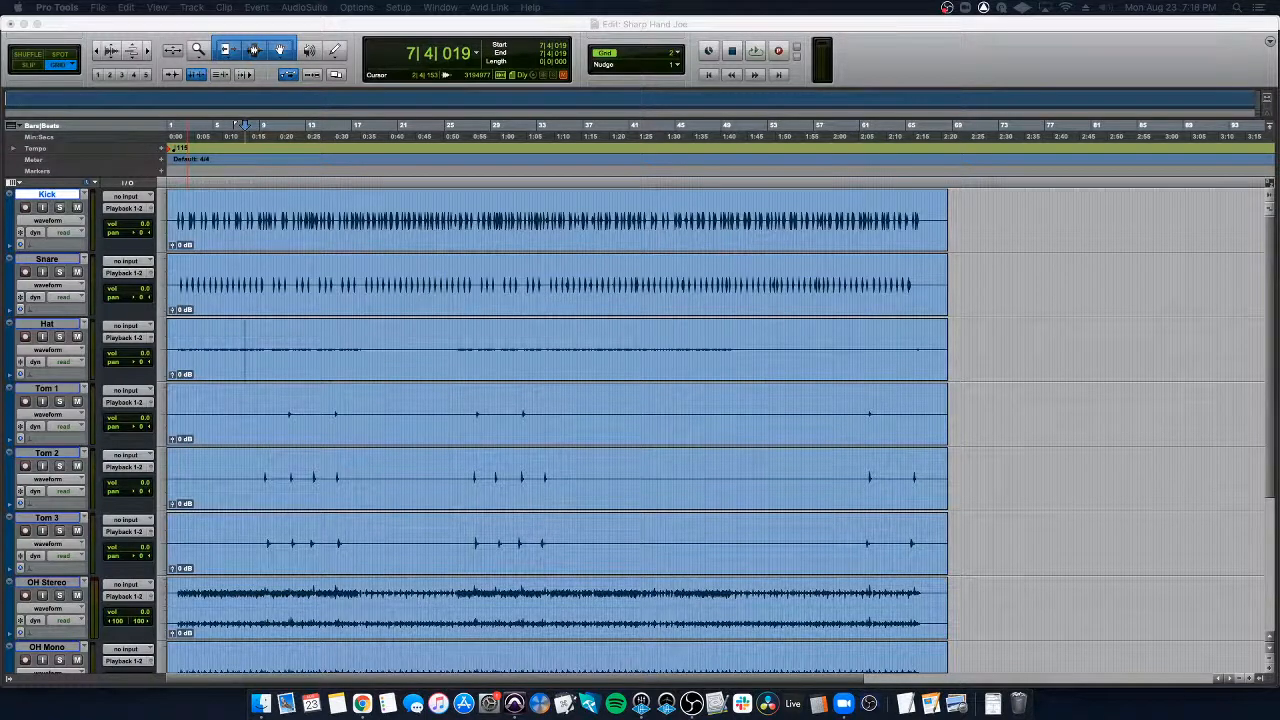
Step: Return the edit cursor to the very start of the Sharp Hand Joe session
key("super+Tab")
key("Escape")
left_click(803, 322)
key("Return")
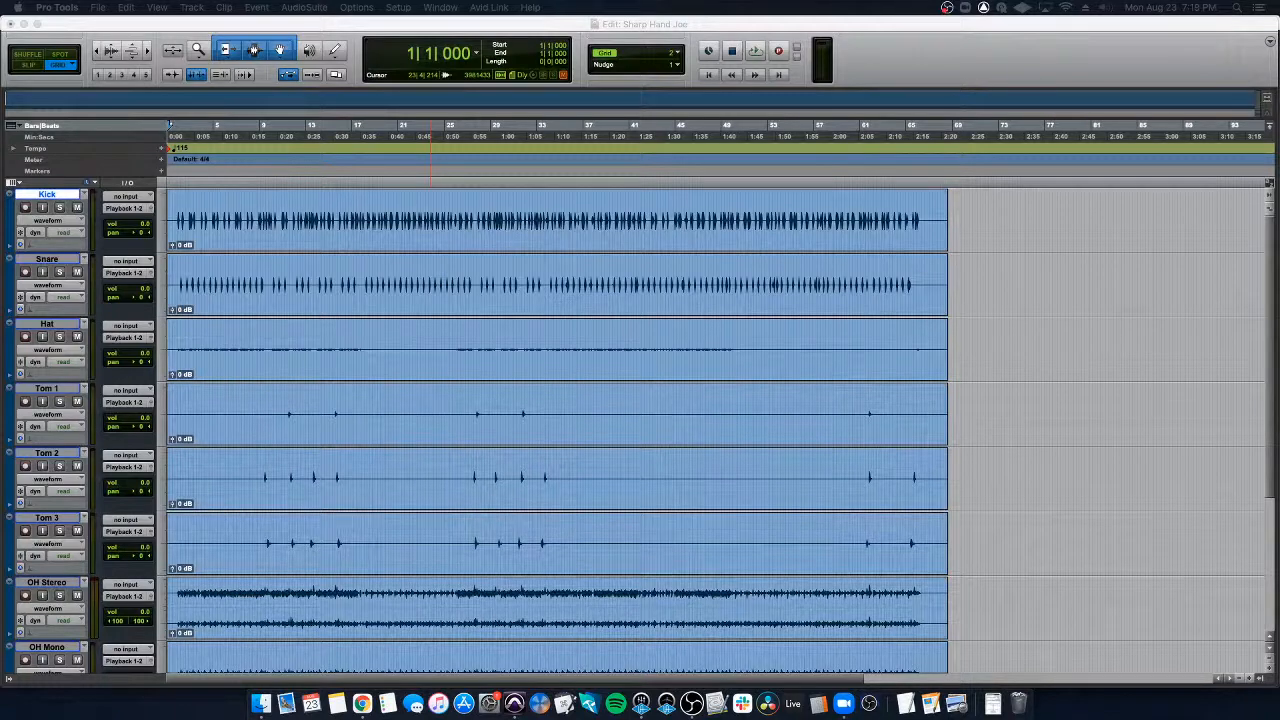
Step: Switch to OBS and change the streamed scene to Secondary Monitor and back to Main Monitor
left_click(85, 613)
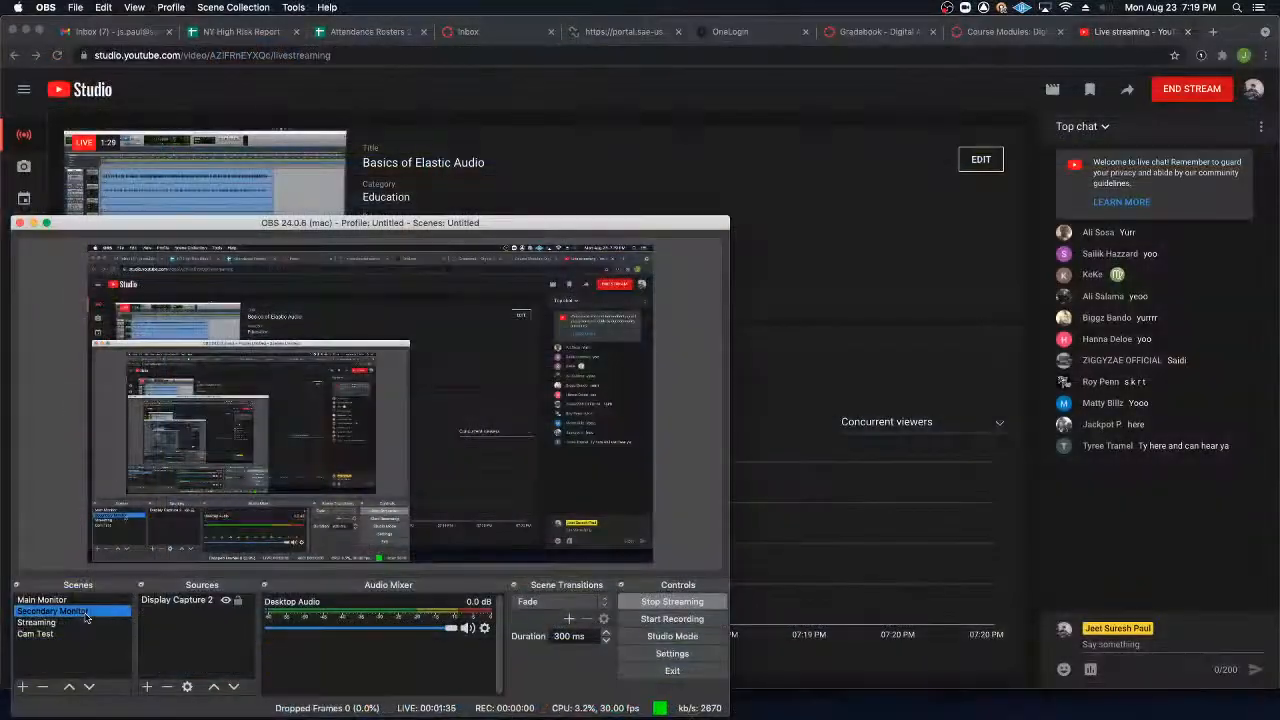
left_click(42, 599)
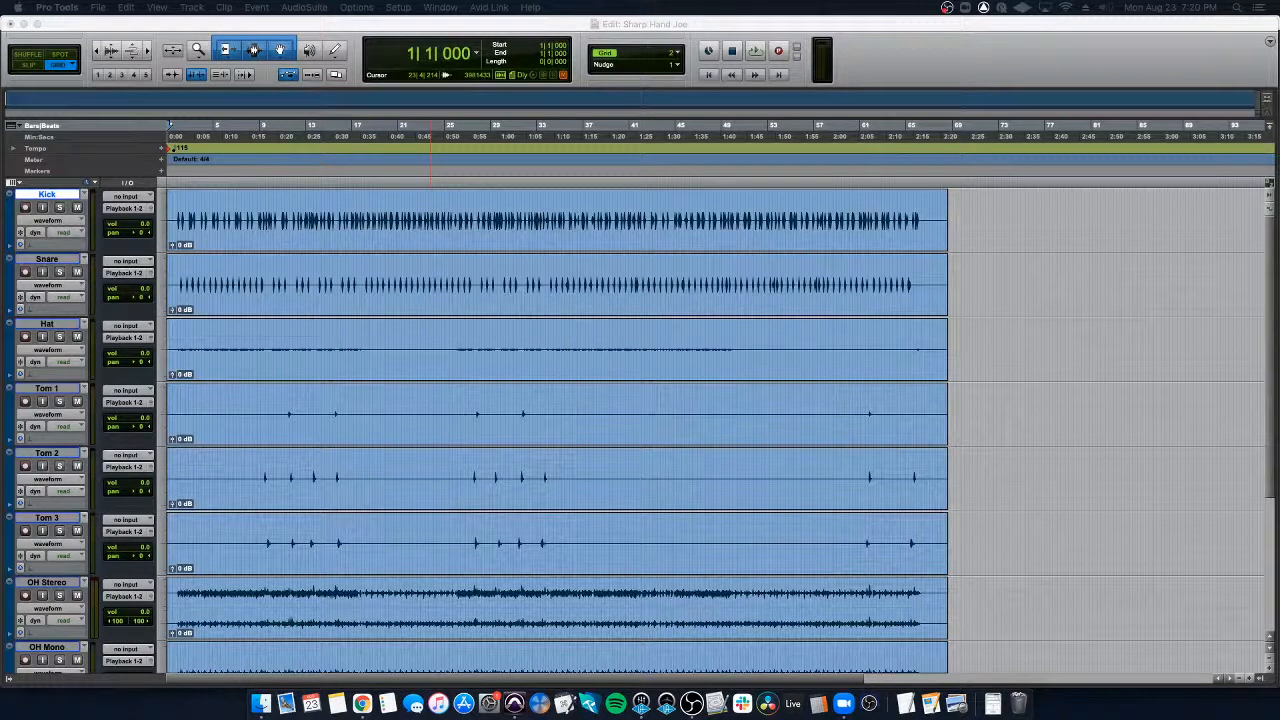
key("super+Tab")
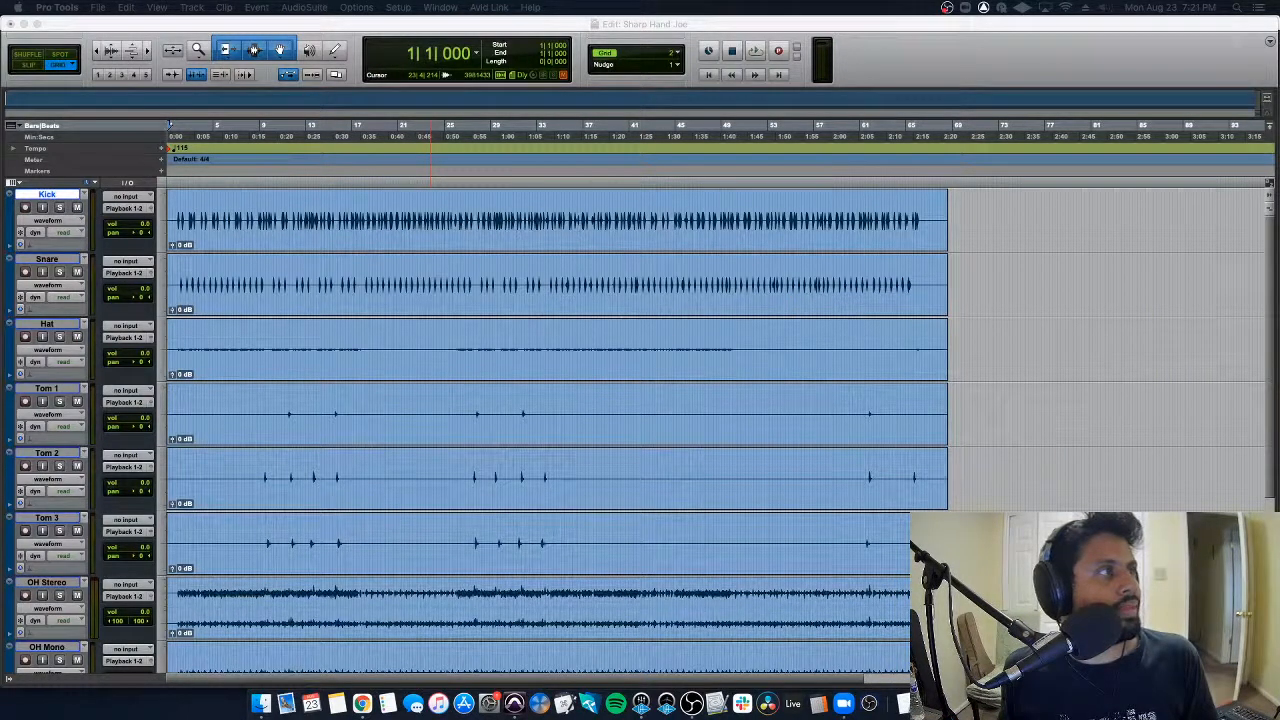
key("super+Tab")
key("super+Tab")
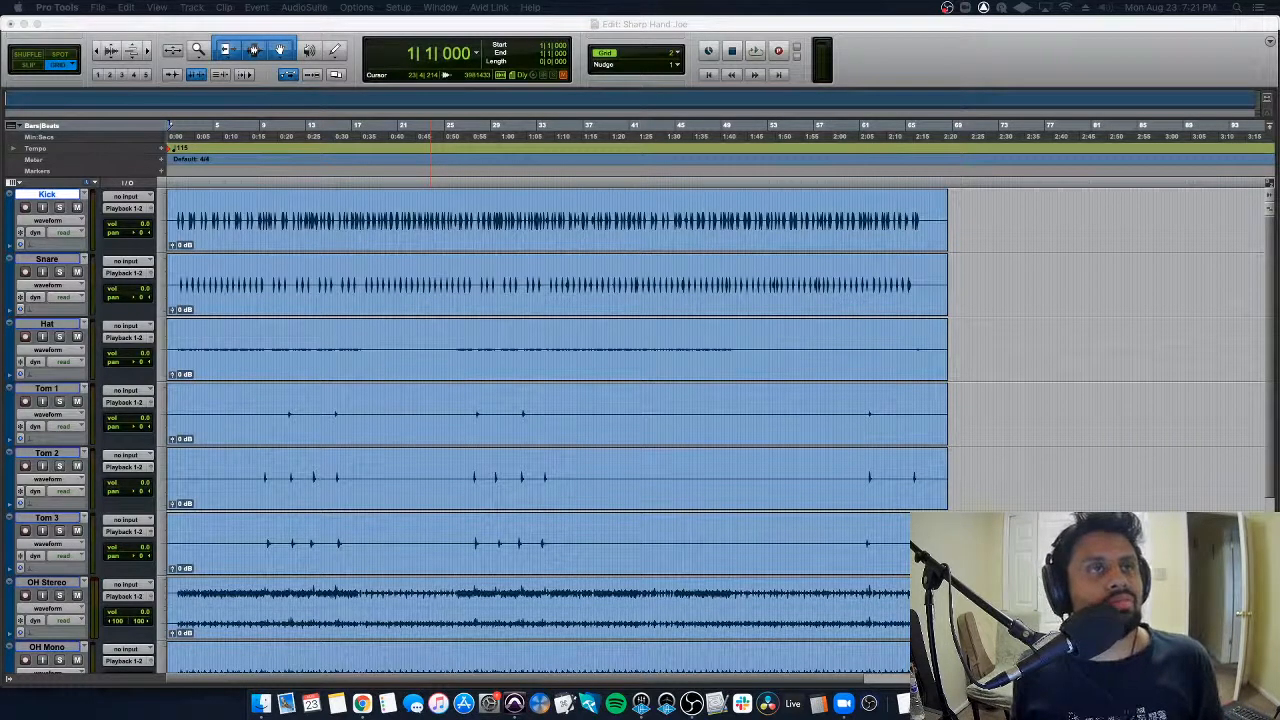
key("super+Tab")
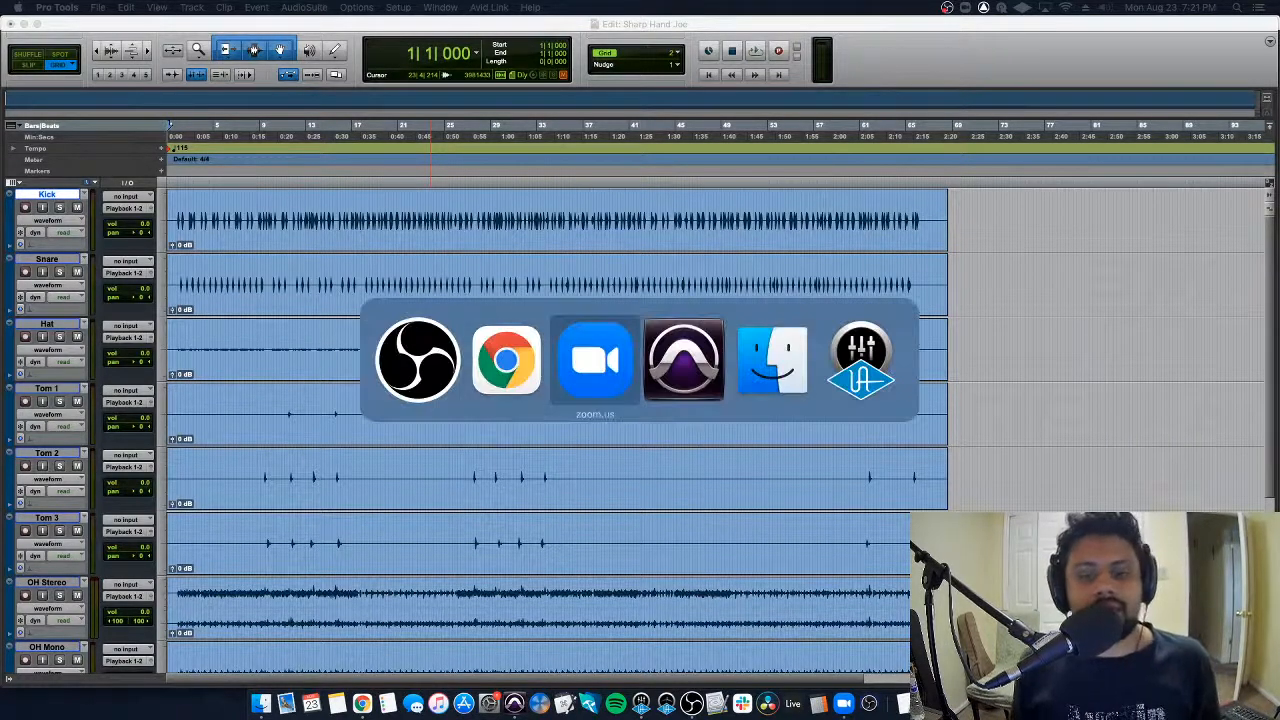
key("super+Tab")
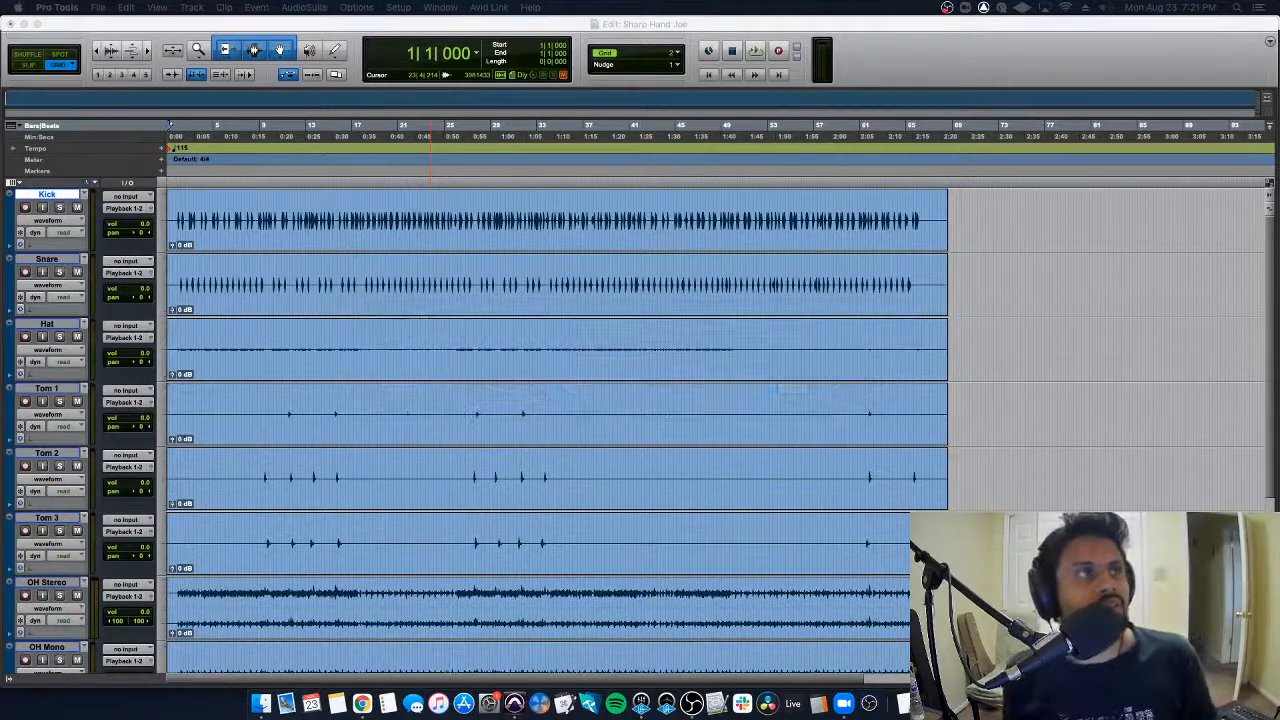
key("super+Tab")
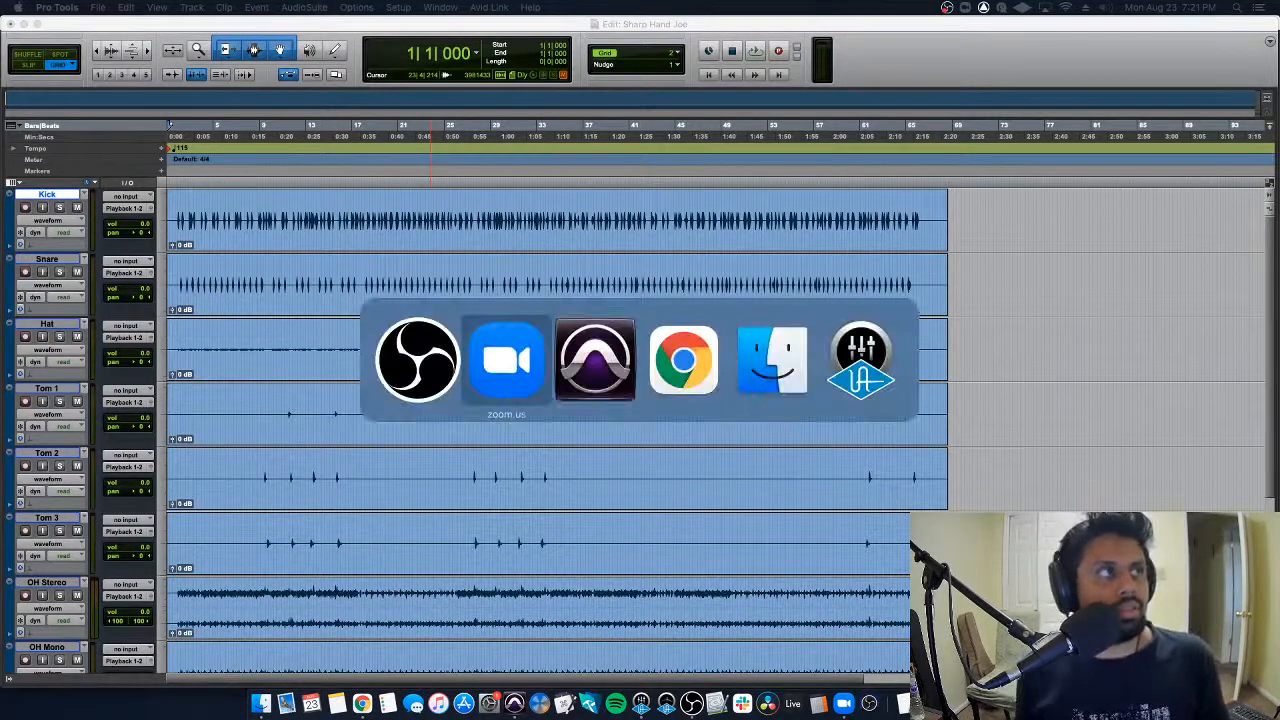
key("super+Tab")
key("super+Tab")
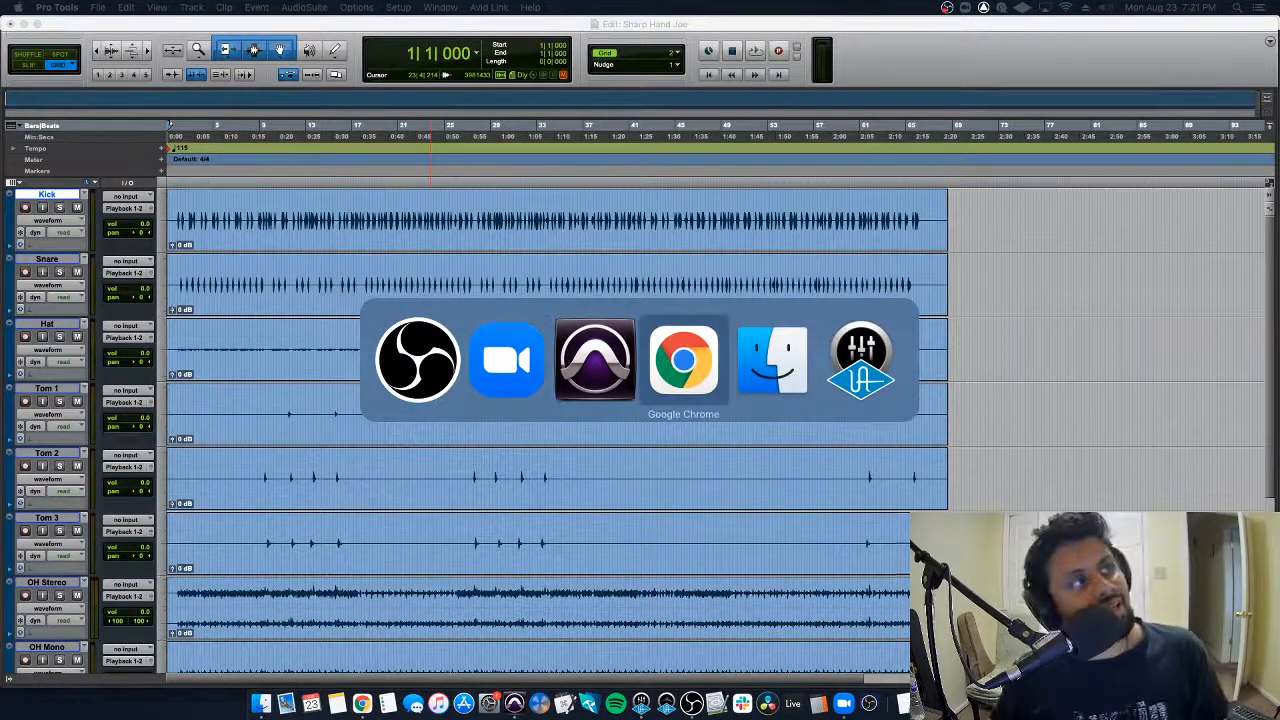
key("super+Tab")
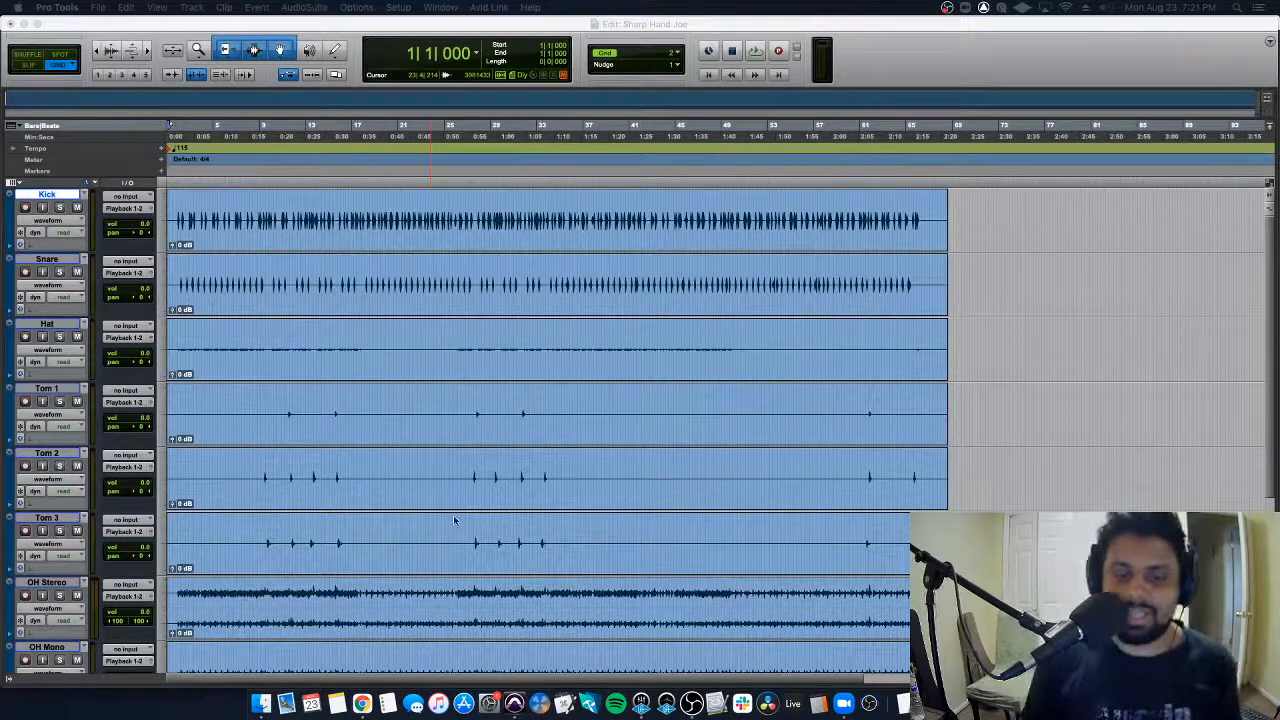
Step: Switch to Pro Tools, return the edit cursor to the session start and look through the recently opened sessions
left_click(555, 427)
key("Return")
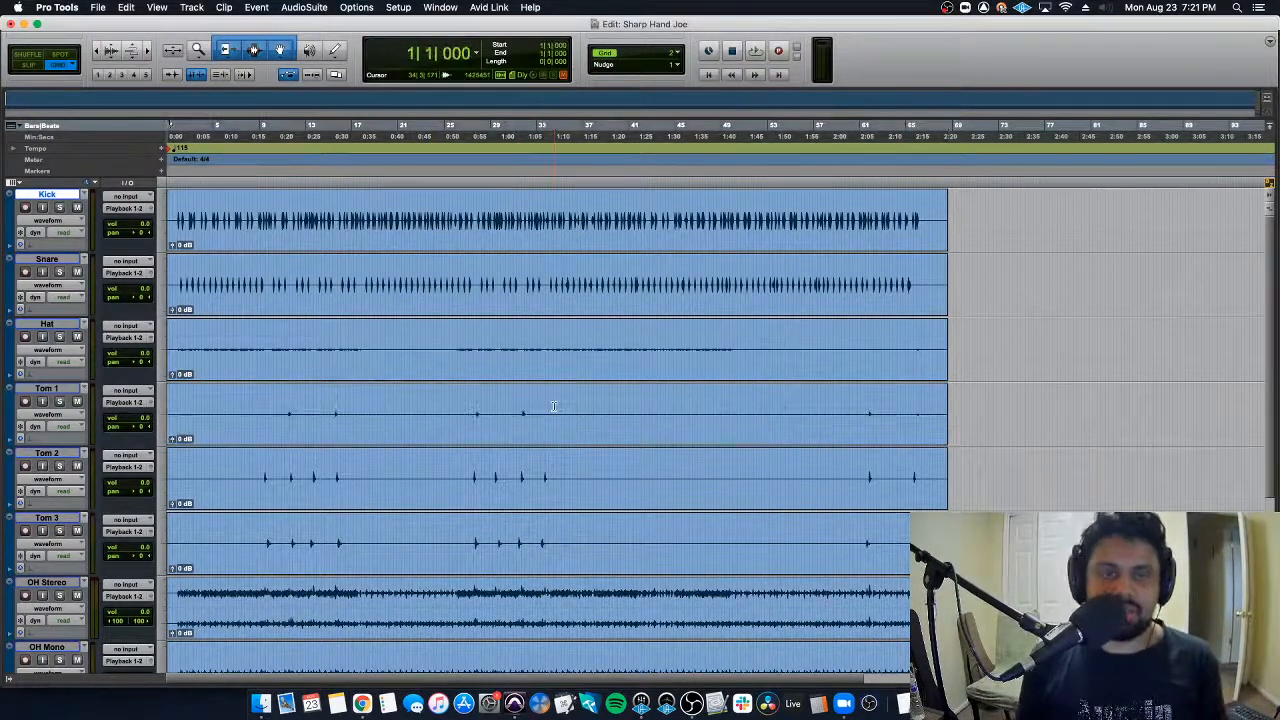
left_click(98, 7)
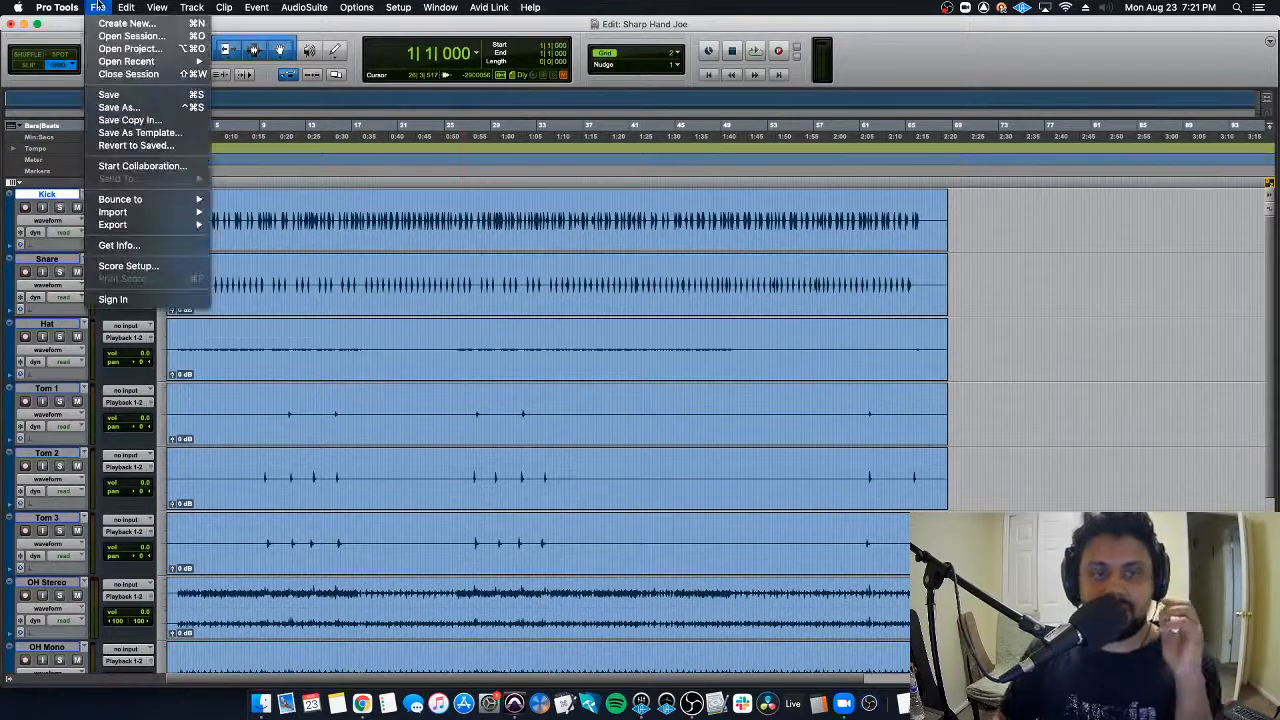
mouse_move(140, 62)
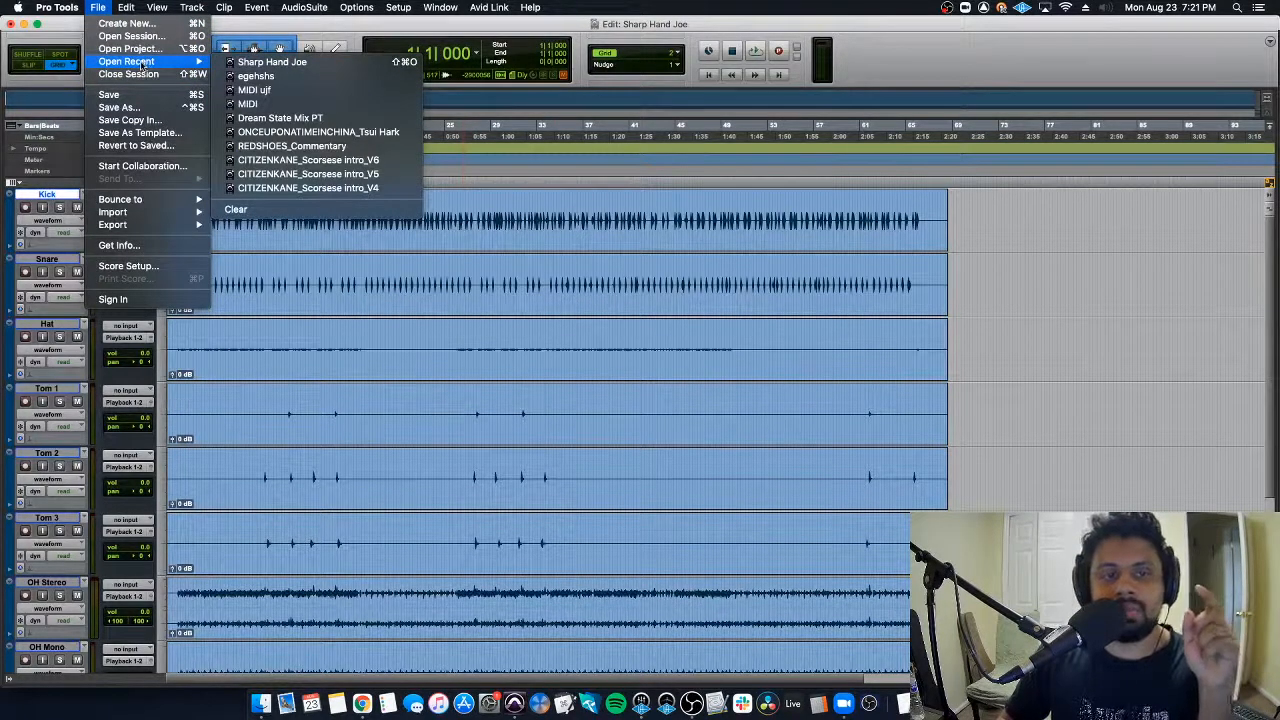
left_click(124, 254)
Step: Switch to Finder, enlarge its window and go back to the work drive's top-level folder
left_click(261, 704)
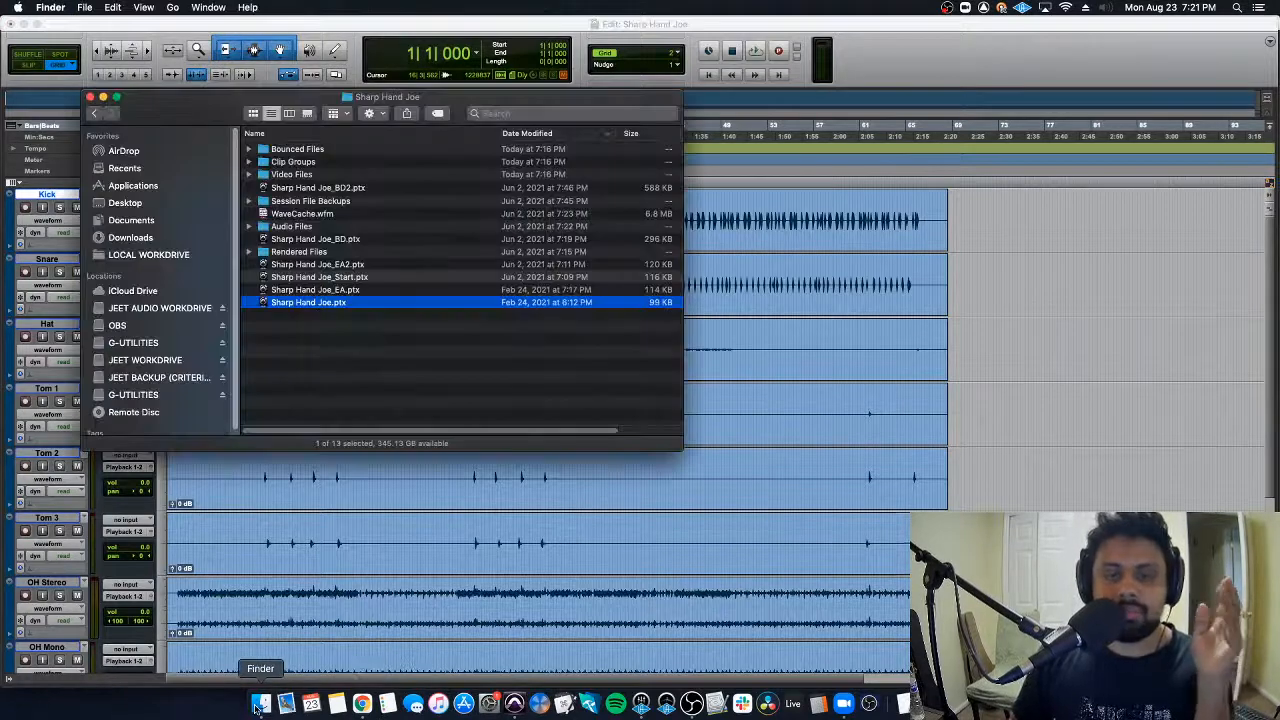
left_click_drag(681, 448, 797, 510)
left_click(706, 466)
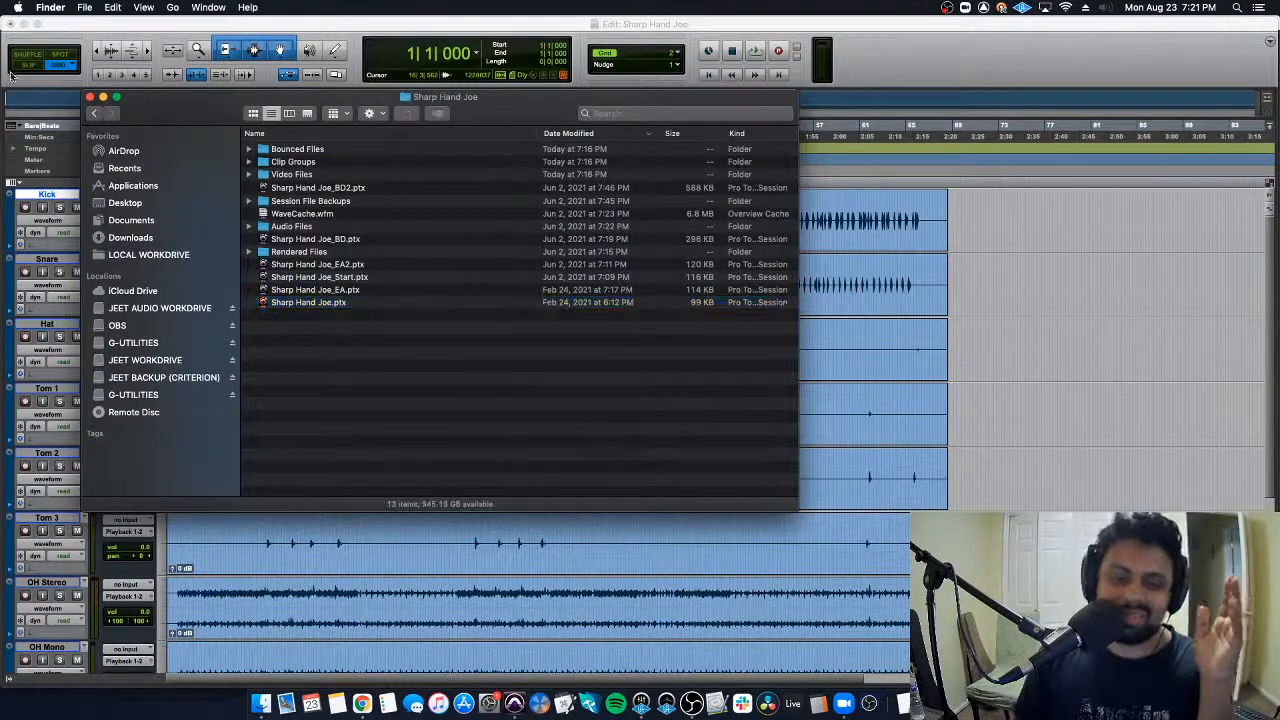
left_click(95, 114)
left_click(96, 114)
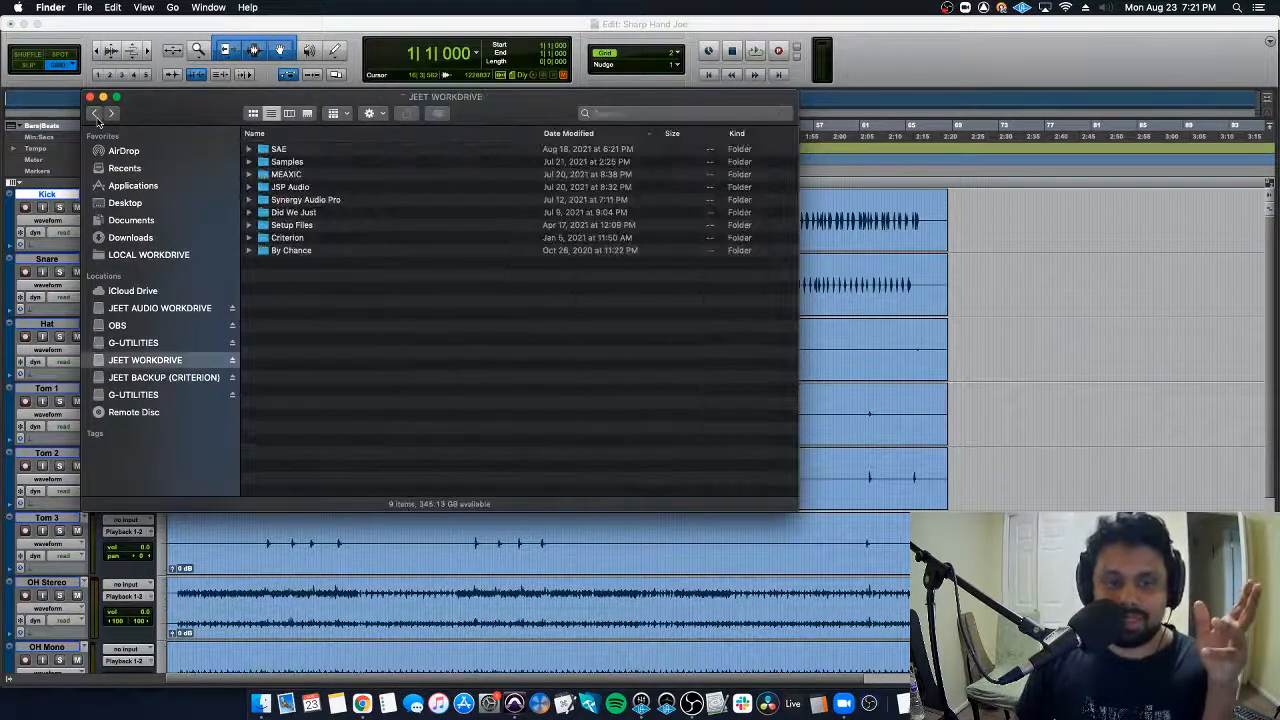
Step: Open the session Just Fine In Class.ptx from the SAE folder's 2108 W12 class files, under Pro Tools Sessions and Just Fine In Class
double_click(320, 150)
left_click(330, 152)
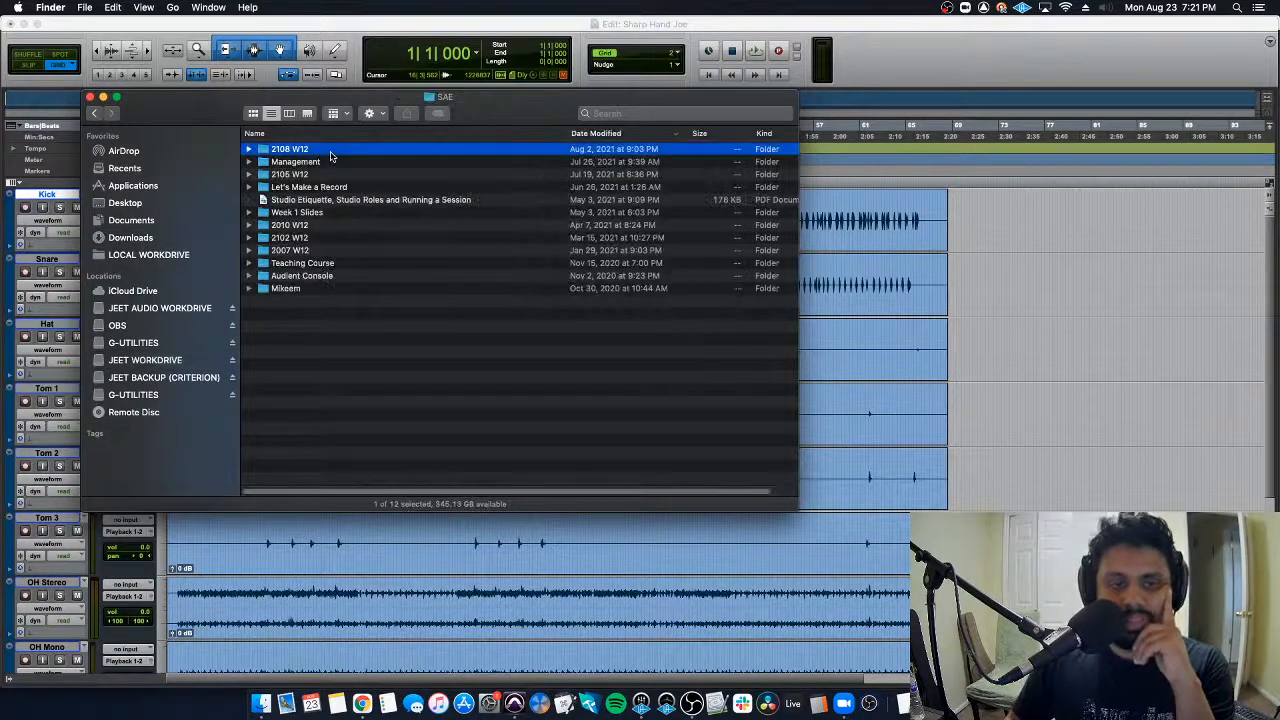
double_click(330, 152)
double_click(335, 152)
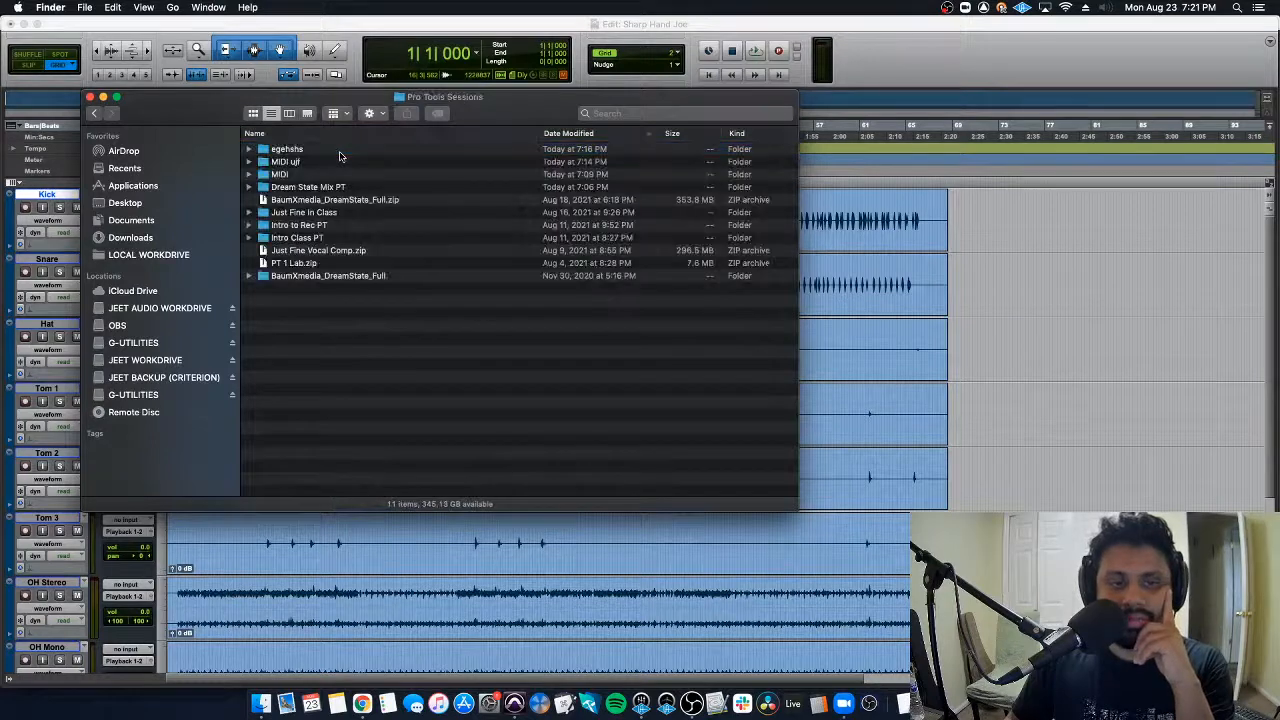
double_click(330, 212)
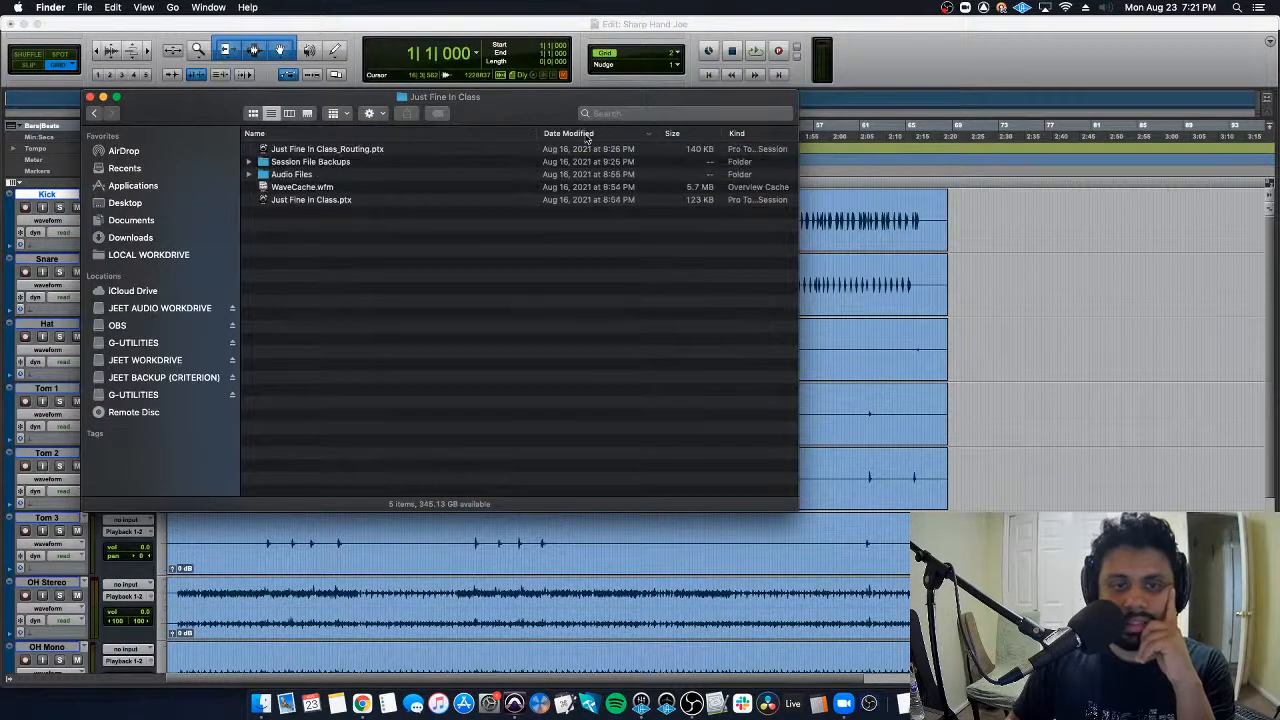
double_click(317, 202)
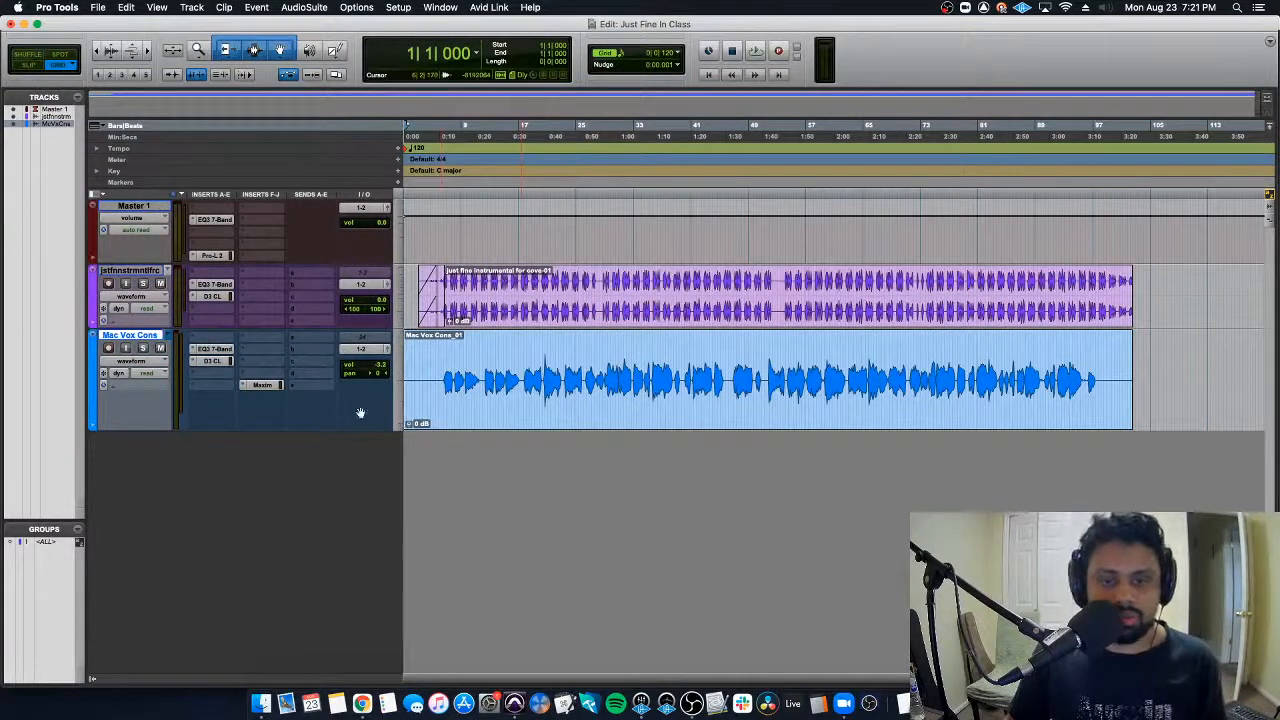
Step: Examine the Samples and Ticks timebase options for a new mono audio track without creating the track
key("super+shift+n")
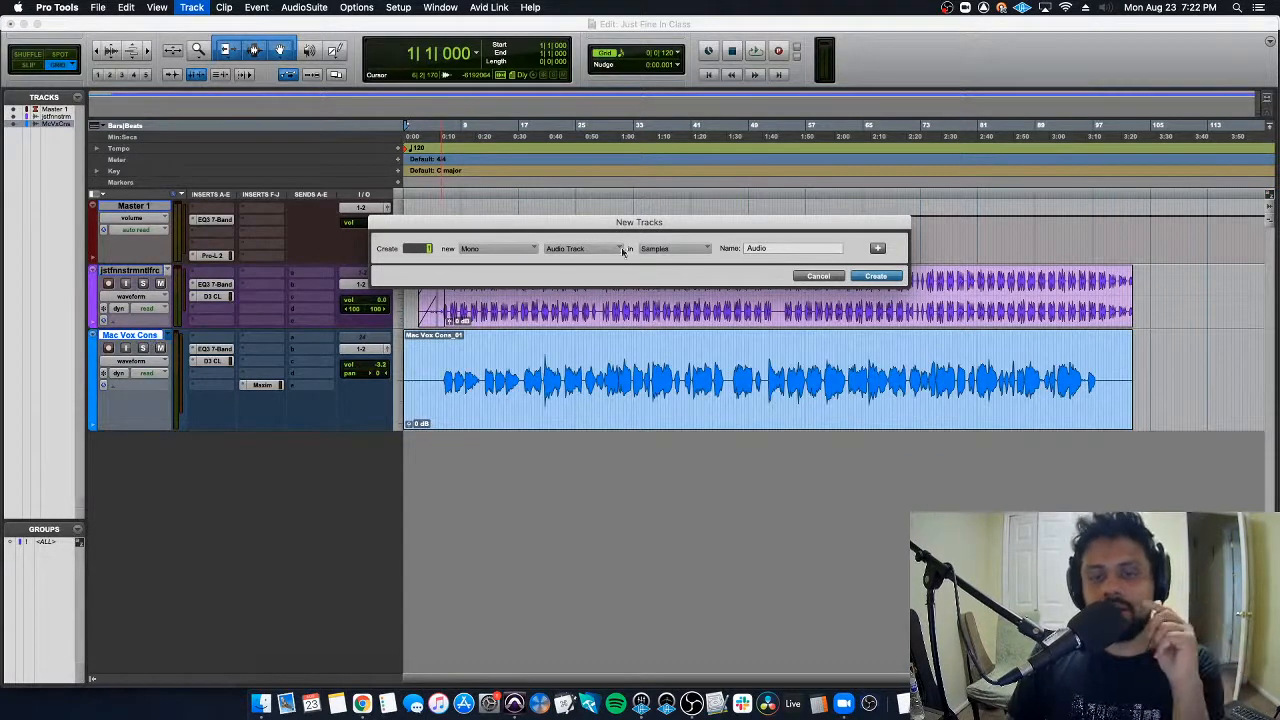
left_click(689, 247)
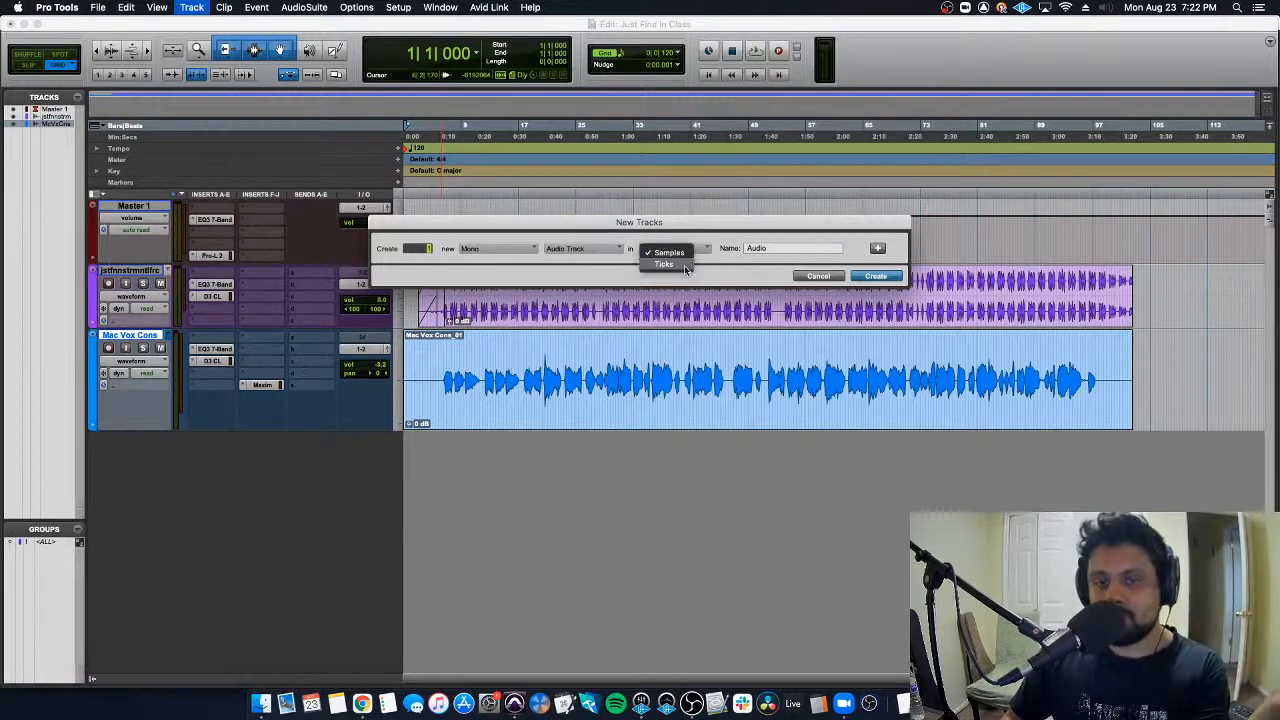
left_click(721, 225)
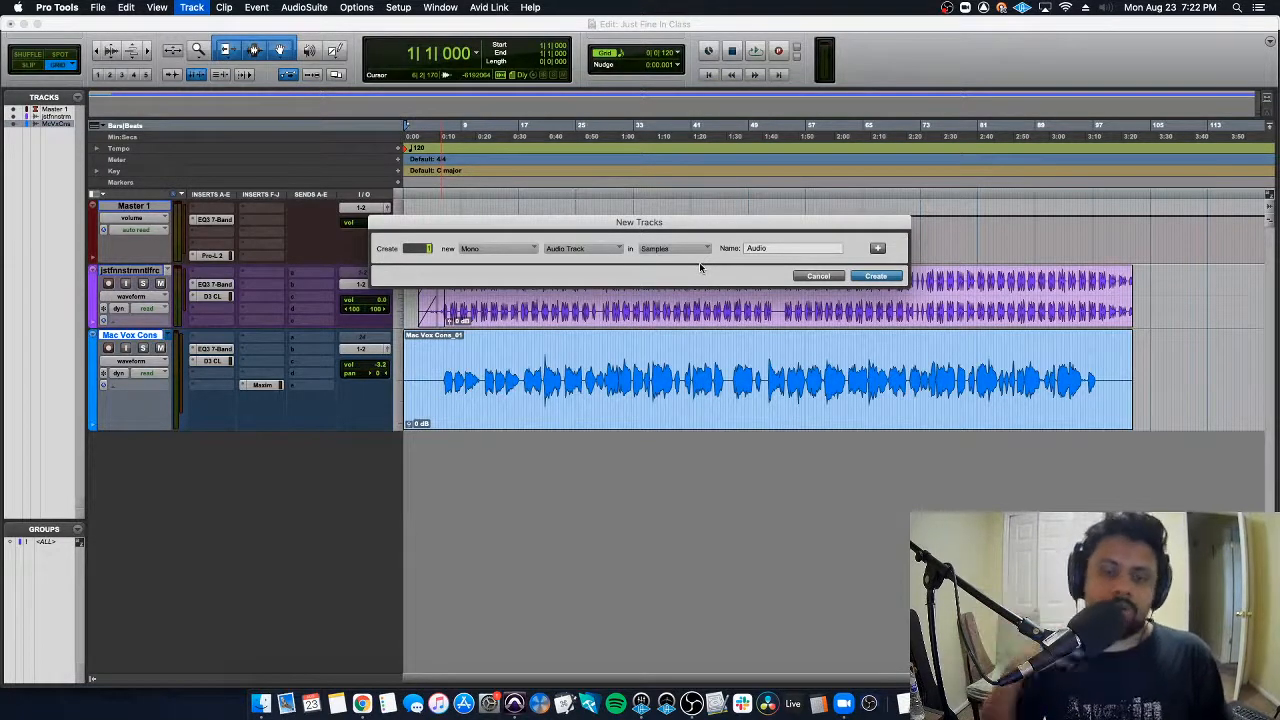
left_click(818, 276)
Step: Select the entire Mac Vox Cons_01 vocal clip
left_click(703, 372)
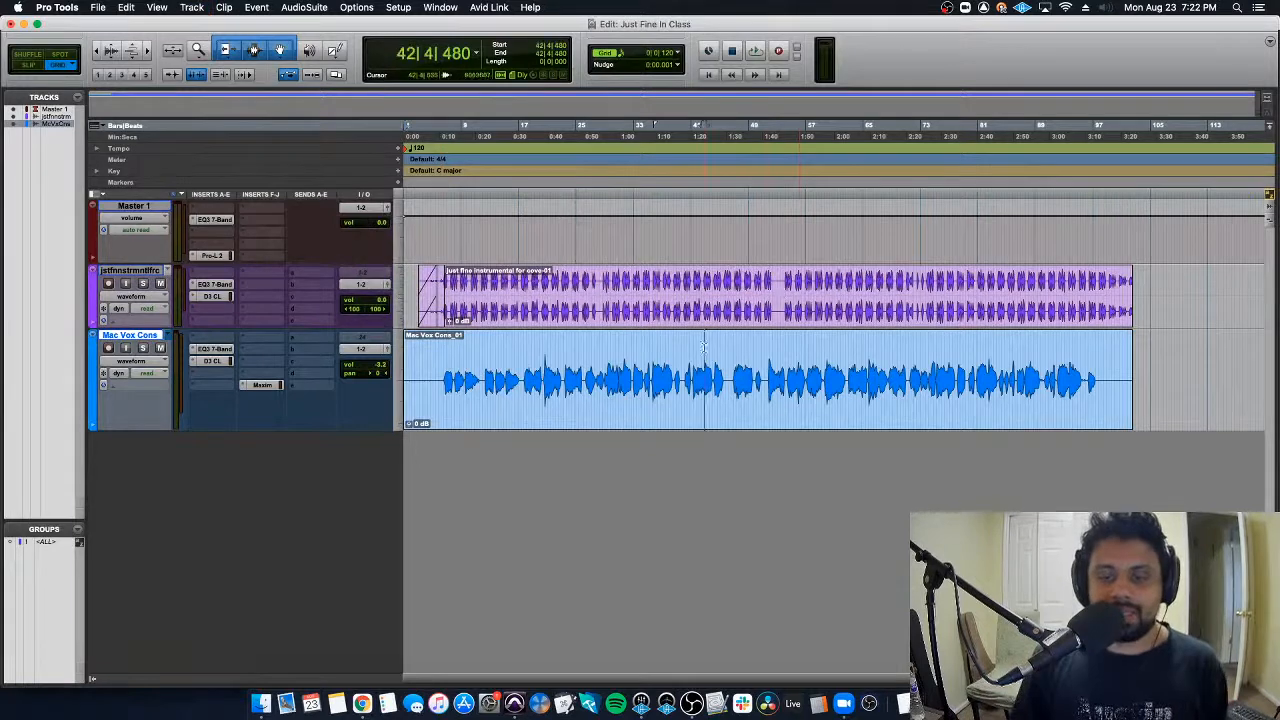
left_click(700, 378)
left_click(661, 395)
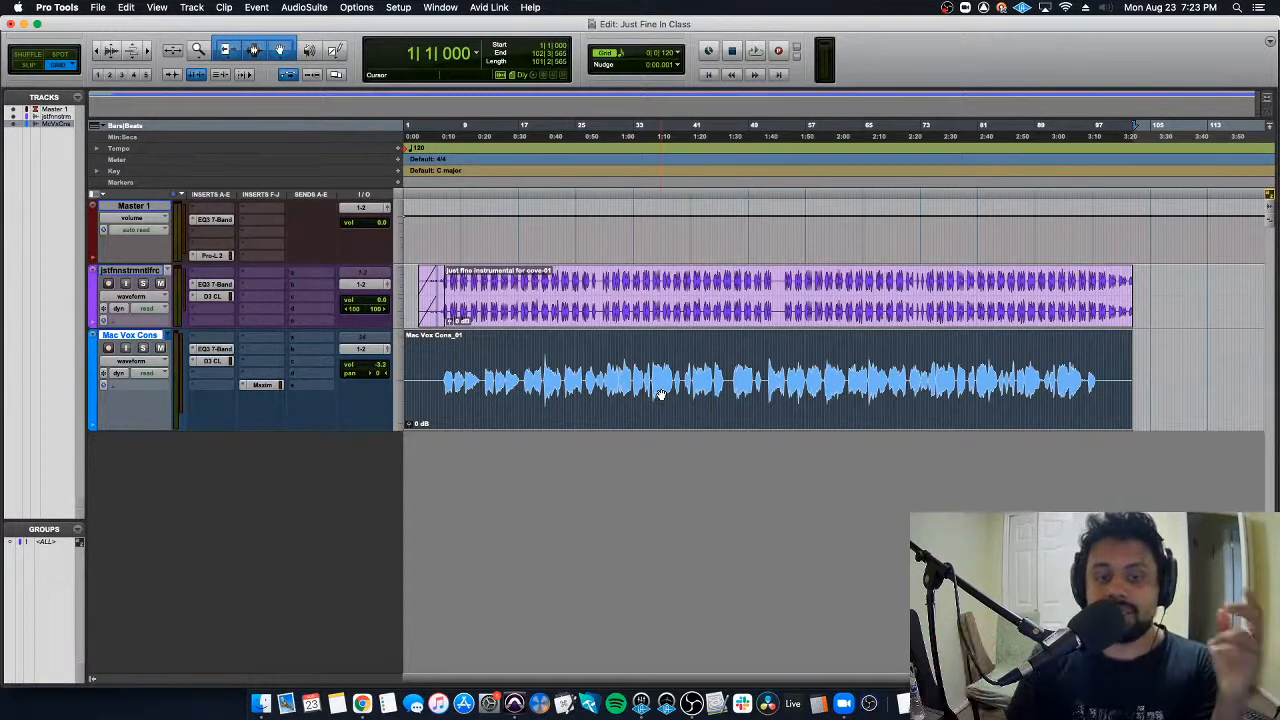
Step: Examine the opening phrases of the Mac Vox Cons_01 clip up close, placing the edit cursor at 7|2|360
left_click(448, 350)
key("super+bracketright")
key("super+bracketright")
key("super+bracketright")
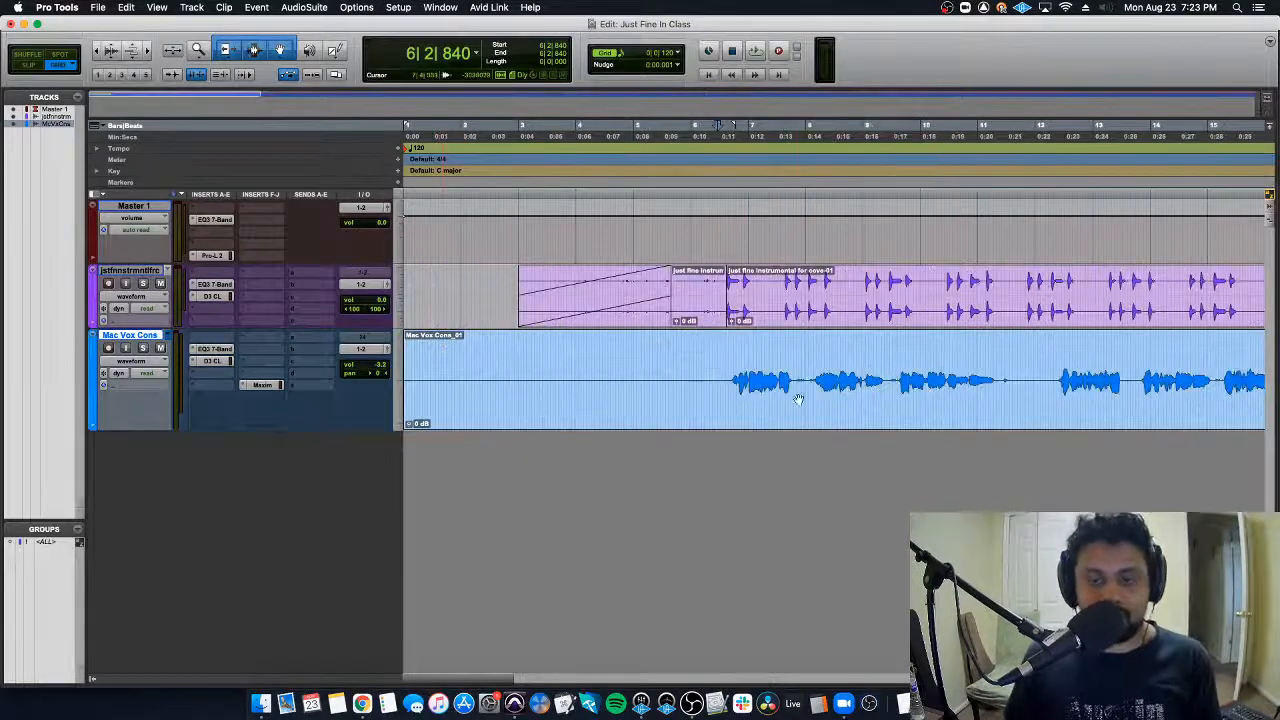
left_click(709, 361)
key("t")
left_click(725, 362)
key("r")
left_click(715, 360)
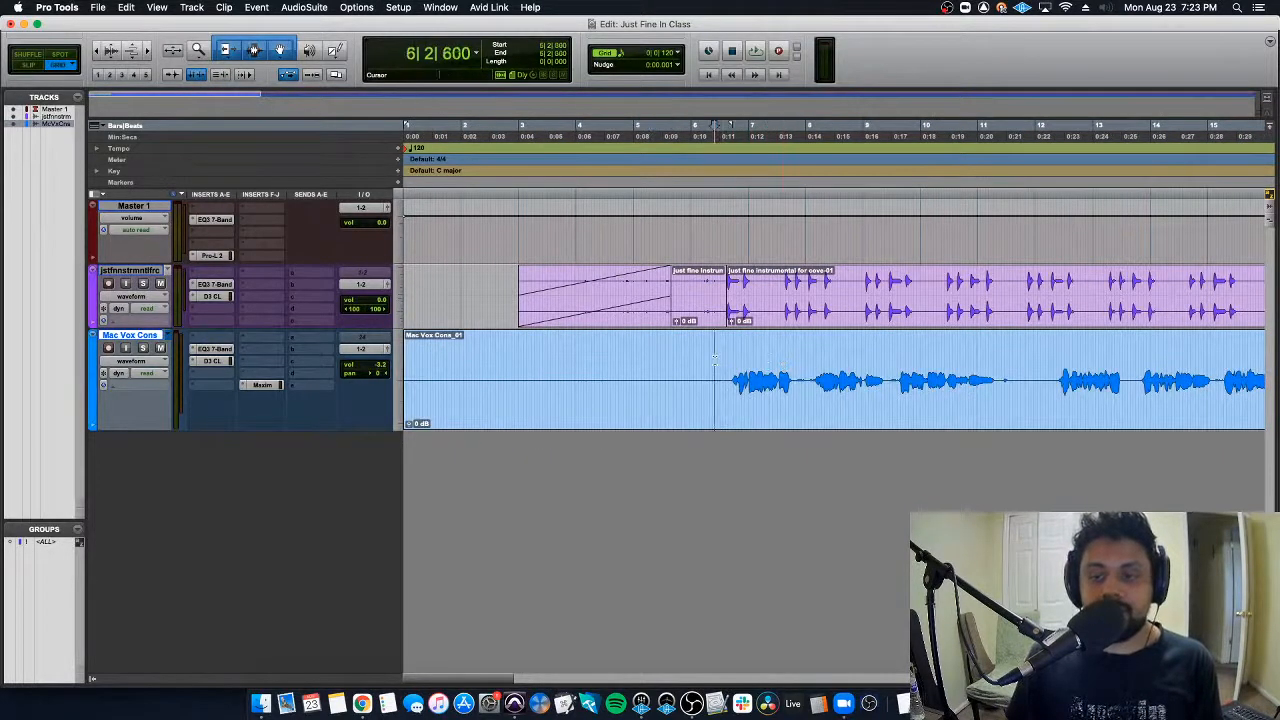
key("r")
left_click_drag(567, 362, 642, 372)
left_click(586, 370)
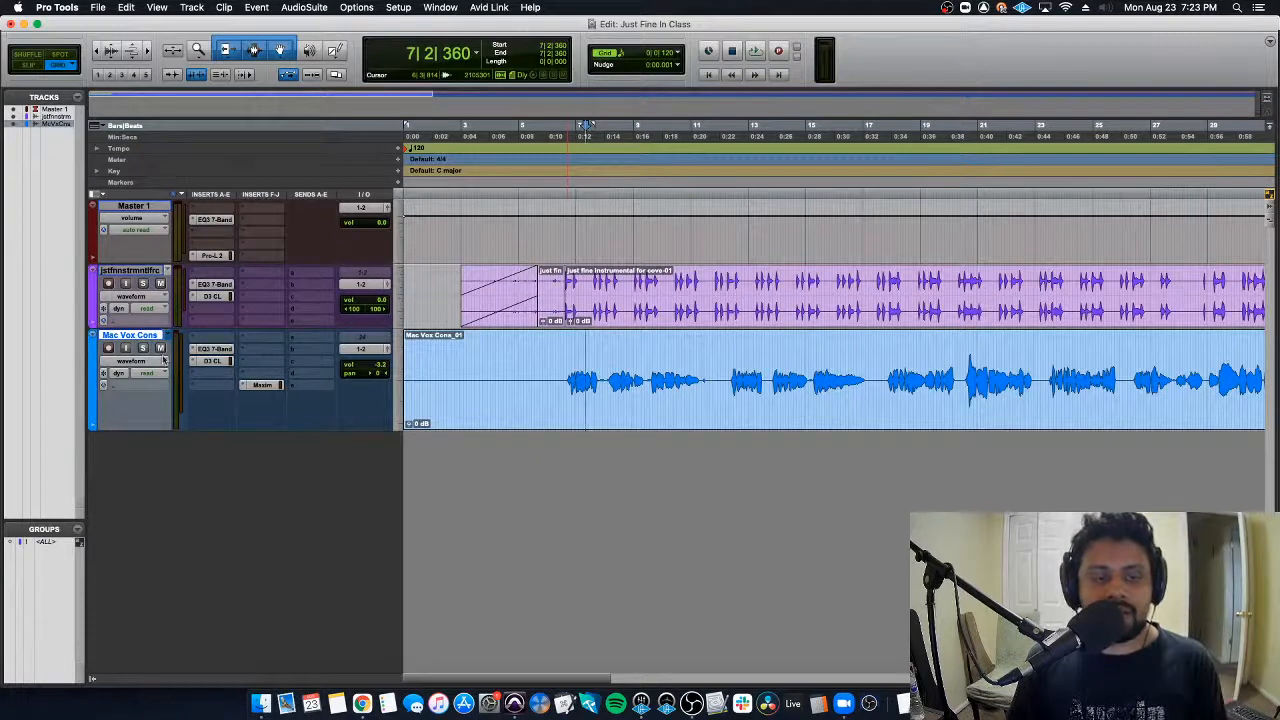
Step: Examine the timebase options of the Mac Vox Cons track, keeping it on Samples
left_click(103, 389)
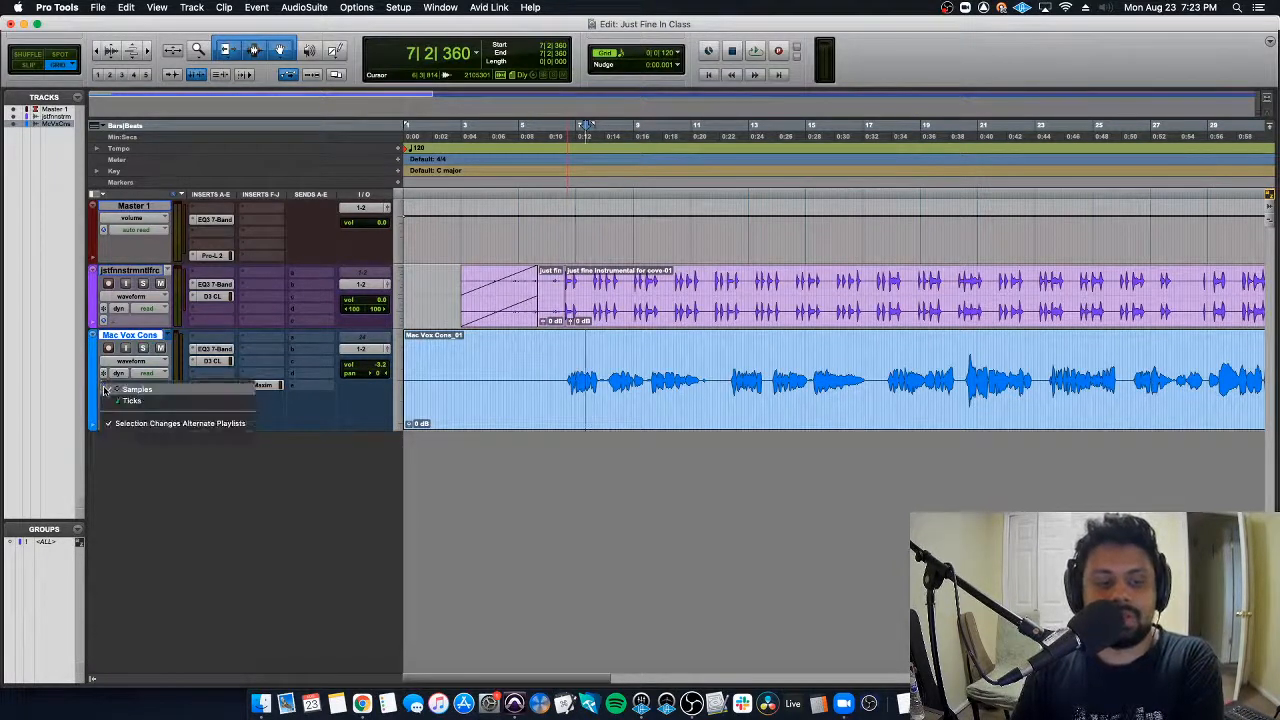
left_click(163, 390)
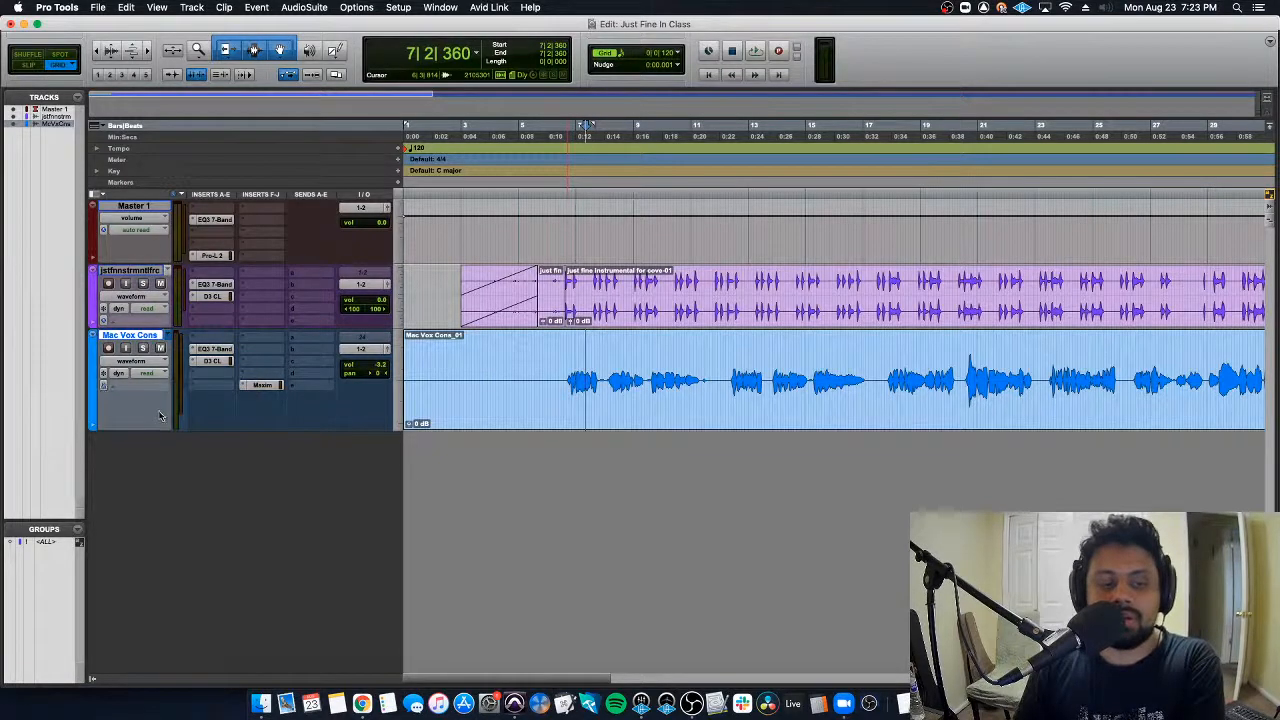
left_click(103, 385)
left_click(135, 425)
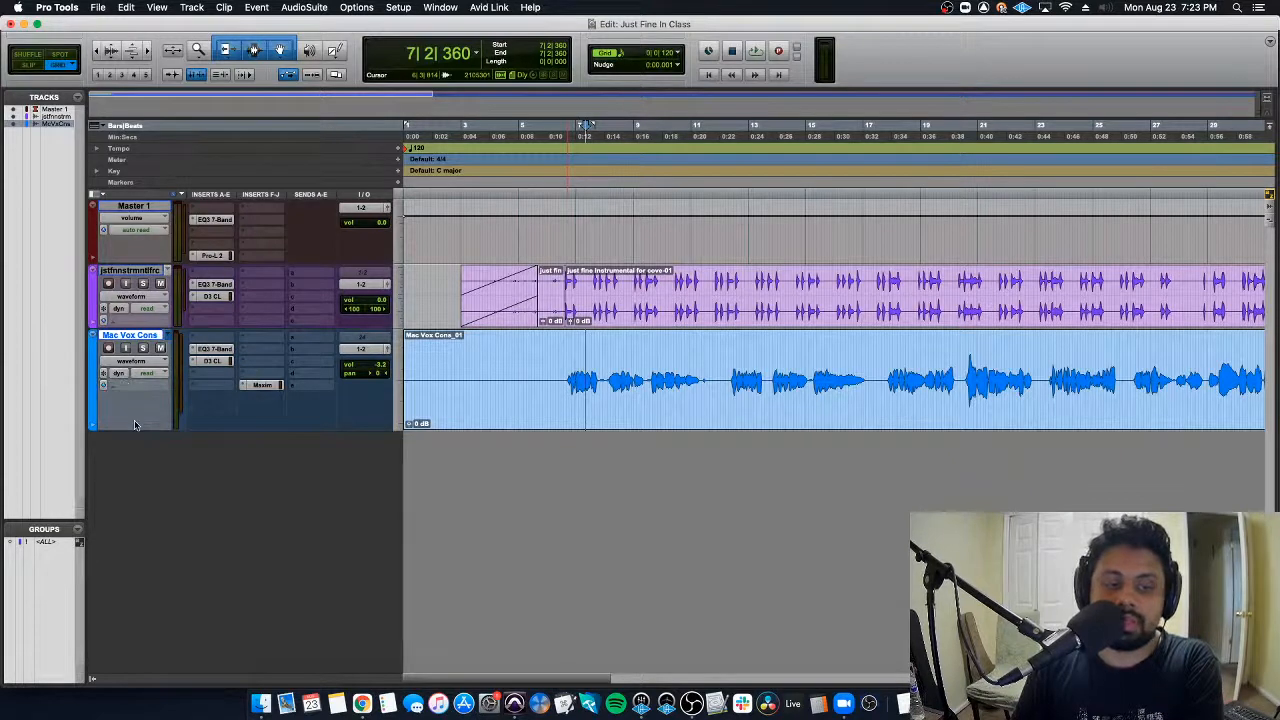
left_click(104, 384)
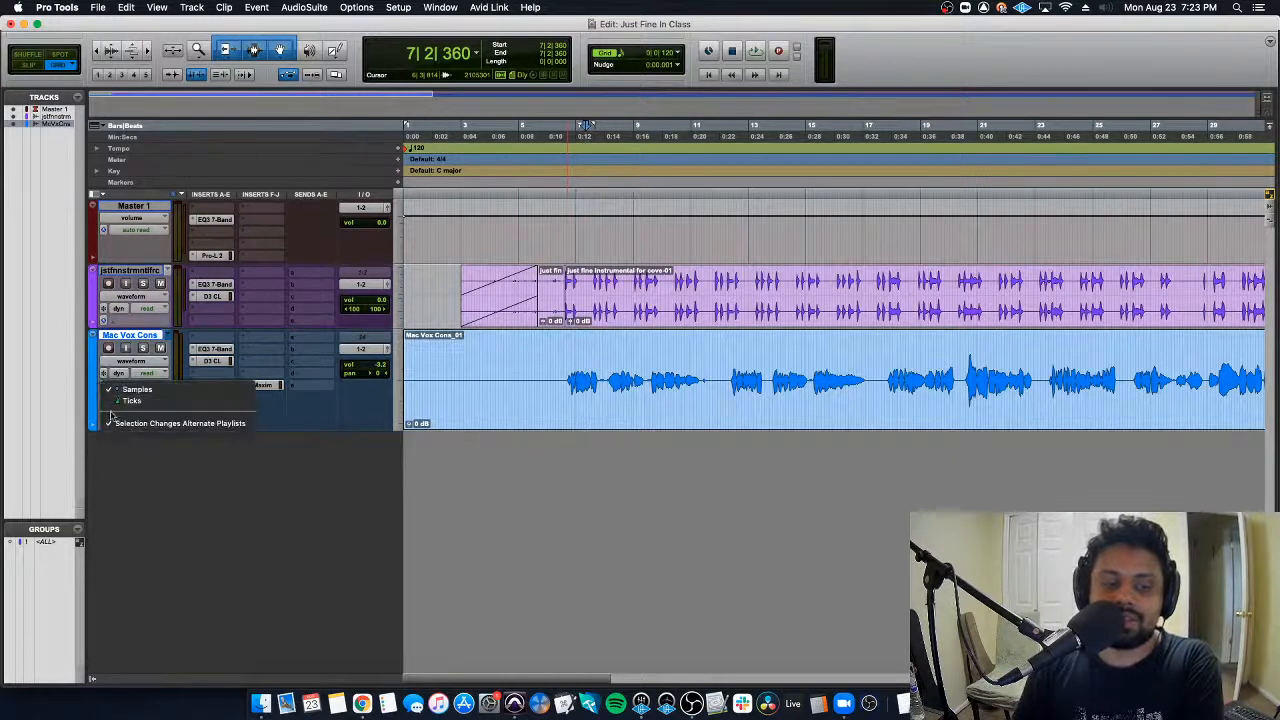
left_click(141, 420)
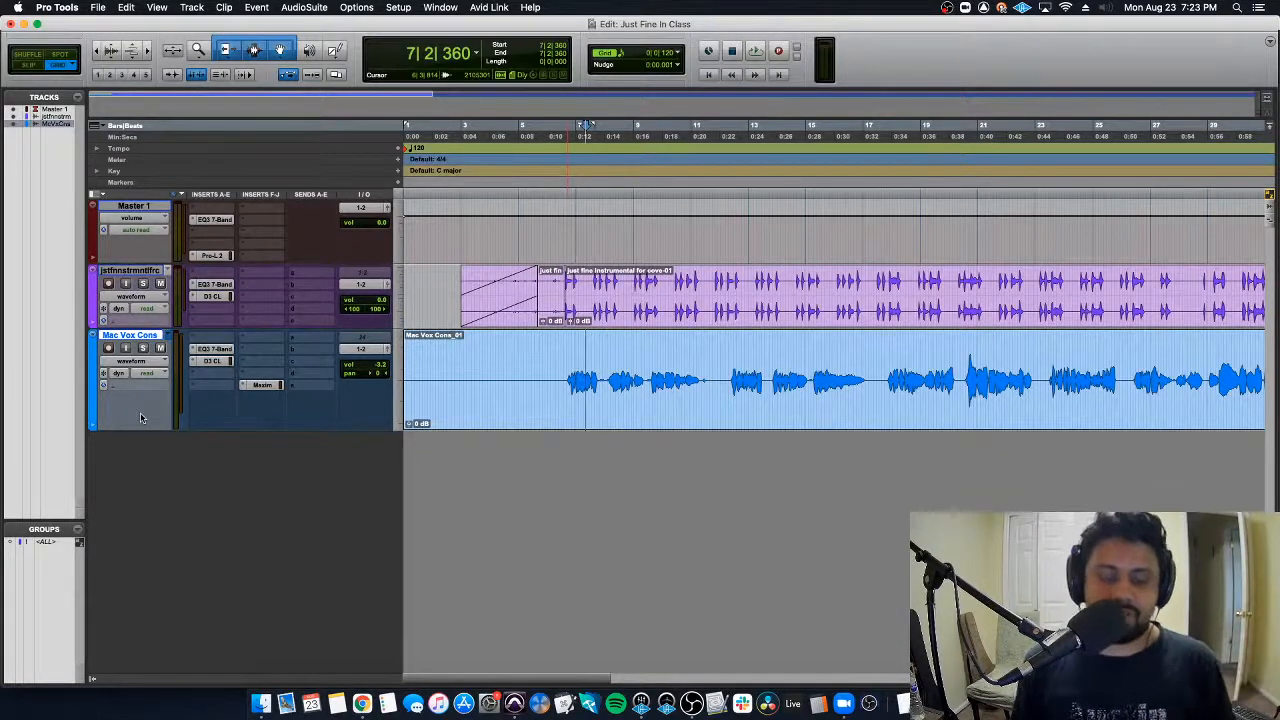
Step: Place the edit cursor at 6|3|600, just before the first vocal phrase on the Mac Vox Cons track
key("r")
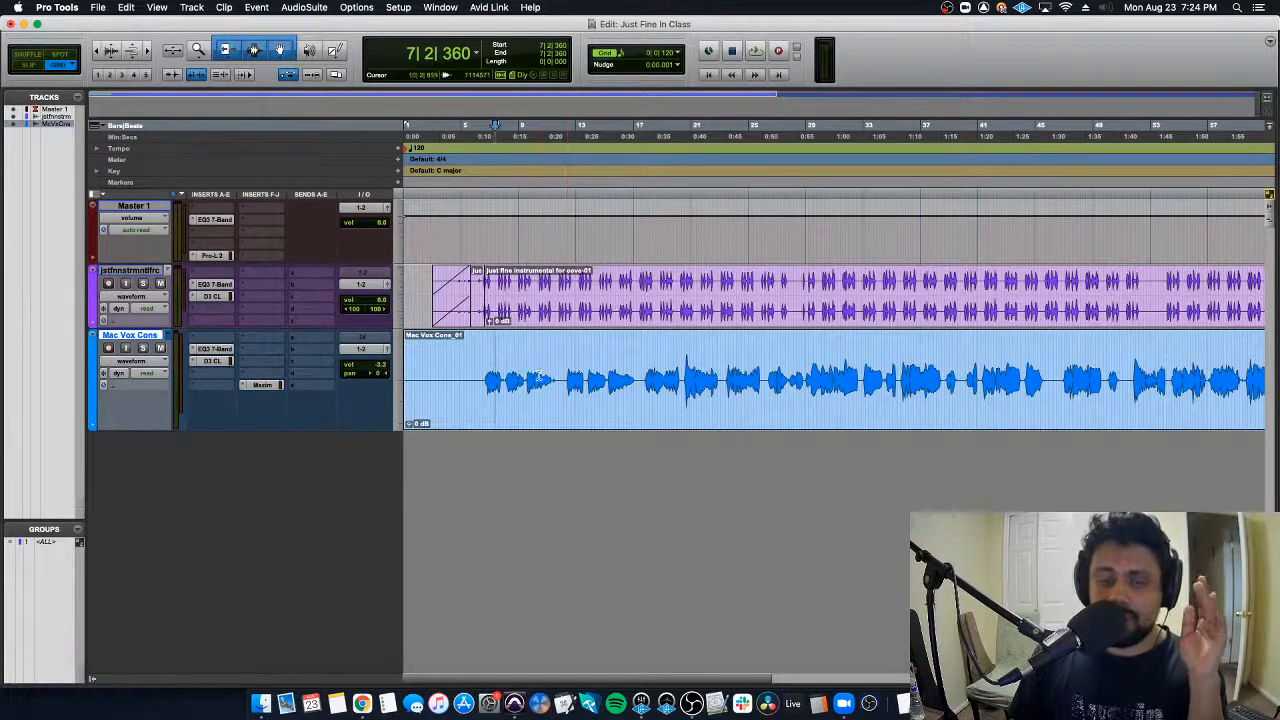
left_click(571, 374)
left_click(516, 374)
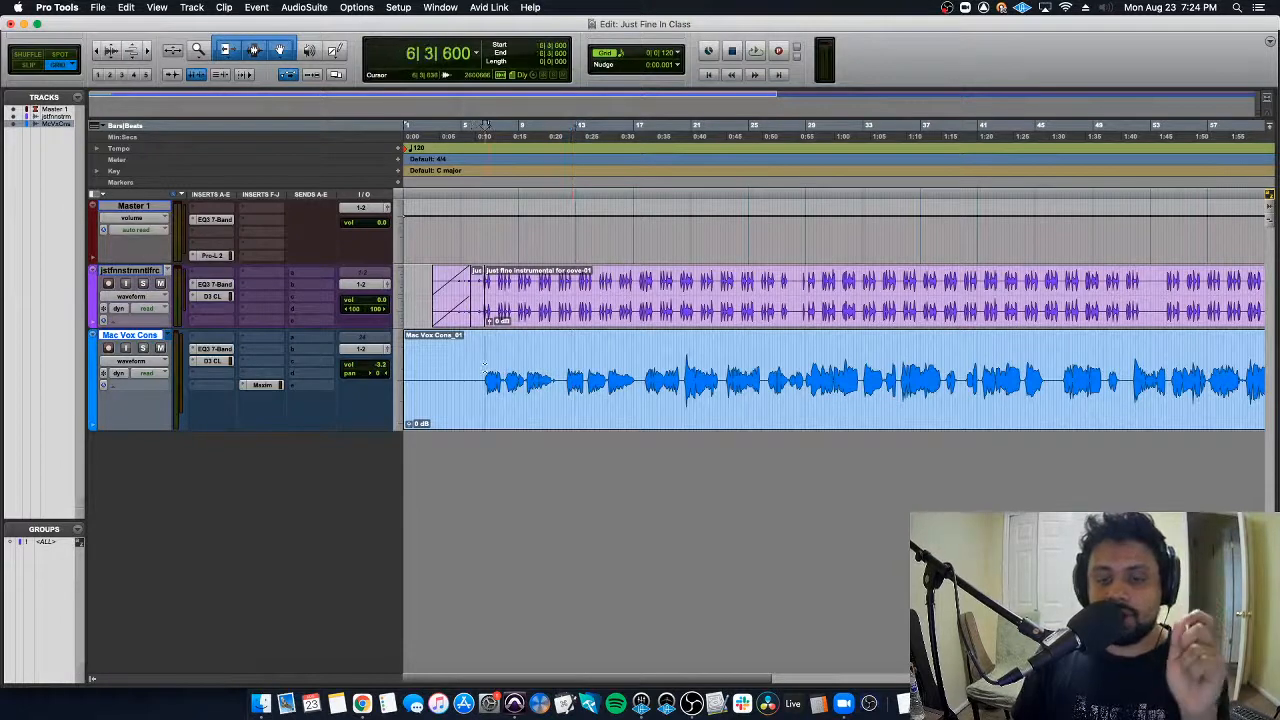
Step: Switch the main counter to Min:Secs and place the edit cursor at 0:12.000, near the first vocal phrase on the Mac Vox Cons track
left_click(486, 374)
left_click(477, 53)
left_click(495, 63)
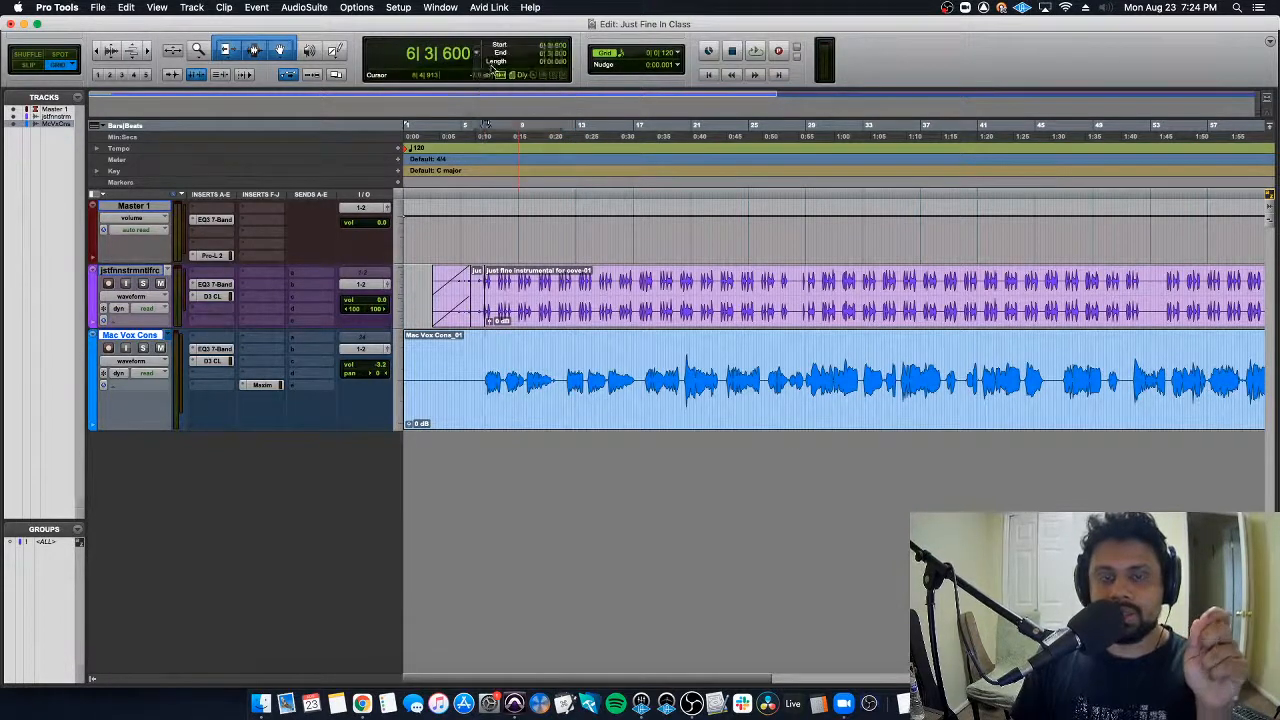
left_click(480, 365)
left_click(485, 366)
left_click(489, 366)
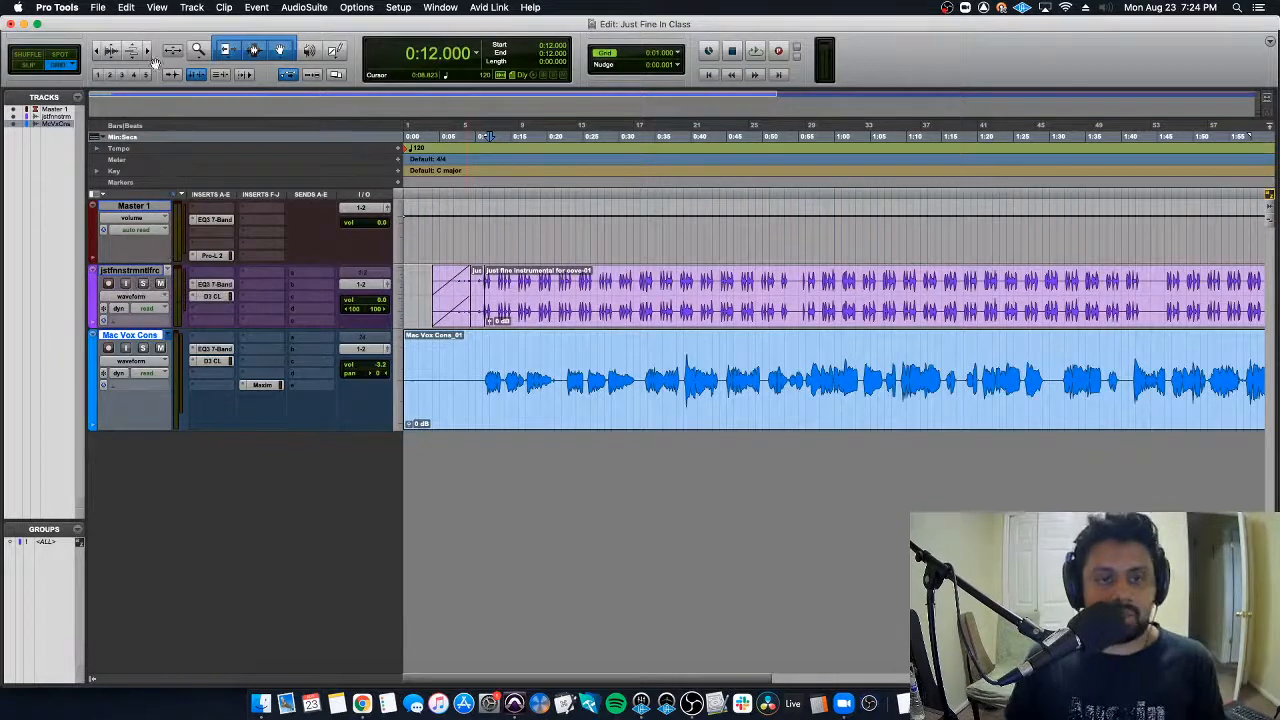
Step: Create a local session named Elastic Audio Basics PT in the Pro Tools Sessions folder, closing Just Fine In Class without saving
key("super+Tab")
key("super+Tab")
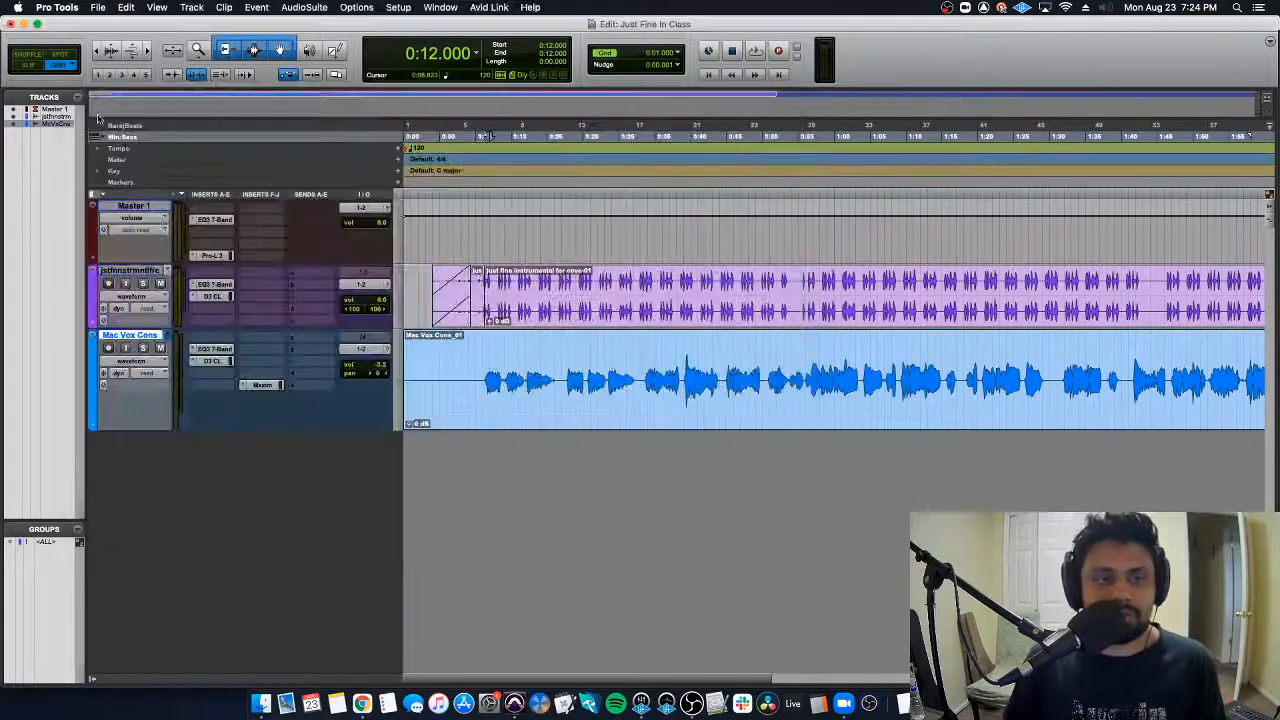
key("super+n")
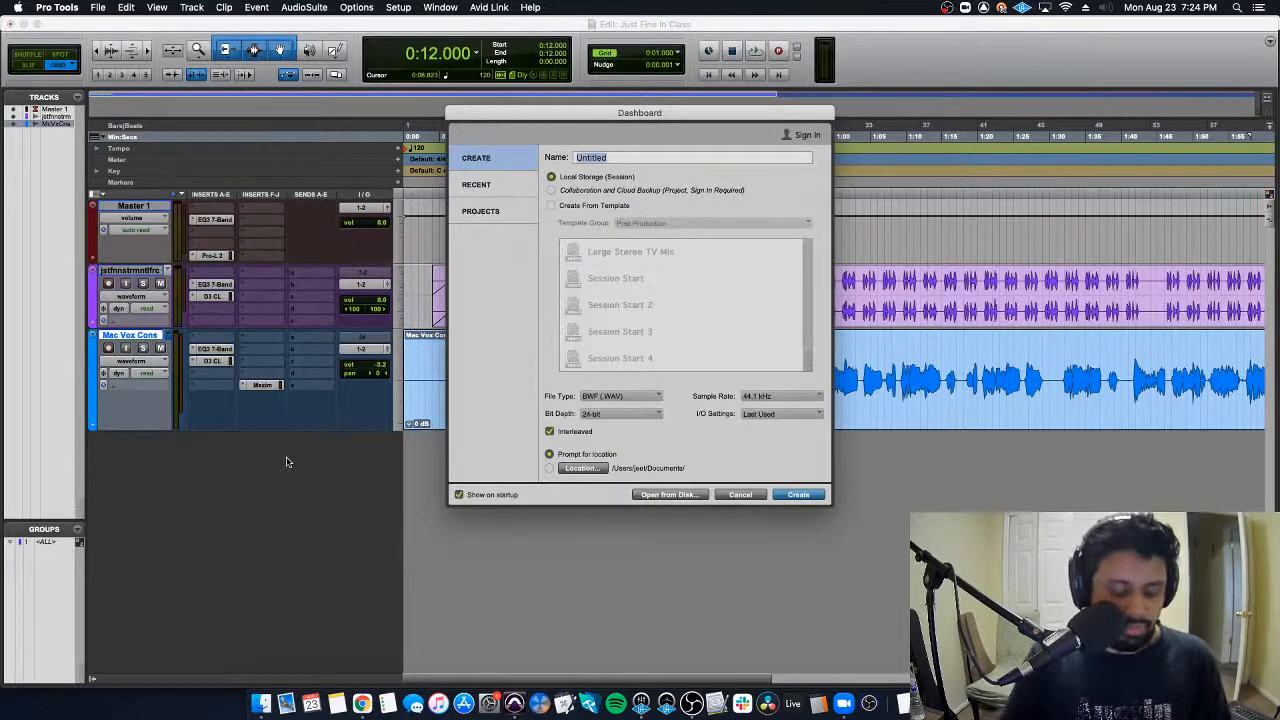
type("Elastic Audio Basics")
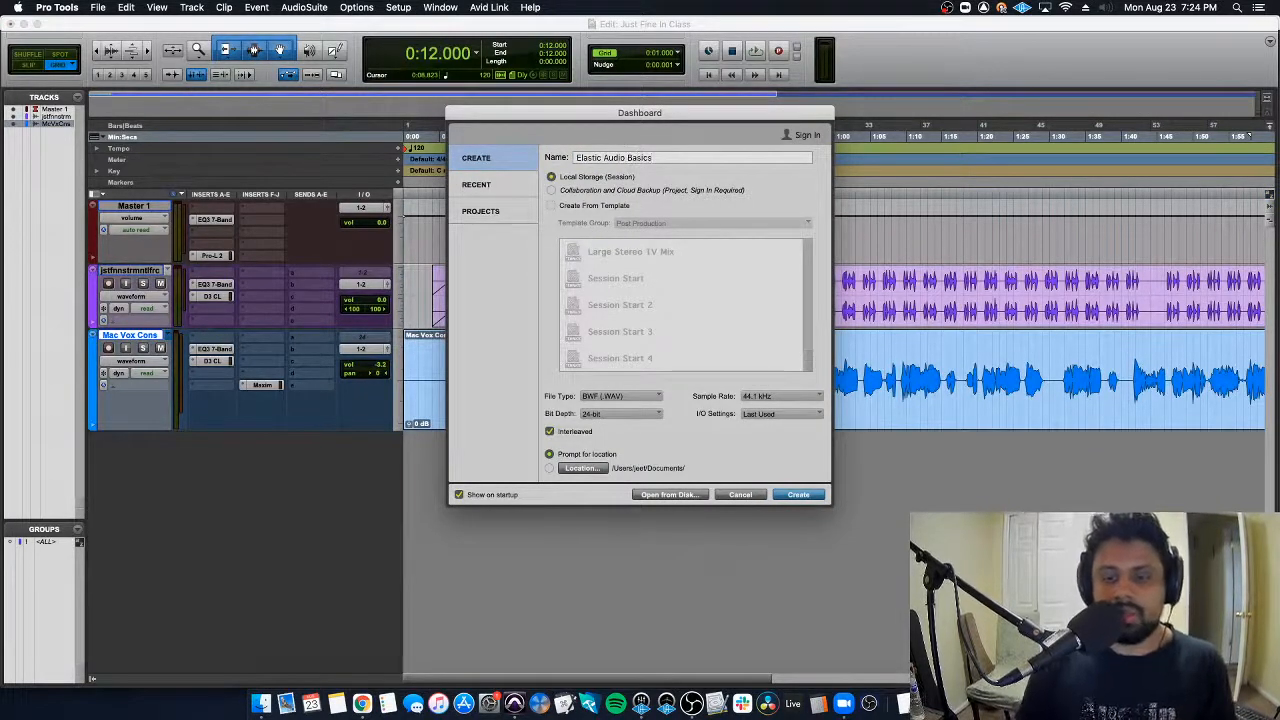
key("Return")
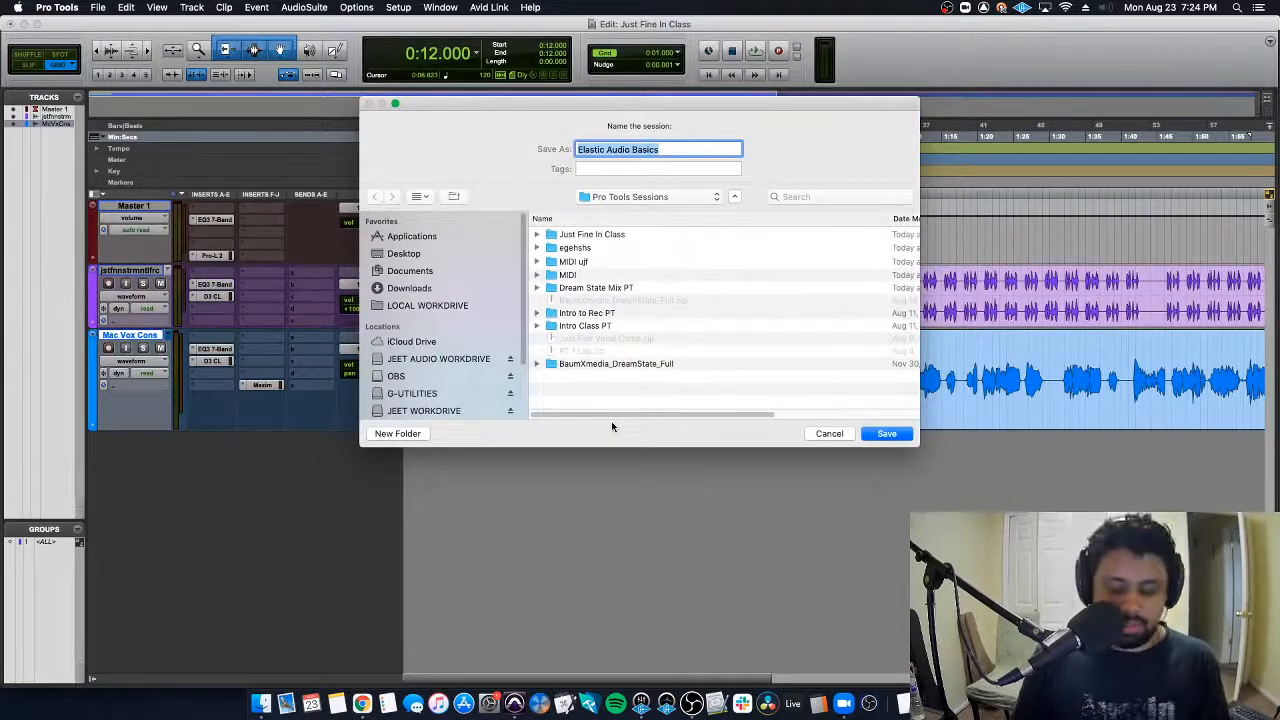
key("Right")
key("Return")
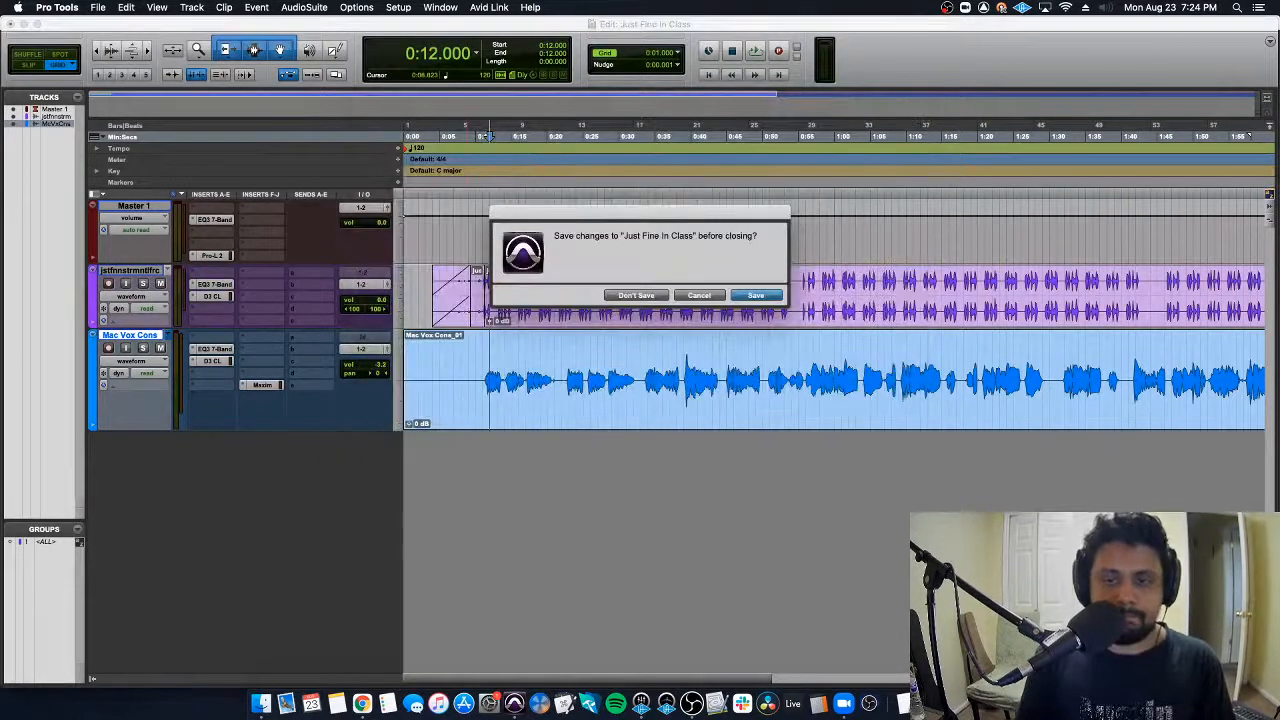
left_click(655, 297)
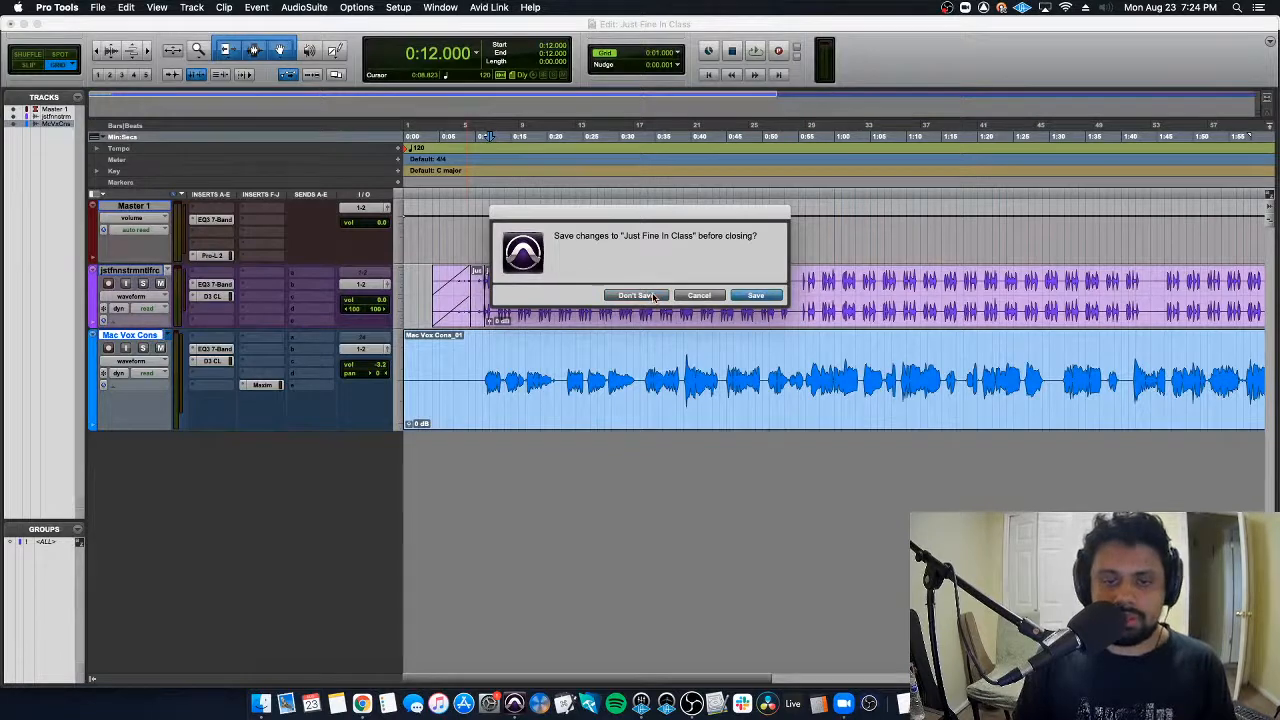
Step: Add one mono audio track in Samples, make it taller, and set its input to MIC/LINE 3
key("super+shift+n")
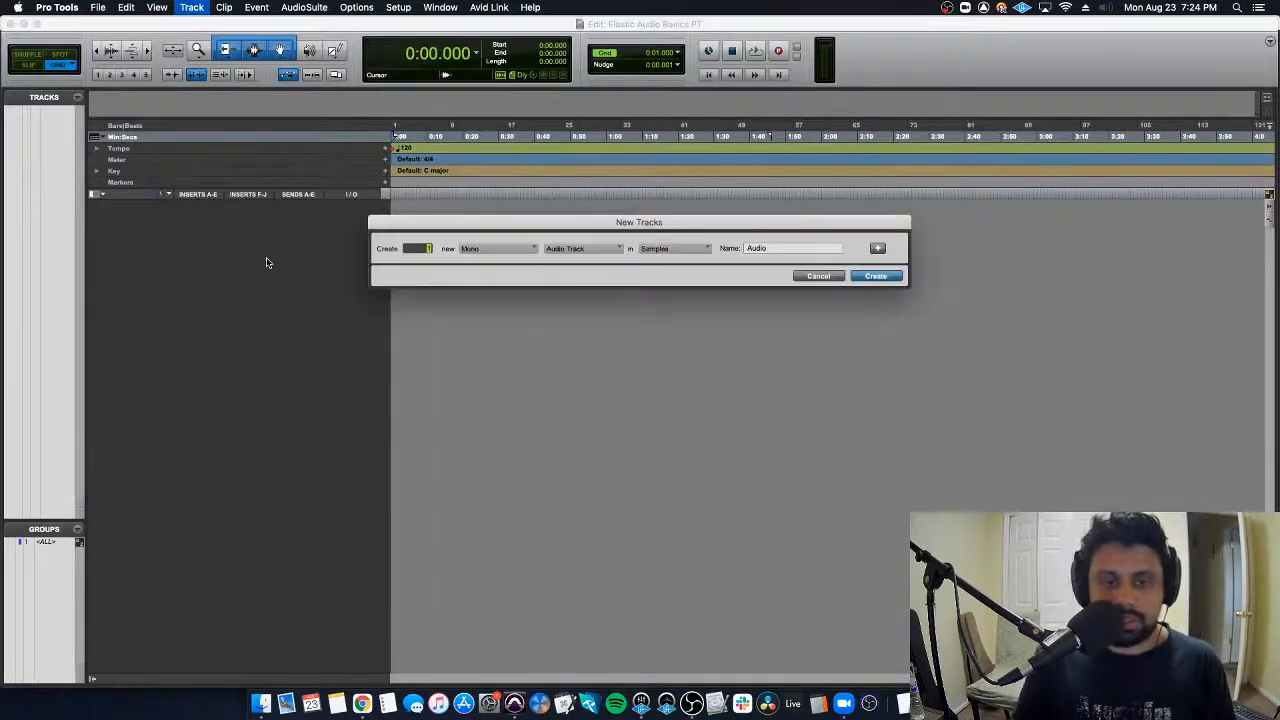
key("Return")
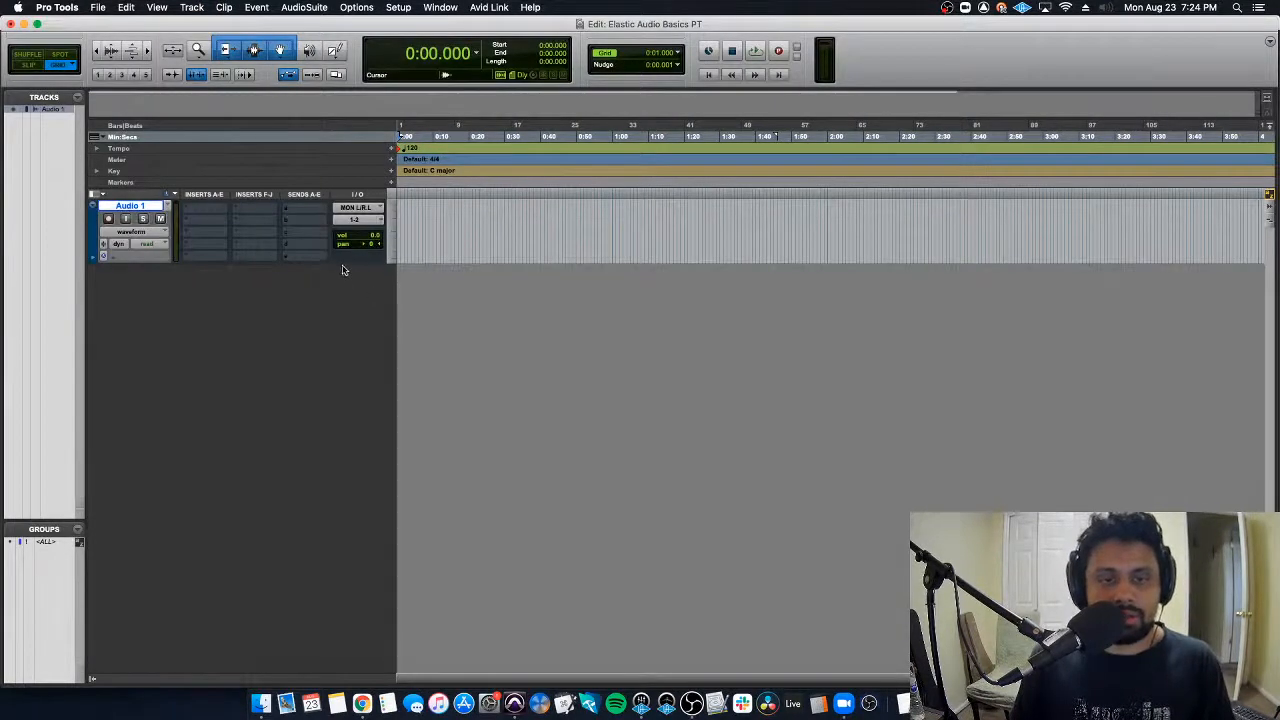
left_click_drag(343, 263, 350, 346)
left_click(361, 208)
mouse_move(393, 209)
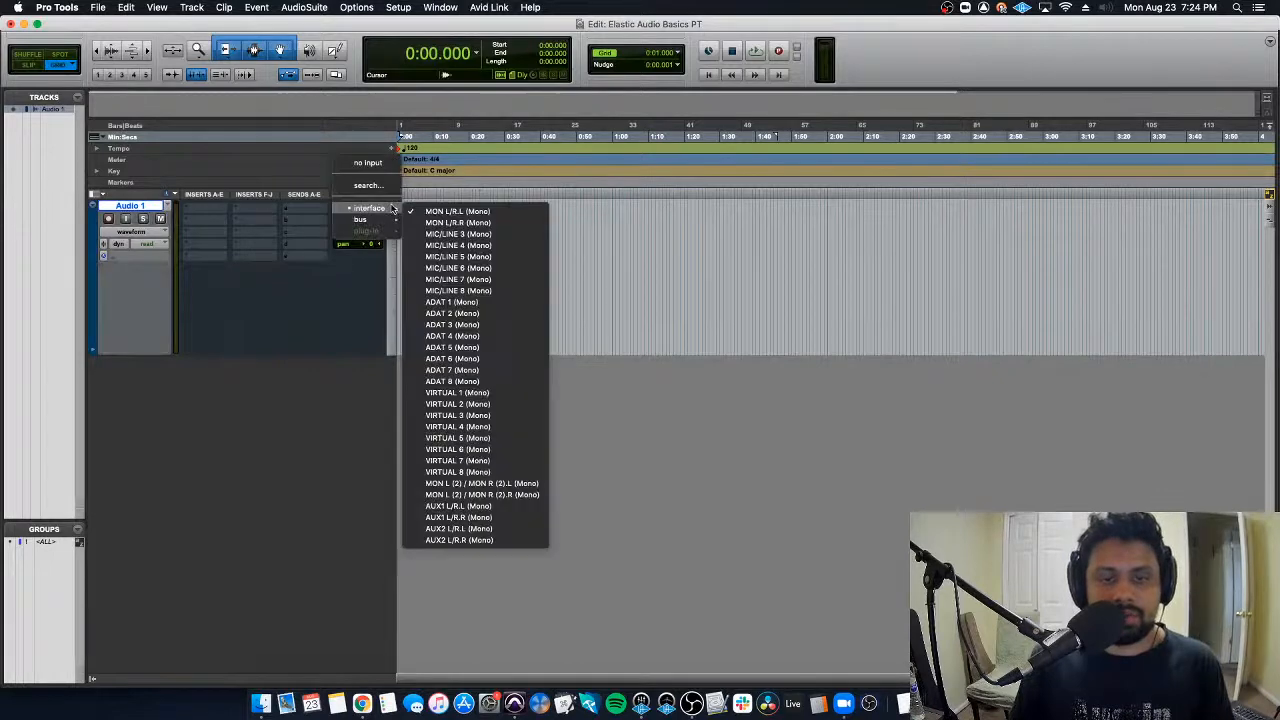
left_click(468, 234)
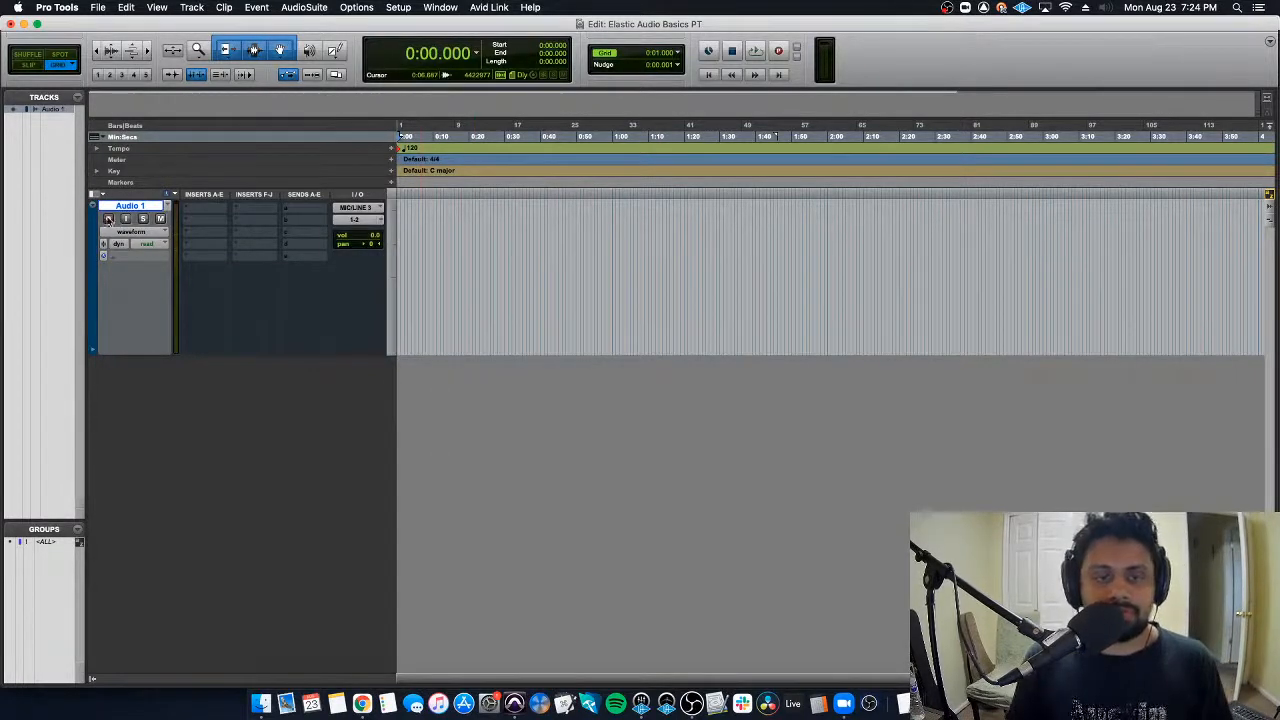
Step: Create a click track and record-enable the Audio 1 track
left_click(191, 7)
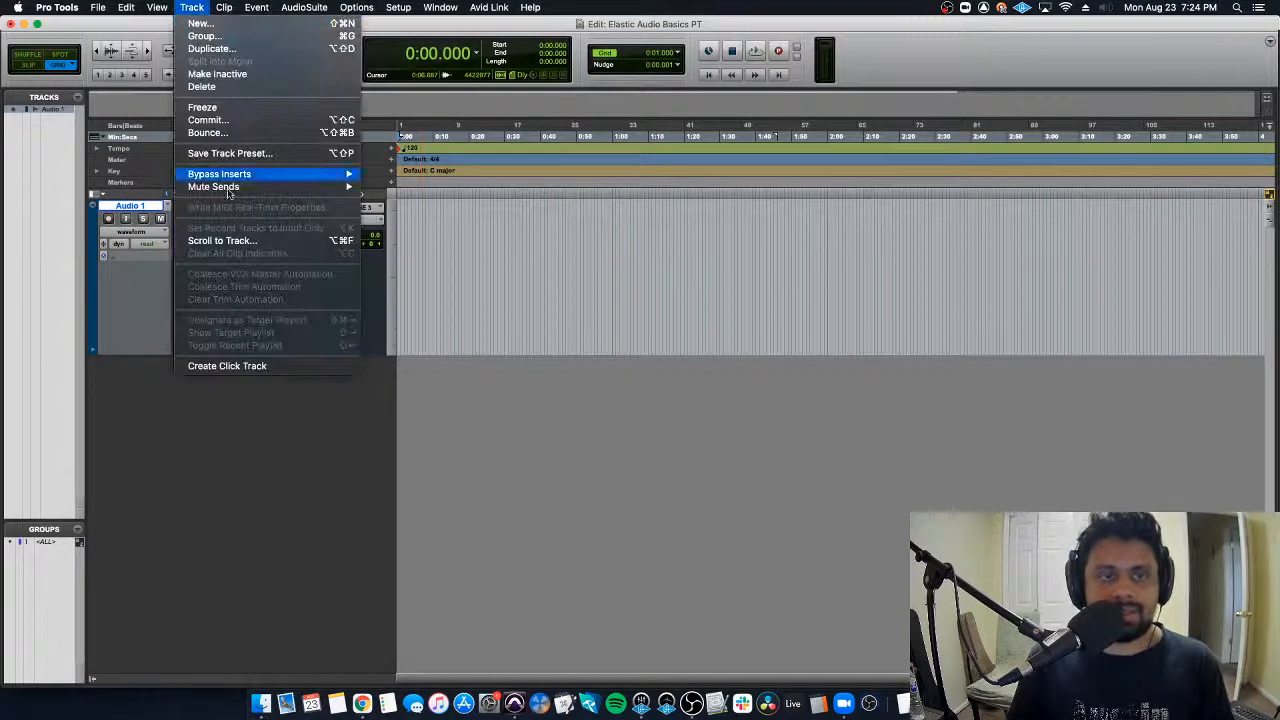
left_click(225, 367)
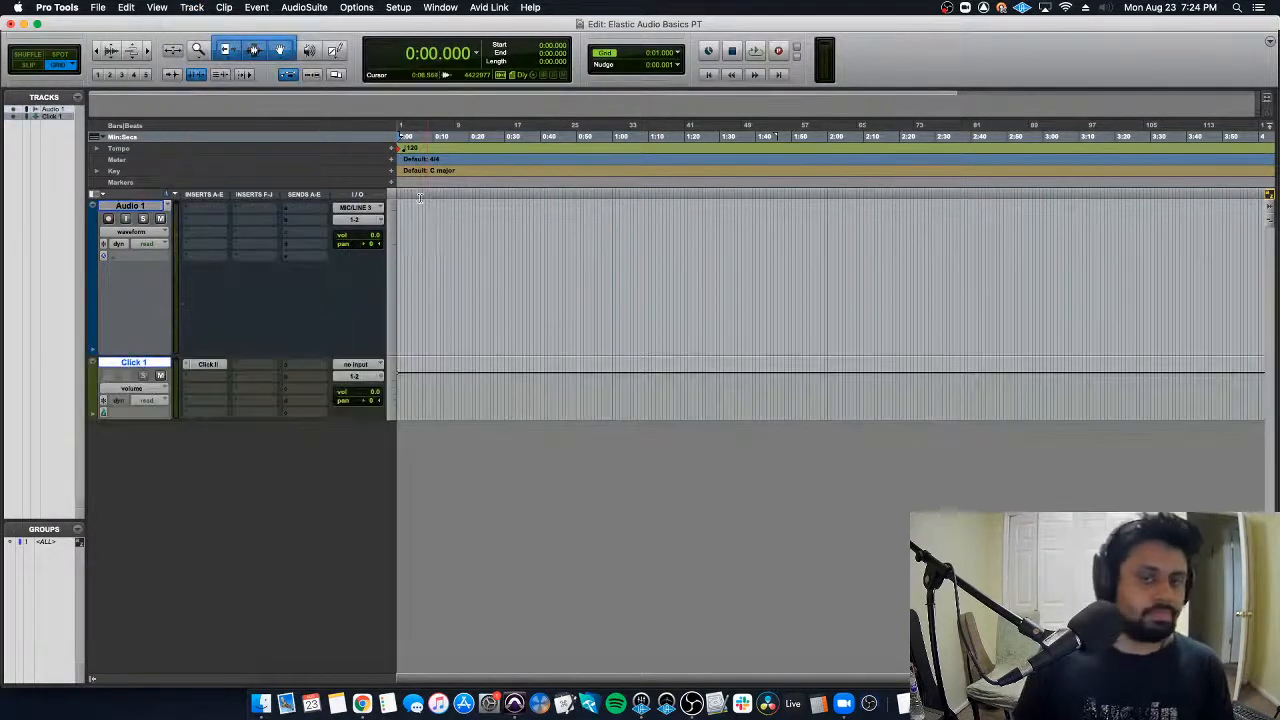
left_click(108, 218)
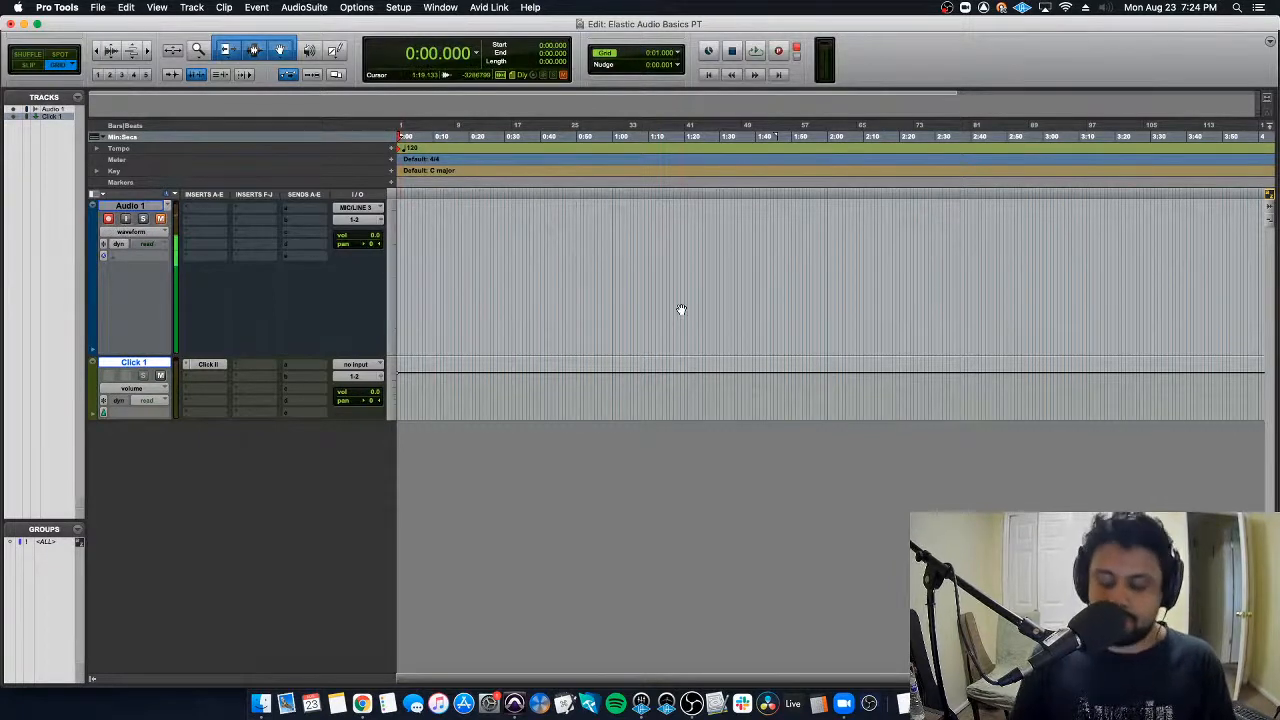
Step: Switch the main counter to Bars|Beats and set the grid value to 0|1|000
key("super+bracketright")
key("super+bracketright")
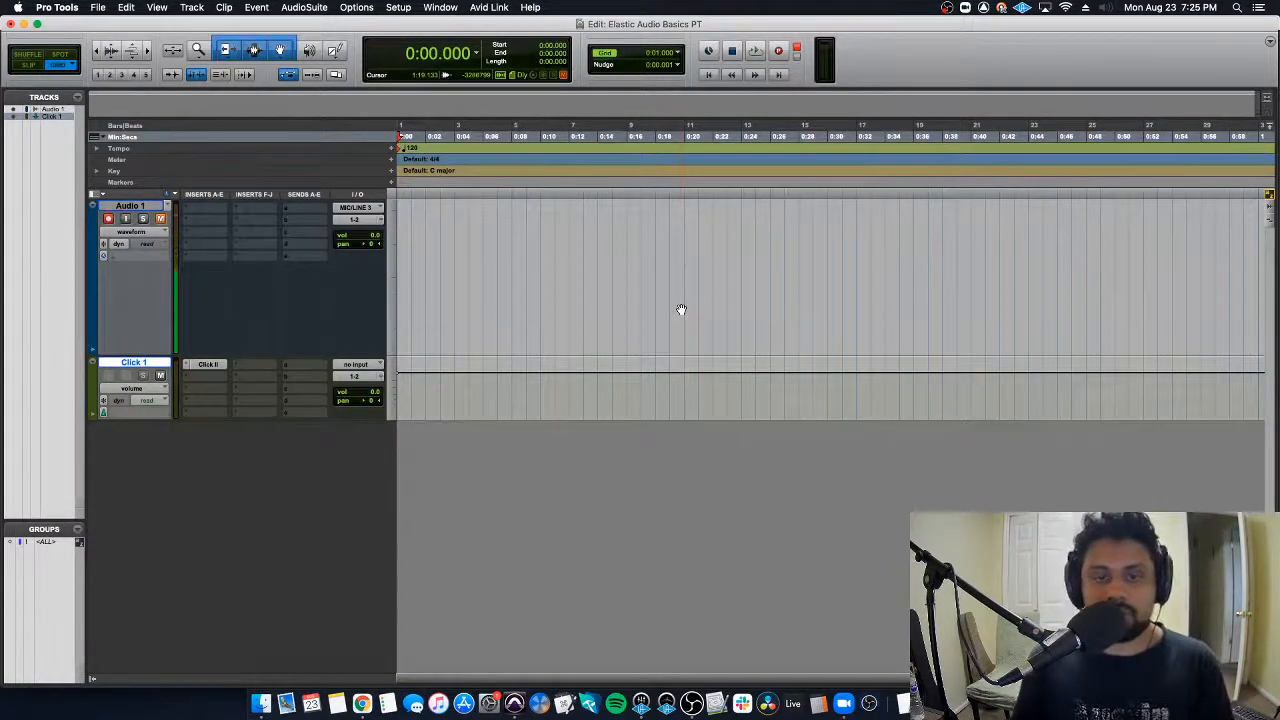
left_click(476, 56)
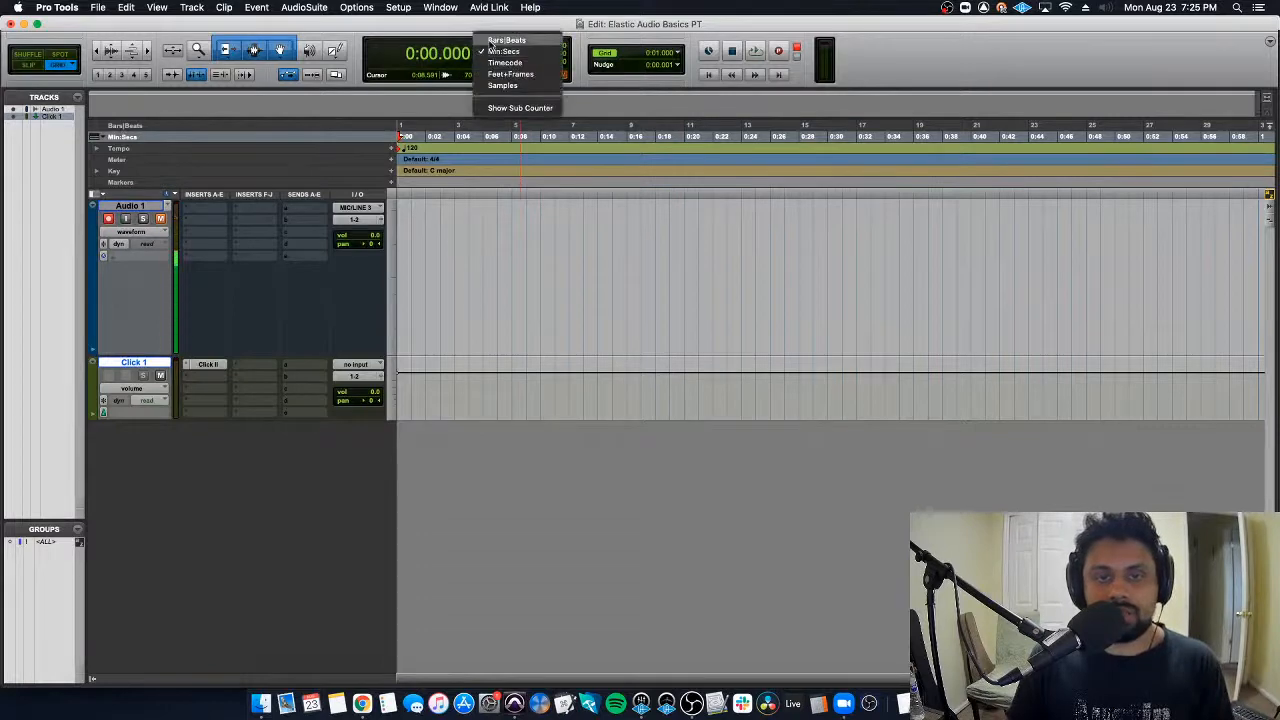
left_click(500, 39)
key("super+bracketright")
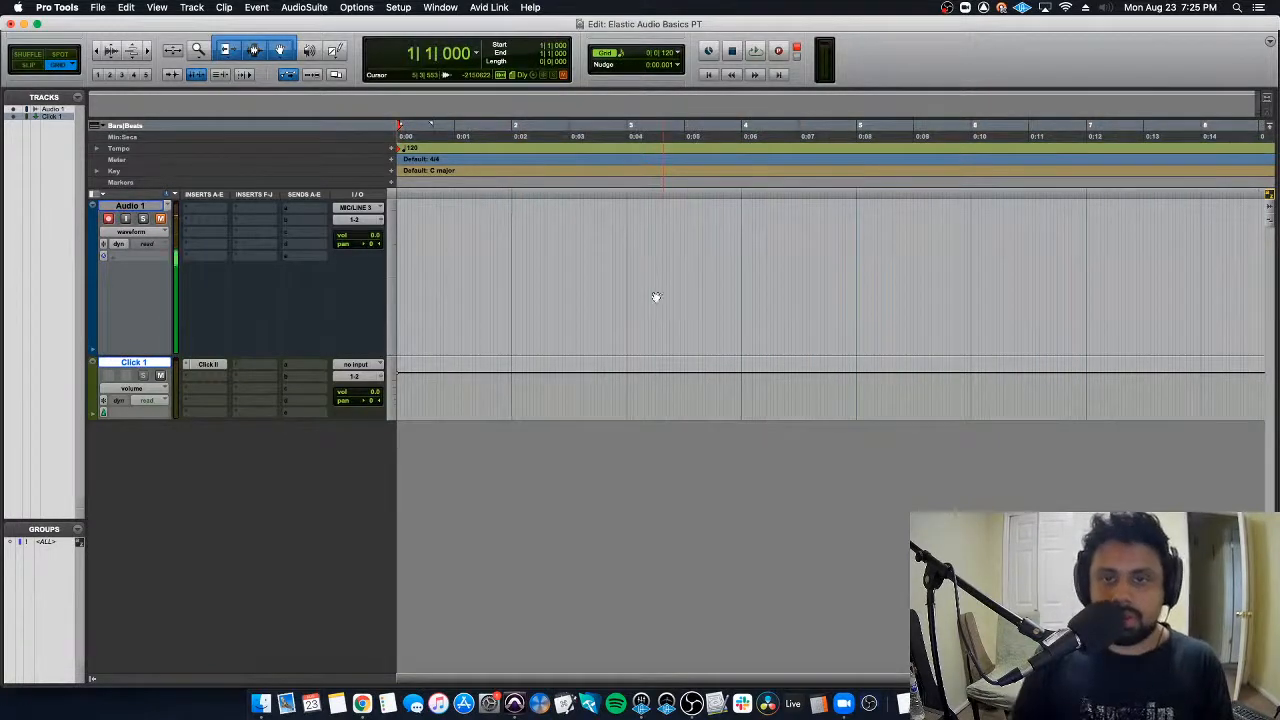
left_click(622, 55)
left_click(660, 20)
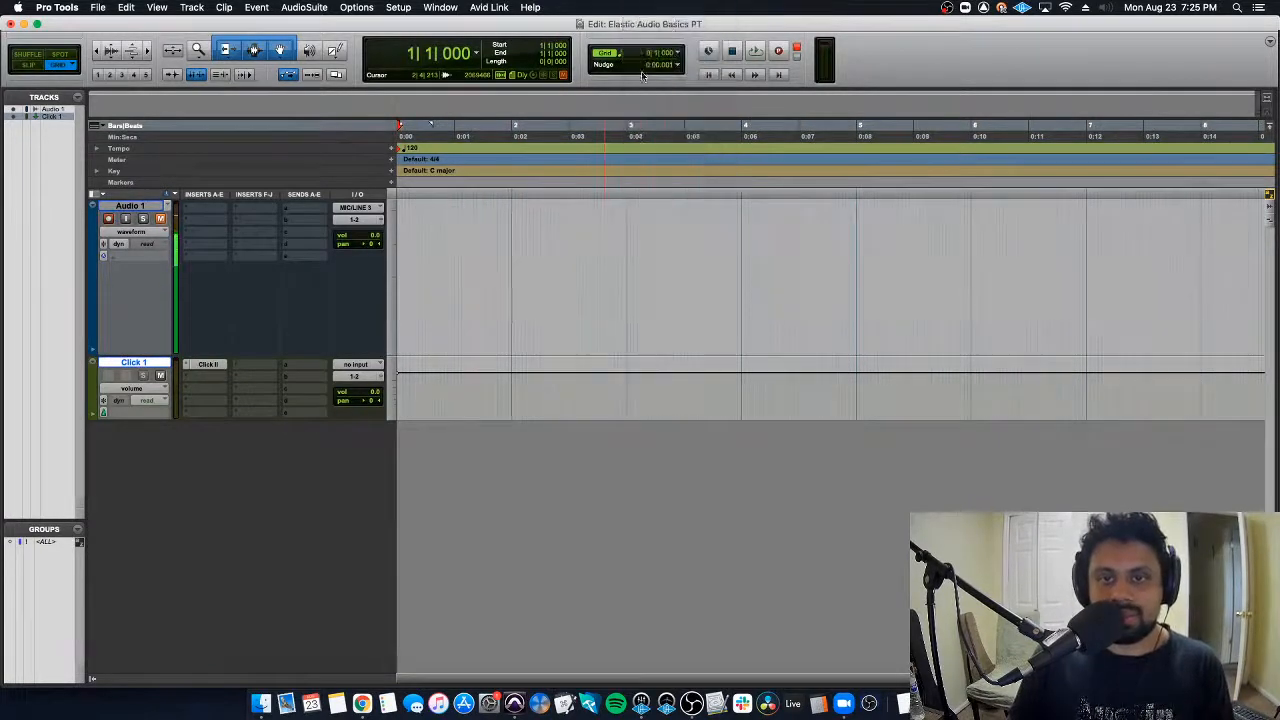
Step: Record a spoken take of about three bars on Audio 1 from the session start
key("super+bracketleft")
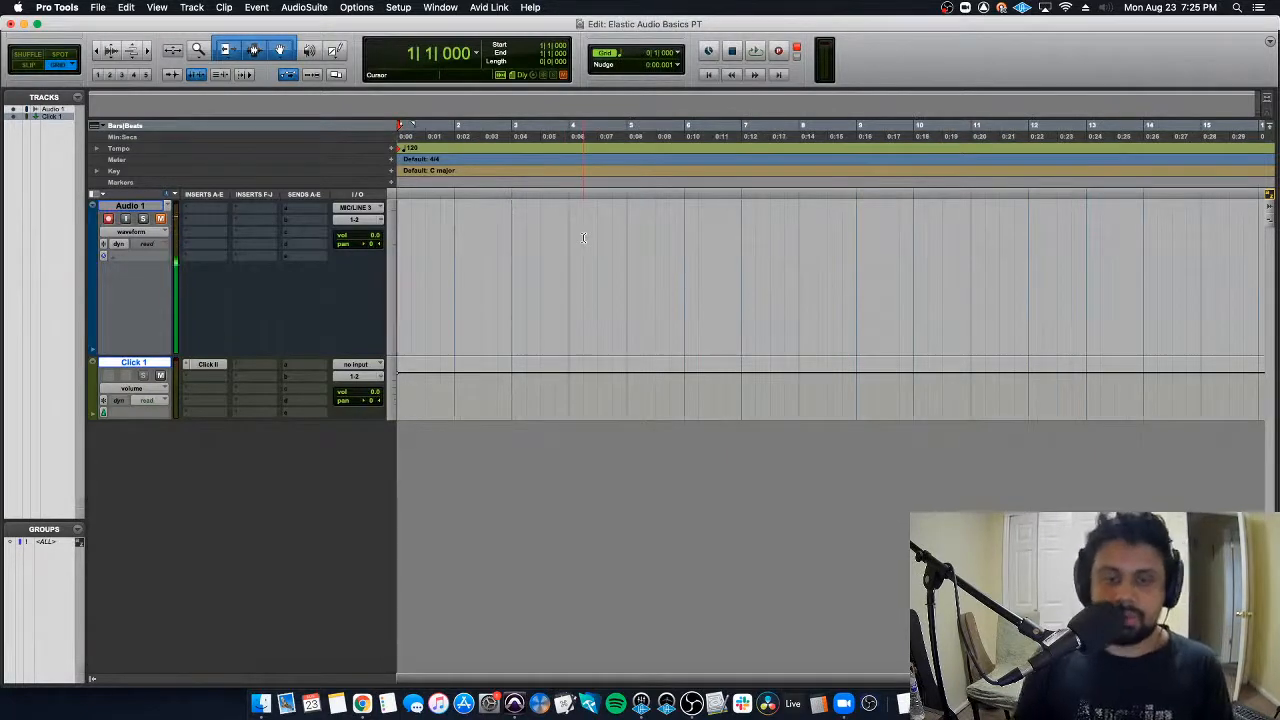
key("super+space")
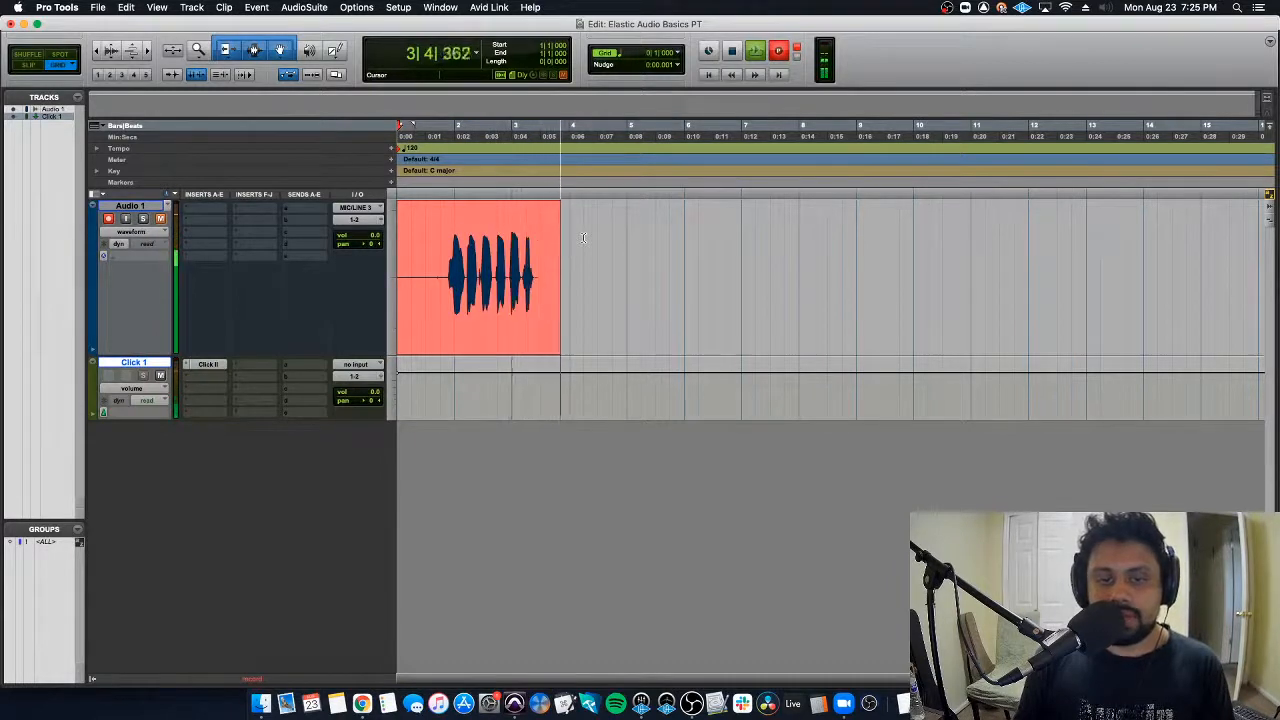
key("space")
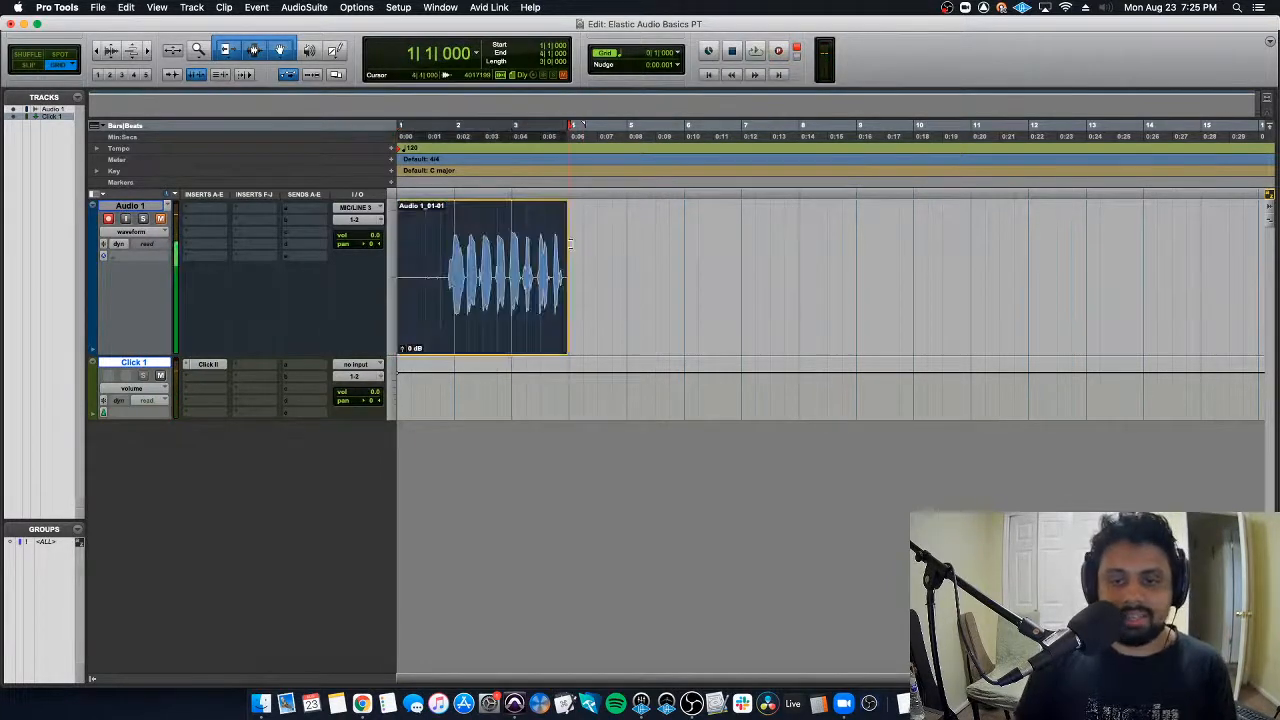
Step: Trim the start of the recorded Audio 1 clip to 2|1|000
left_click(541, 237)
scroll(541, 237, "up", 4)
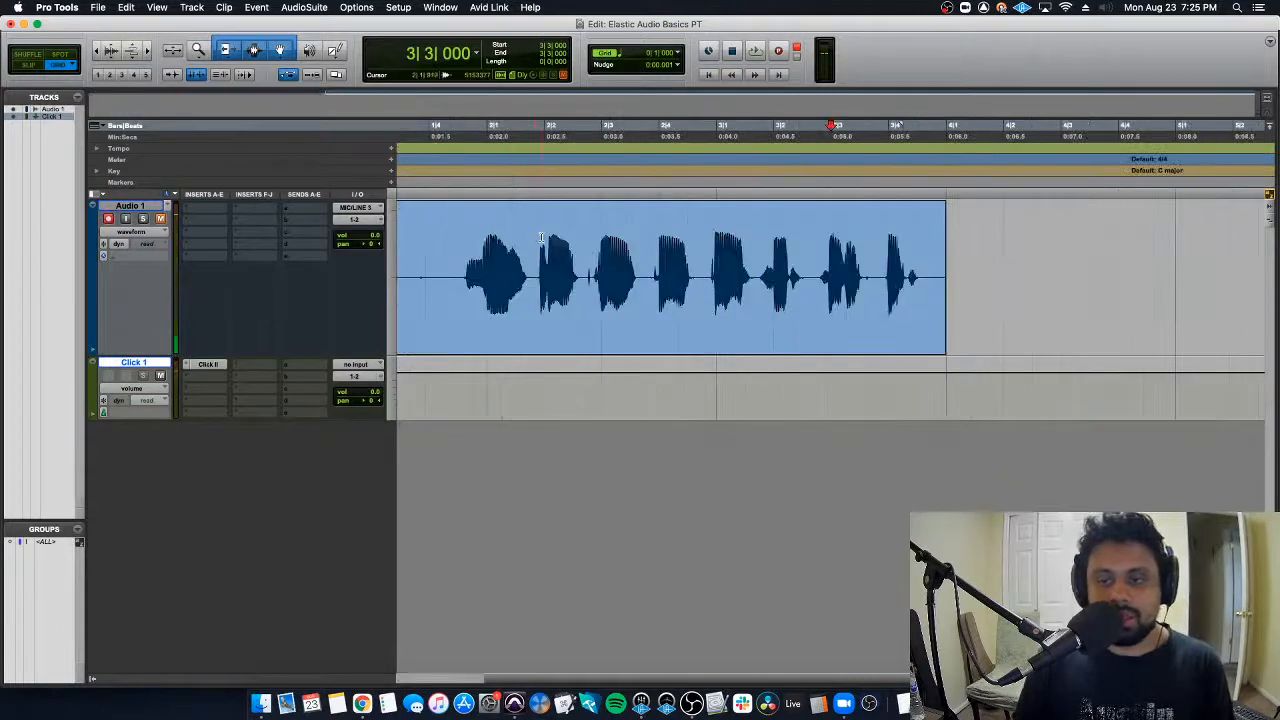
left_click(463, 228)
key("r")
left_click(511, 243)
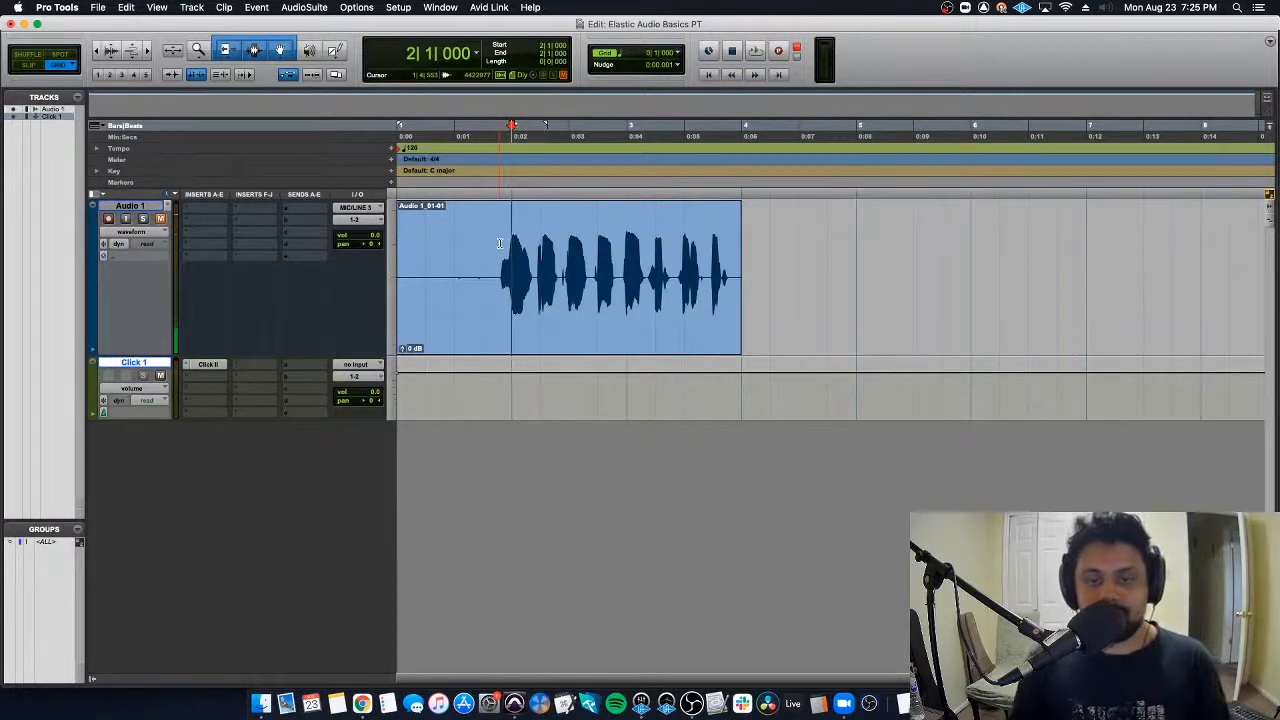
key("a")
Step: Turn off record-enable on Audio 1 and play the trimmed clip back against the click from 1|4|000
left_click(482, 250)
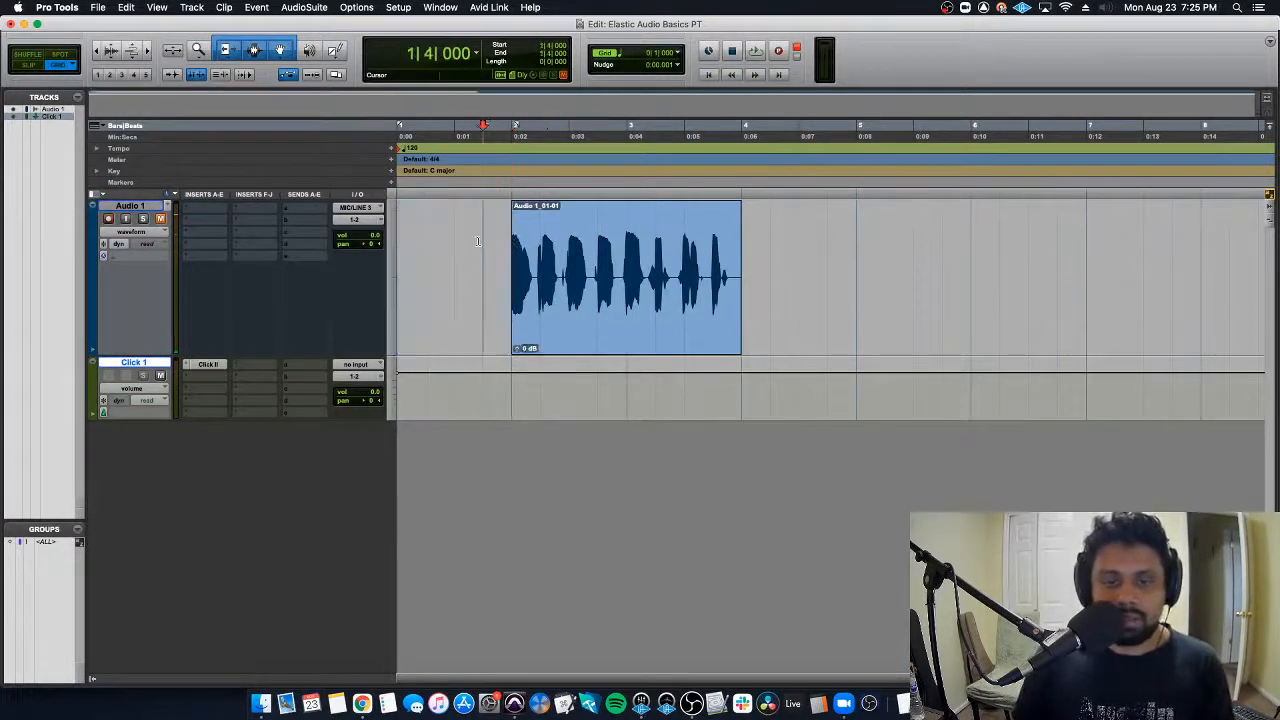
key("space")
key("space")
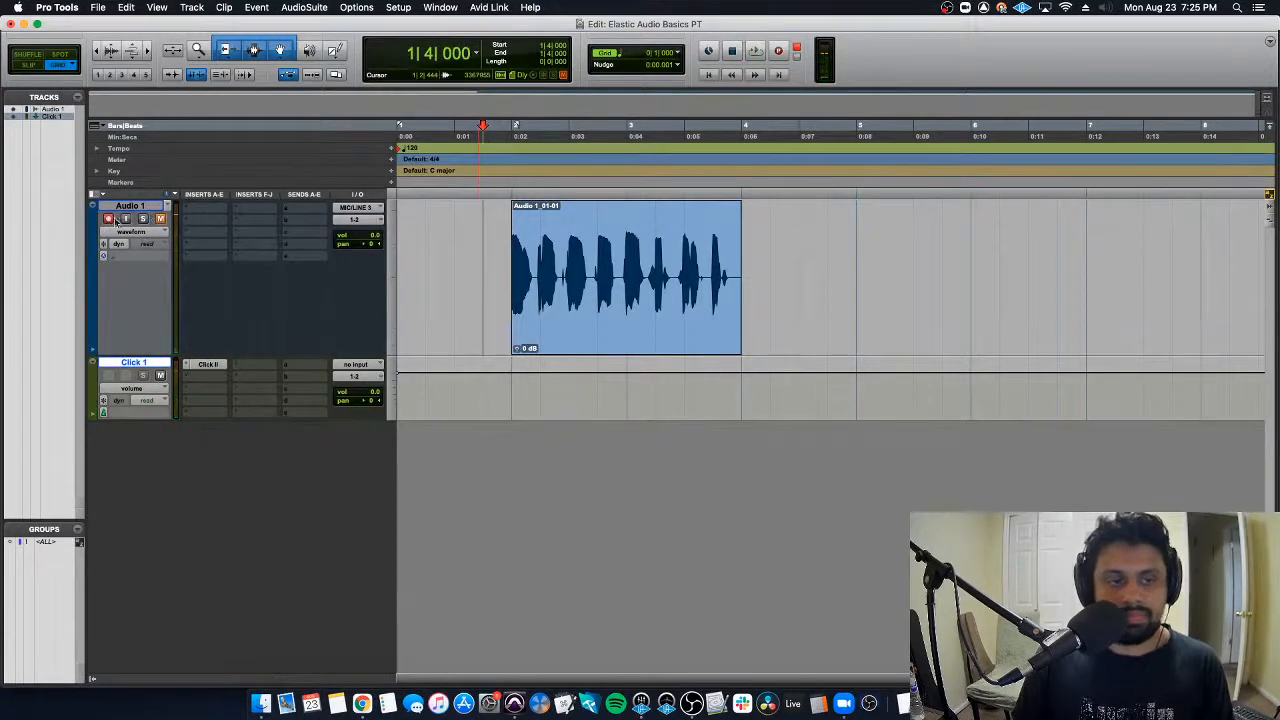
key("space")
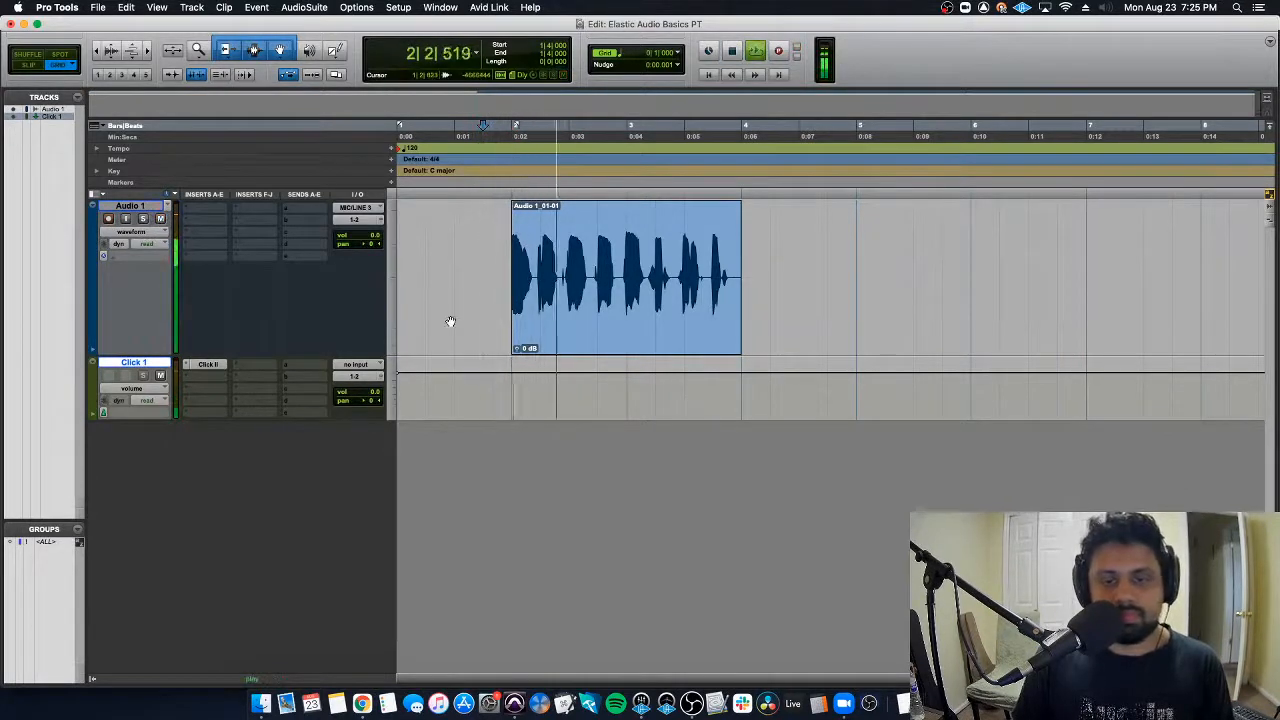
scroll(457, 317, "right", 3)
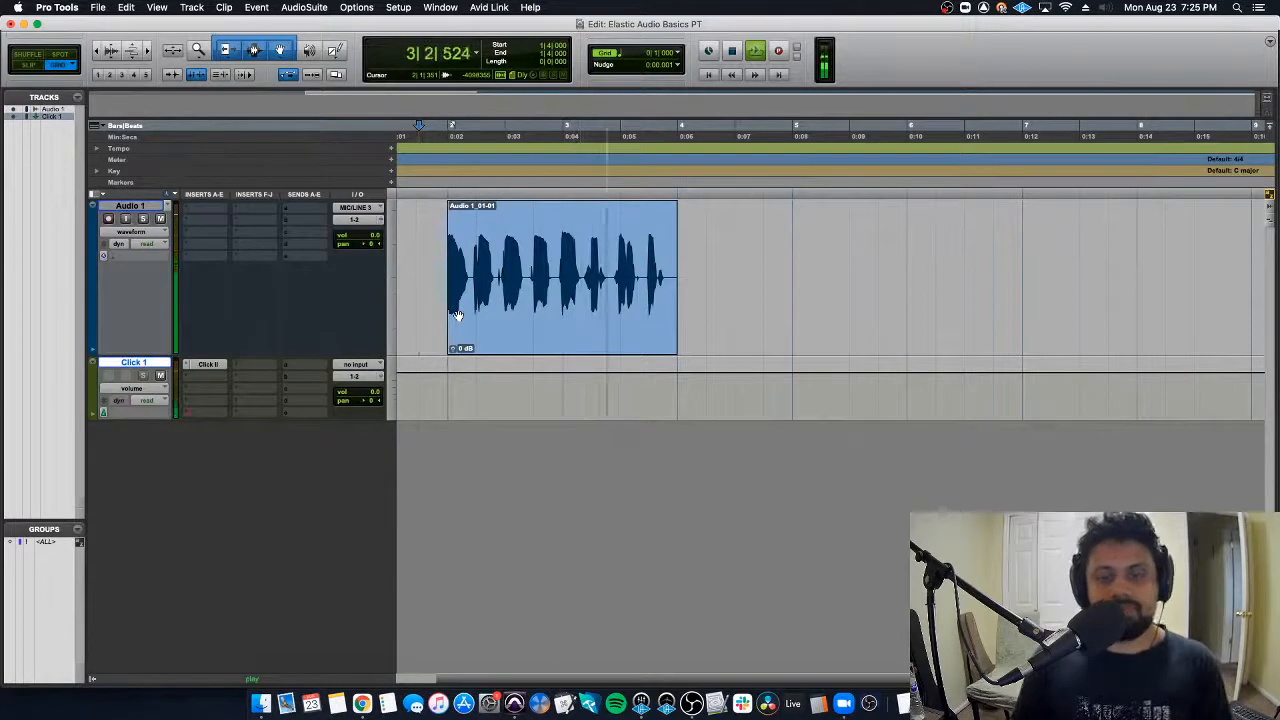
key("space")
key("super+bracketleft")
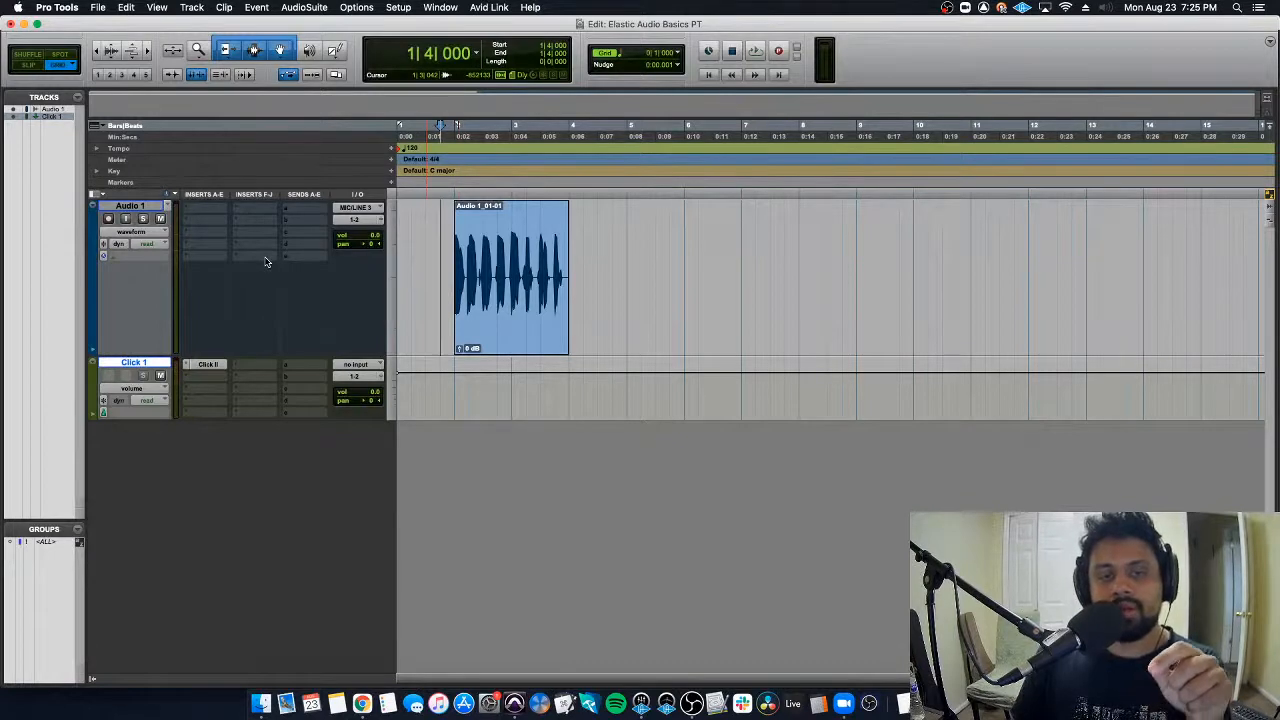
Step: Select the Audio 1 track and its entire recorded clip, and show the waveform up close
left_click(152, 210)
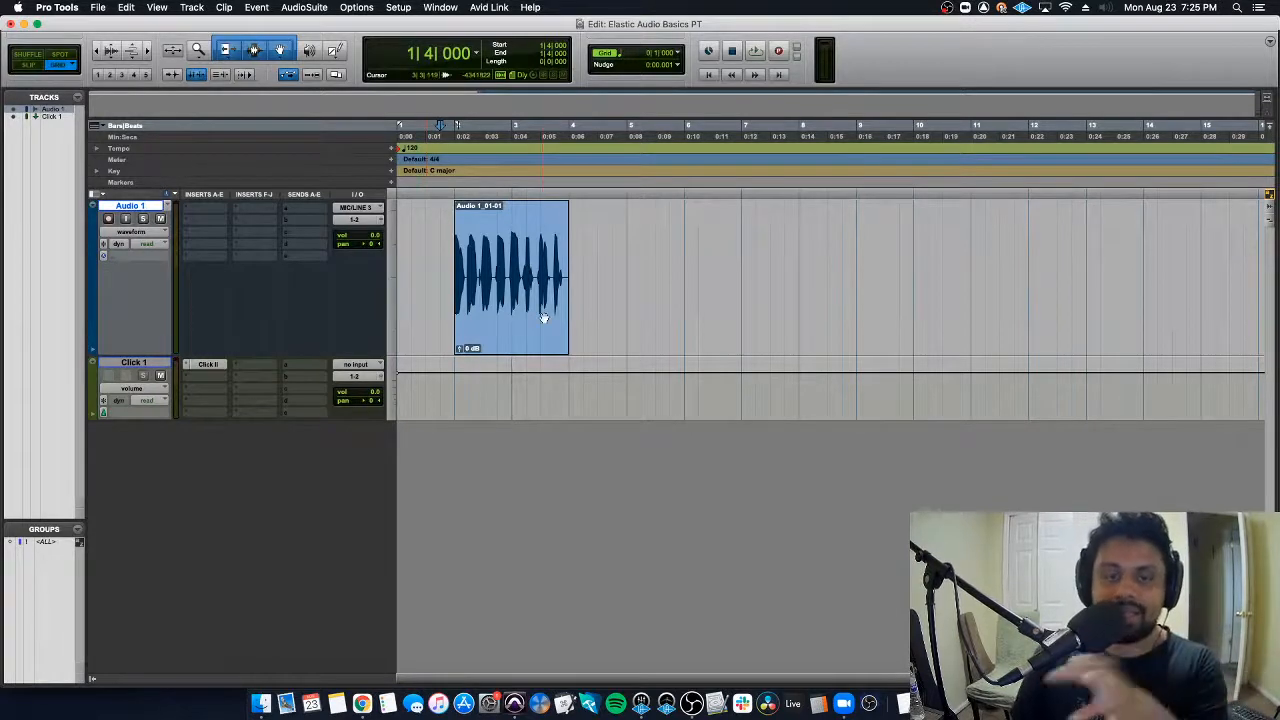
key("r")
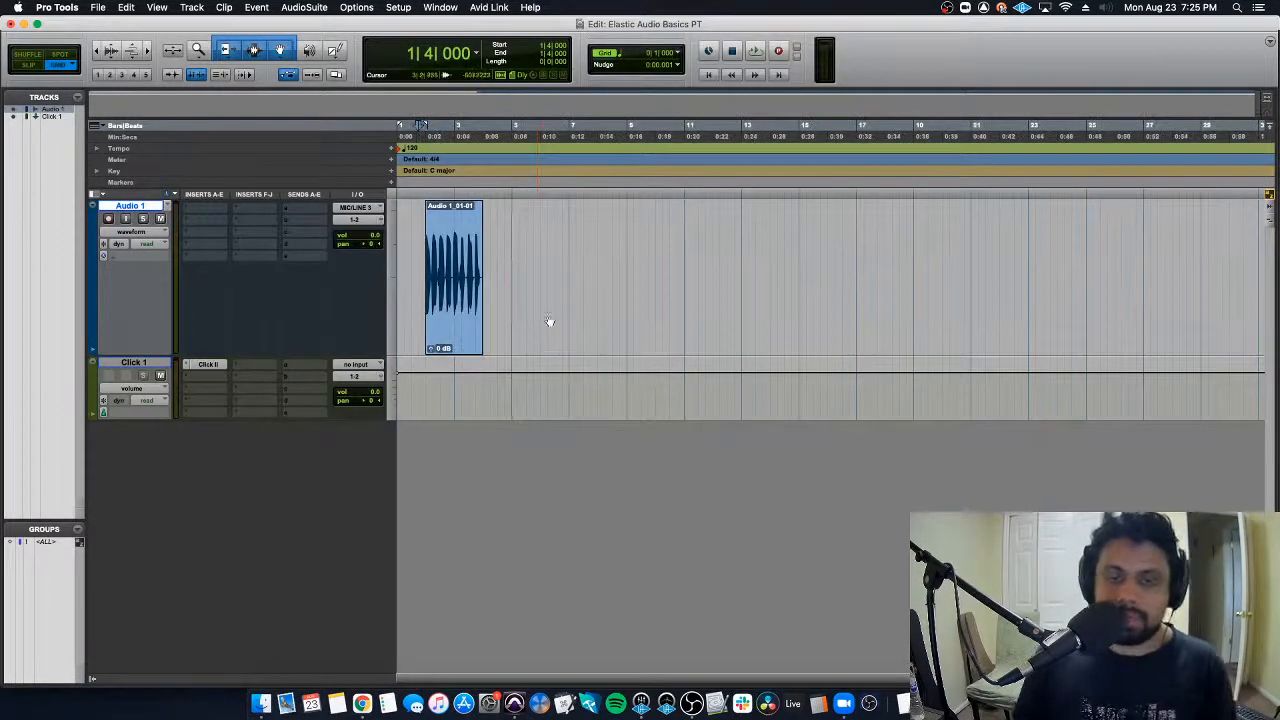
left_click(478, 214)
key("t")
key("t")
key("t")
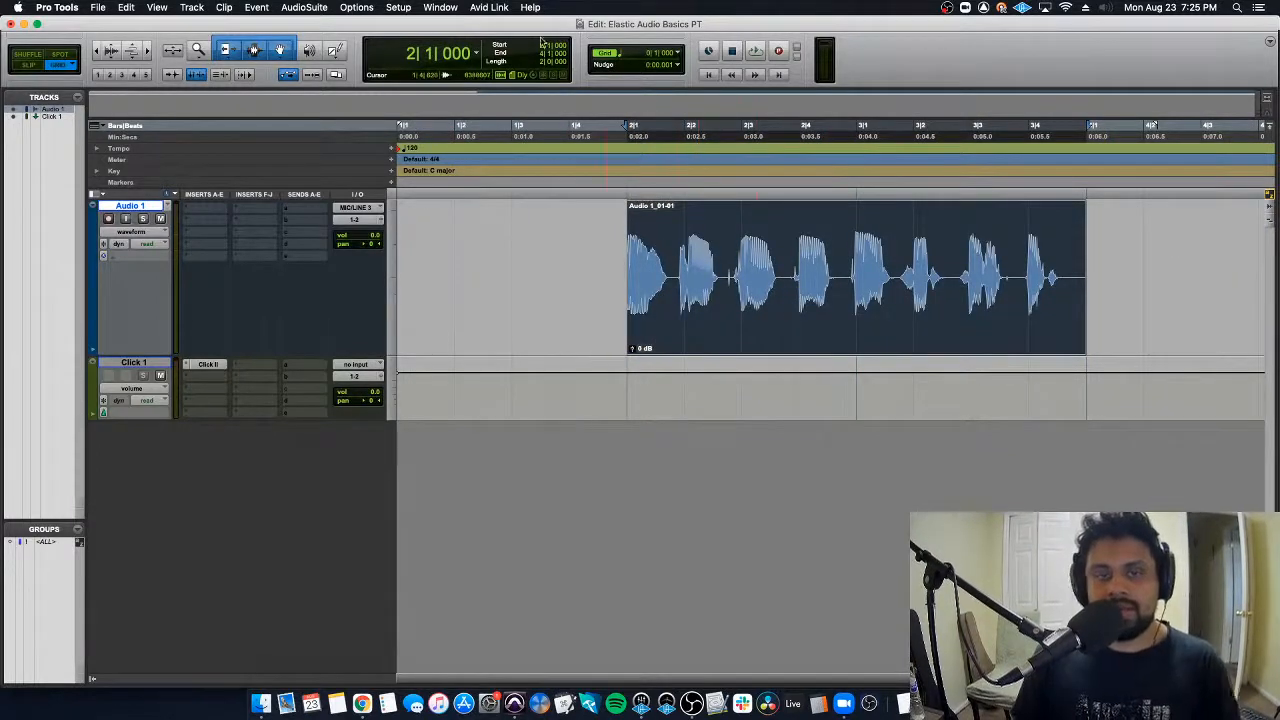
Step: Switch the main counter to Min:Secs and place the edit cursor at 0:02.000, at the start of the Audio 1 clip
left_click(478, 52)
left_click(482, 62)
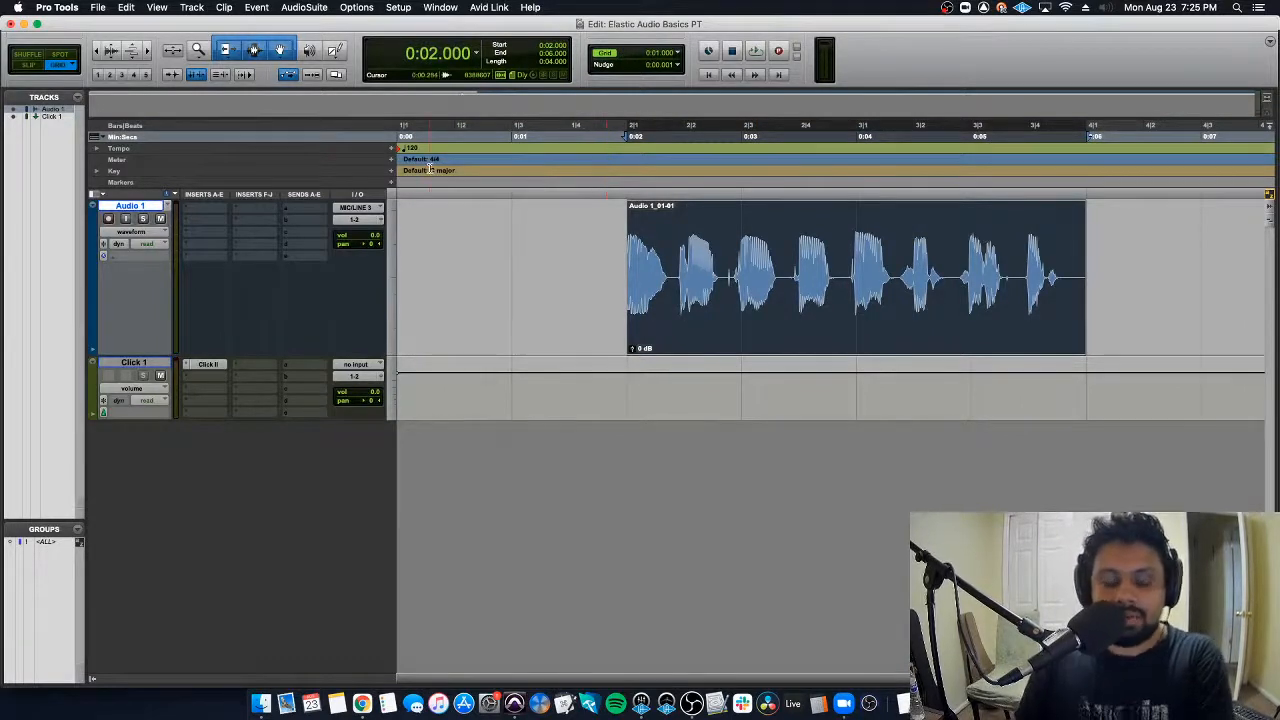
key("super+bracketleft")
key("super+bracketleft")
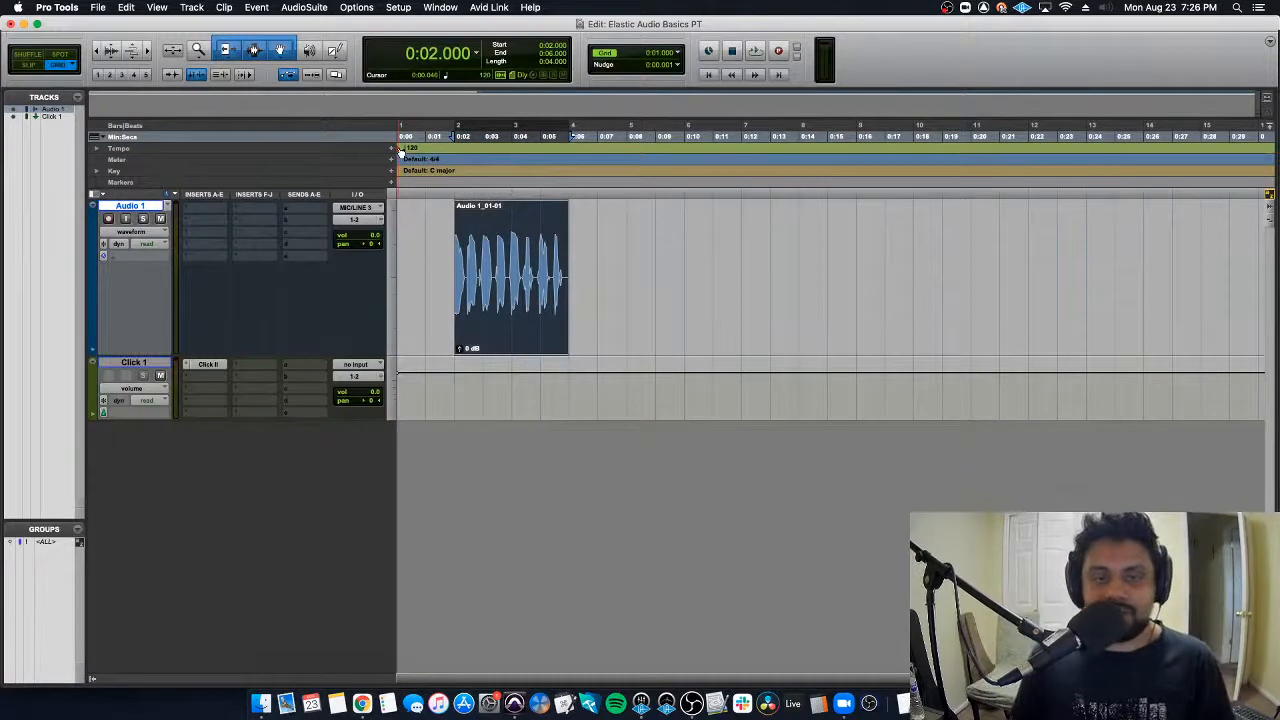
left_click(430, 225)
left_click(447, 228)
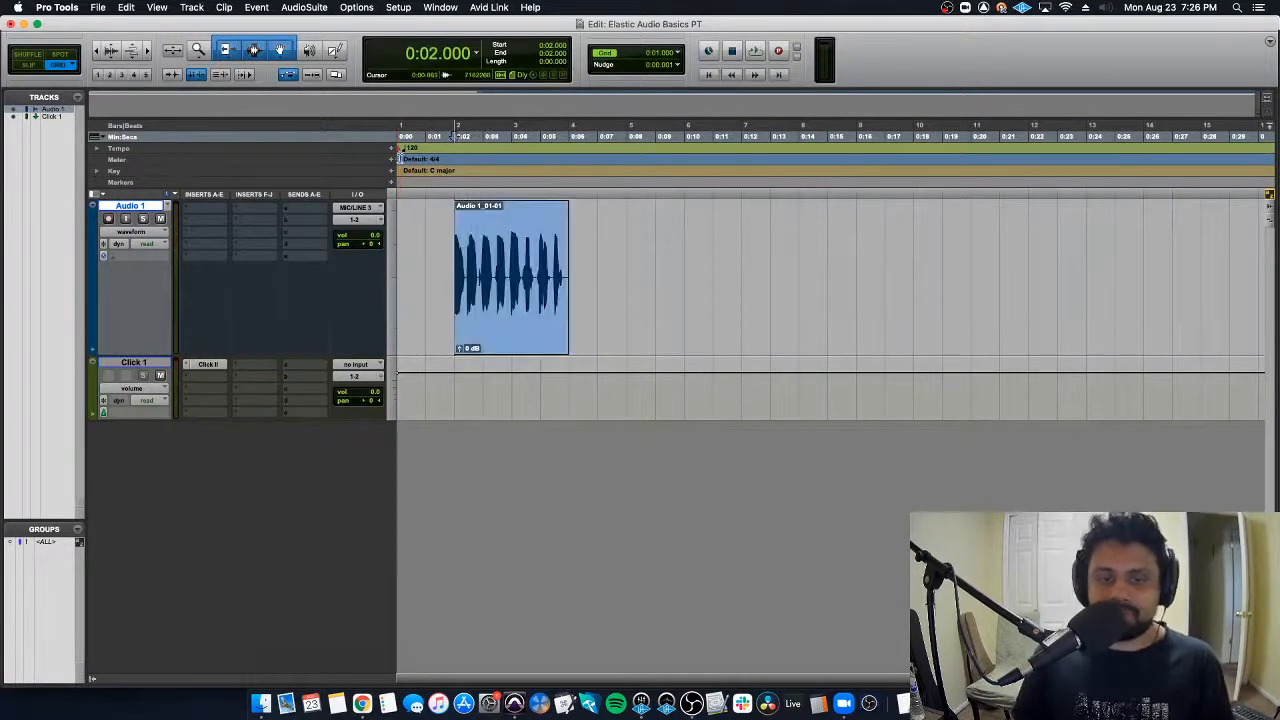
Step: Place the edit cursor back at 0:02.000 and set the session tempo to 180 BPM
left_click(405, 230)
left_click(434, 228)
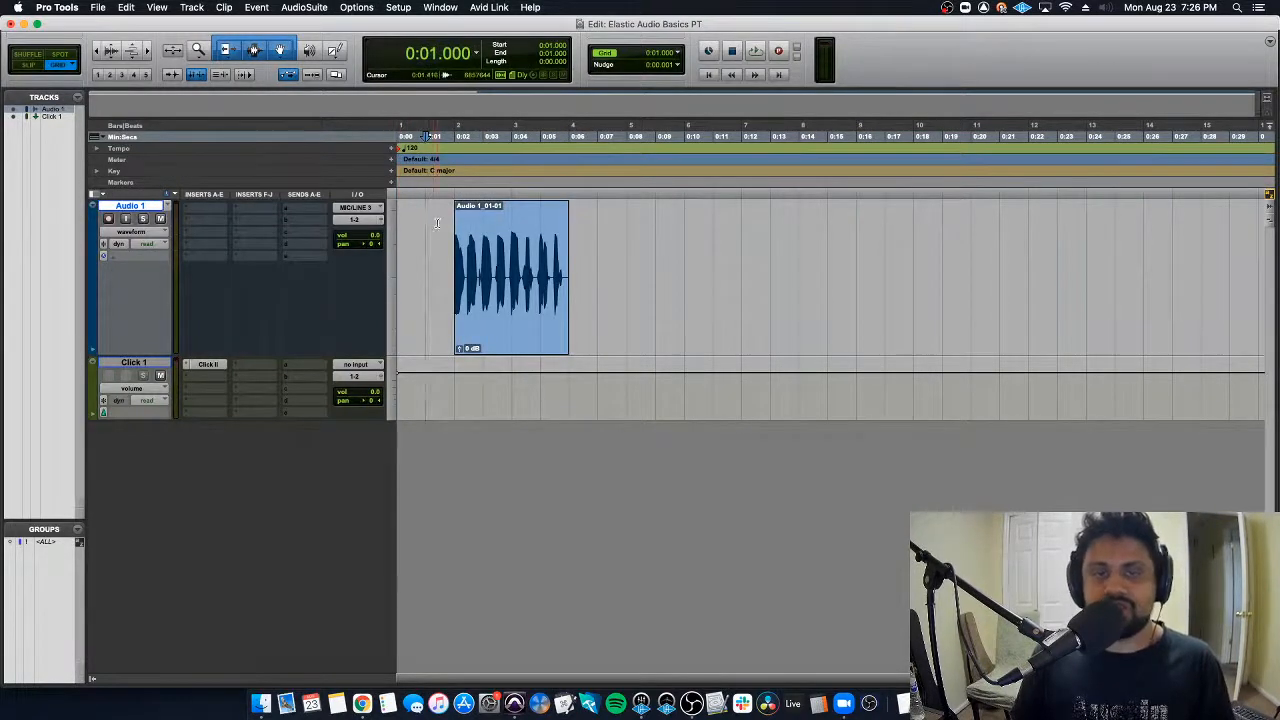
left_click(448, 228)
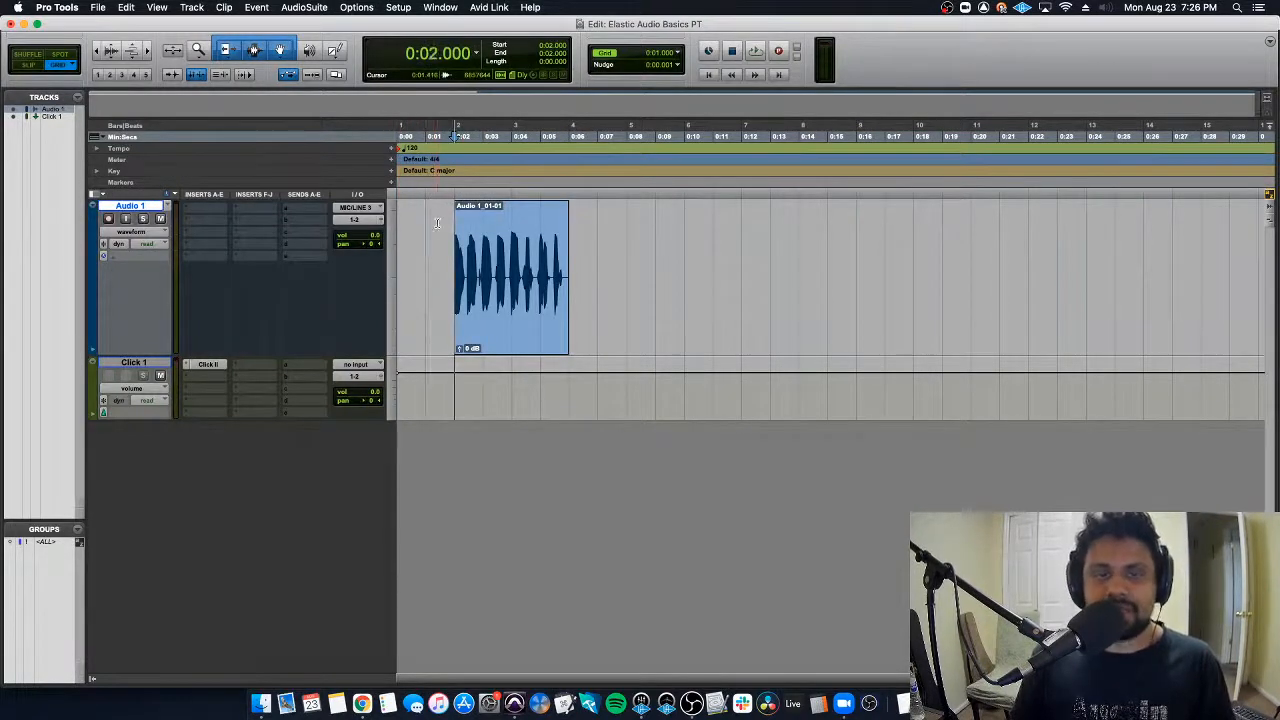
double_click(400, 148)
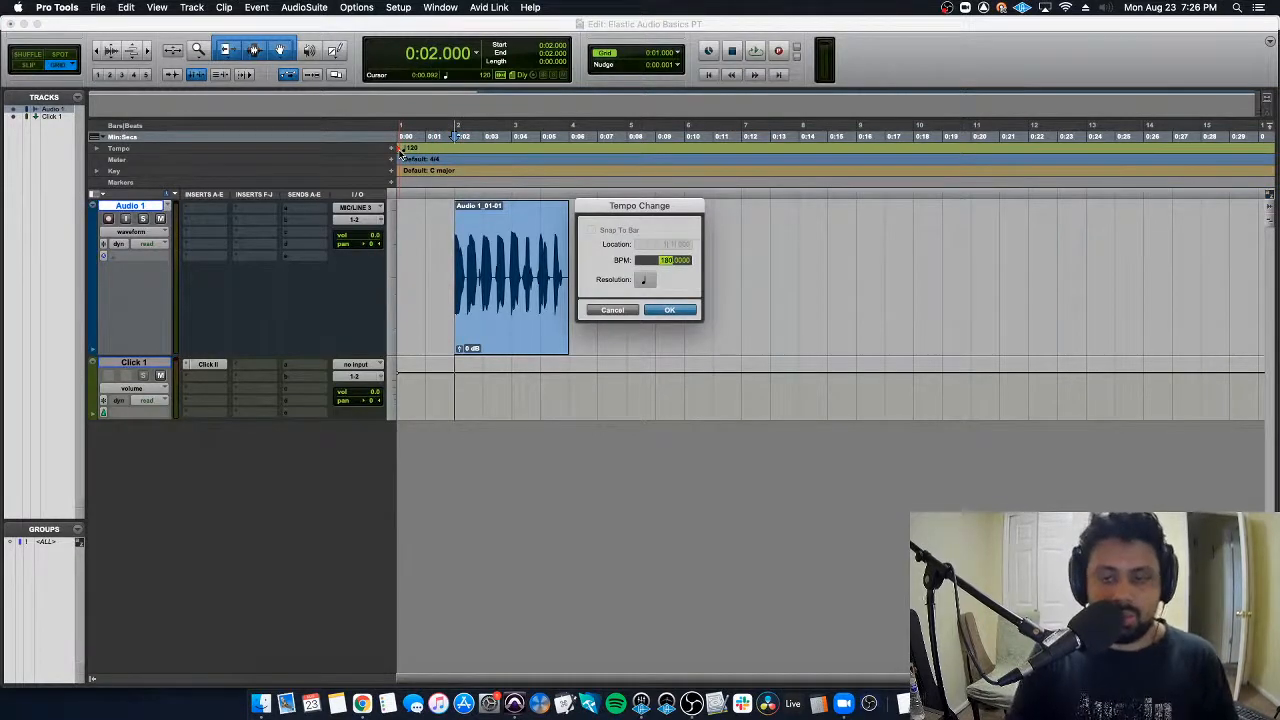
key("Return")
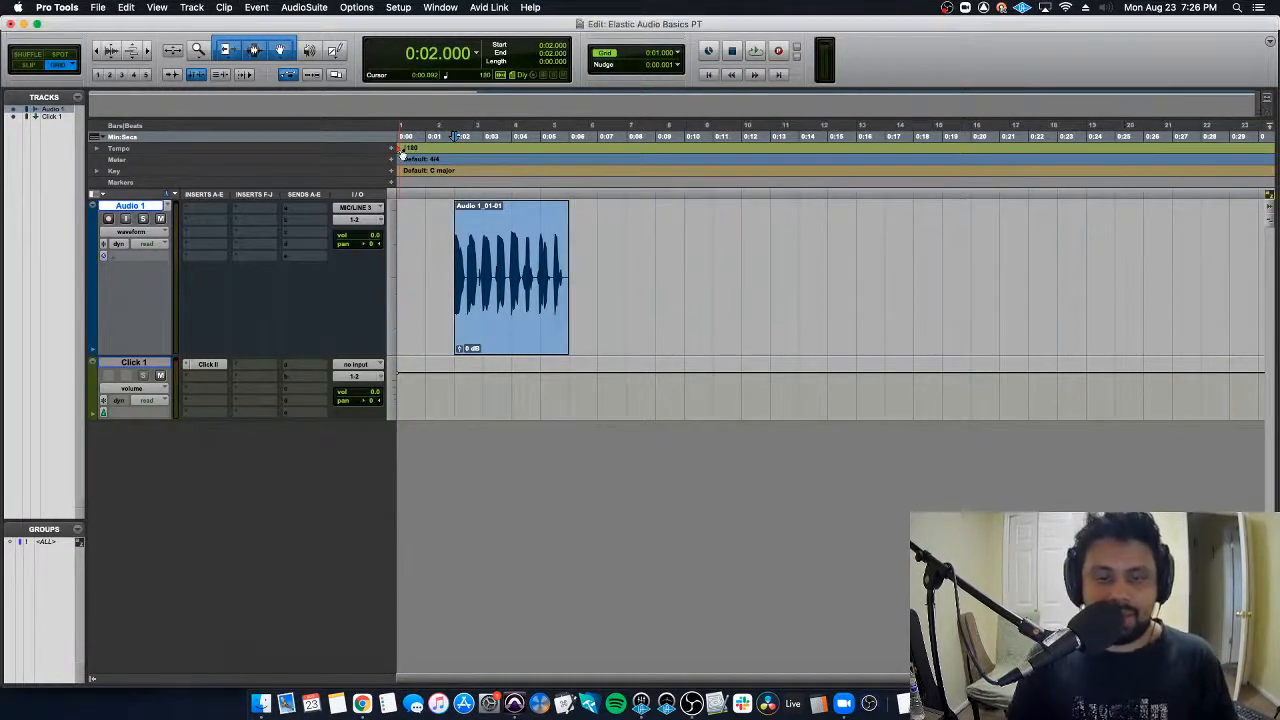
Step: Mute the Click 1 track and play back the Audio 1 clip from 0:02.000
left_click(160, 375)
key("space")
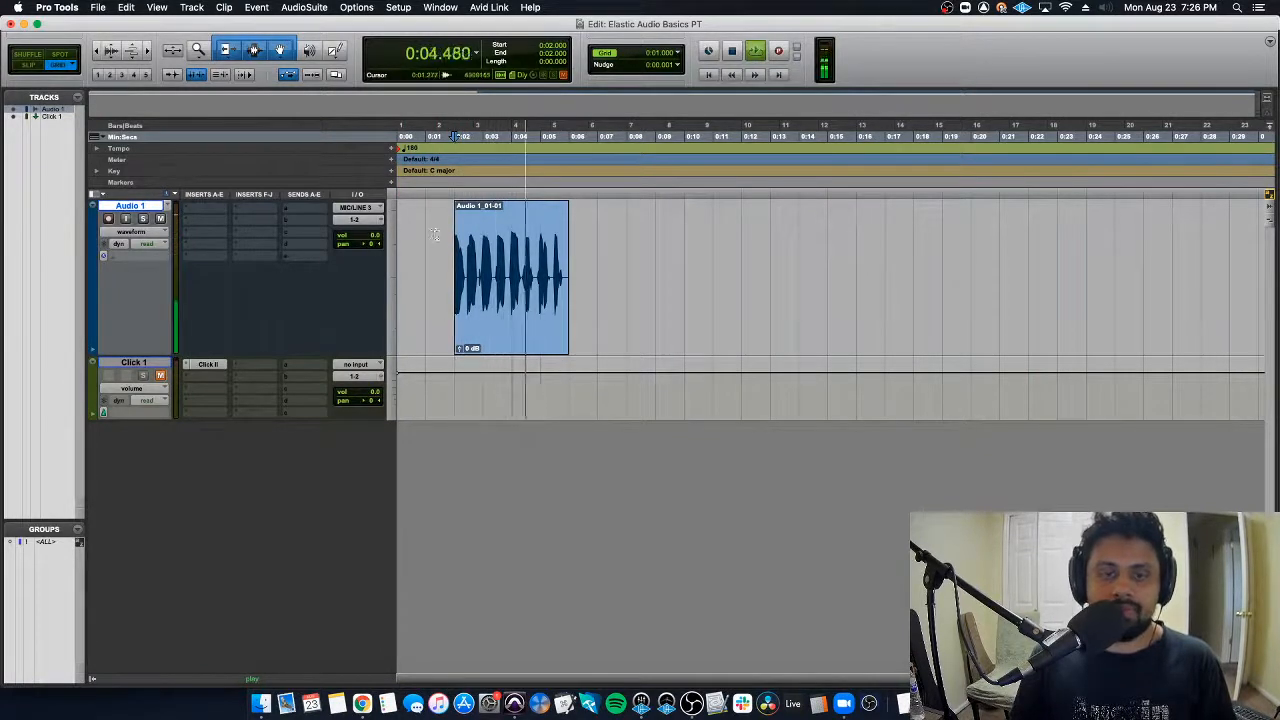
key("space")
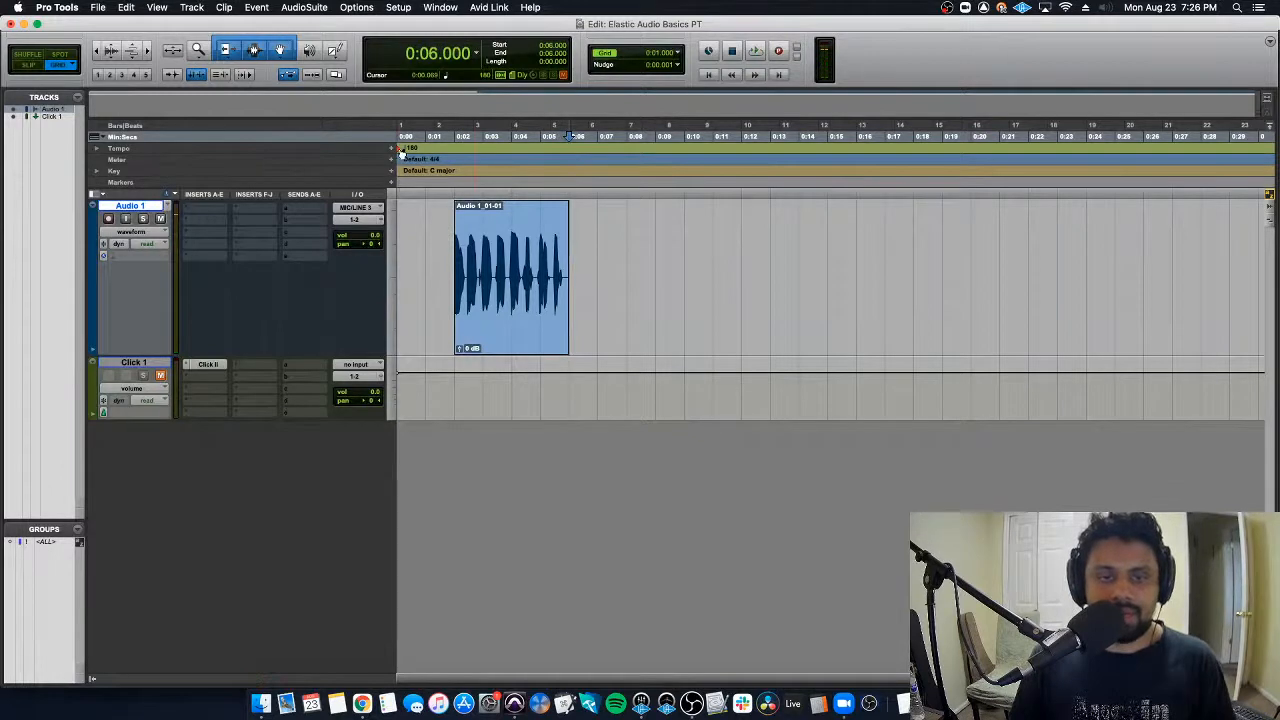
Step: Set the session tempo to 90 BPM and play the Audio 1 clip from the session start
double_click(400, 149)
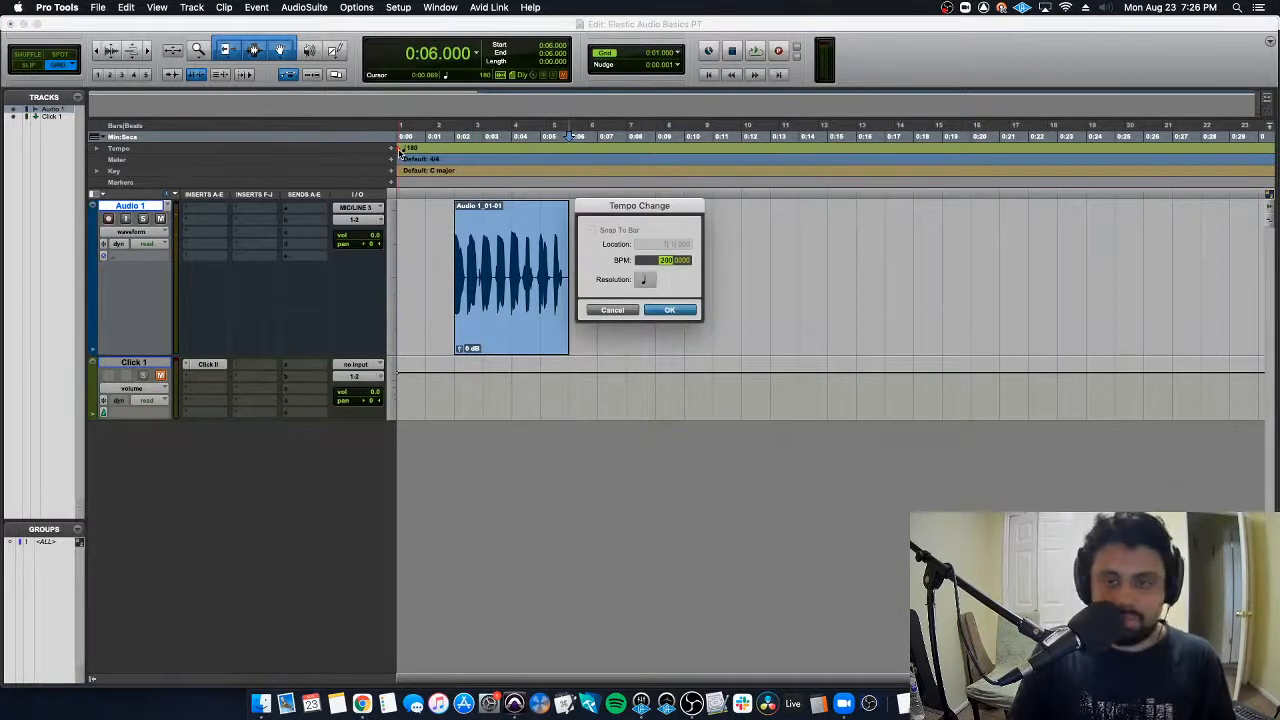
type("120")
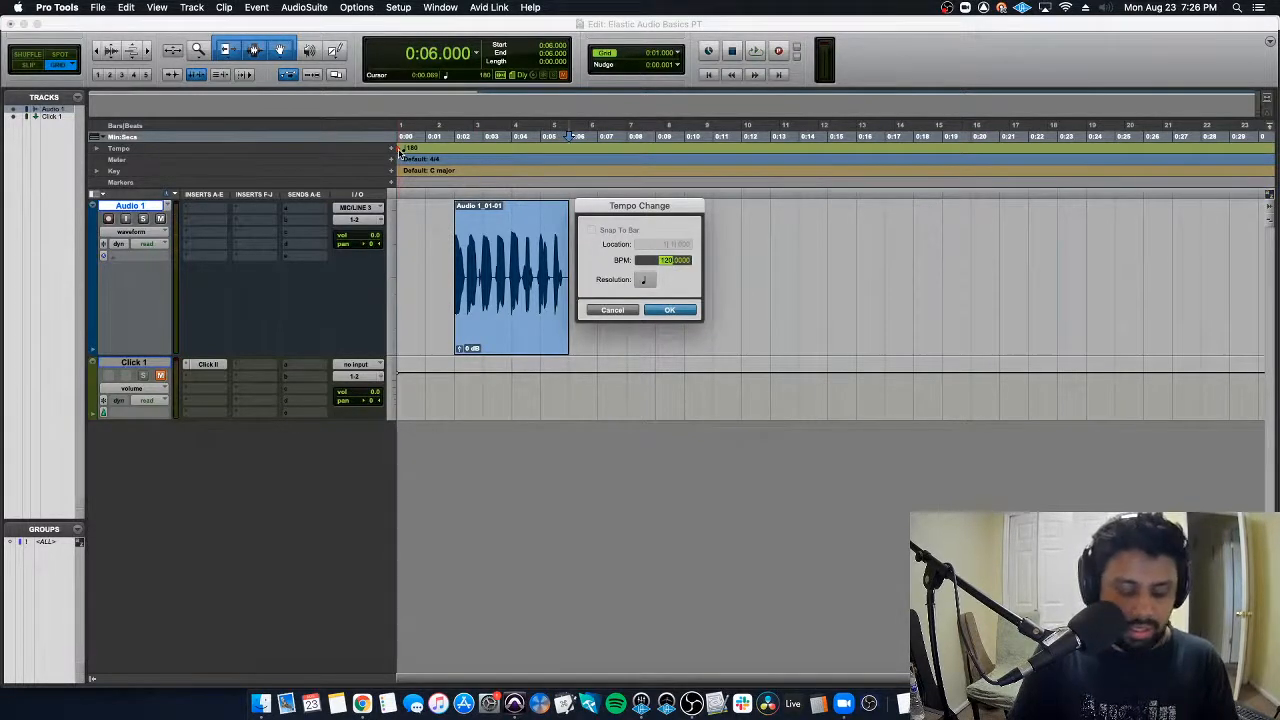
type("90")
key("Return")
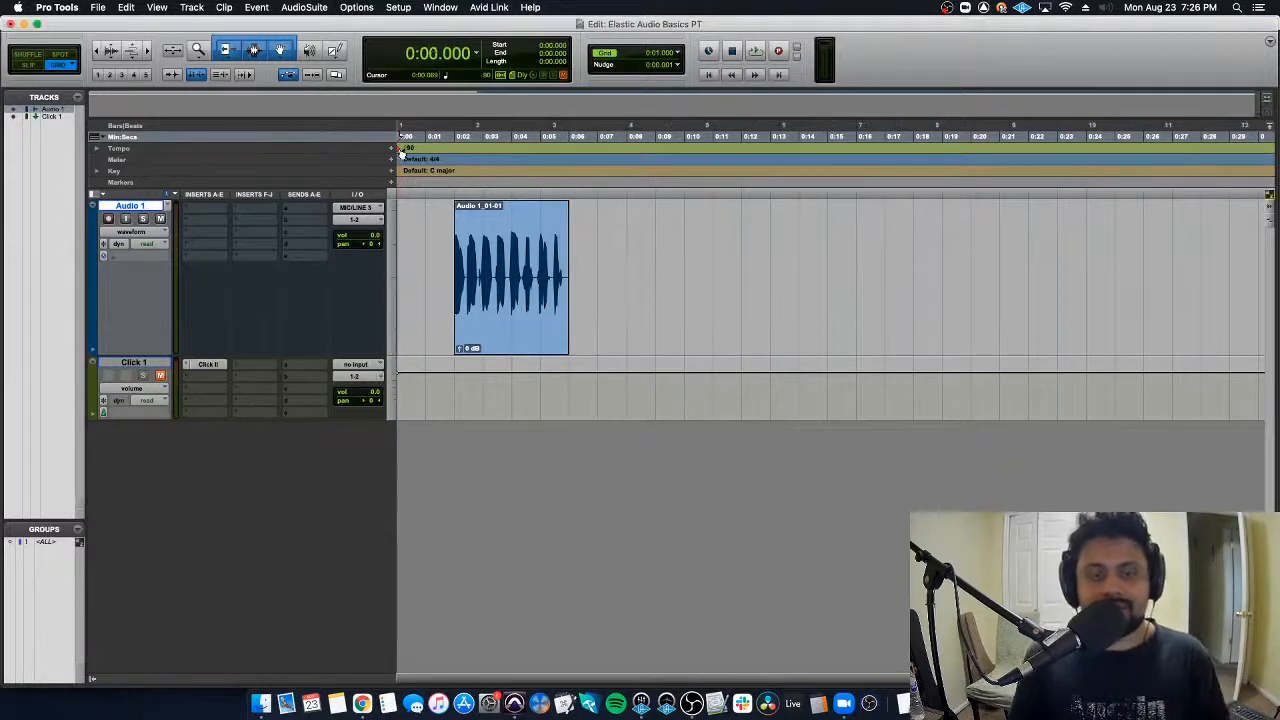
key("space")
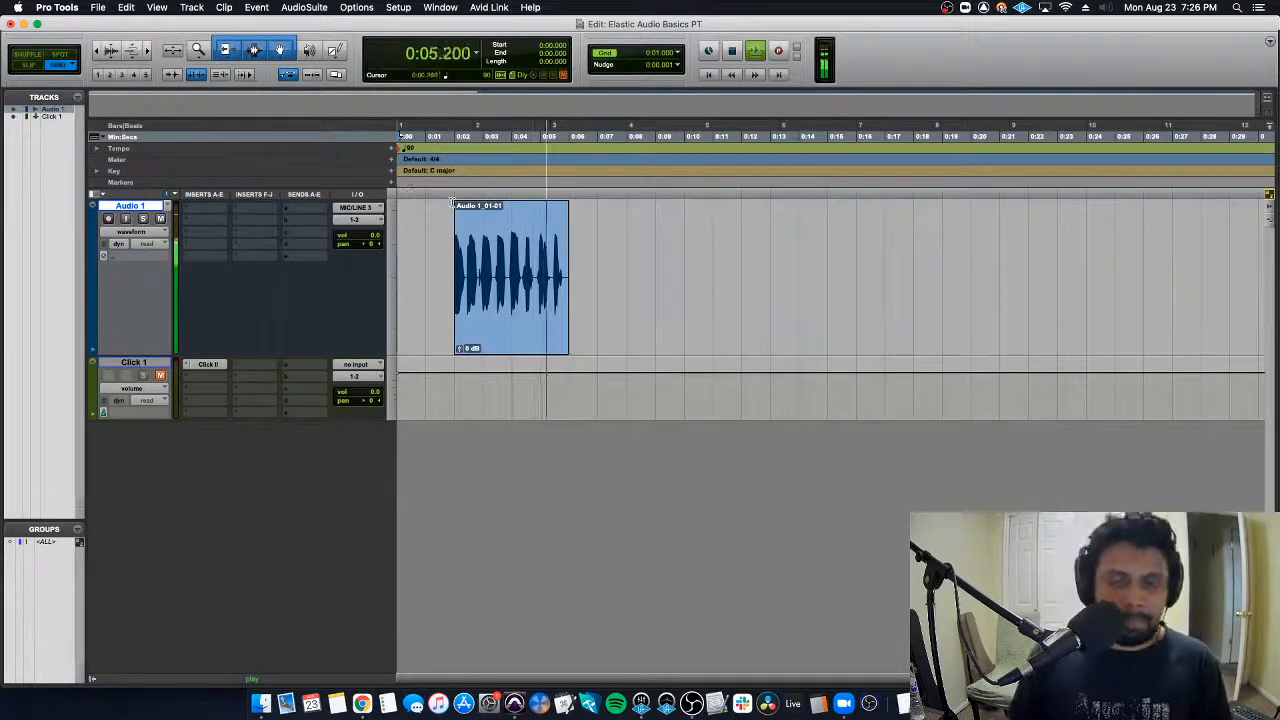
Step: Select the Audio 1 clip and change the session tempo to 180 BPM, followed by 470 BPM
left_click(525, 326)
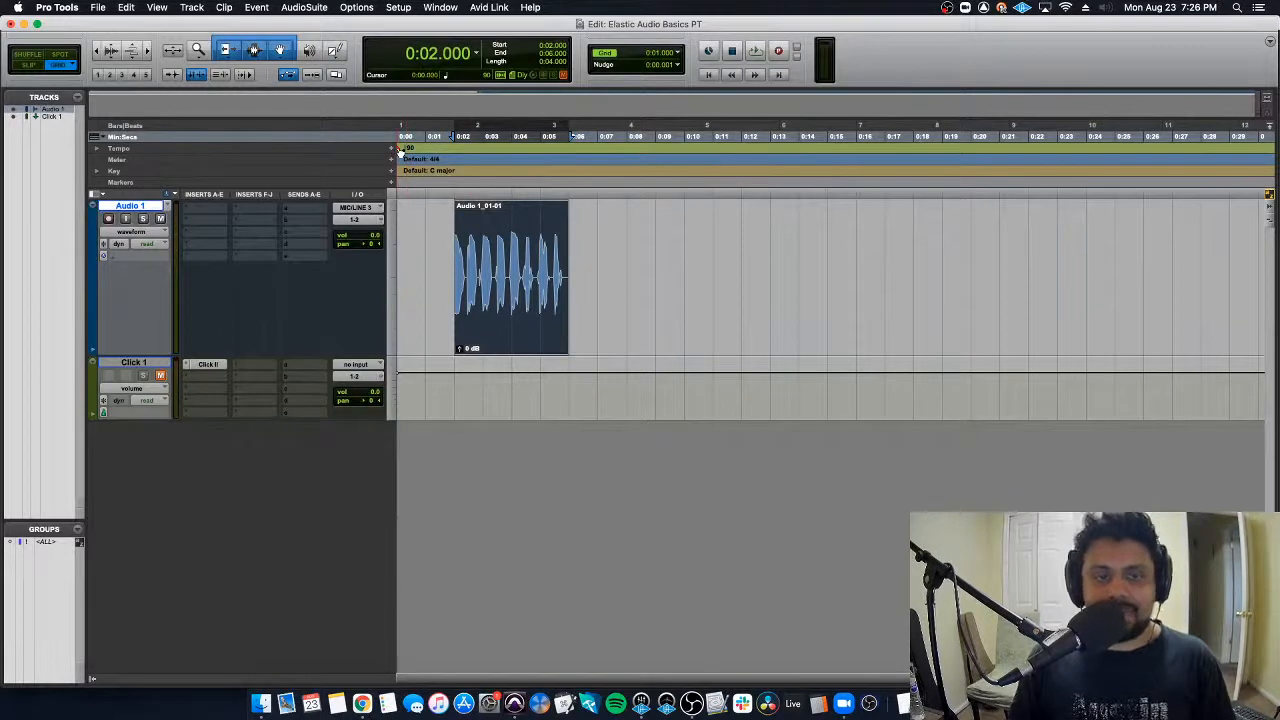
double_click(396, 150)
type("1")
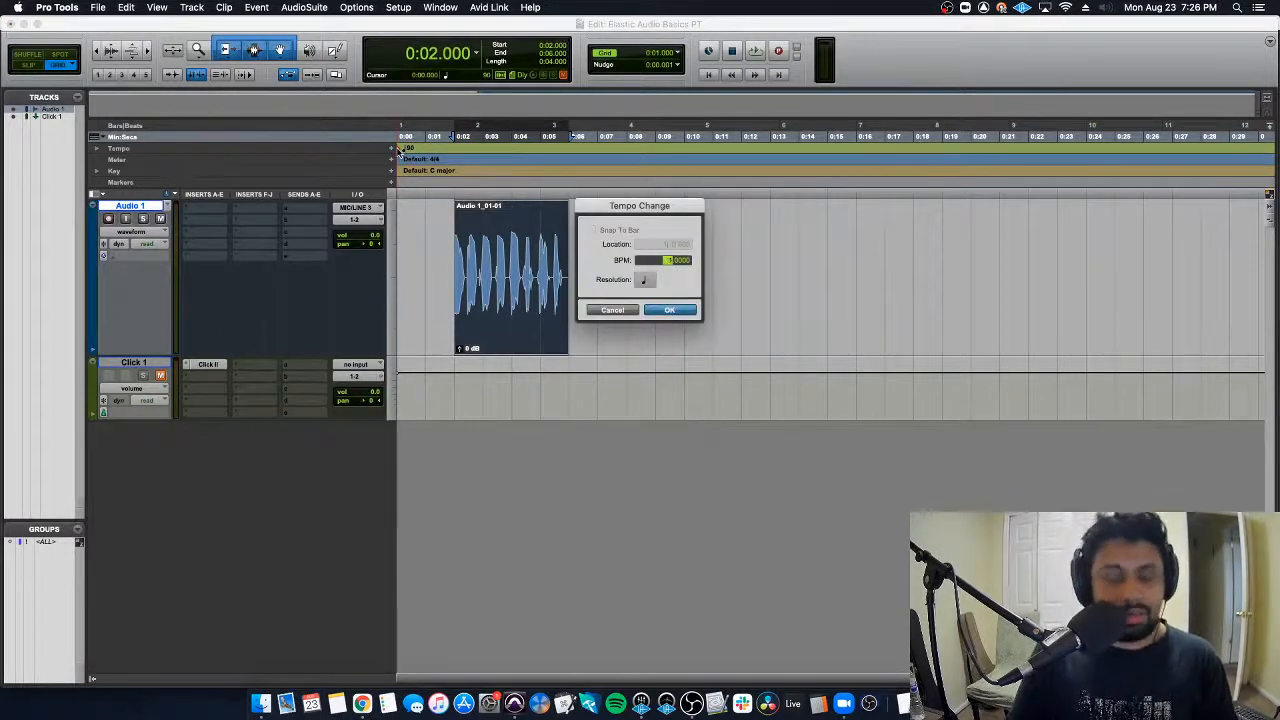
type("80")
key("Return")
double_click(396, 150)
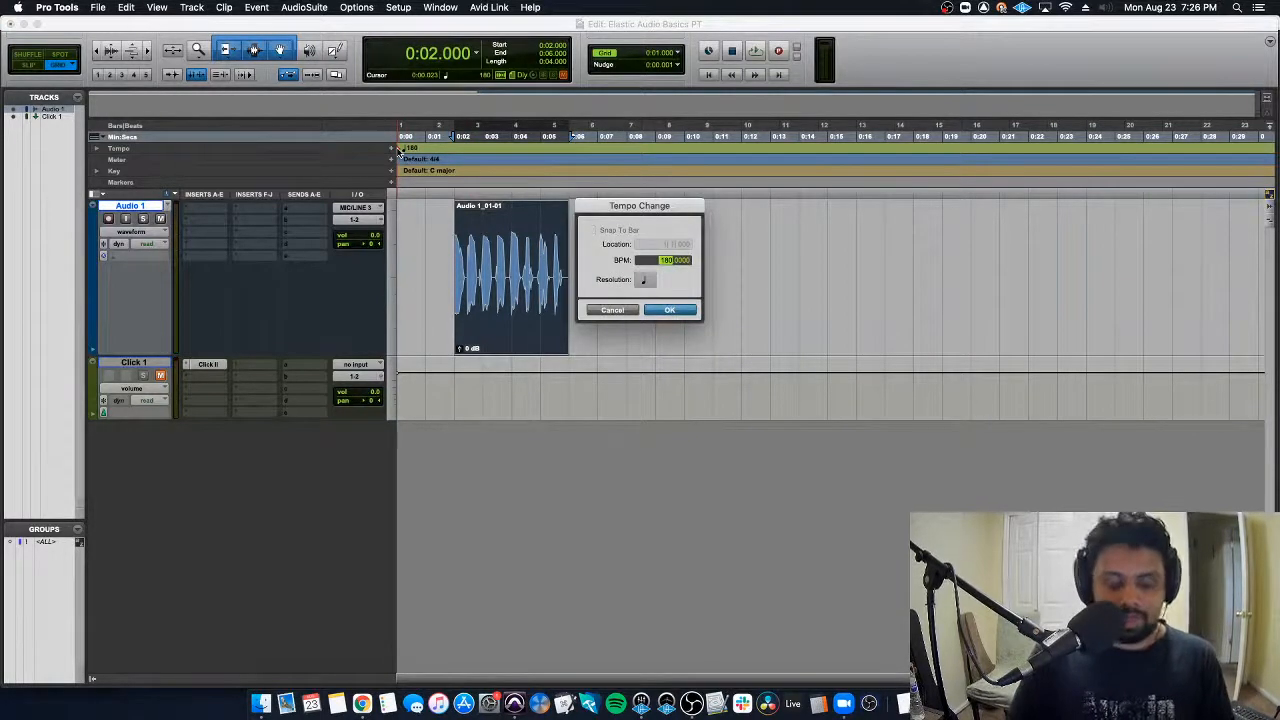
type("120")
key("Return")
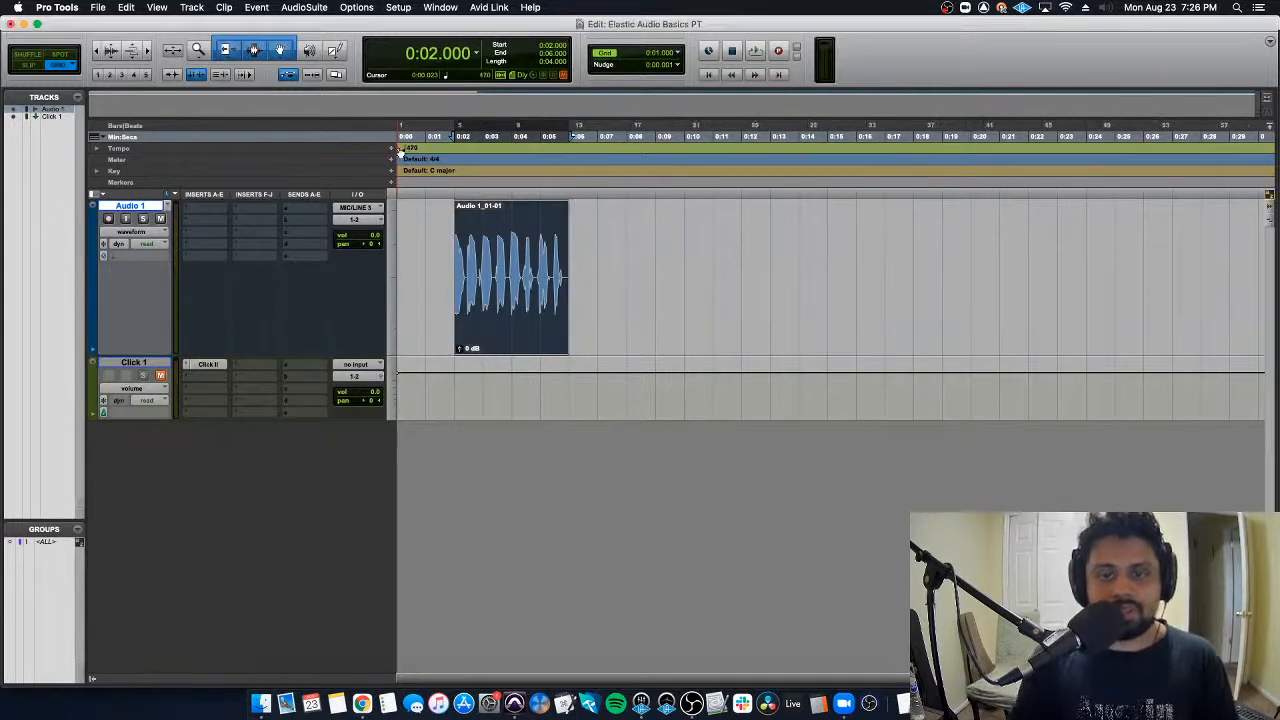
Step: Set the session tempo to 120 BPM and return the edit cursor to the session start
double_click(396, 150)
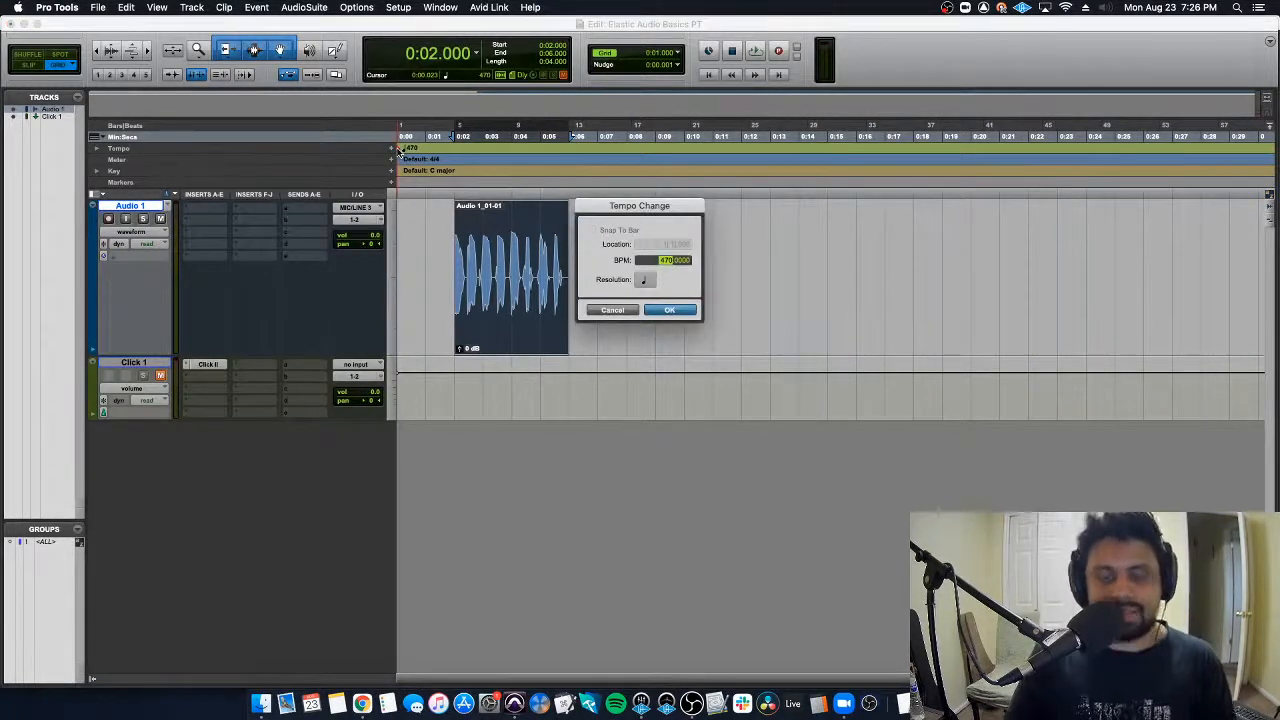
key("Return")
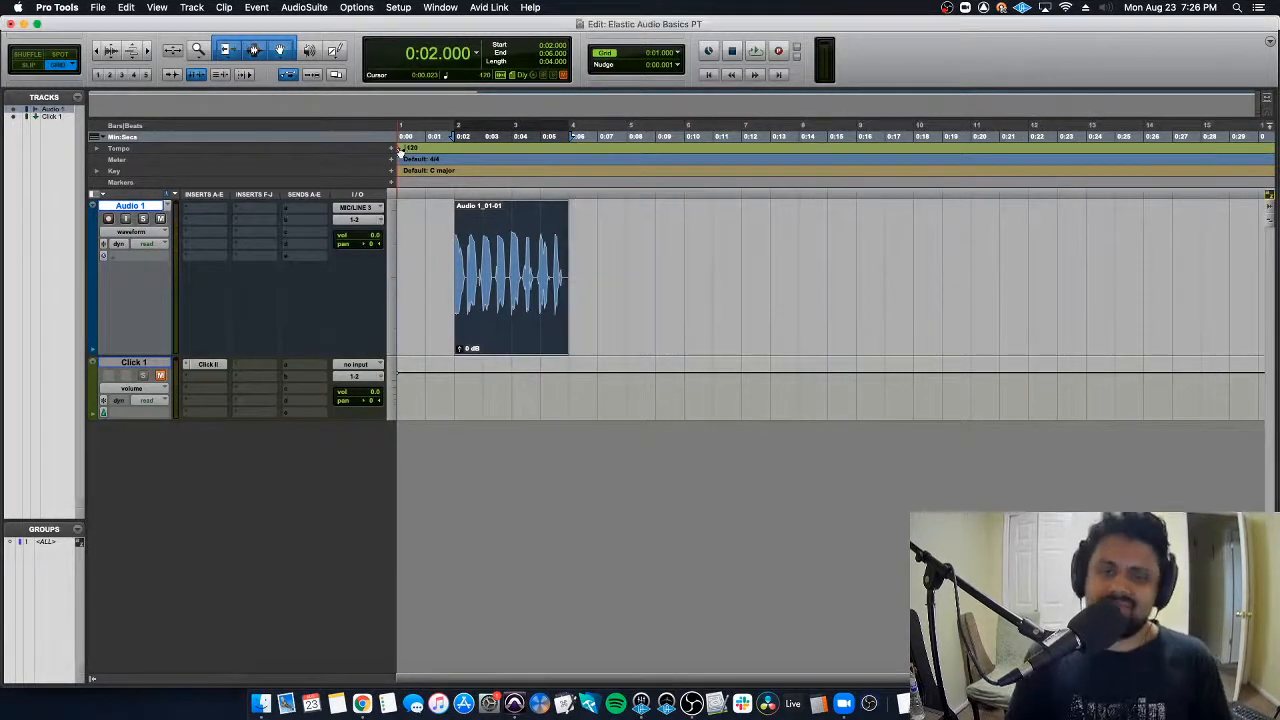
key("t")
key("t")
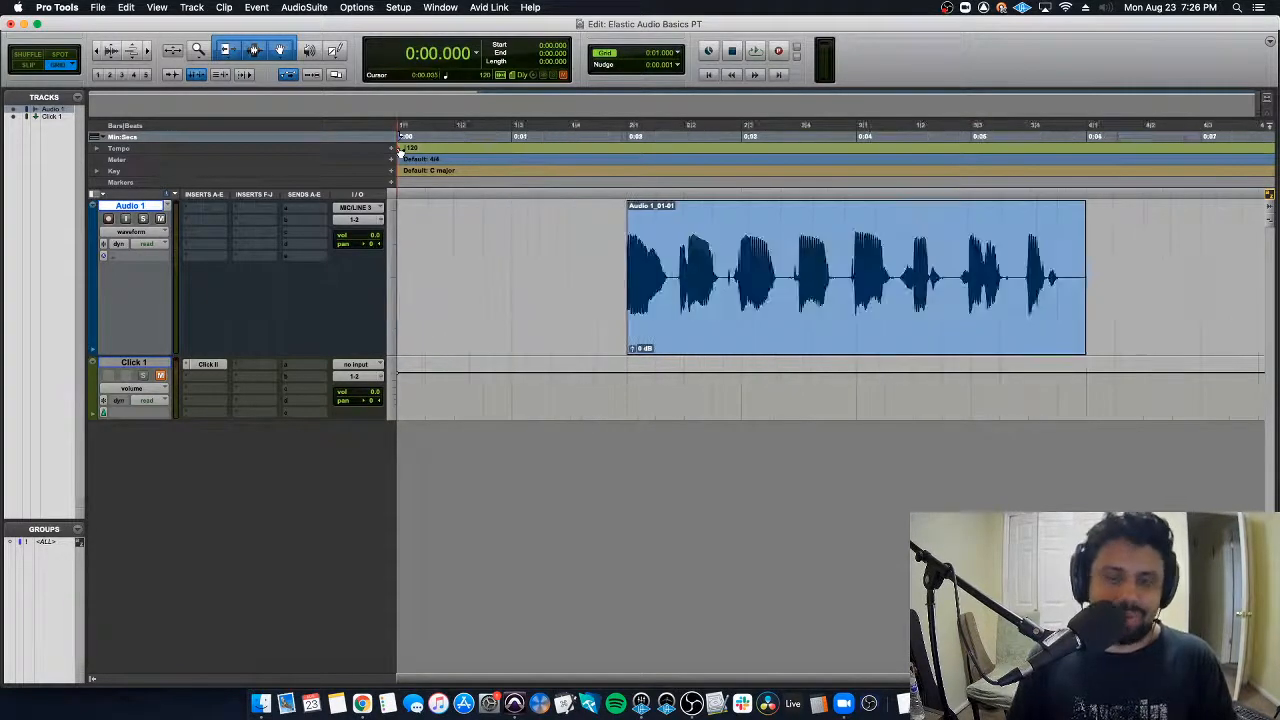
key("r")
key("r")
key("t")
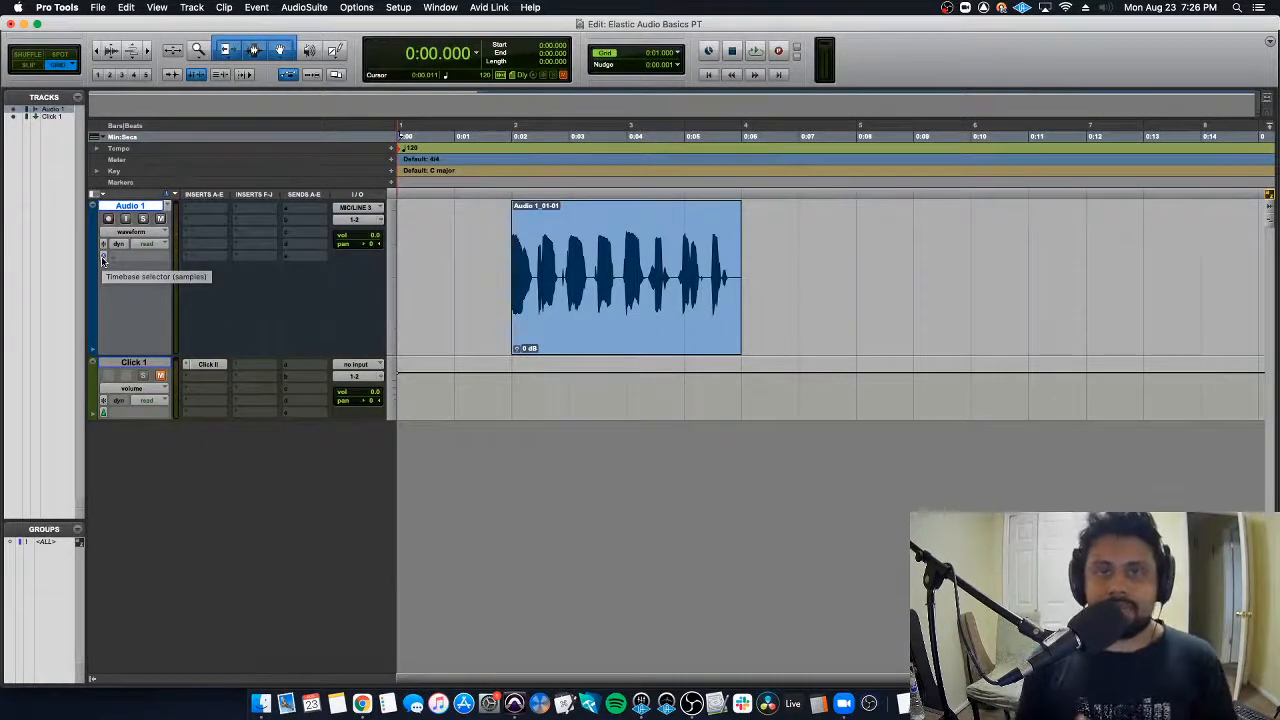
Step: Select the Audio 1 clip and switch the Audio 1 track's timebase from Samples to Ticks
left_click(566, 337)
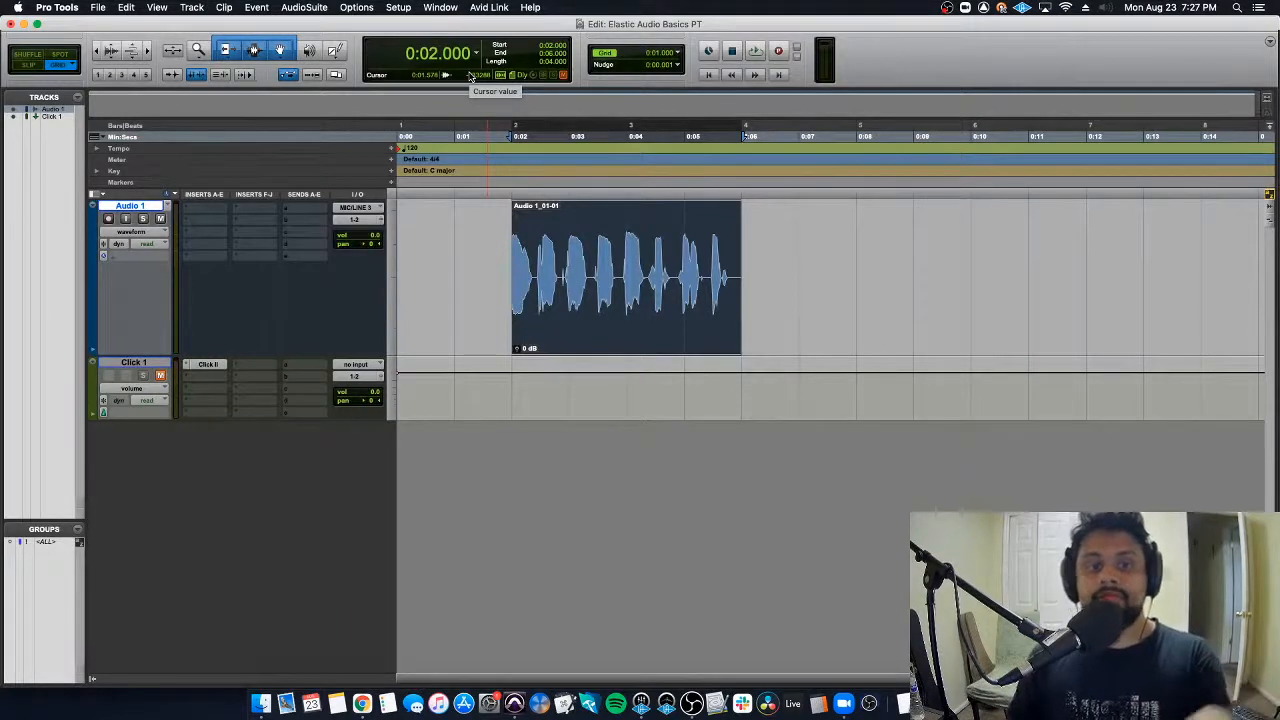
left_click(104, 258)
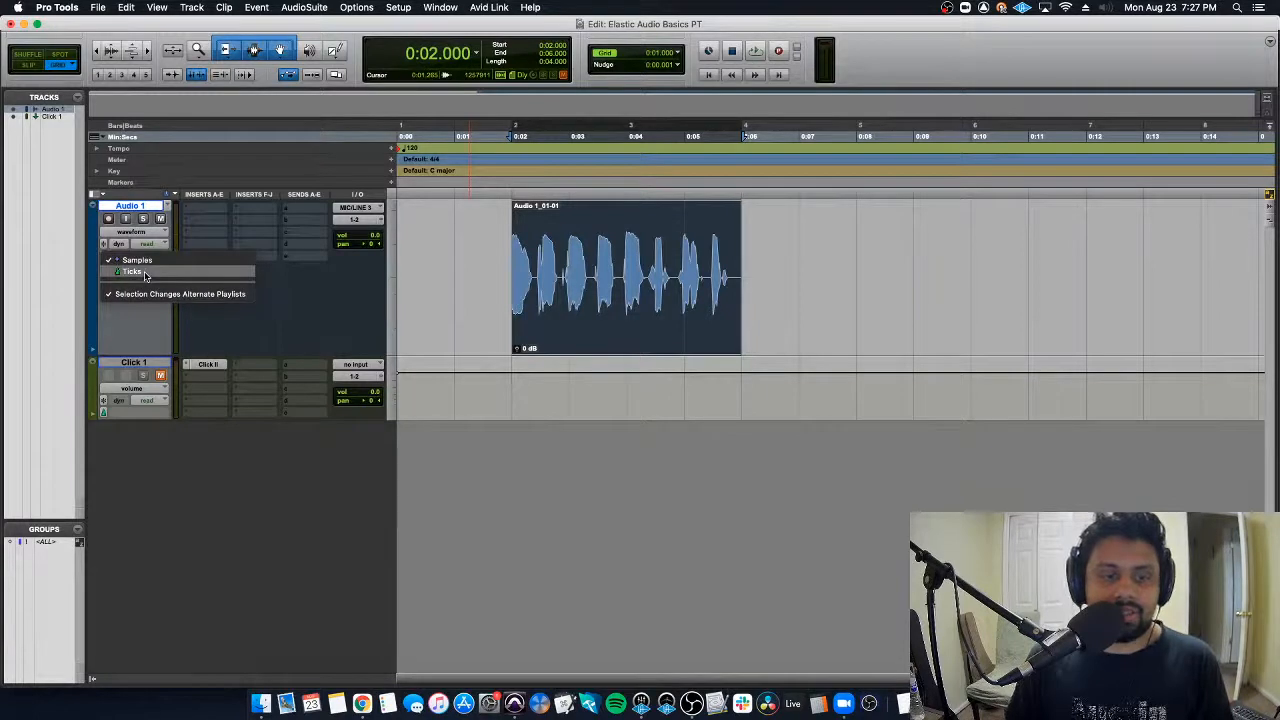
left_click(144, 273)
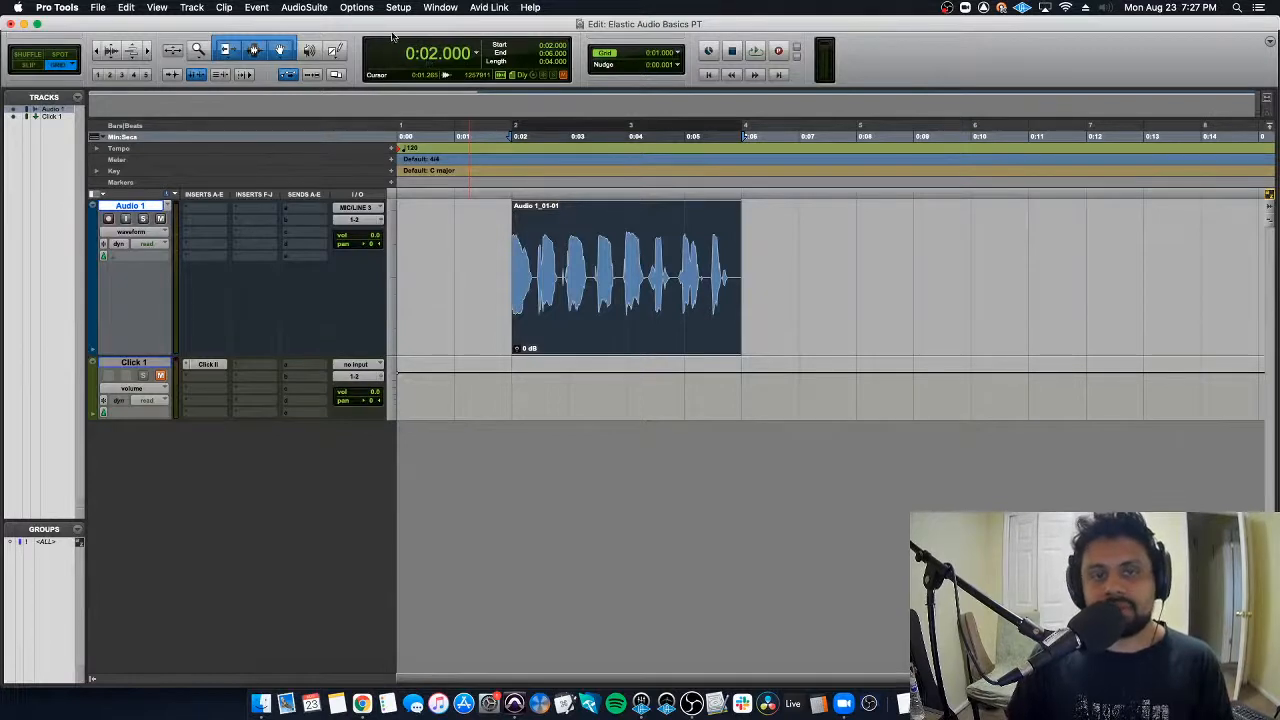
left_click(477, 55)
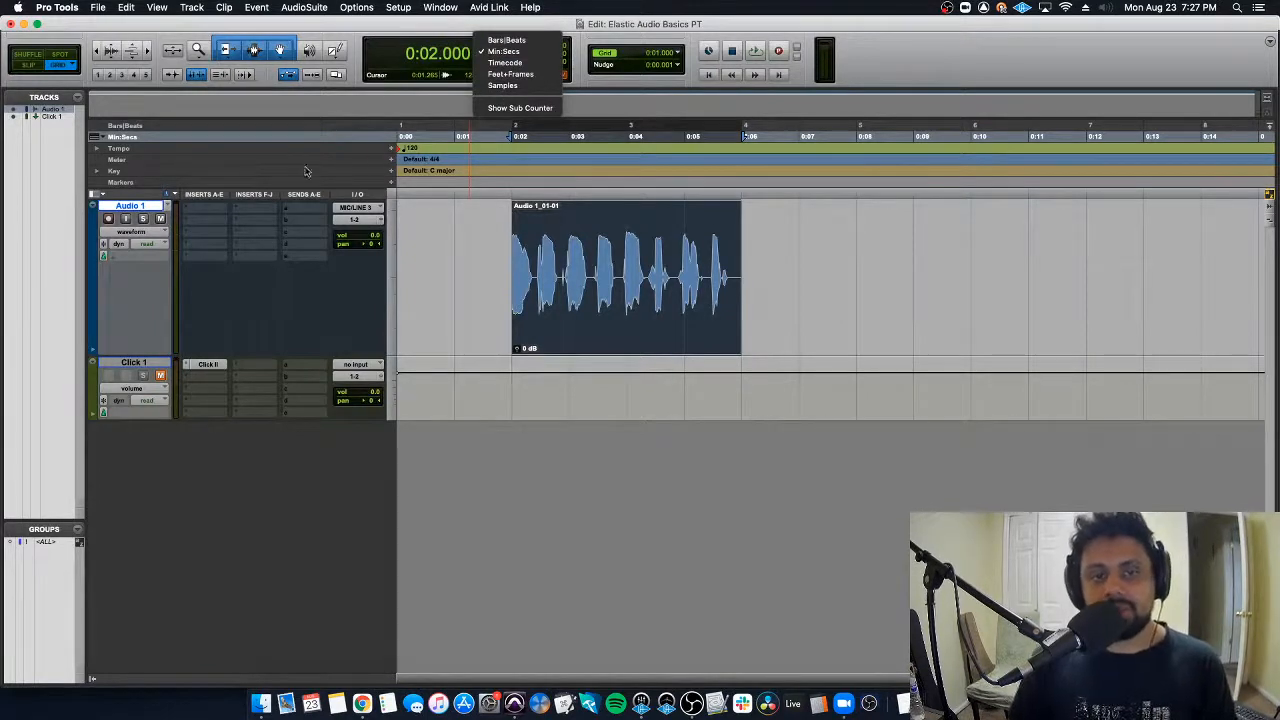
left_click(128, 293)
Step: Set the session tempo to 180 BPM with Audio 1 tick-based, and select the entire Audio 1 clip
key("super+bracketleft")
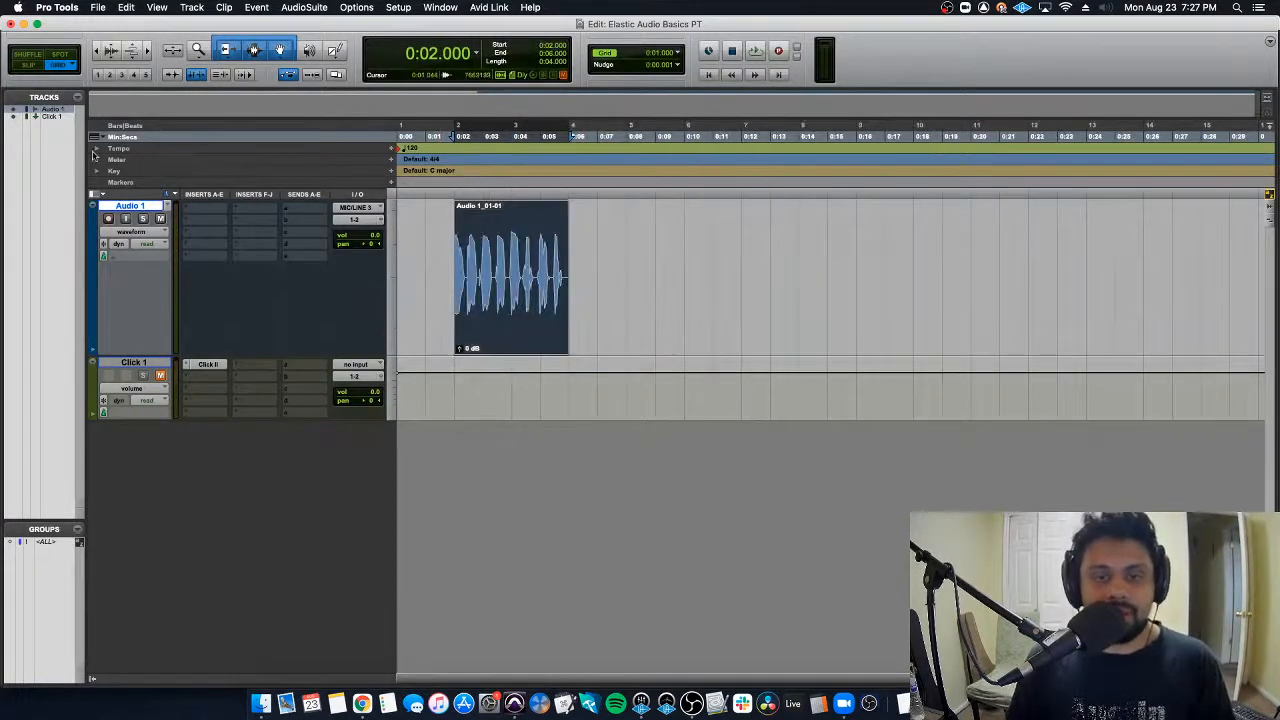
double_click(400, 149)
type("80")
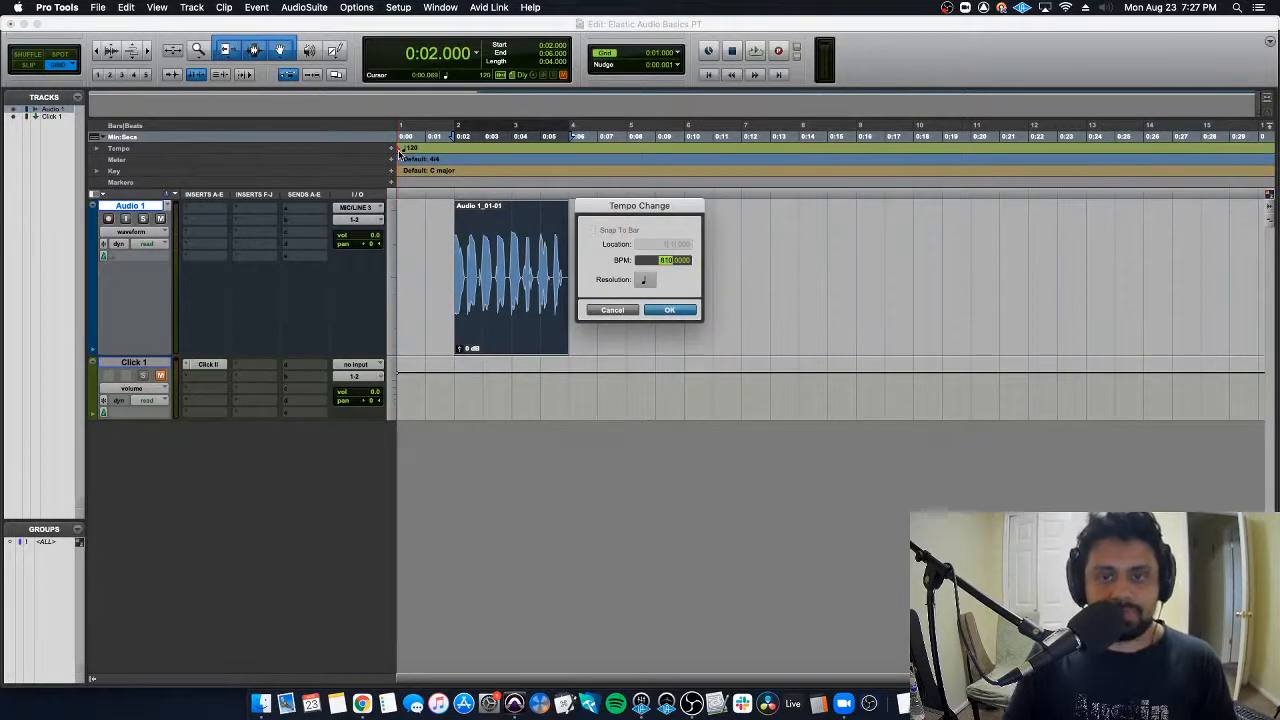
key("Return")
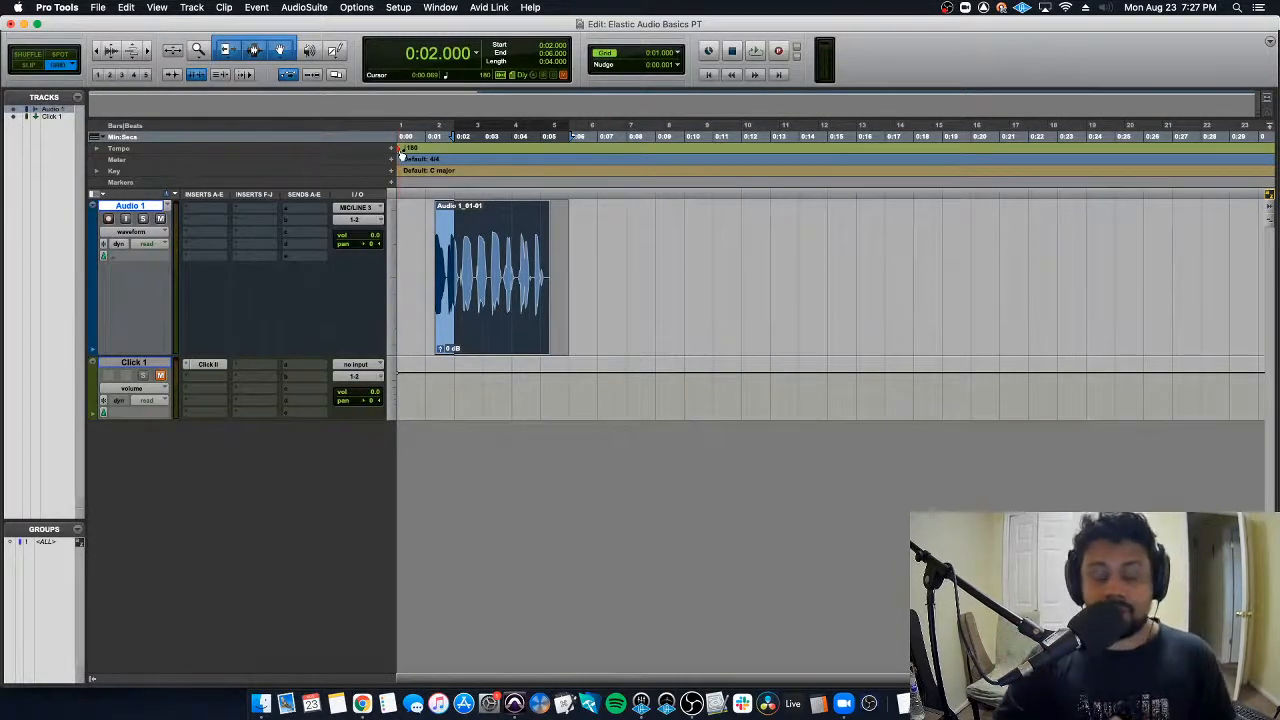
left_click(449, 344)
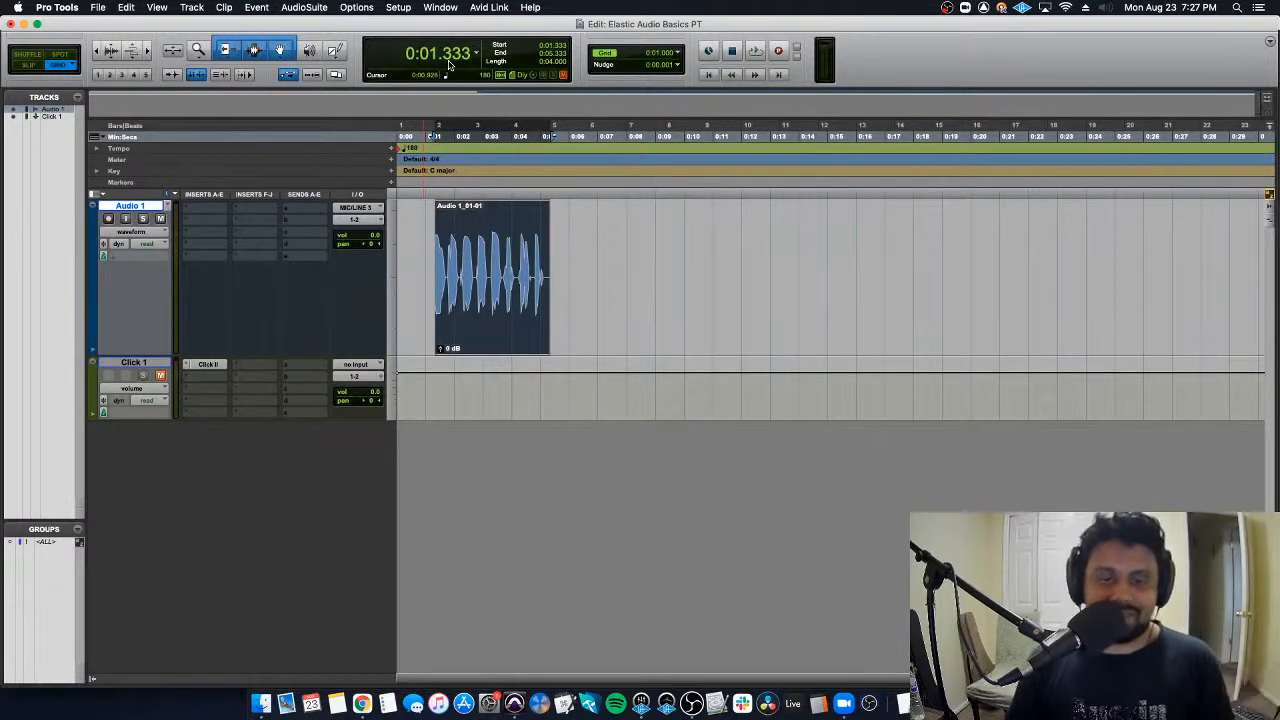
Step: Return to the session start and play back the tick-based Audio 1 clip
left_click(420, 218)
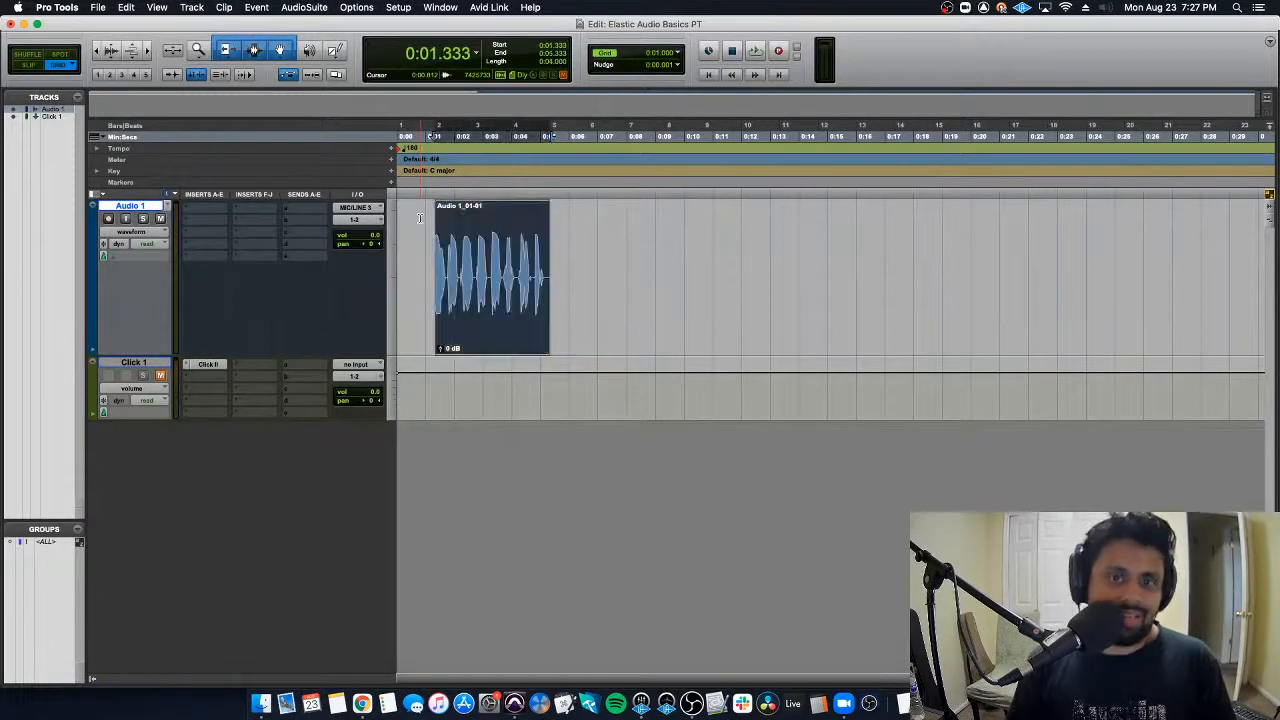
left_click(421, 216)
key("Return")
key("space")
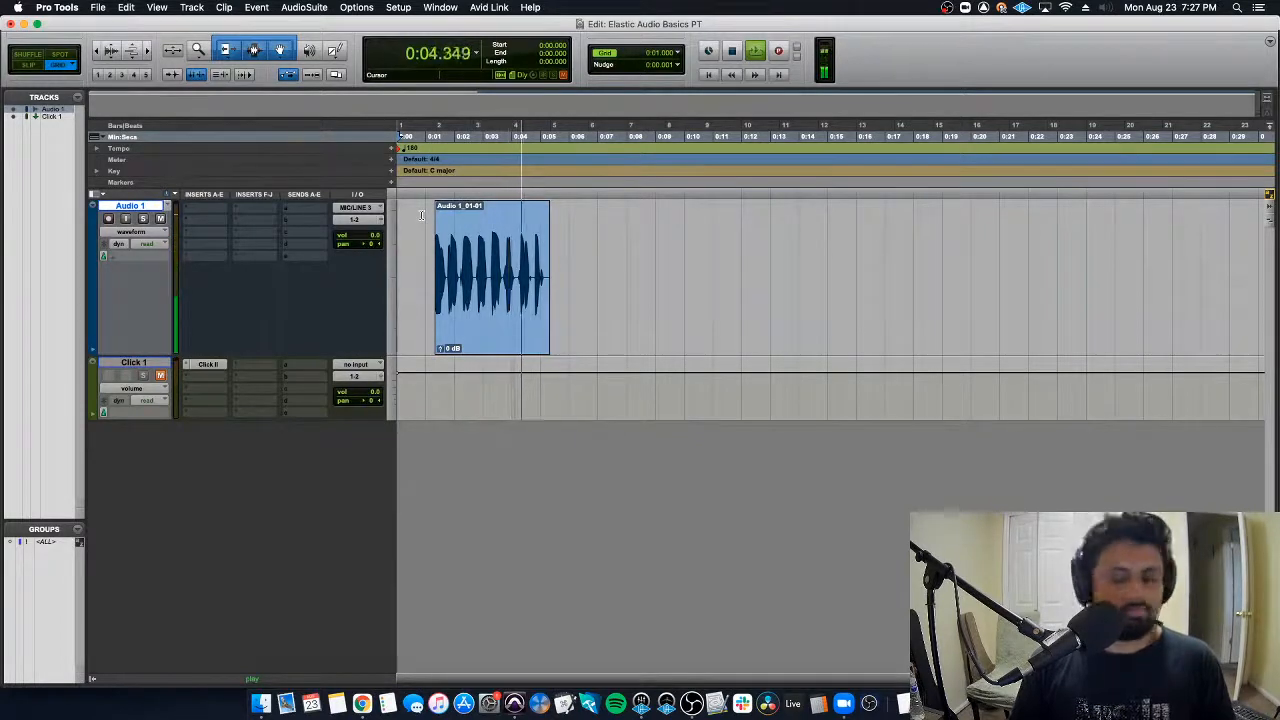
key("space")
key("space")
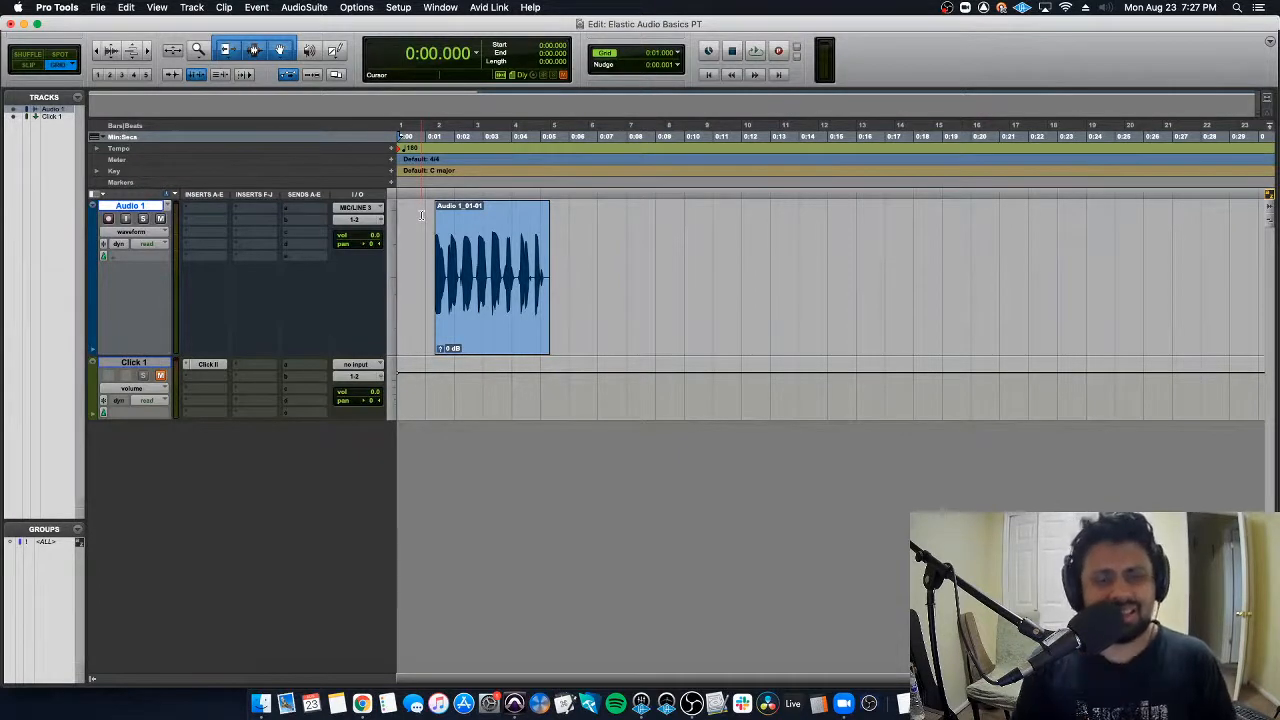
Step: Switch the main counter to Bars|Beats and select the Audio 1 clip to check its bar position
left_click(468, 56)
left_click(476, 54)
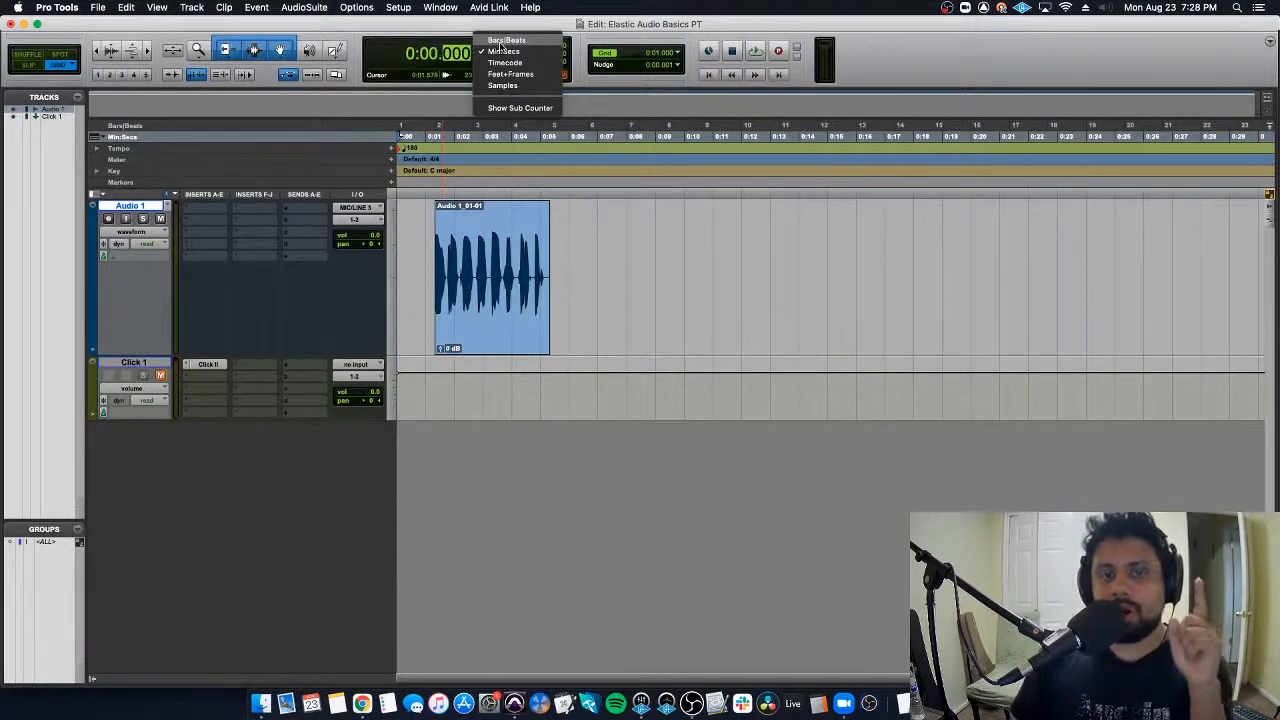
left_click(502, 41)
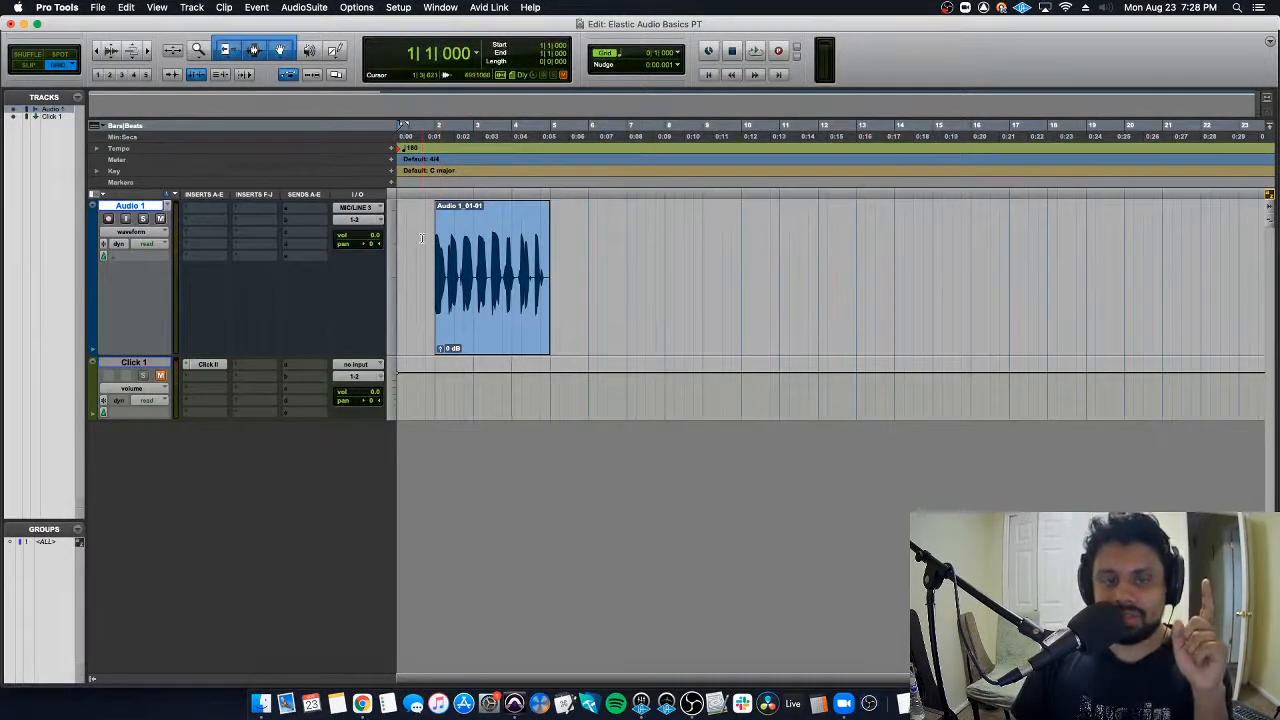
left_click(492, 338)
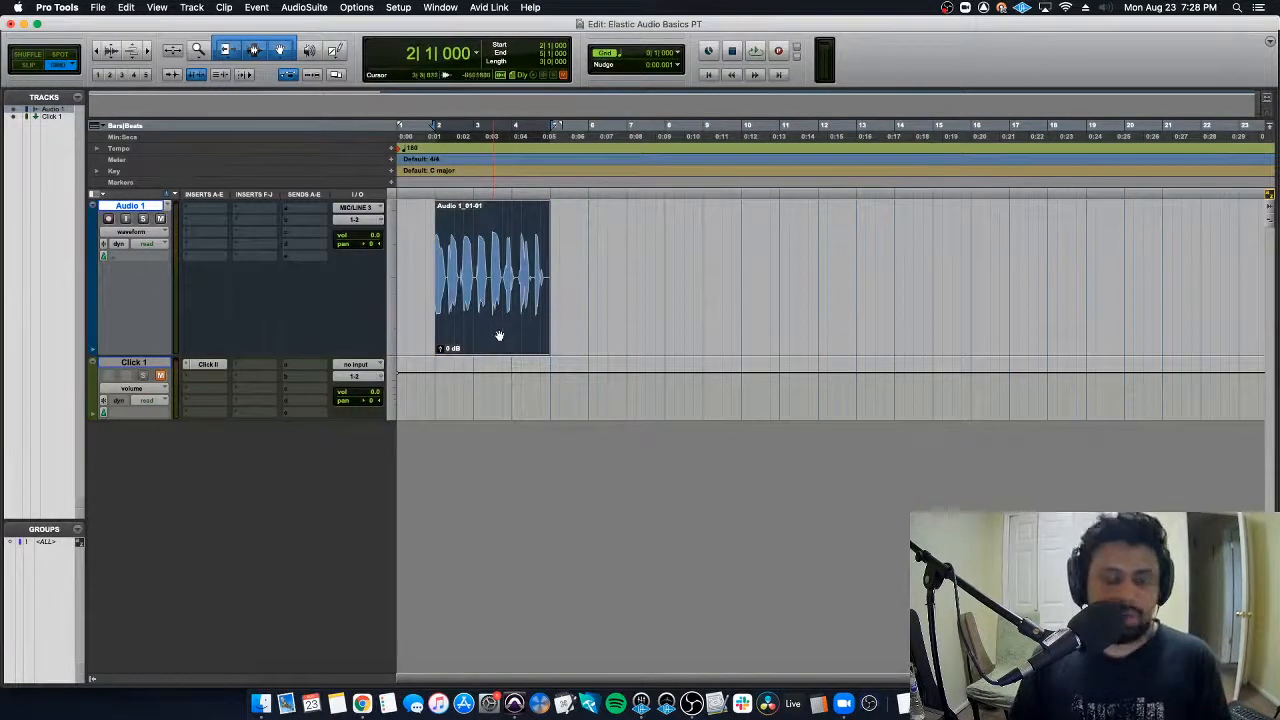
key("super+bracketright")
key("super+bracketright")
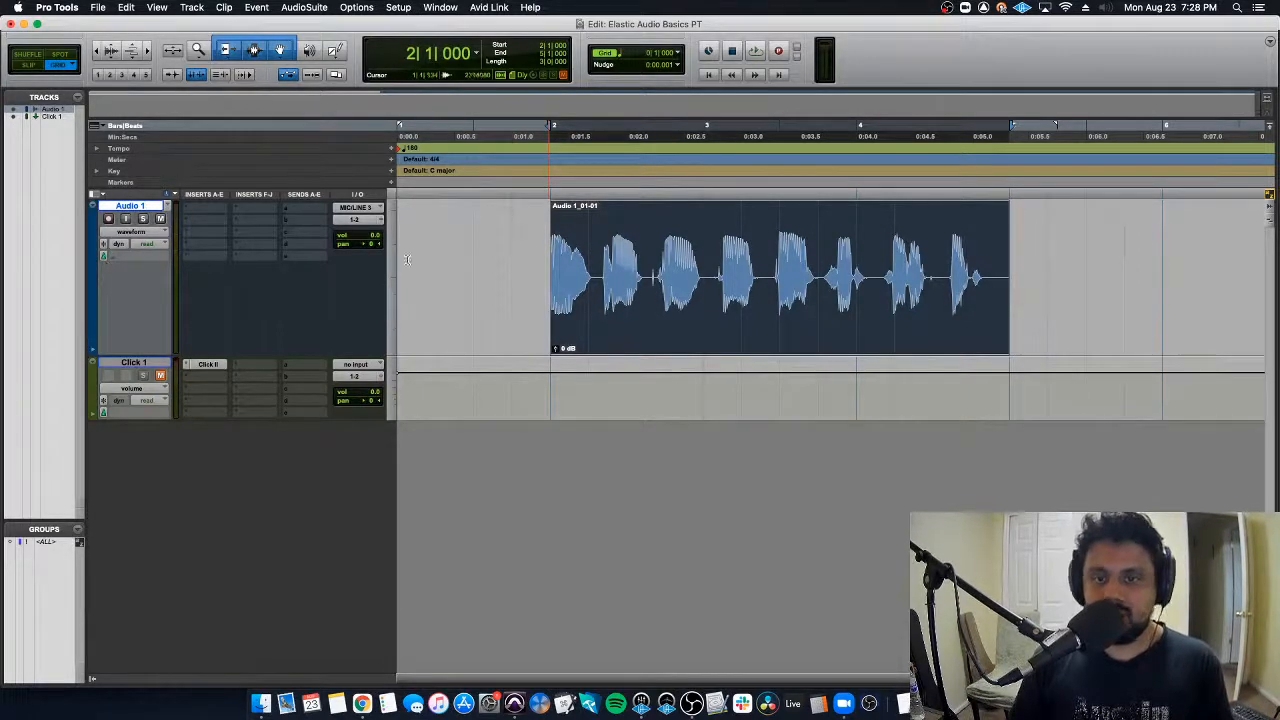
Step: Set the session tempo to 80 BPM with the tick-based Audio 1 clip selected
key("super+bracketleft")
key("super+bracketleft")
key("super+bracketleft")
double_click(400, 149)
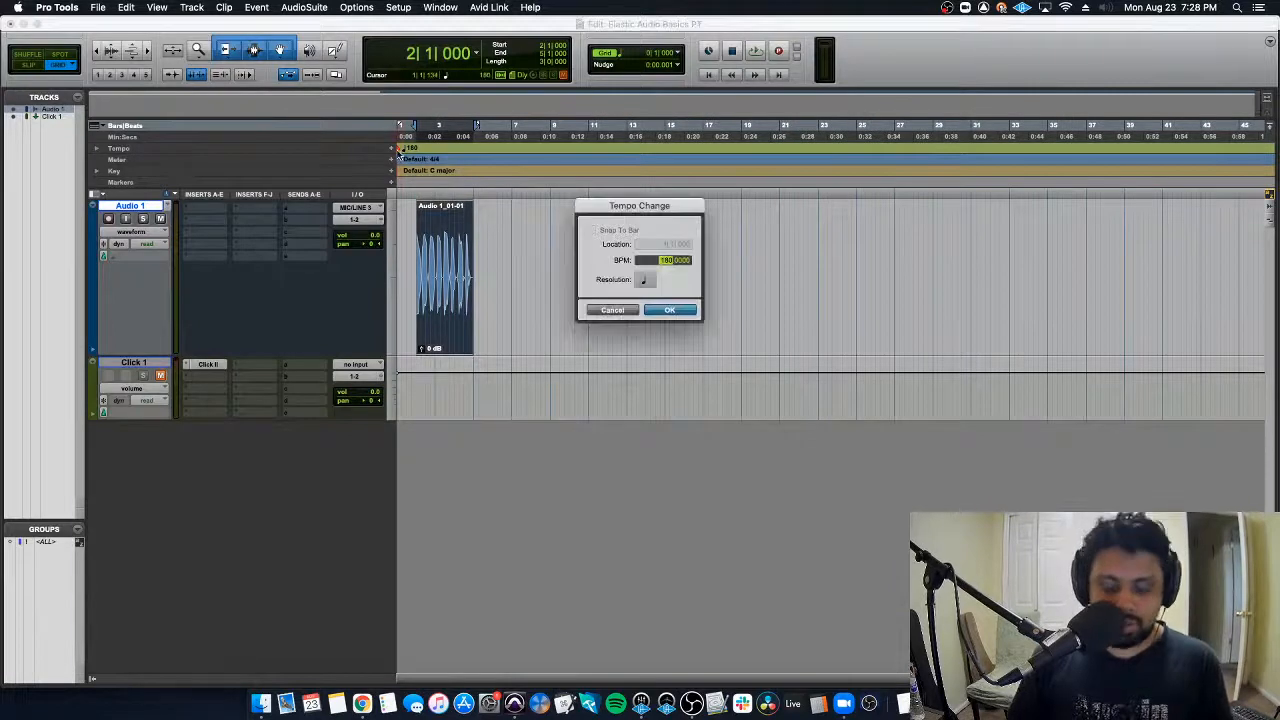
key("Return")
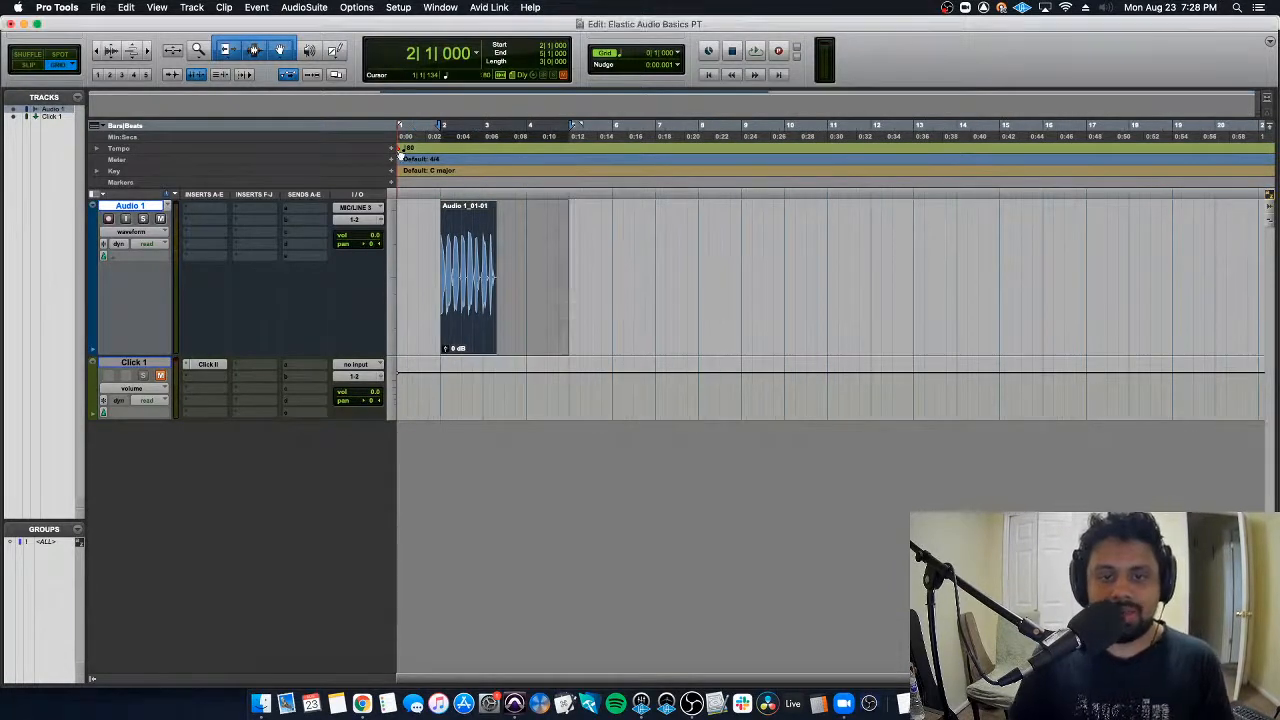
Step: Check the bar position of the tick-based Audio 1 clip by selecting the empty bar before it and the clip itself
key("super+bracketright")
key("super+bracketright")
left_click_drag(407, 231, 563, 238)
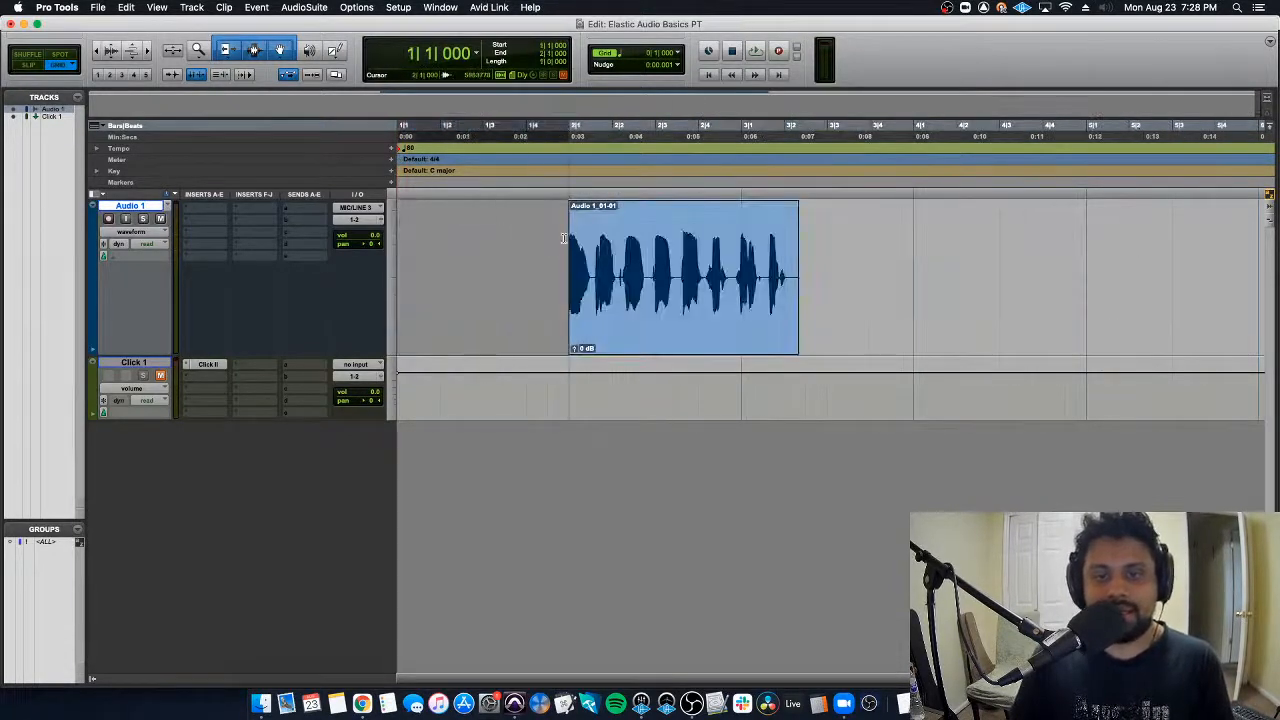
left_click(622, 290)
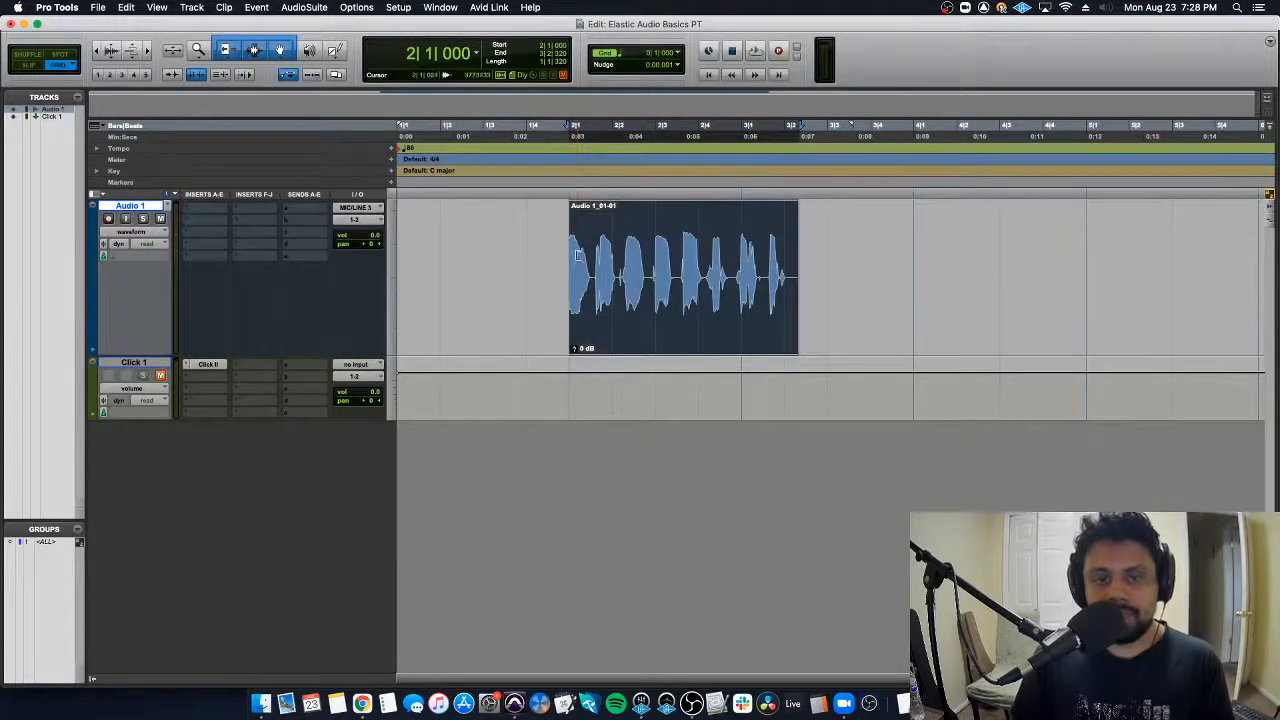
key("super+bracketleft")
key("super+bracketleft")
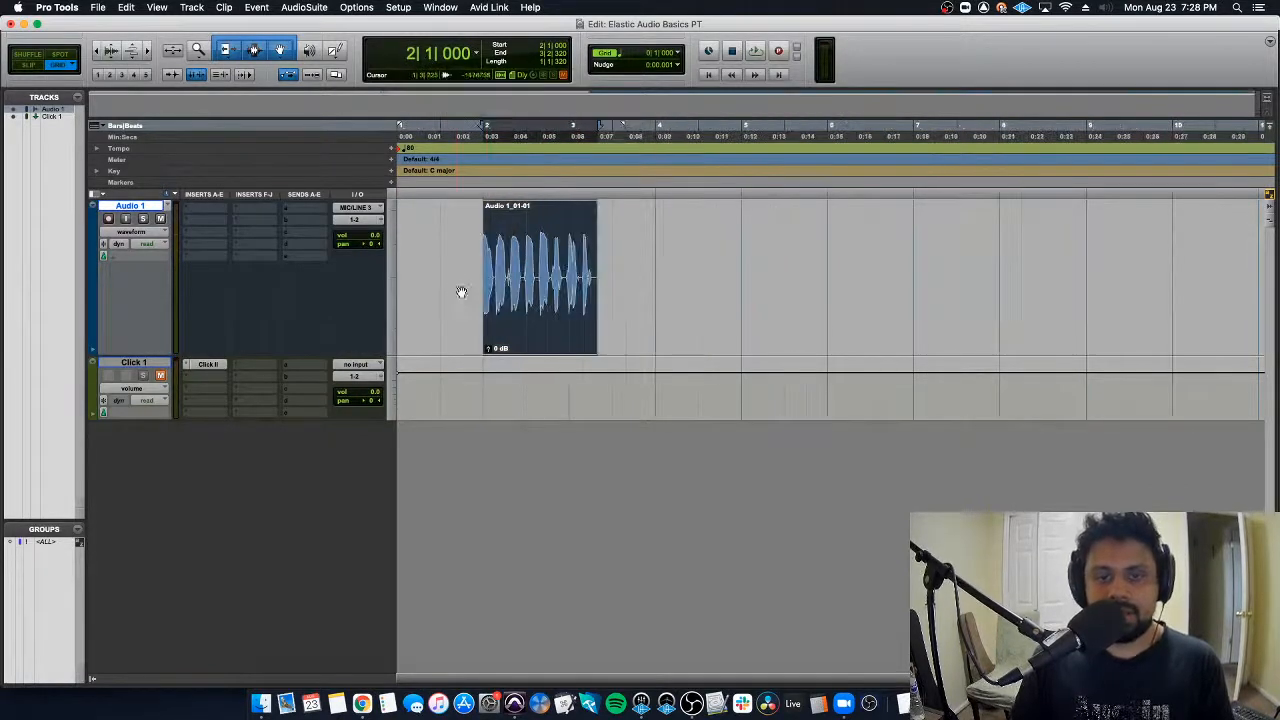
Step: Try inserting a 320 BPM tempo change at bar 2 and select the Audio 1 clip
left_click(393, 148)
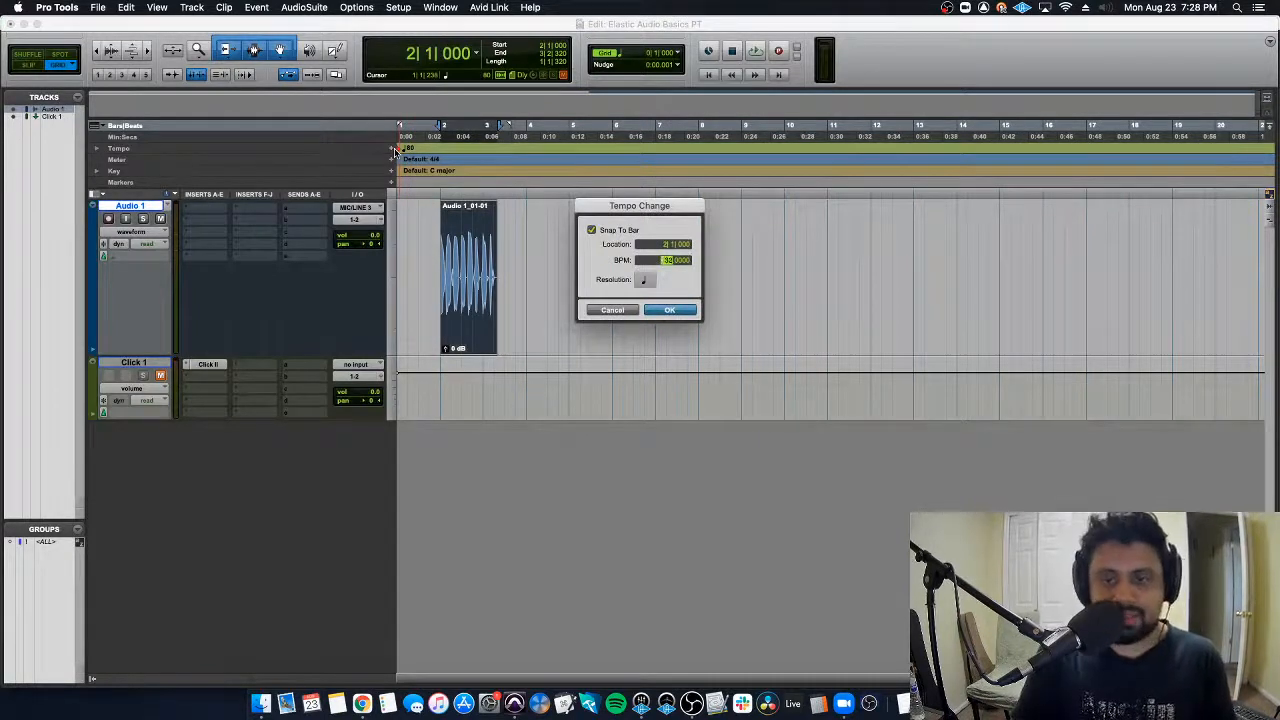
key("Return")
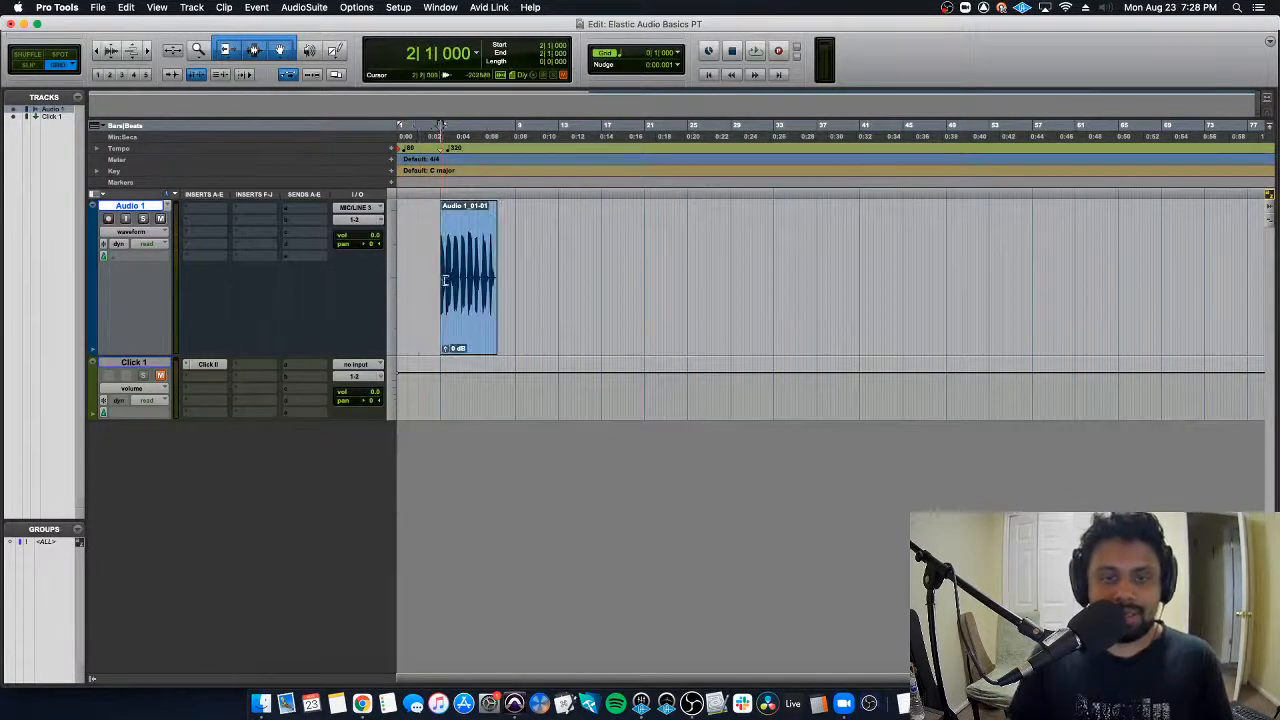
key("super+bracketright")
key("super+bracketright")
key("super+bracketright")
left_click(794, 331)
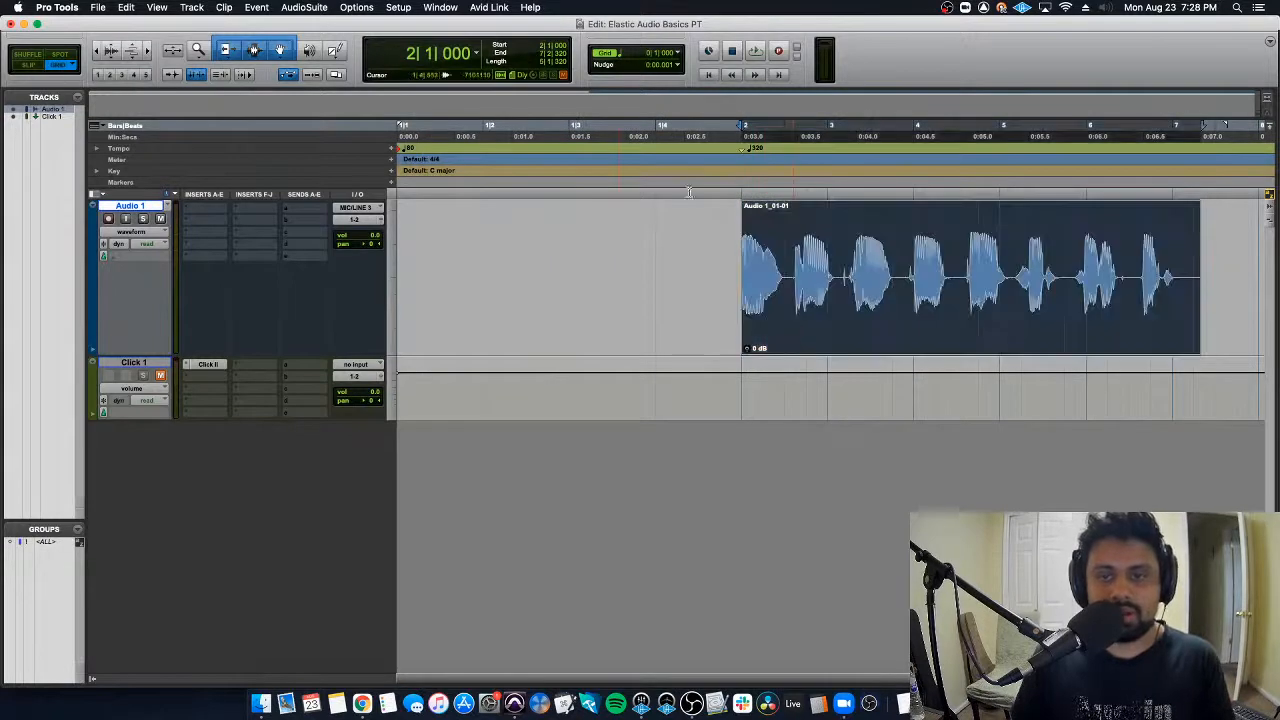
Step: Set the tempo at the session start to 320 BPM and select the tick-based Audio 1 clip
key("Return")
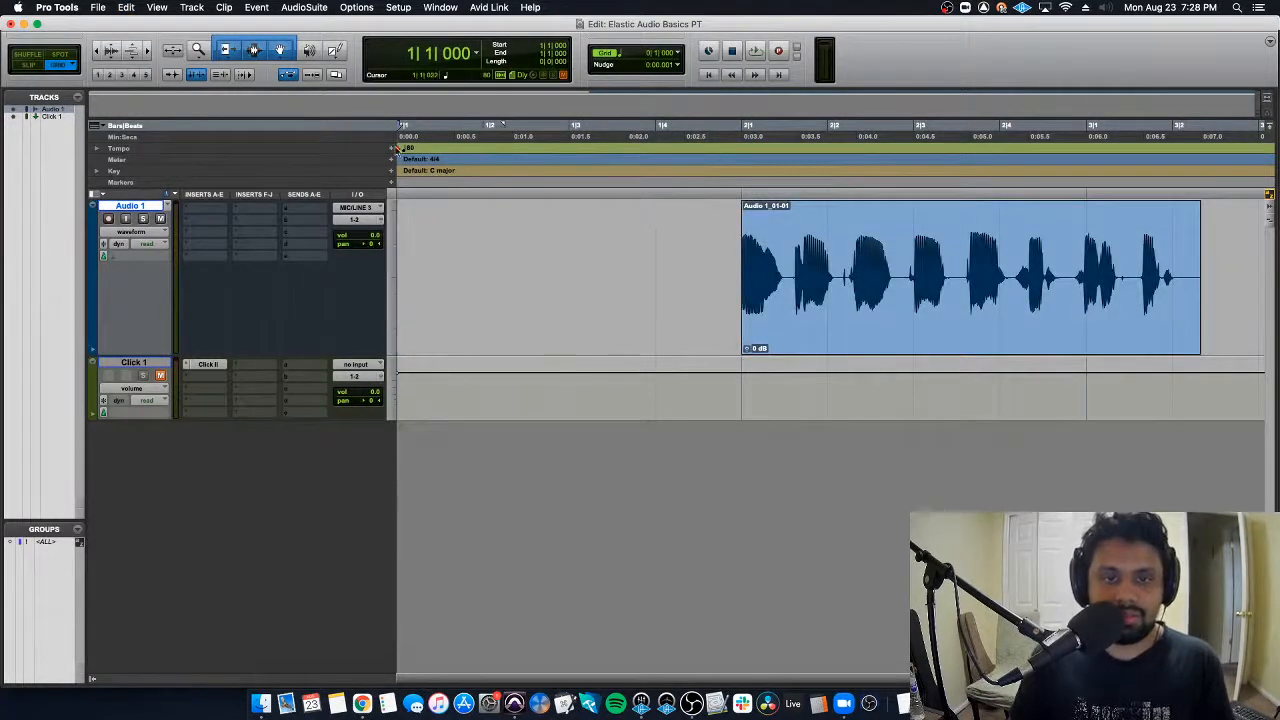
double_click(401, 151)
type("320")
key("Return")
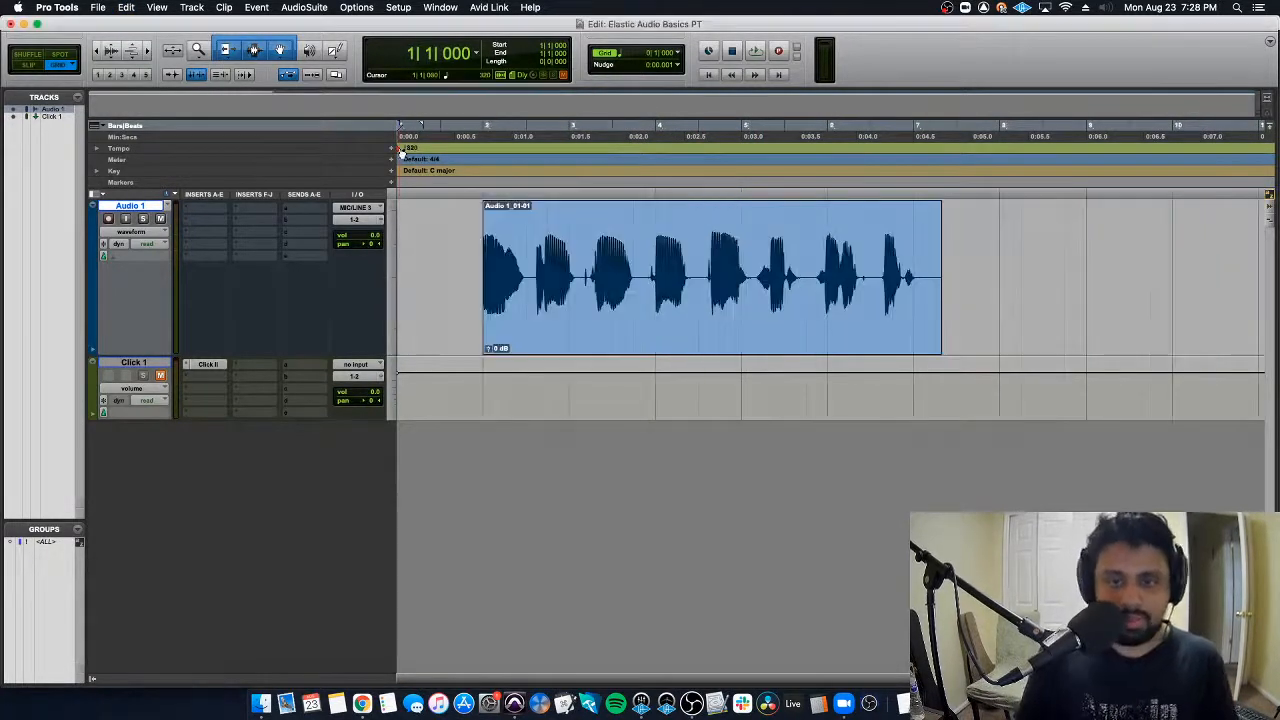
left_click(533, 330)
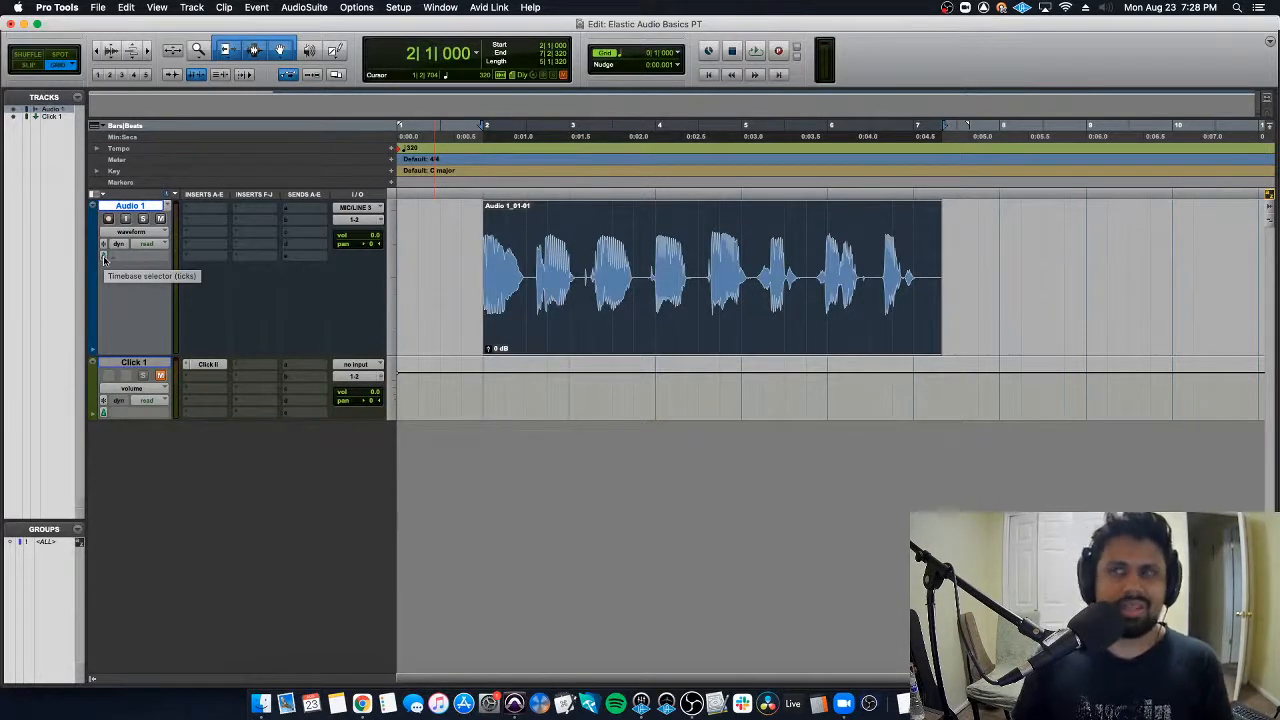
key("r")
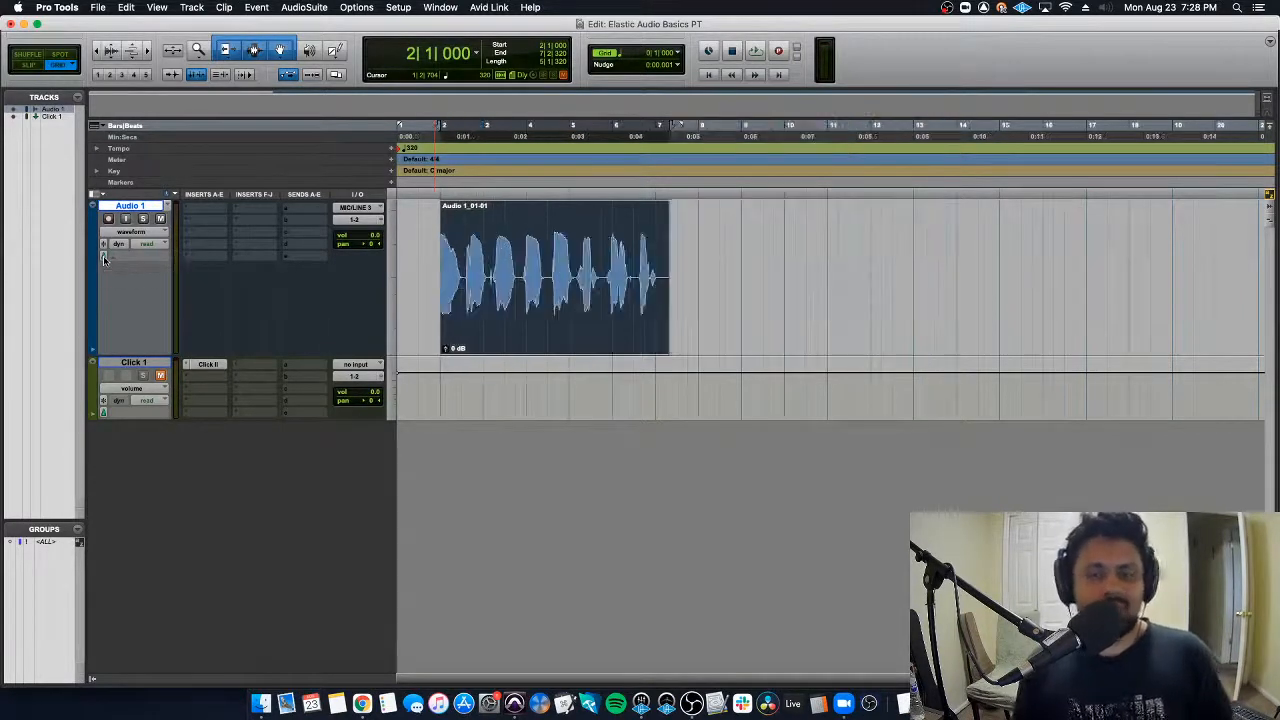
Step: Place the playback position at the start of the Audio 1 clip and play the clip through
left_click(413, 237)
key("Tab")
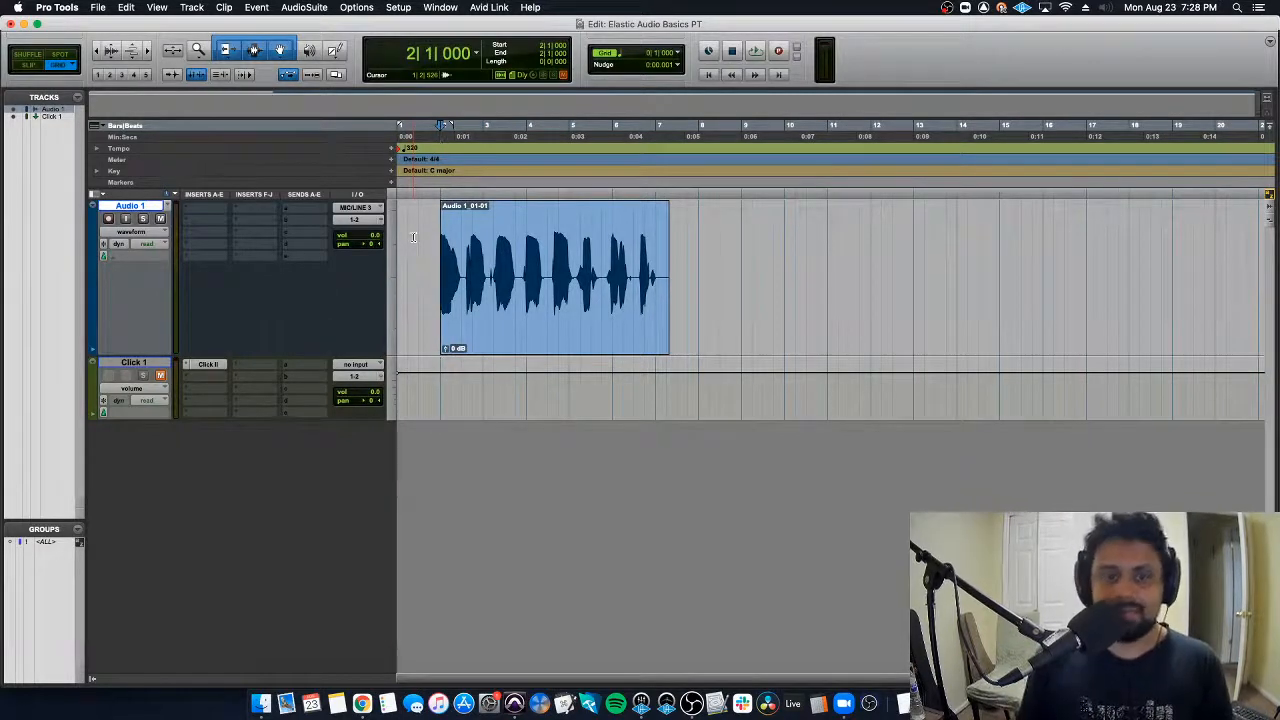
key("space")
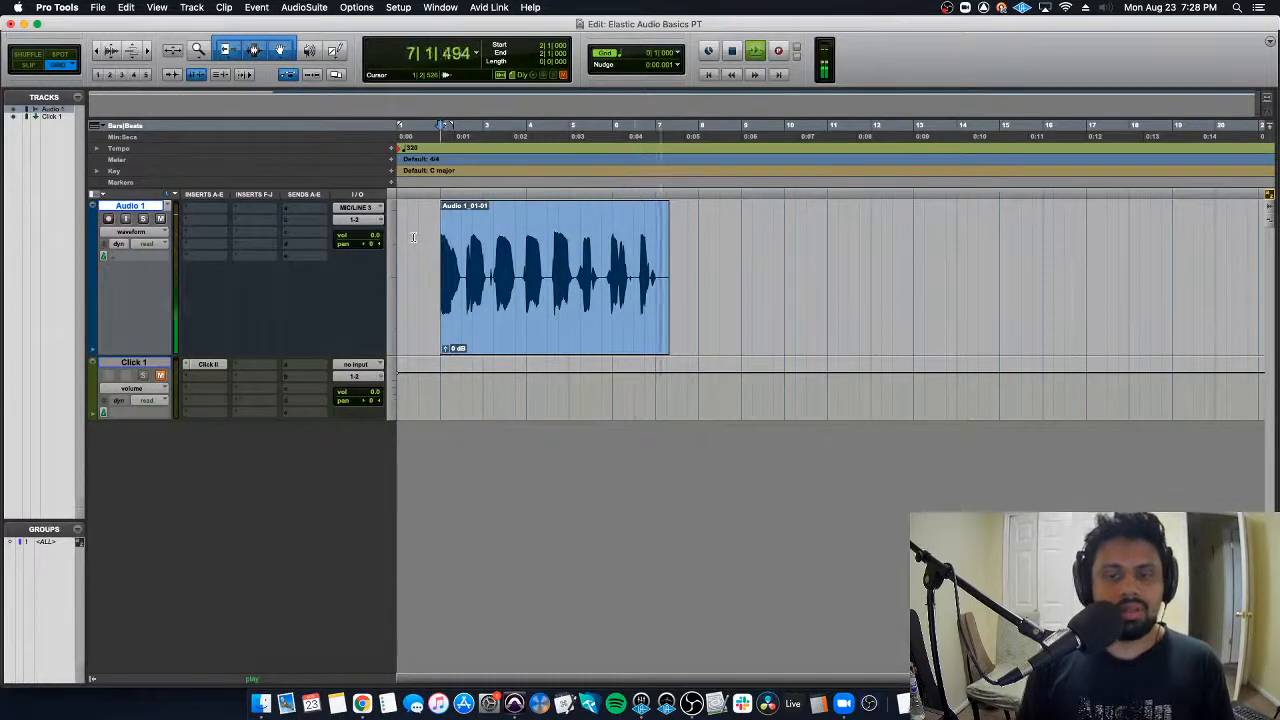
key("space")
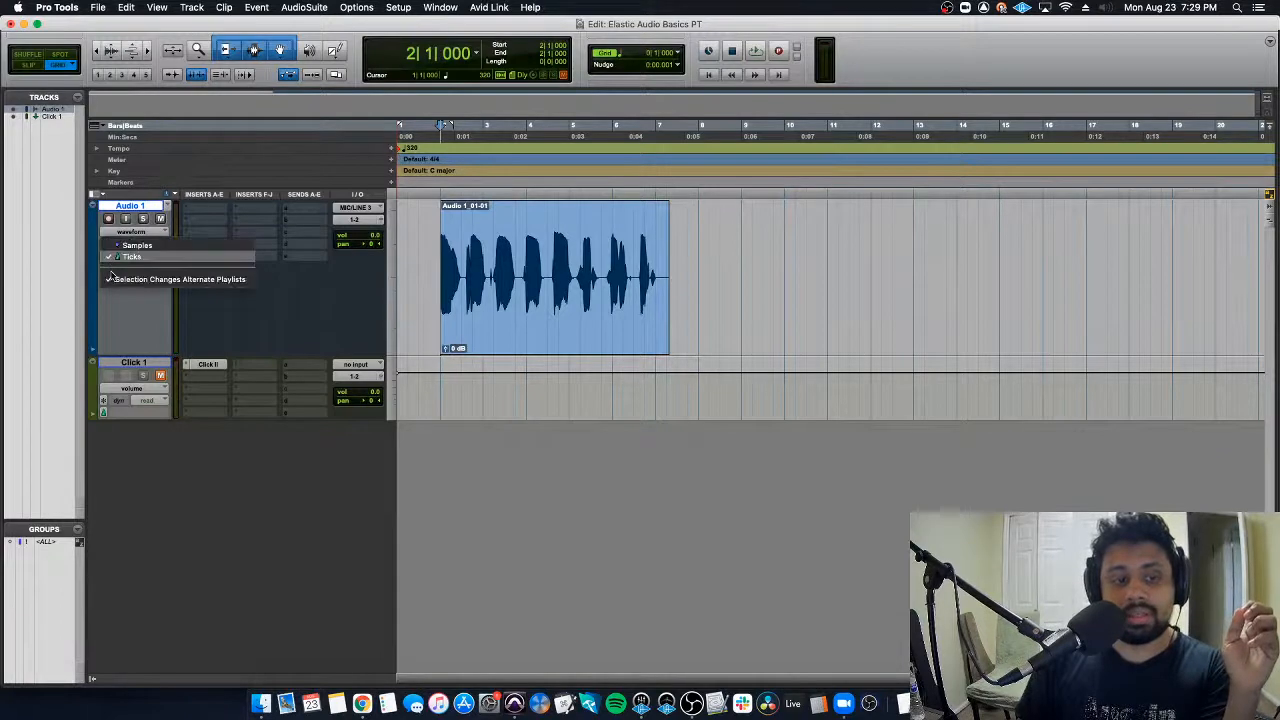
Step: Switch the Audio 1 track's timebase to Samples and back to Ticks
left_click(105, 257)
left_click(111, 259)
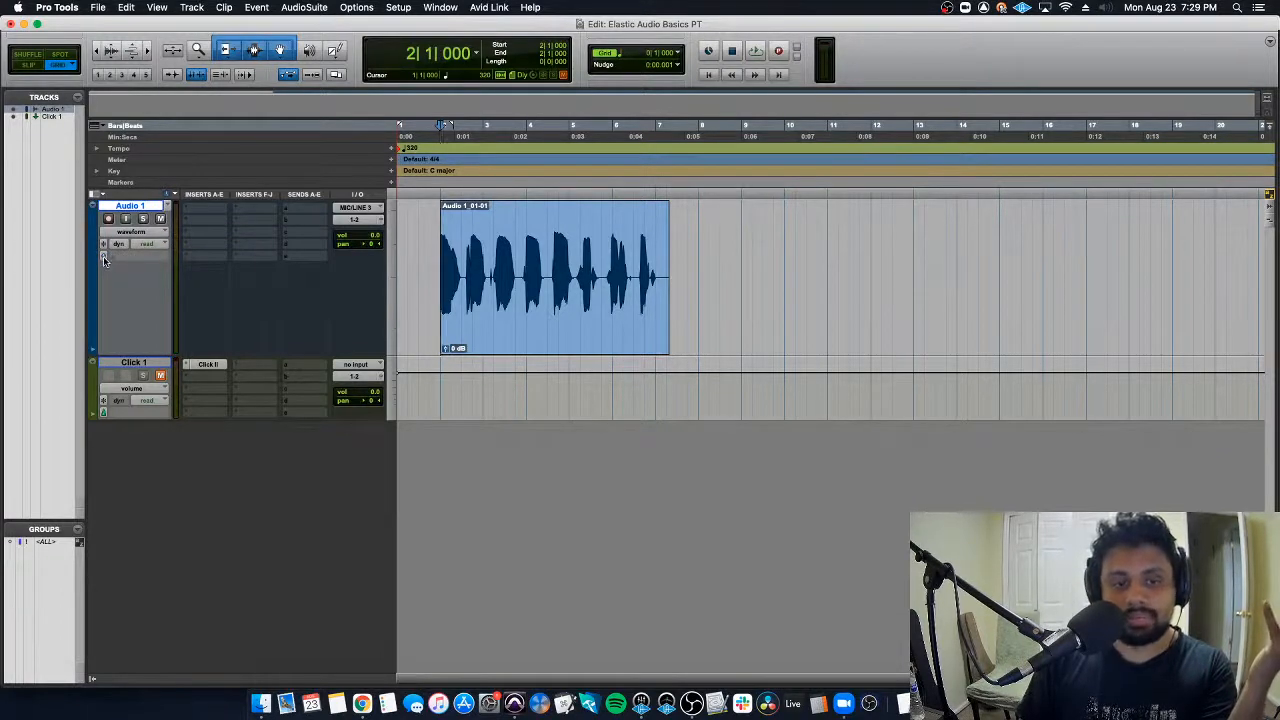
left_click(103, 256)
left_click(107, 266)
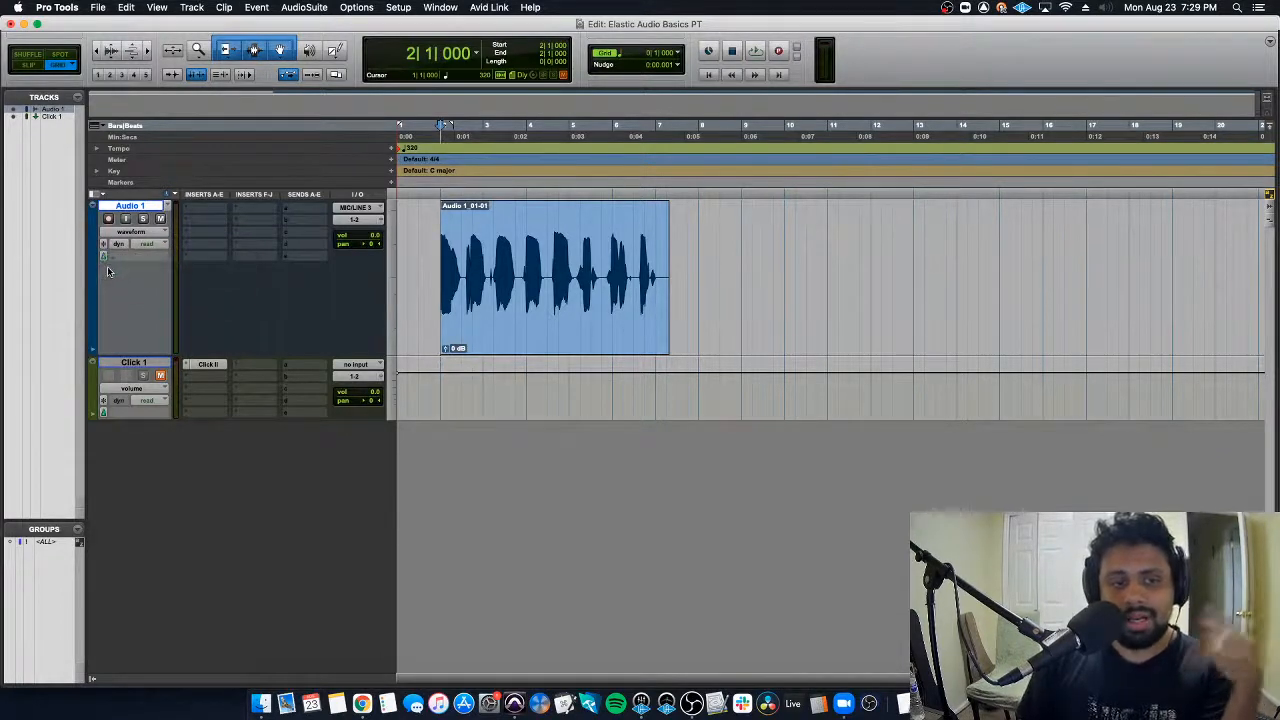
Step: Move the edit position to 2|2|952 using the main counter
left_click(452, 55)
type("30")
left_click_drag(453, 54, 456, 2)
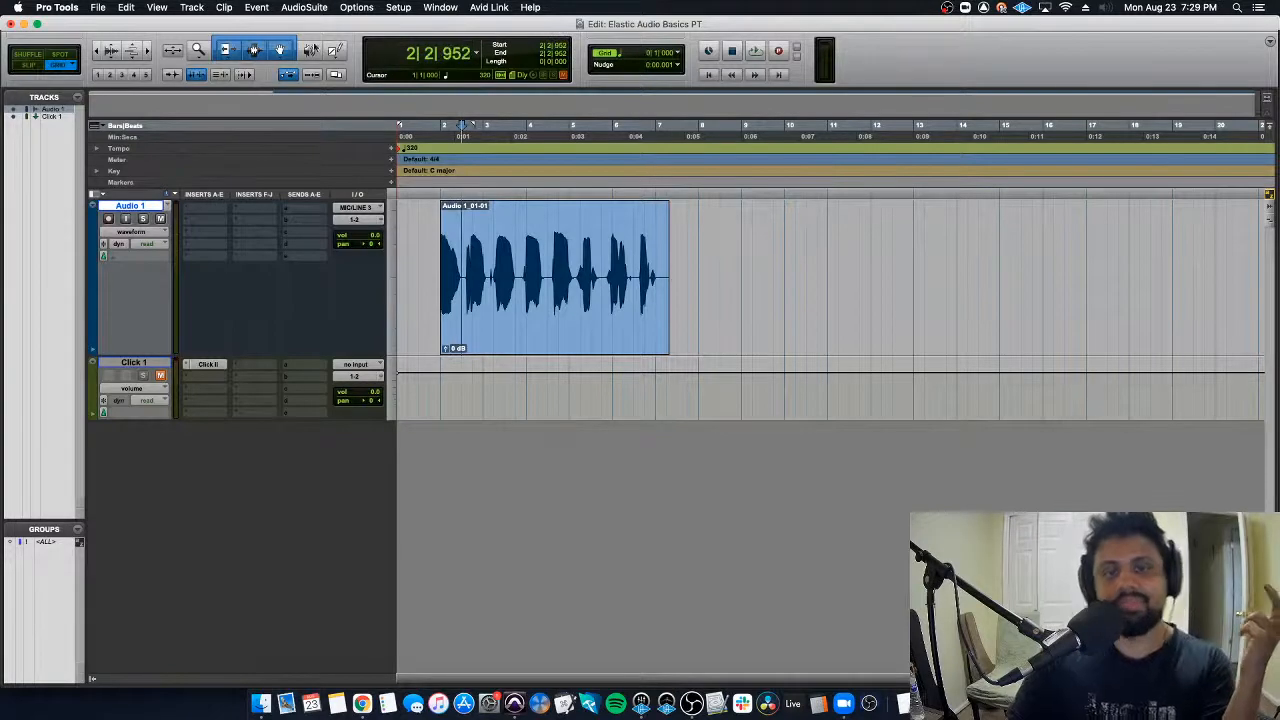
Step: Select the Audio 1 clip, set its track's timebase to Samples and display the main counter in Min:Secs
left_click(534, 302)
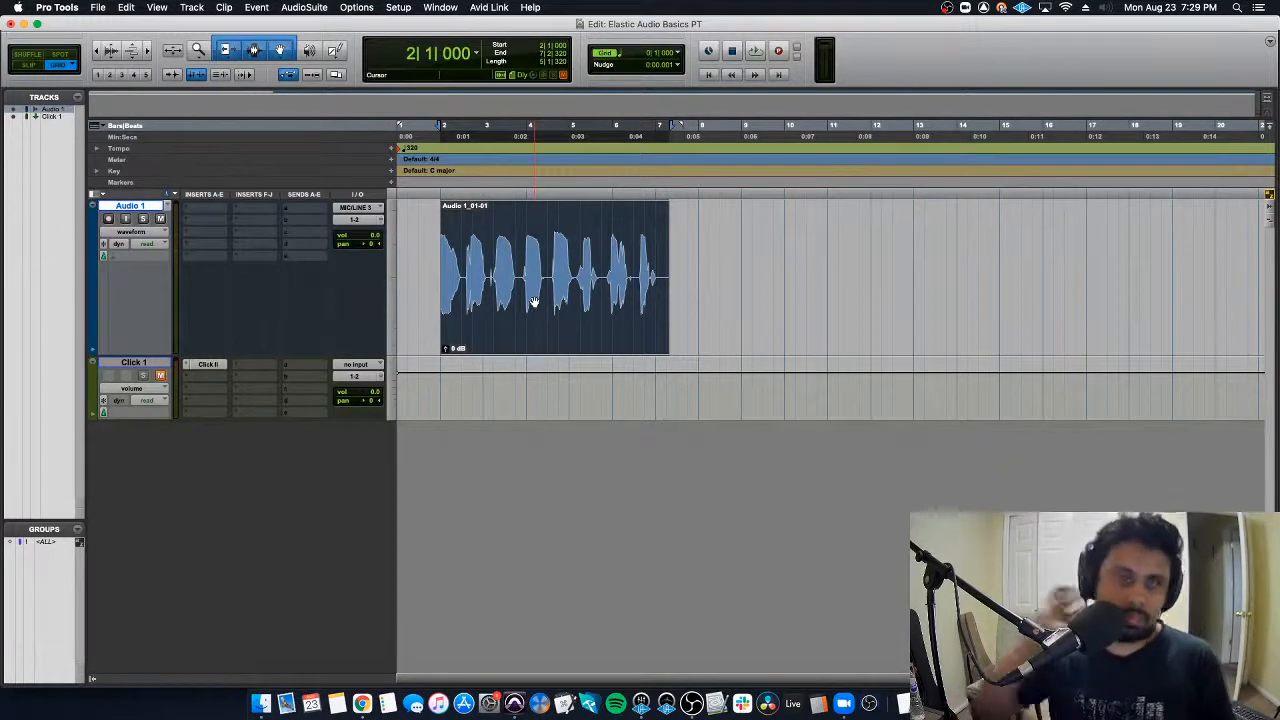
key("r")
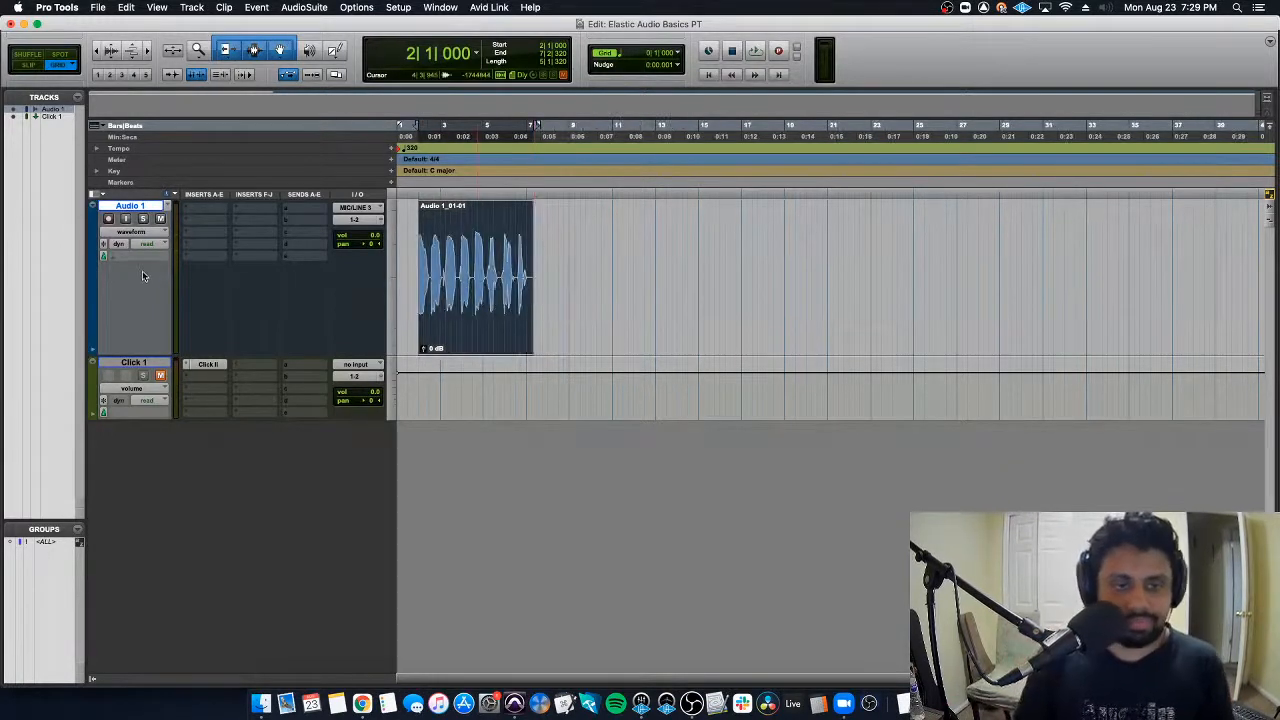
left_click(104, 256)
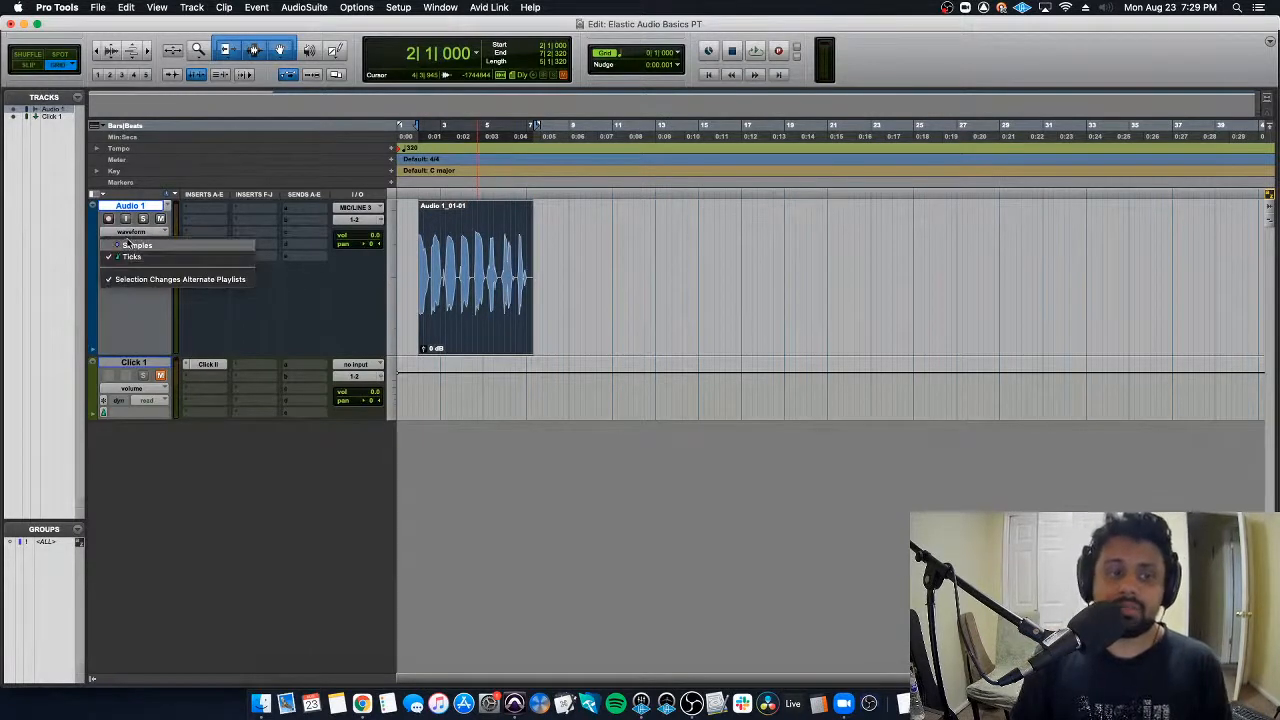
left_click(128, 245)
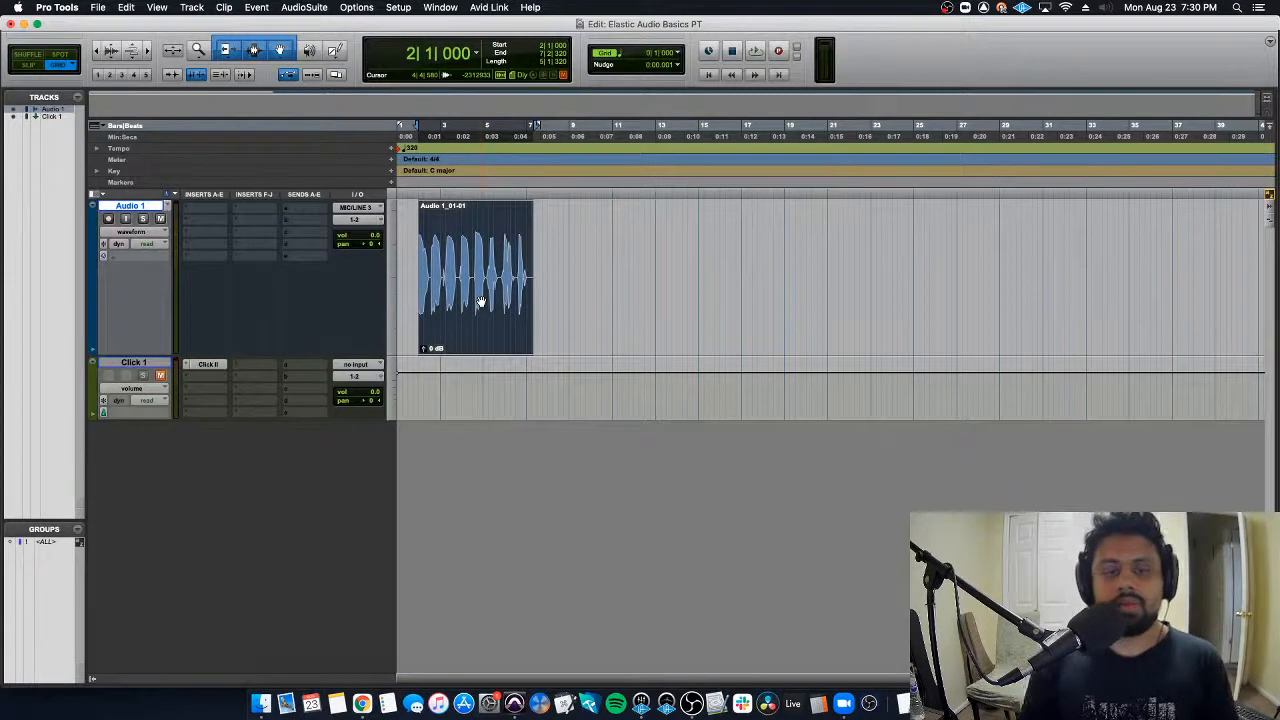
left_click(476, 52)
left_click(492, 67)
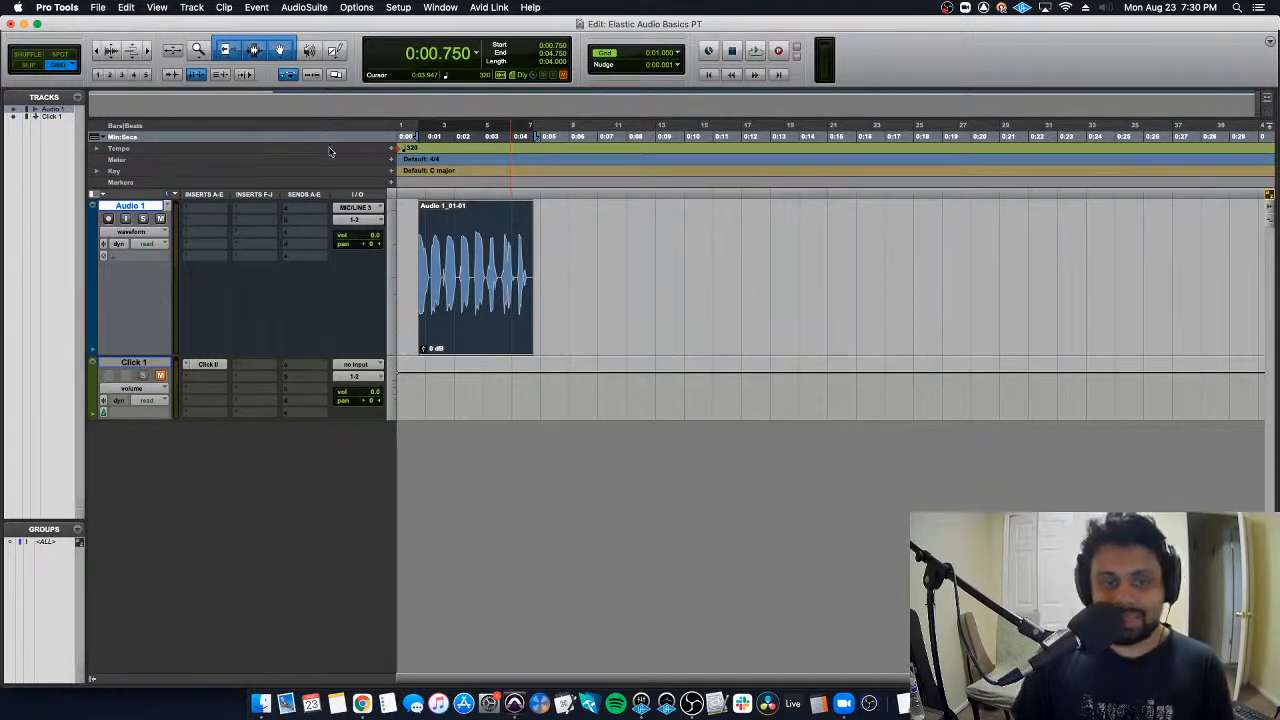
Step: Set the Audio 1 track's timebase to Ticks and display the main counter in Bars|Beats
left_click(103, 259)
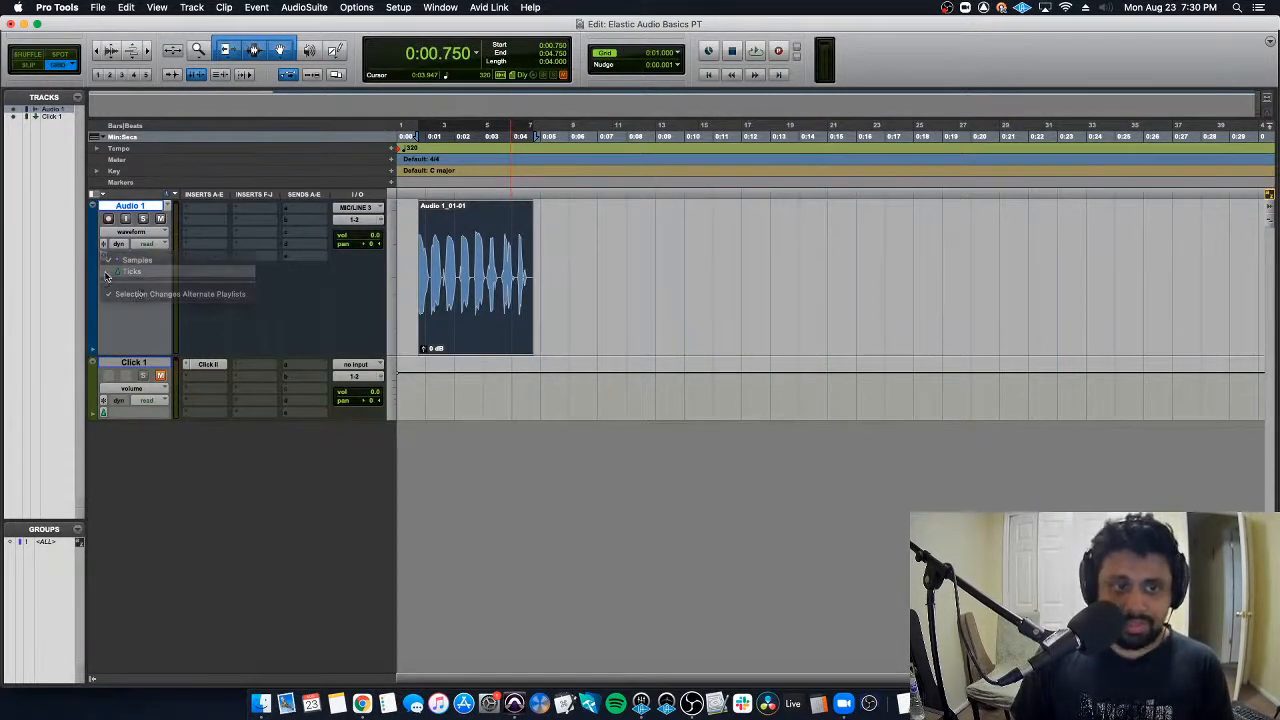
left_click(195, 270)
left_click(474, 53)
left_click(500, 40)
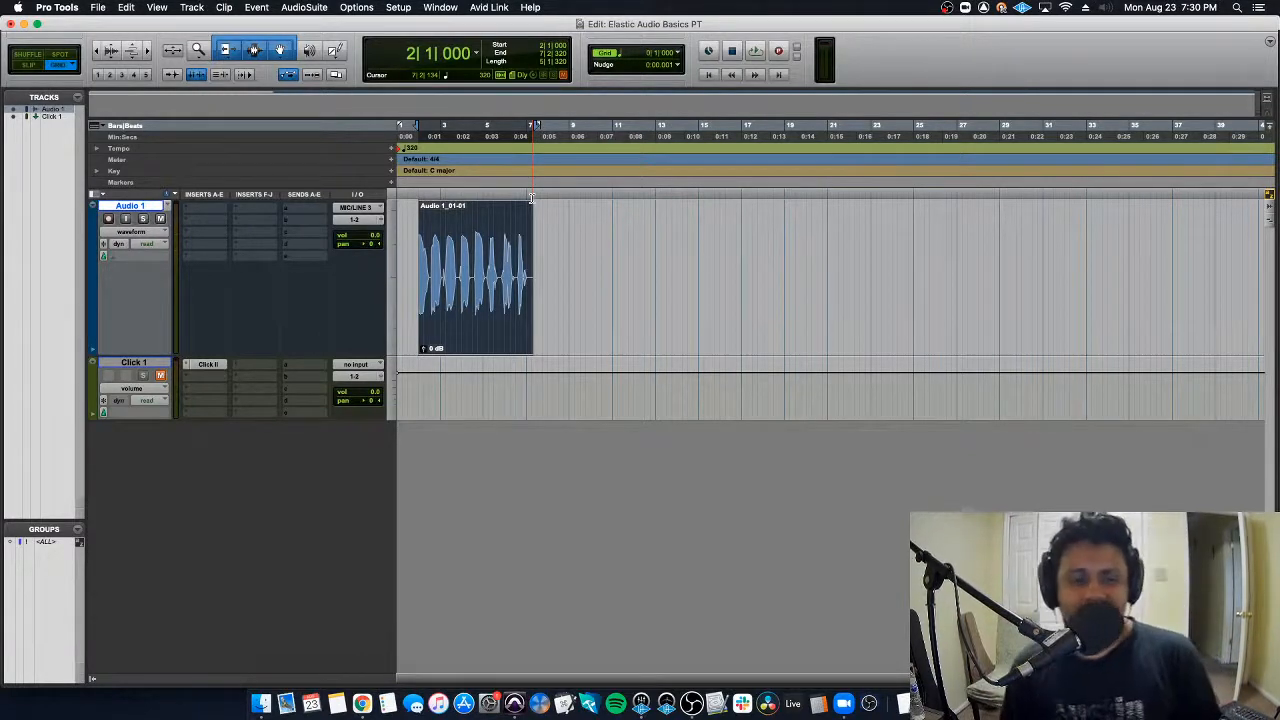
Step: Set the session tempo to 120 BPM and make Audio 1 sample-based with its clip selected
double_click(400, 150)
key("Return")
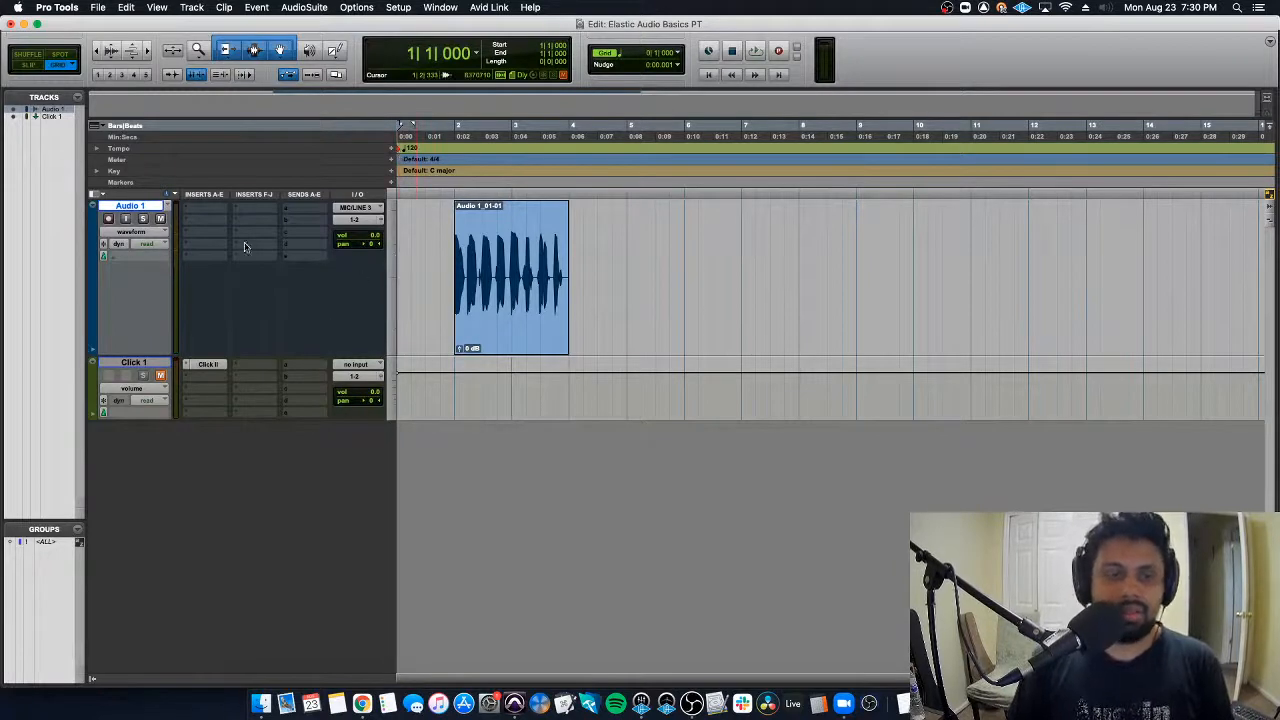
left_click(103, 256)
left_click(122, 245)
left_click(458, 258)
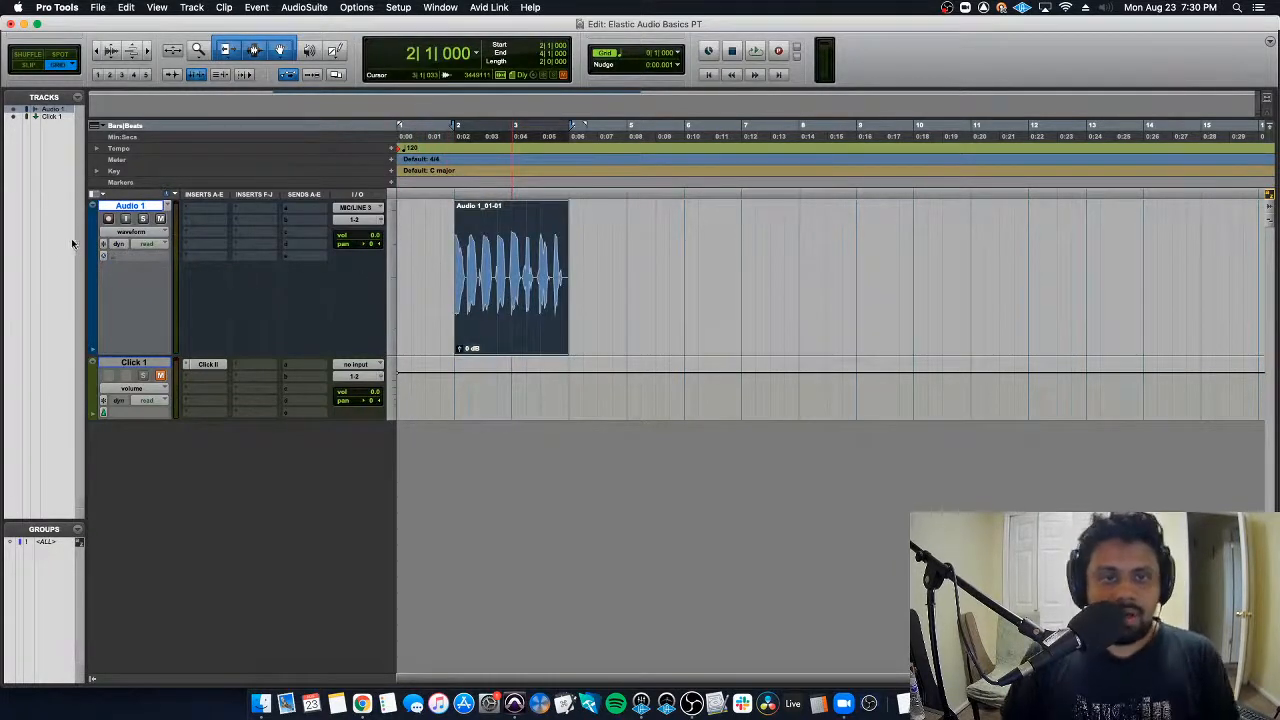
Step: Show the sub counter below the main counter and select the Audio 1 clip to compare its bar and time positions
left_click(477, 53)
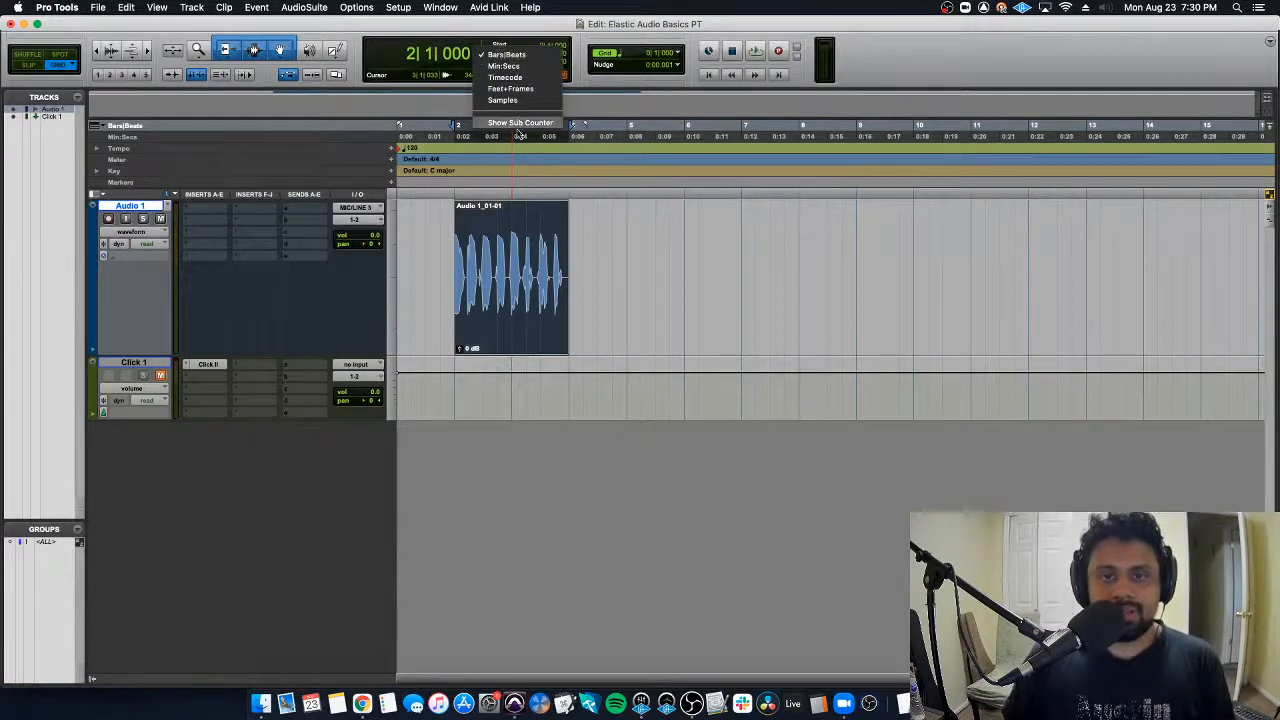
left_click(520, 122)
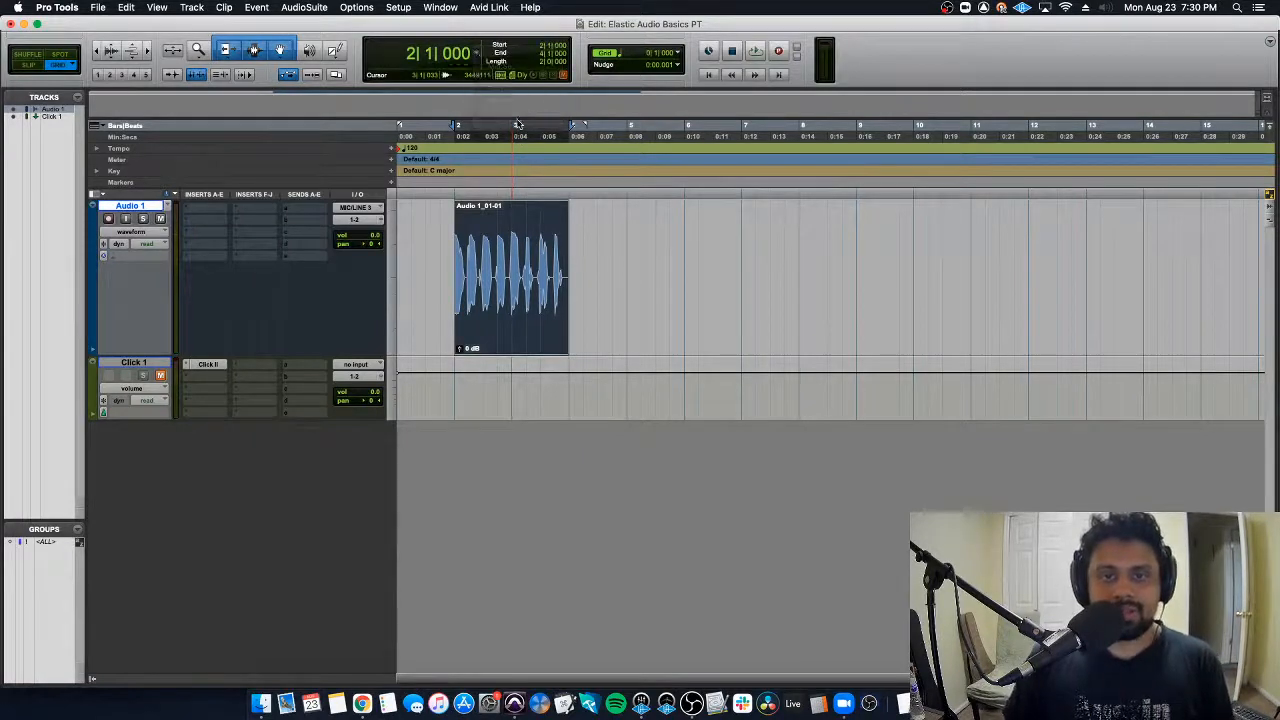
left_click(479, 50)
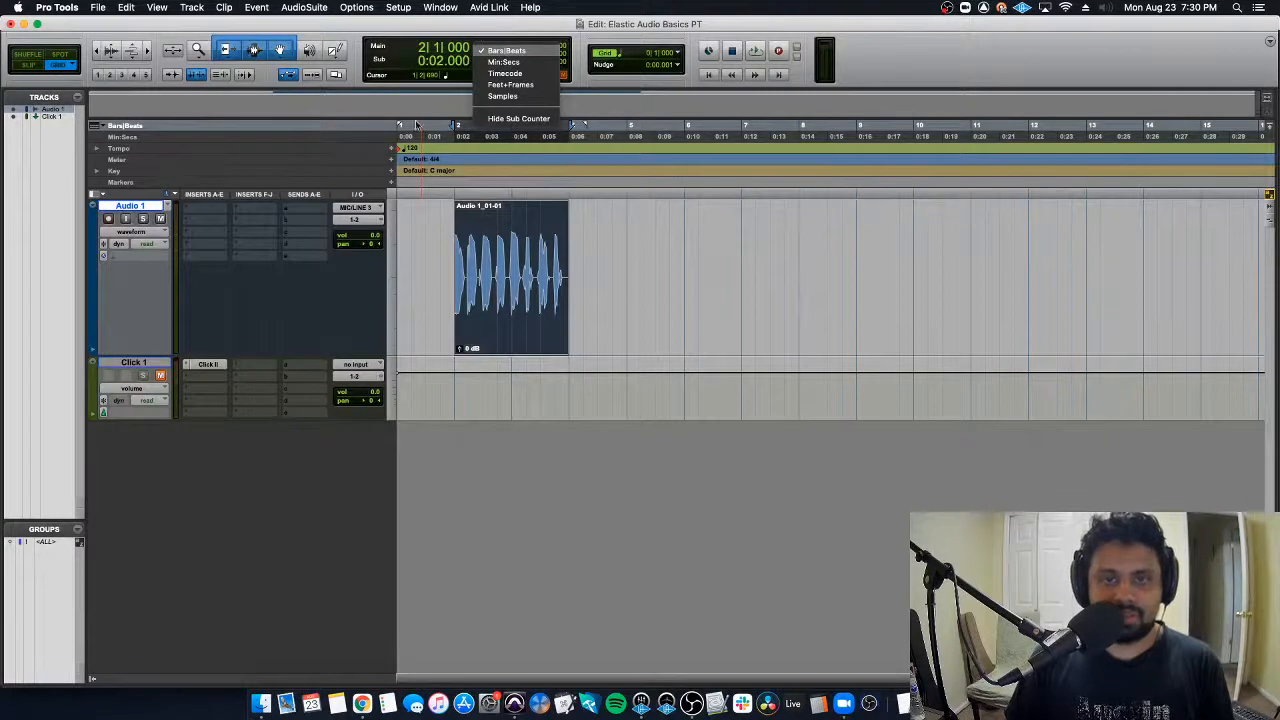
left_click(422, 246)
left_click(483, 300)
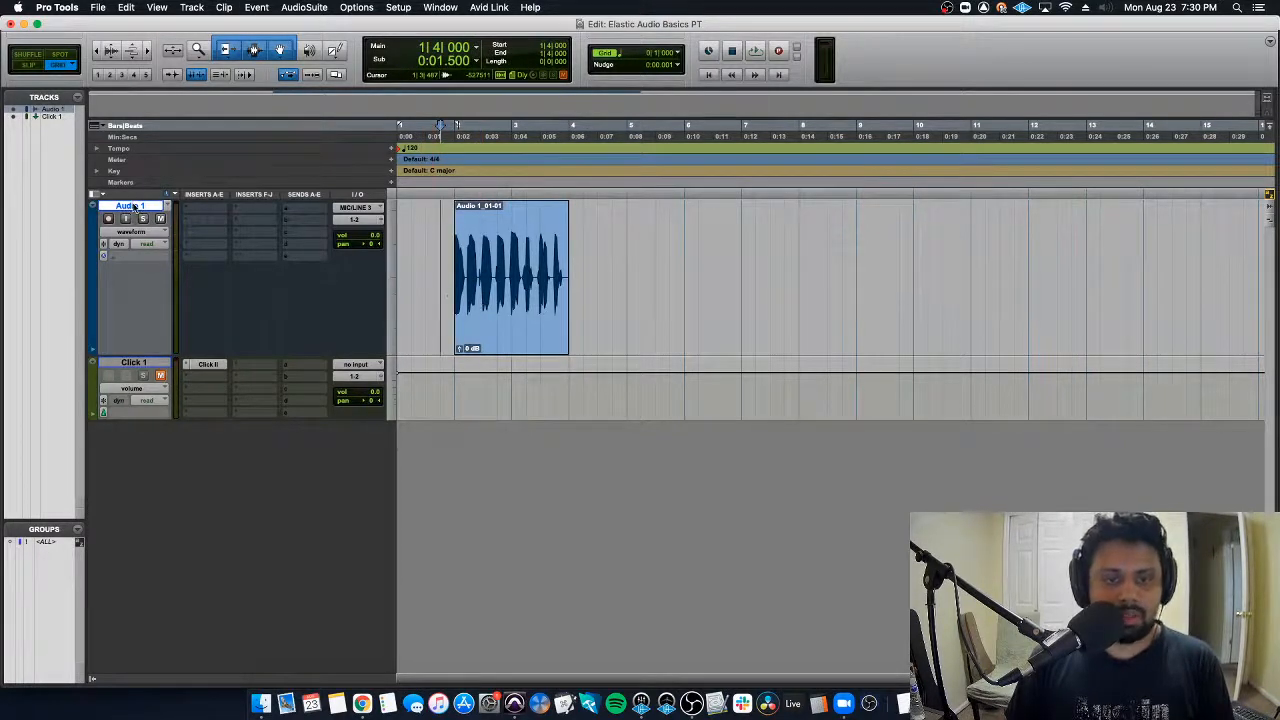
left_click(495, 290)
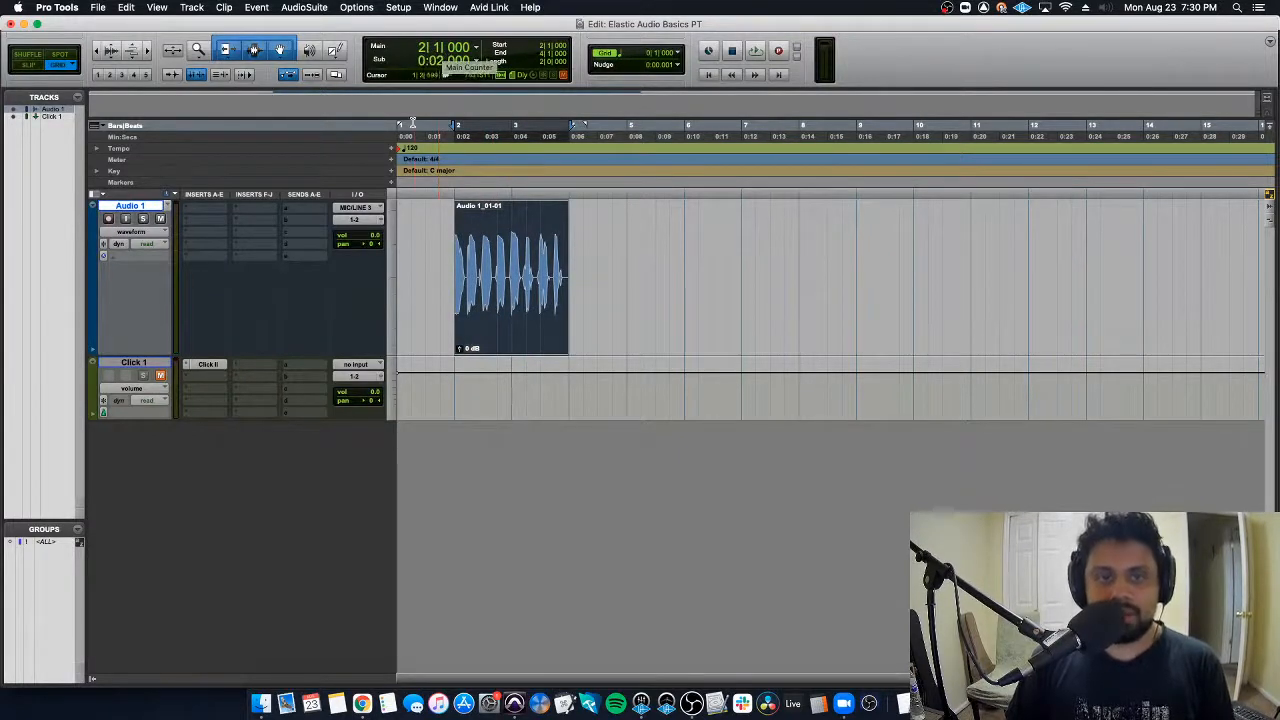
Step: Try a session tempo of 180 BPM with the sample-based Audio 1 clip selected, and undo the tempo change
double_click(399, 151)
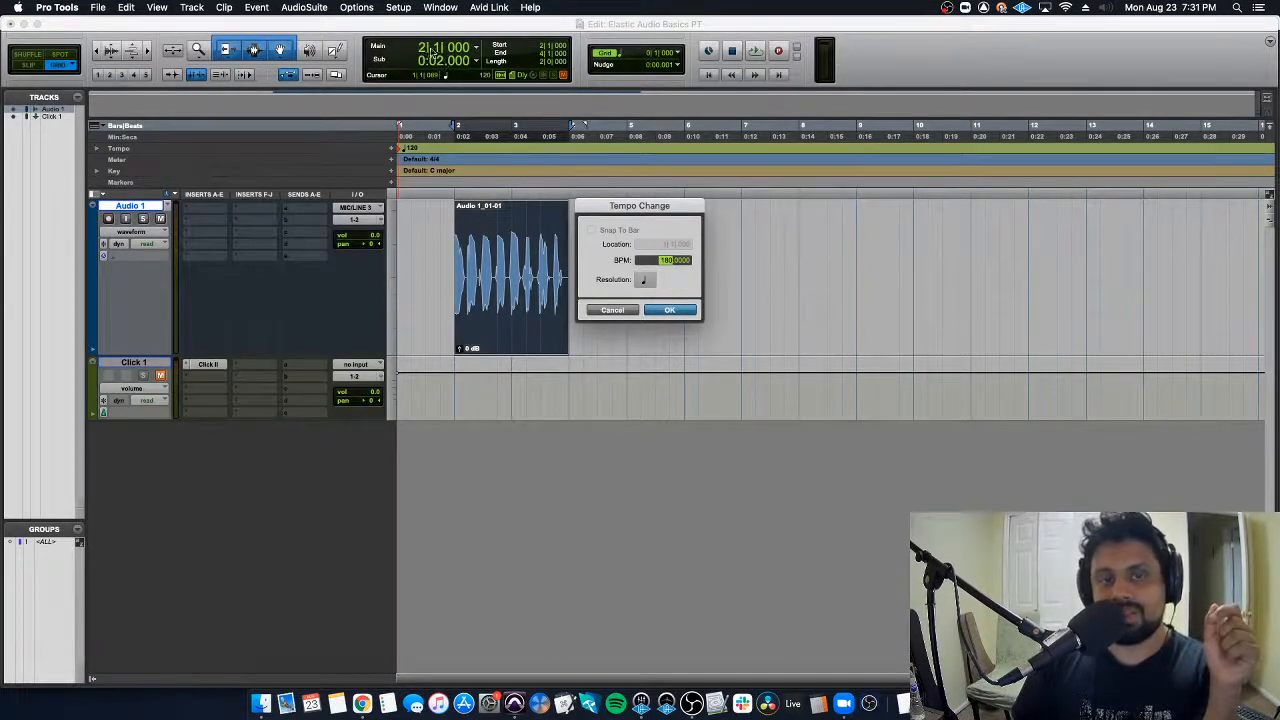
left_click(670, 311)
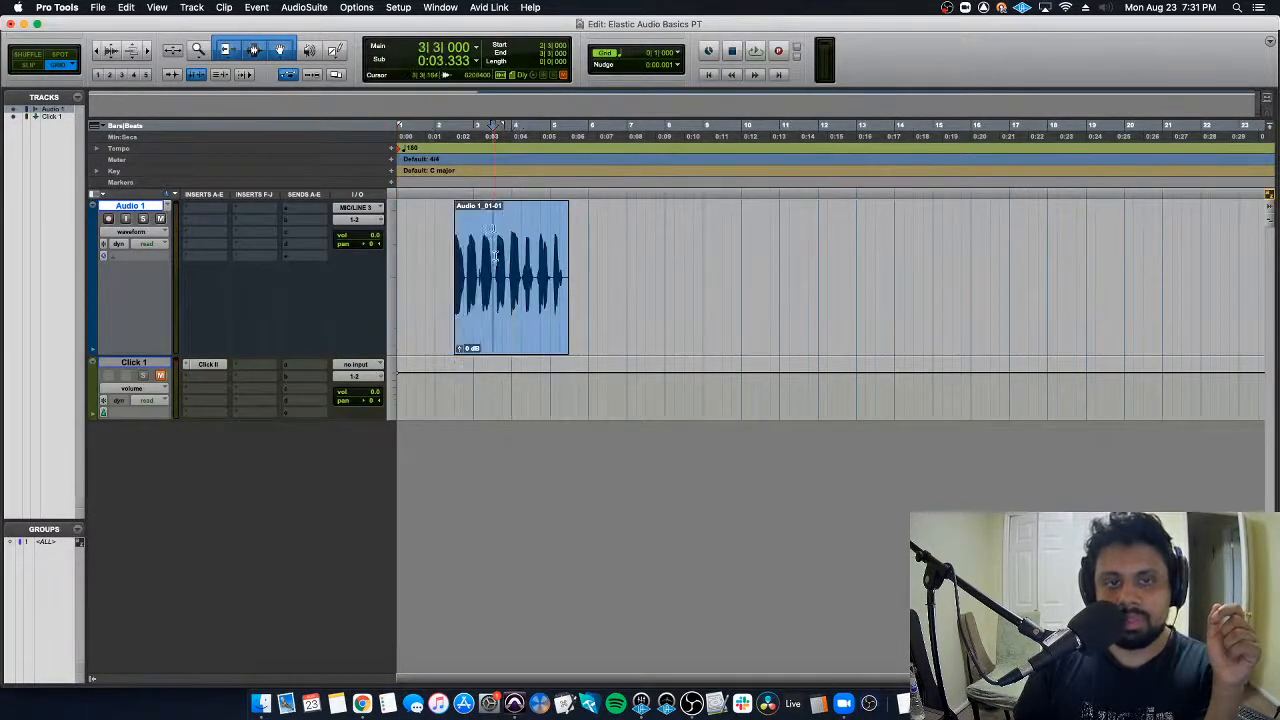
left_click(502, 290)
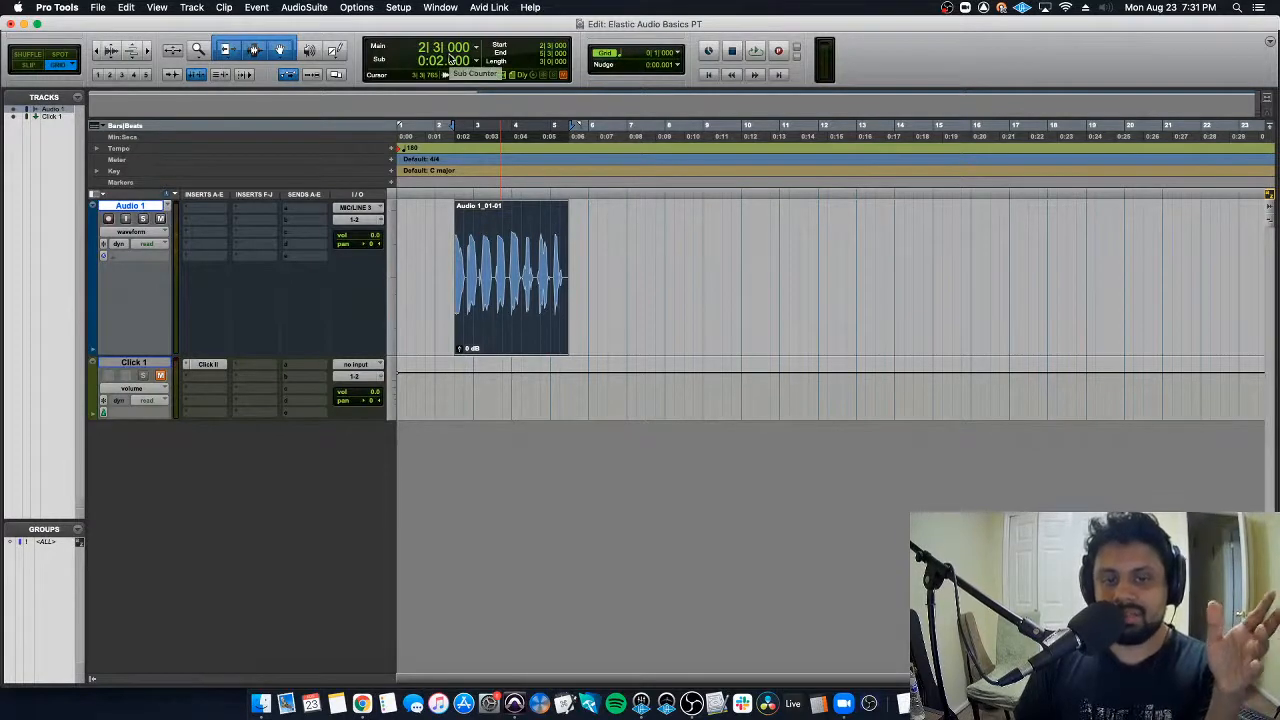
key("super+z")
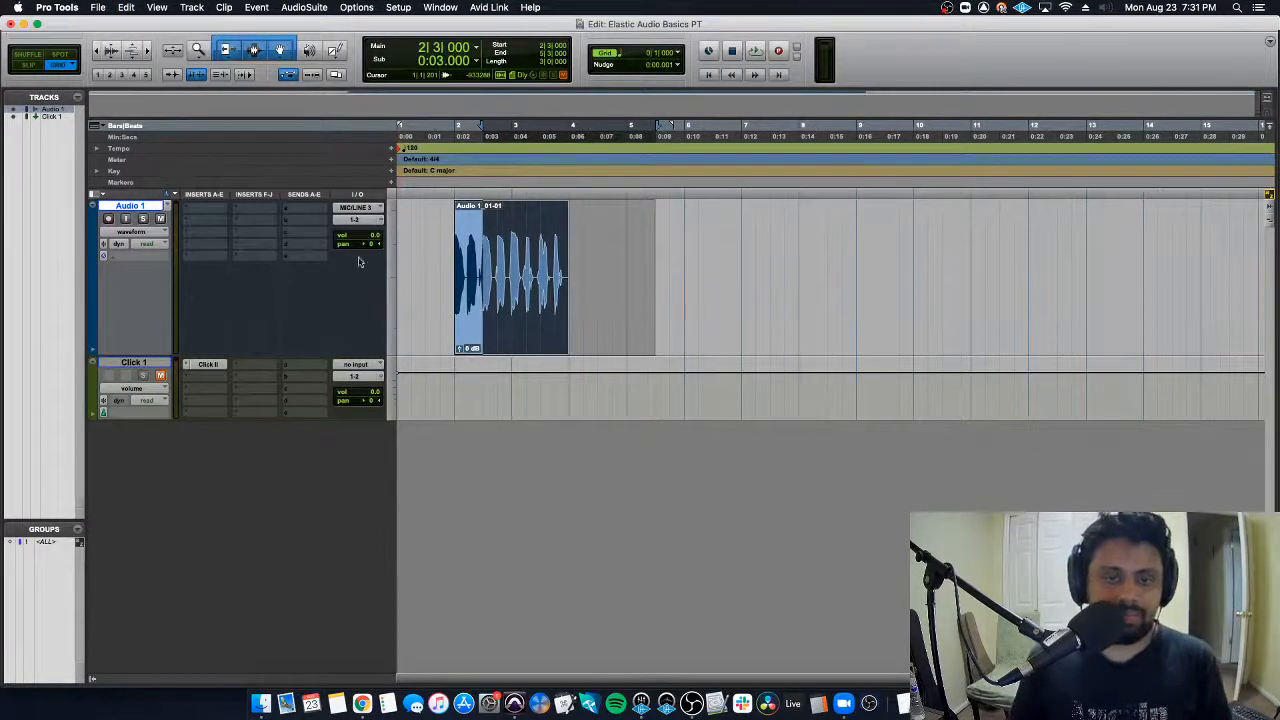
Step: Select the Audio 1 clip and set the track's timebase to Ticks
left_click(491, 345)
left_click(104, 258)
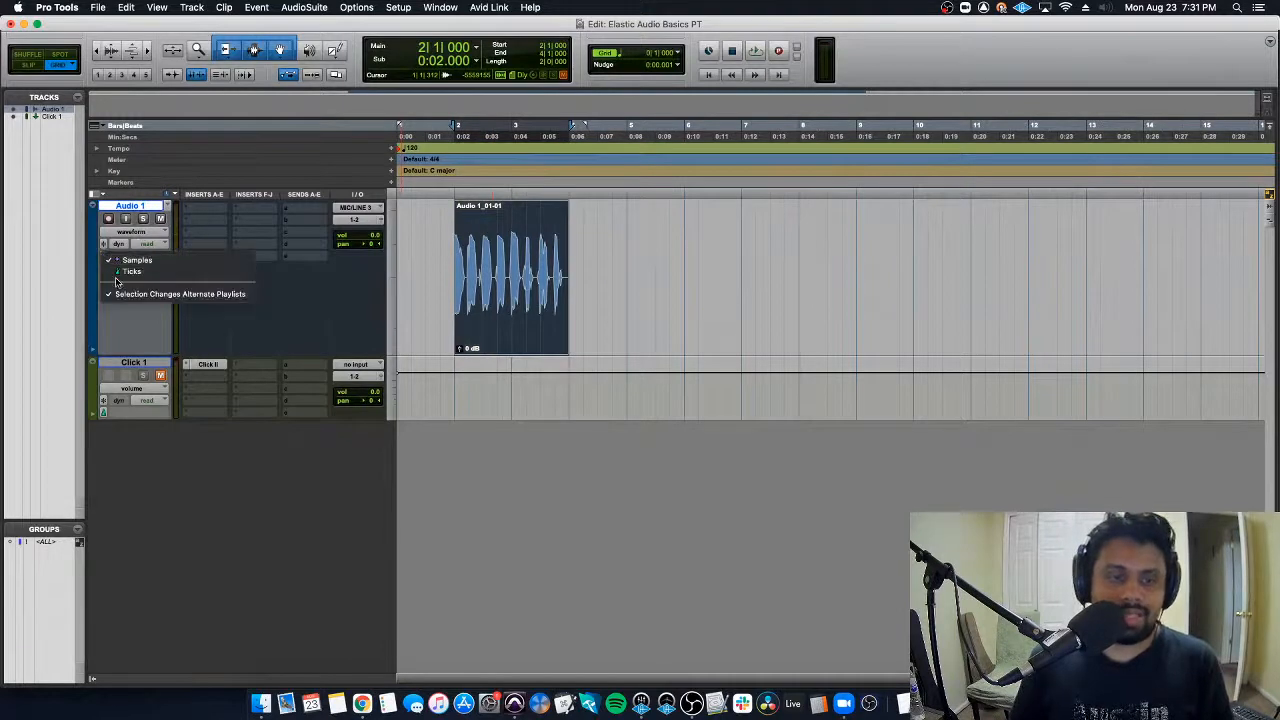
left_click(117, 272)
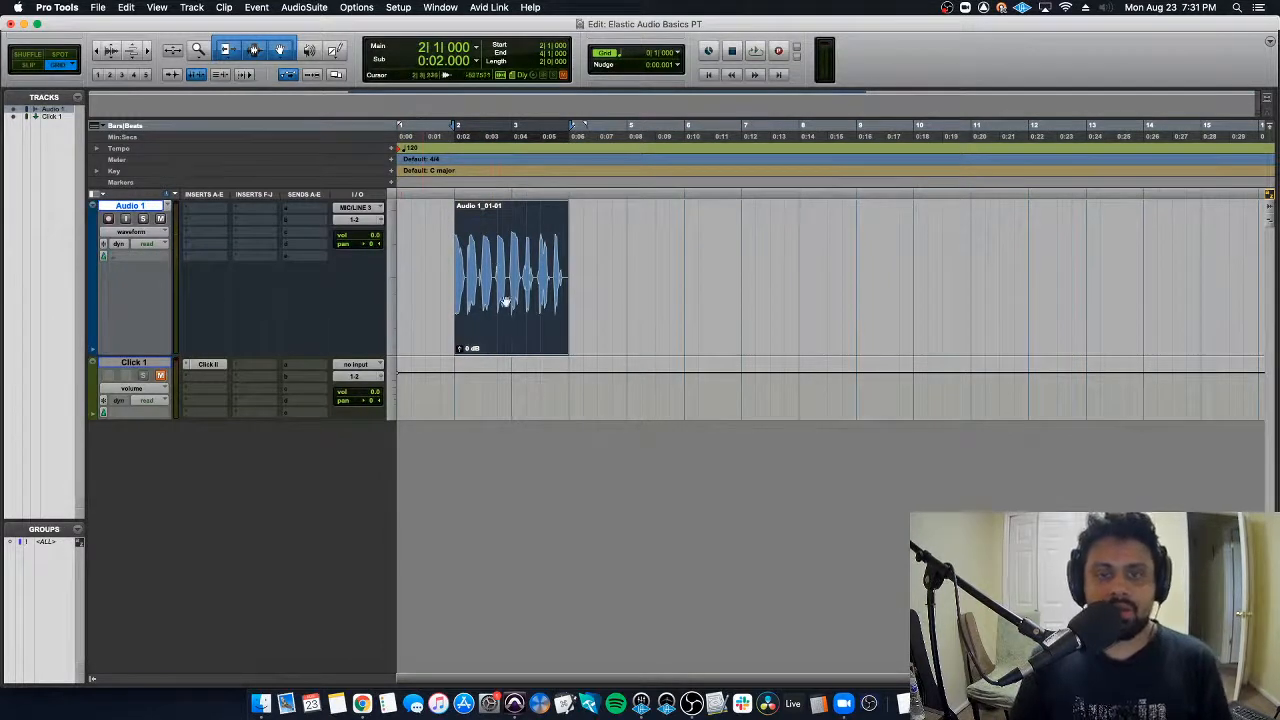
Step: Try inserting a 180 BPM tempo change at bar 2 above the tick-based Audio 1 clip, and undo it
left_click(393, 148)
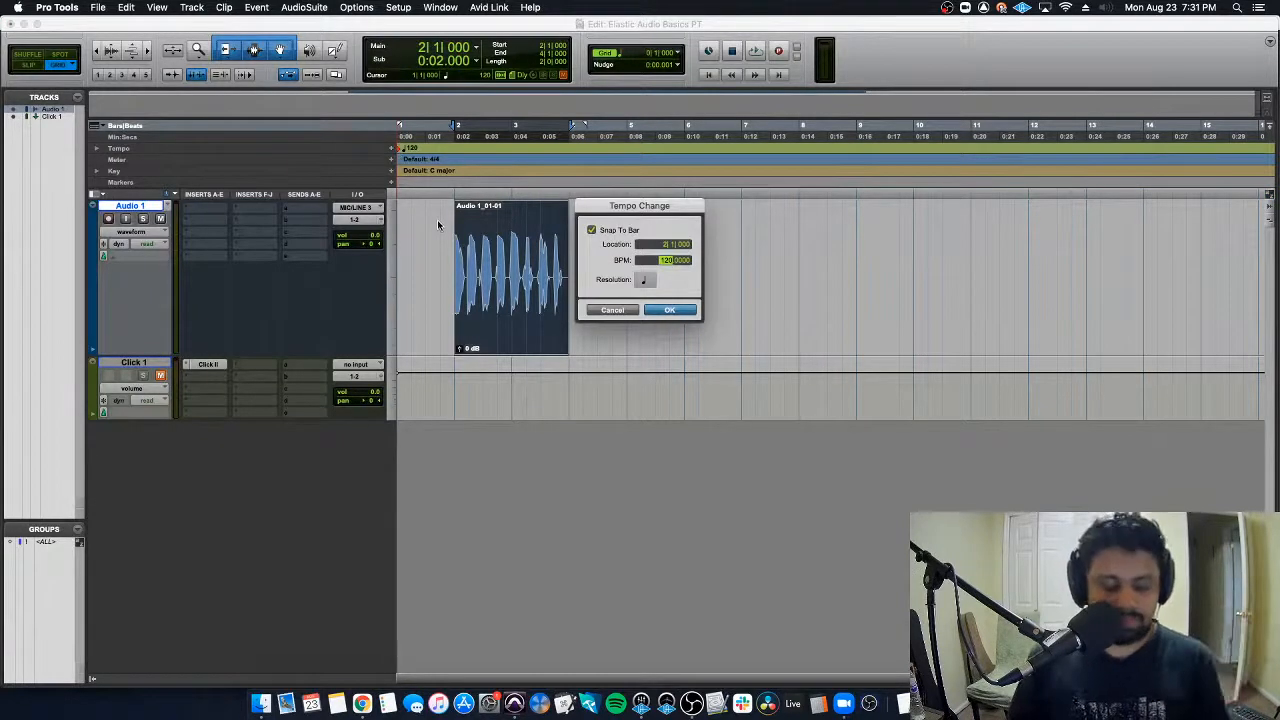
type("180")
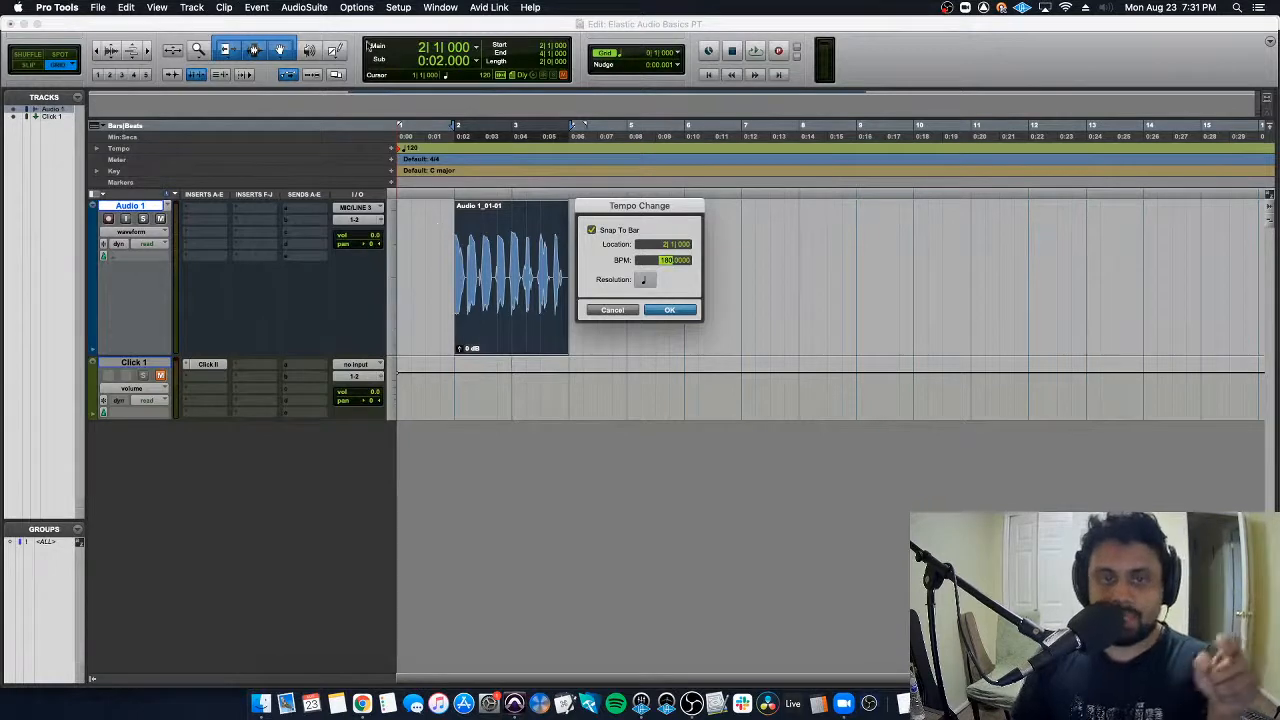
left_click(669, 311)
left_click(491, 313)
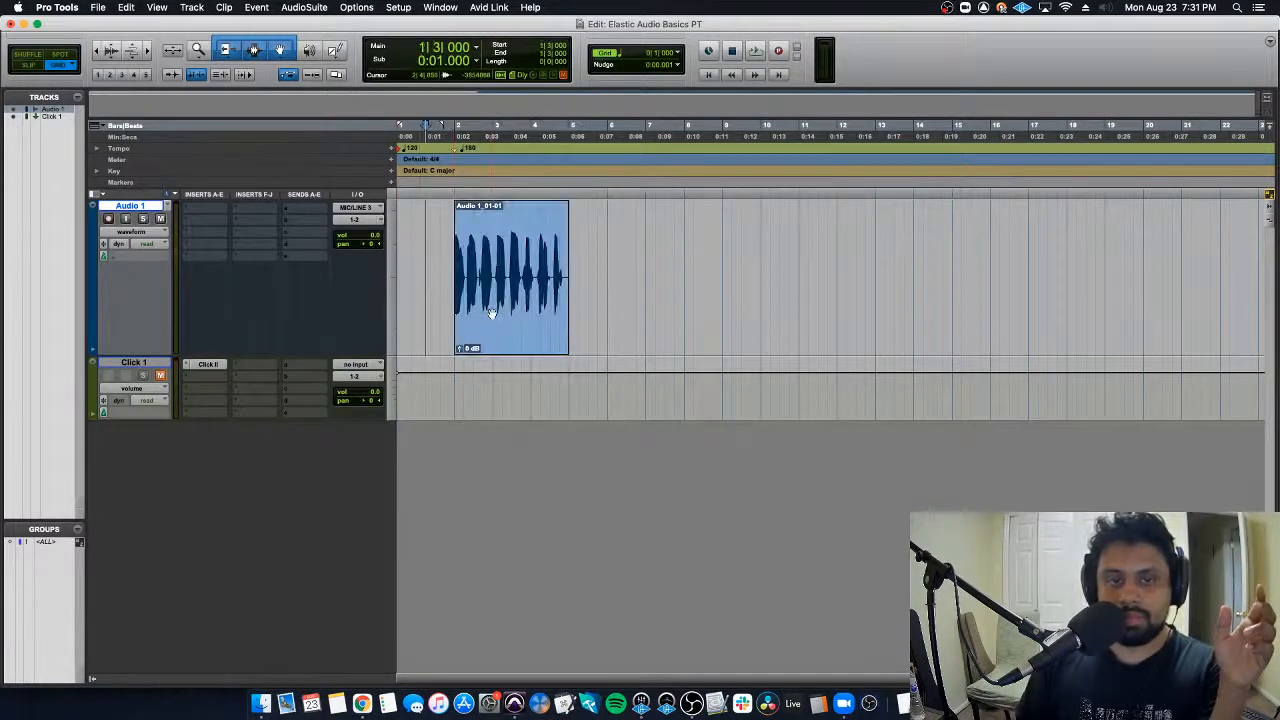
key("super+z")
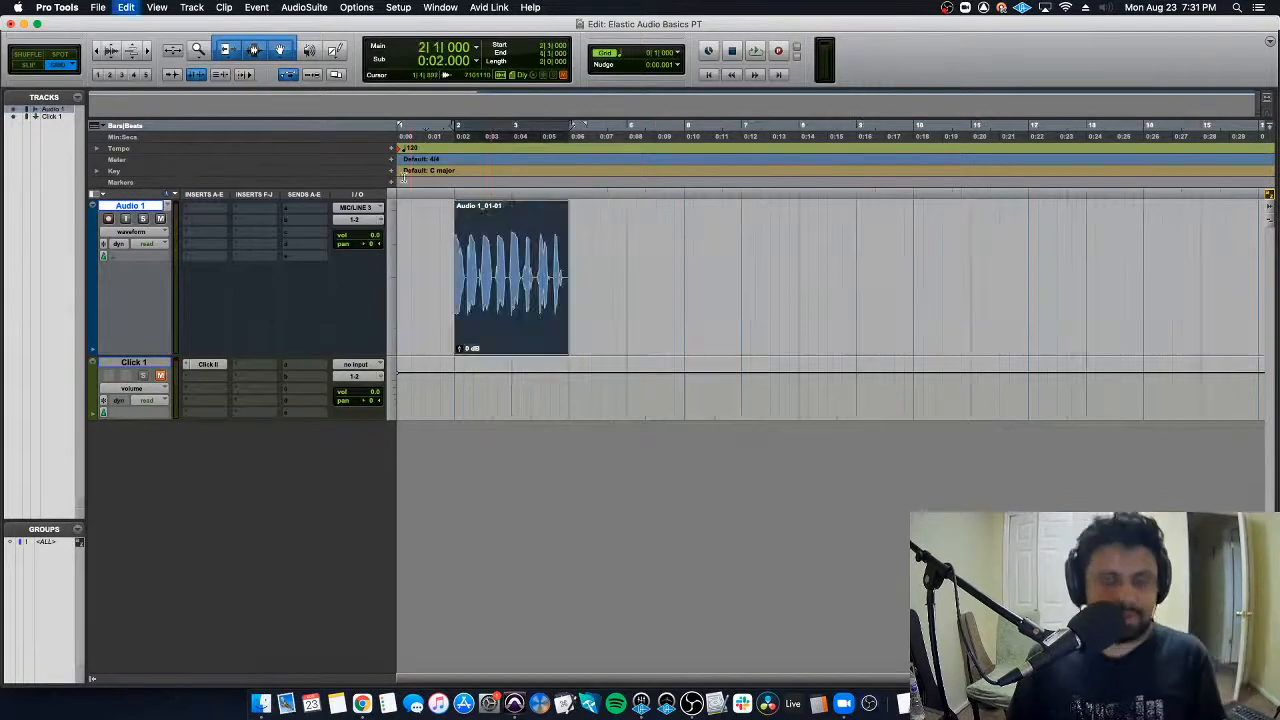
Step: Set the session's starting tempo to 180 BPM
double_click(399, 148)
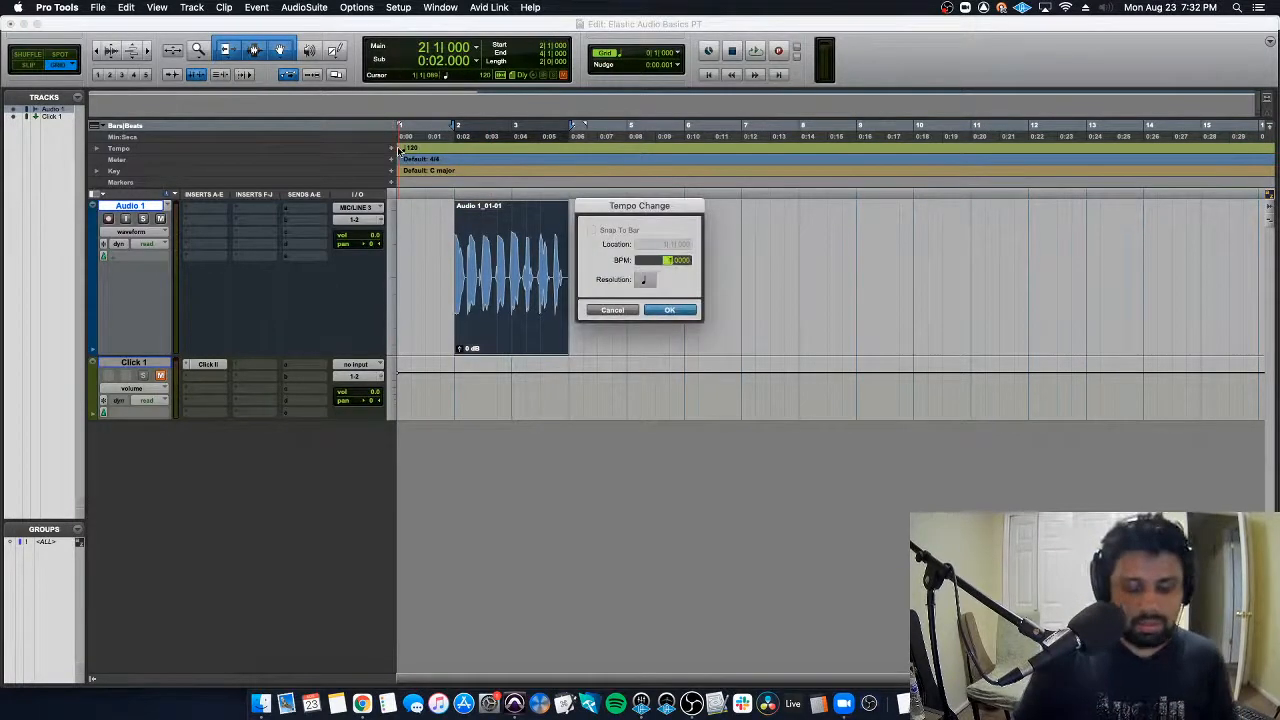
type("180")
key("Return")
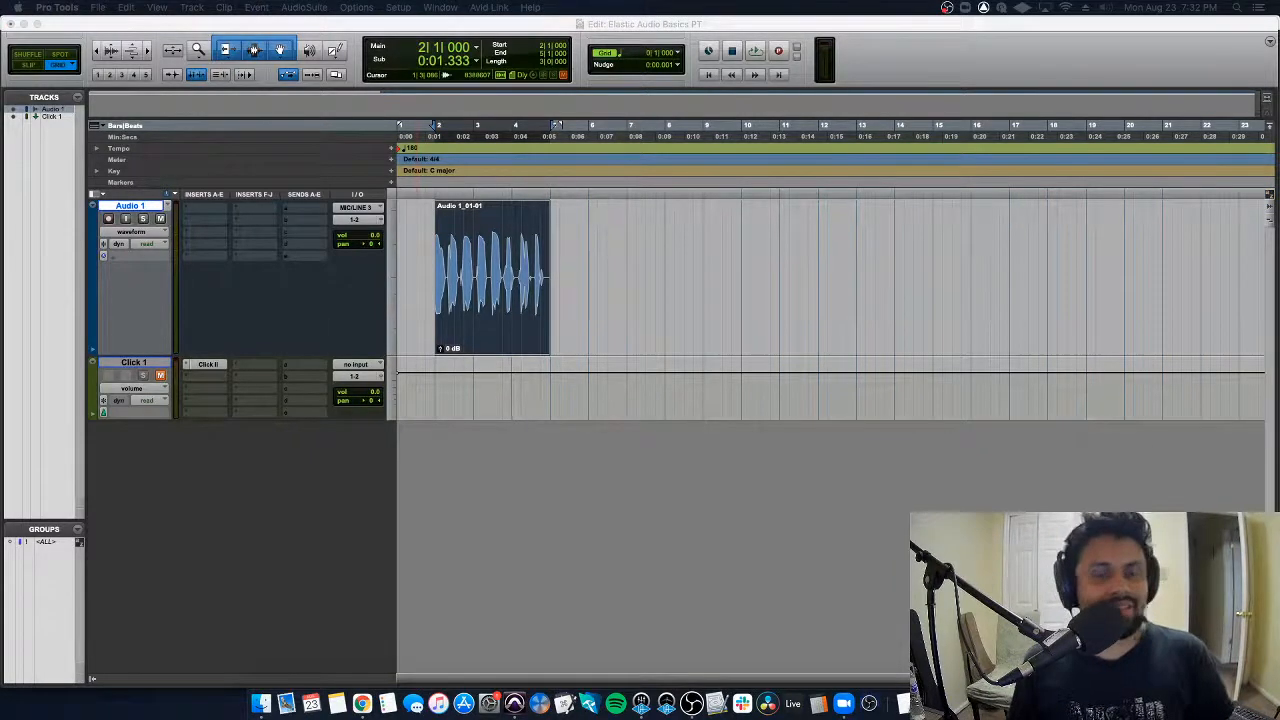
Step: Zoom in on the Audio 1 clip and select it to examine its bar and time positions at 180 BPM
left_click(475, 256)
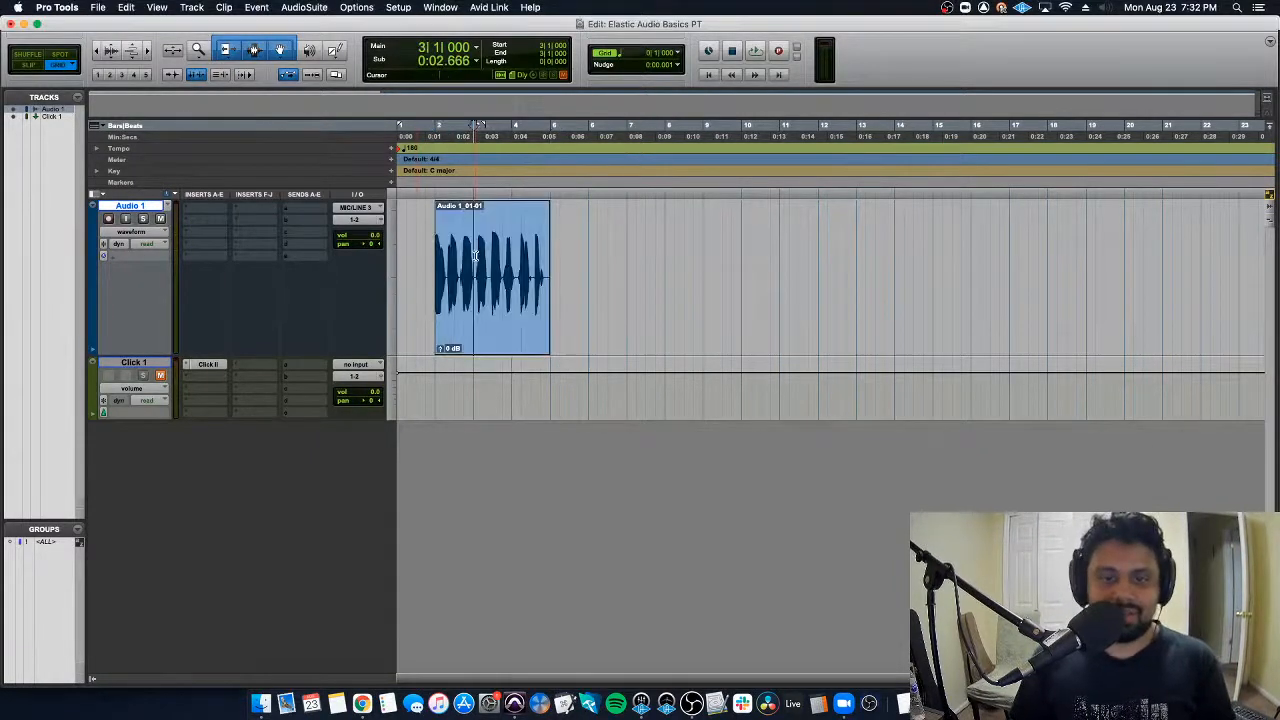
key("Return")
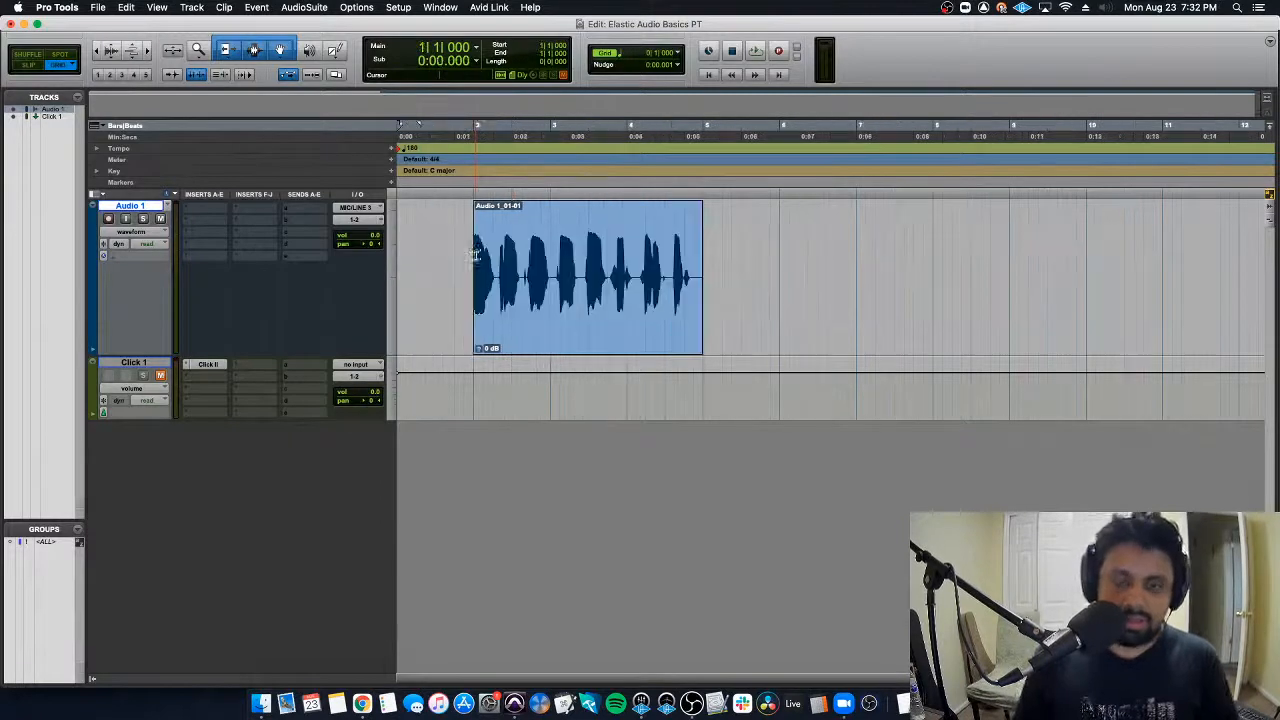
key("super+bracketright")
key("super+bracketright")
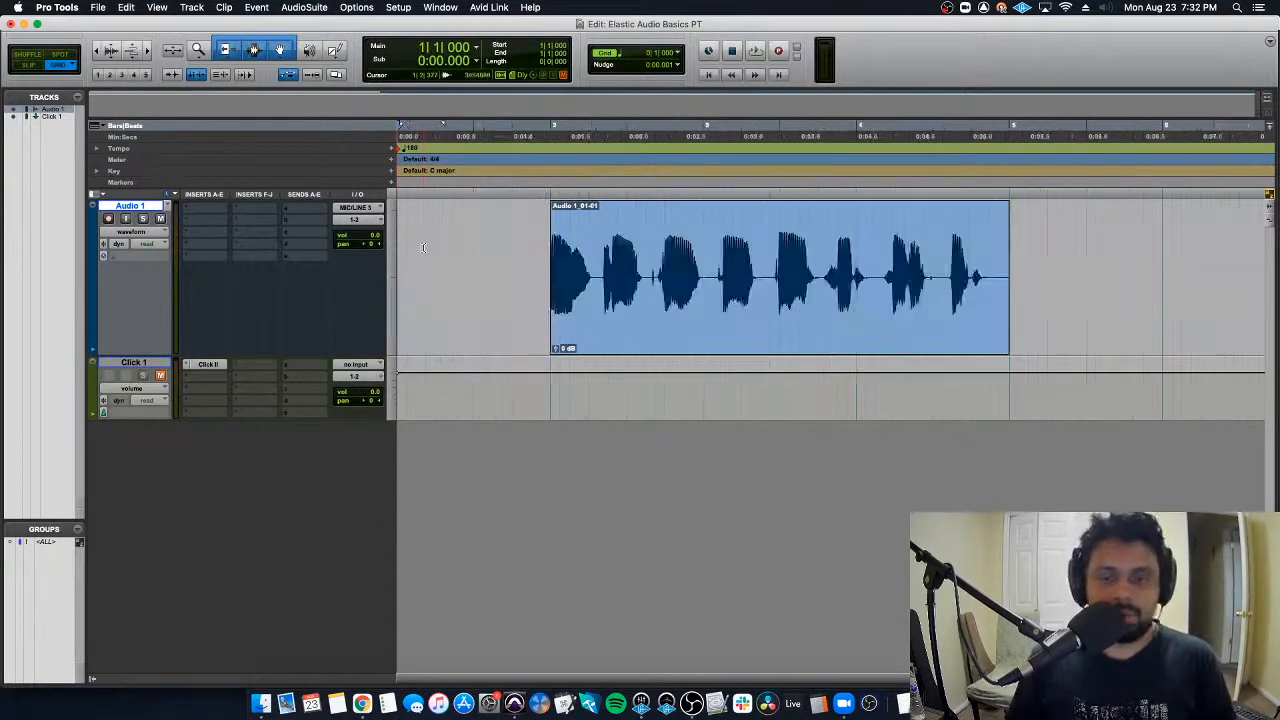
key("super+bracketleft")
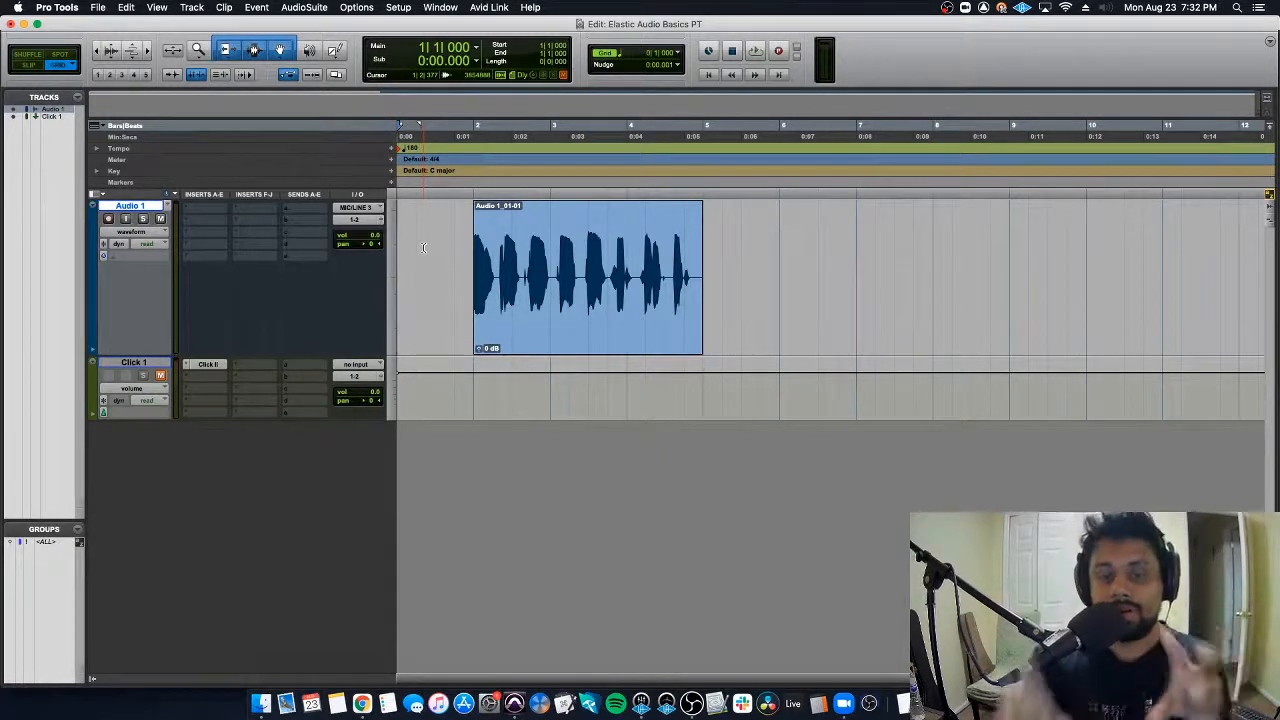
left_click(631, 329)
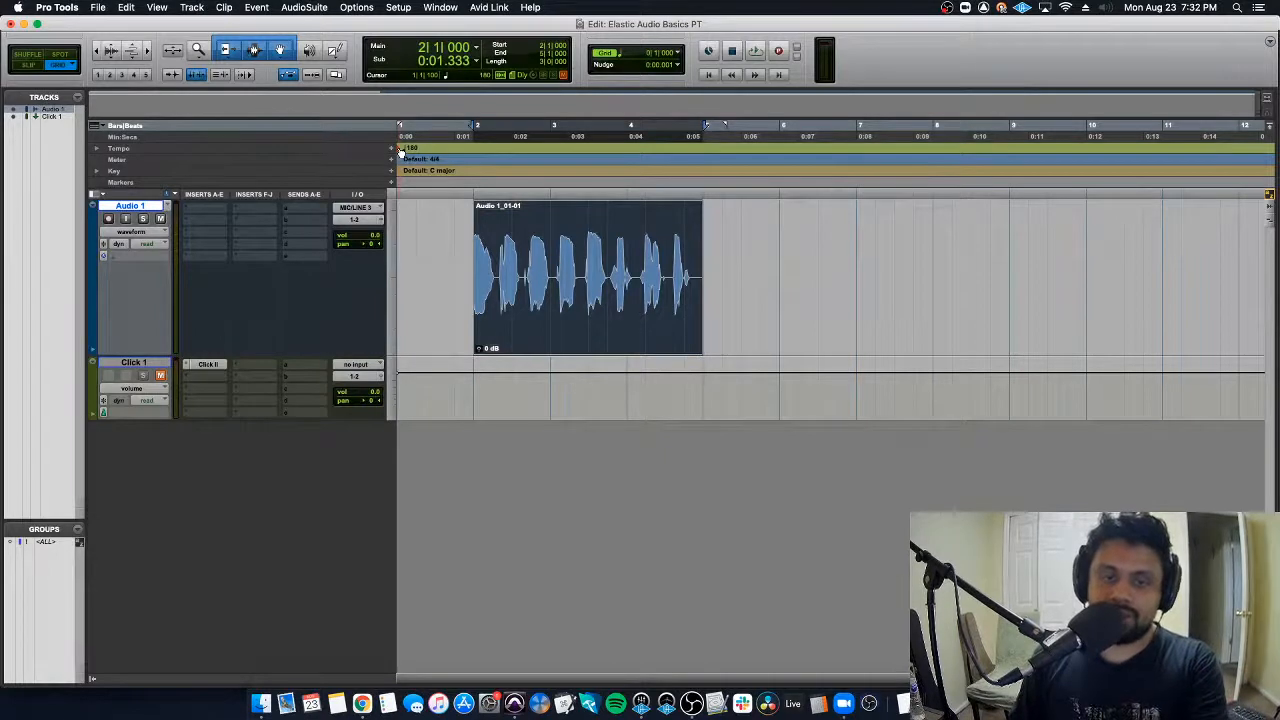
left_click(537, 300)
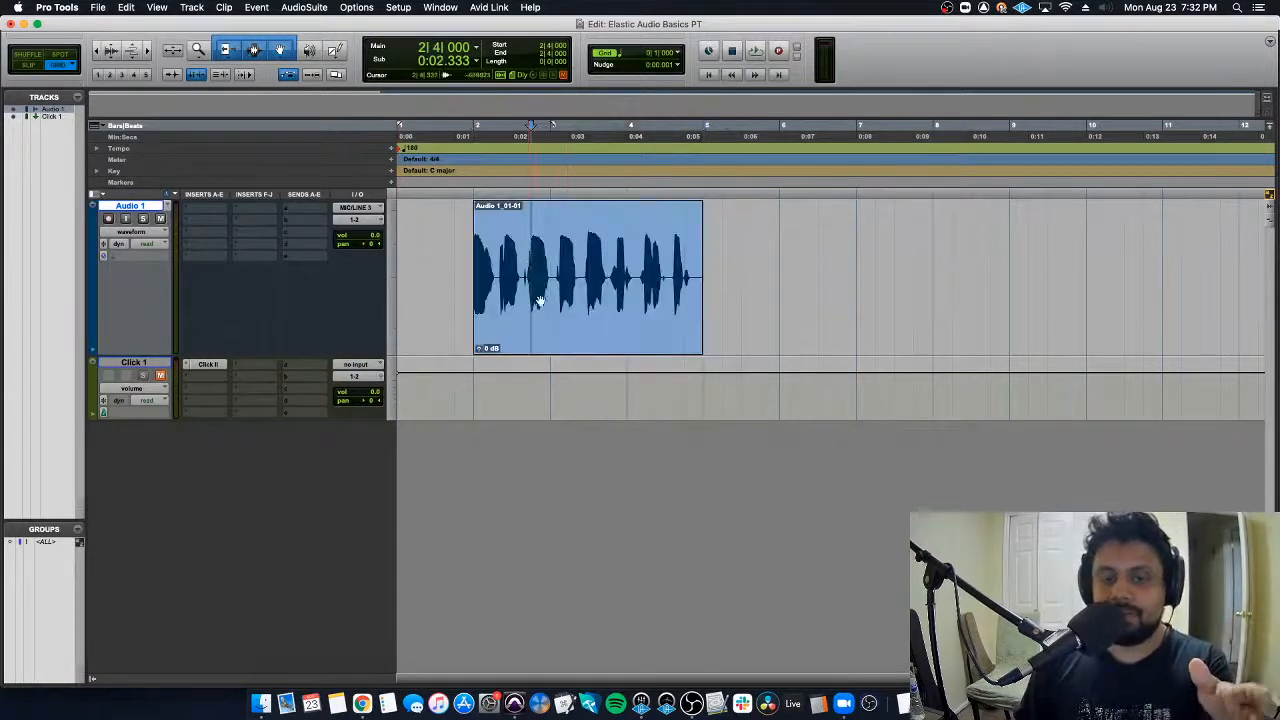
left_click(537, 300)
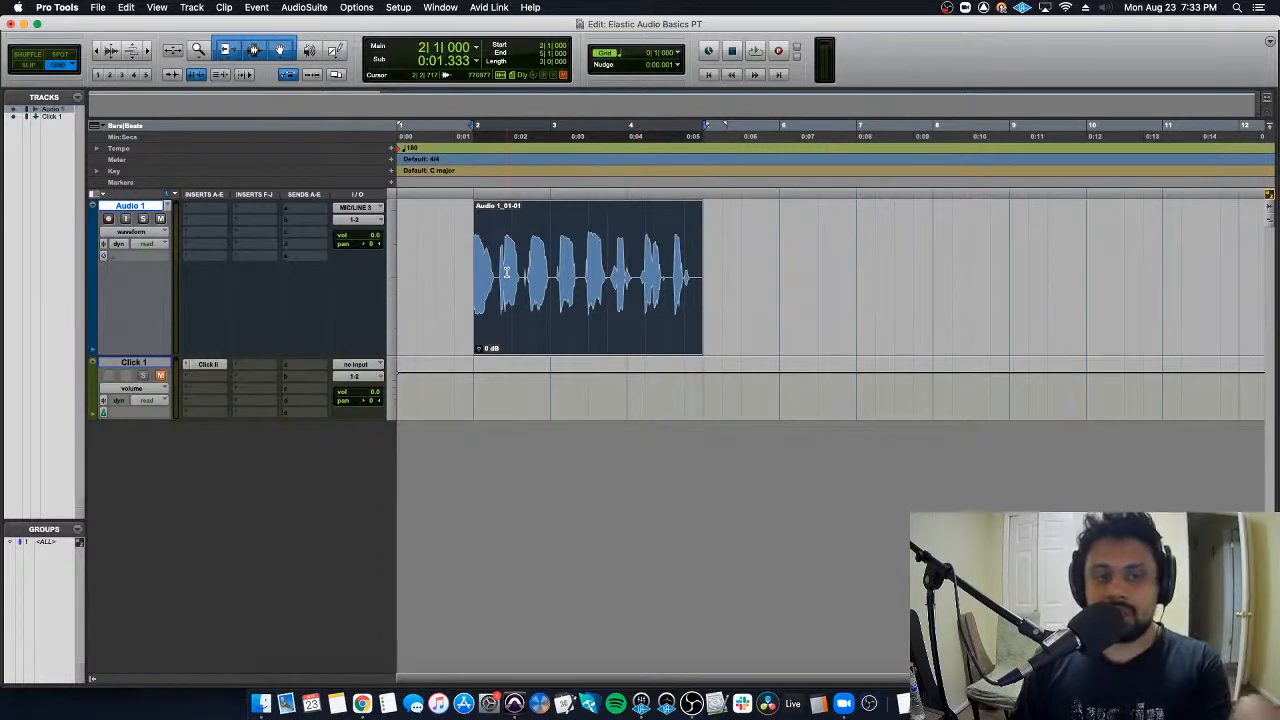
Step: Try a session tempo of 120 BPM with the Audio 1 clip in view, undo it, and reselect the clip
double_click(400, 150)
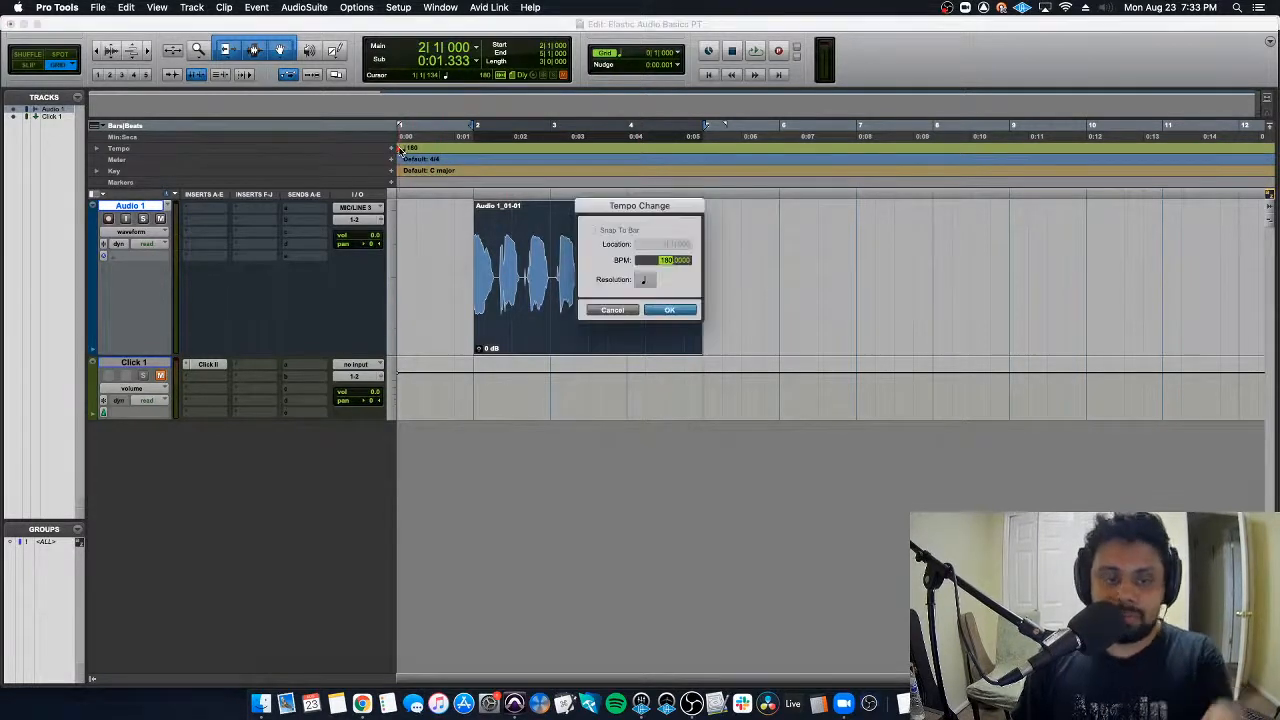
type("120")
key("Return")
key("Return")
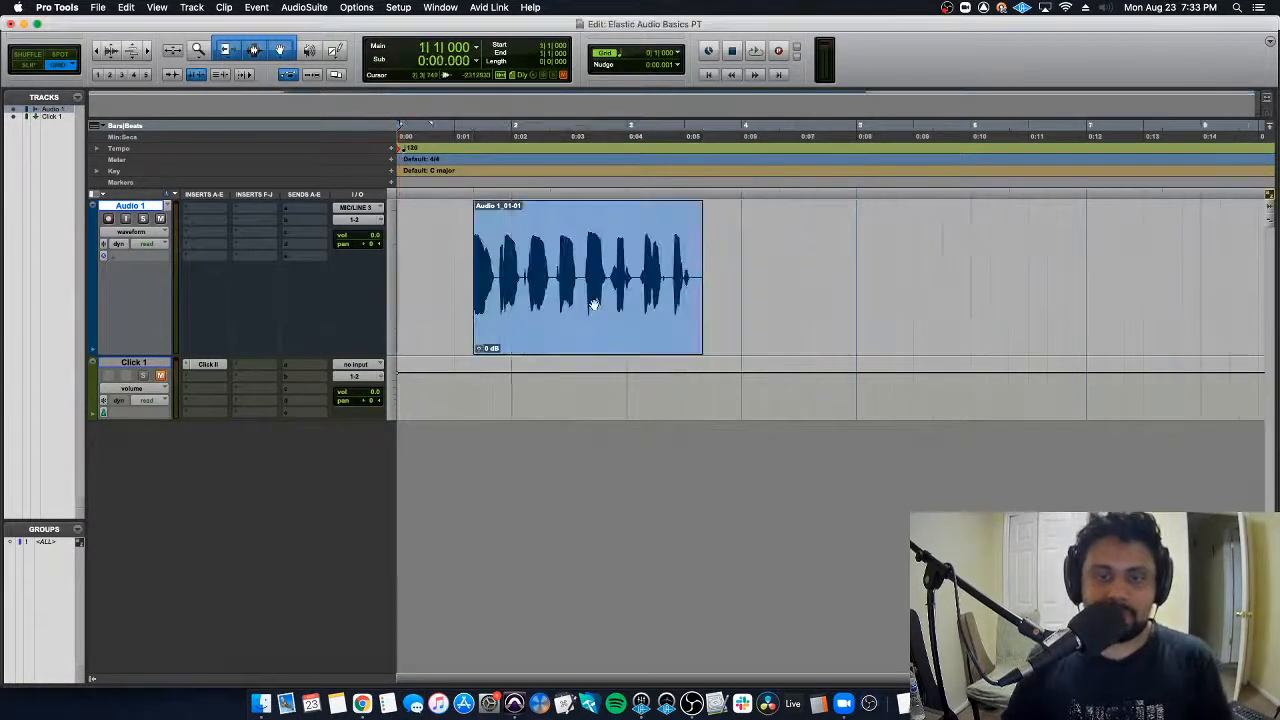
left_click(587, 332)
key("super+z")
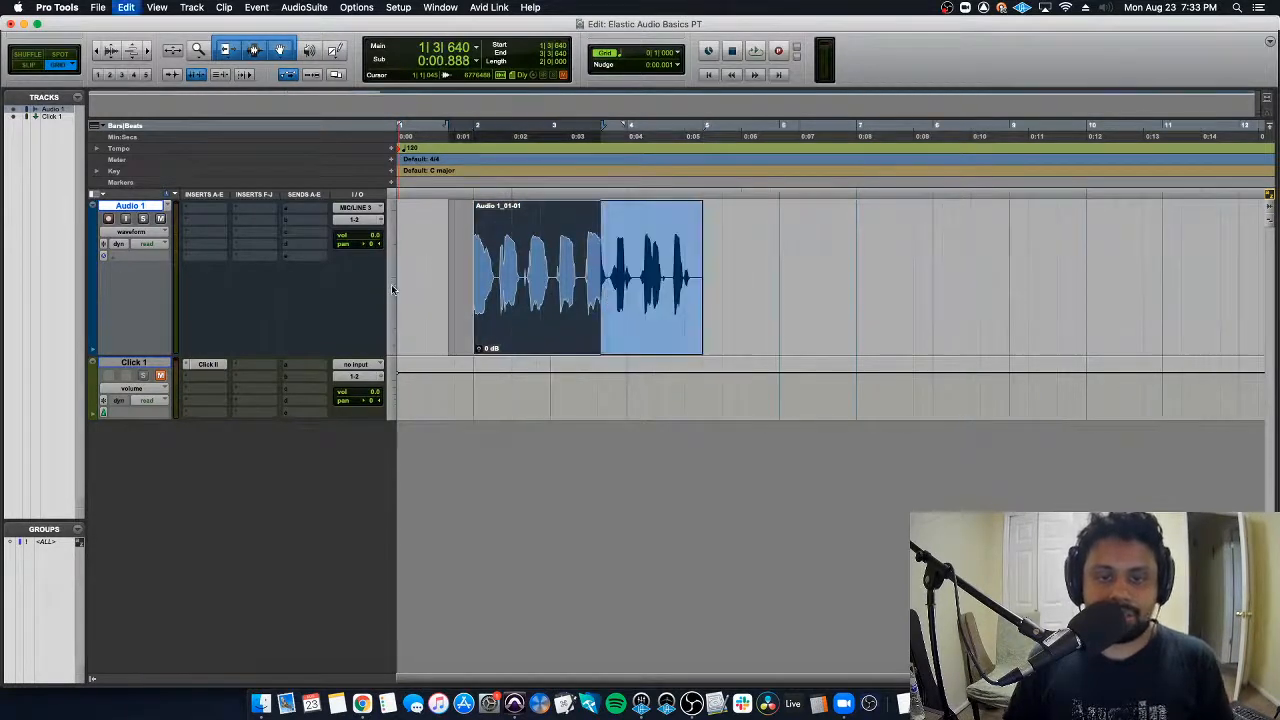
left_click(560, 332)
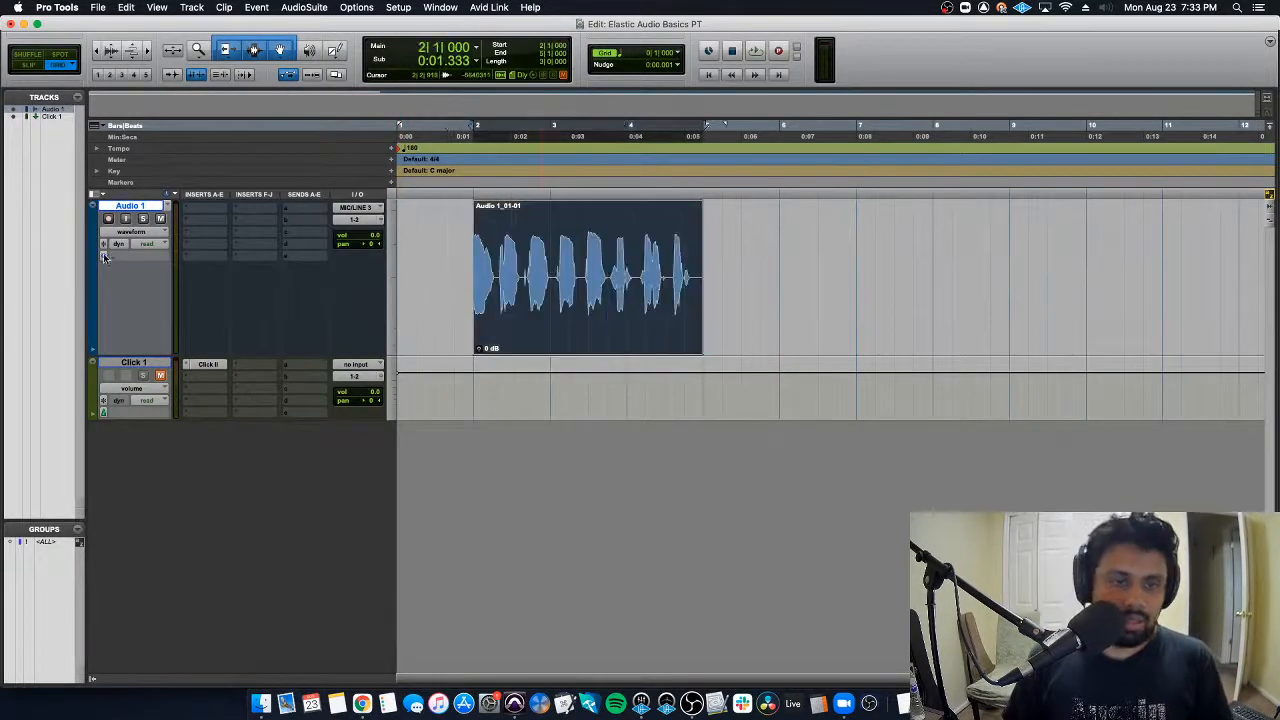
Step: Try inserting a 120 BPM tempo change at bar 2, and undo it
double_click(399, 149)
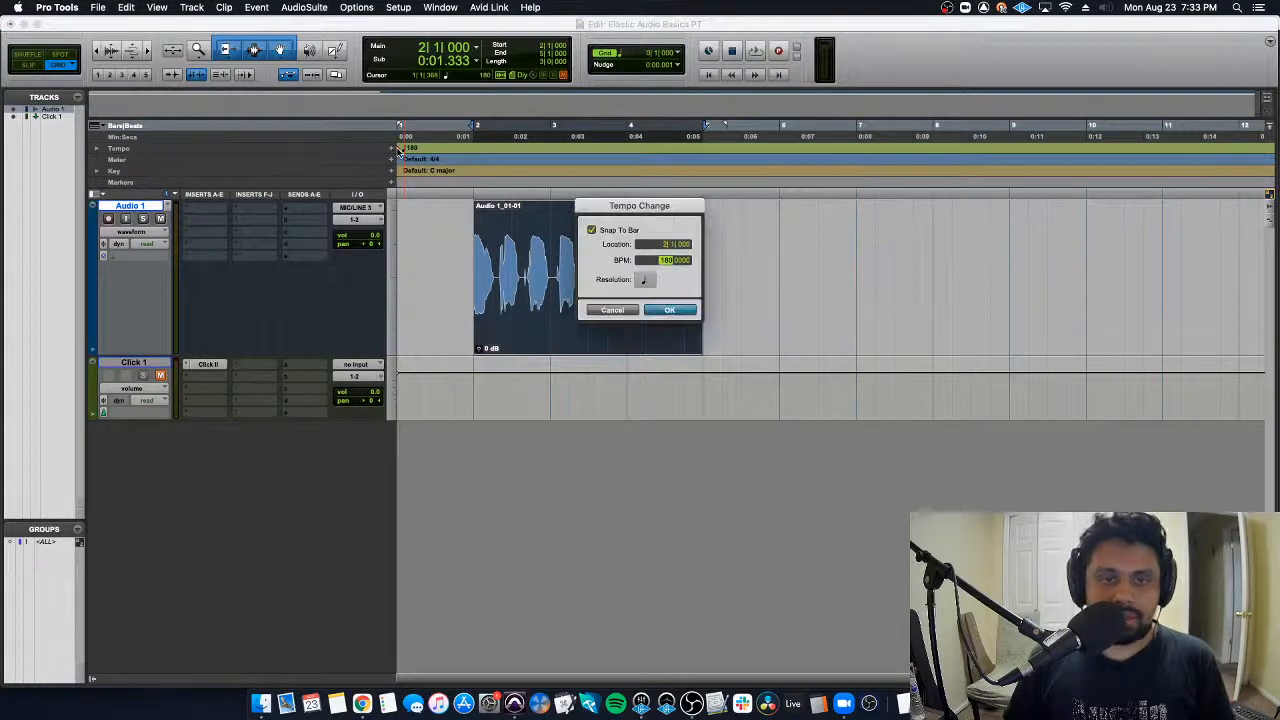
key("Return")
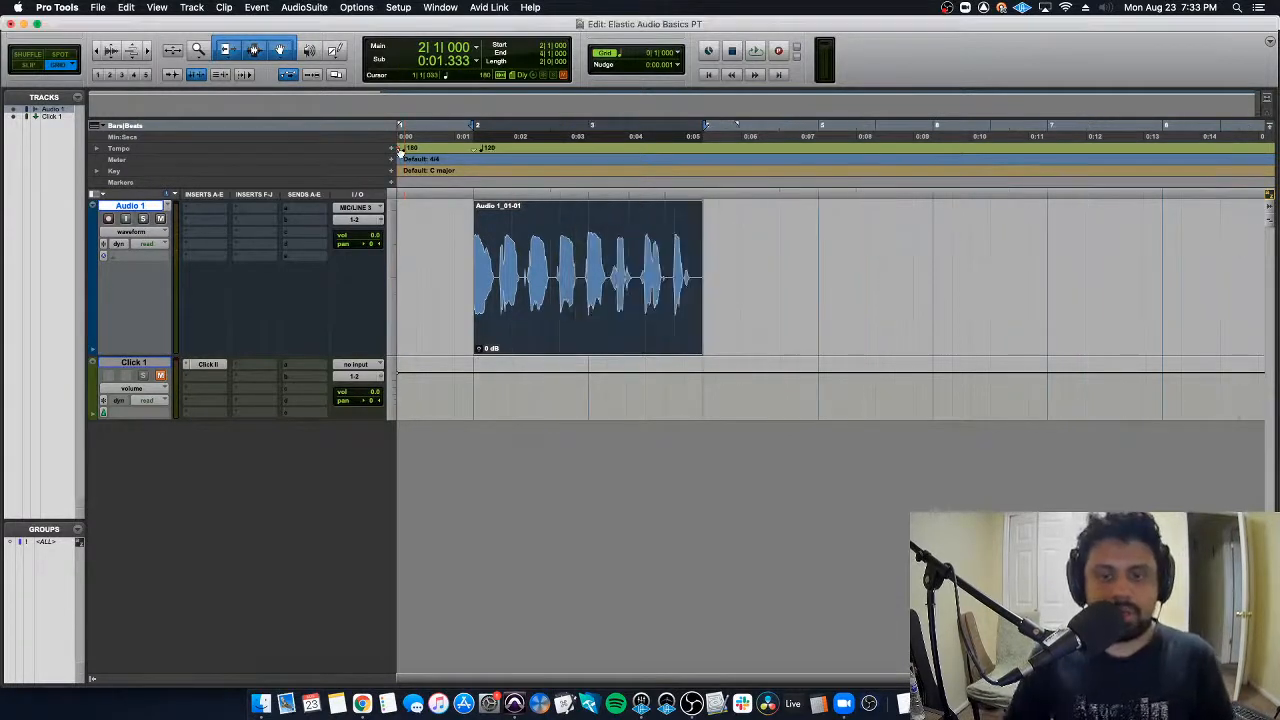
key("super+bracketleft")
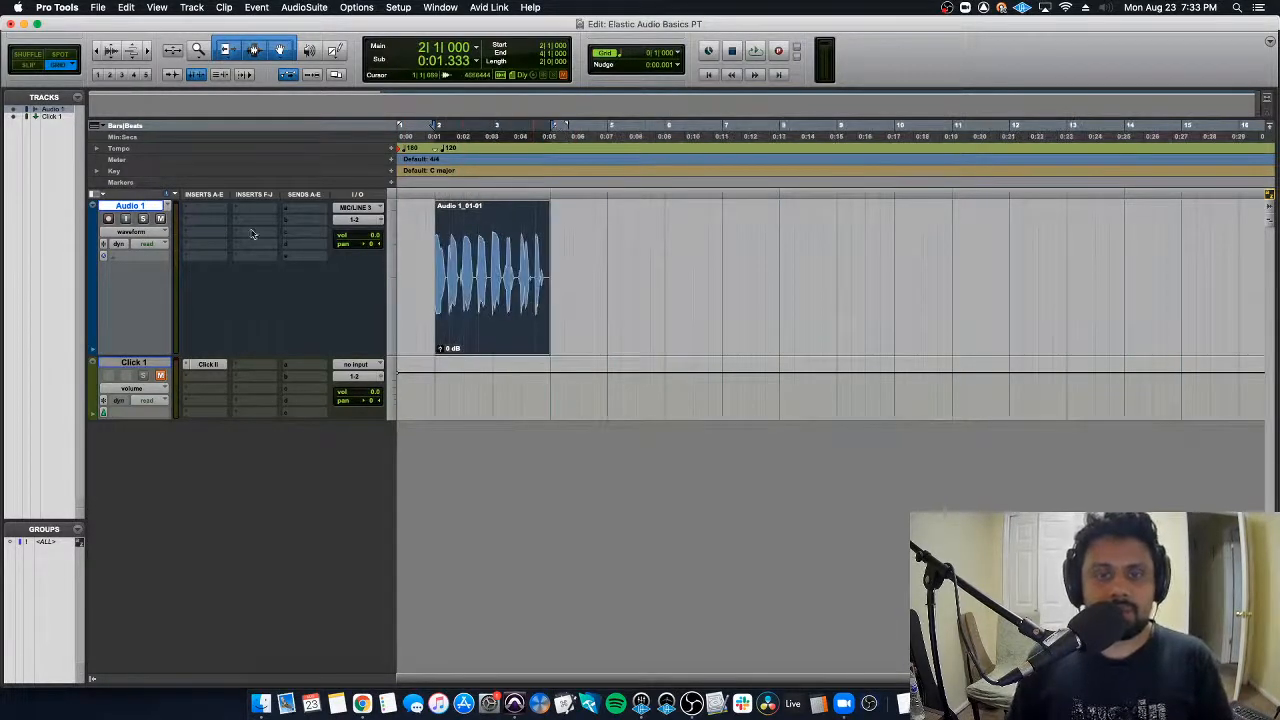
key("super+z")
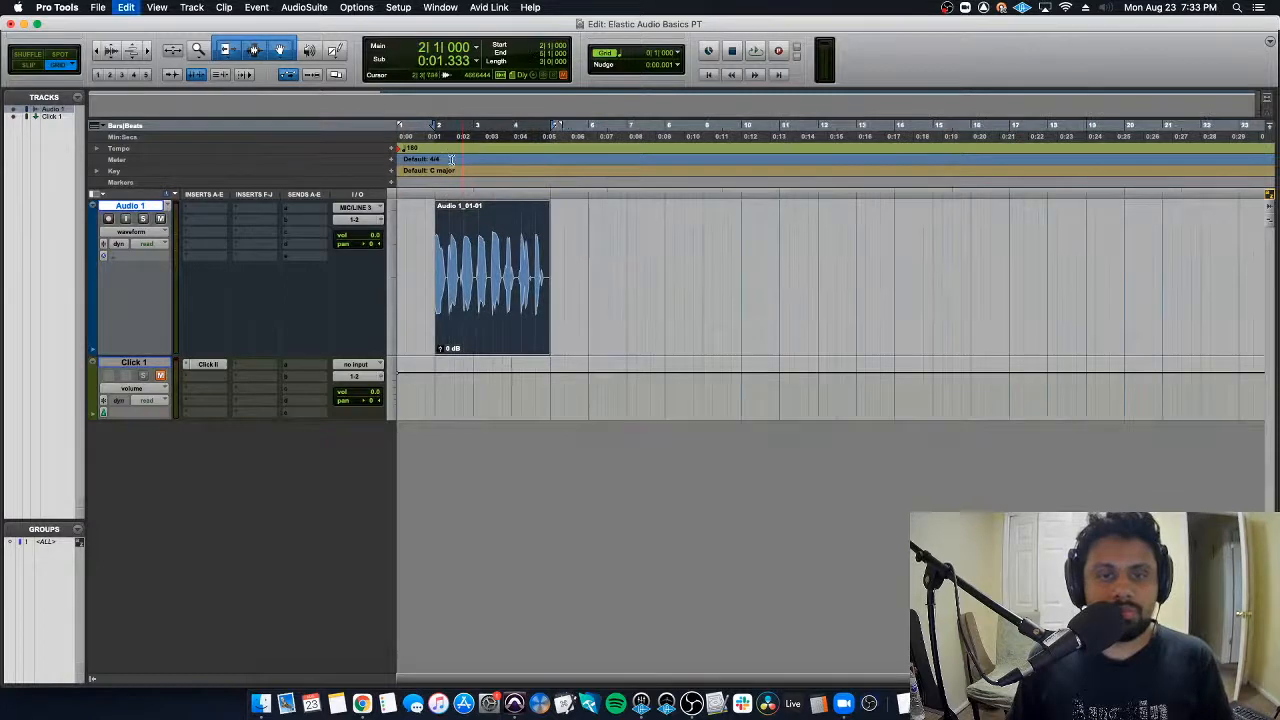
Step: Set the session's starting tempo to 120 BPM and select the Audio 1 clip
double_click(399, 148)
type("120")
key("Return")
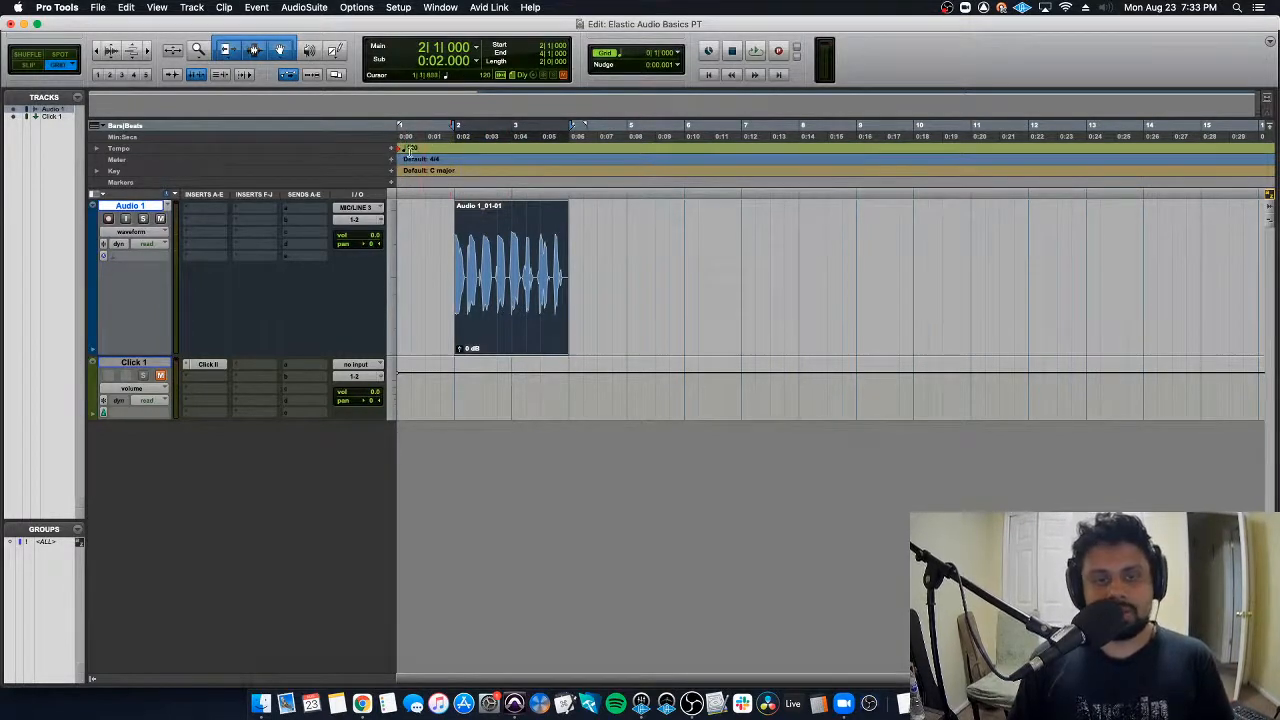
left_click(492, 318)
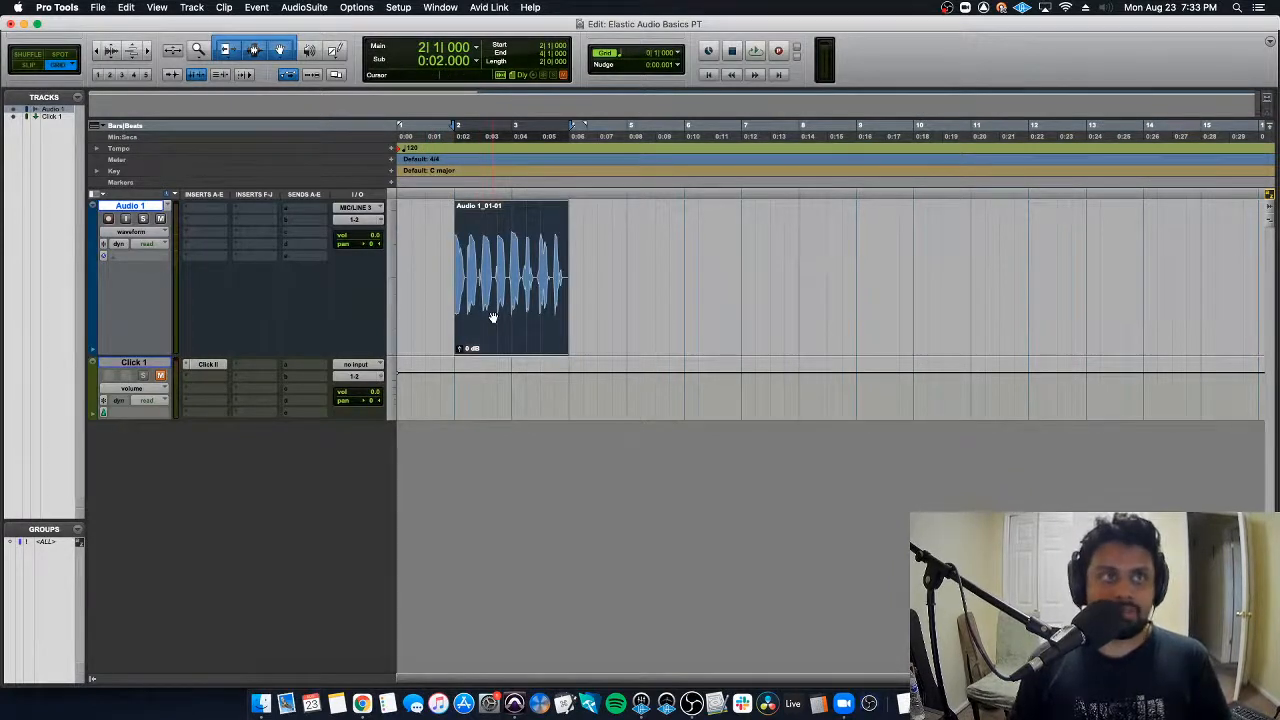
Step: Set the Audio 1 track's timebase to Ticks and enable Elastic Audio on it with the Varispeed algorithm
left_click(102, 256)
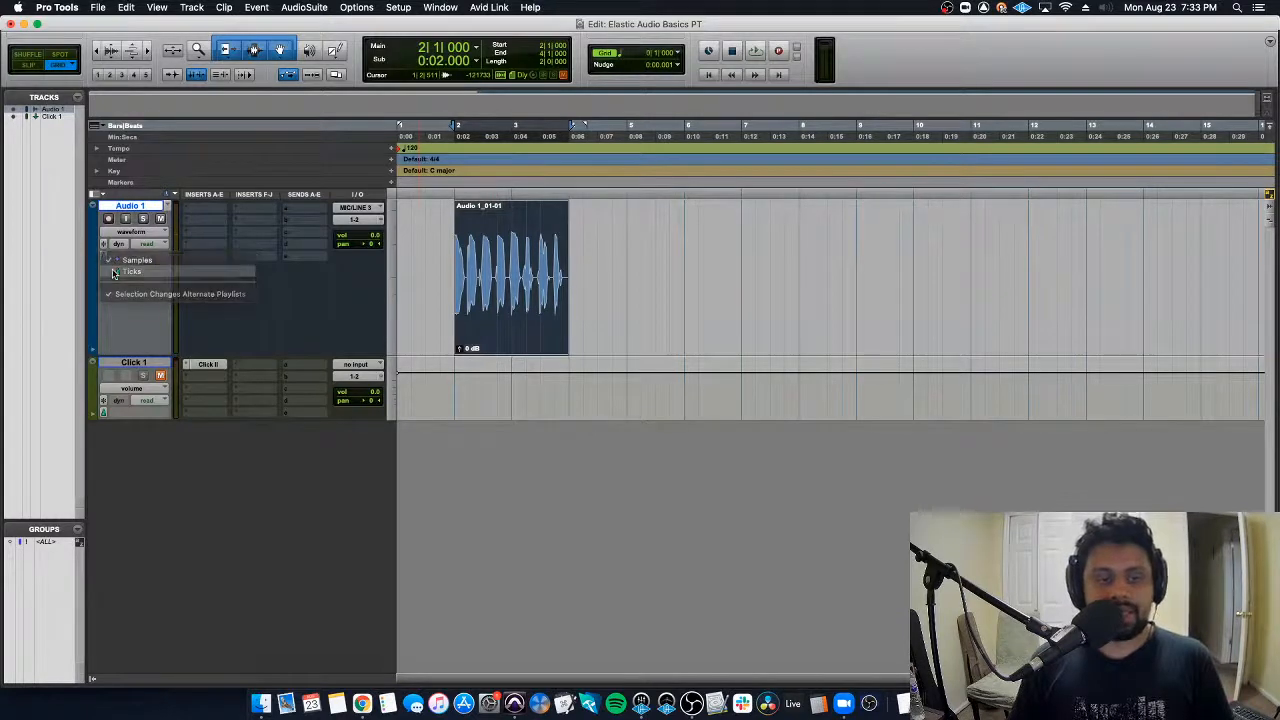
left_click(114, 273)
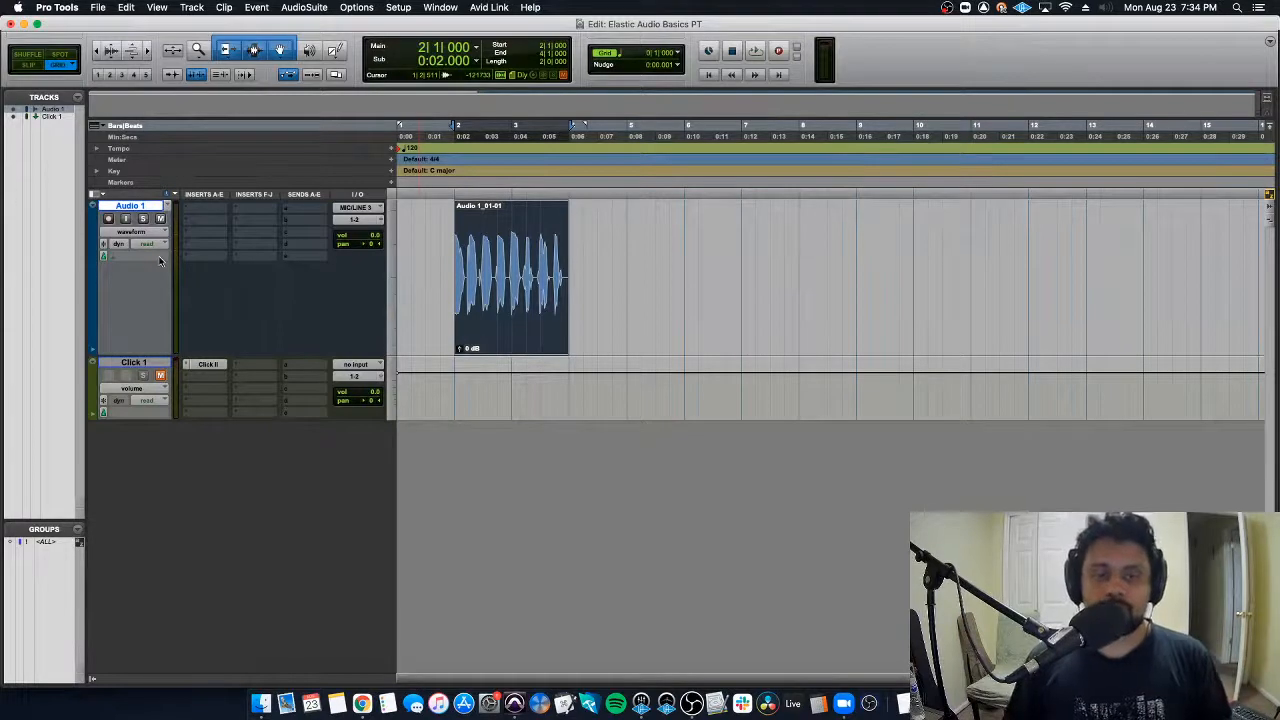
left_click(435, 224)
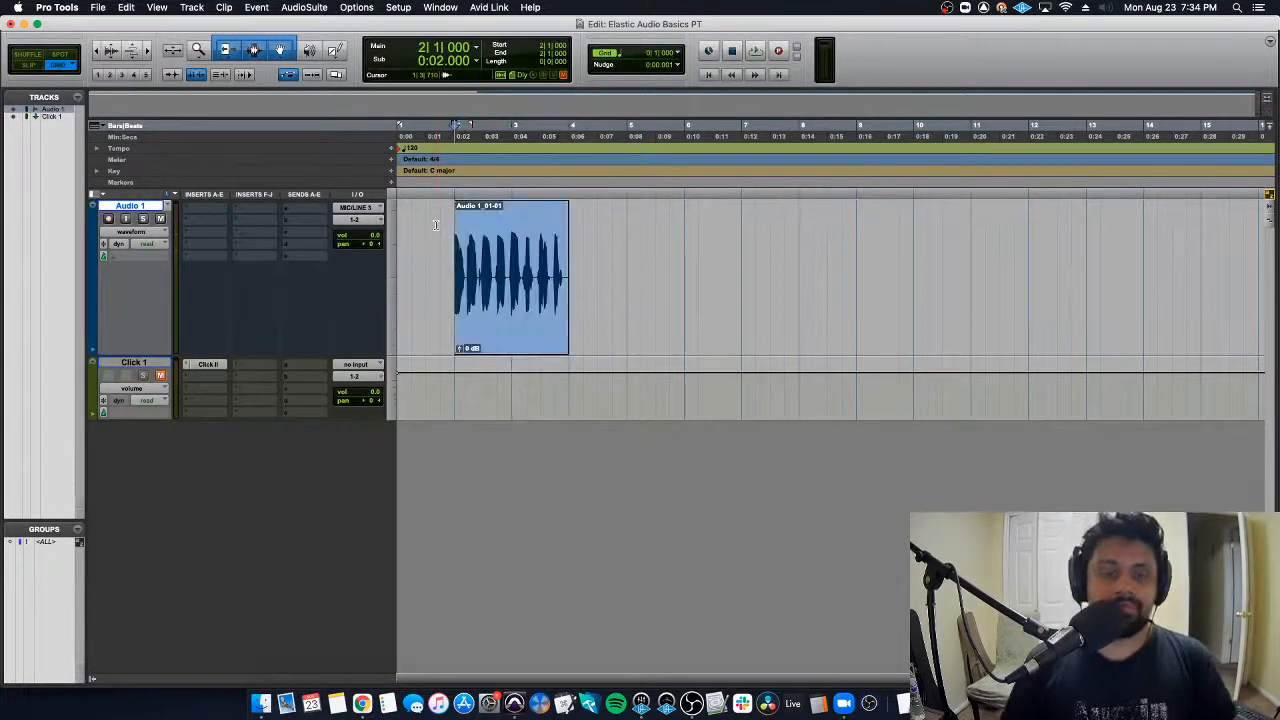
left_click(514, 341)
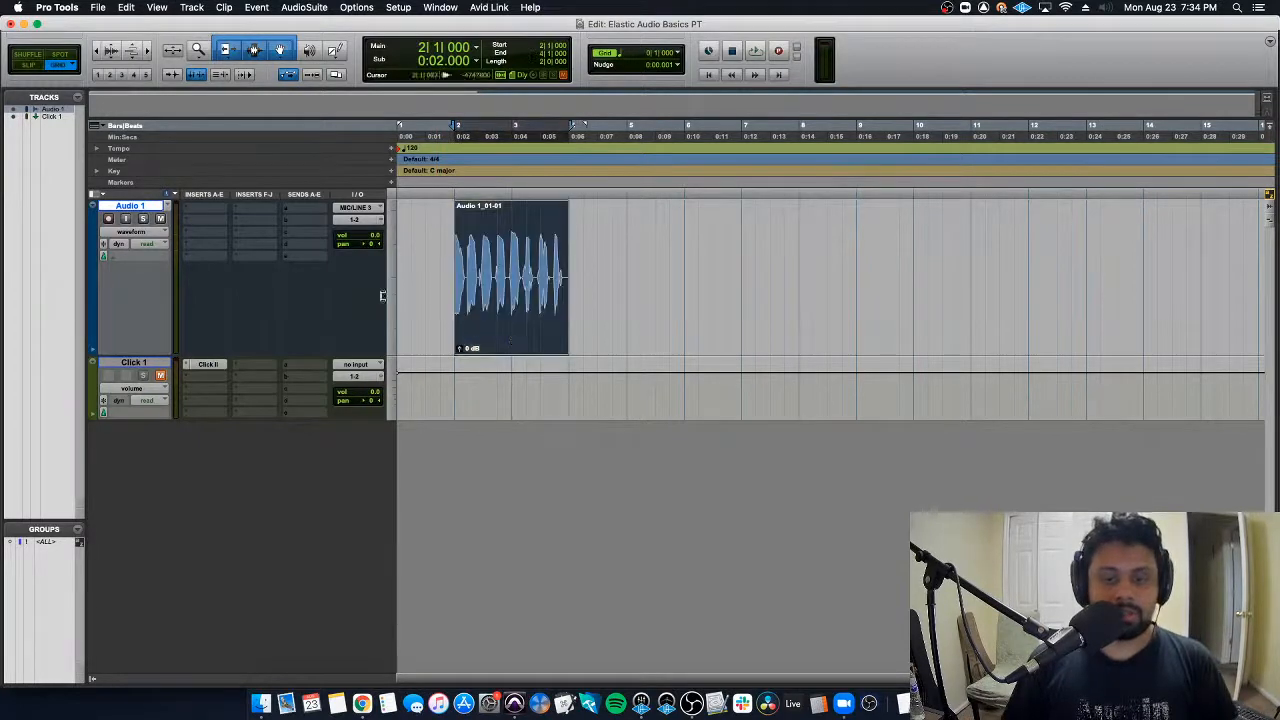
left_click(135, 259)
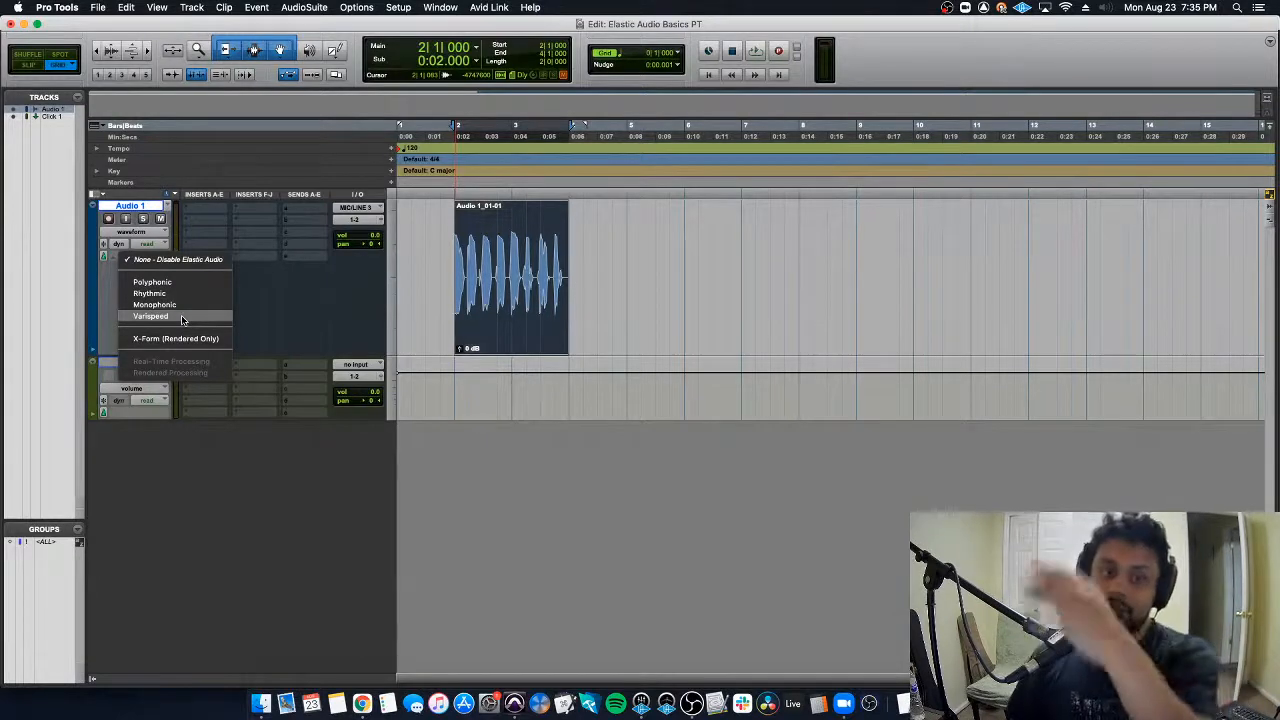
left_click(182, 318)
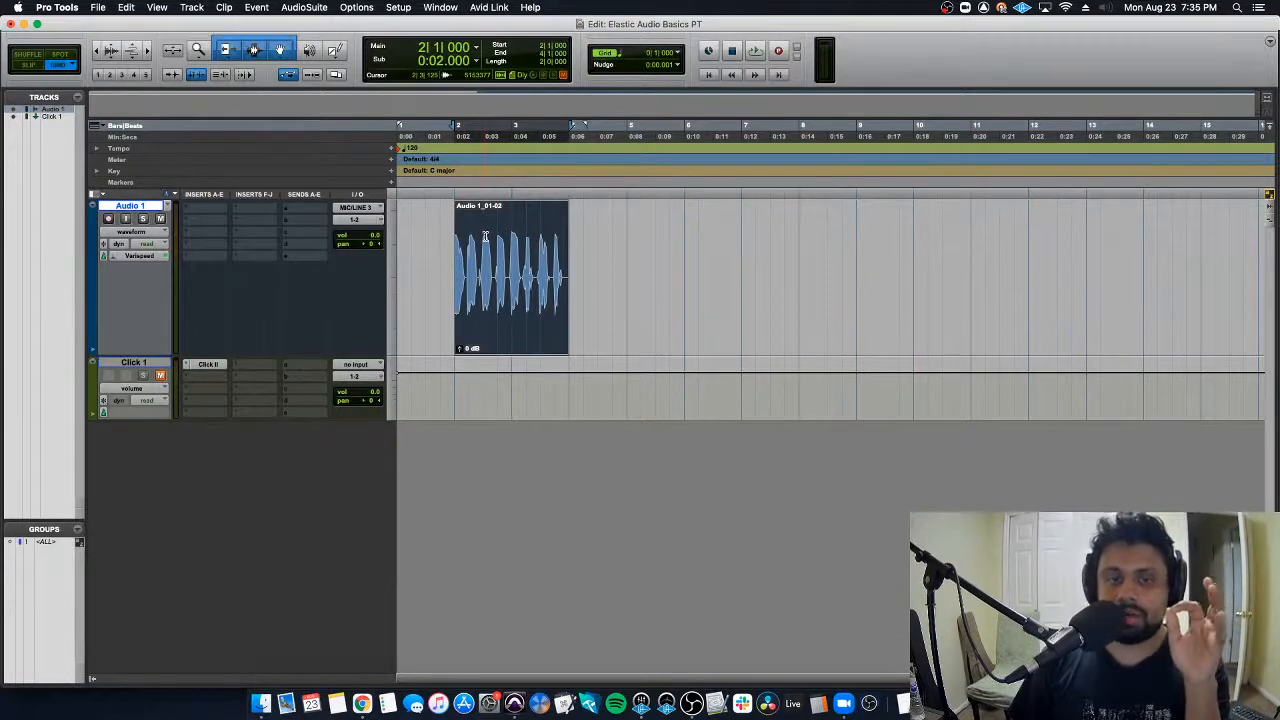
Step: Set the session tempo to 180 BPM and play back the Varispeed clip on Audio 1 from bar 2
double_click(399, 148)
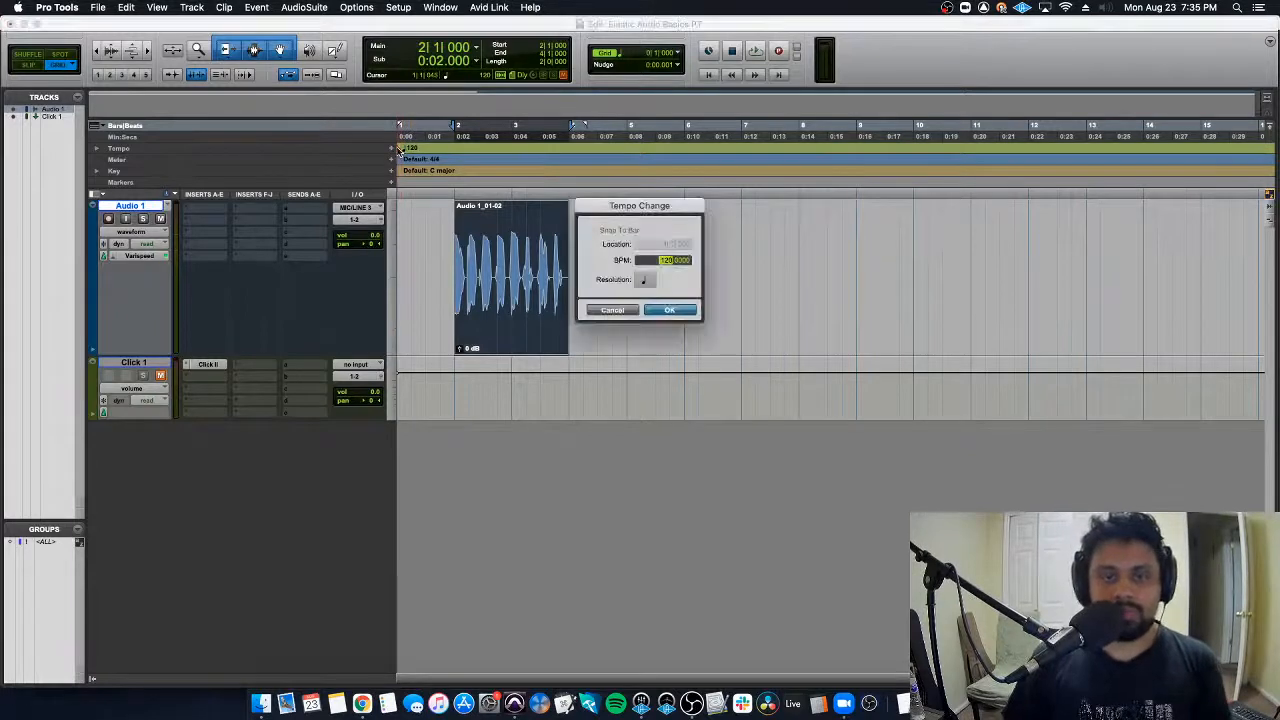
key("Return")
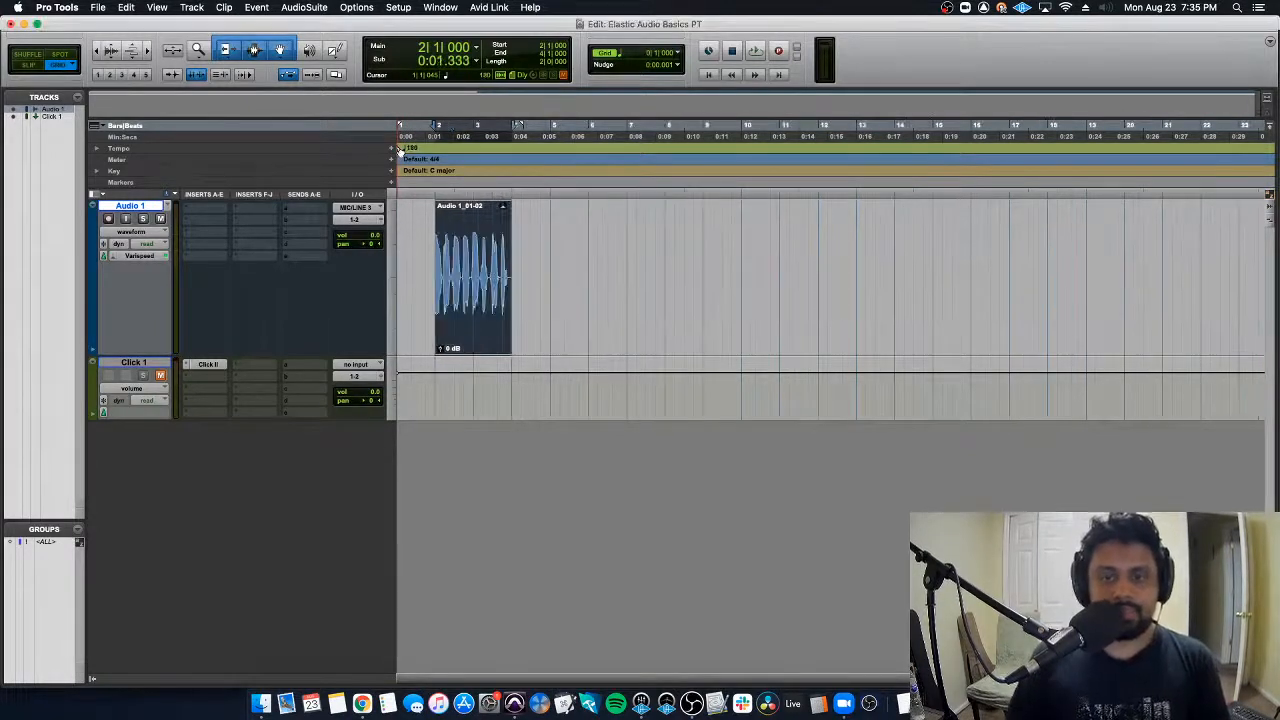
key("space")
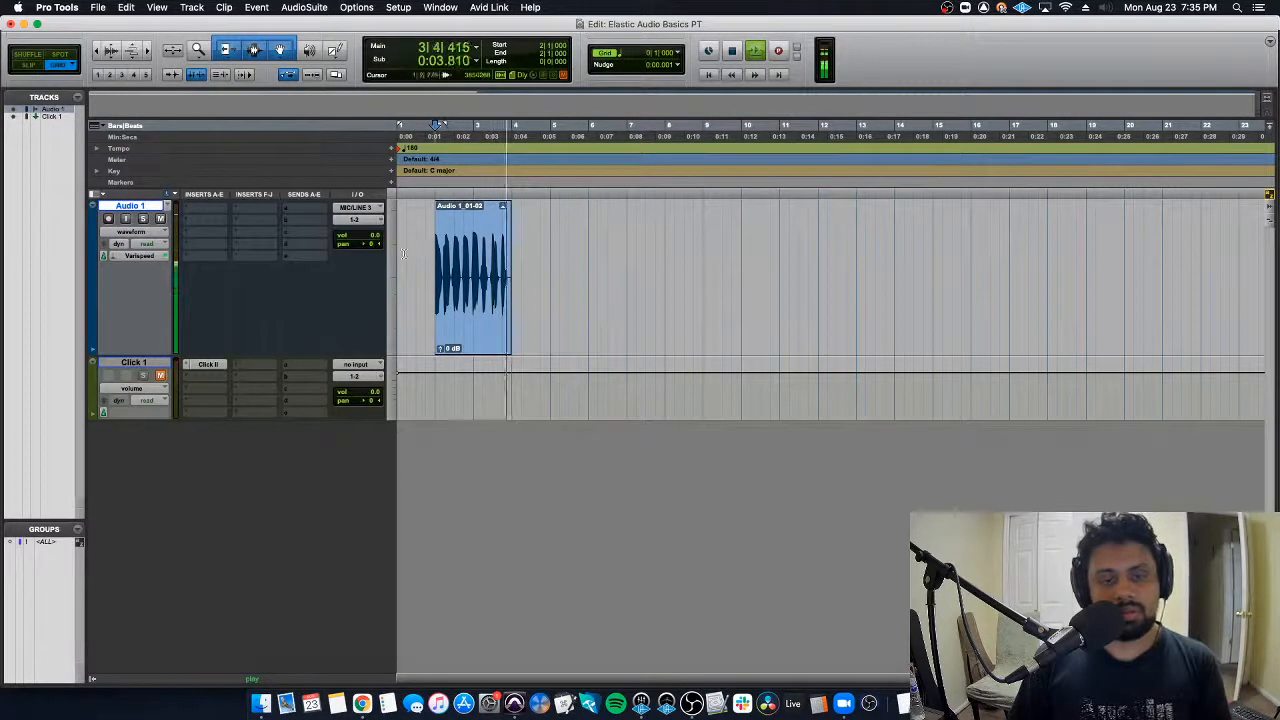
key("space")
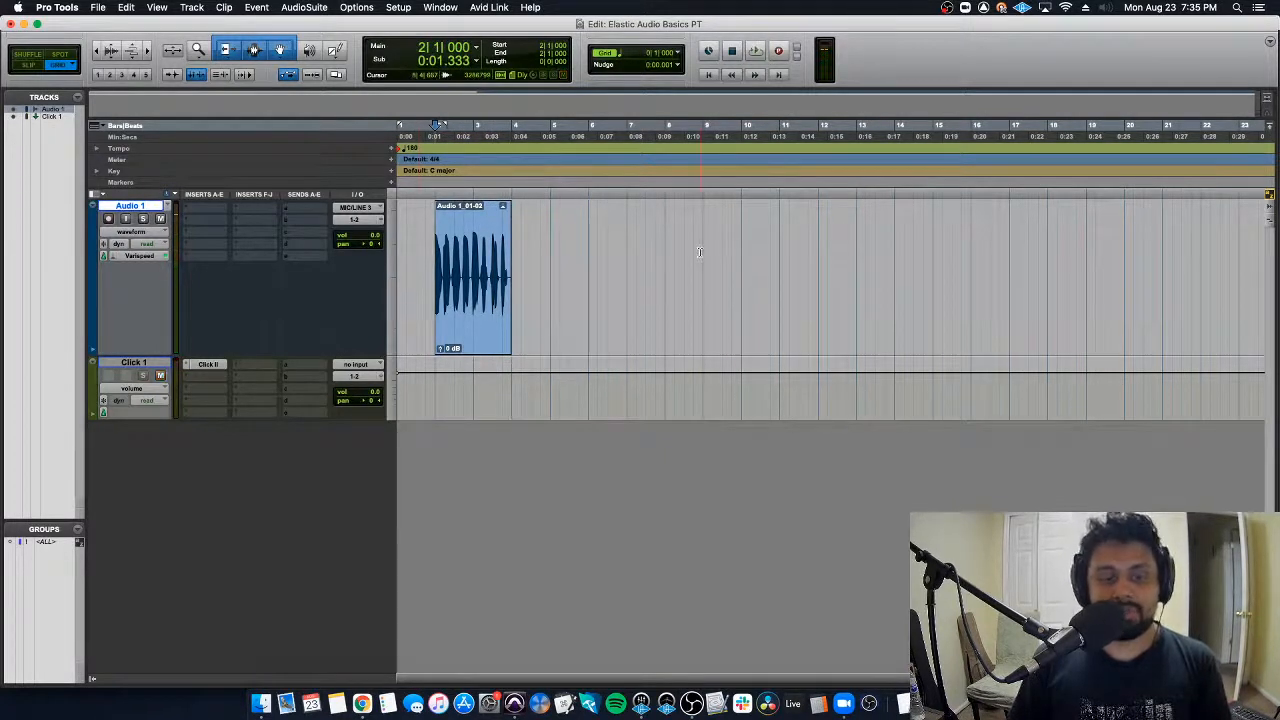
Step: Return to the session start and play back the Varispeed clip with the click
key("Return")
key("space")
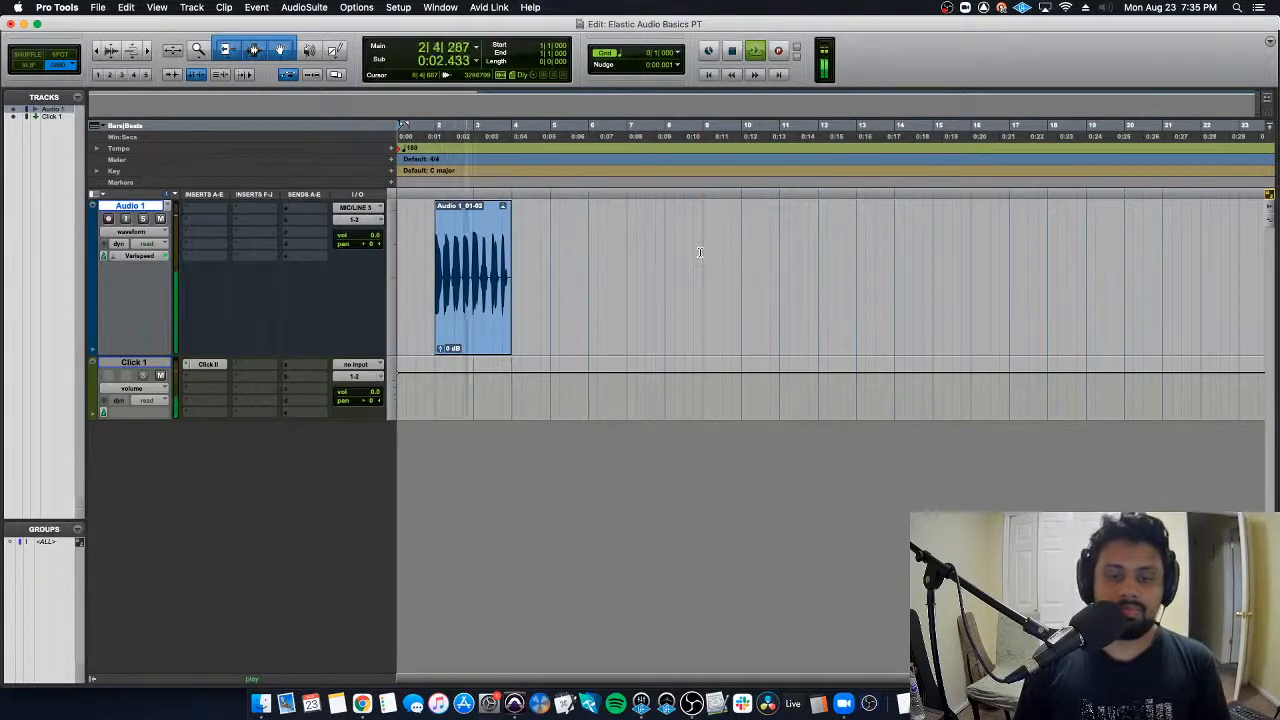
key("space")
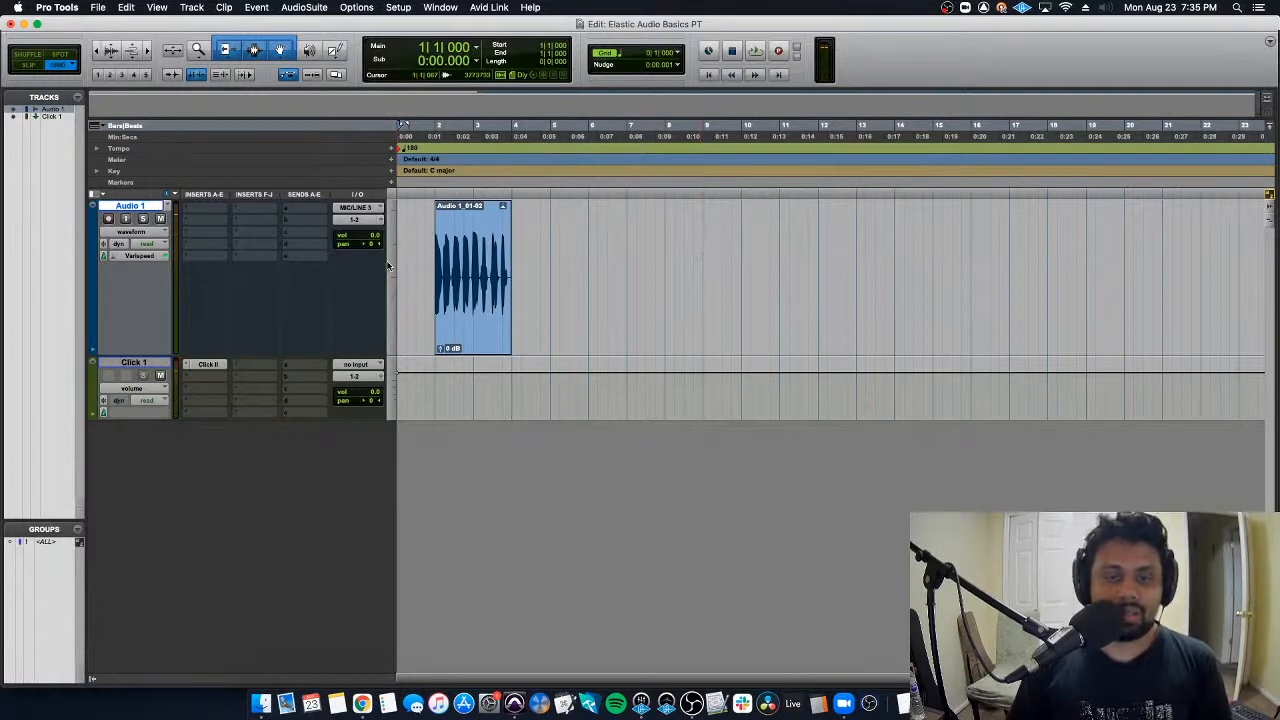
Step: Set the session tempo to 100 BPM and play back the Varispeed clip on Audio 1
double_click(399, 148)
type("100")
key("Return")
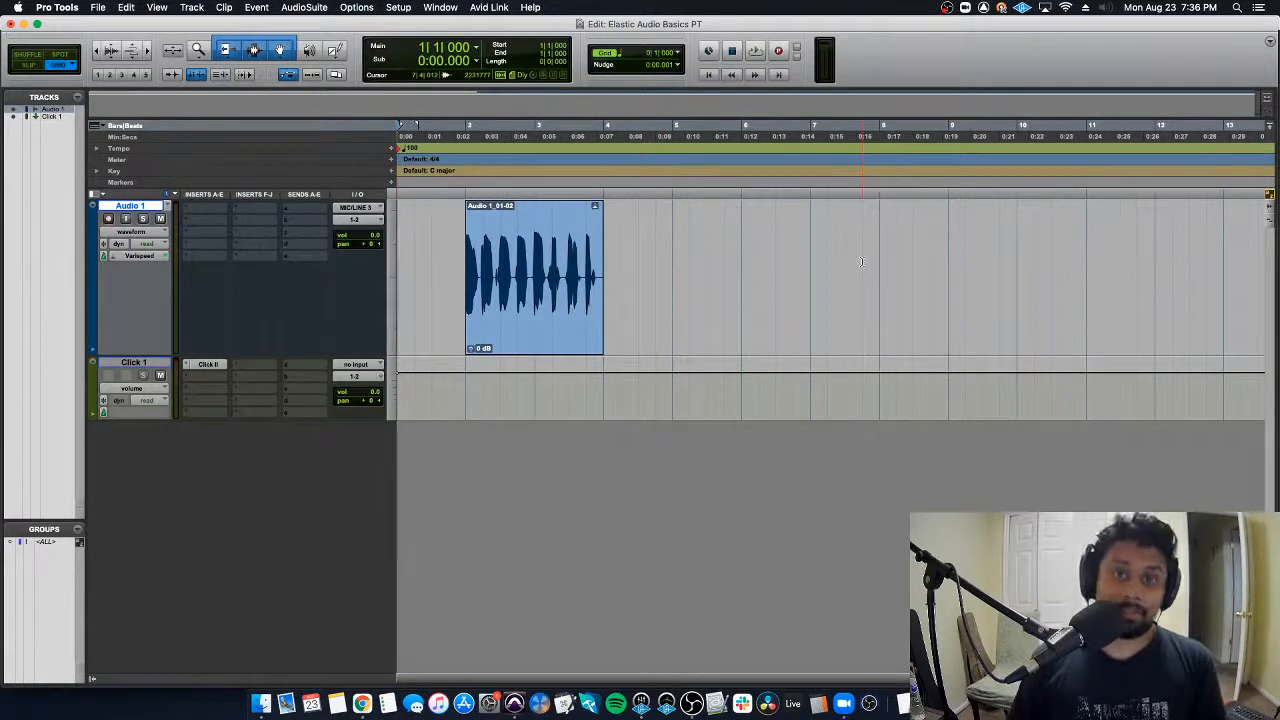
key("space")
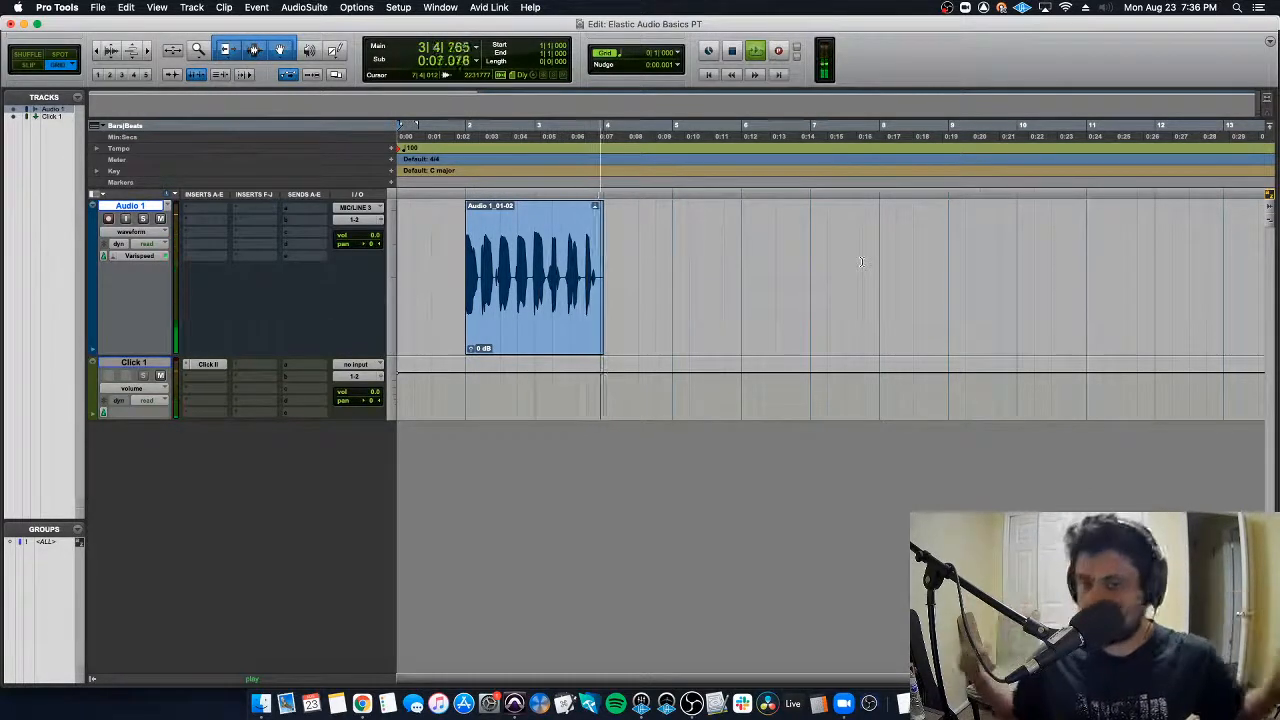
key("space")
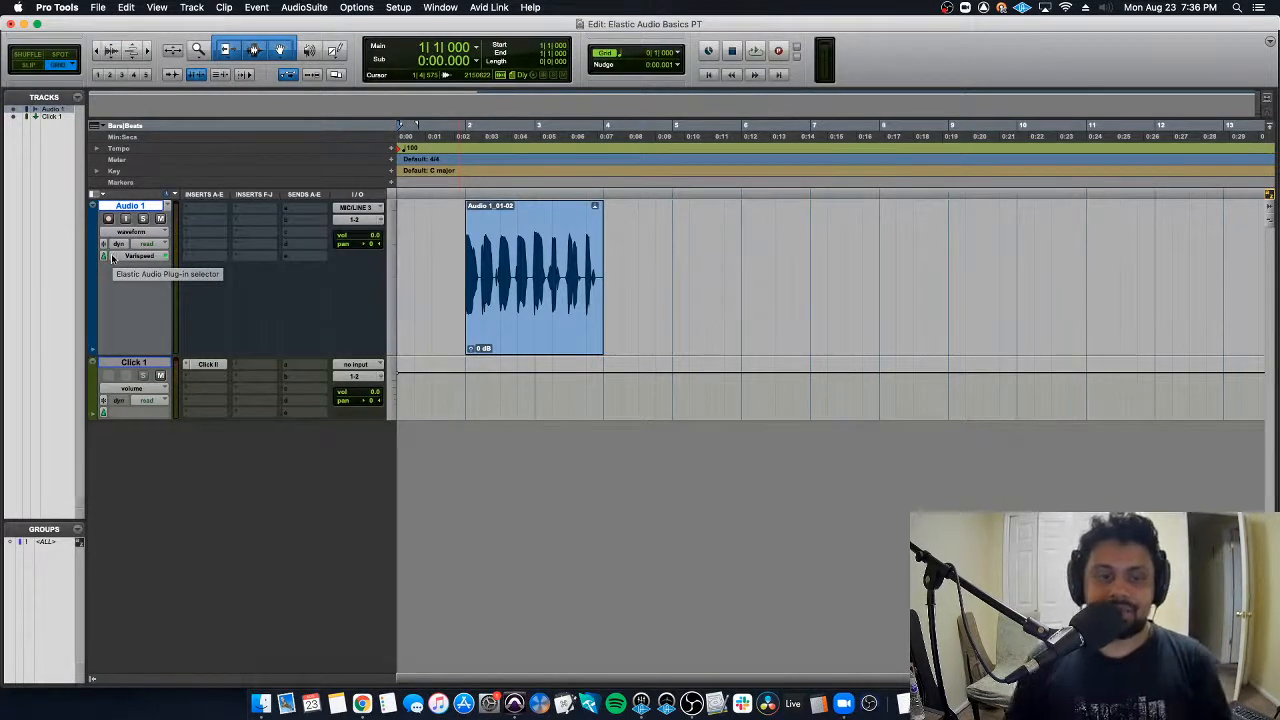
Step: Undo the tempo changes and the Varispeed setting, and enable Elastic Audio on Audio 1 with the Monophonic algorithm
key("super+z")
key("super+z")
key("super+z")
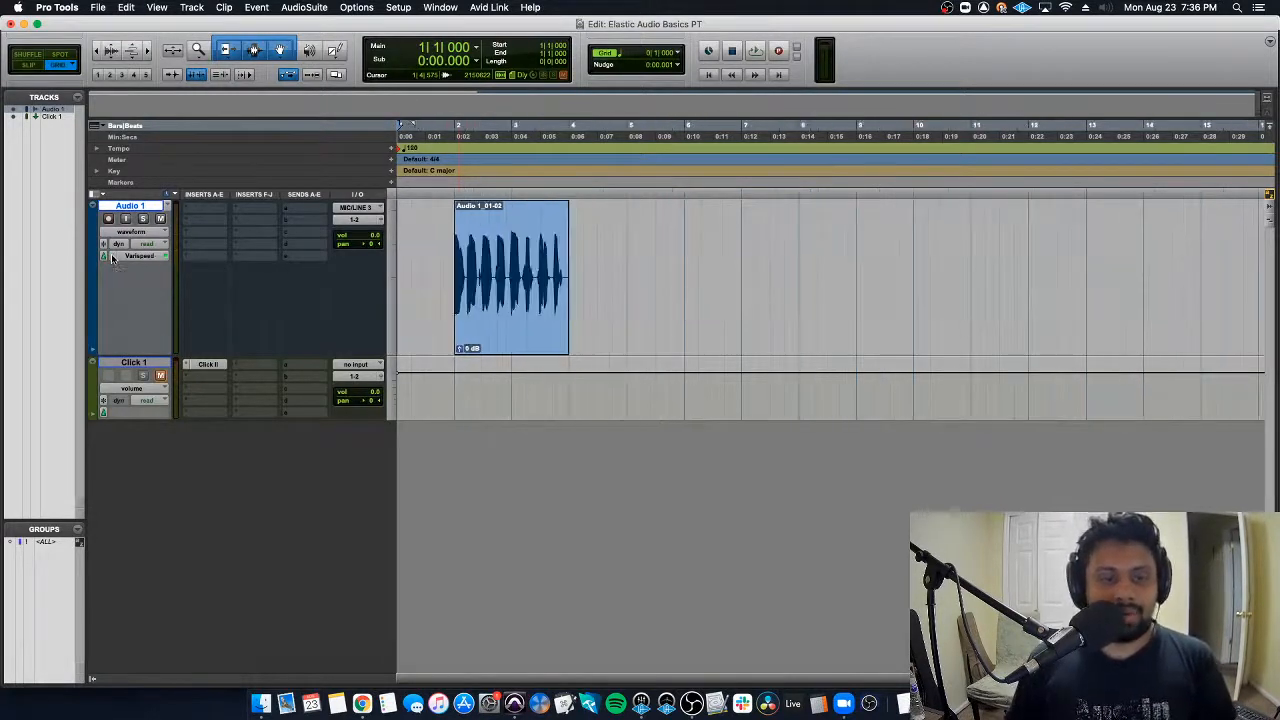
left_click(113, 255)
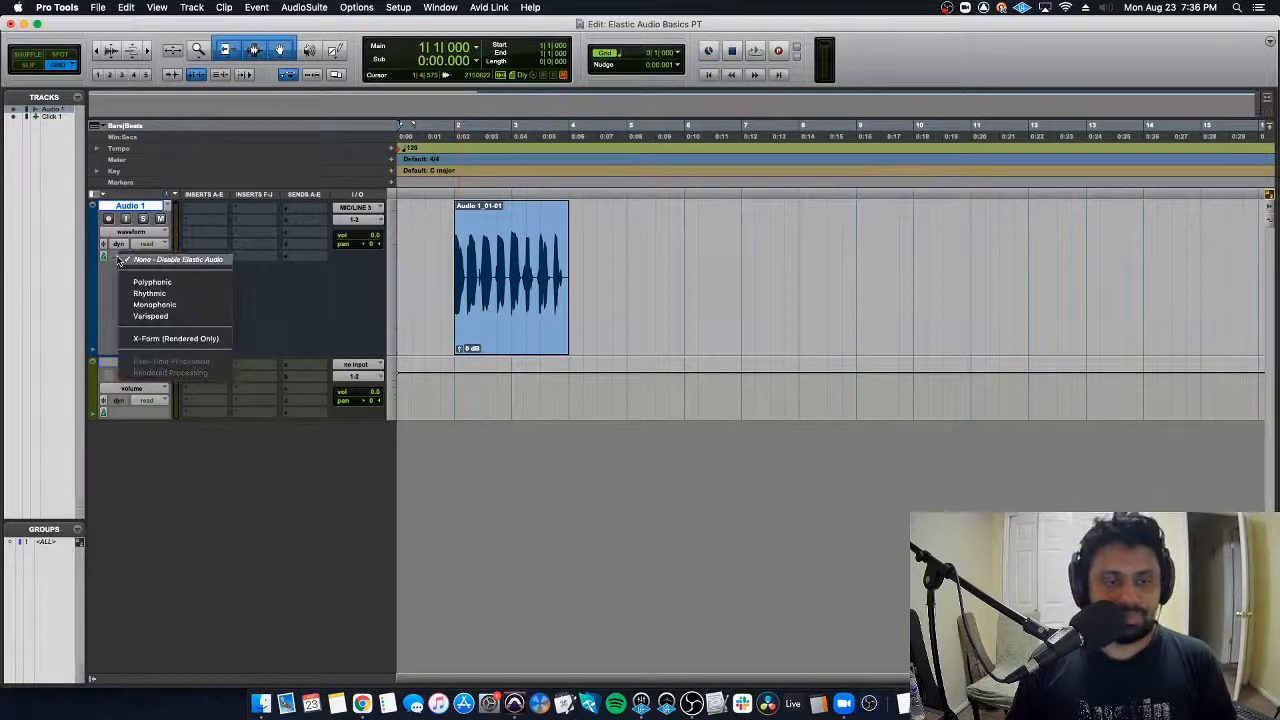
left_click(185, 309)
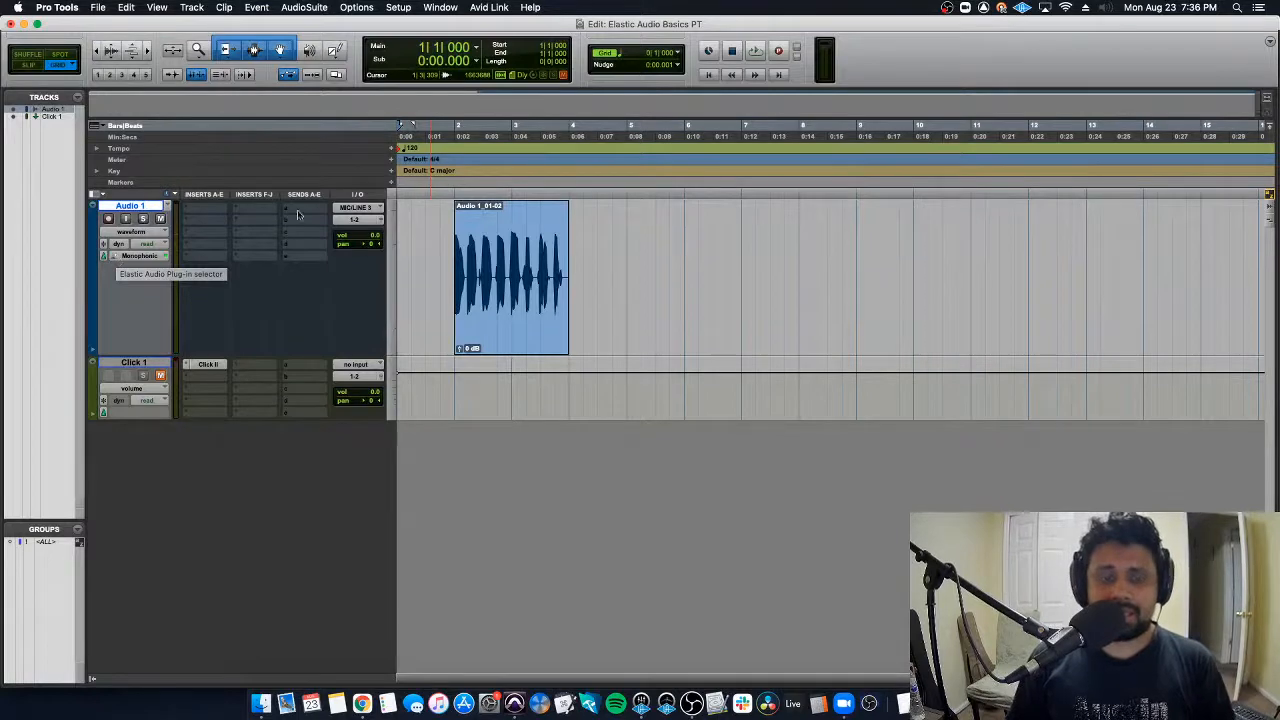
Step: Set the session tempo to 150 BPM, zoom in on the timeline and play back the Monophonic clip
double_click(401, 149)
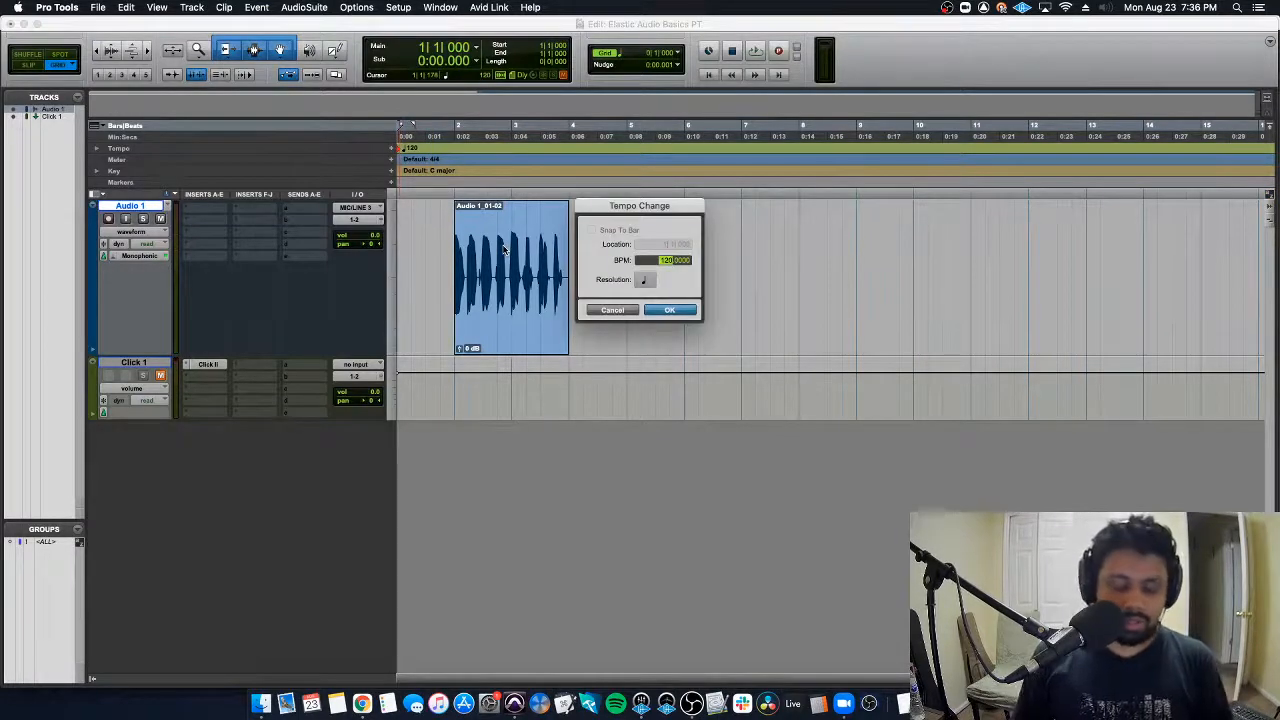
type("120")
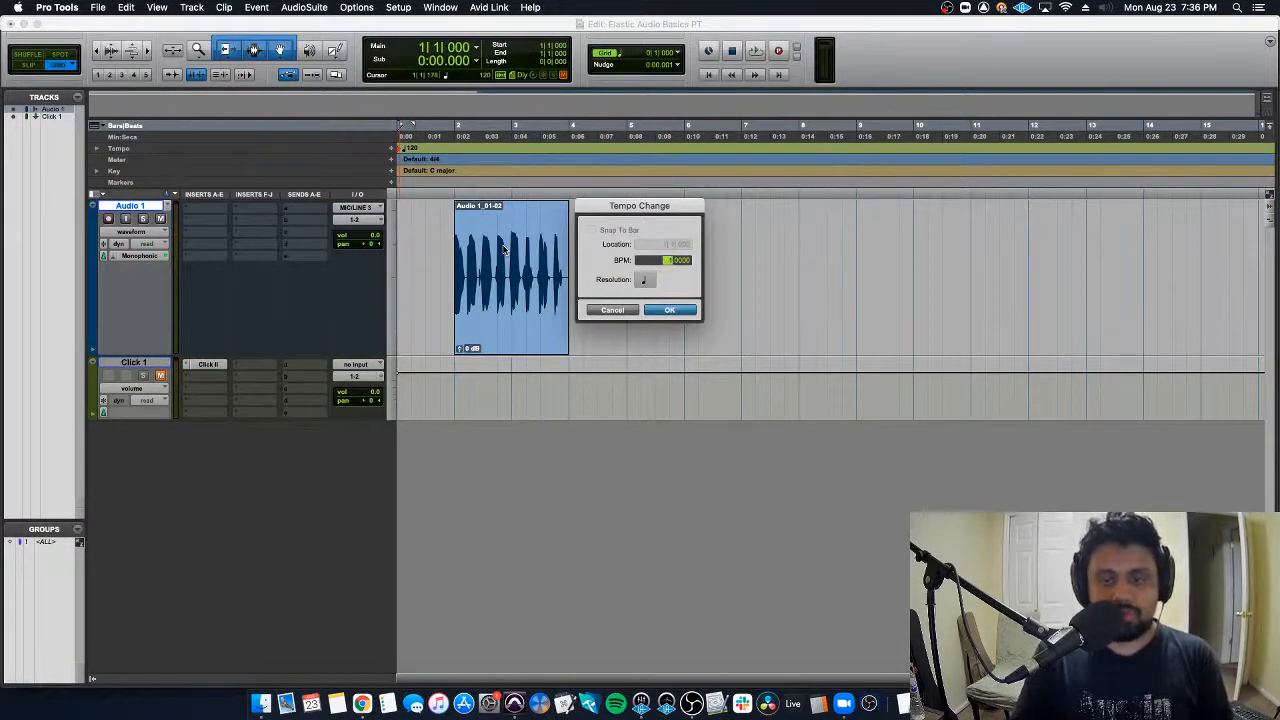
type("150")
key("Return")
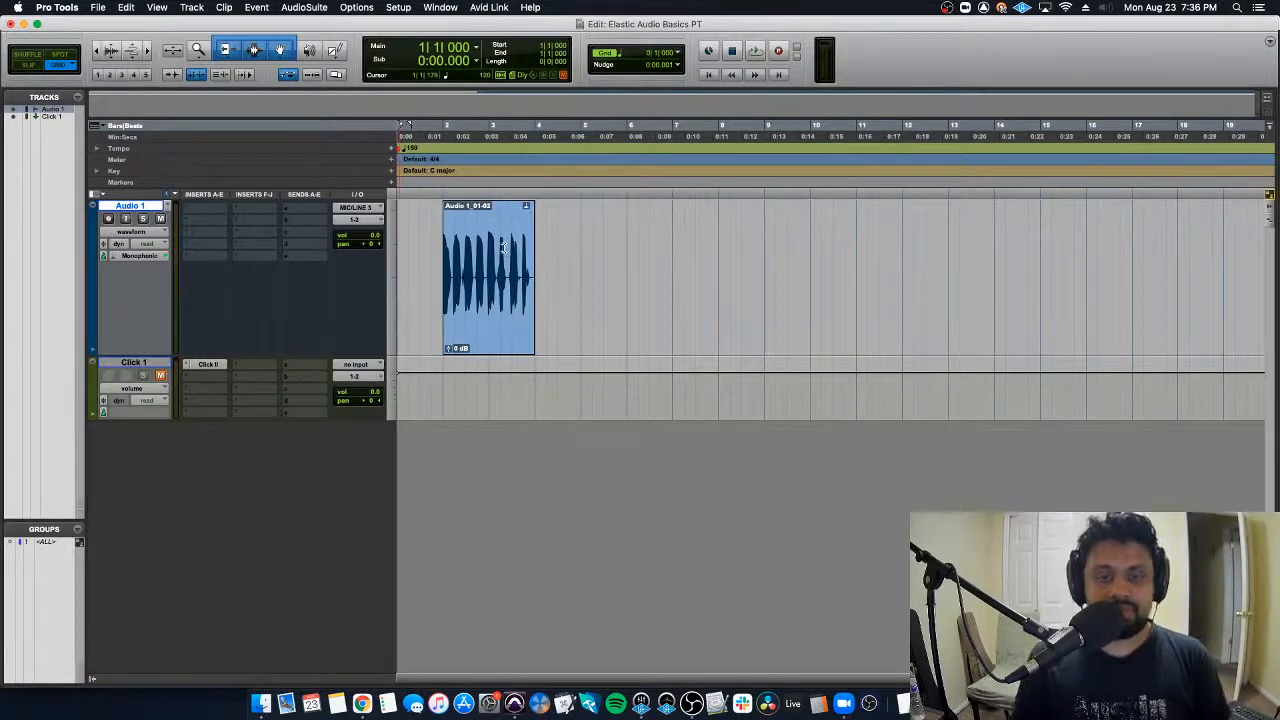
key("super+bracketright")
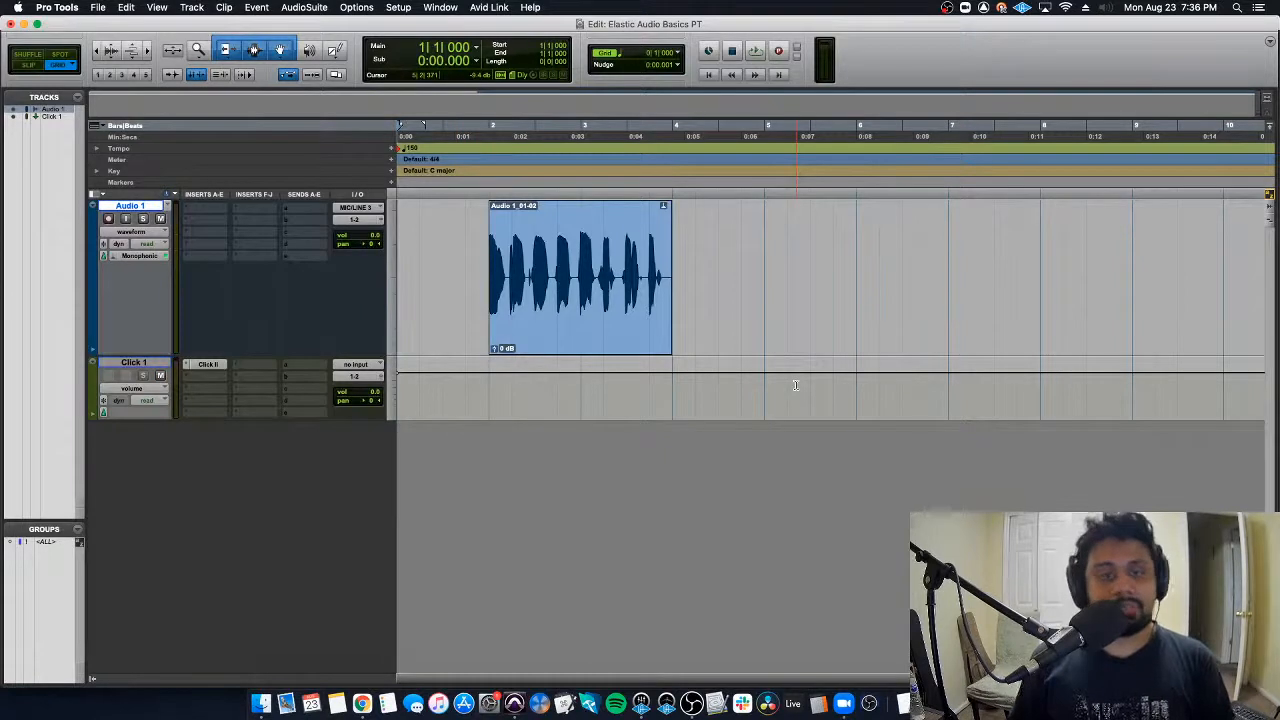
key("space")
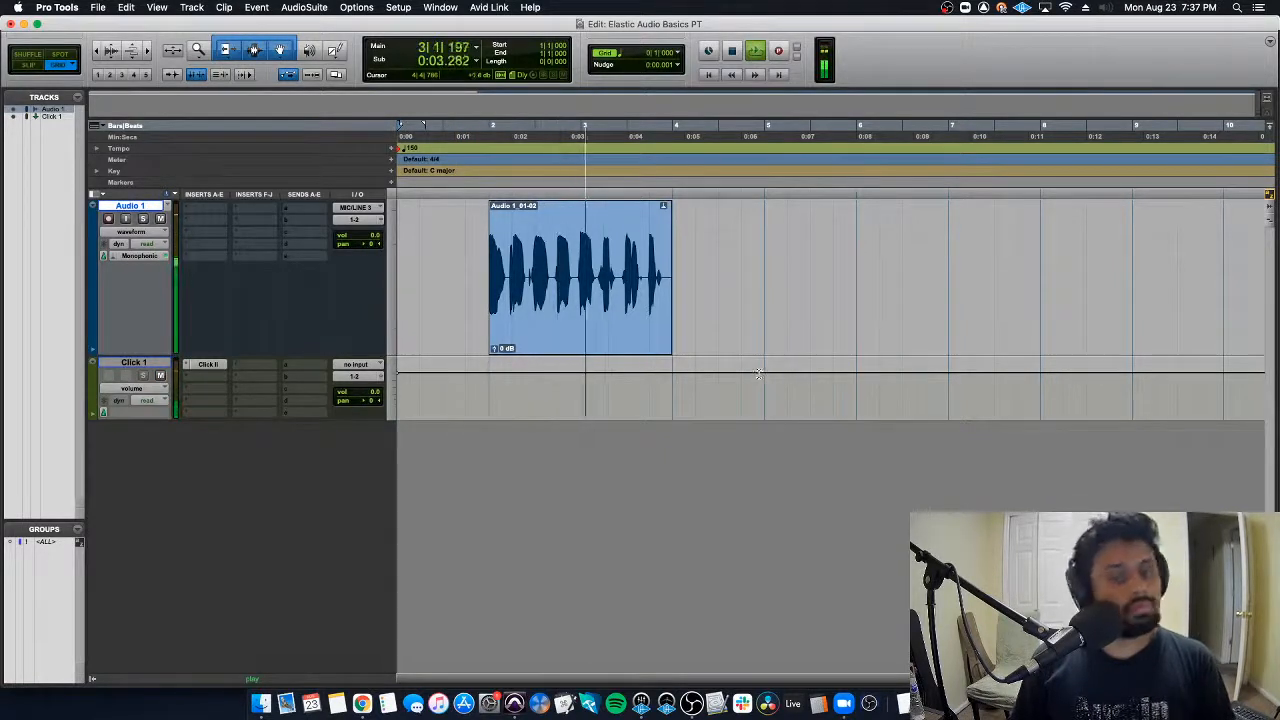
key("space")
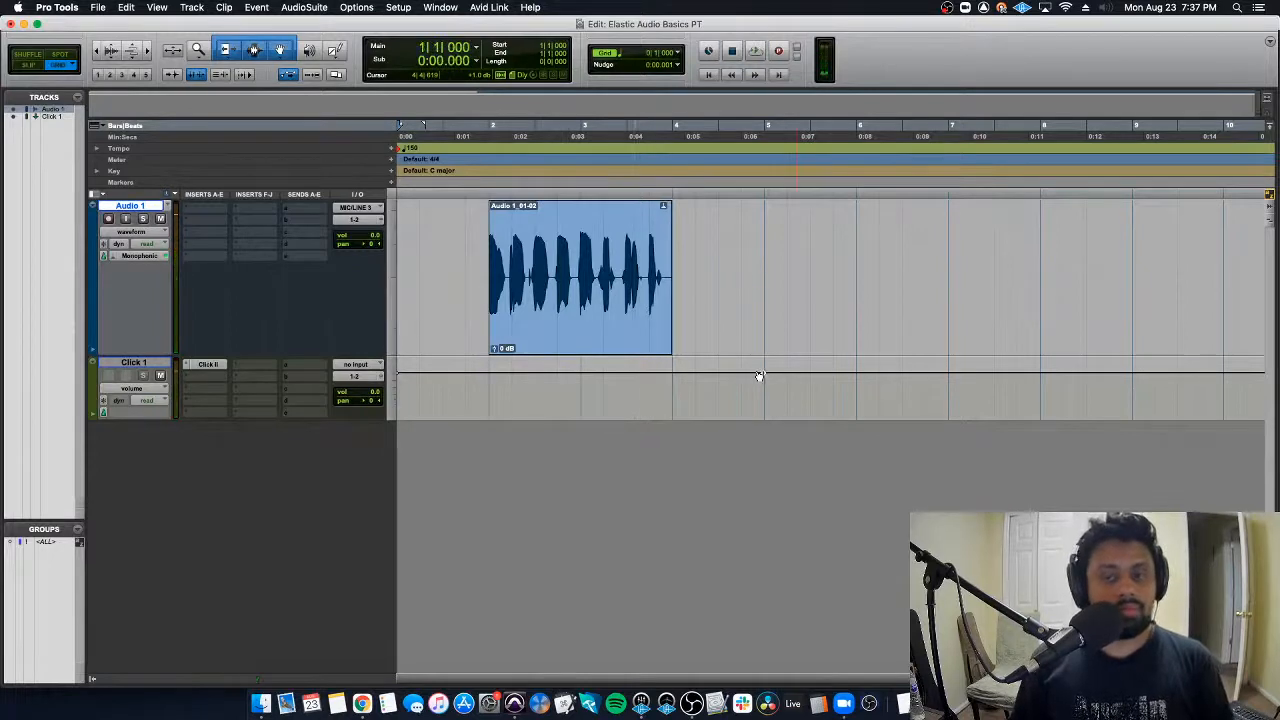
Step: Undo the 150 BPM tempo change and play the clip from the start with the Click 1 track unmuted
key("super+z")
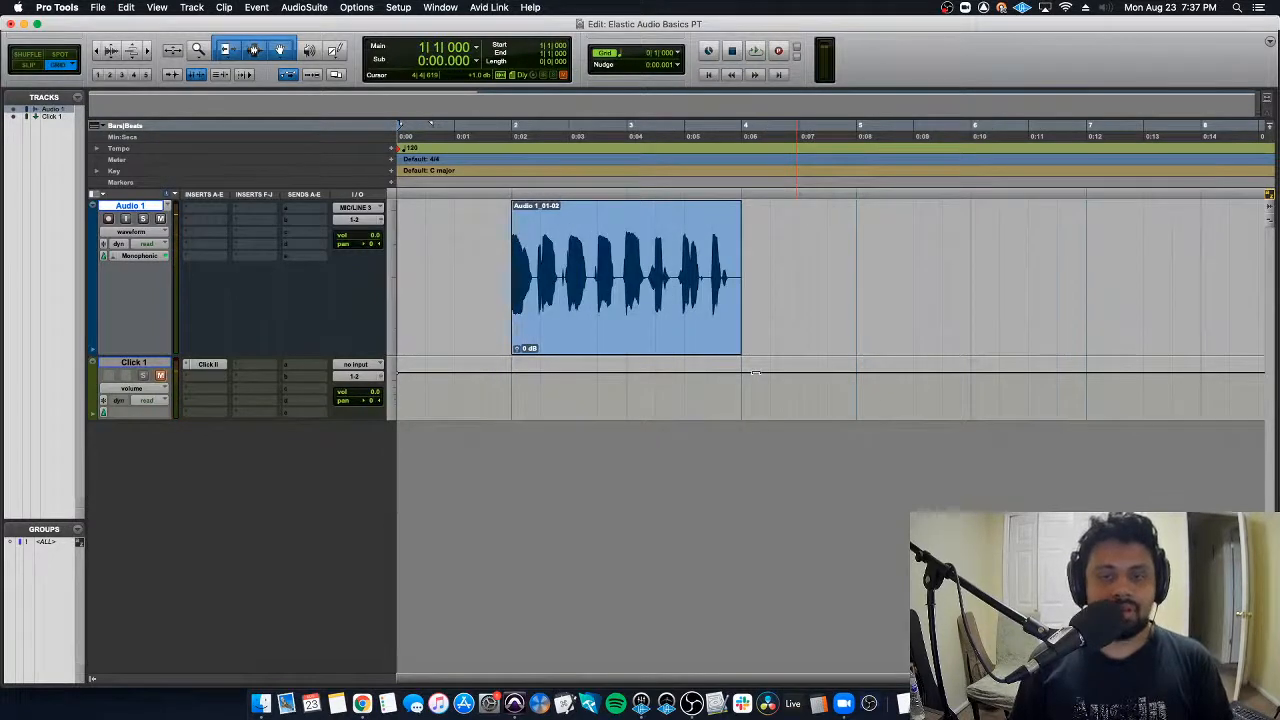
key("space")
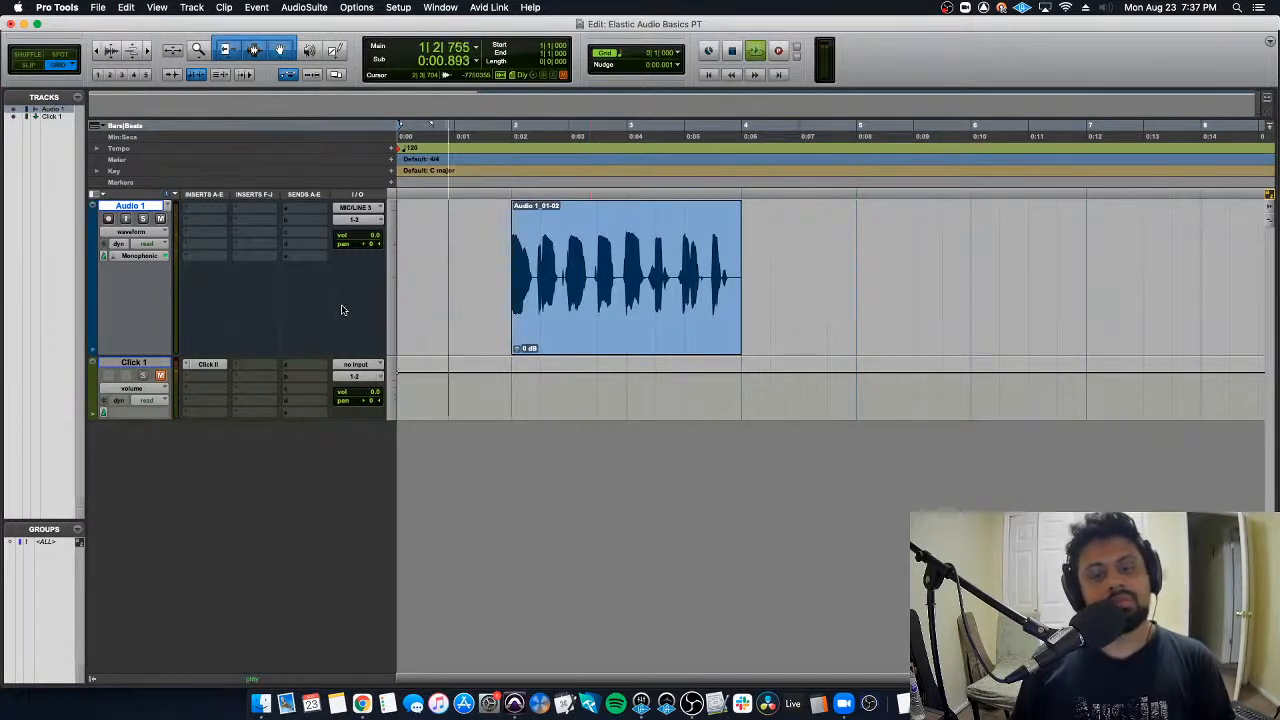
left_click(160, 375)
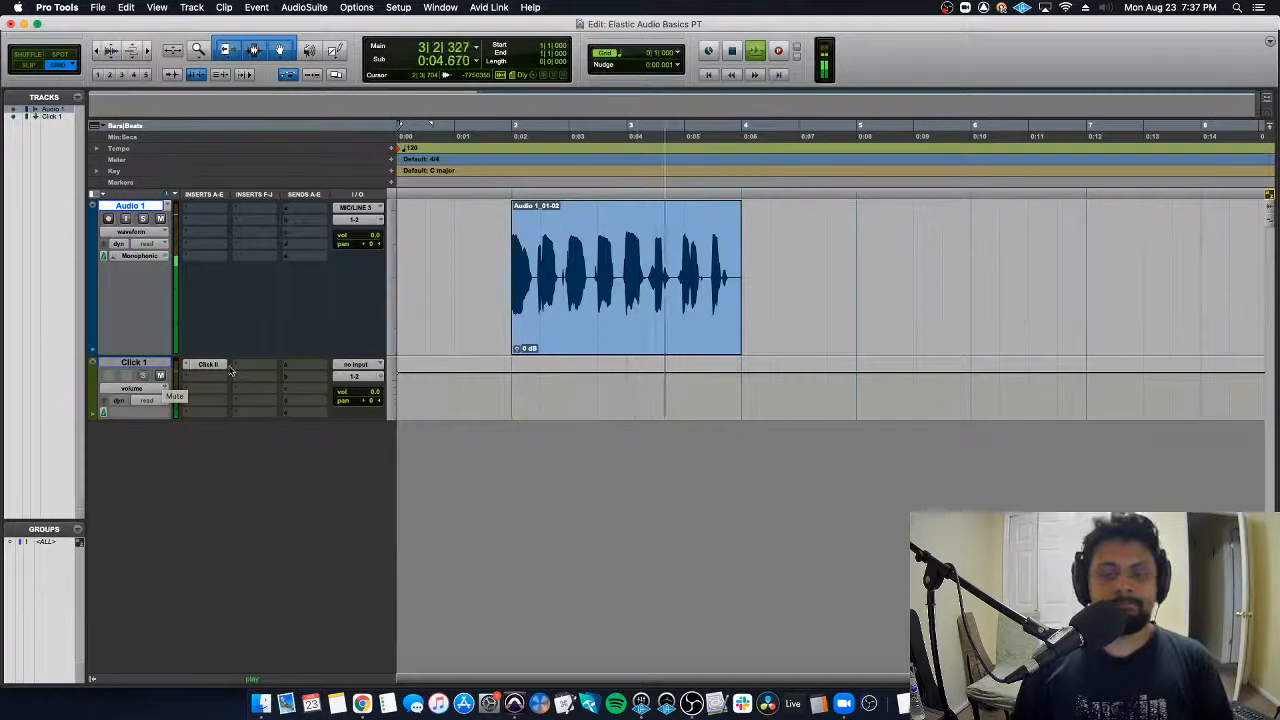
key("space")
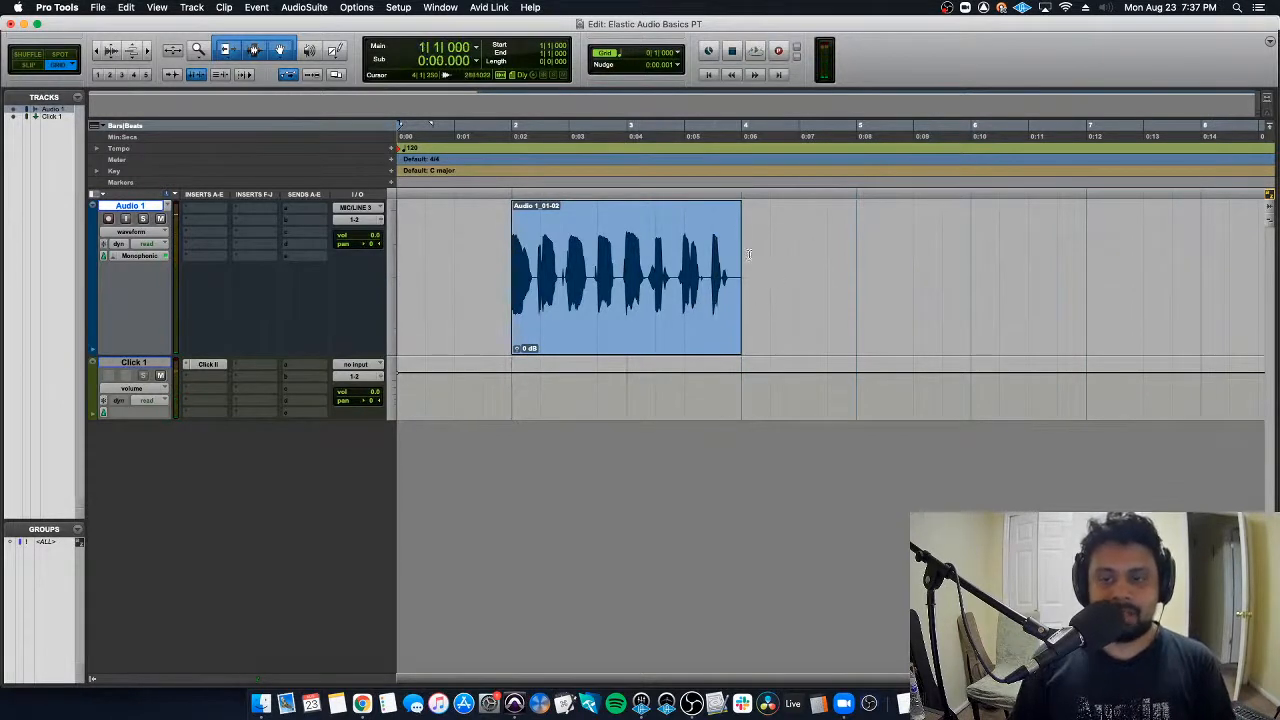
Step: Select bars 1 to 4 on Audio 1, set the session tempo to 110 BPM and play back the selection
mouse_move(748, 254)
left_mouse_down()
mouse_move(540, 250)
mouse_move(430, 180)
mouse_move(425, 133)
left_mouse_up()
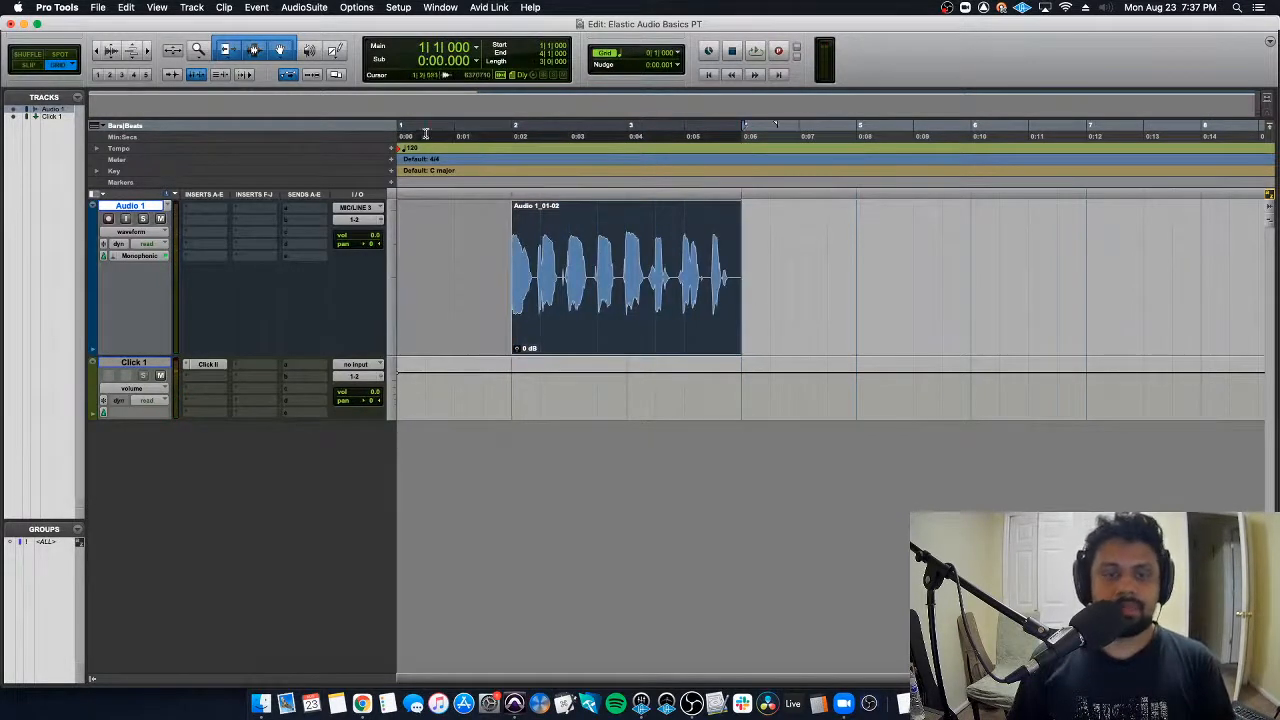
double_click(398, 148)
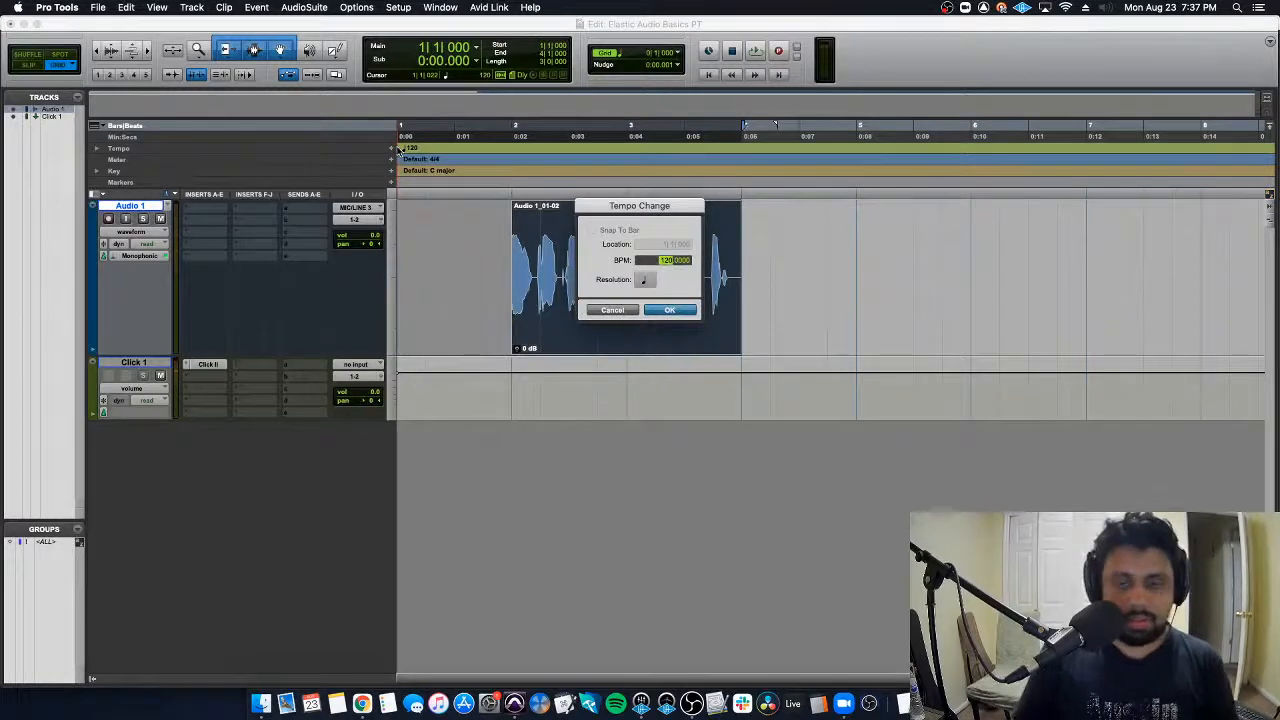
type("110")
key("Return")
key("space")
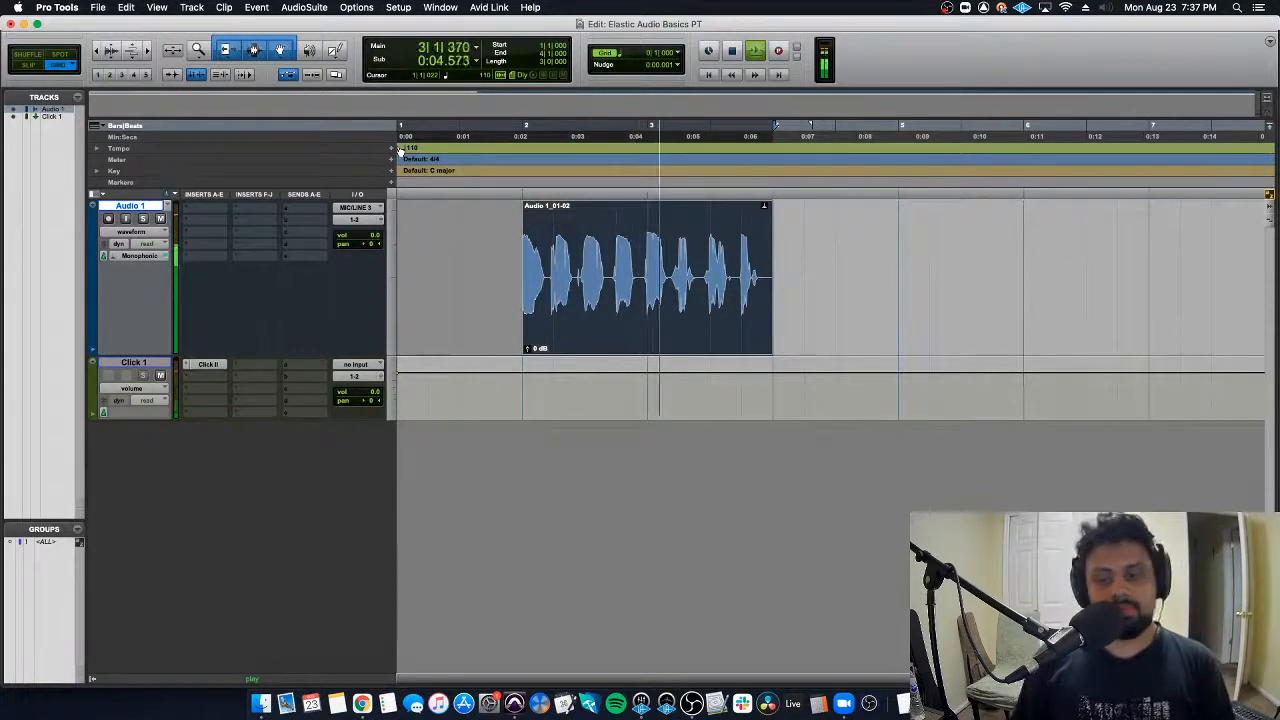
key("space")
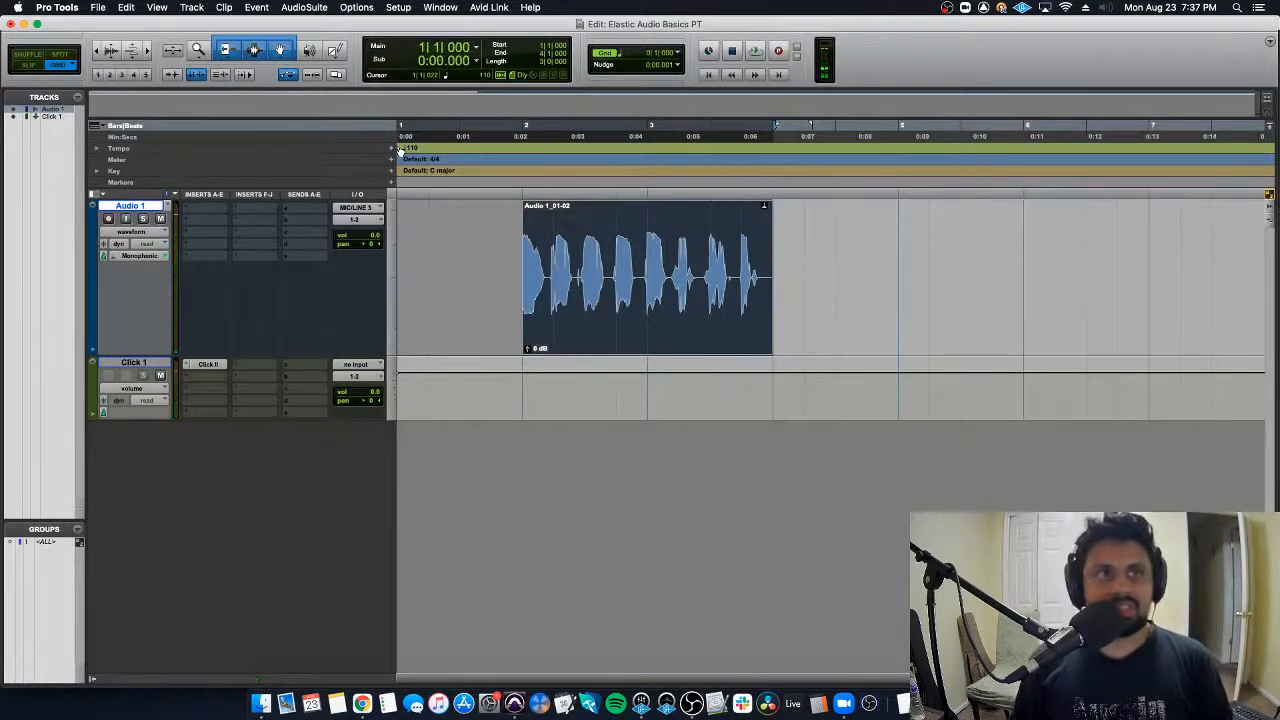
Step: Set the session tempo to 160 BPM and play back the Monophonic clip on Audio 1
double_click(399, 148)
type("160")
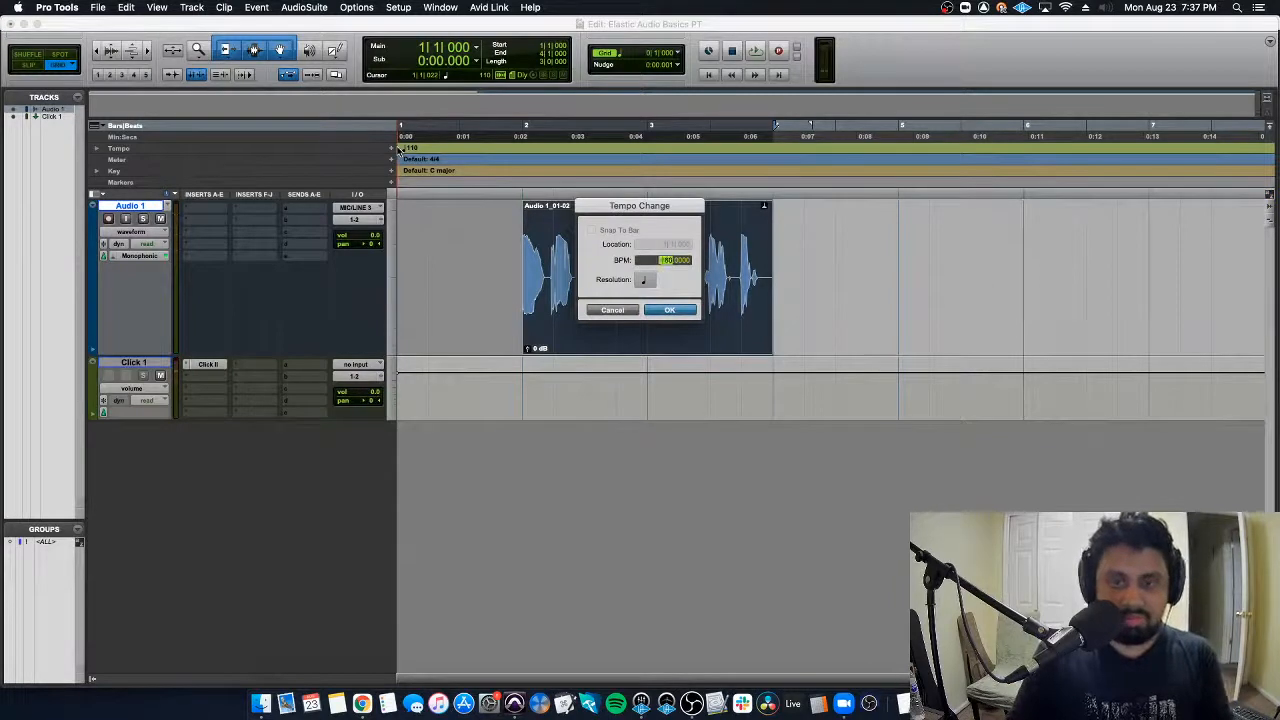
key("Return")
key("space")
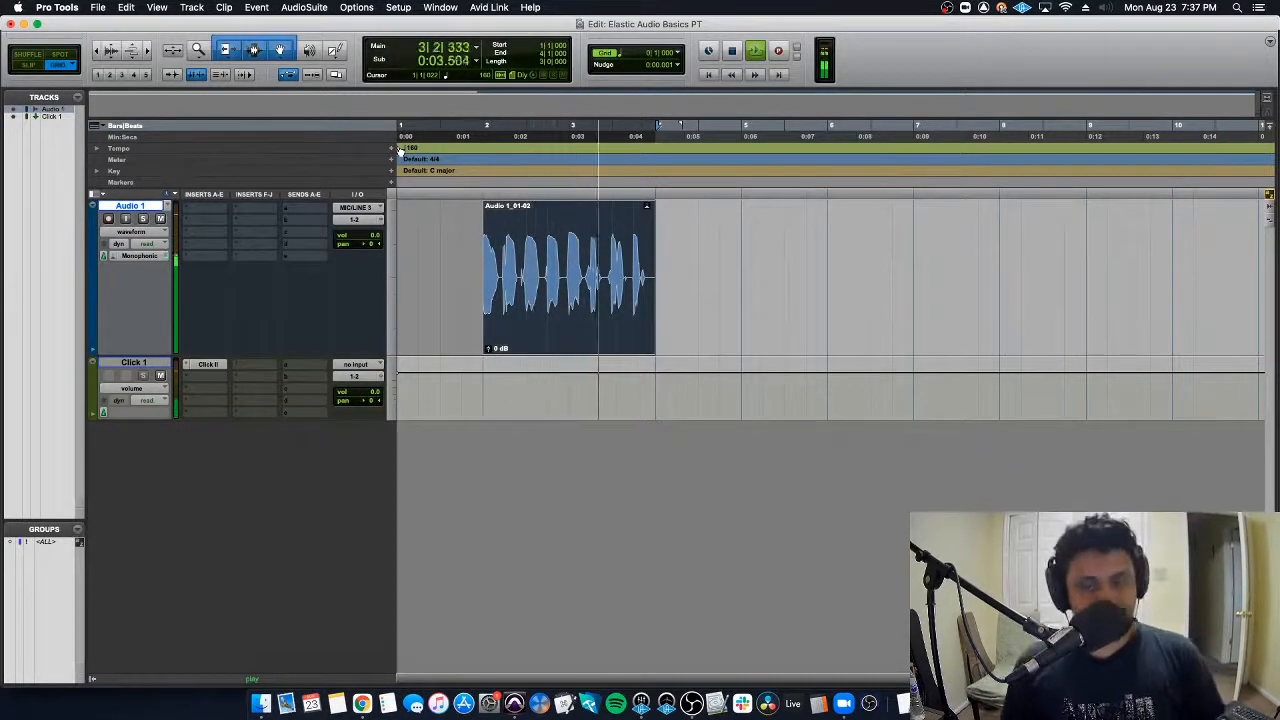
key("space")
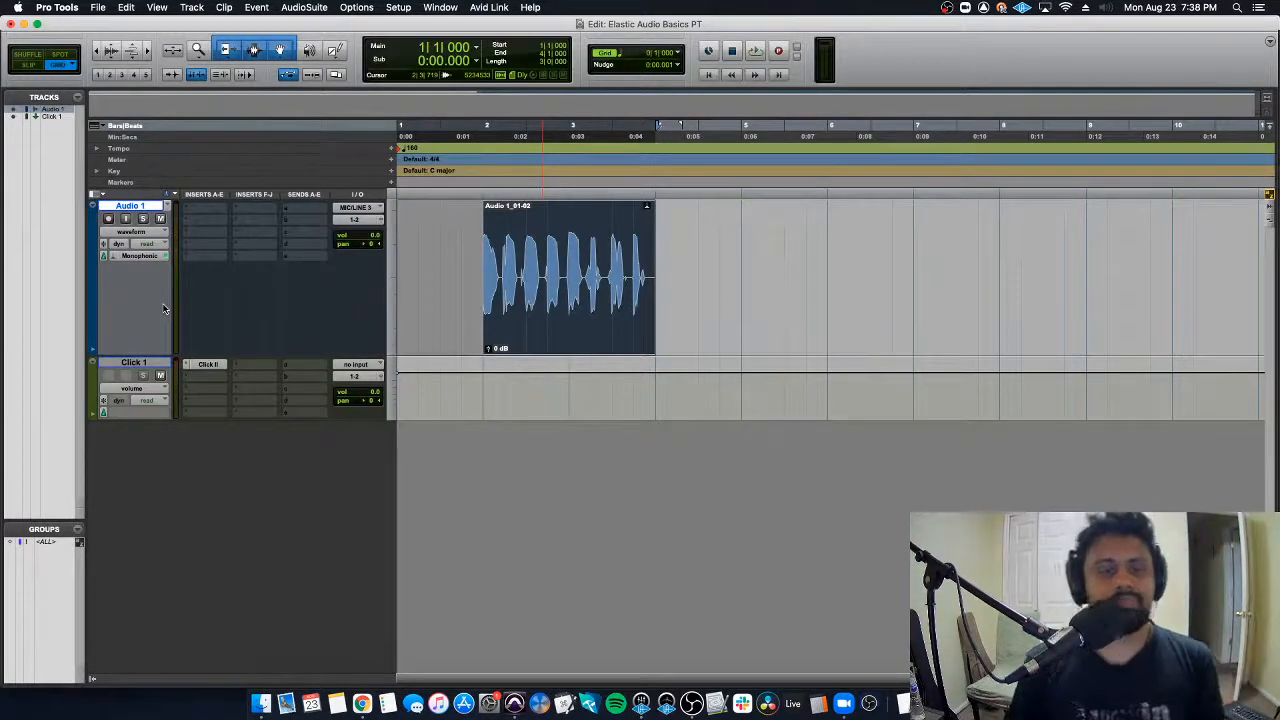
Step: View the Monophonic plug-in's options, and disable Elastic Audio on Audio 1, committing the warped clip to disk
left_click(140, 256)
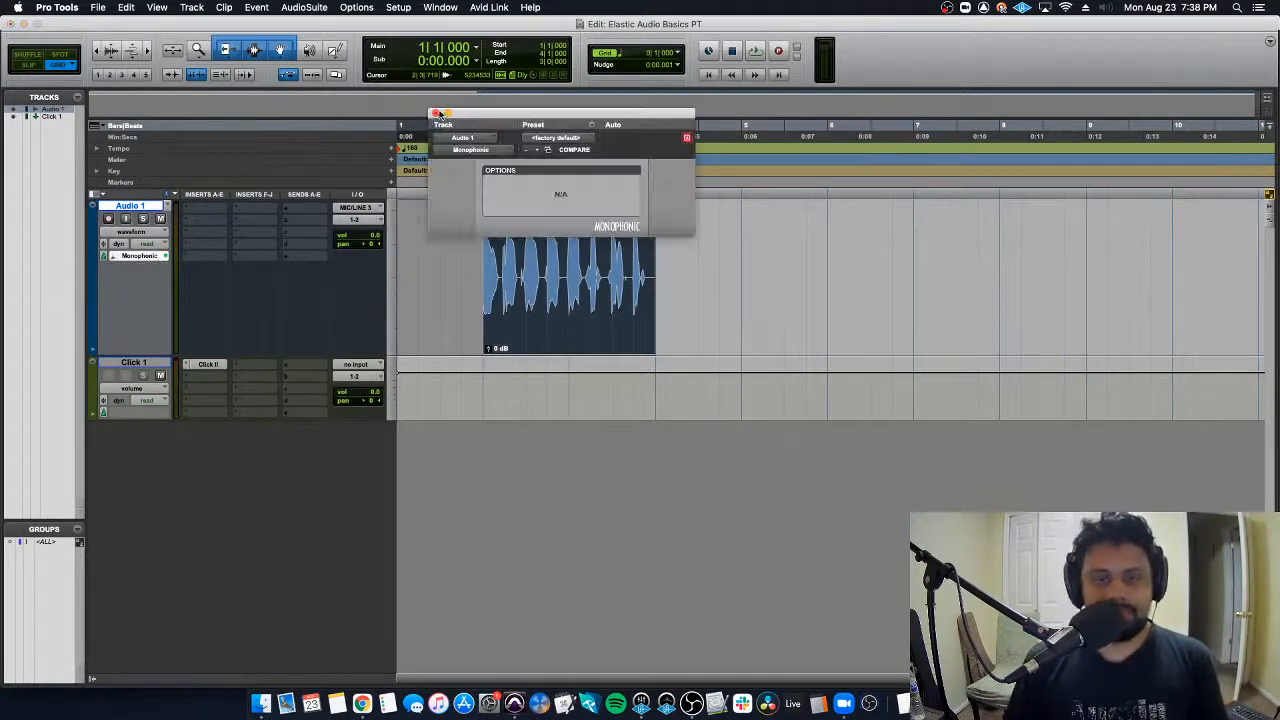
left_click(435, 113)
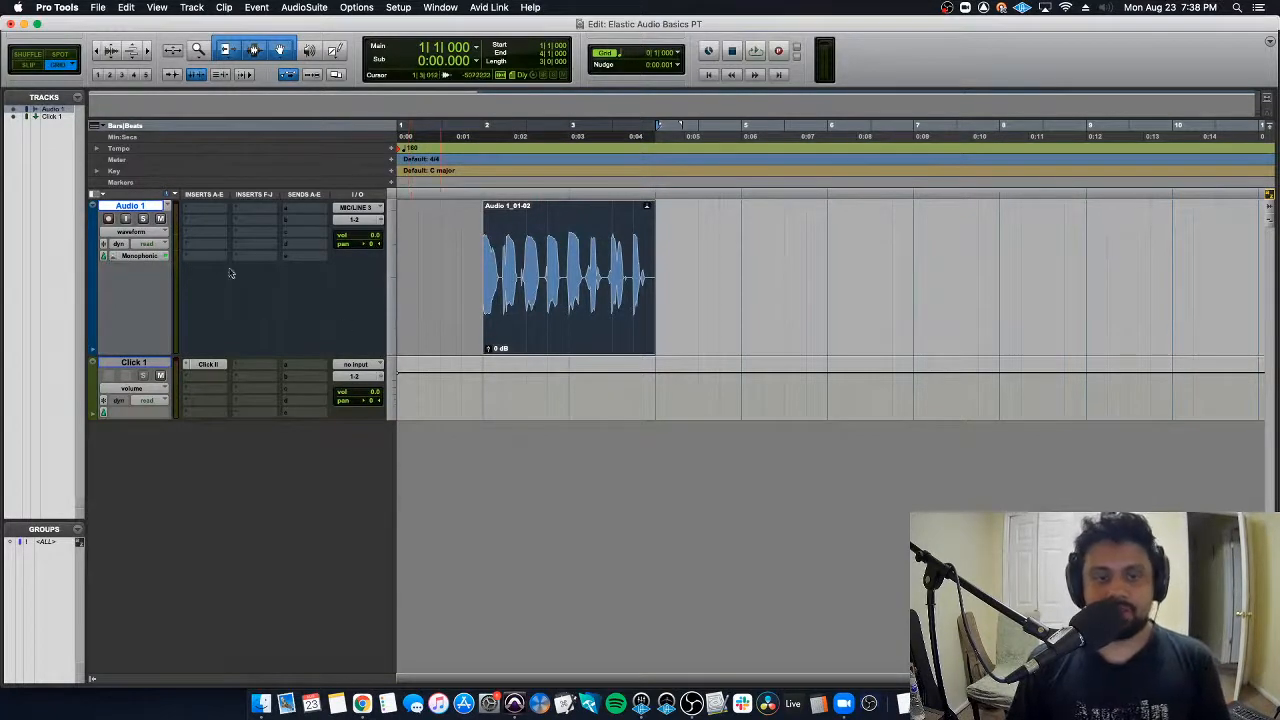
left_click(115, 259)
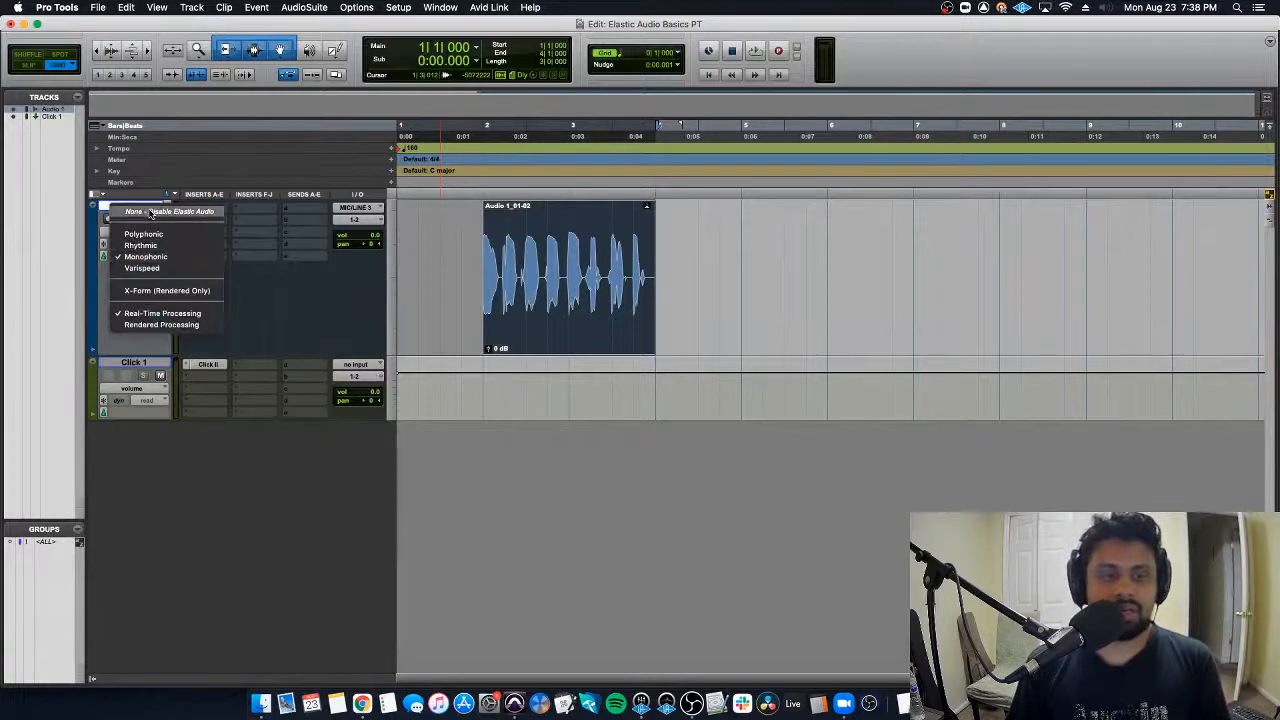
left_click(136, 212)
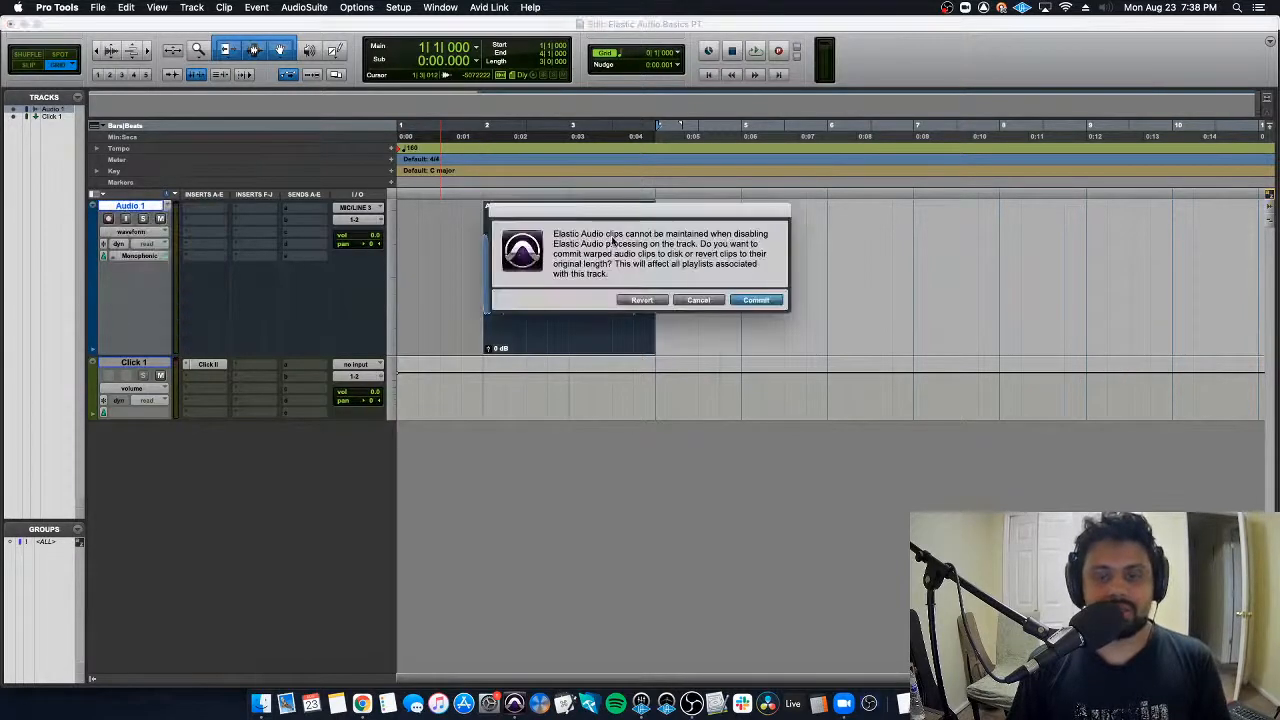
left_click(757, 301)
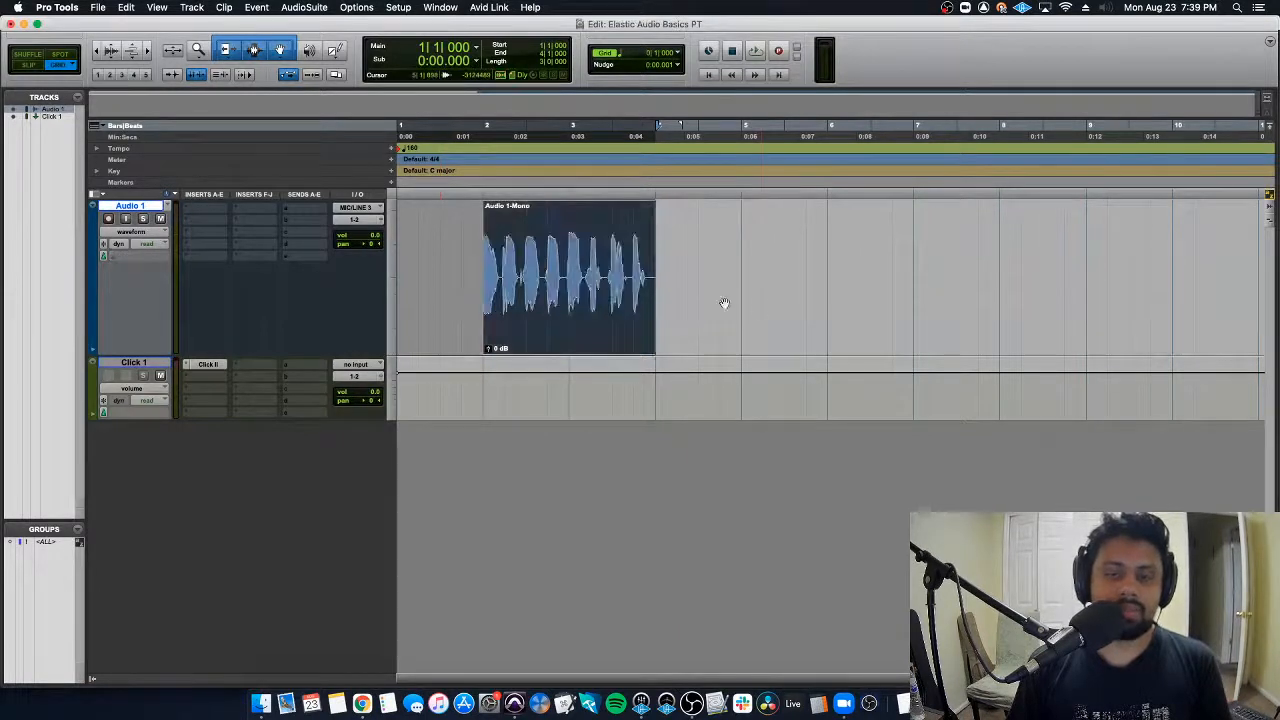
Step: Play back the committed Audio 1 clip from the session start
key("Return")
key("space")
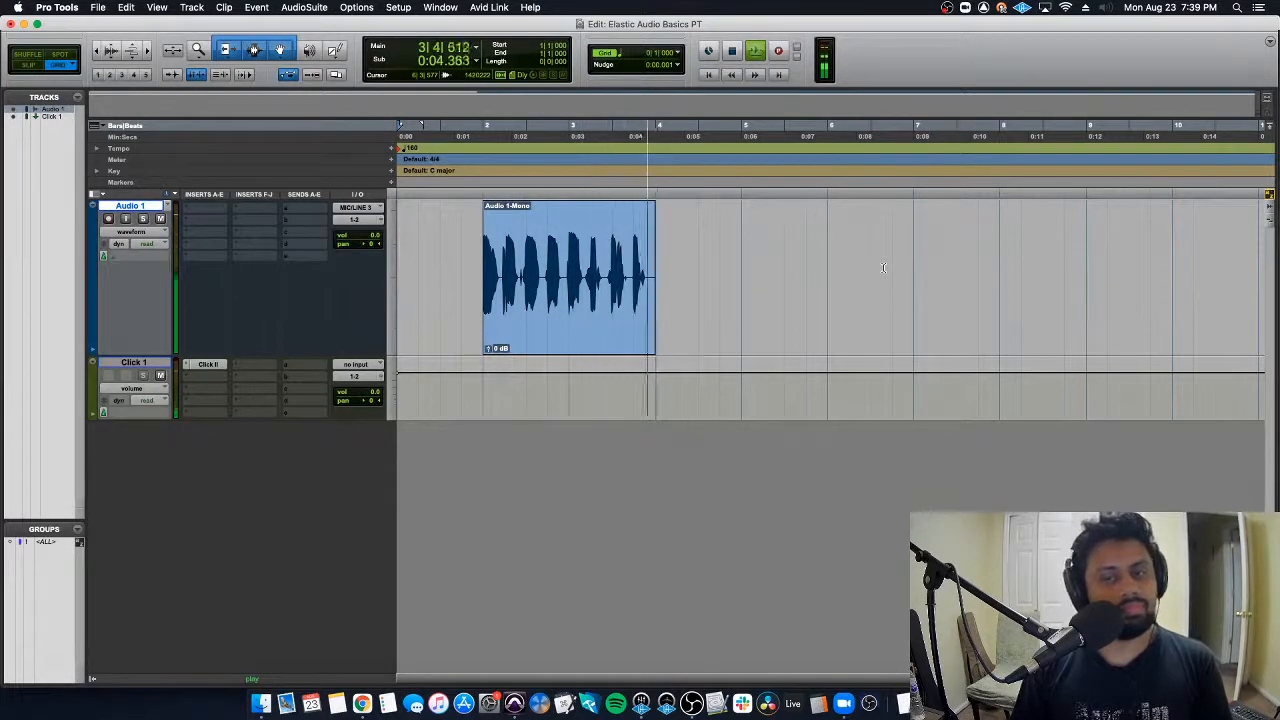
key("space")
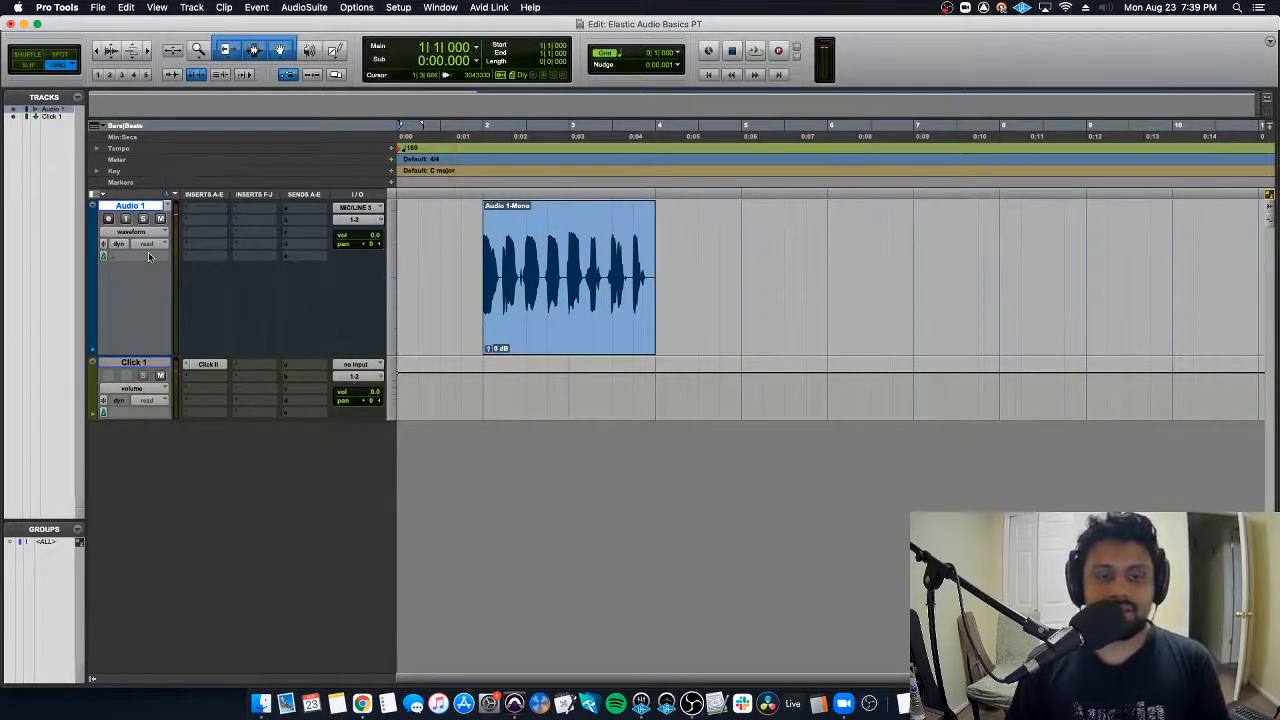
Step: Check the Elastic Audio algorithm choices for Audio 1 and undo the commit of the warped clip
left_click(154, 256)
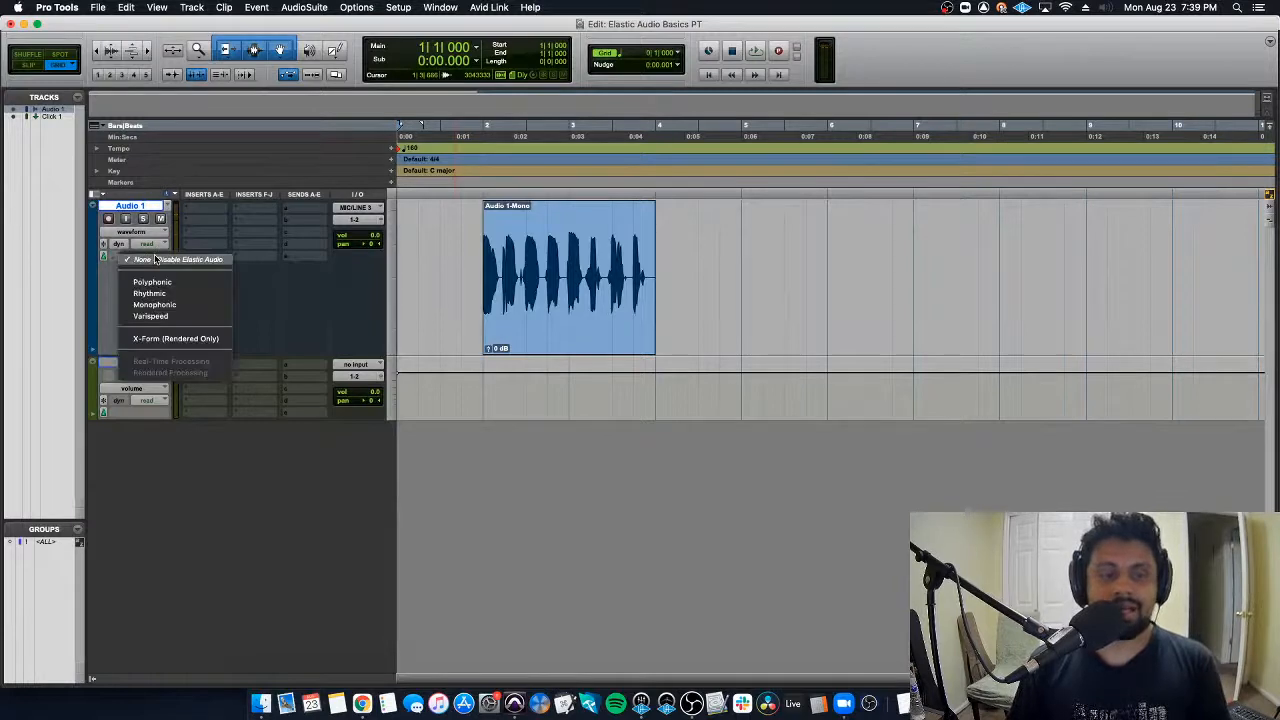
left_click(91, 280)
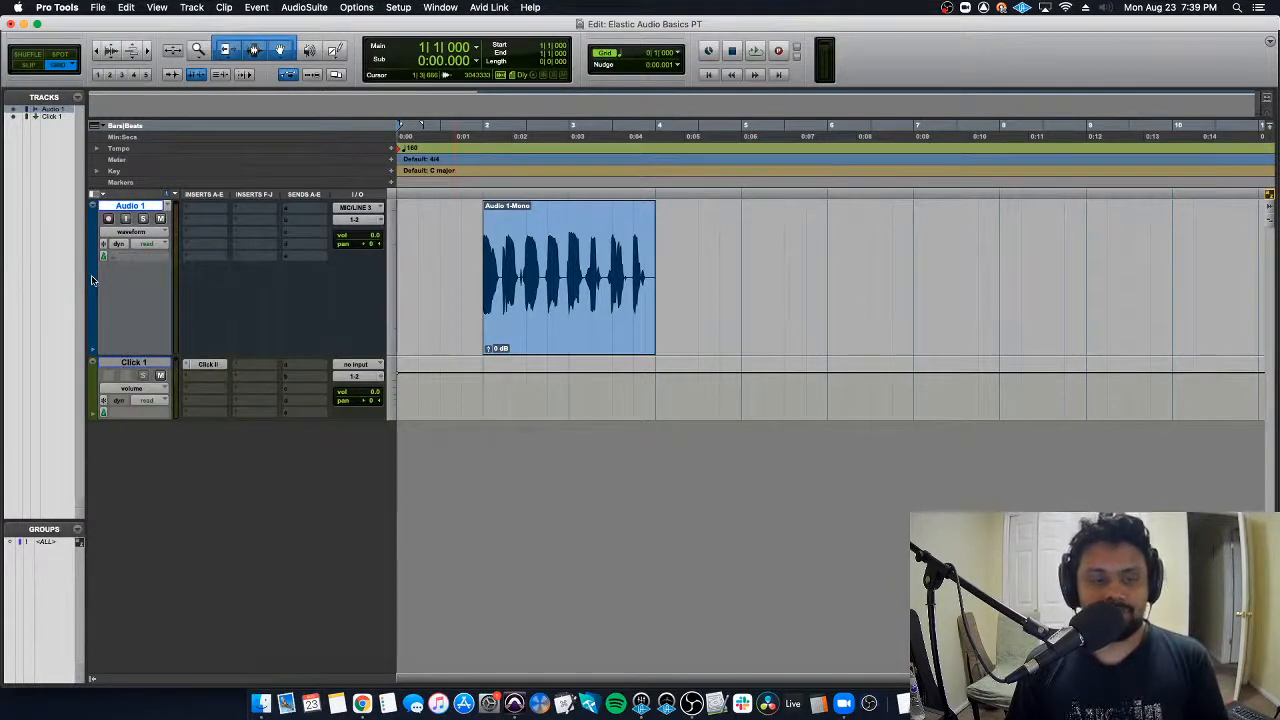
key("super+z")
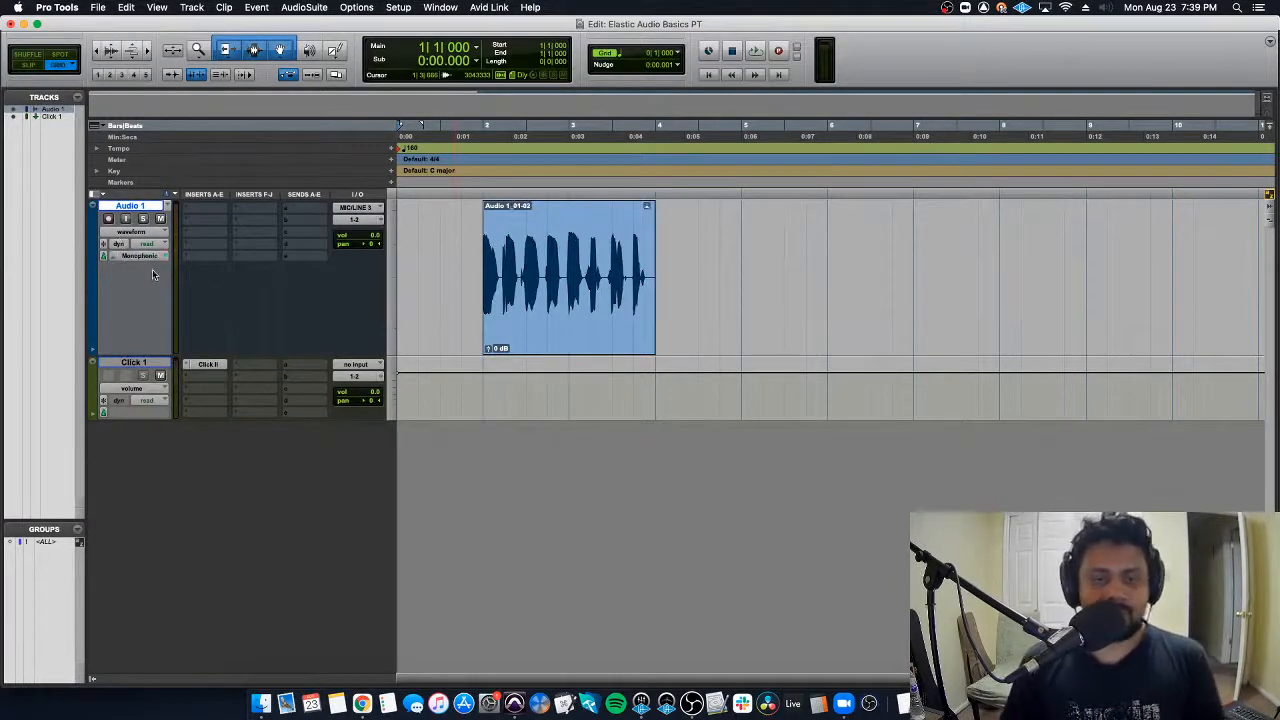
Step: Undo the tempo change to 160 BPM and look over Audio 1's track view and Elastic Audio choices
key("super+z")
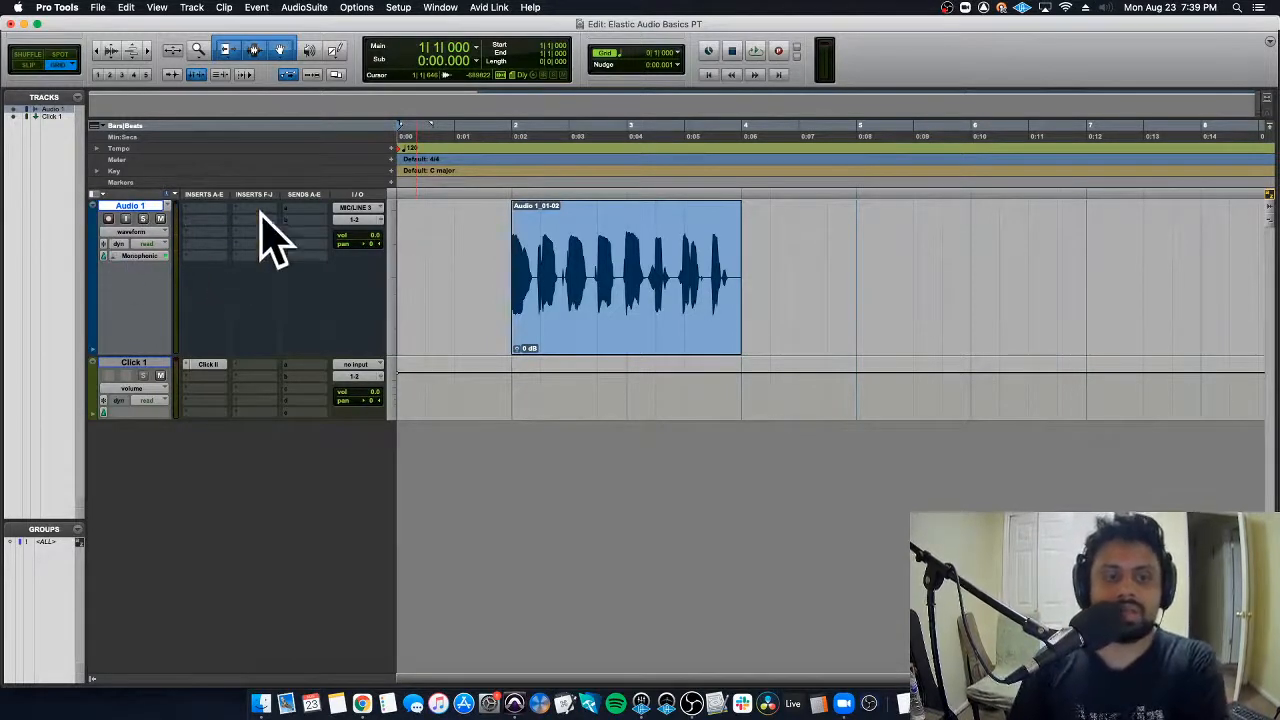
left_click(143, 232)
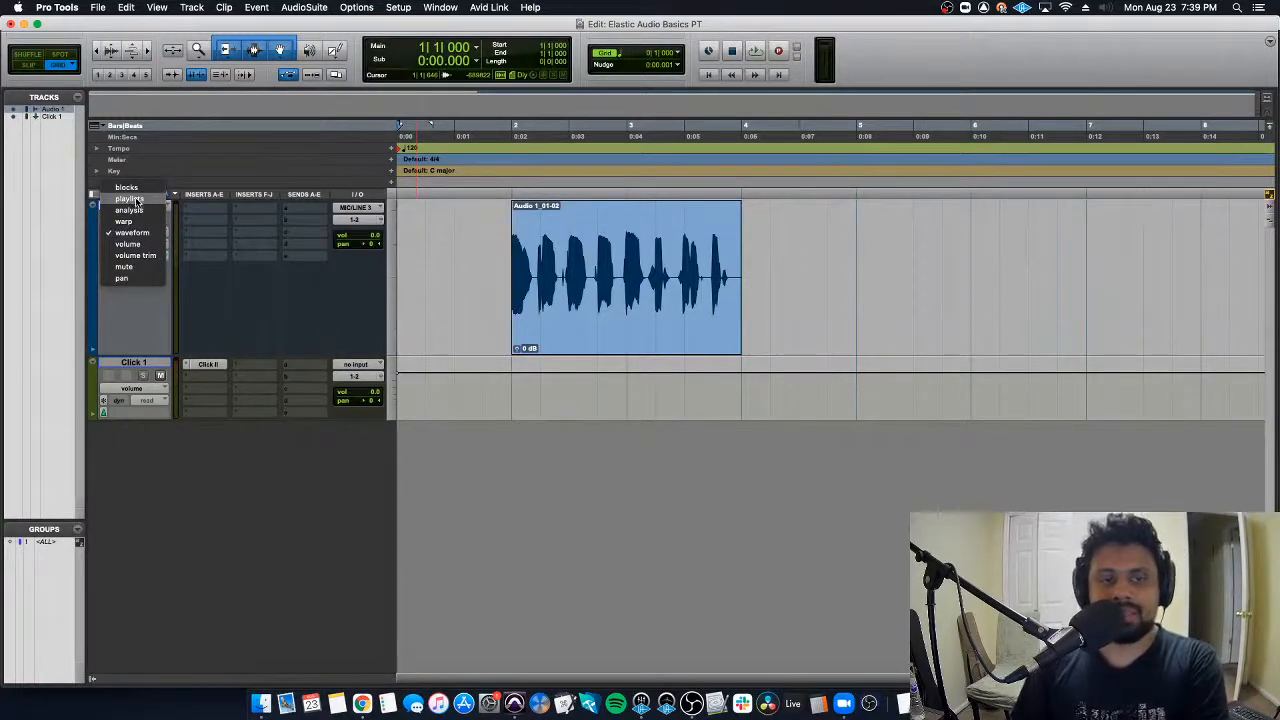
left_click(132, 233)
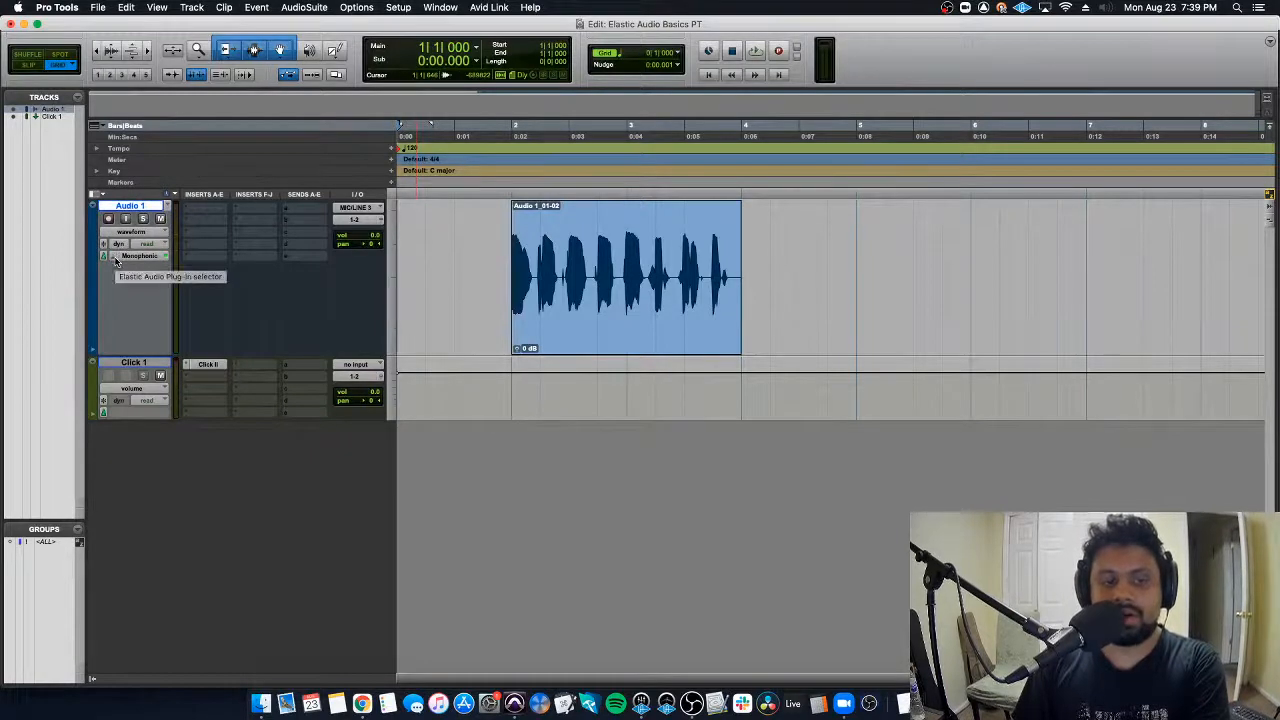
left_click(162, 258)
left_click(435, 114)
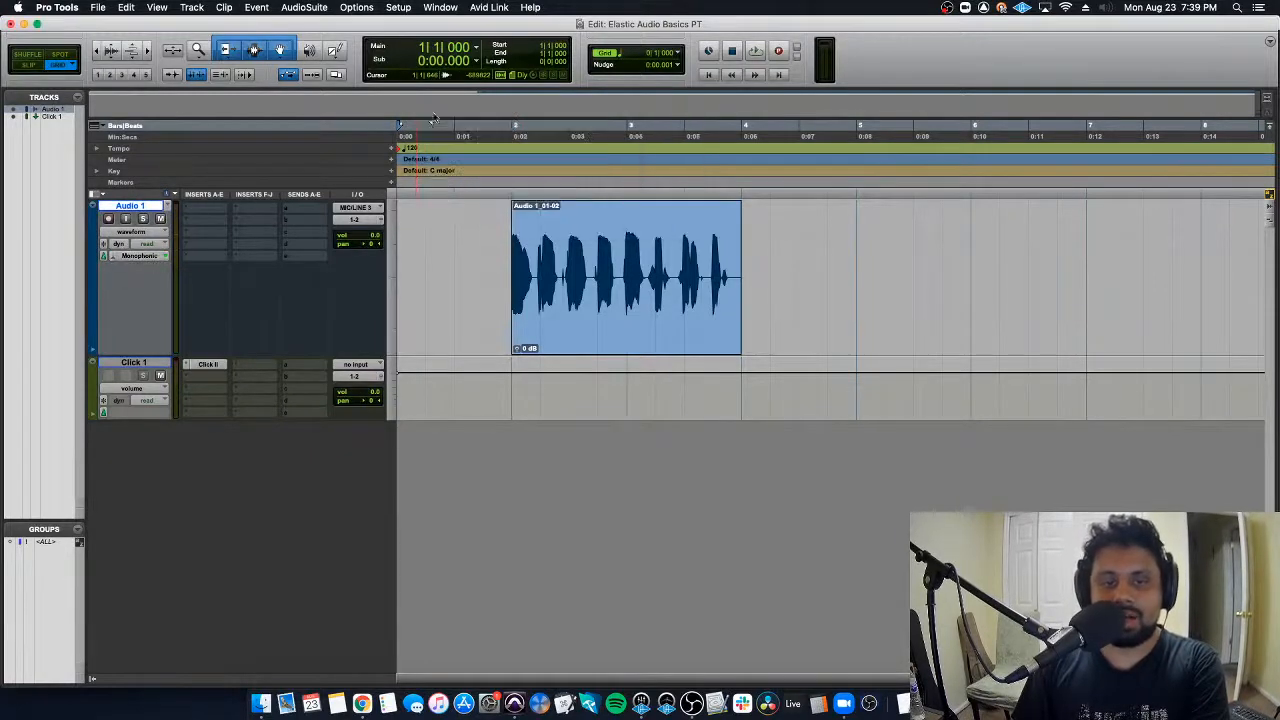
Step: Switch Audio 1 to analysis view and inspect the event markers across the vocal clip
left_click(133, 232)
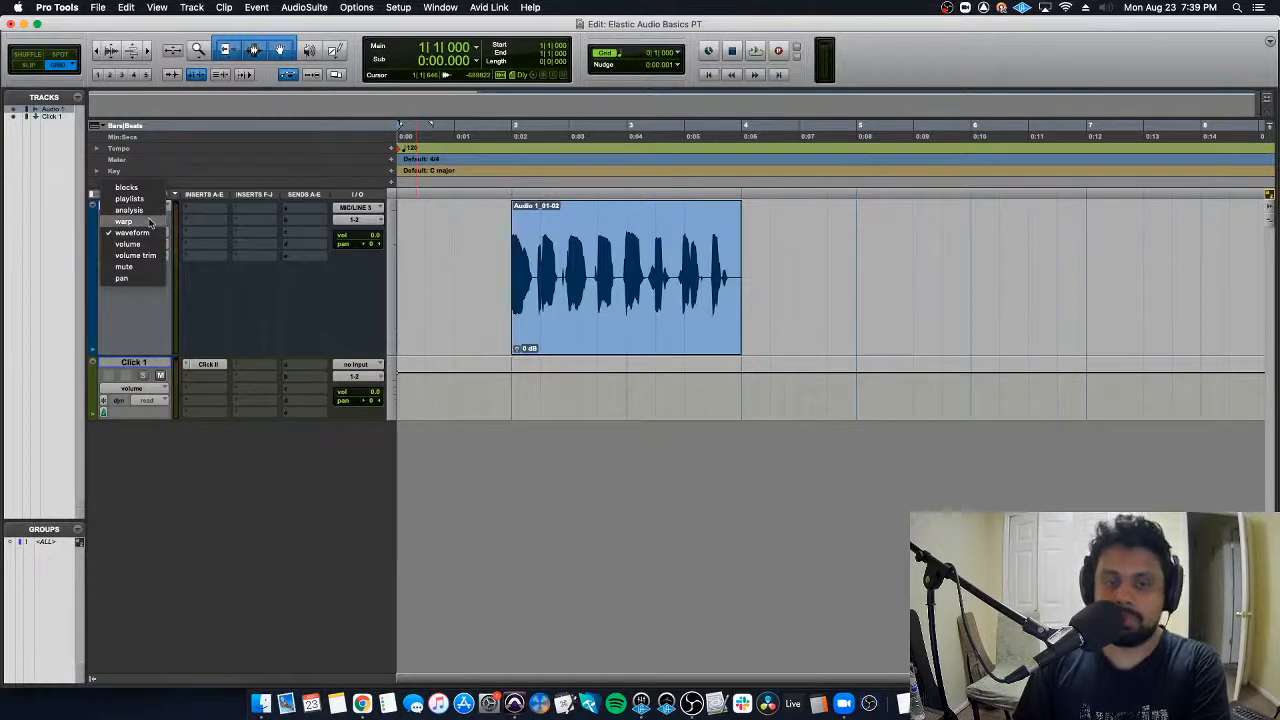
left_click(149, 210)
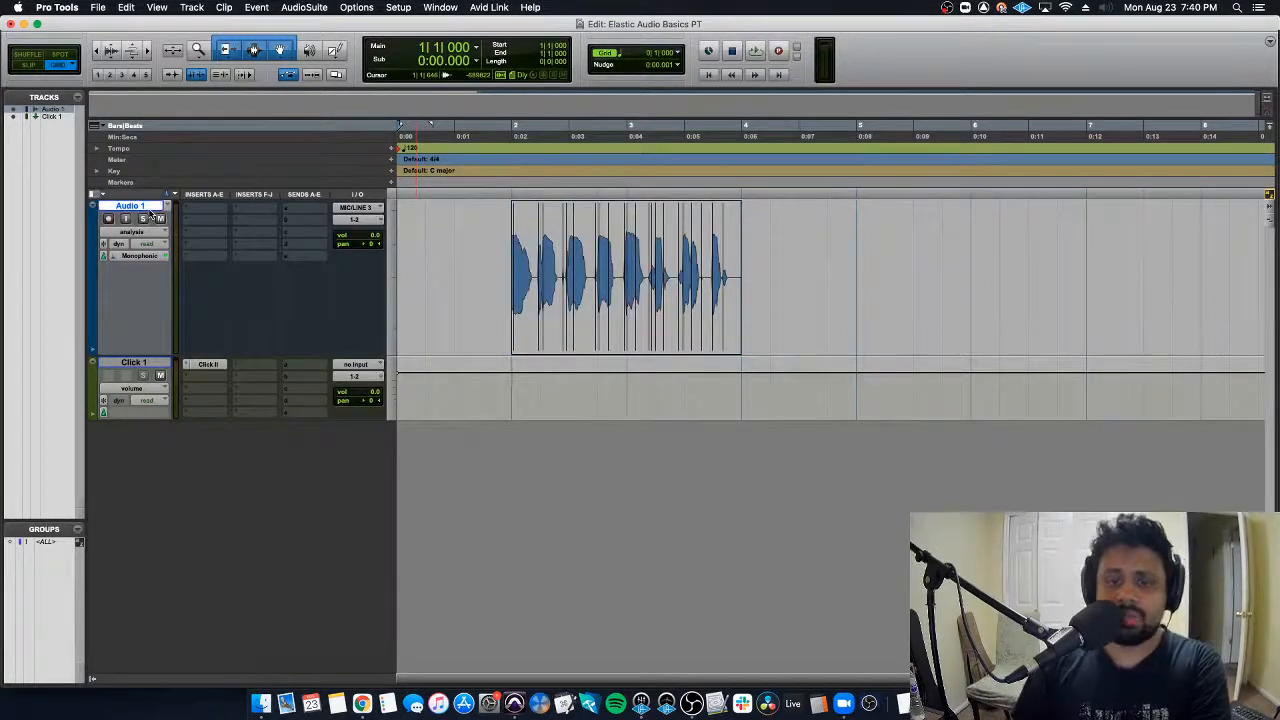
left_click(433, 255)
key("Tab")
key("t")
key("t")
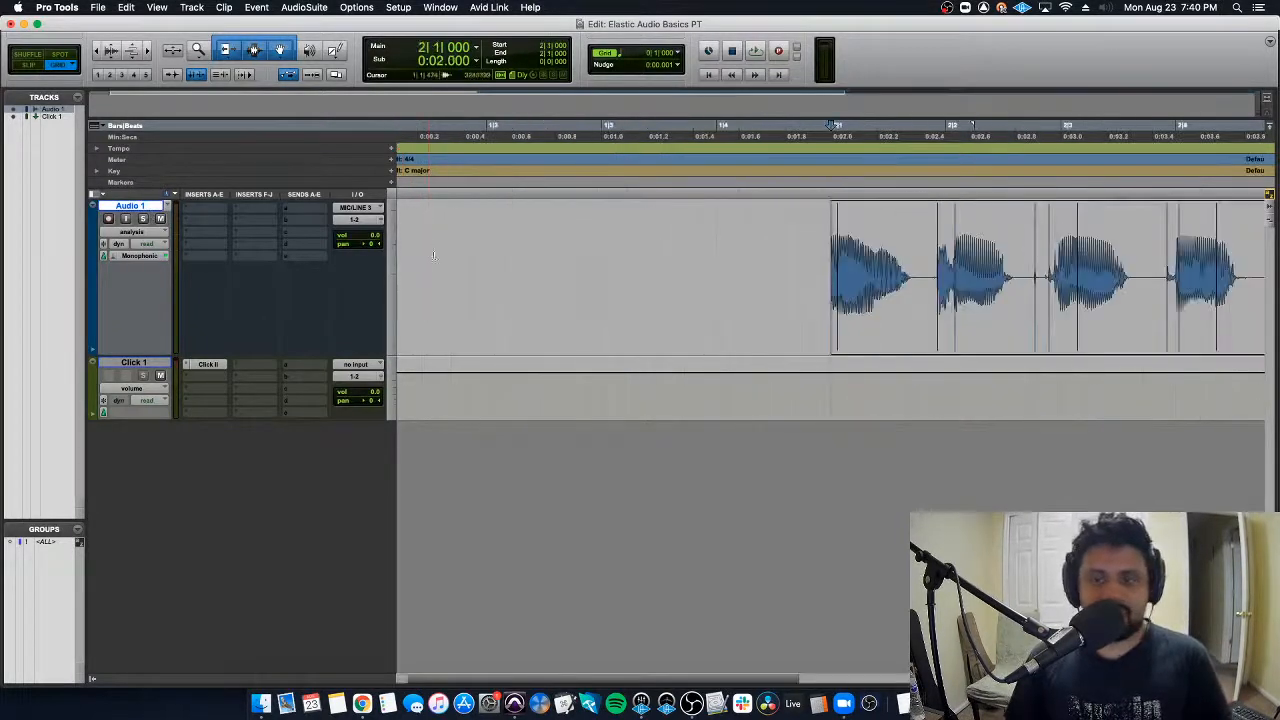
scroll(433, 255, "right", 3)
key("r")
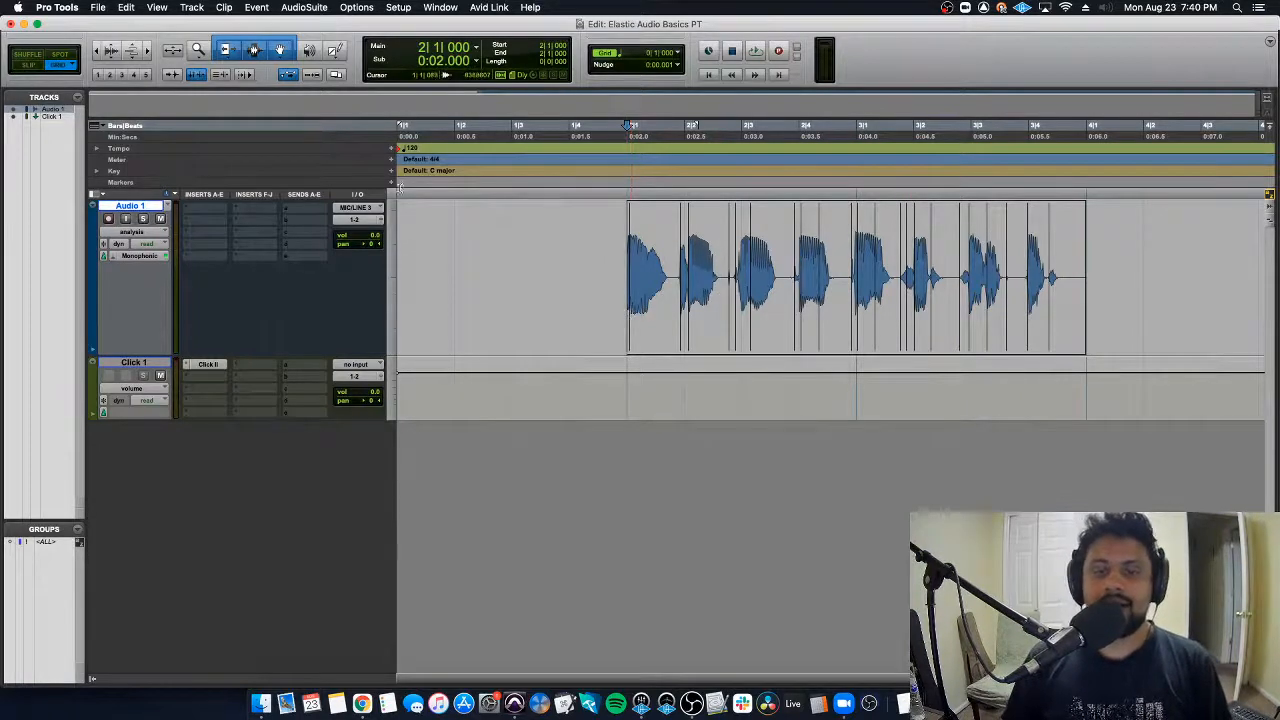
Step: Change the session's starting tempo to 100 BPM, and lower it further to 70 BPM
double_click(397, 149)
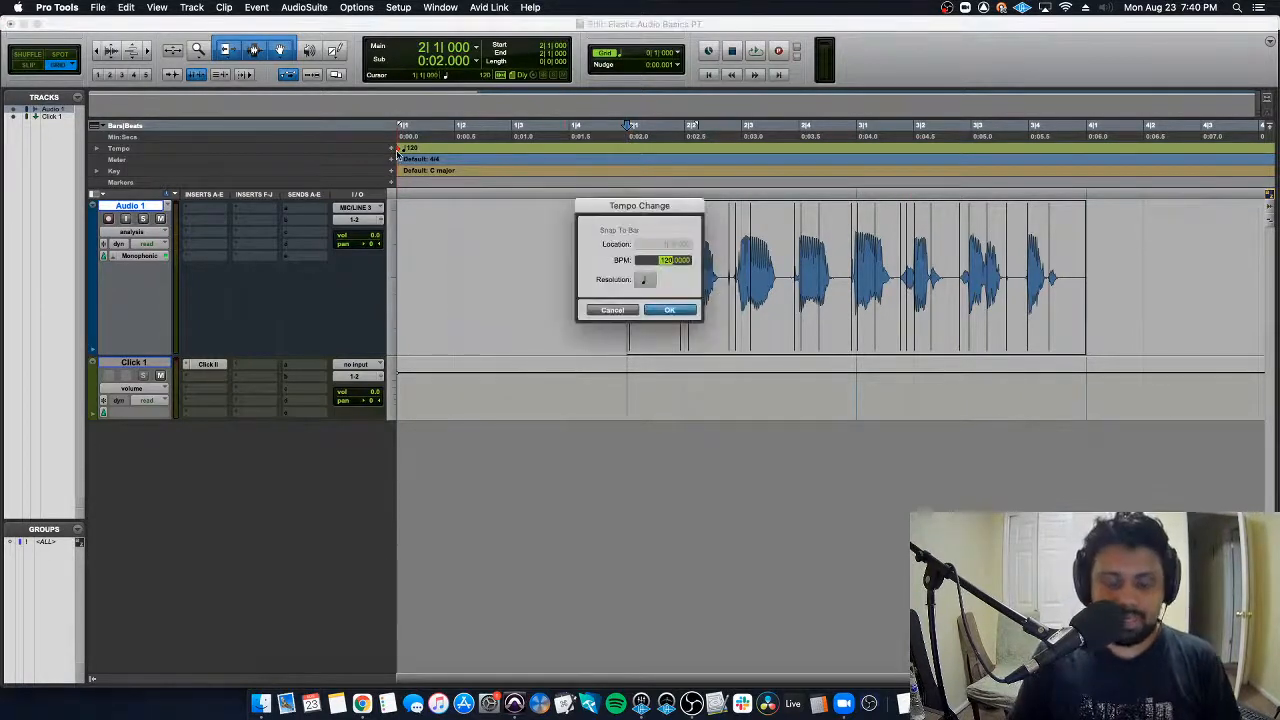
type("100")
key("Return")
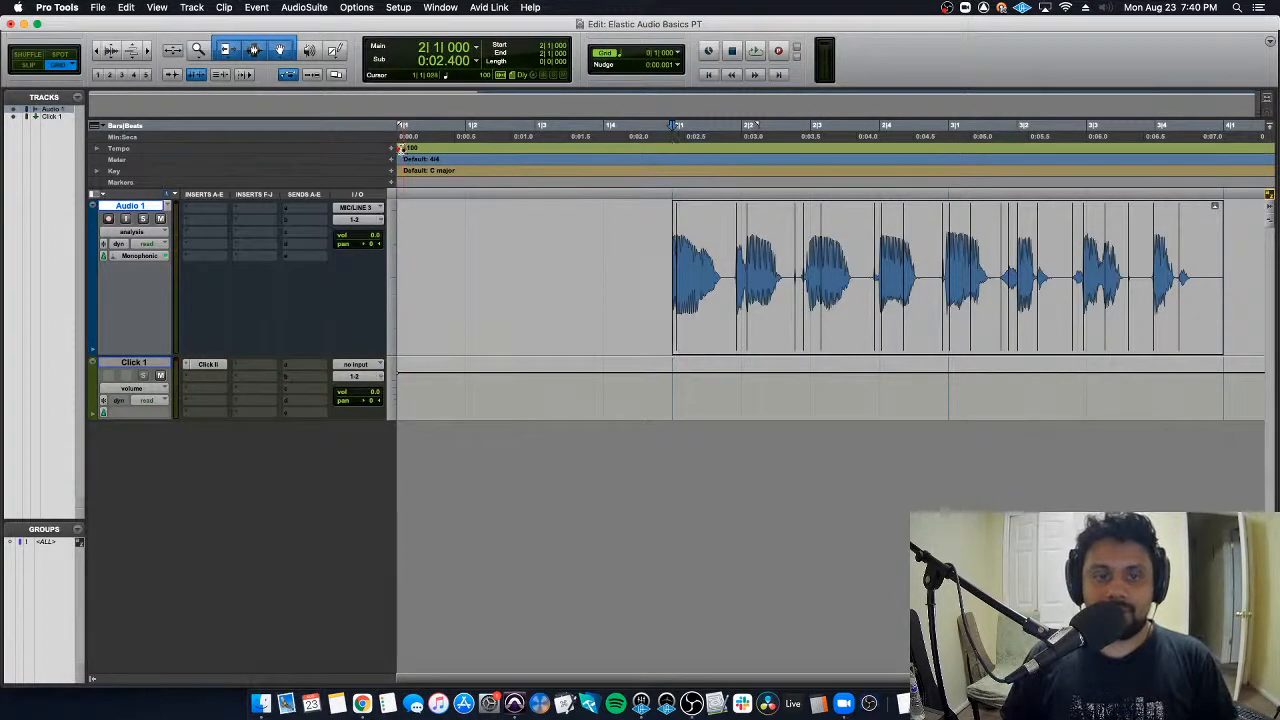
double_click(399, 149)
type("70")
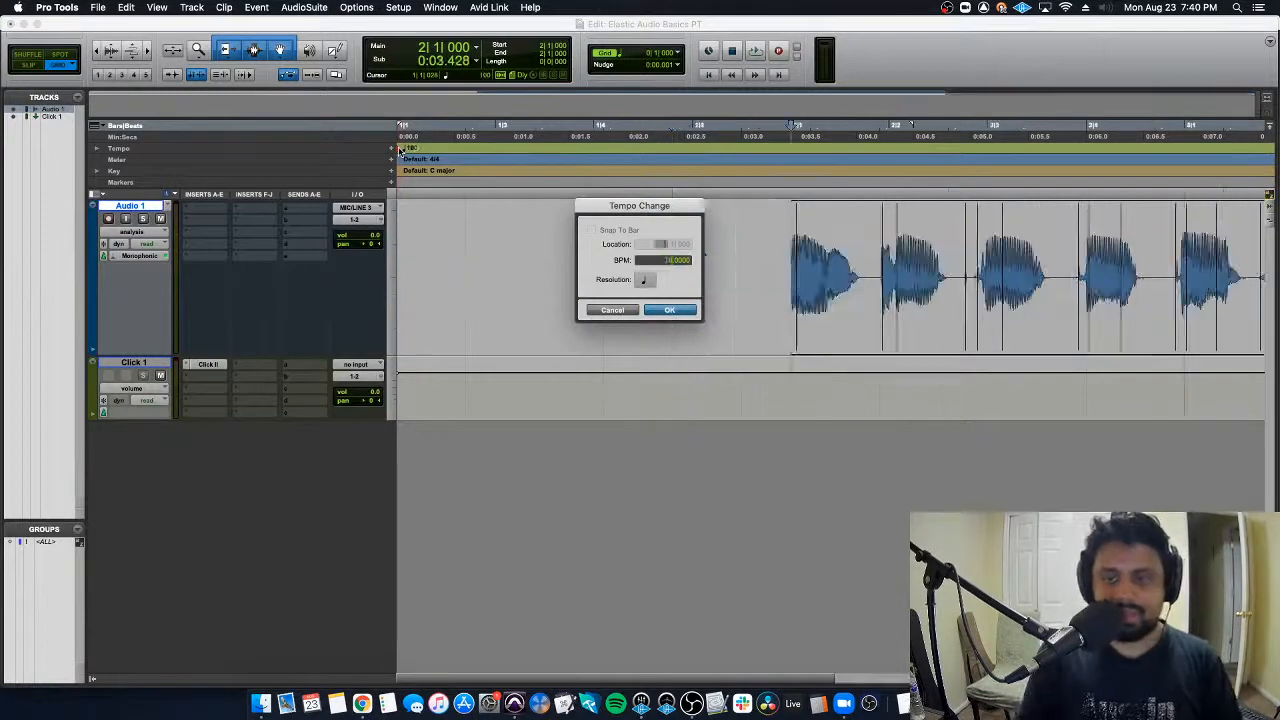
key("Return")
scroll(666, 257, "right", 1)
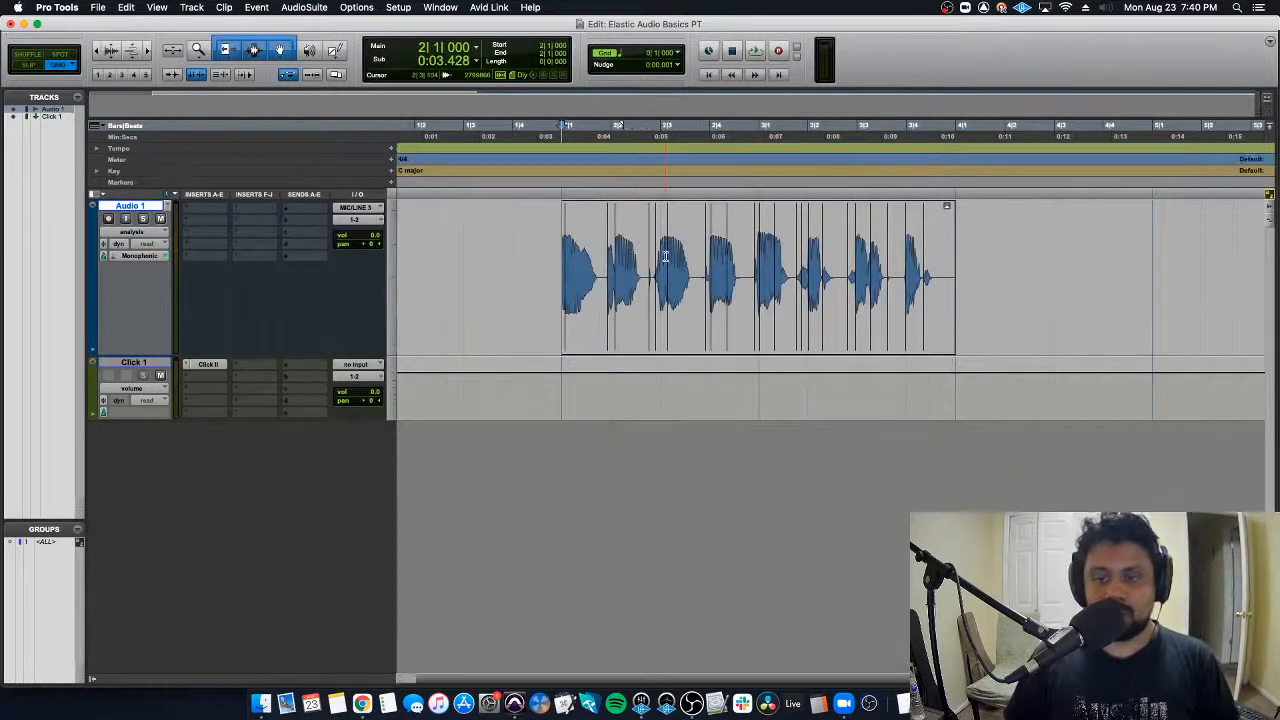
Step: Insert a 120 BPM tempo change at bar 2, snapped to the bar, and inspect the clip's analysis markers
key("r")
left_click(394, 149)
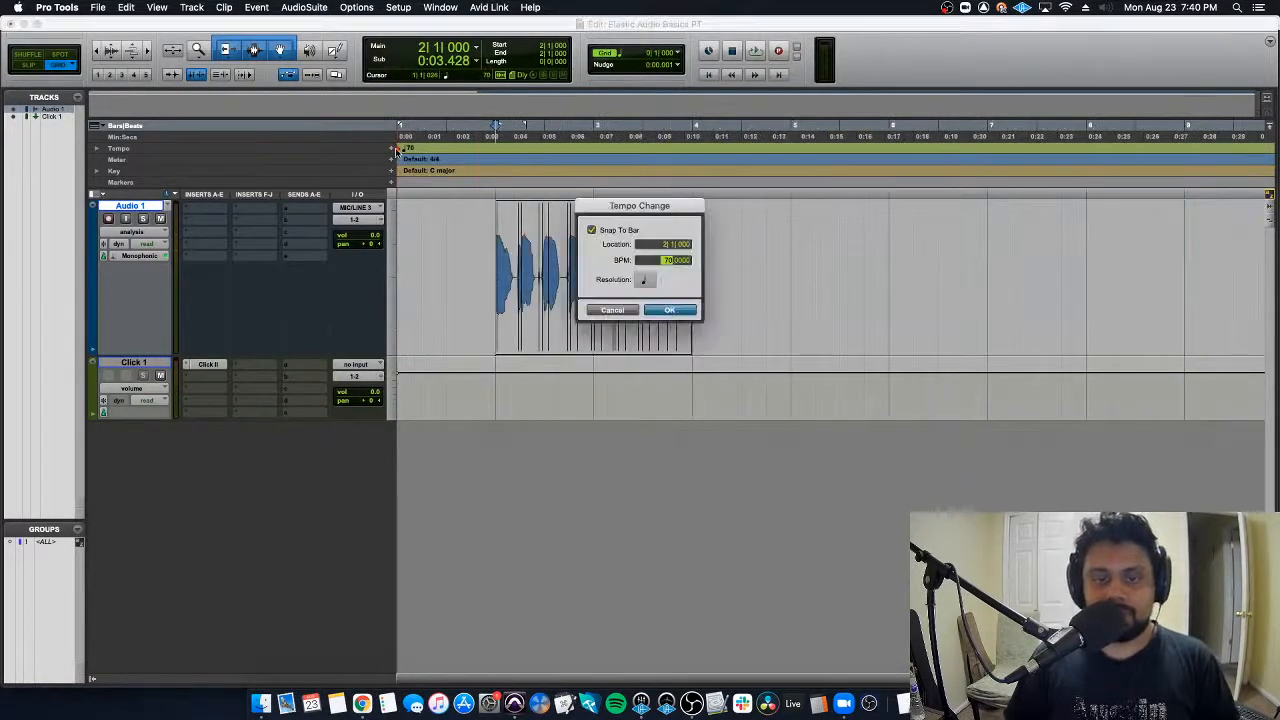
key("Return")
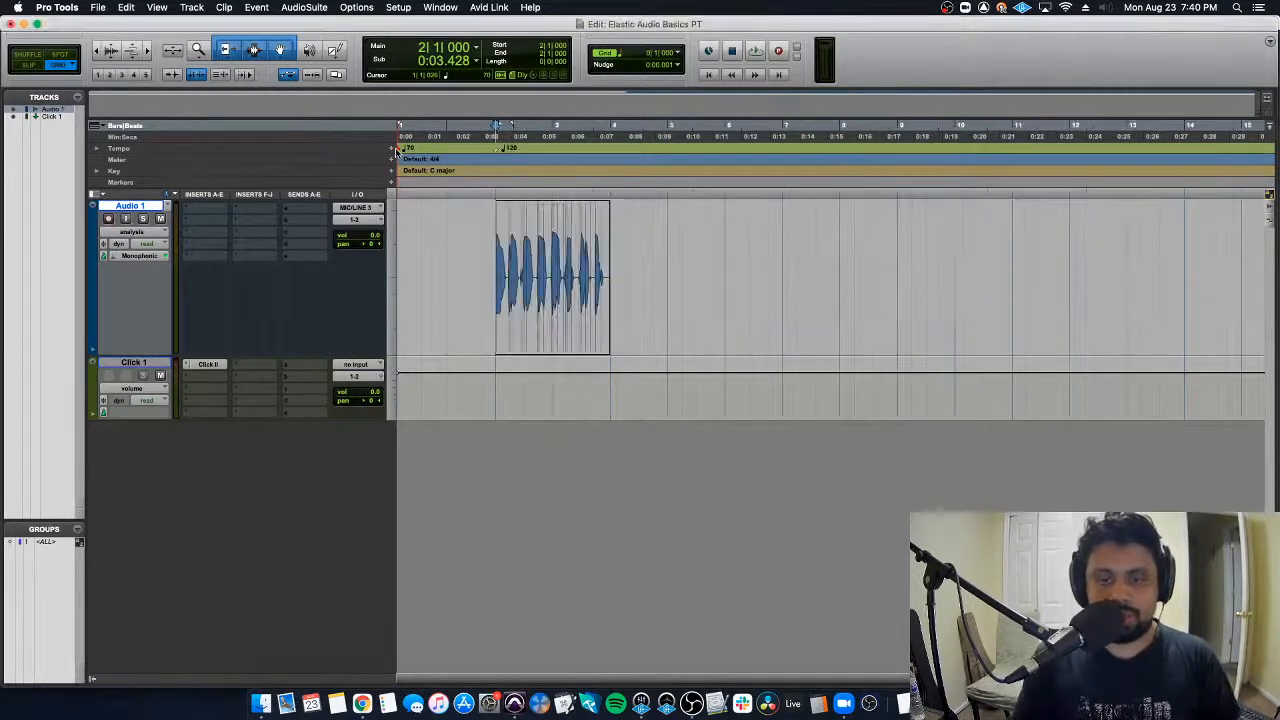
left_click(447, 247)
left_click(496, 270)
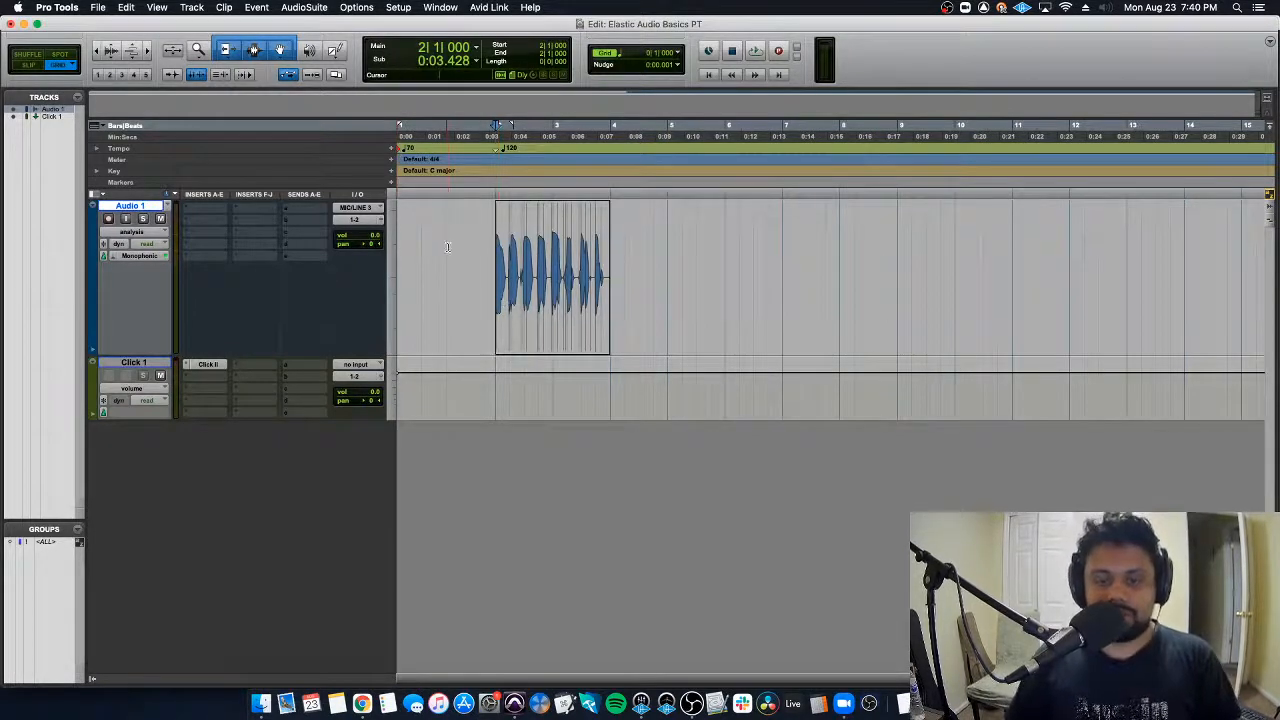
key("t")
key("t")
key("t")
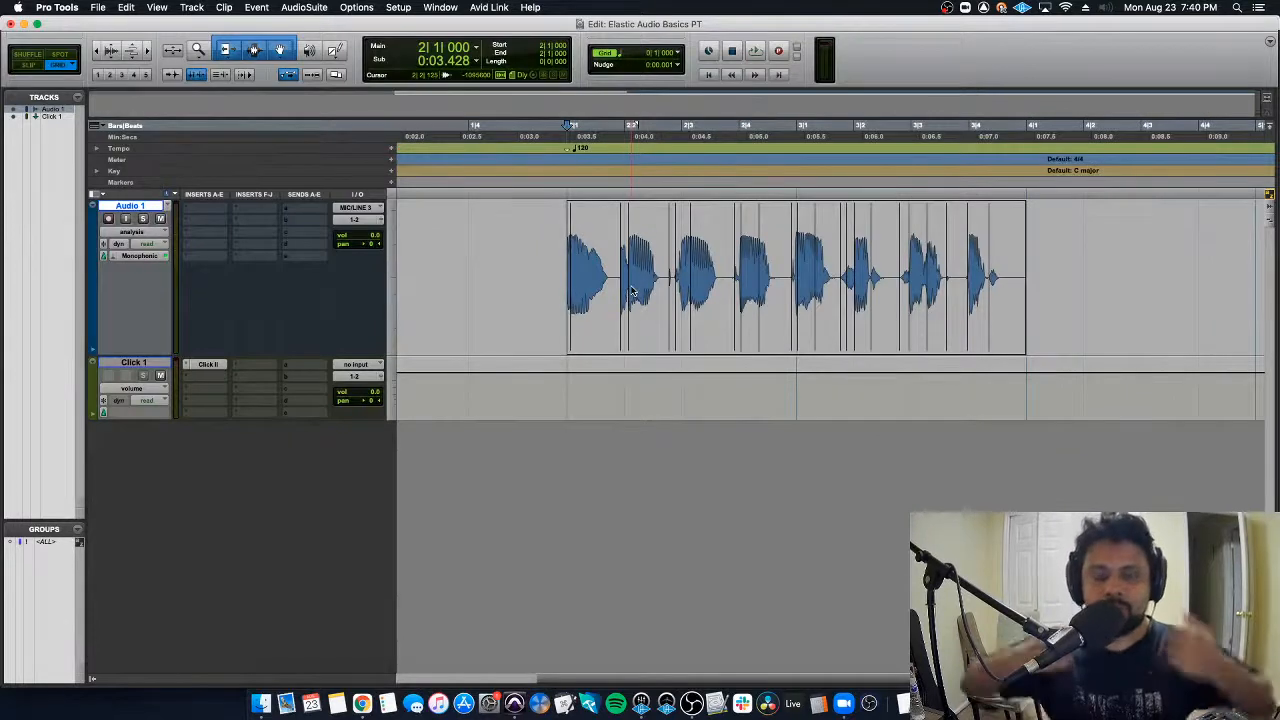
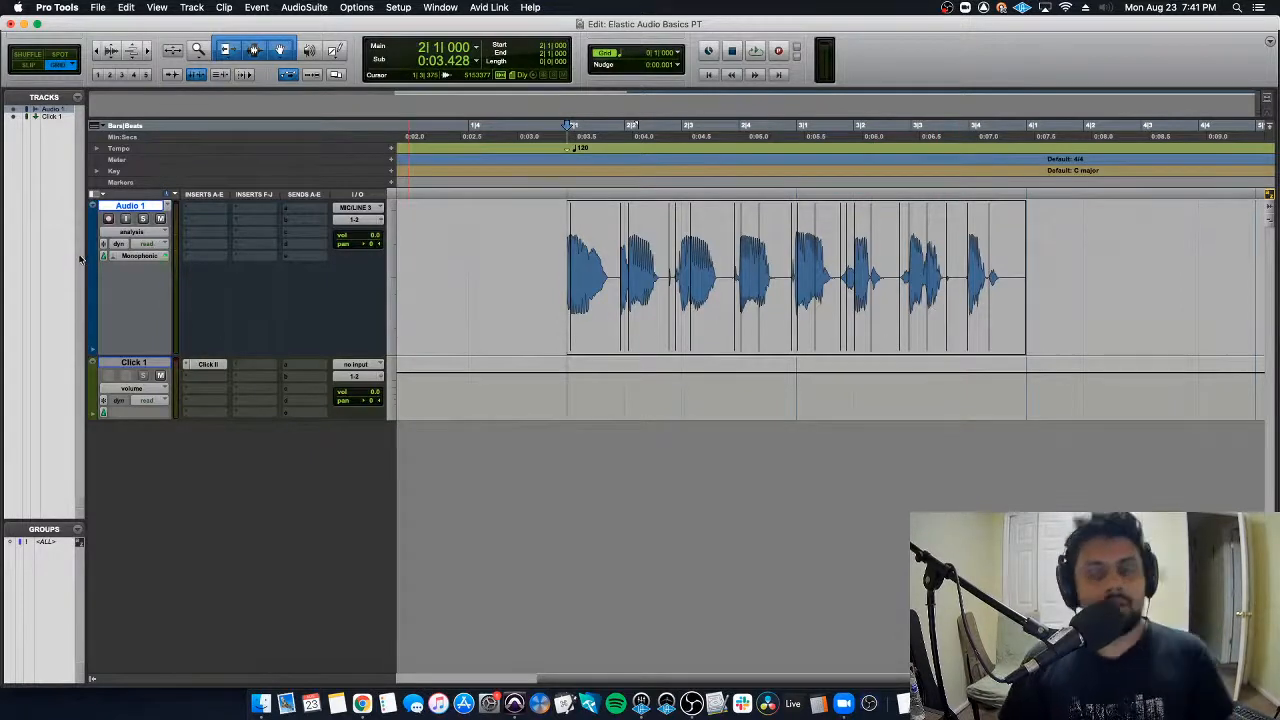
key("super+Tab")
key("super+Tab")
key("super+Tab")
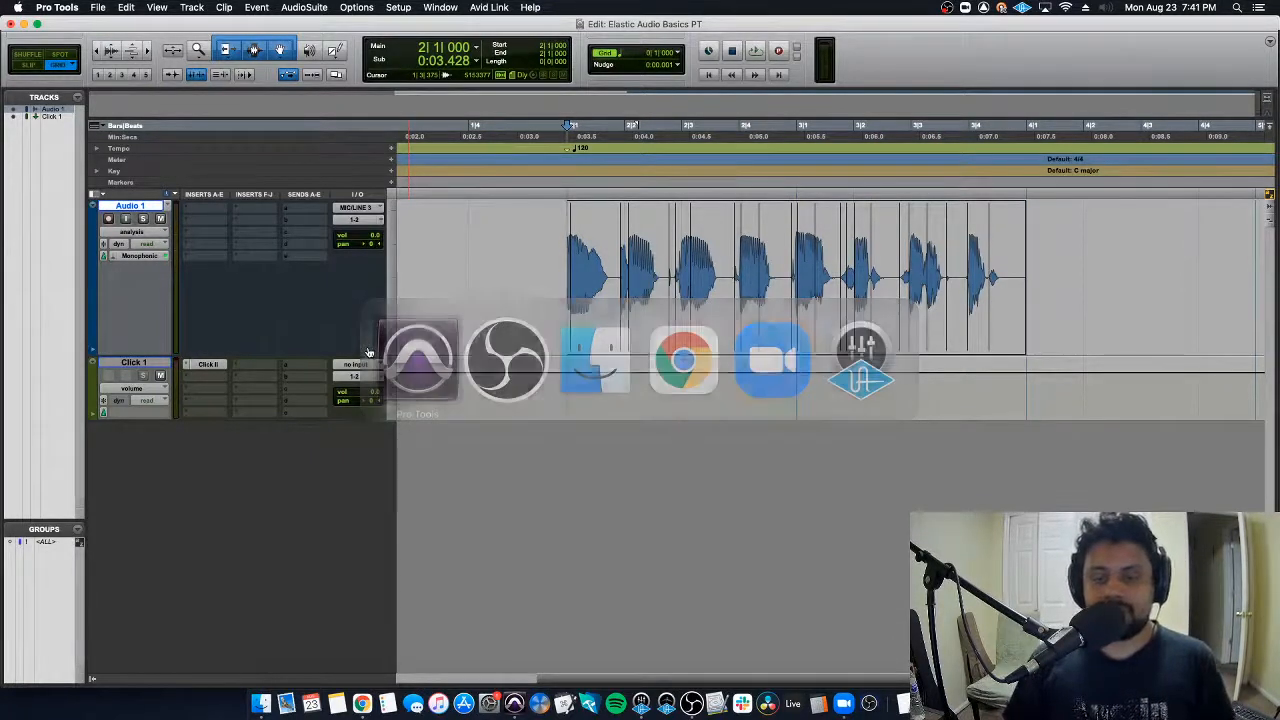
key("super+Tab")
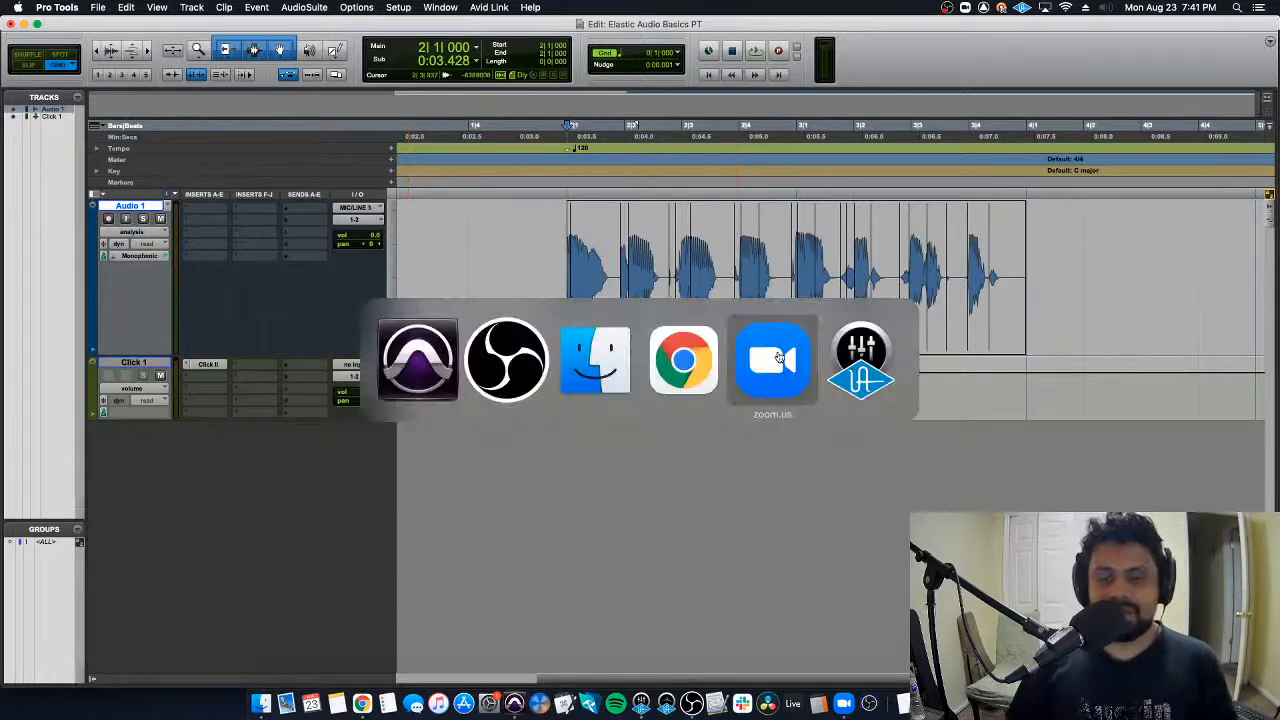
key("super+Tab")
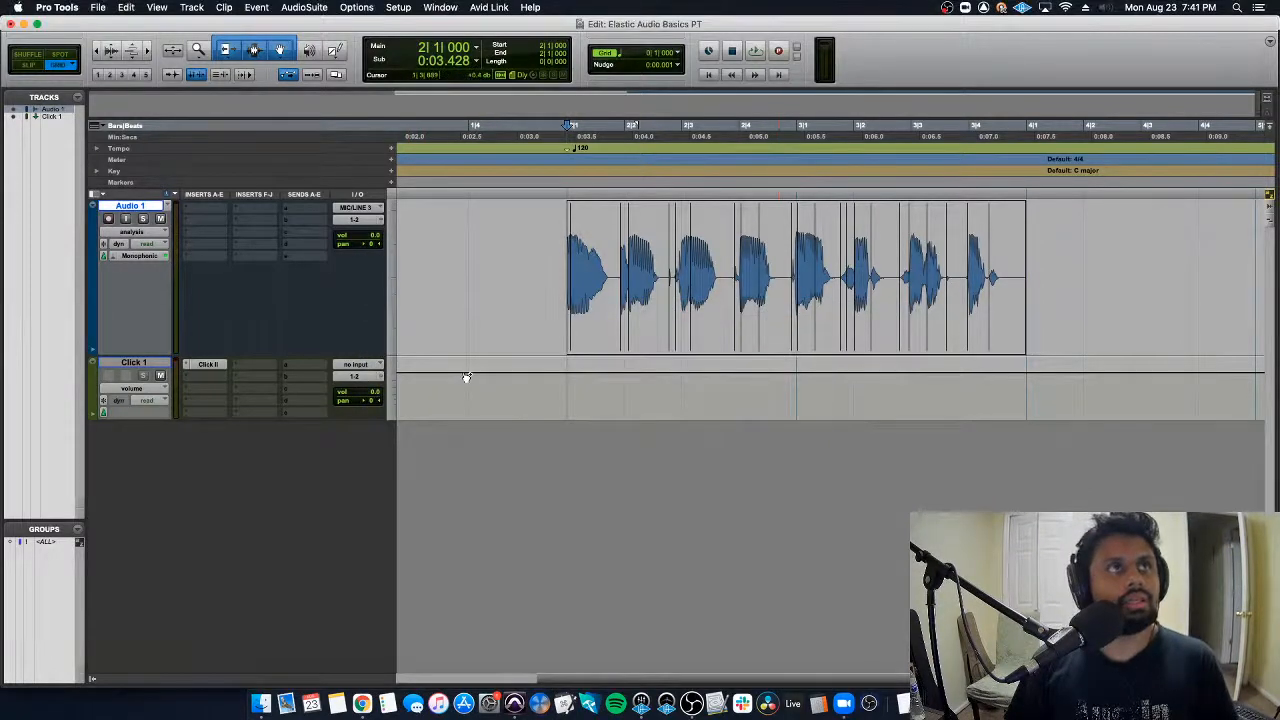
key("super+Tab")
key("super+Tab")
key("super+Tab")
key("super+Tab")
key("super+Tab")
key("super+Tab")
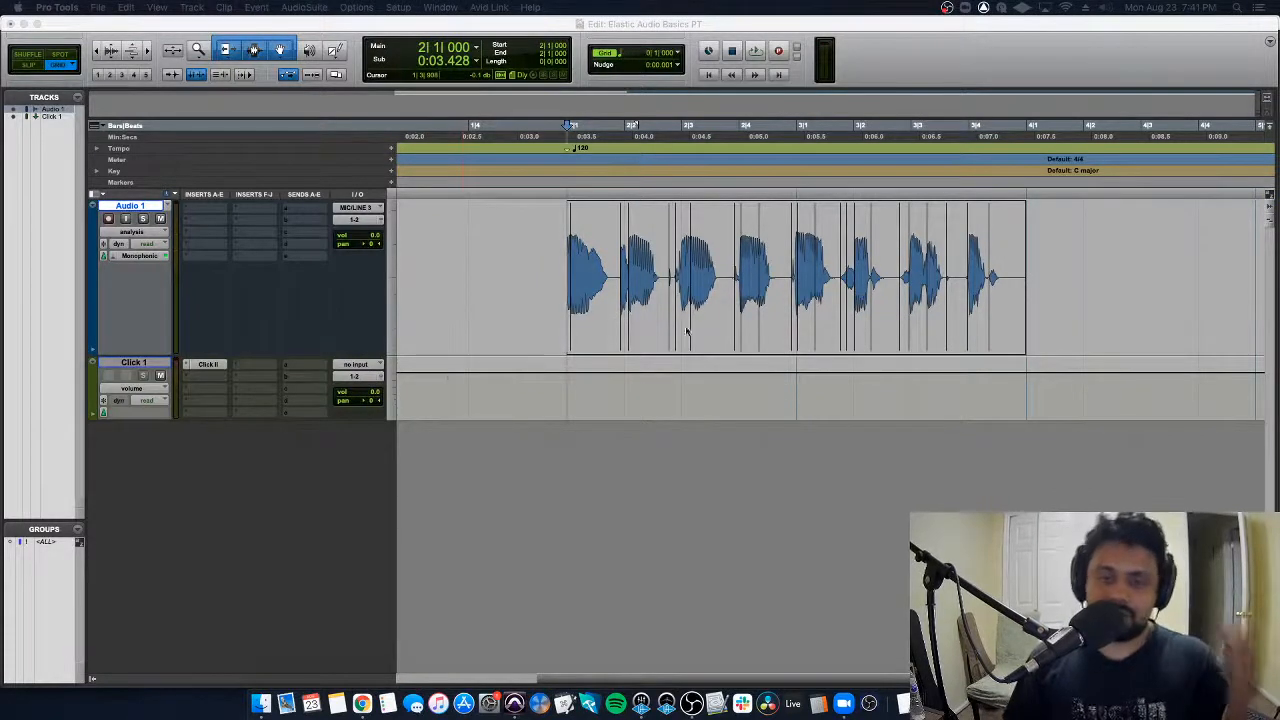
Step: Switch Audio 1 from analysis view to warp view
left_click(143, 232)
left_click(143, 244)
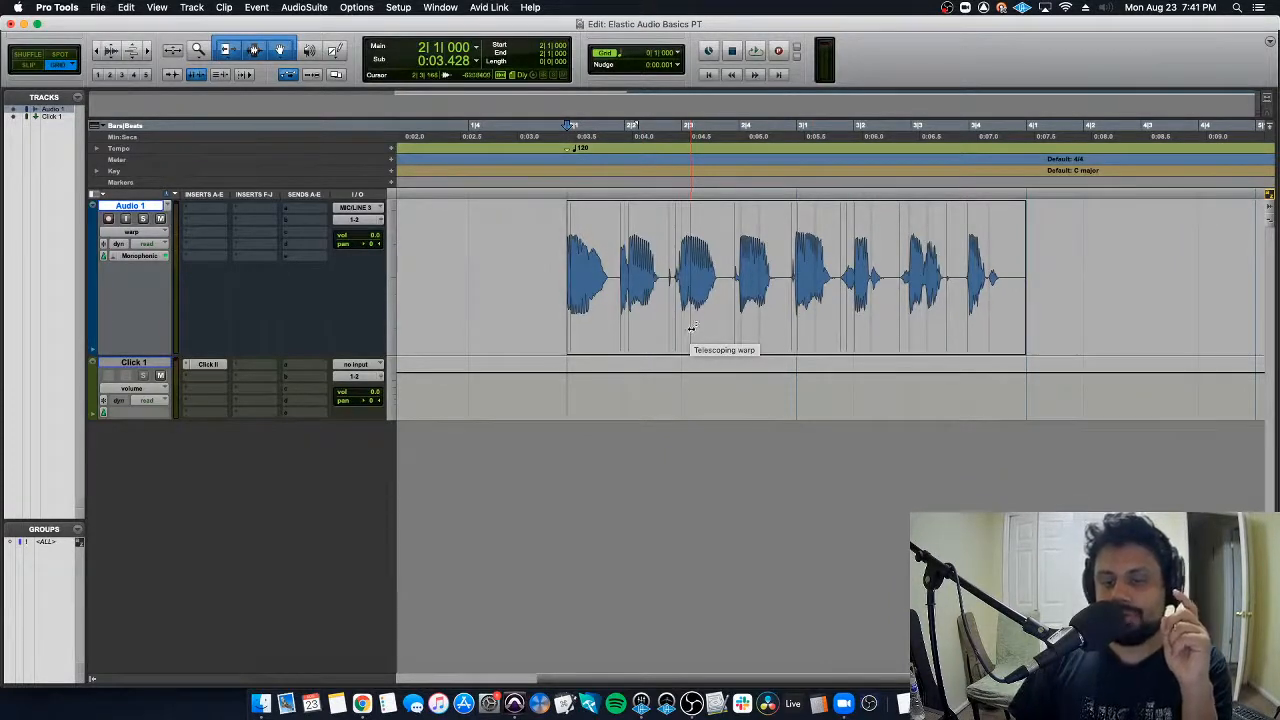
Step: Try a telescoping warp from the event near beat 2|3 to just past 3|2, play it back, and undo the stretch
left_click_drag(691, 328, 885, 325)
key("space")
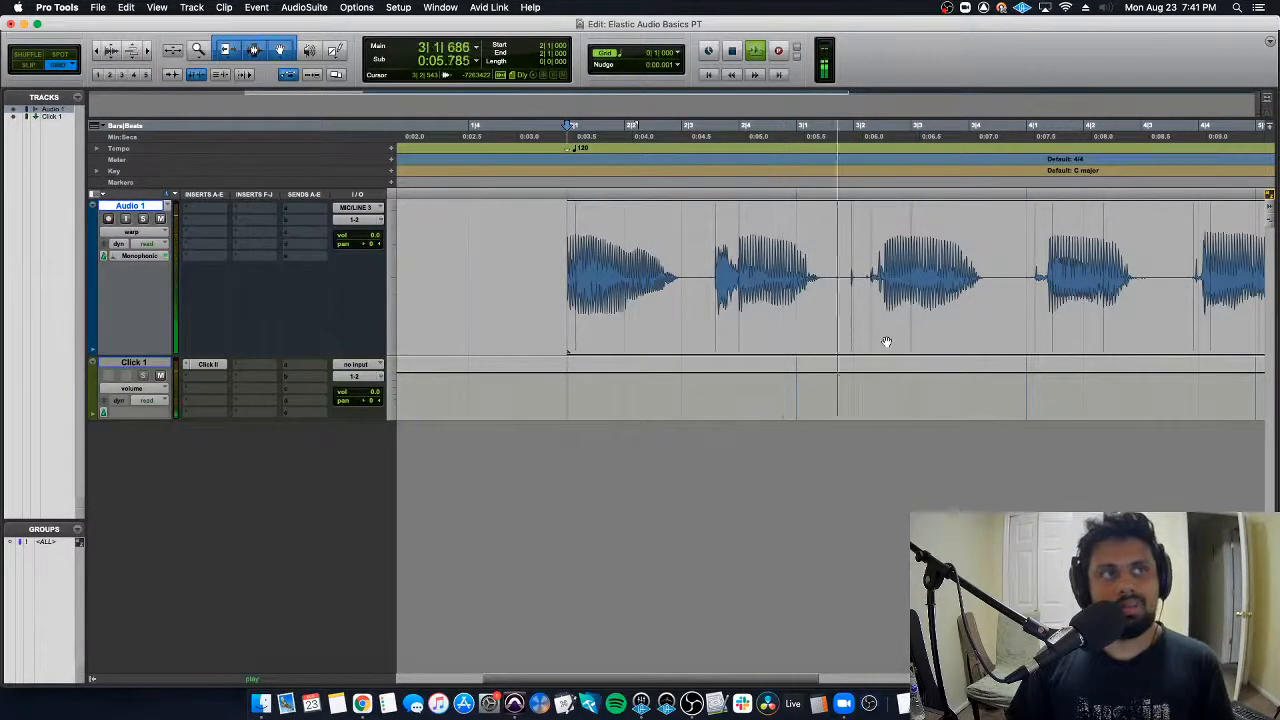
key("space")
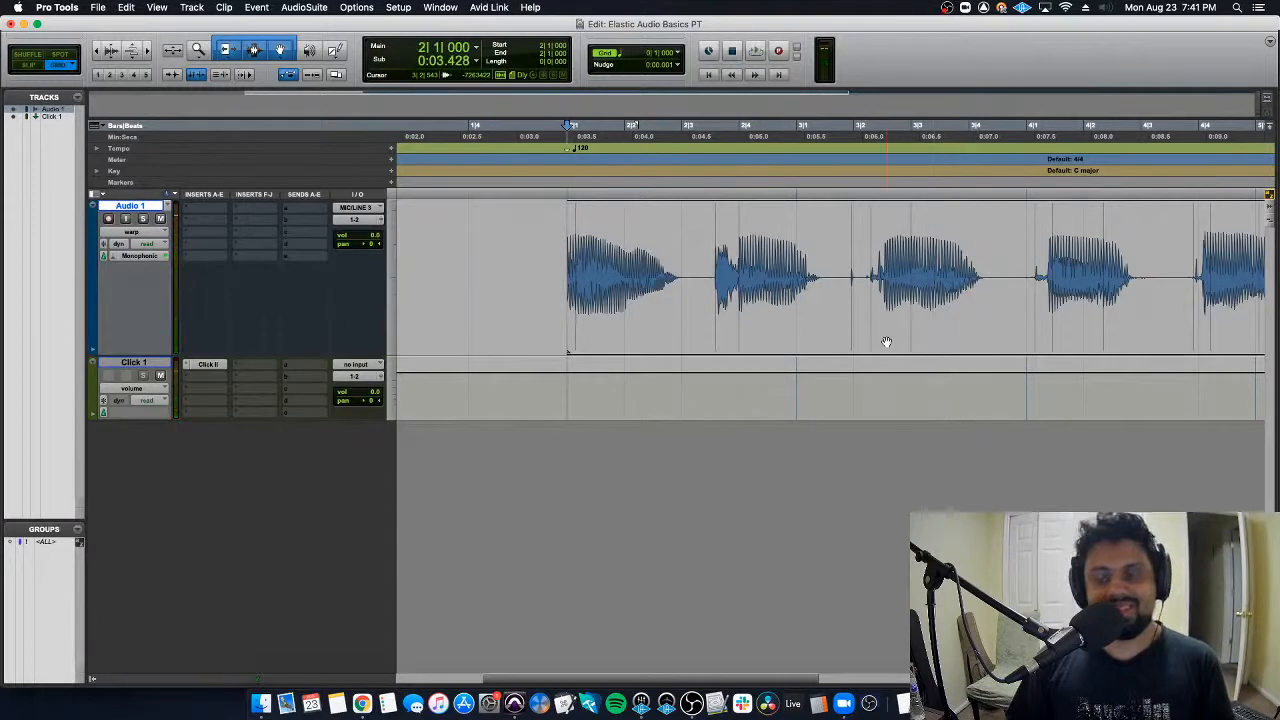
key("super+z")
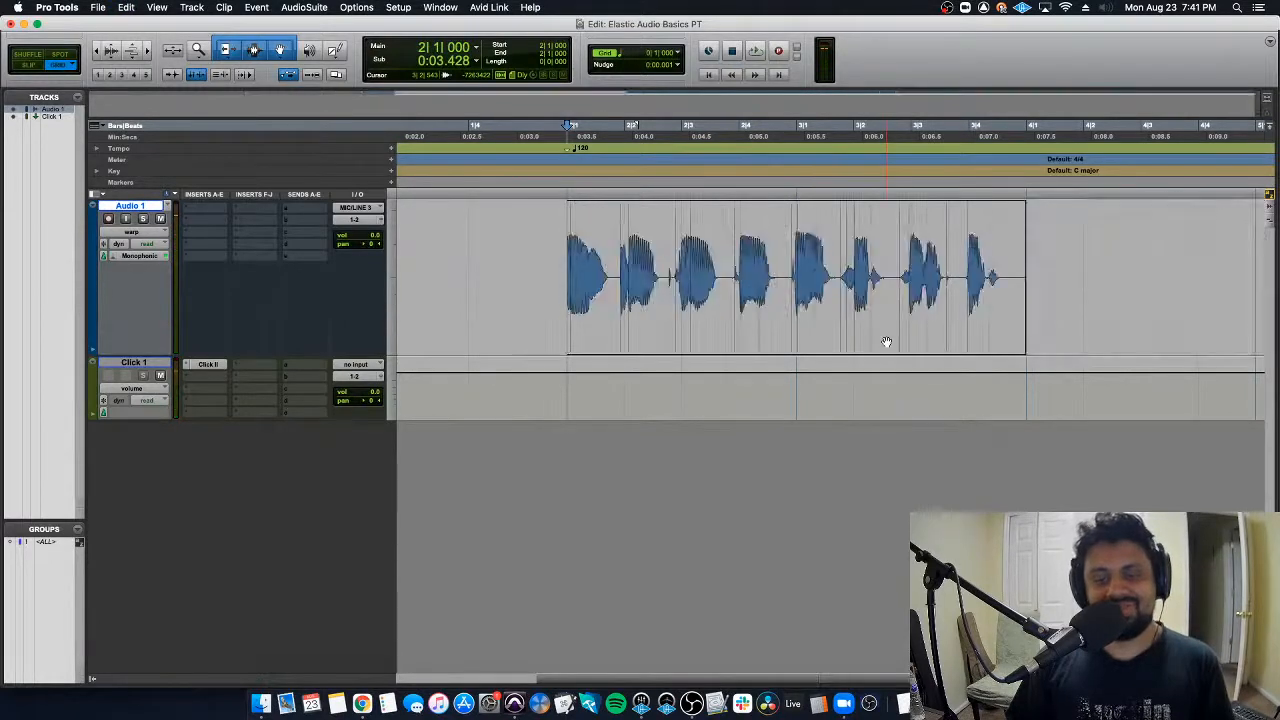
Step: Try an individual warp that moves the event near beat 2|3 later, and undo both the move and its warp markers
left_click(691, 330, "shift")
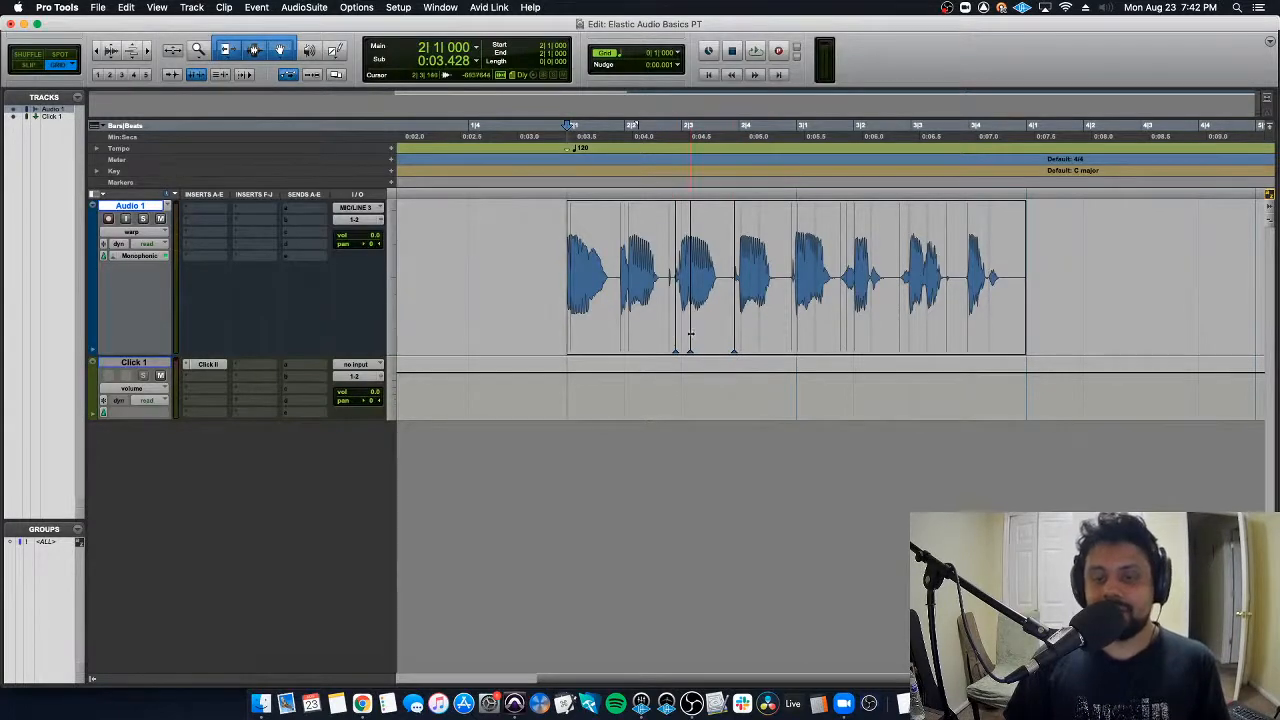
mouse_move(690, 335)
left_mouse_down()
mouse_move(714, 332)
mouse_move(677, 334)
mouse_move(960, 342)
left_mouse_up()
key("super+z")
key("super+z")
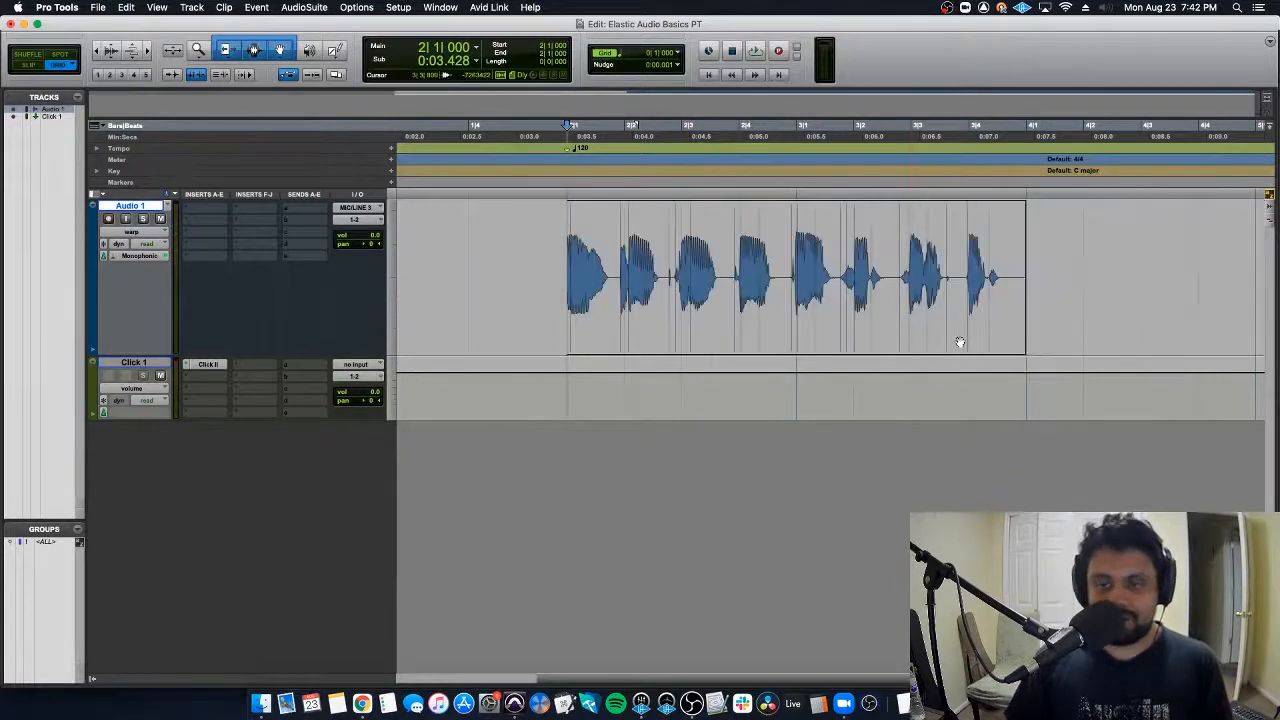
Step: Play back the unwarped Audio 1 clip twice from bar 2
key("space")
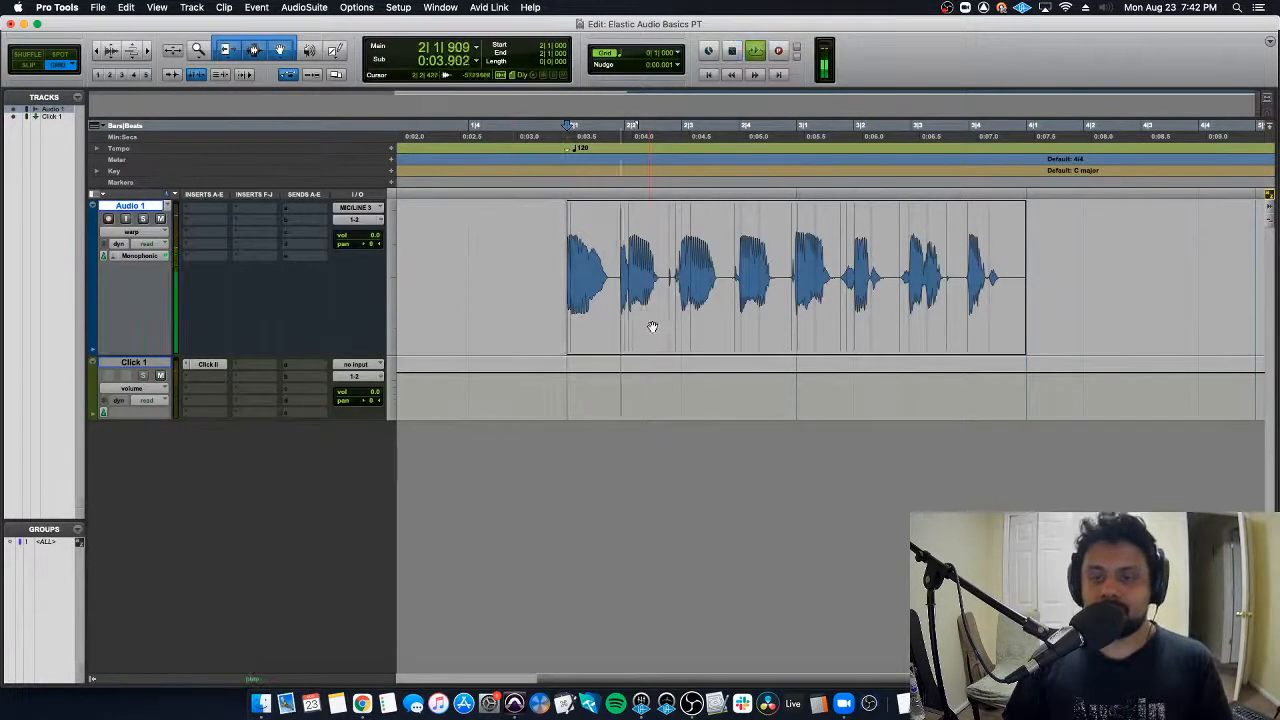
key("space")
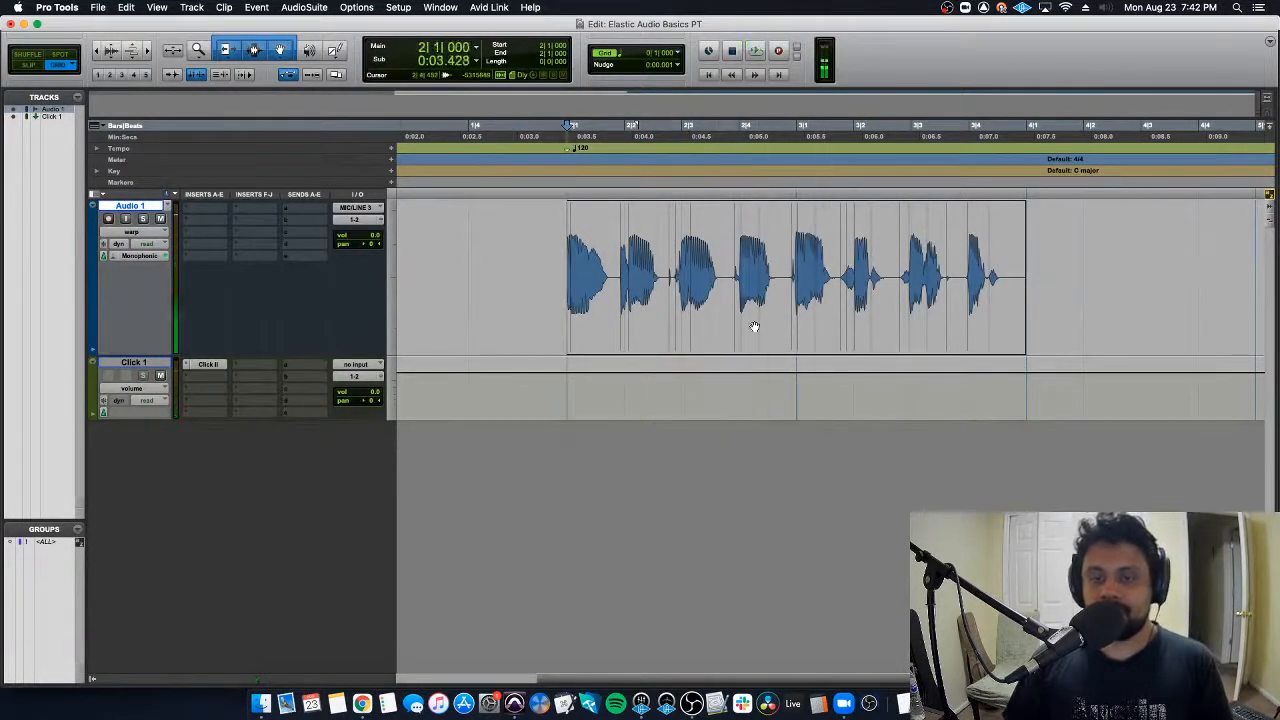
key("space")
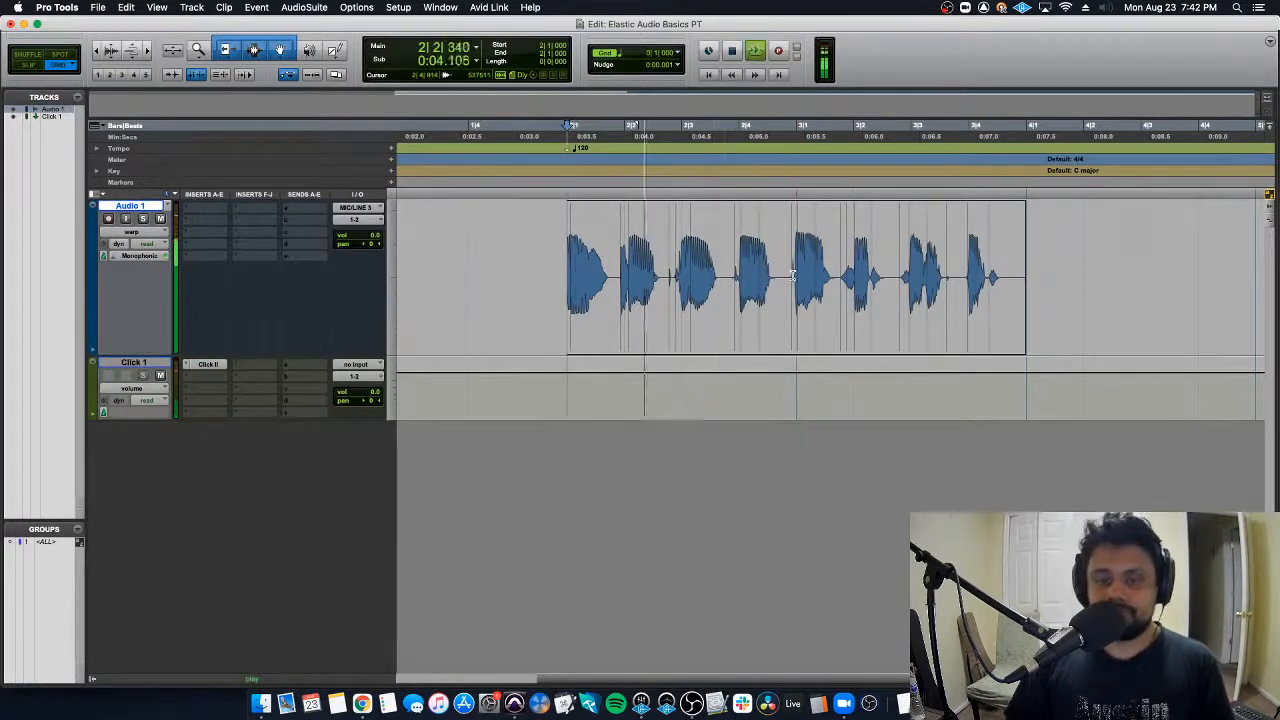
key("space")
Step: Check Audio 1's analysis view against its warp view, and try a telescoping warp on the event just before beat 2|2
left_click(131, 232)
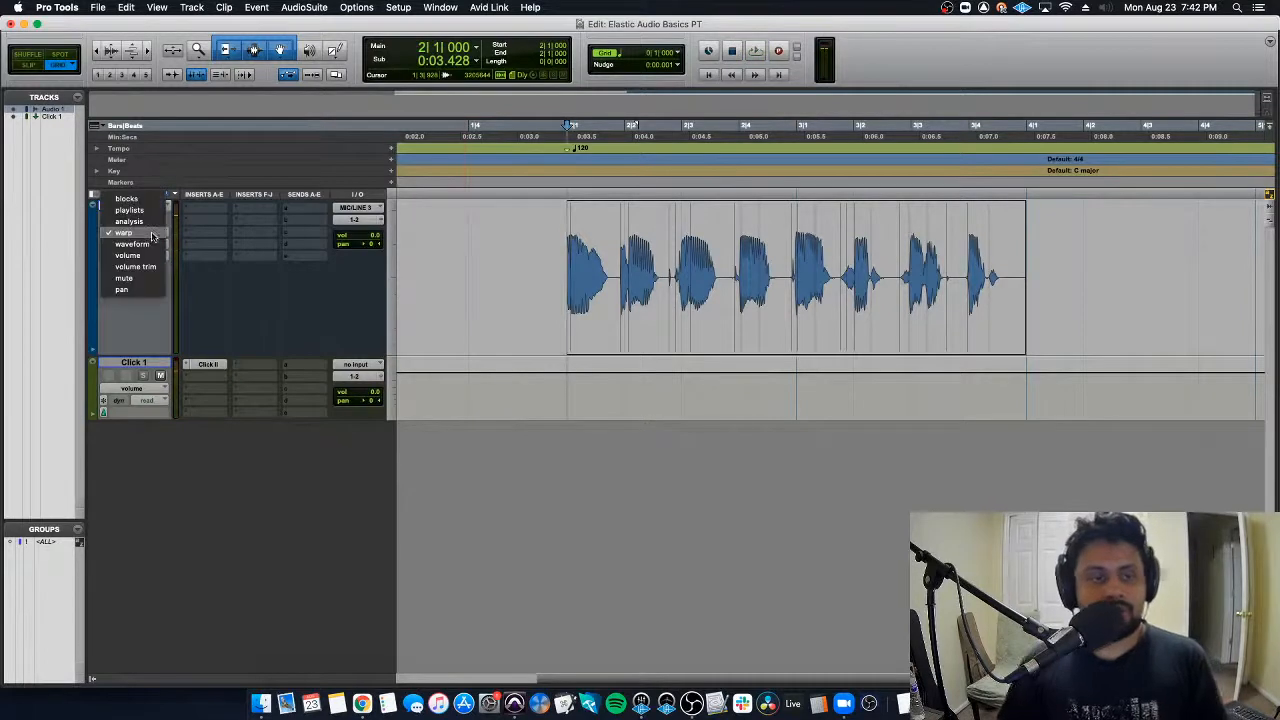
left_click(133, 242)
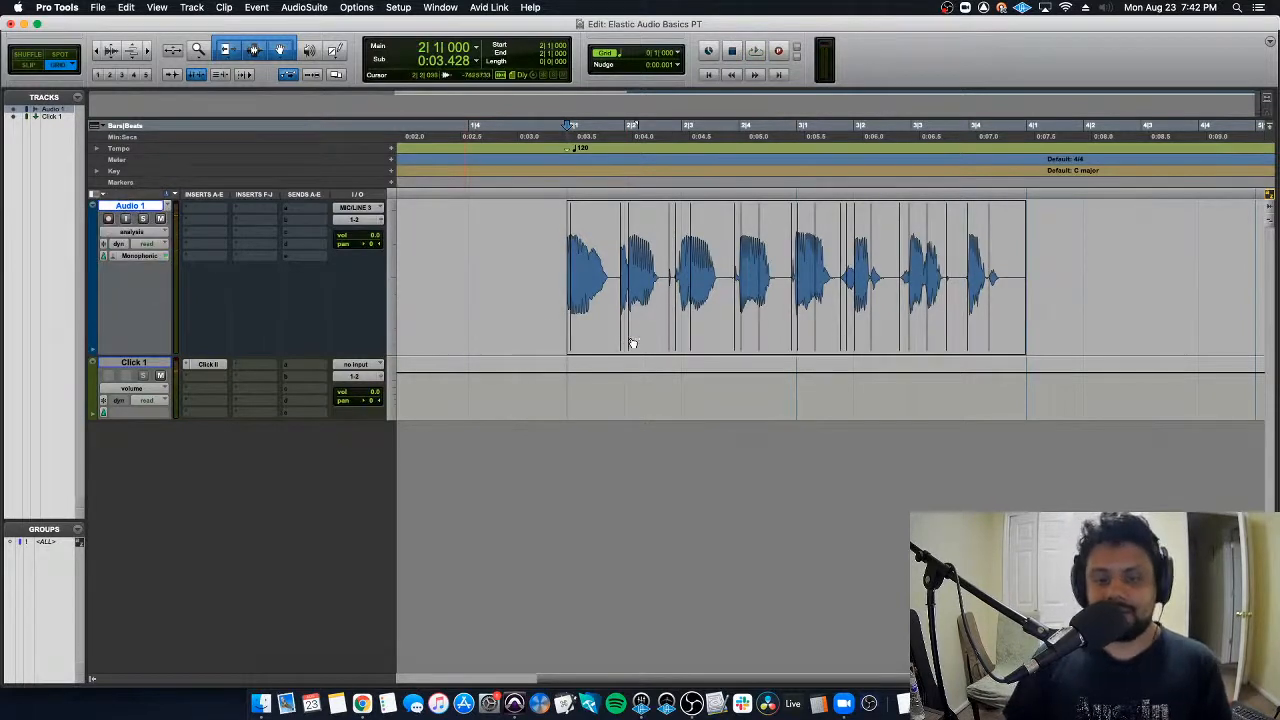
left_click(156, 236)
left_click(133, 222)
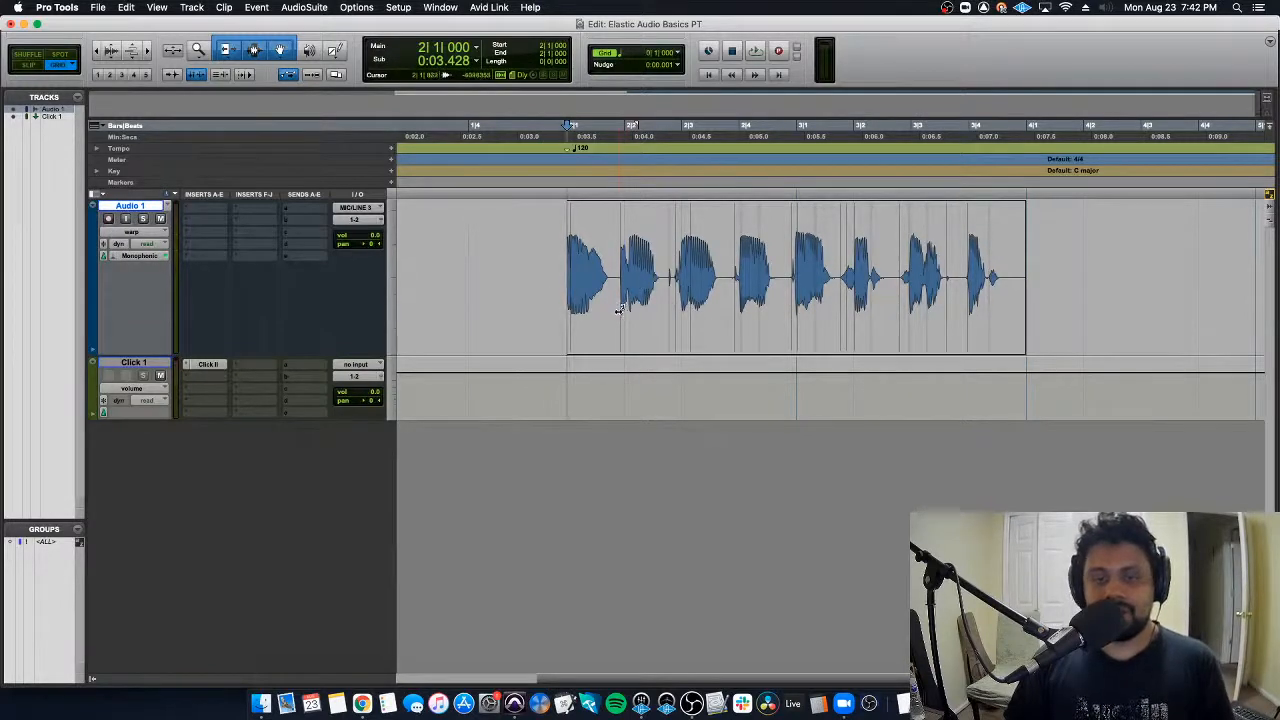
left_click_drag(619, 310, 725, 314)
key("super+z")
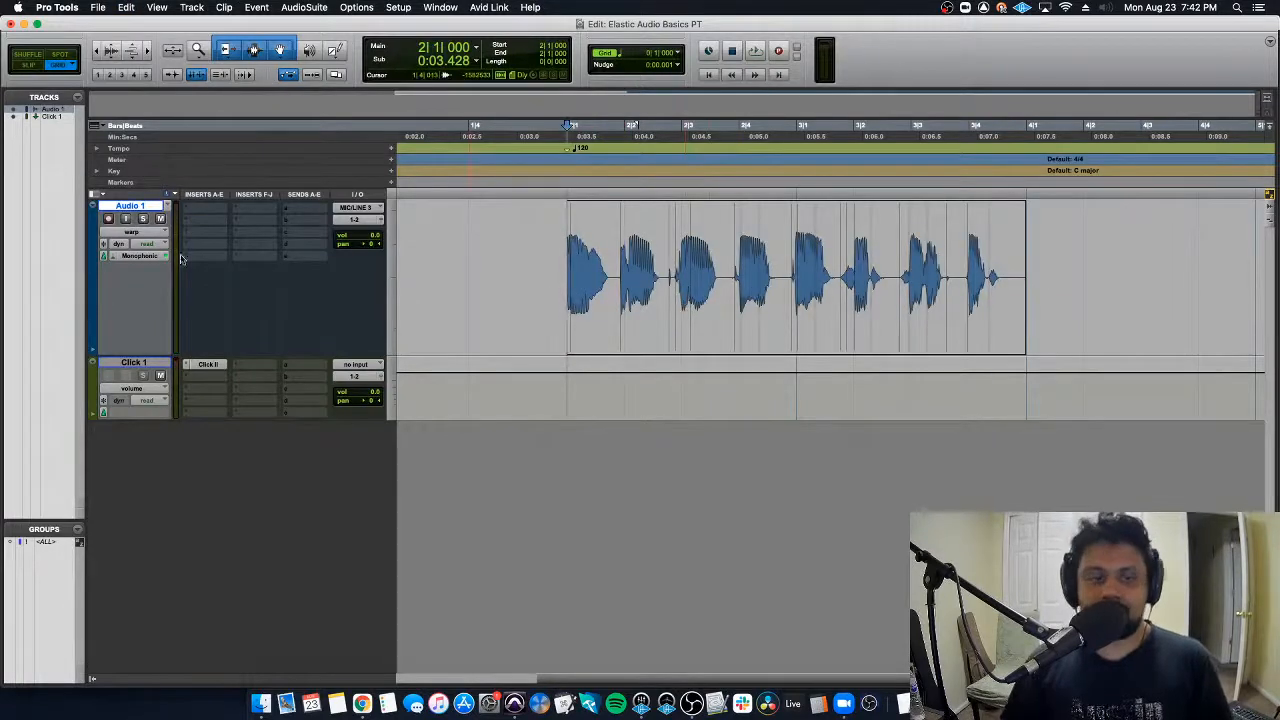
Step: Individually warp the event just before beat 2|2 to about 2|2|415, and play back the clip from bar 2
left_click(619, 327)
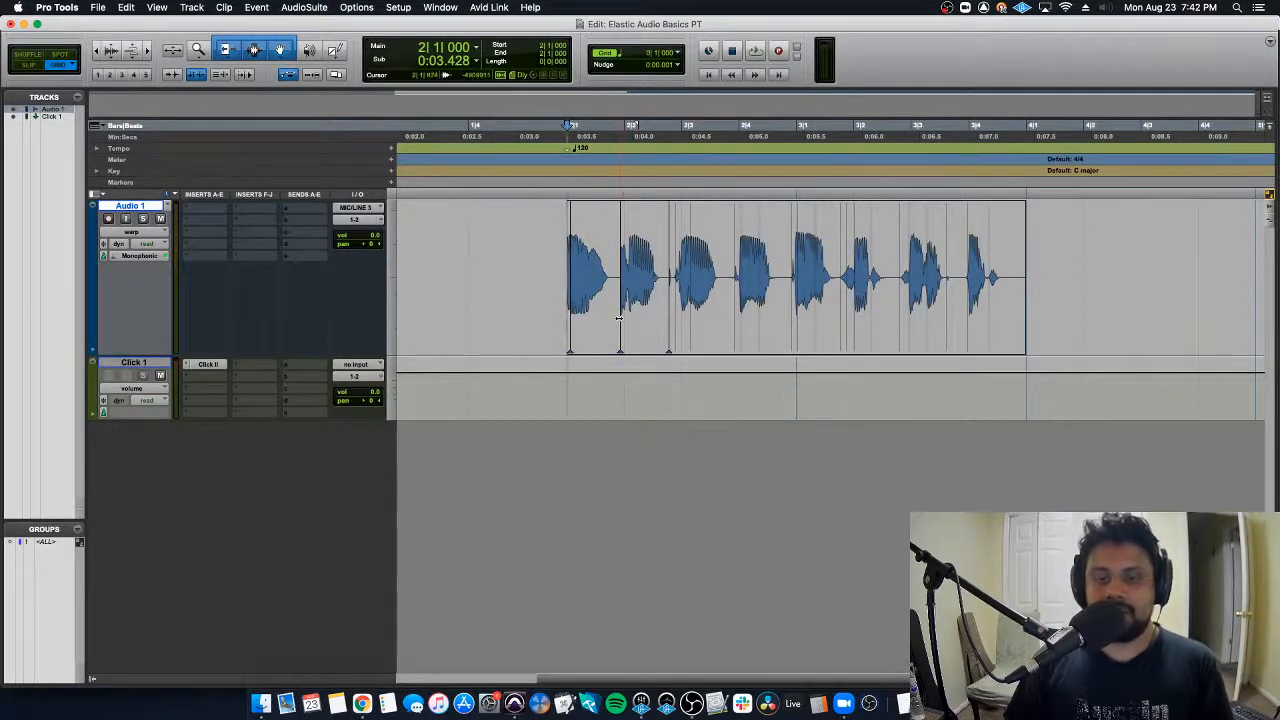
left_click_drag(619, 318, 649, 315)
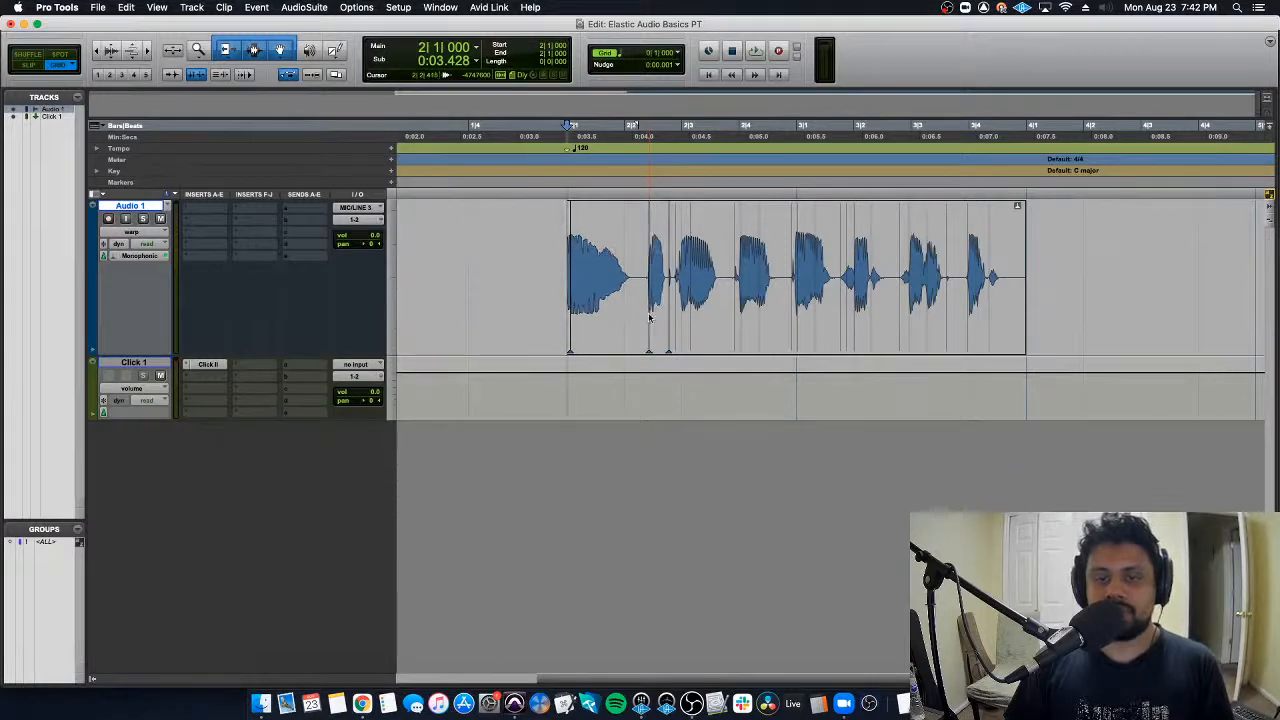
key("space")
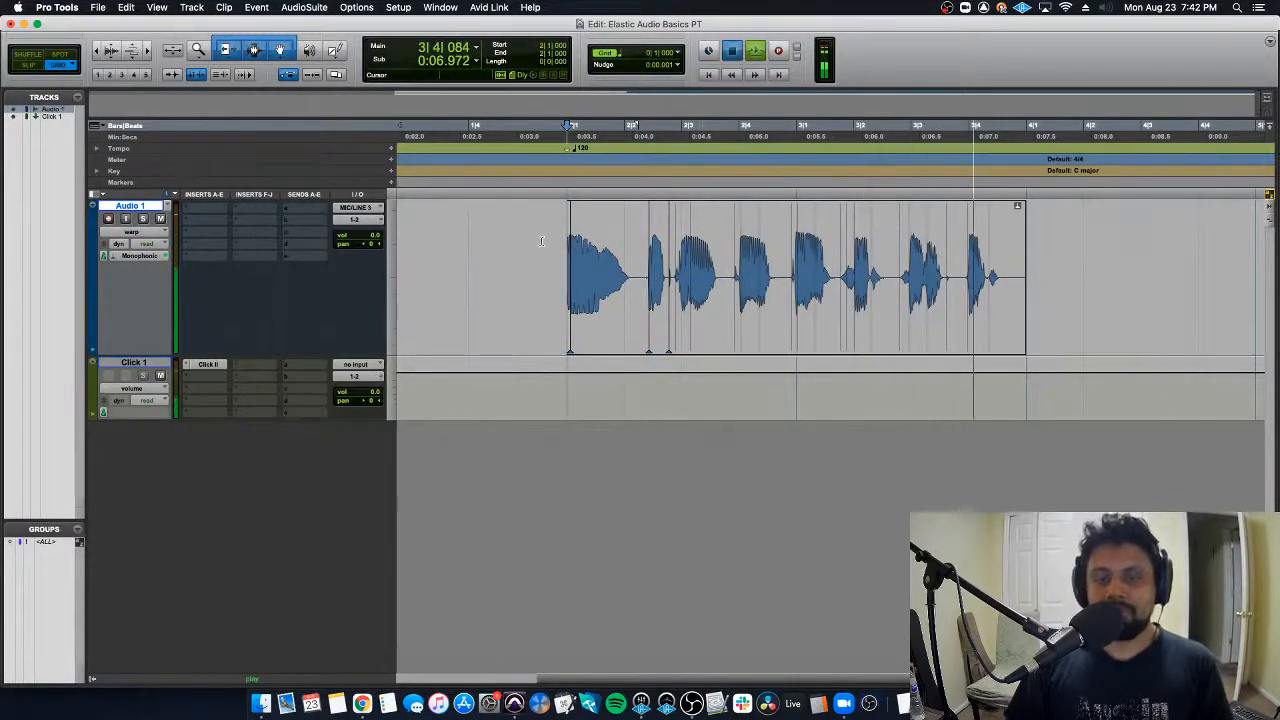
key("space")
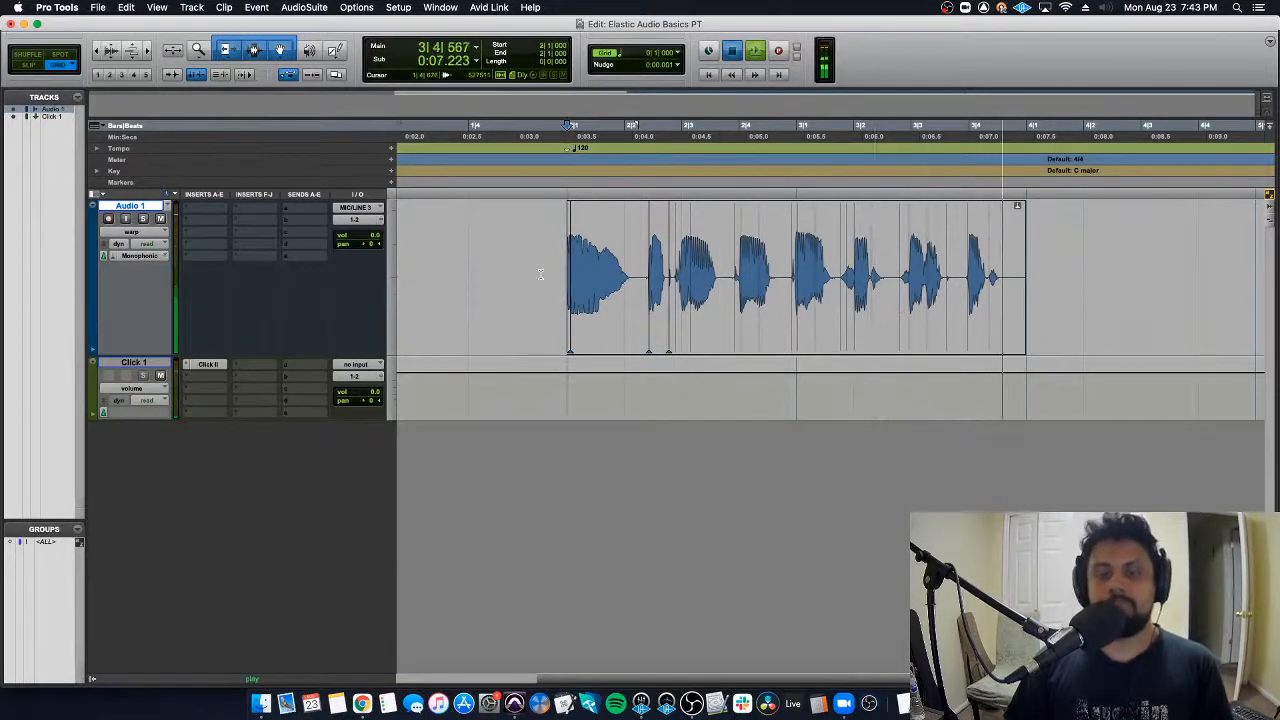
key("space")
key("space")
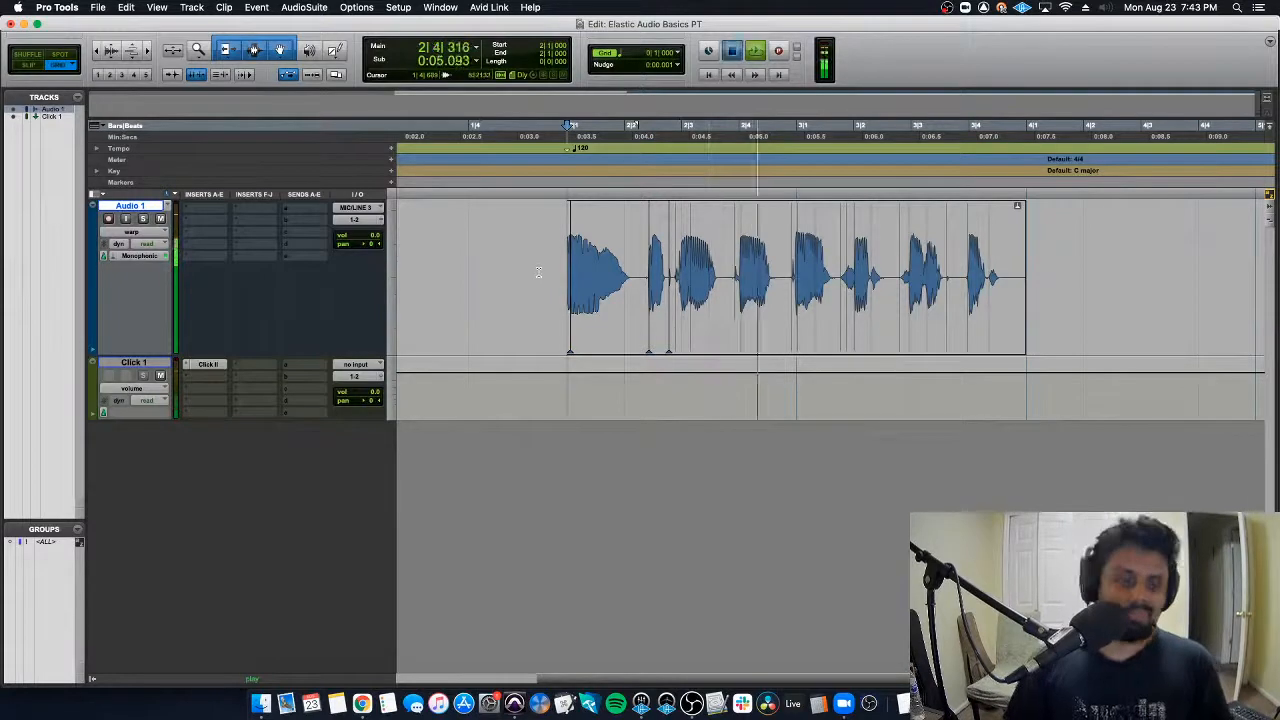
key("space")
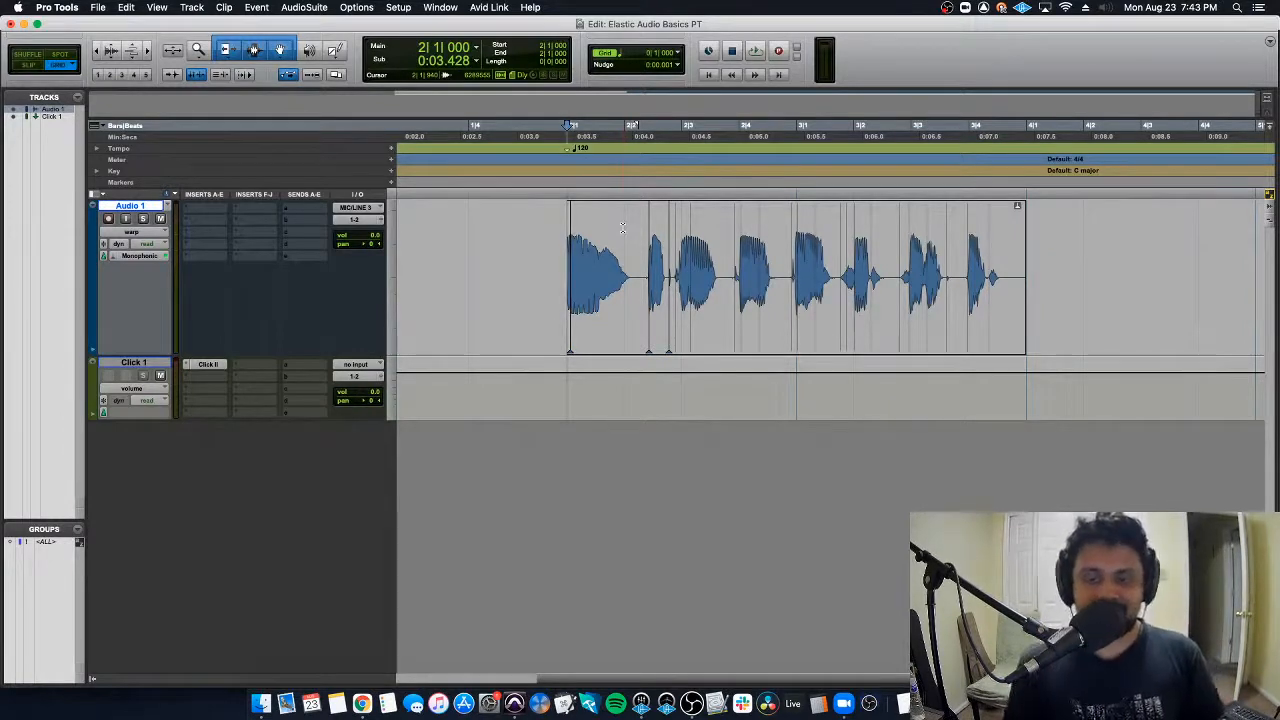
key("space")
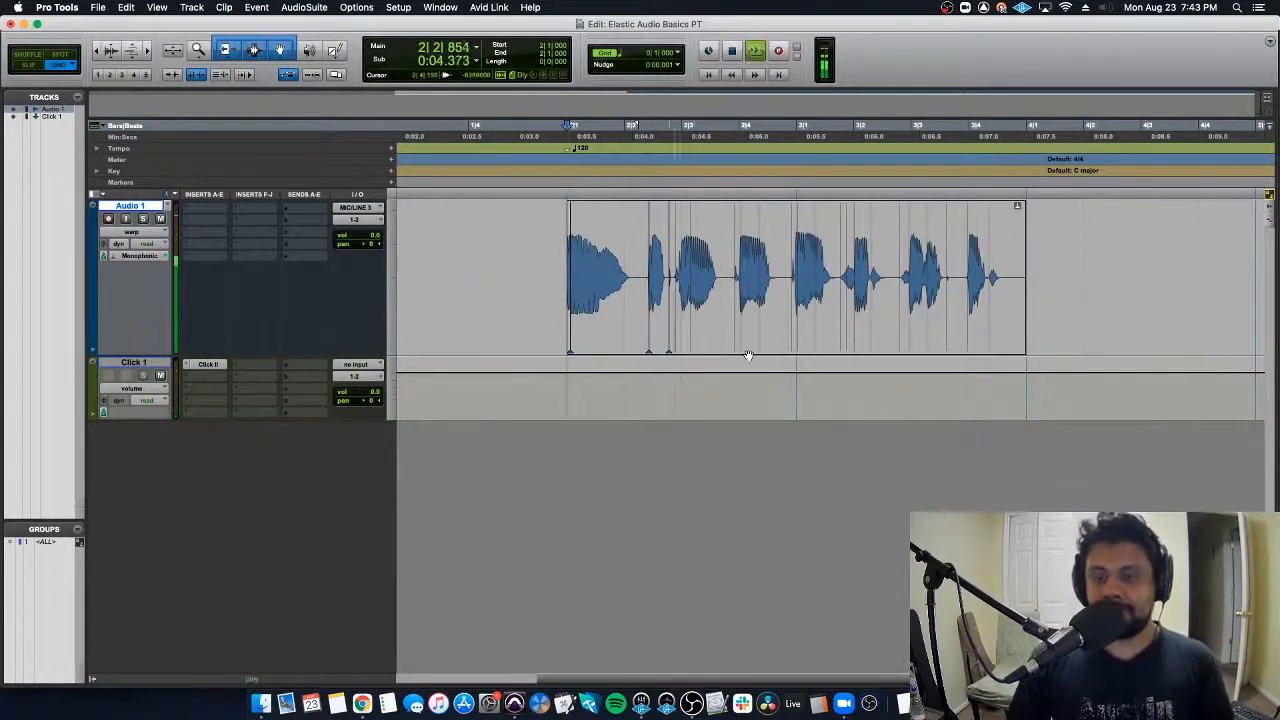
key("space")
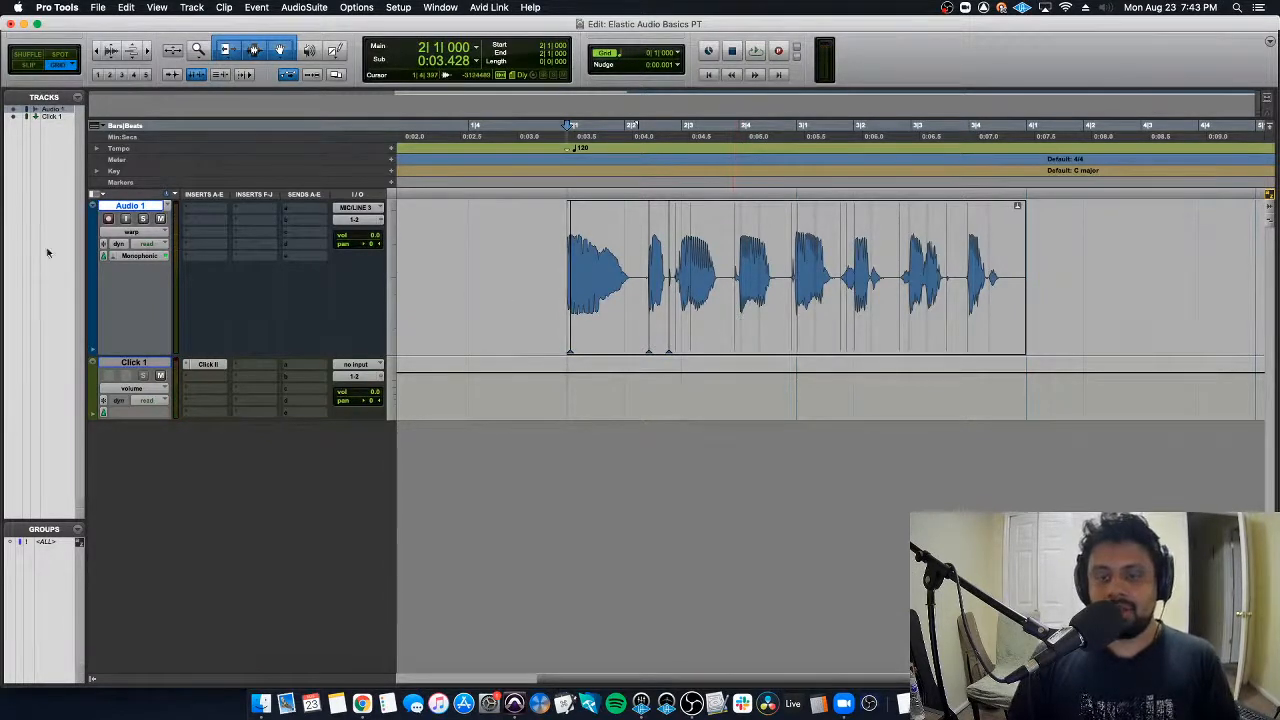
Step: Check the transient markers in Audio 1's analysis view, and return the track to warp view
left_click(131, 231)
left_click(128, 244)
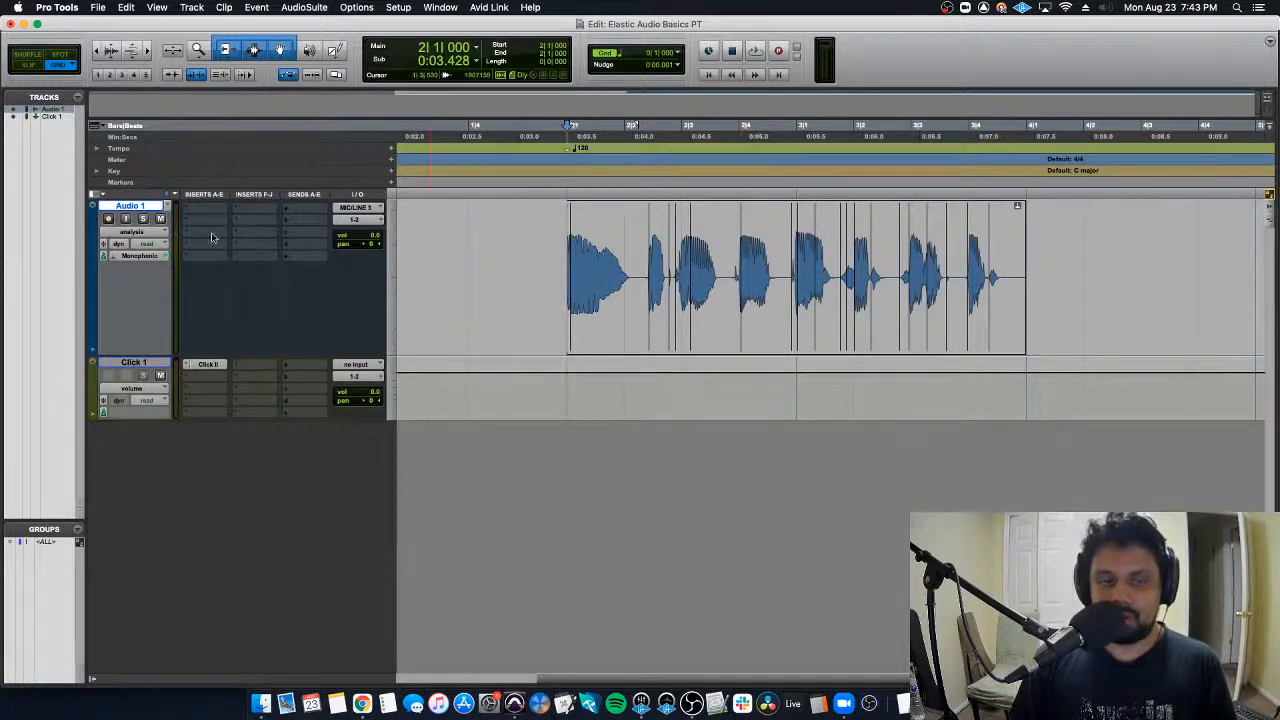
left_click(131, 231)
left_click(154, 243)
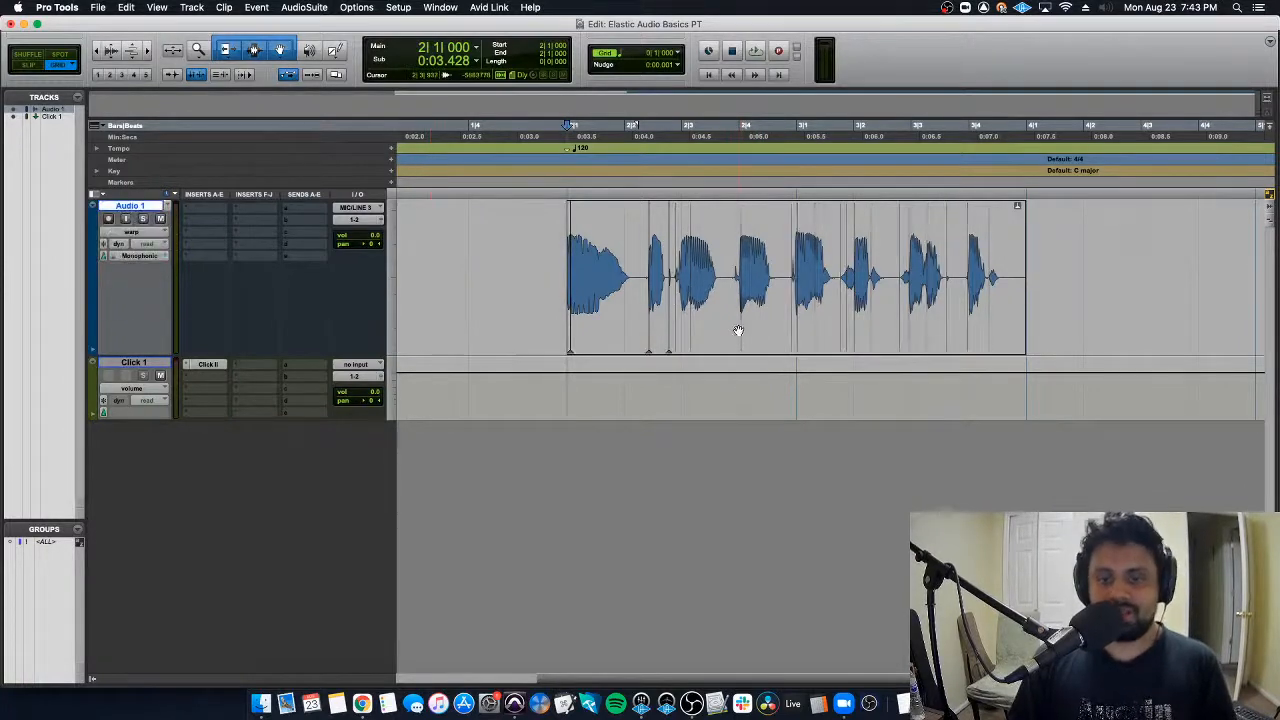
Step: Set the grid to 0|0|480, and individually warp the event near beat 2|4 to 2|4|480
left_click(741, 328, "ctrl")
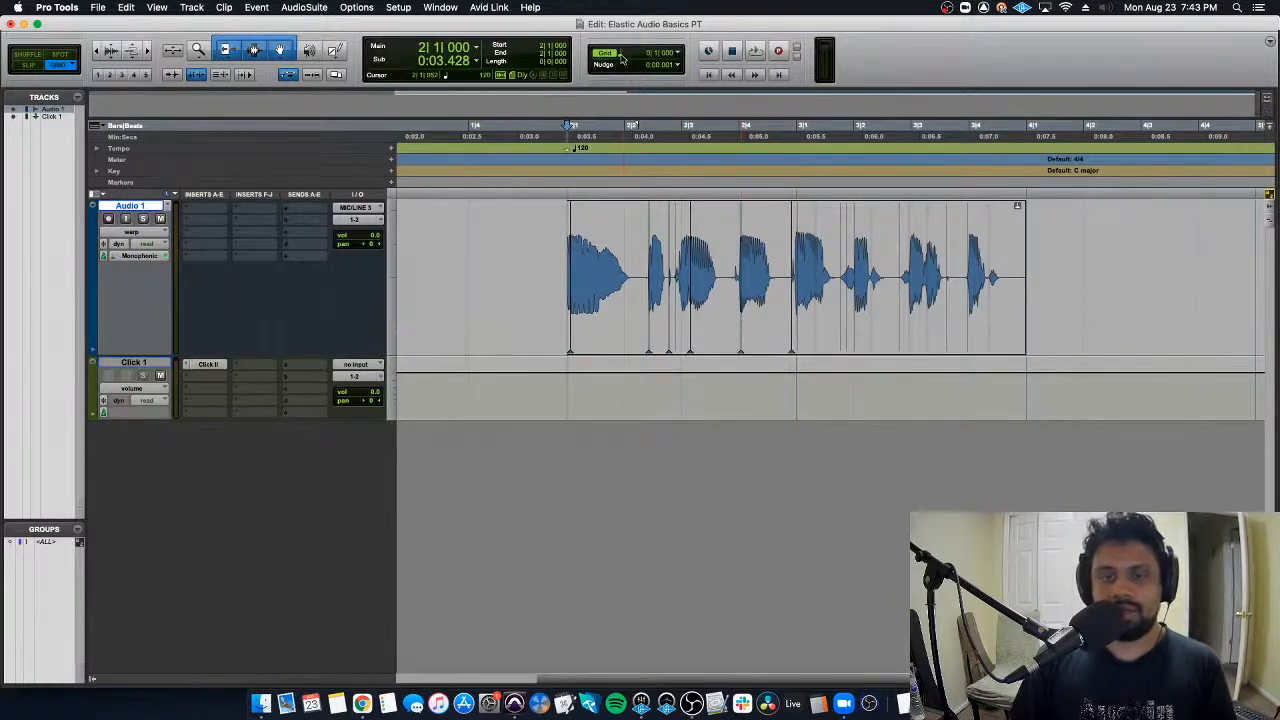
left_click(660, 52)
left_click(650, 63)
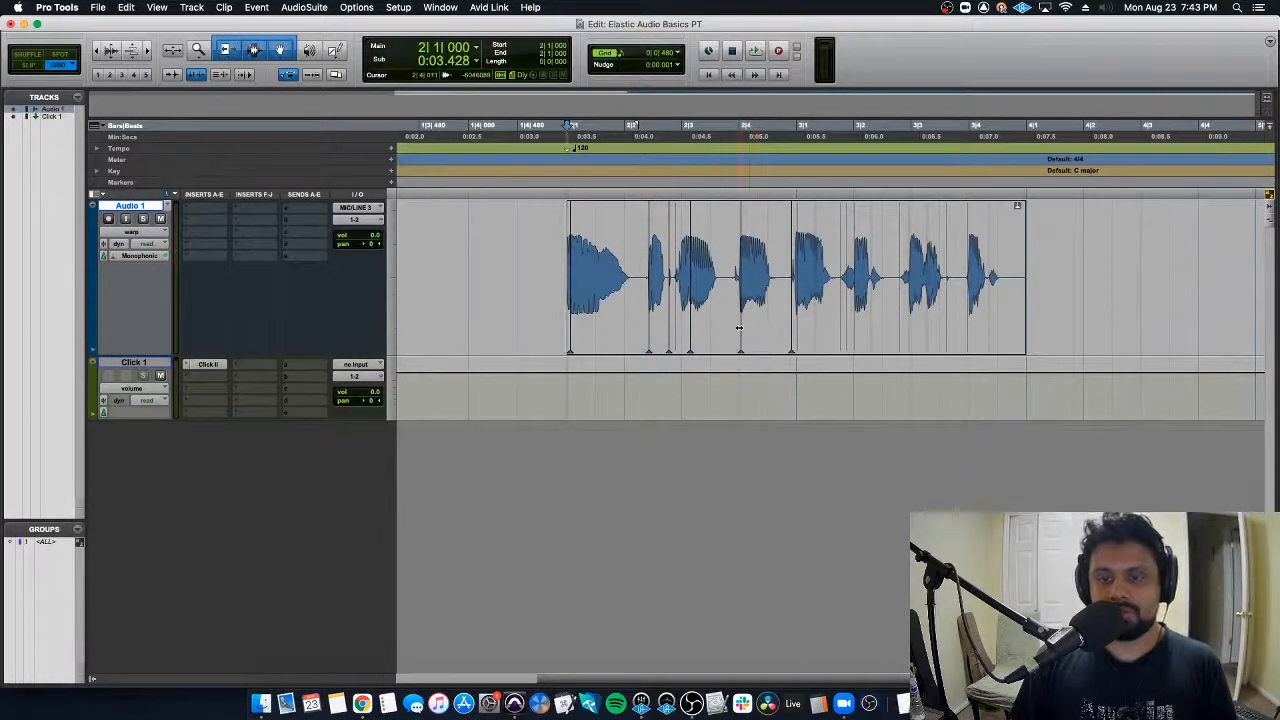
left_click_drag(741, 328, 765, 327)
Step: Play back the warped Audio 1 clip twice from 1|4|480
left_click(533, 255)
key("space")
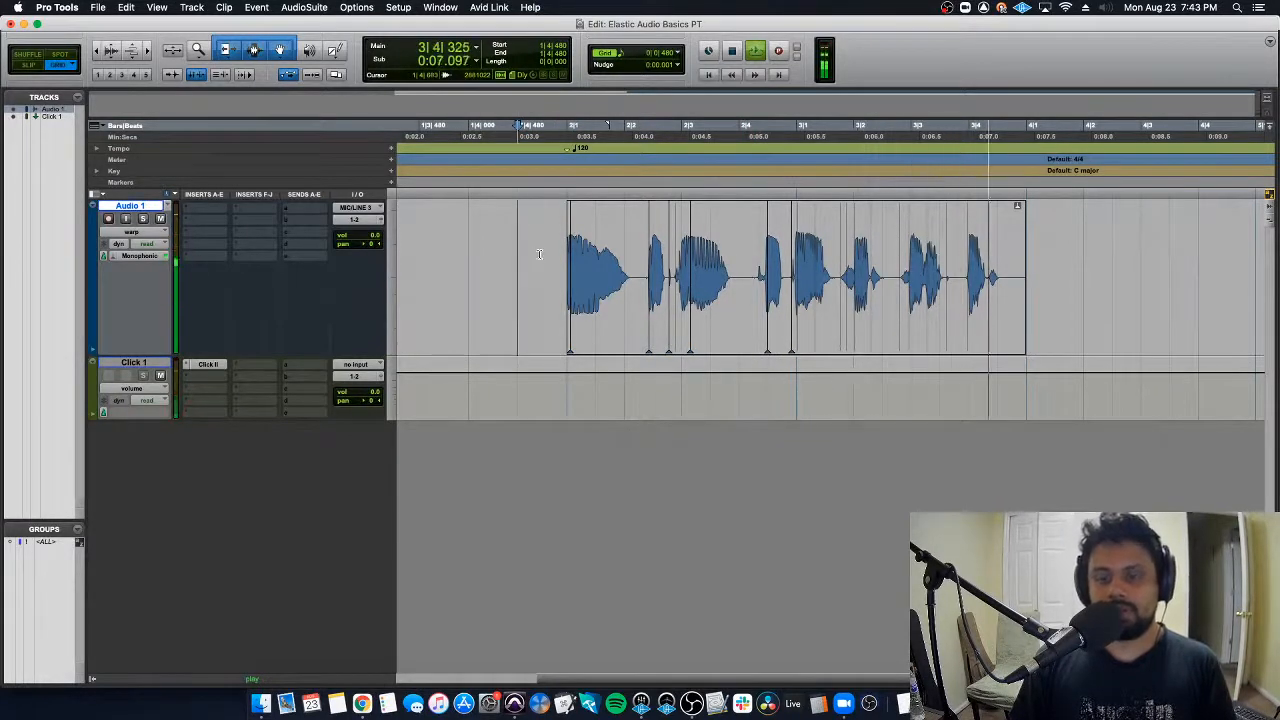
key("space")
key("space")
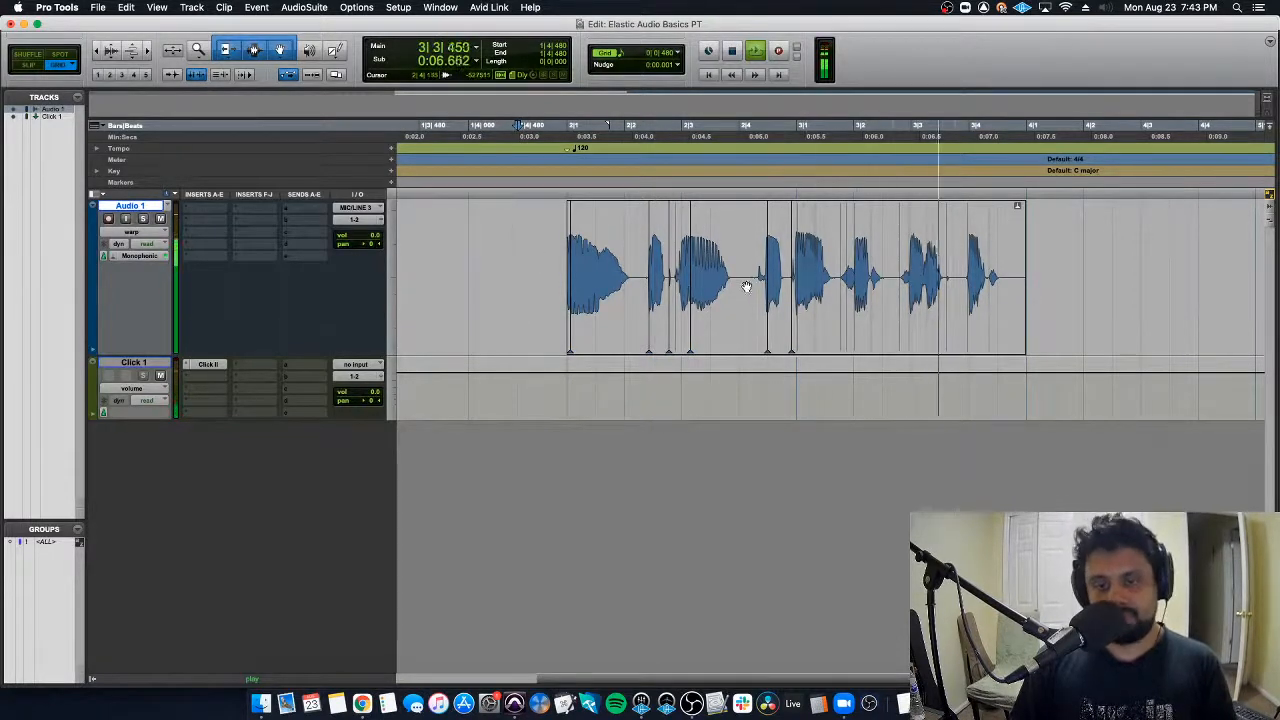
key("space")
Step: Move the warp marker just after beat 2|3 slightly later, and undo the deletion of the 120 BPM tempo event
left_click_drag(690, 307, 695, 307)
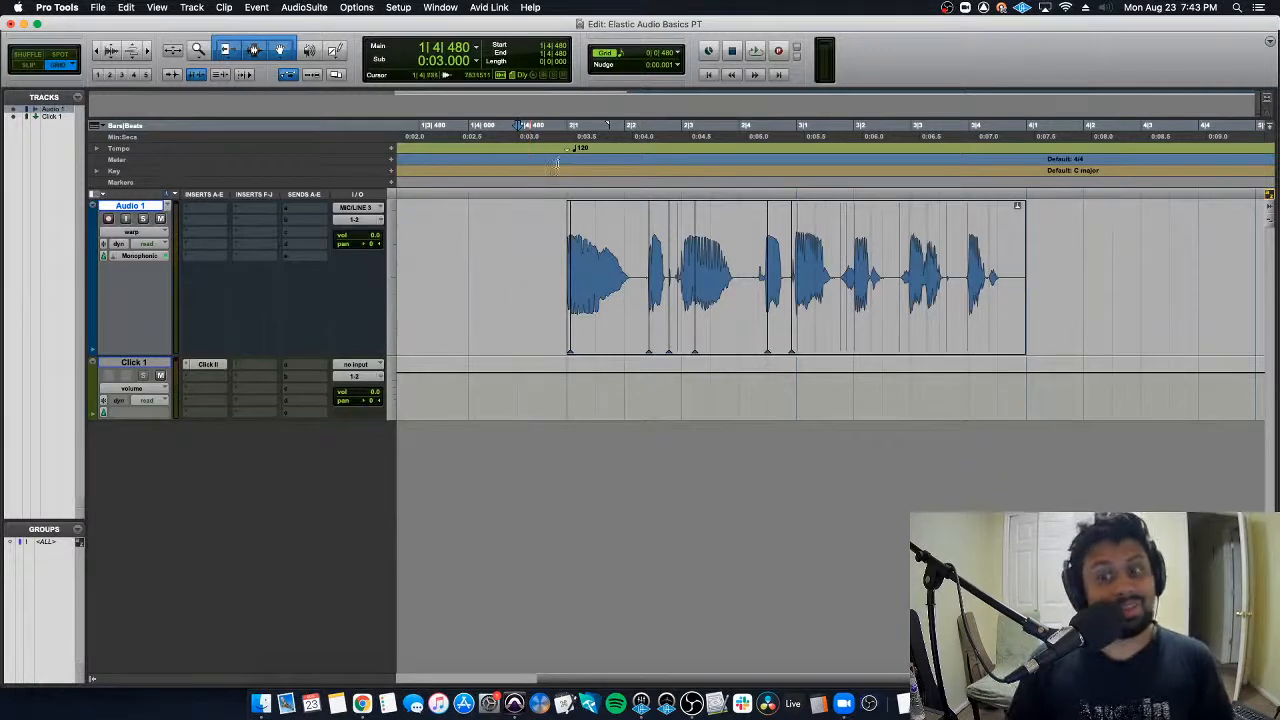
left_click(567, 154, "alt")
key("super+z")
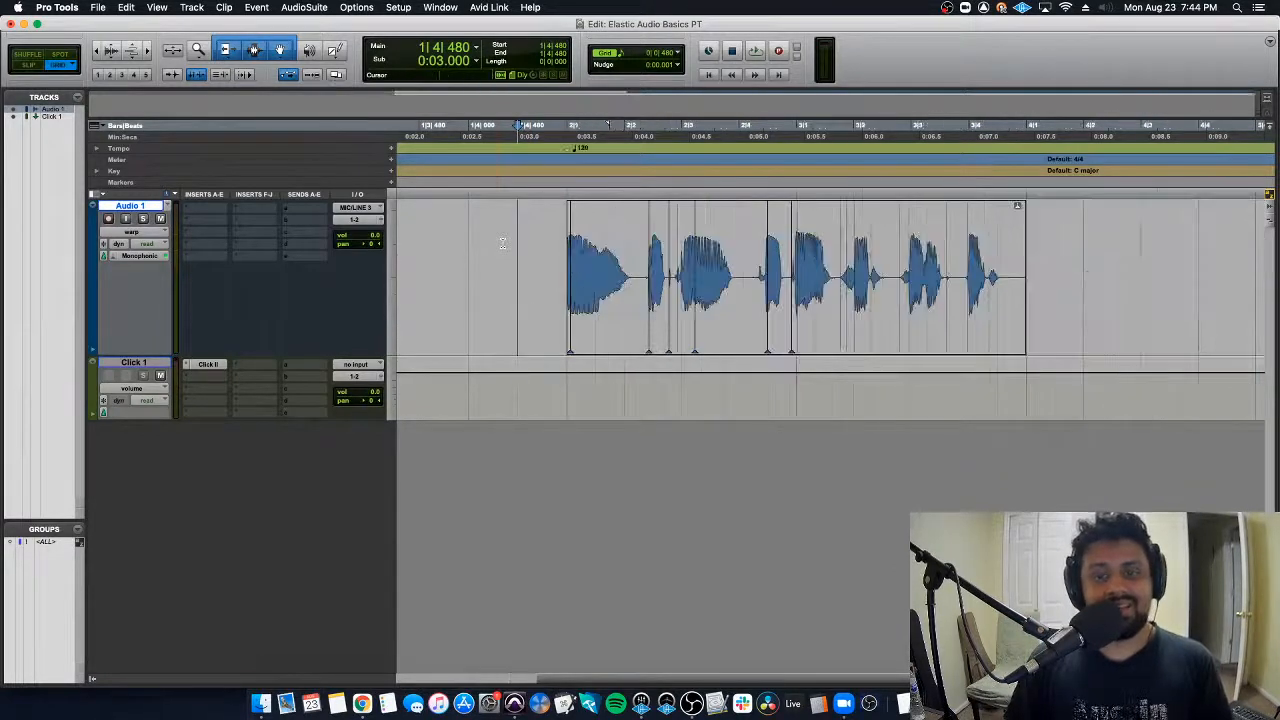
Step: Play back Audio 1 from 1|4|480 with the adjusted warp near beat 2|3
key("space")
key("r")
key("r")
key("t")
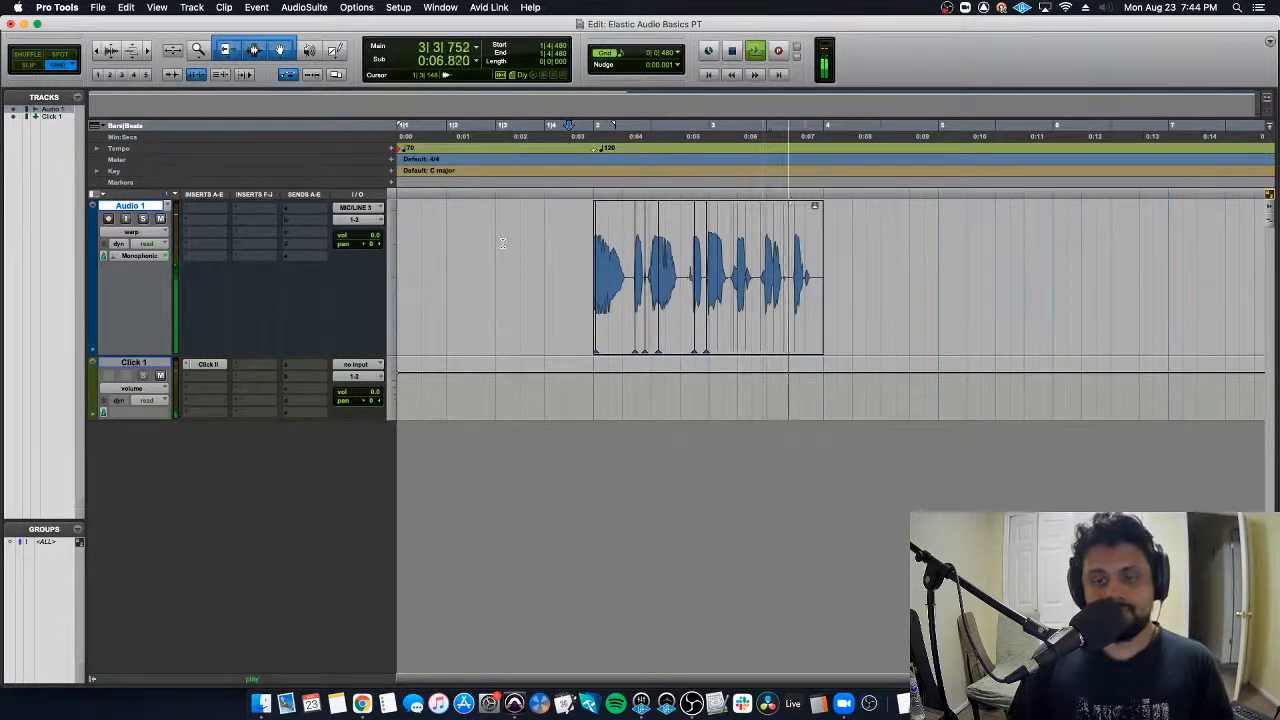
key("space")
Step: Individually warp the event between 3|1 and 3|1|480 to just past 3|1|480, and play it back from 2|4|480
left_click(578, 256)
key("t")
key("t")
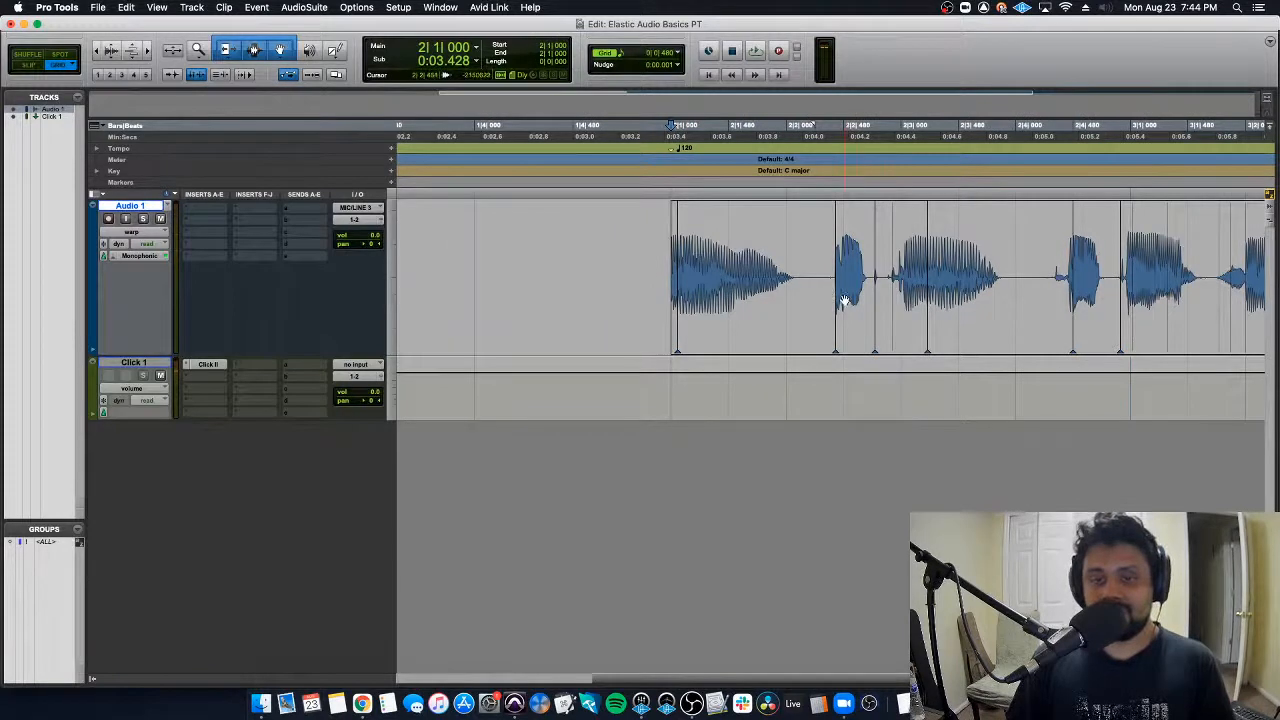
scroll(790, 280, "right", 3)
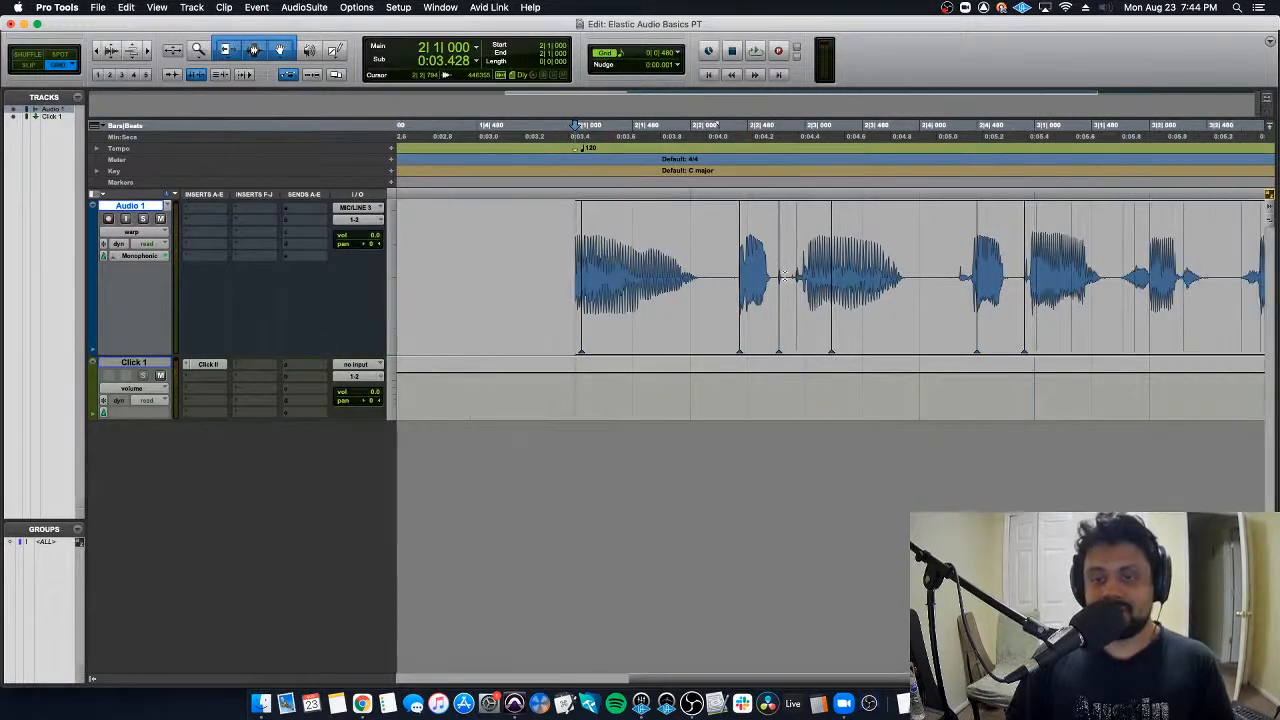
scroll(978, 312, "right", 5)
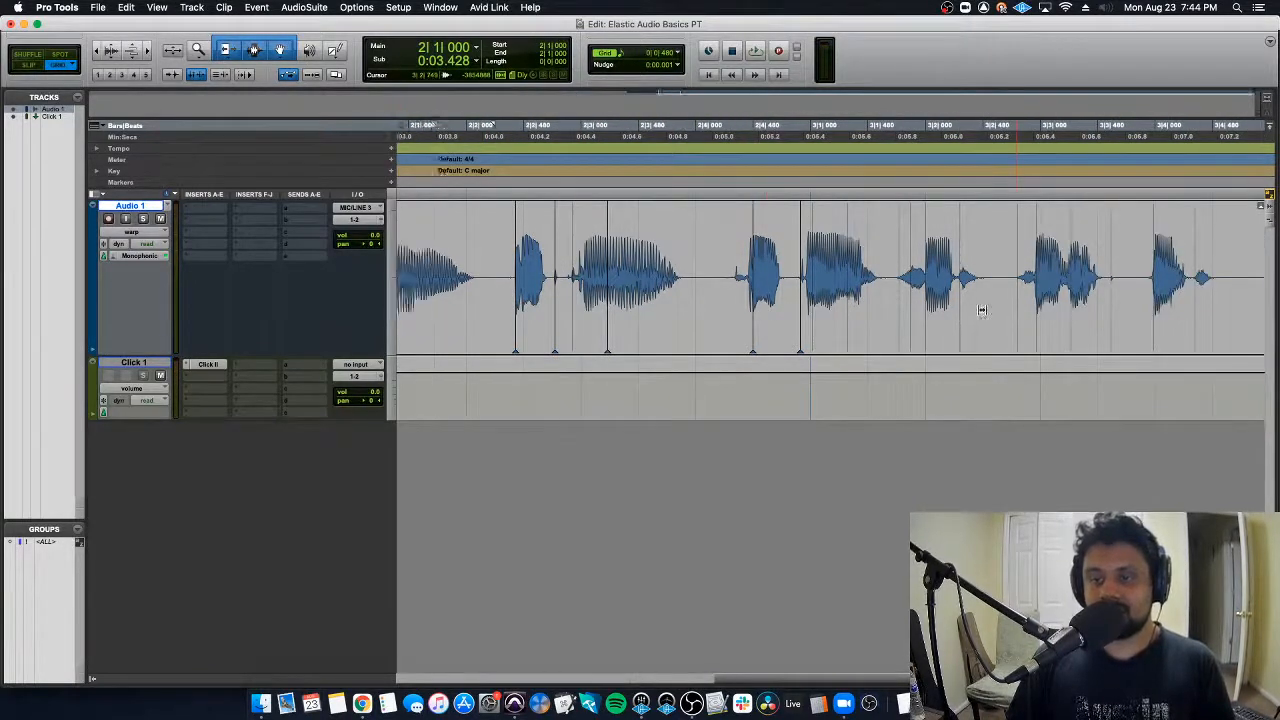
left_click(697, 250)
key("space")
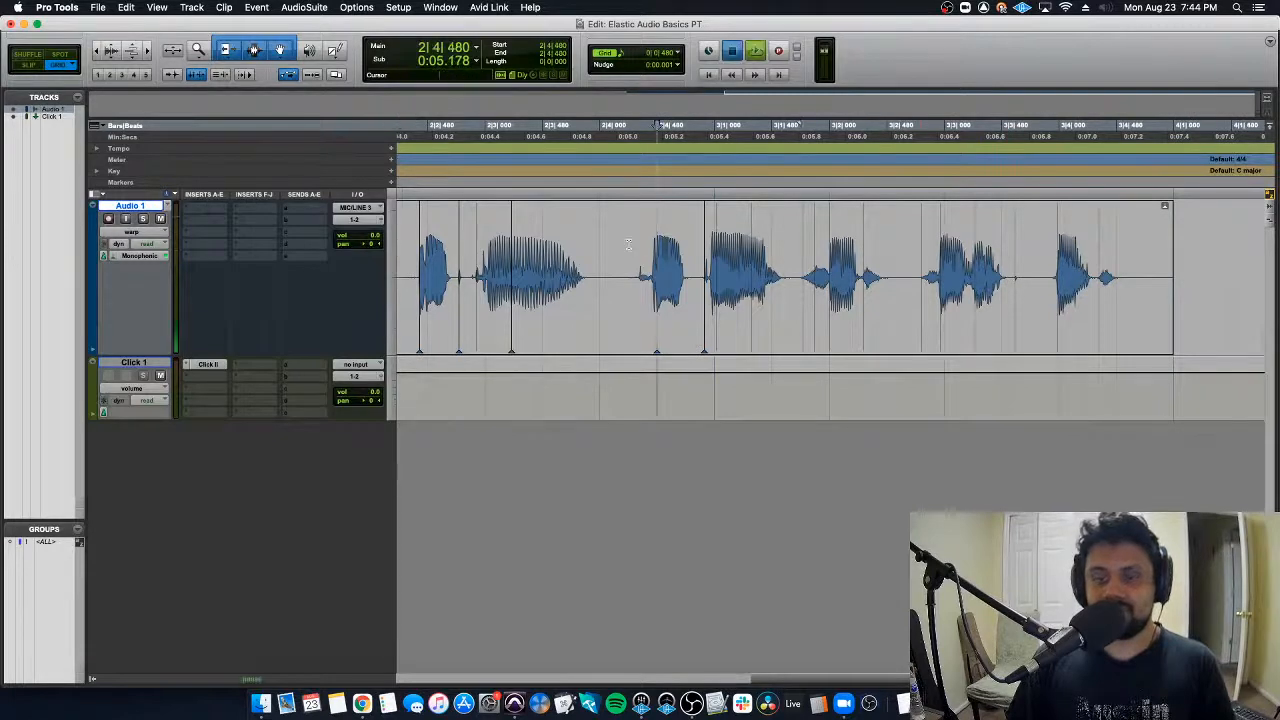
left_click_drag(752, 300, 785, 308)
key("space")
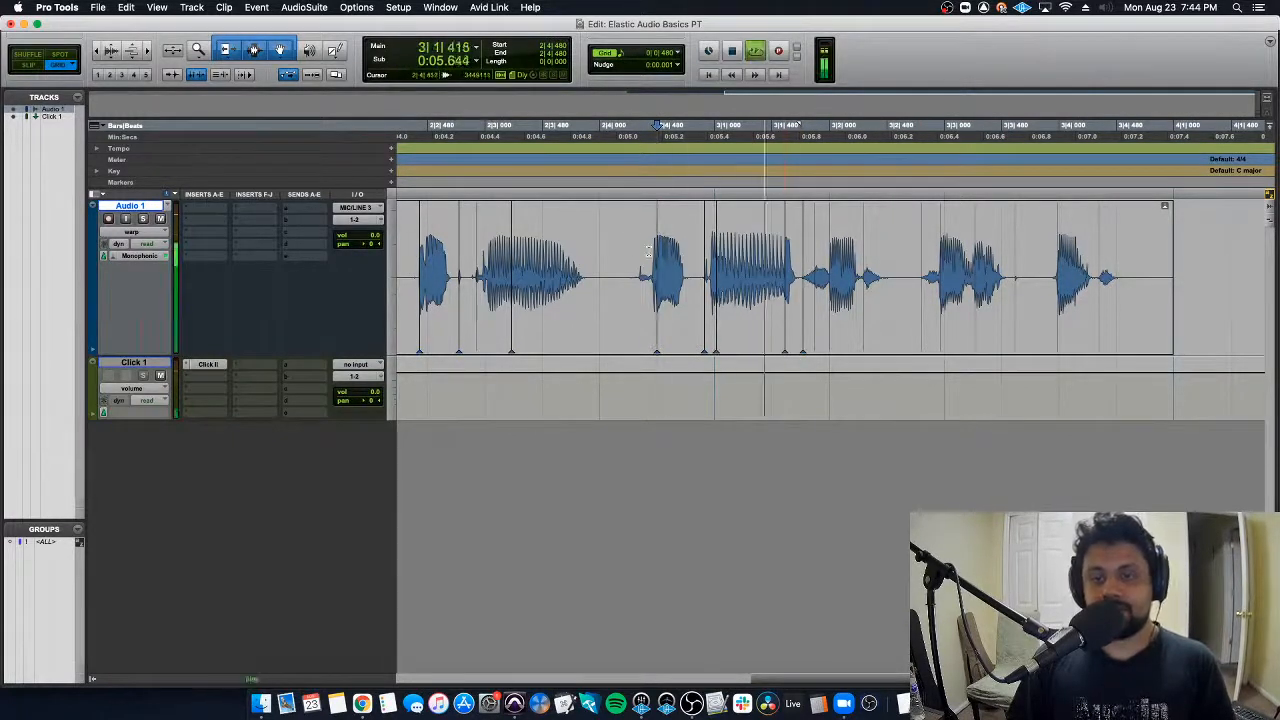
Step: Move the warp marker before beat 3|2 slightly later, and play back the passage from 2|4
left_click_drag(800, 311, 813, 311)
left_click(600, 250)
key("space")
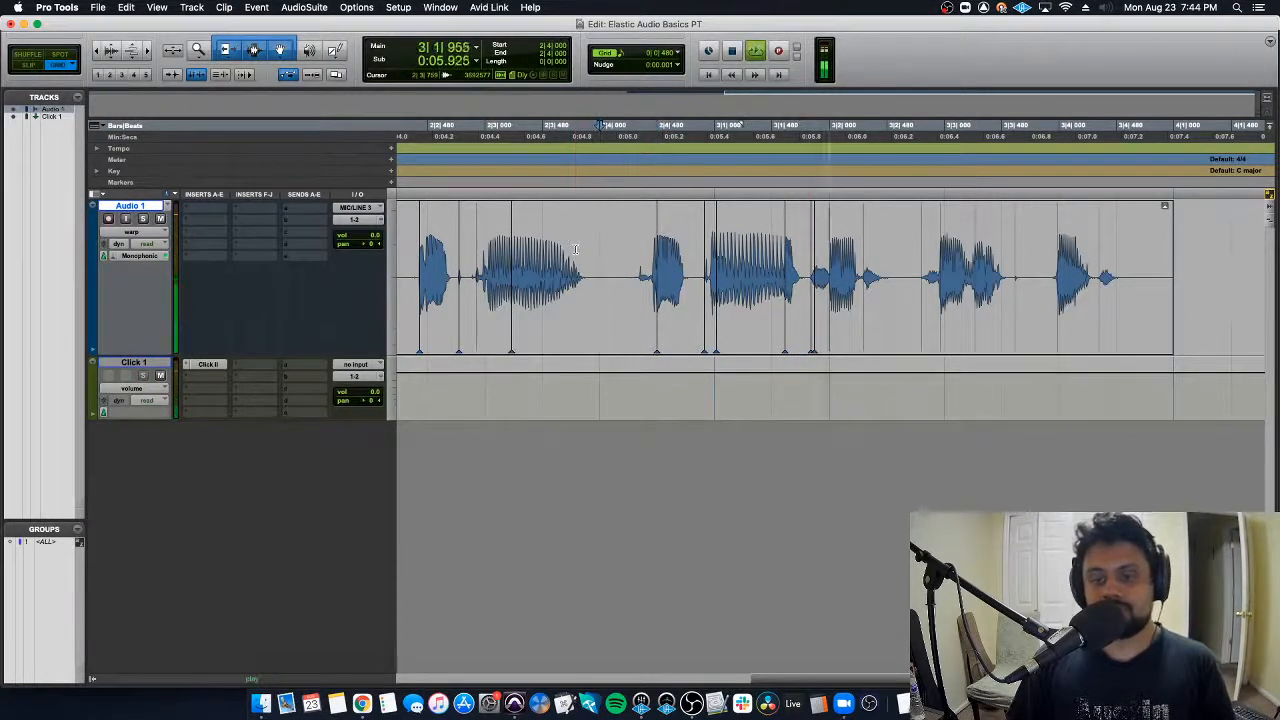
key("space")
Step: Play back the whole warped Audio 1 clip from bar 2
key("r")
key("r")
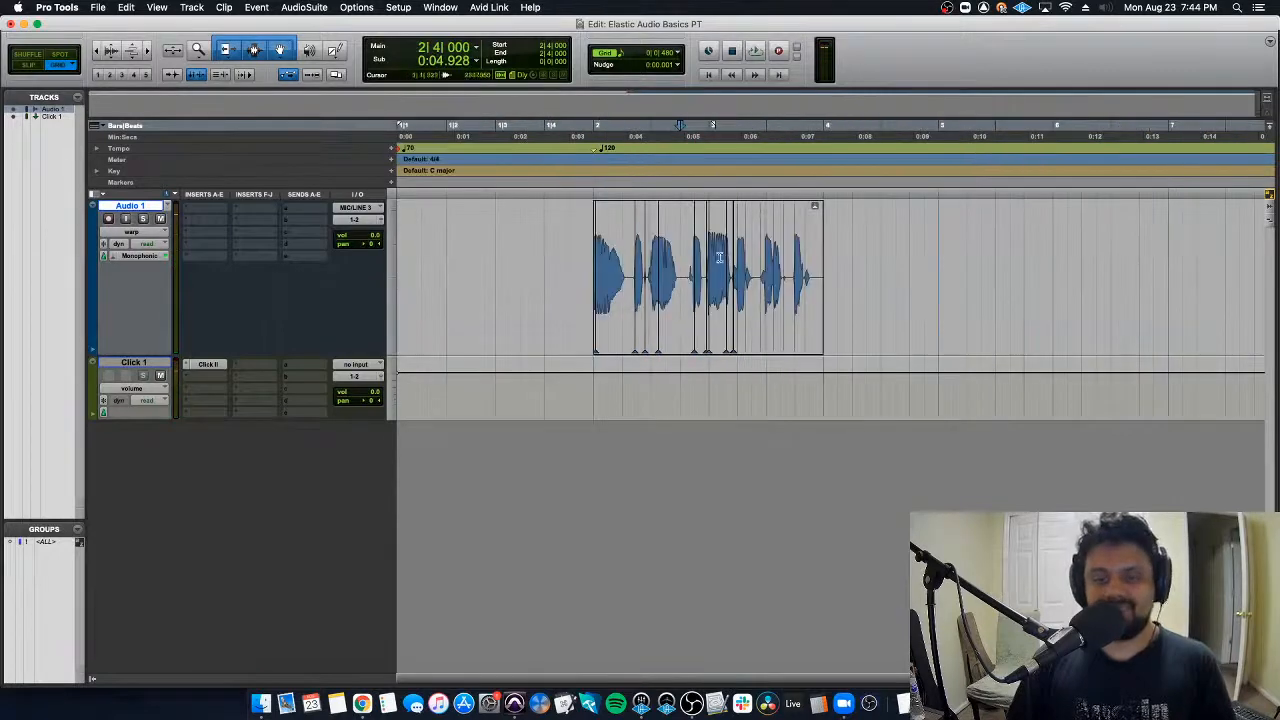
left_click(526, 240)
key("Tab")
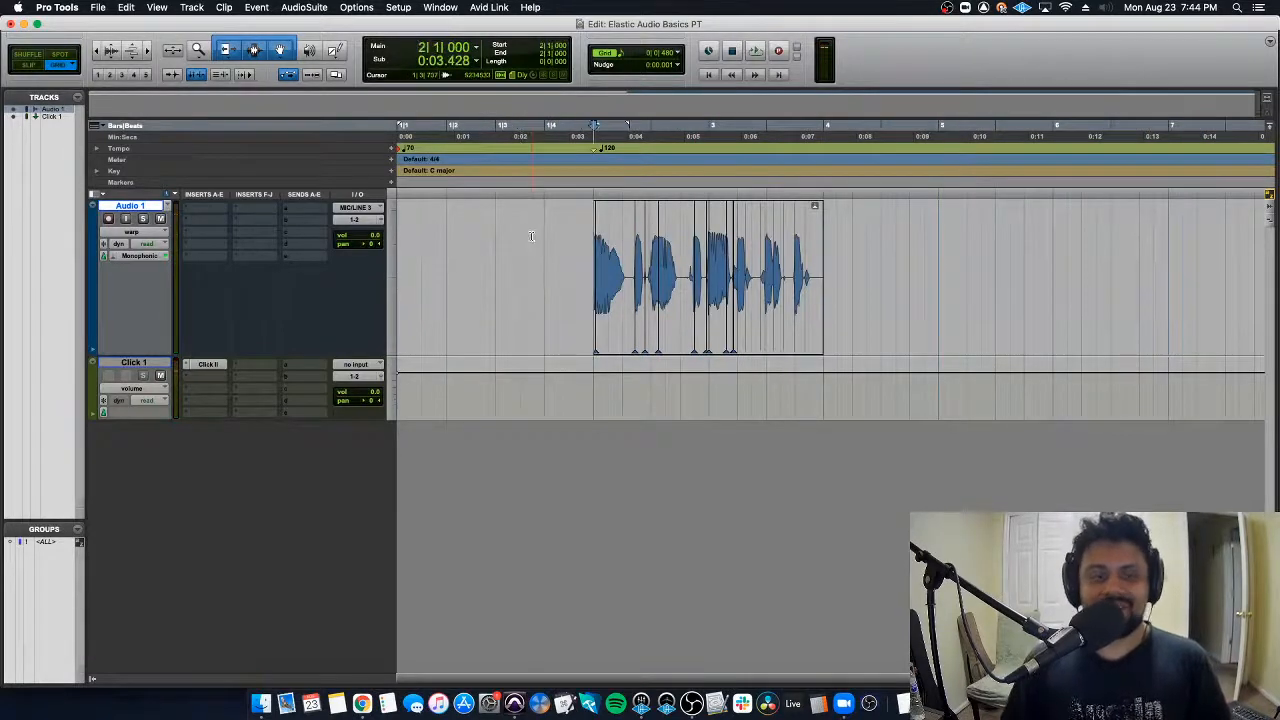
key("space")
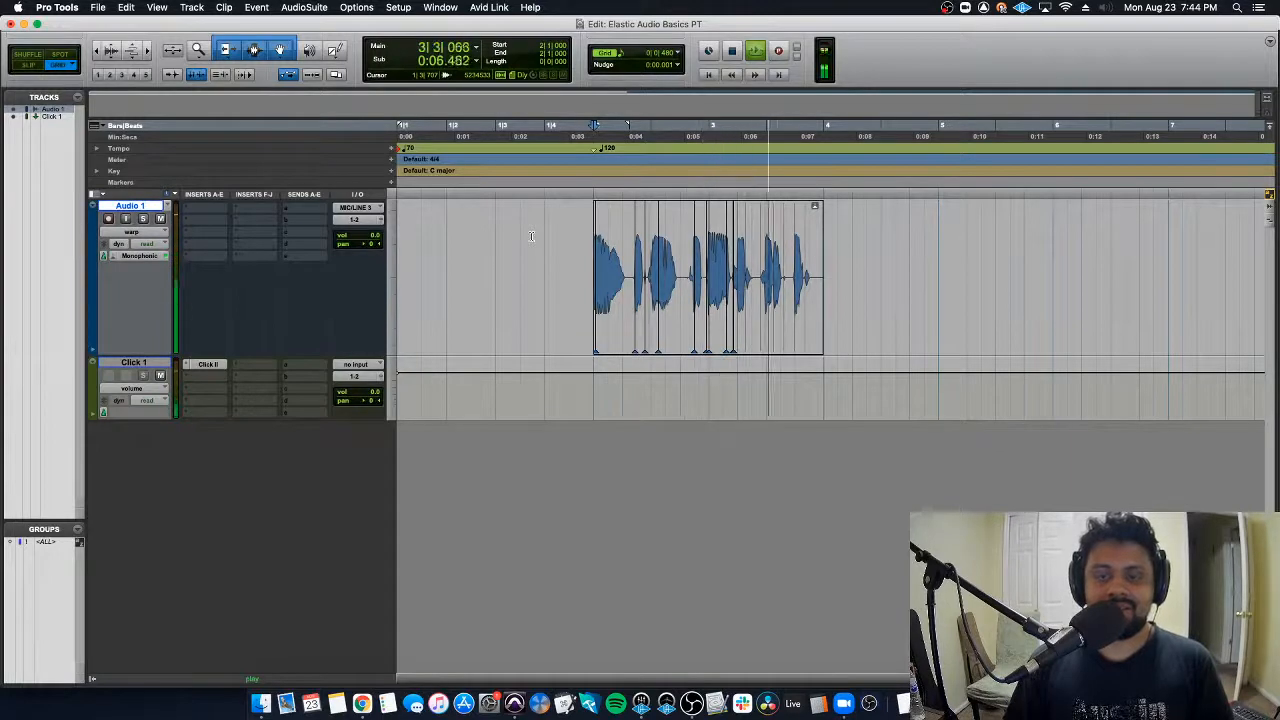
key("space")
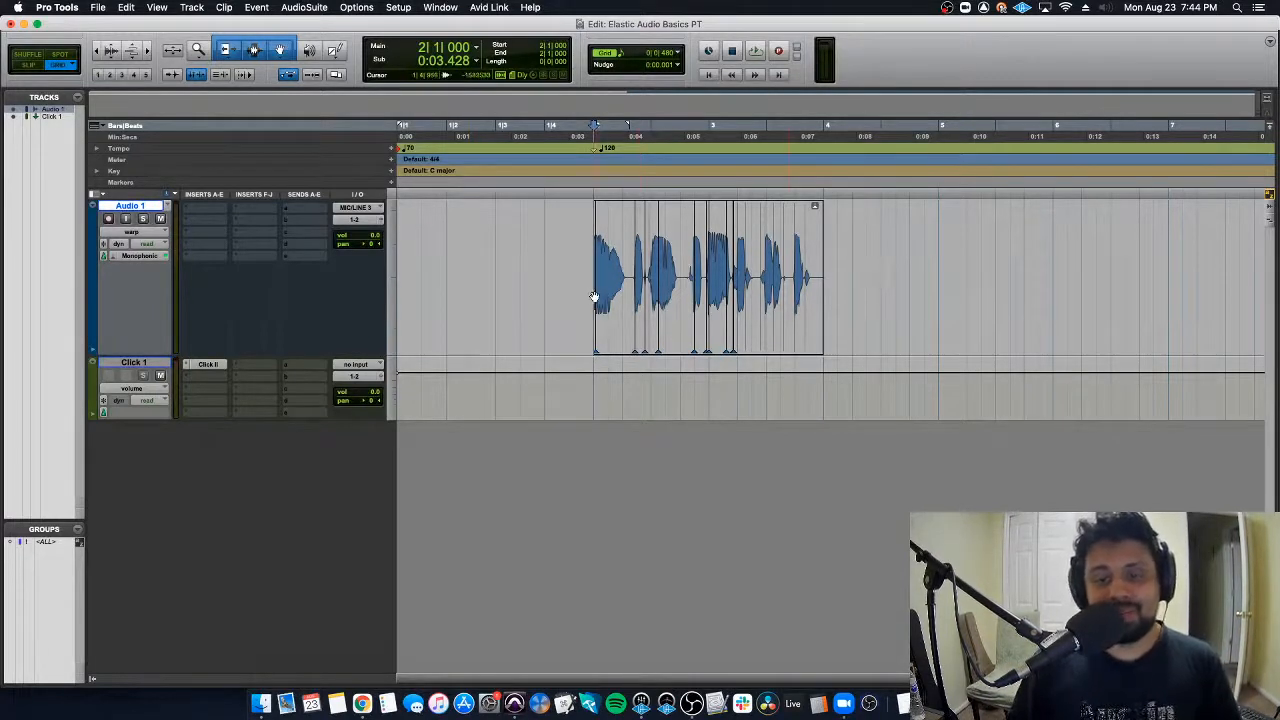
Step: Try extending the start of the Audio 1 clip back to 1|4|480, and undo the trim
left_click_drag(594, 296, 558, 293)
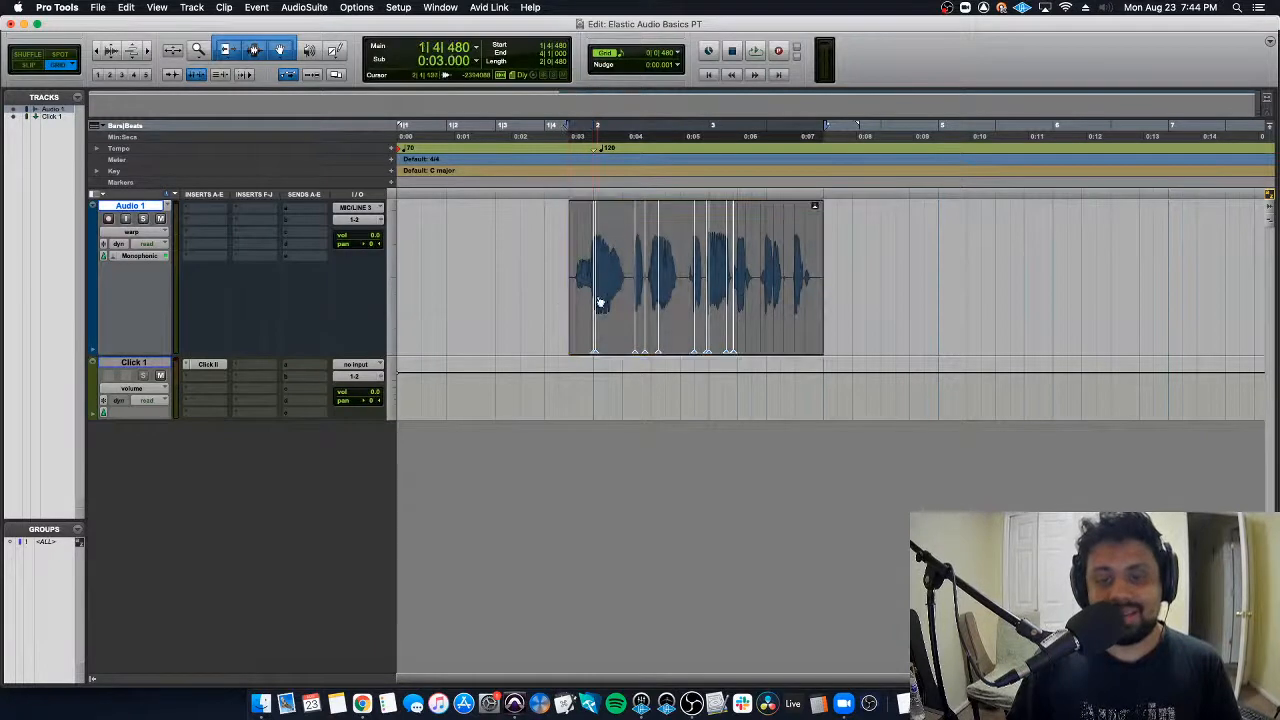
key("super+z")
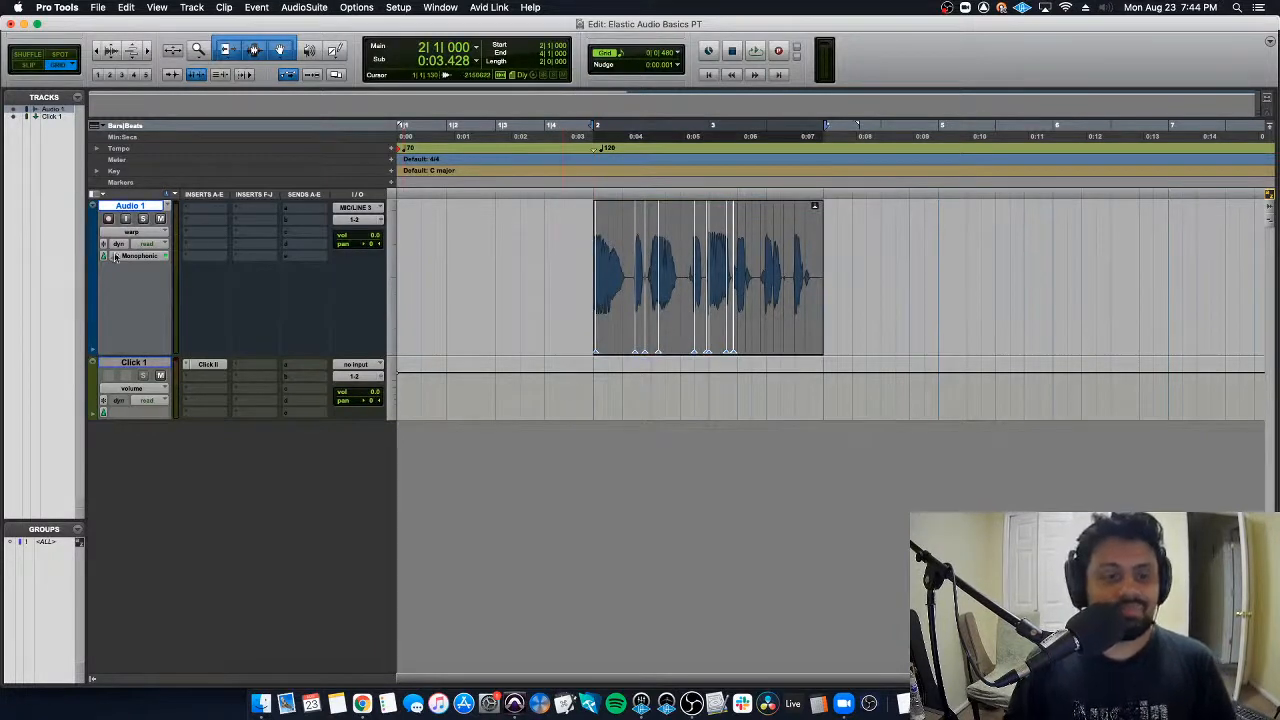
Step: Disable Elastic Audio on Audio 1, discarding the clip's warps
left_click(114, 257)
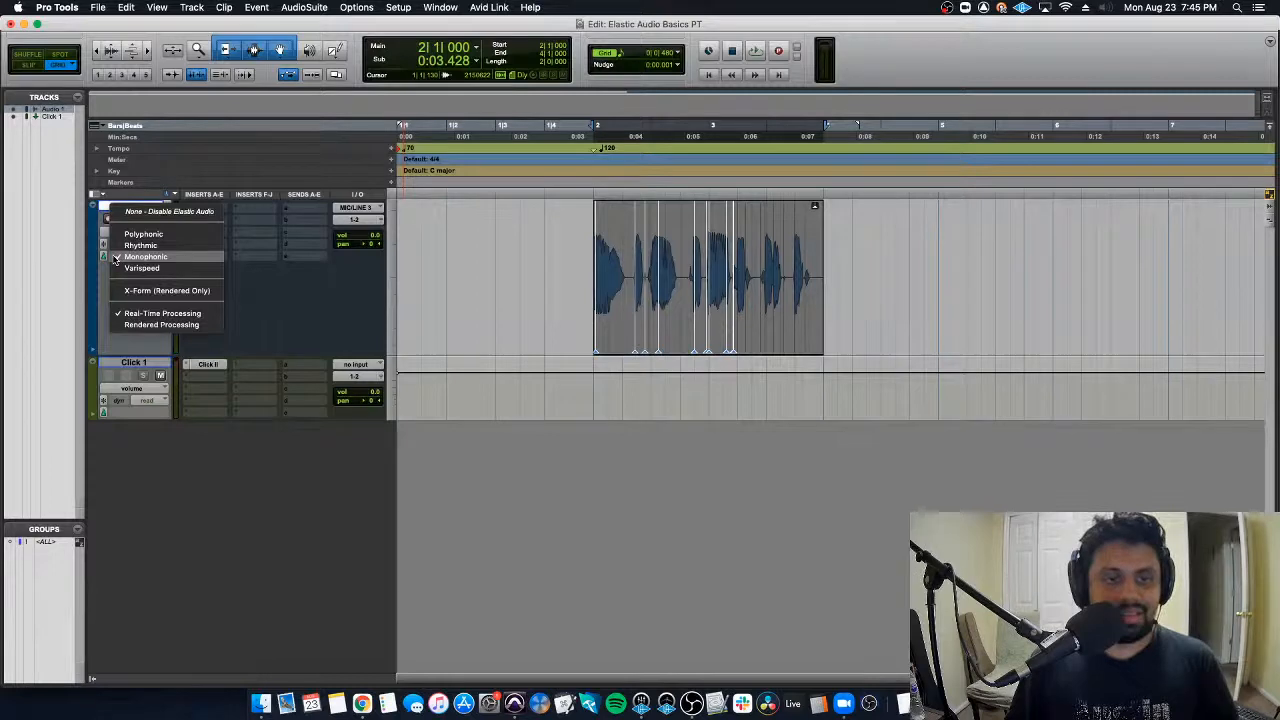
left_click(160, 211)
left_click(645, 300)
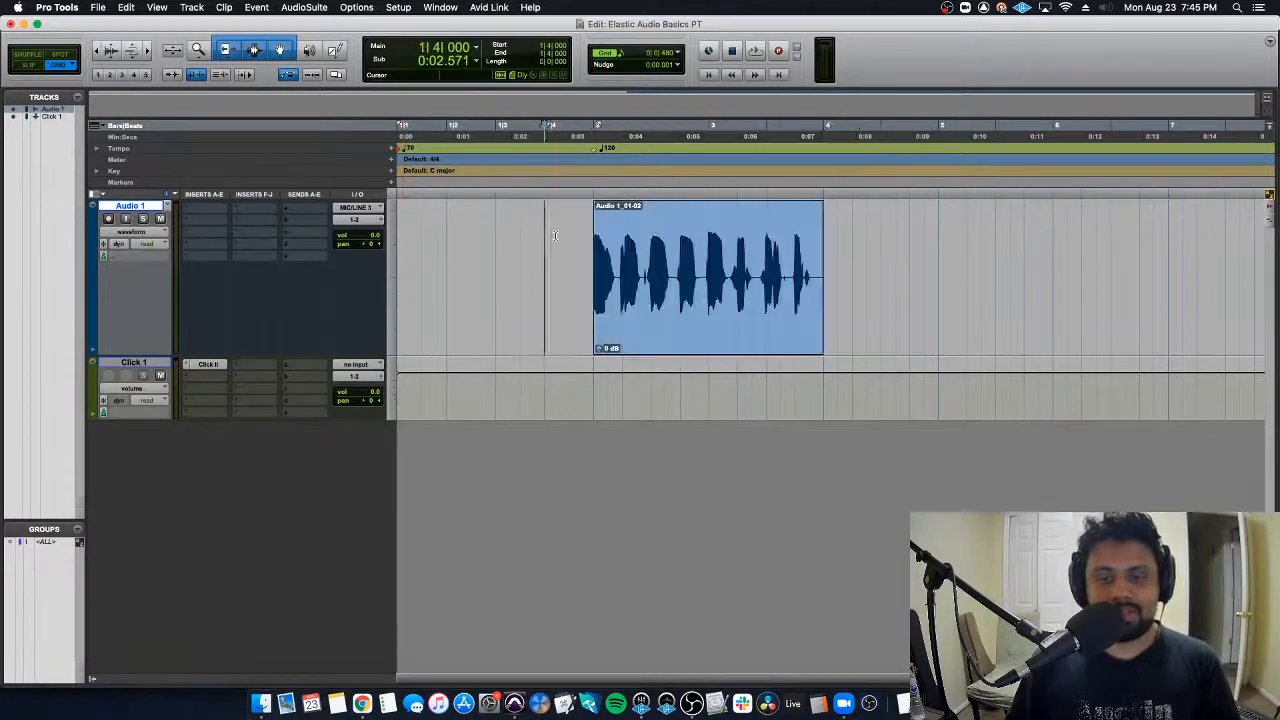
Step: Play back the unwarped clip from bar 2, and delete the 120 BPM tempo event at bar 2
key("space")
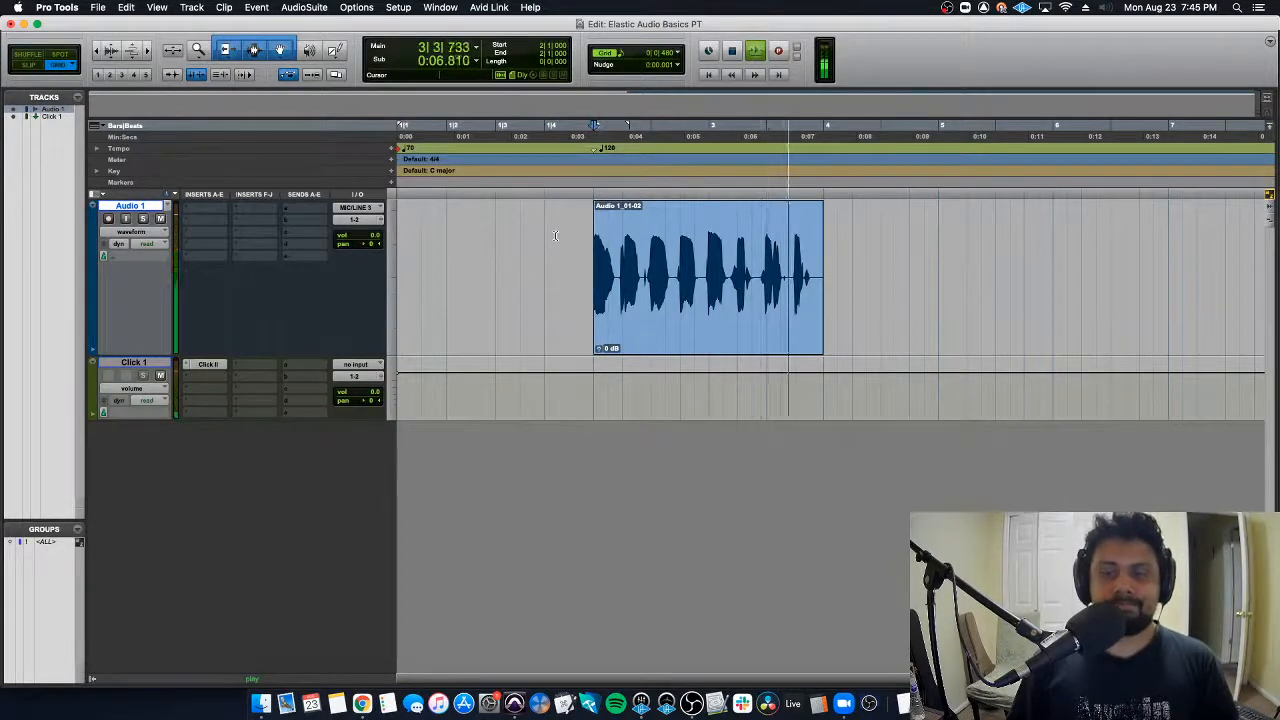
left_click(598, 148, "alt")
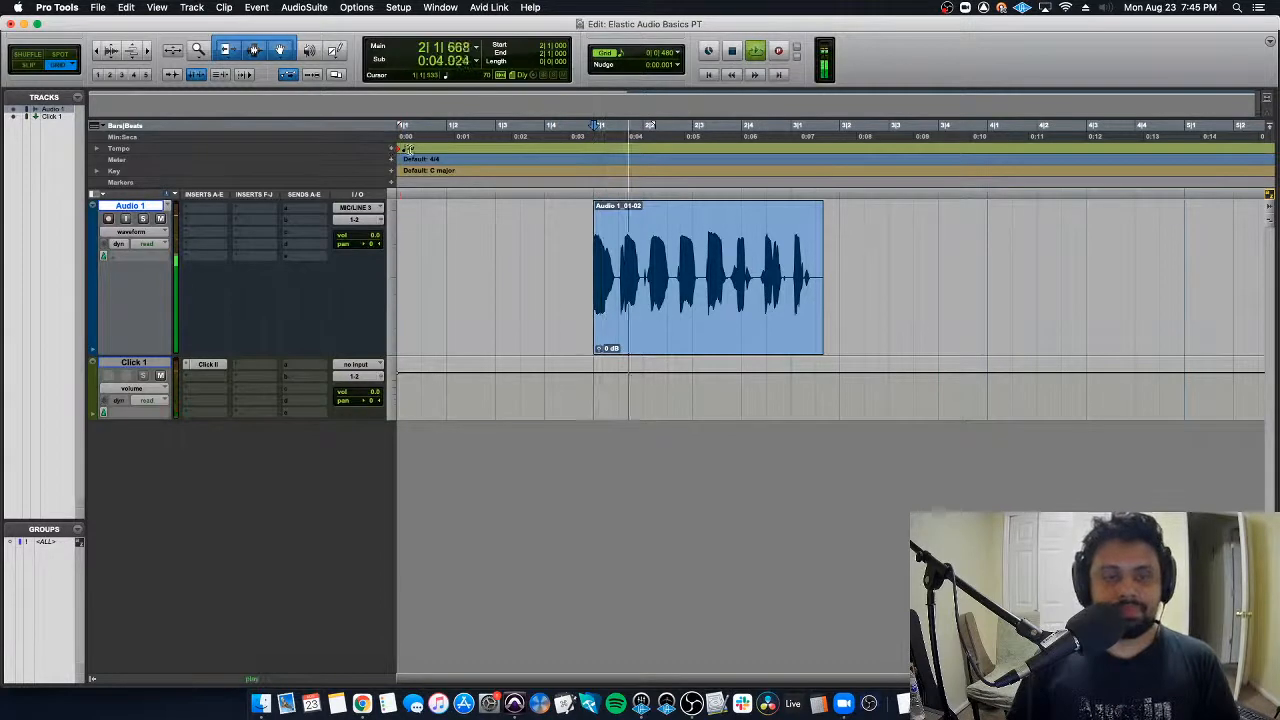
key("space")
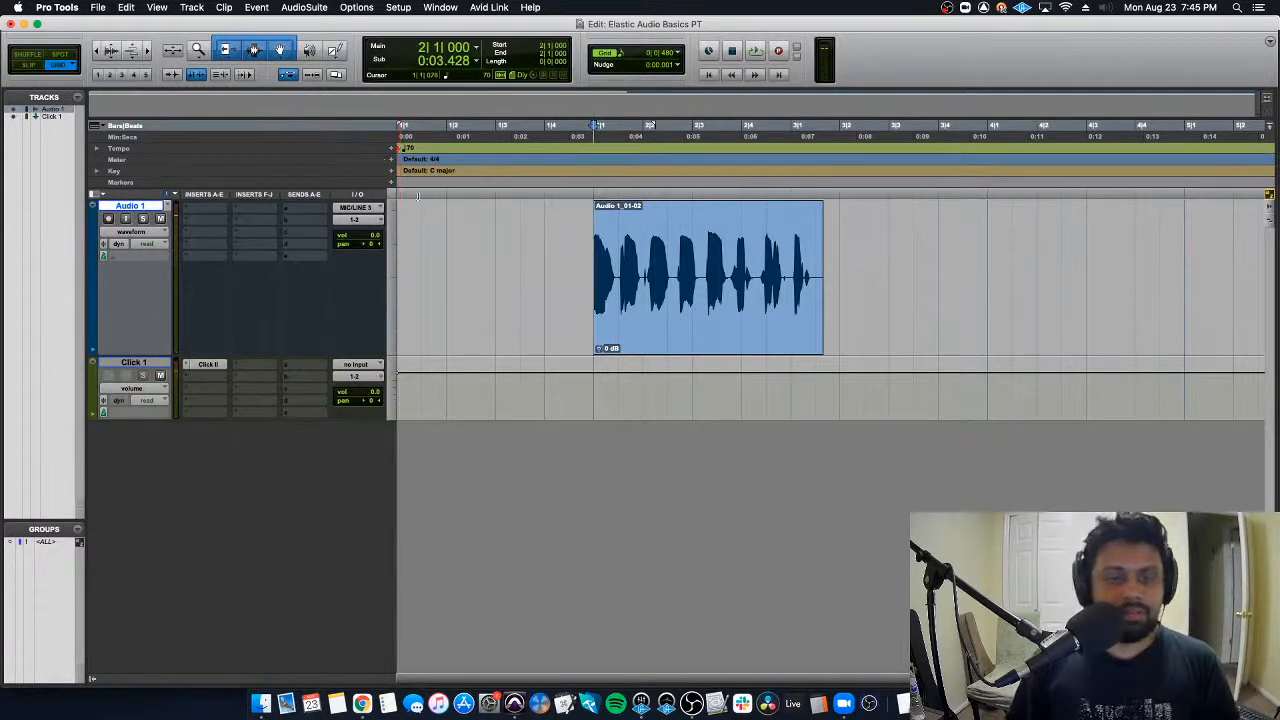
double_click(401, 150)
type("12")
key("Return")
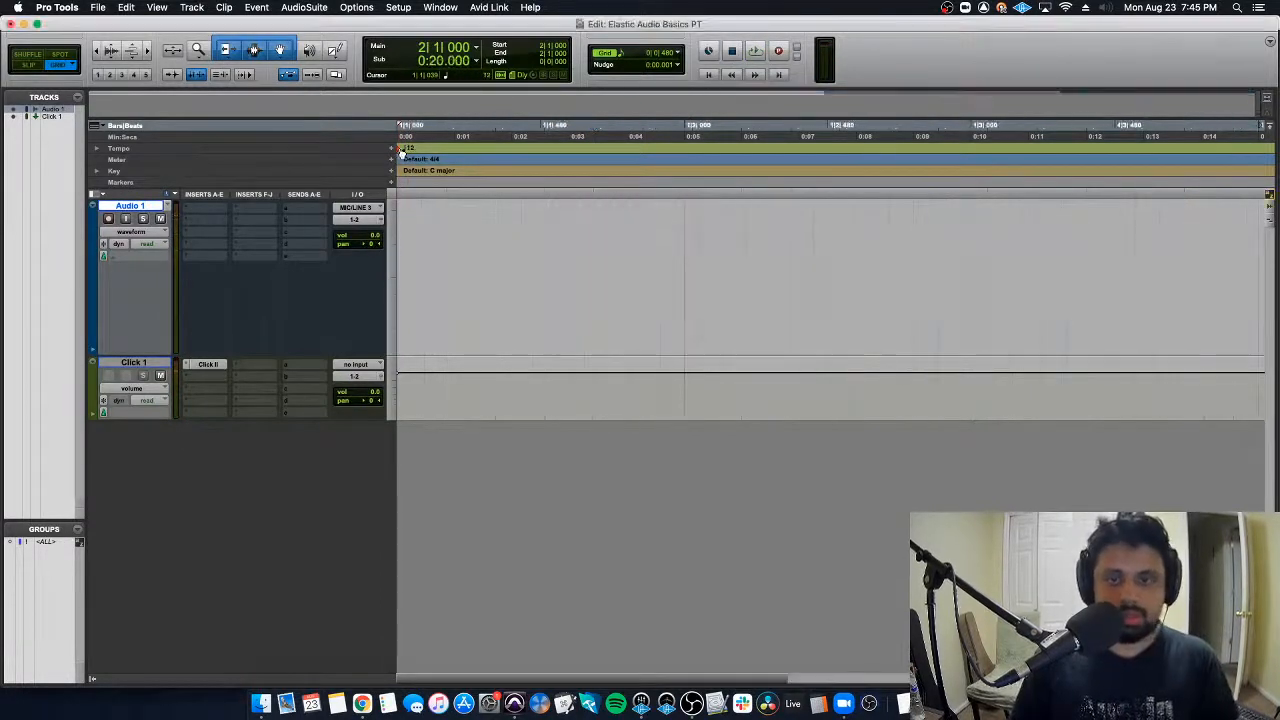
Step: Set the session's starting tempo to 120 BPM
double_click(401, 150)
type("120")
key("Return")
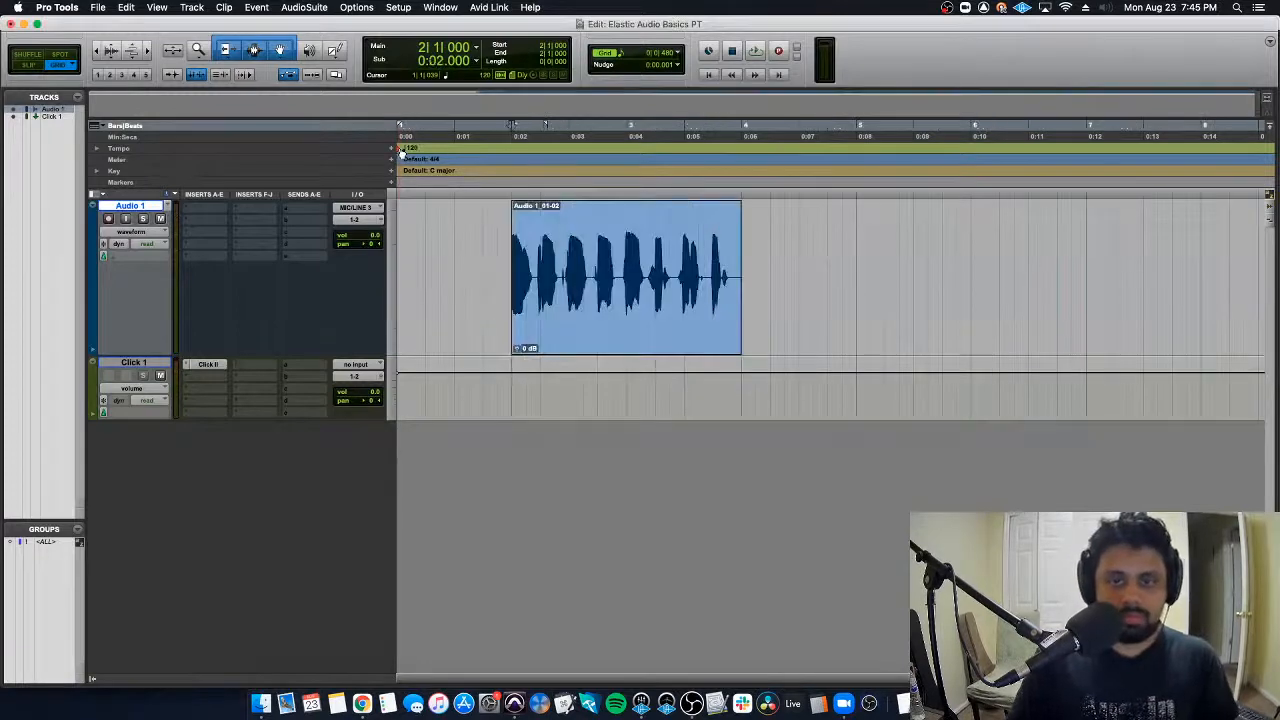
Step: Enable Elastic Audio on the Audio 1 track using the Monophonic algorithm
left_click(645, 352)
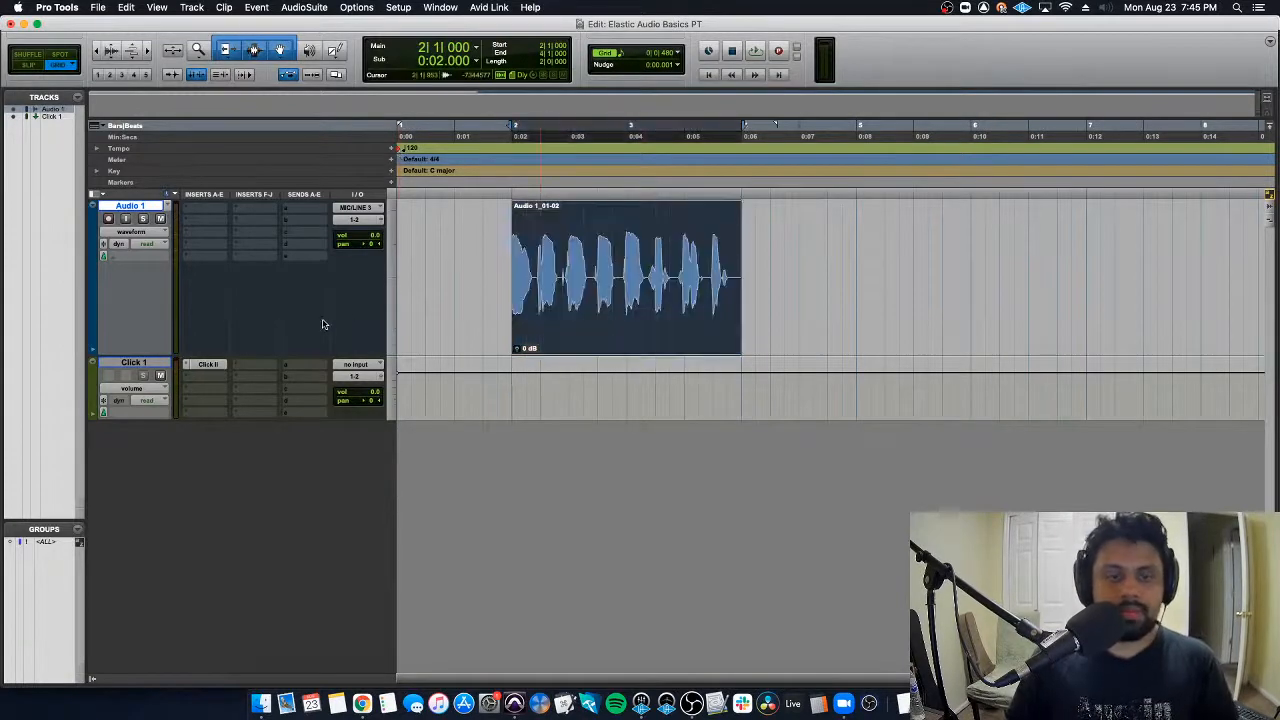
left_click(151, 251)
left_click(185, 308)
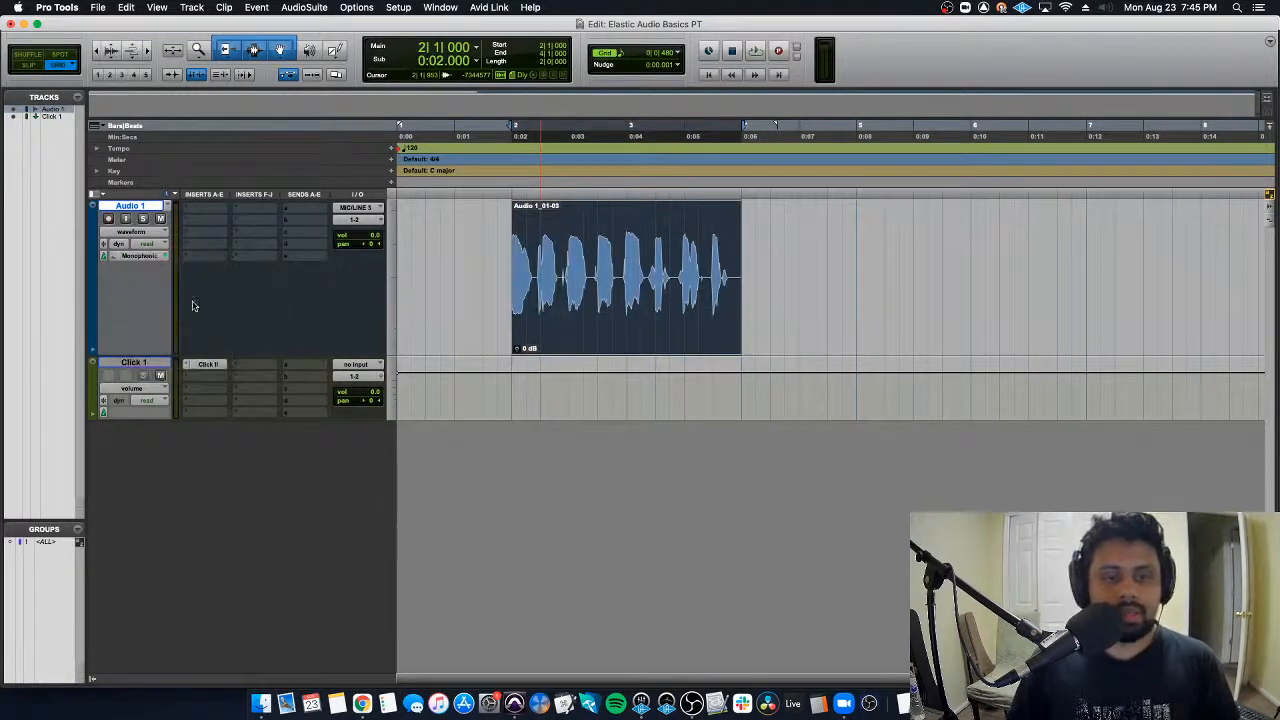
Step: Change the session tempo to 100 BPM and play the stretched clip from the session start
left_click(493, 281)
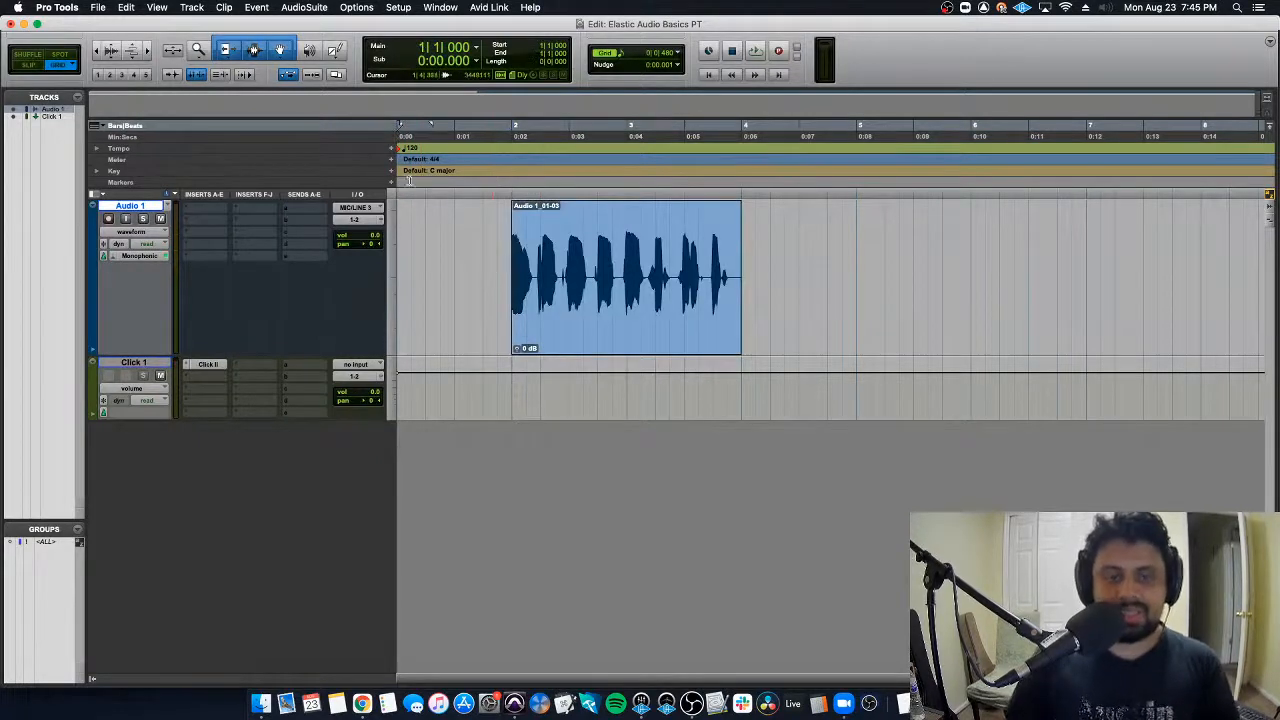
double_click(398, 150)
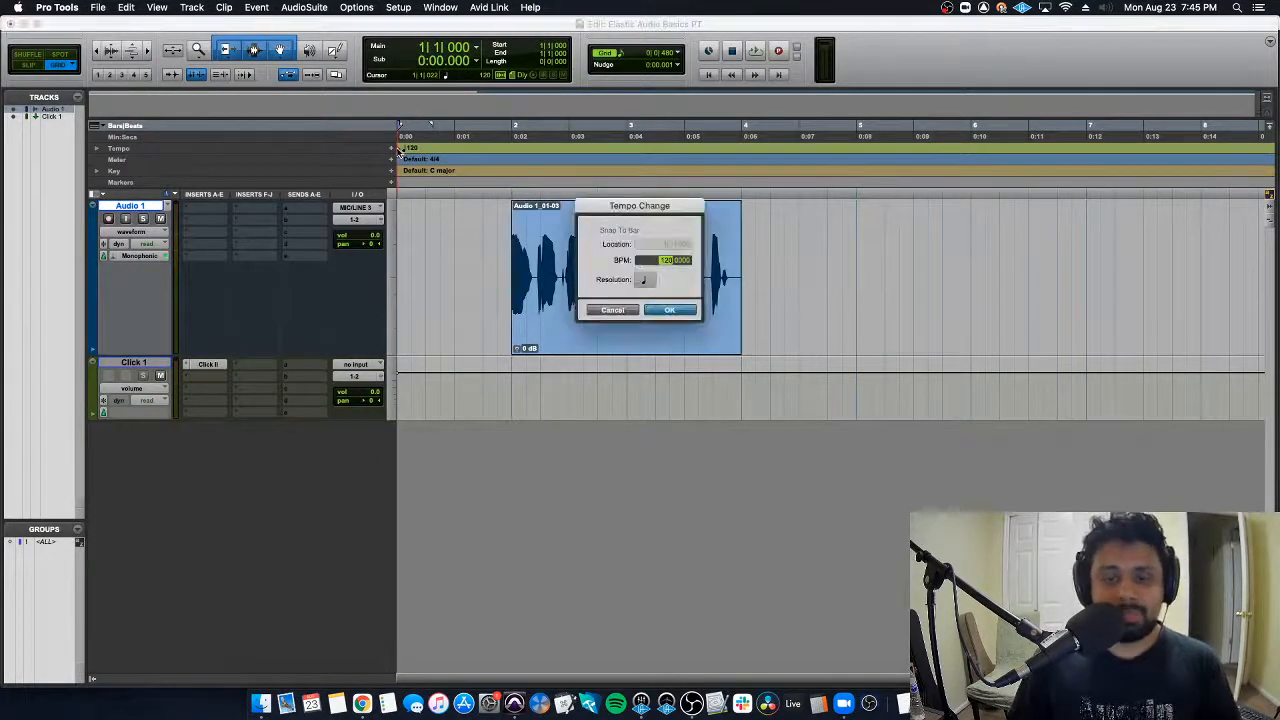
key("Return")
key("space")
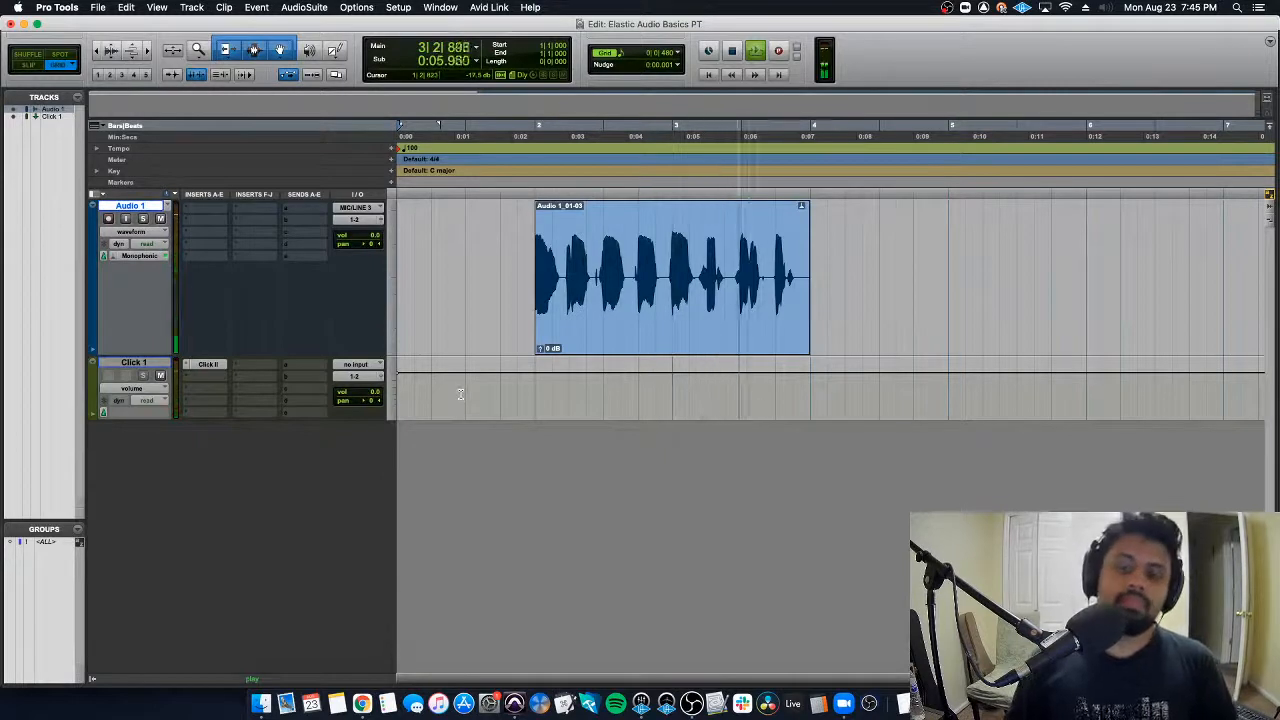
key("space")
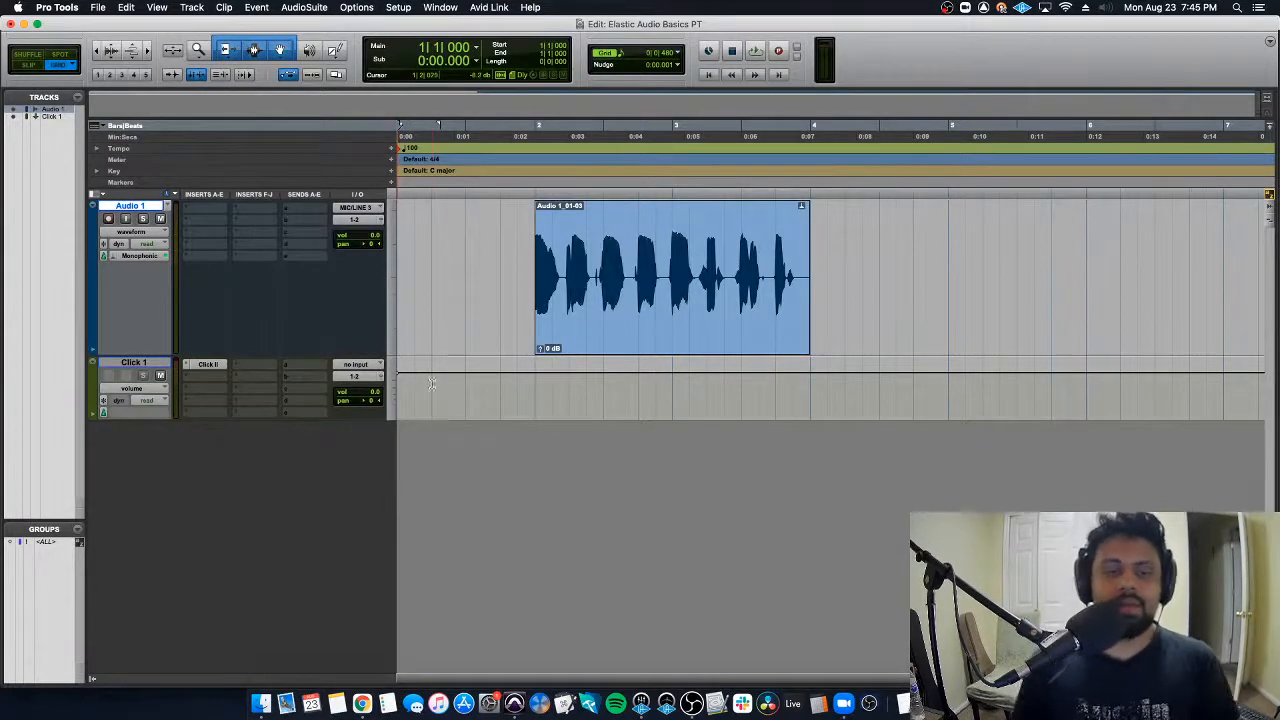
left_click(114, 262)
left_click(86, 266)
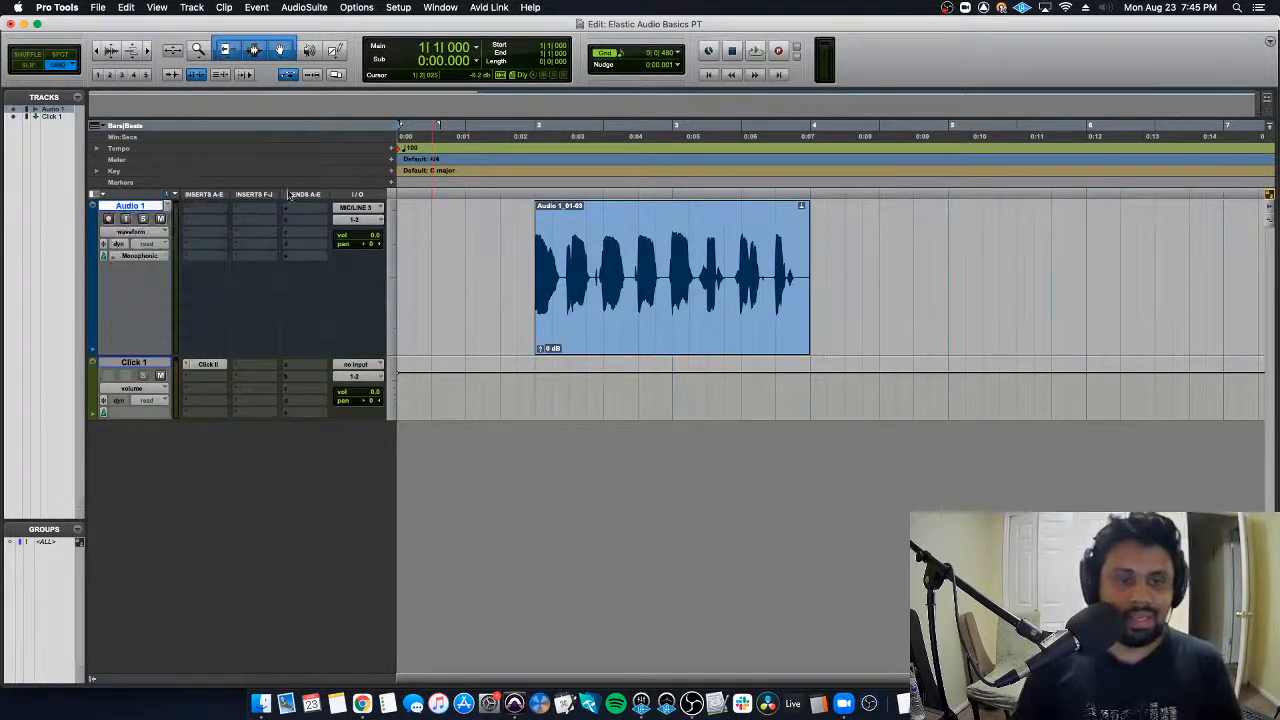
Step: Change the session tempo to 60 BPM and listen to the slowed-down clip from the session start
double_click(400, 150)
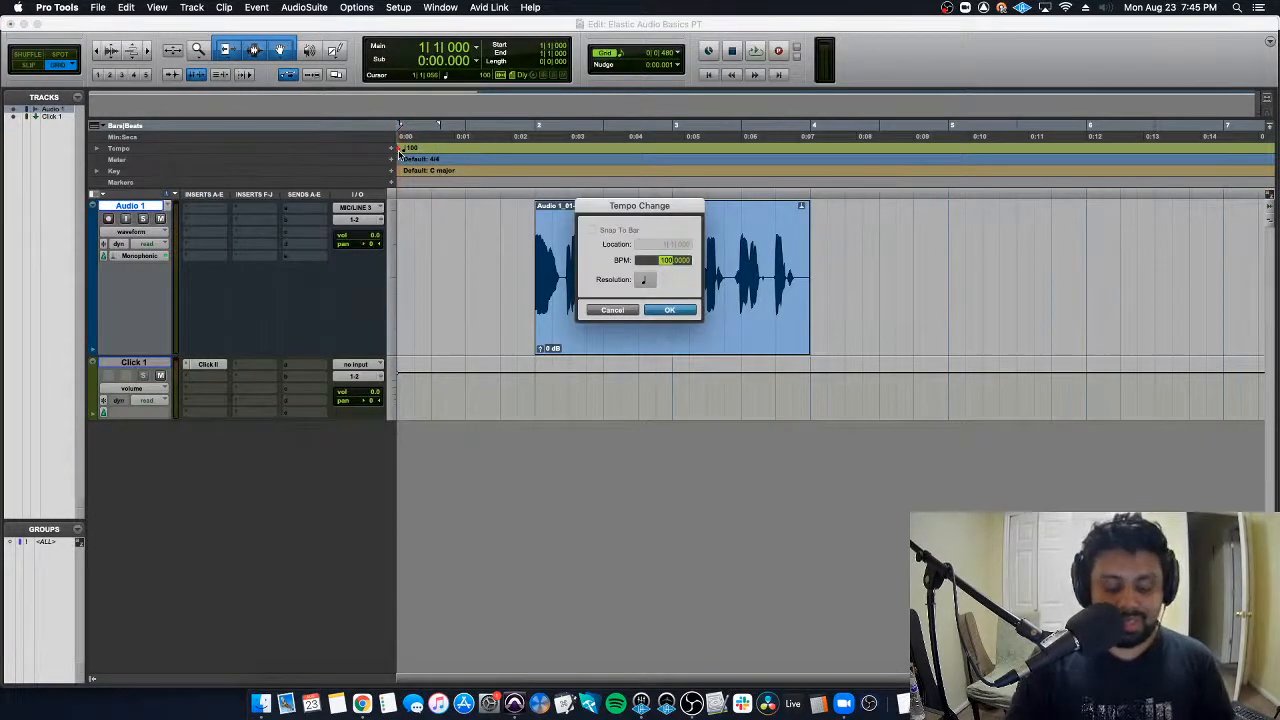
type("60")
key("Return")
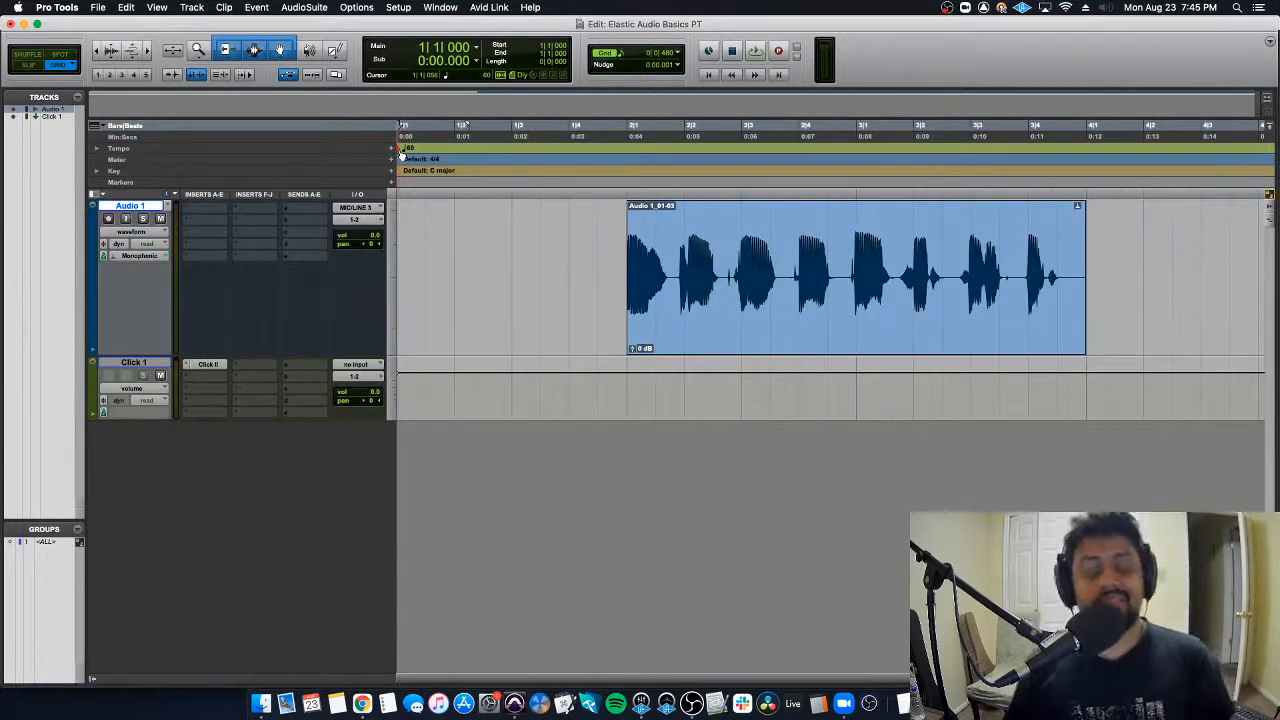
key("space")
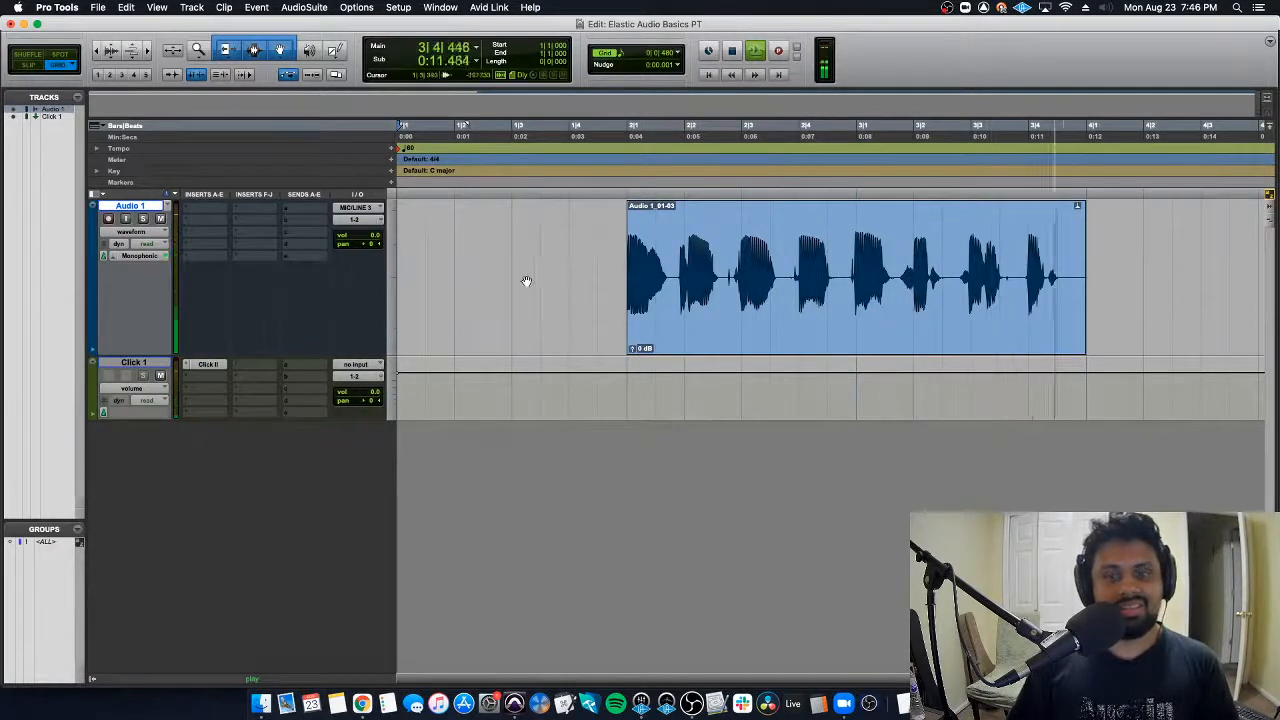
key("space")
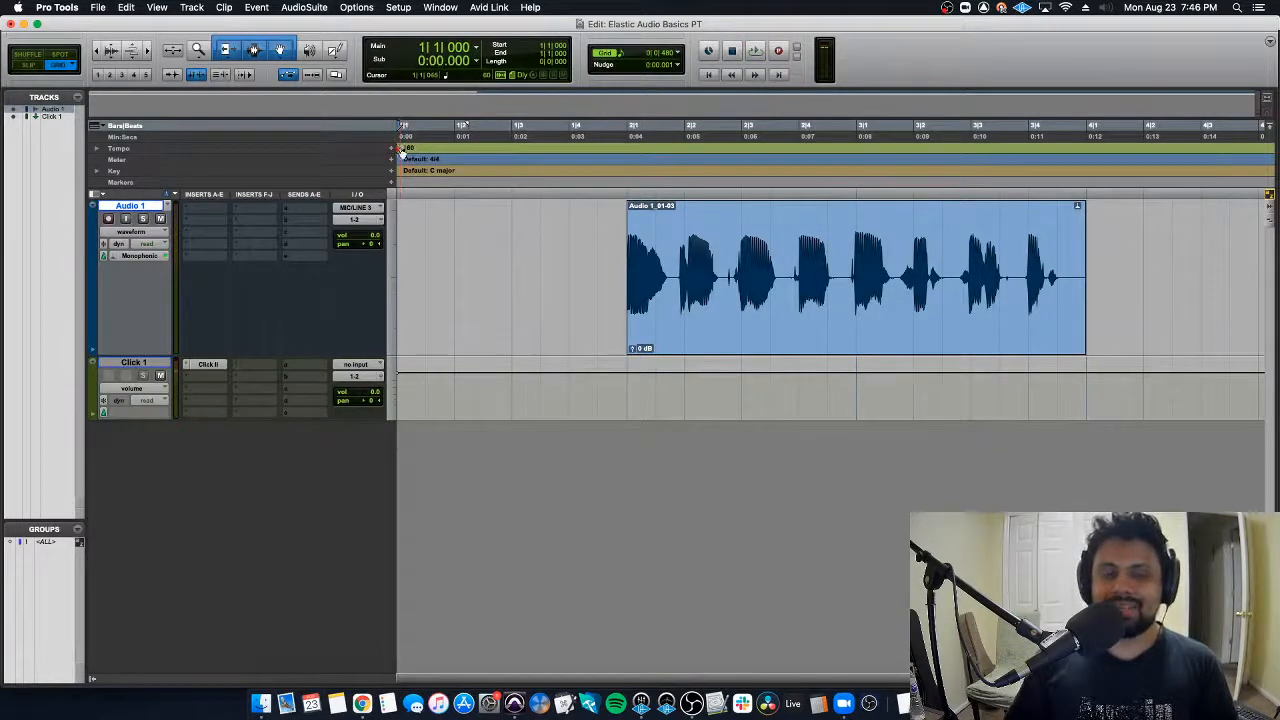
Step: Lower the session tempo to 40 BPM and audition the clip from the session start
double_click(400, 148)
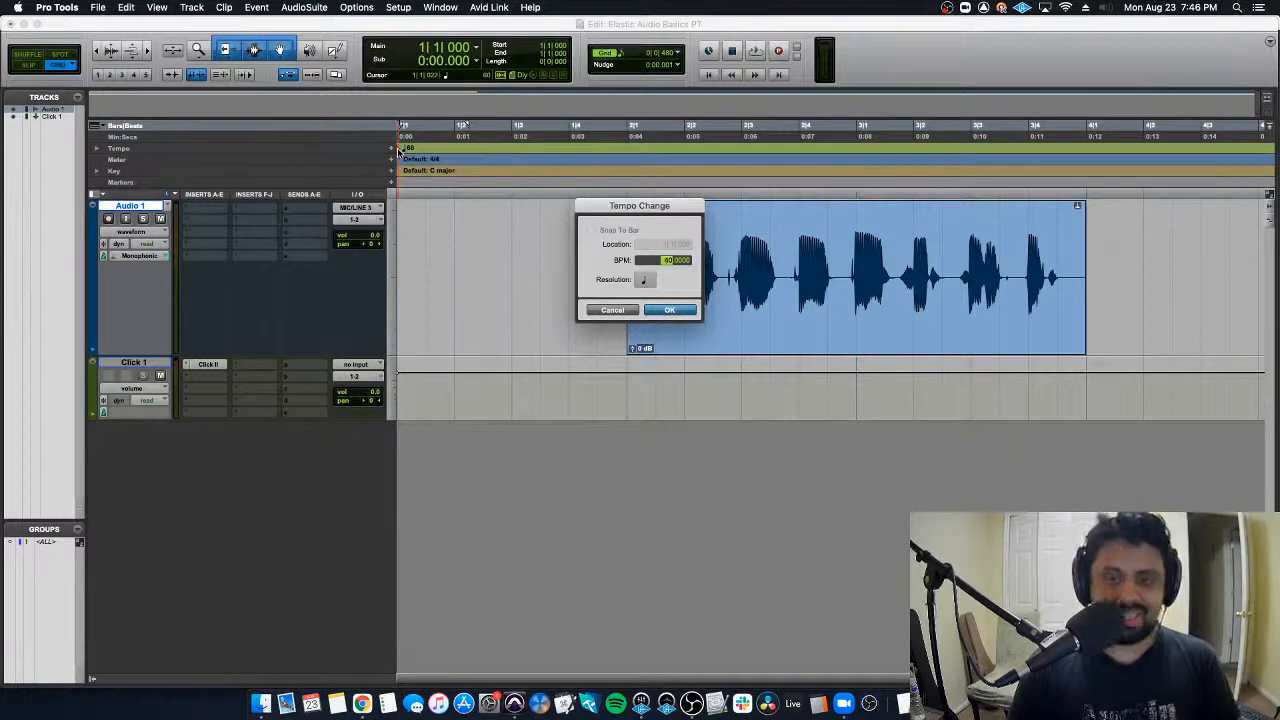
type("40")
key("Return")
key("space")
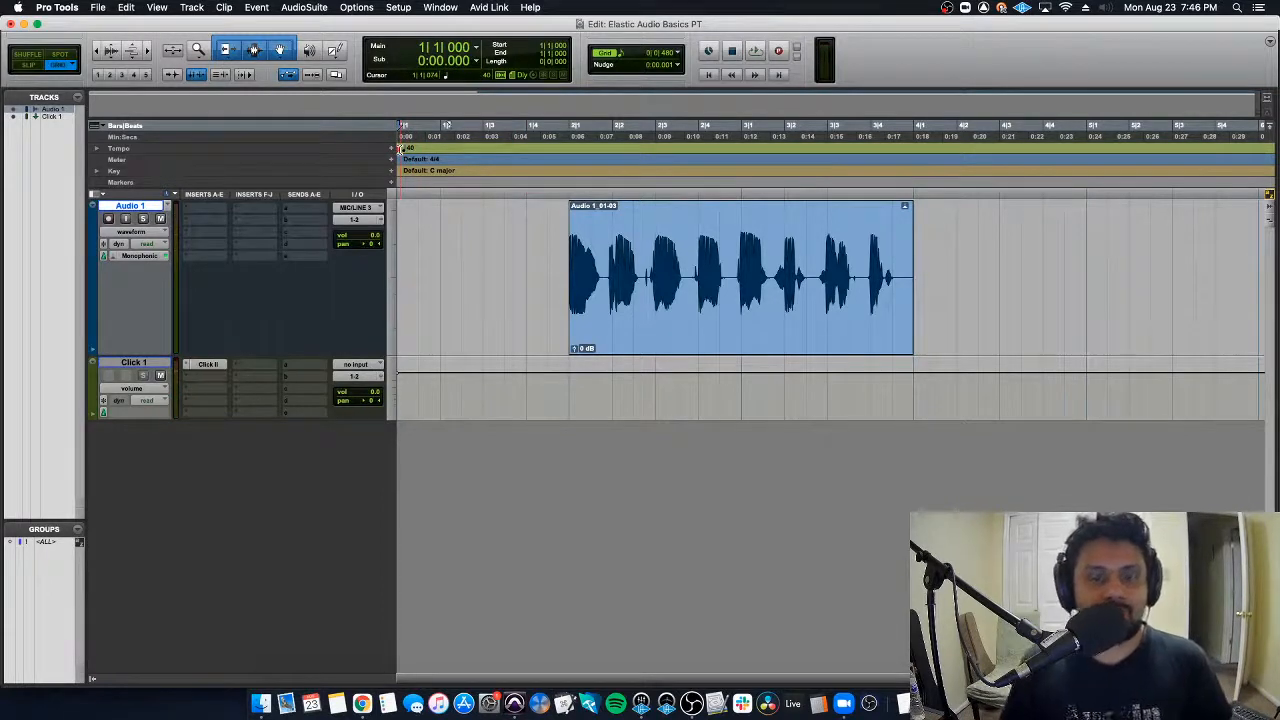
Step: Return the session tempo to 120 BPM with the Audio 1 clip following it
double_click(400, 148)
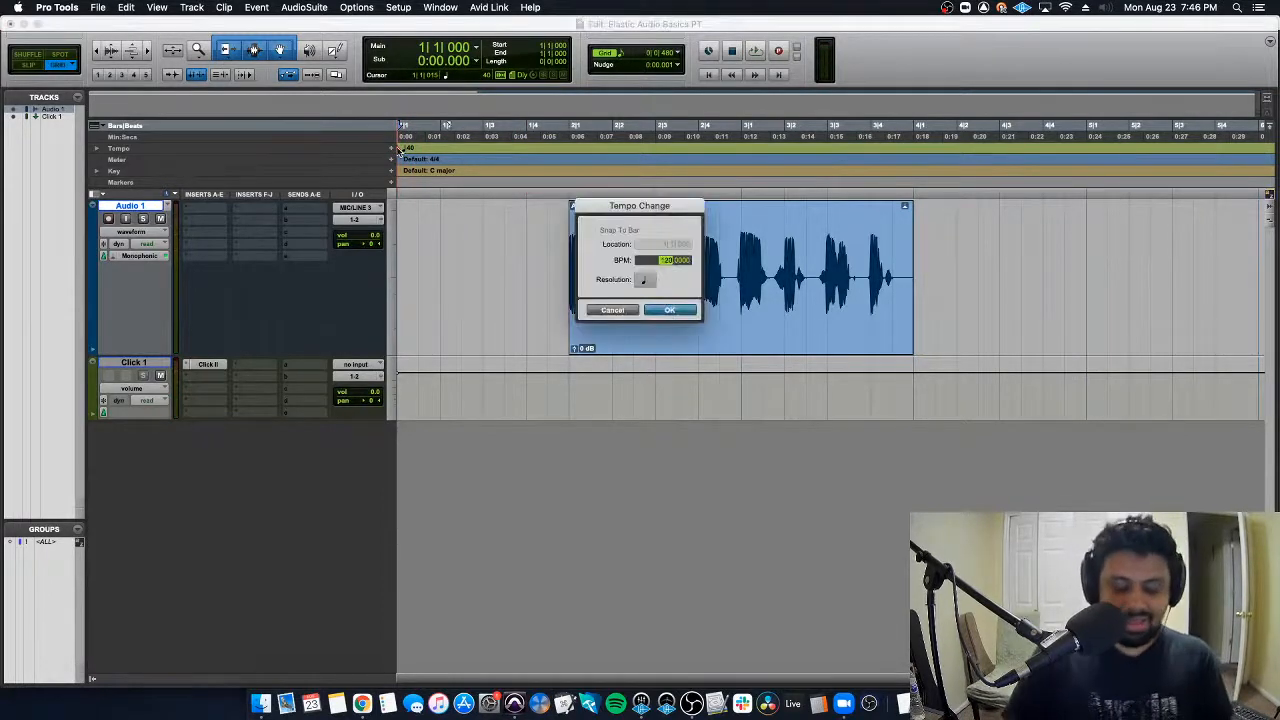
type("120")
key("Return")
key("t")
key("r")
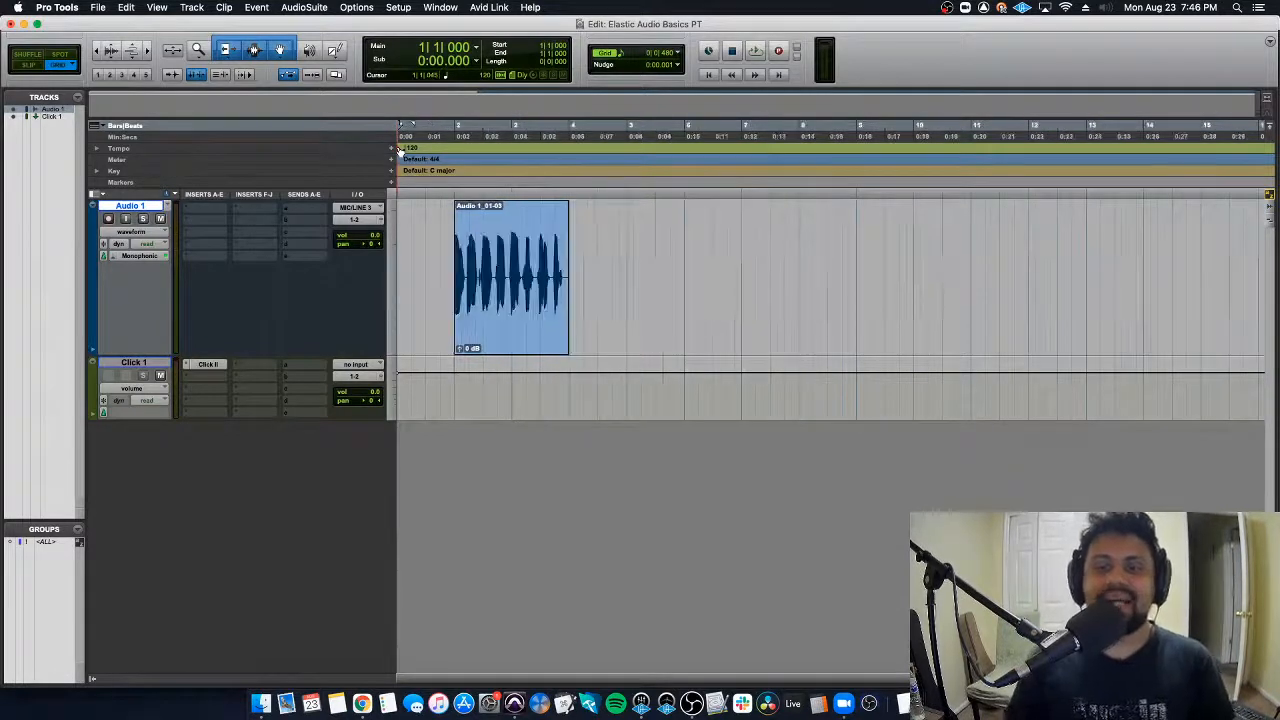
key("t")
key("t")
key("r")
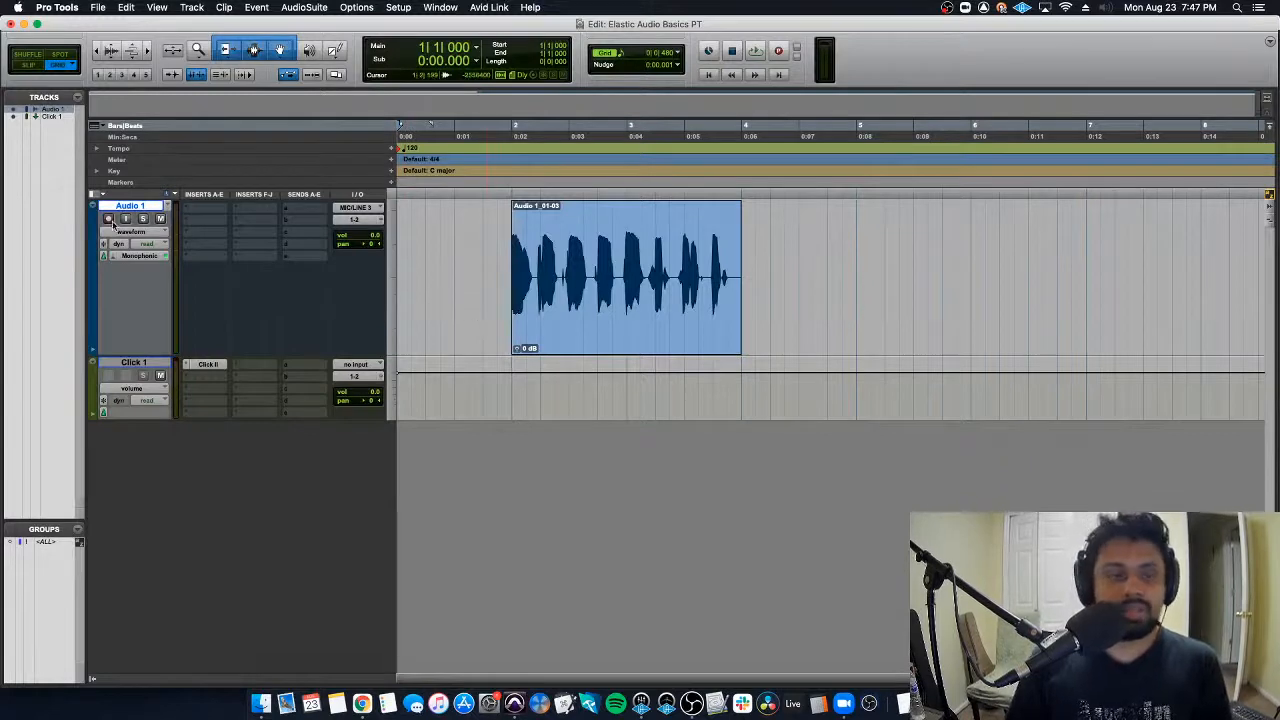
Step: Open the recent session Just Fine In Class, saving the changes to Elastic Audio Basics PT
left_click(98, 7)
mouse_move(150, 61)
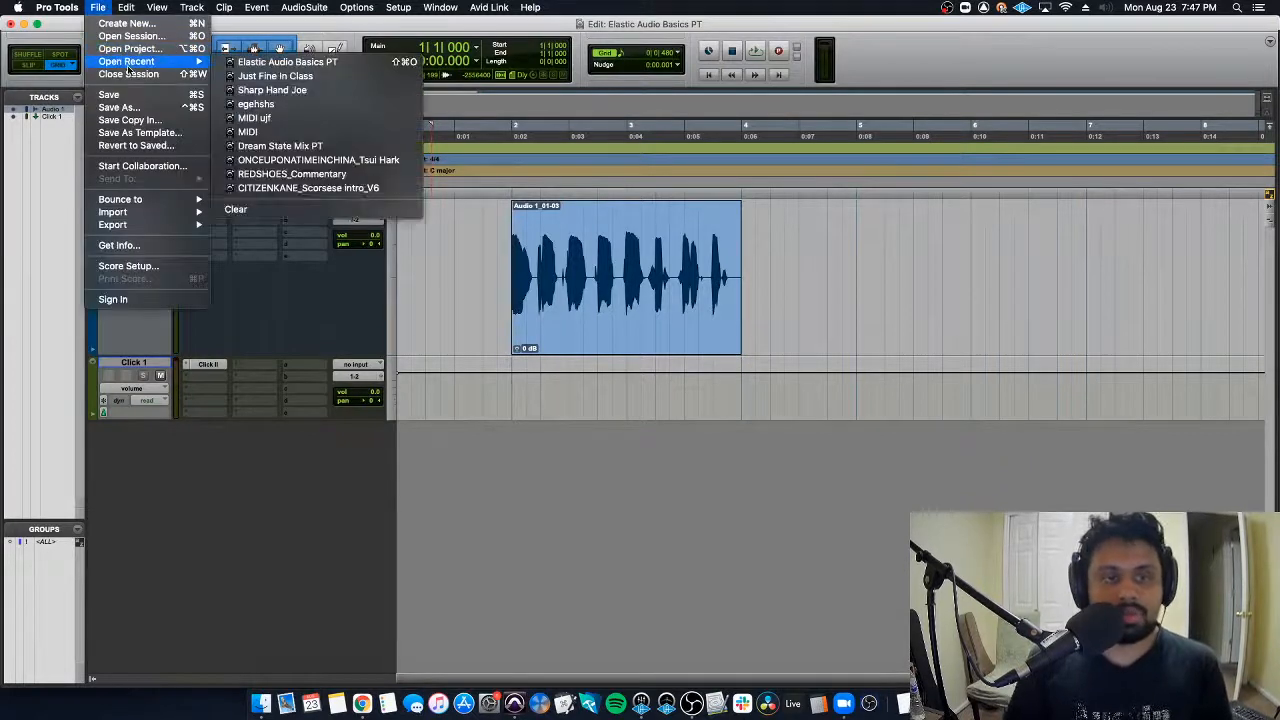
left_click(270, 76)
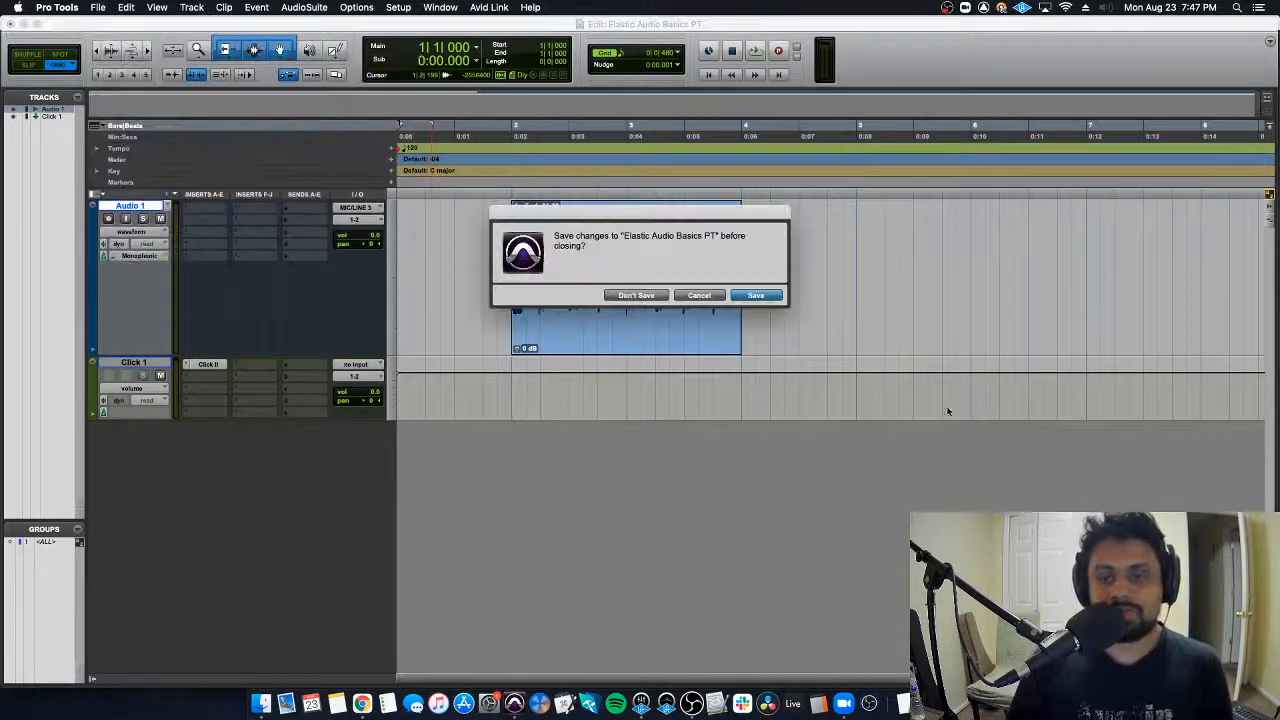
left_click(755, 296)
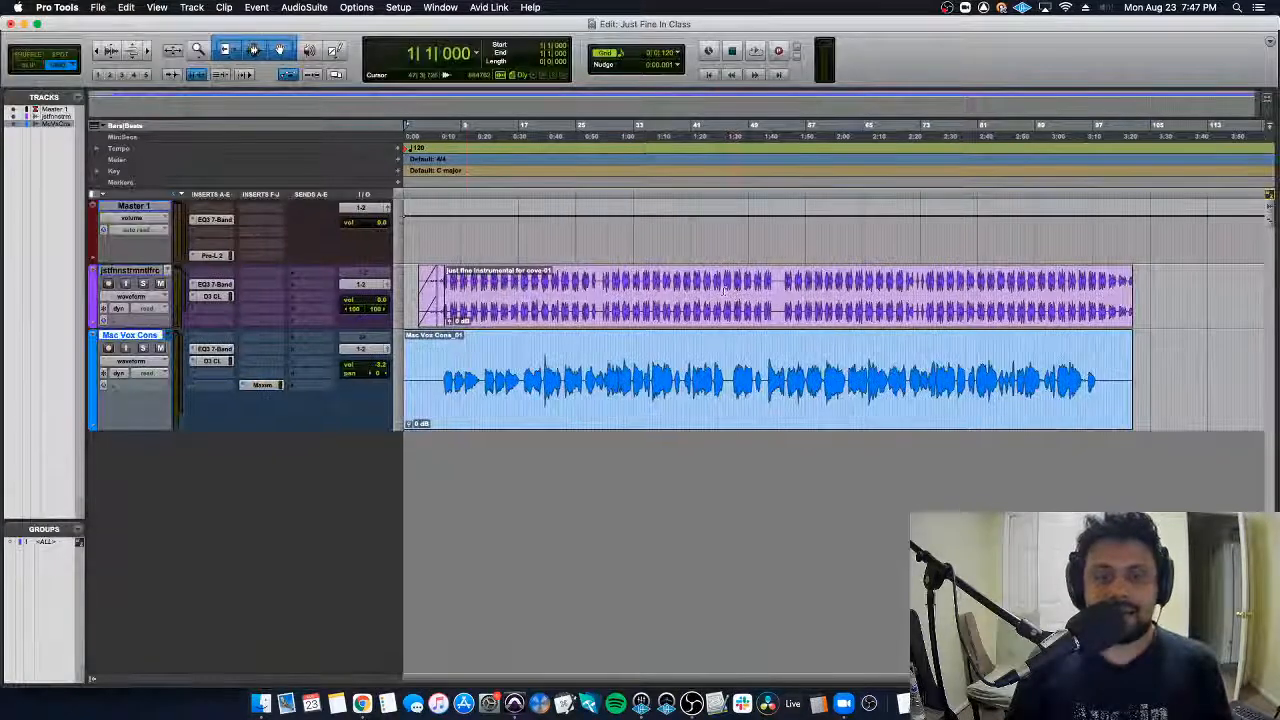
Step: Hide the Mac Vox Cons track and make it inactive
right_click(132, 338)
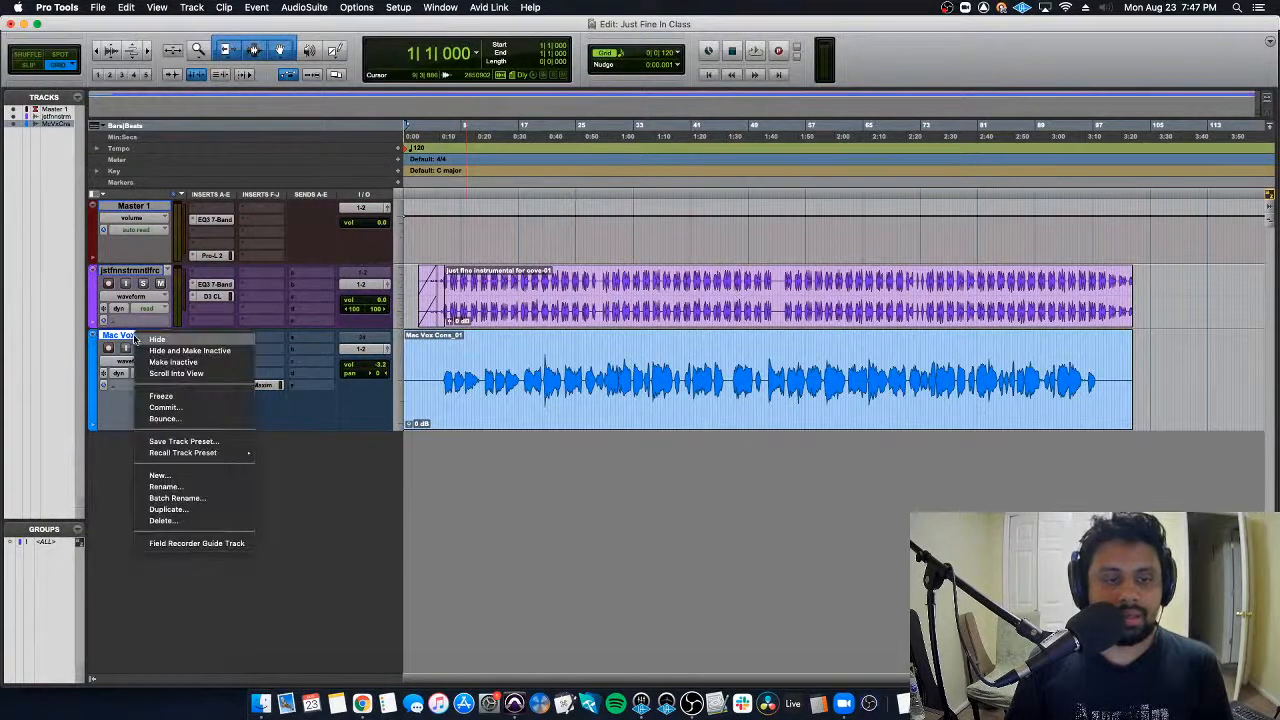
left_click(140, 340)
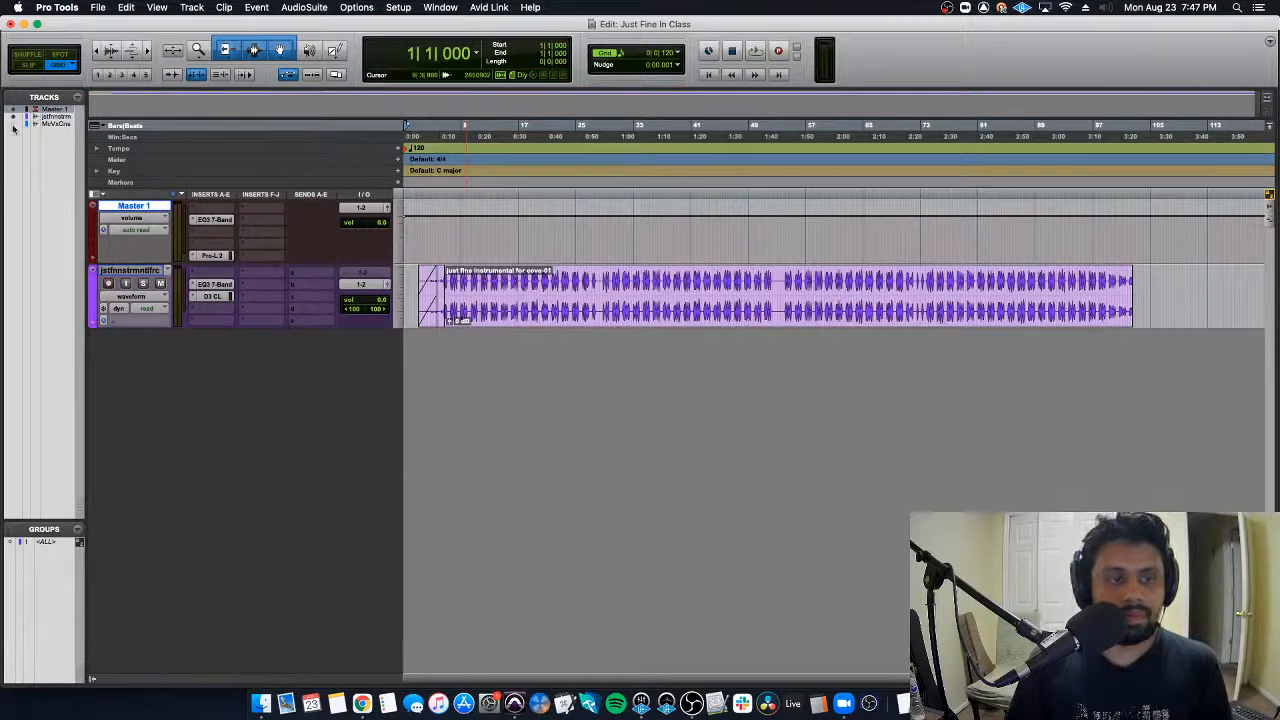
right_click(46, 123)
left_click(75, 142)
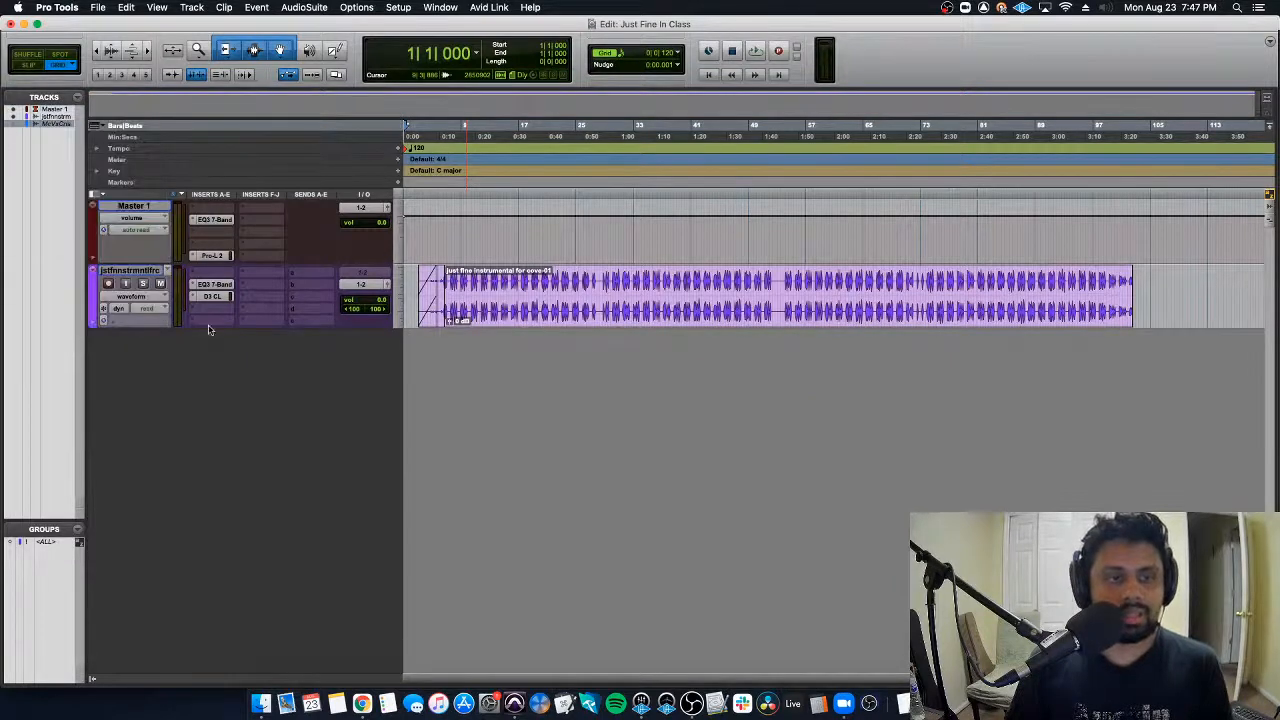
Step: Extend the instrumental clip selection back to the session start and consolidate it into one clip
left_click(583, 313)
key("shift+Return")
key("alt+shift+3")
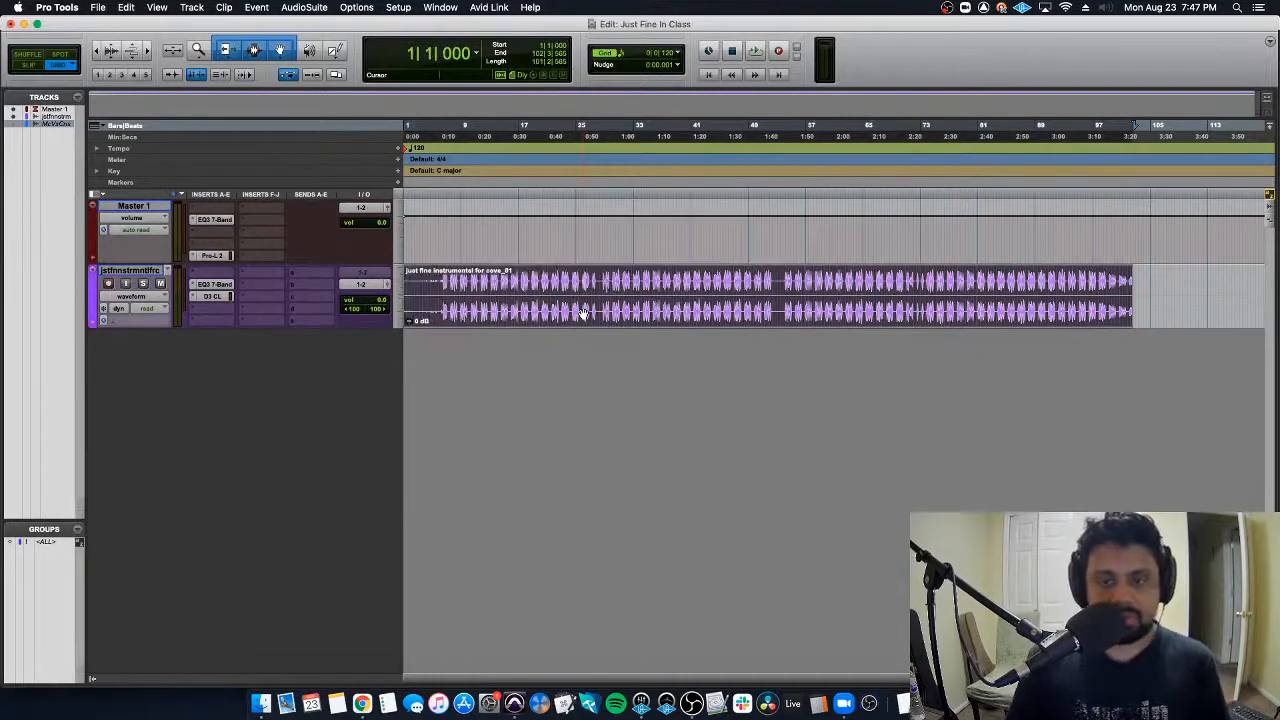
Step: Play the instrumental from about bar 6 and place the edit cursor at its first strong hit, at 6|3|480
key("Return")
left_click(442, 282)
key("space")
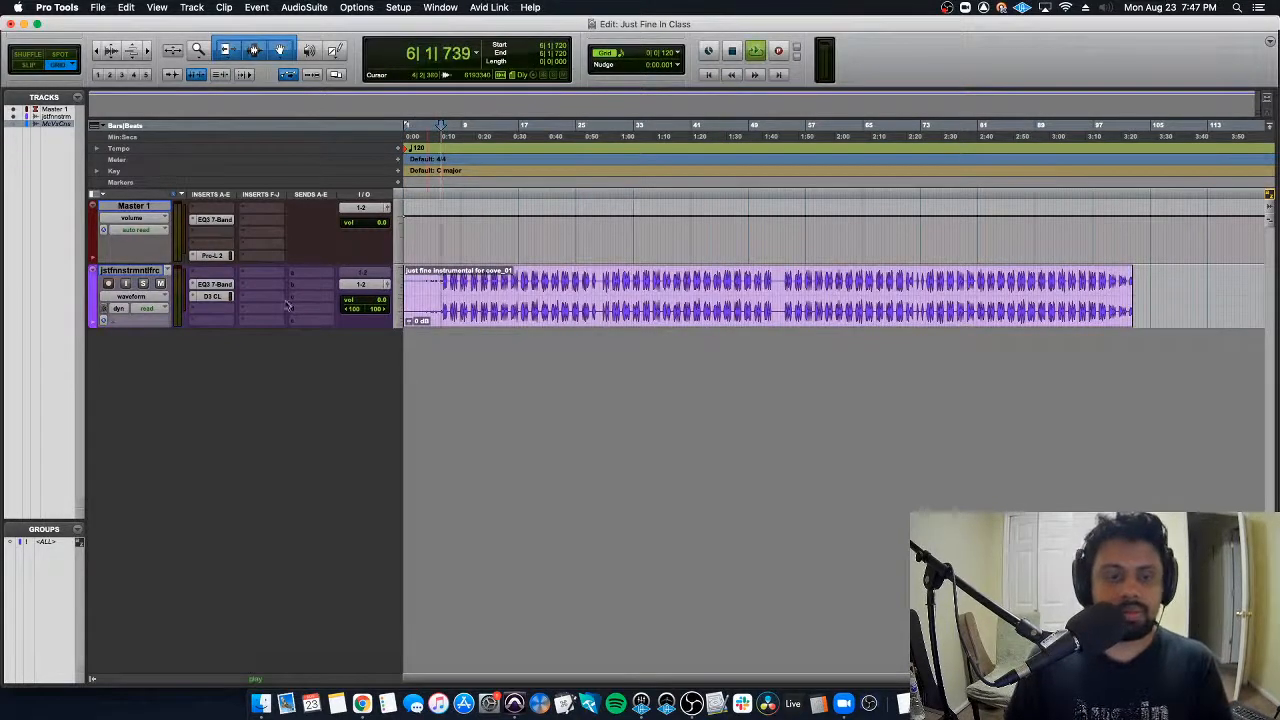
key("ctrl+]")
key("ctrl+]")
left_click(566, 270)
key("t")
key("t")
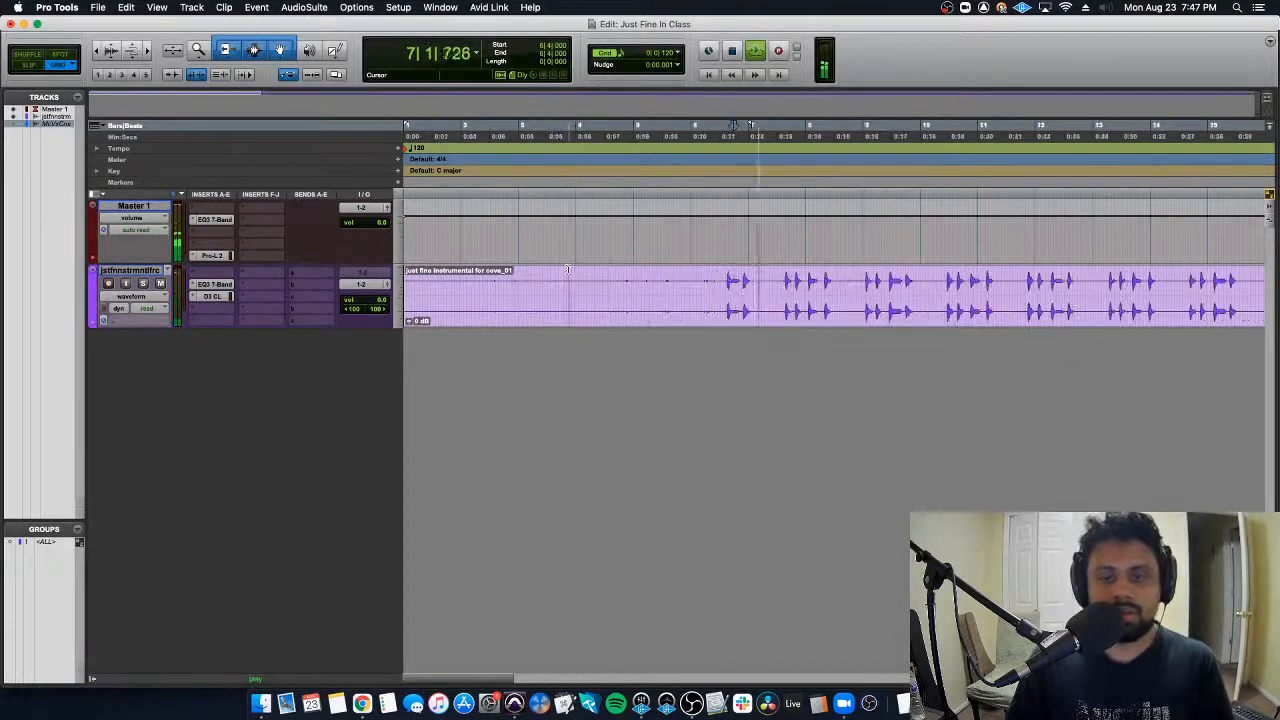
key("r")
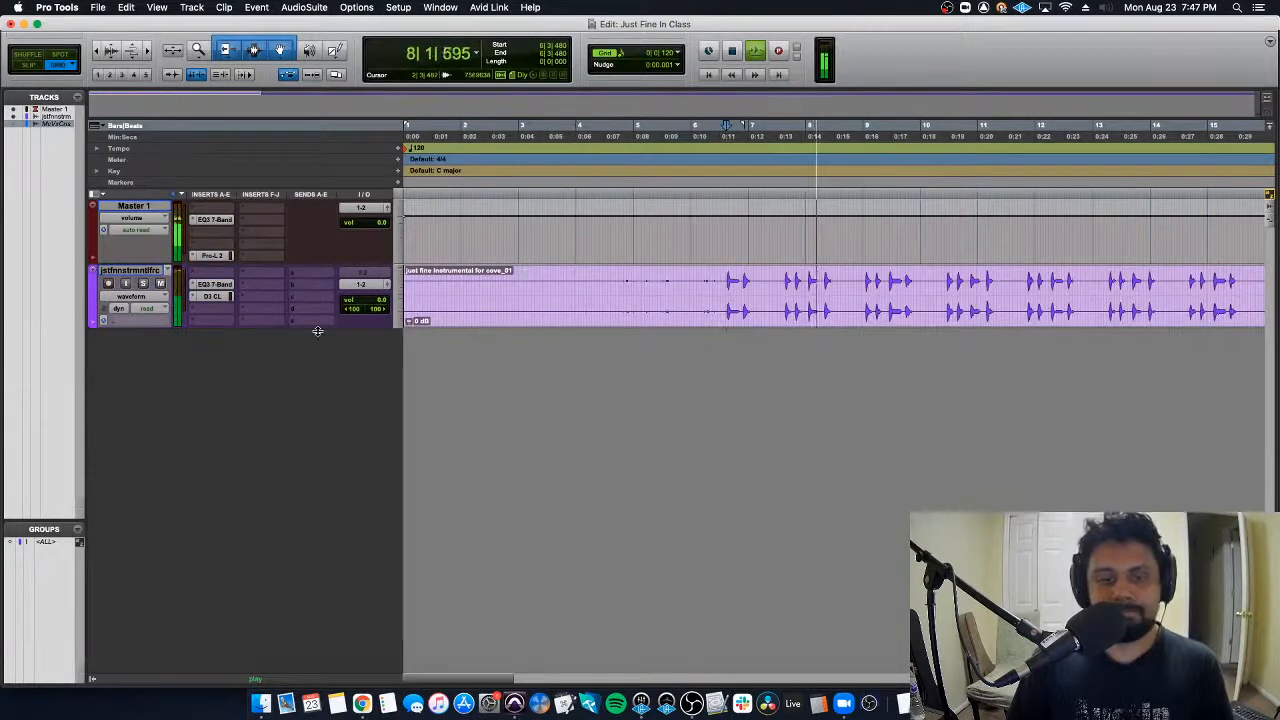
Step: Increase the height of the instrumental track to enlarge its waveform
left_click(266, 324)
left_click(266, 329)
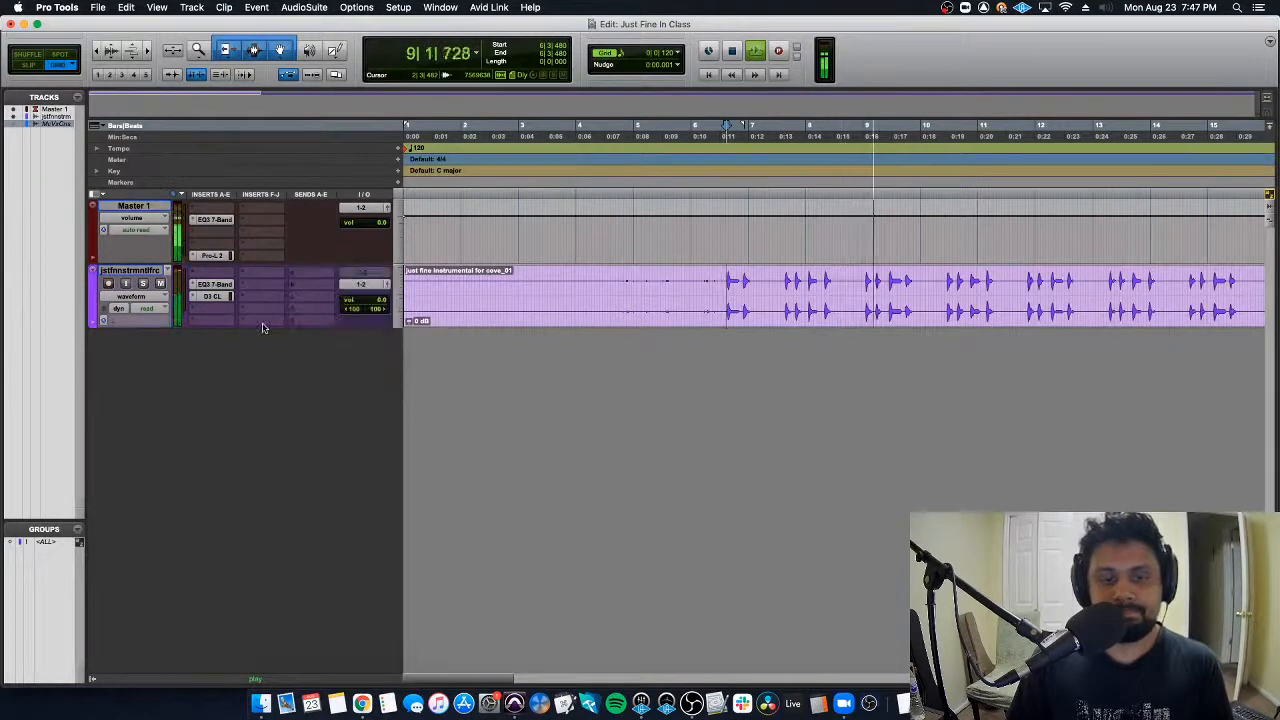
left_click_drag(264, 328, 267, 385)
scroll(688, 306, "right", 2)
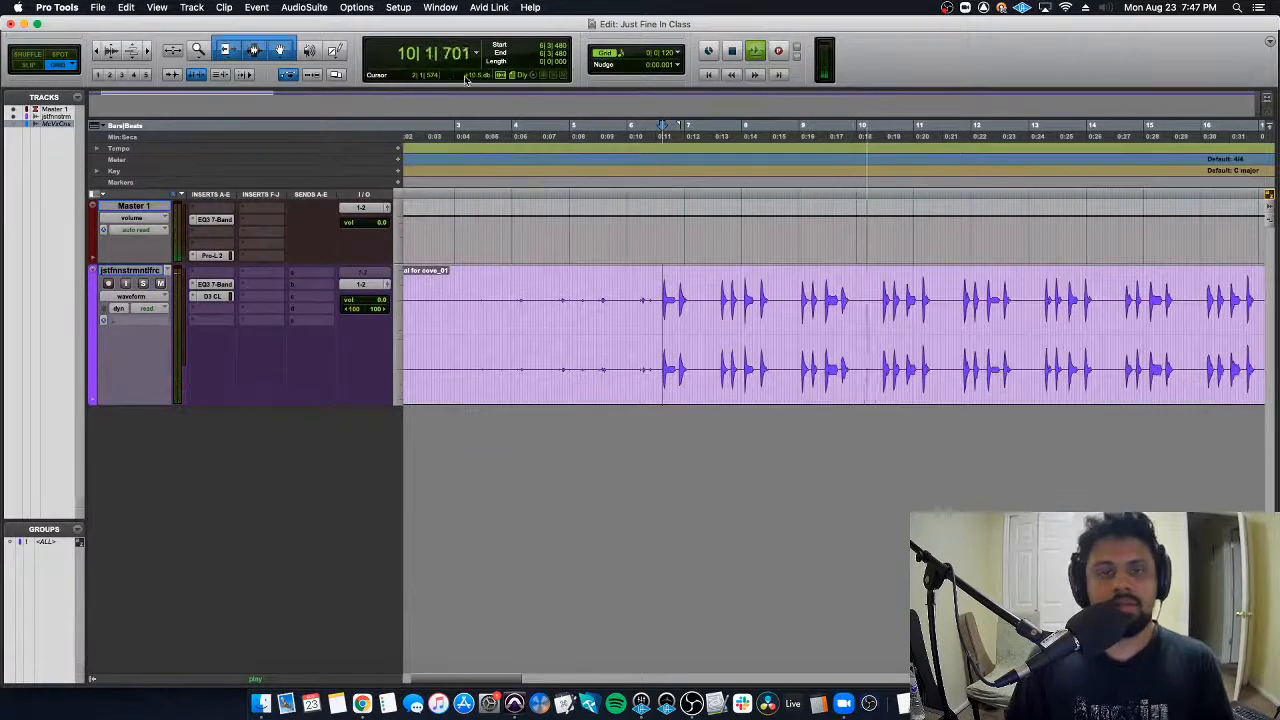
Step: Set the grid value to 1/4 note and stop playback
left_click(634, 46)
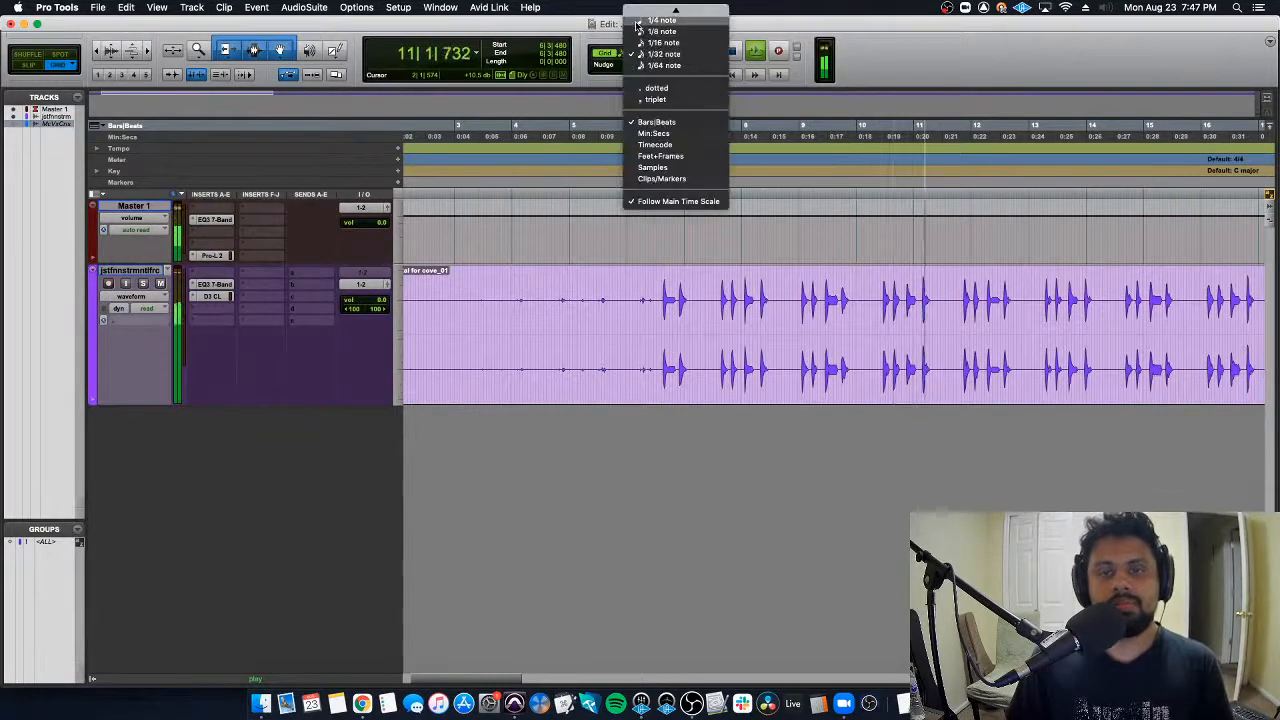
left_click(634, 42)
key("space")
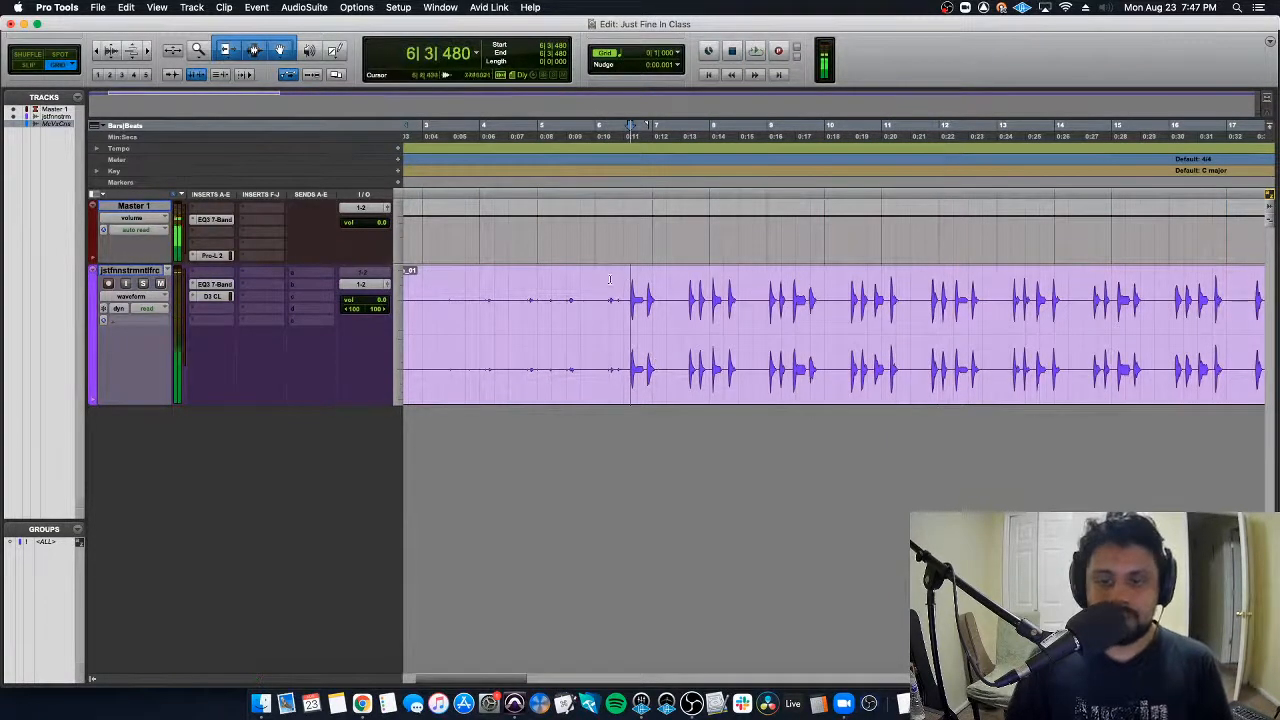
Step: Create a click track in the Just Fine In Class session
key("r")
key("r")
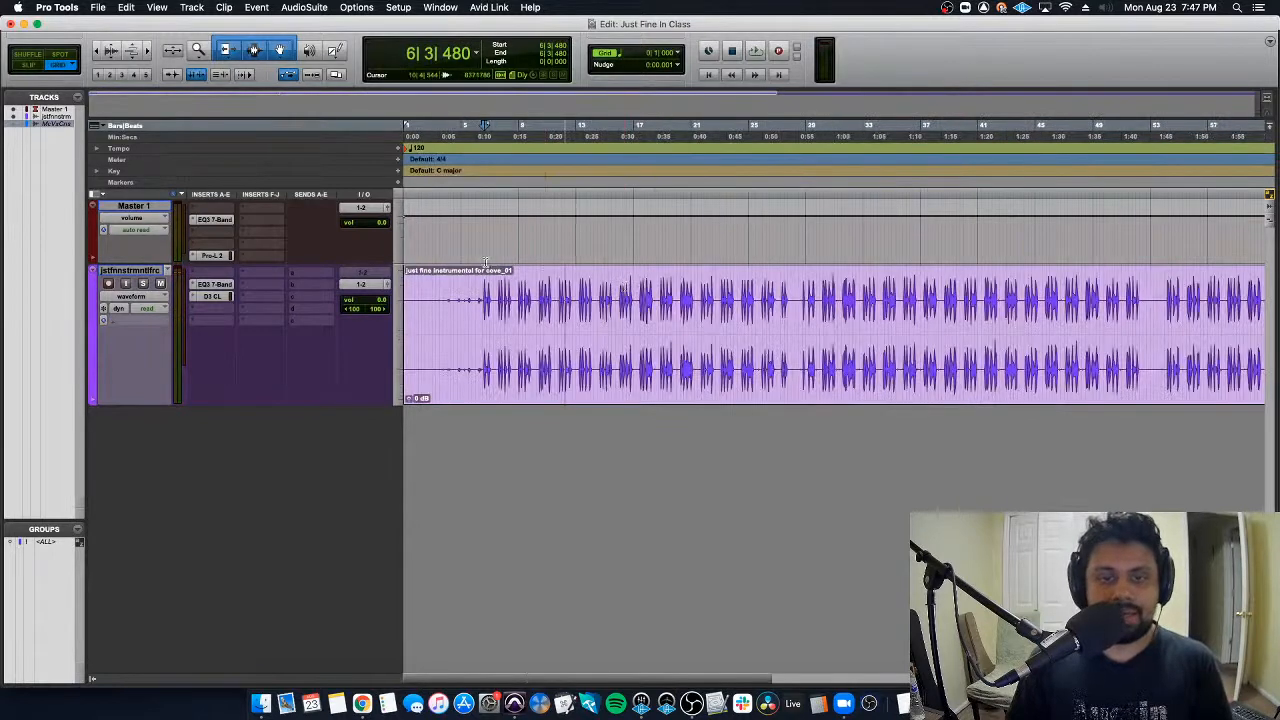
left_click(157, 7)
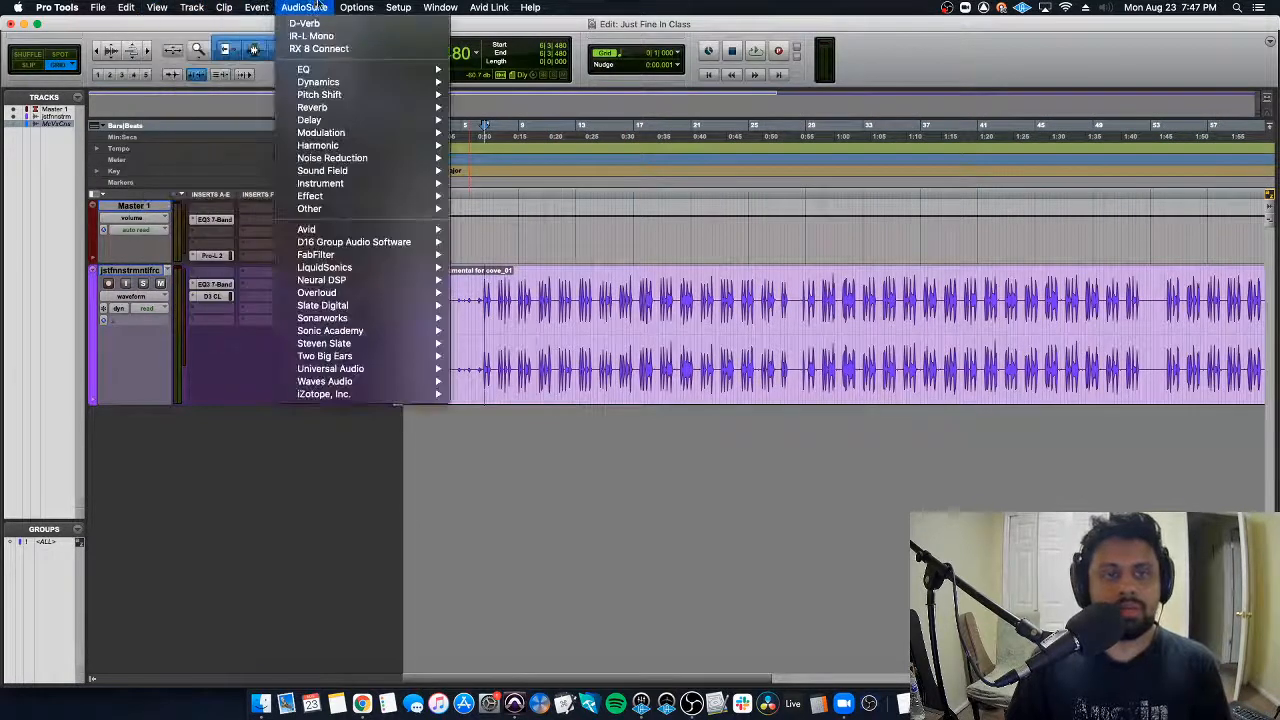
left_click(258, 366)
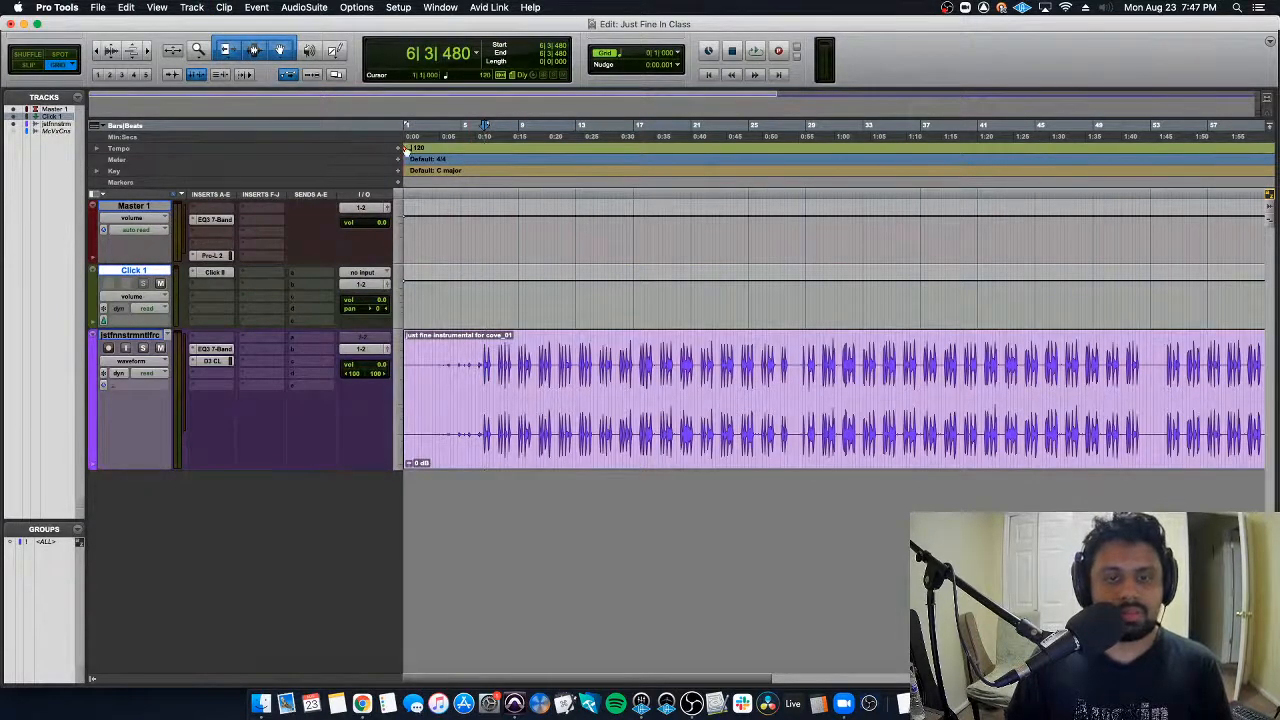
Step: Mute the click track and set the session tempo to 170 BPM while the instrumental plays
left_click(160, 284)
key("space")
left_click(400, 148)
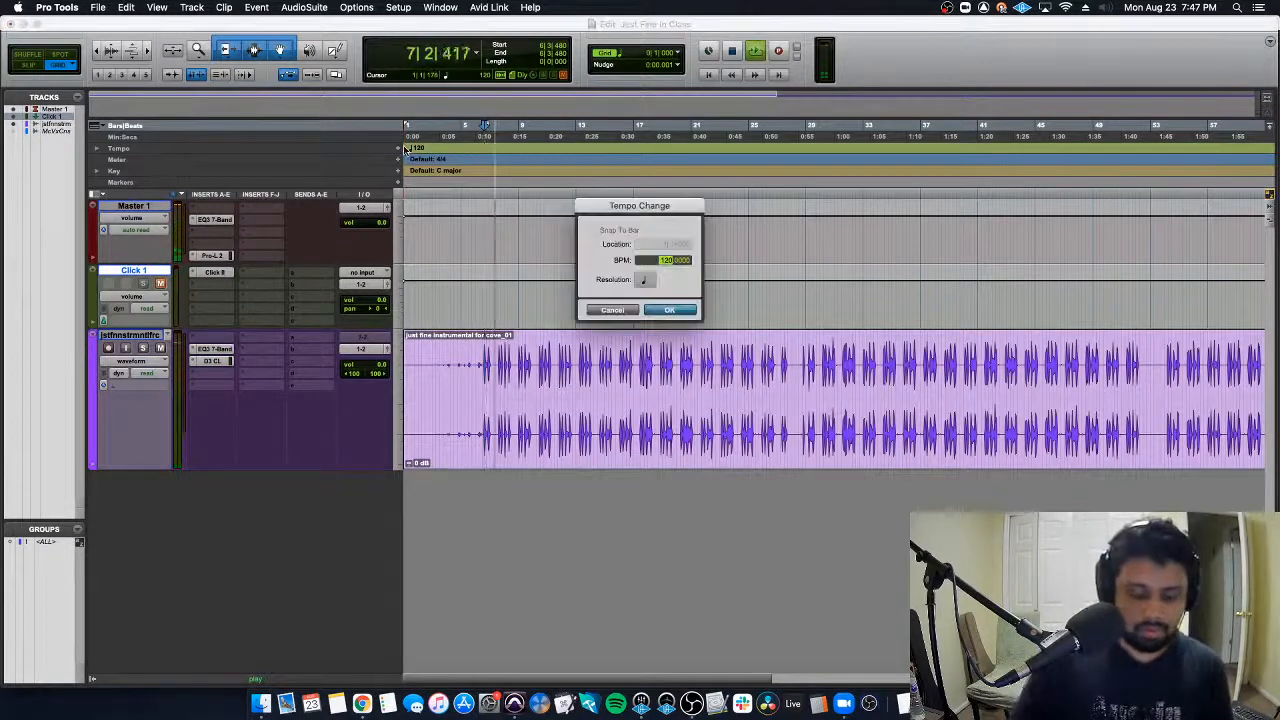
type("166")
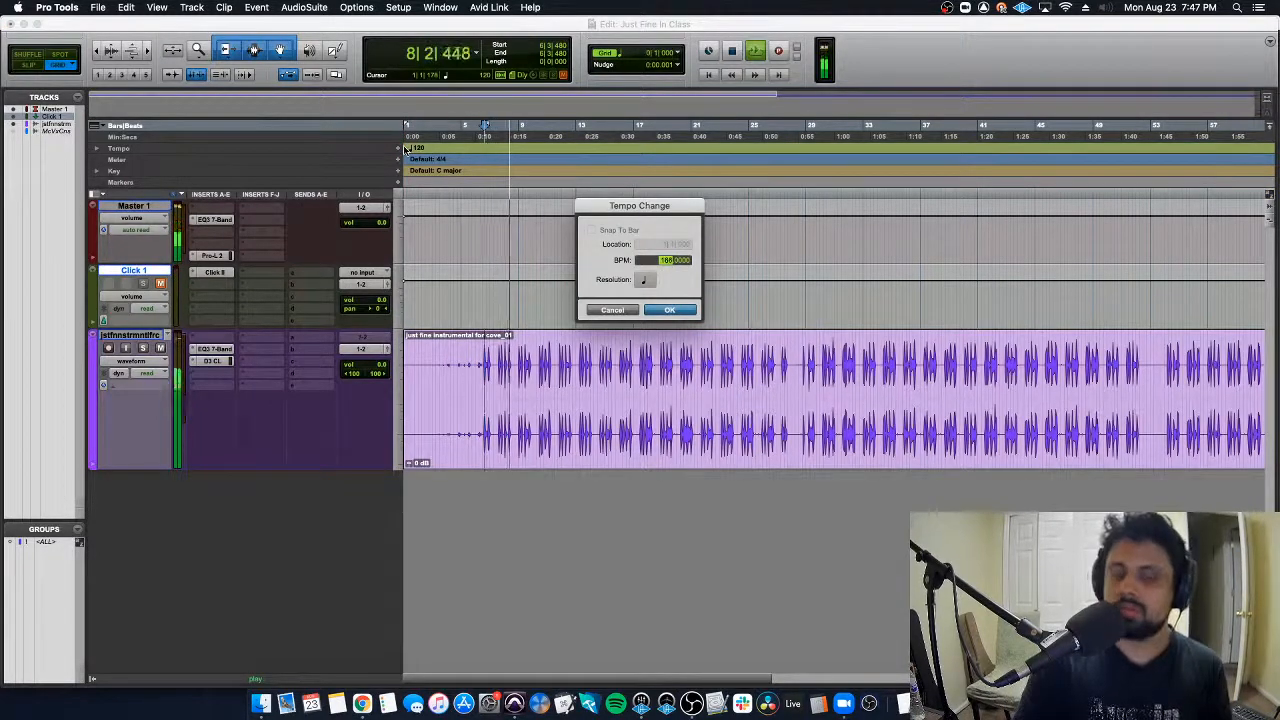
type("173")
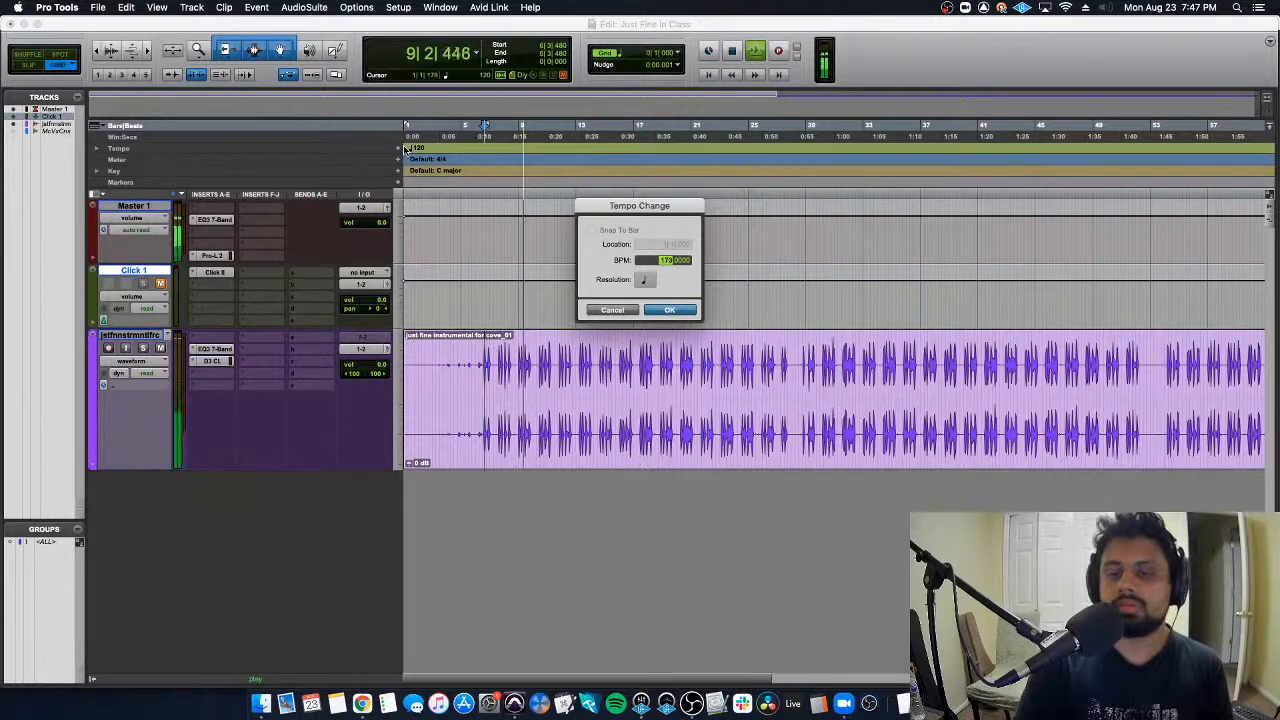
type("1")
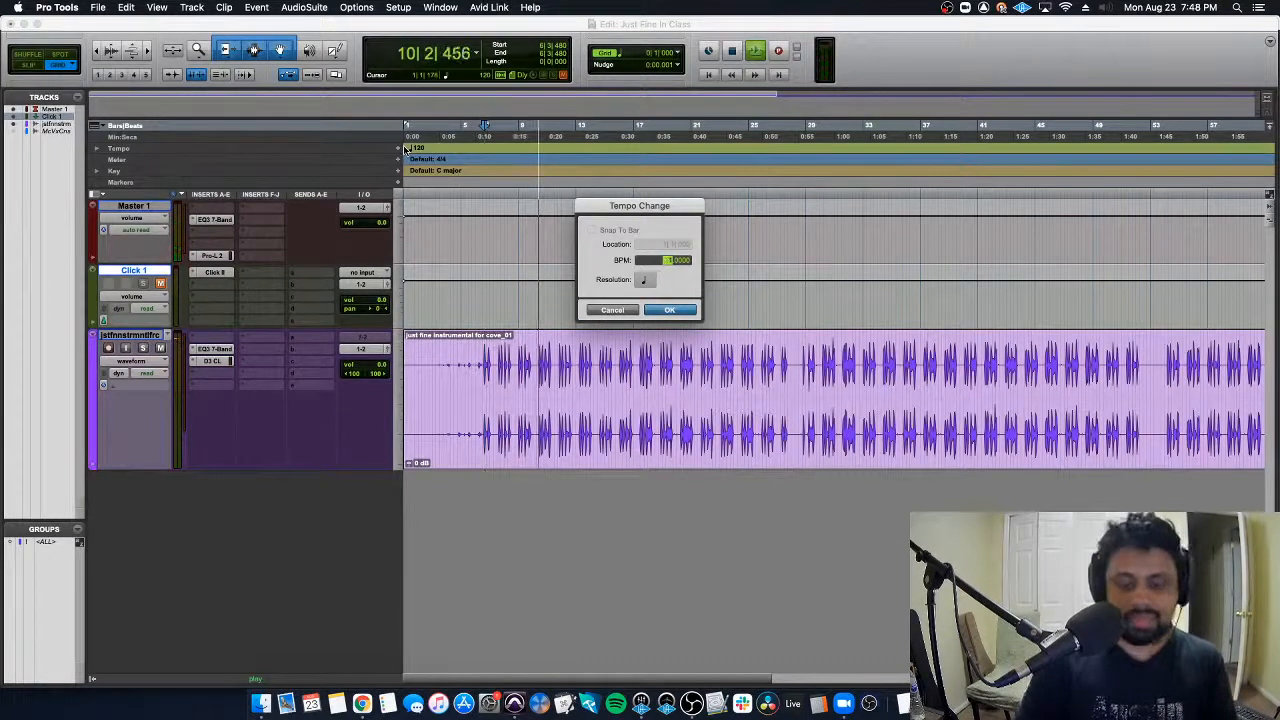
type("70")
key("Return")
key("space")
Step: Play the instrumental from its first strong hit at 9|1|000 to check it against the grid
key("super+bracketright")
key("super+bracketright")
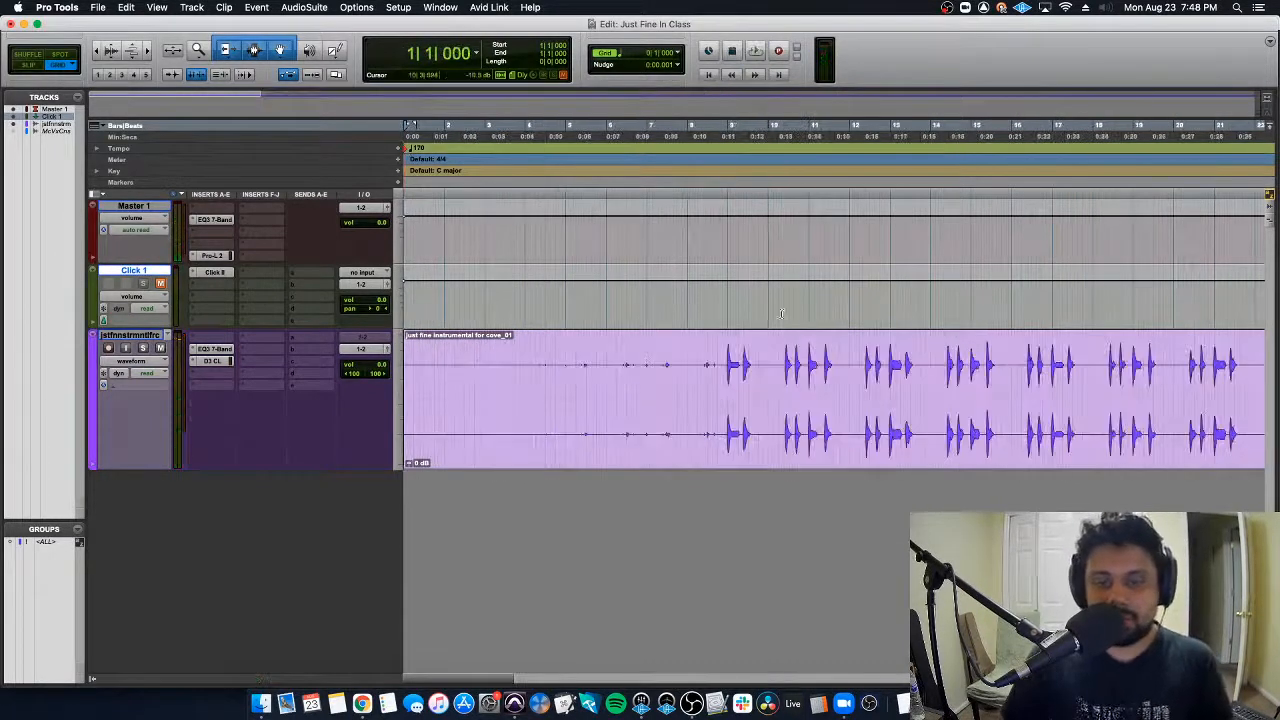
key("super+bracketleft")
left_click(570, 360)
key("space")
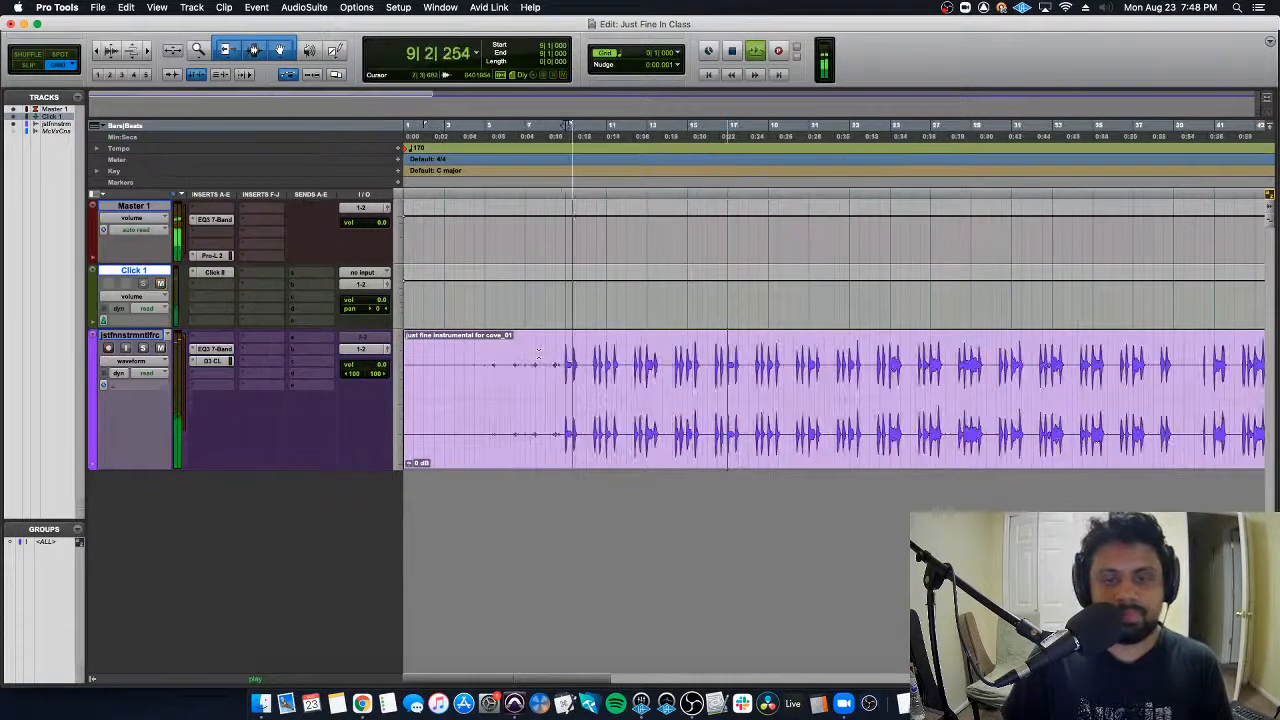
key("super+bracketleft")
key("super+bracketleft")
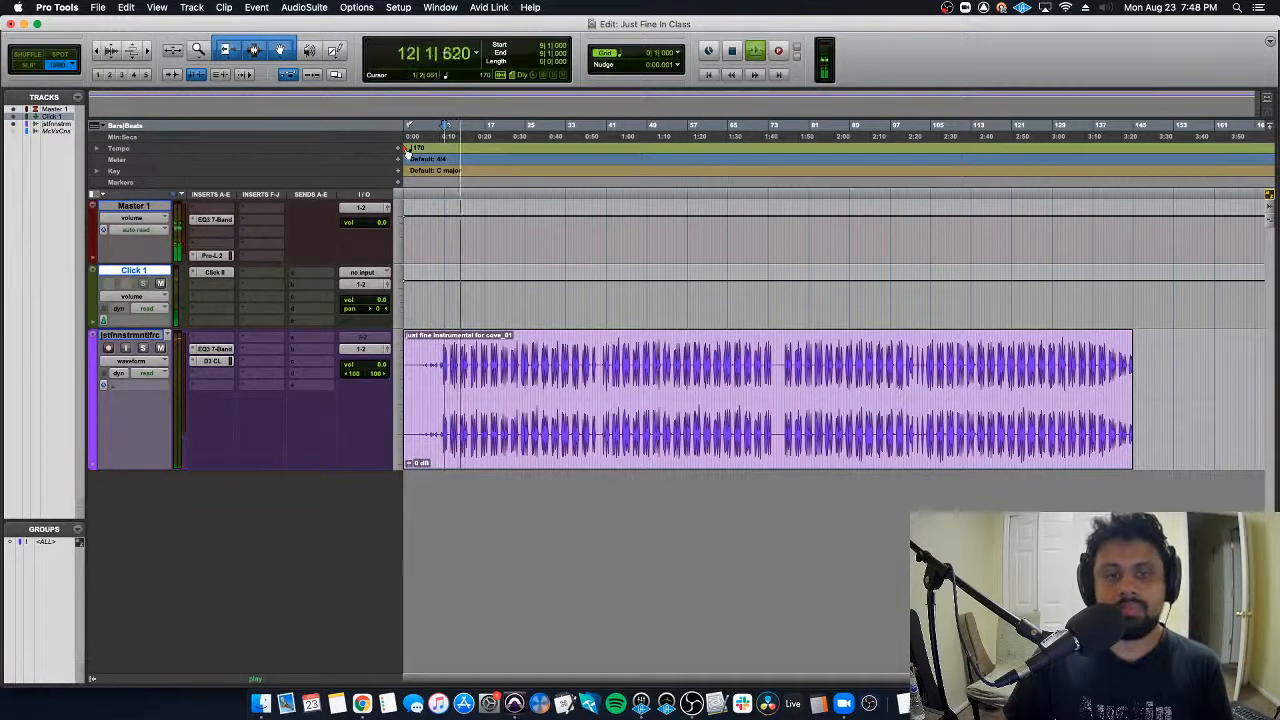
key("space")
Step: Play the instrumental's ending from 141|3|000 to check its timing, and return to the session start
left_click(1115, 305)
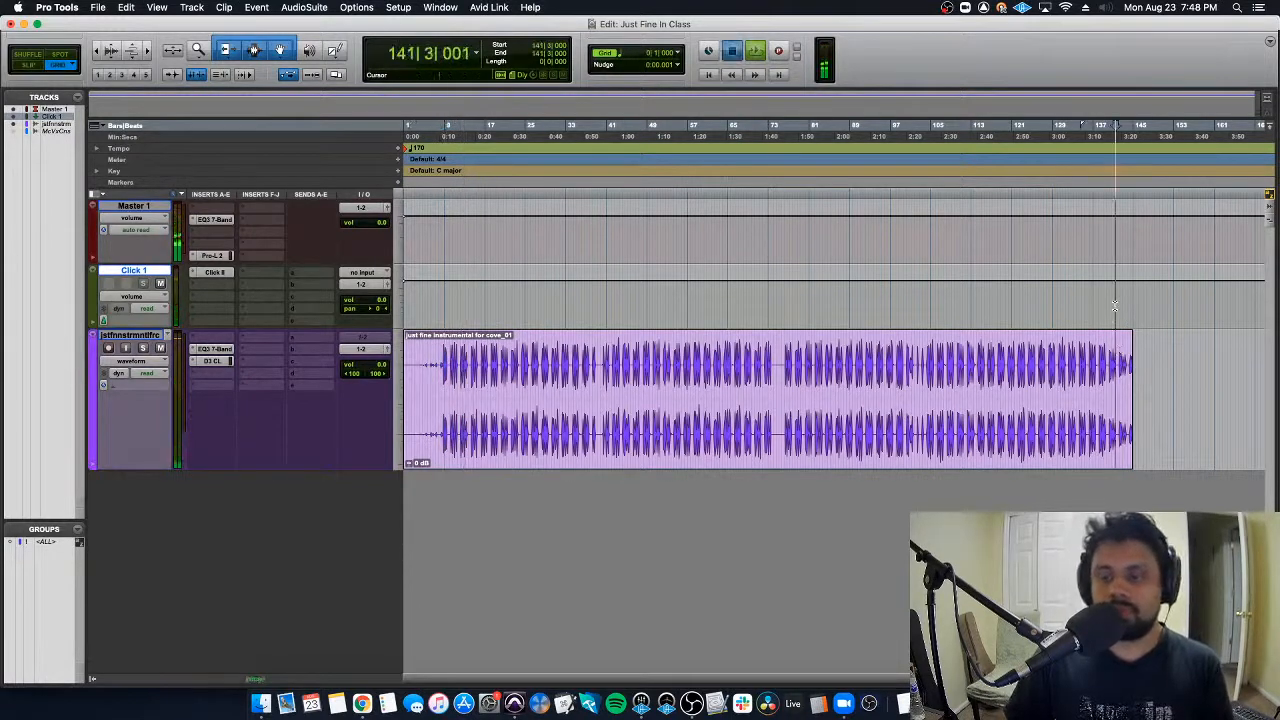
key("space")
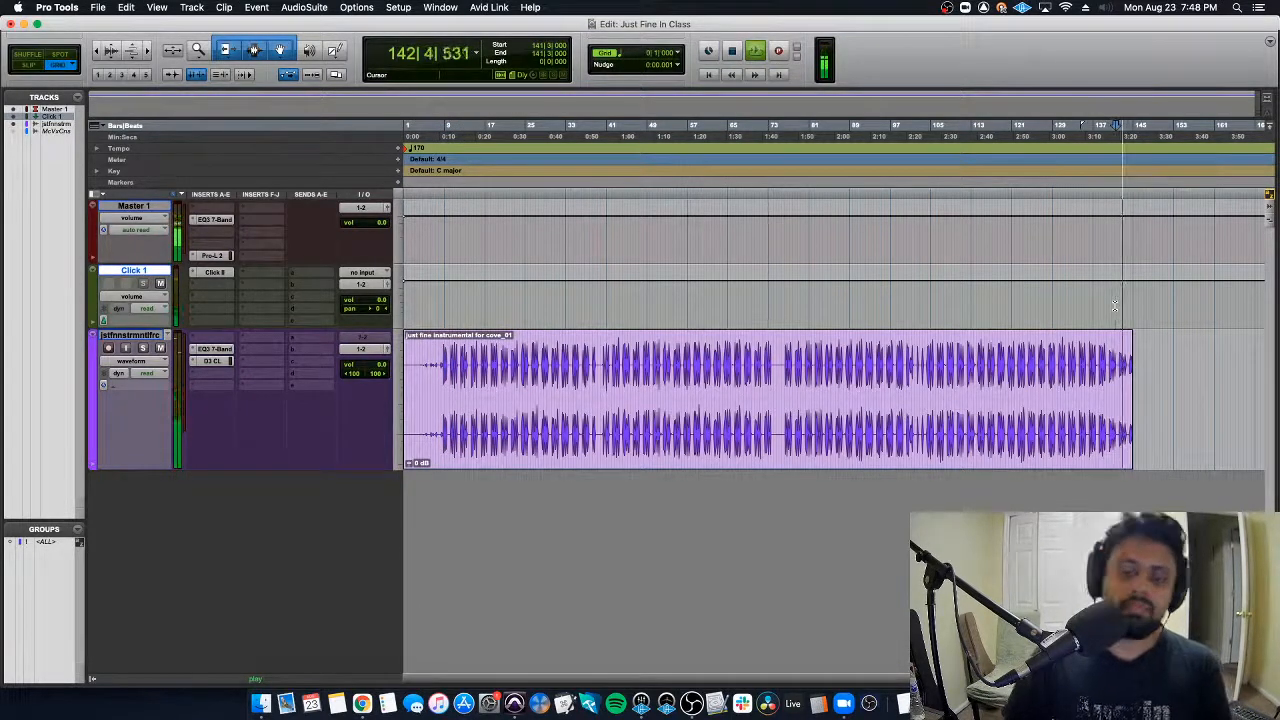
key("space")
key("Return")
Step: Mute the click track again
key("t")
key("t")
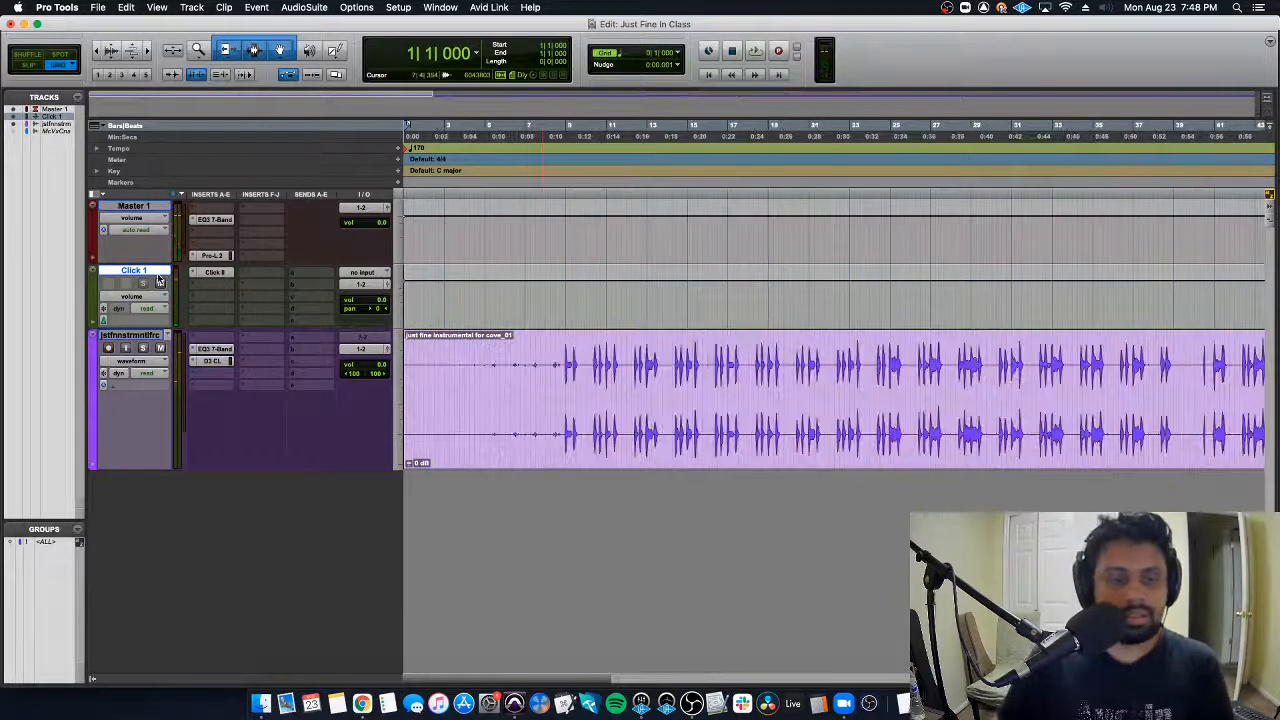
left_click(160, 283)
right_click(154, 272)
left_click(138, 291)
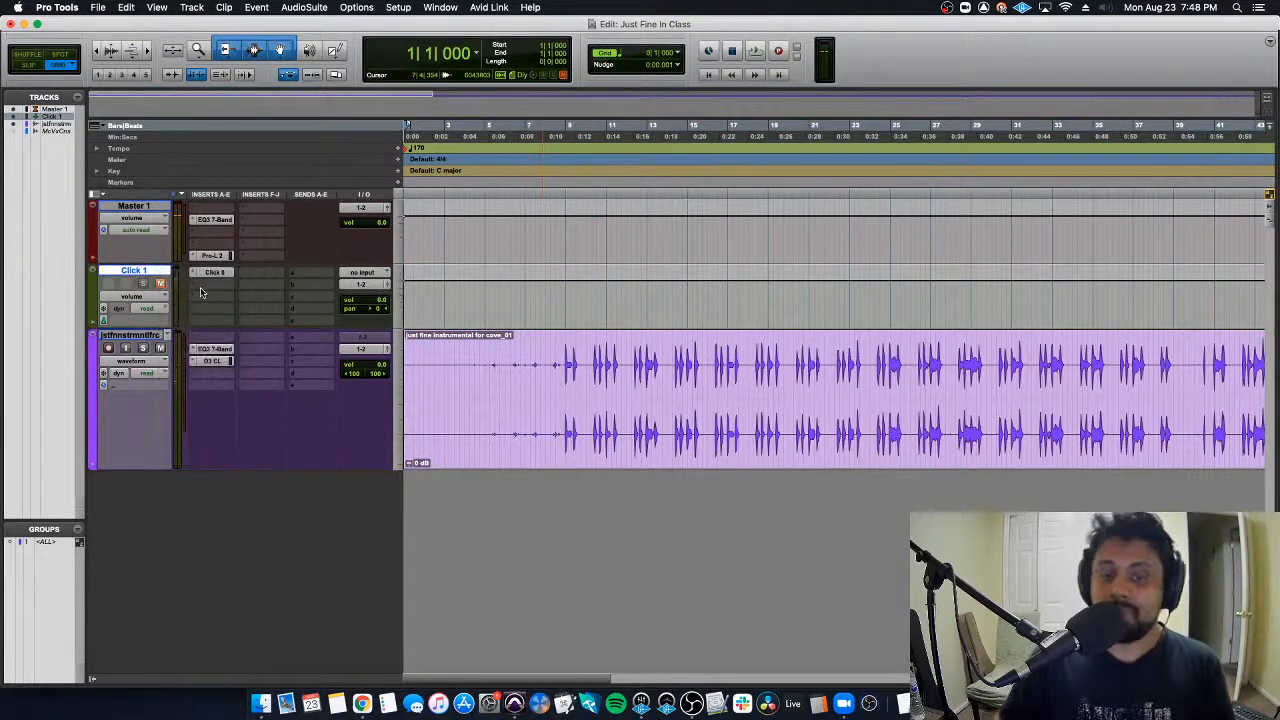
Step: Place the edit cursor at 9|1|000, on the instrumental's first strong hit, and compare the hit with the grid
left_click(546, 371)
key("t")
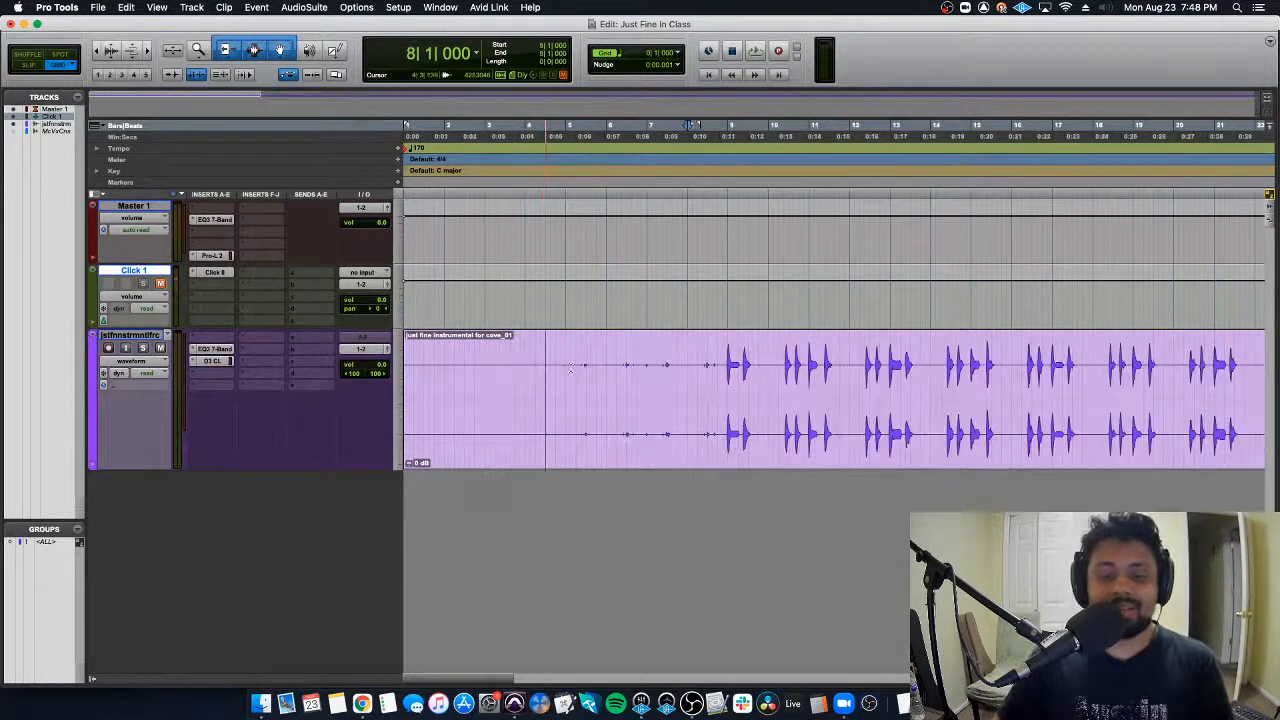
left_click(708, 371)
key("t")
key("r")
left_click(729, 360)
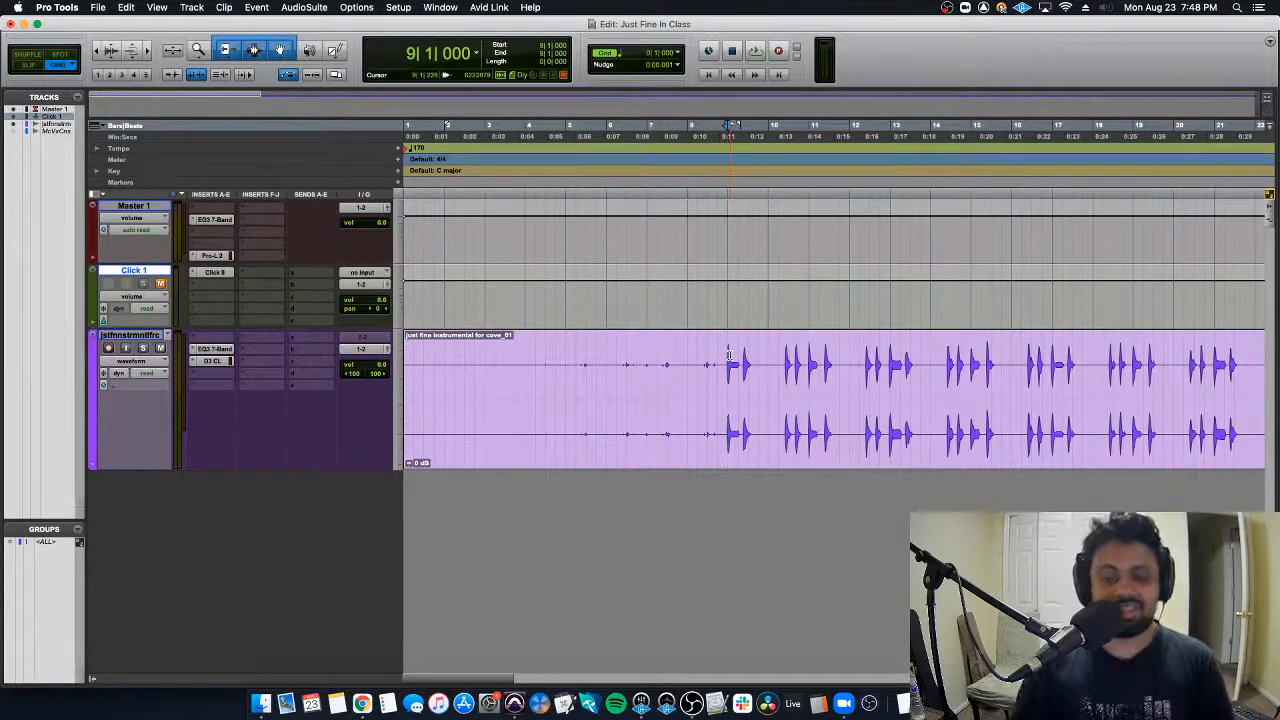
key("super+bracketright")
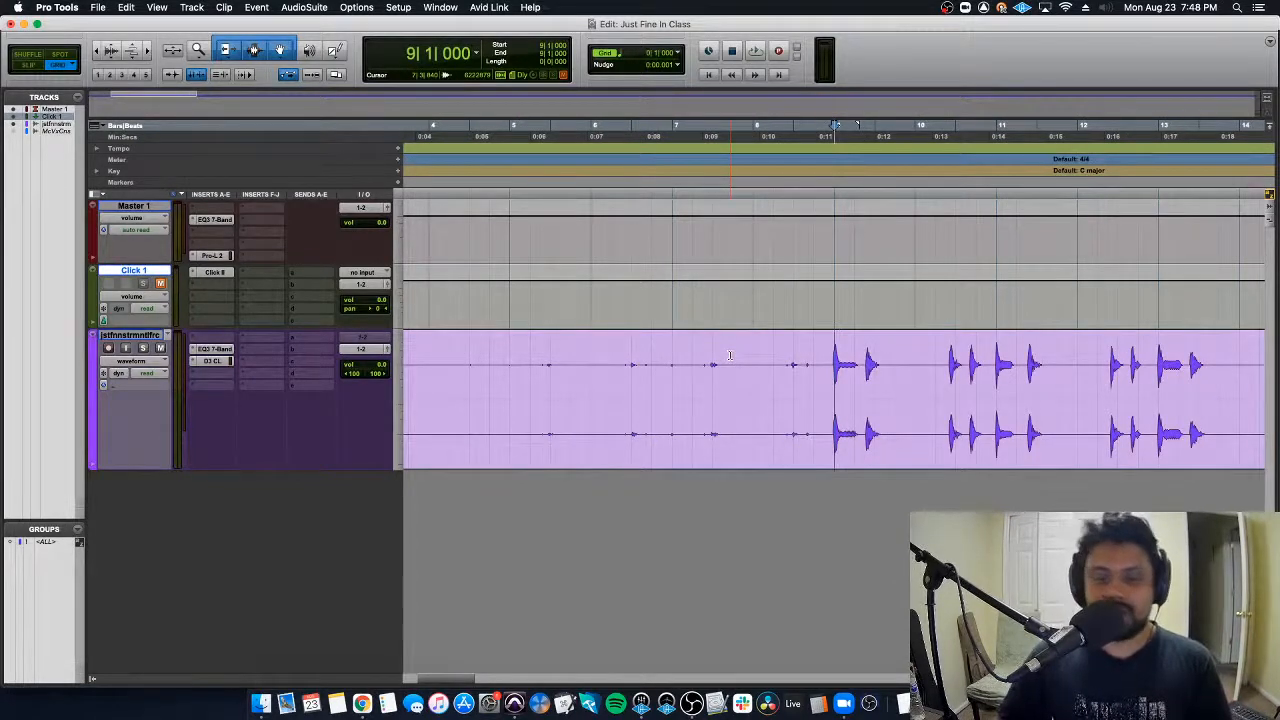
key("r")
scroll(728, 357, "right", 1)
key("r")
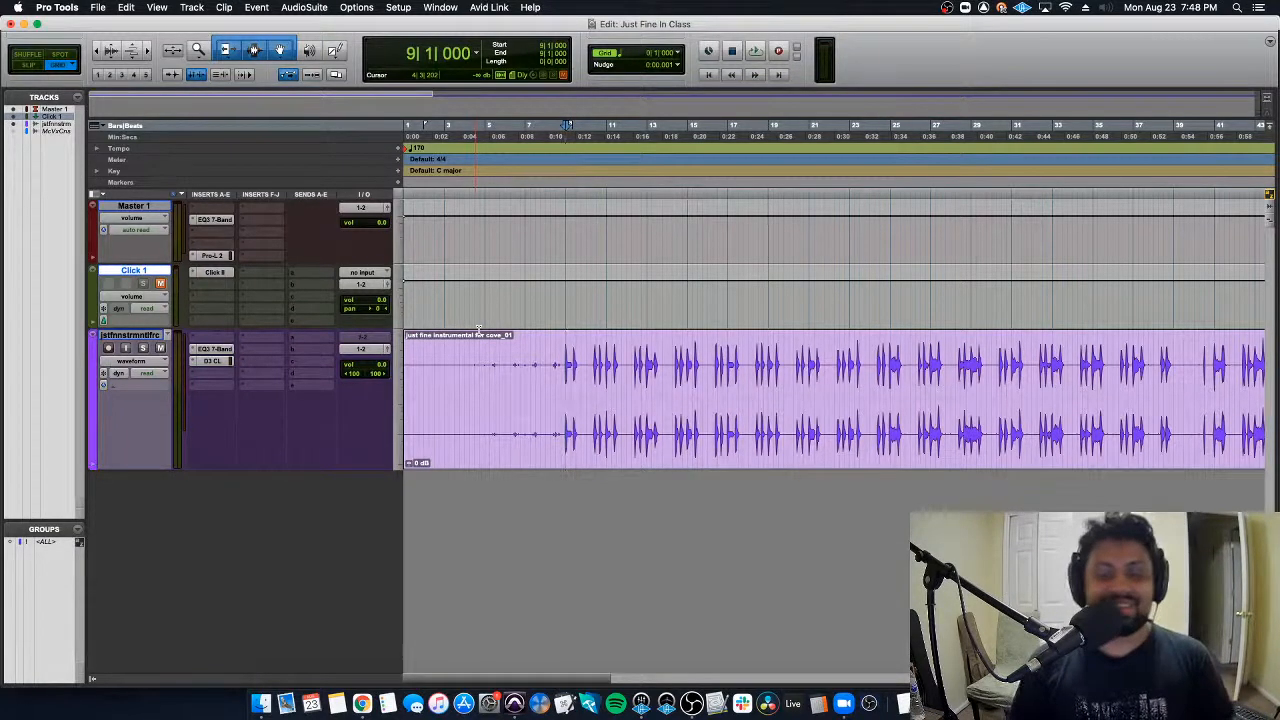
key("r")
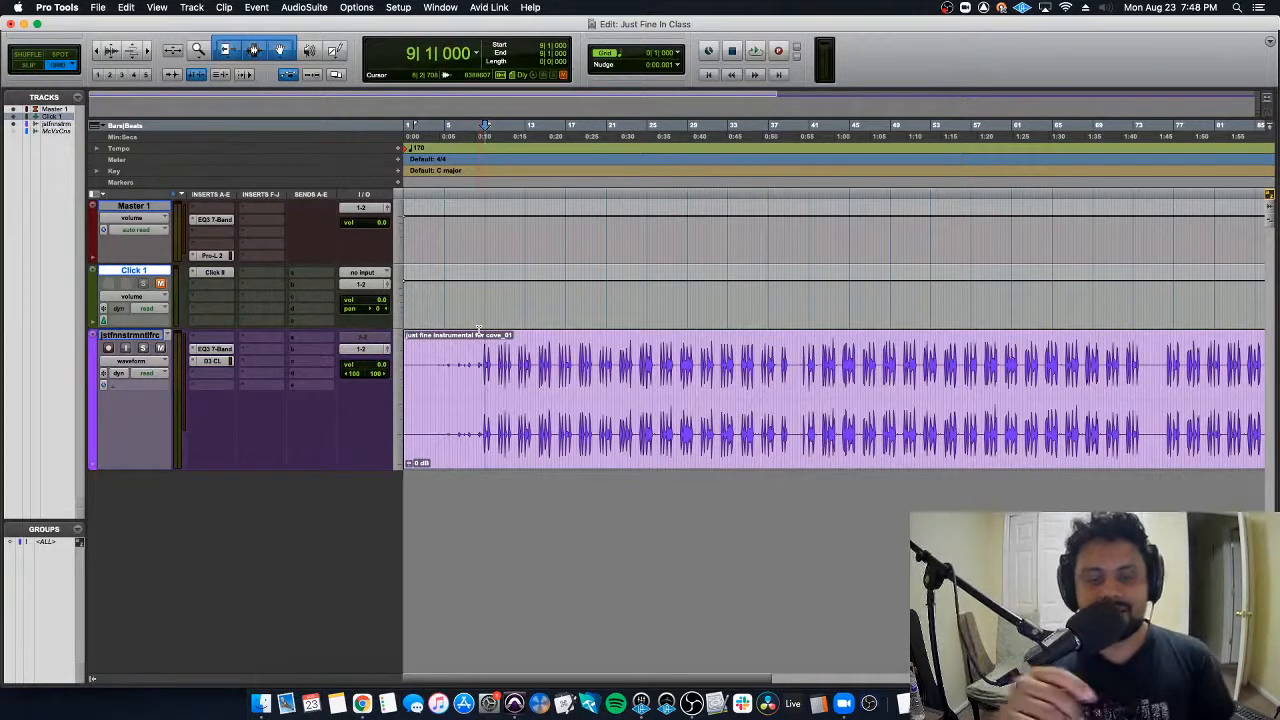
Step: Play the instrumental from 9|1|000 and from 41|3|000 without the click
key("space")
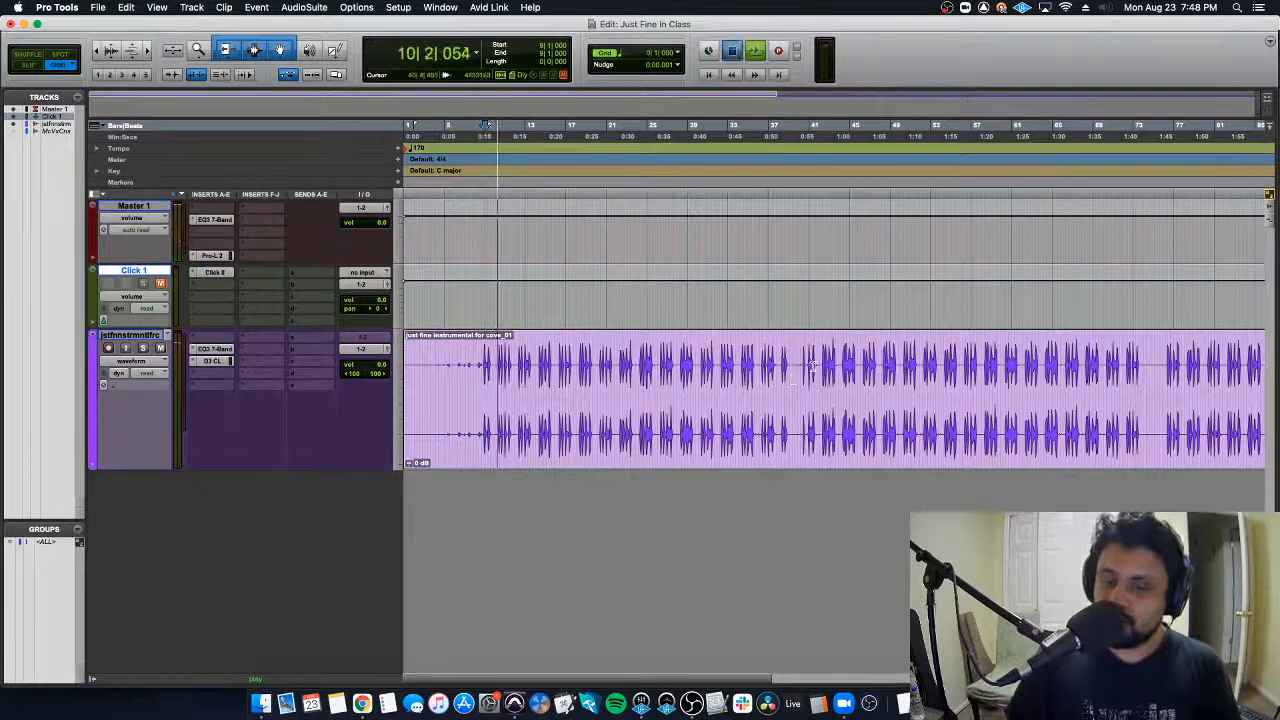
left_click(813, 366)
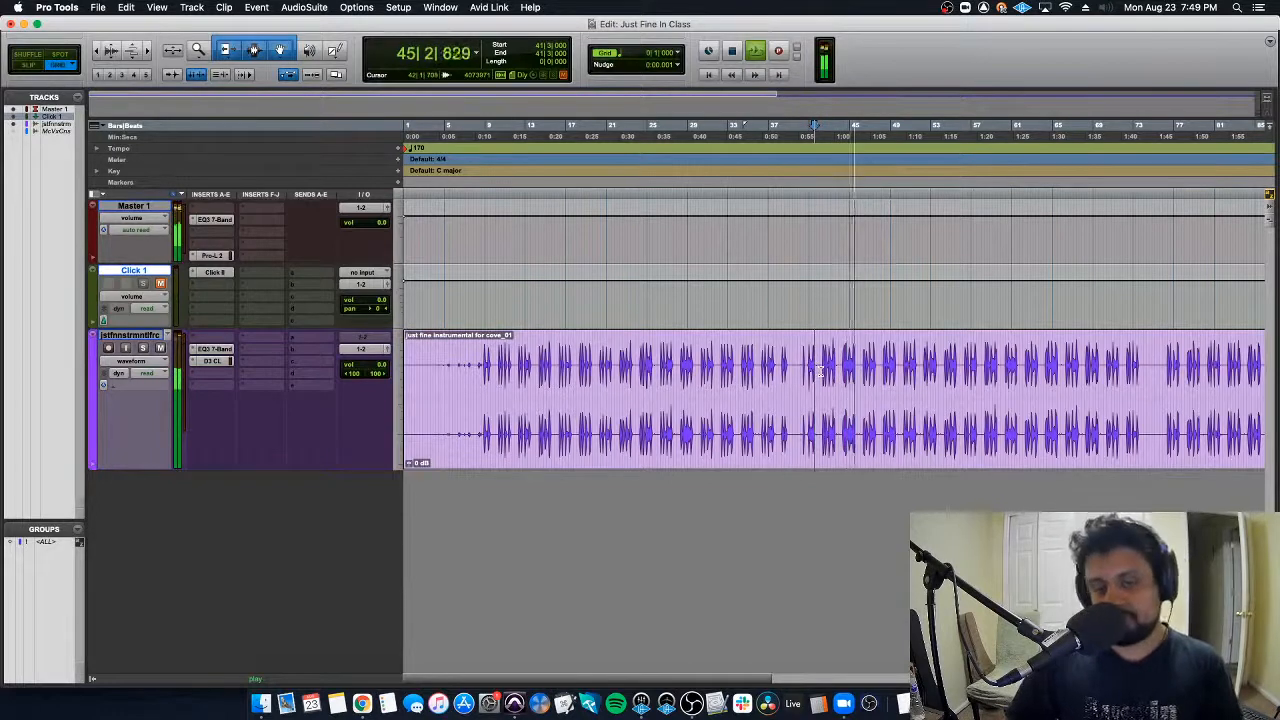
key("space")
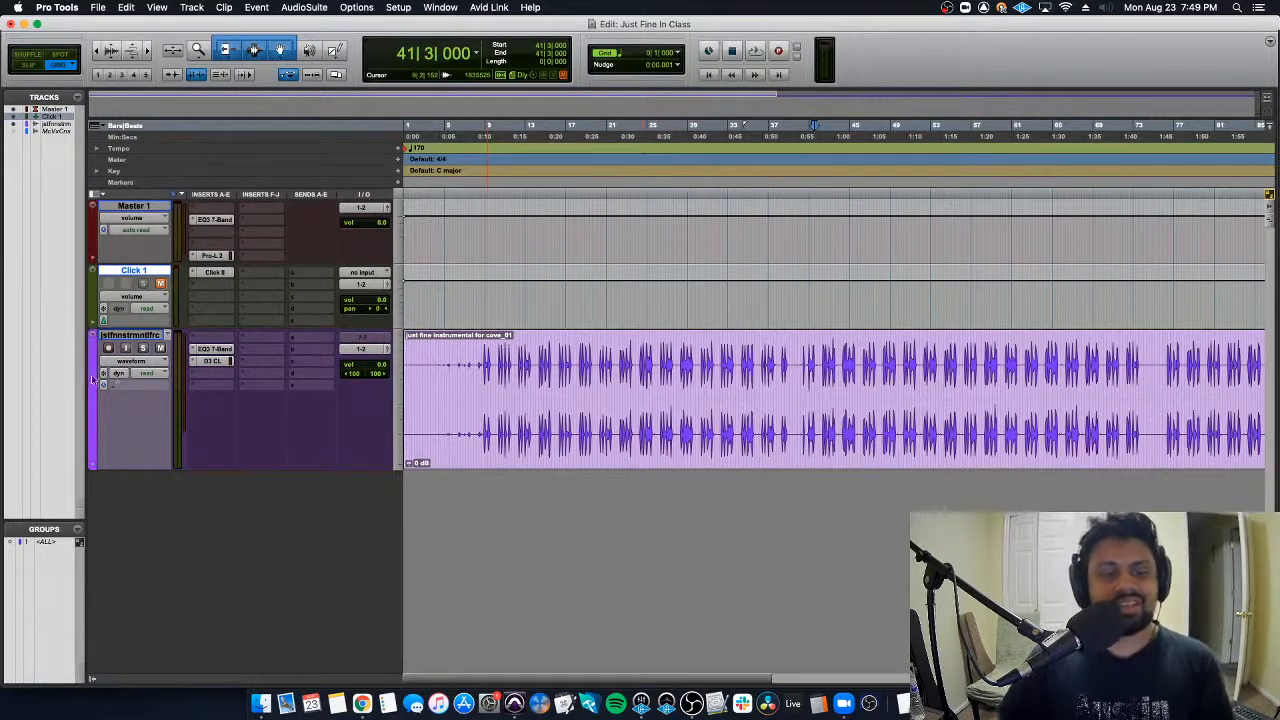
Step: Set the instrumental track's timebase to Ticks and enable Polyphonic Elastic Audio on it
left_click(119, 338)
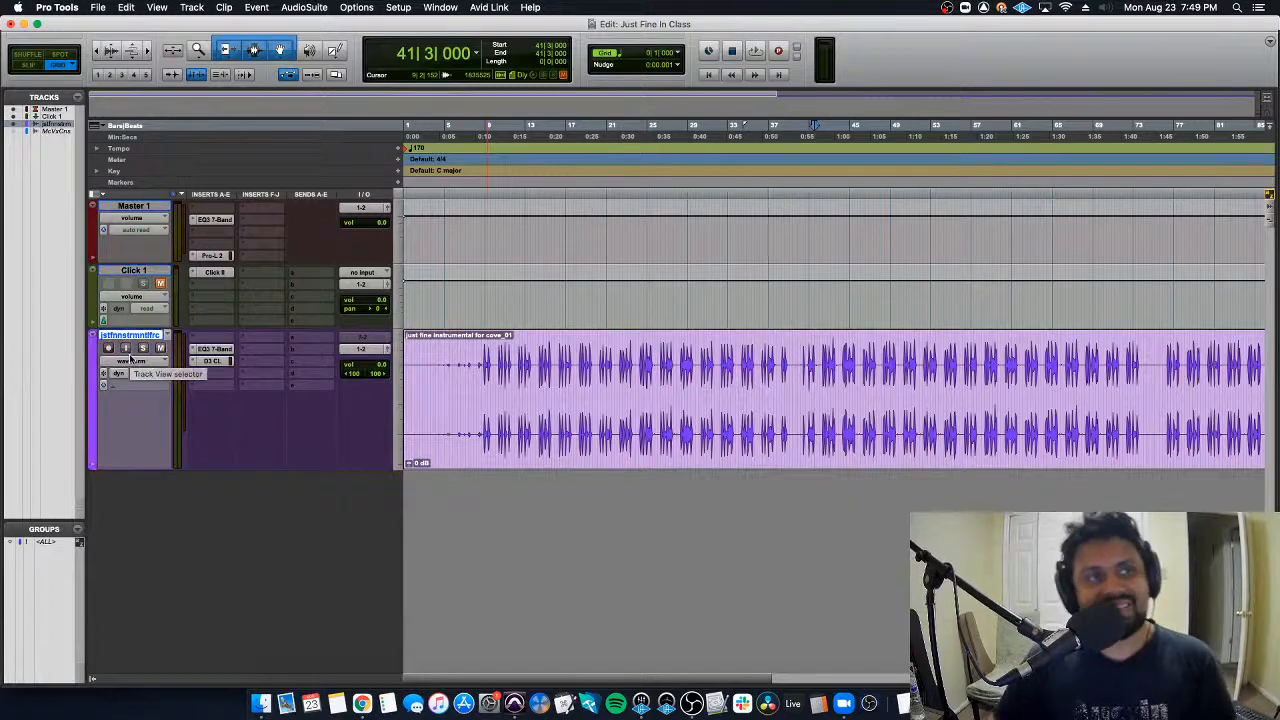
left_click(105, 387)
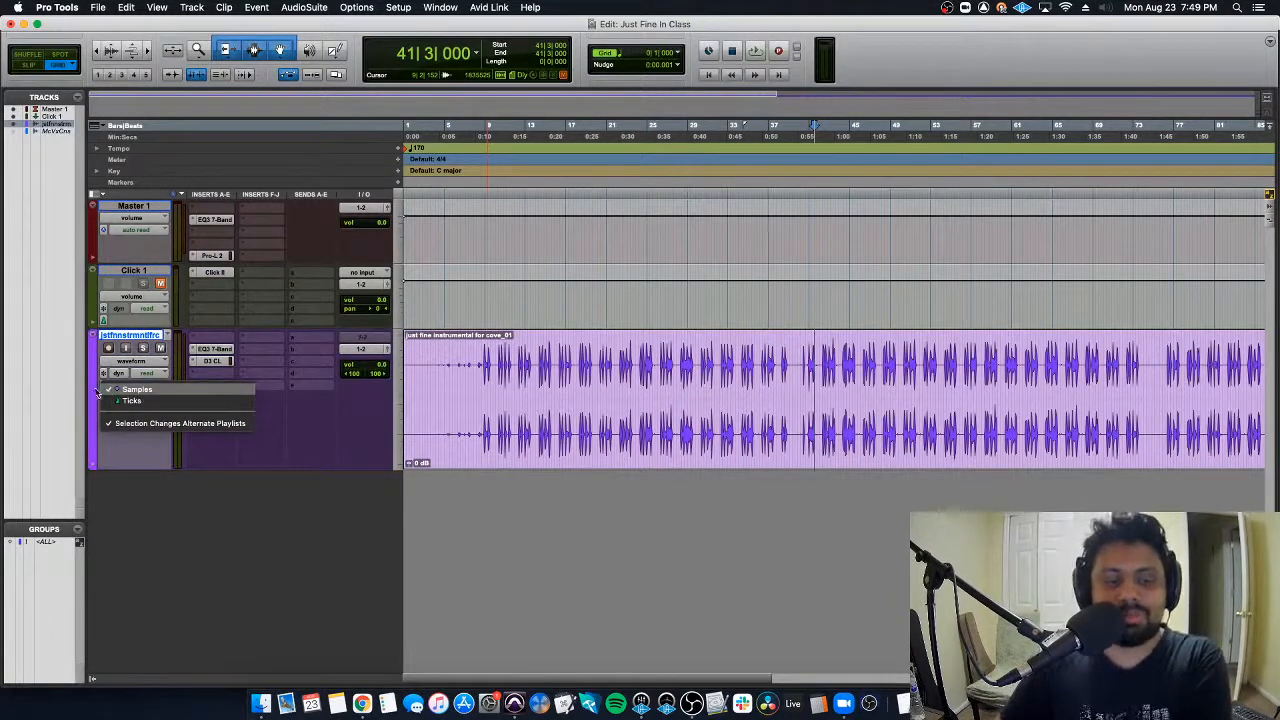
left_click(153, 401)
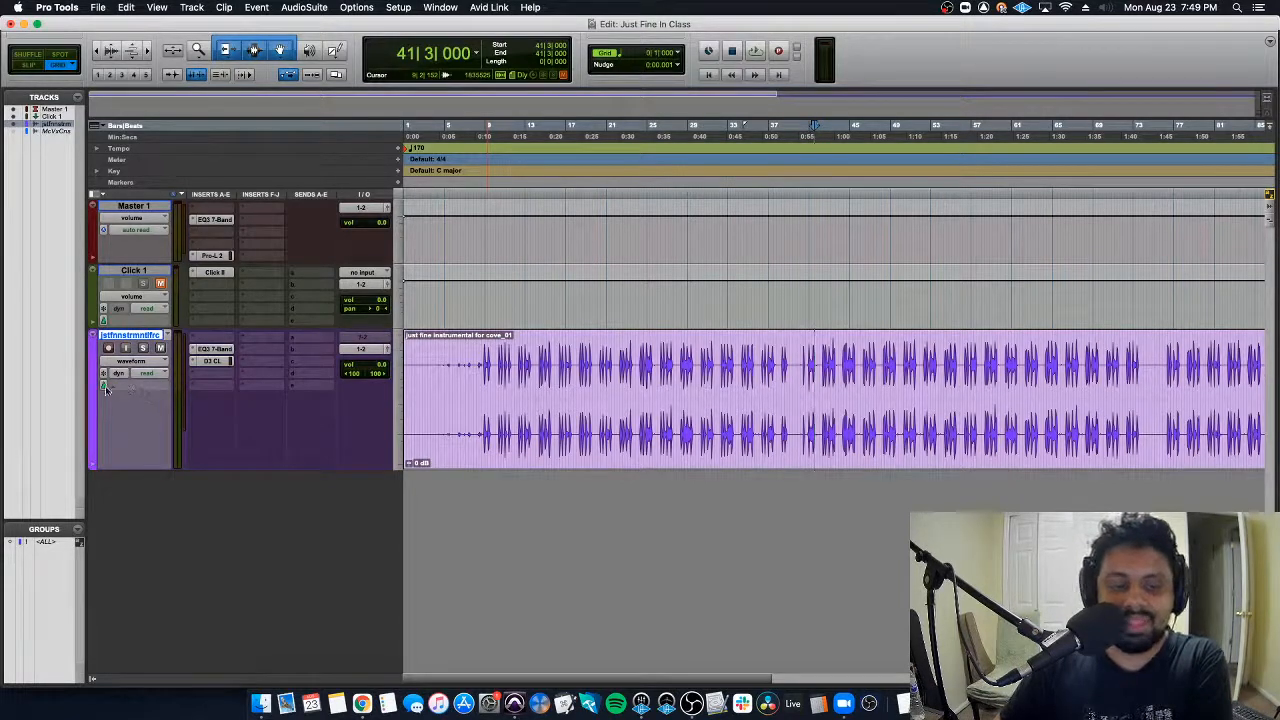
left_click(131, 386)
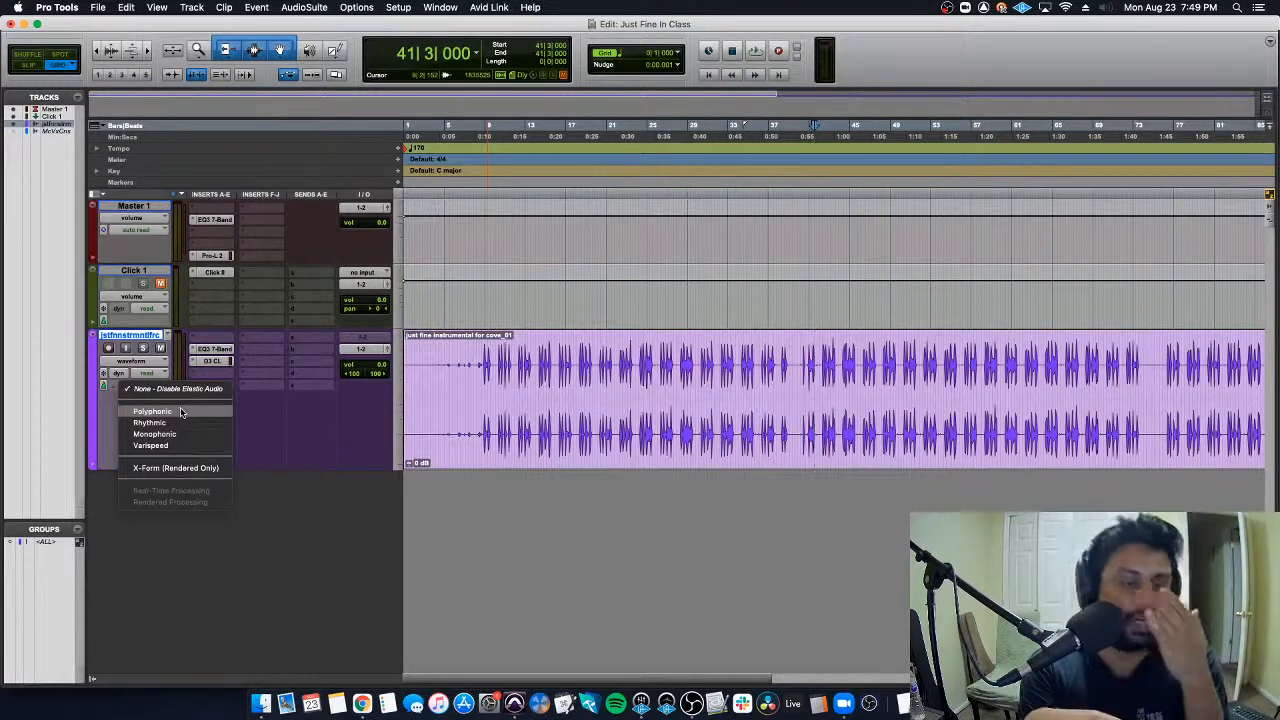
left_click(152, 411)
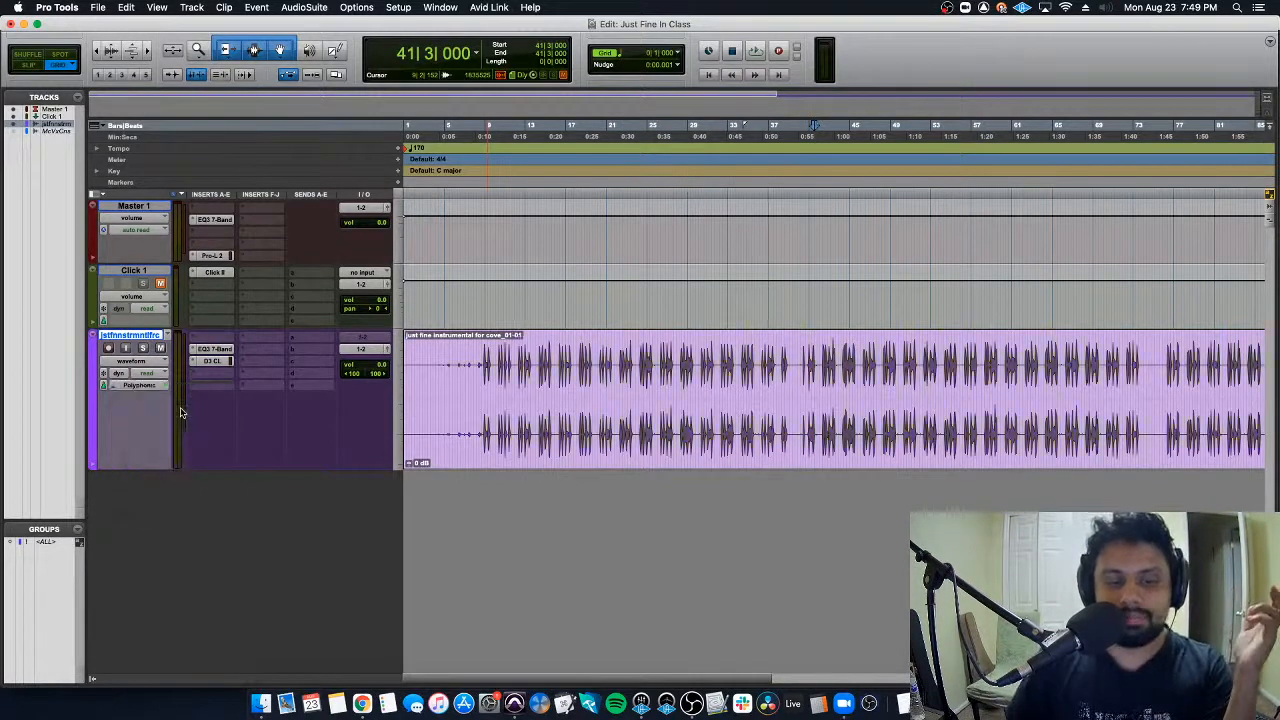
Step: Place the edit cursor at 8|3|000 on the instrumental and set the session tempo to 180 BPM
left_click(793, 444)
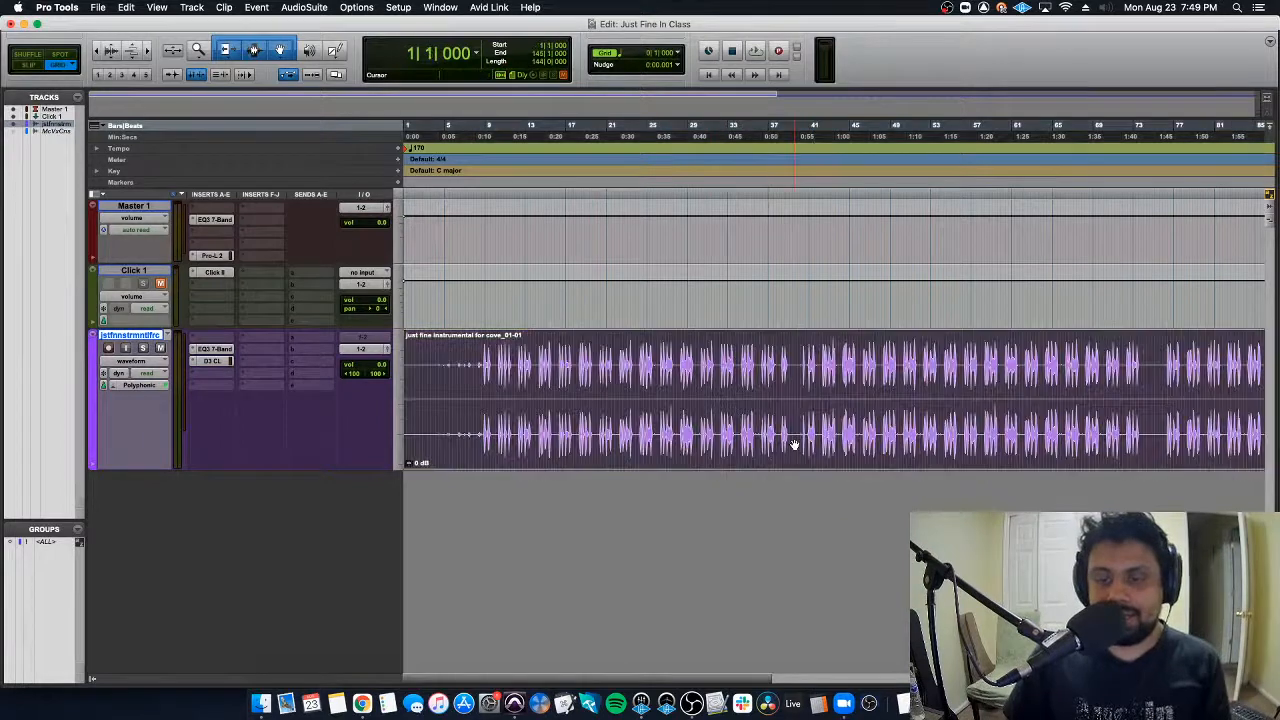
left_click(480, 362)
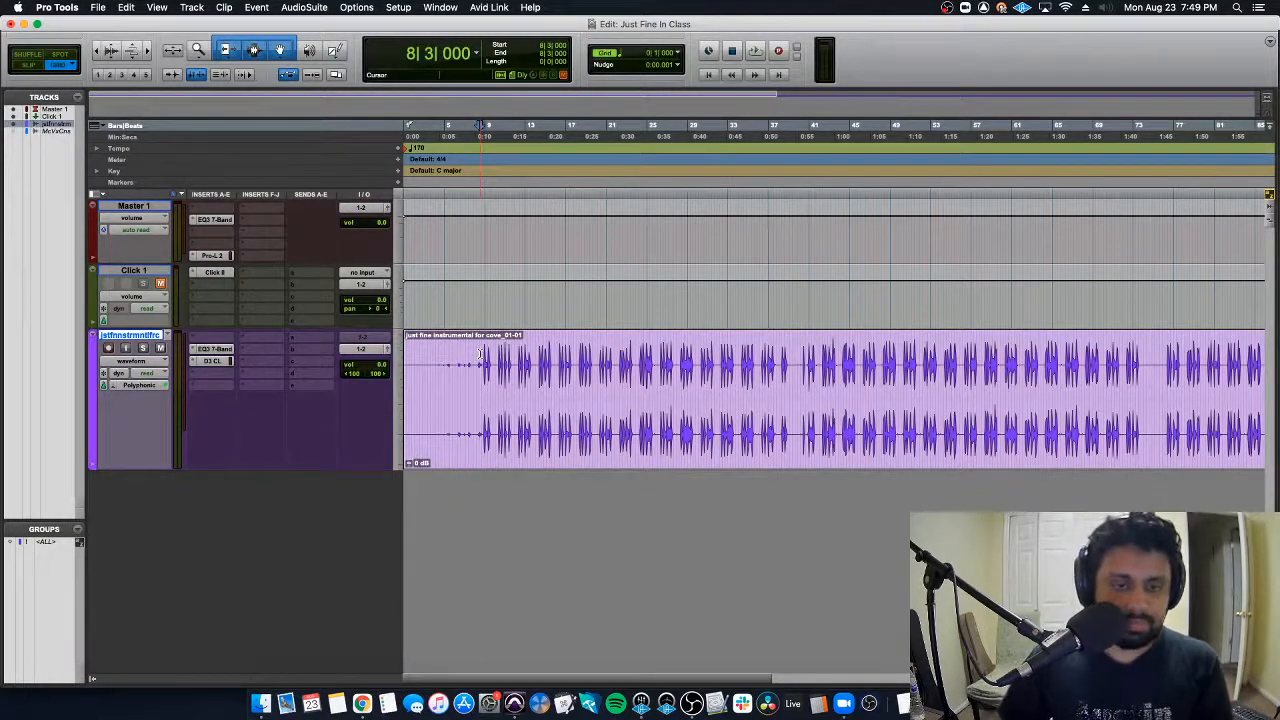
double_click(407, 150)
type("180")
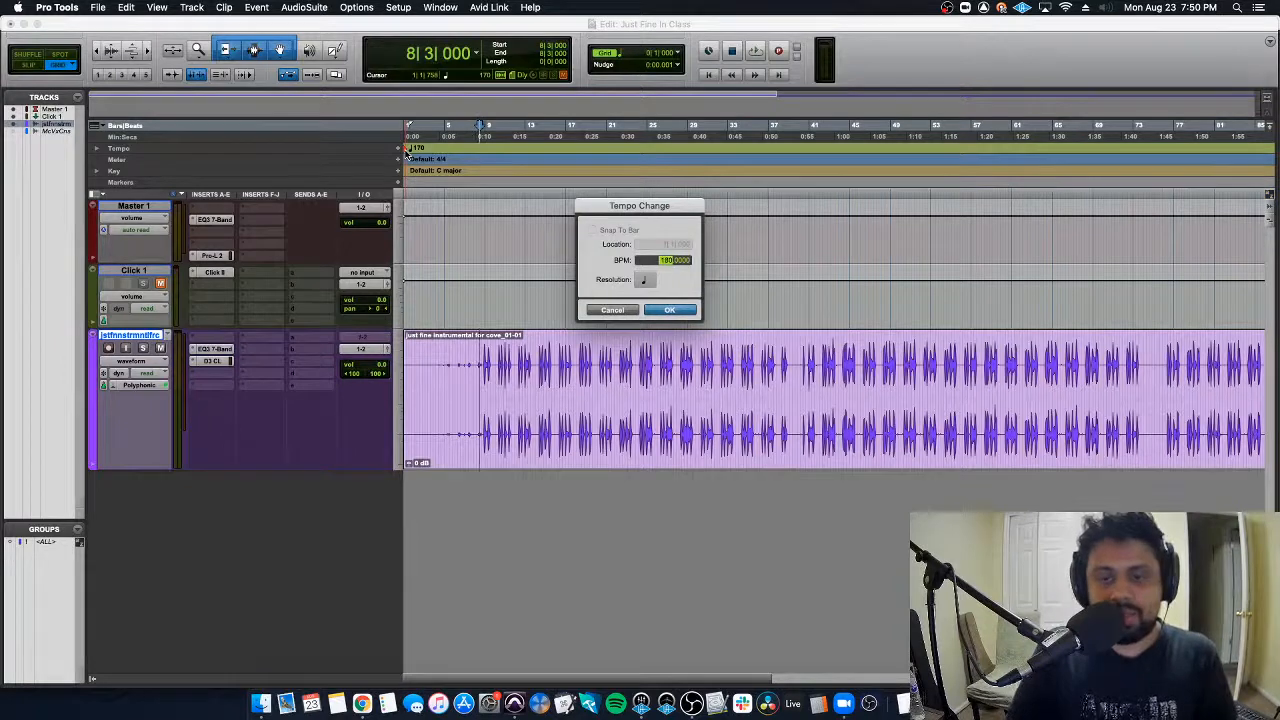
key("Return")
Step: Play the time-stretched instrumental from 8|3|000 and from 56|4|000 to hear the new tempo
key("space")
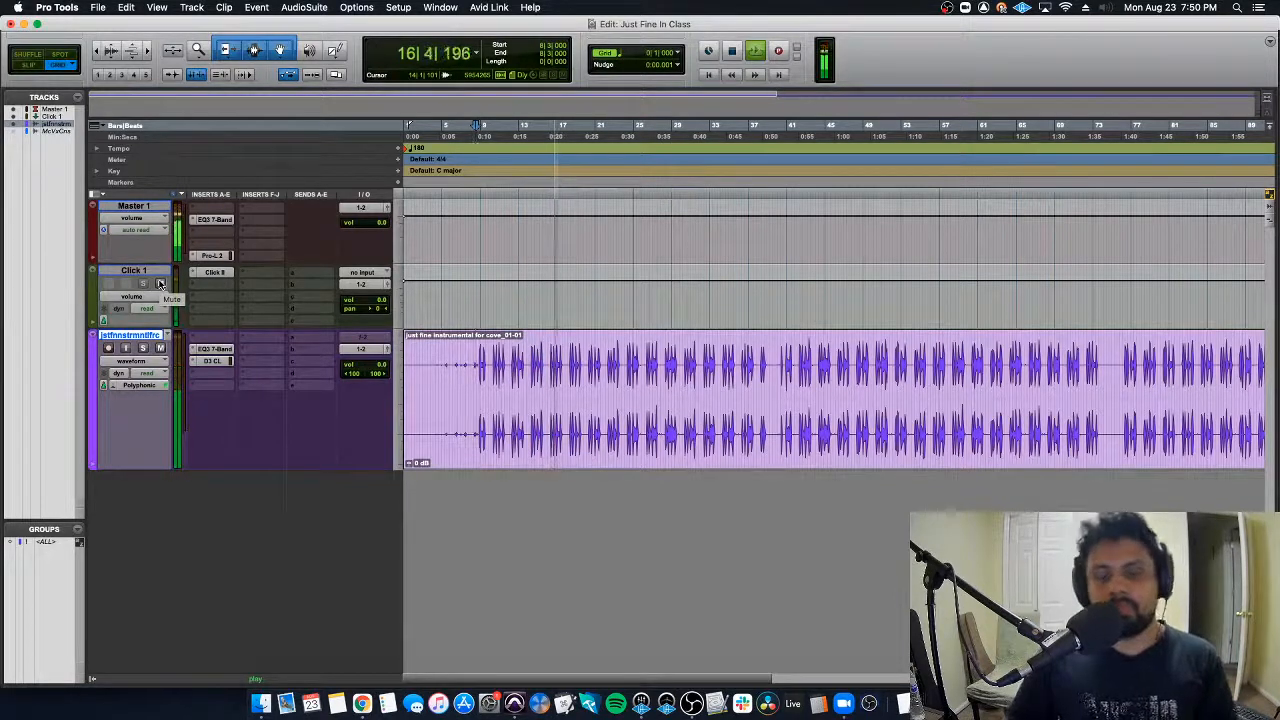
key("space")
left_click(937, 361)
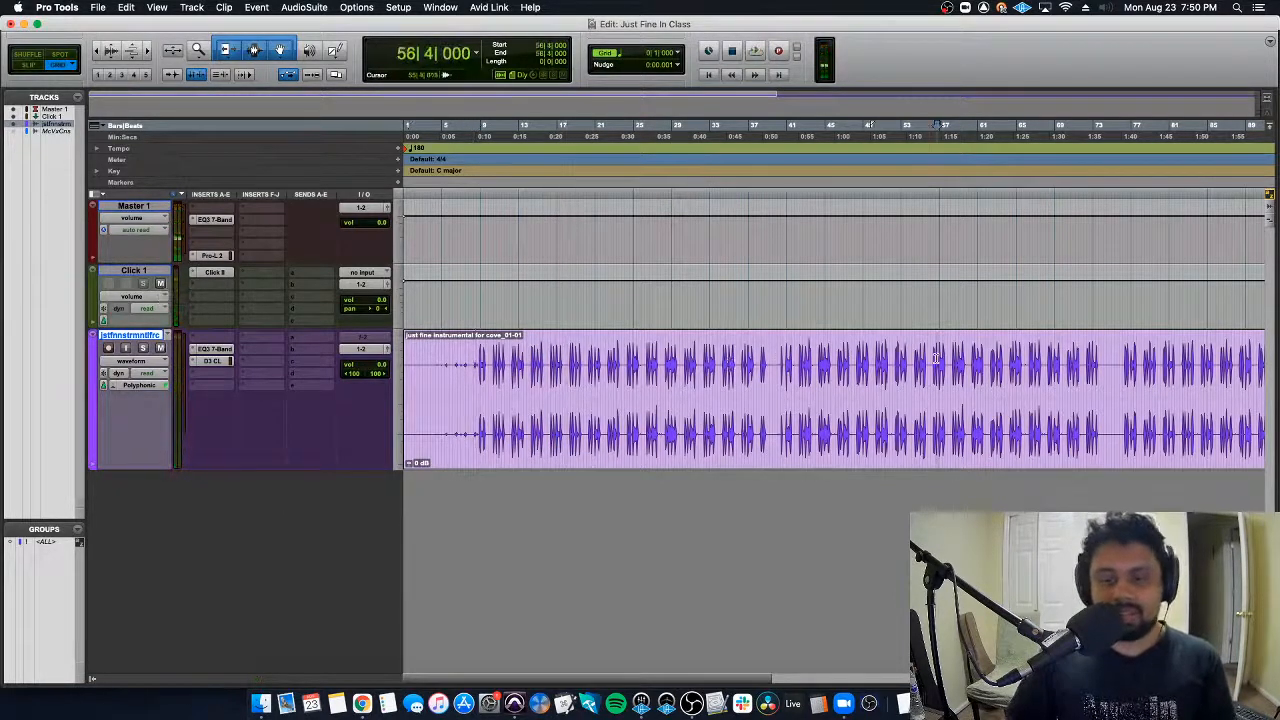
key("space")
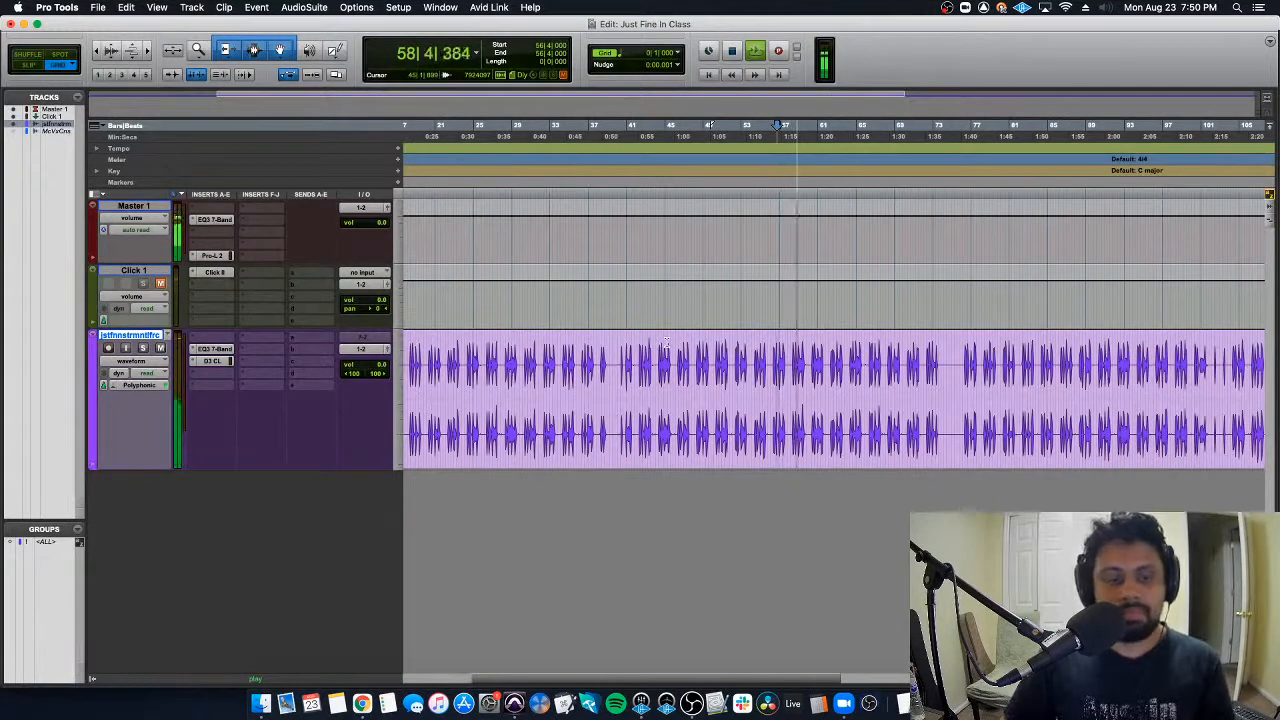
key("super+bracketleft")
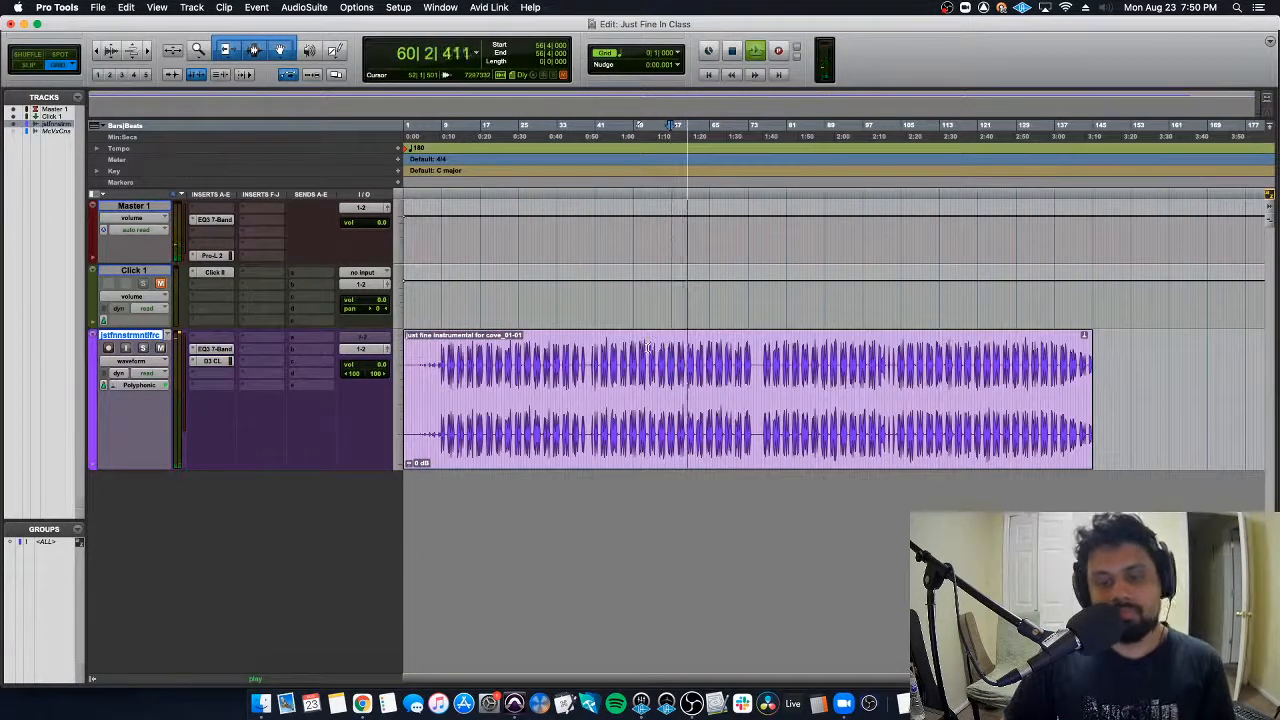
key("space")
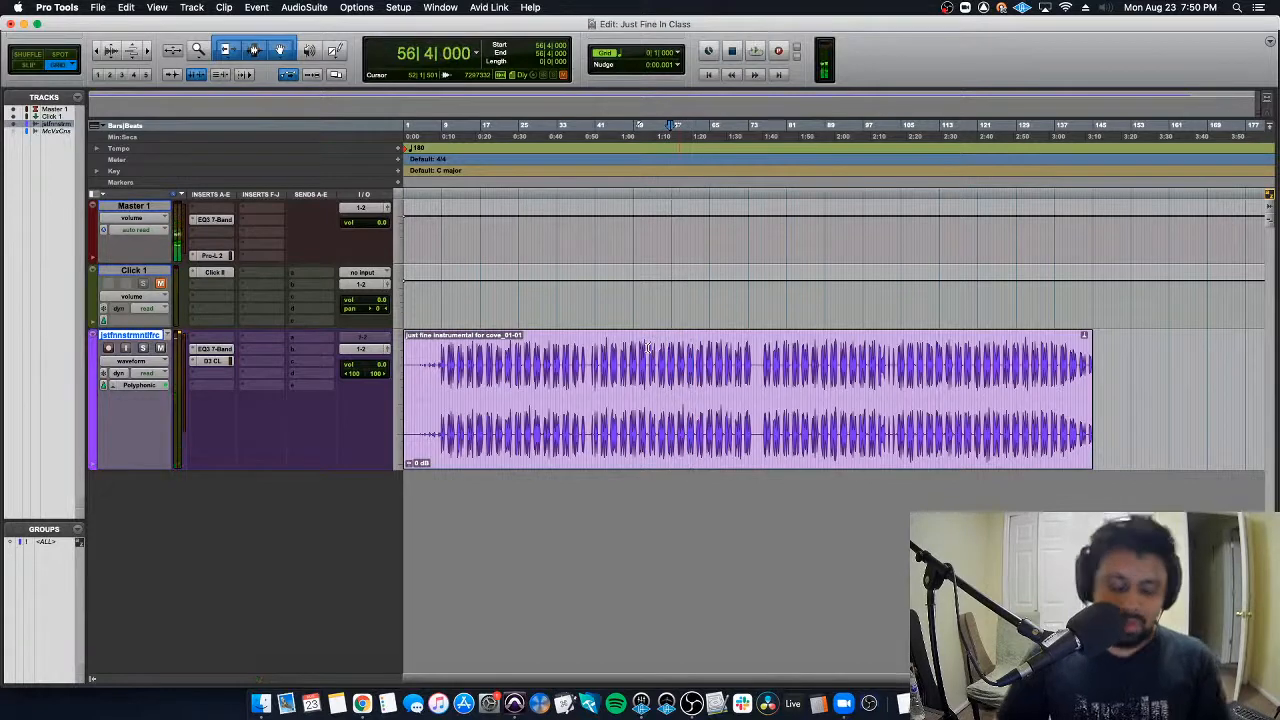
Step: Place the edit cursor at 8|4|000, just before the instrumental's first strong hit
key("Return")
key("super+bracketright")
left_click(555, 342)
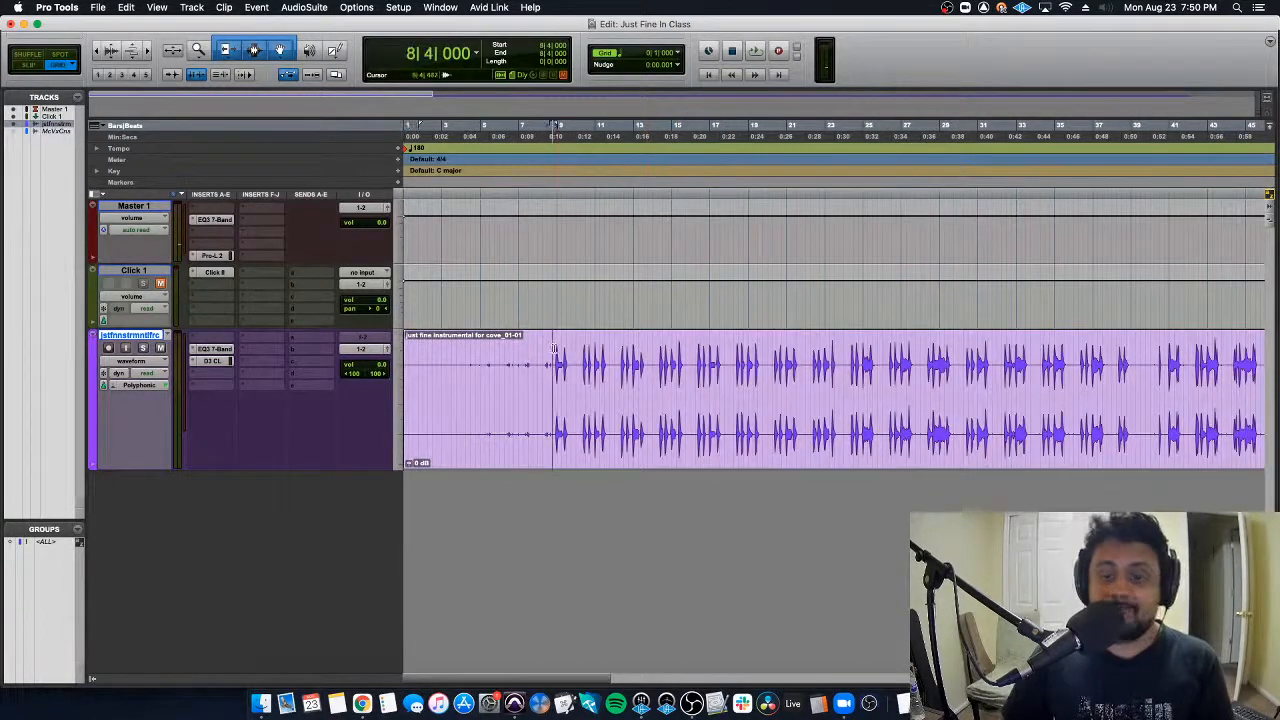
key("super+bracketleft")
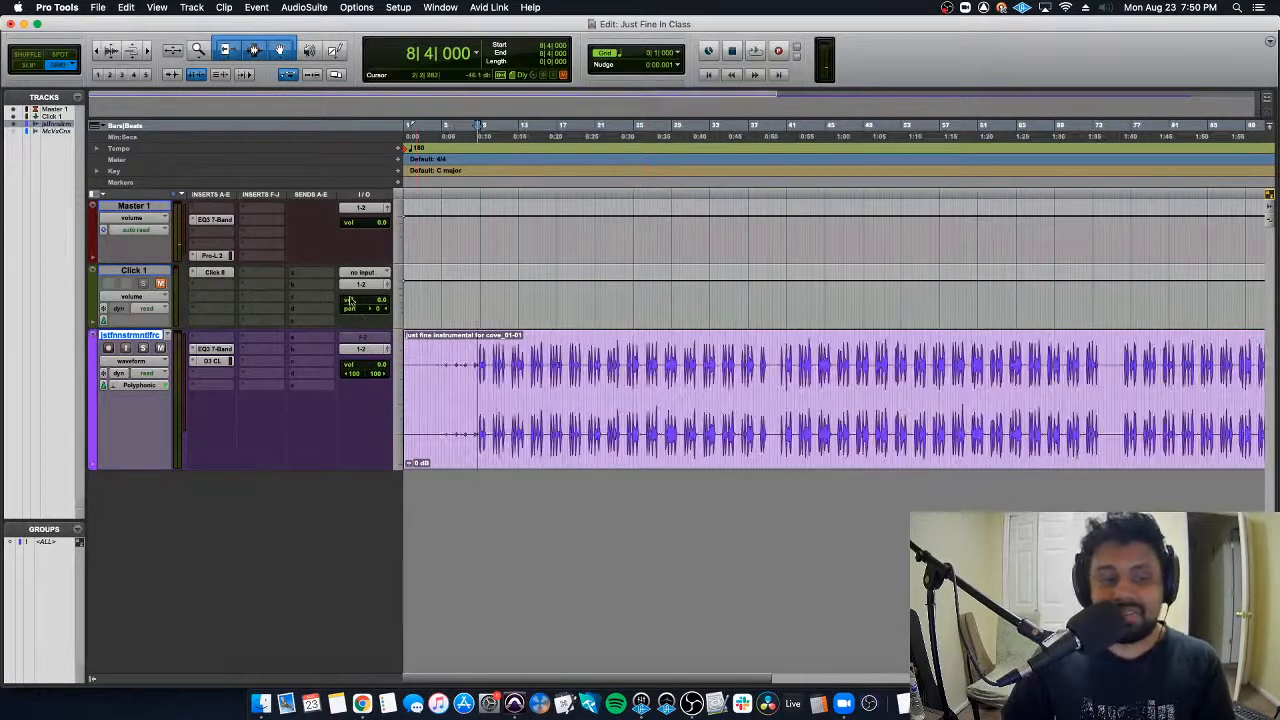
Step: Switch the instrumental's Polyphonic Elastic Audio to Rendered Processing and play it from 8|4|000, 71|2|000 and 85|1|000
left_click(117, 386)
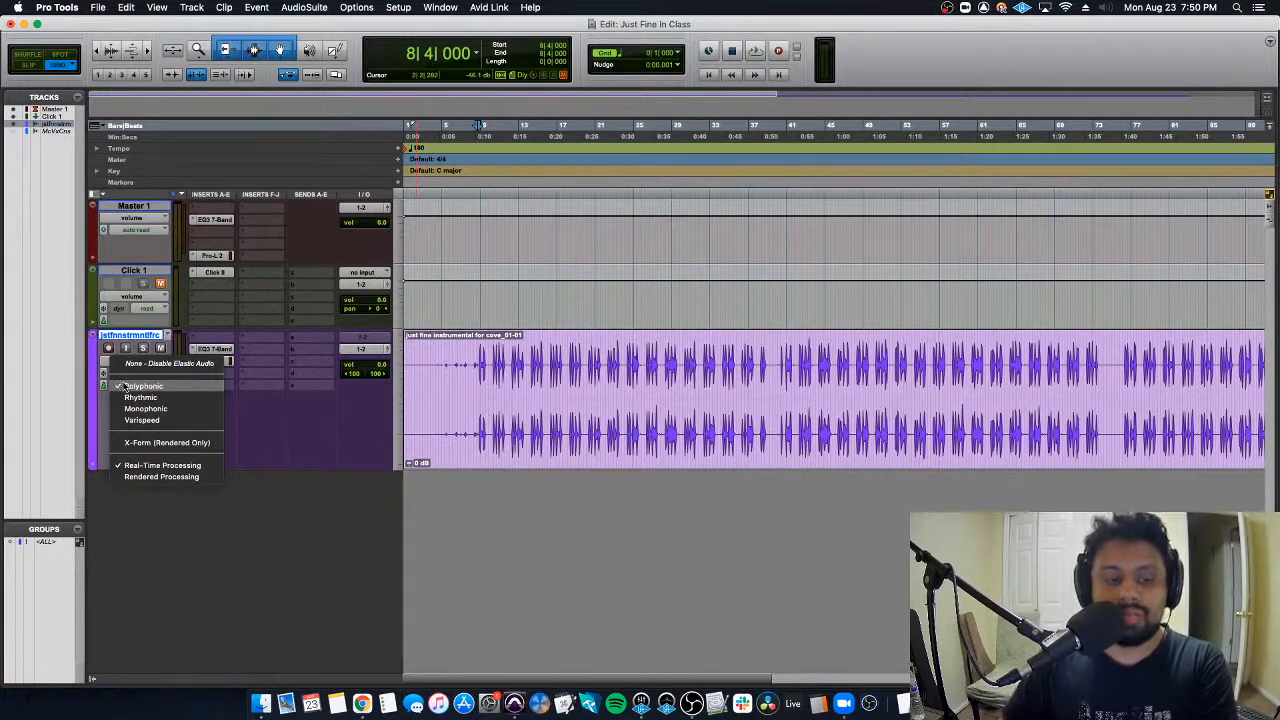
left_click(193, 482)
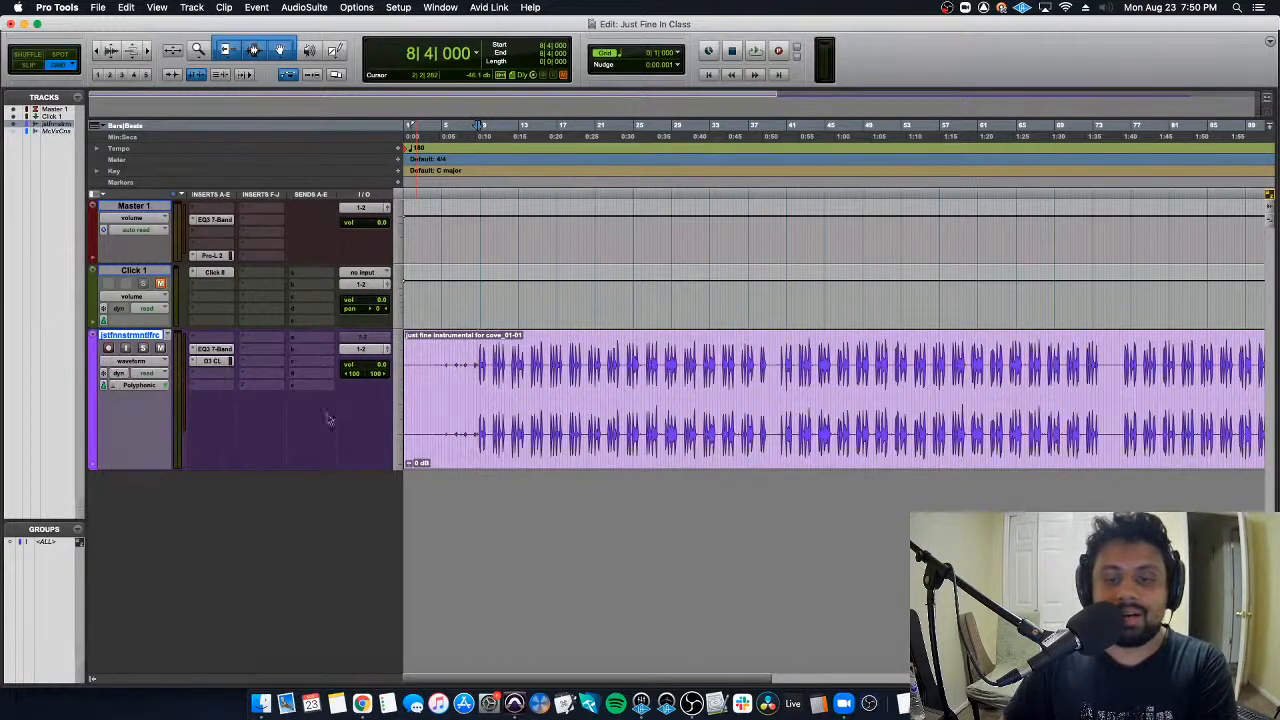
left_click(755, 50)
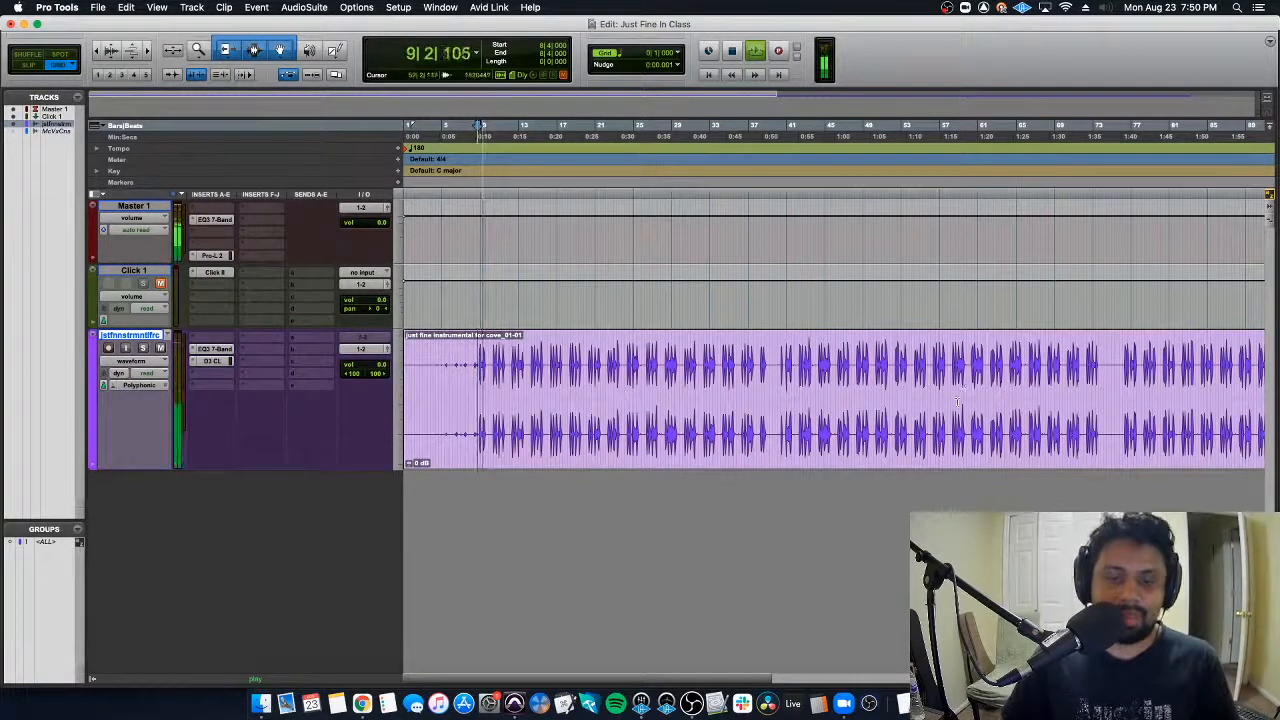
left_click(1068, 372)
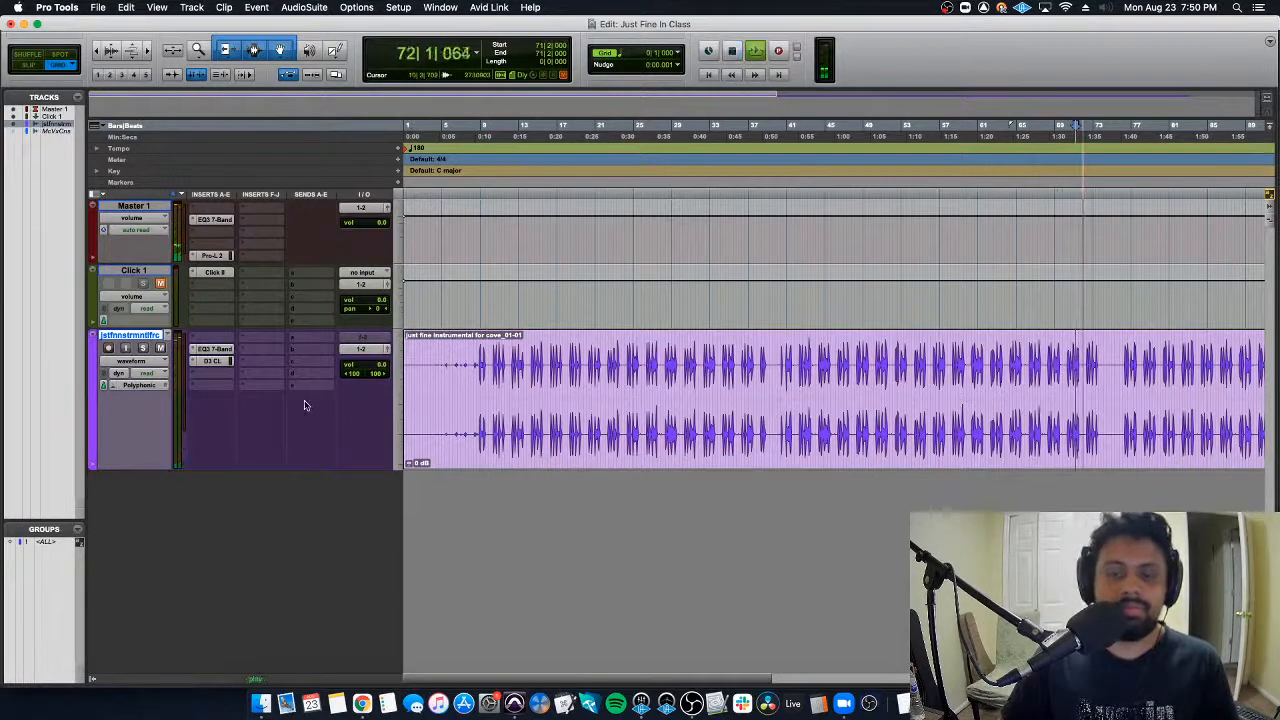
left_click(1208, 380)
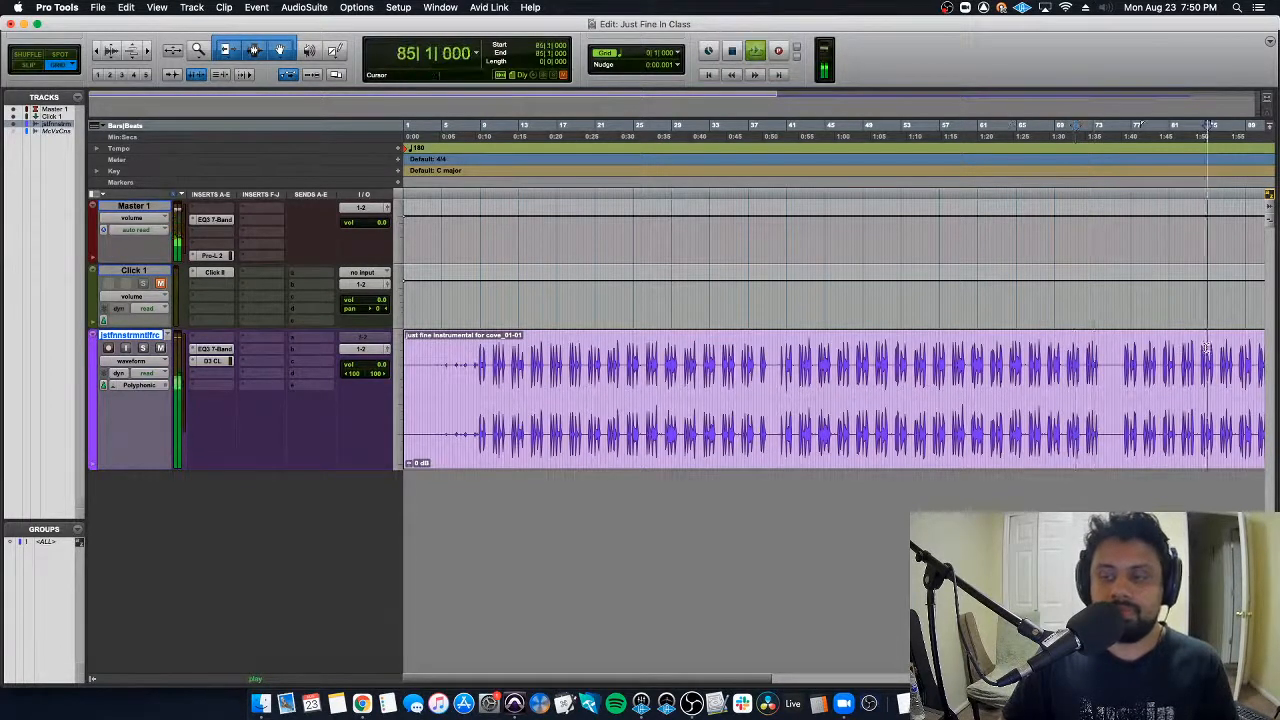
Step: Change the instrumental track's Elastic Audio algorithm to X-Form (Rendered Only) and select the whole clip
left_click(118, 386)
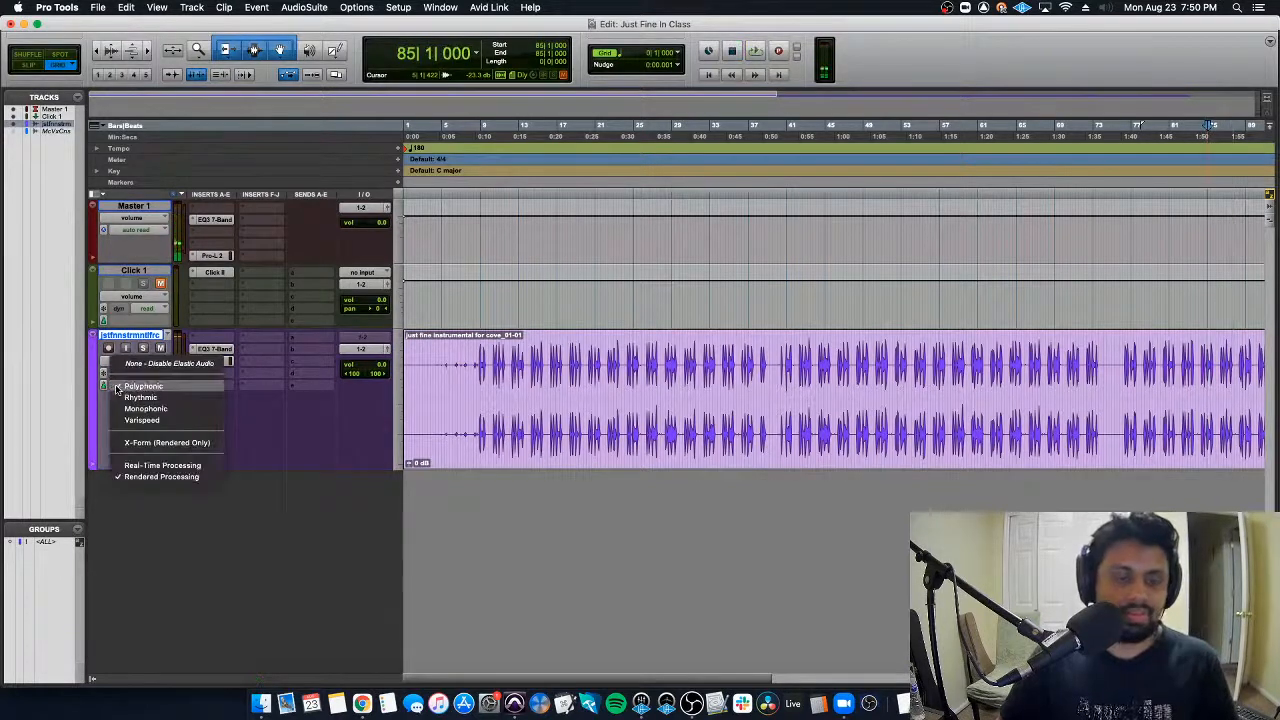
left_click(192, 443)
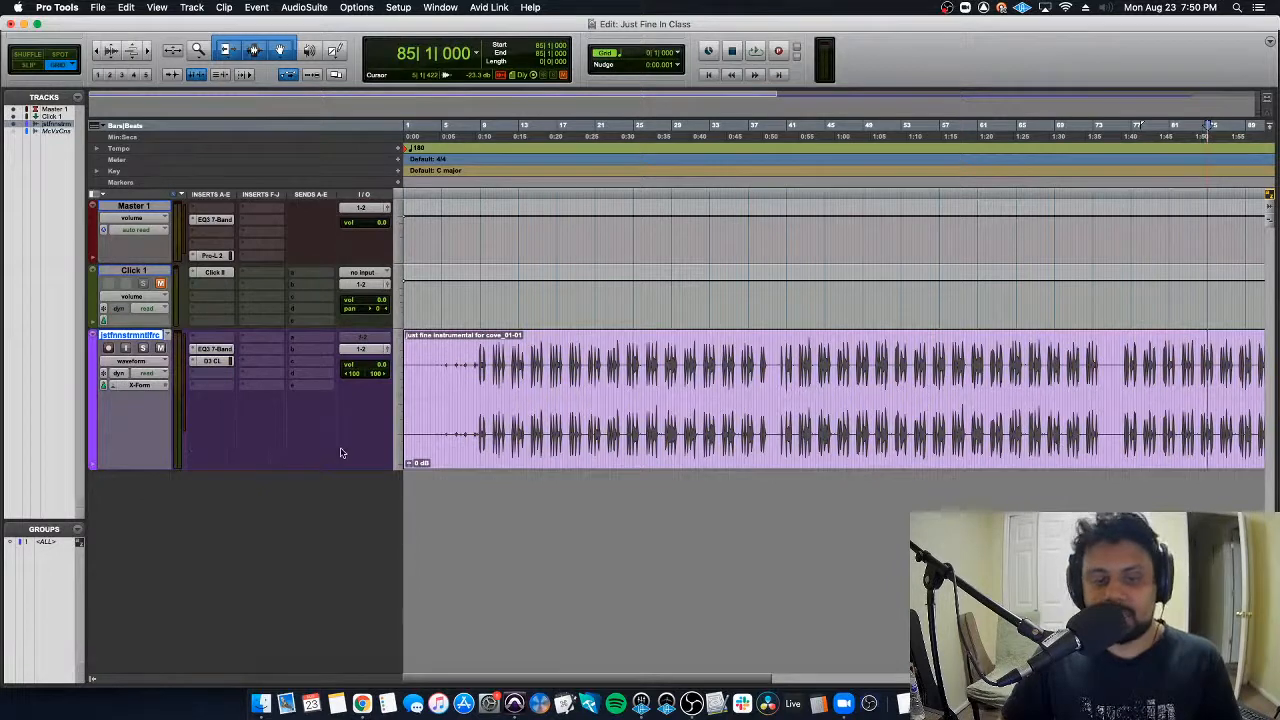
key("super+bracketleft")
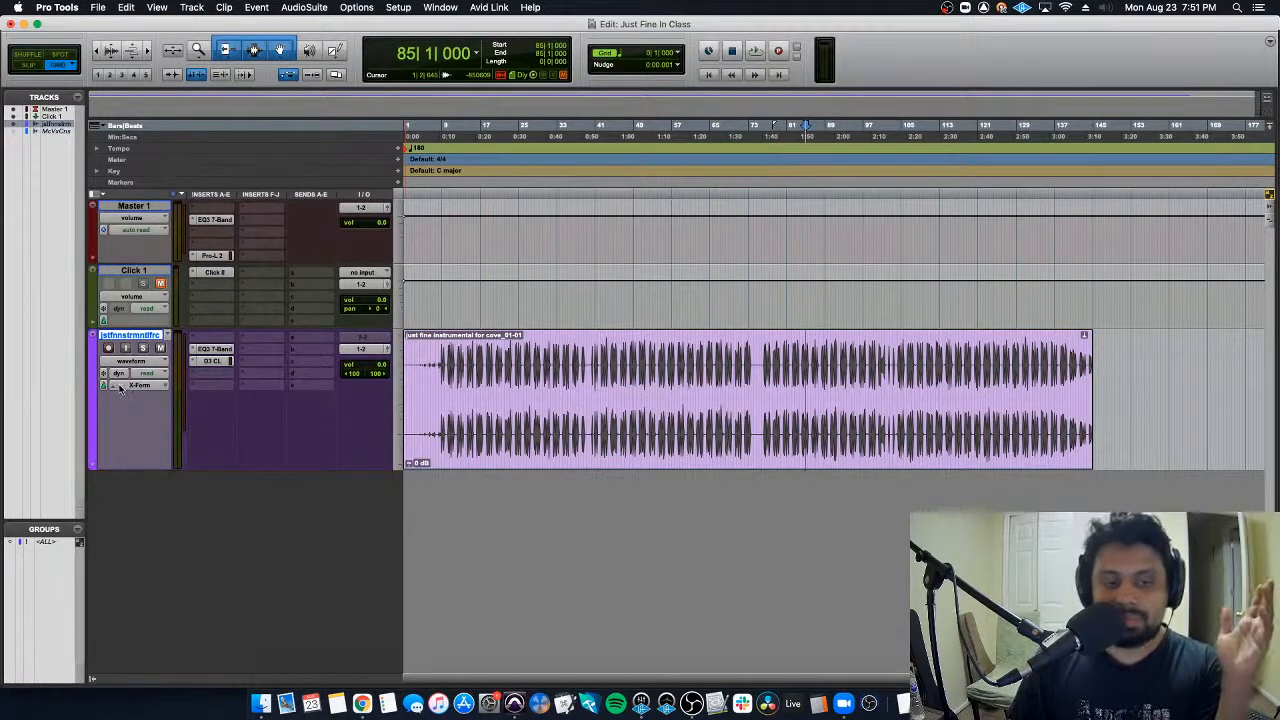
left_click(115, 387)
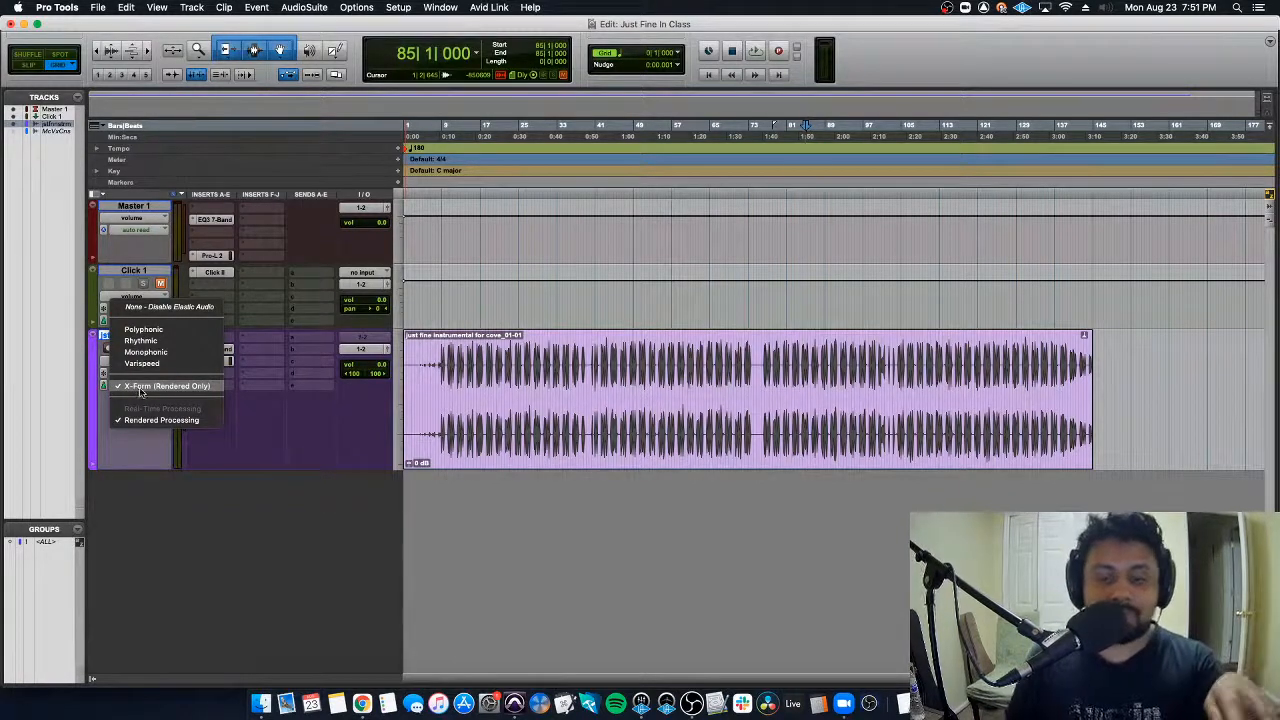
left_click(218, 387)
left_click(730, 432)
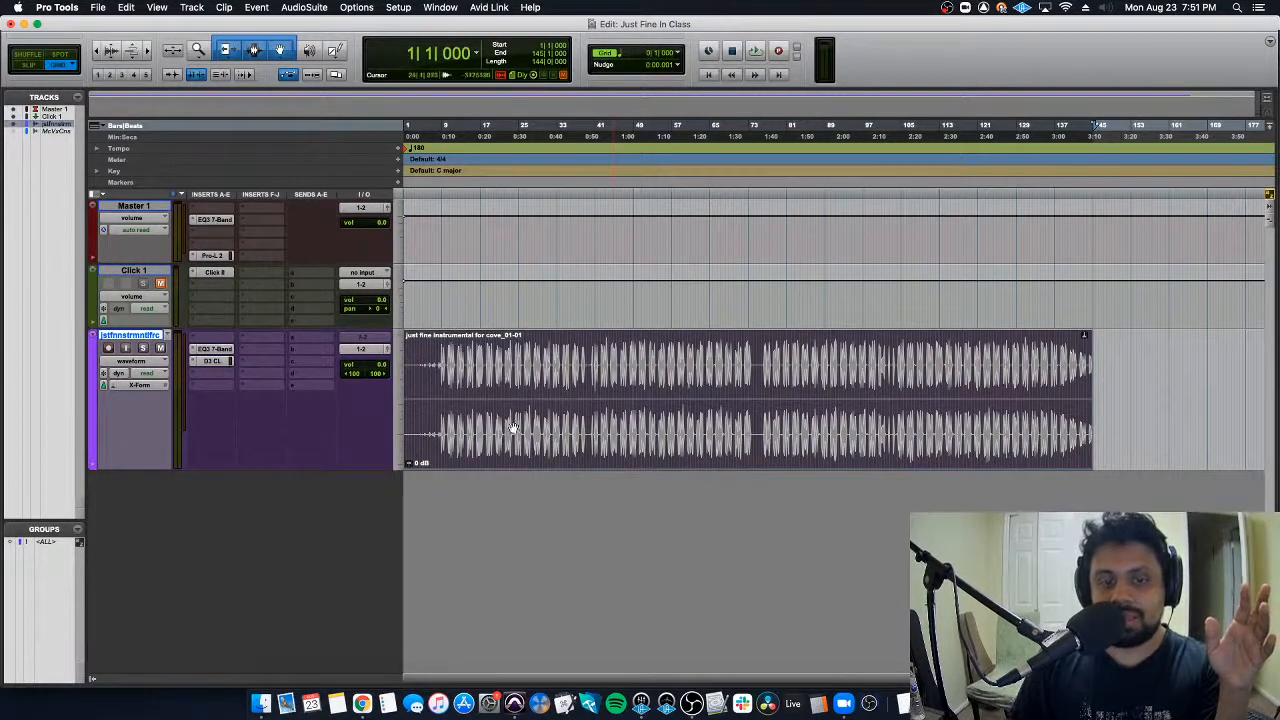
Step: Disable Elastic Audio on the instrumental track, reverting its clip to the original length
left_click(506, 366)
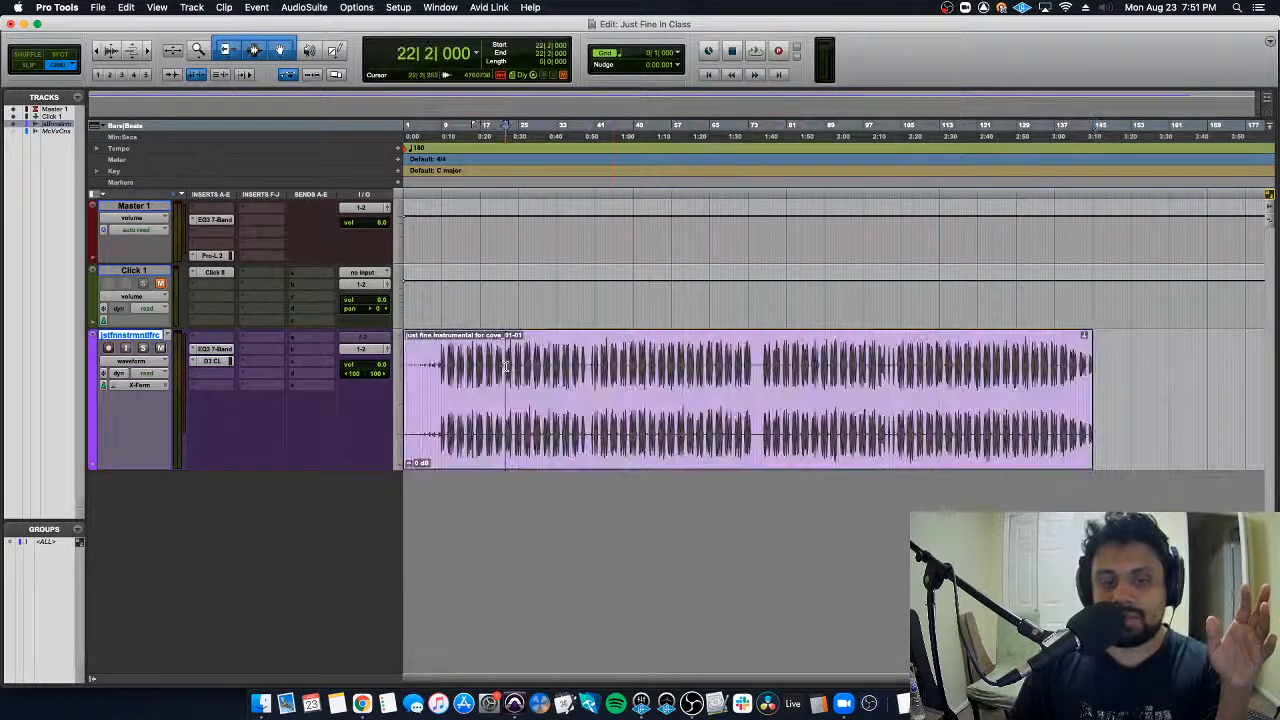
left_click(115, 387)
left_click(164, 303)
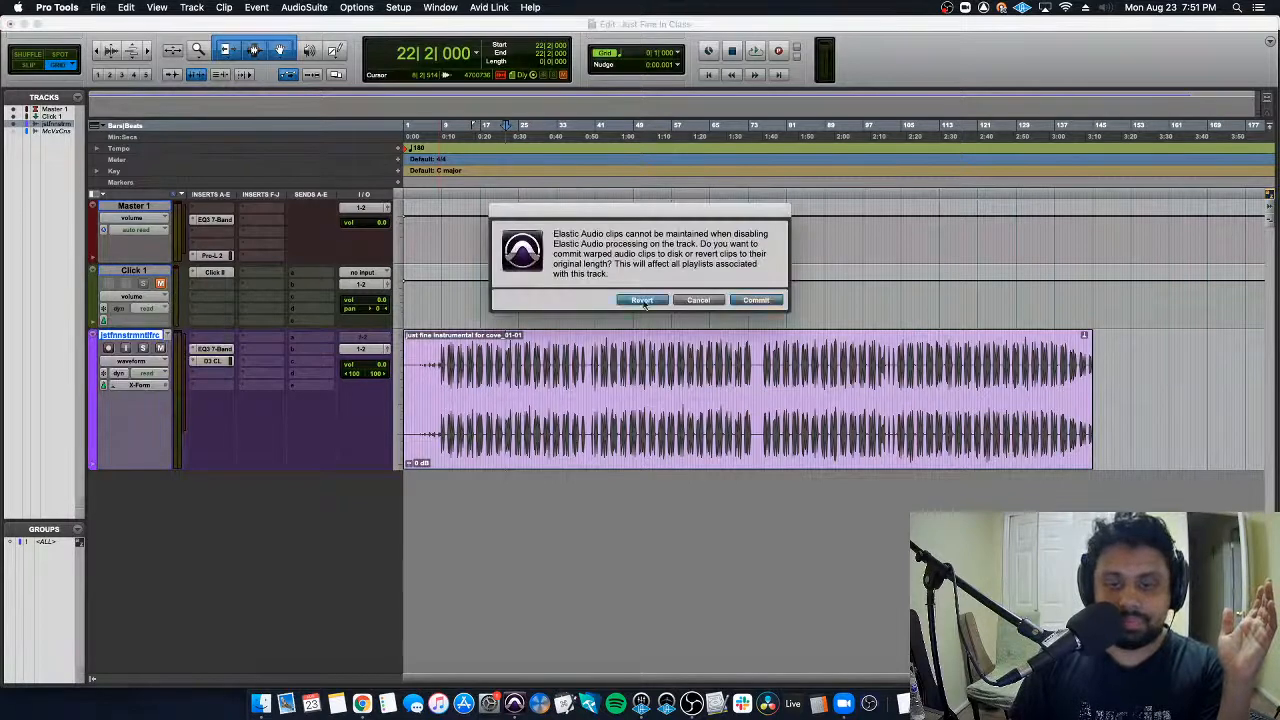
left_click(642, 301)
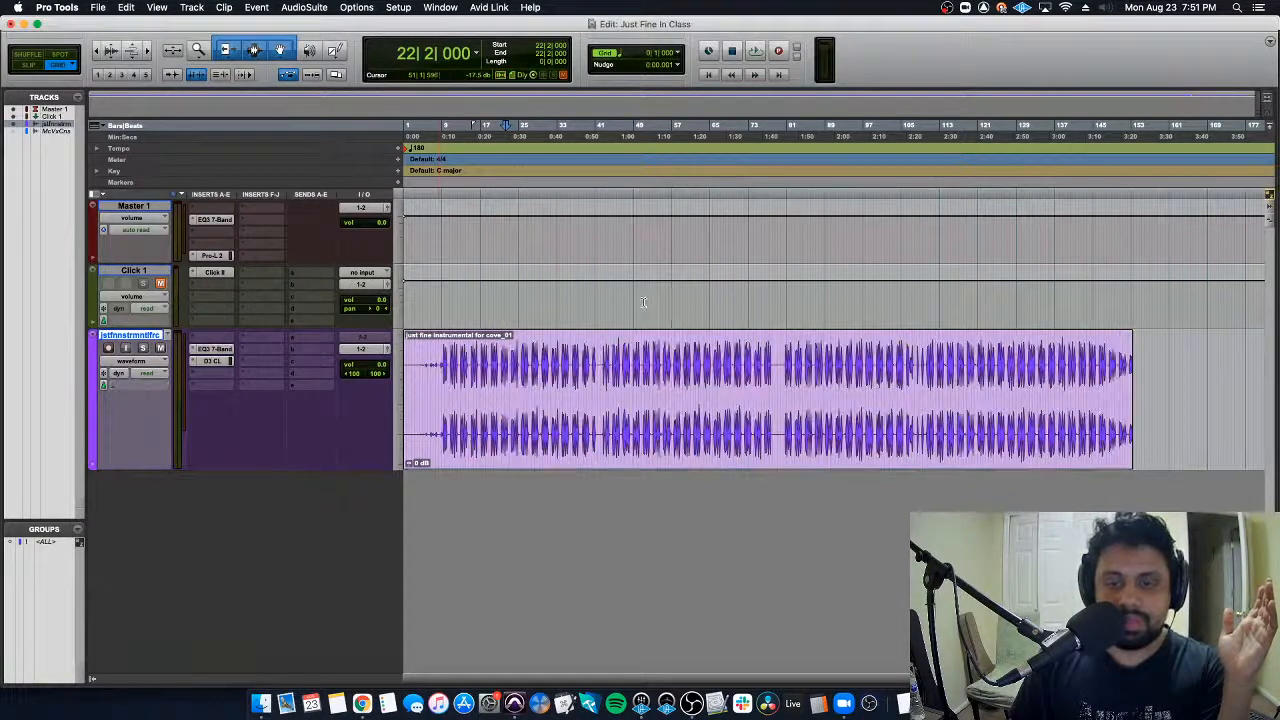
Step: Set the session tempo back to the instrumental's original 170 BPM
double_click(407, 151)
type("170")
key("Return")
key("Return")
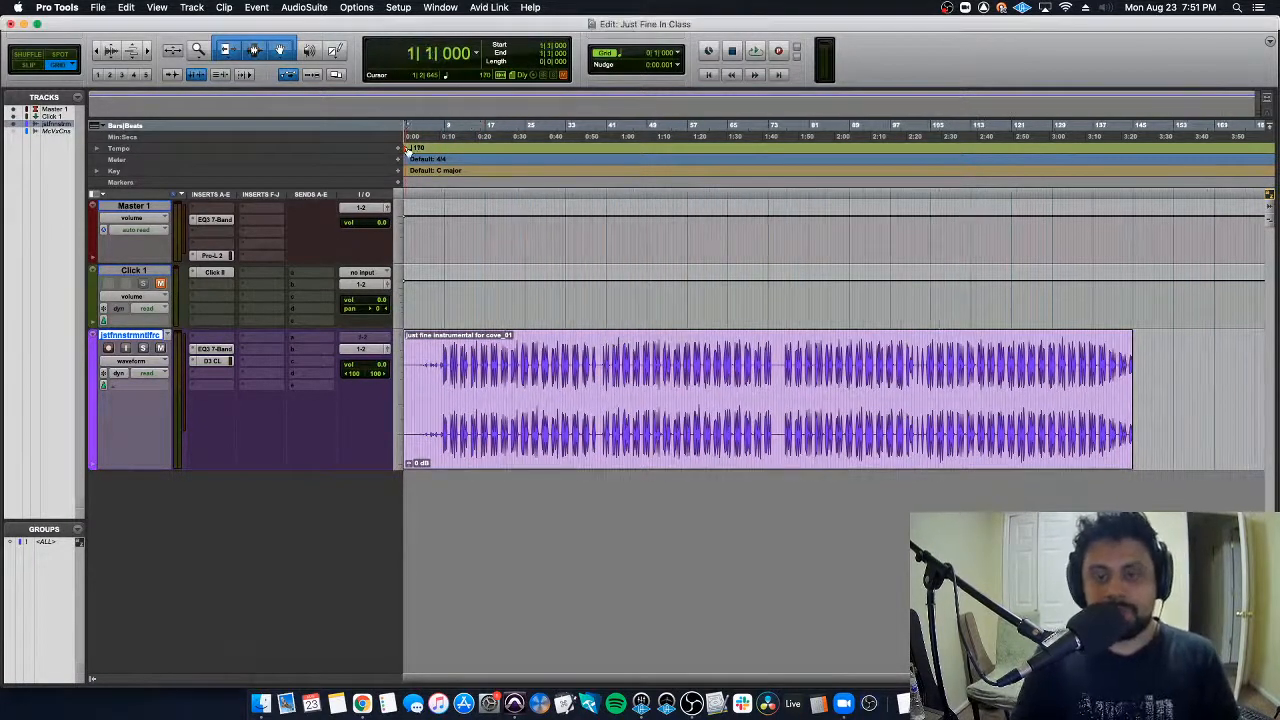
Step: Enable Polyphonic Elastic Audio on the instrumental track again
key("t")
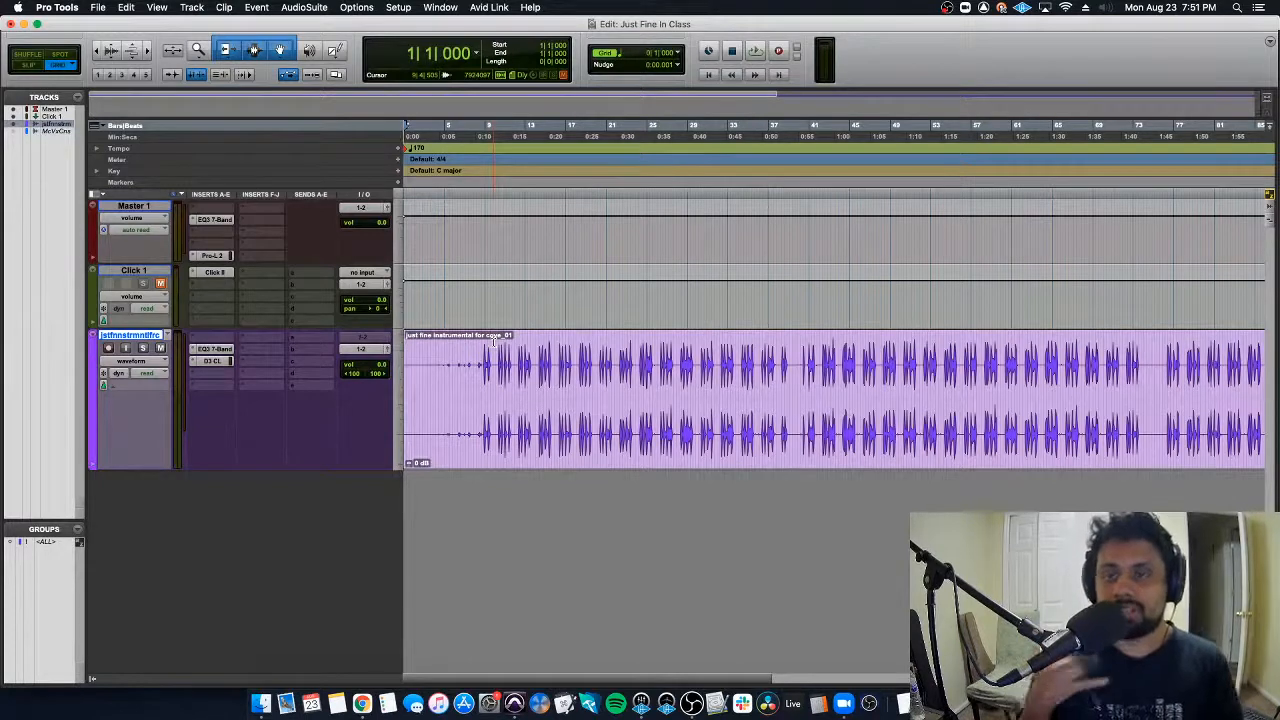
left_click(122, 384)
left_click(101, 393)
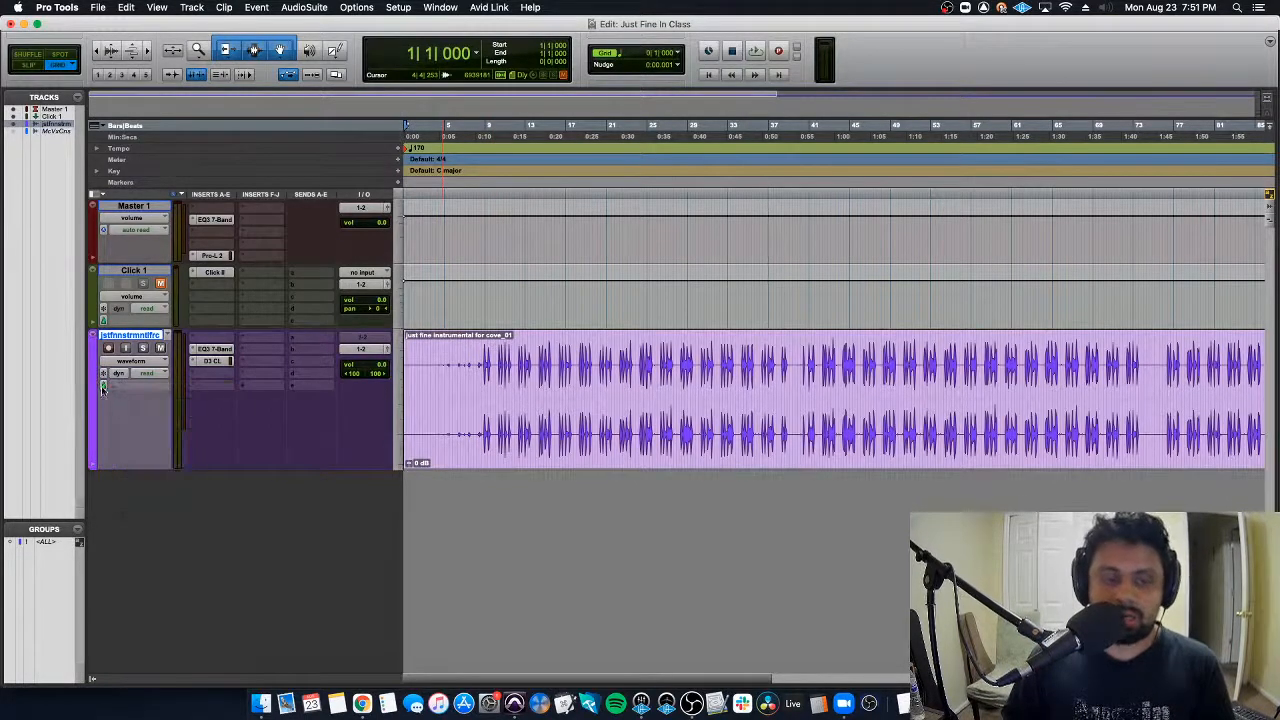
left_click(102, 389)
left_click(172, 409)
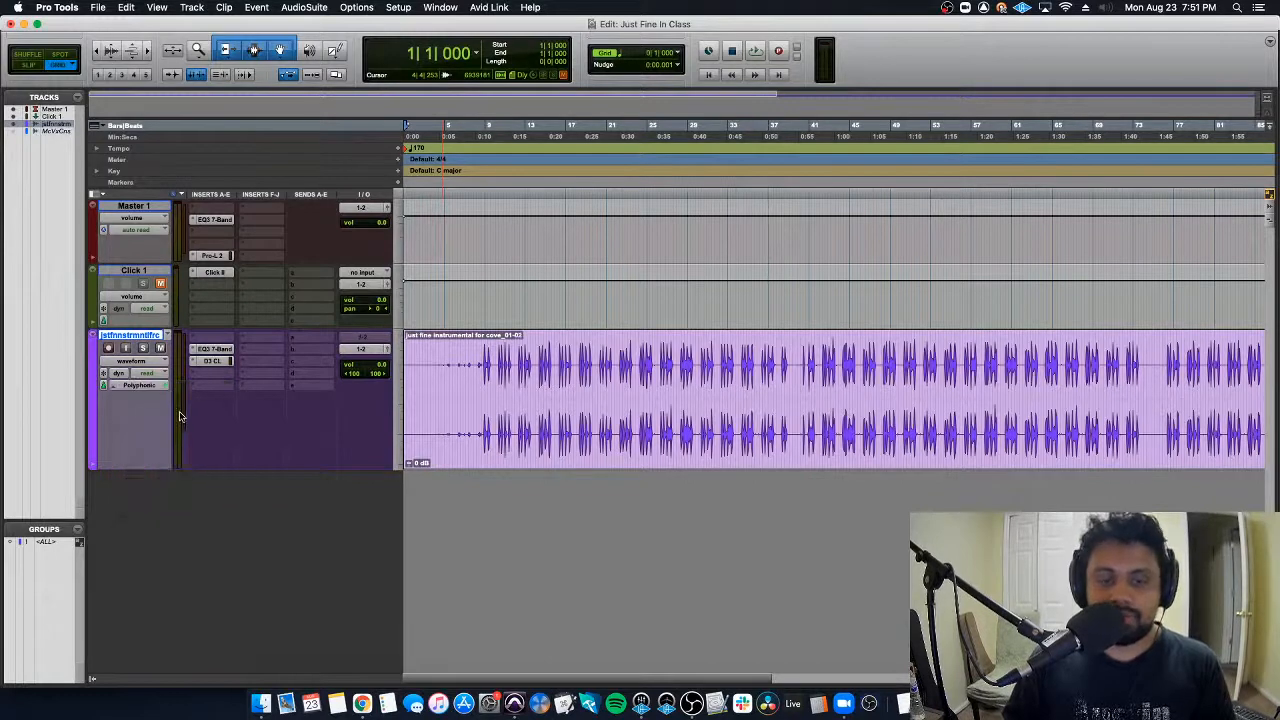
Step: Place the edit cursor at 50|2|000 and play the instrumental at 170 BPM
key("r")
left_click(599, 402)
left_click(615, 402)
left_click(653, 402)
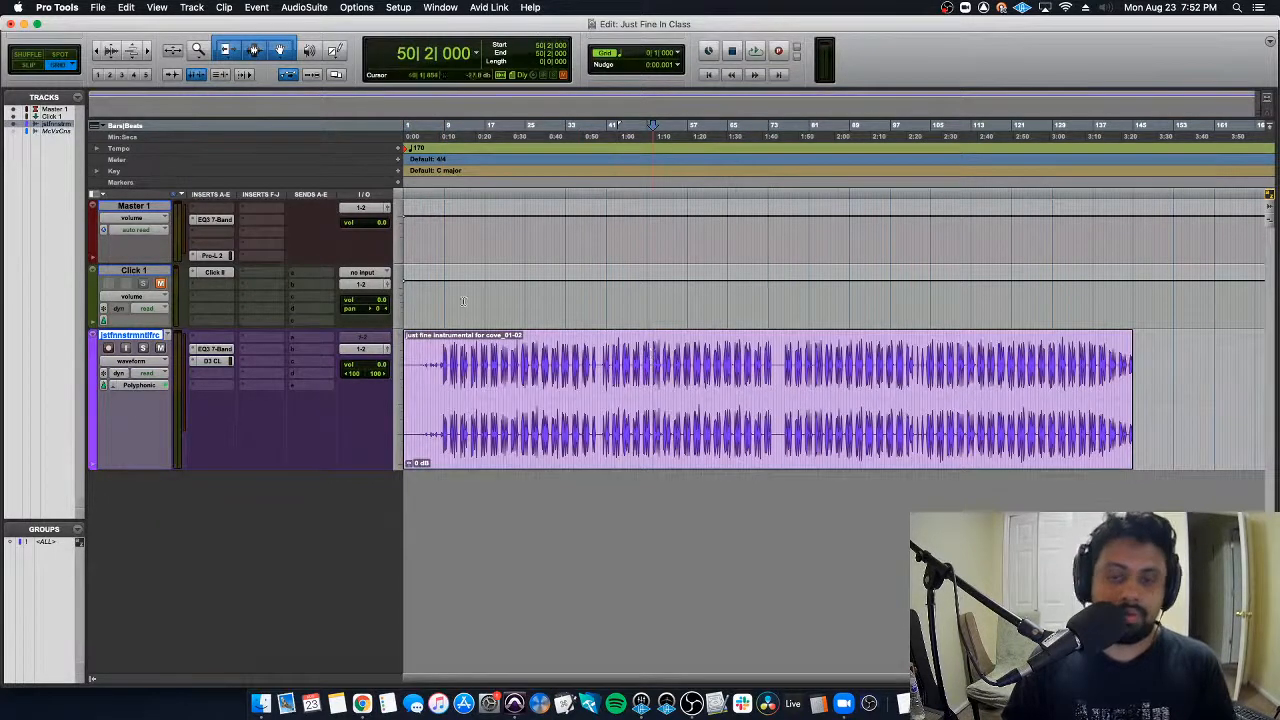
key("space")
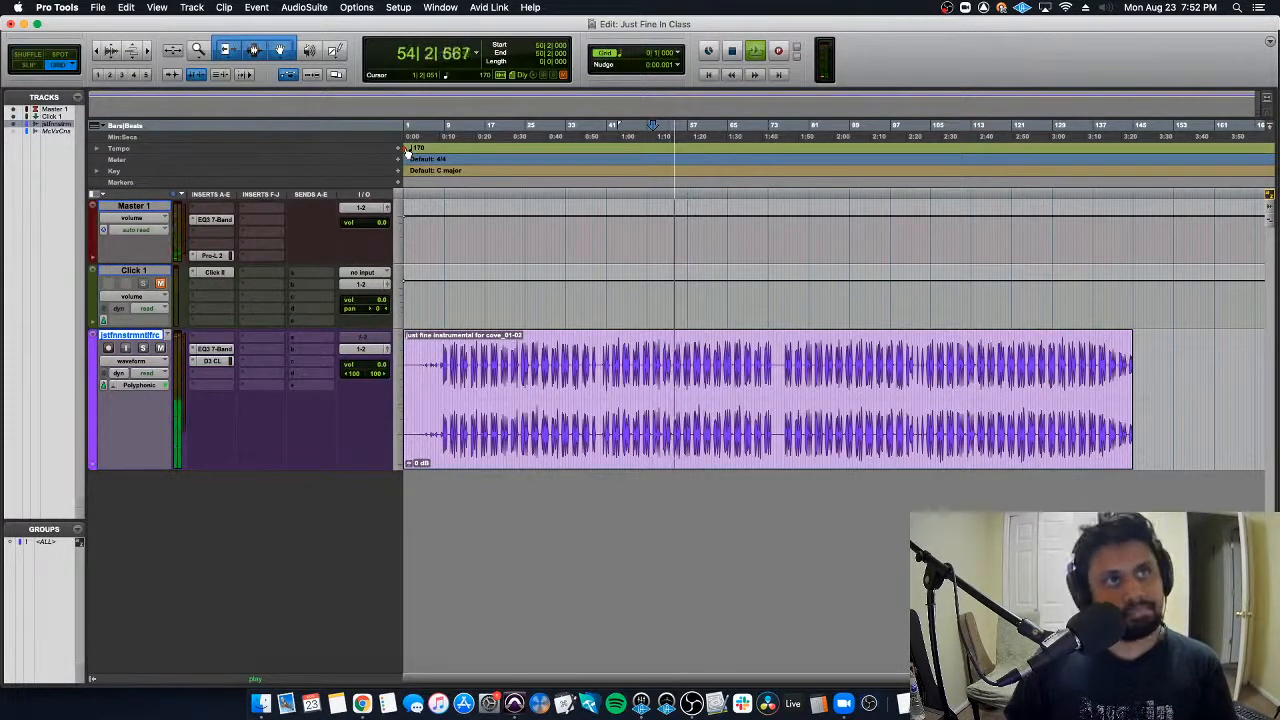
key("space")
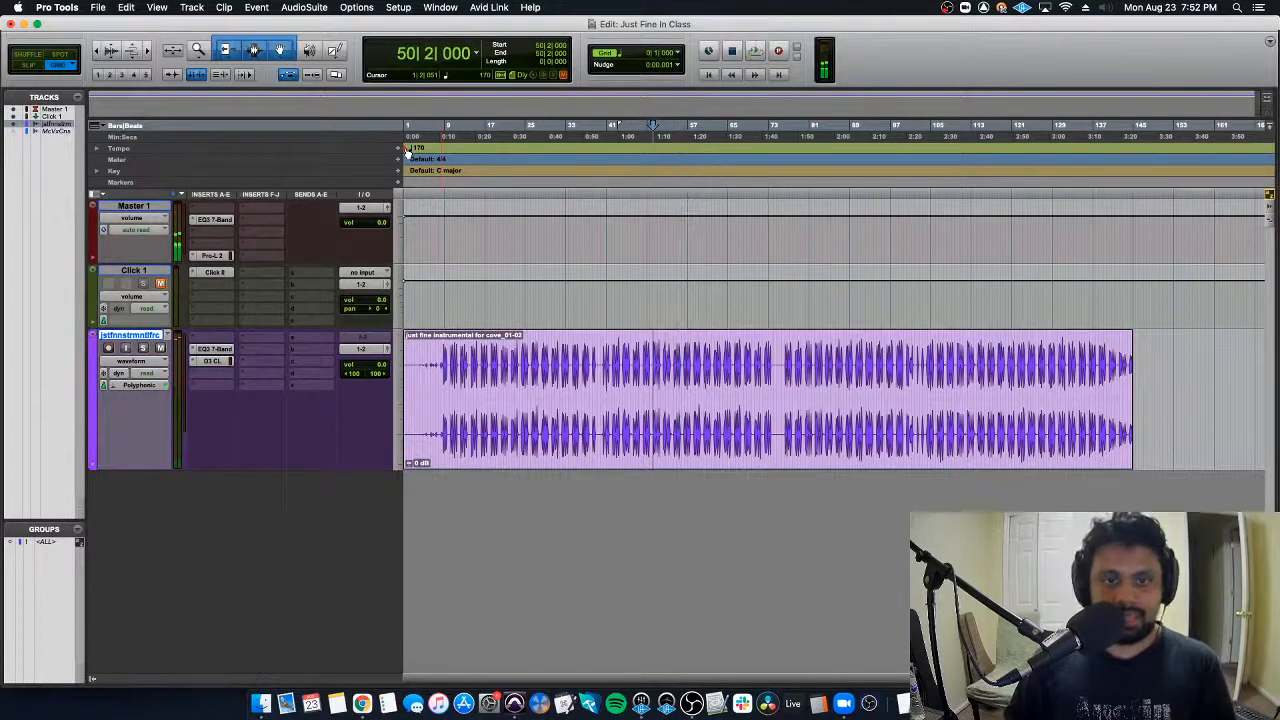
Step: Set the session tempo to 180 BPM and play the time-stretched instrumental from 50|2|000
double_click(407, 149)
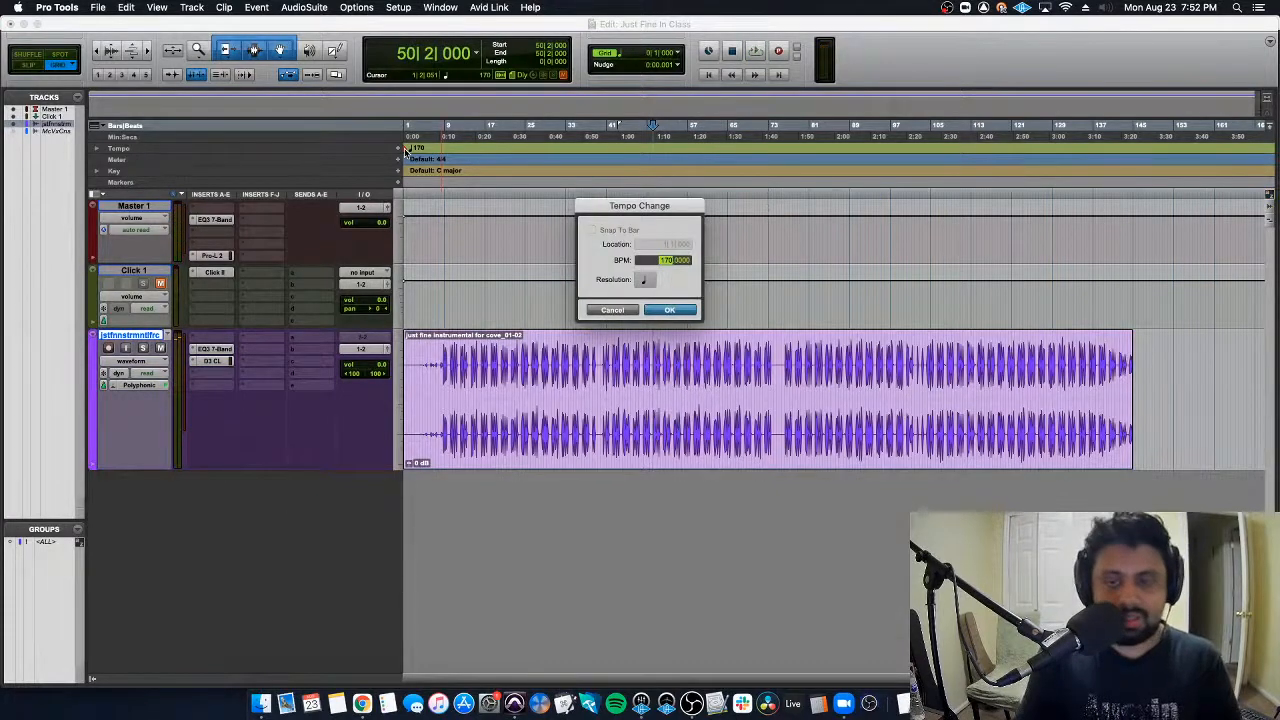
key("Escape")
double_click(407, 149)
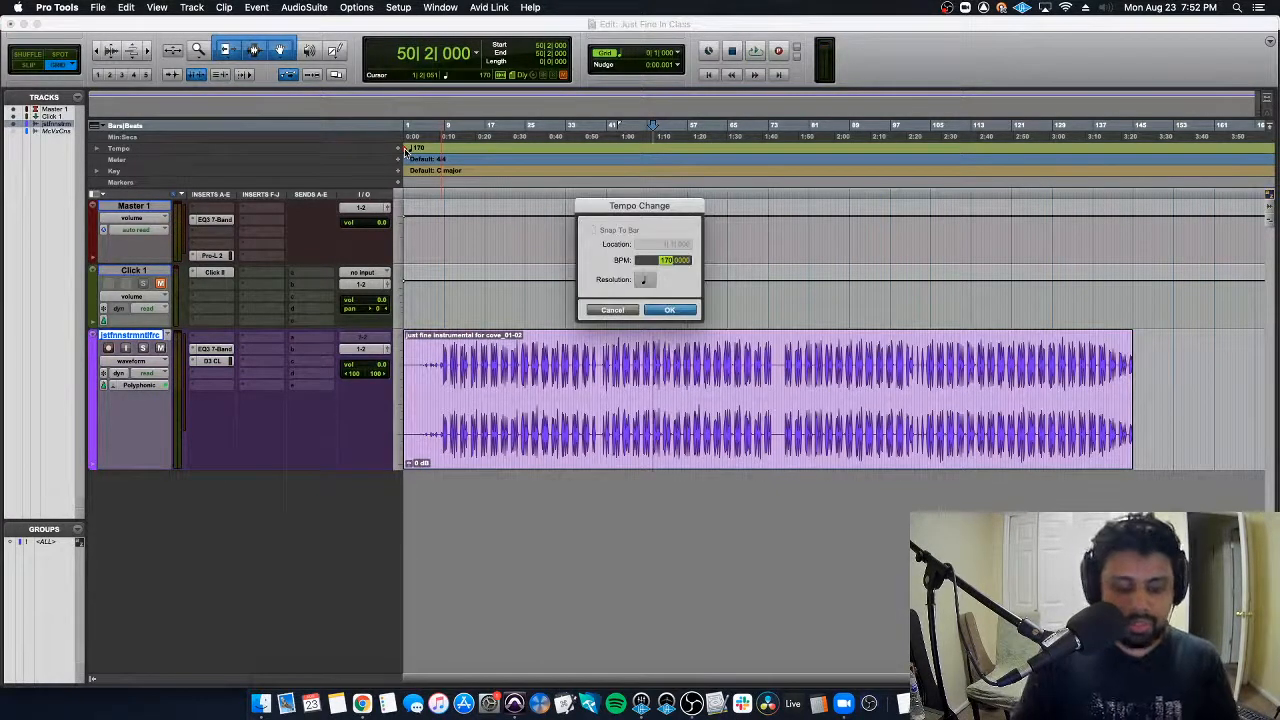
type("180")
key("Return")
key("space")
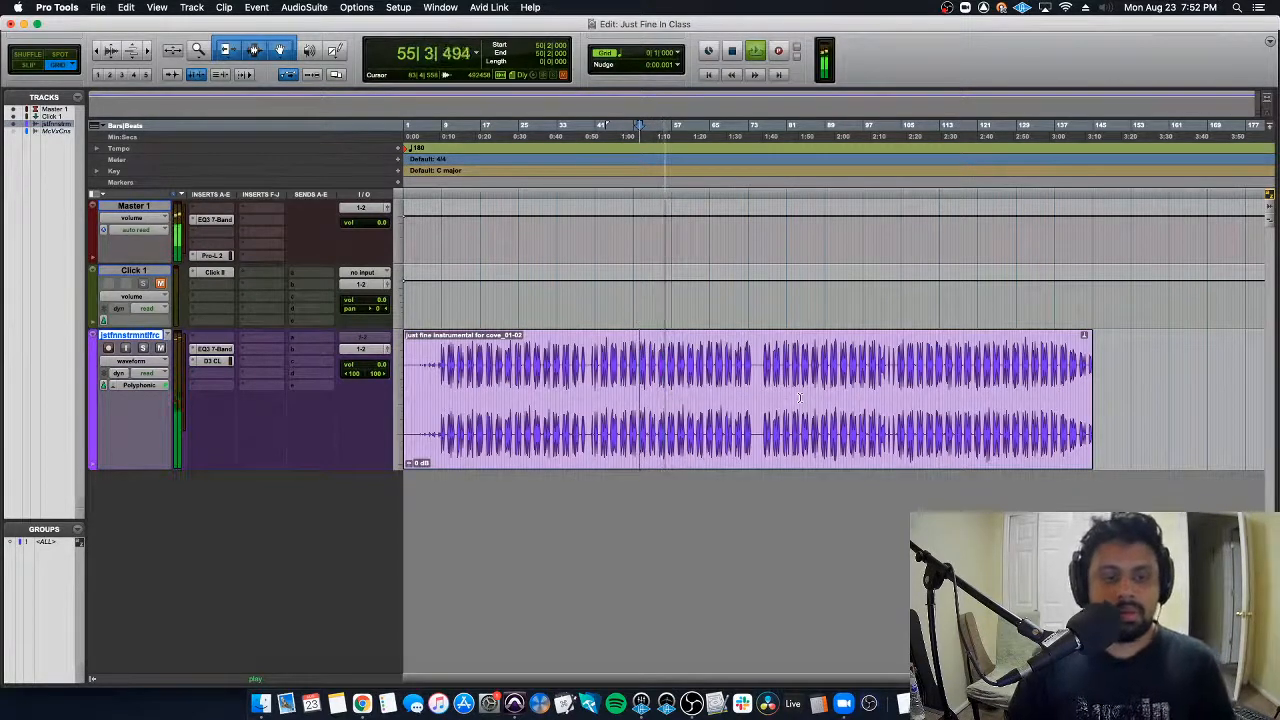
key("space")
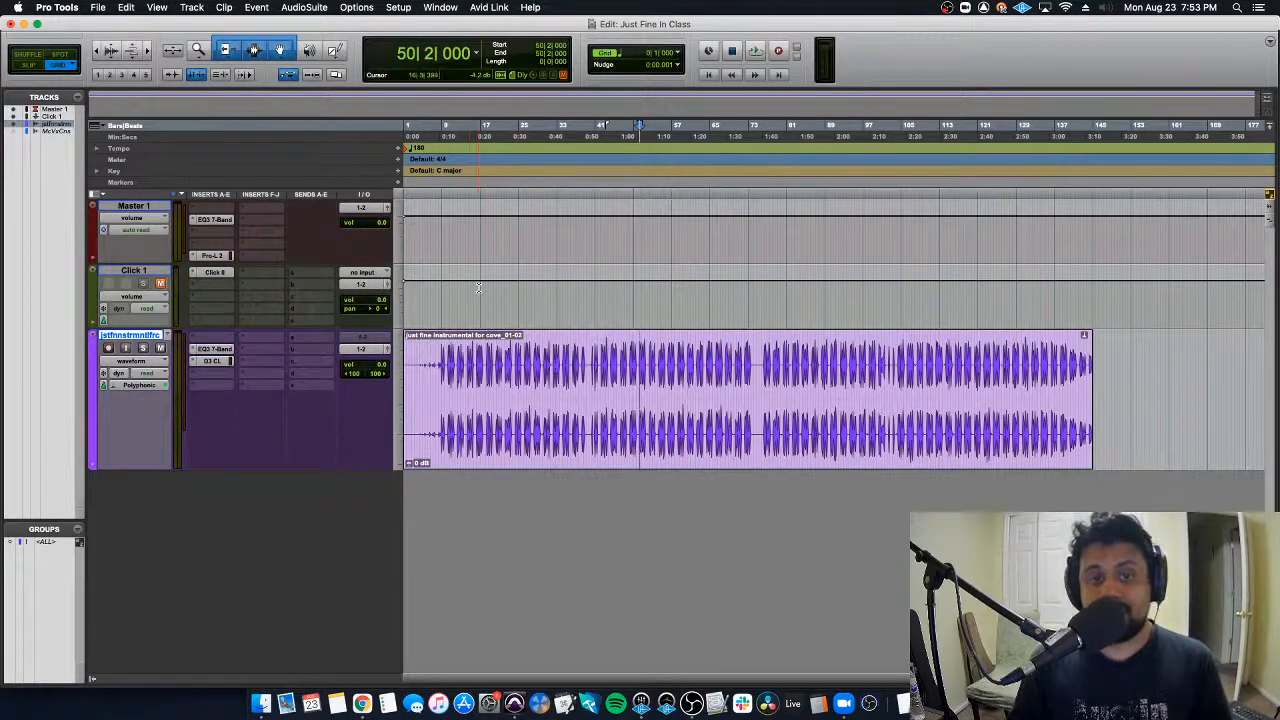
Step: Disable Elastic Audio on the instrumental track, committing the warped clip to disk
left_click(112, 388)
left_click(150, 363)
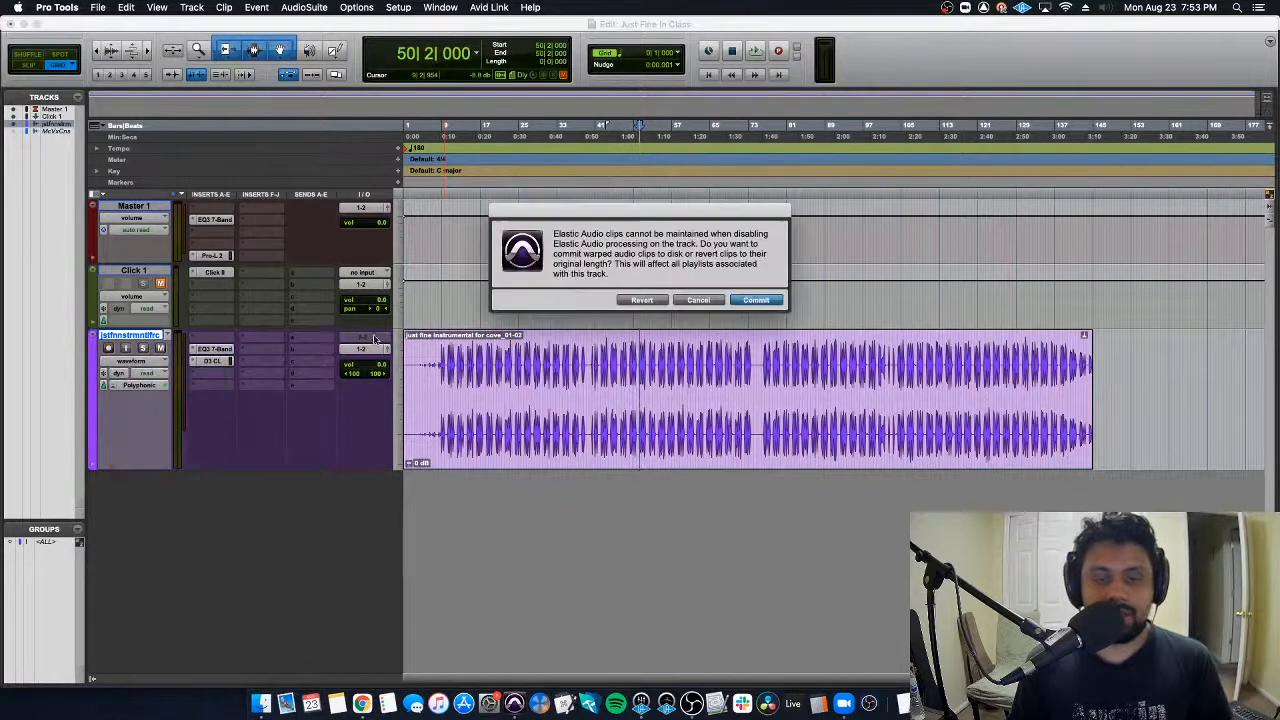
left_click(752, 298)
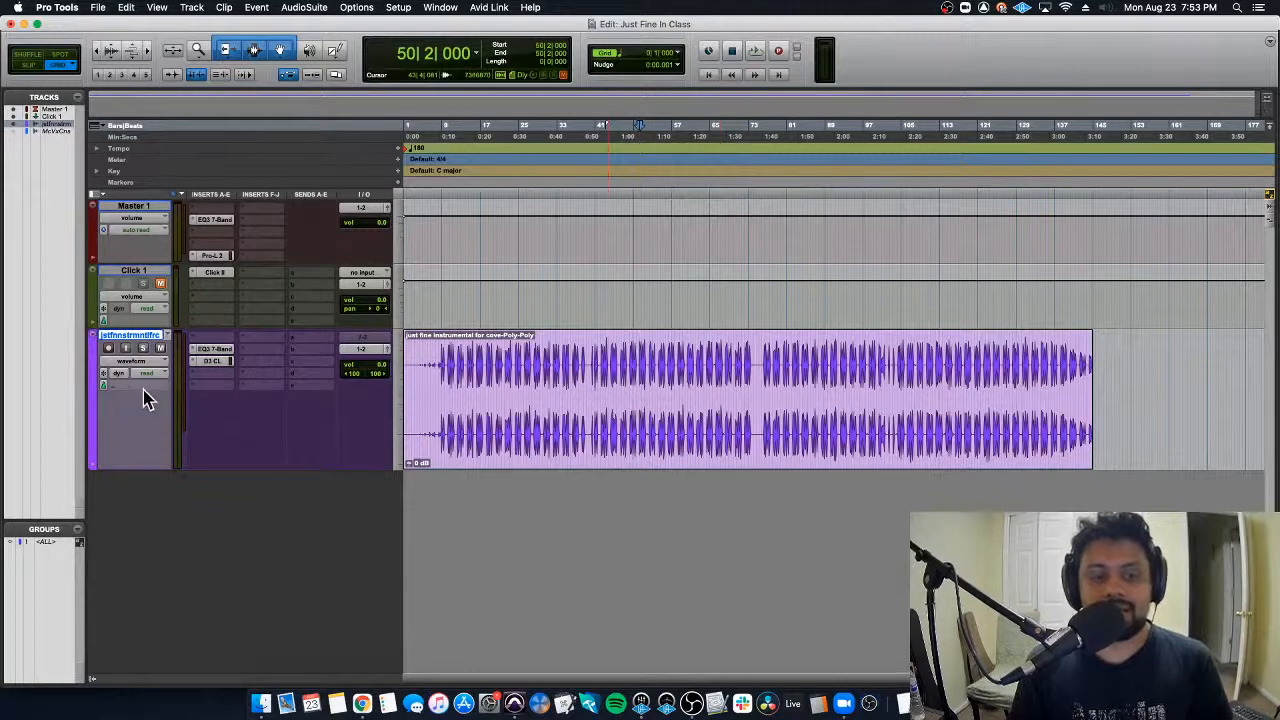
Step: Play the committed instrumental from 57|3|000, then select the whole clip
left_click(600, 359)
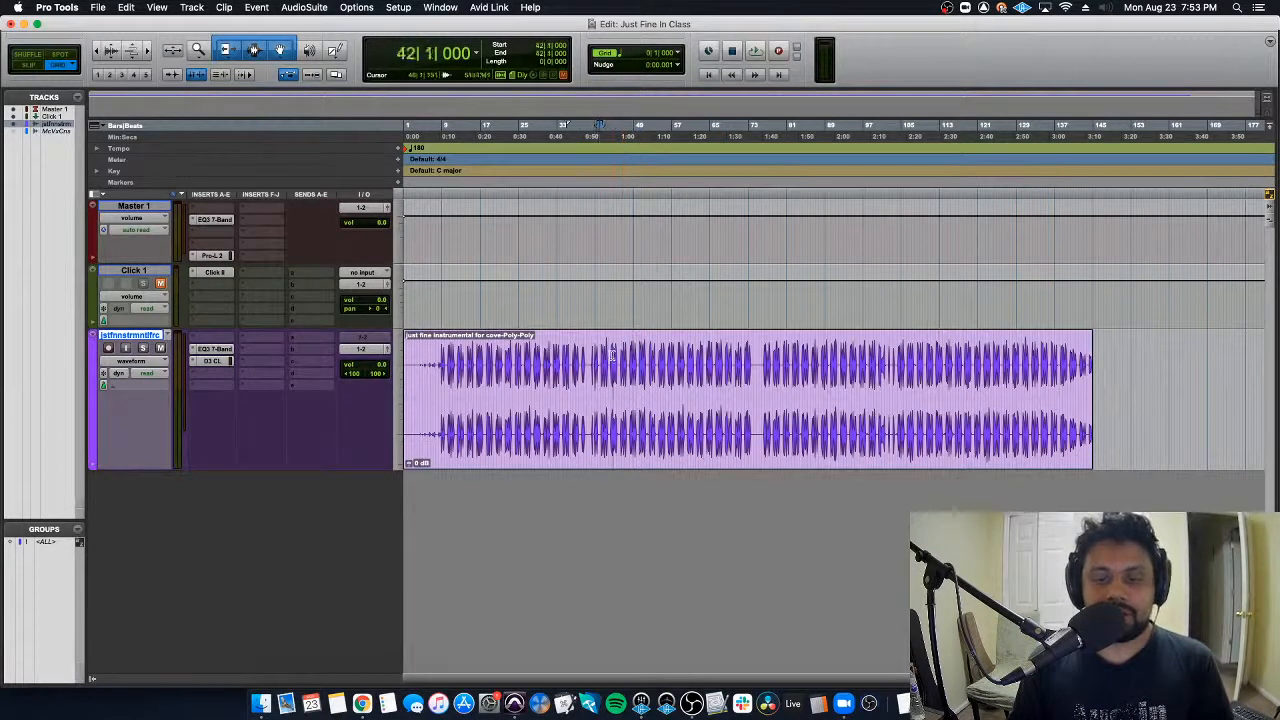
left_click(613, 355)
left_click(674, 354)
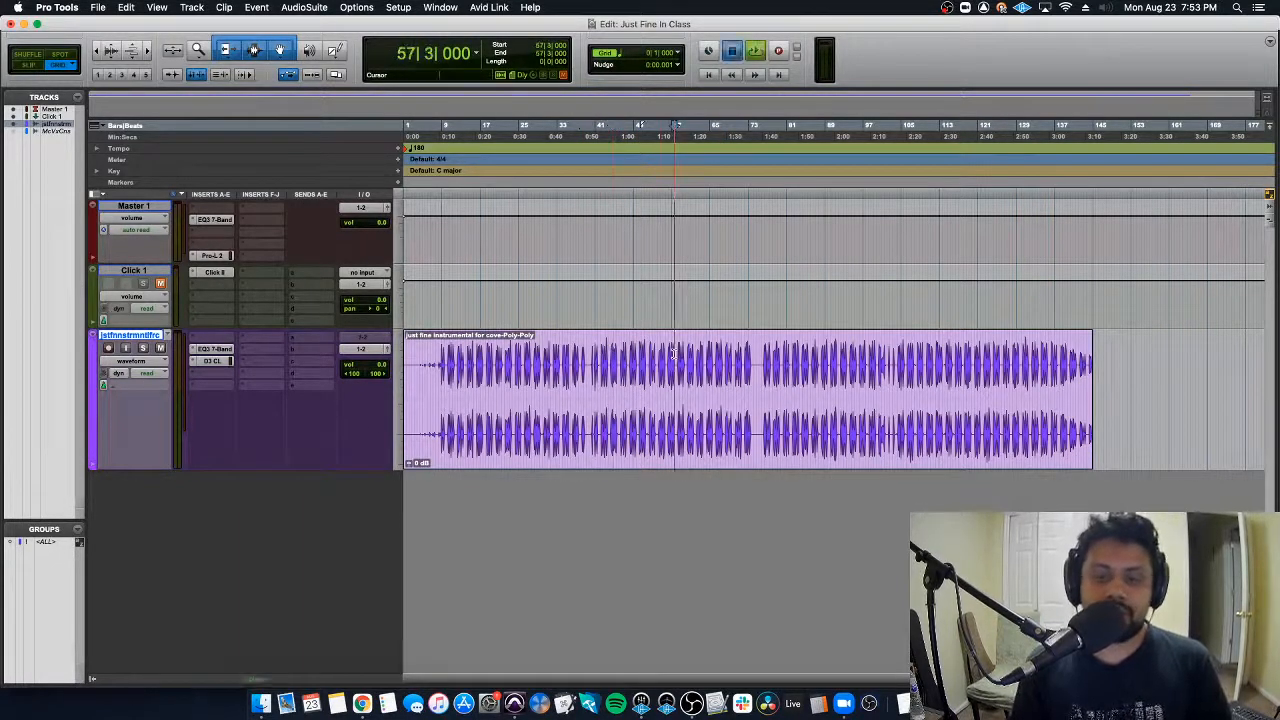
key("space")
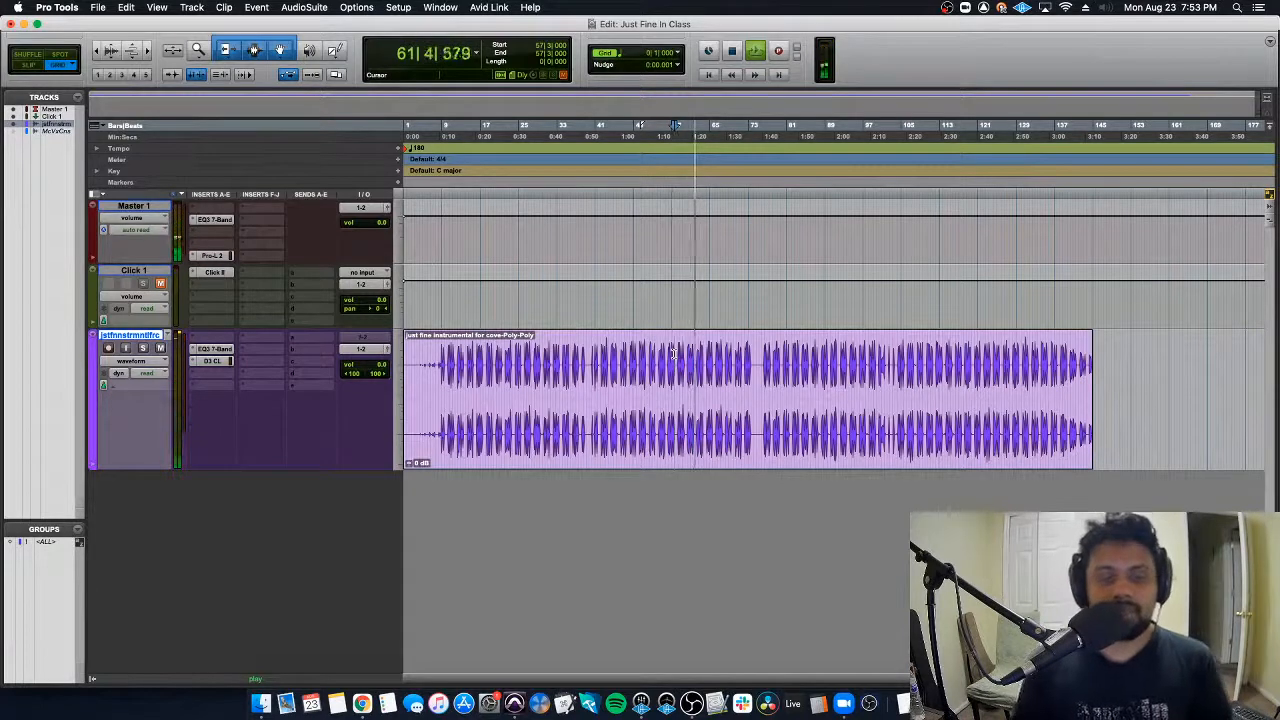
key("space")
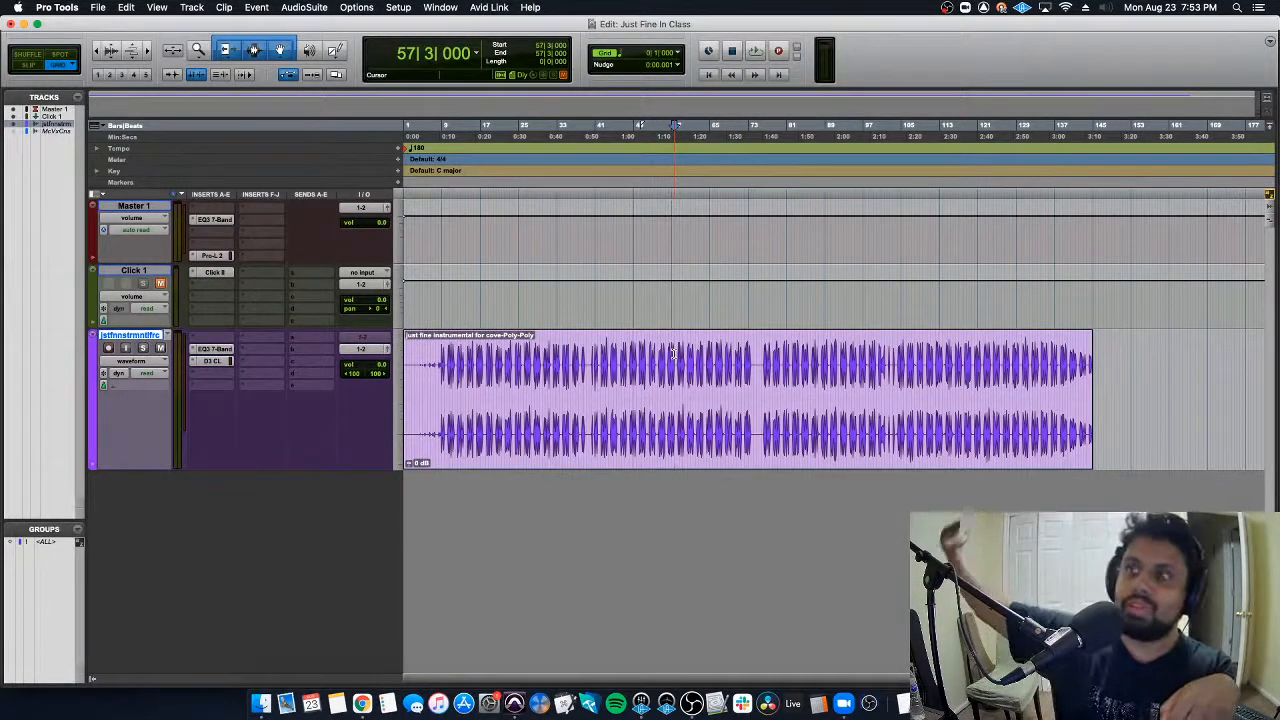
left_click(695, 433)
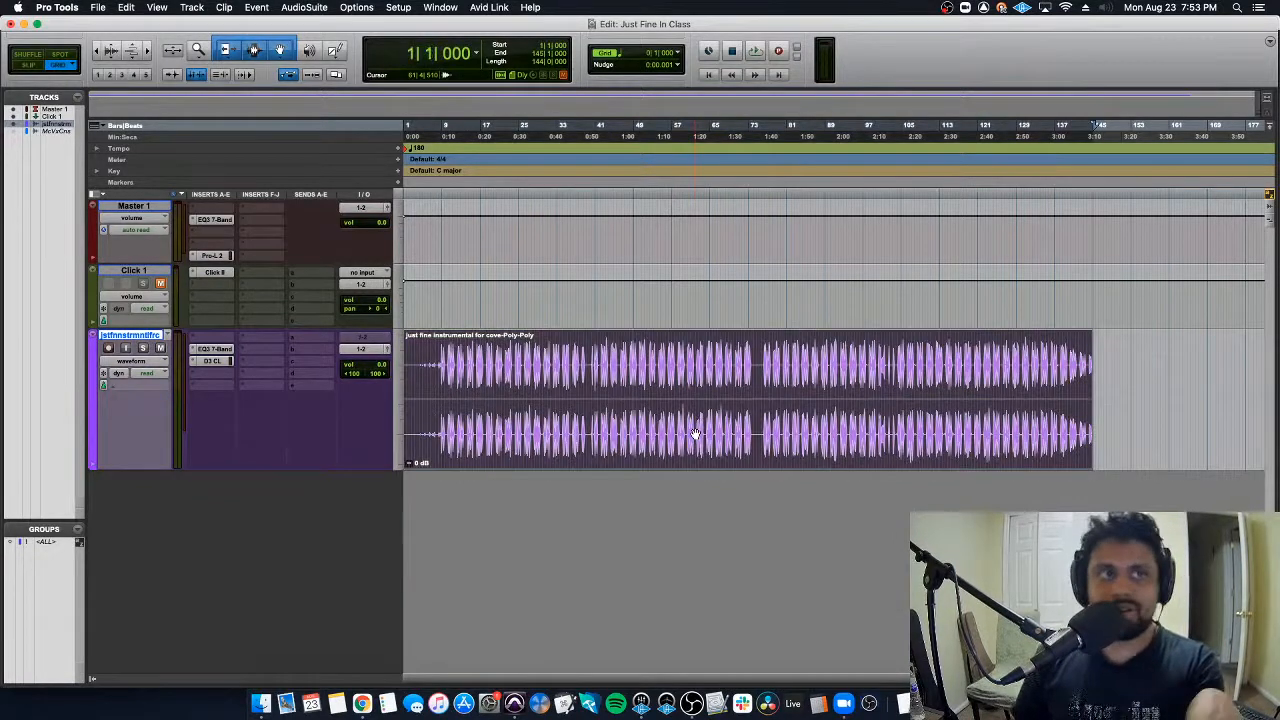
key("super+Tab")
key("super+Tab")
key("super+Tab")
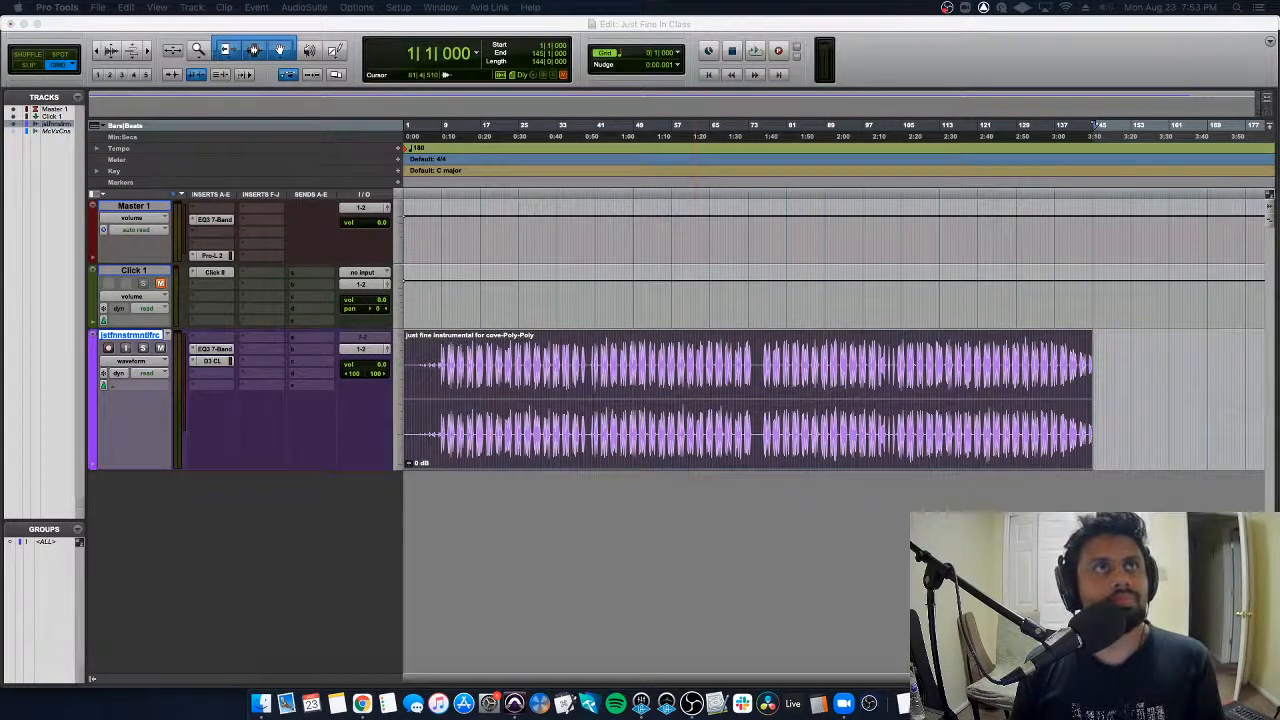
key("super+Tab")
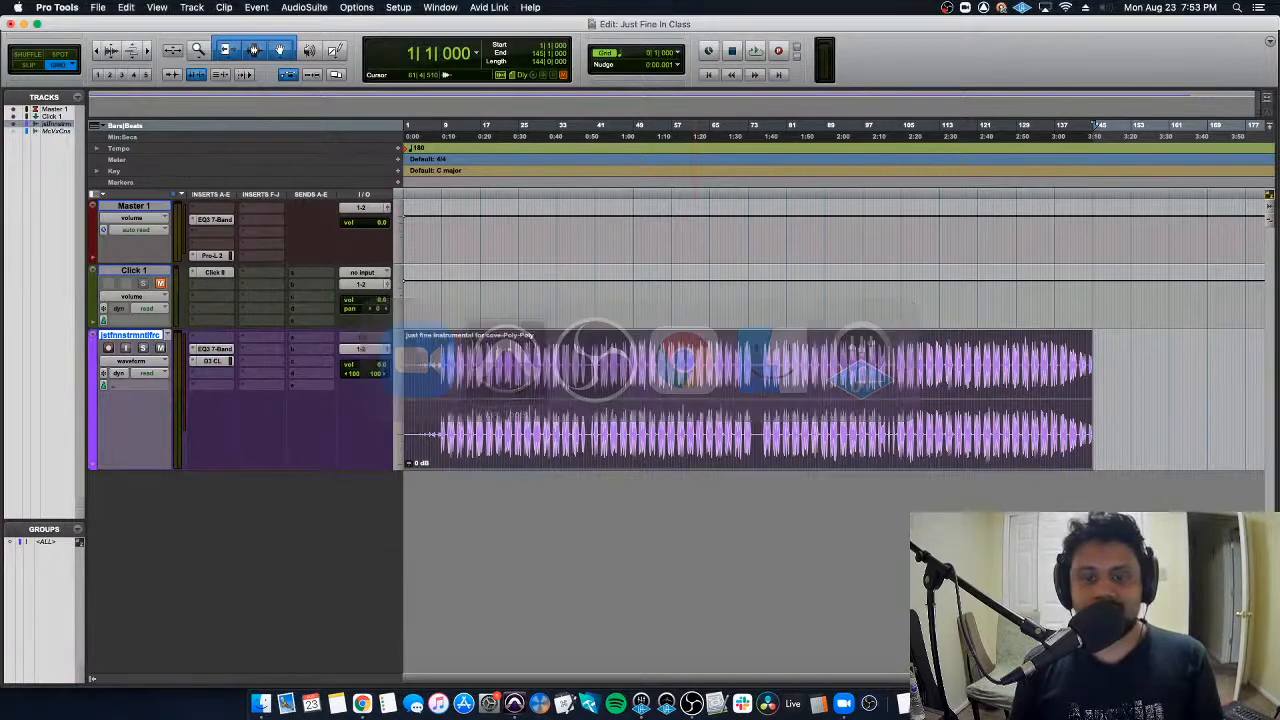
key("super+Tab")
key("super+Tab")
key("super+Tab")
key("super+Tab")
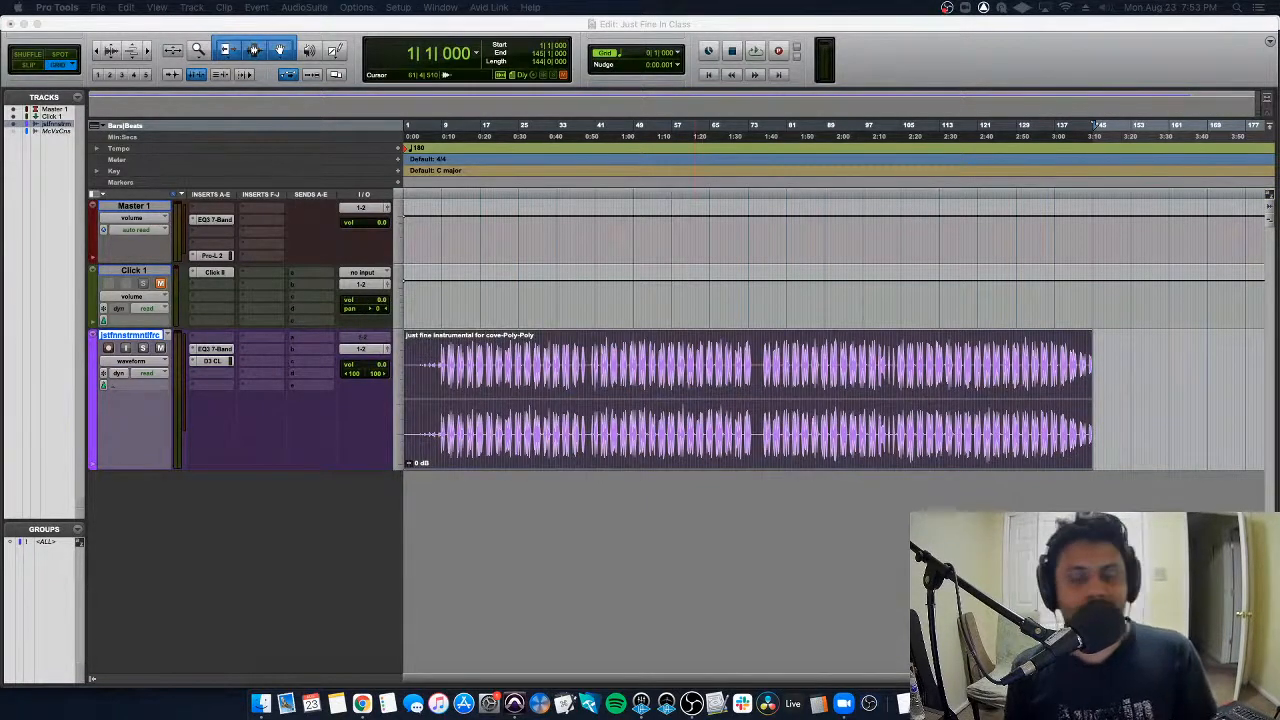
key("super+Tab")
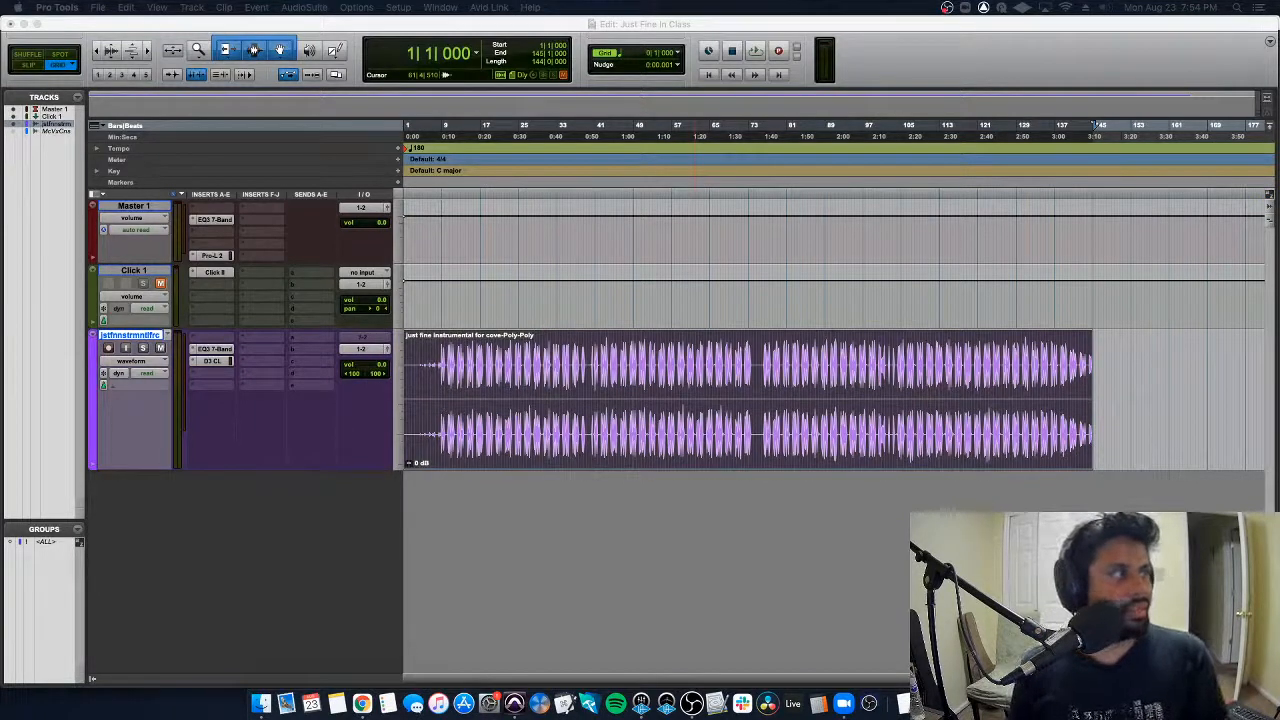
key("super+Tab")
key("super+Tab")
key("super+Tab")
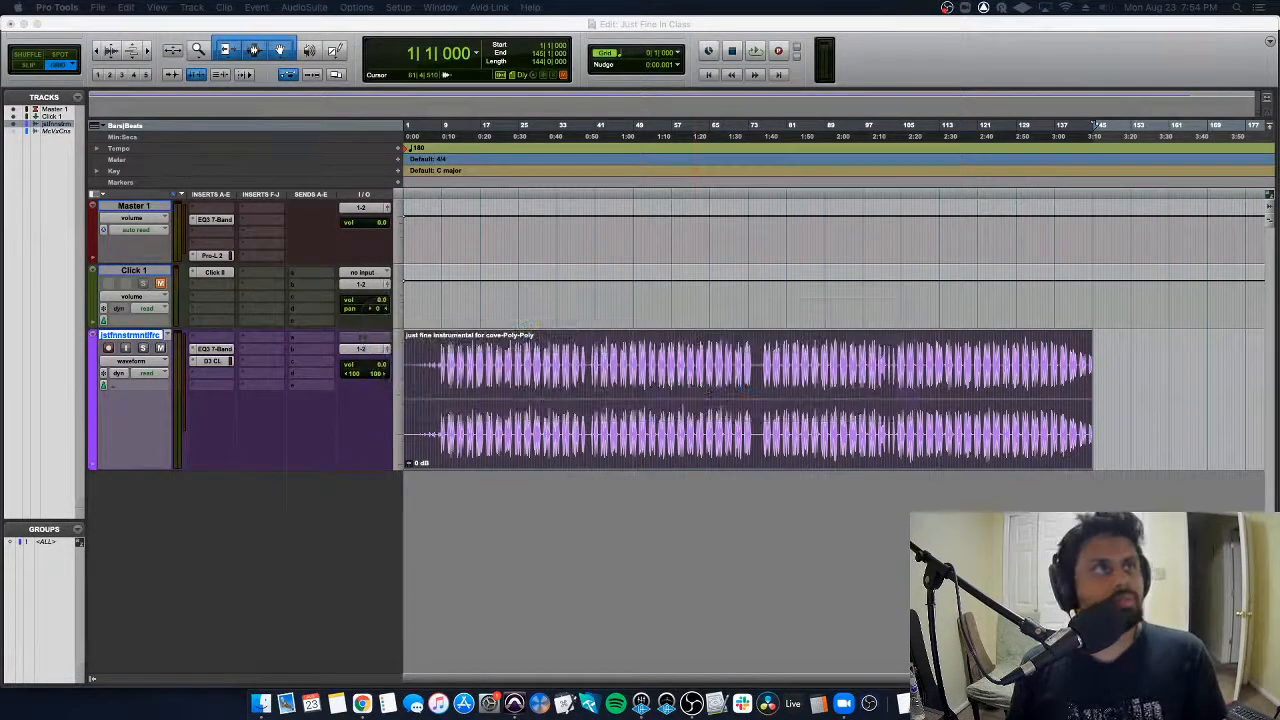
key("super+Tab")
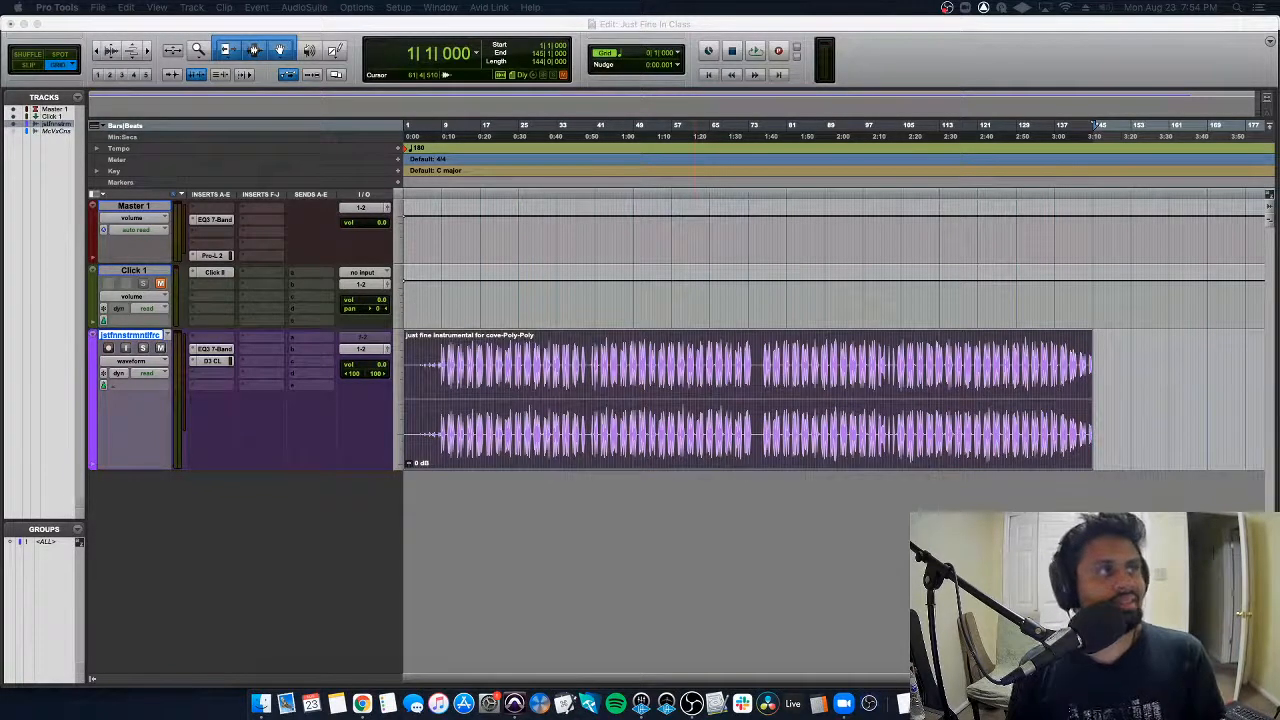
key("super+Tab")
key("super+Tab")
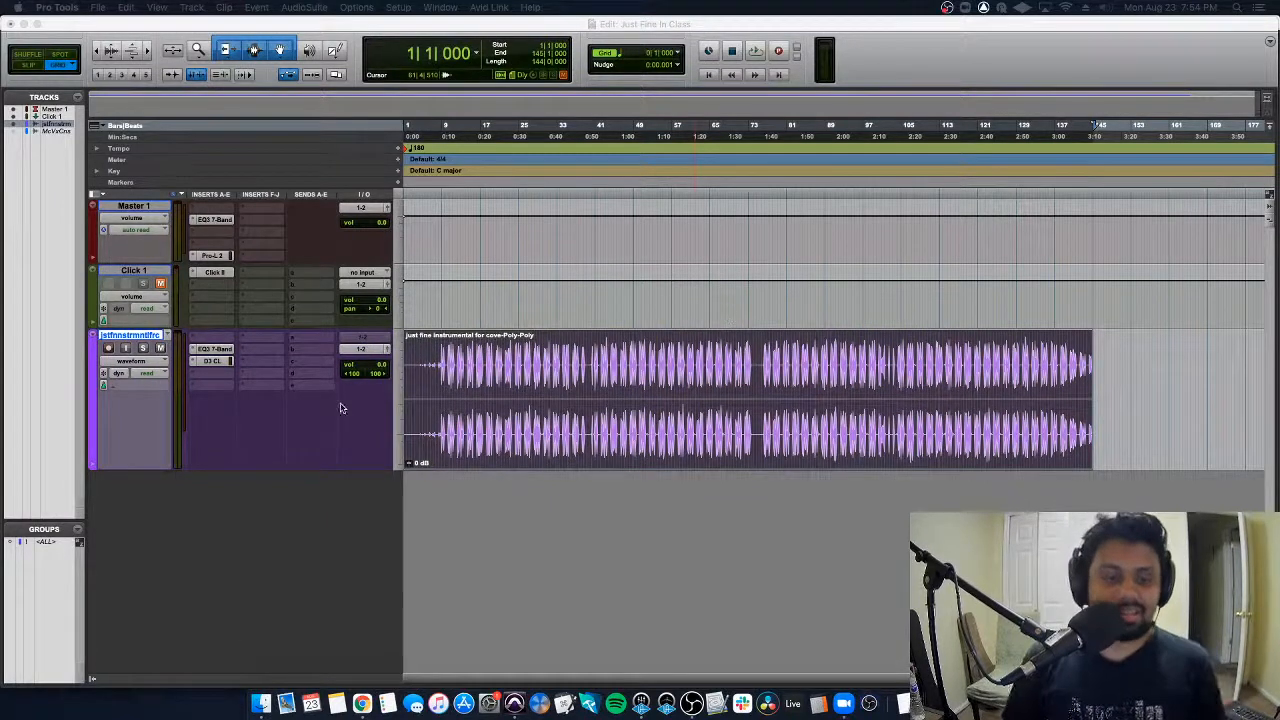
left_click(853, 357)
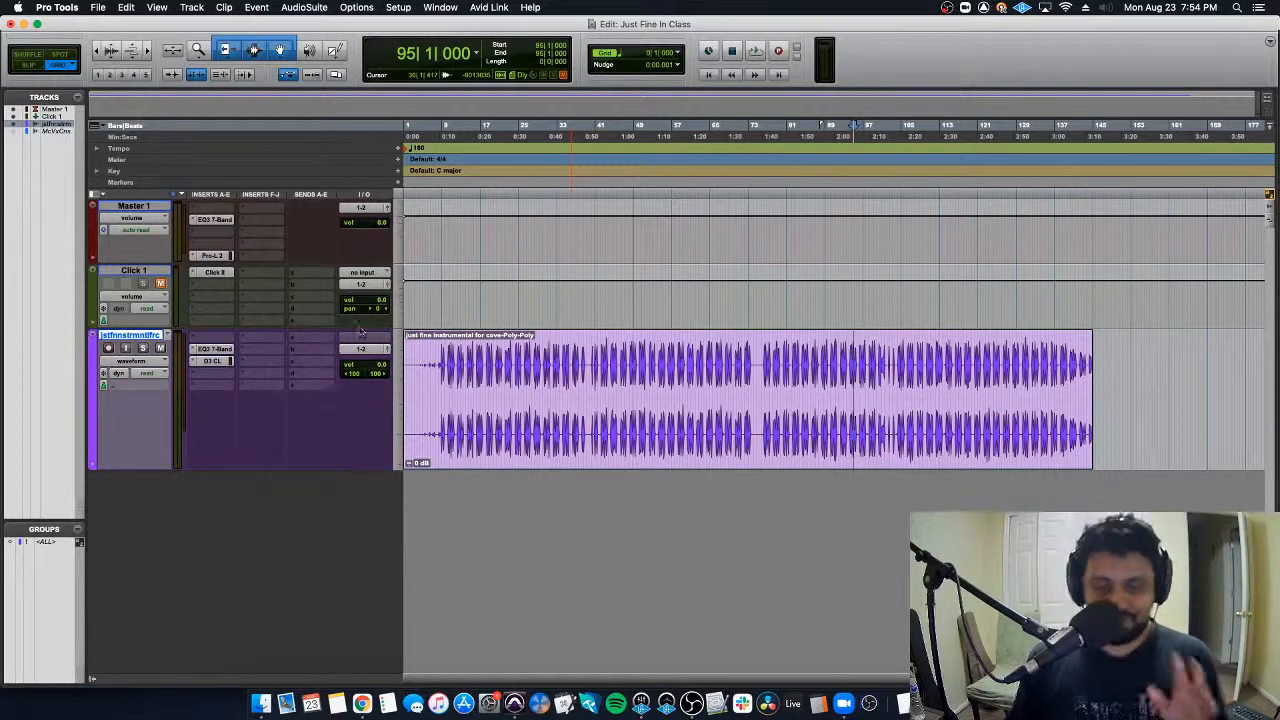
Step: Return the instrumental to its unprocessed 170 BPM version with Elastic Audio disabled, and play it from 20|1|000
left_click(105, 387)
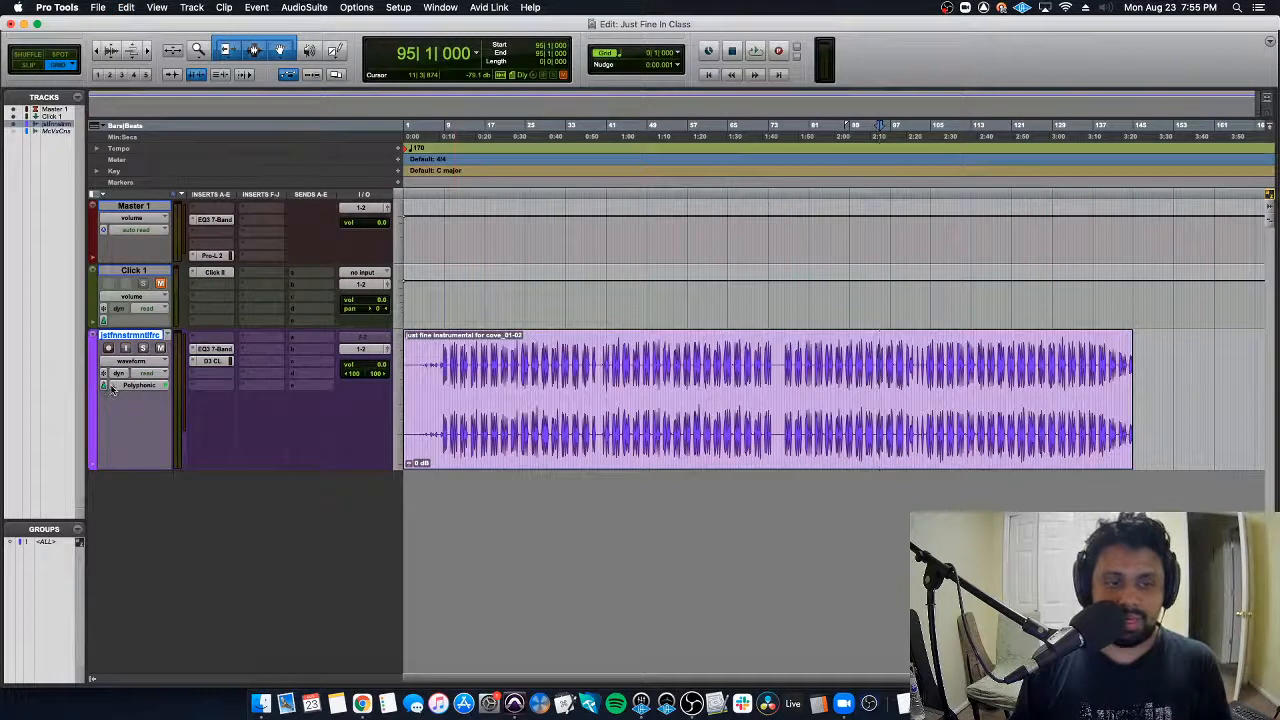
left_click(105, 388)
left_click(145, 354)
left_click(502, 345)
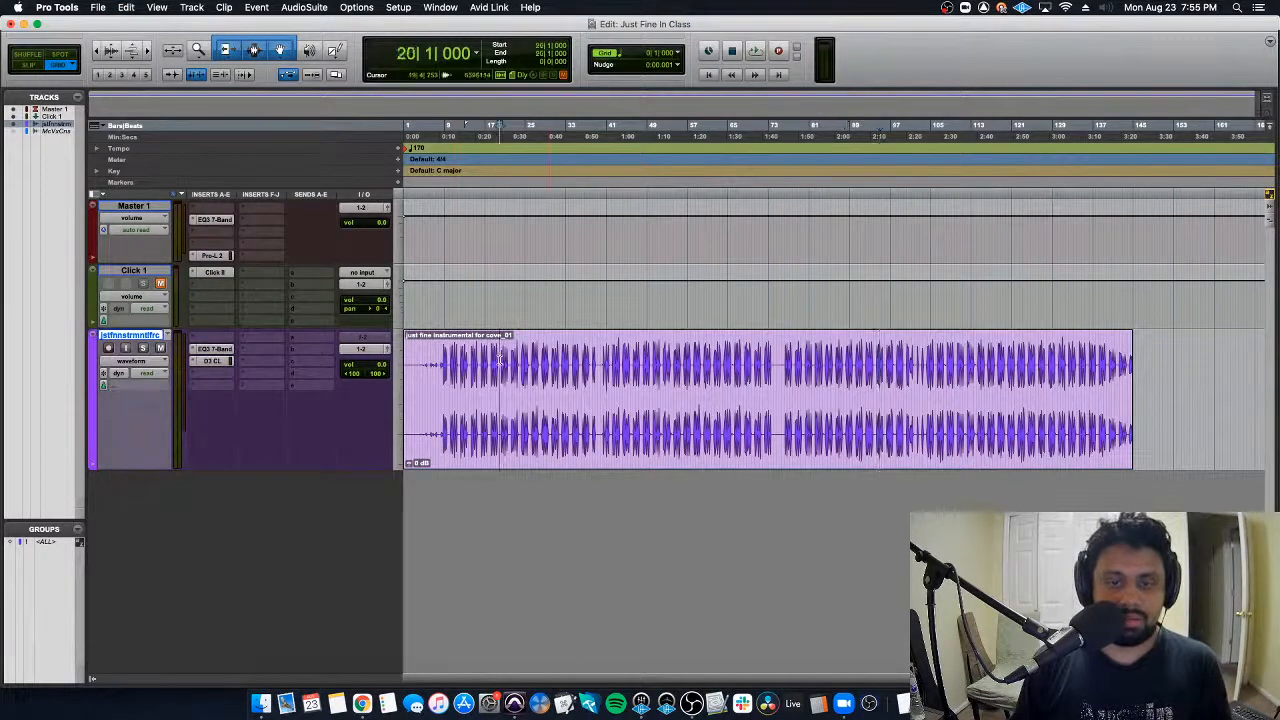
key("space")
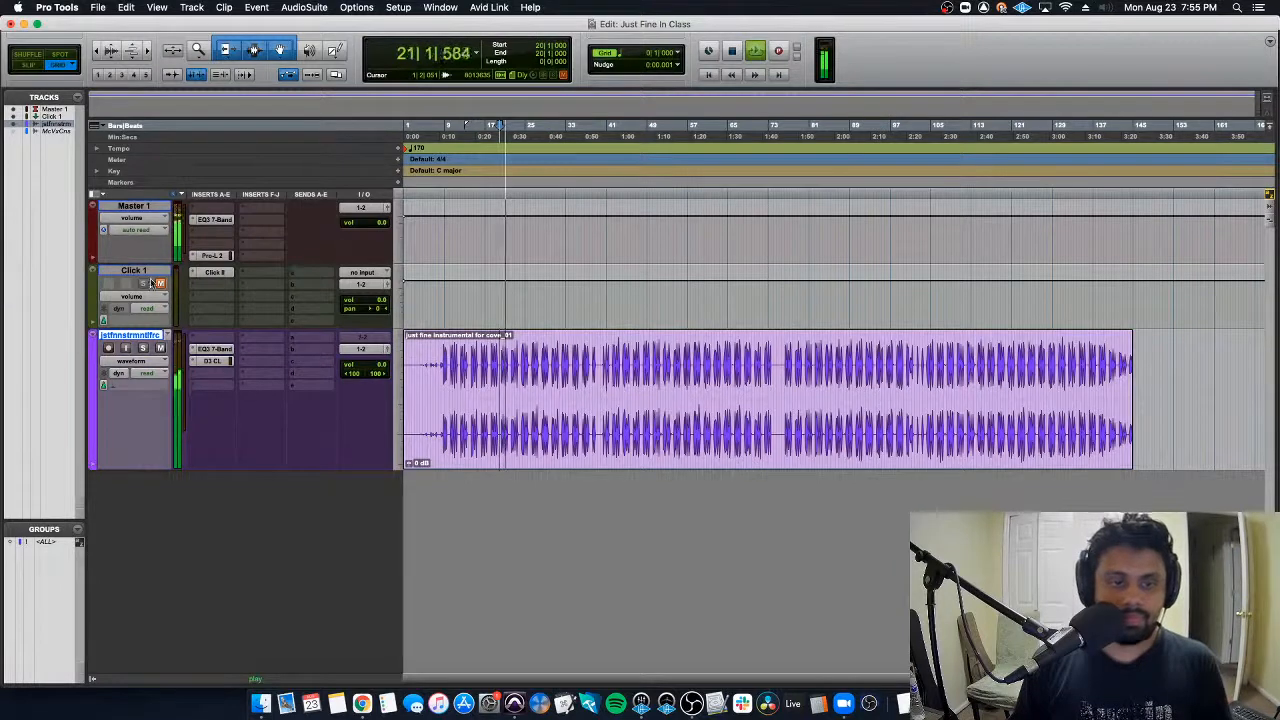
key("space")
Step: Show the hidden Mac Vox Cons track, make it active, and play it with the instrumental from bar 46
left_click(13, 131)
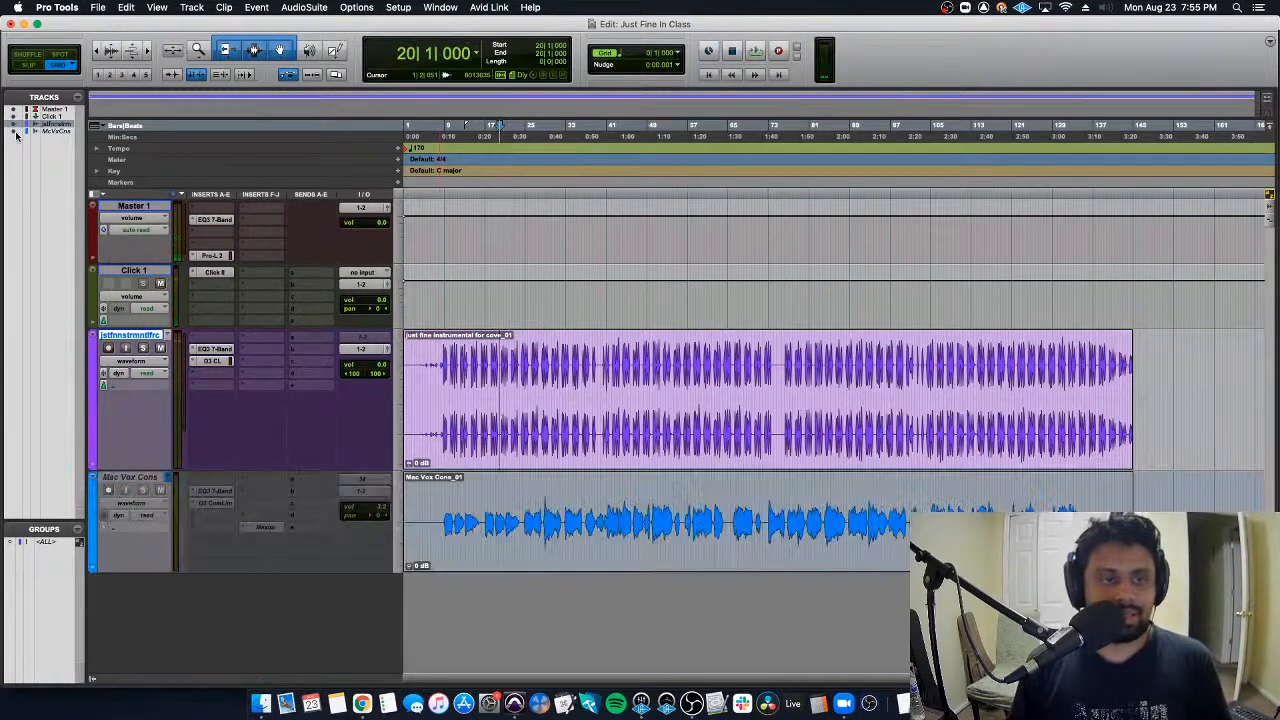
right_click(162, 487)
left_click(189, 492)
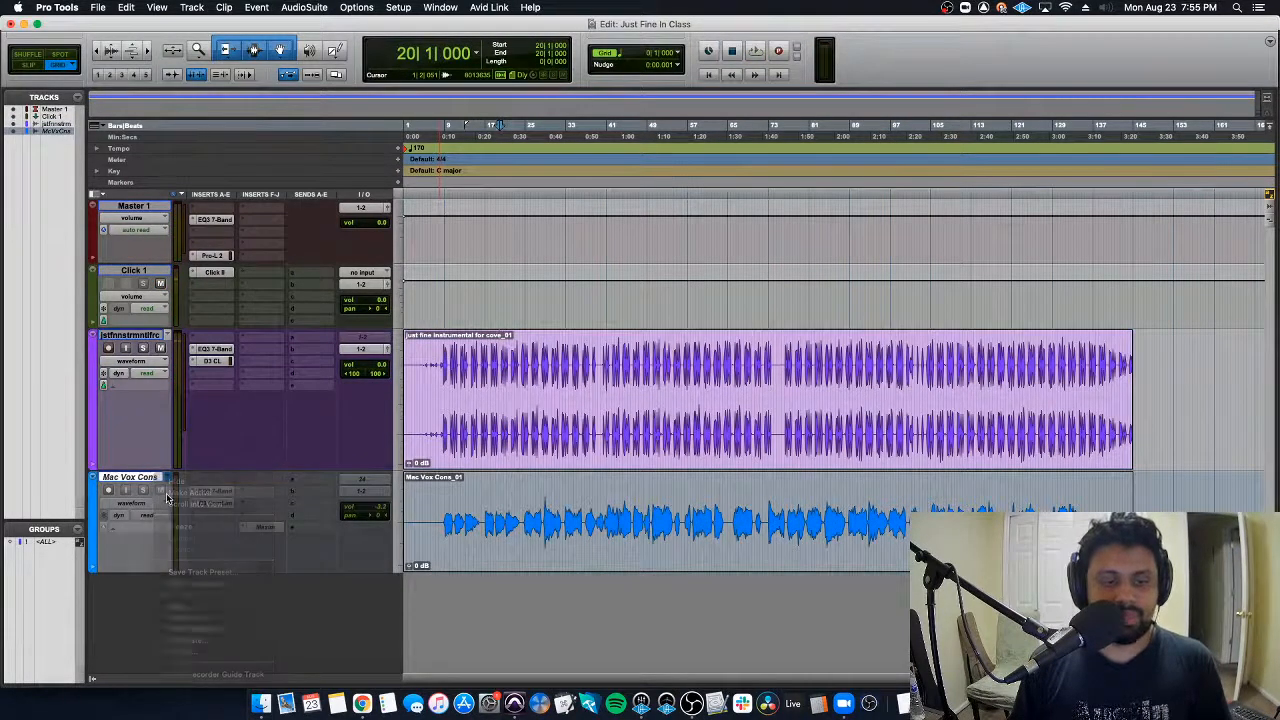
left_click(636, 503)
key("space")
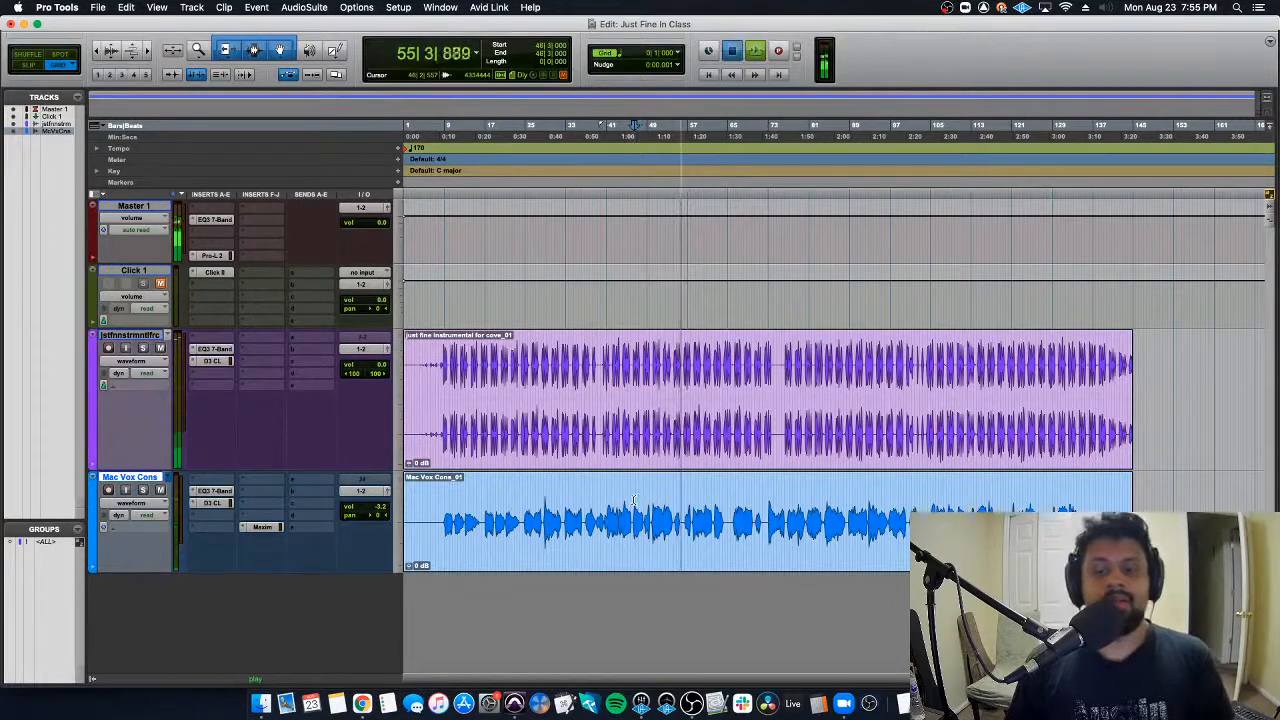
key("space")
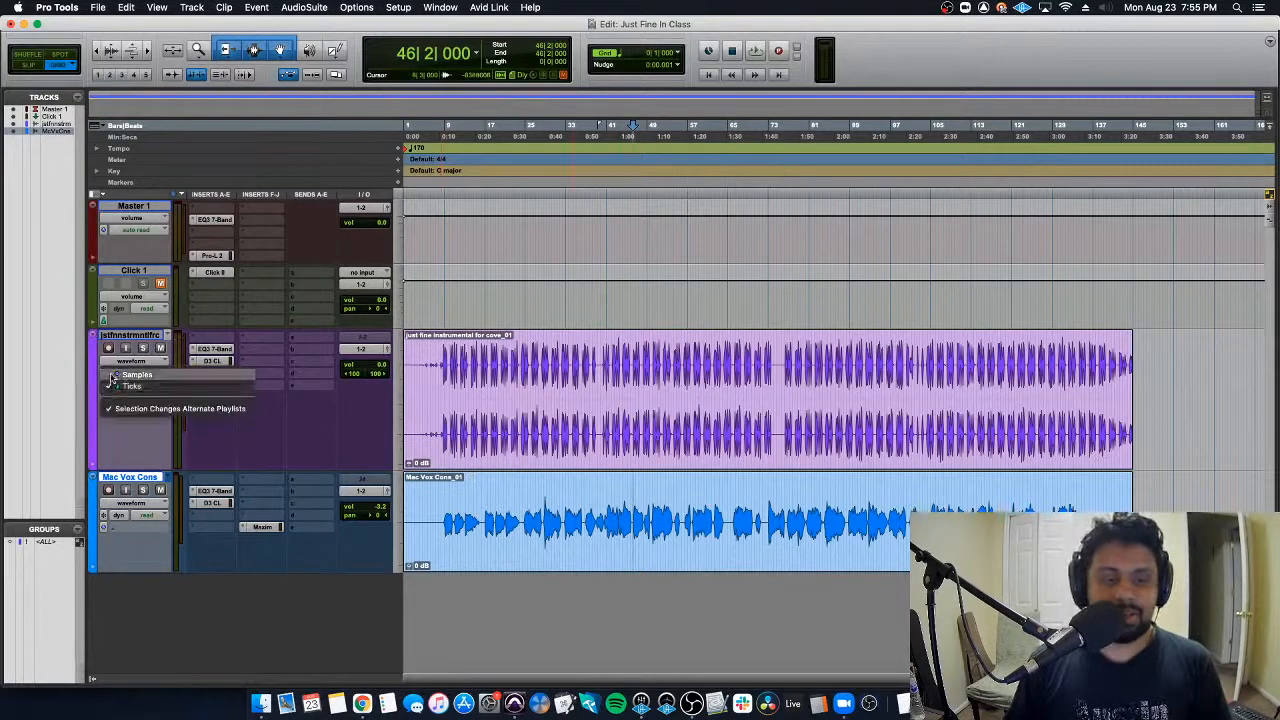
Step: Display the Mac Vox Cons track's playlists to examine its takes, and return the track to waveform view
left_click(634, 426)
left_click(627, 534)
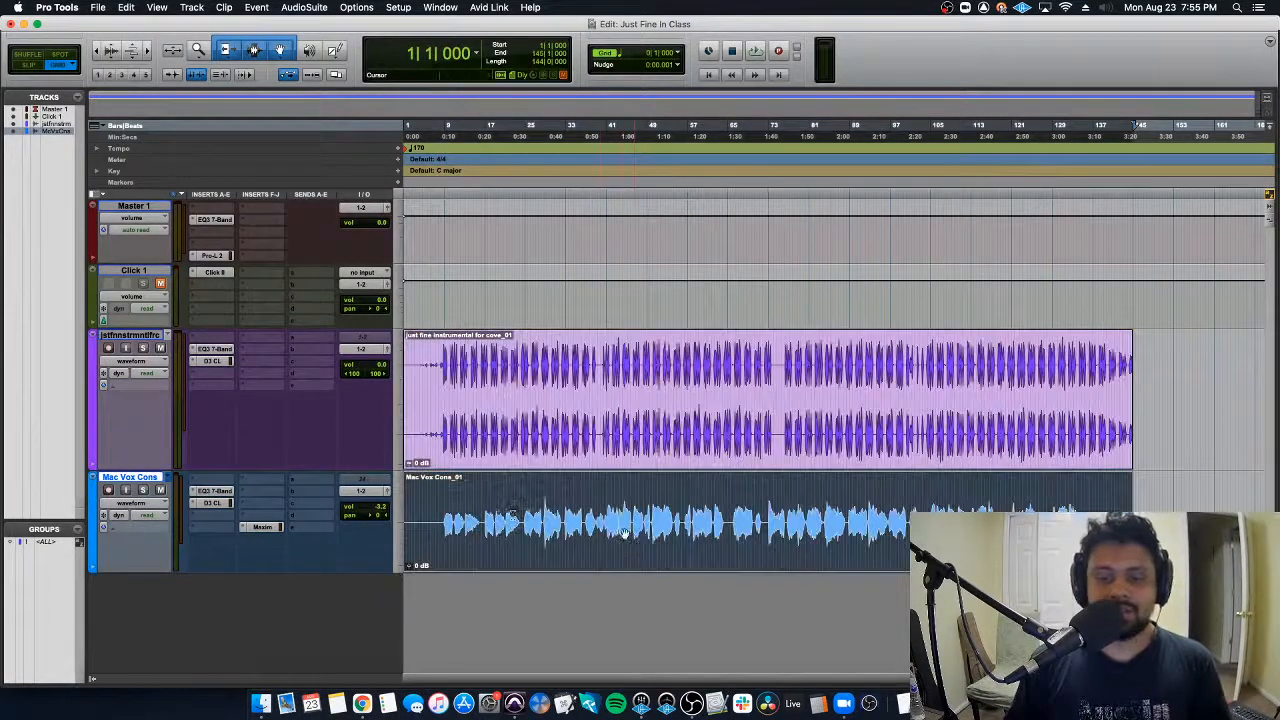
left_click(148, 504)
left_click(129, 531)
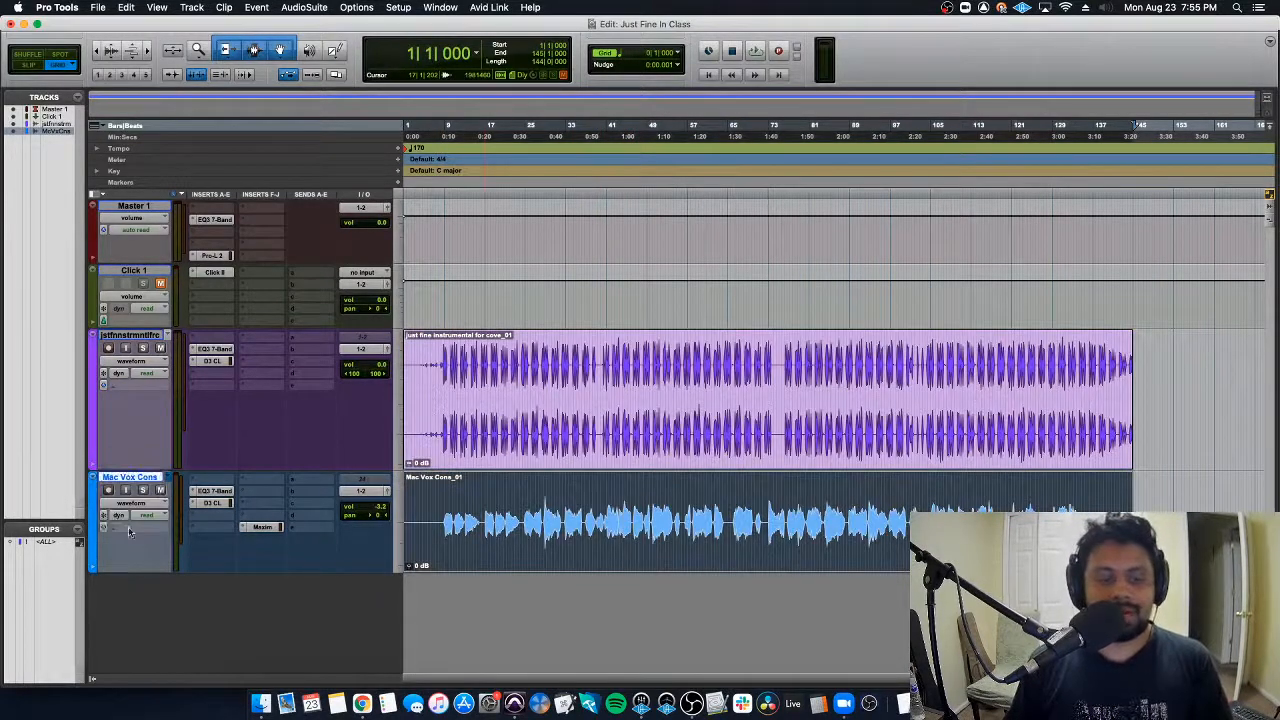
left_click(141, 503)
left_click(147, 503)
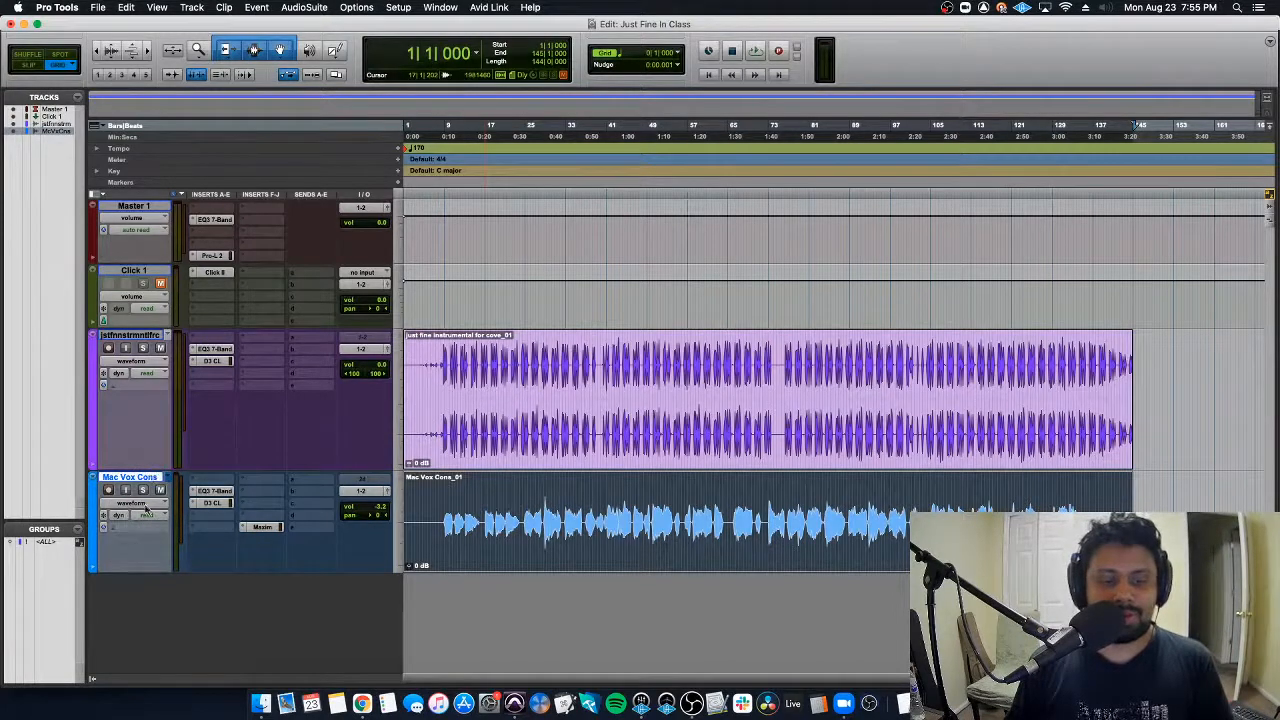
left_click(147, 504)
left_click(150, 472)
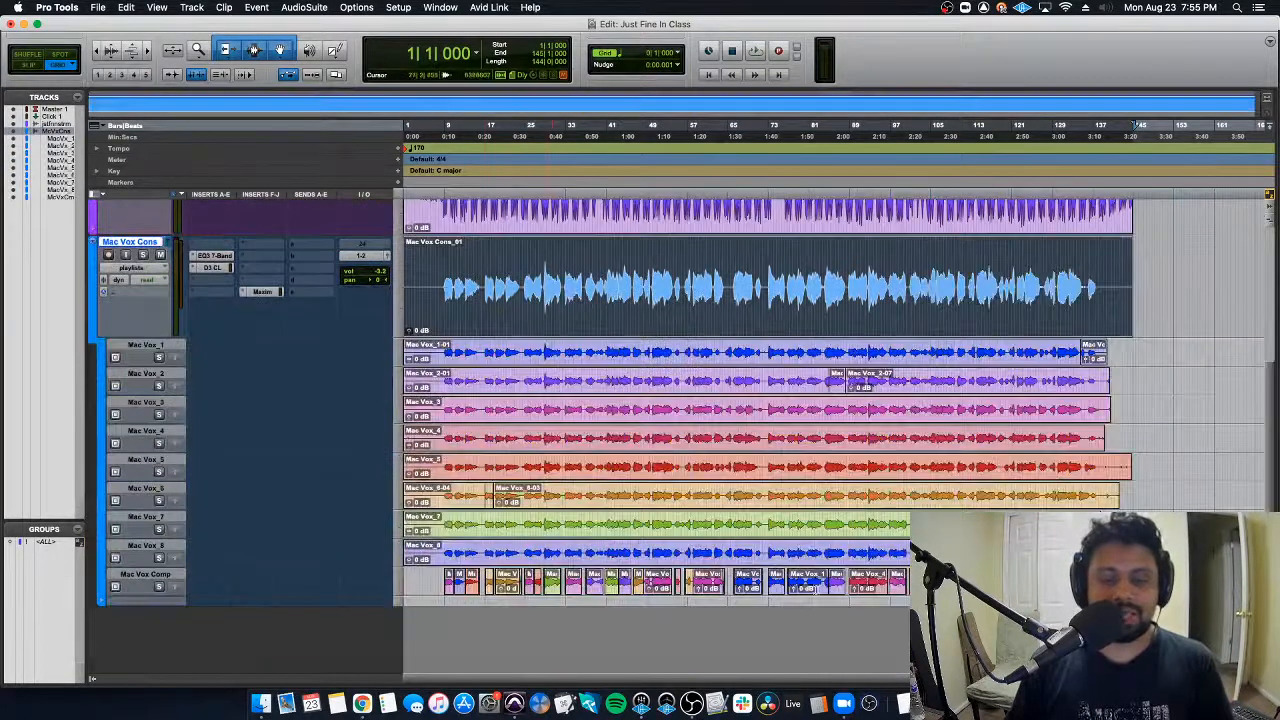
left_click(130, 269)
left_click(135, 272)
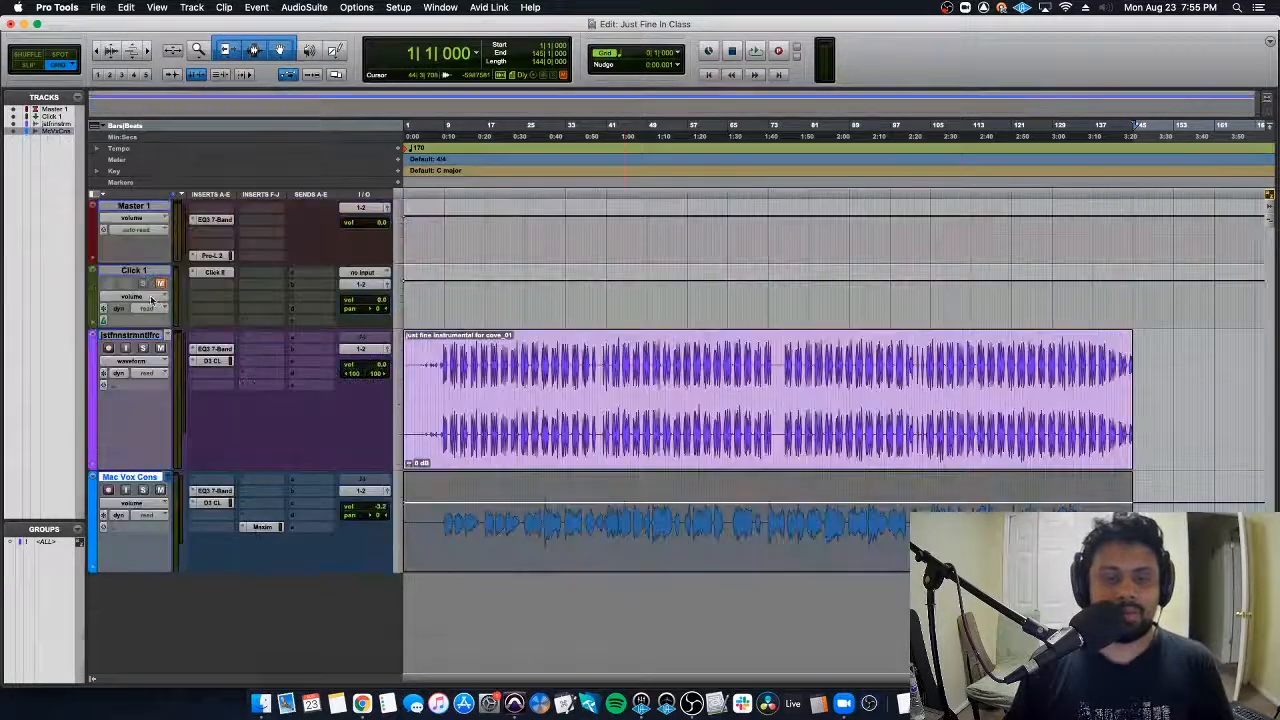
left_click(145, 505)
left_click(135, 490)
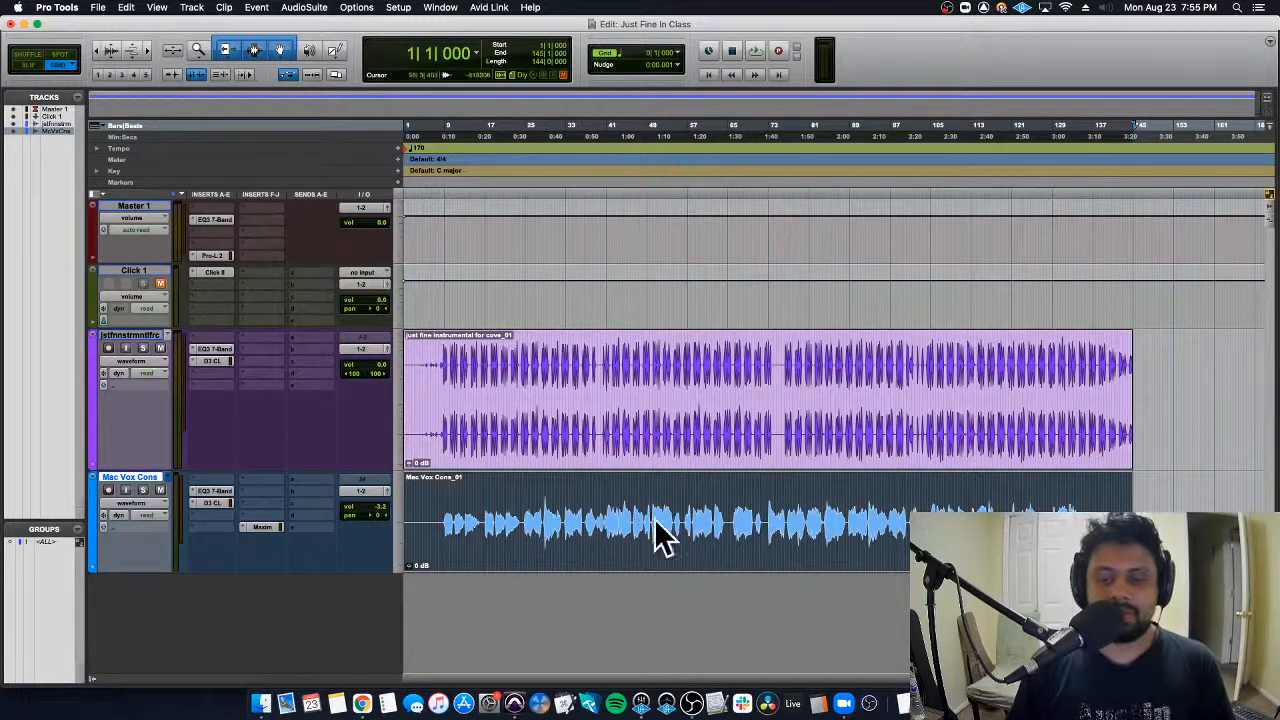
Step: Place the edit cursor at 46|3|000 on the Mac Vox Cons track
left_click(610, 526)
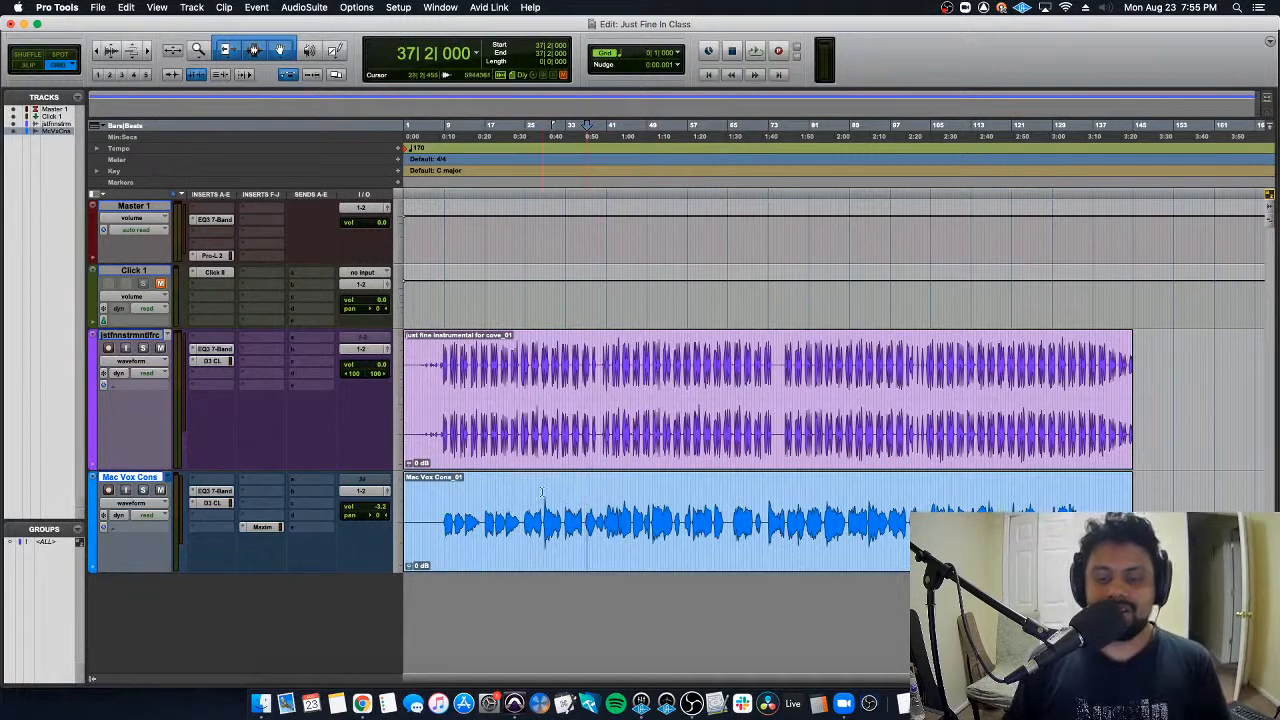
left_click(542, 490)
left_click(544, 490)
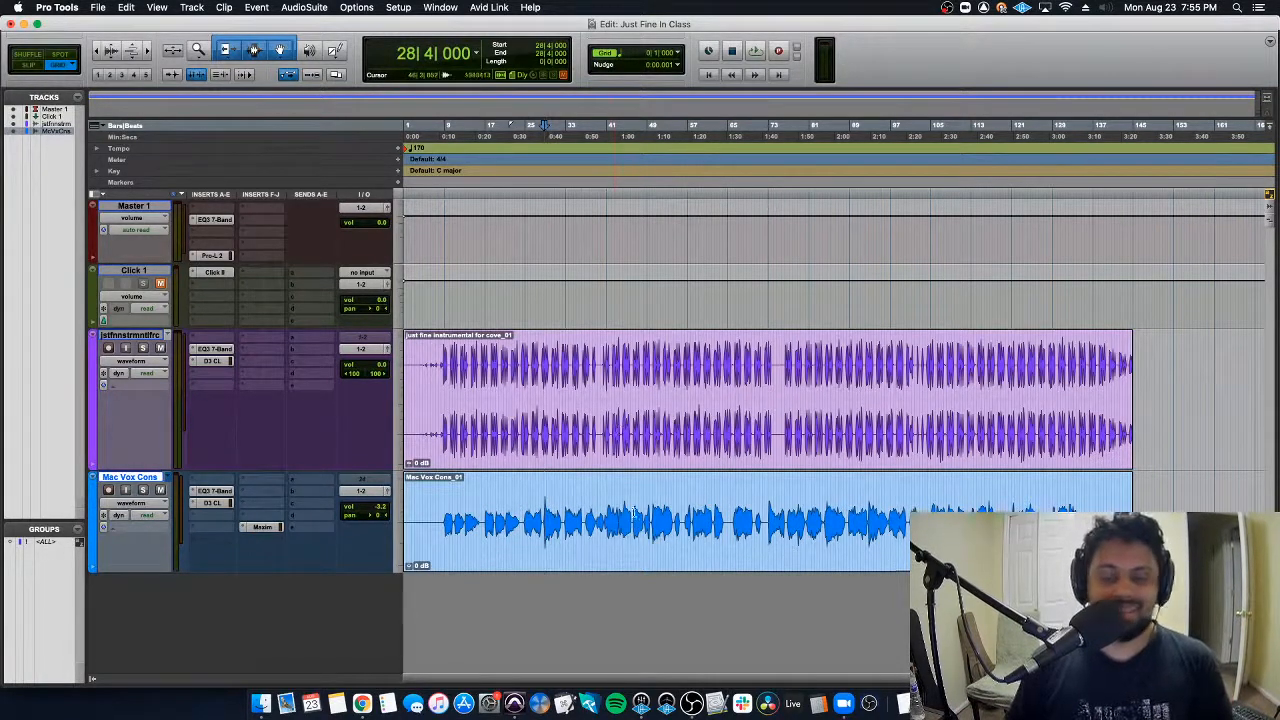
left_click(634, 500)
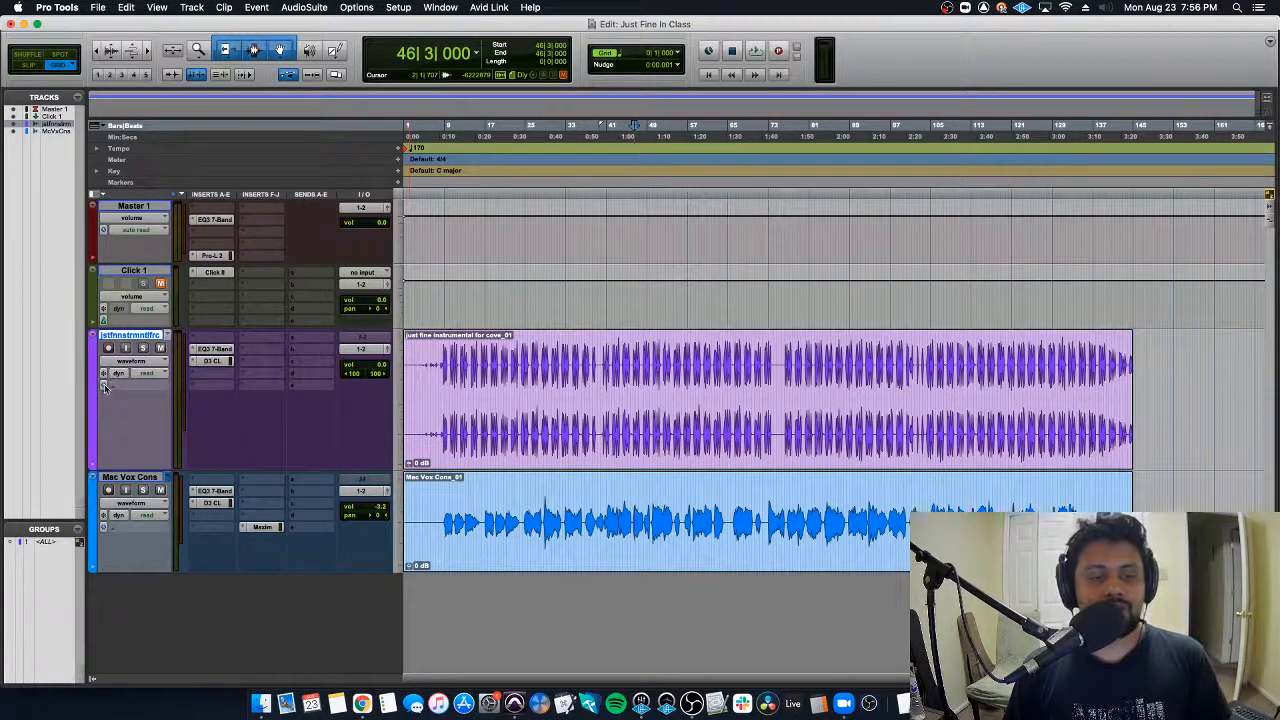
Step: Set the timebase of both the instrumental and Mac Vox Cons tracks to Ticks
left_click(105, 388)
left_click(125, 401)
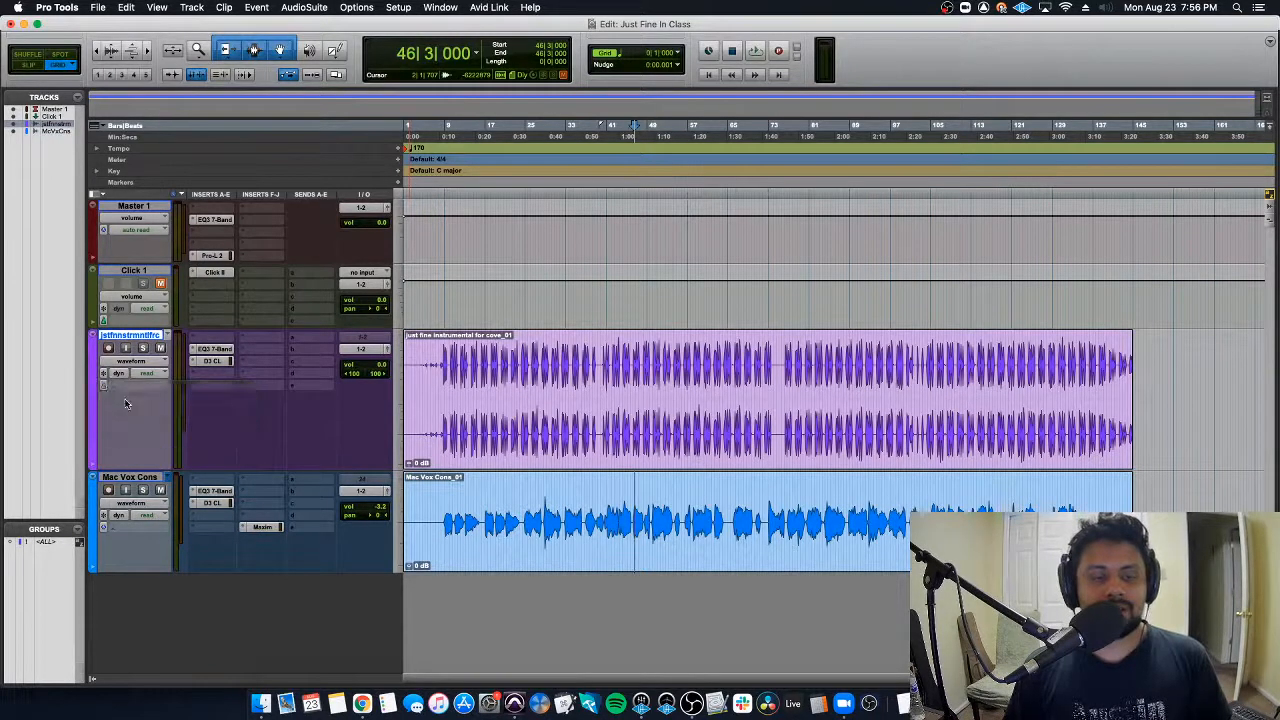
left_click(129, 477)
left_click(103, 528)
left_click(113, 543)
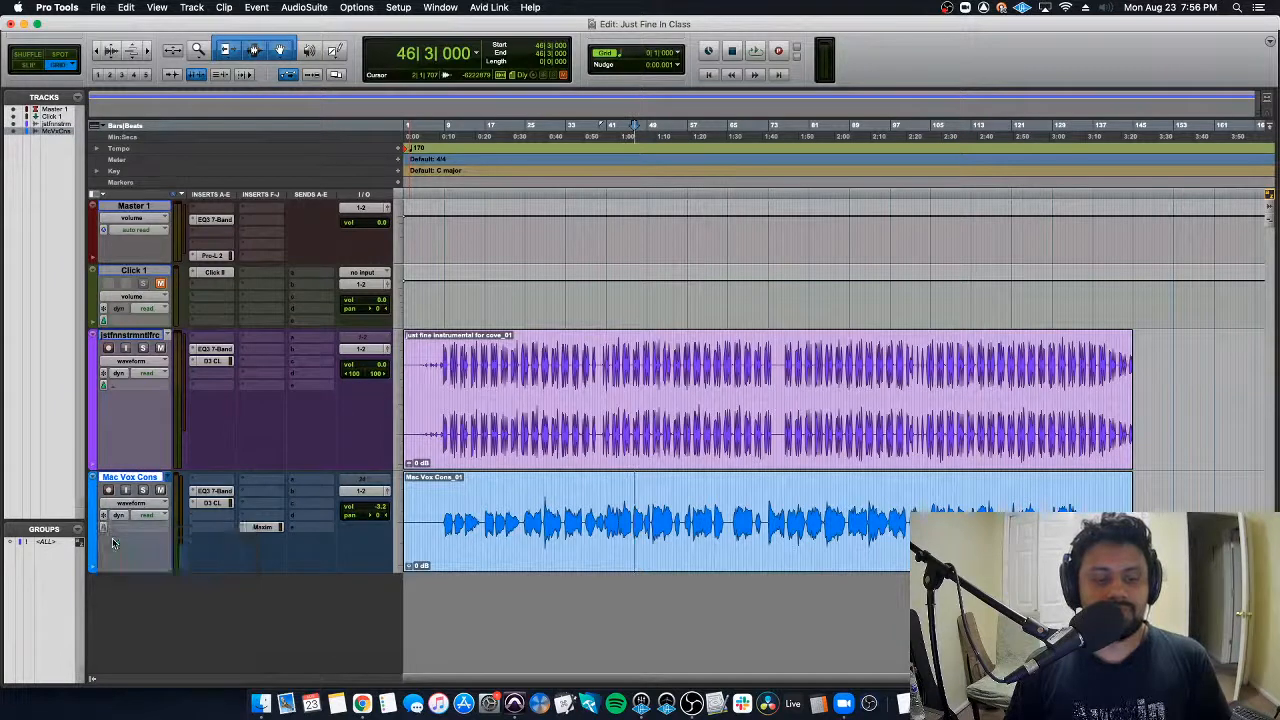
Step: Enable Elastic Audio with Polyphonic processing on the instrumental track and Monophonic processing on the Mac Vox Cons track
left_click(125, 388)
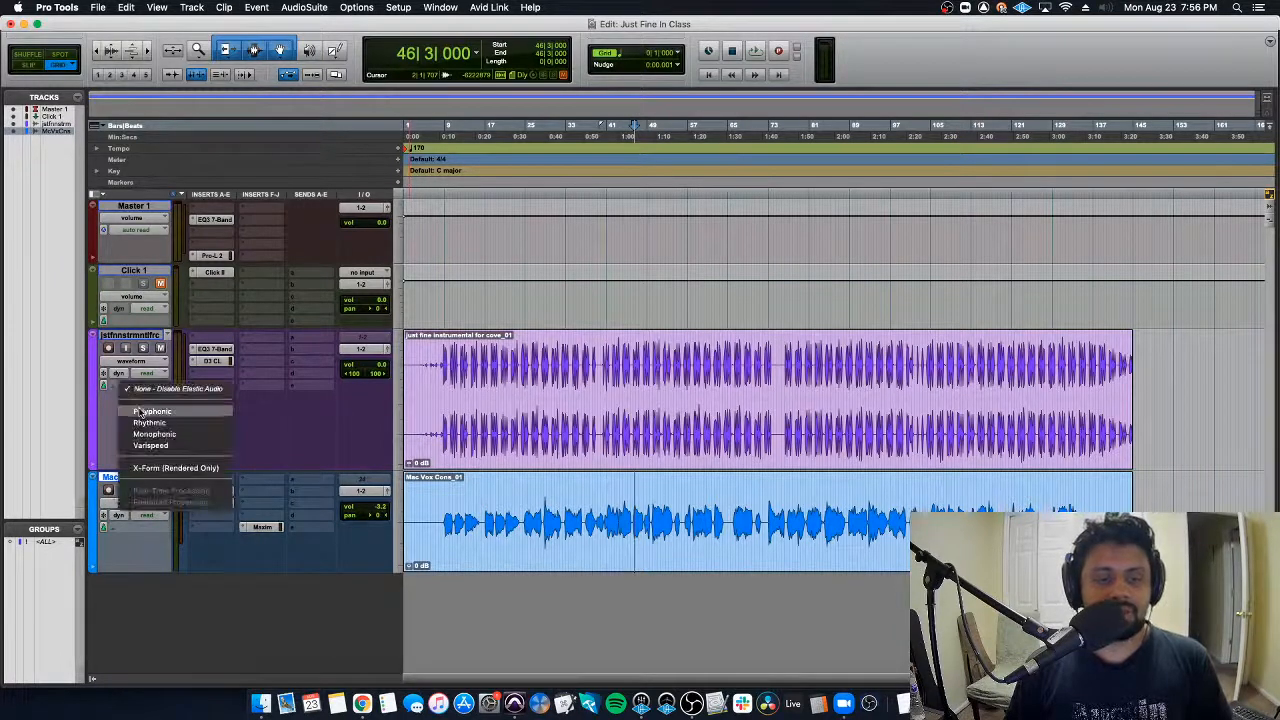
left_click(140, 411)
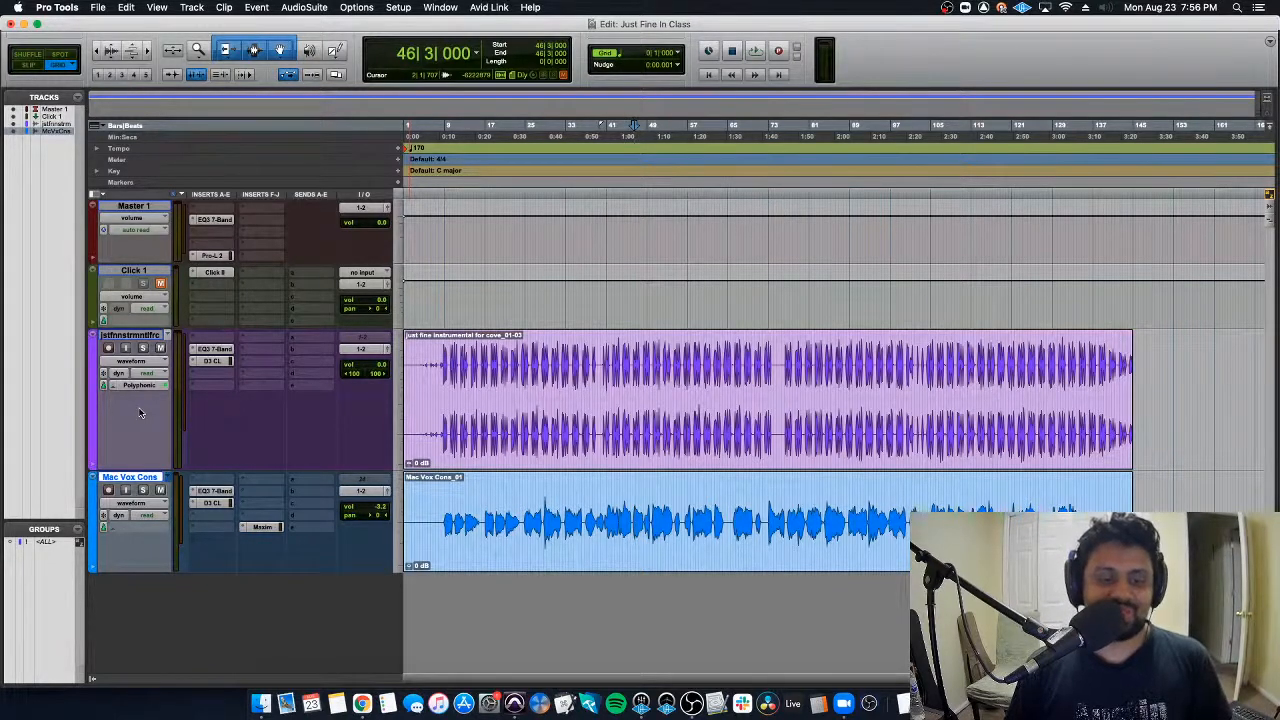
left_click(142, 527)
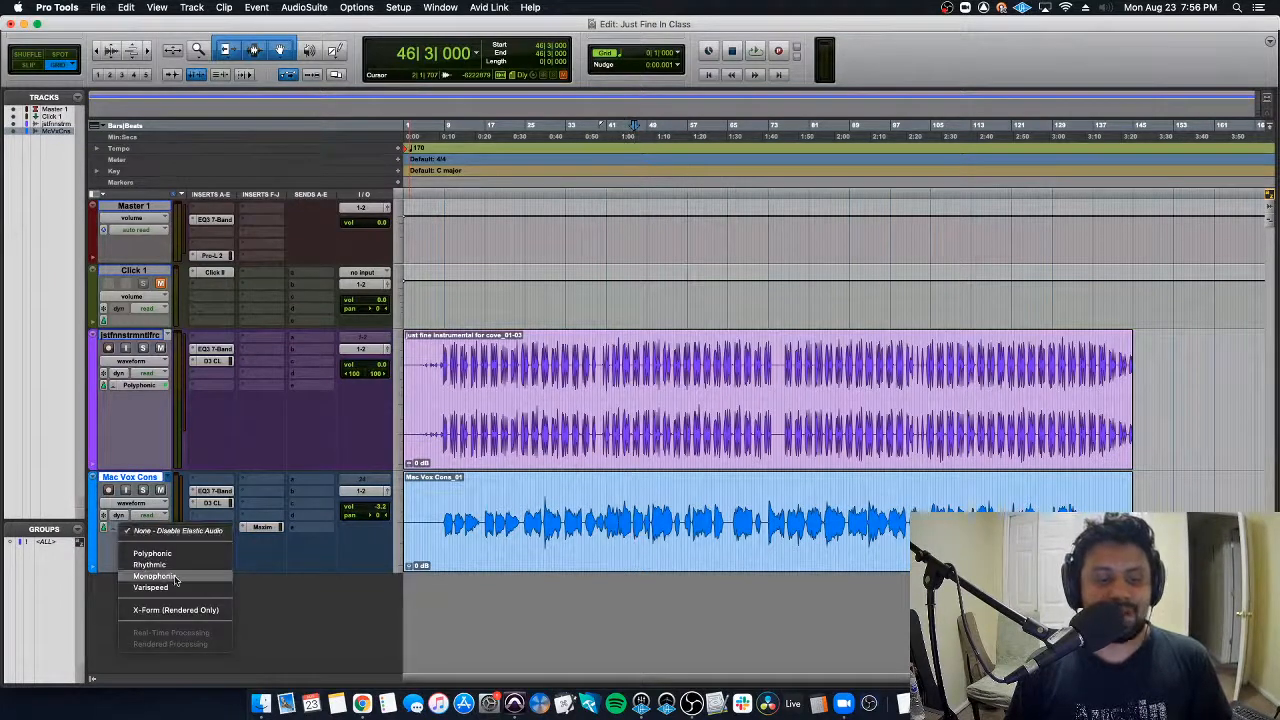
left_click(175, 577)
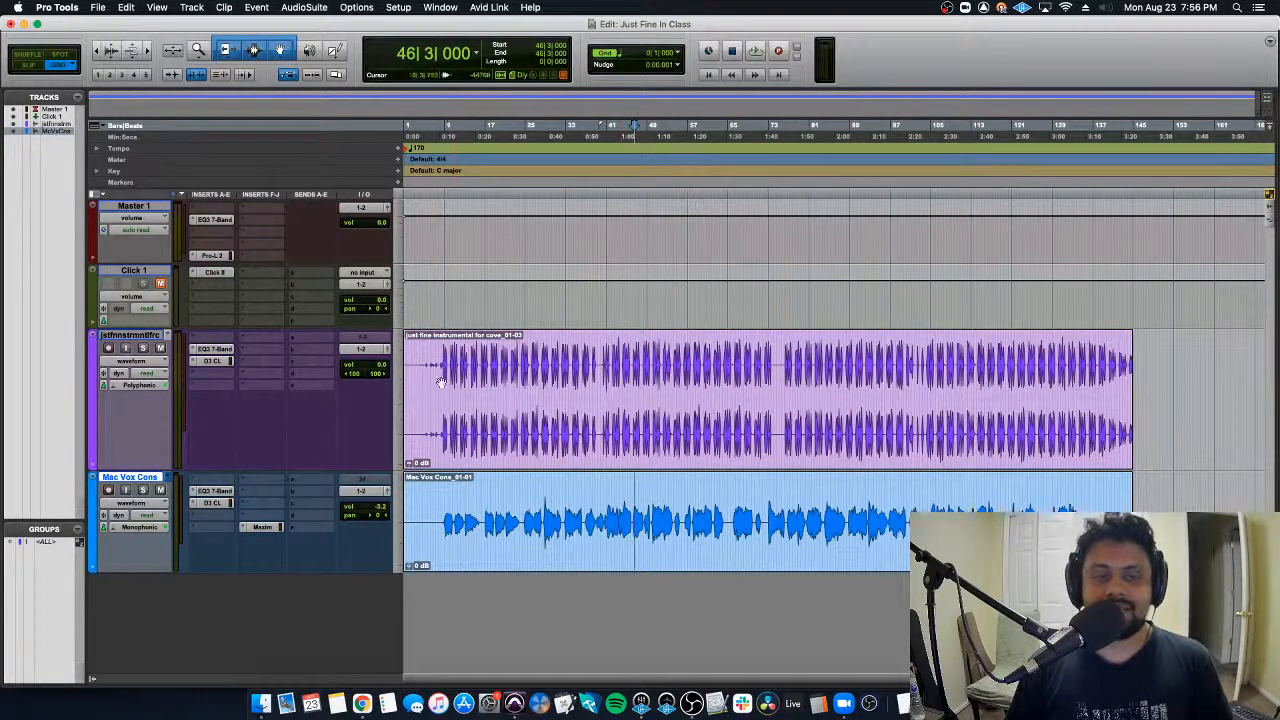
Step: Set the session tempo to 175 BPM and play the stretched instrumental and vocals from 46|3|000
double_click(407, 149)
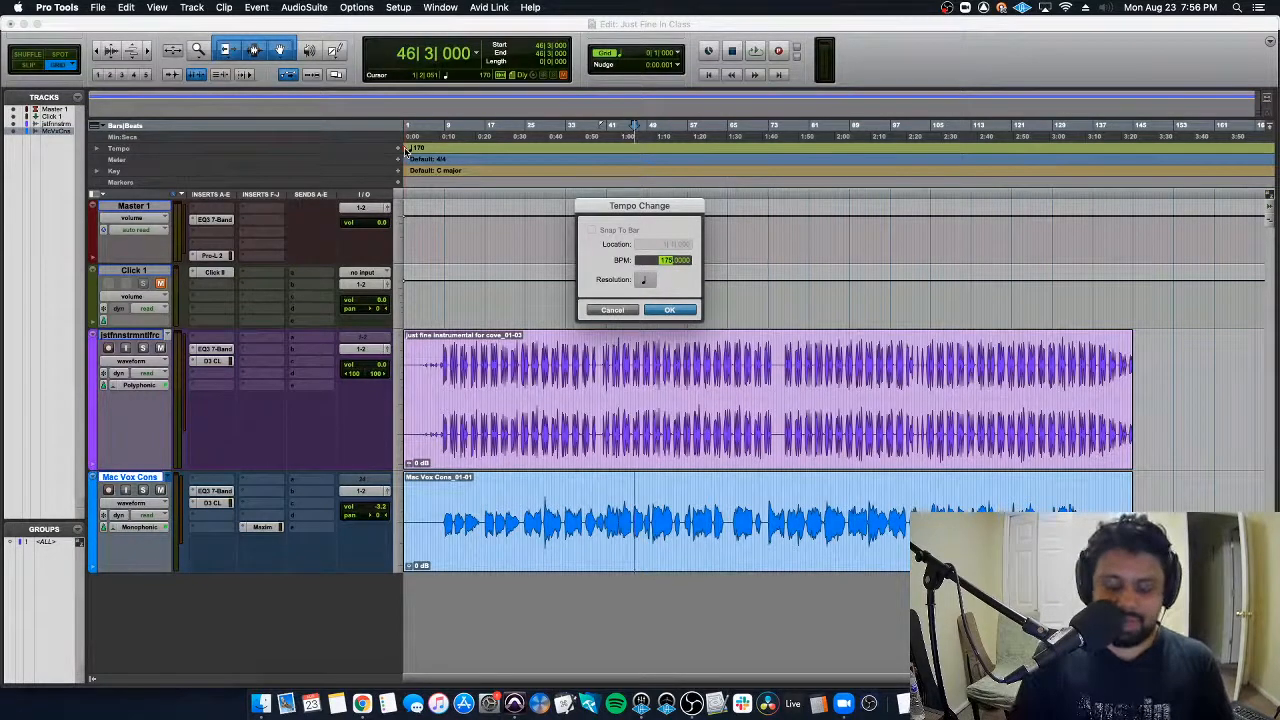
key("Return")
key("space")
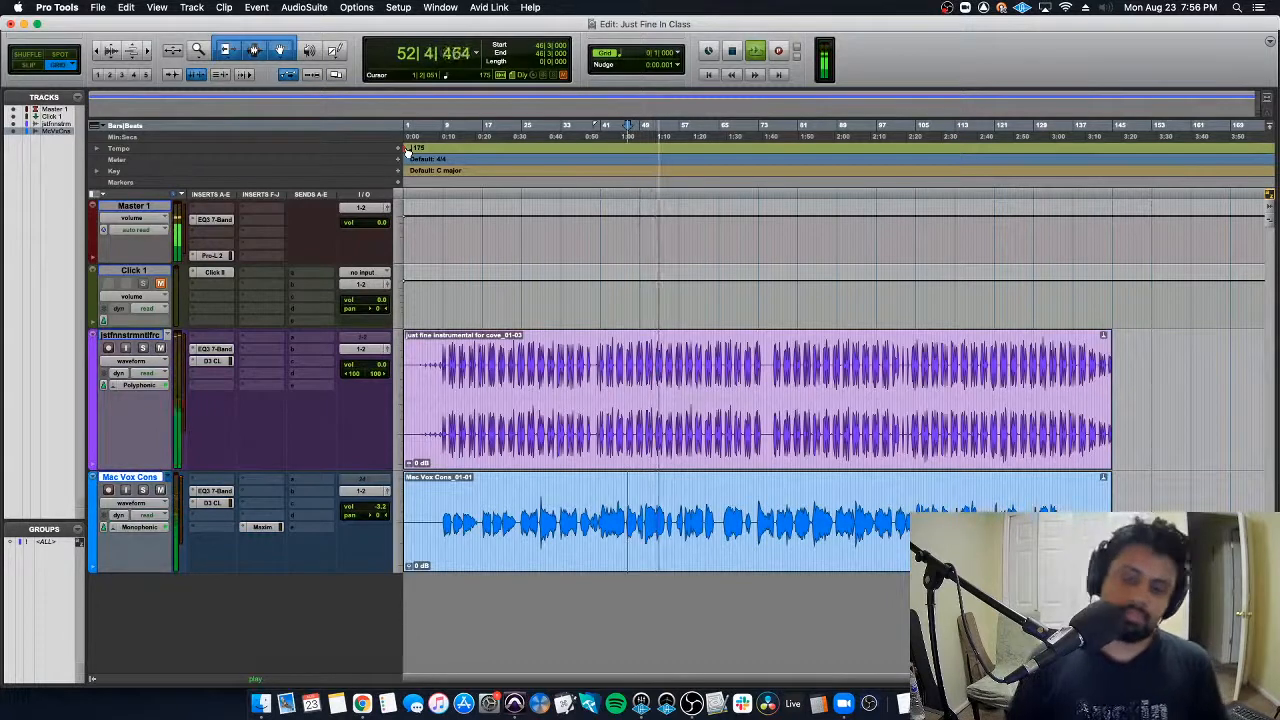
key("space")
Step: Set the session tempo to 180 BPM and briefly play the stretched instrumental and vocals from 46|3|000
double_click(407, 150)
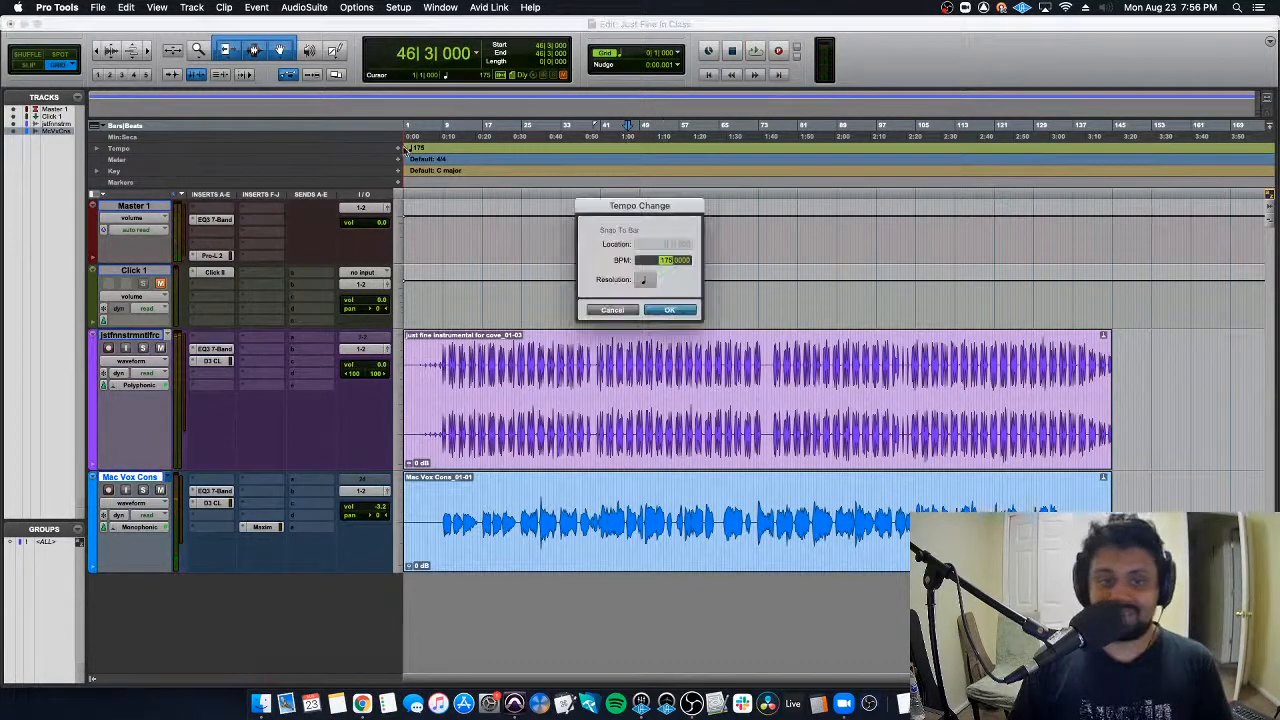
type("180")
key("Return")
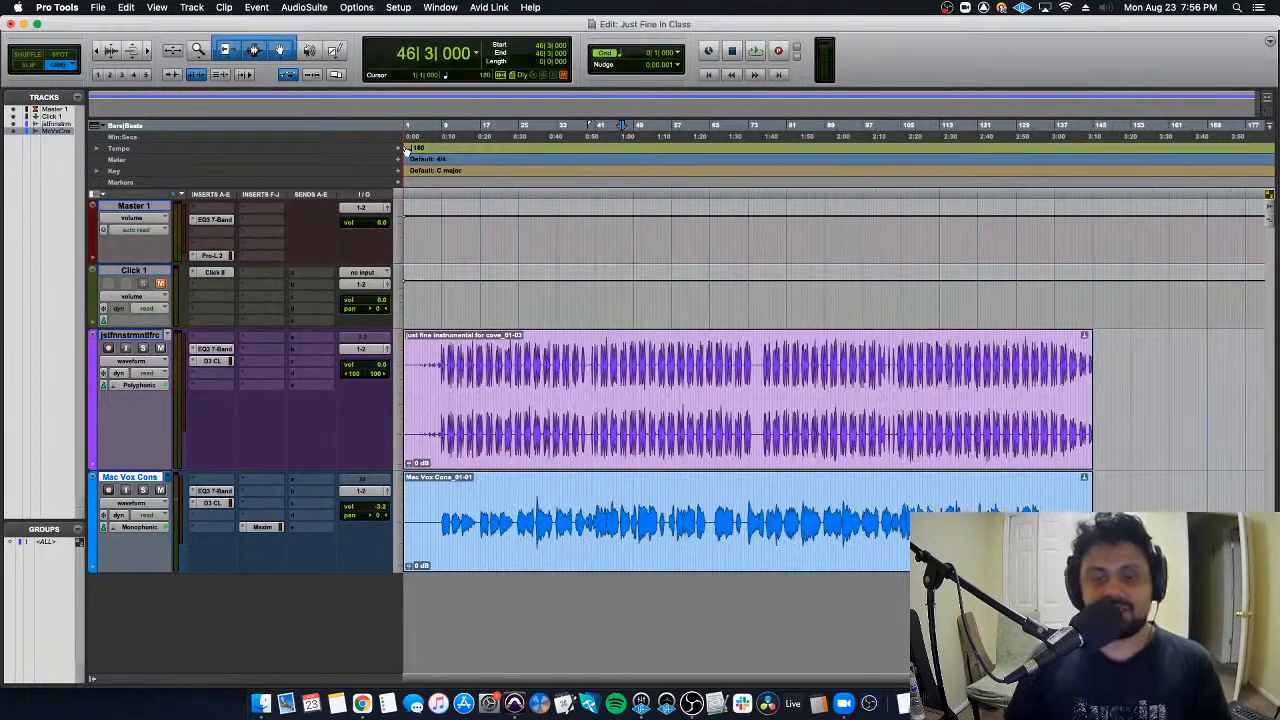
key("space")
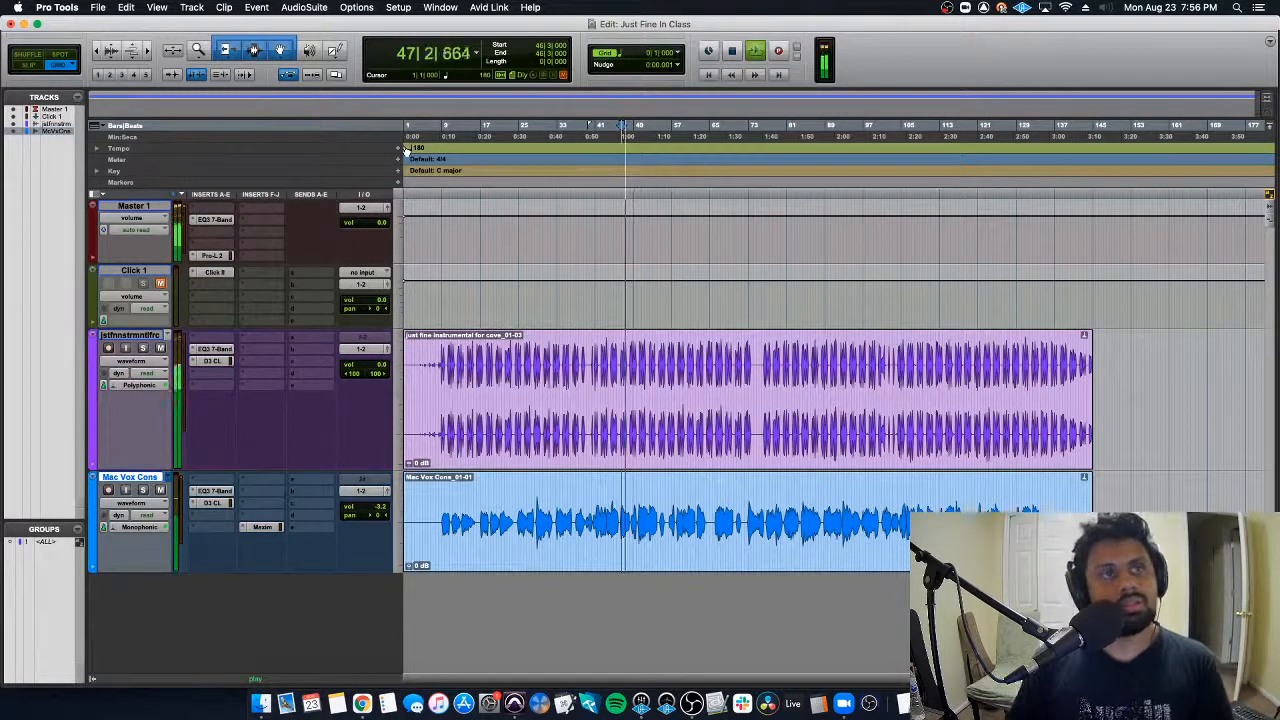
key("space")
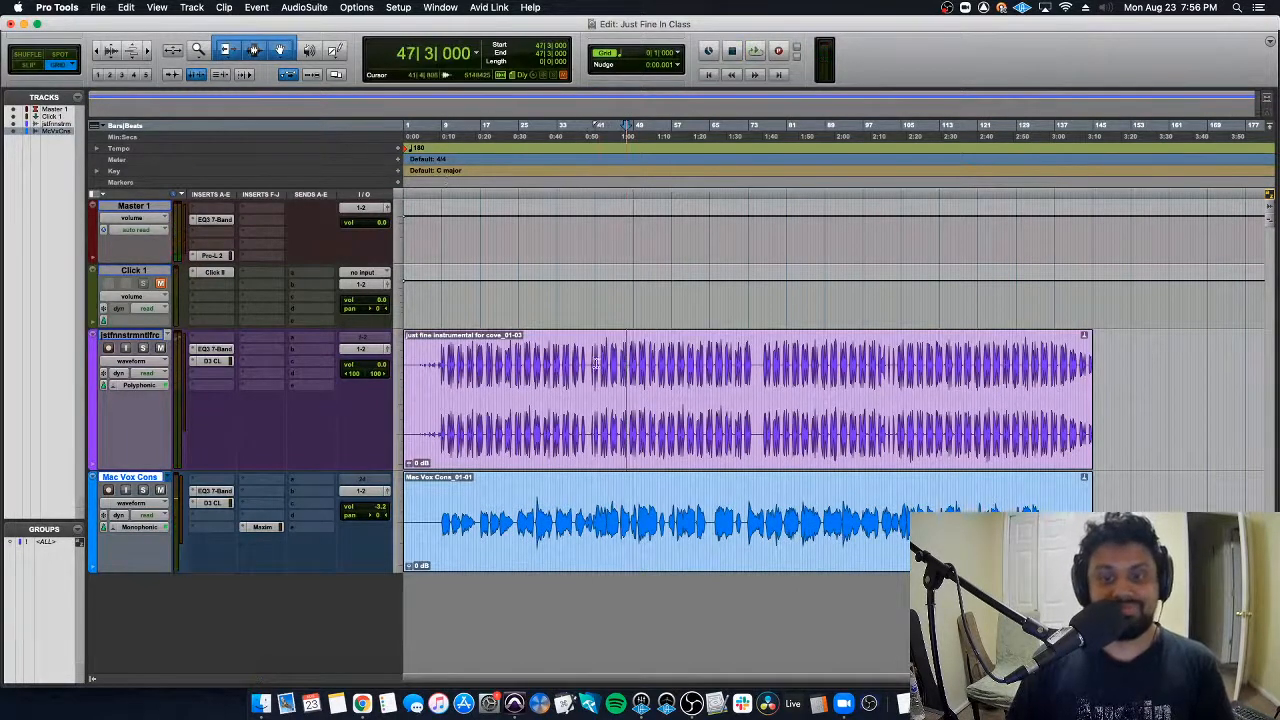
Step: Place the edit cursor at 40|2|000 and play the instrumental and vocals at 180 BPM
left_click(593, 365)
left_click(590, 365)
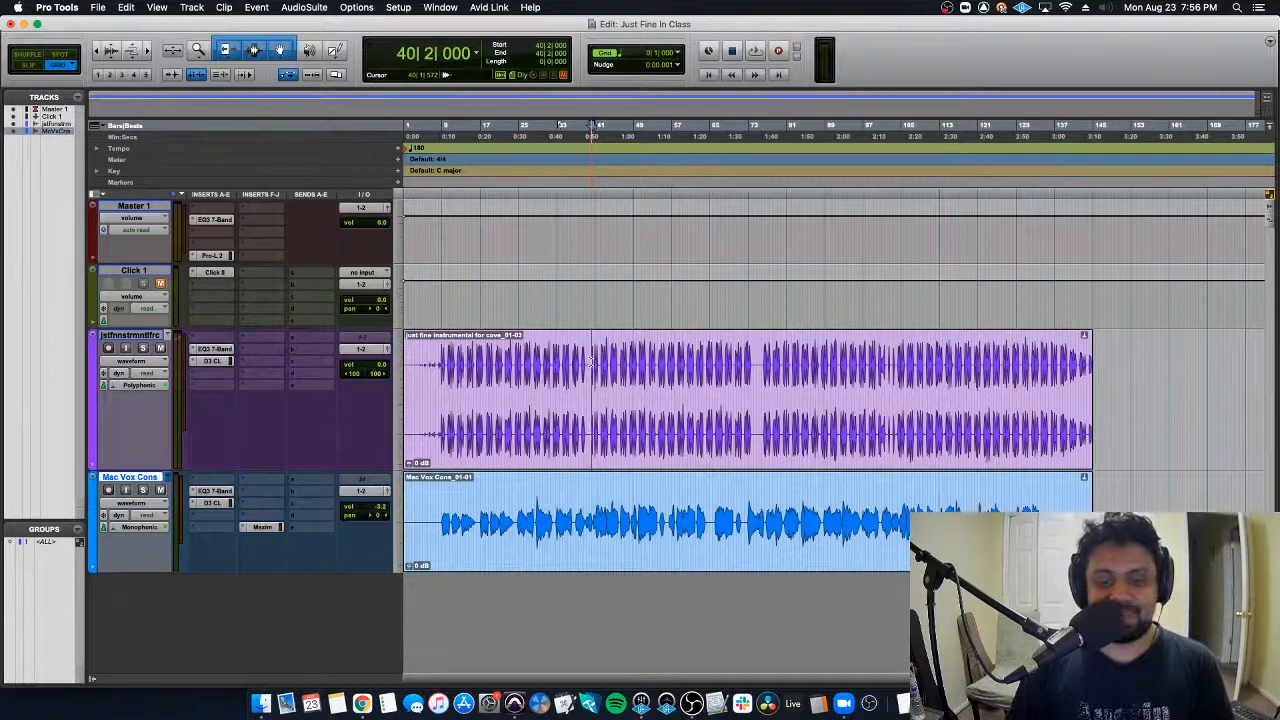
key("space")
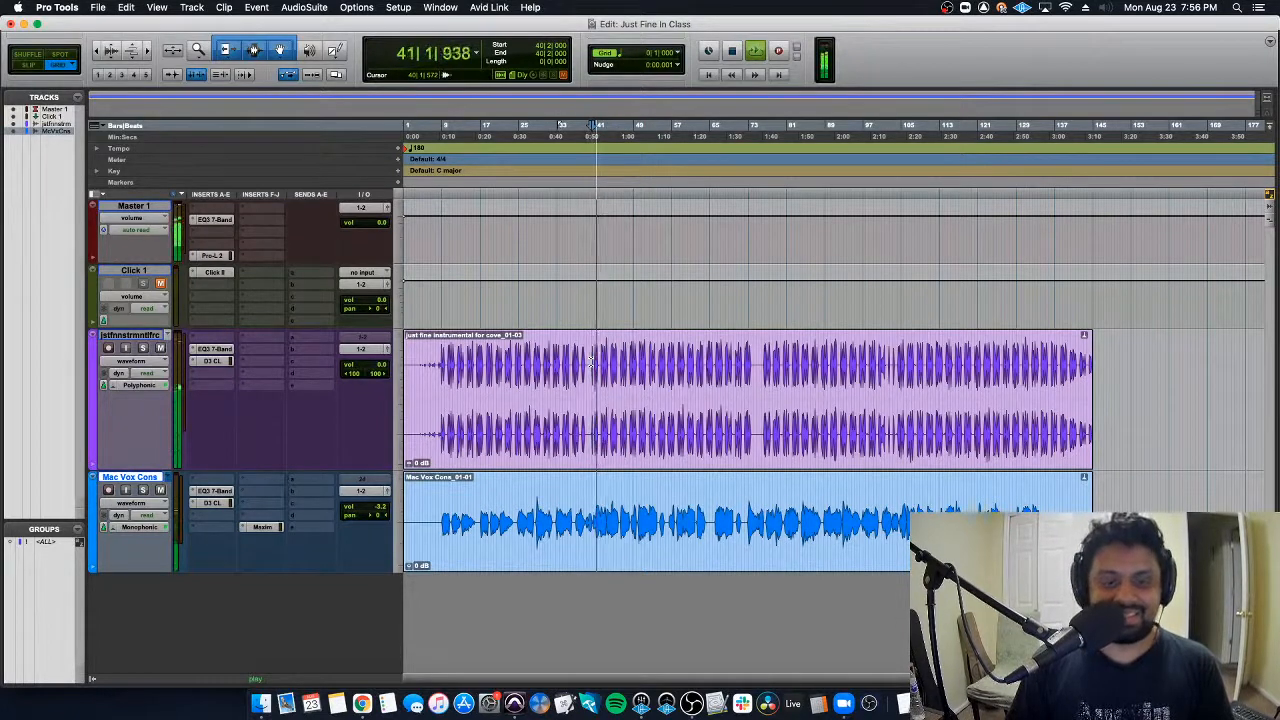
key("space")
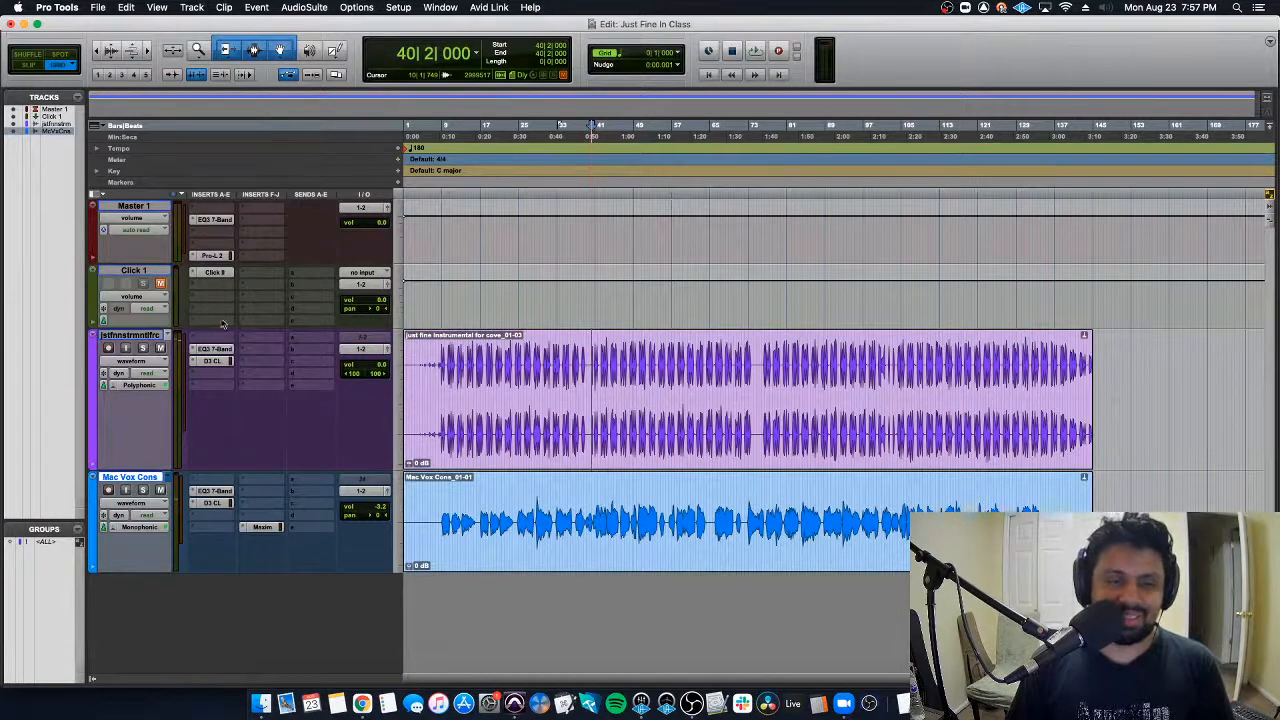
Step: Disable Elastic Audio on the Mac Vox Cons and instrumental tracks, reverting their clips to the original length
left_click(140, 527)
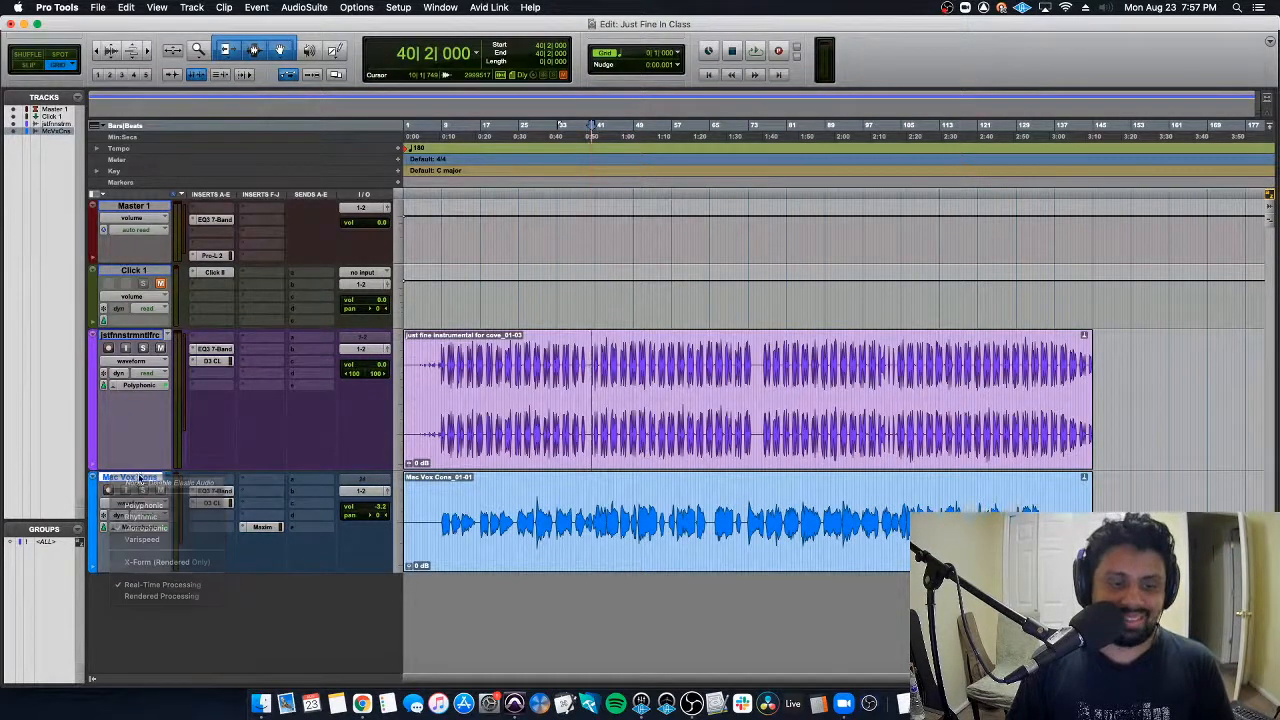
key("Return")
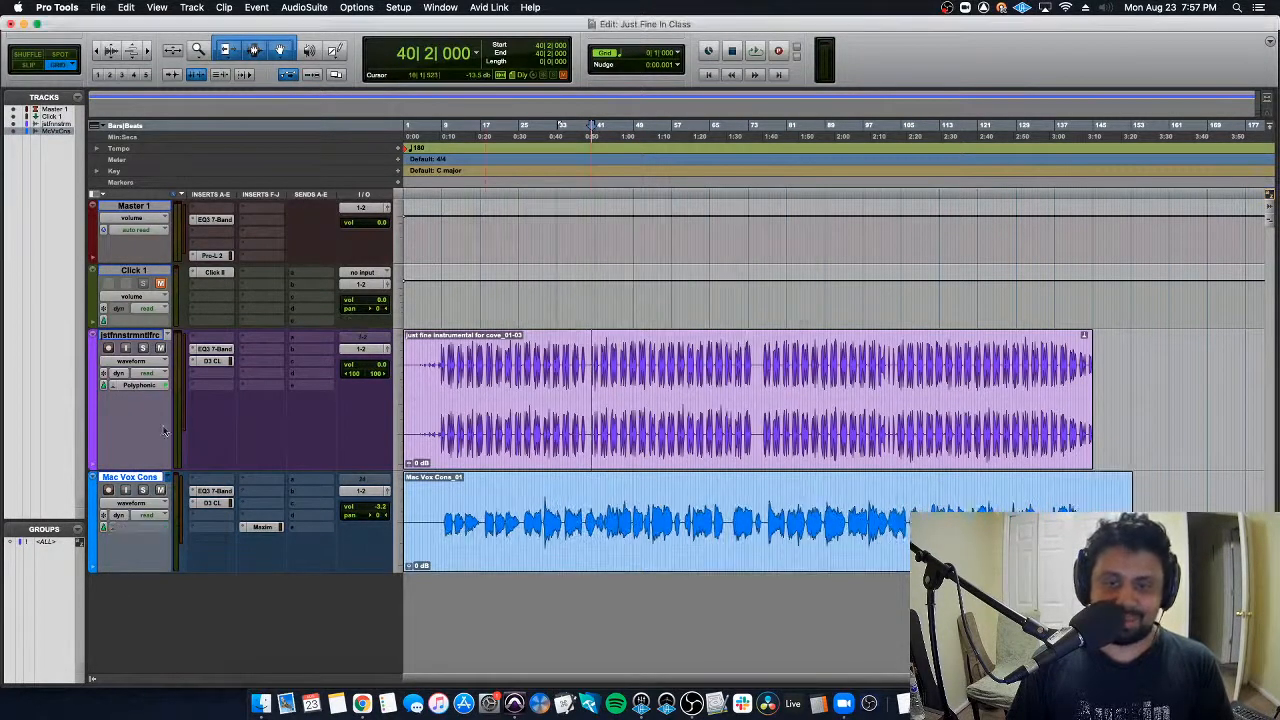
left_click(140, 385)
left_click(140, 360)
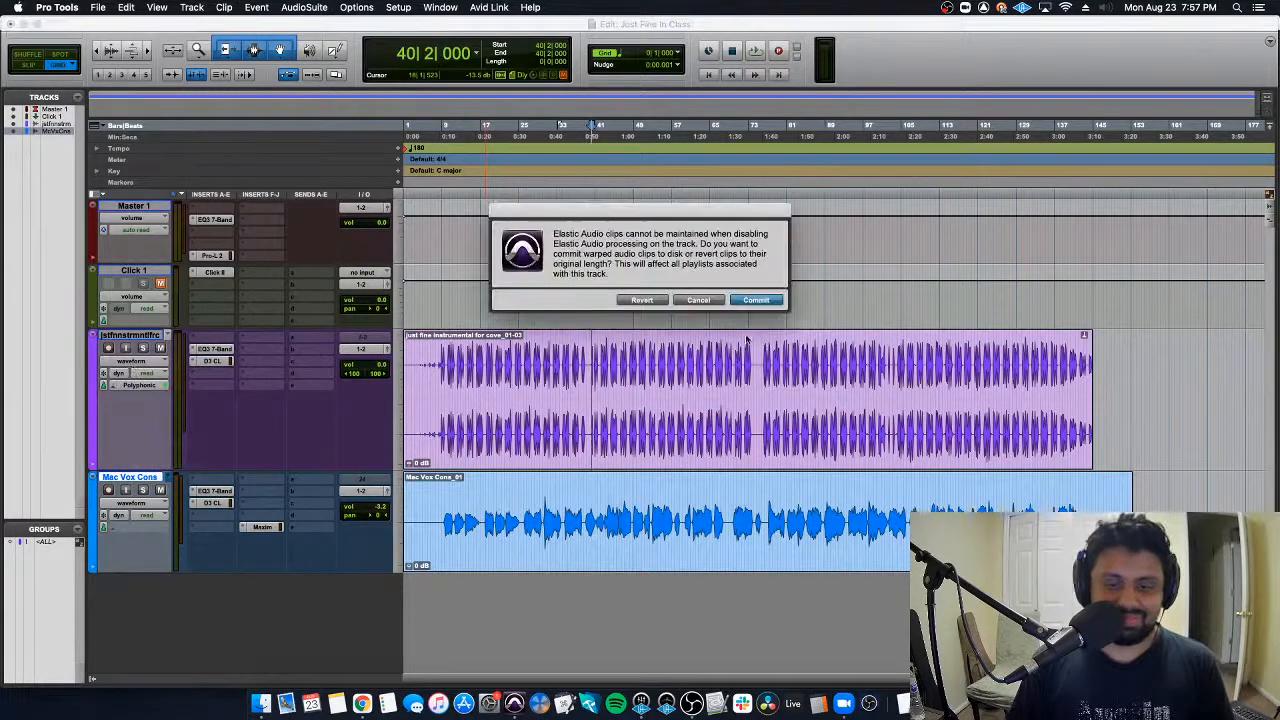
left_click(643, 301)
Step: Play the unstretched instrumental and vocals from 39|1|000
left_click(585, 354)
key("space")
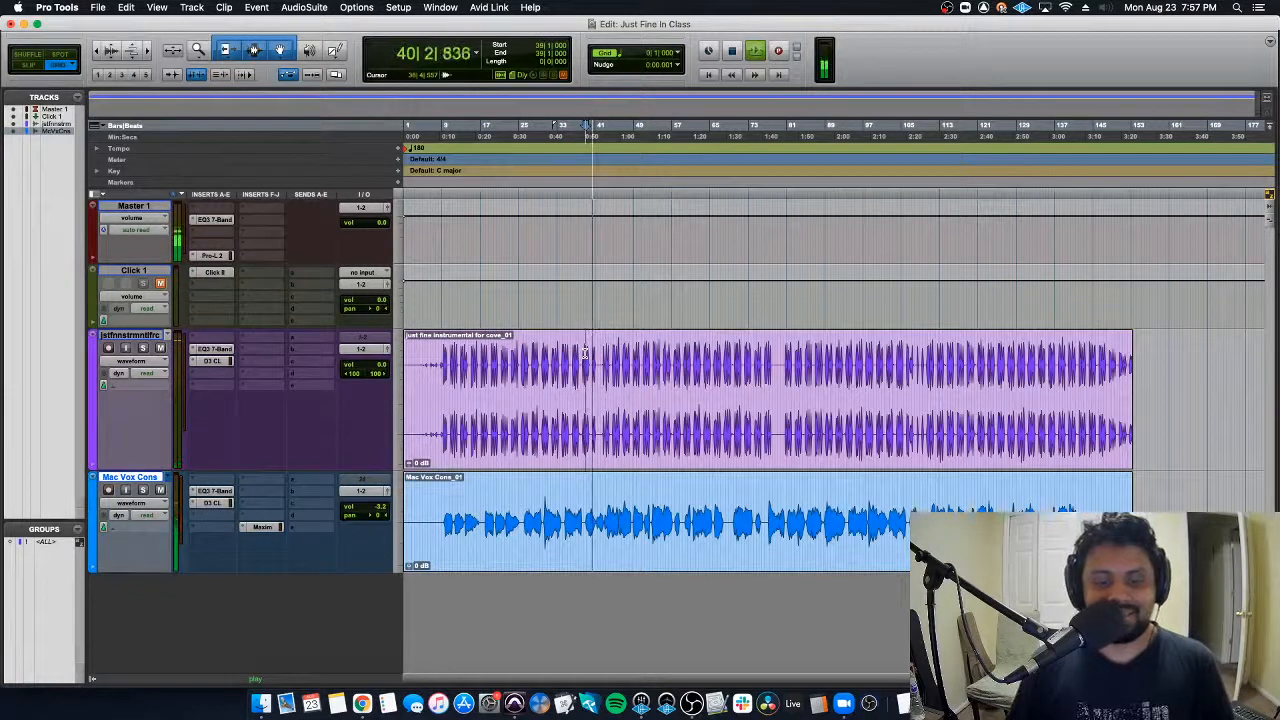
key("space")
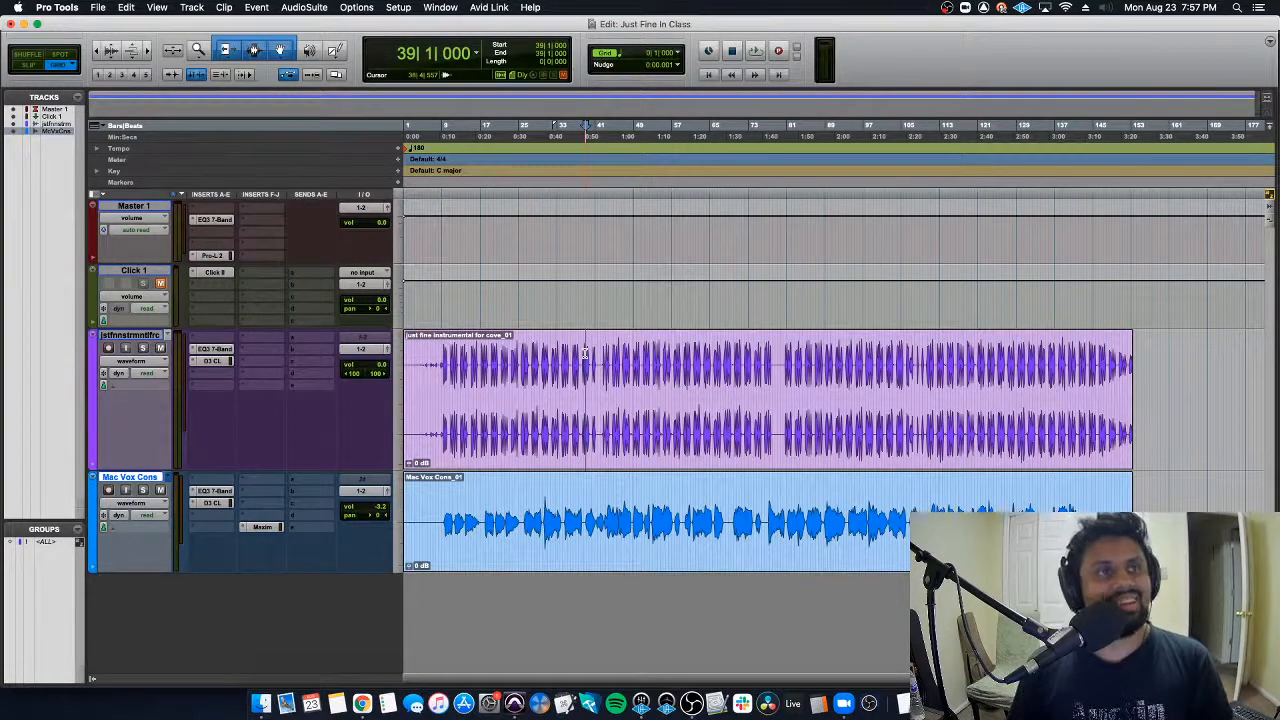
Step: Play the instrumental and vocals from 100|3|000, then place the edit cursor at 103|2|000
left_click(793, 354)
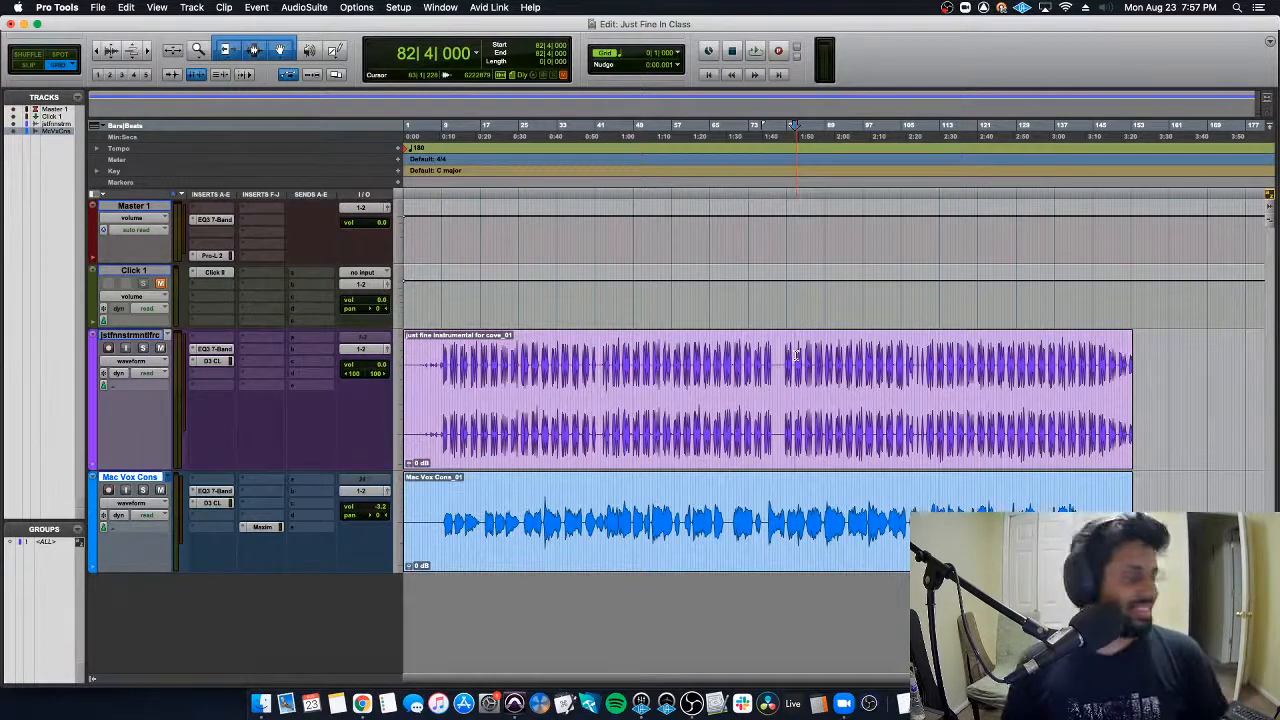
left_click(879, 367)
key("space")
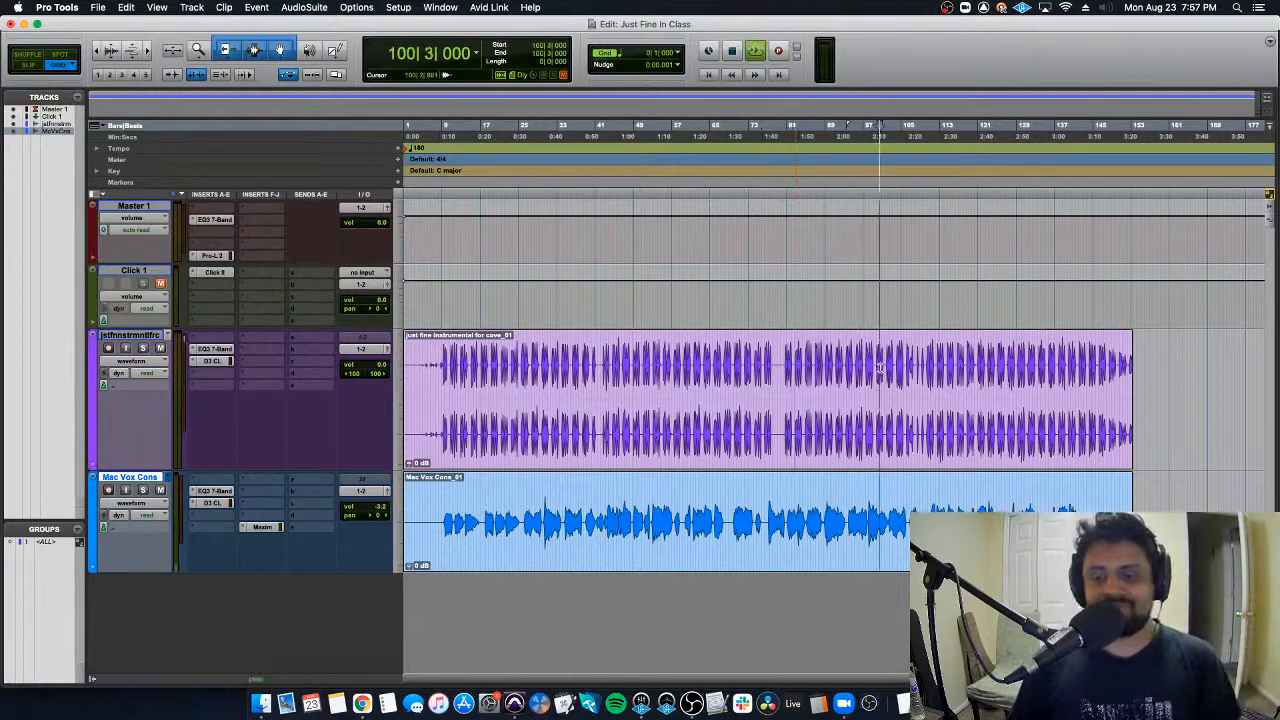
key("space")
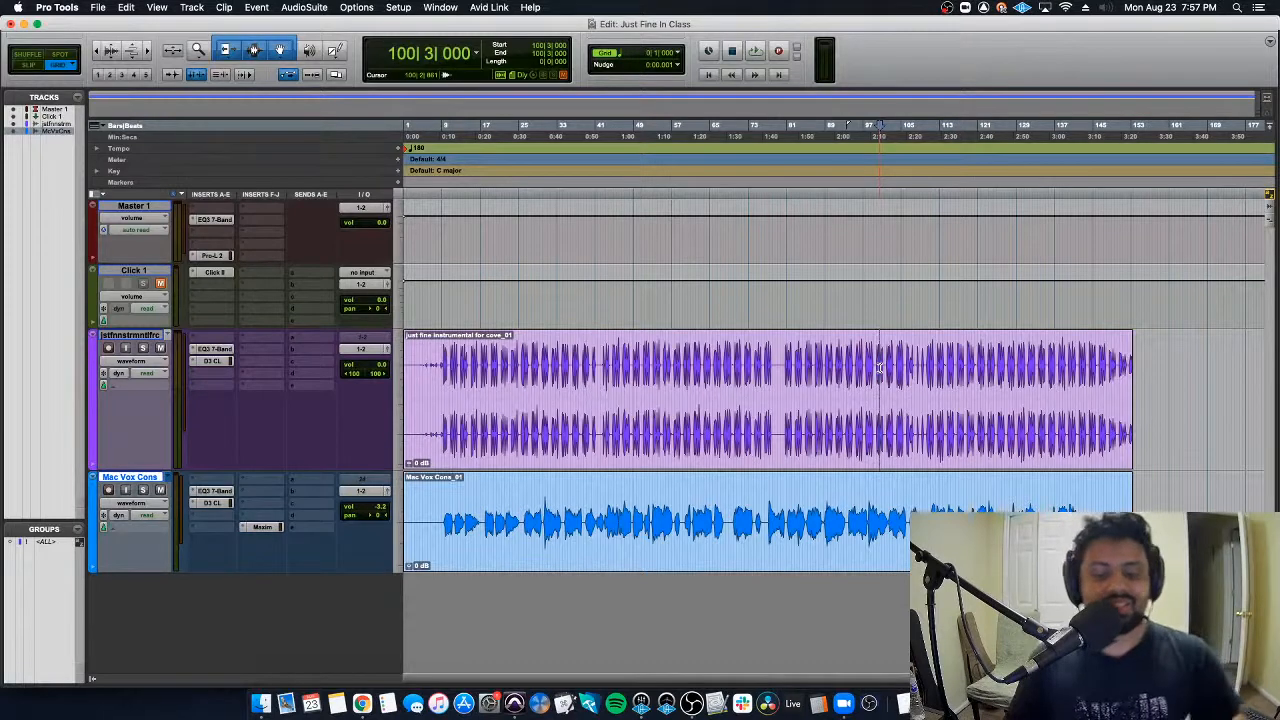
left_click(893, 351)
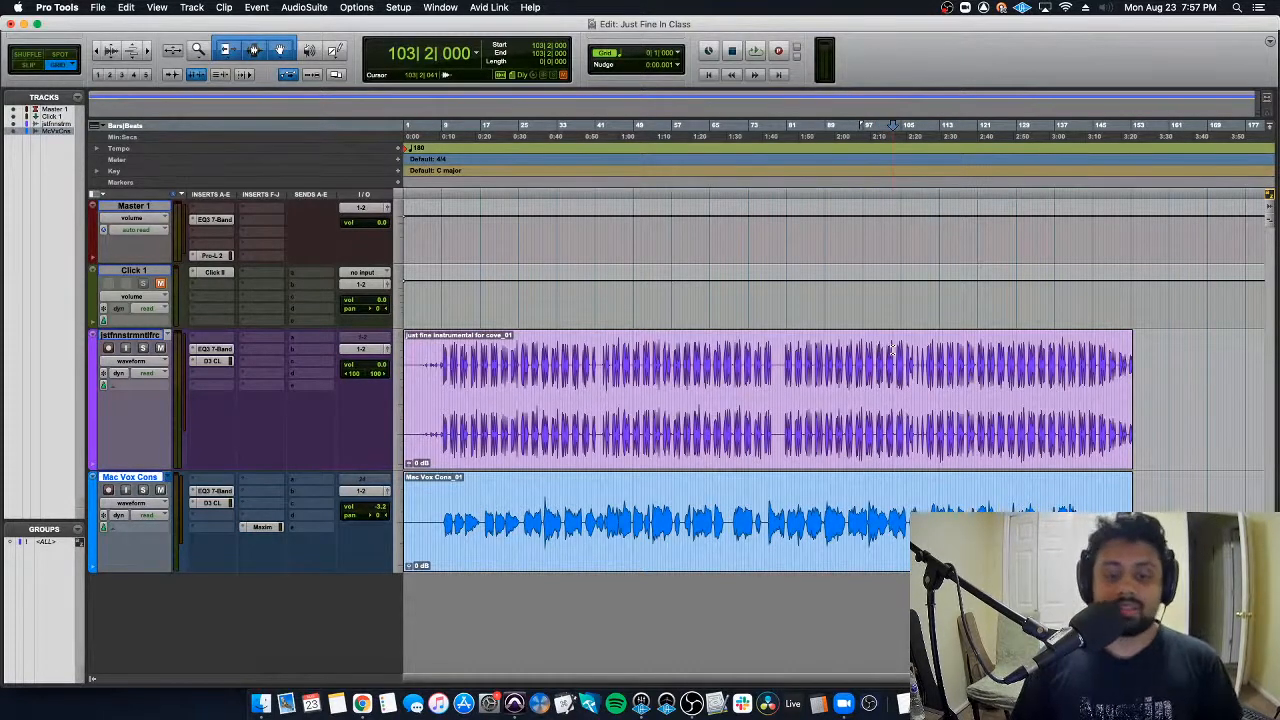
Step: Enable Elastic Audio with Monophonic processing on the Mac Vox Cons track
left_click(140, 527)
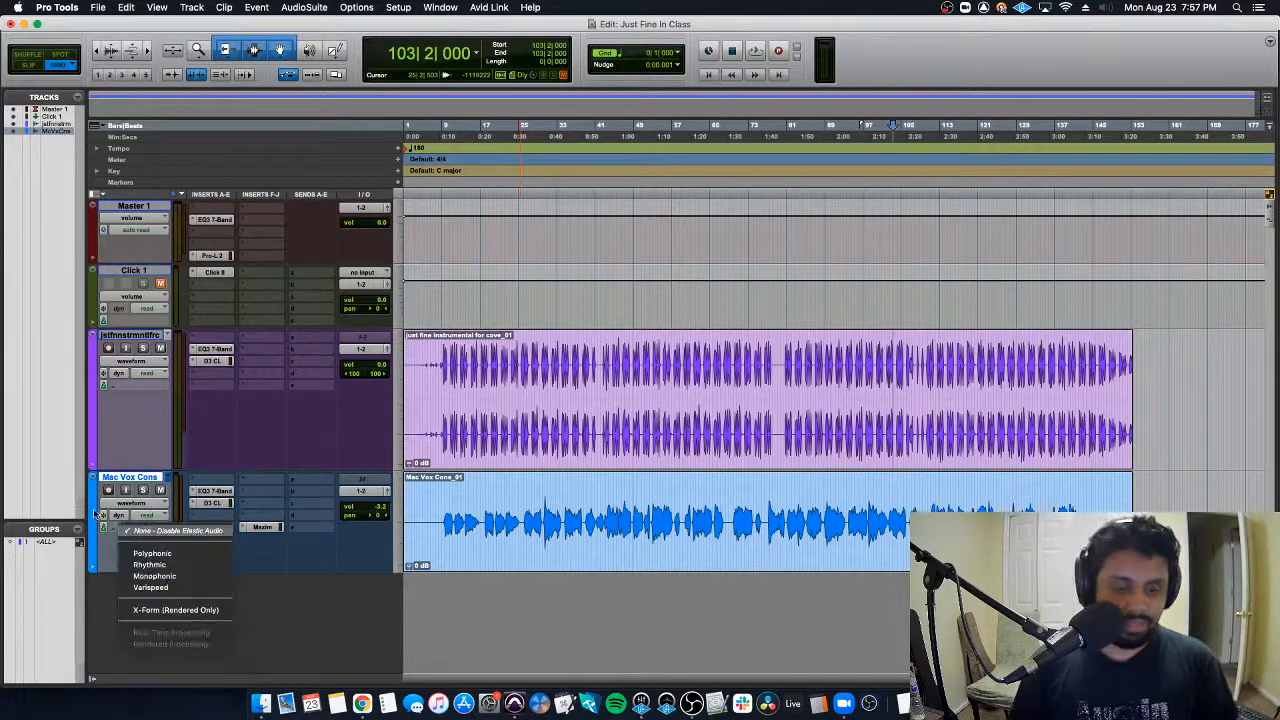
left_click(108, 544)
key("t")
key("t")
key("r")
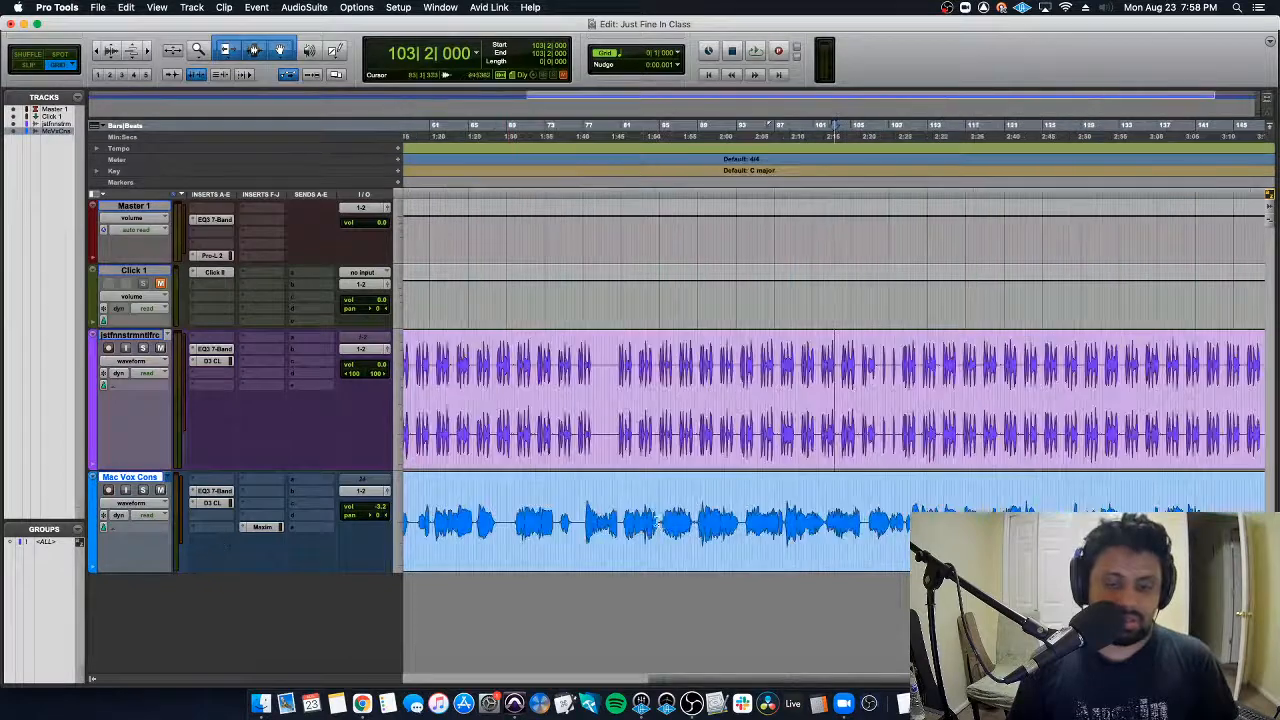
scroll(655, 522, "left", 10)
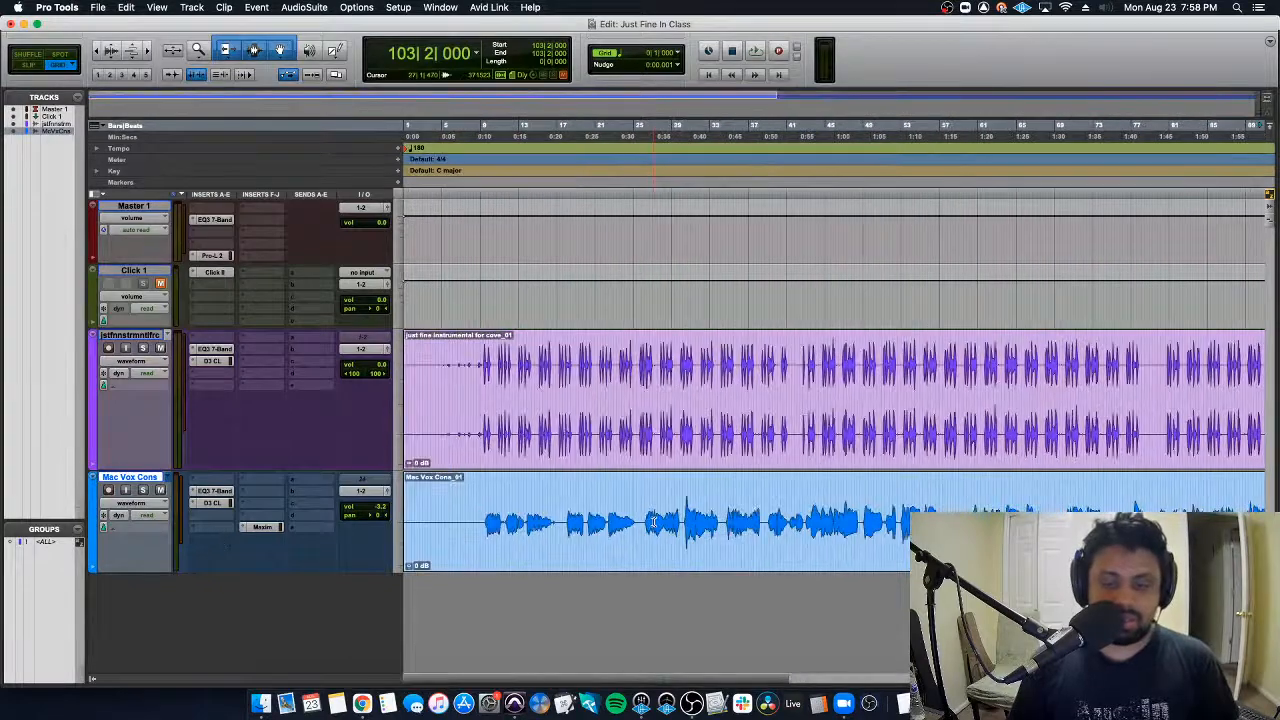
left_click(132, 530)
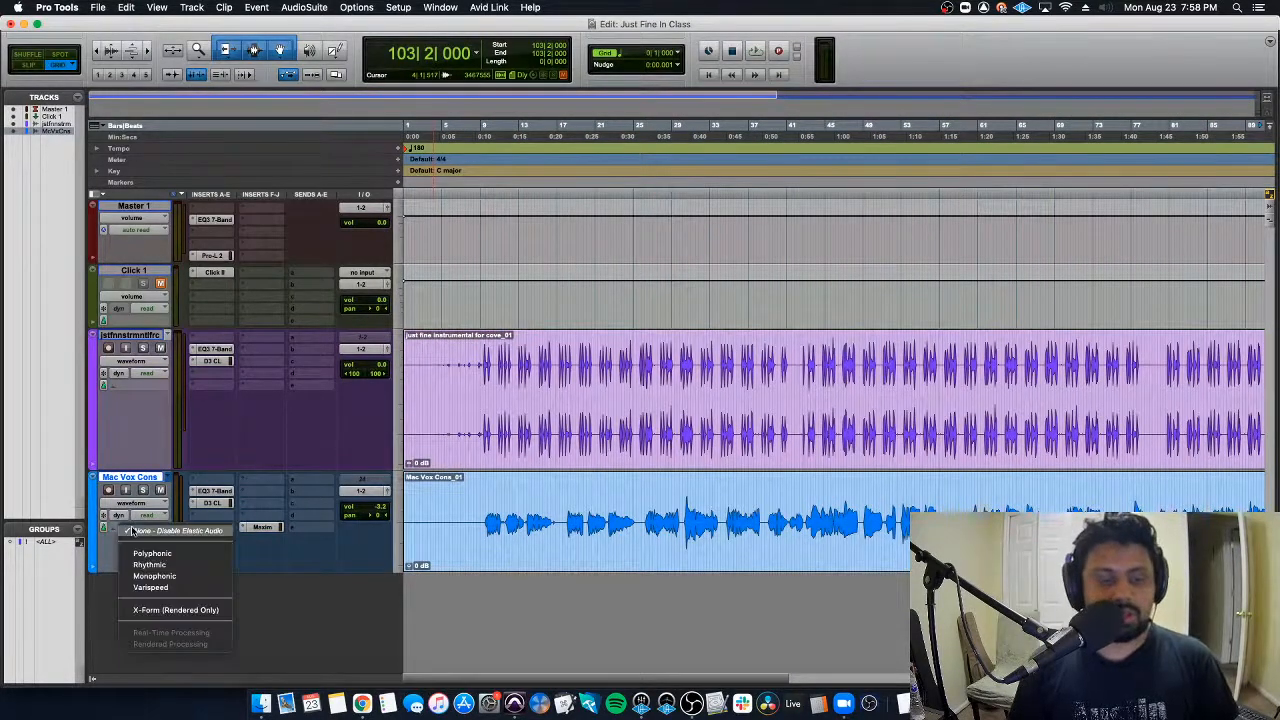
left_click(178, 576)
key("super+bracketleft")
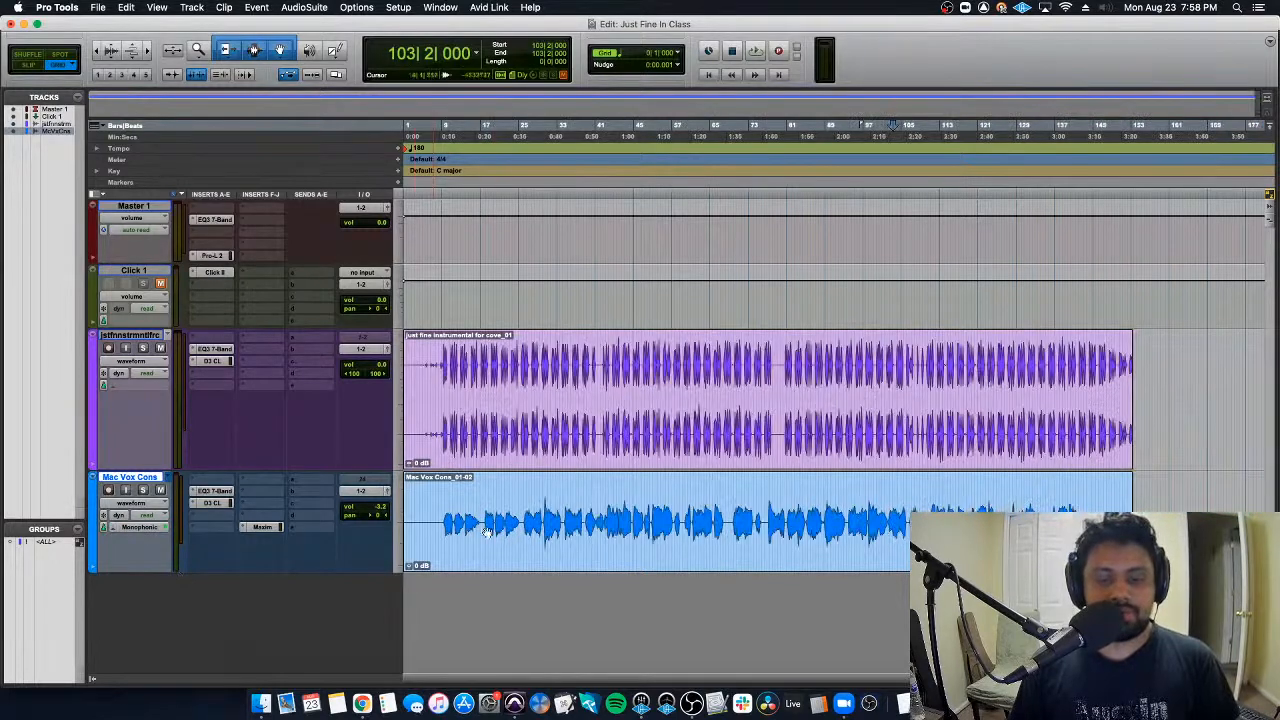
Step: Switch the Mac Vox Cons track to warp view and place the edit cursor at 29|4|000
left_click(136, 503)
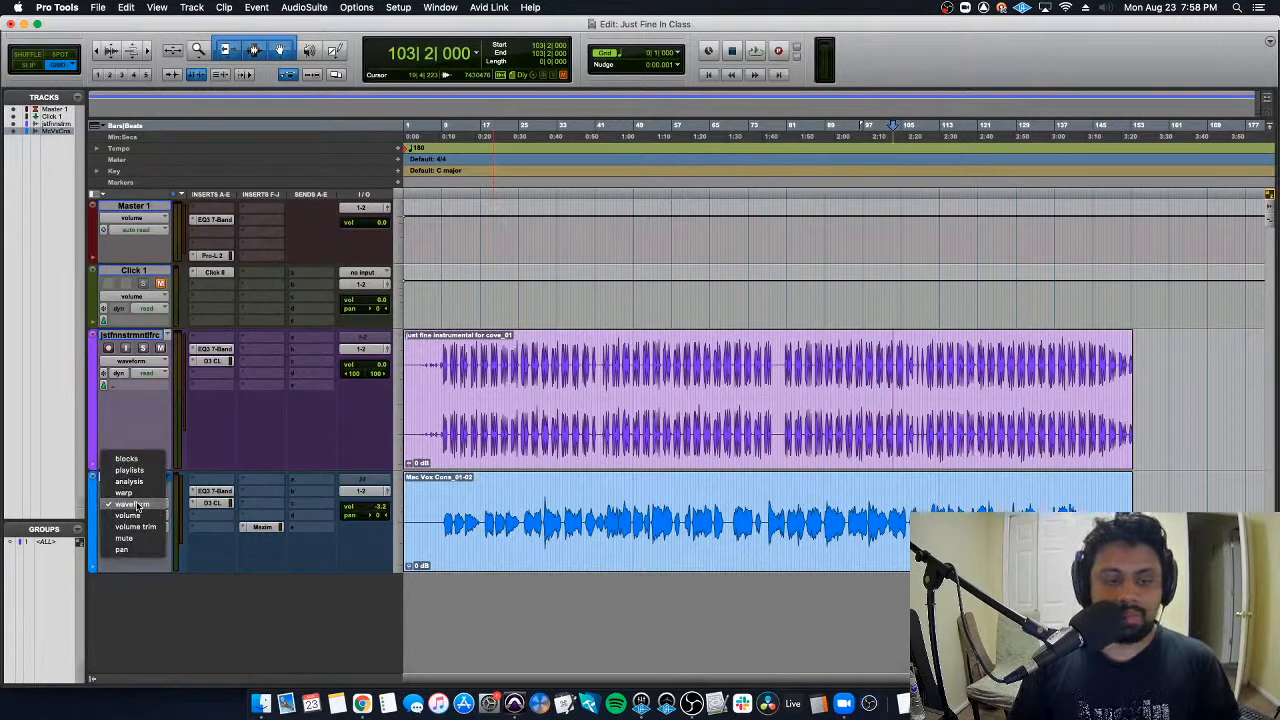
left_click(140, 493)
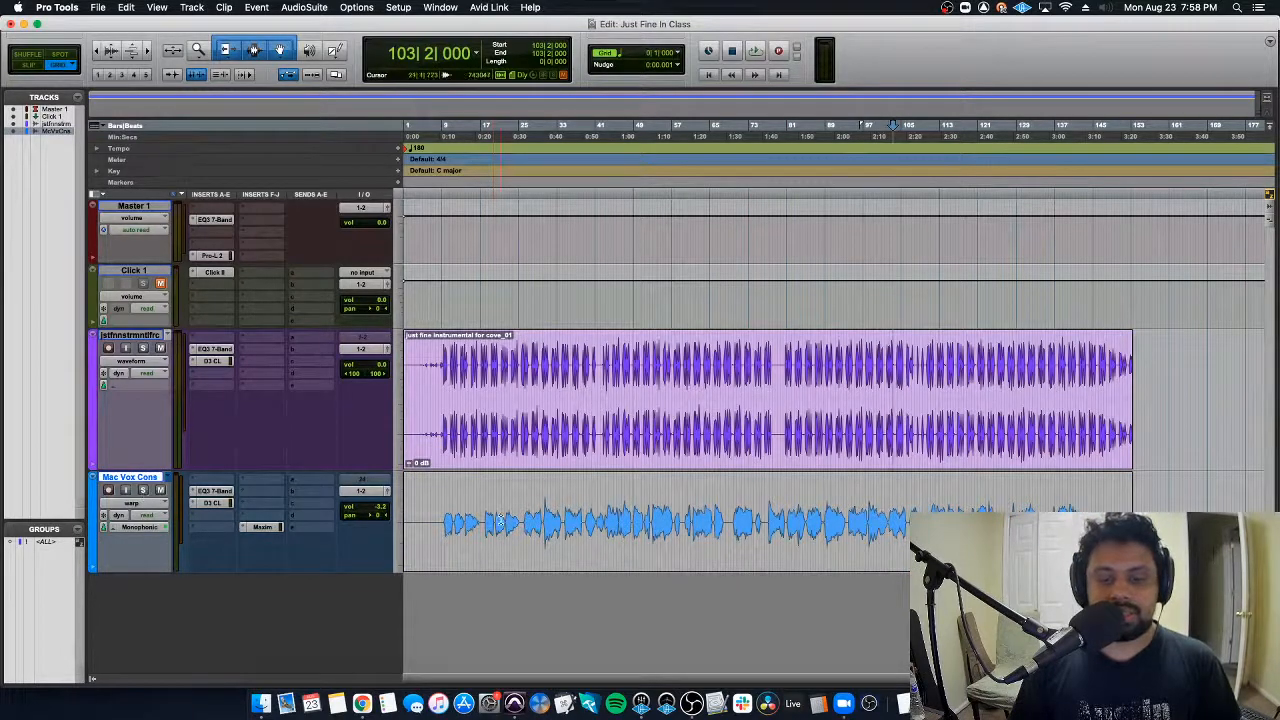
left_click(541, 502)
key("t")
key("t")
key("t")
key("r")
scroll(588, 504, "right", 5)
scroll(588, 504, "right", 4)
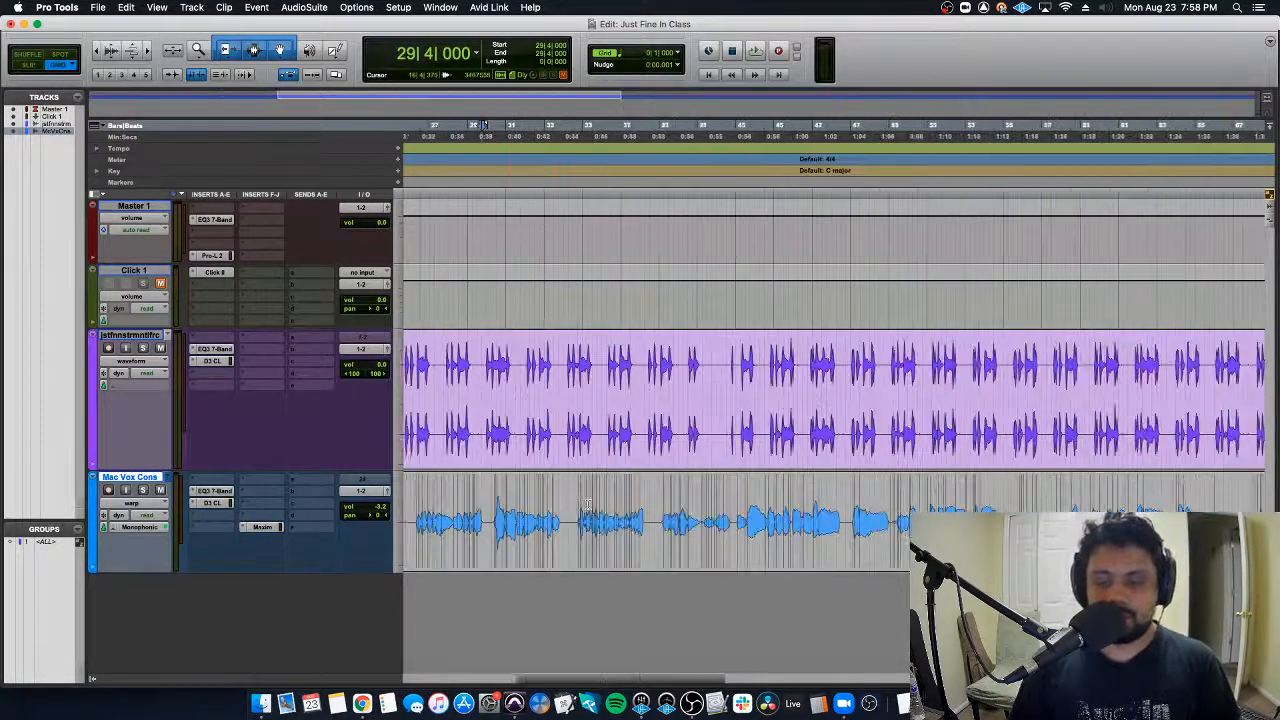
Step: Play the vocals and instrumental around bar 43, restarting from 42|4|000, to find the vocal phrase to adjust
left_click(649, 490)
key("t")
key("t")
key("t")
key("space")
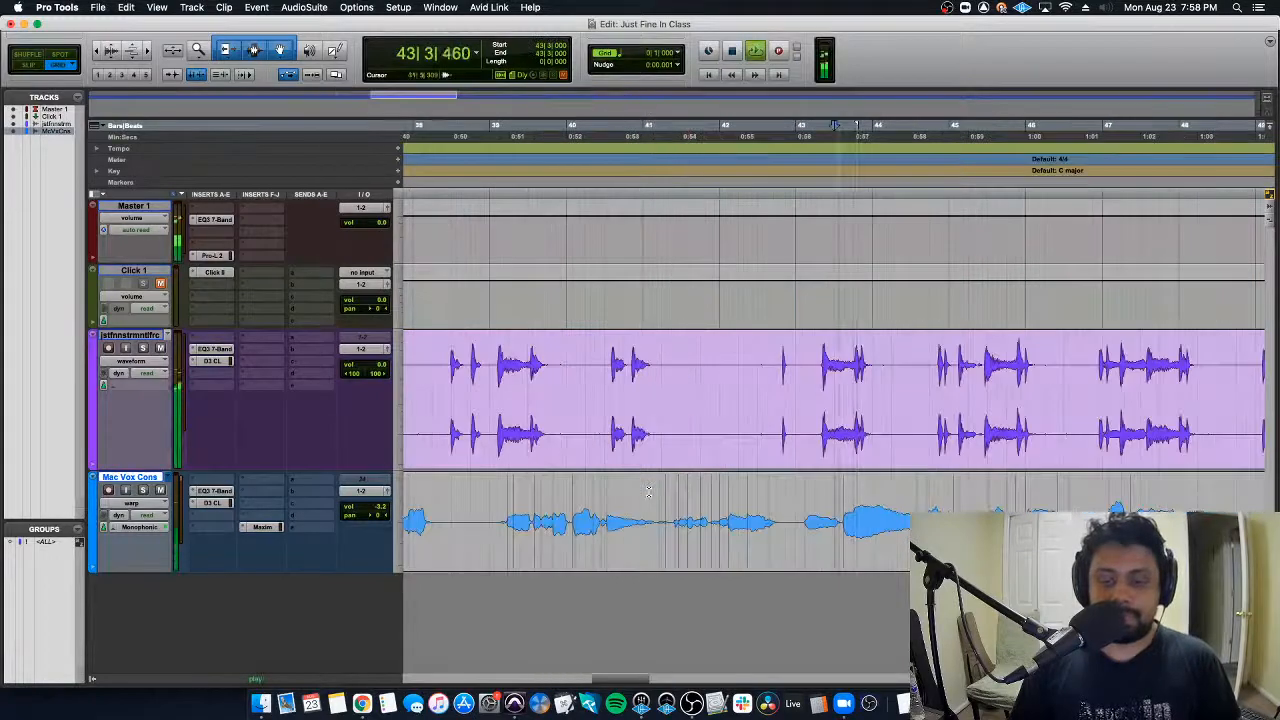
left_click(778, 497)
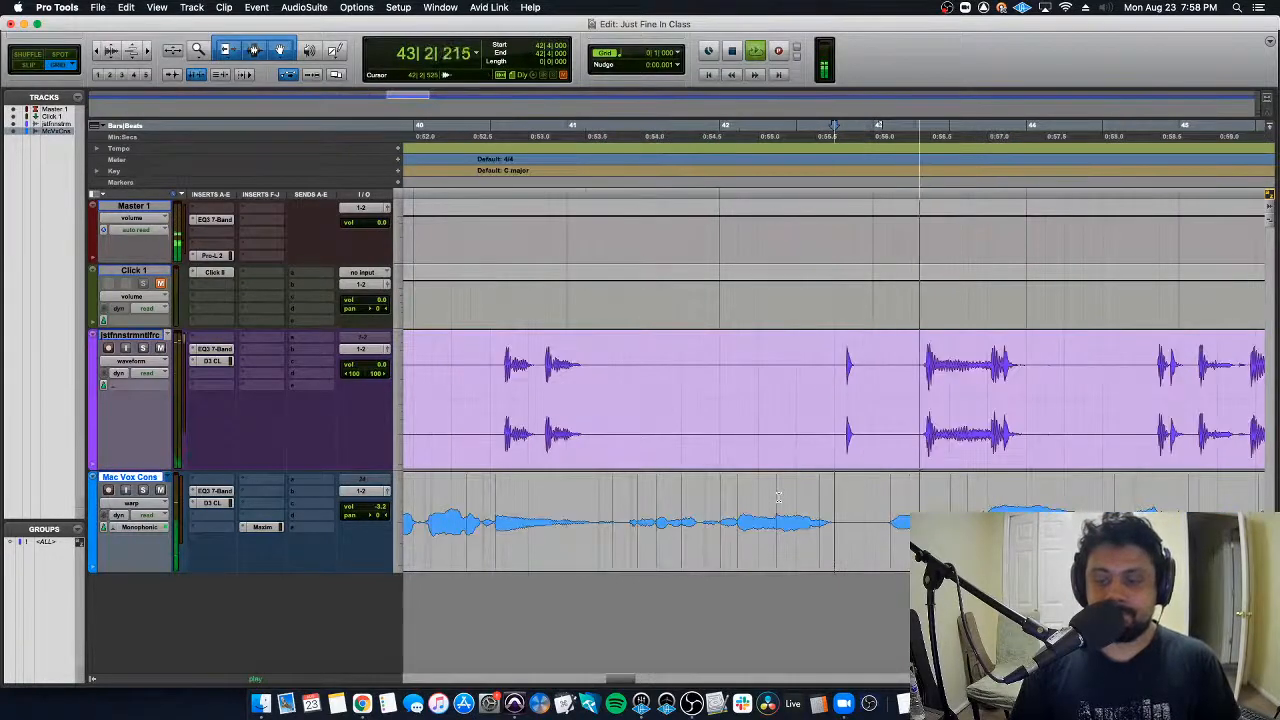
key("space")
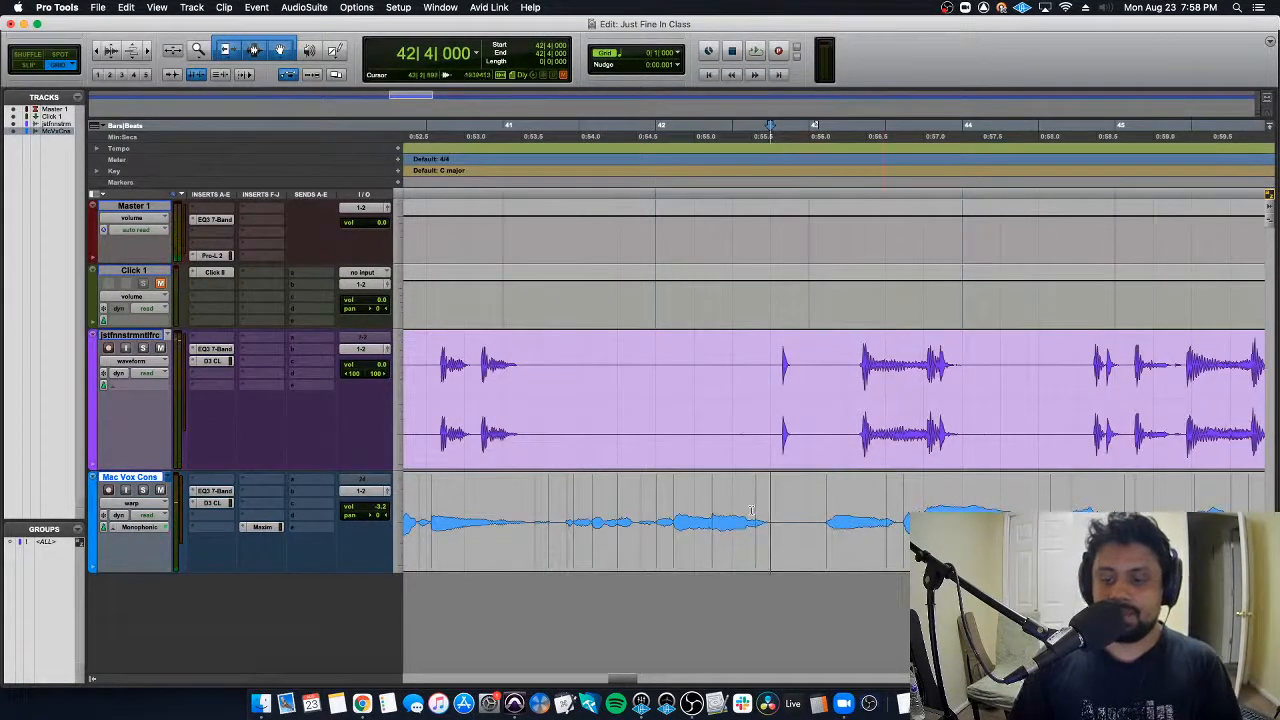
Step: Play the instrumental and vocals from 39|1|000 through the phrase at bar 43
left_click(787, 515)
key("r")
key("r")
scroll(787, 515, "right", 1)
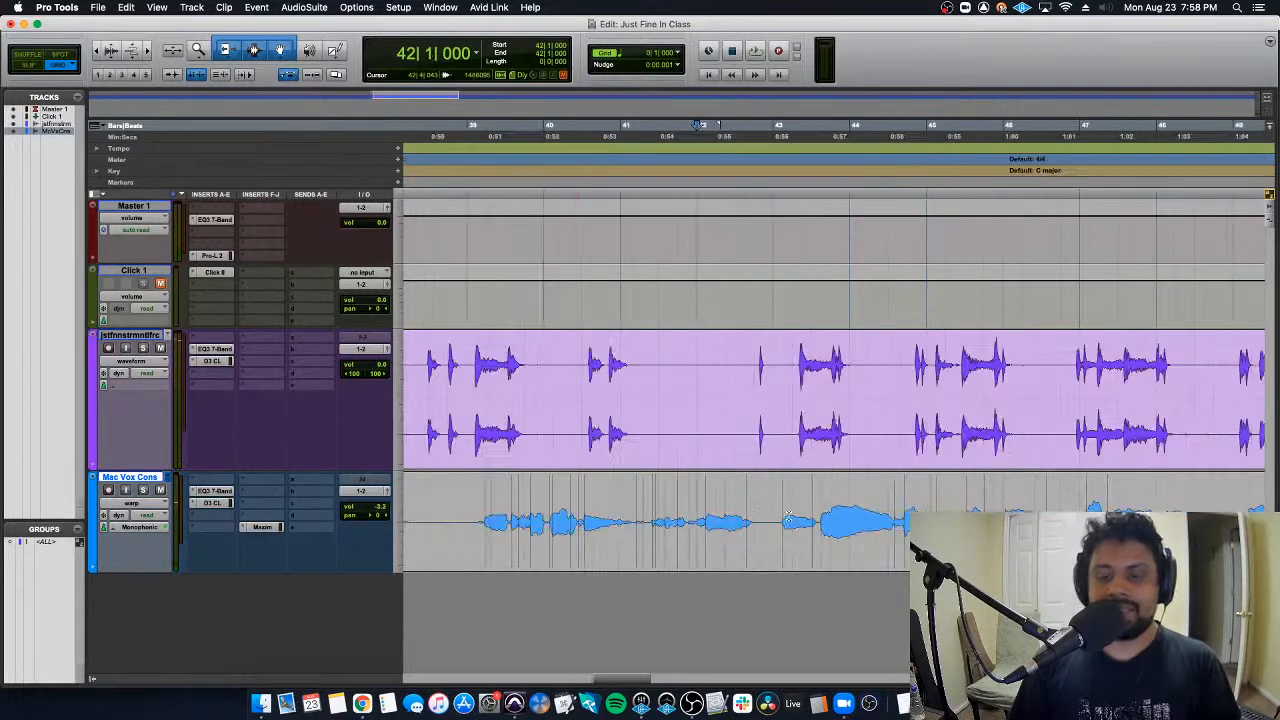
left_click(462, 501)
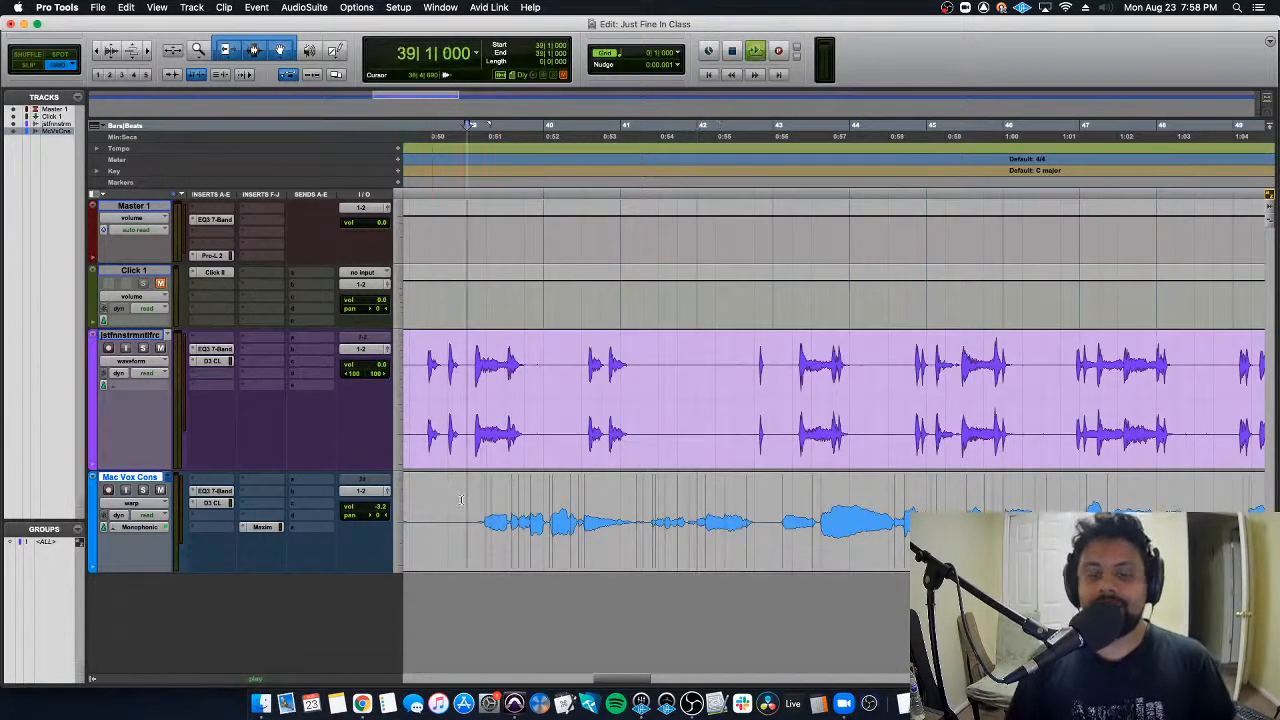
key("space")
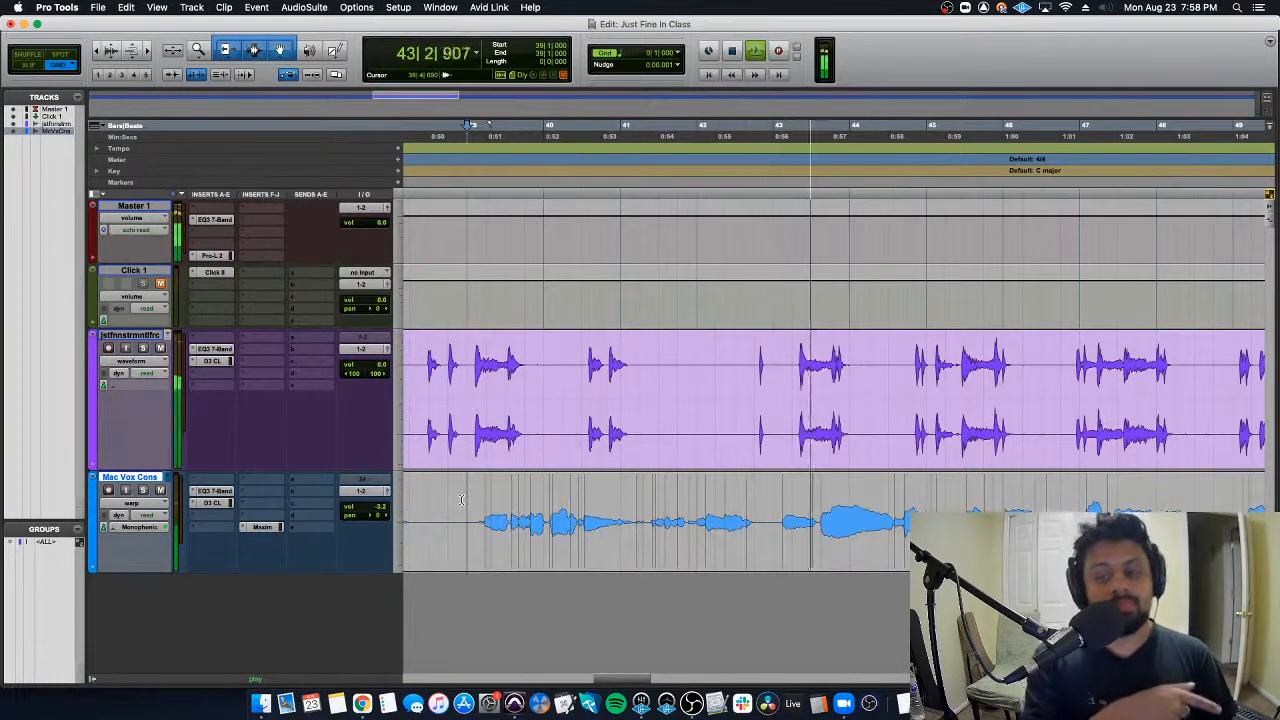
key("space")
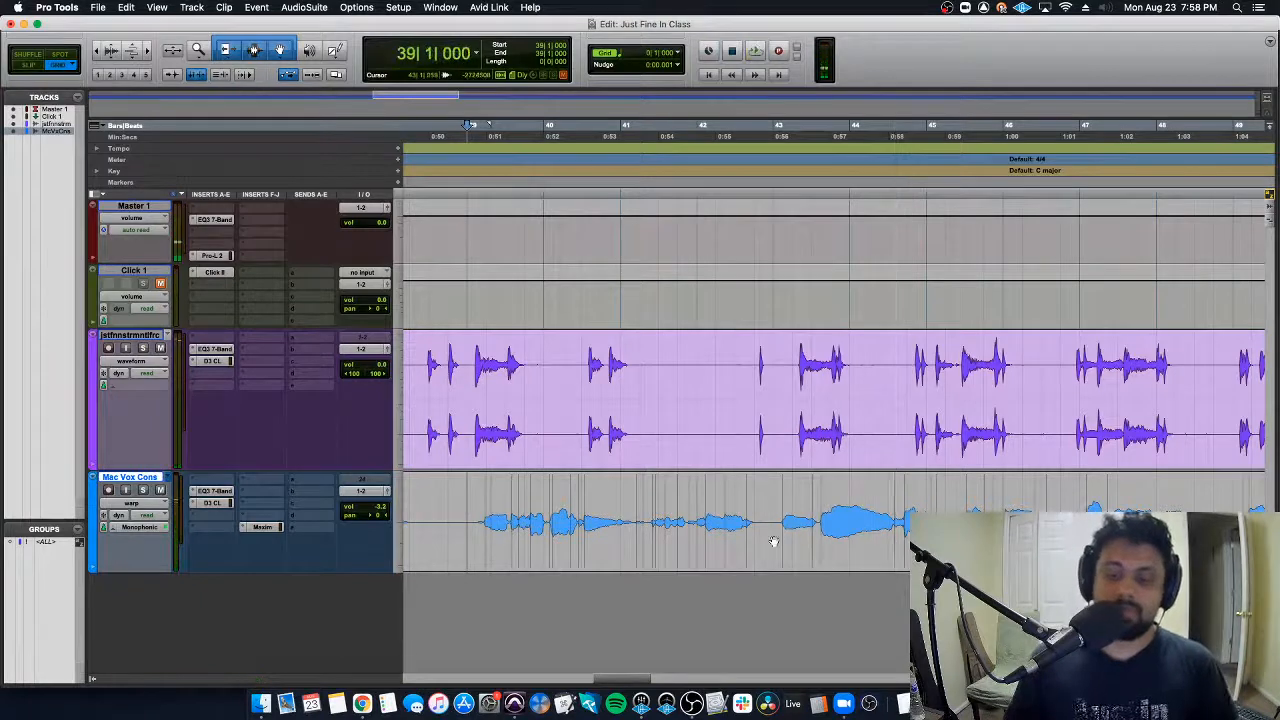
Step: Warp the start of the Mac Vox Cons phrase at bar 43 slightly later between its neighbouring markers and play from 43|1|000
left_click(781, 541)
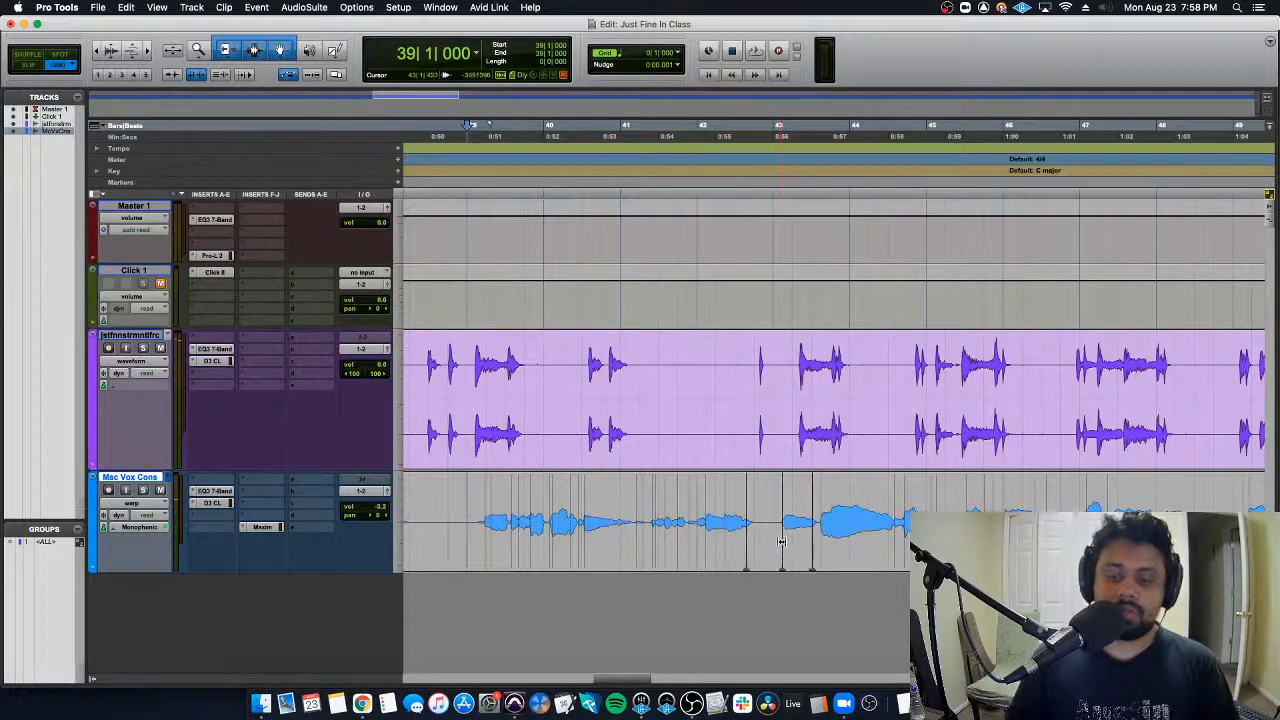
left_click_drag(783, 548, 790, 548)
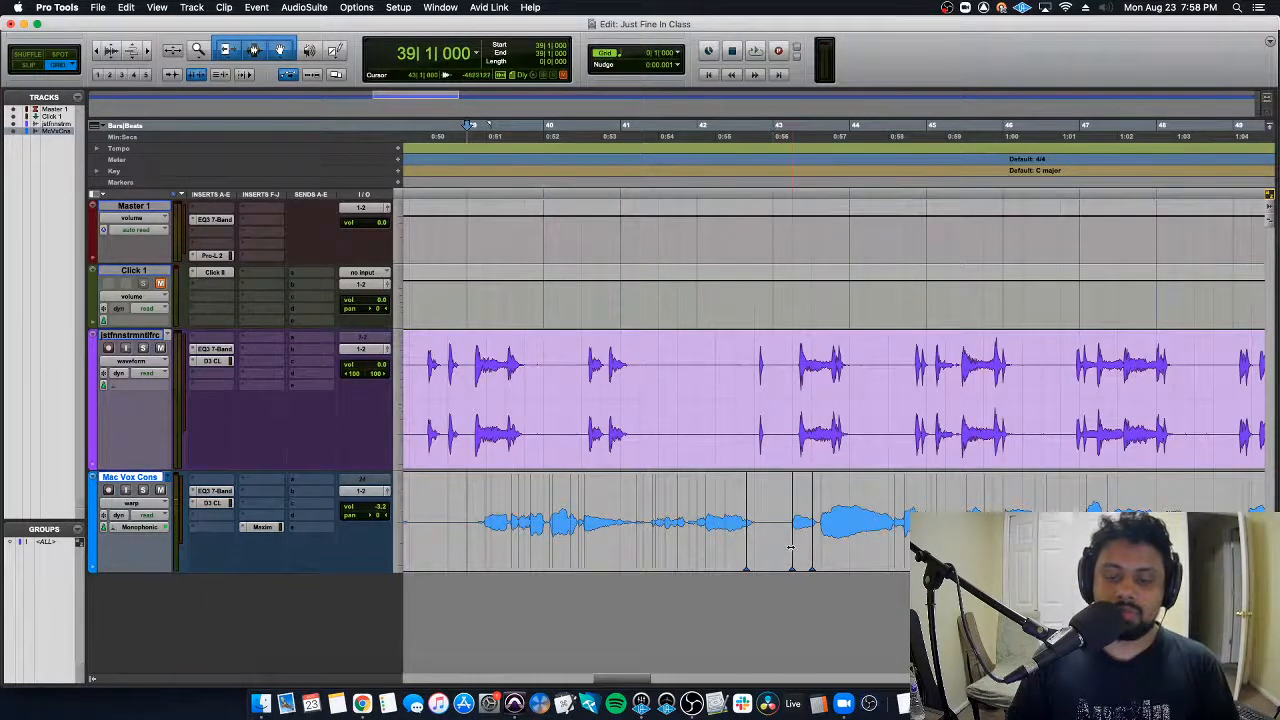
left_click(772, 530)
key("space")
key("space")
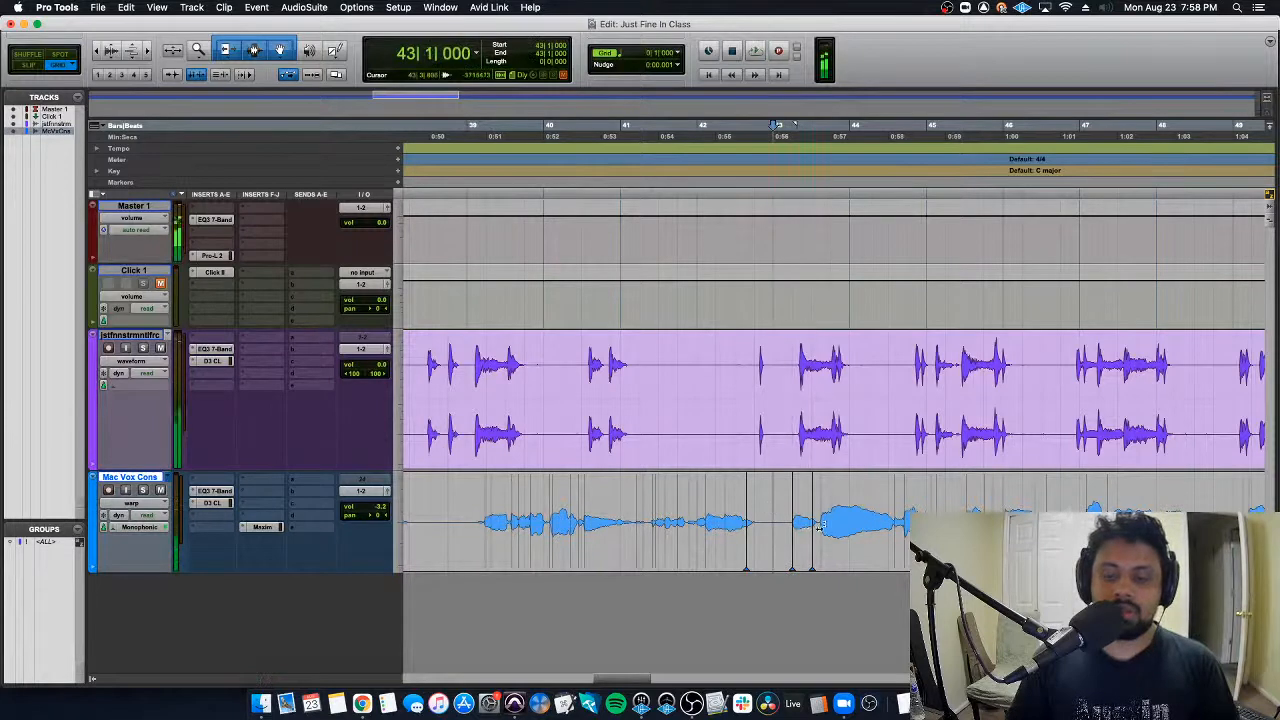
Step: Change the Mac Vox Cons Elastic Audio processing to Polyphonic and play the warped phrase from 42|3|000
left_click(742, 508)
left_click(124, 528)
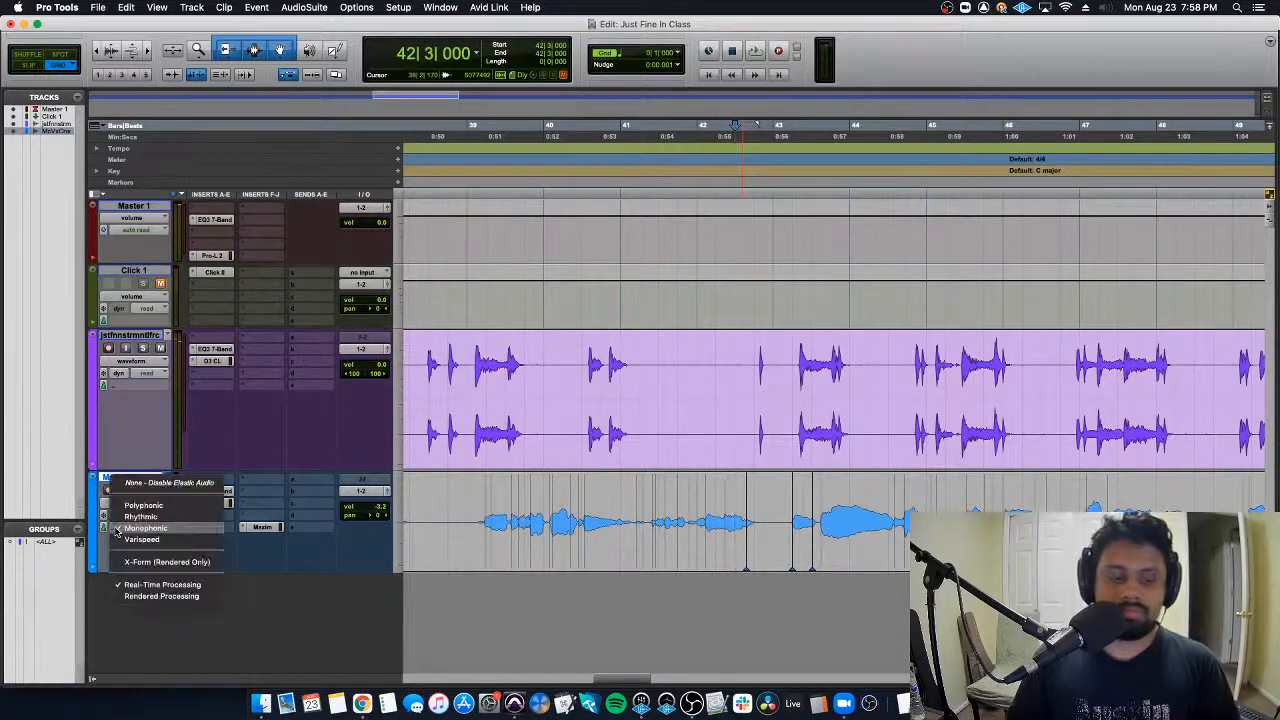
left_click(143, 505)
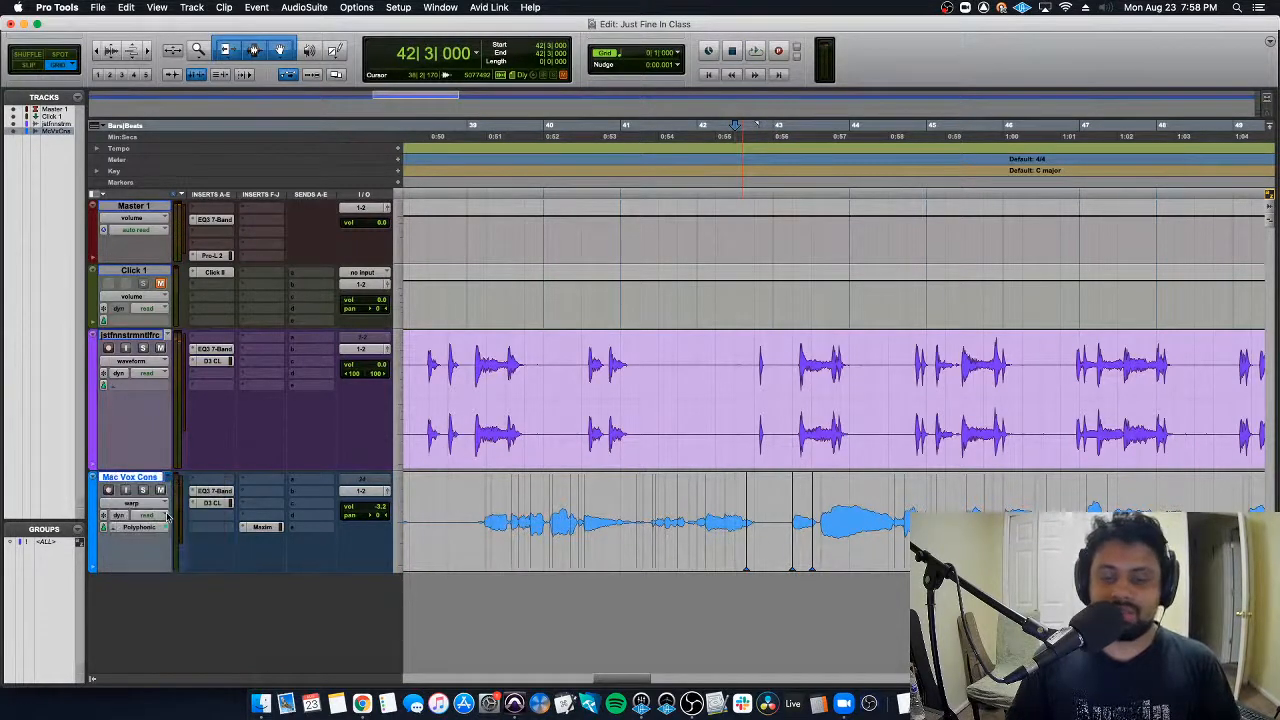
key("space")
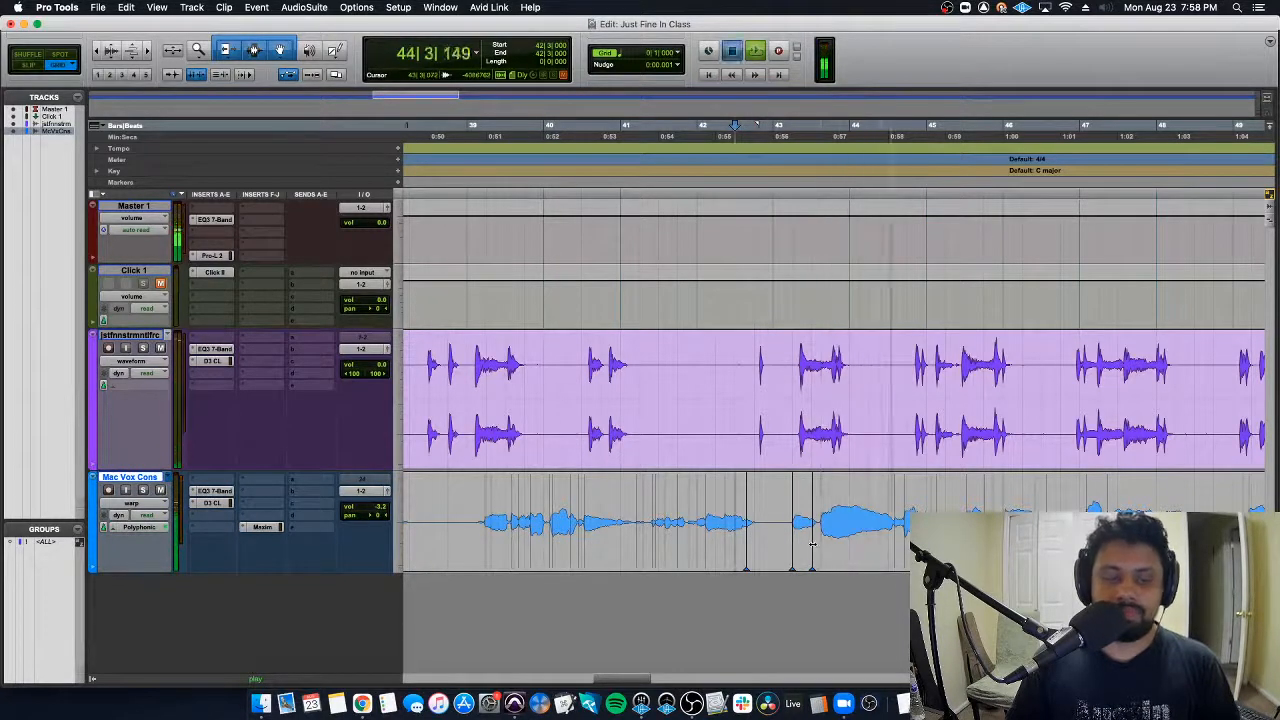
key("space")
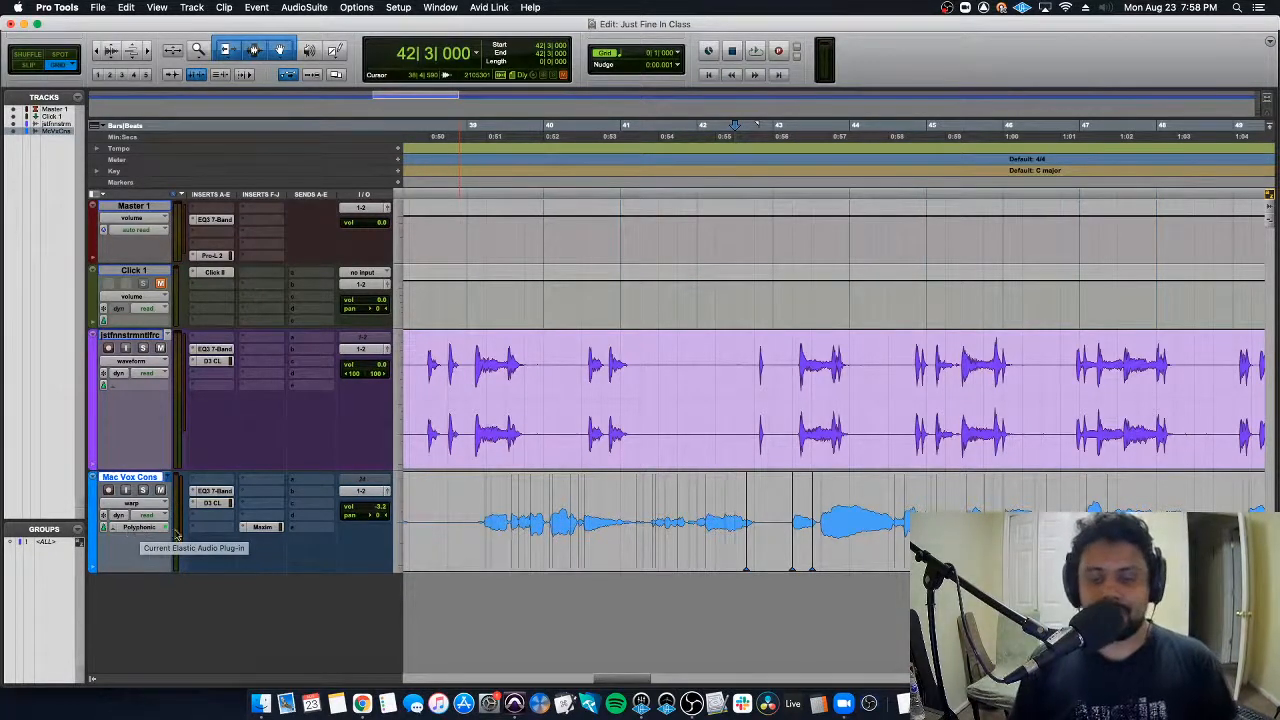
Step: Play the instrumental and the Polyphonic-processed vocals from 41|3|000 into bar 43
left_click(652, 488)
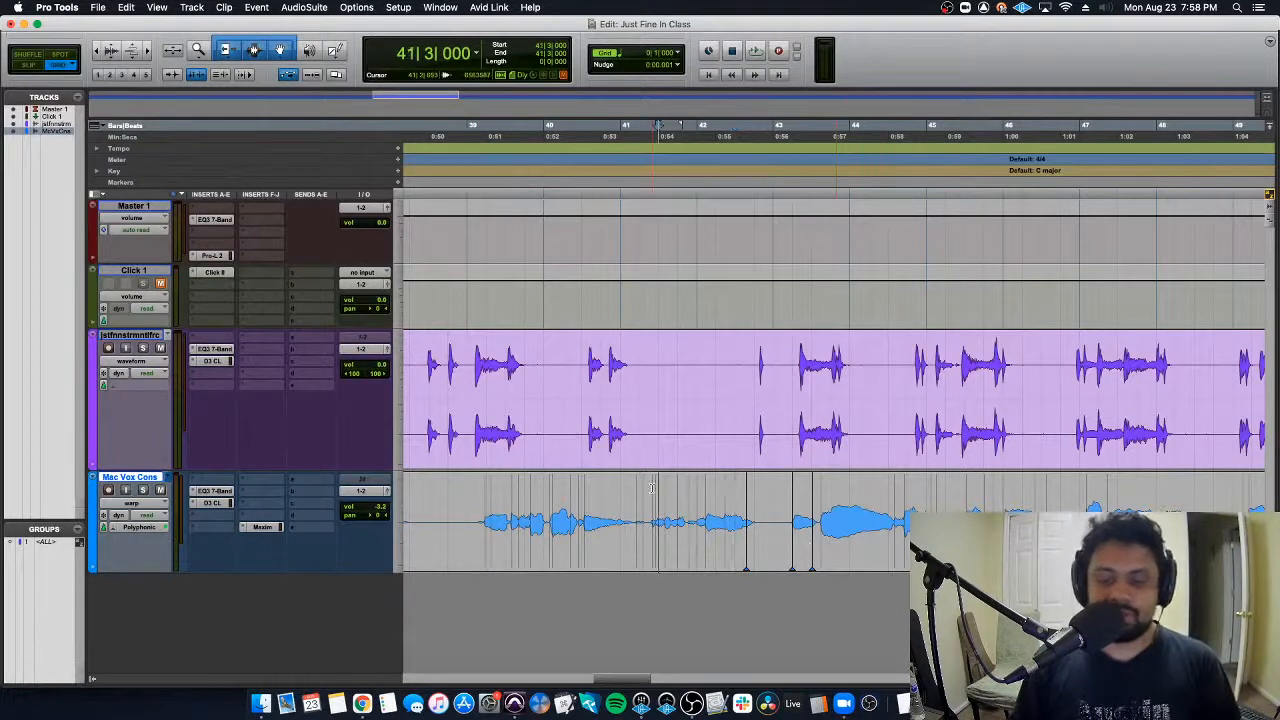
scroll(560, 537, "right", 3)
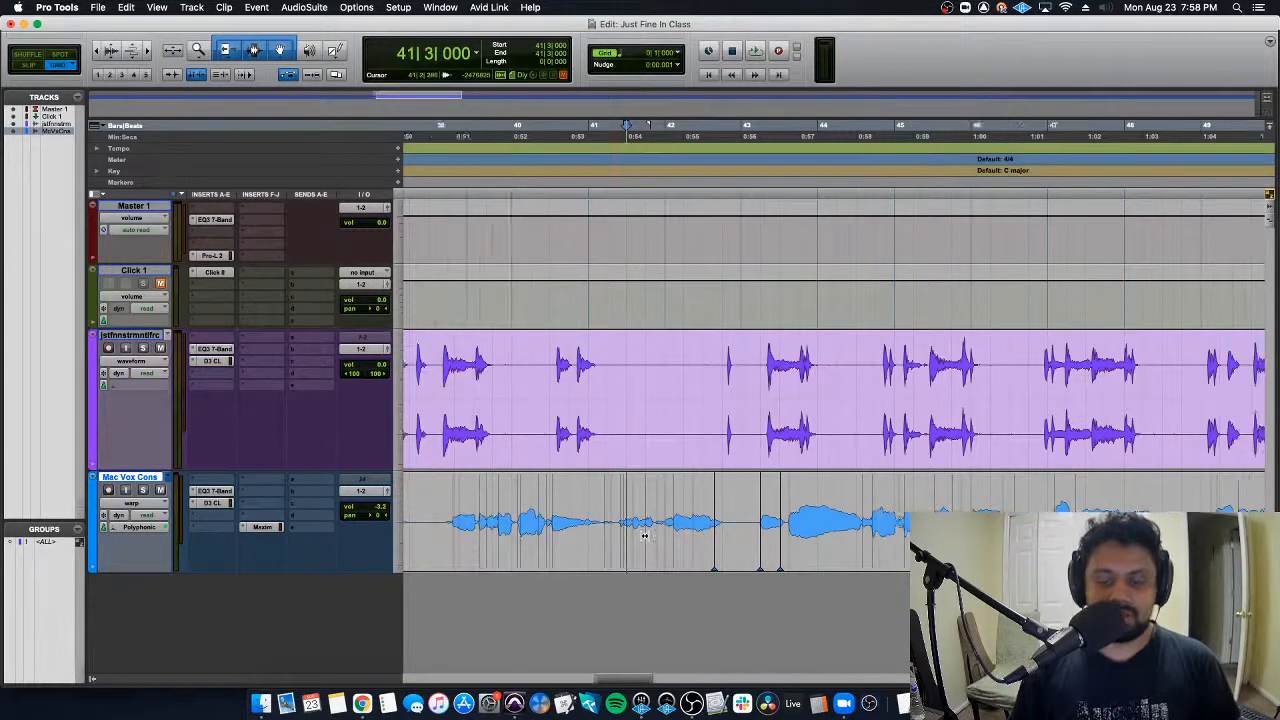
key("space")
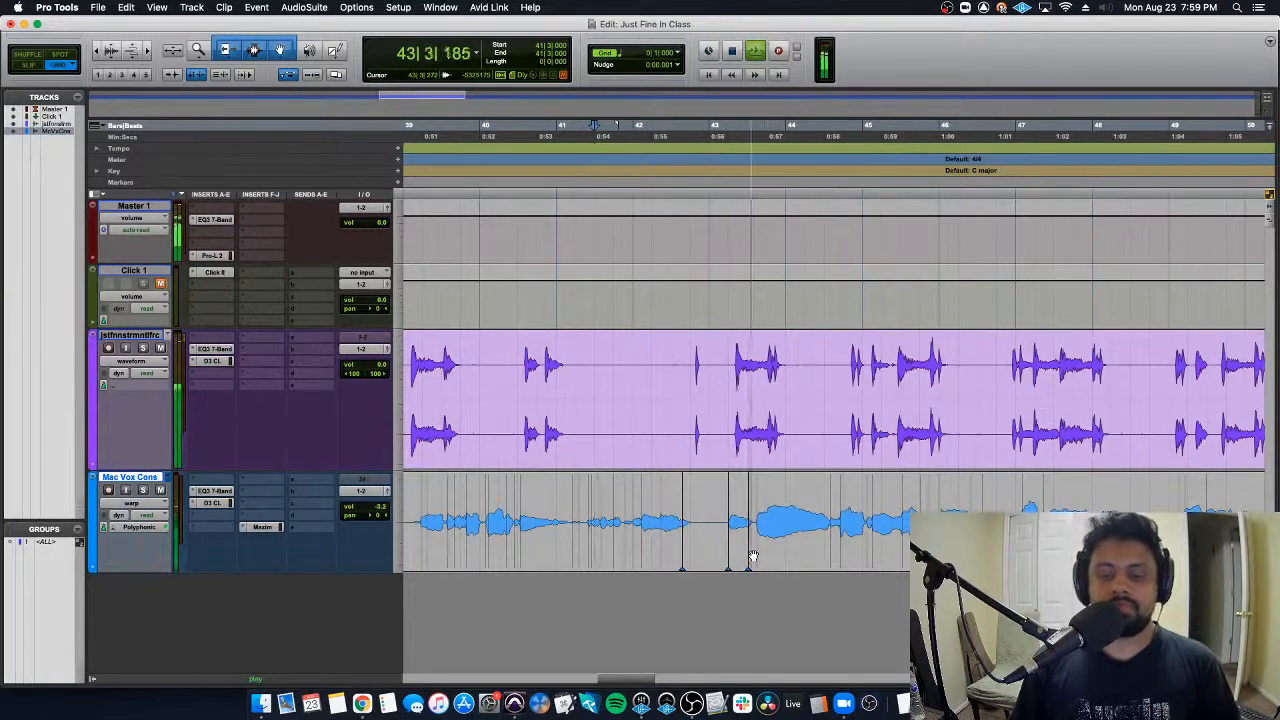
key("space")
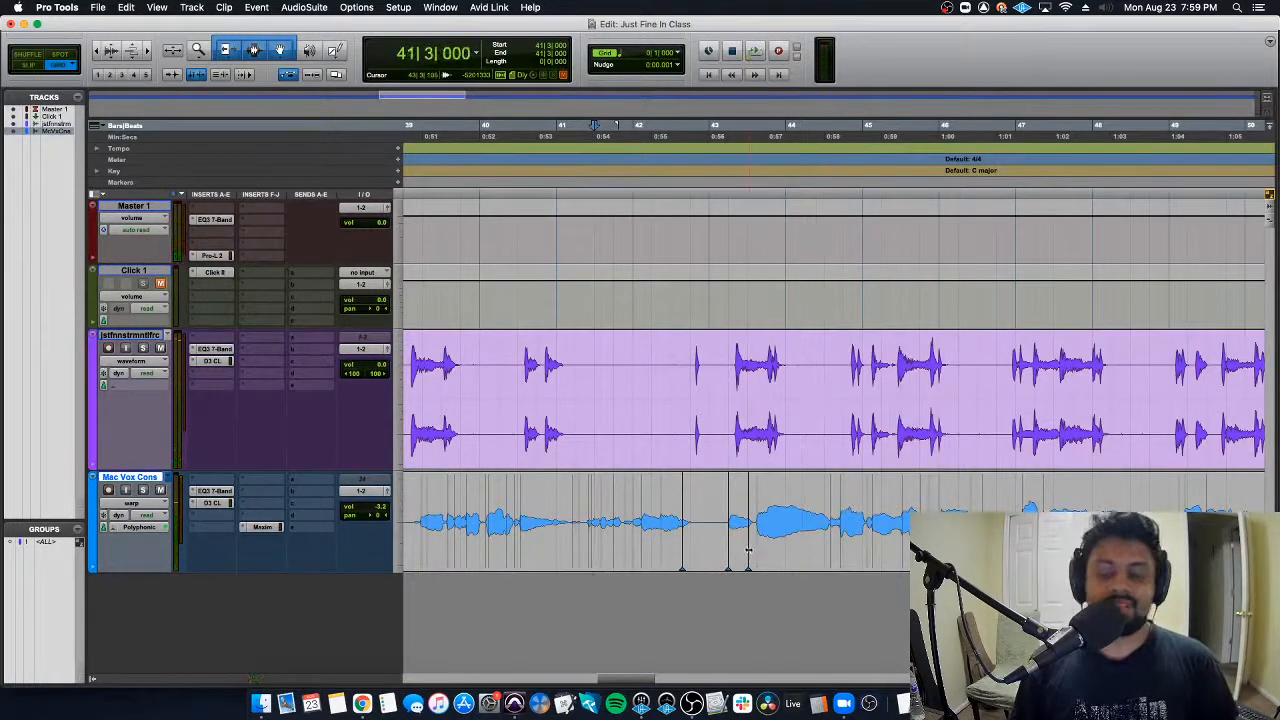
Step: Undo the Polyphonic change and the bar 43 warp on Mac Vox Cons, and set its Elastic Audio processing to Polyphonic again
key("super+z")
key("super+z")
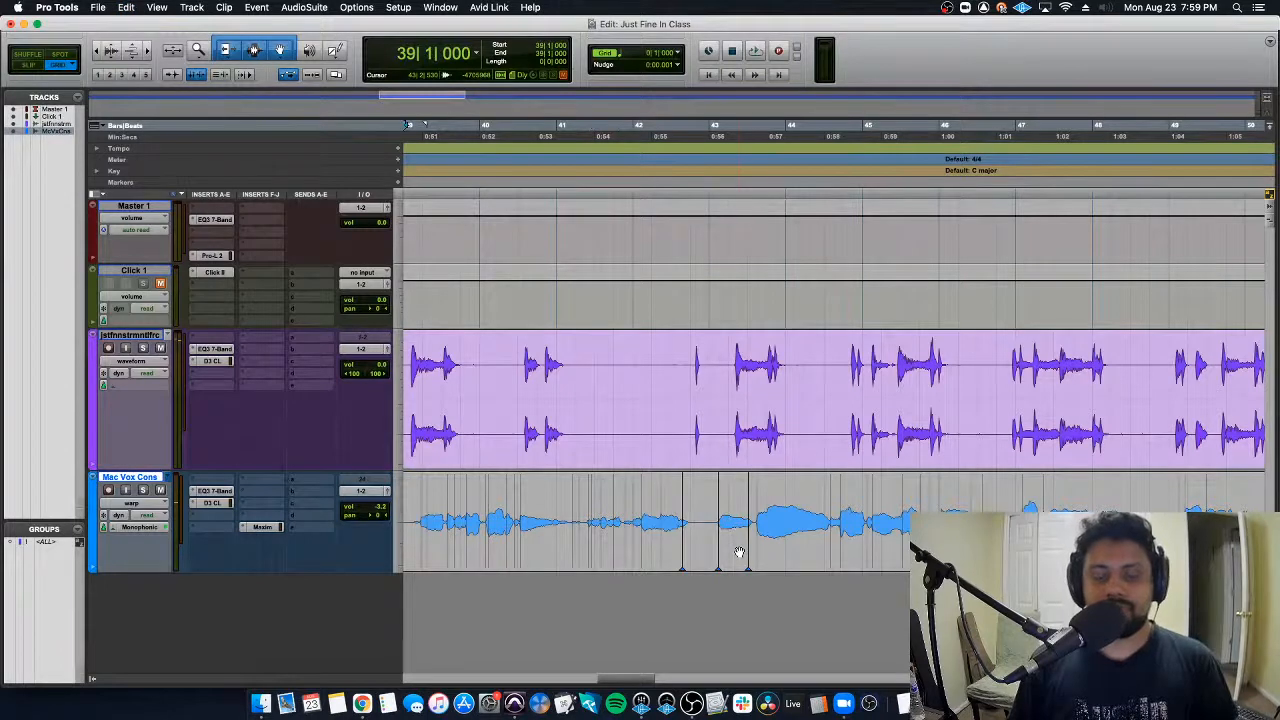
left_click(538, 505)
left_click(106, 530)
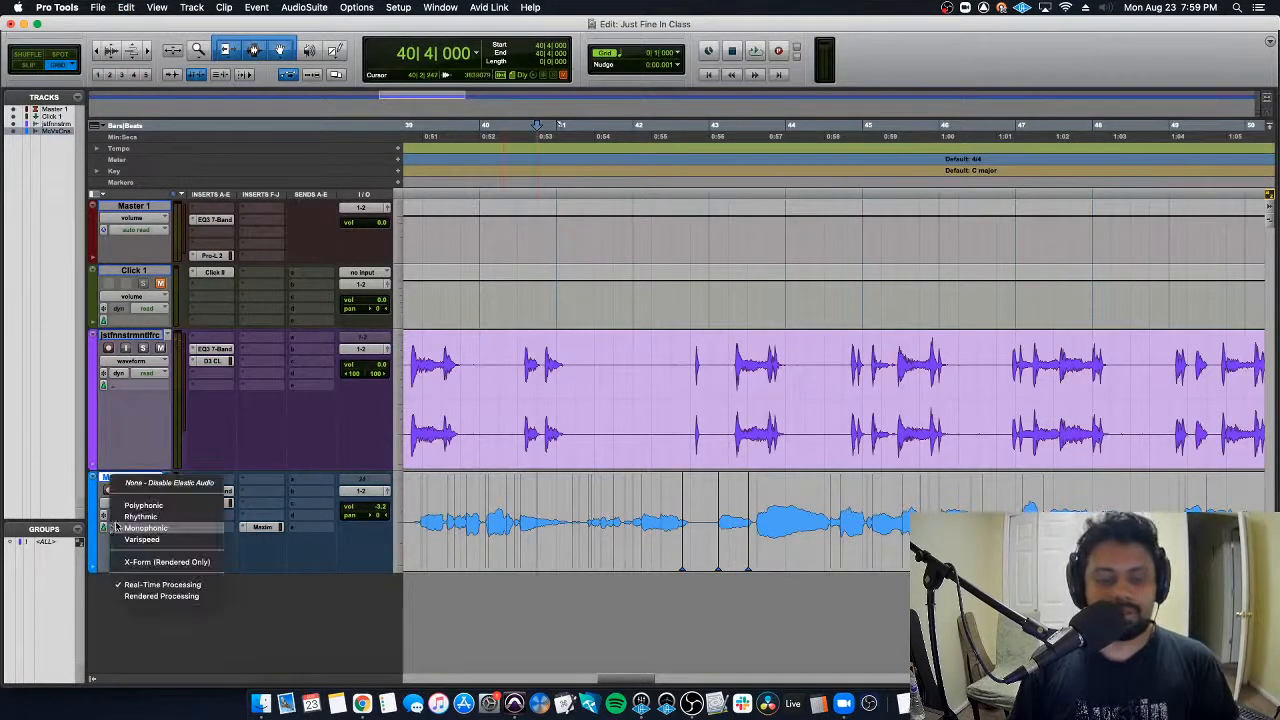
left_click(140, 499)
Step: Play the instrumental and the Mac Vox Cons vocals from 41|1|000 into bar 44
left_click(547, 500)
key("space")
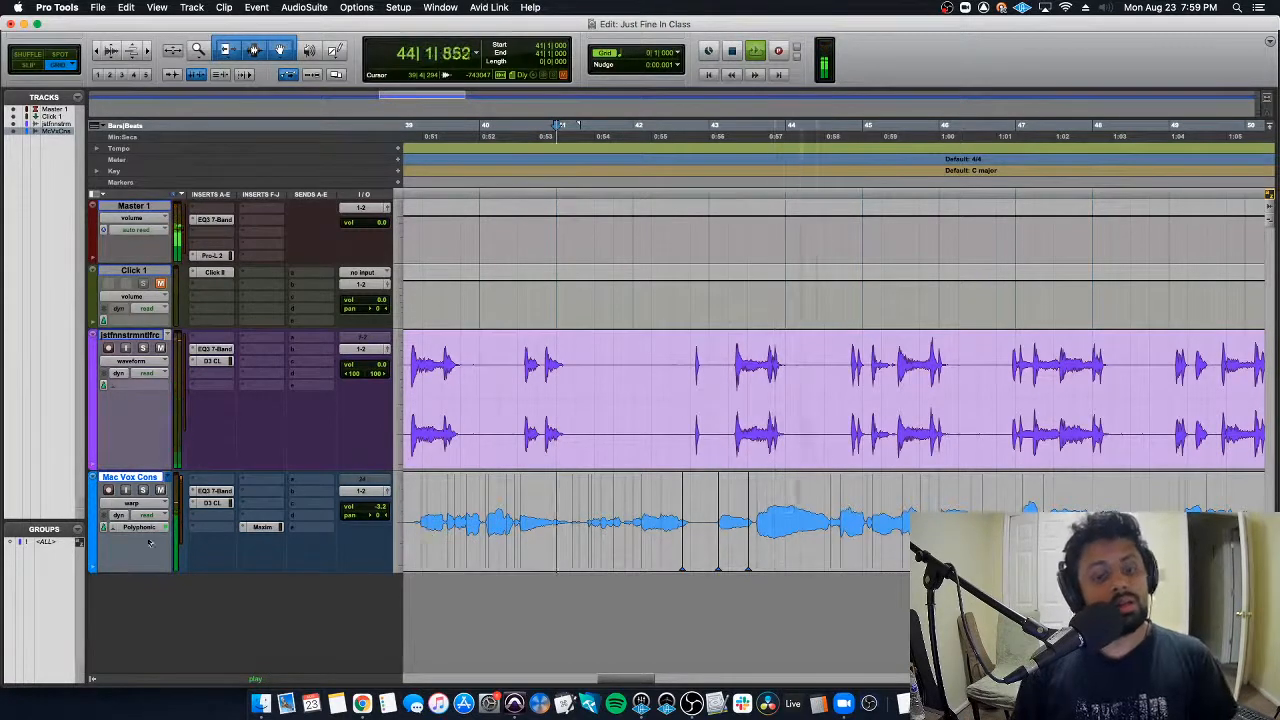
key("space")
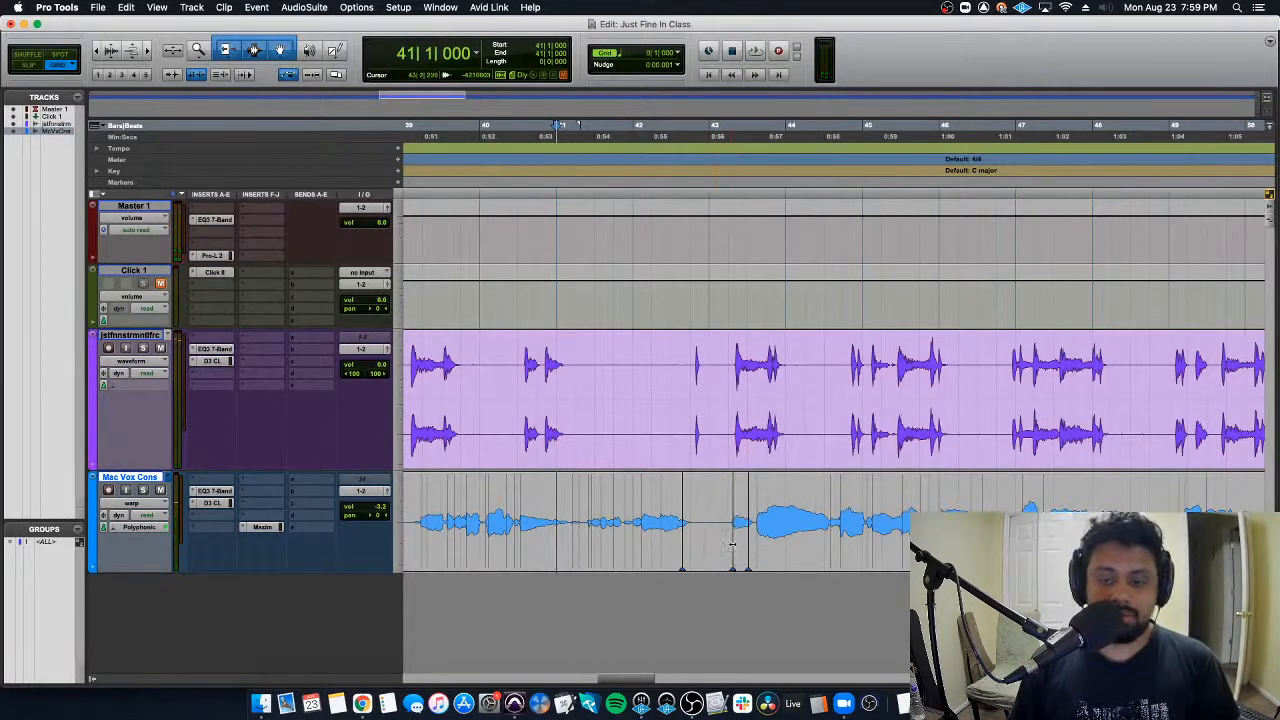
Step: Warp the start of the Mac Vox Cons phrase at bar 43 later between its neighbouring markers and play from 40|4|000
left_click(537, 515)
key("space")
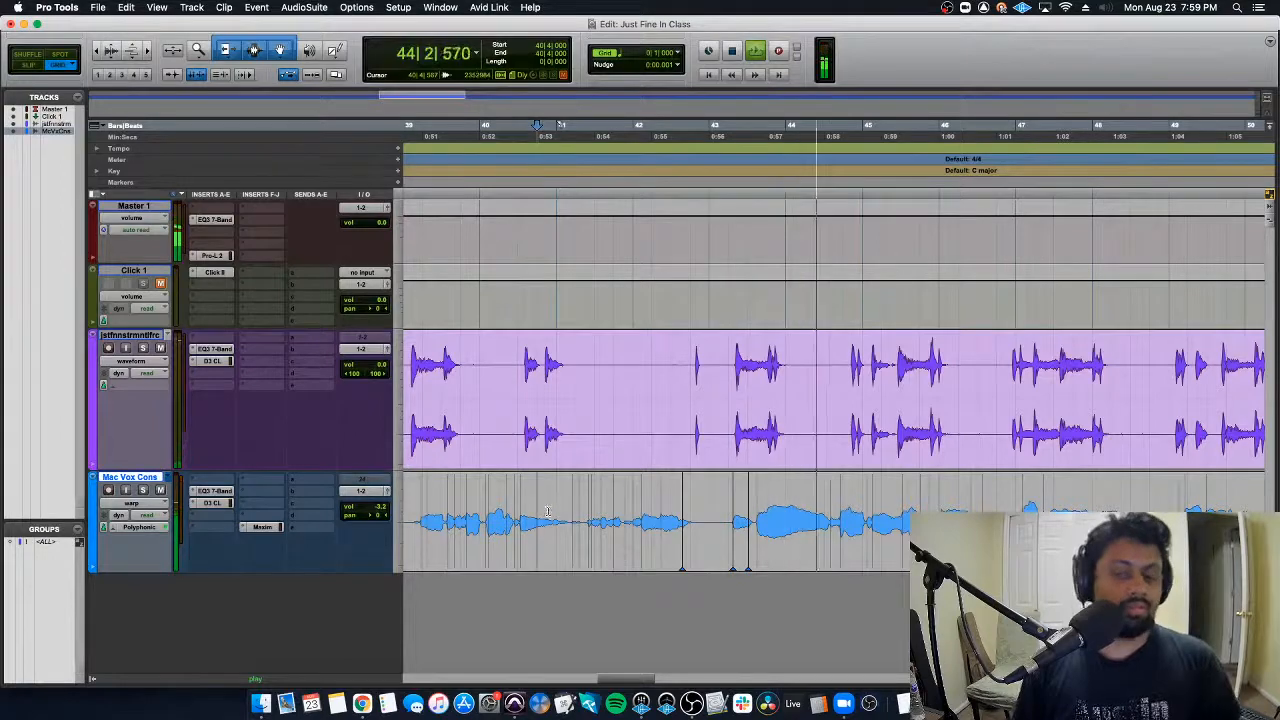
key("r")
scroll(965, 508, "right", 2)
key("space")
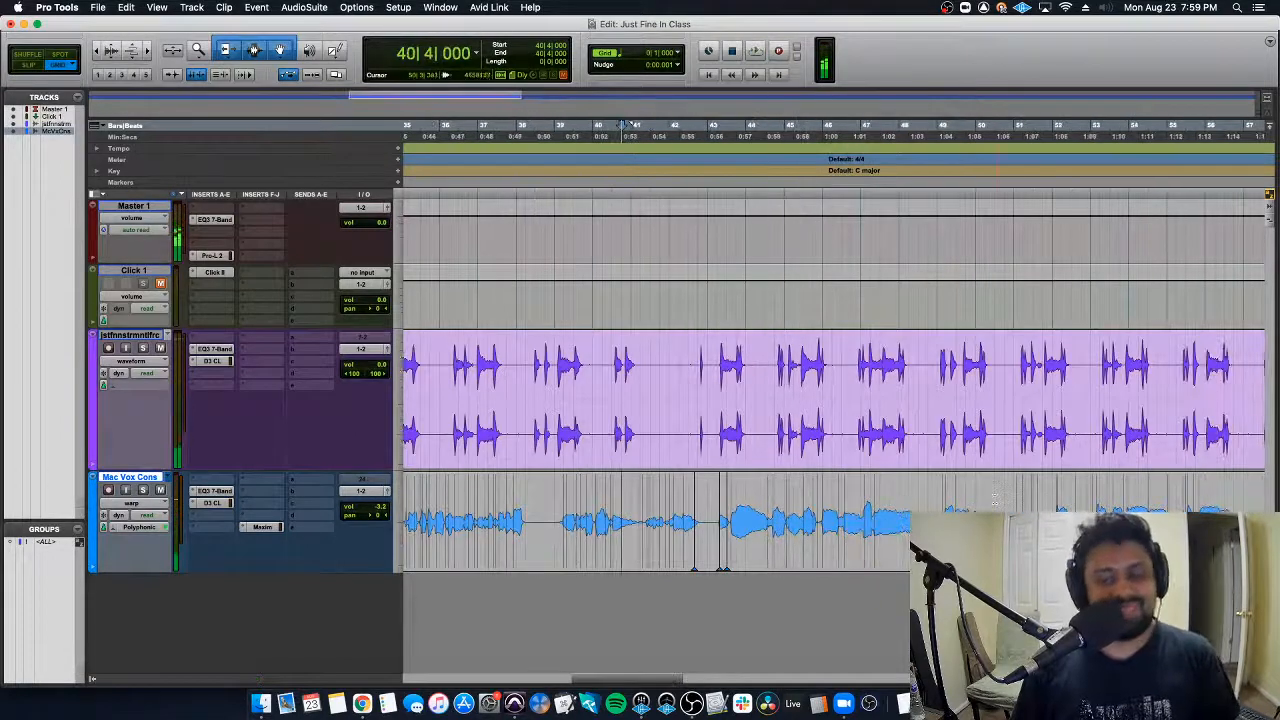
Step: Play the instrumental and the Mac Vox Cons vocals from 57|4|000 into bar 58
left_click(995, 500)
key("r")
left_click(1051, 503)
key("t")
key("t")
key("t")
key("t")
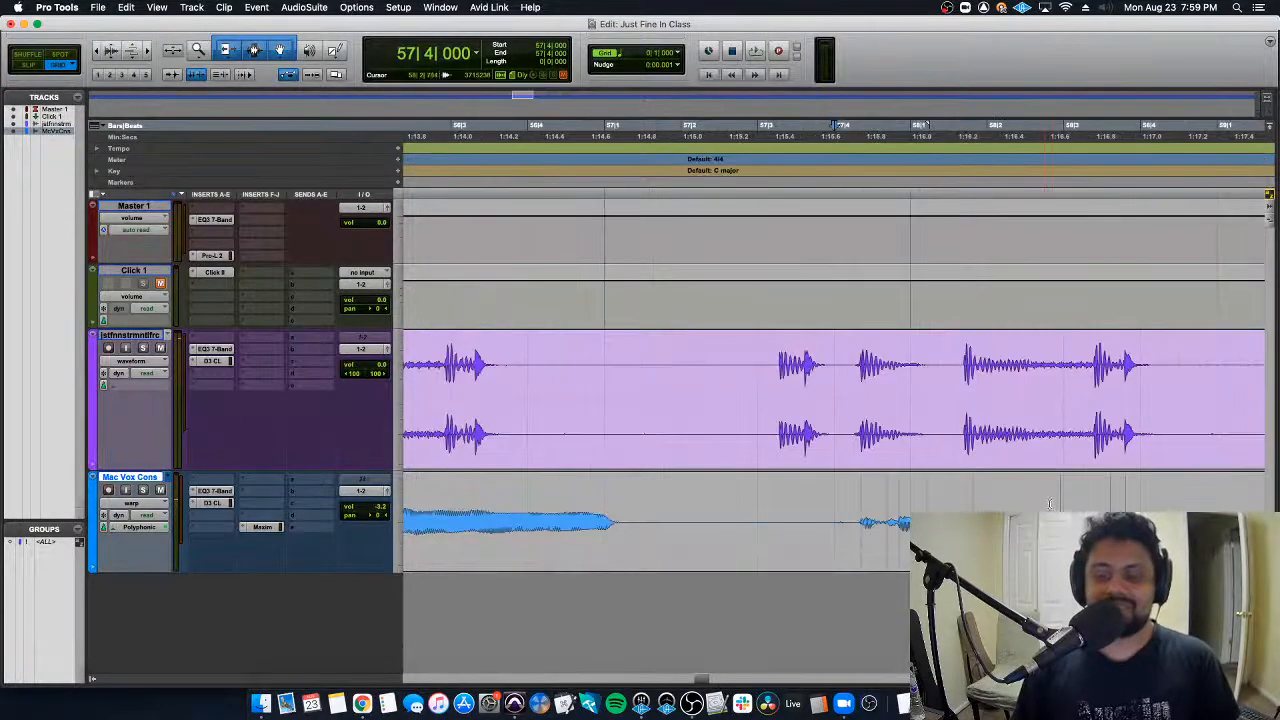
key("space")
key("space")
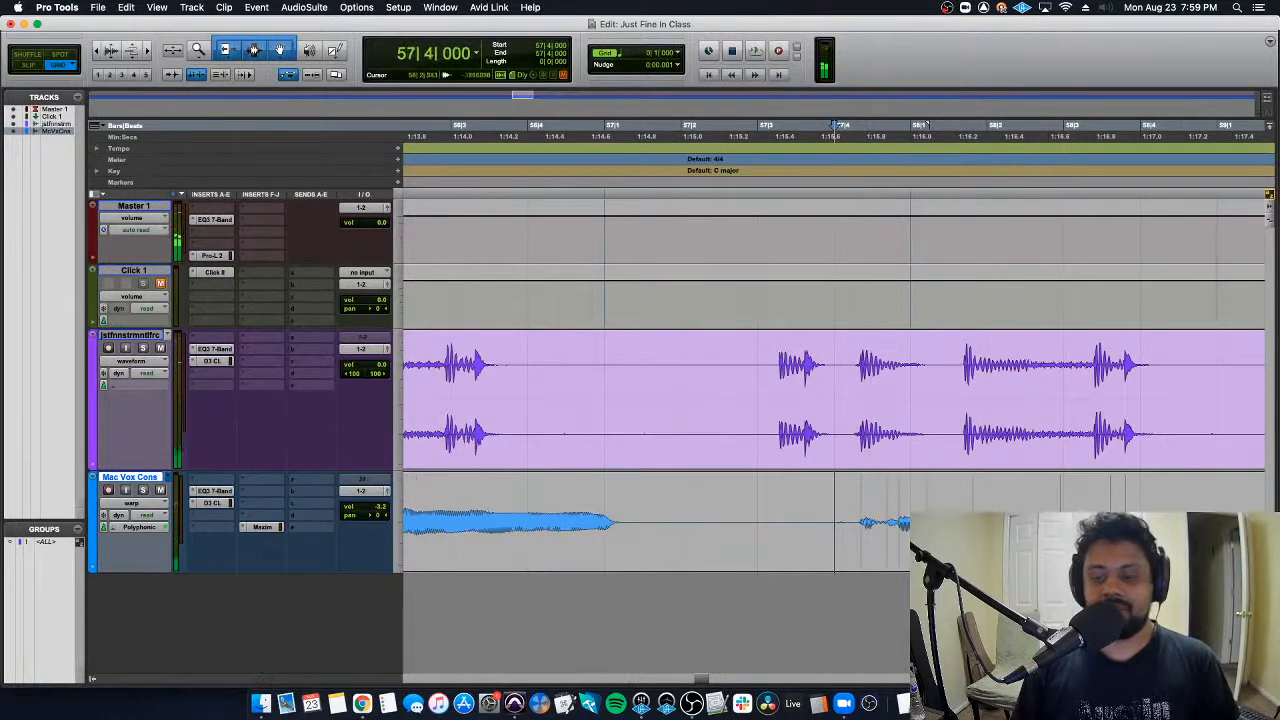
key("space")
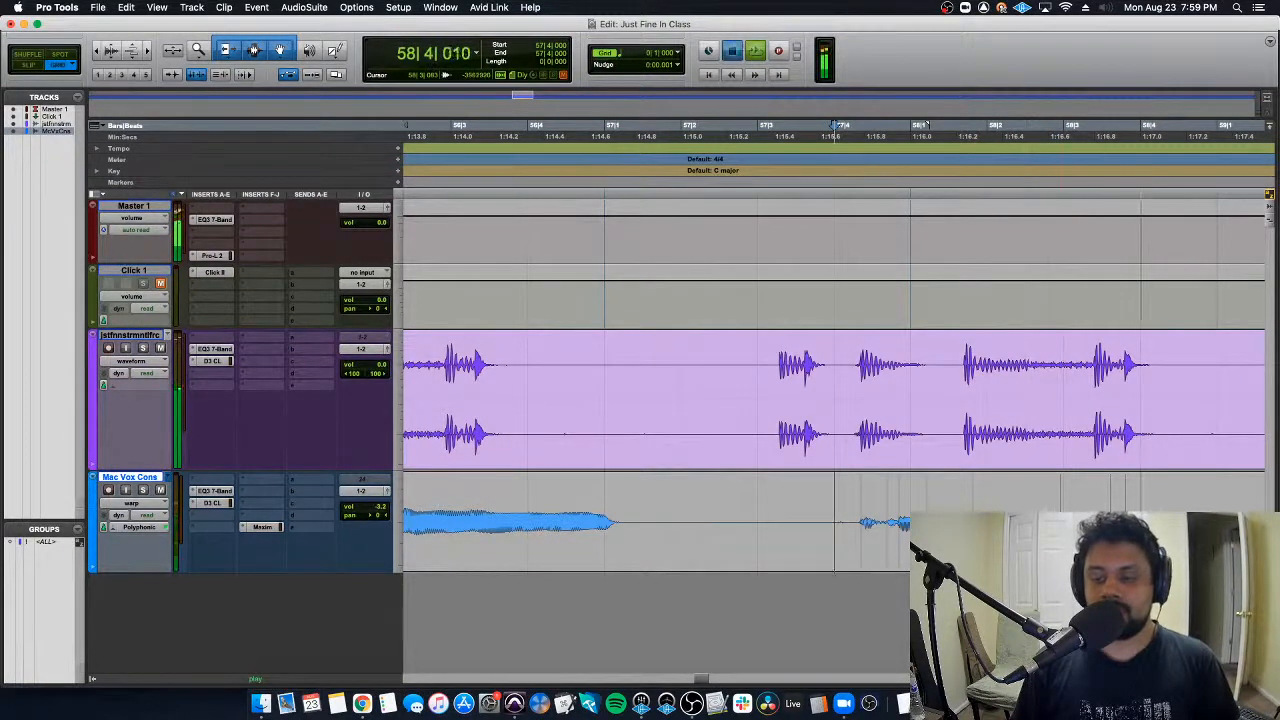
key("space")
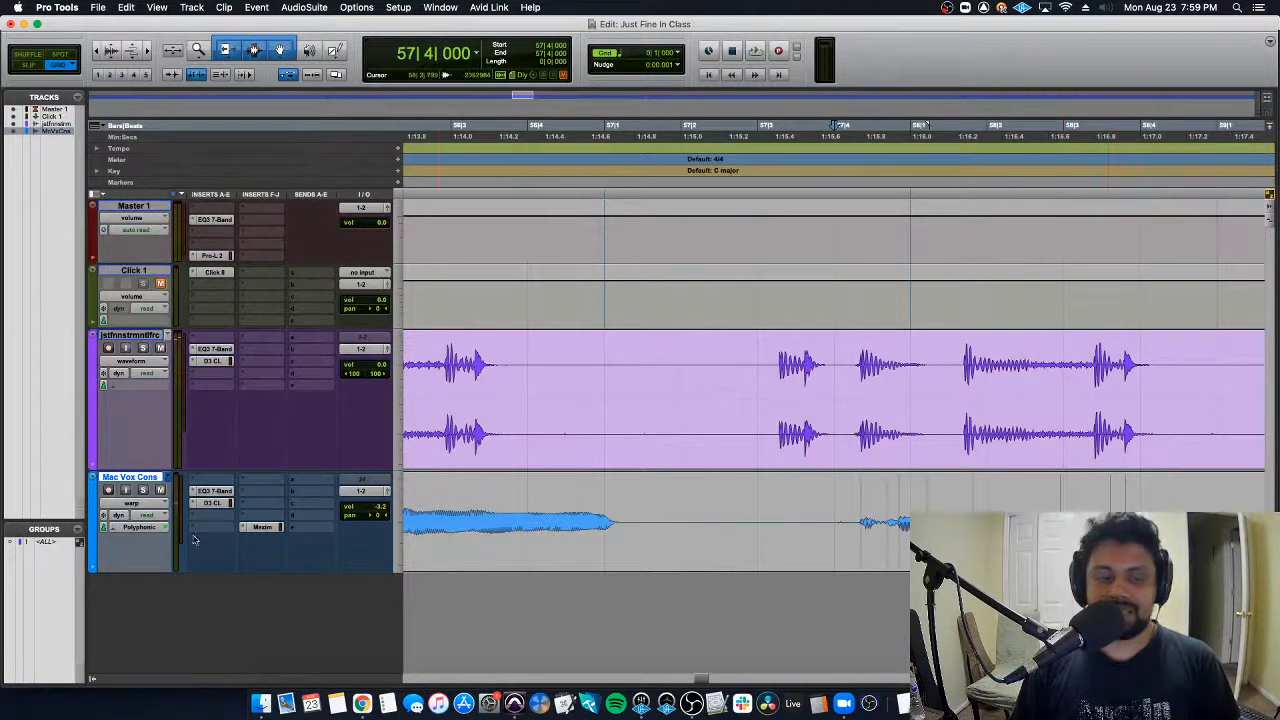
Step: Check the Mac Vox Cons event markers around bar 58 in analysis view and return the track to warp view
left_click(143, 505)
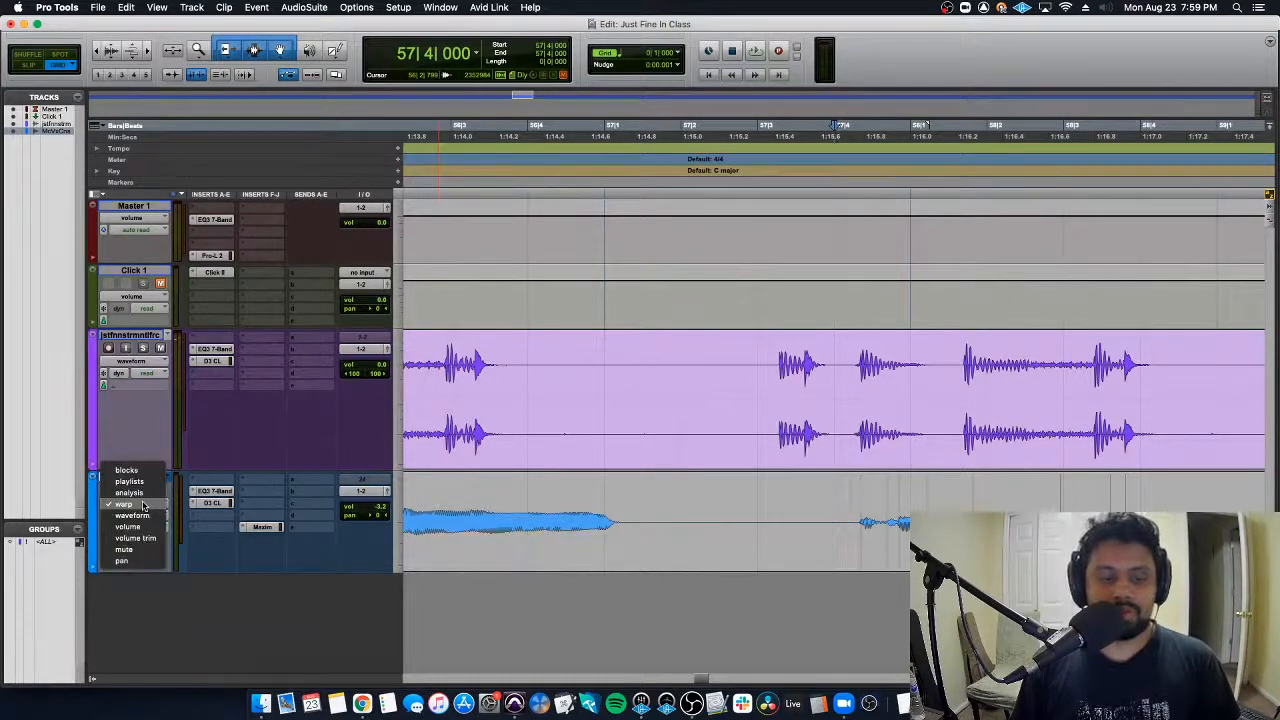
left_click(129, 492)
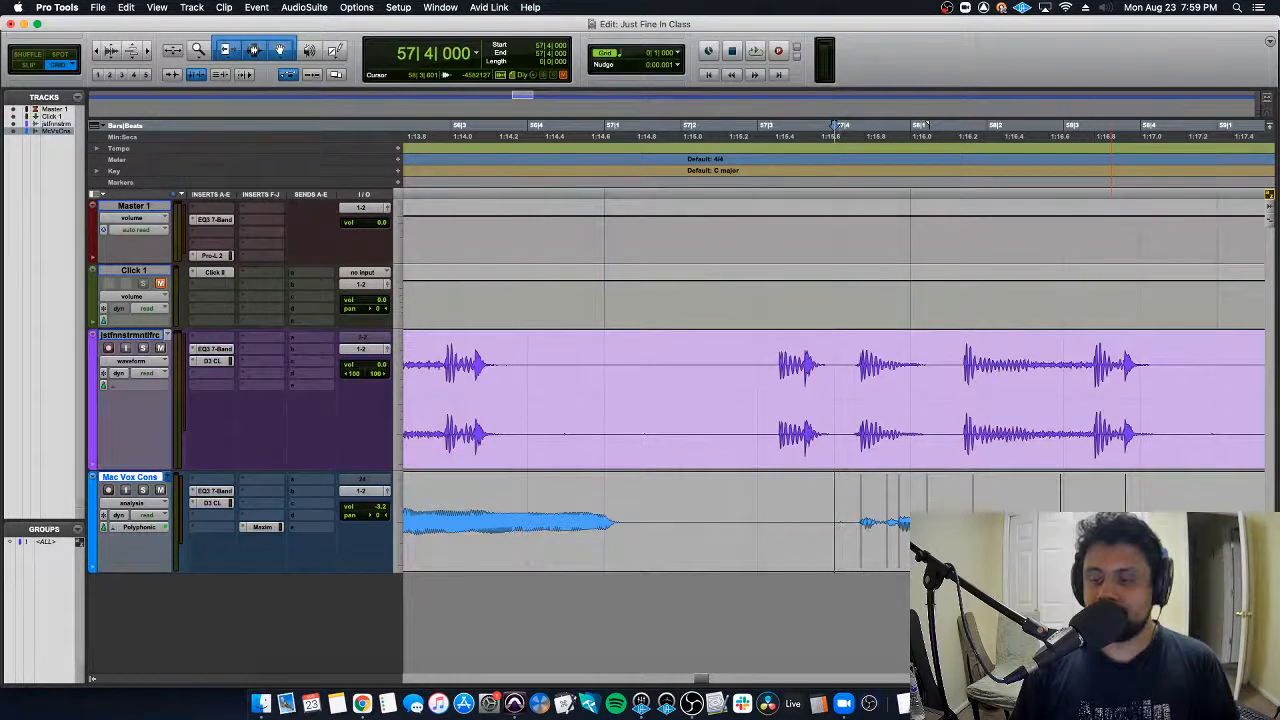
left_click(131, 503)
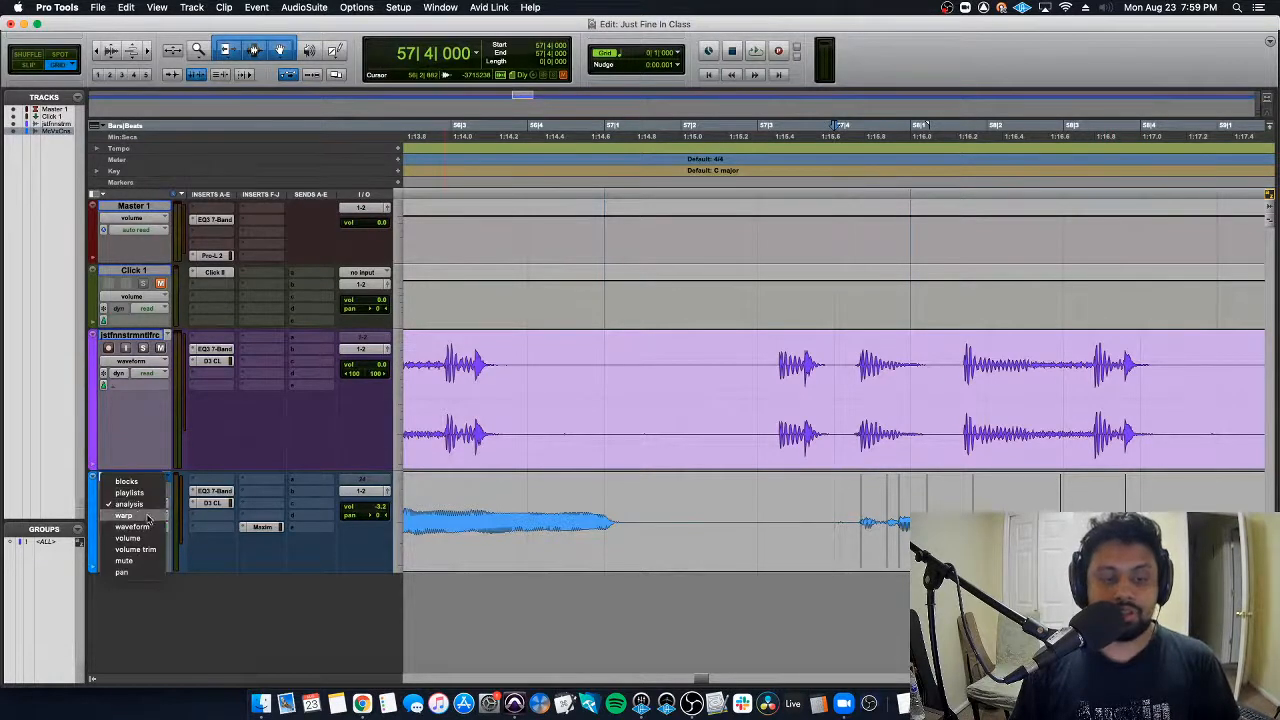
left_click(131, 516)
Step: Replay the bar 58 vocal phrase from 57|4|000 with the track in warp view
key("space")
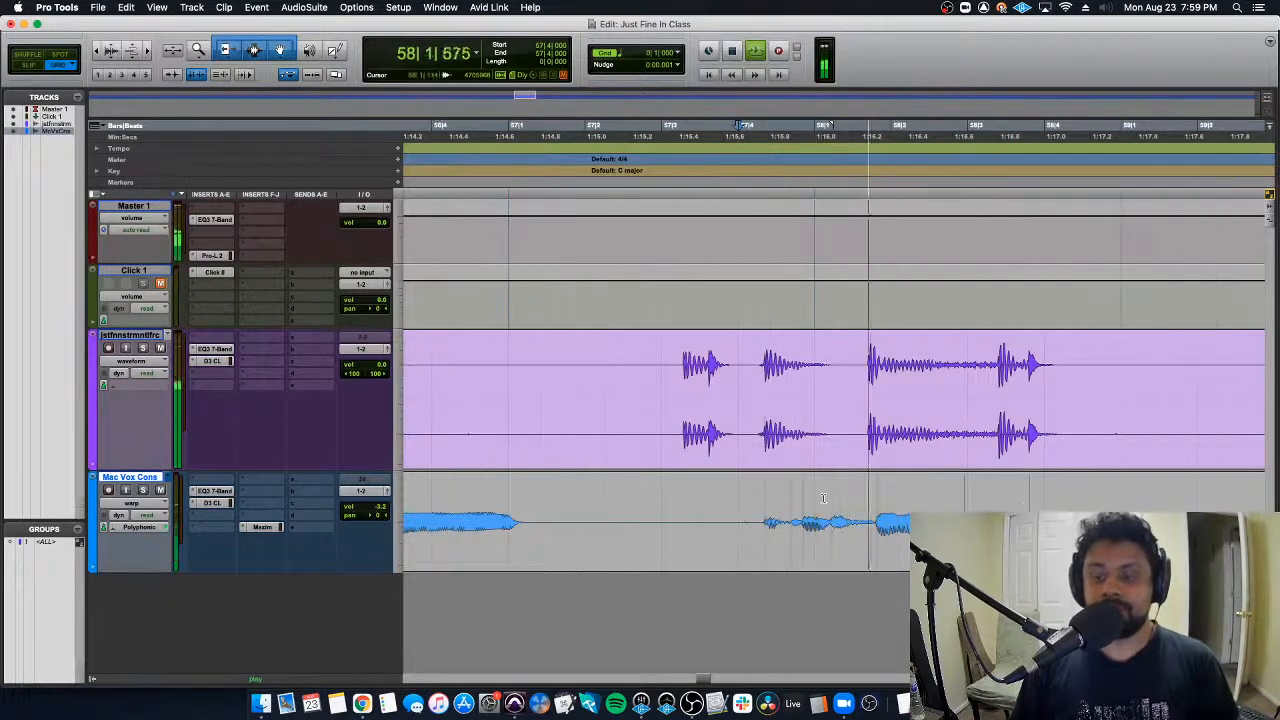
key("space")
key("space")
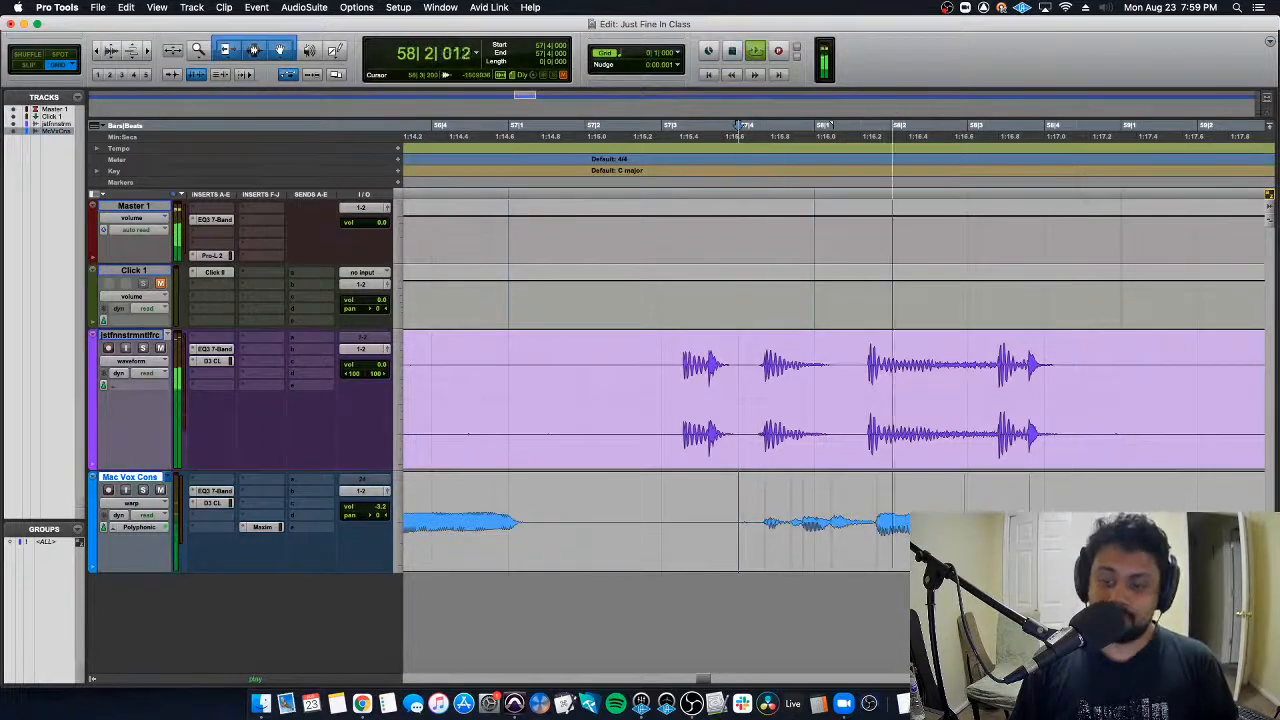
key("space")
Step: Set the grid to 1/8 note, warp the Mac Vox Cons transient near 58|3 later, and play from 57|4|000
left_click(620, 53)
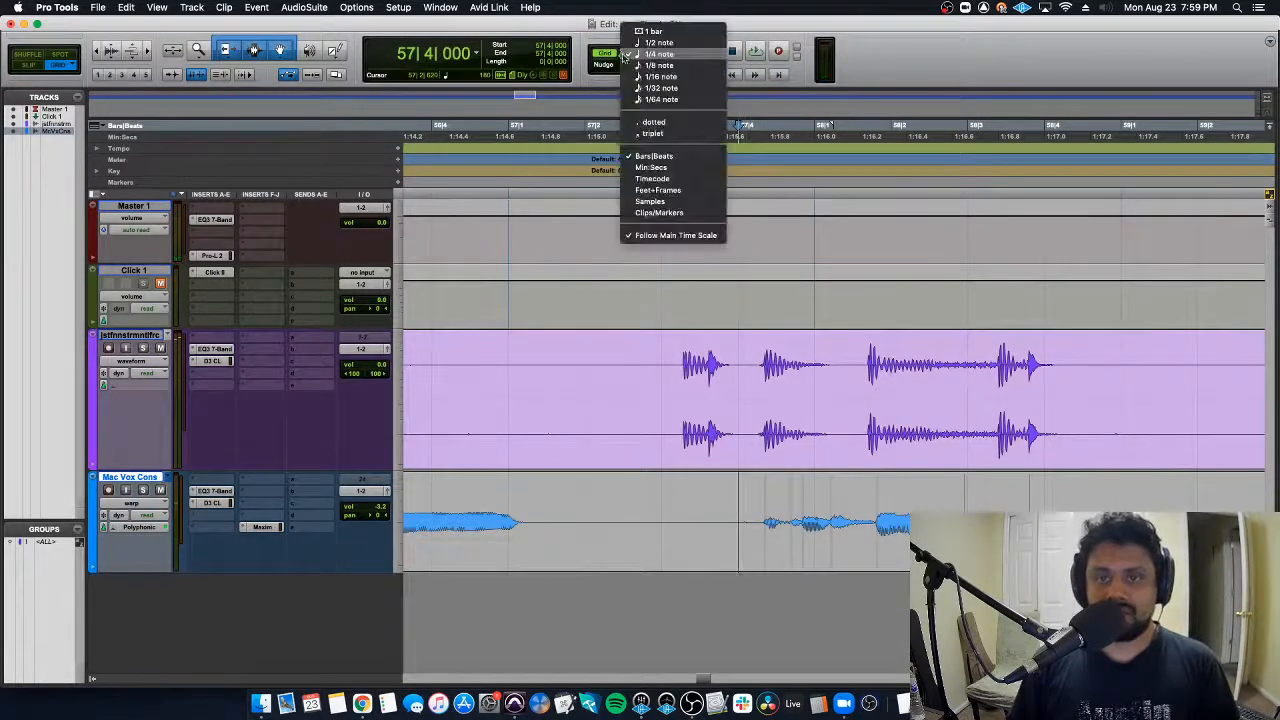
left_click(648, 63)
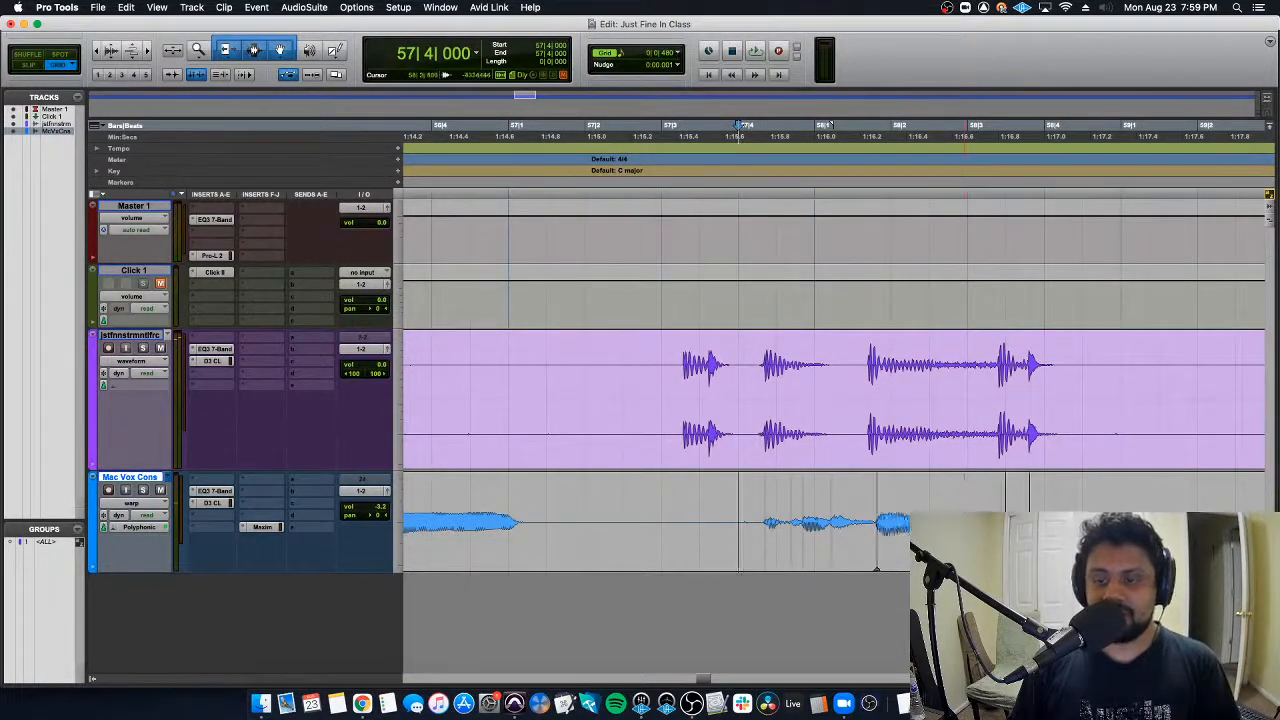
key("space")
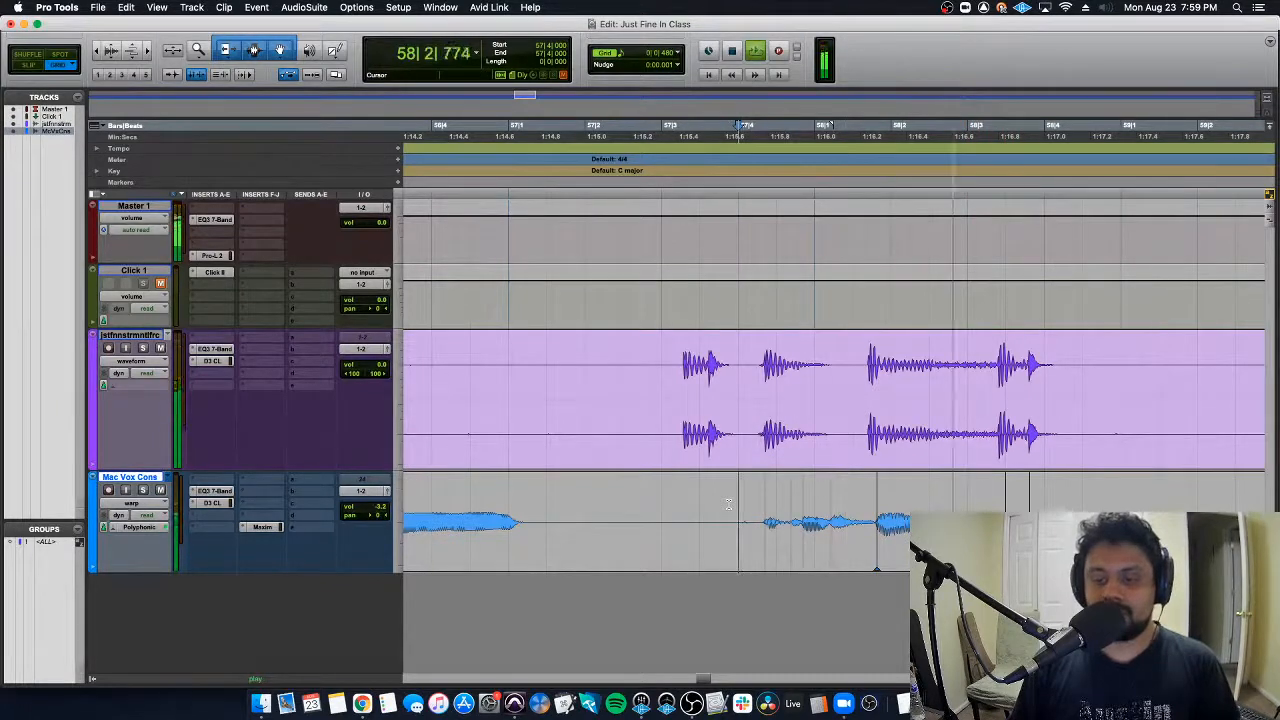
key("space")
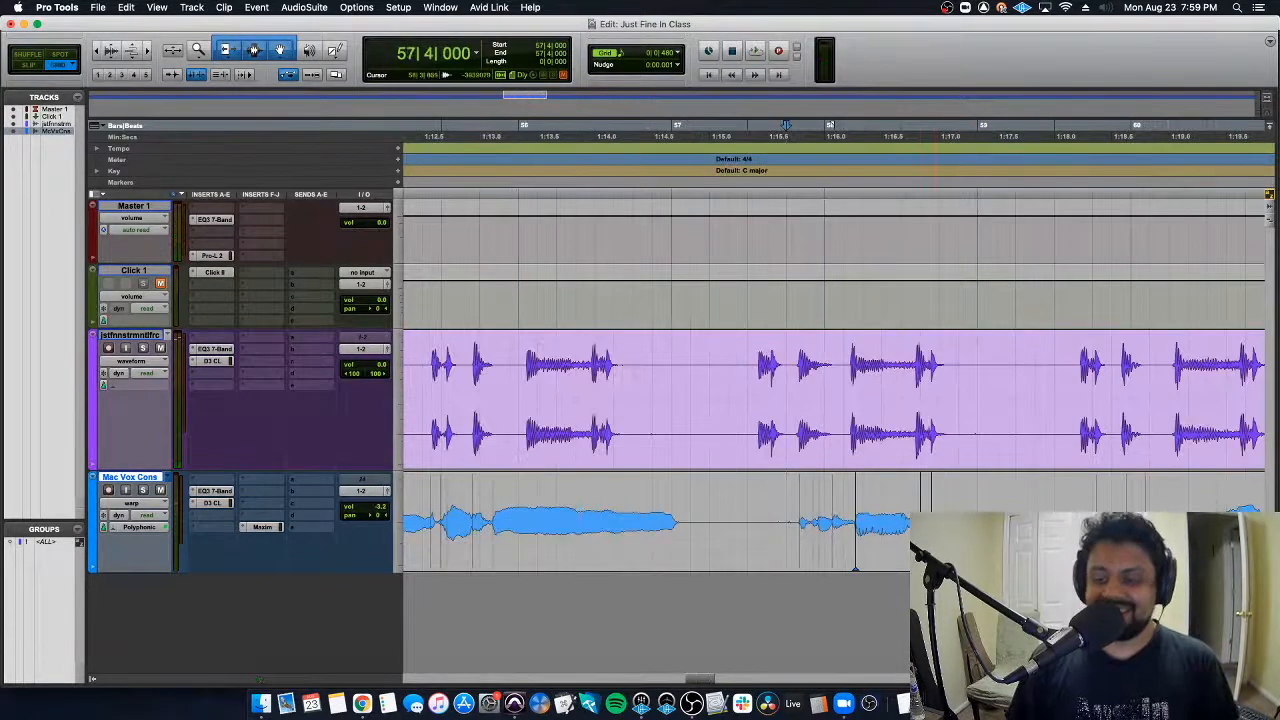
Step: Play the warped bar 58 phrase with the instrumental from 57|2|480 through bar 59
left_click(731, 500)
key("space")
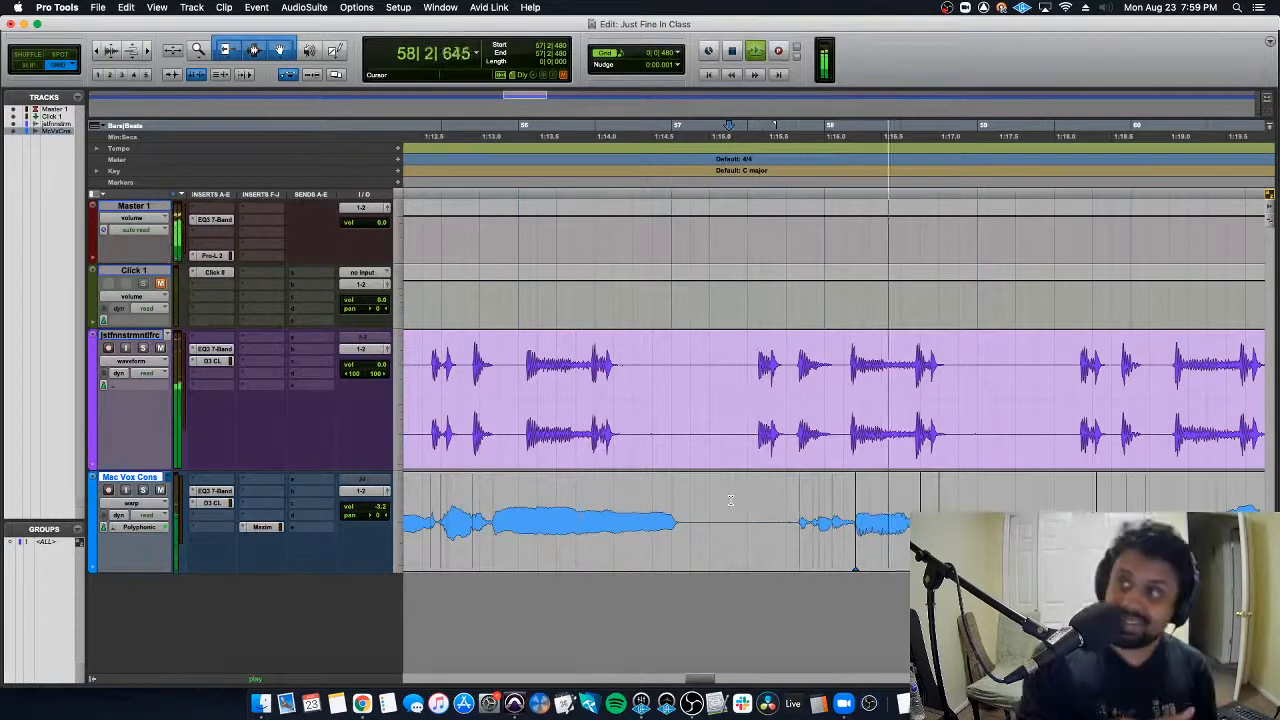
key("r")
scroll(976, 501, "right", 3)
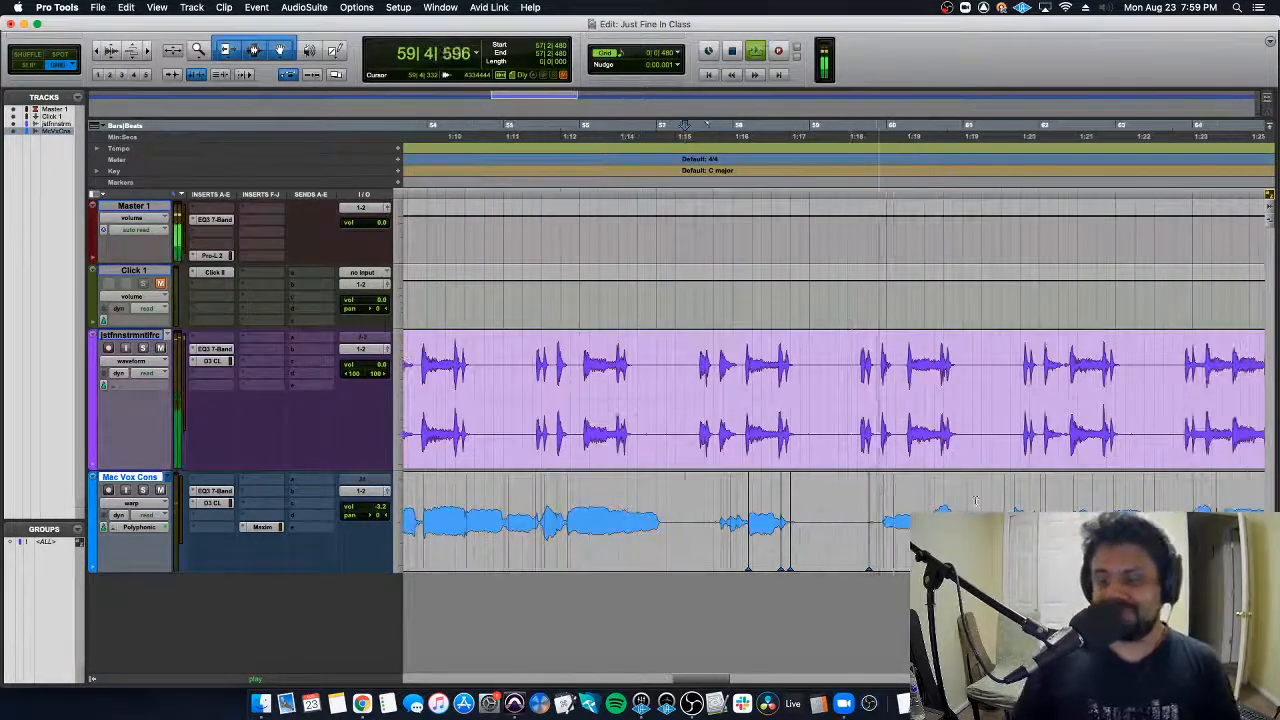
key("space")
Step: Show the whole song in the timeline to review the warp markers on the Mac Vox Cons track
left_click(877, 500)
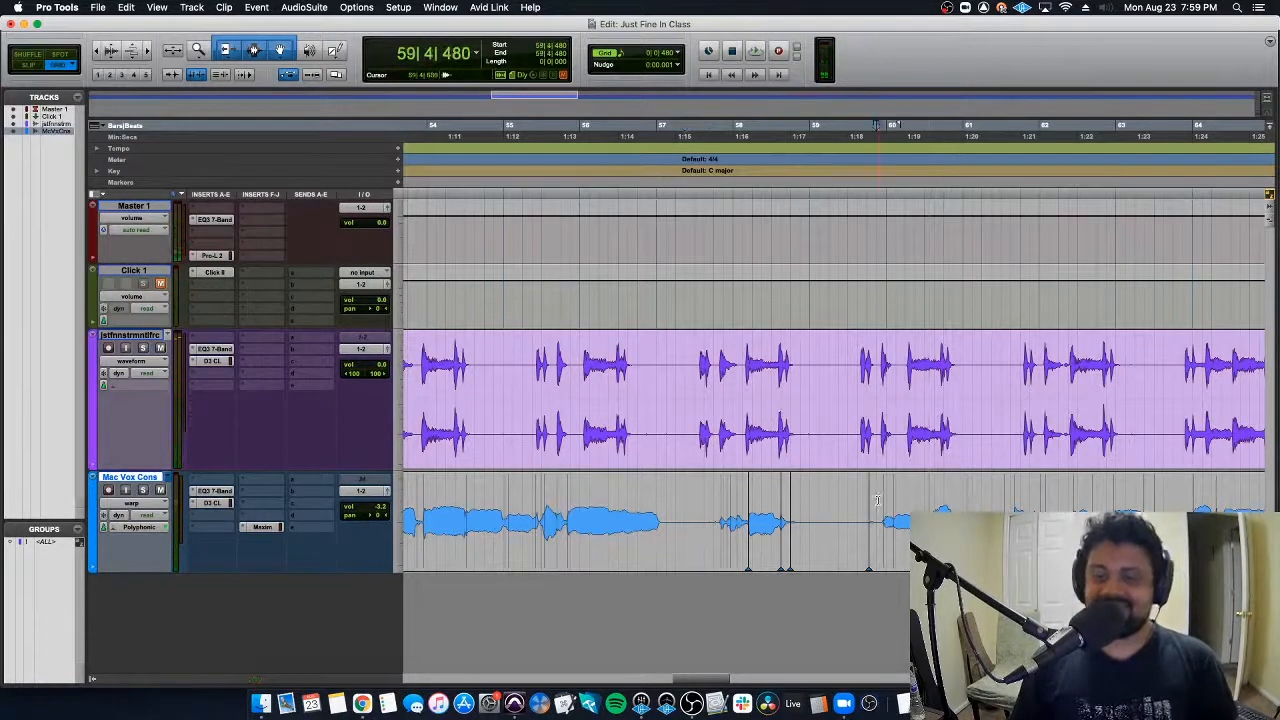
key("t")
key("r")
key("r")
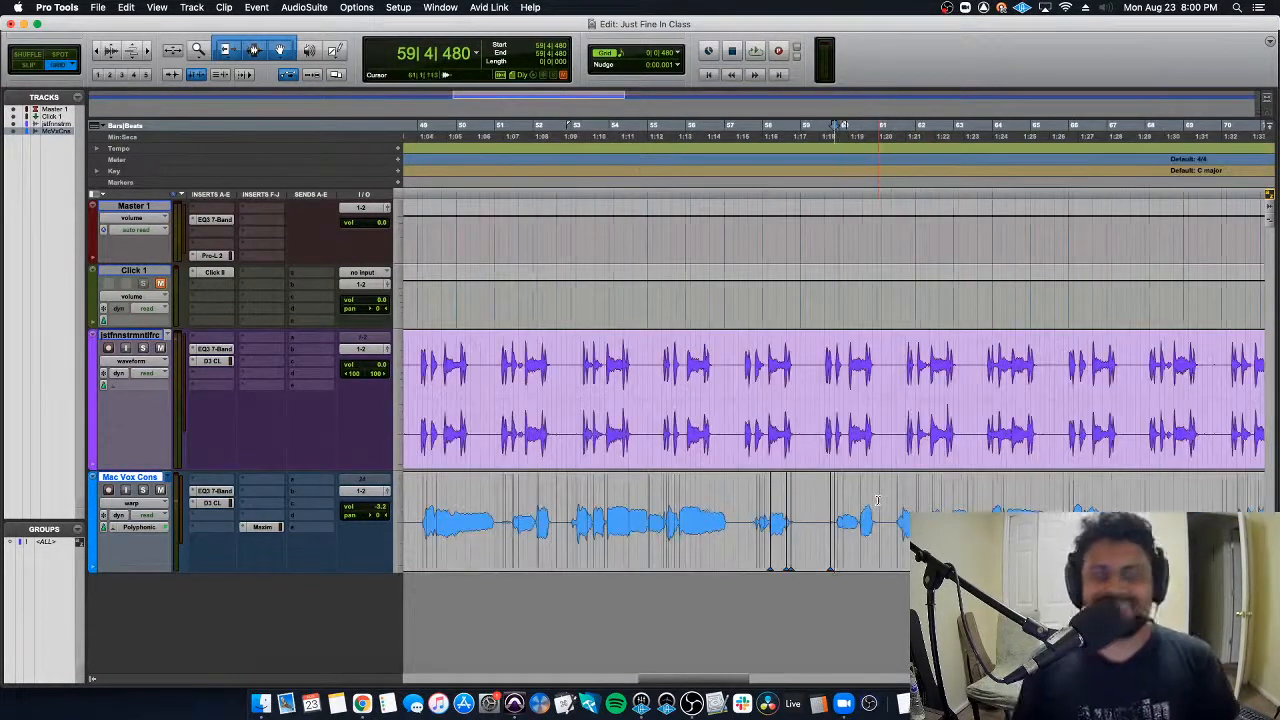
key("r")
key("r")
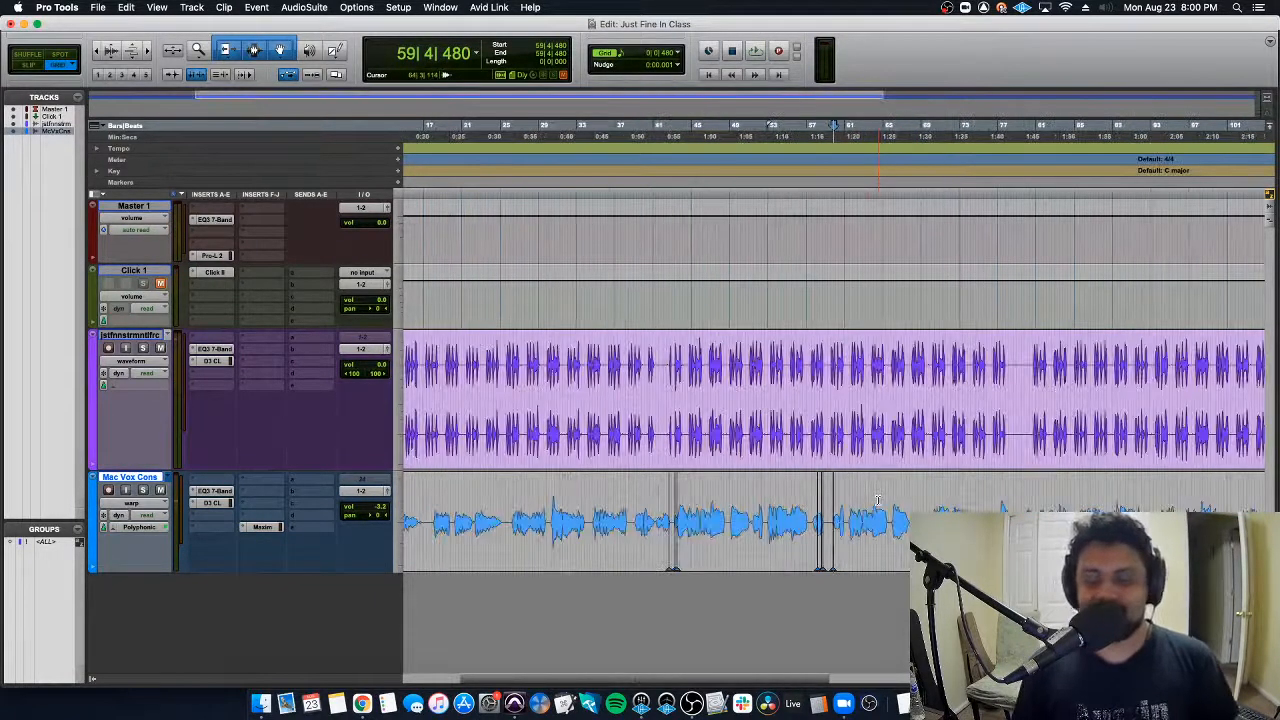
key("r")
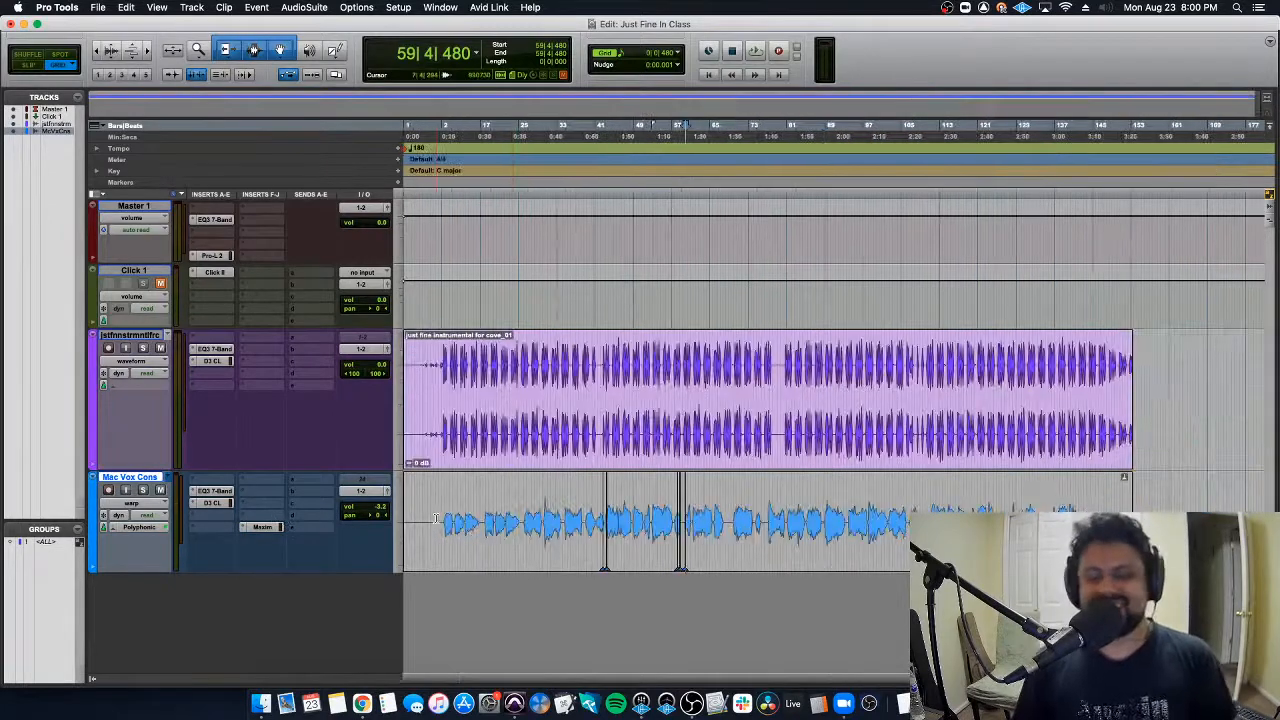
left_click(862, 520)
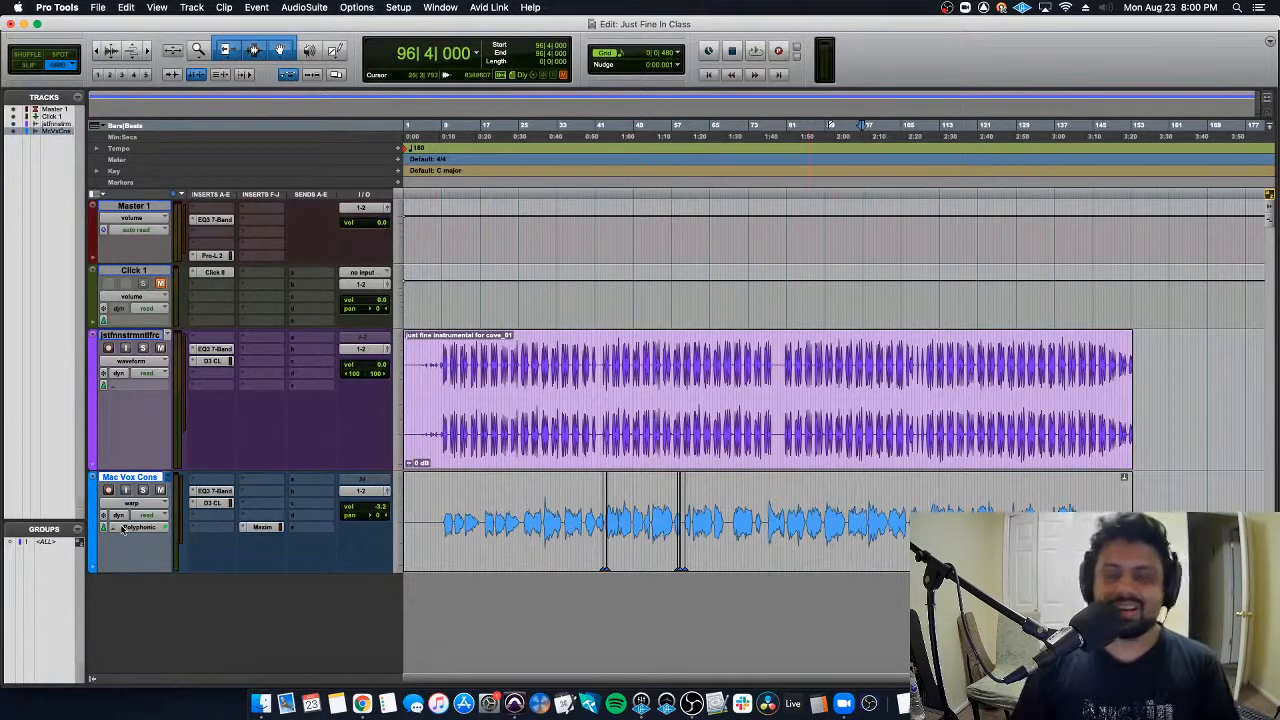
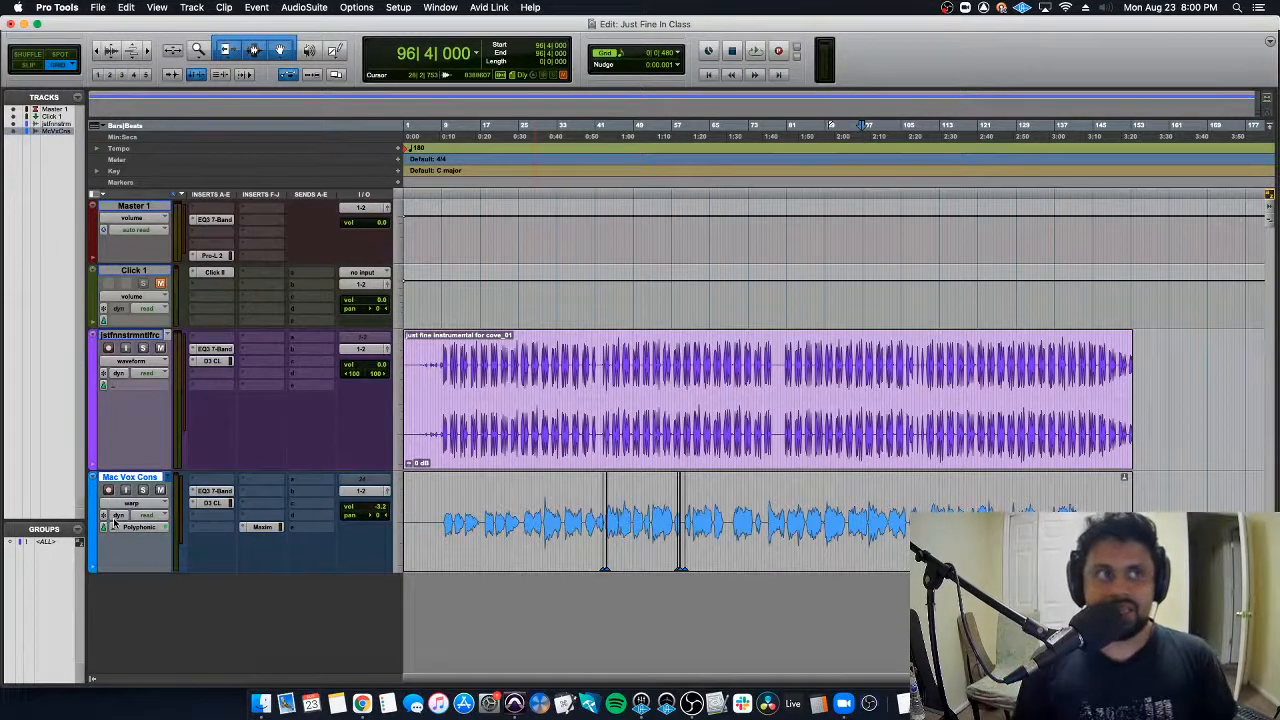
Step: Play the instrumental and the vocals from 9|1|000 into bar 15
left_click(441, 500)
key("space")
key("t")
key("t")
key("t")
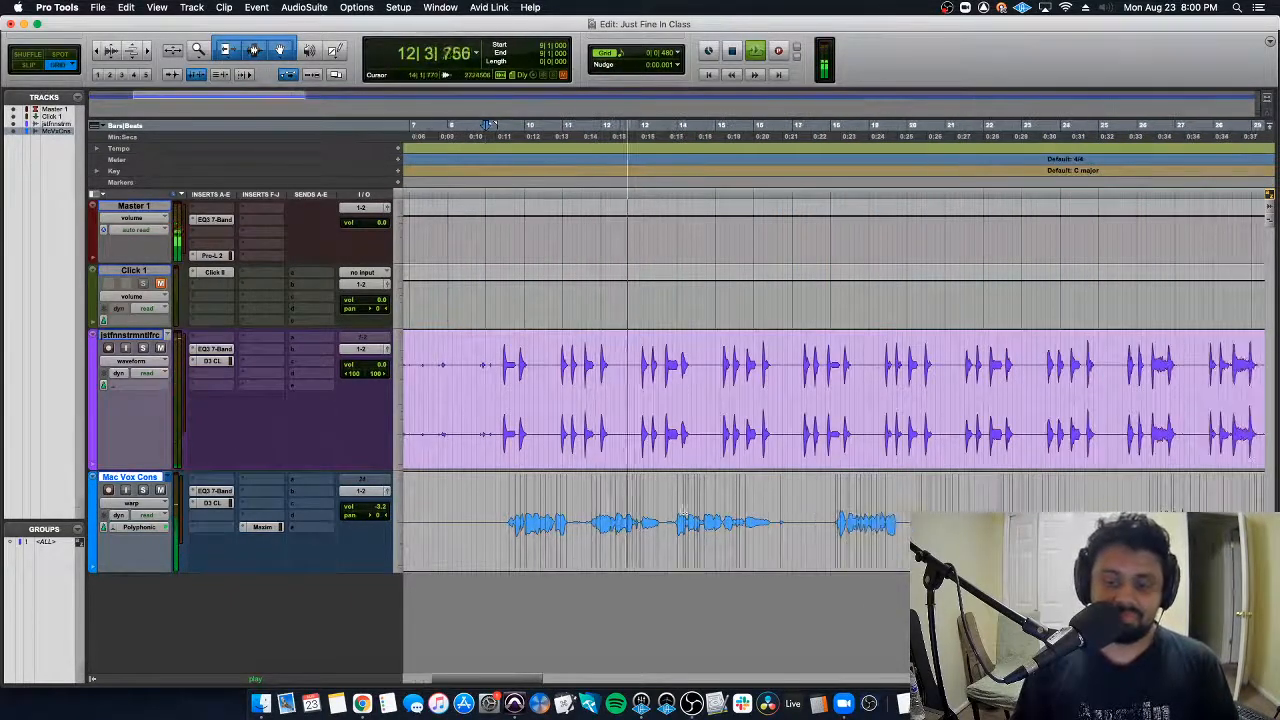
key("r")
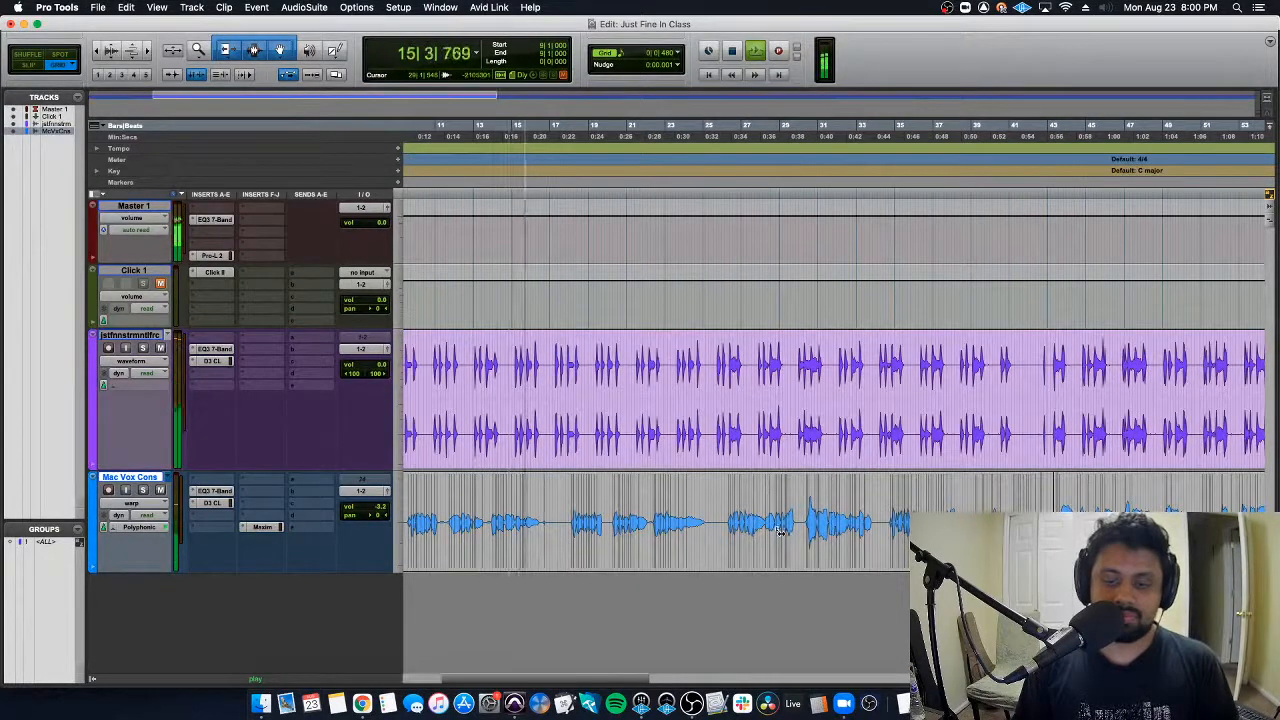
key("space")
Step: Examine the Mac Vox Cons waveform around bars 13 to 18 up close and play briefly from 15|3|480
left_click(523, 355)
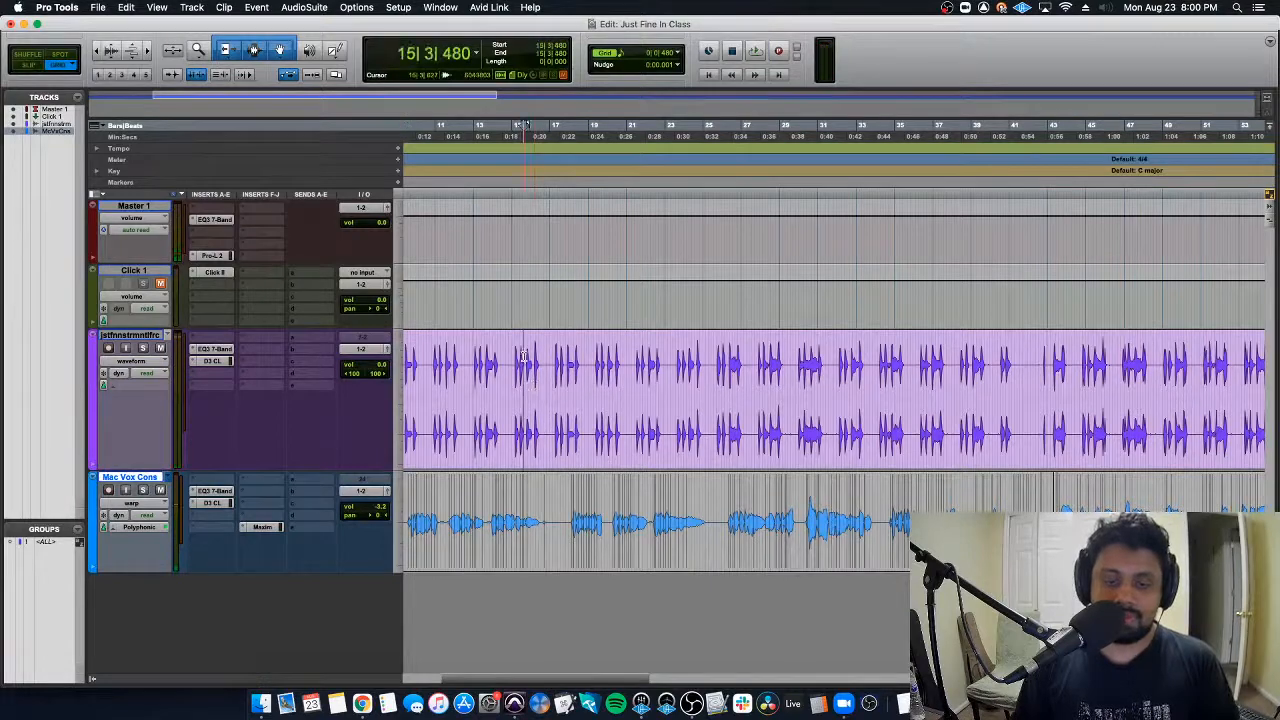
key("t")
key("space")
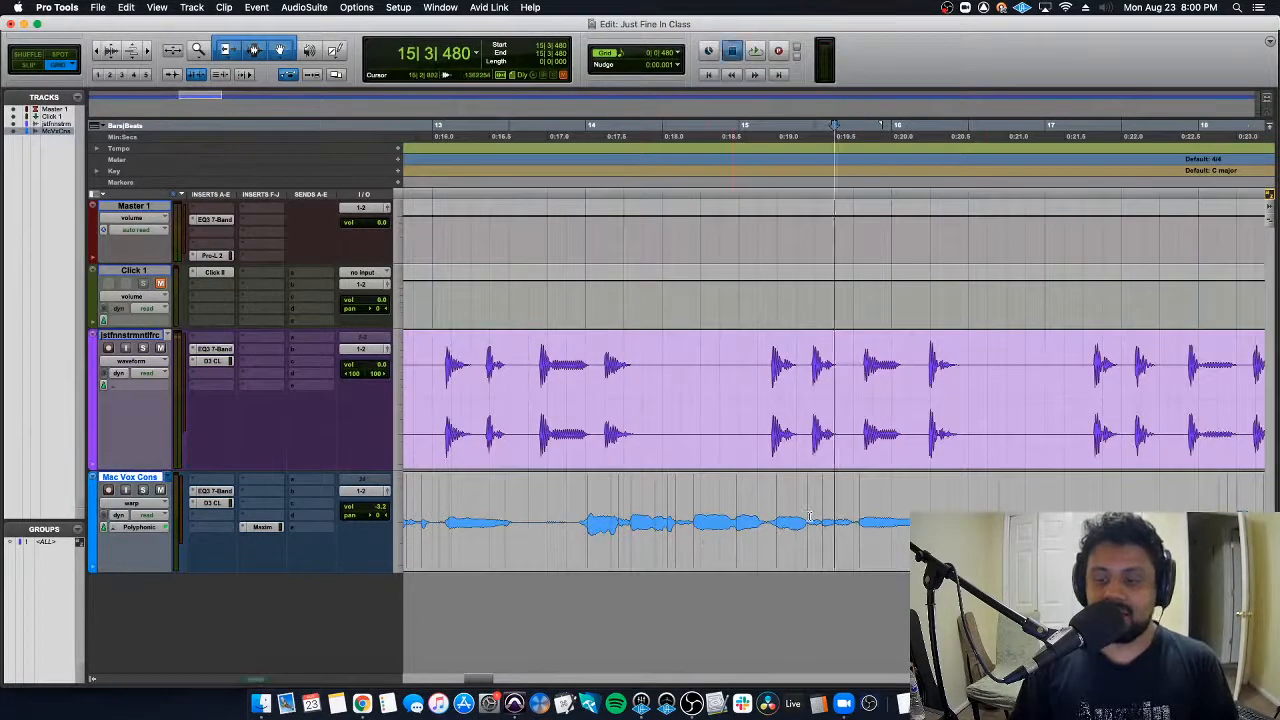
key("space")
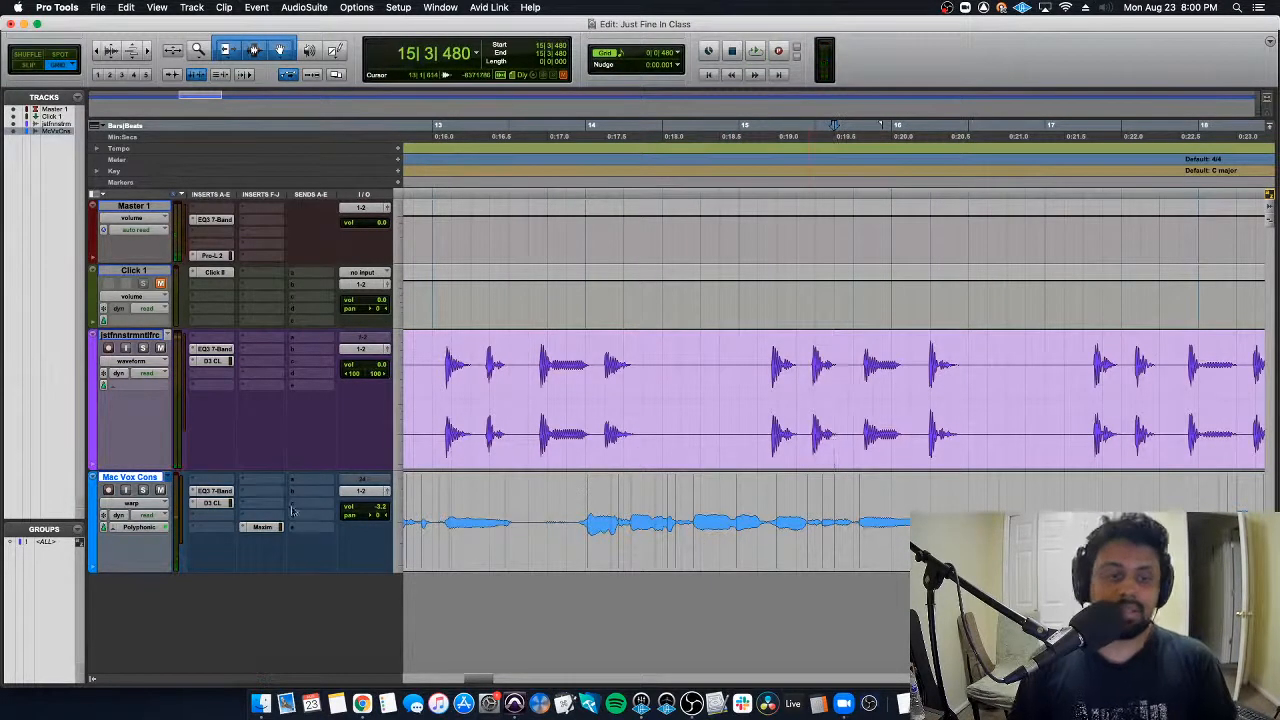
Step: Show the Mac Vox Cons track in analysis view and return it to warp view
left_click(133, 503)
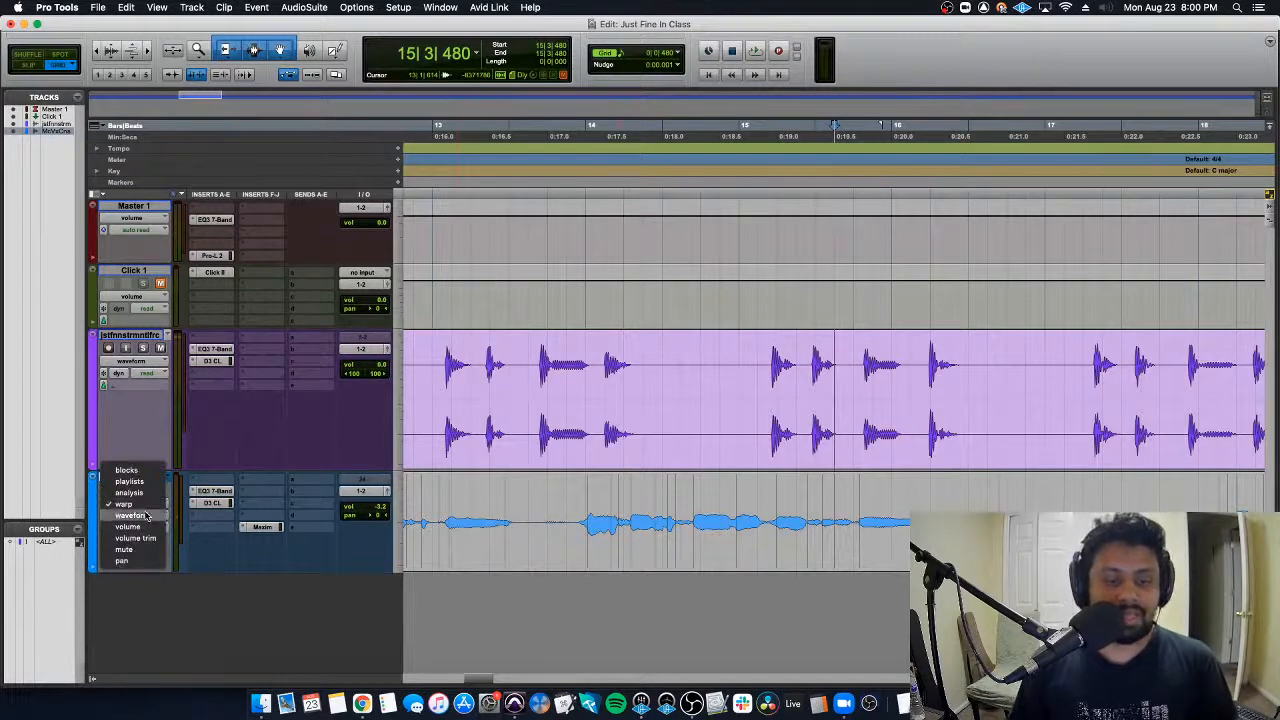
left_click(149, 494)
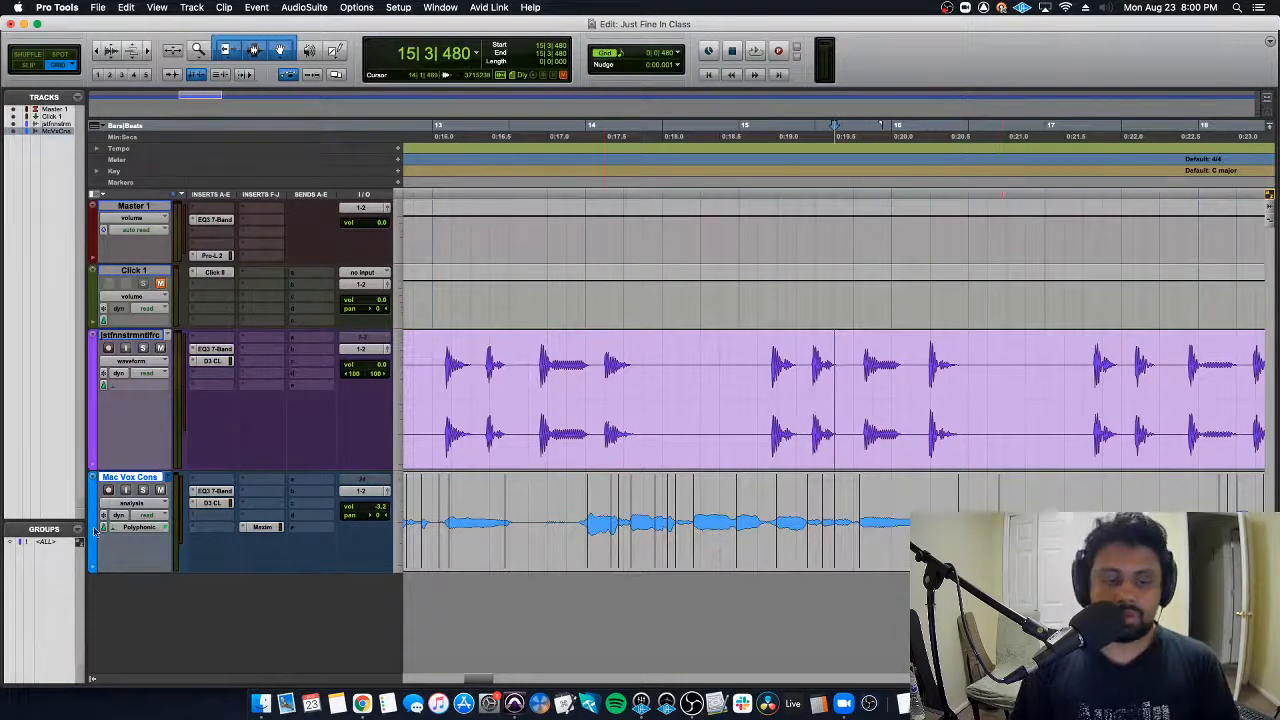
left_click(120, 508)
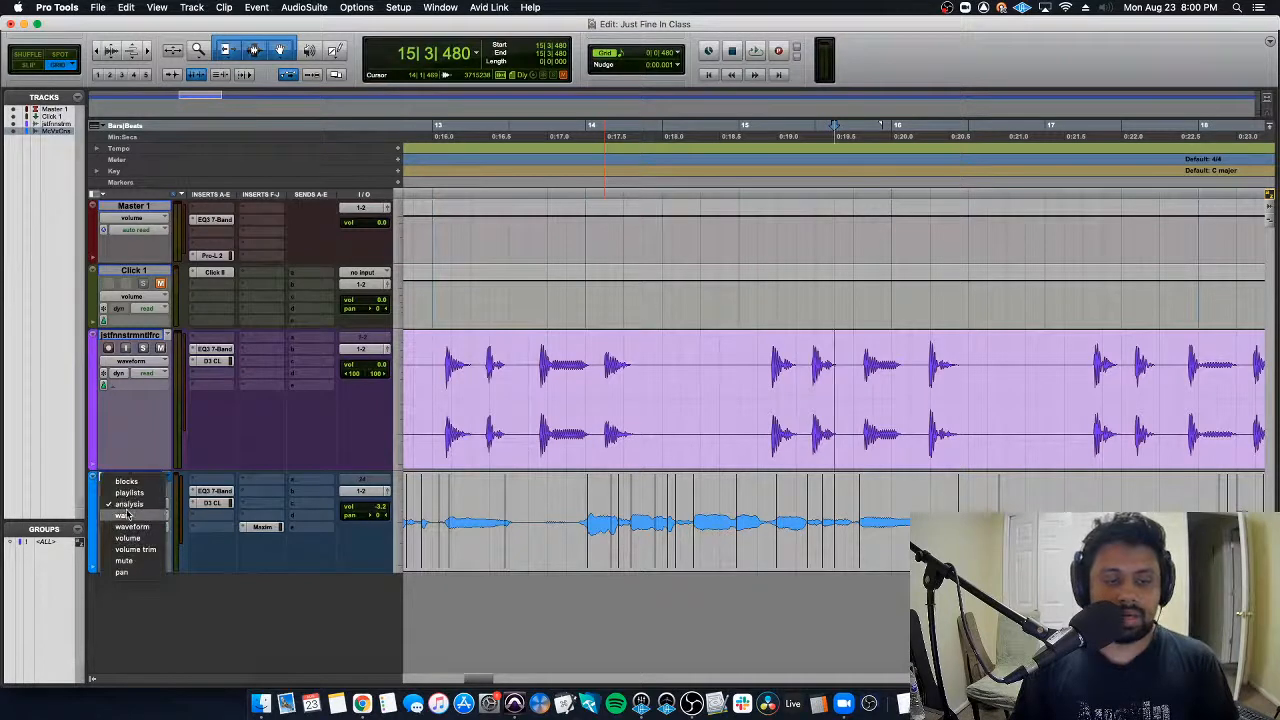
left_click(120, 499)
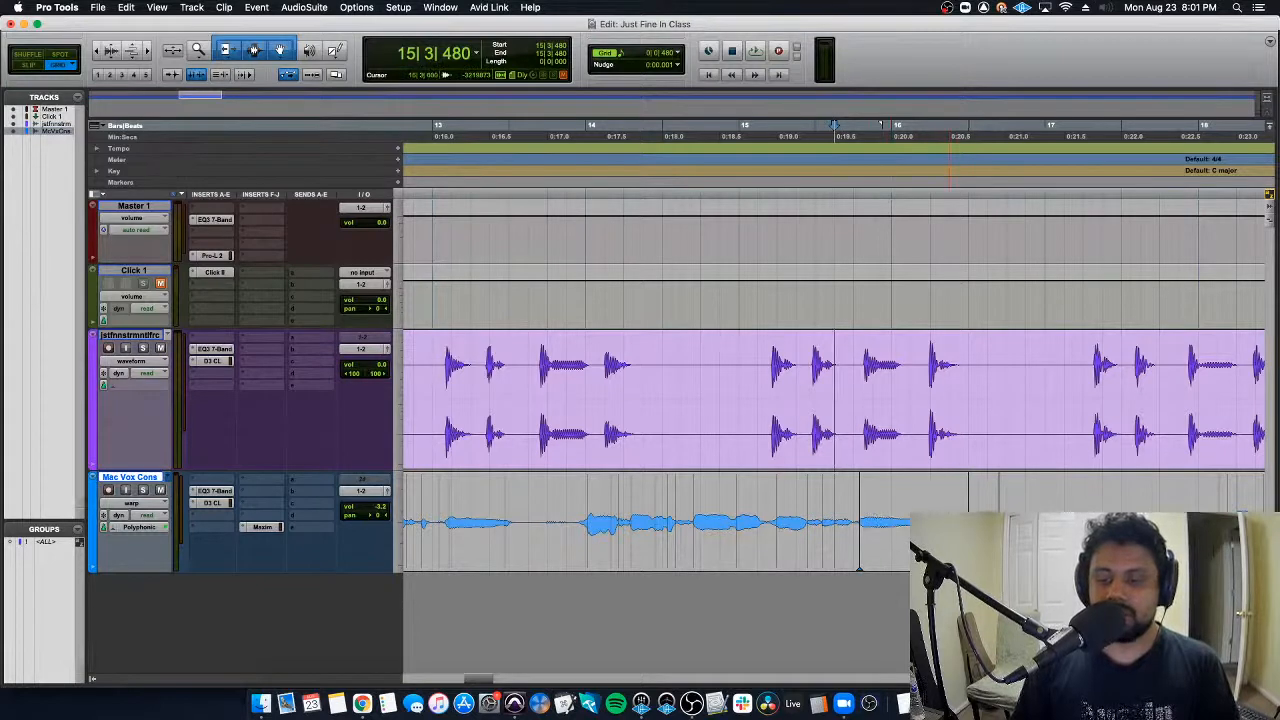
Step: Play the vocals with the instrumental from 13|4|000 into bar 16 and replay them from 15|1|480
left_click(536, 497)
key("space")
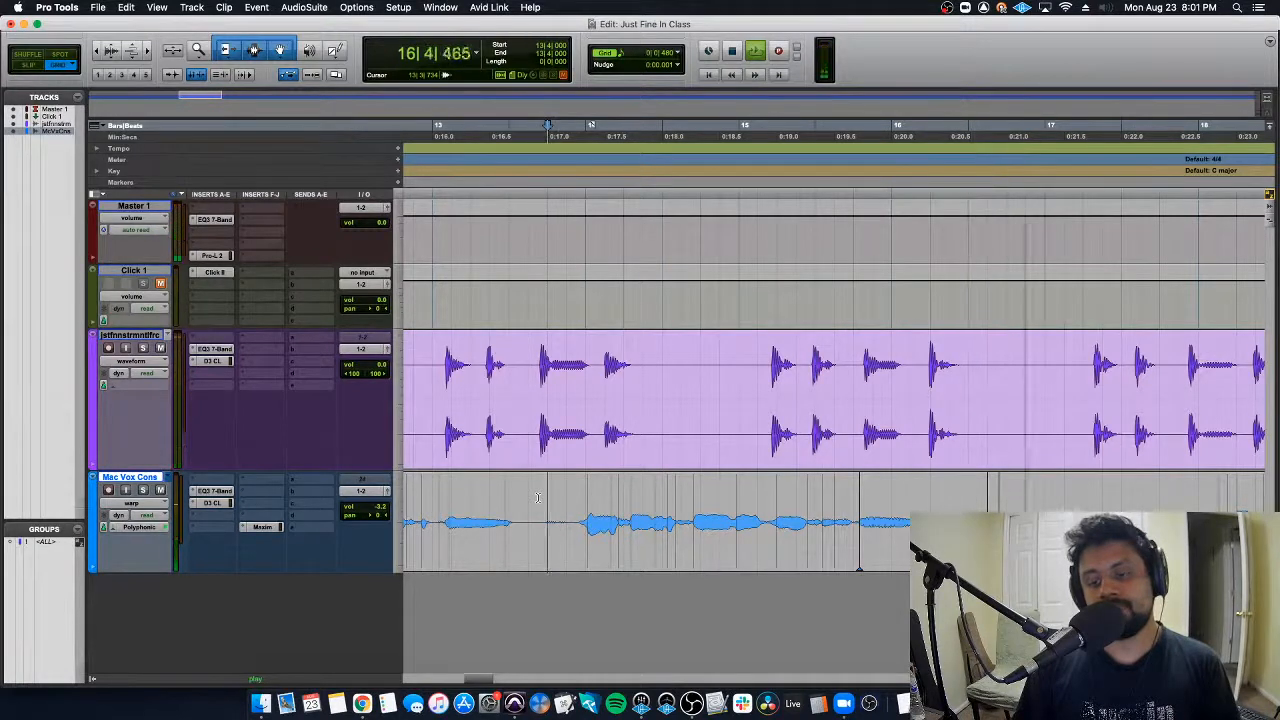
key("space")
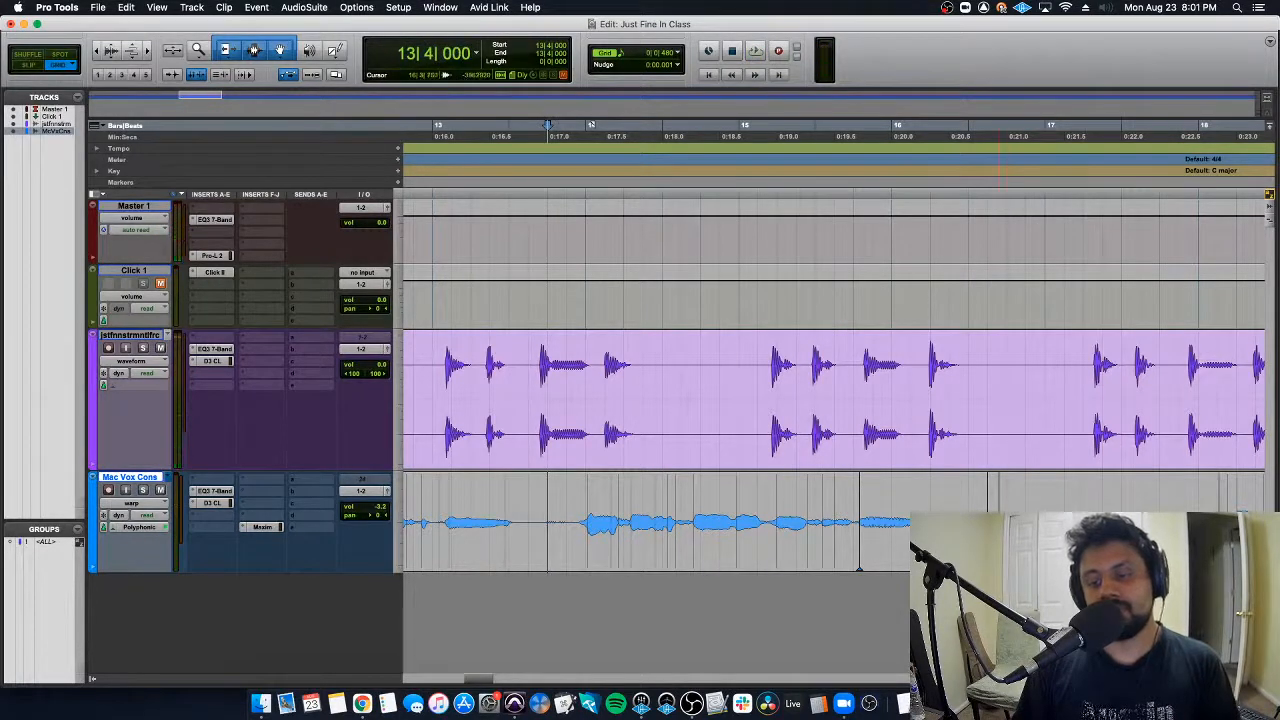
left_click(757, 128)
key("space")
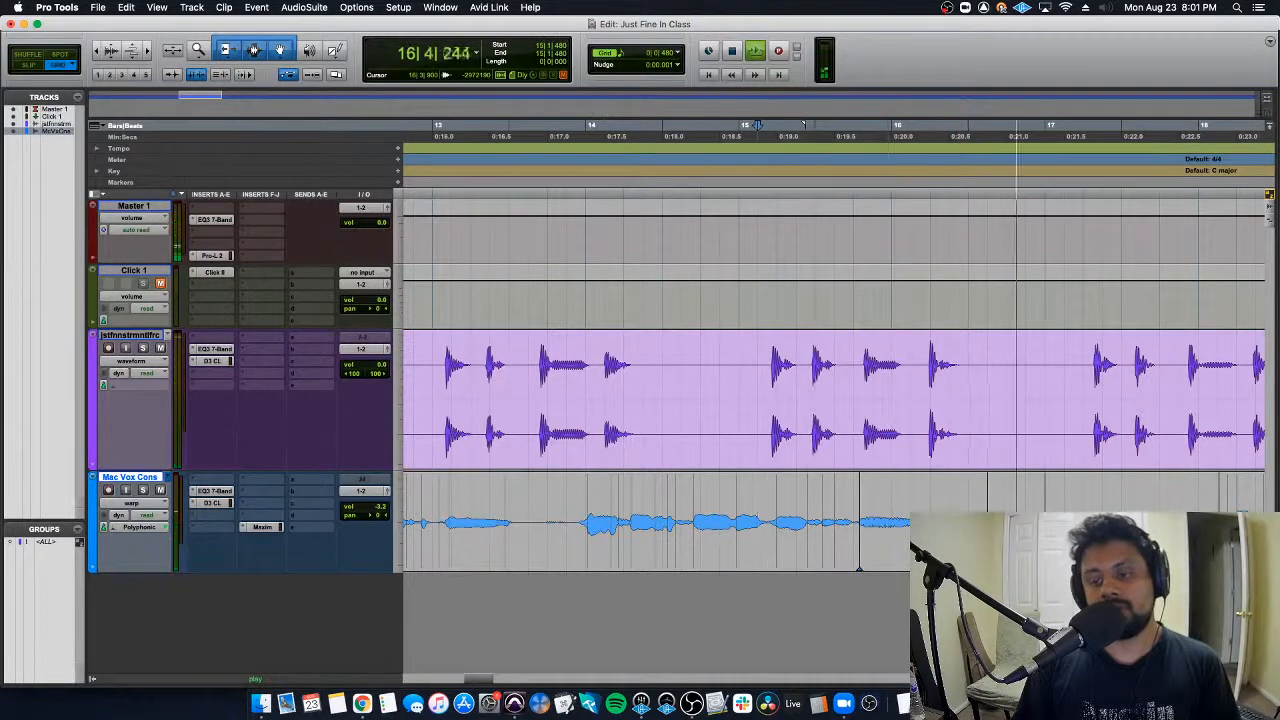
key("space")
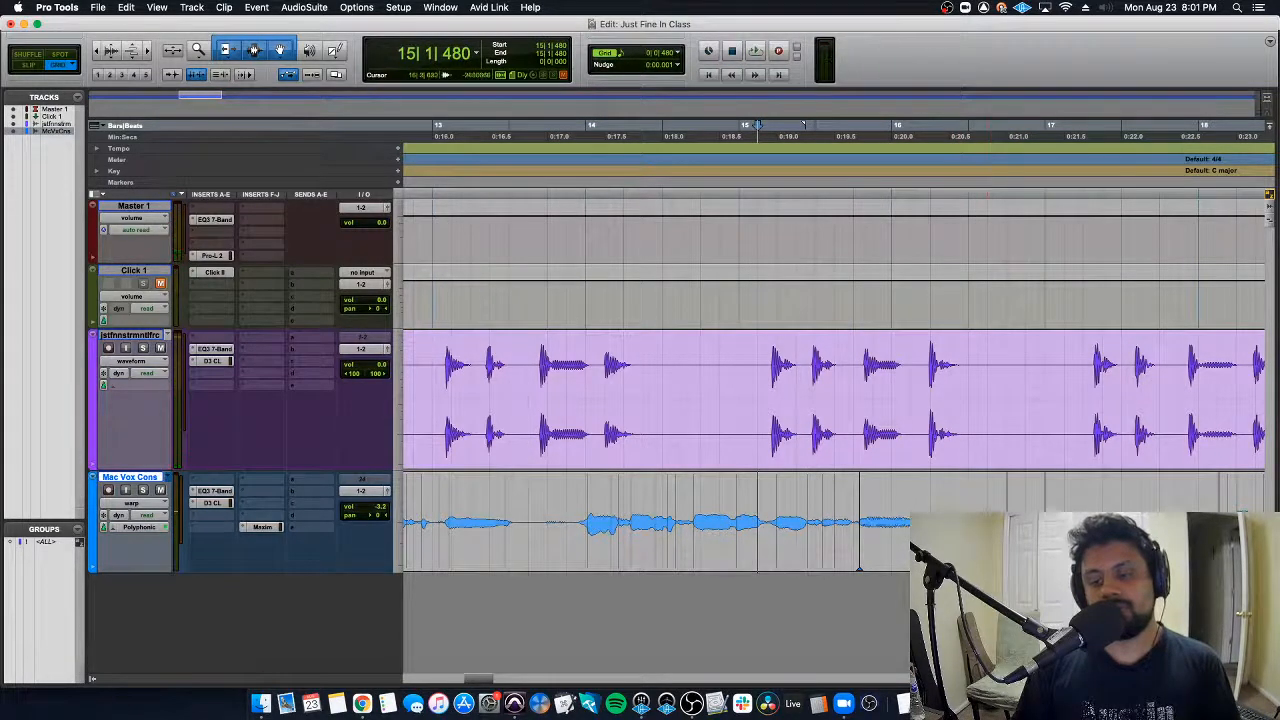
key("space")
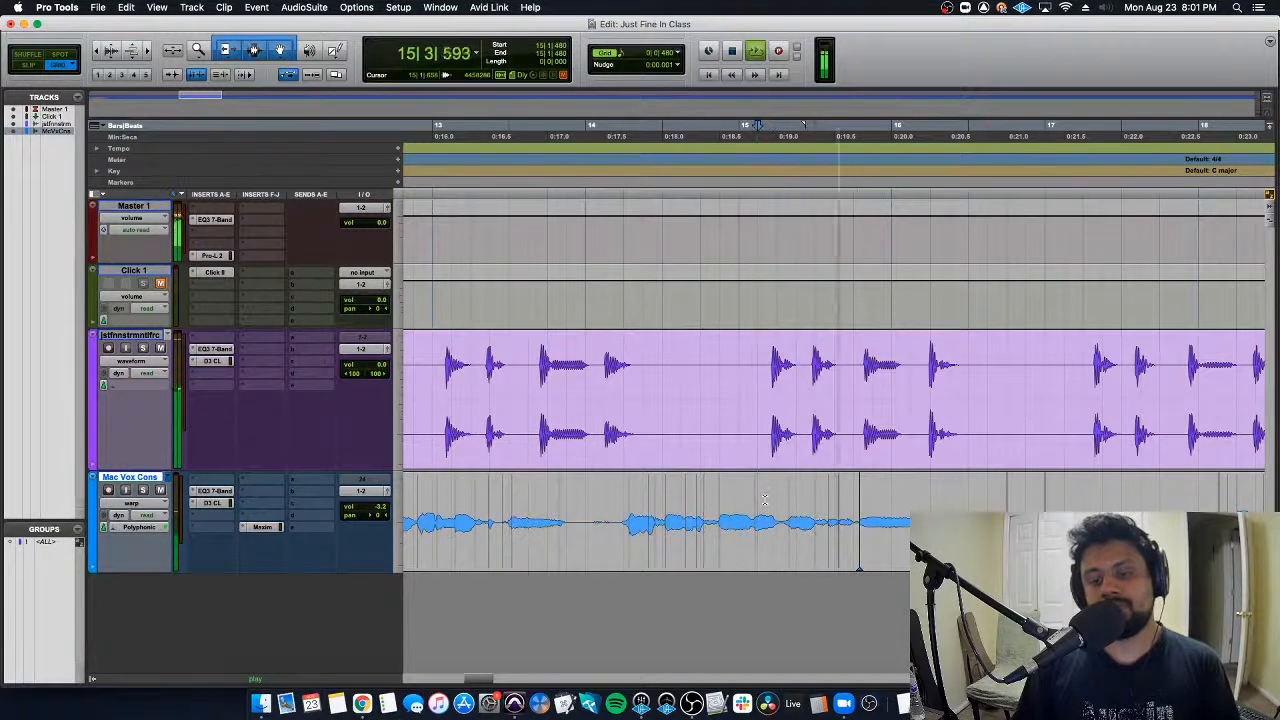
key("space")
Step: Play the held vocal phrase from 14|3|000 and again from 14|2|000 into bar 17
left_click(657, 493)
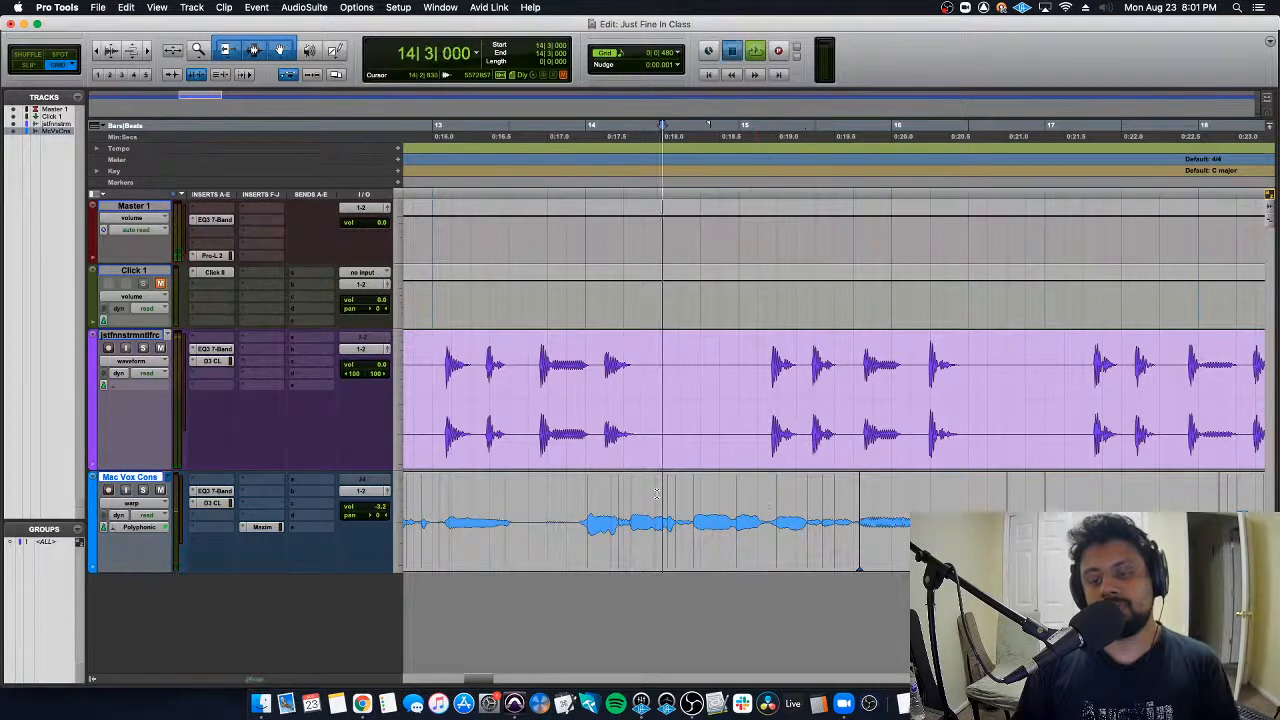
key("space")
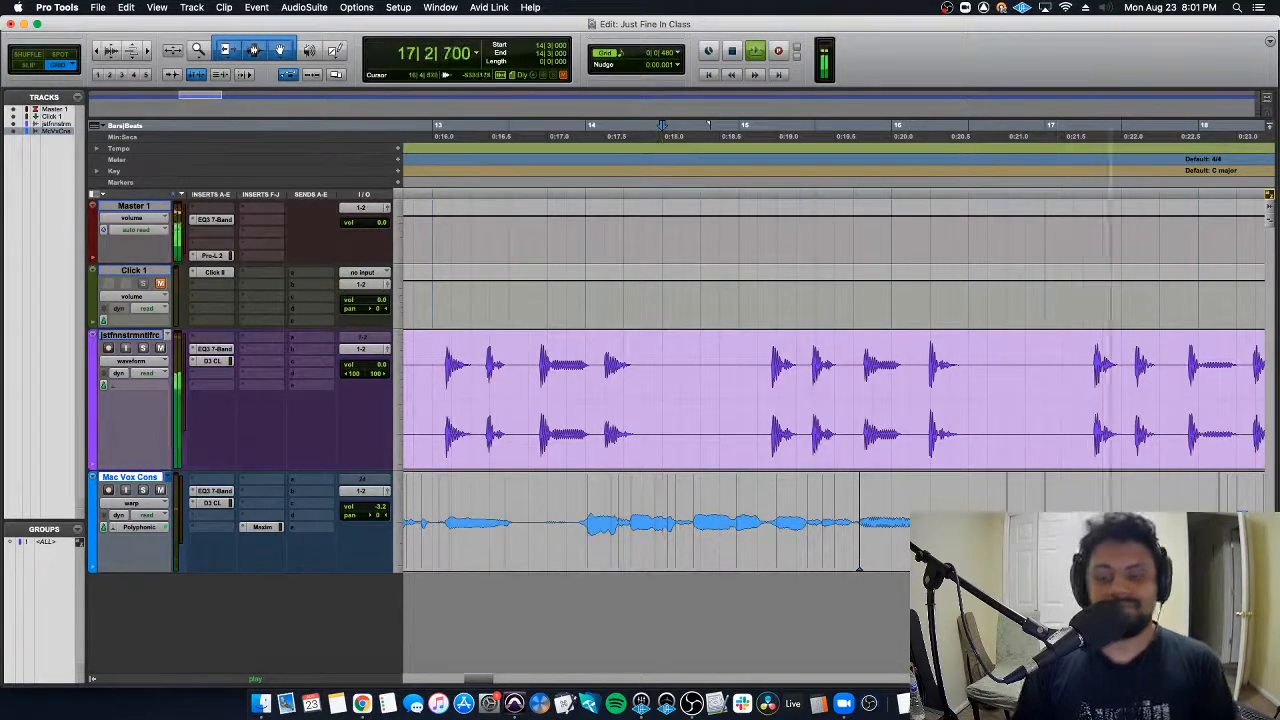
key("space")
left_click(620, 490)
key("space")
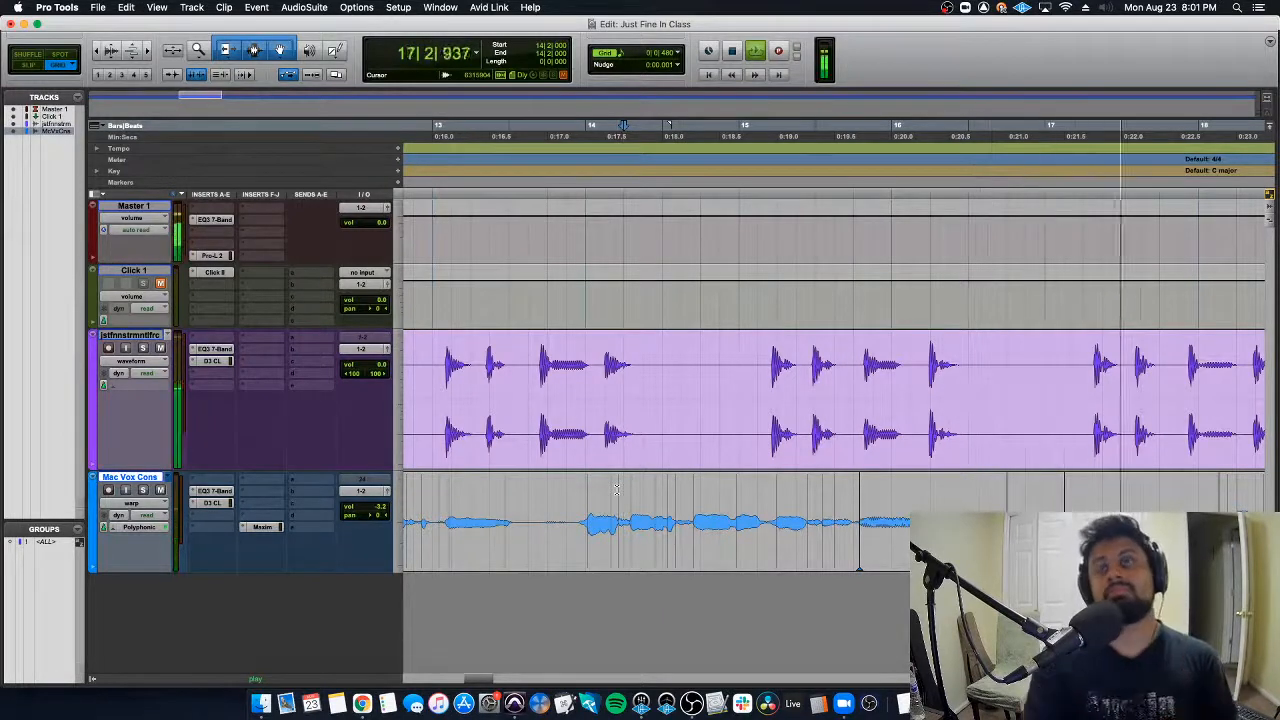
key("space")
Step: Examine the Mac Vox Cons phrases between bars 10 and 20 in a wider and a closer timeline view
key("r")
key("r")
key("r")
key("r")
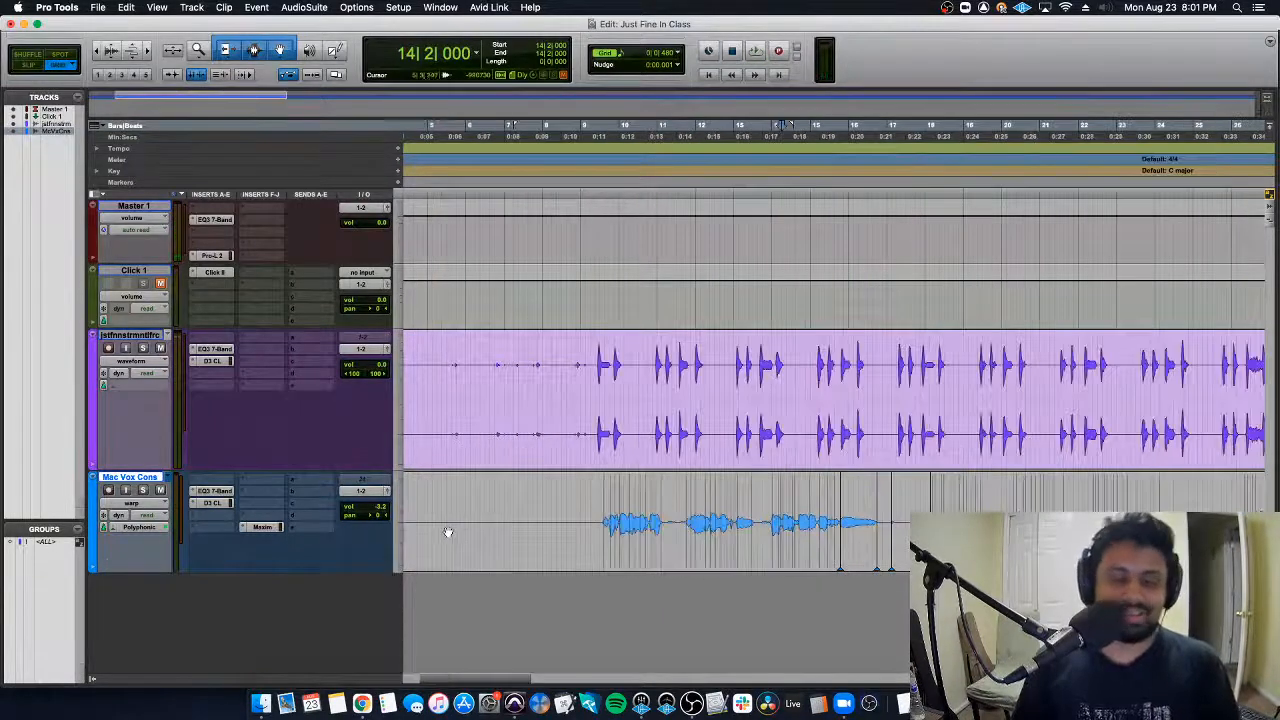
key("t")
key("t")
key("t")
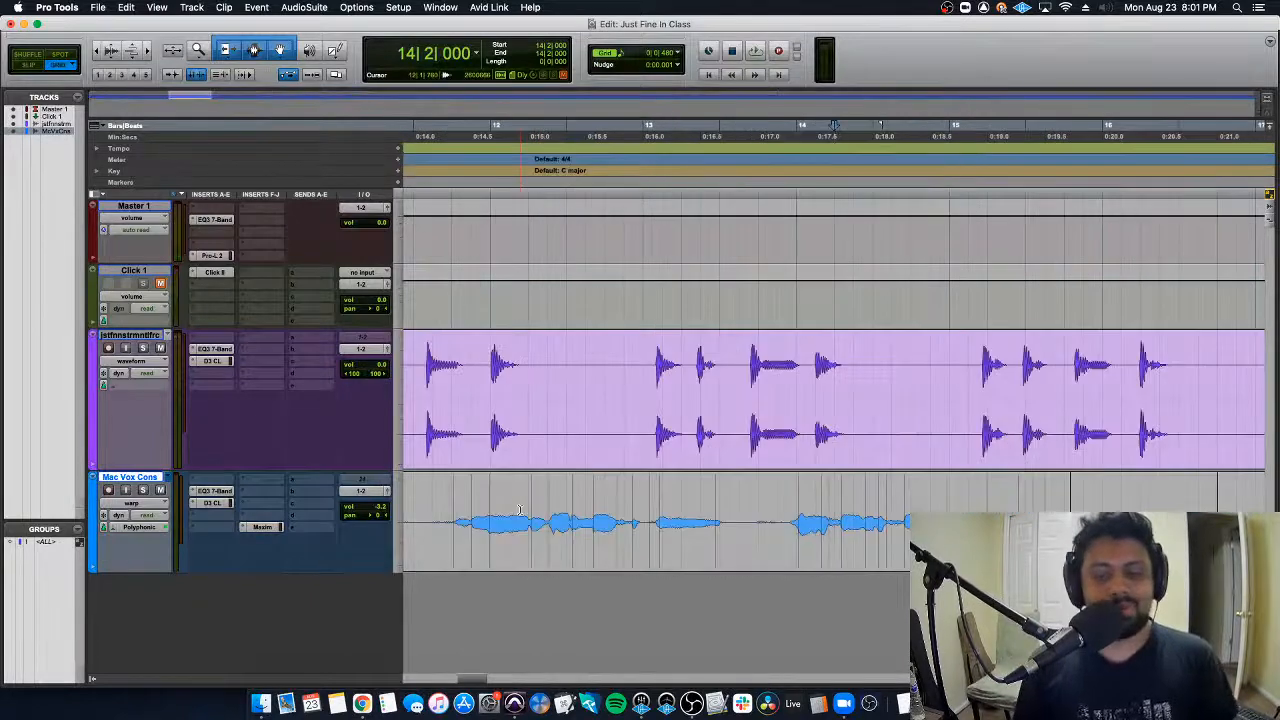
scroll(519, 510, "right", 2)
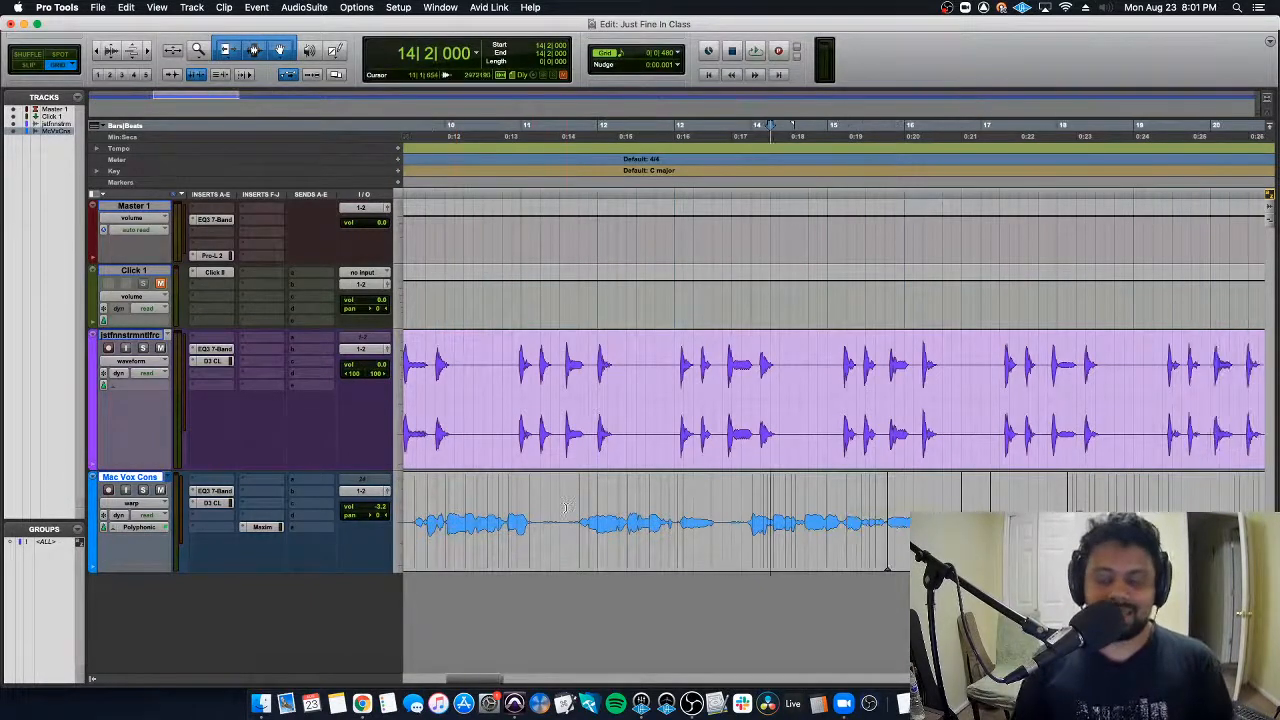
Step: Examine the warp markers around 17|1|000 at the end of the held Mac Vox Cons note
left_click(914, 509)
key("t")
key("t")
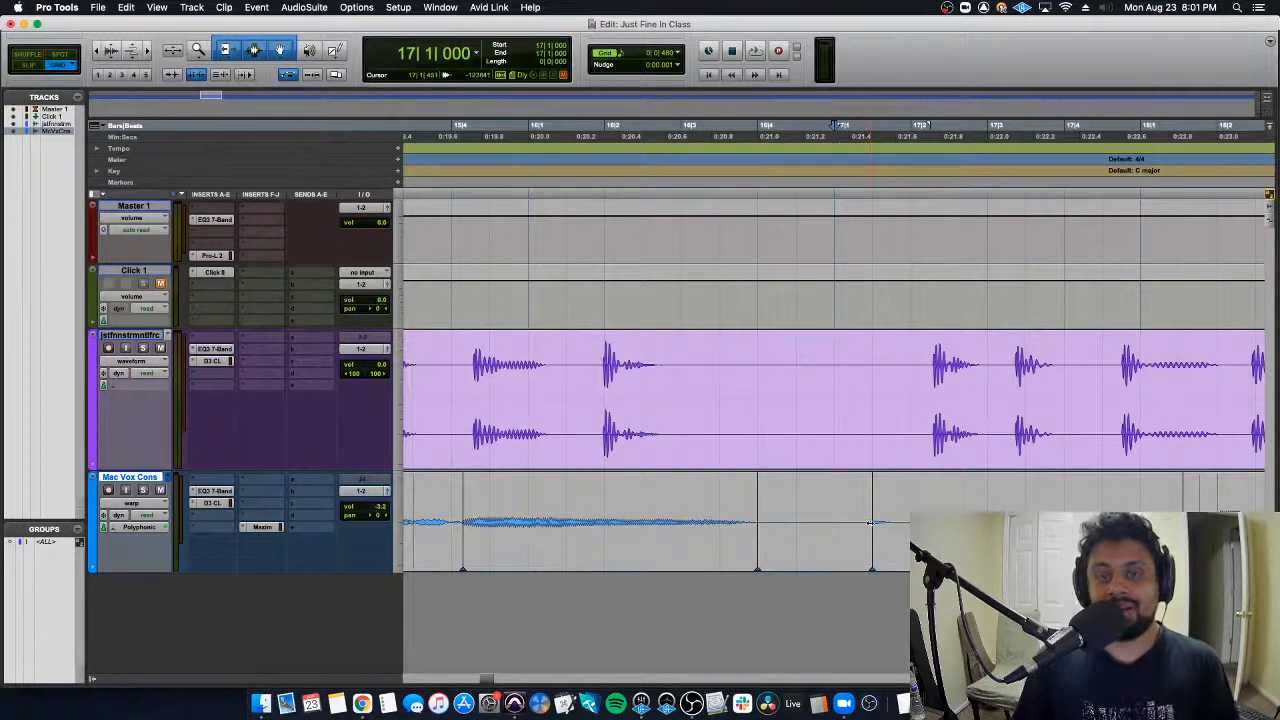
key("r")
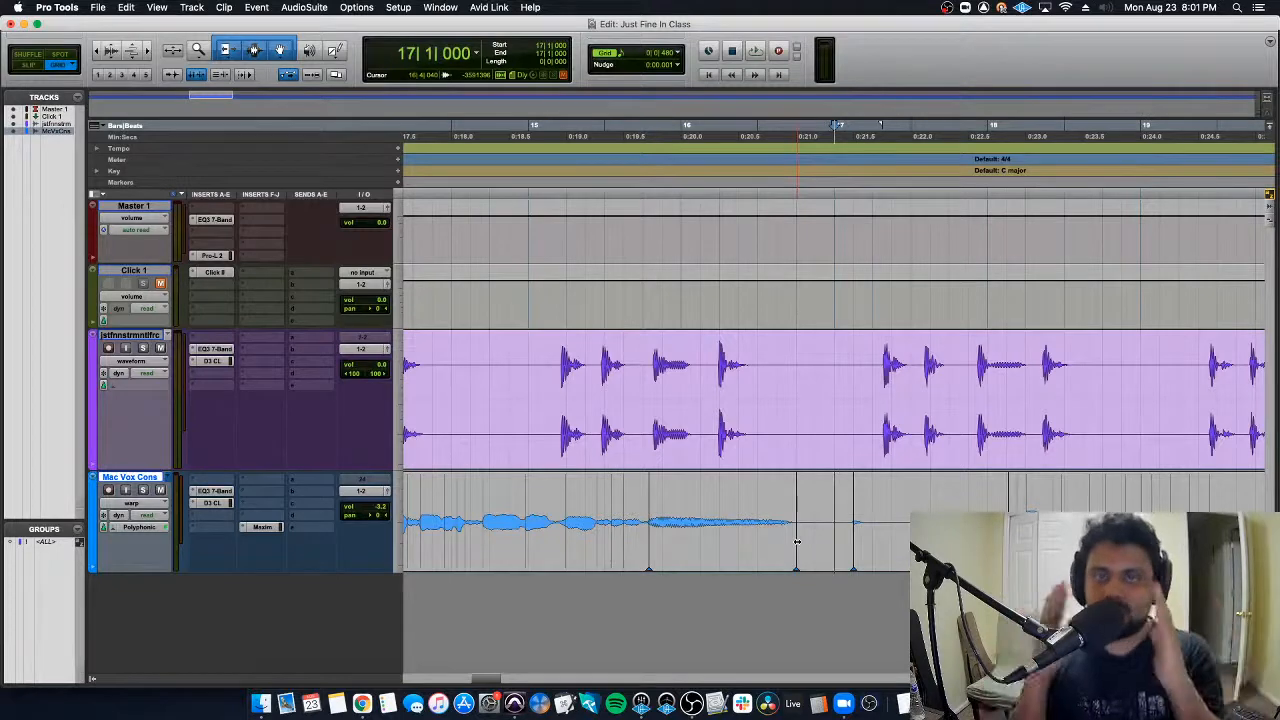
key("r")
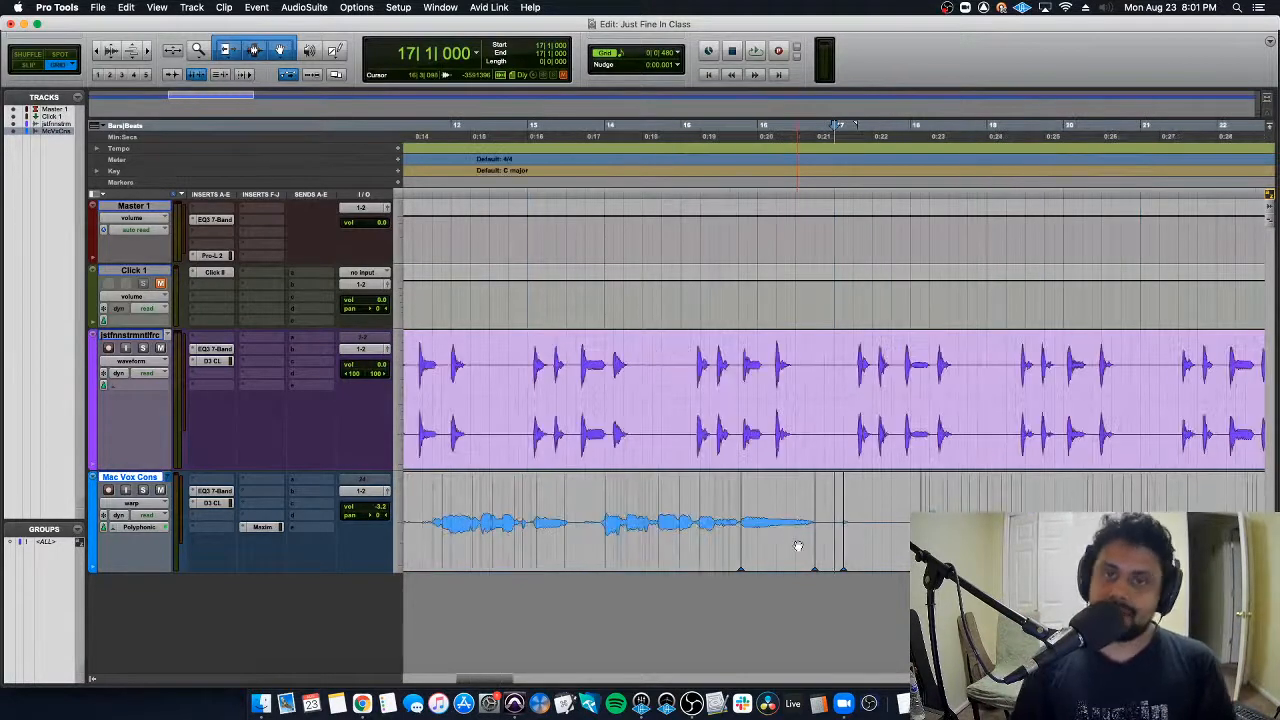
key("r")
scroll(798, 546, "right", 2)
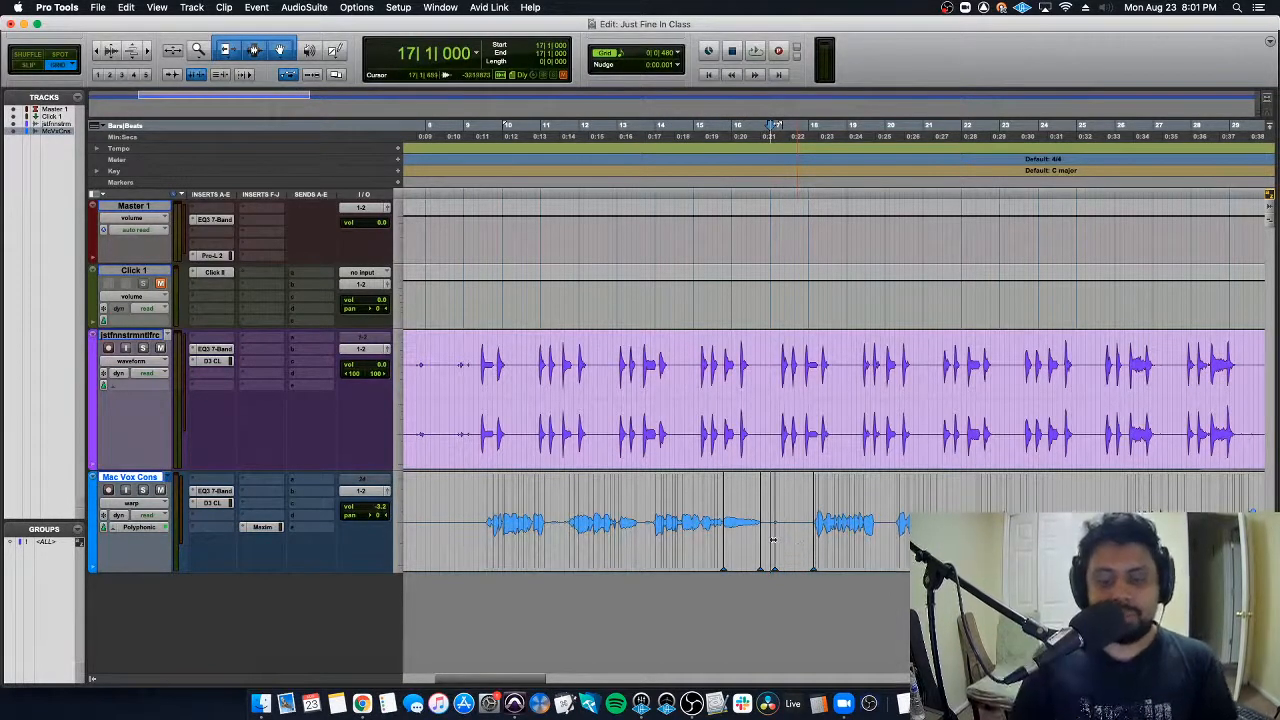
scroll(773, 540, "up", 2)
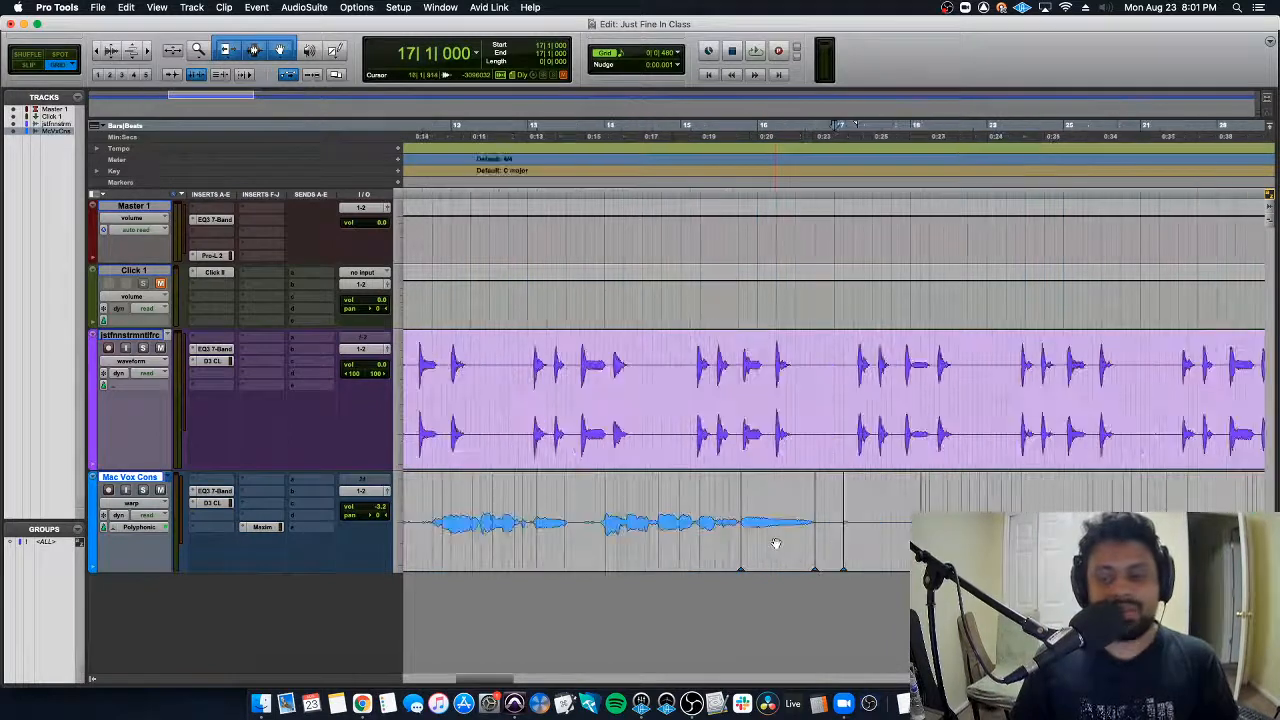
Step: Try stretching the tail of the held Mac Vox Cons note to about 17|3|000 and audition it from 14|2|000
left_click(885, 547)
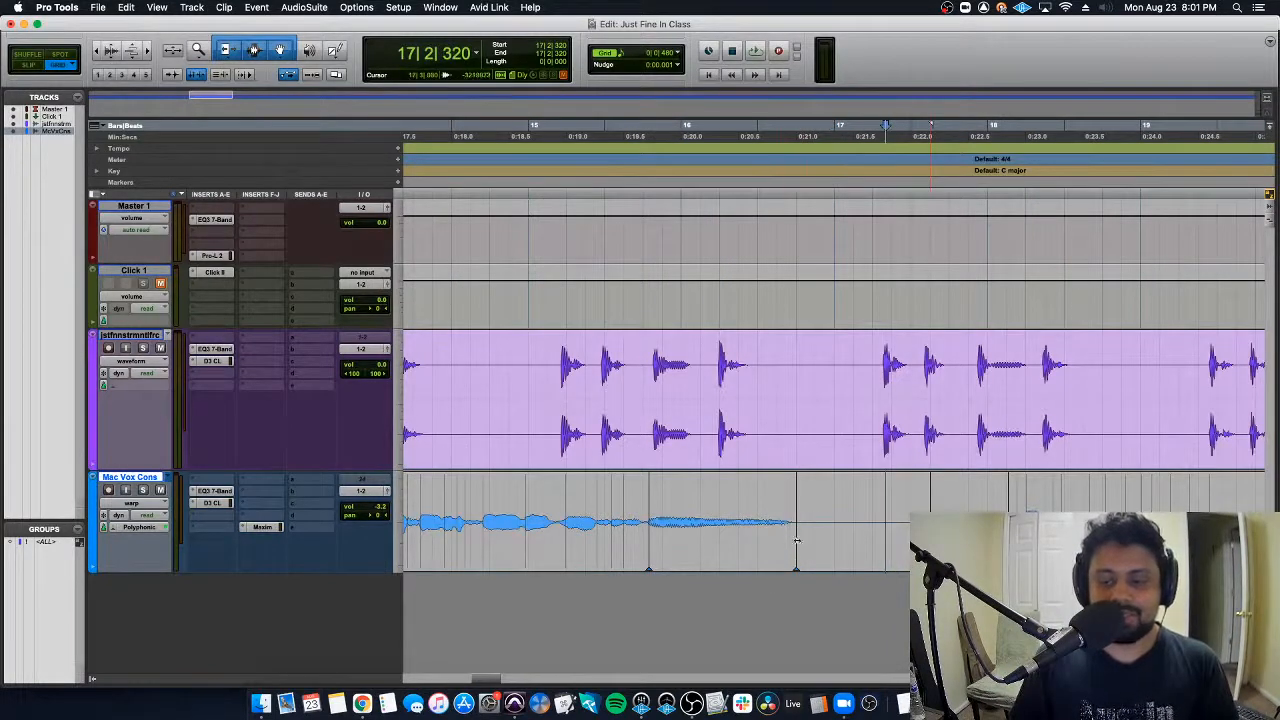
scroll(796, 541, "down", 2)
left_click(622, 487)
key("space")
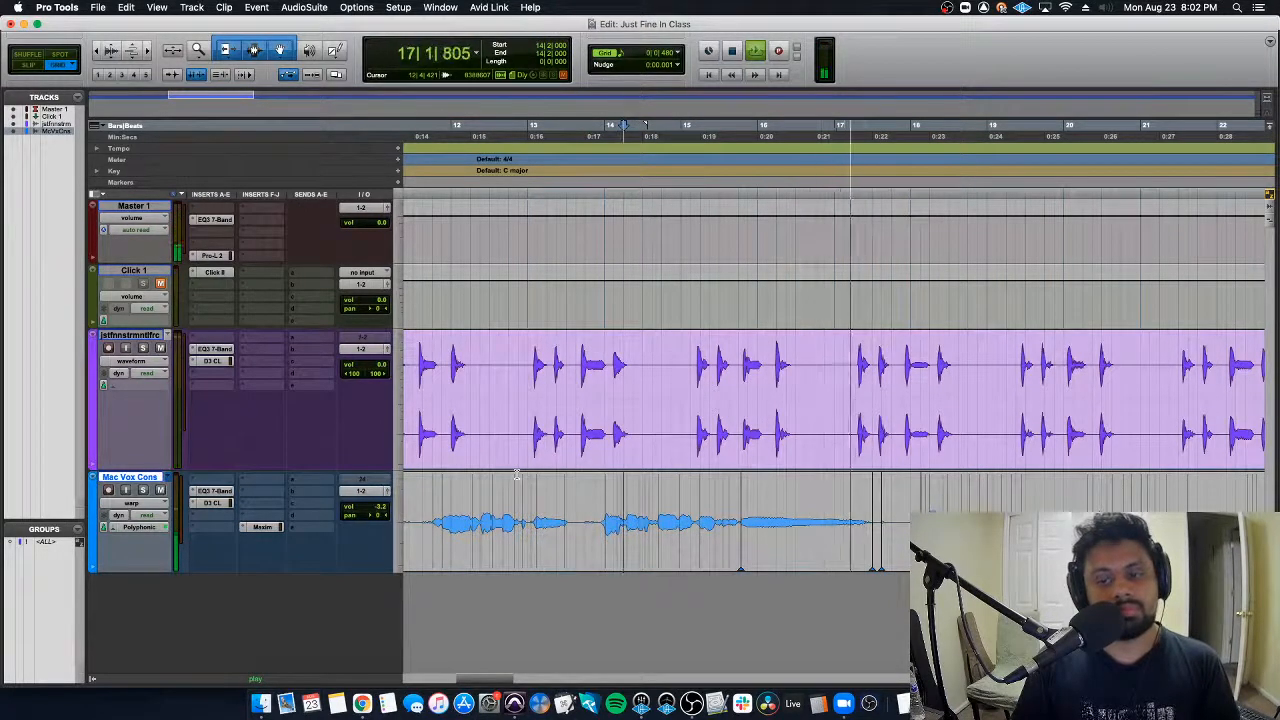
key("space")
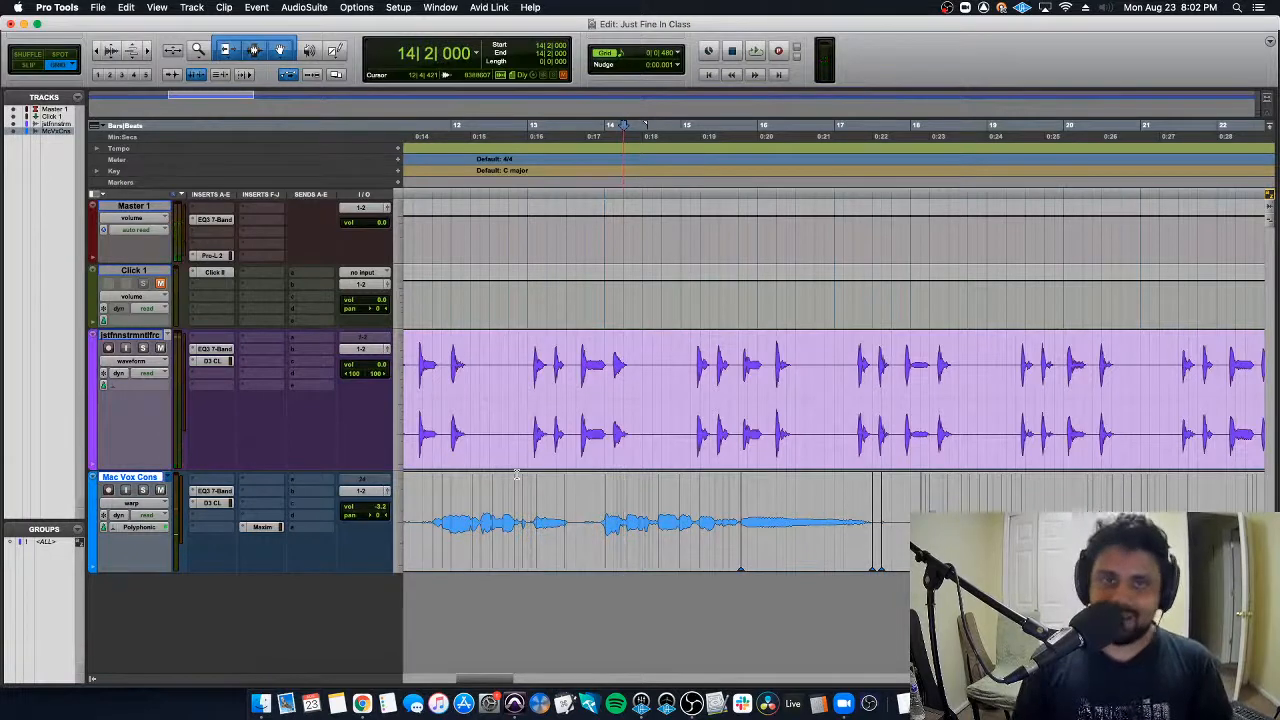
key("super+z")
key("super+z")
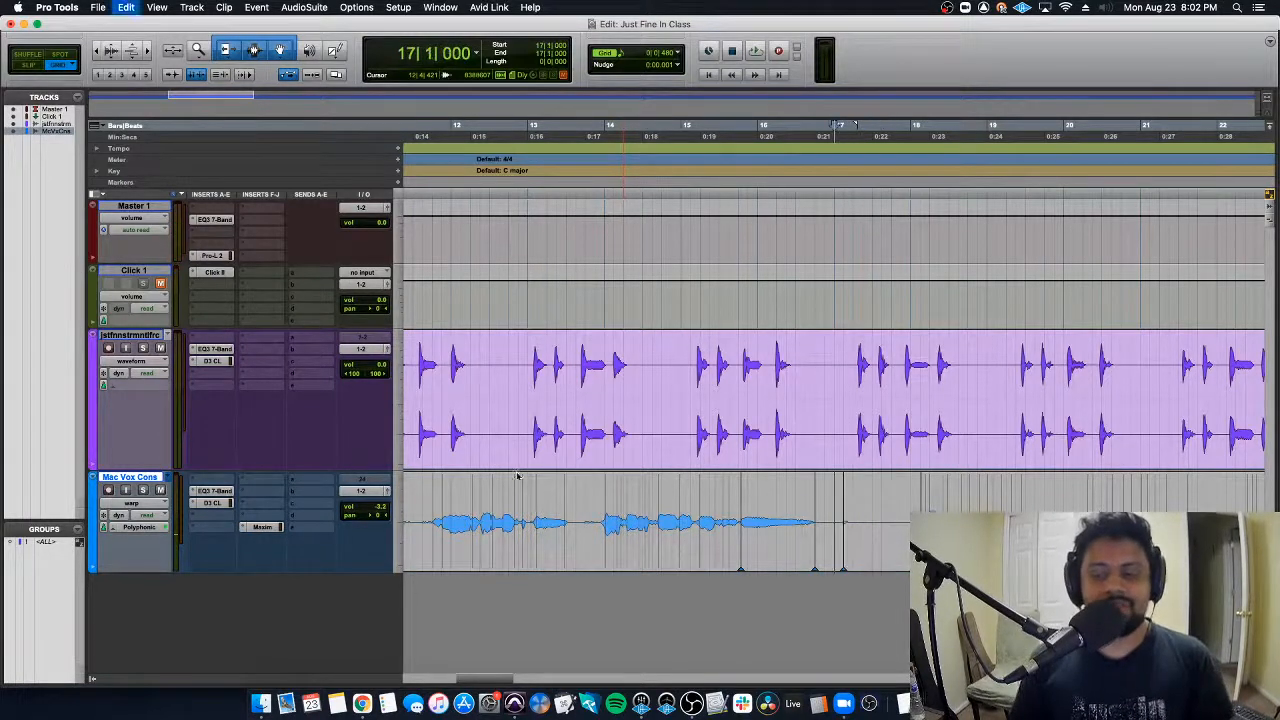
Step: Play the vocals with the instrumental from 13|1|000 into bar 14
left_click(524, 485)
key("r")
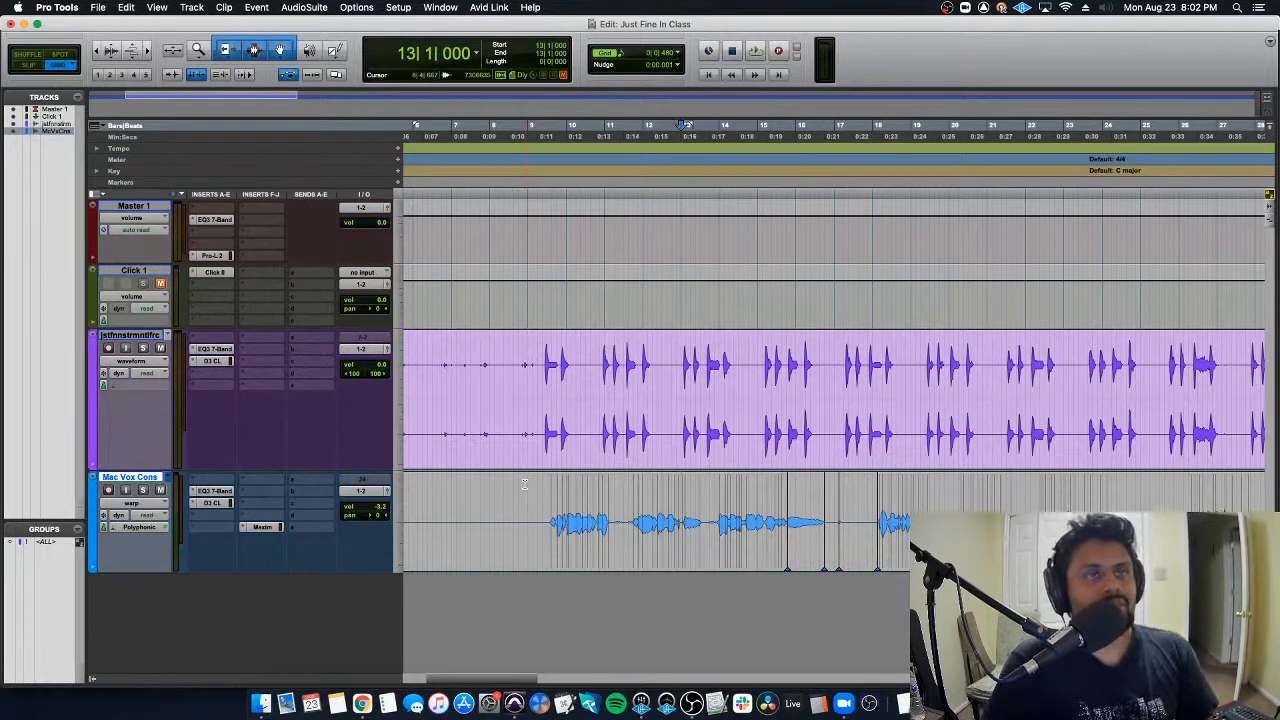
key("space")
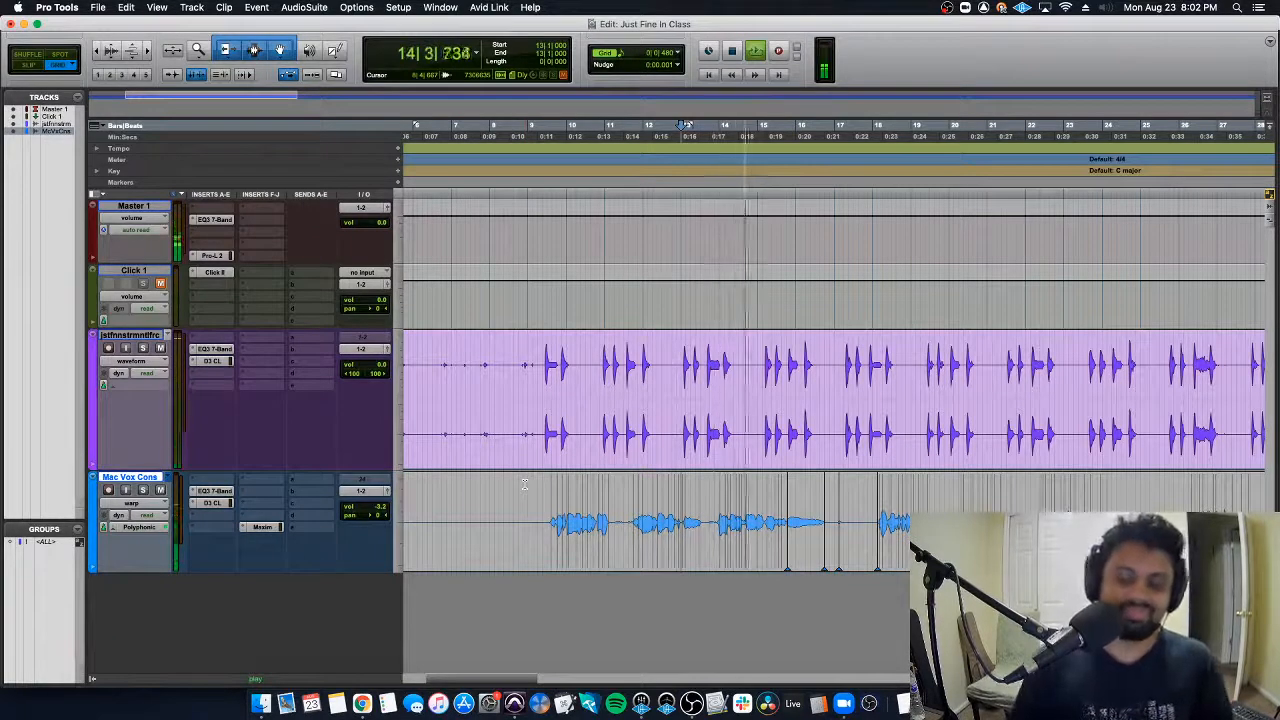
key("r")
key("space")
Step: Play the vocal phrase from 28|4|480 into bar 29 with its waveform shown up close
left_click(942, 490)
key("space")
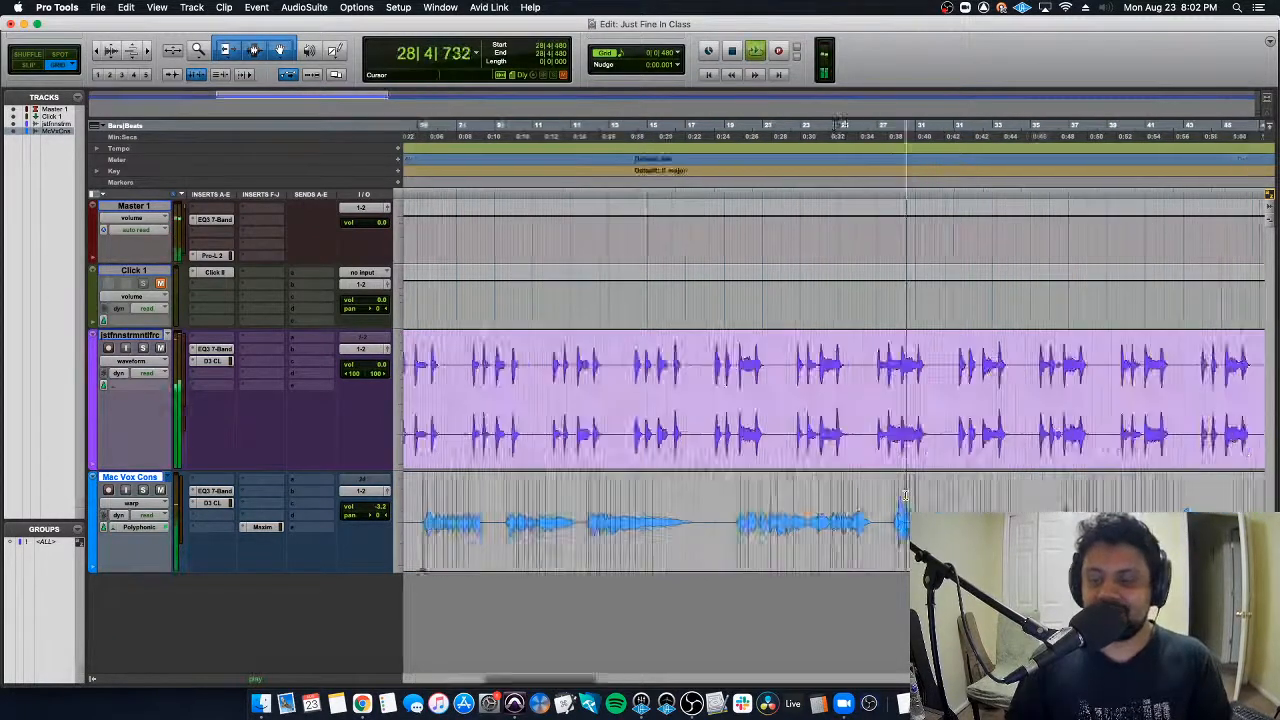
key("t")
key("space")
key("t")
key("t")
key("space")
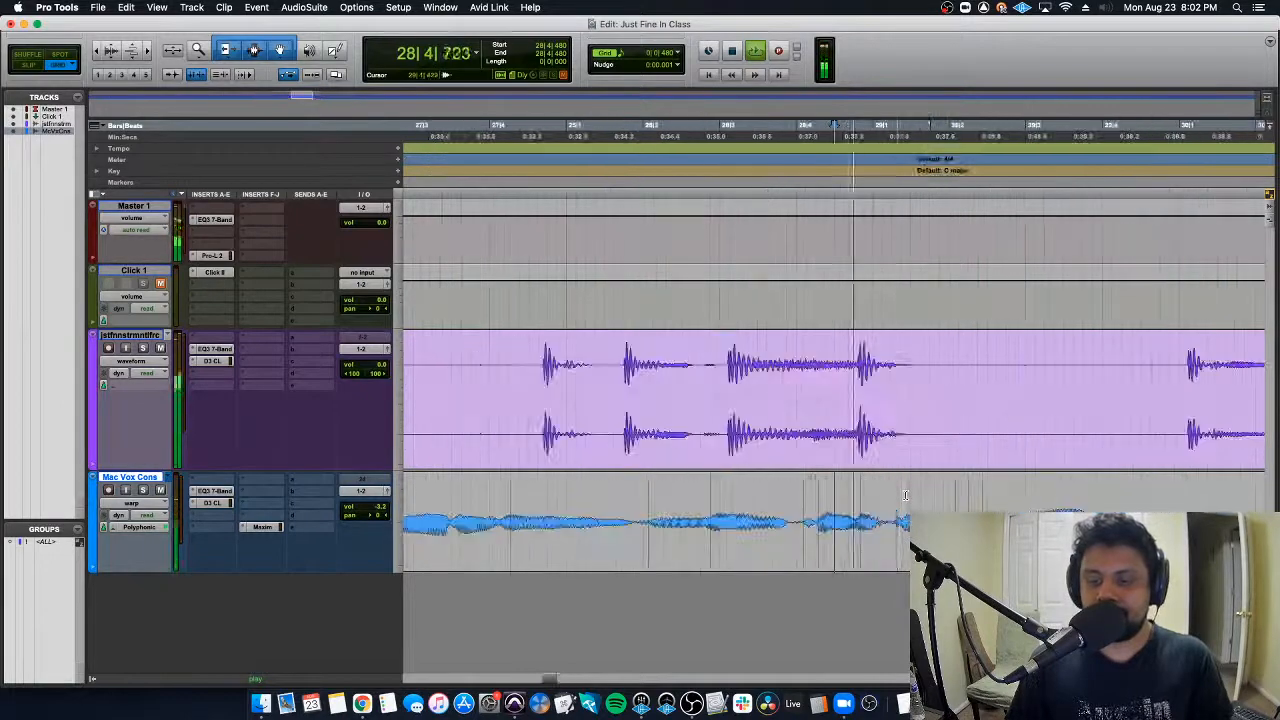
scroll(935, 497, "right", 1)
key("space")
key("space")
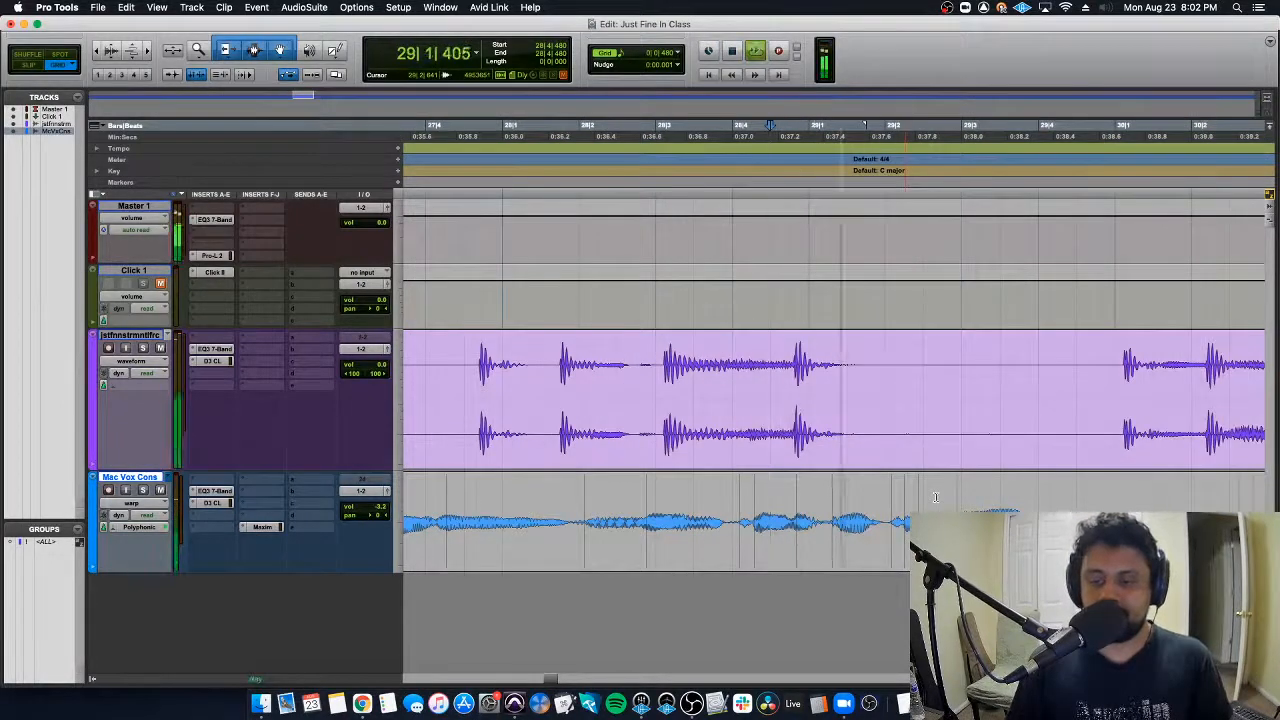
Step: Play the vocals with the instrumental from 37|3|000 into bar 41
key("r")
key("r")
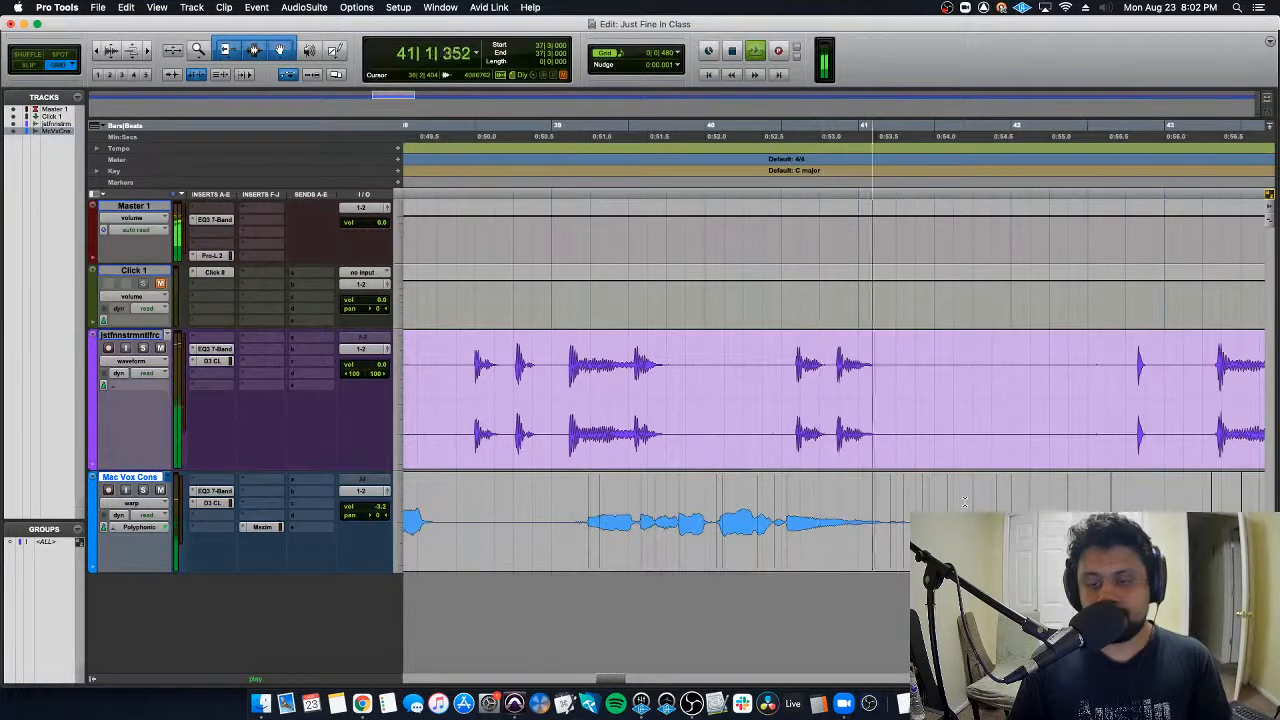
key("space")
Step: Play the long held vocal note with the instrumental from 72|2|480 into bar 74
key("r")
key("r")
key("r")
key("r")
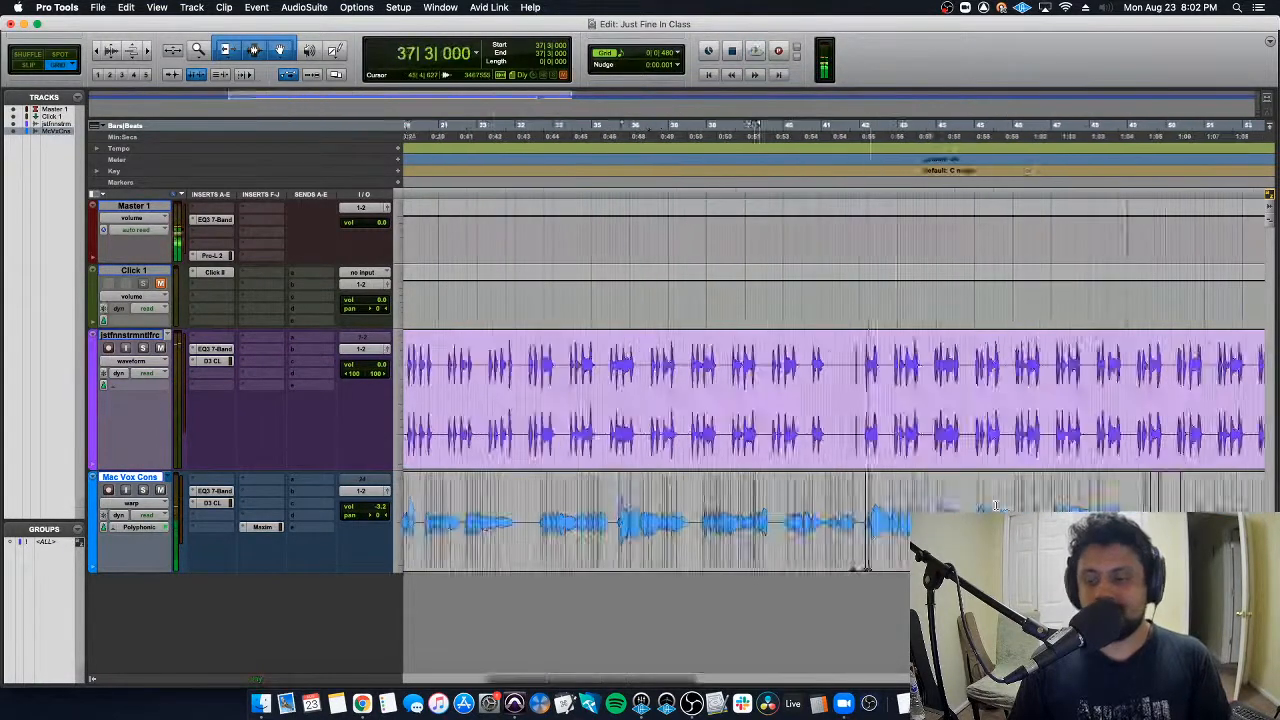
left_click(1086, 495)
key("t")
key("space")
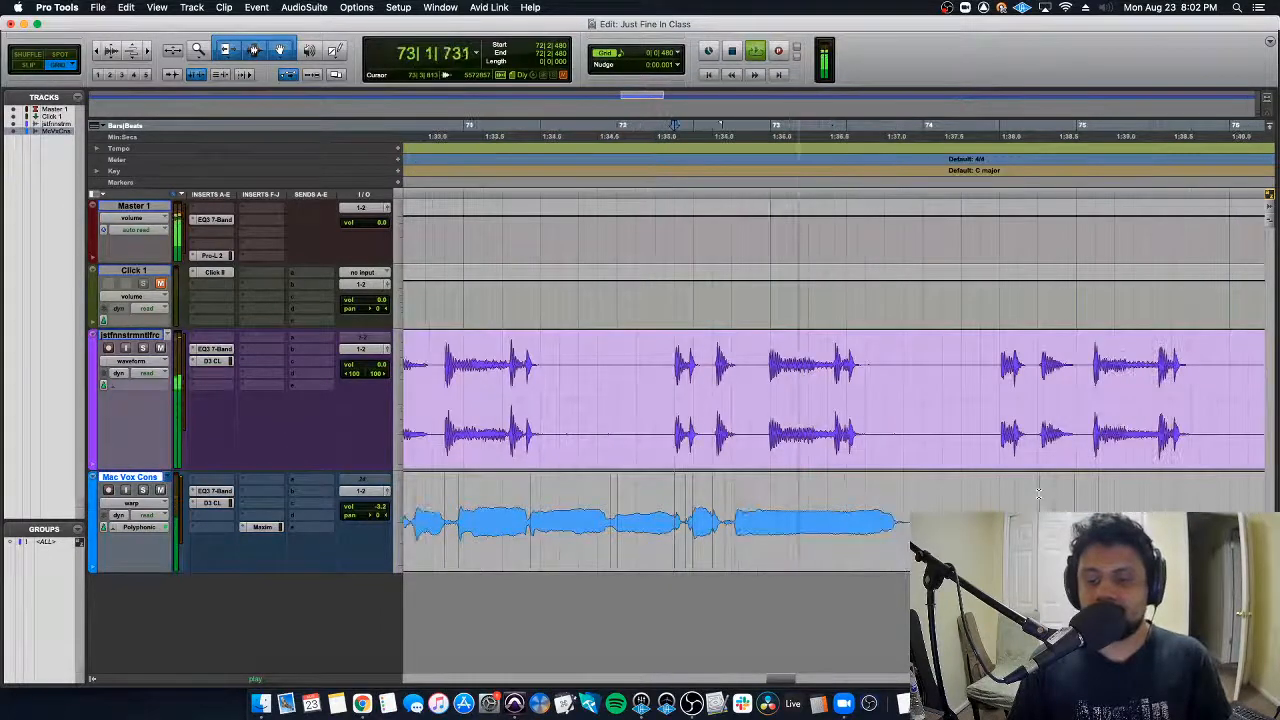
Step: Play the next vocal phrase from 74|2|480 and from 75|2|000 with its waveform shown up close
left_click(839, 490)
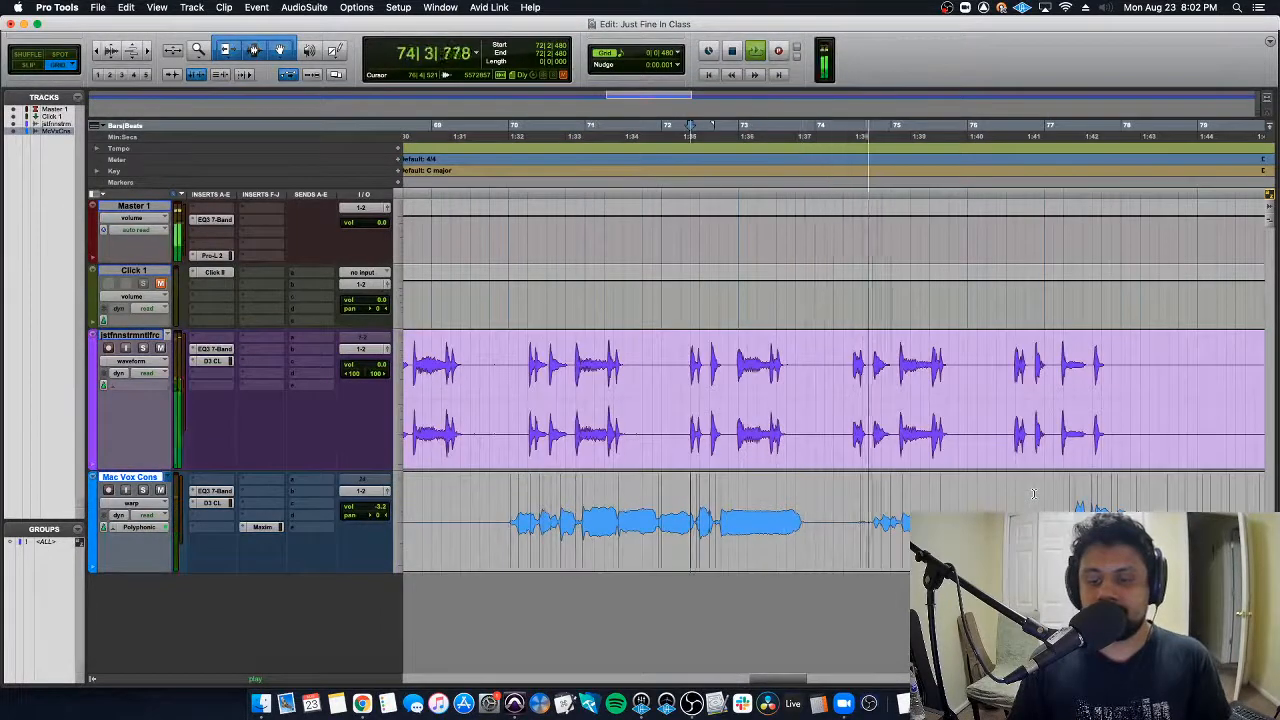
key("t")
key("space")
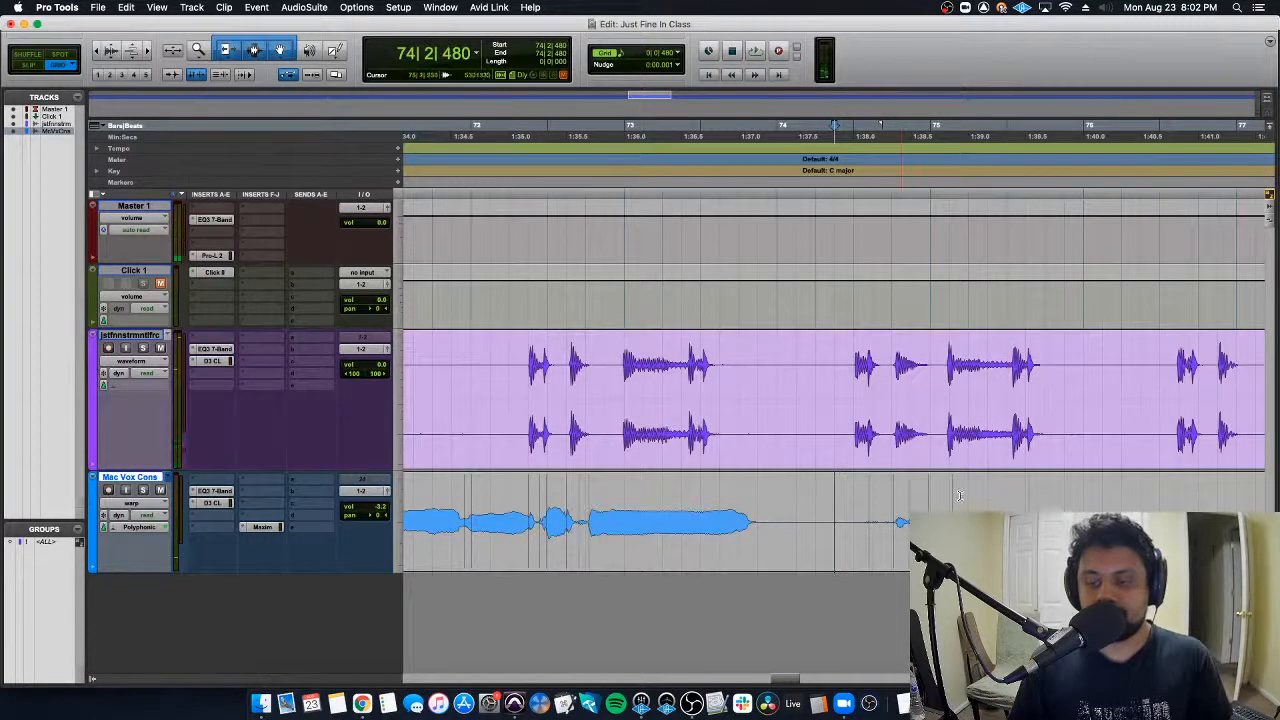
key("space")
key("t")
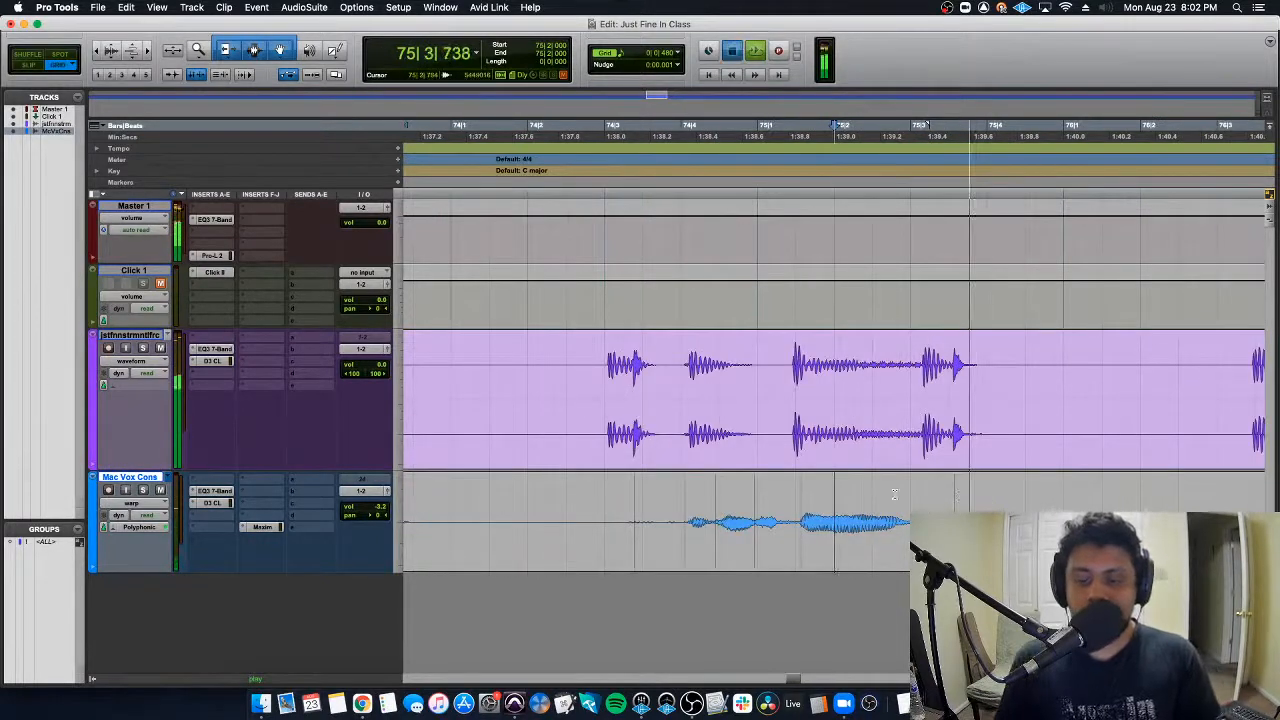
Step: Mark the held vocal note from 75|1|480 to 75|3|480 and play it with the instrumental from 75|1|480
key("space")
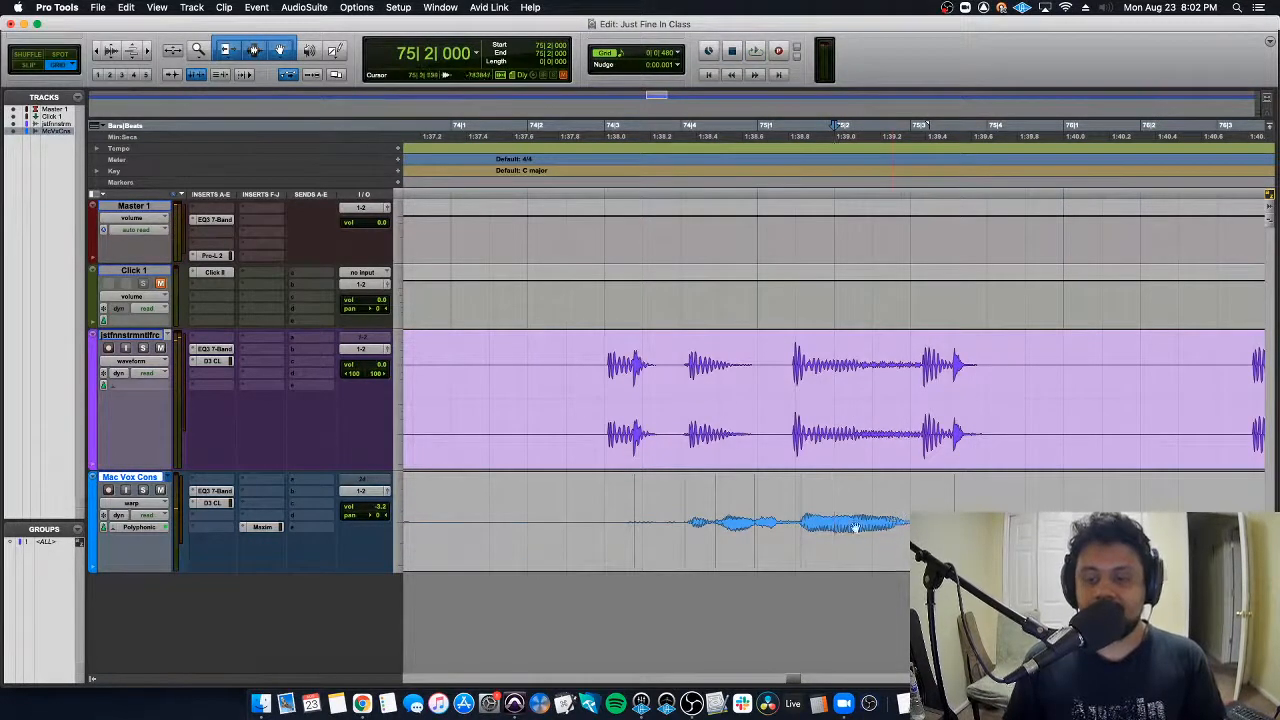
left_click(807, 509)
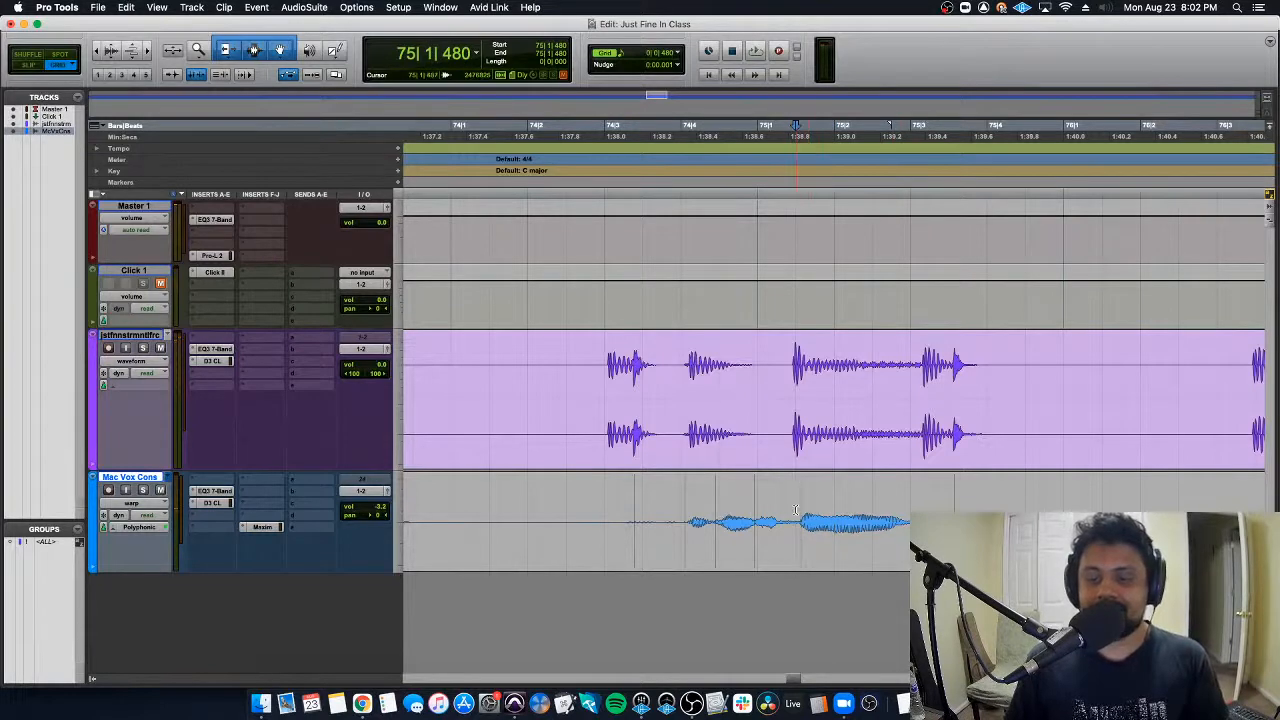
left_click_drag(796, 511, 942, 509)
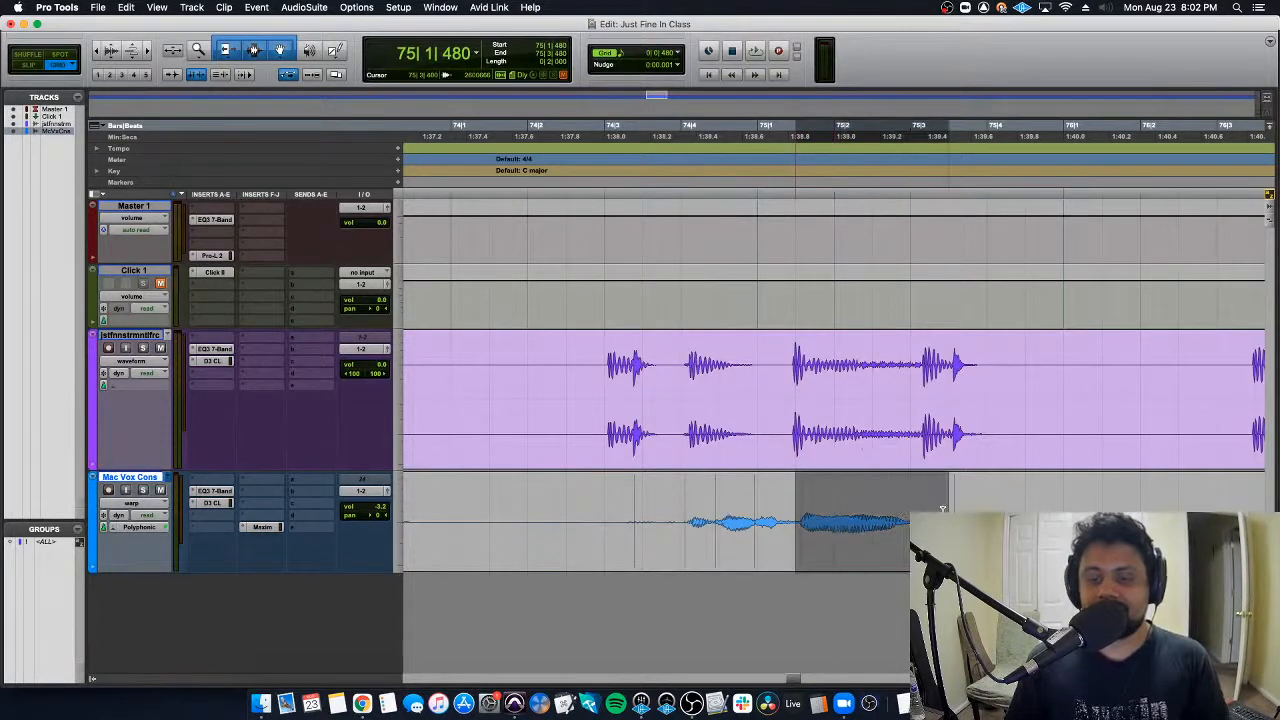
left_click(799, 504)
key("space")
key("space")
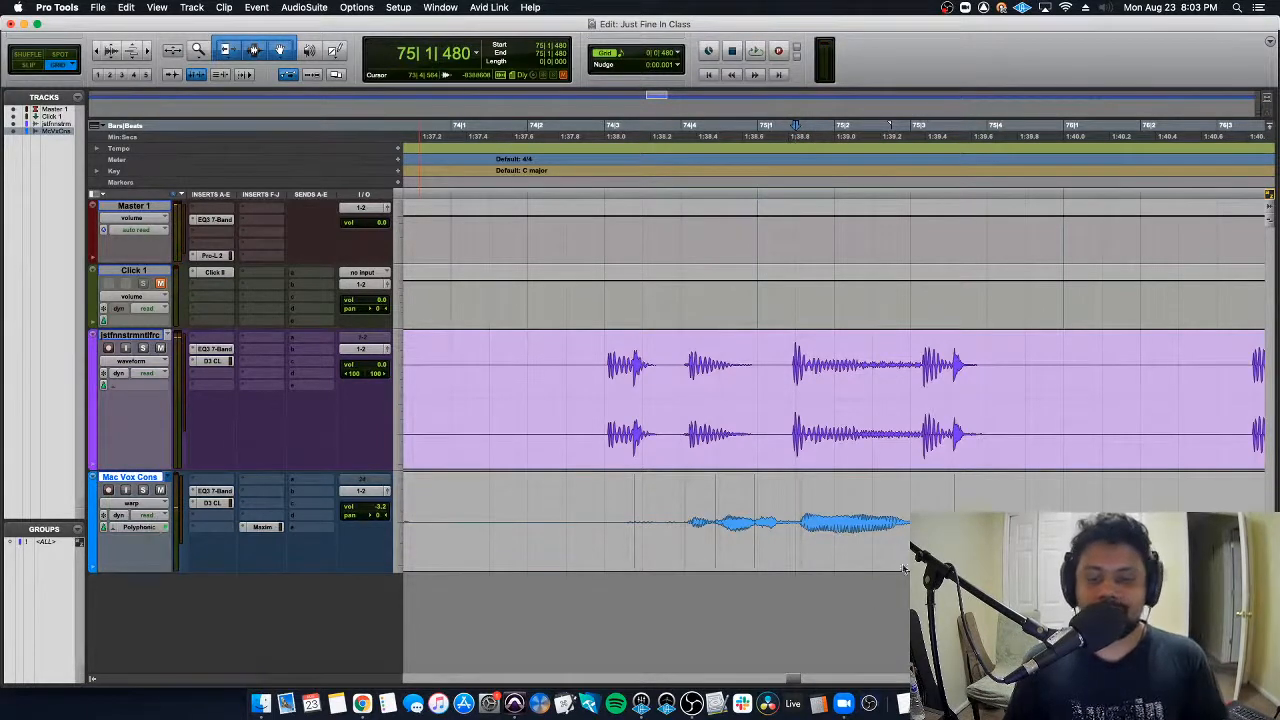
Step: Switch the Mac Vox Cons track to analysis view and add an event marker within the held note just after 75|2
left_click(137, 505)
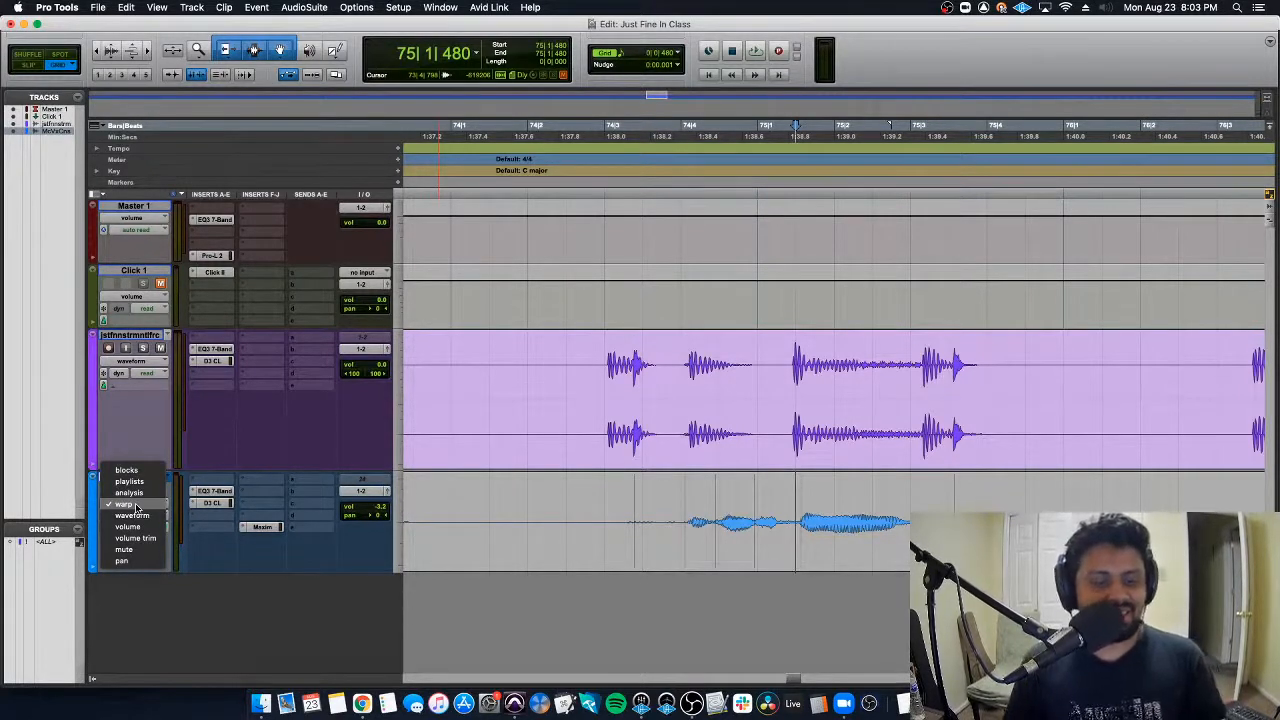
left_click(143, 492)
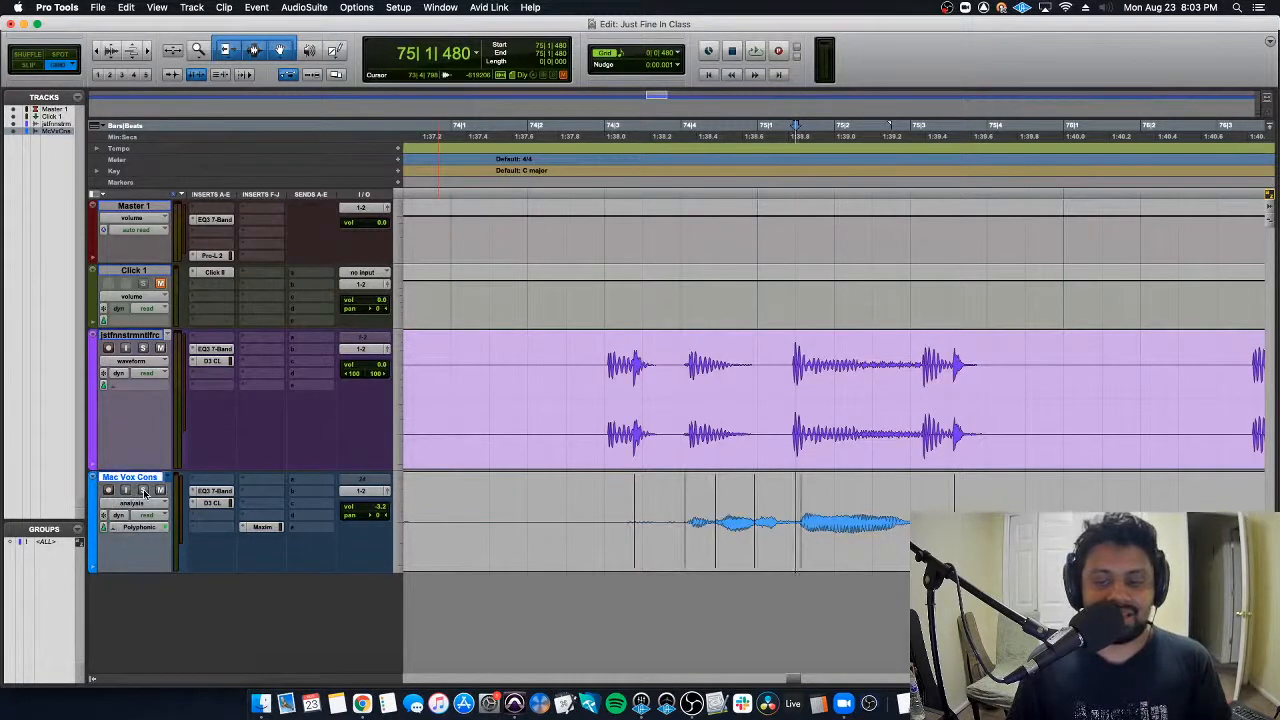
left_click(143, 500)
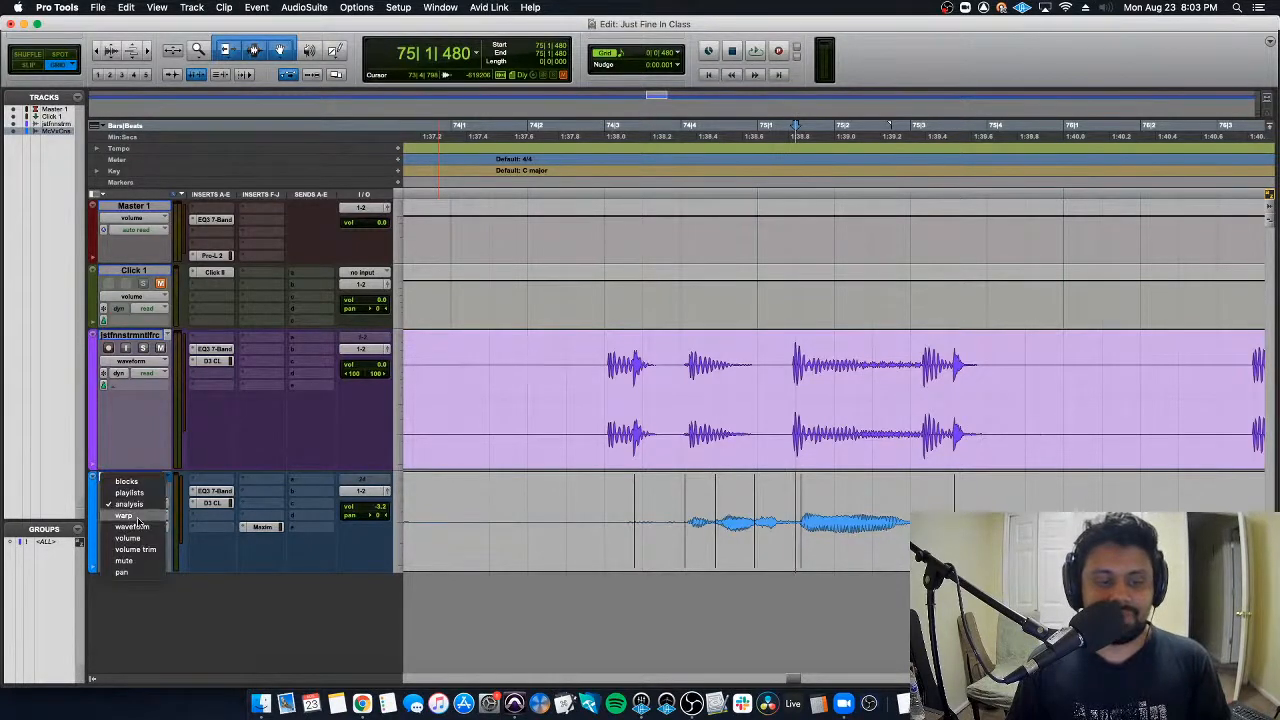
left_click(526, 537)
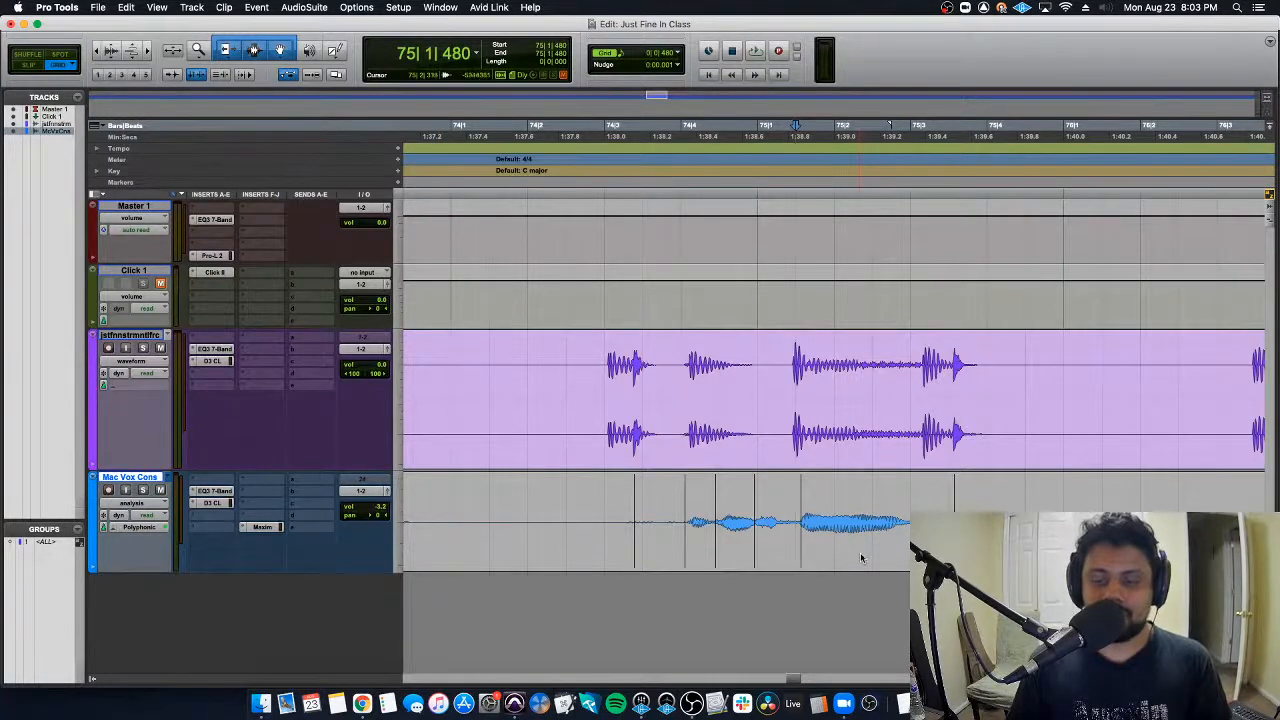
key("space")
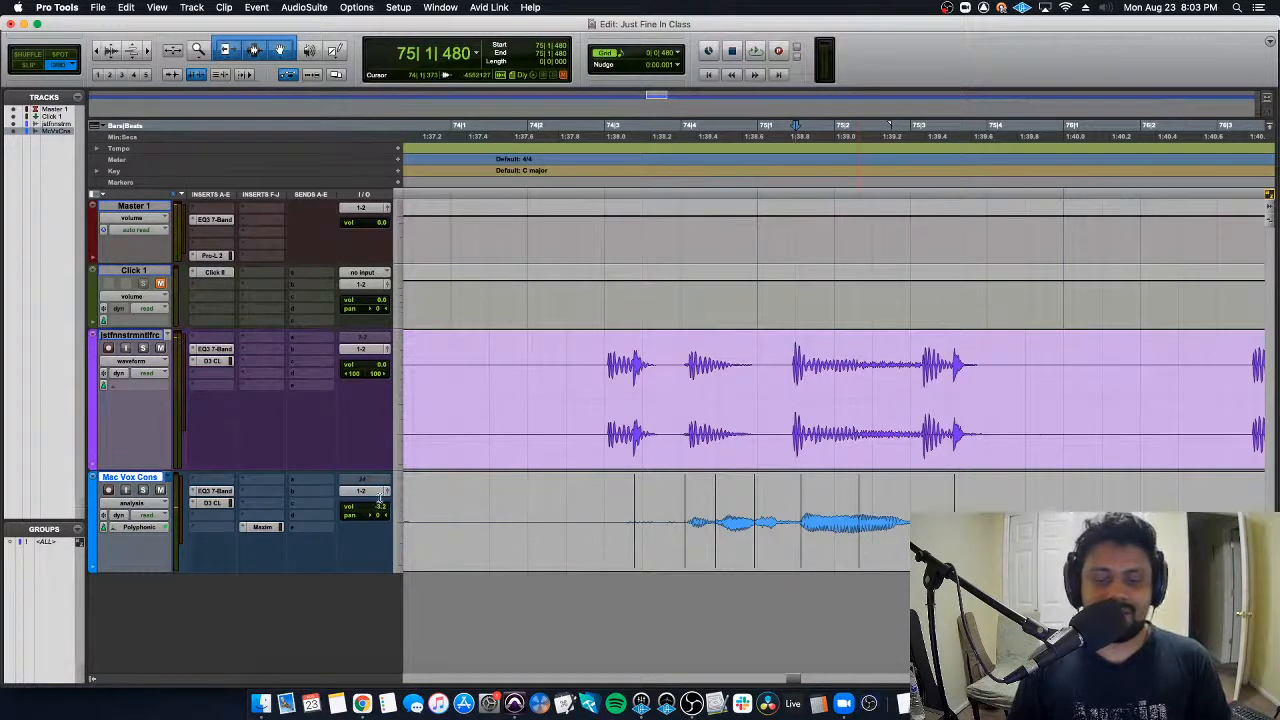
Step: Switch Mac Vox Cons back to warp view, stretch the held note at the new marker, and play from 74|4|000
left_click(146, 505)
left_click(135, 493)
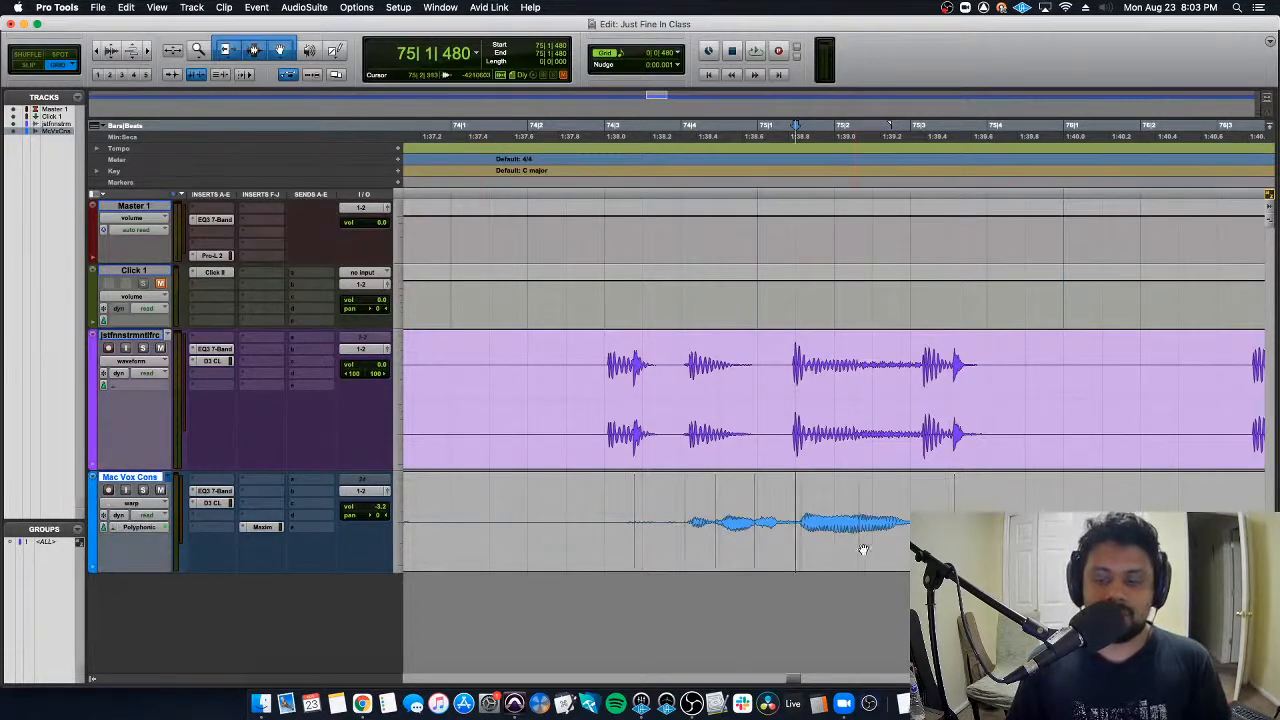
left_click_drag(859, 548, 910, 548)
left_click(684, 528)
key("space")
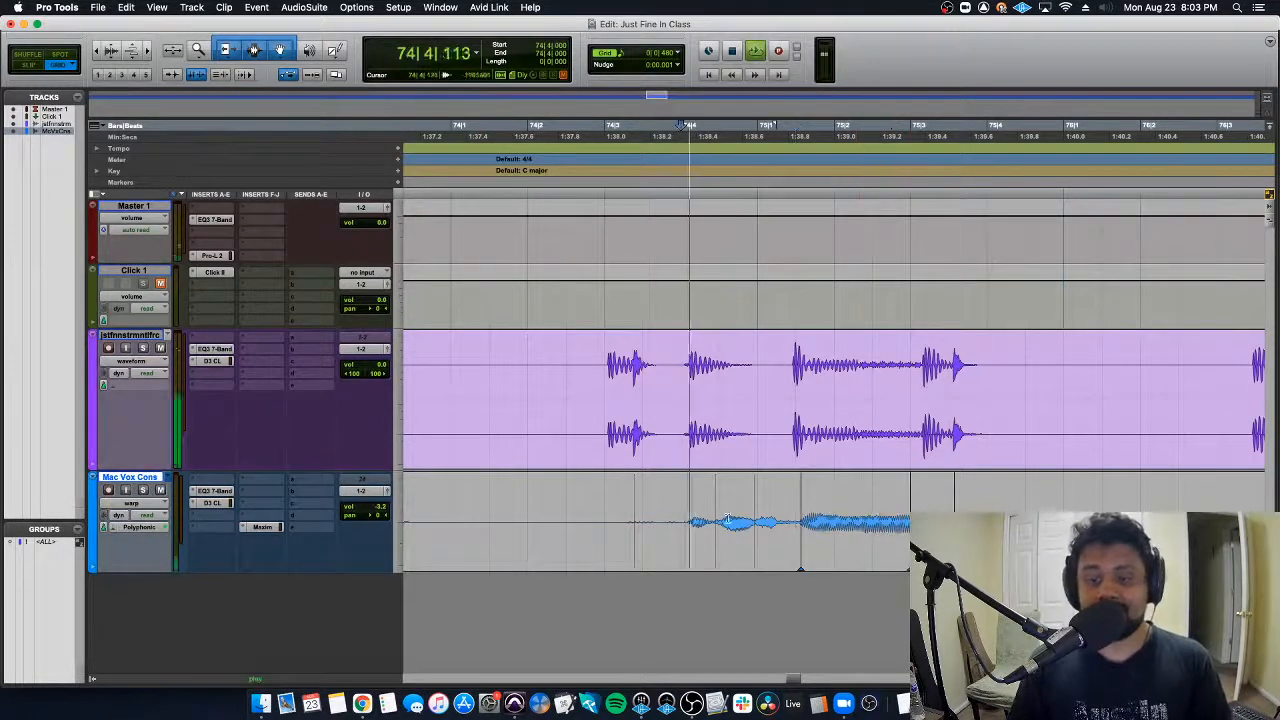
key("space")
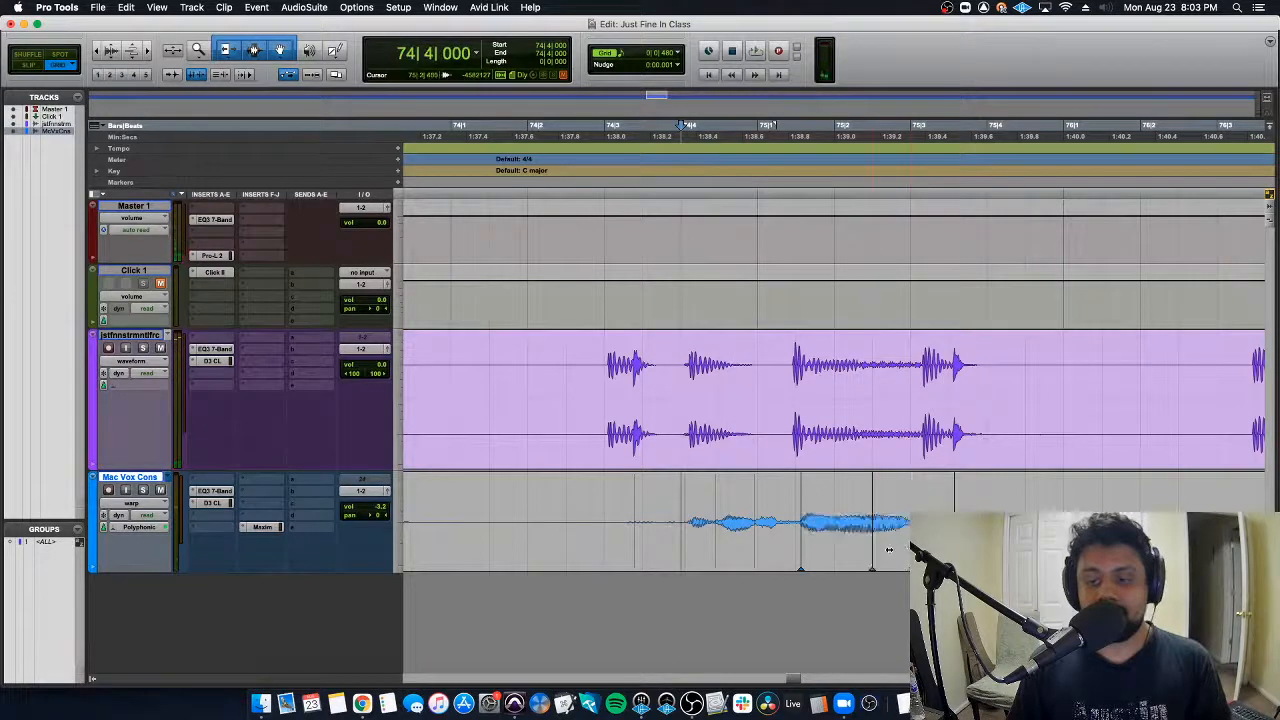
Step: Replay from 74|4|000, move the warp marker inside the held note slightly later, and play the phrase again
key("space")
key("space")
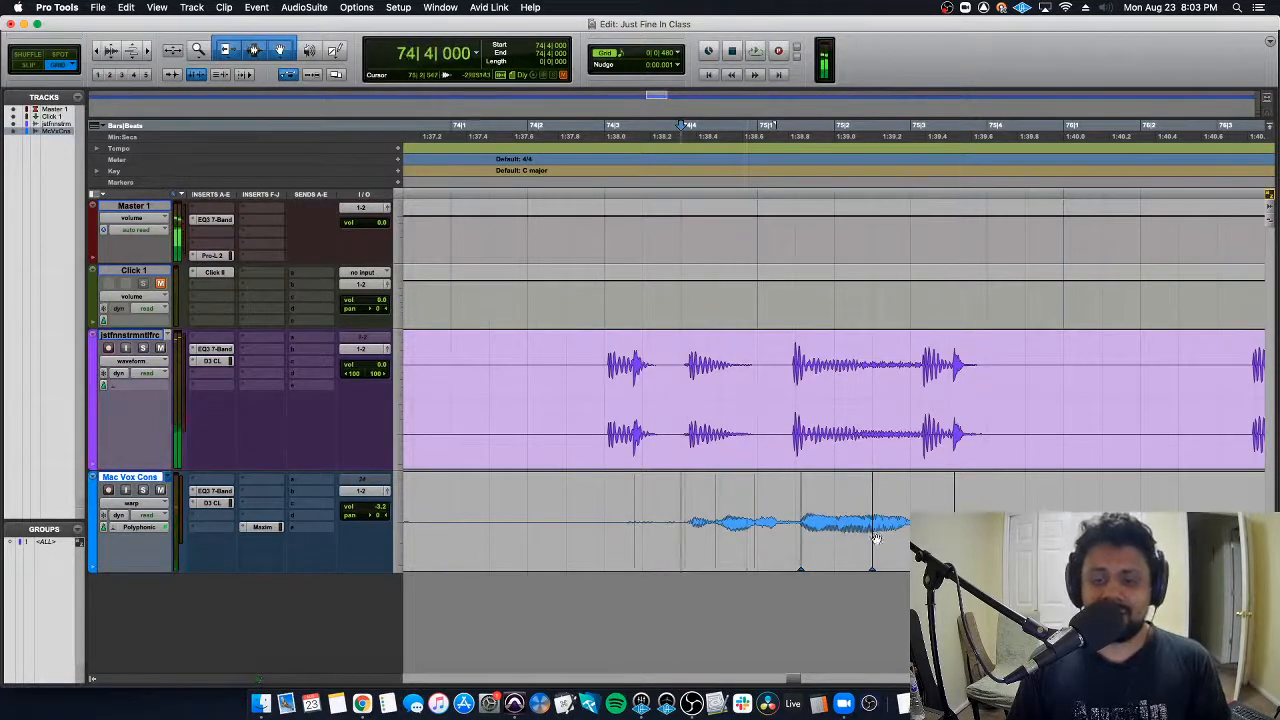
left_click_drag(872, 540, 884, 540)
key("space")
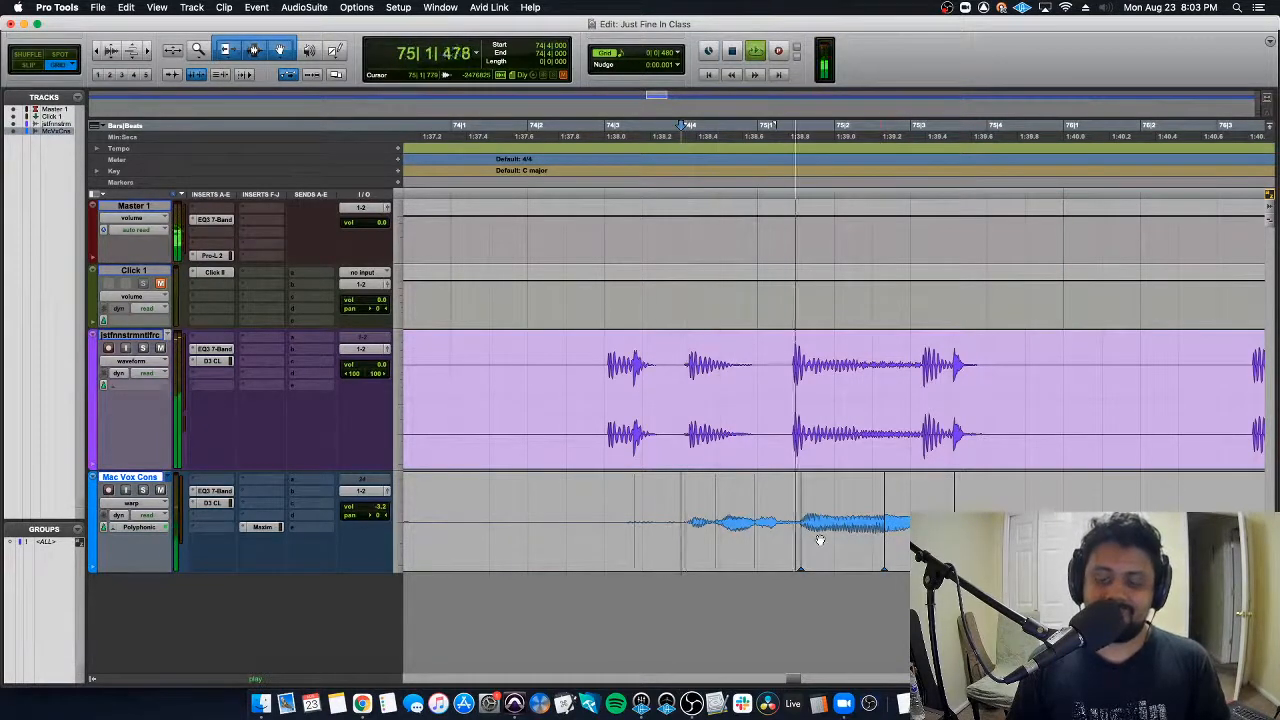
key("space")
Step: Move the warp marker after the held note to just before 75|4, auditioning from 74|3|480, 74|4|000 and 74|2|480
left_click(642, 498)
key("space")
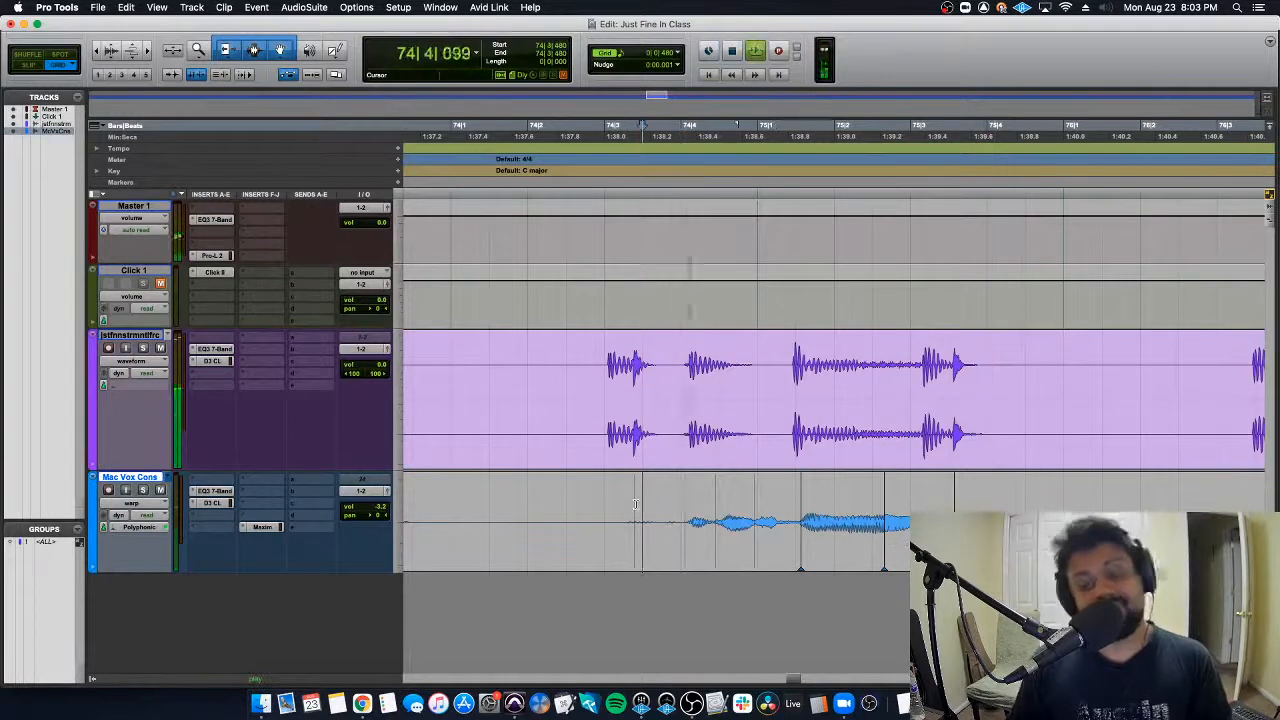
key("space")
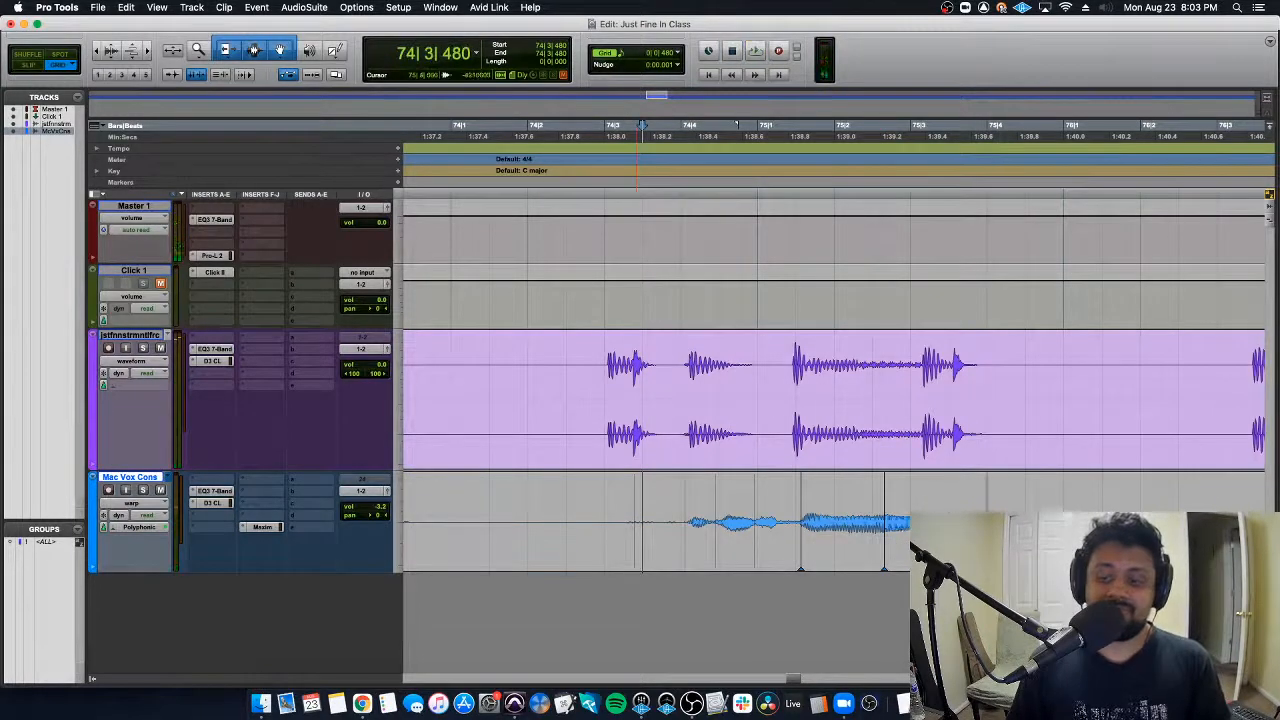
key("space")
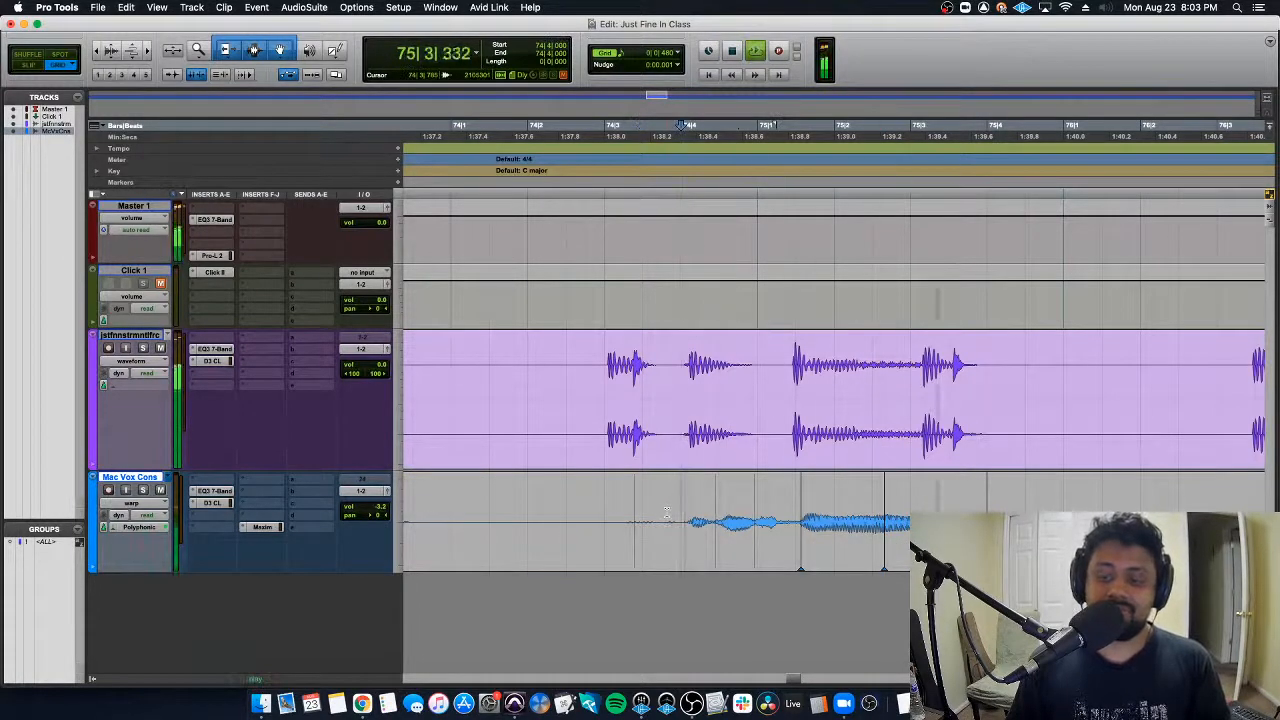
key("space")
left_click(548, 503)
key("space")
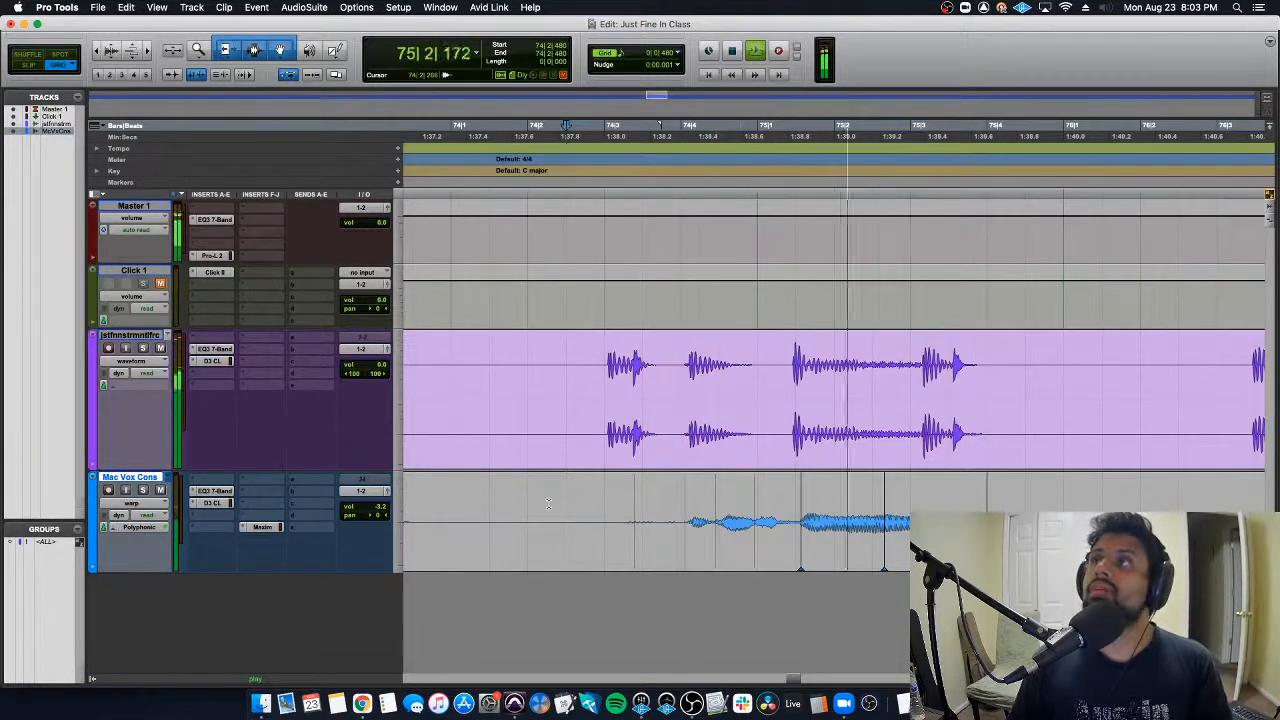
key("space")
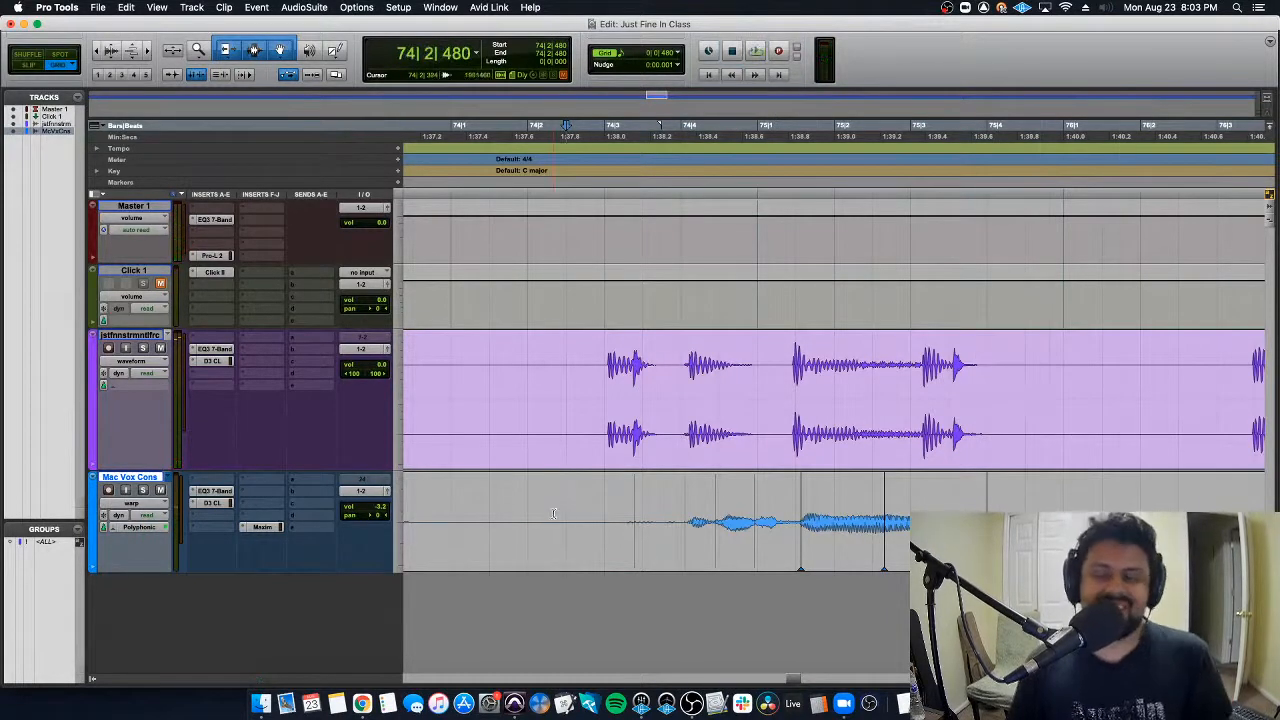
Step: Play the stretched phrase from 74|2|480 into bar 75 with the surrounding phrases in view
key("super+bracketleft")
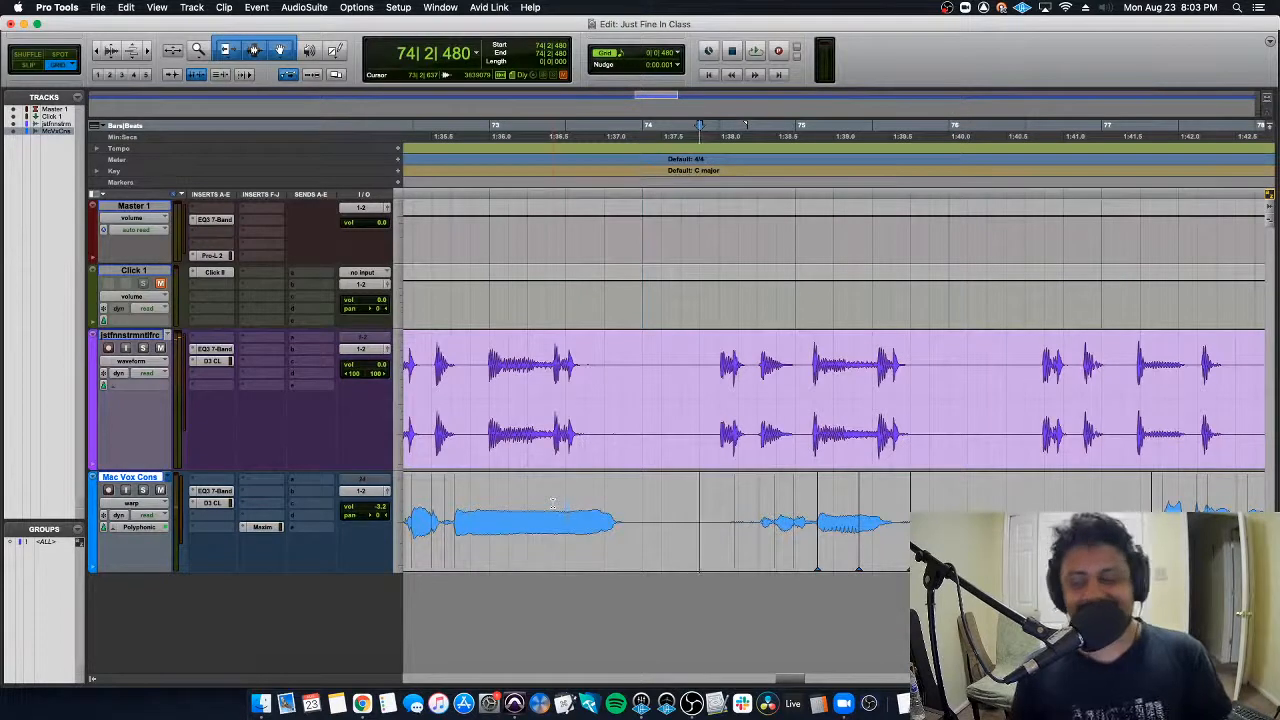
key("super+bracketleft")
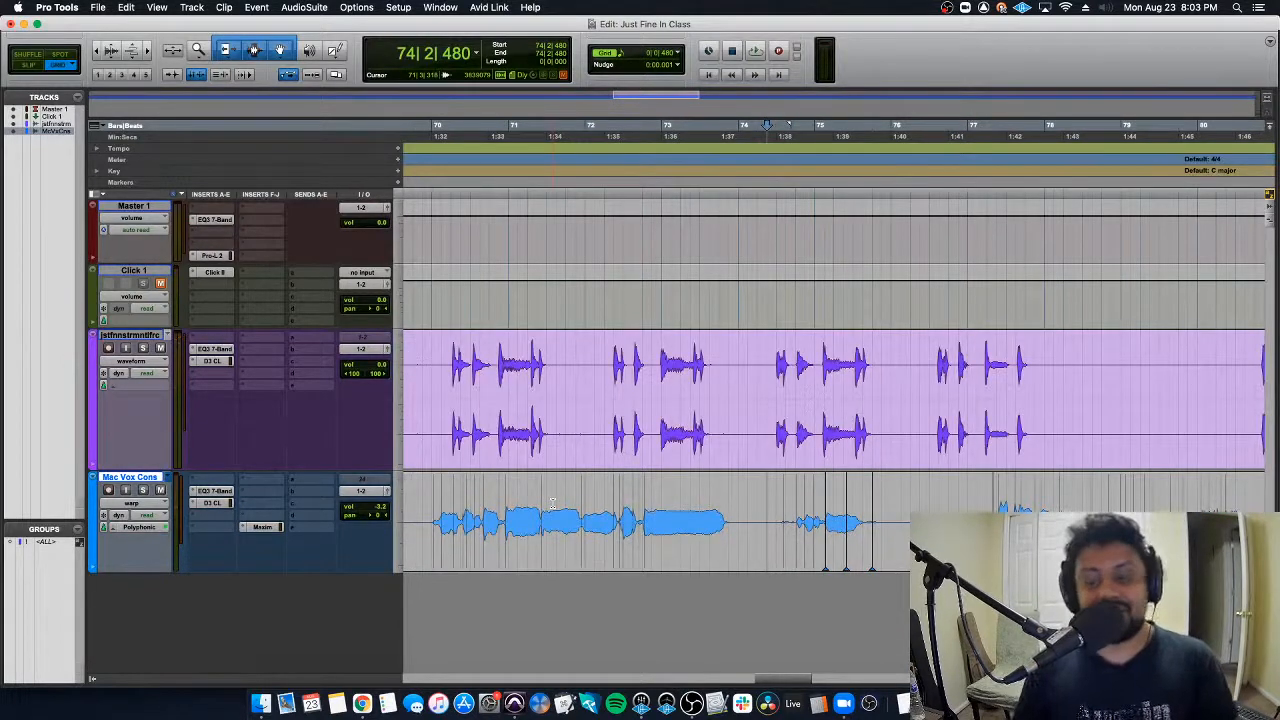
key("space")
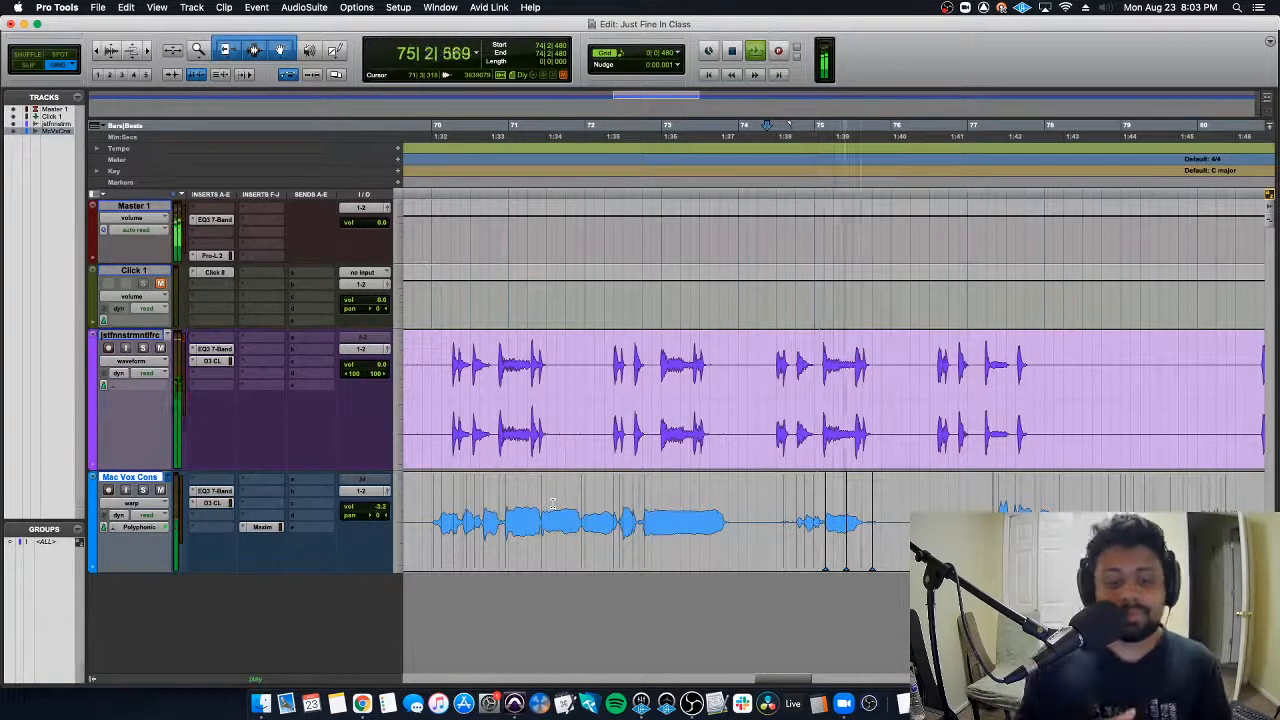
key("space")
Step: Go to the vocal phrase in the song's last section and play it from 125|2|480 into bar 127
key("super+bracketleft")
key("super+bracketleft")
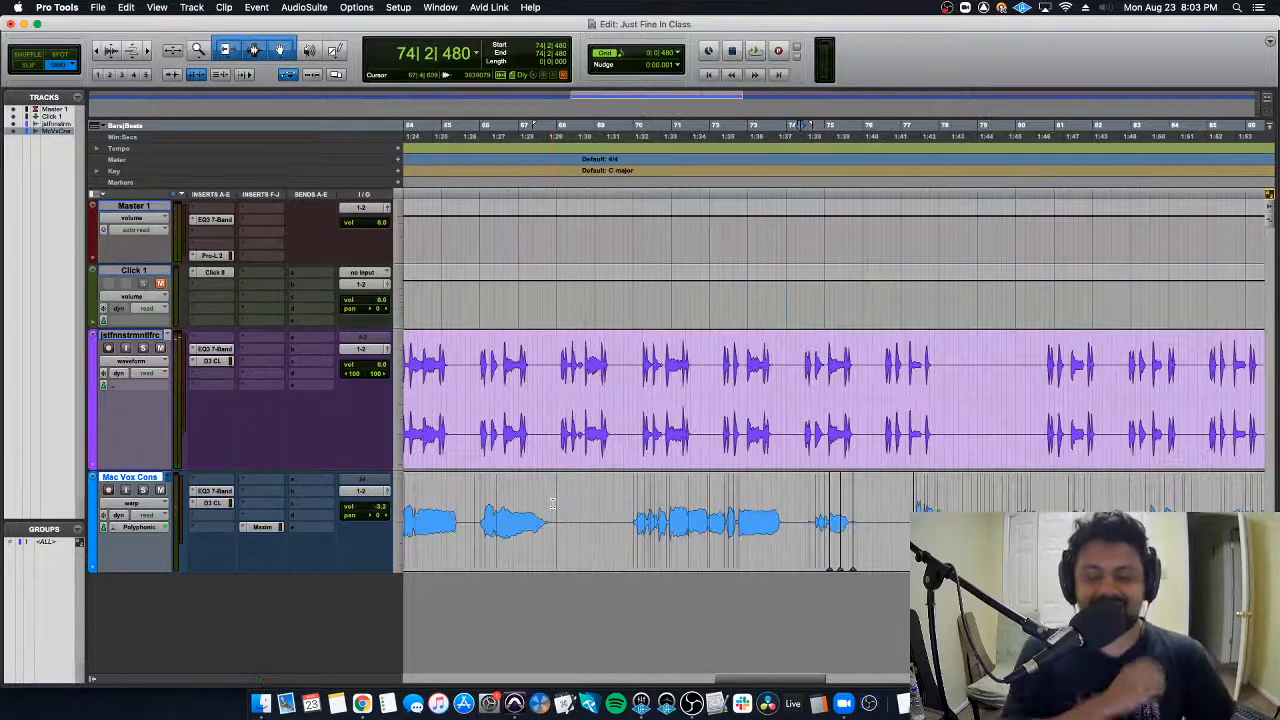
key("super+bracketleft")
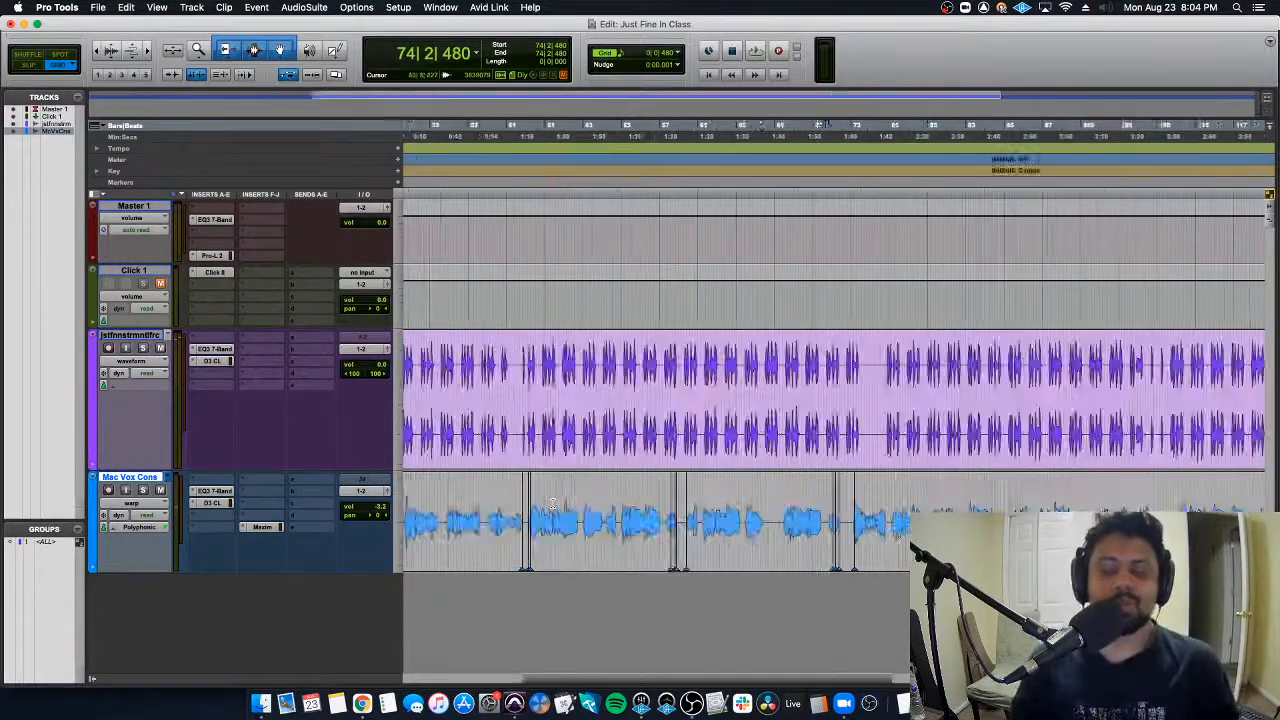
key("super+bracketleft")
left_click(1024, 498)
key("super+bracketright")
key("super+bracketright")
key("super+bracketright")
key("super+bracketright")
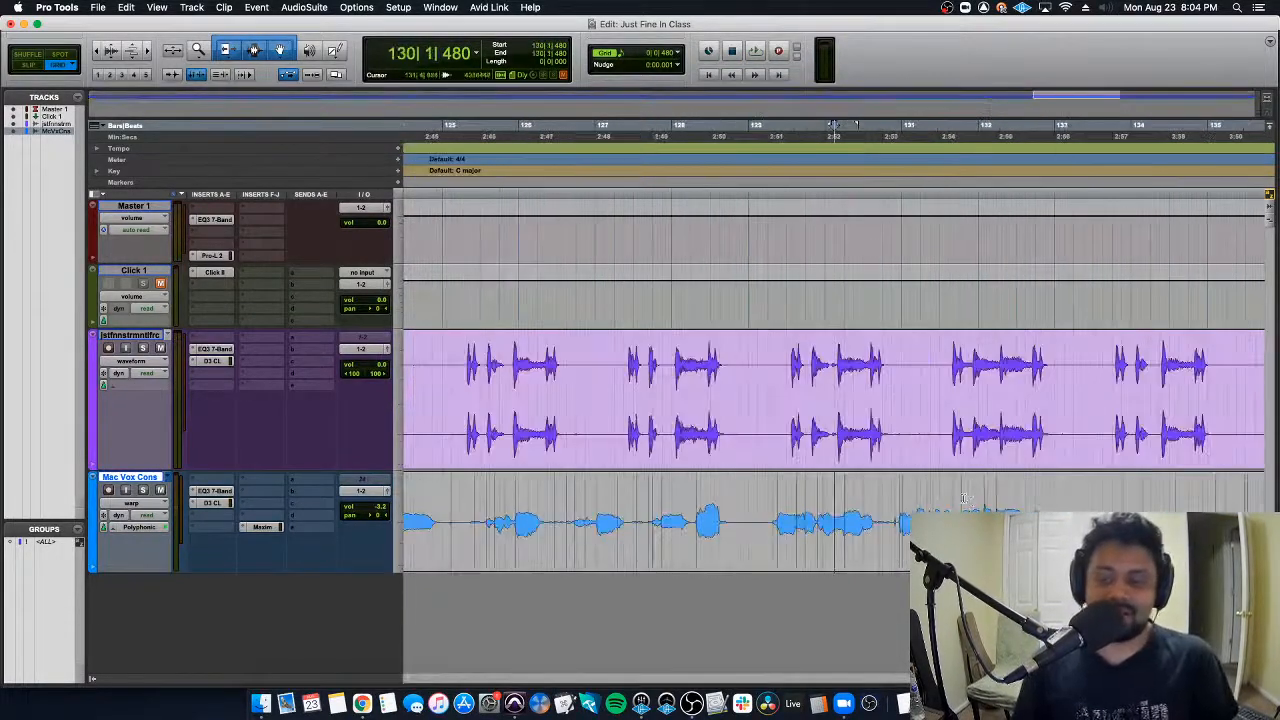
left_click(478, 507)
key("super+bracketright")
key("super+bracketright")
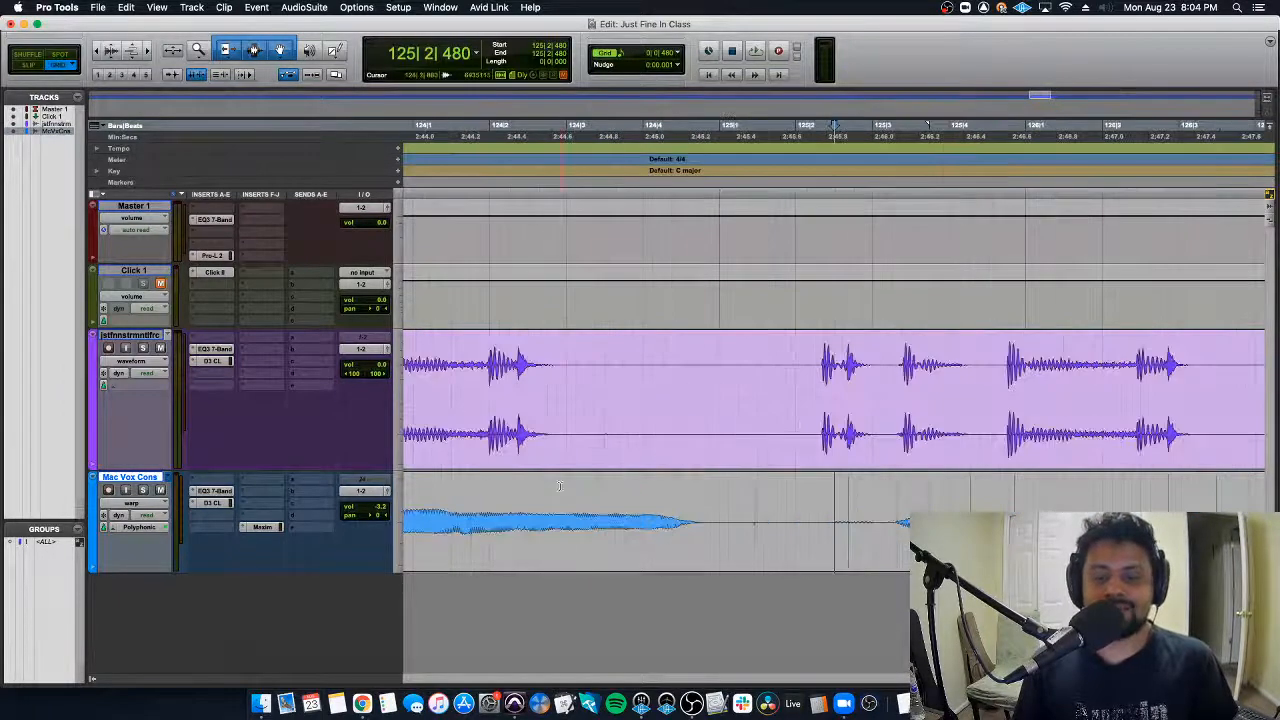
key("space")
key("super+bracketleft")
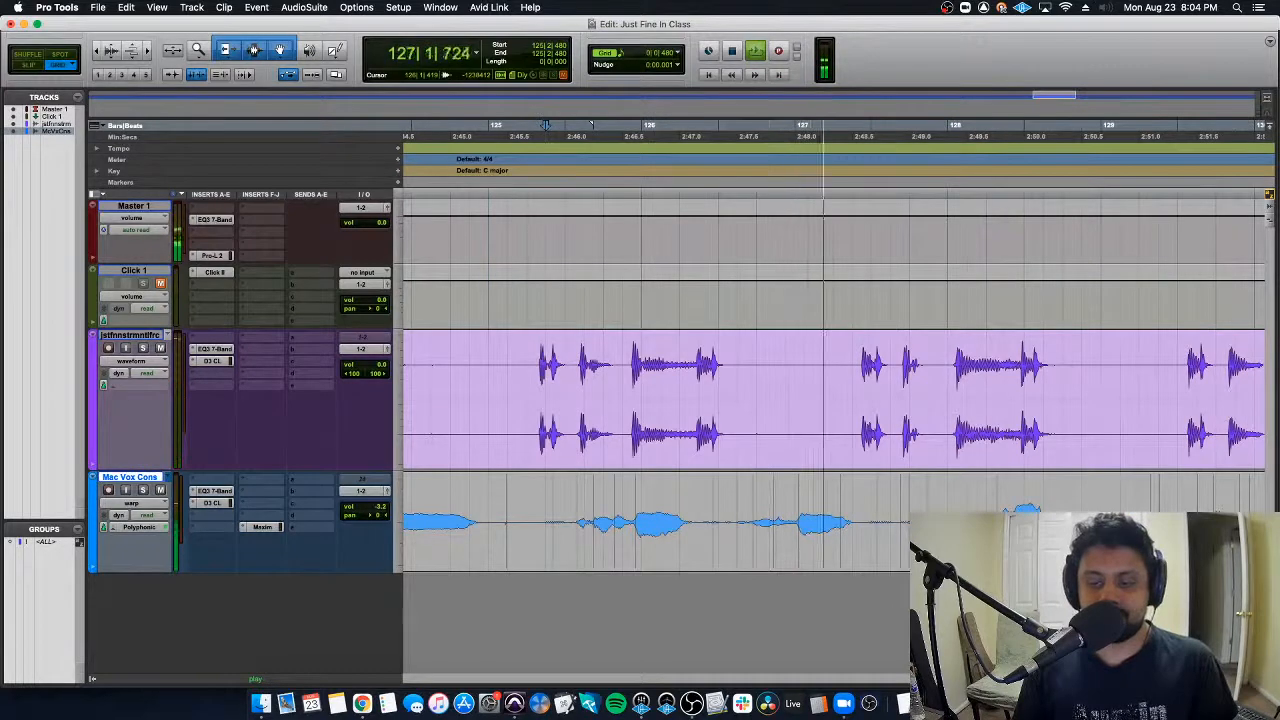
Step: Play the vocals with the instrumental from 126|2|000 into bar 132
left_click(681, 507)
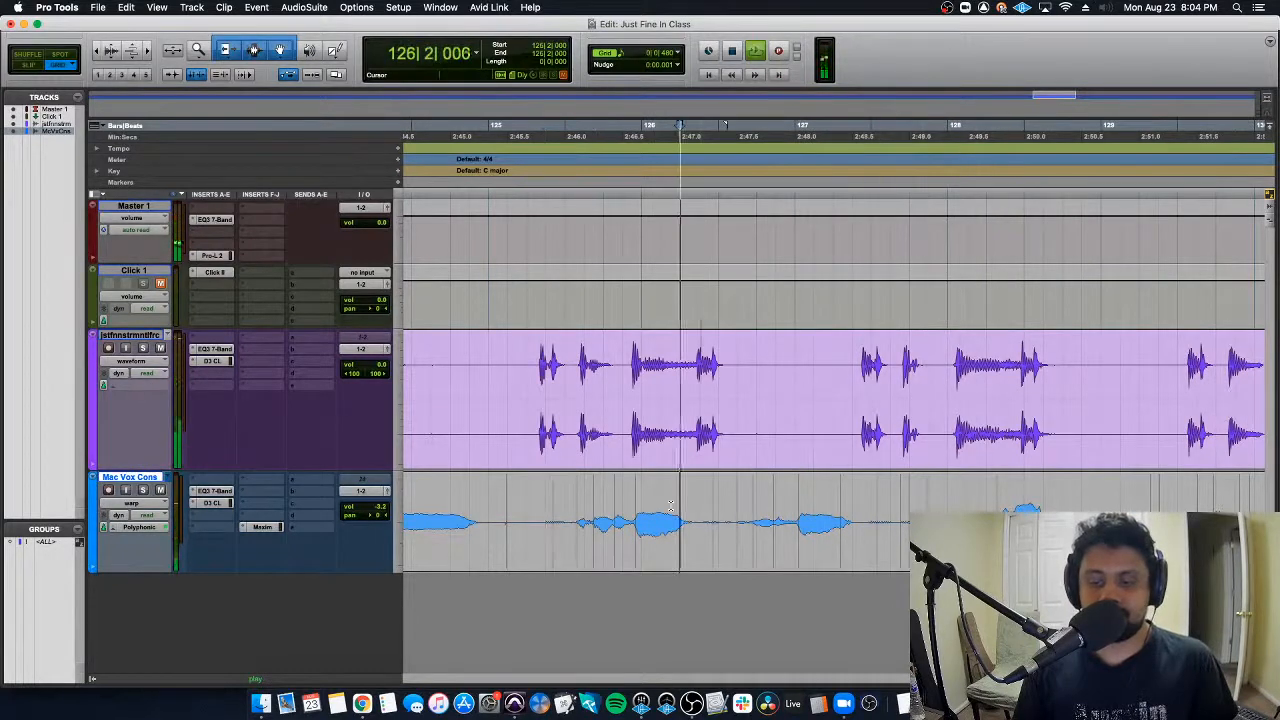
key("super+bracketright")
key("super+bracketleft")
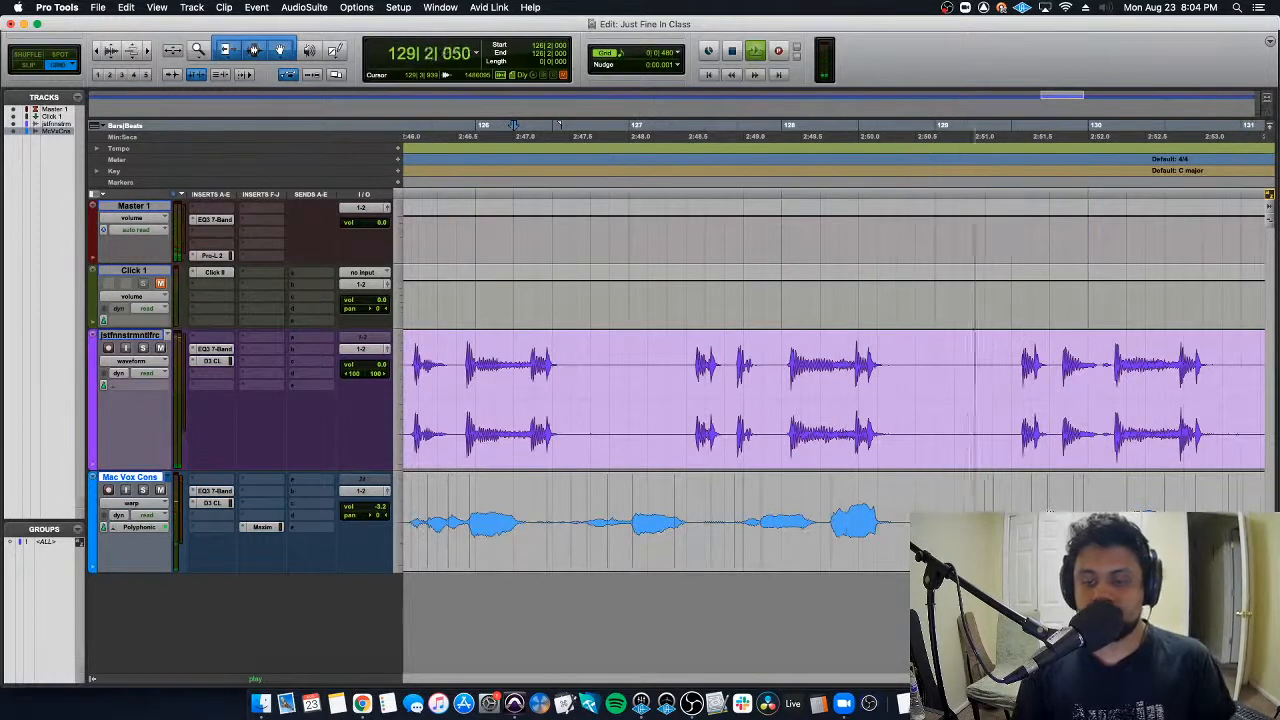
key("super+bracketleft")
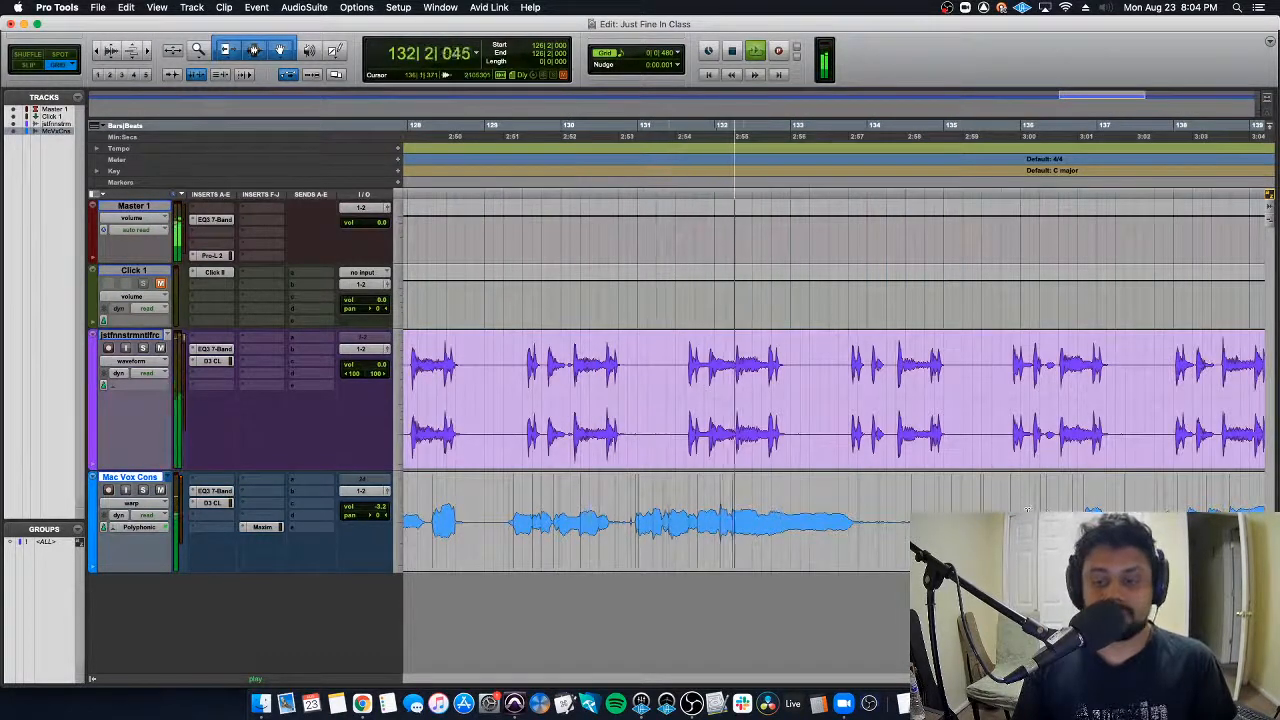
key("space")
Step: Return the playback position to the start of the song and show its opening bars
key("super+bracketleft")
key("super+bracketleft")
key("super+bracketleft")
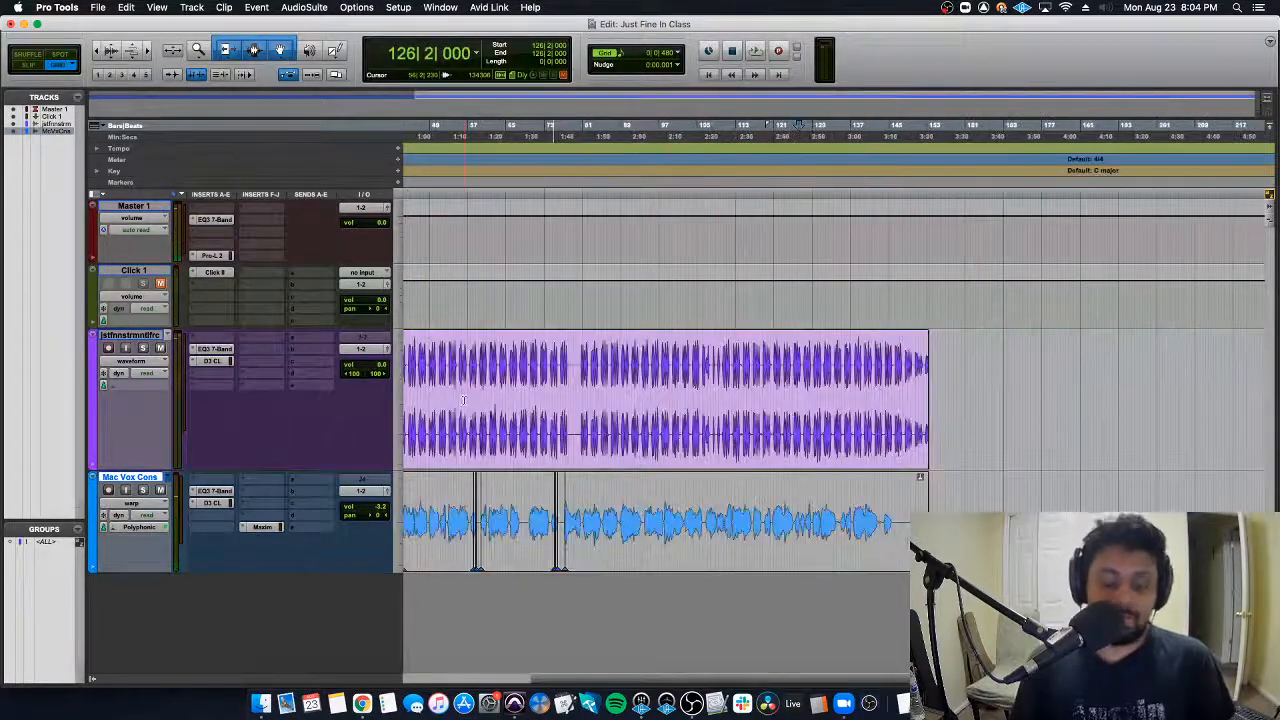
key("Return")
key("super+bracketright")
key("super+bracketright")
key("super+bracketright")
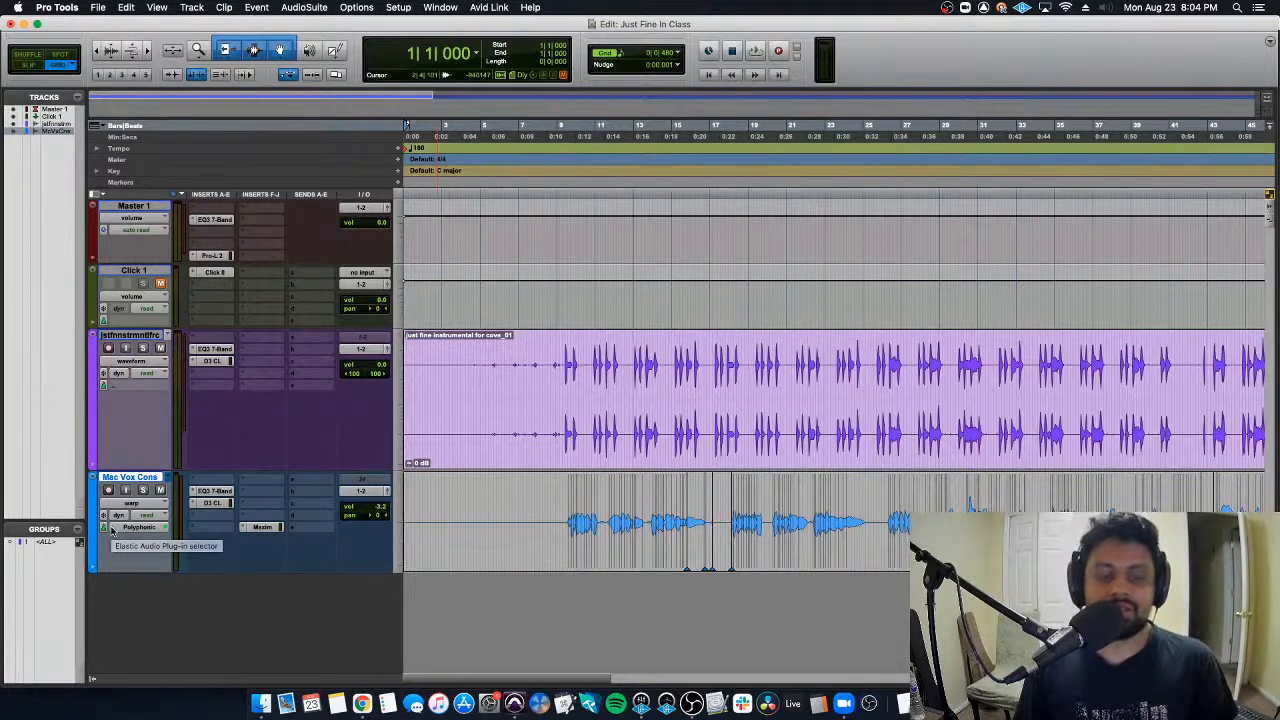
Step: Rename the Mac Vox Cons track as MacVoxCons.01
double_click(130, 477)
key("super+v")
key("Return")
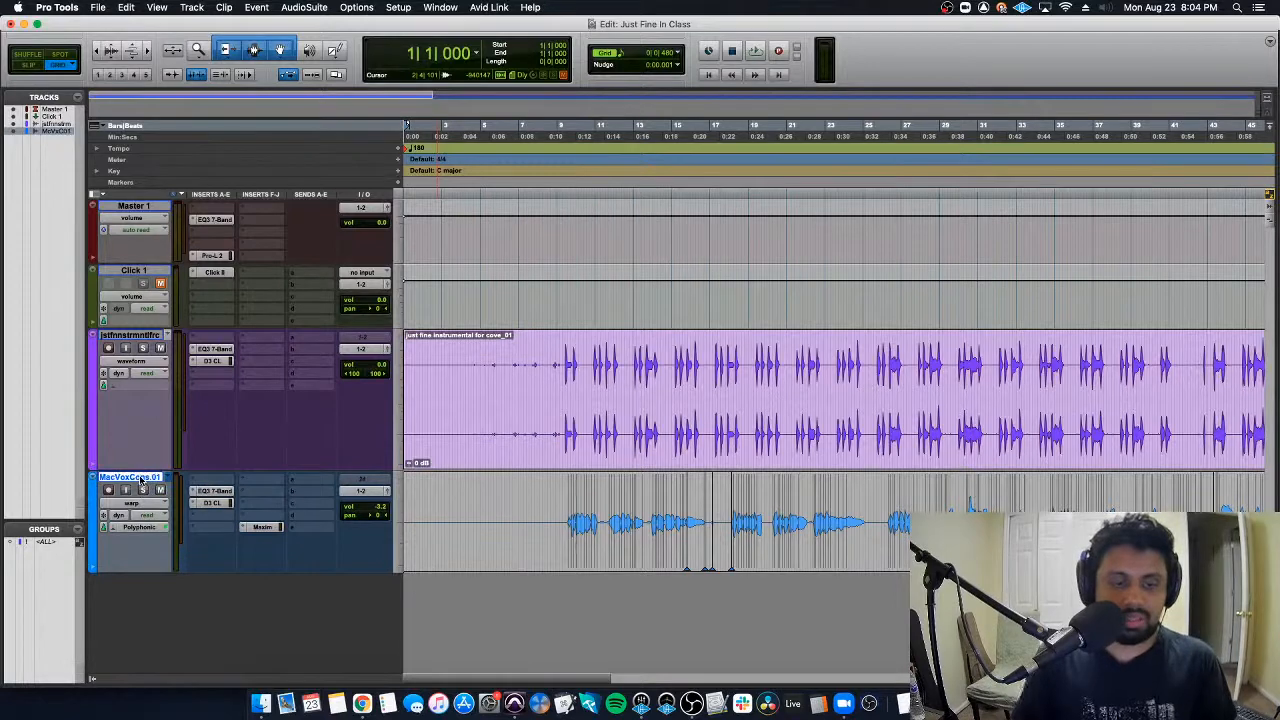
Step: Disable Elastic Audio on MacVoxCons.01 and commit the warped vocal audio
left_click(115, 532)
left_click(130, 505)
left_click(757, 301)
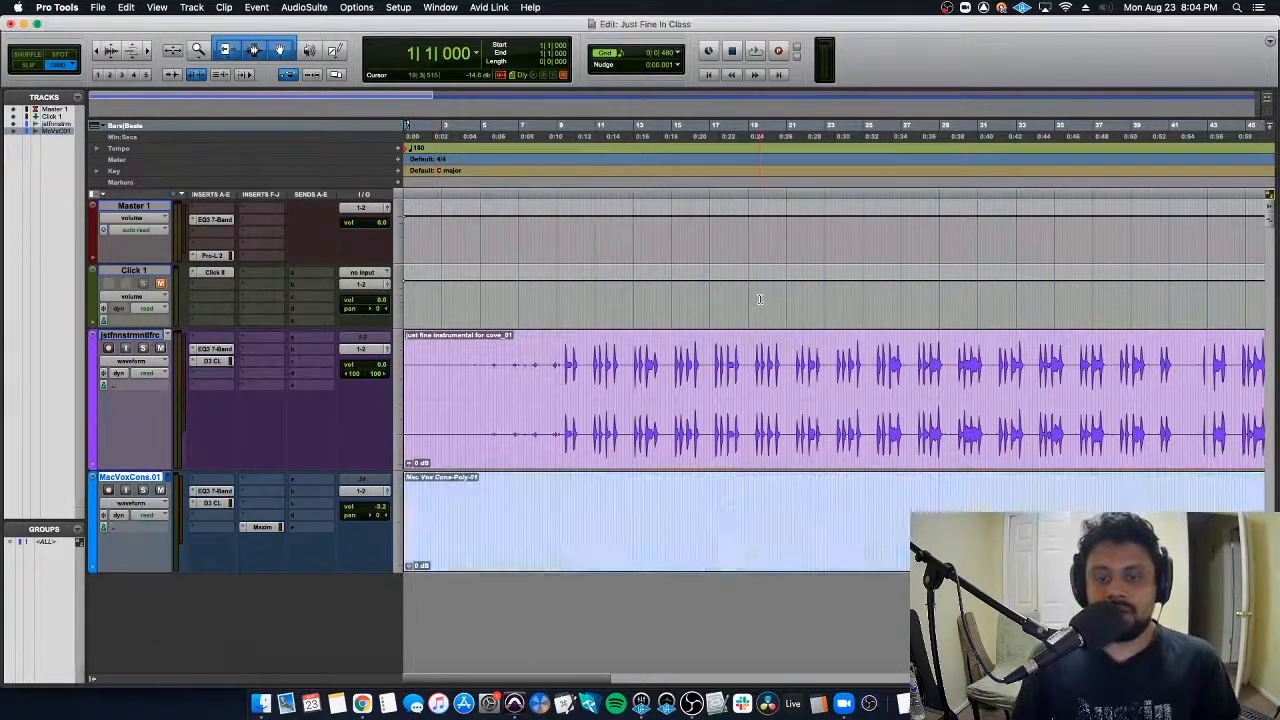
Step: Open the list of Elastic Audio processing types for the instrumental track
left_click(143, 340)
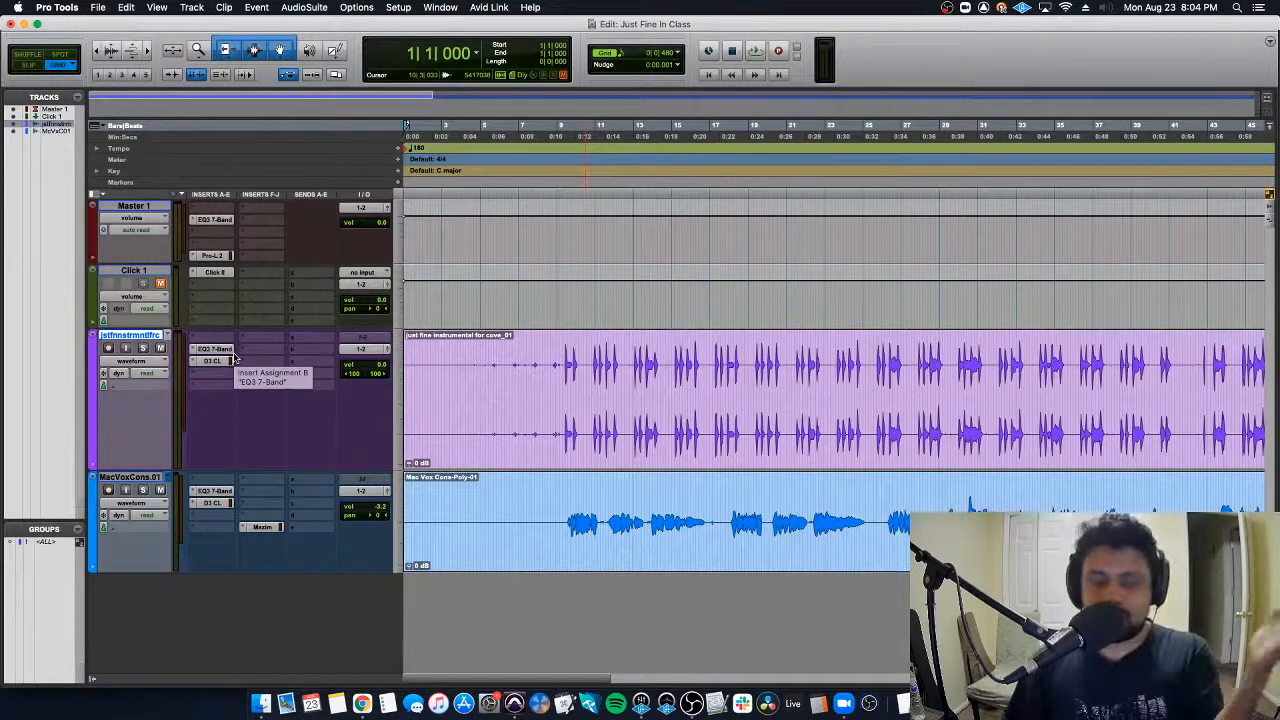
left_click(130, 388)
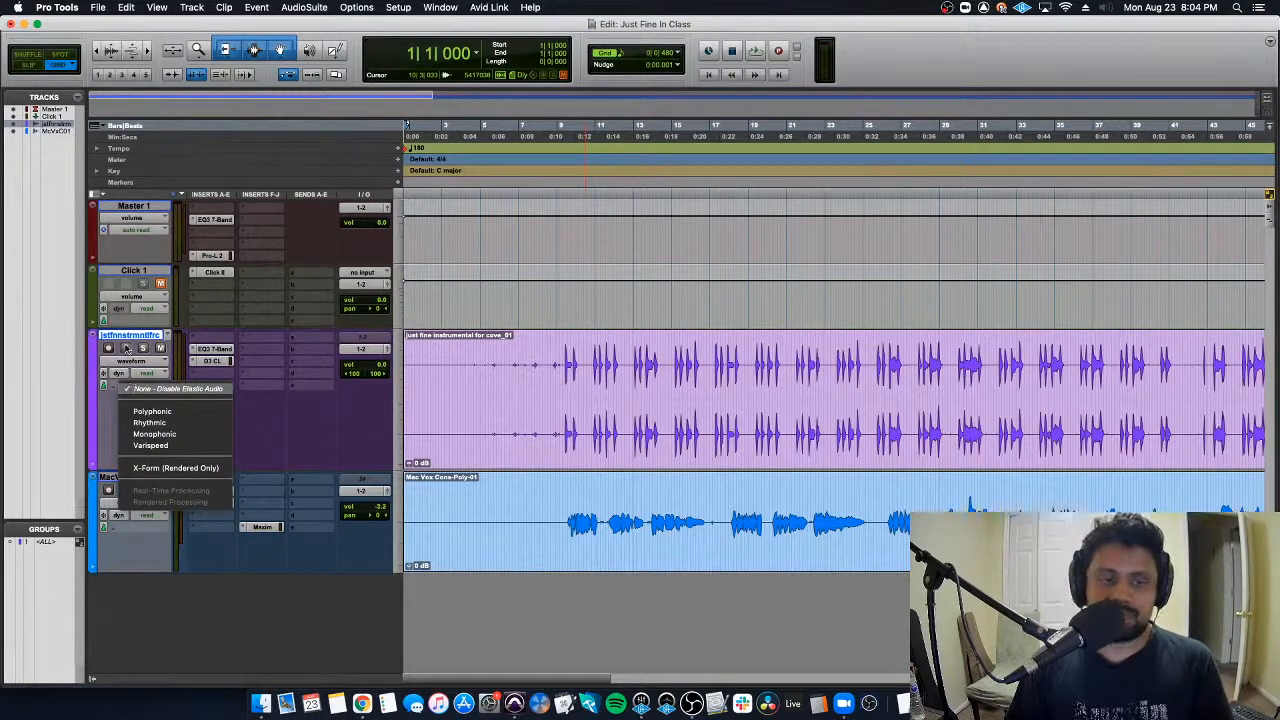
Step: Enable Polyphonic Elastic Audio on the instrumental track and play the session from 9|2|480
left_click(150, 410)
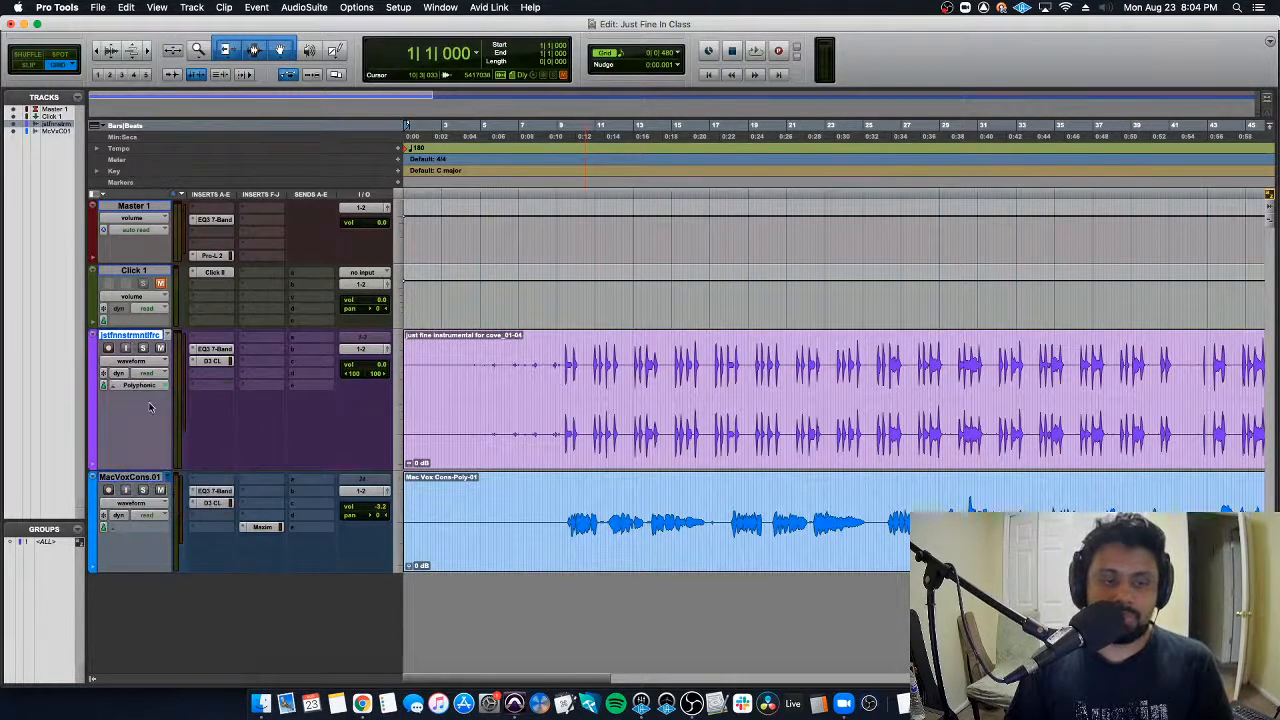
left_click(563, 345)
key("t")
key("t")
key("space")
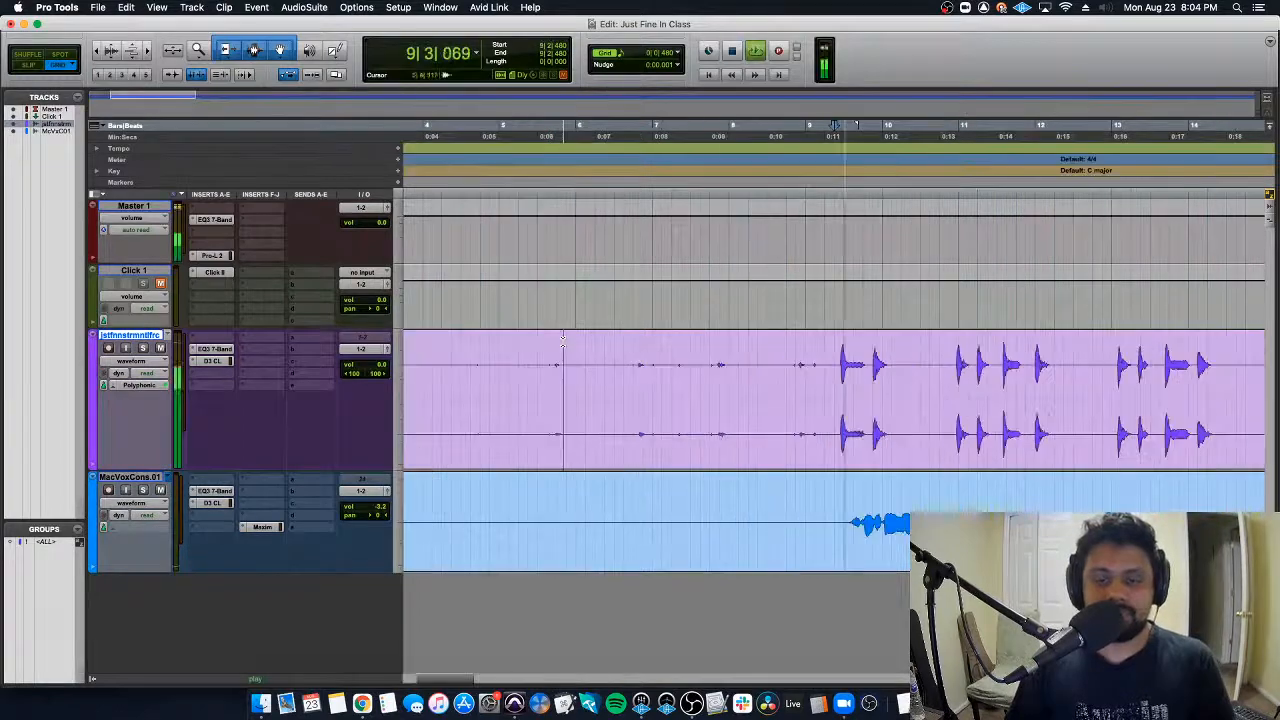
scroll(900, 354, "right", 1)
key("space")
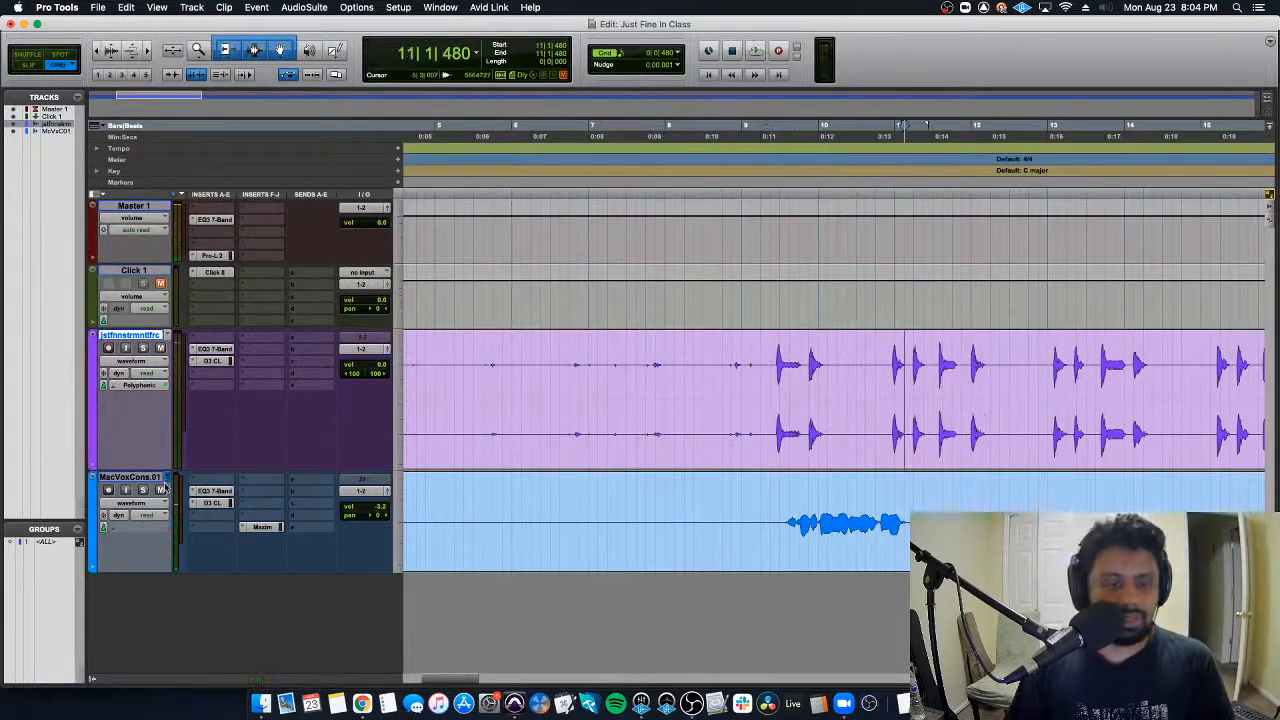
key("space")
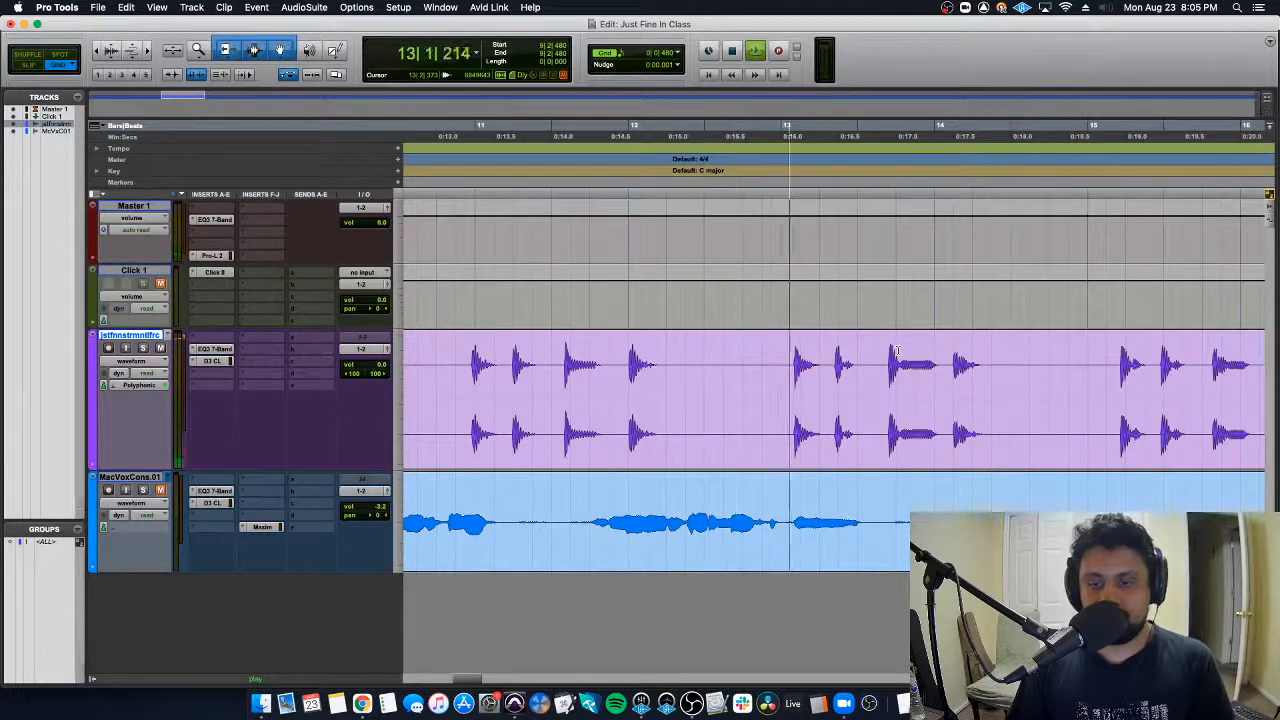
key("space")
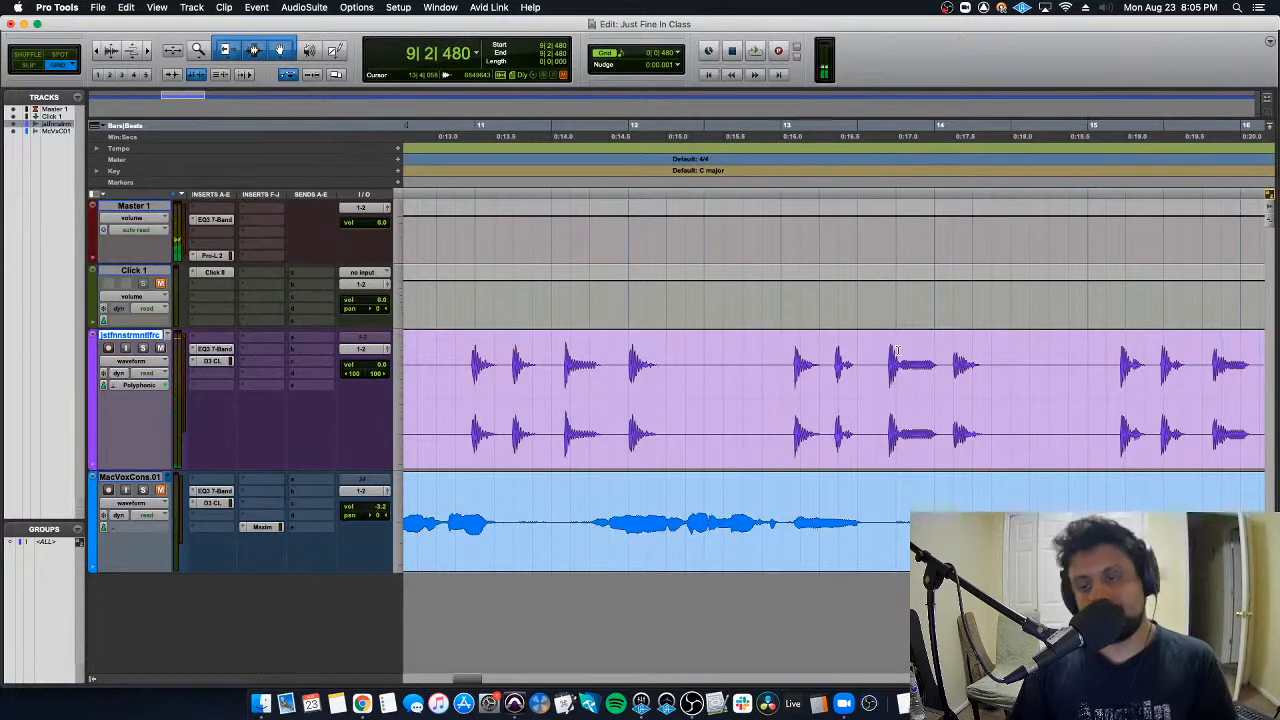
Step: Change the session tempo at bar 1 to 170 BPM with Elastic Audio active on the instrumental
key("r")
key("r")
key("r")
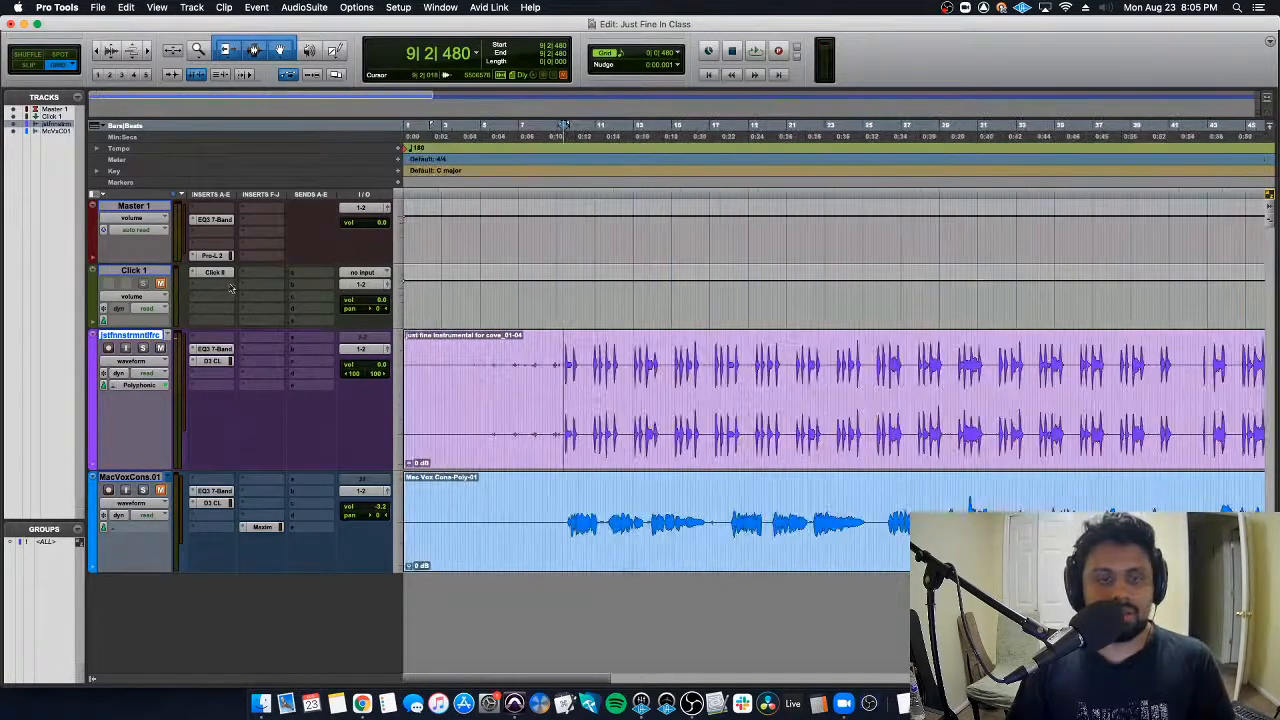
scroll(407, 152, "left", 1)
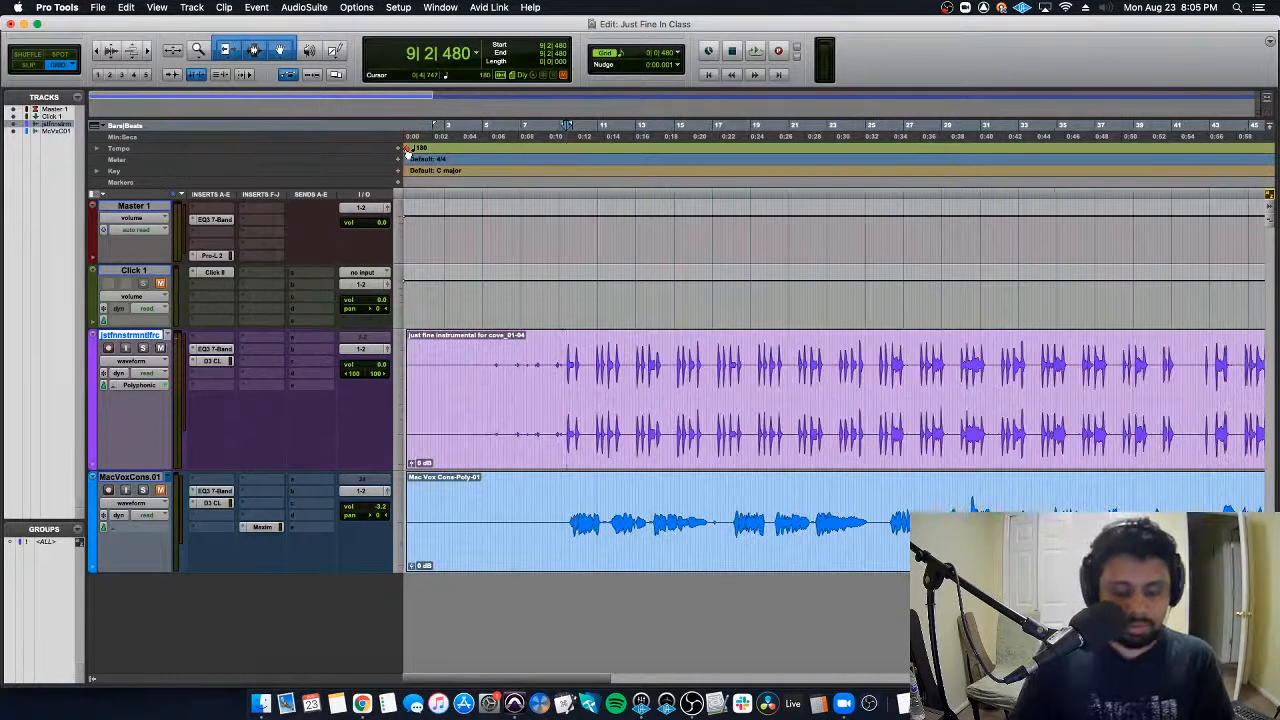
type("170")
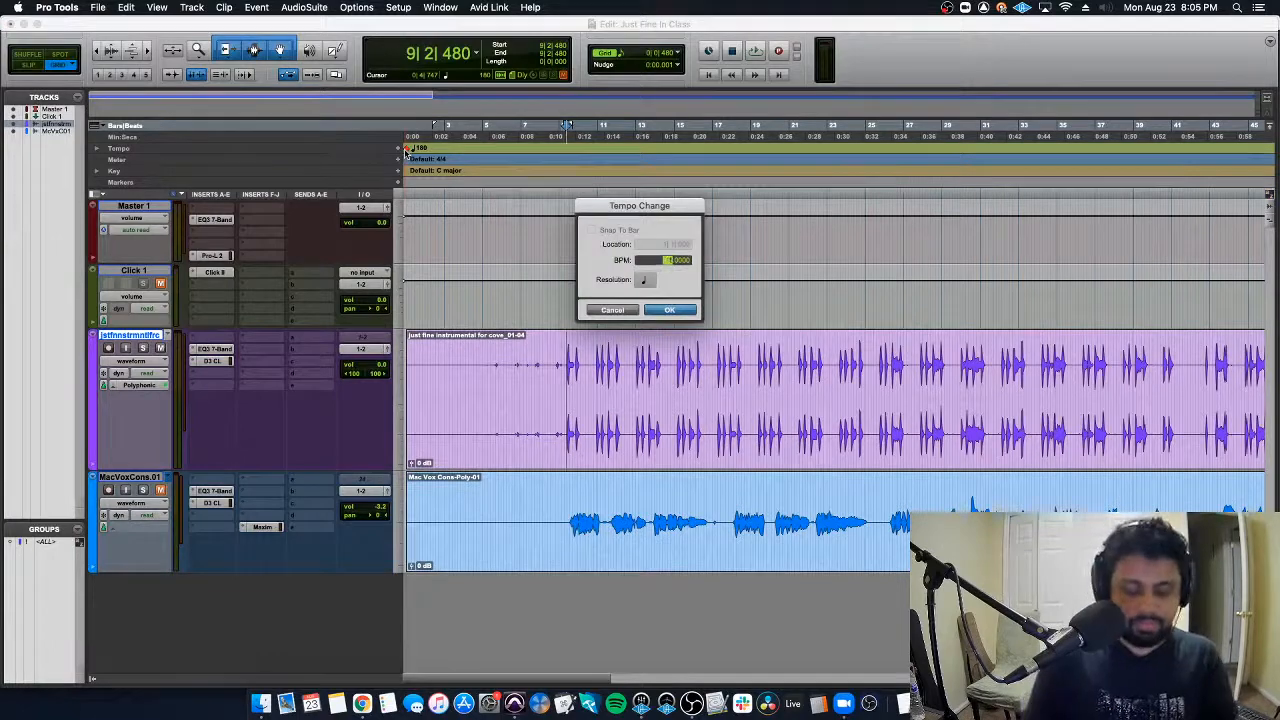
key("Return")
scroll(407, 152, "right", 1)
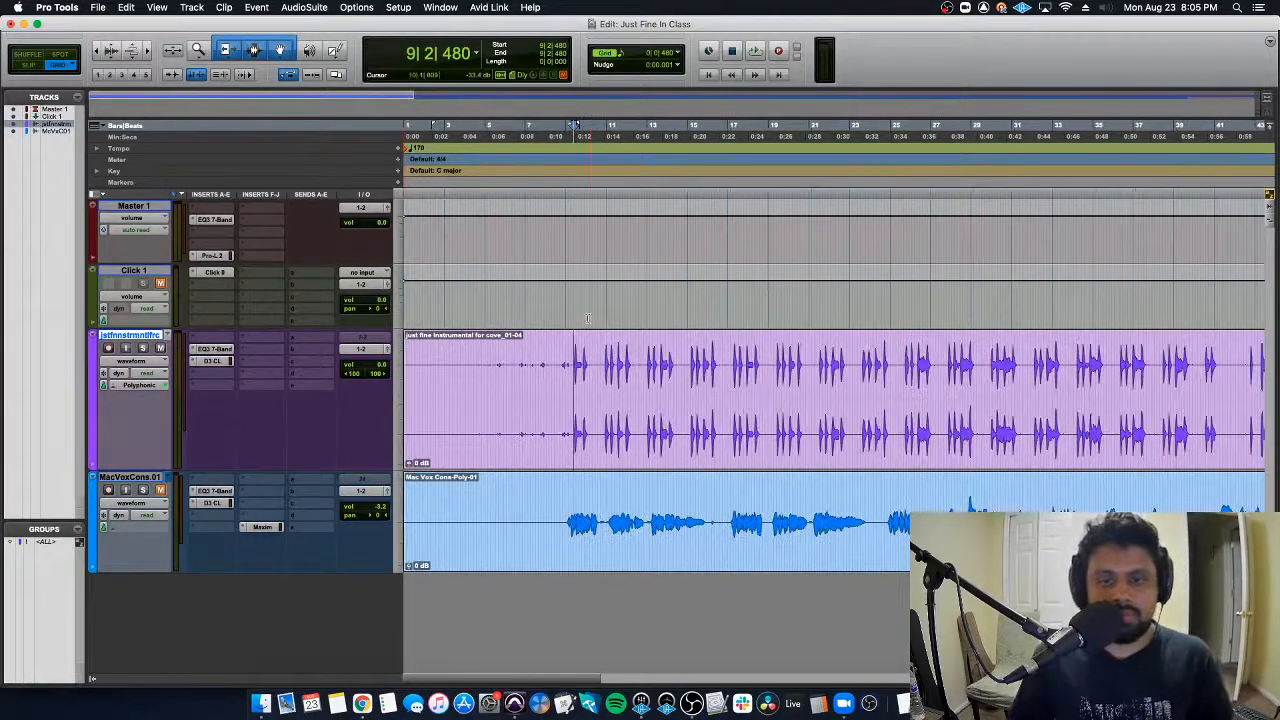
Step: Play the instrumental against the vocal from 9|3|000 to check how their timing lines up
left_click(563, 385)
key("t")
key("t")
key("t")
key("space")
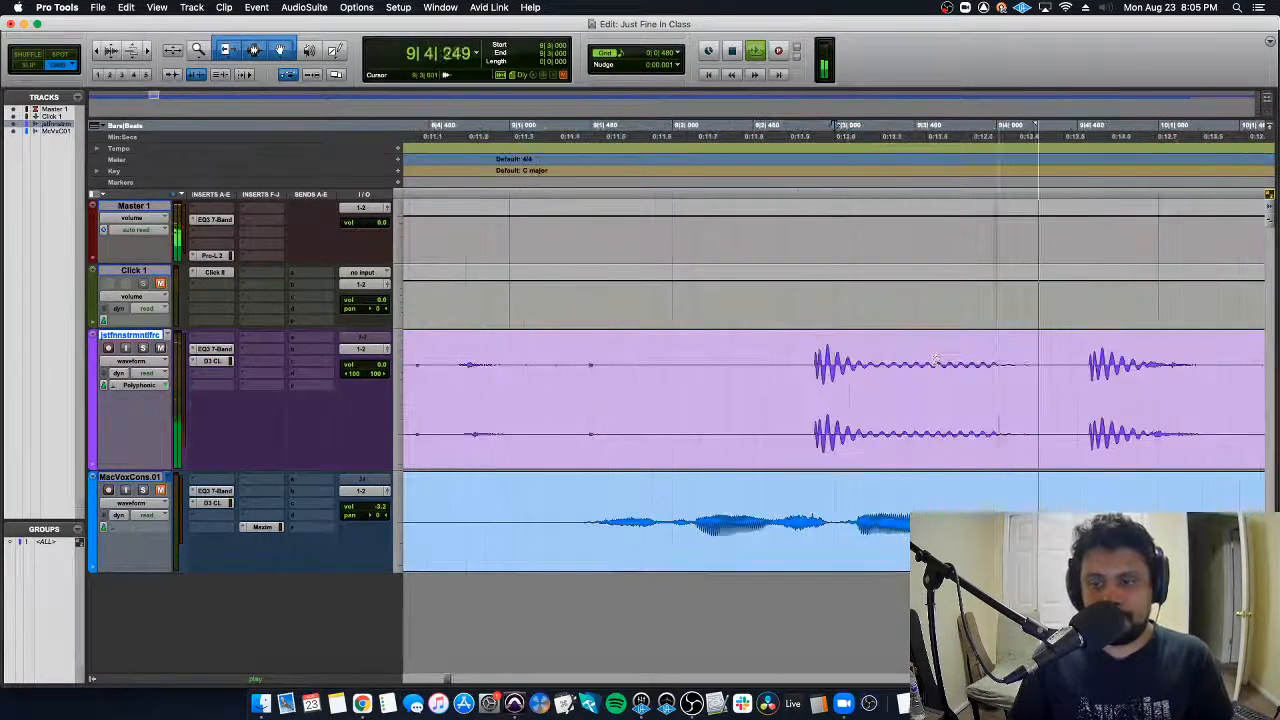
key("r")
key("r")
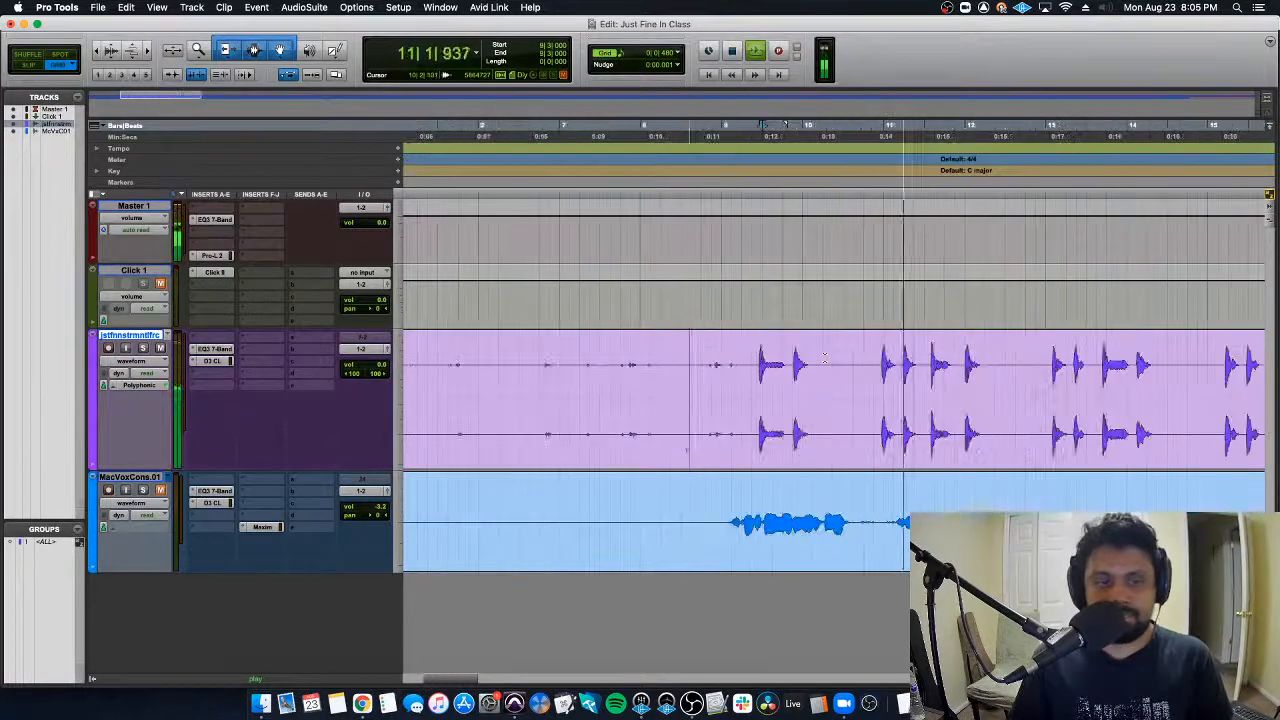
key("space")
key("r")
key("r")
key("r")
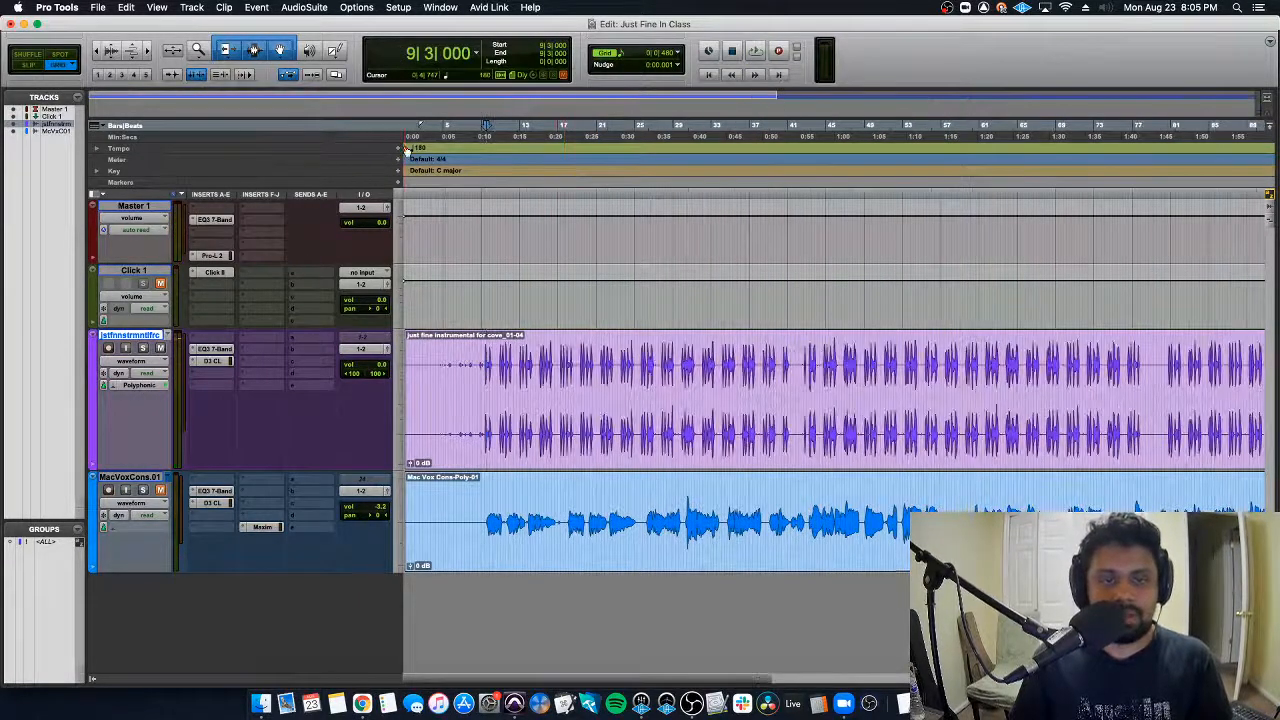
Step: Disable Elastic Audio on the instrumental track and set the session tempo to 170 BPM
left_click(125, 386)
left_click(150, 360)
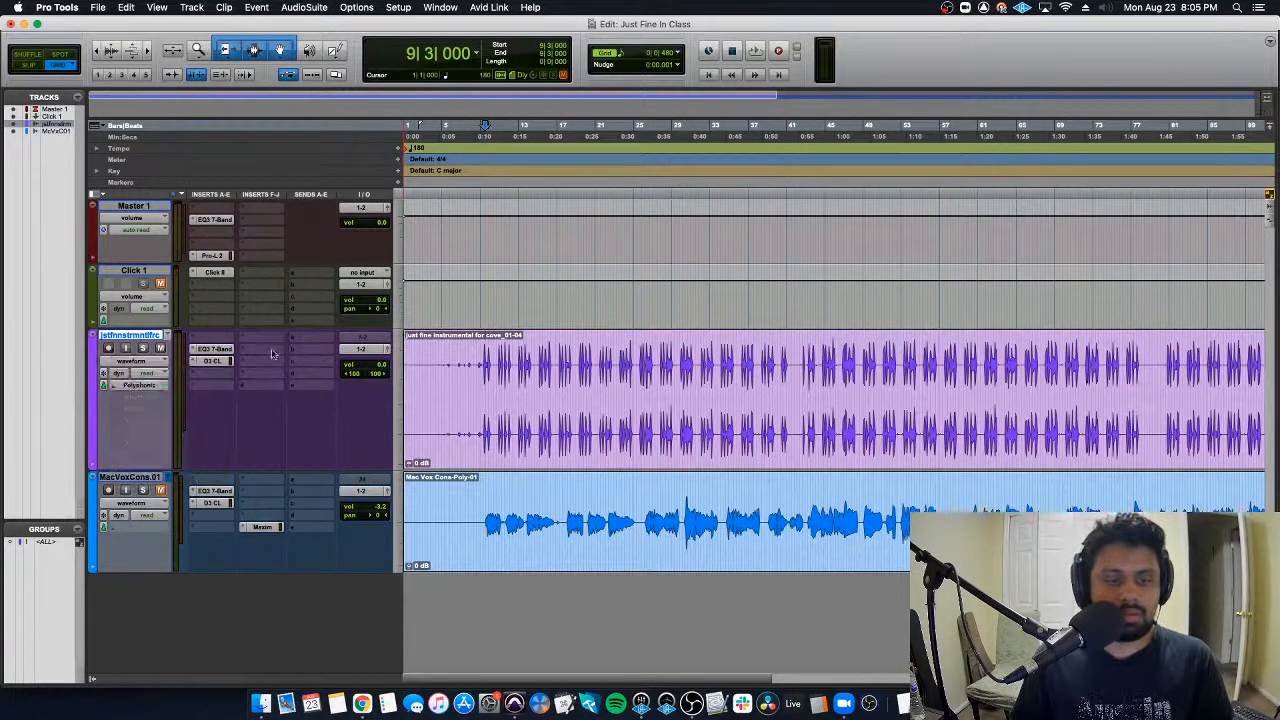
double_click(407, 148)
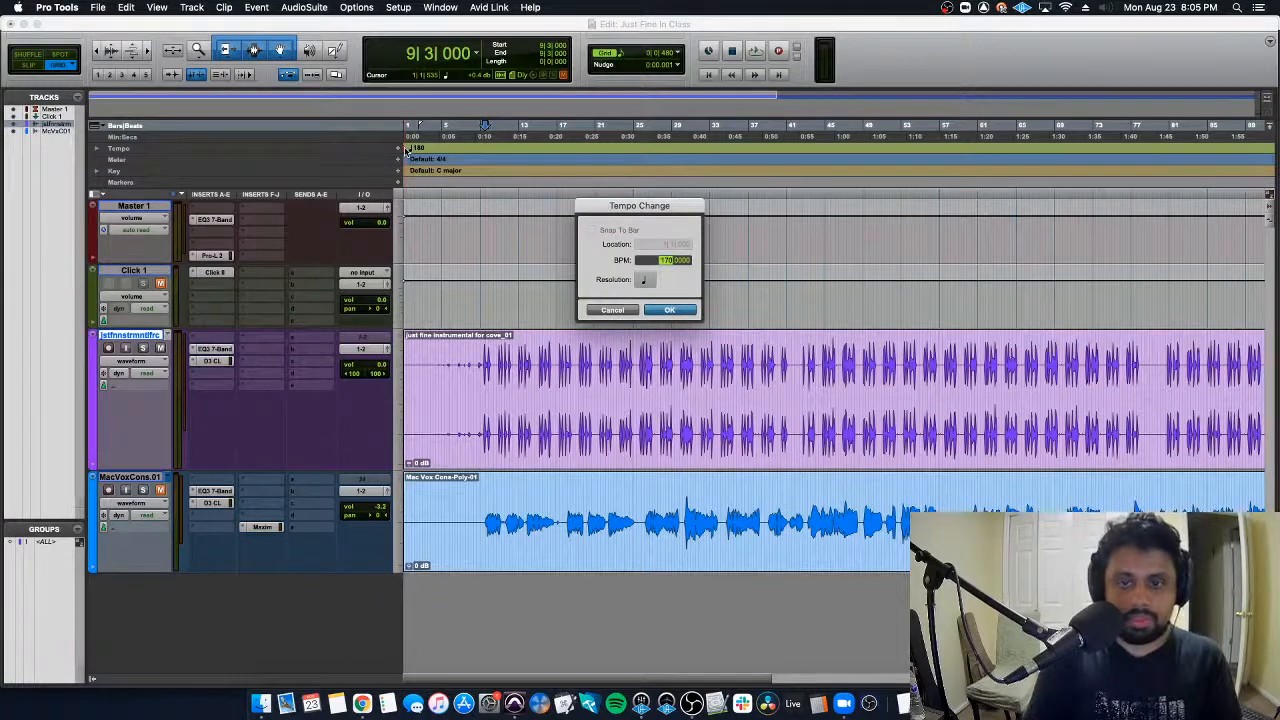
key("Return")
Step: Play the session near bar 9 and turn Polyphonic Elastic Audio on for the instrumental track
key("space")
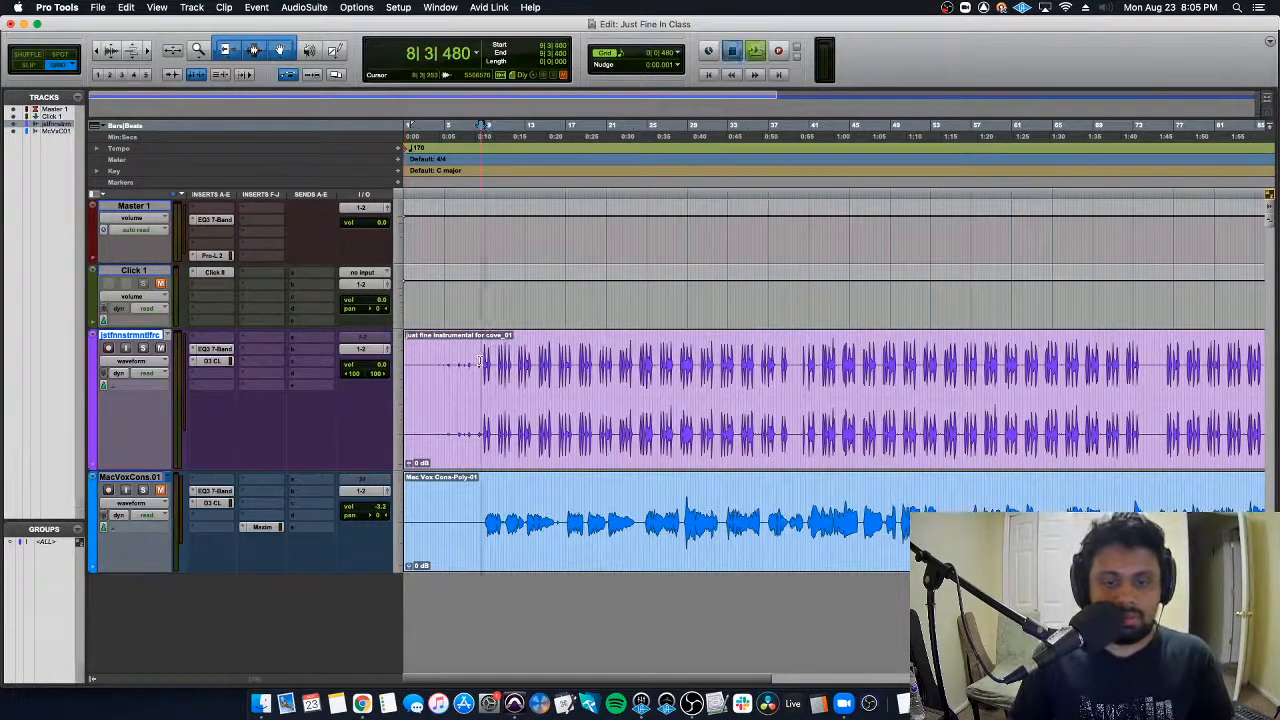
key("super+bracketright")
key("super+bracketright")
key("super+bracketright")
left_click(125, 386)
left_click(152, 411)
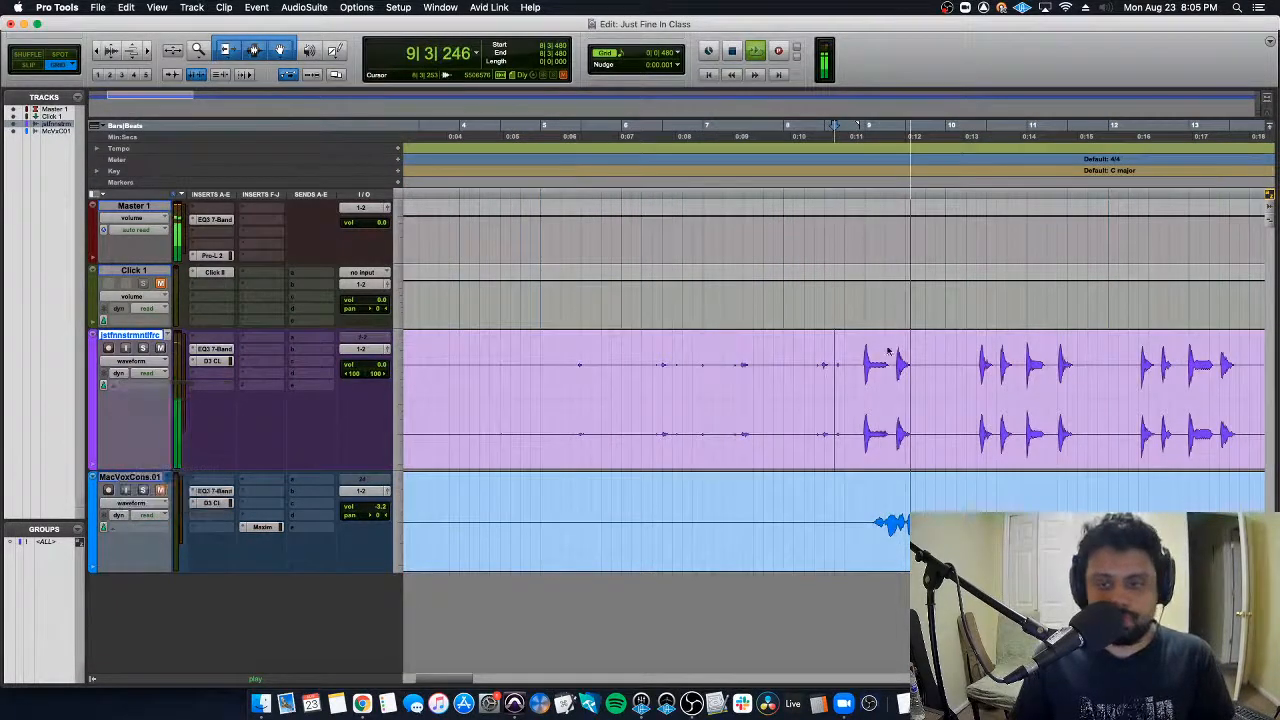
Step: Play from 9|1|000 to check the instrumental hits against the grid and the vocal
key("super+bracketright")
key("super+bracketright")
key("super+bracketright")
key("space")
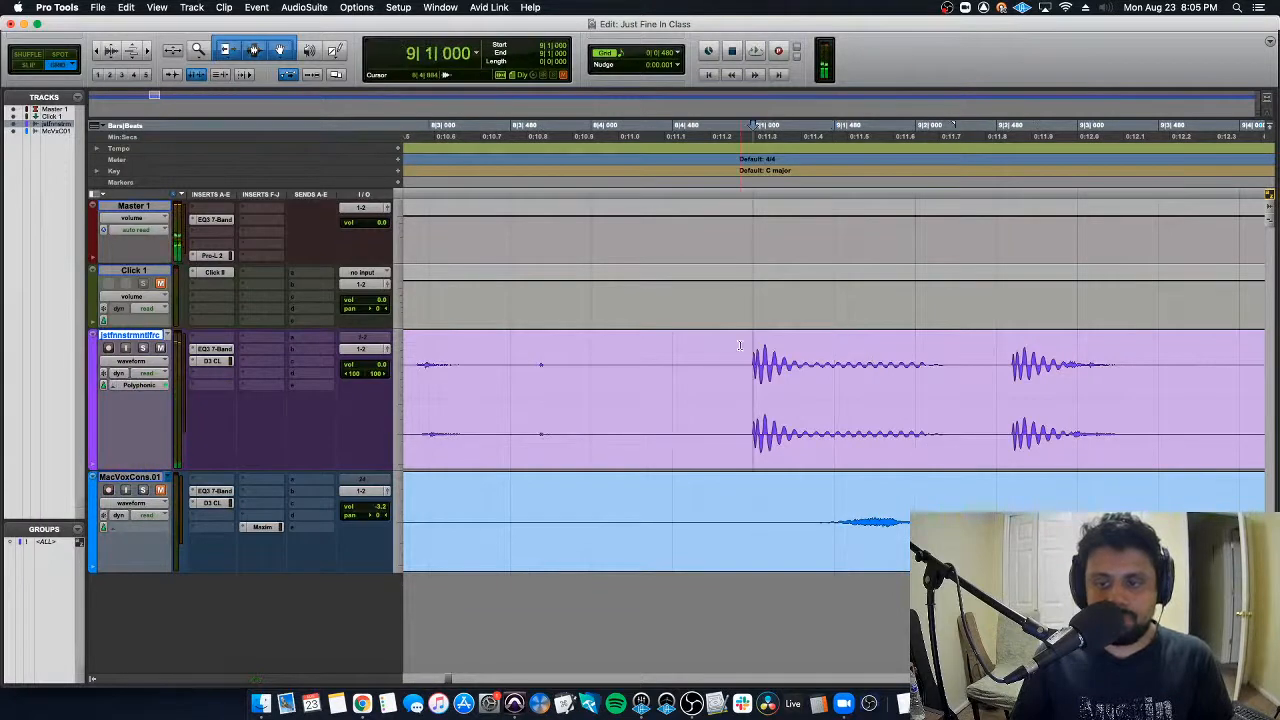
key("super+bracketleft")
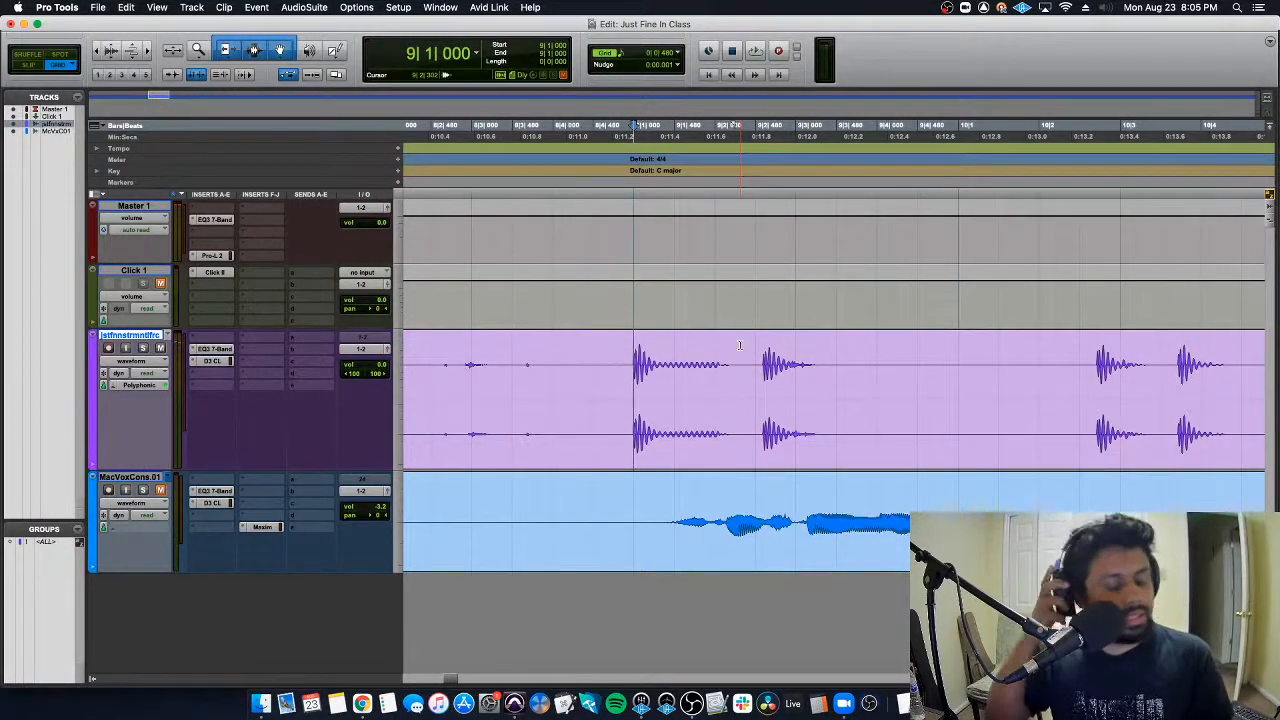
key("space")
key("super+bracketleft")
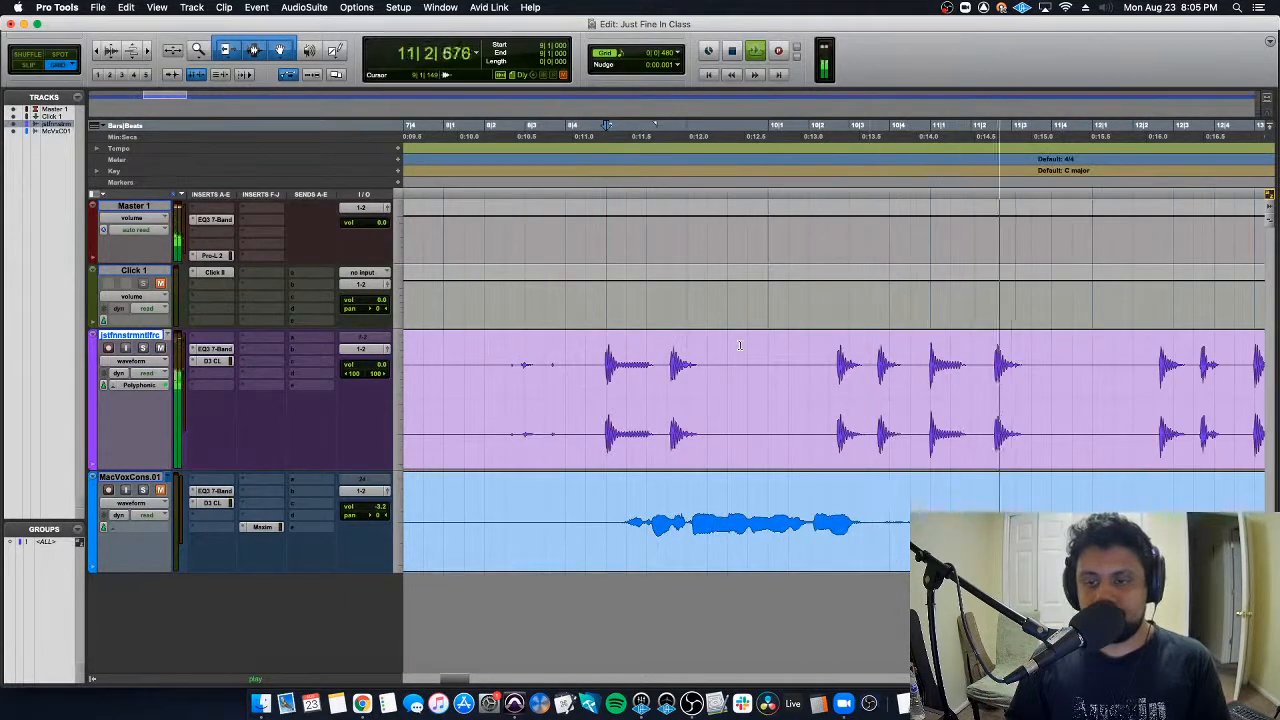
key("space")
Step: Place the edit cursor at 11|3|000 and switch the instrumental track to warp view
left_click(1012, 346)
key("super+bracketright")
key("super+bracketright")
key("super+bracketleft")
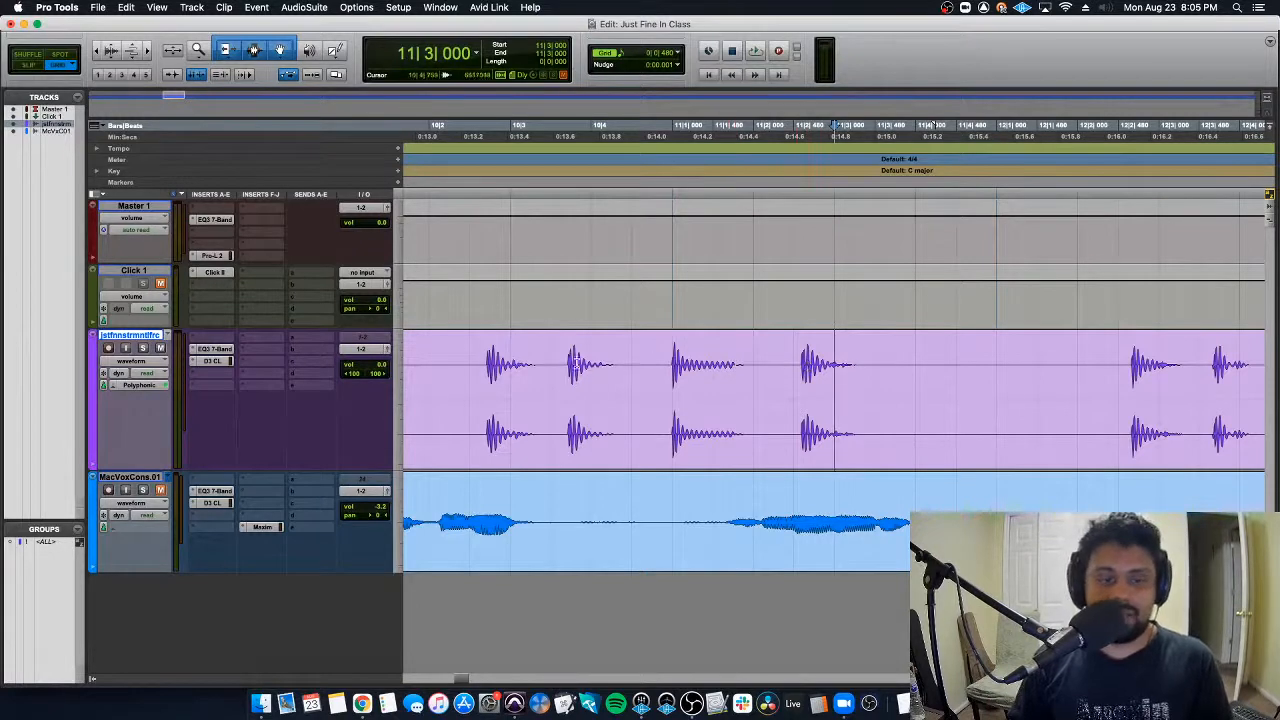
left_click(137, 361)
left_click(138, 356)
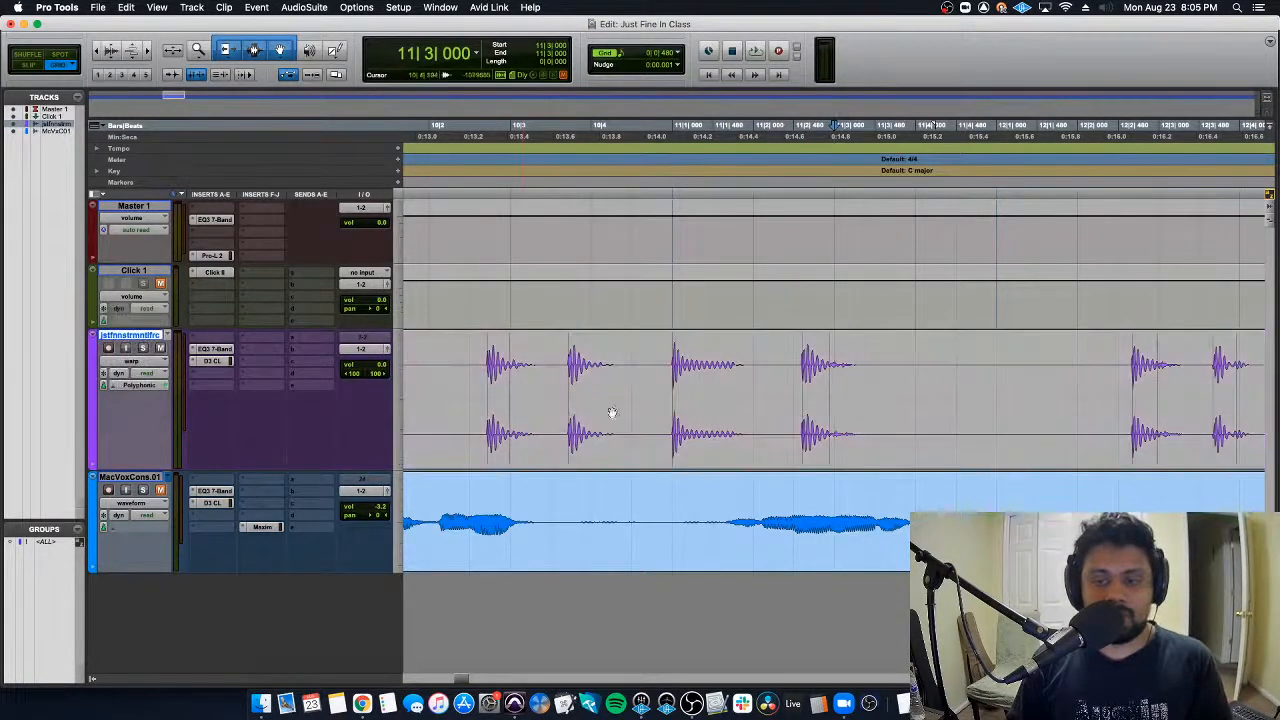
Step: Add warp markers around the hit just before 11|3, shift it to 11|2|480, and play from 10|2|480
left_click(800, 424)
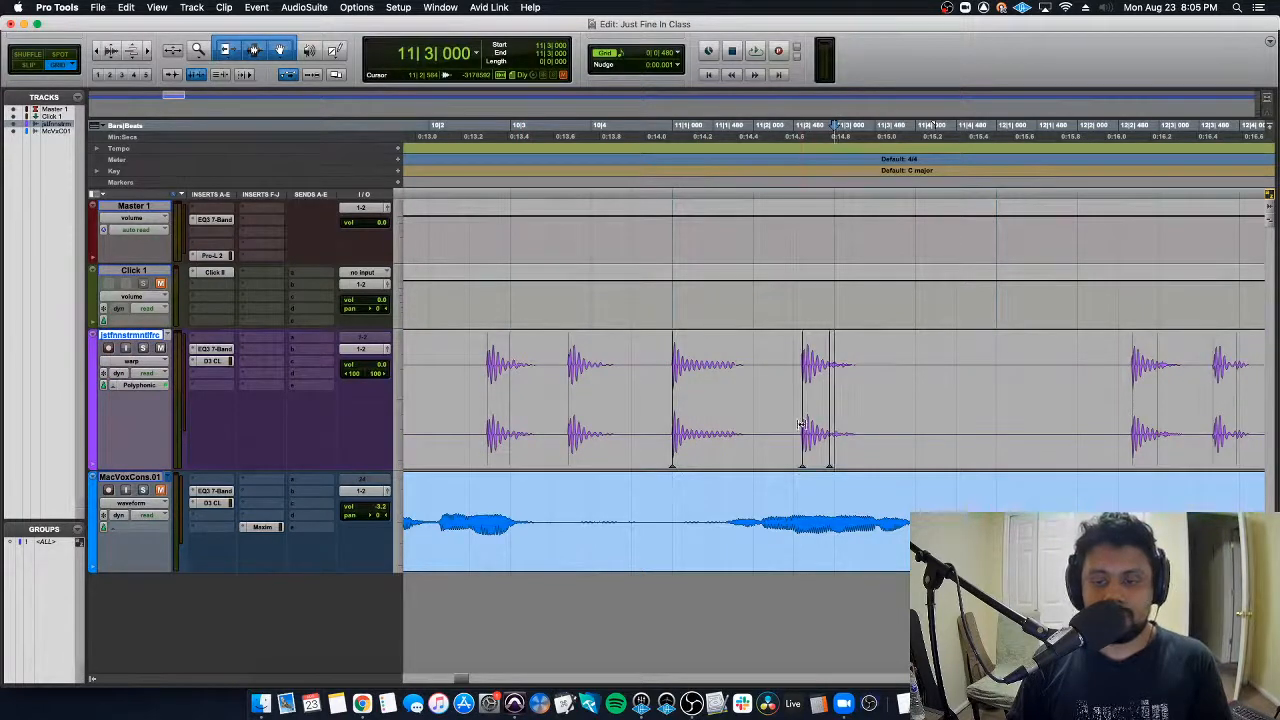
left_click_drag(802, 425, 790, 430)
left_click(471, 372)
key("space")
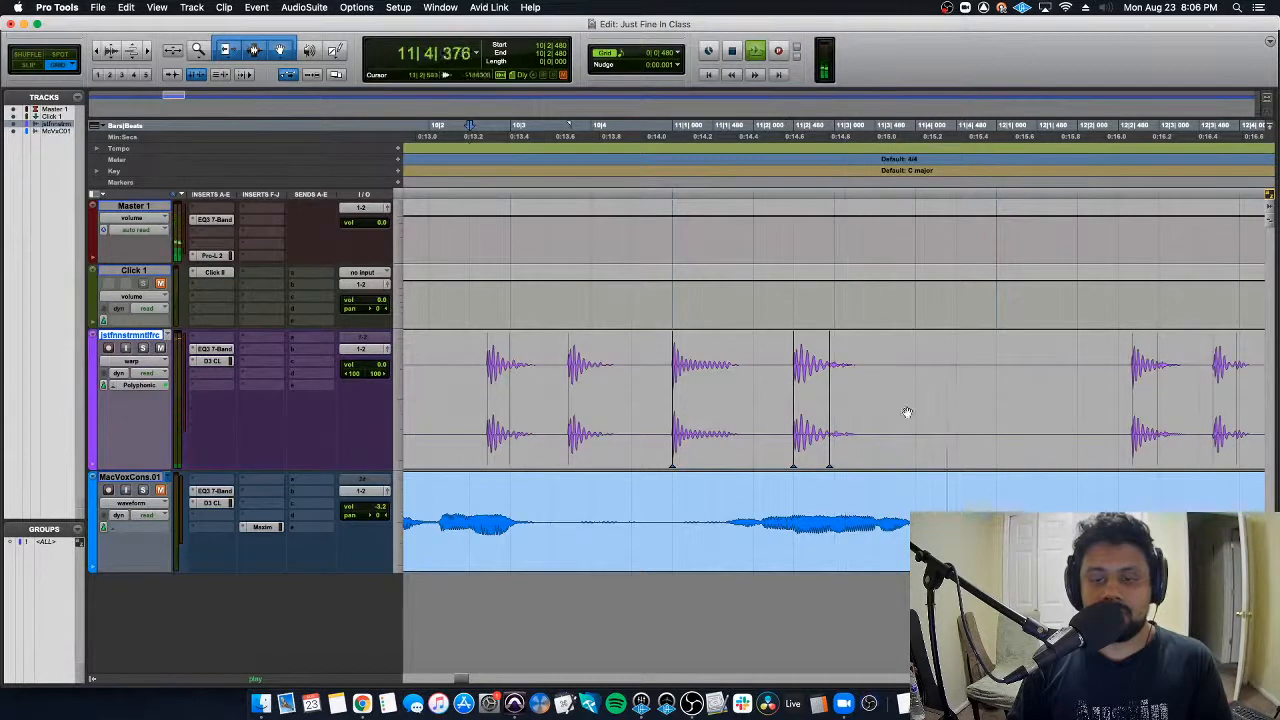
key("space")
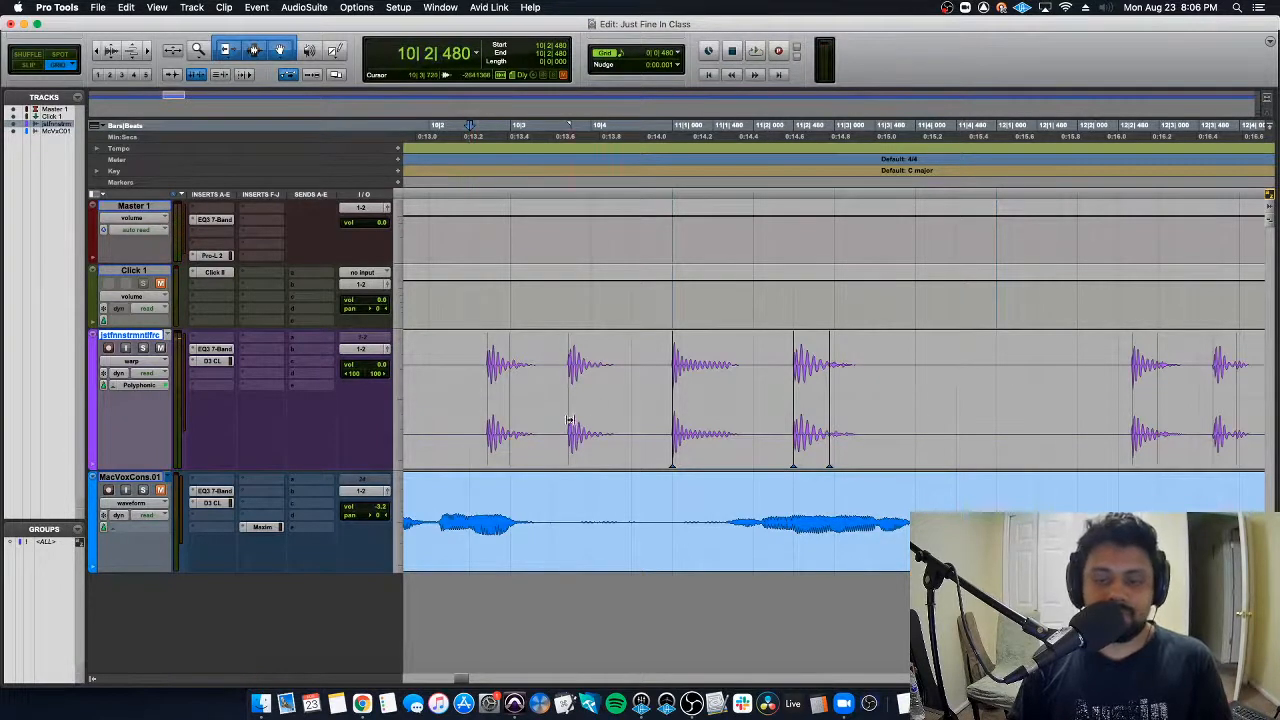
Step: Try warping the hit just before 10|4 onto 10|4 and audition it from 10|2|000
left_click_drag(569, 420, 590, 420)
left_click(443, 372)
key("space")
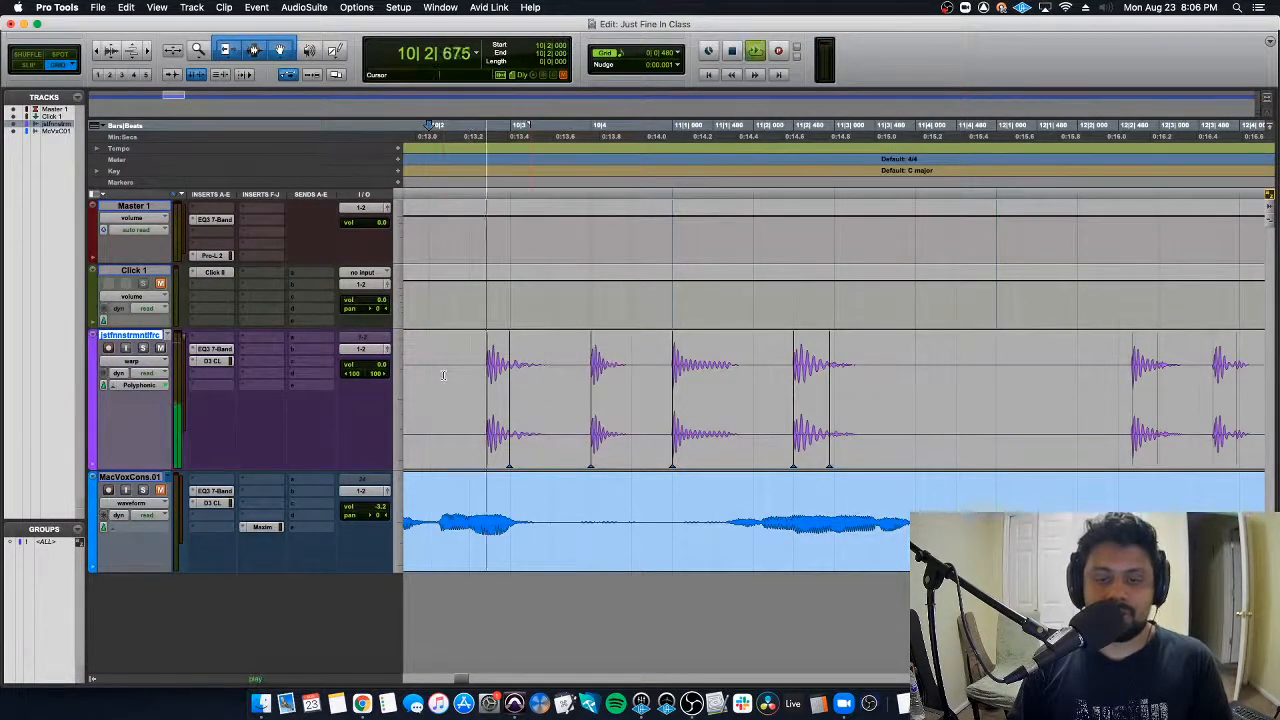
key("space")
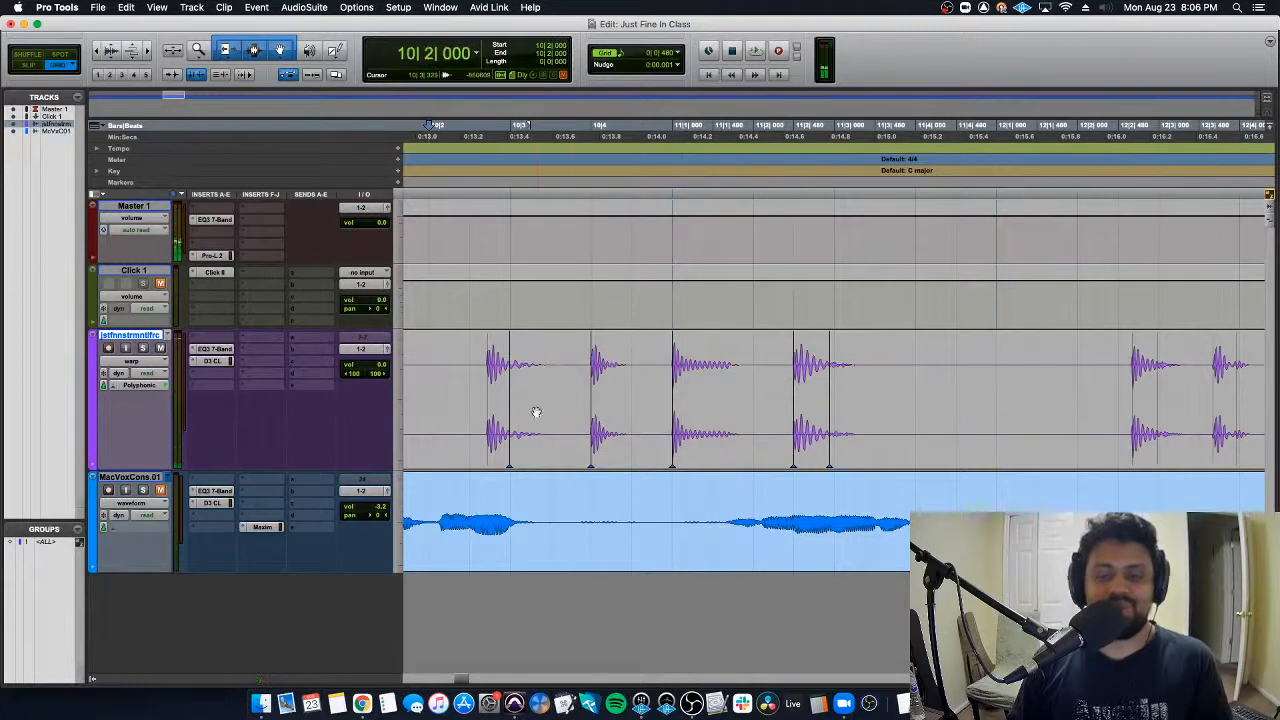
key("super+z")
key("super+z")
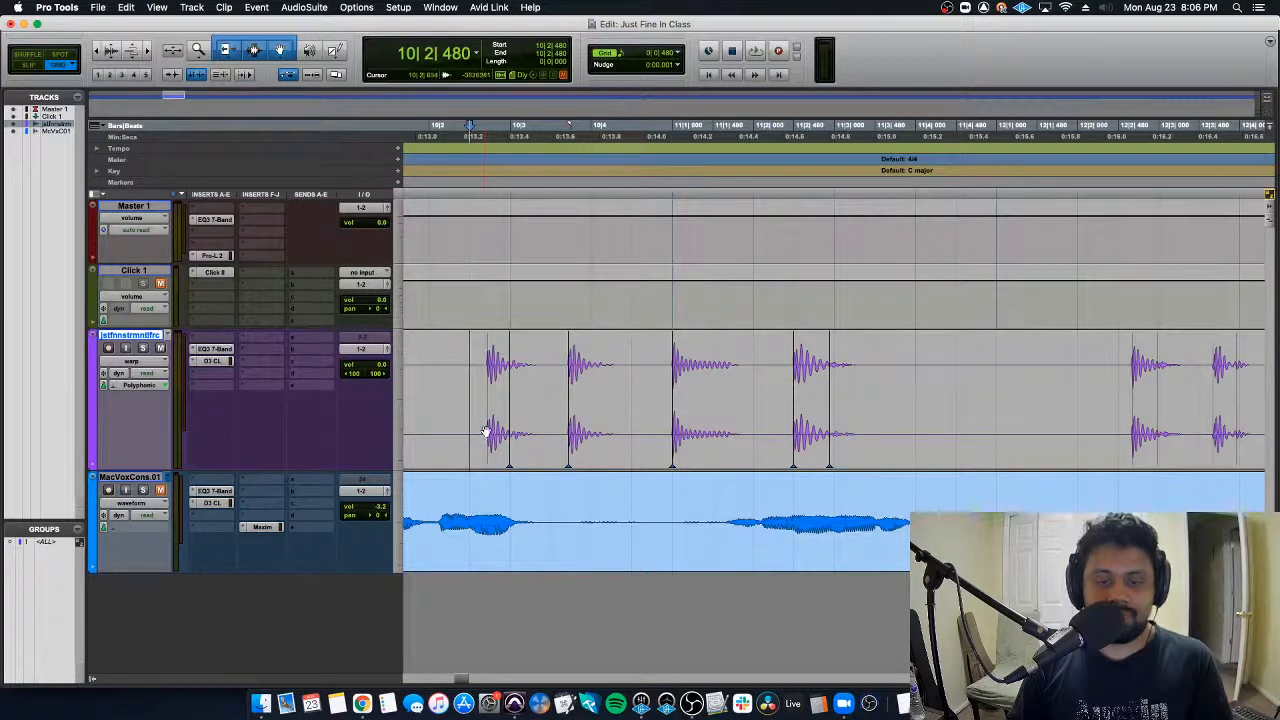
Step: Try anchoring the hit just before 10|3 with a warp marker while moving the following hit to 10|4
left_click(486, 432)
left_click_drag(566, 432, 579, 434)
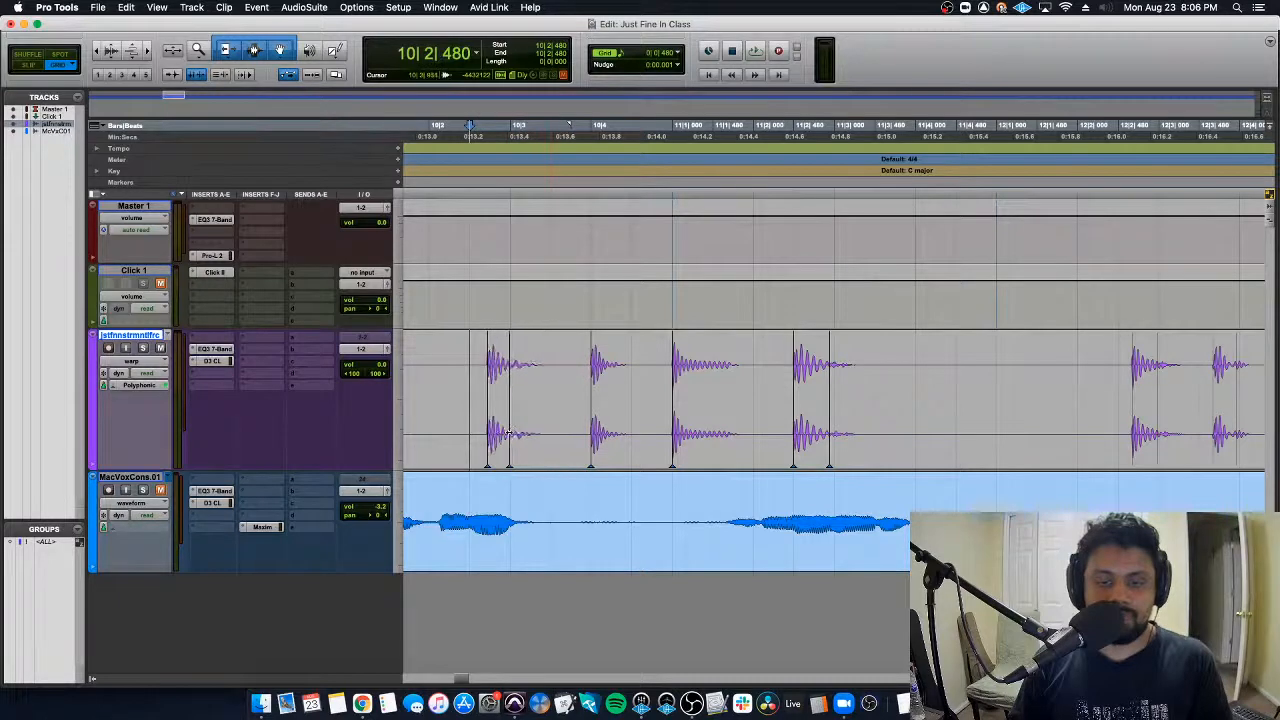
key("super+z")
key("super+z")
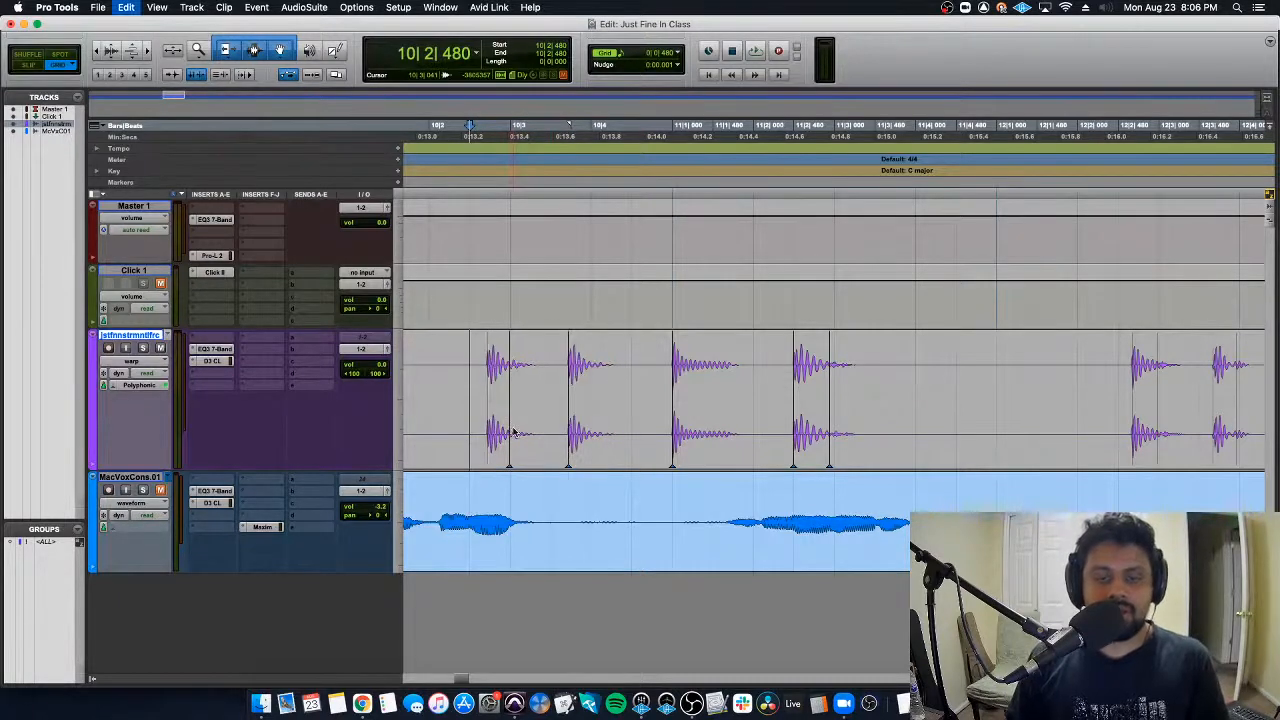
key("super+z")
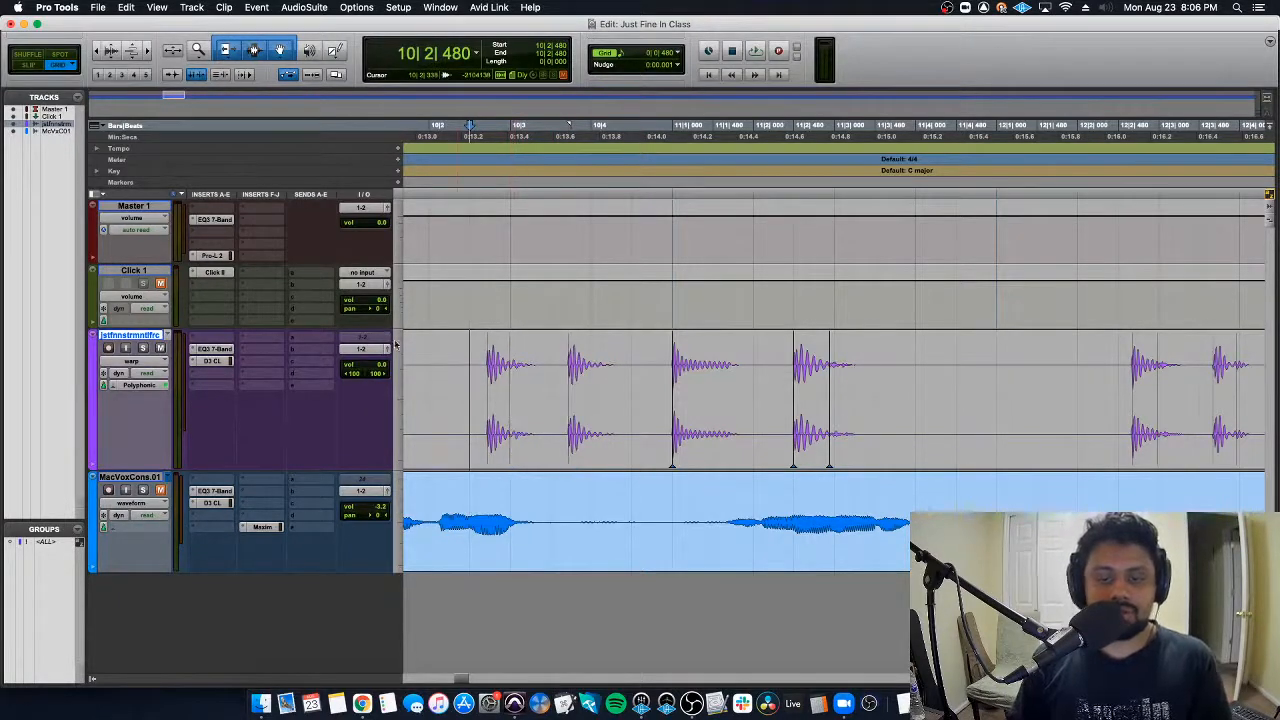
Step: Add an event marker at about 10|3|325 in the instrumental's analysis view and return the track to warp view
left_click(146, 363)
left_click(140, 374)
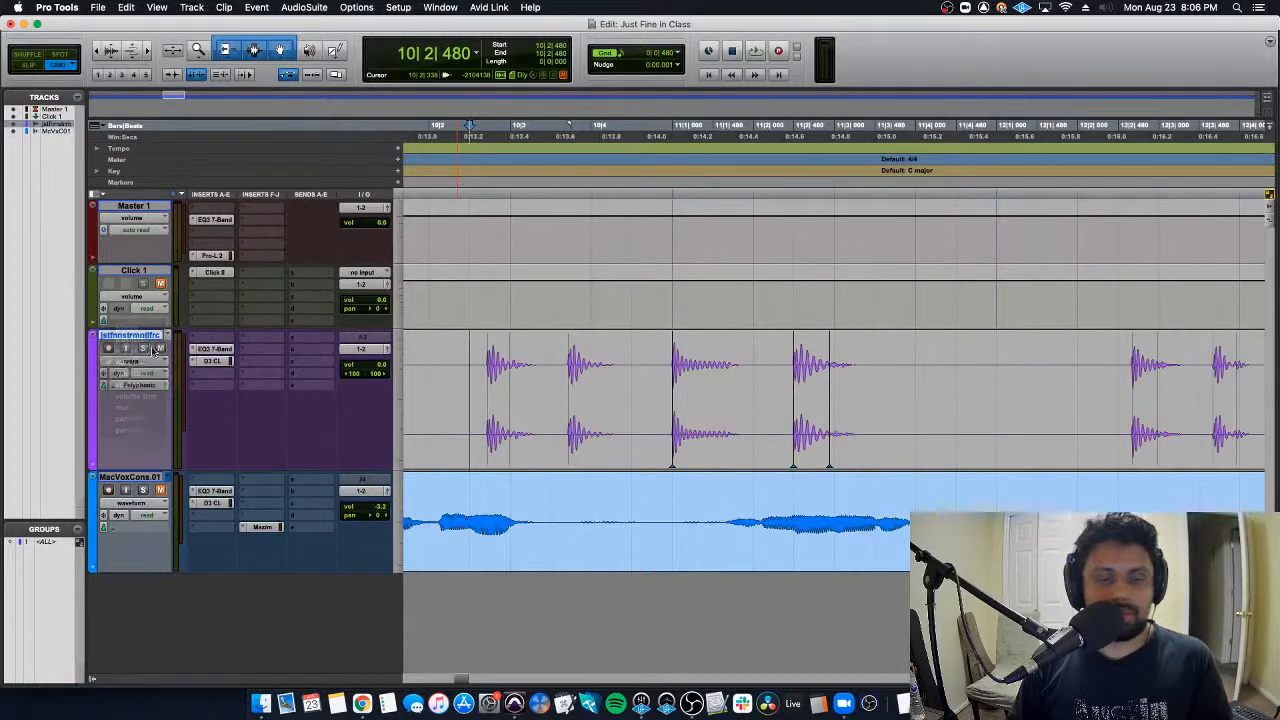
double_click(537, 450)
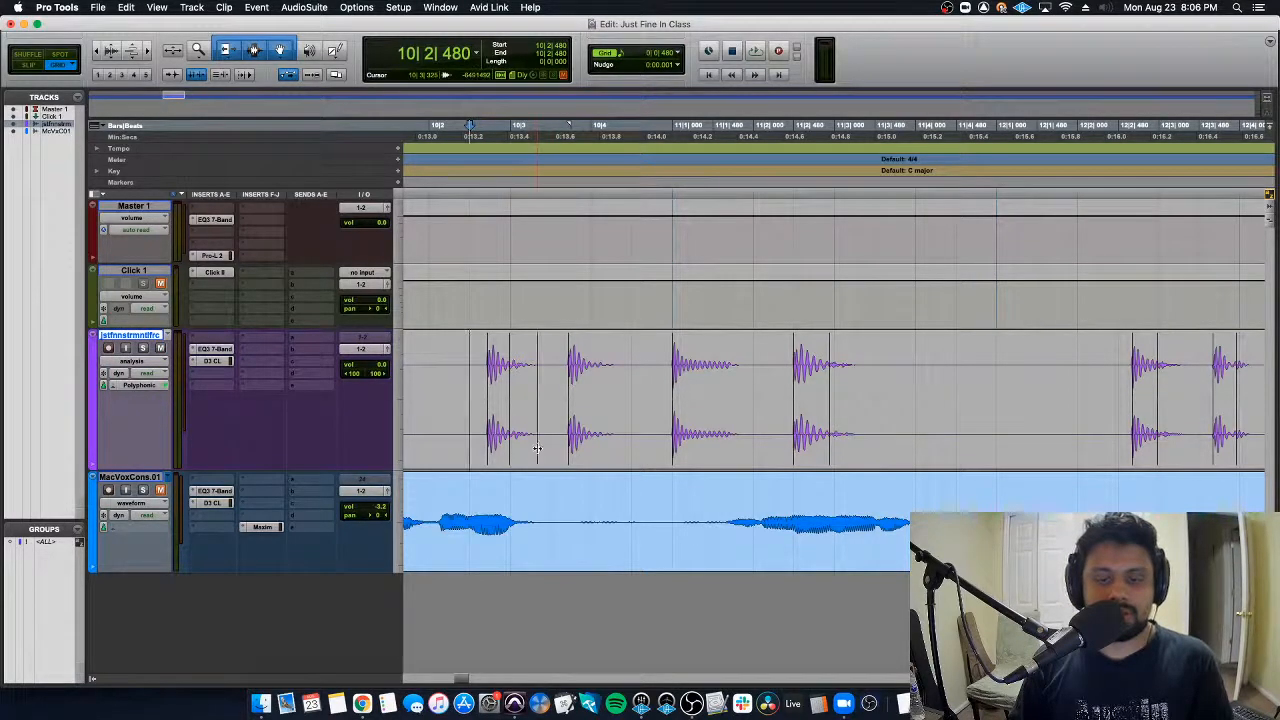
left_click(146, 363)
left_click(140, 352)
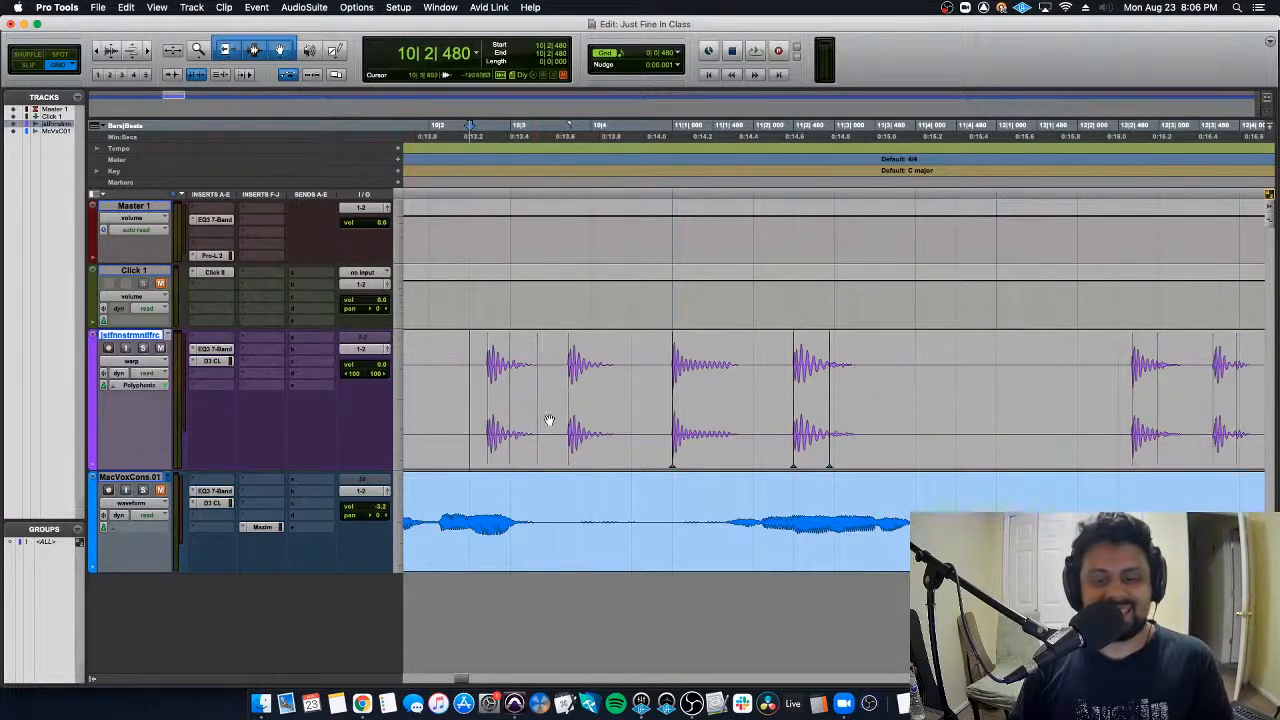
Step: Warp the hit after the new event marker onto 10|4 and play the result from 10|2|000
left_click_drag(569, 443, 577, 438)
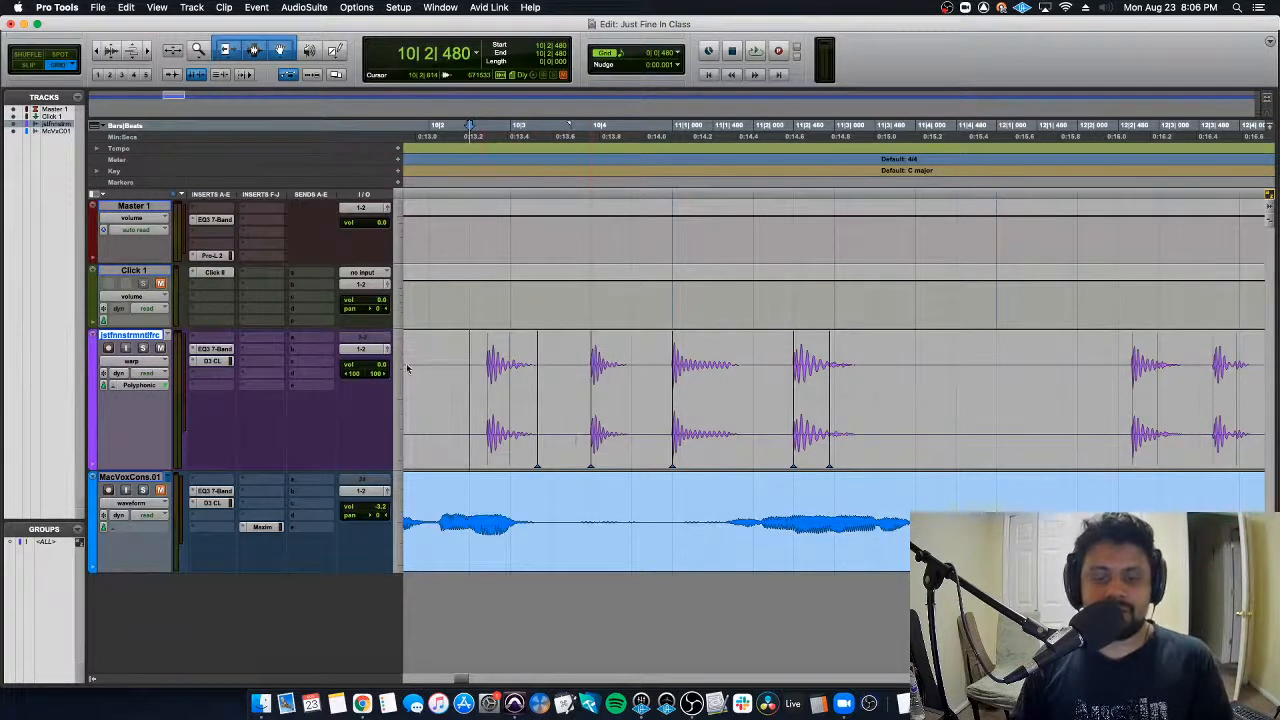
key("space")
key("r")
key("r")
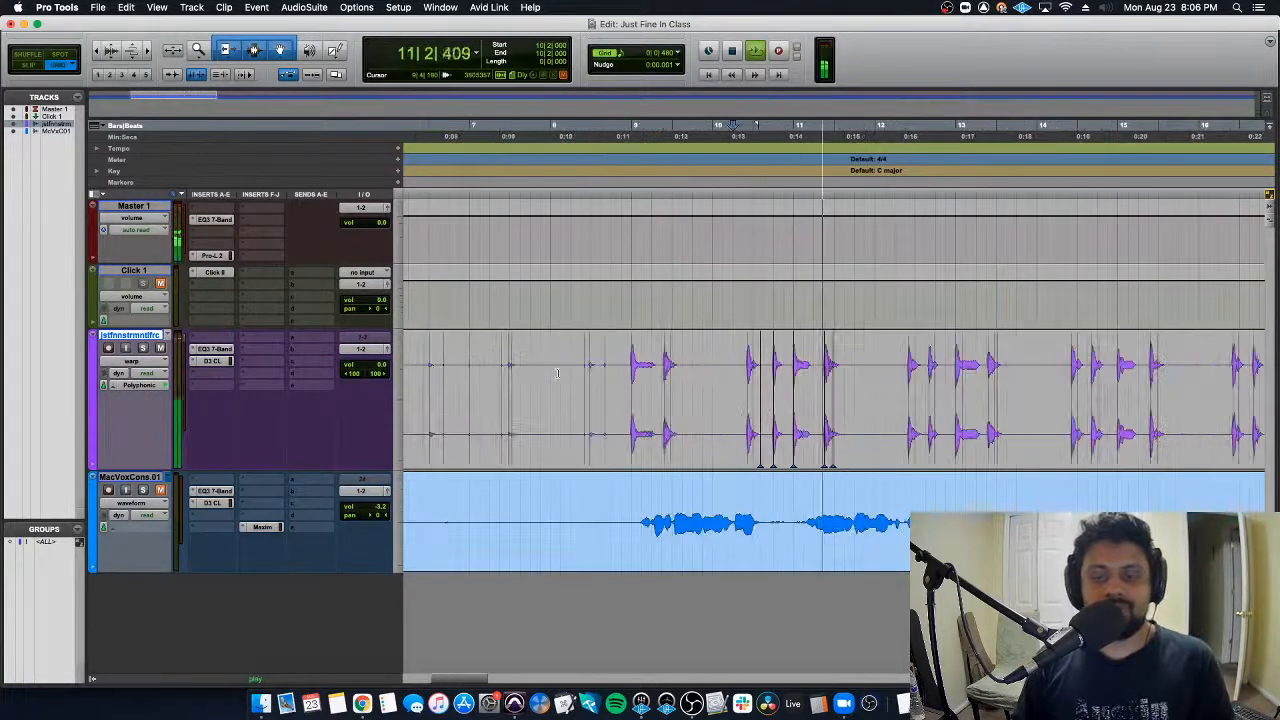
Step: Audition the instrumental from 8|4|480 and again from 12|4|480
key("space")
left_click(619, 365)
key("space")
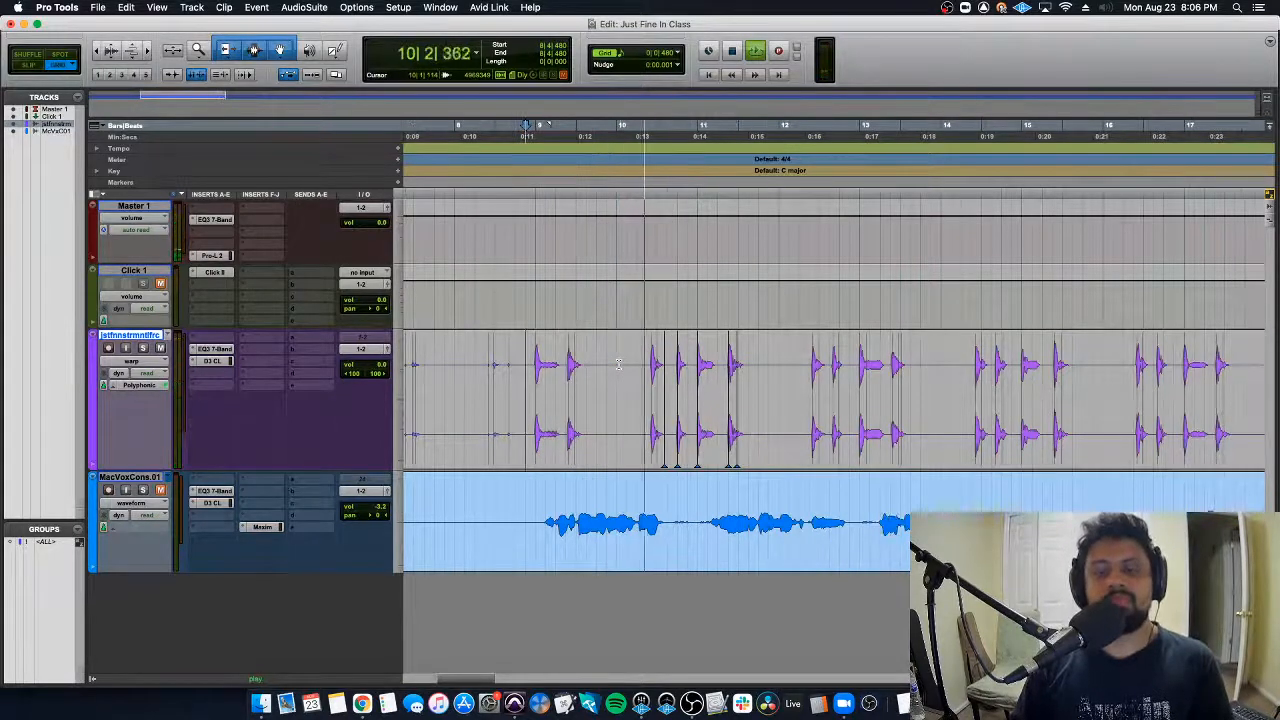
left_click(689, 372)
key("t")
key("t")
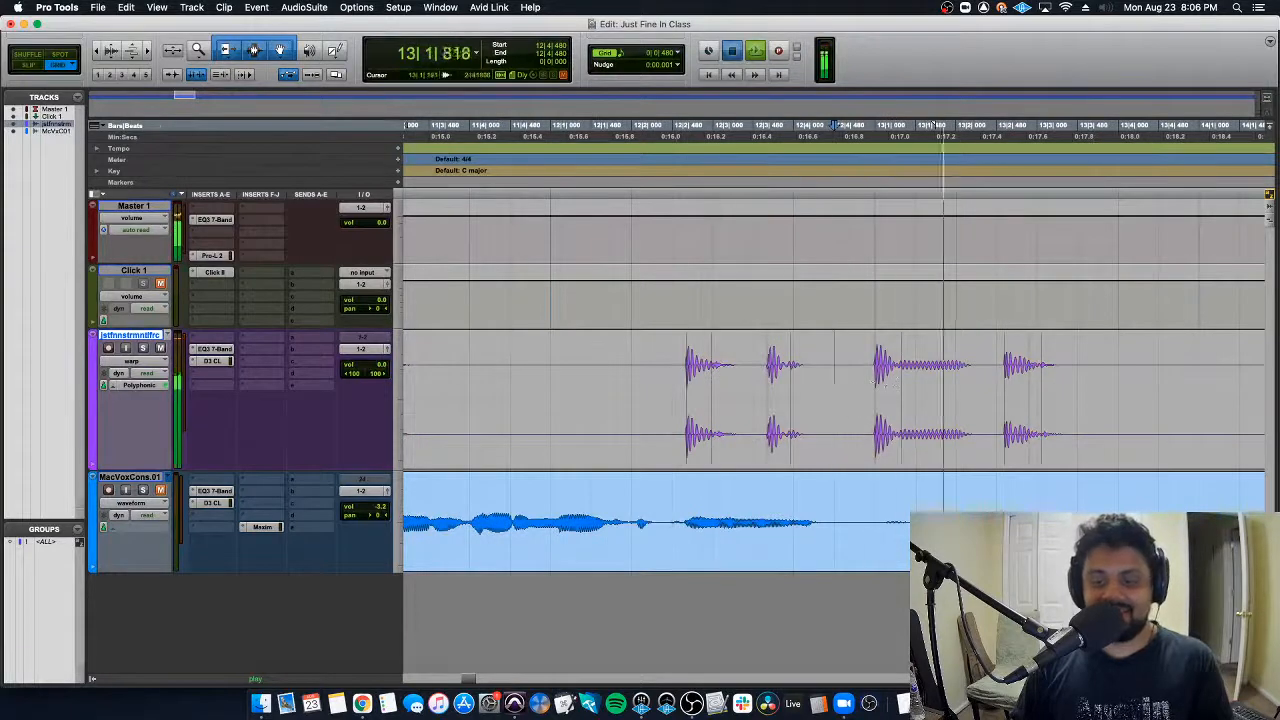
key("space")
Step: Add an event marker just ahead of the hit before 12|4 in the instrumental's analysis view, and return the track to warp view
left_click(138, 362)
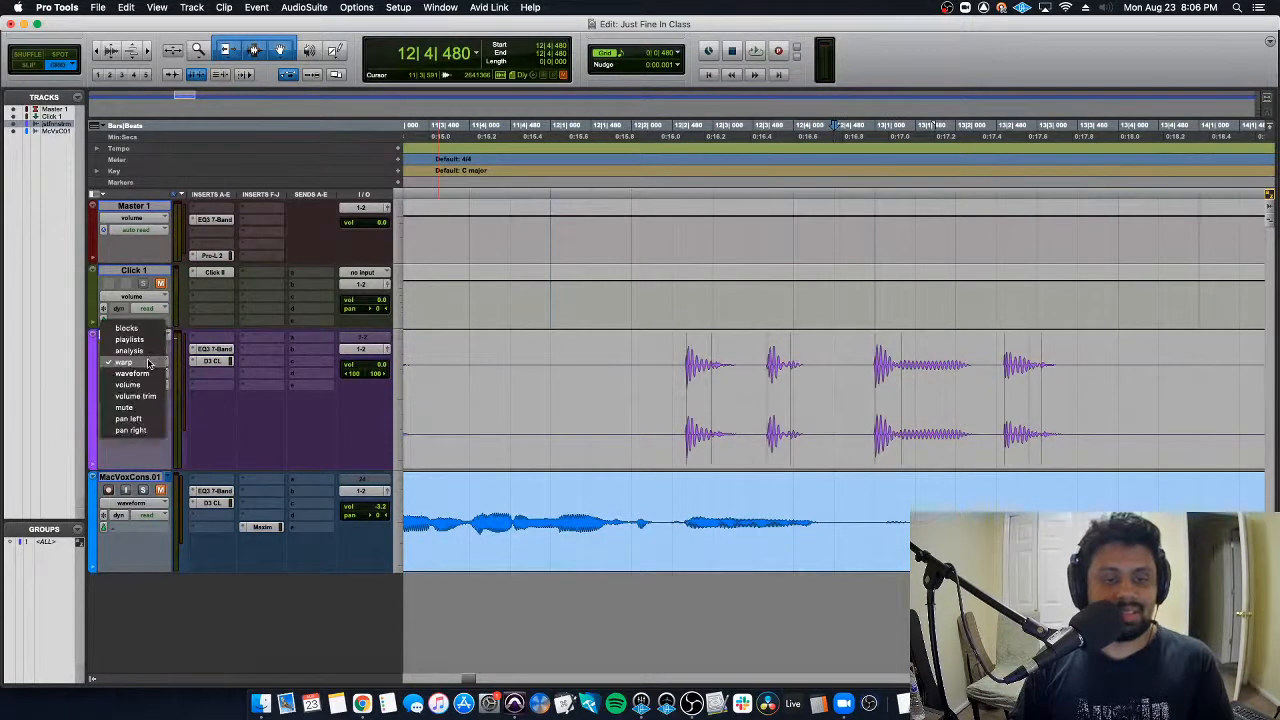
left_click(128, 350)
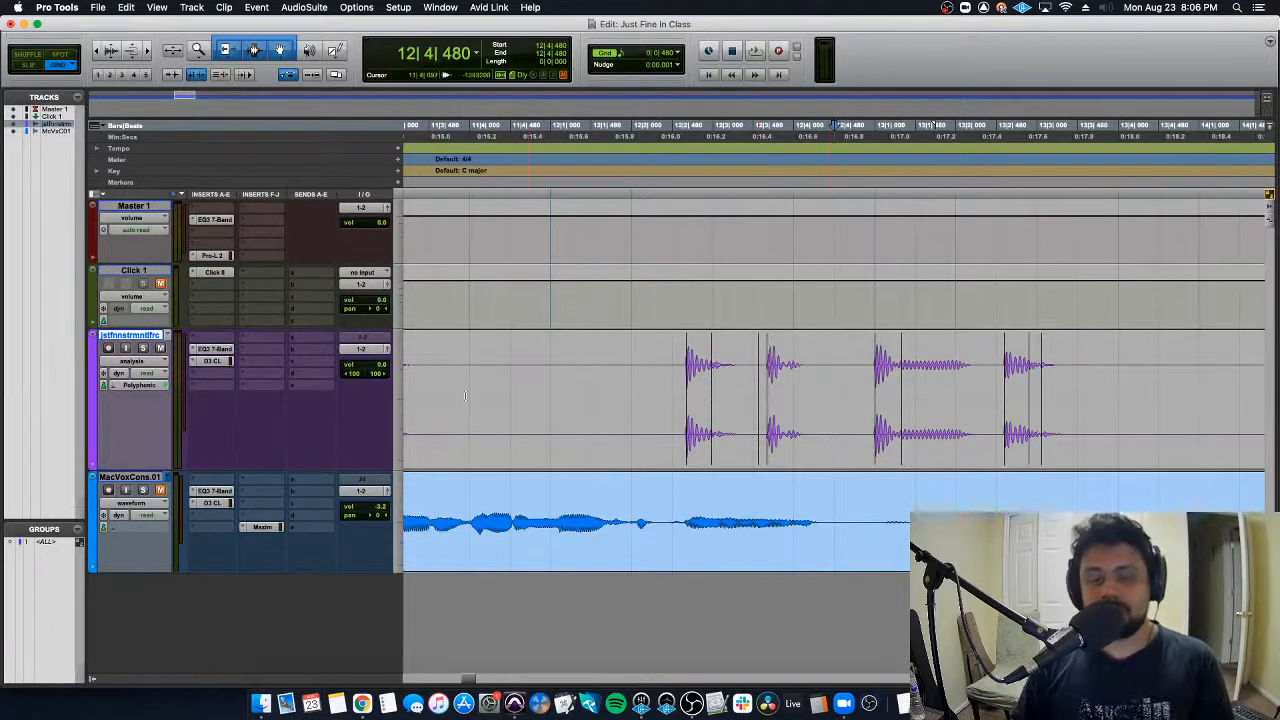
left_click(152, 362)
left_click(151, 374)
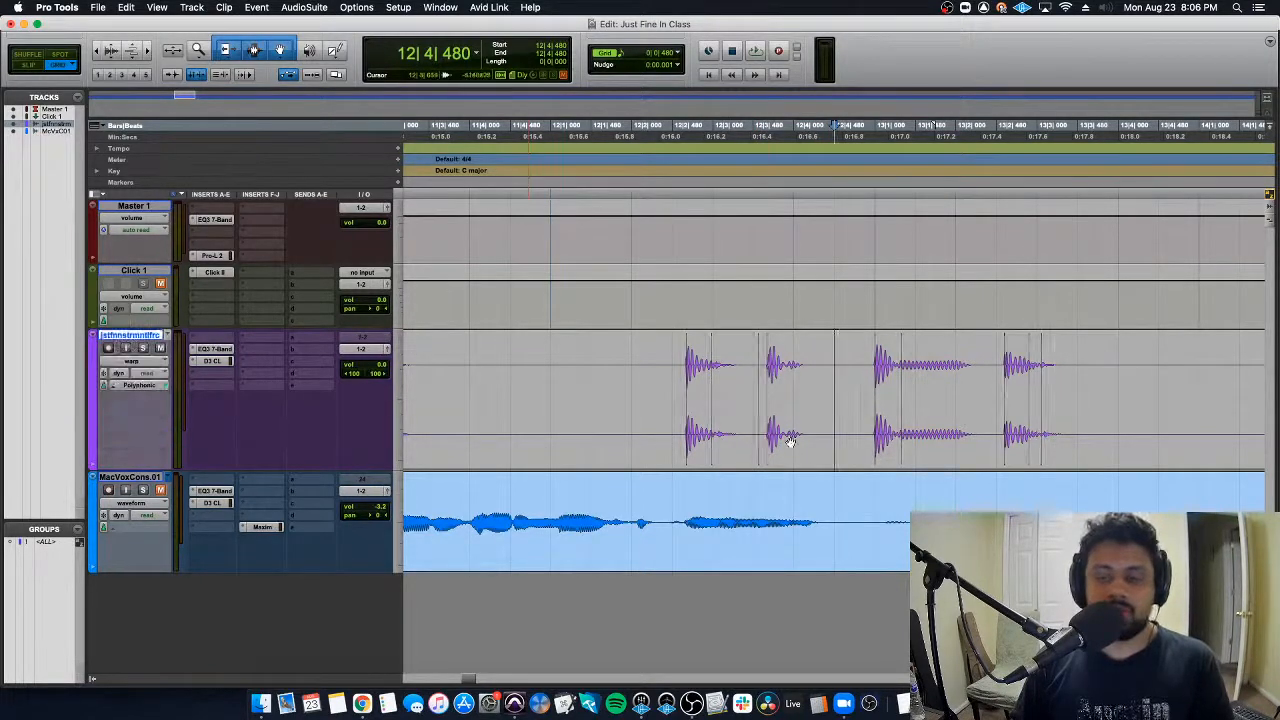
Step: Warp the hit just before 12|4 onto 12|4|000 and play the result from 11|4|480
mouse_move(767, 436)
left_mouse_down()
mouse_move(809, 441)
mouse_move(800, 433)
left_mouse_up()
key("space")
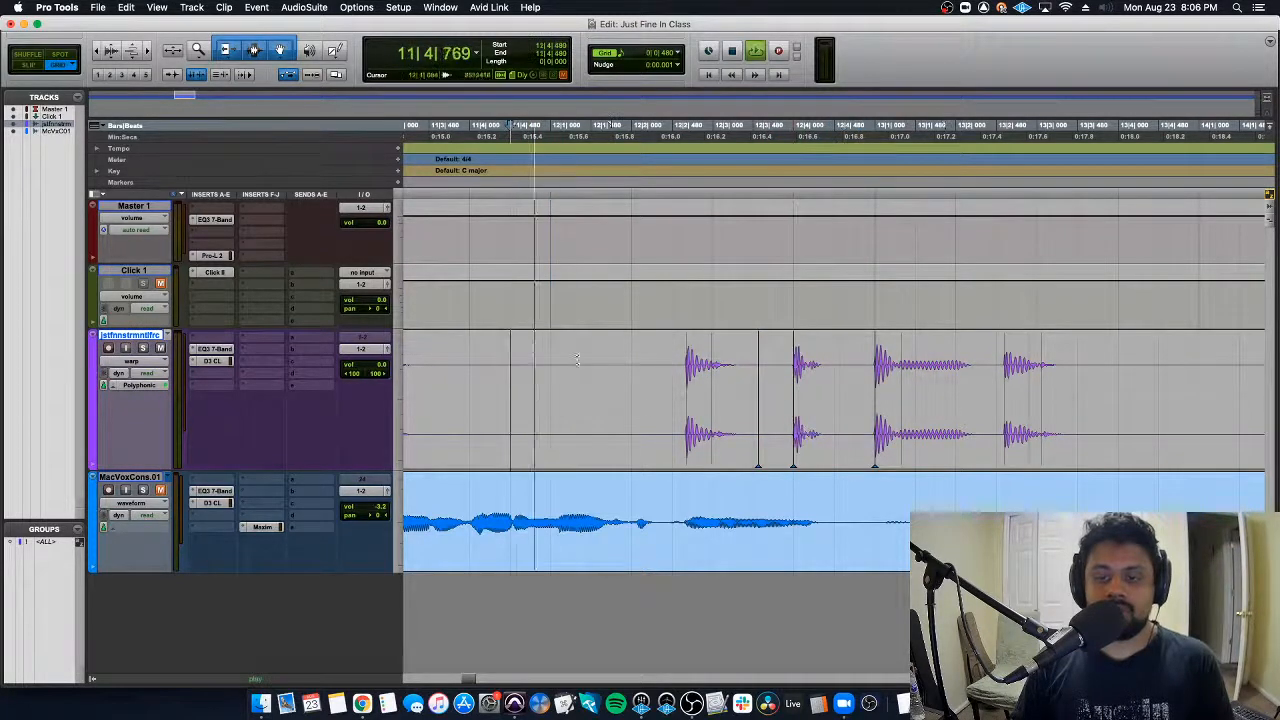
key("r")
key("r")
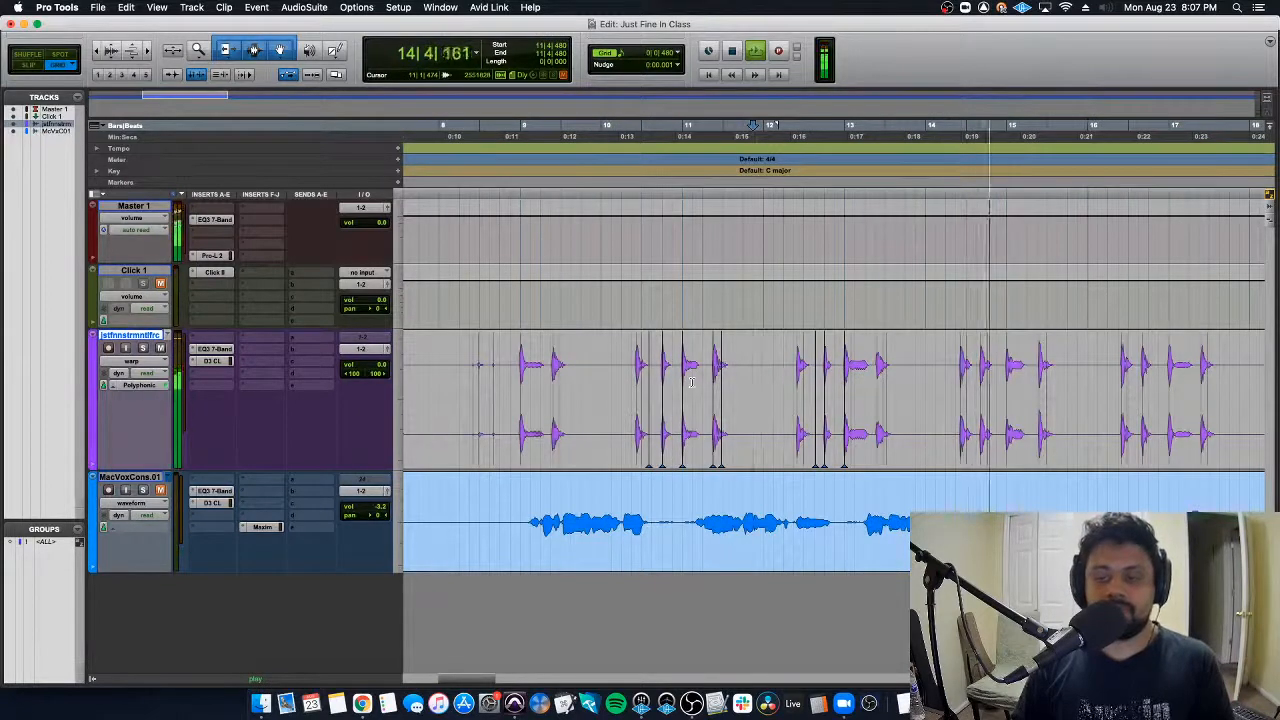
key("space")
Step: Compare the warped and unwarped passages by playing the instrumental from 8|4|480 and from 16|2|480
key("r")
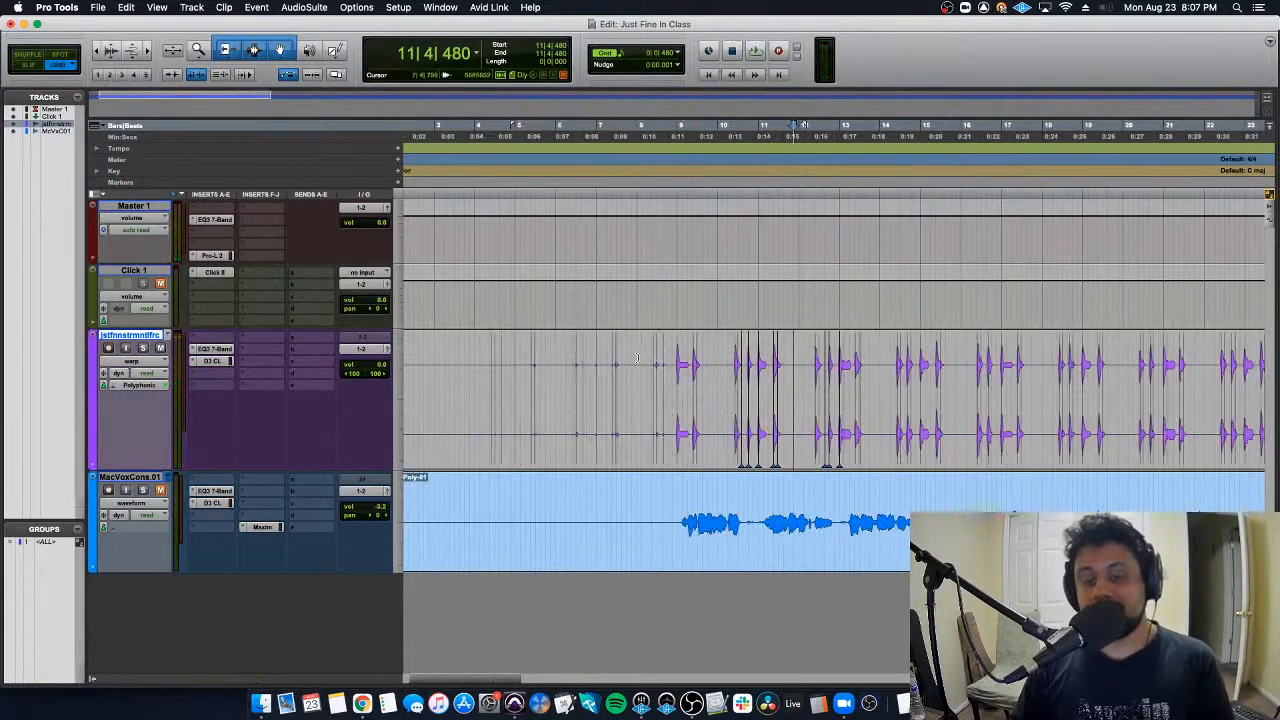
left_click(670, 350)
key("space")
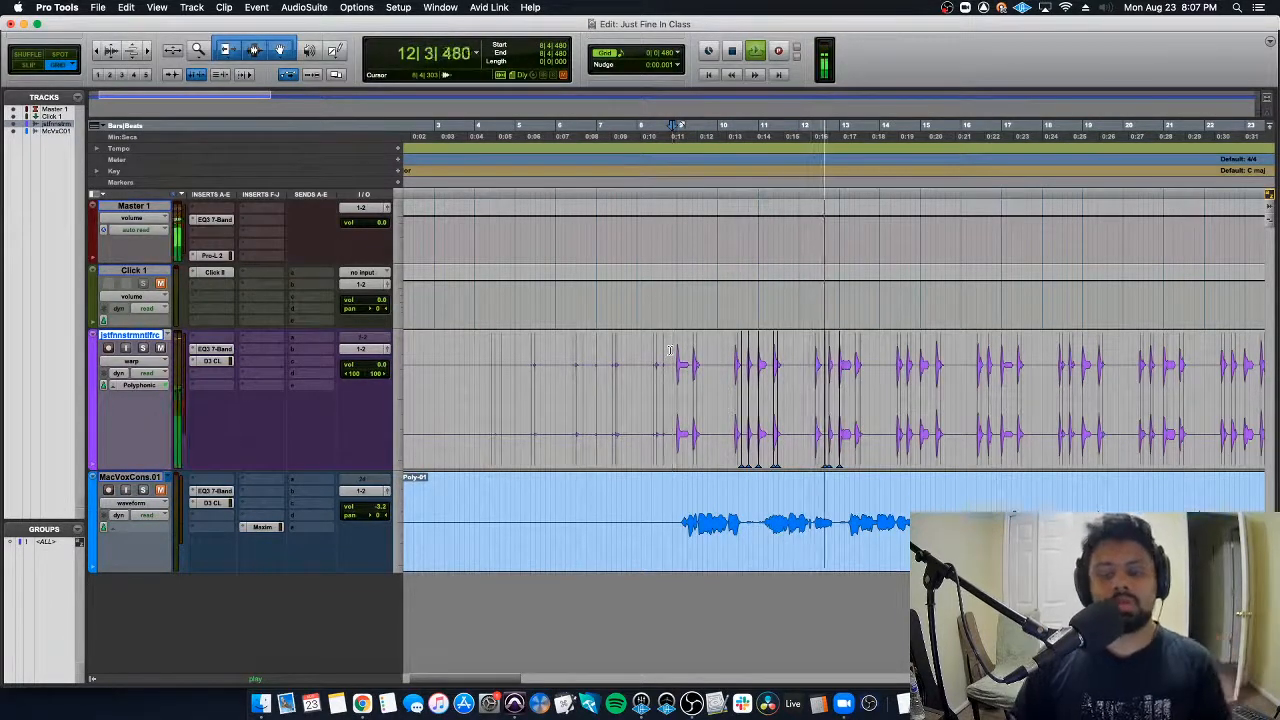
key("space")
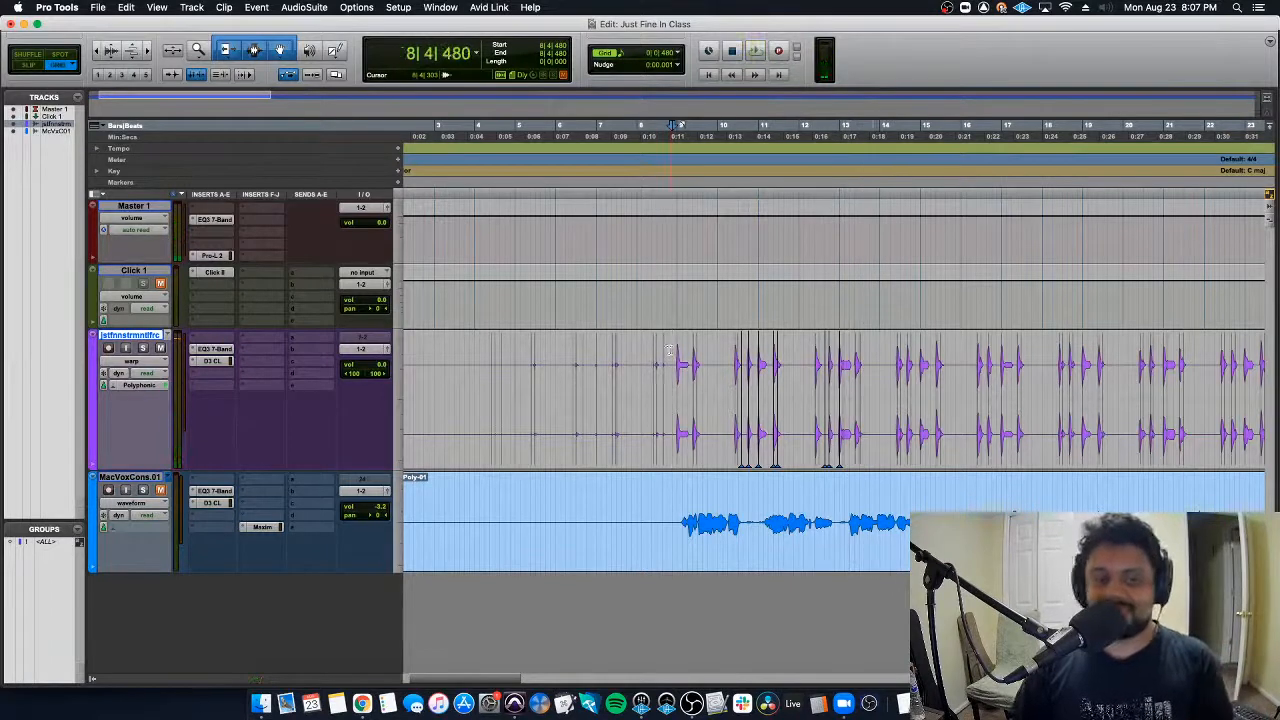
left_click(972, 357)
left_click(975, 357)
key("space")
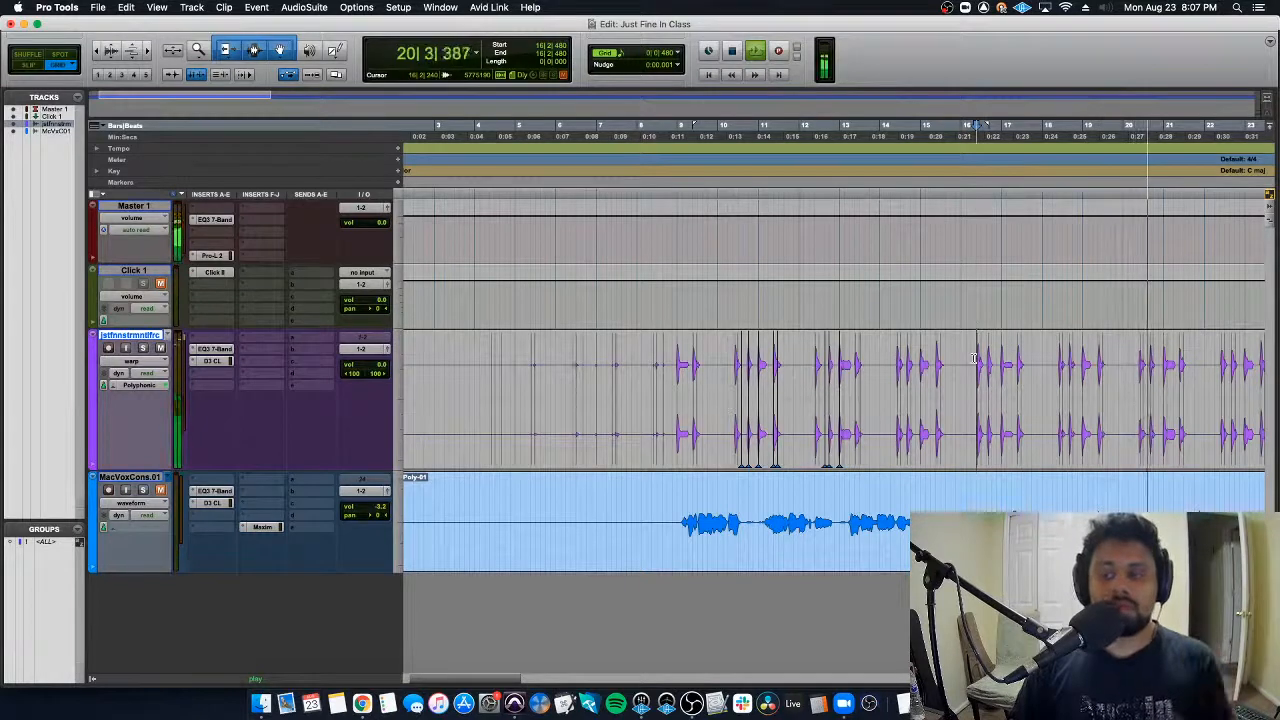
key("space")
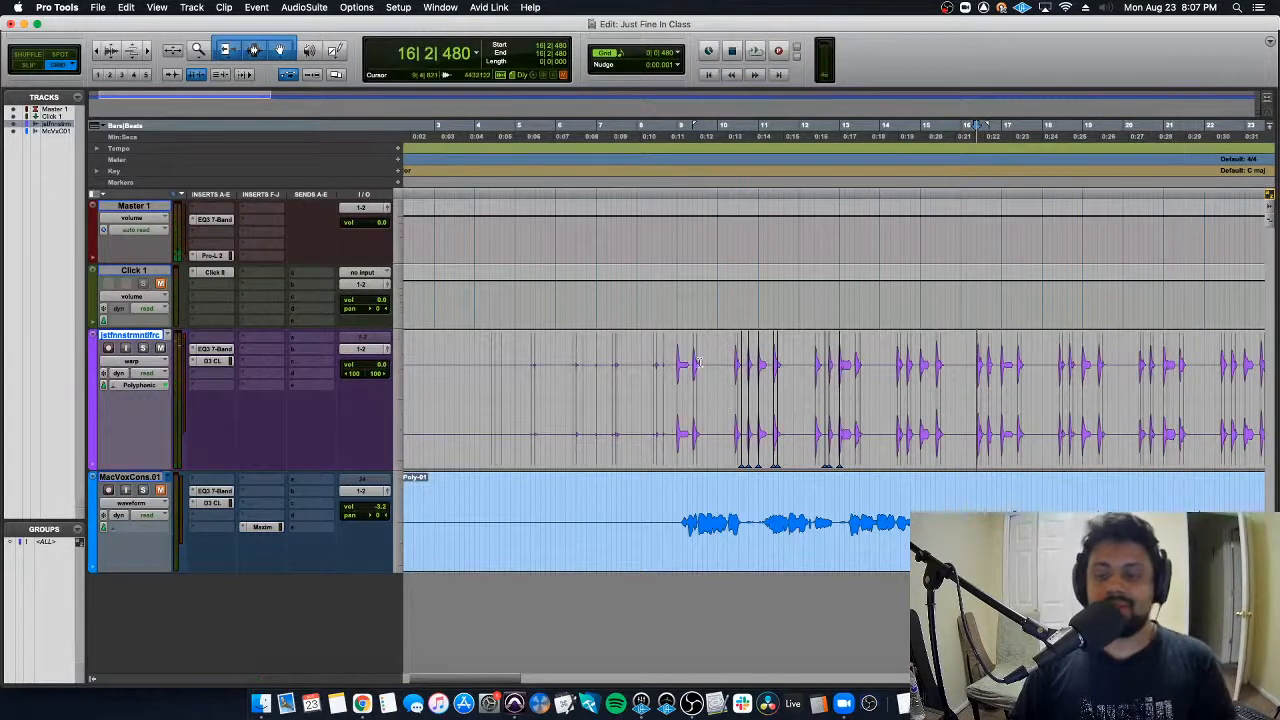
Step: Play the warped passage from 8|3|000 and review the hits across the whole song's timeline
left_click(658, 360)
key("space")
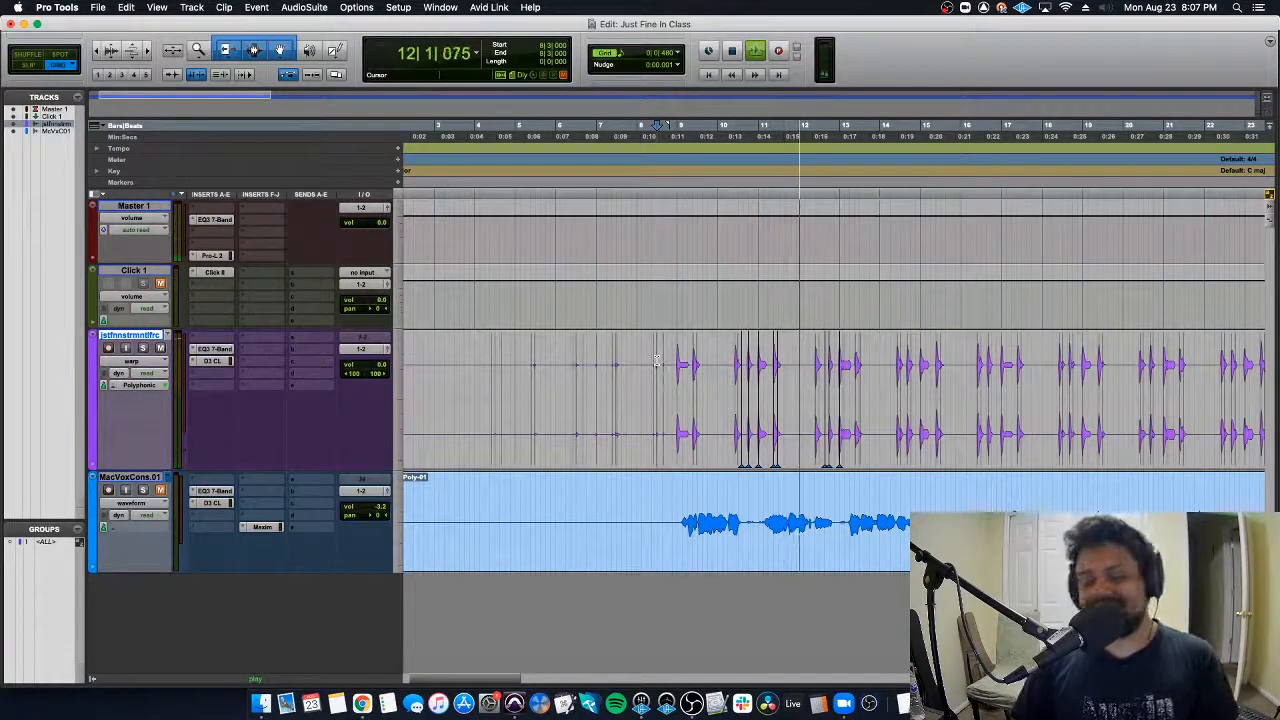
key("alt+a")
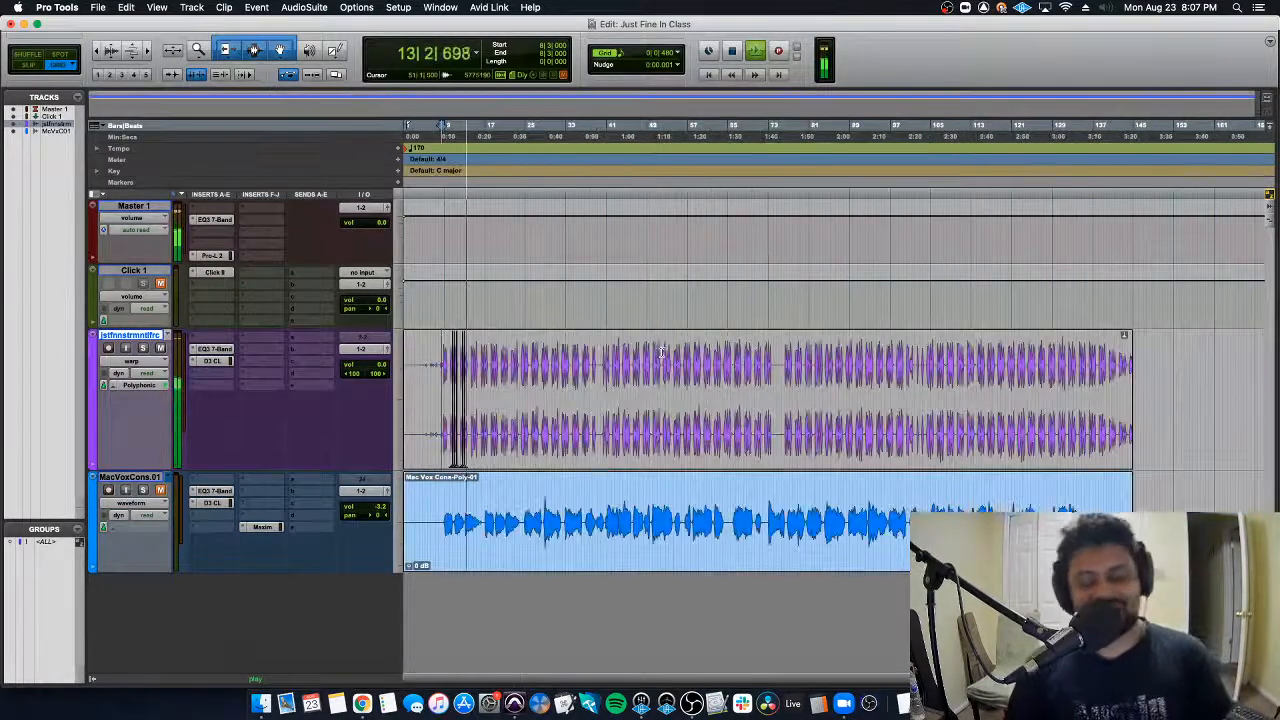
key("space")
key("t")
key("t")
key("t")
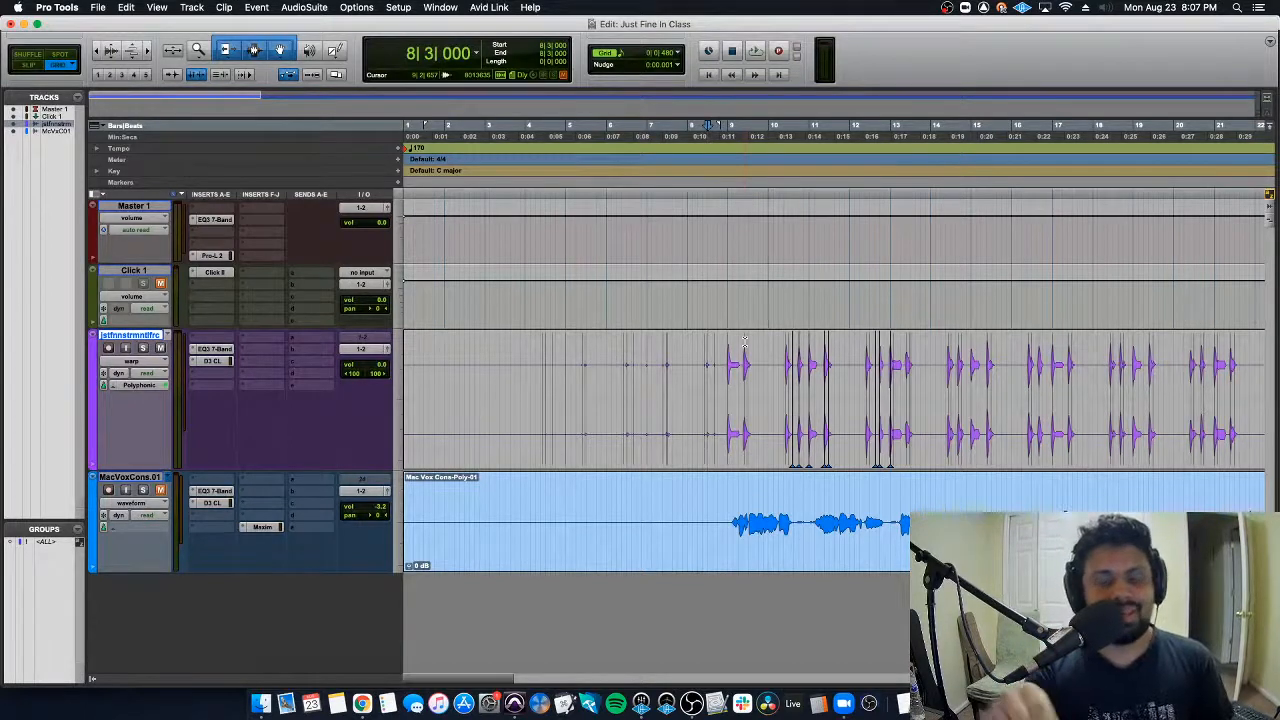
key("r")
key("r")
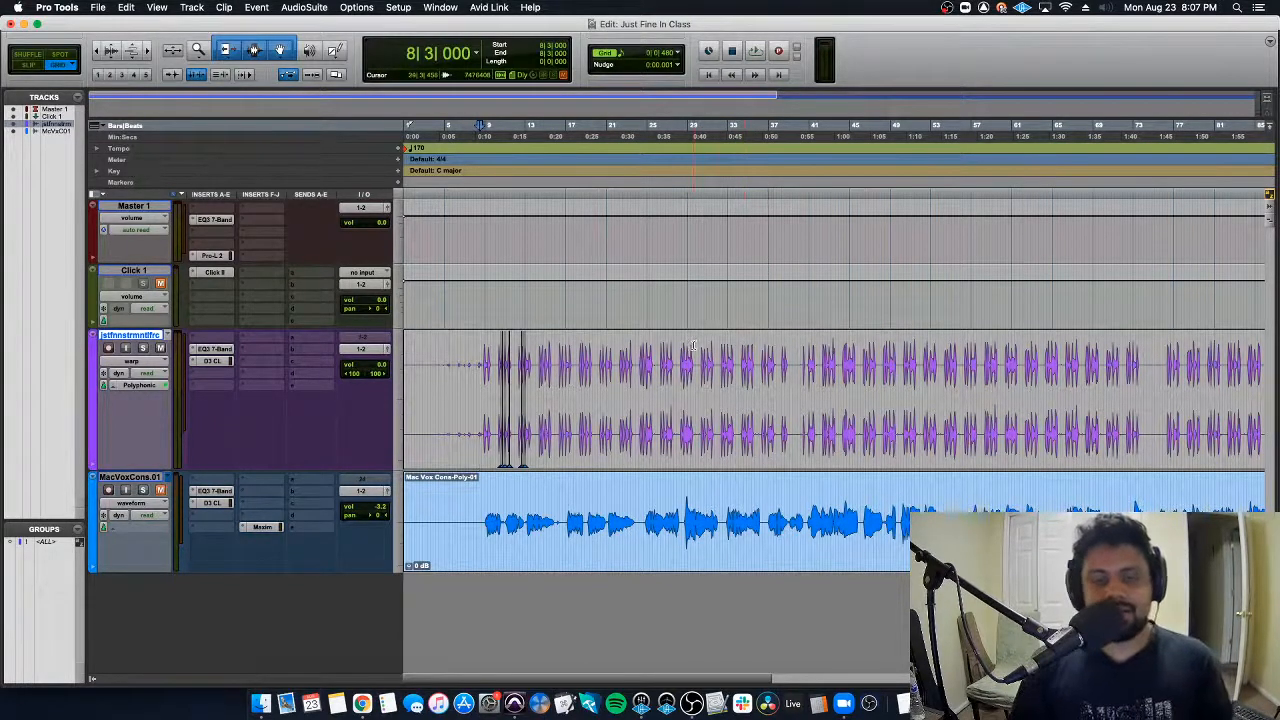
Step: Check the Pro Tools Sessions folder in Finder and return to the Pro Tools session
left_click(263, 703)
left_click(377, 341)
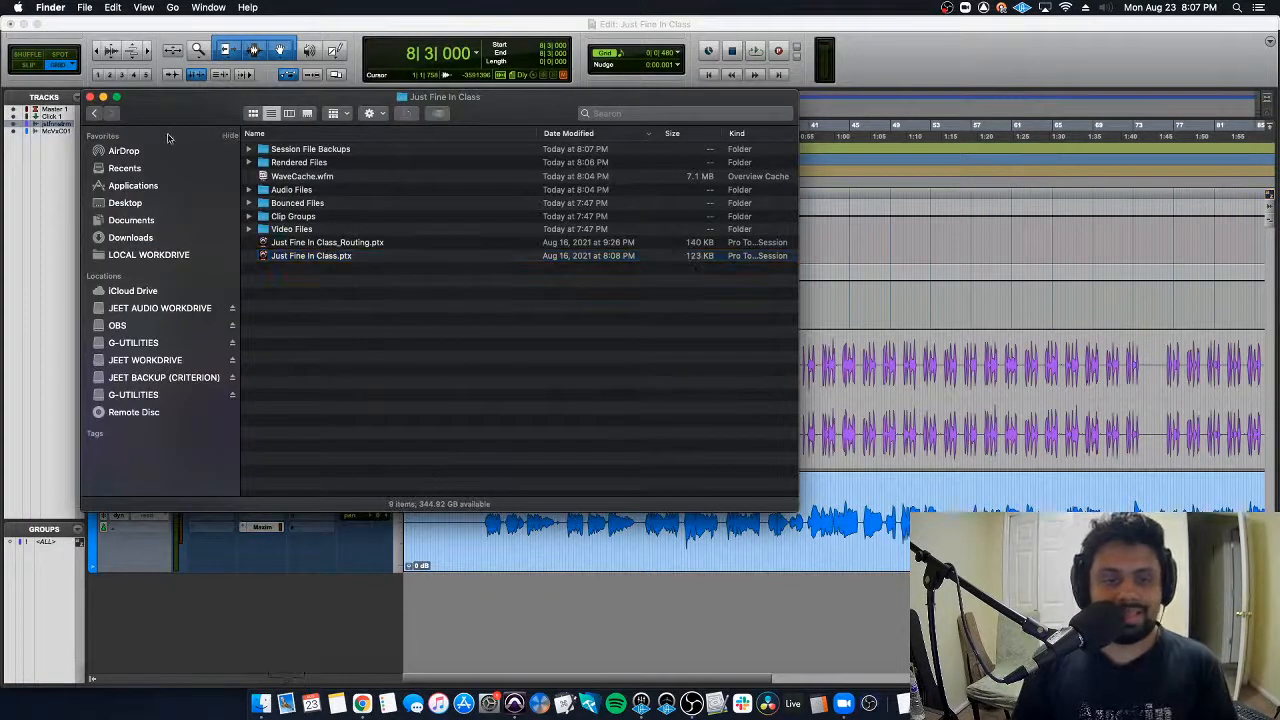
left_click(92, 114)
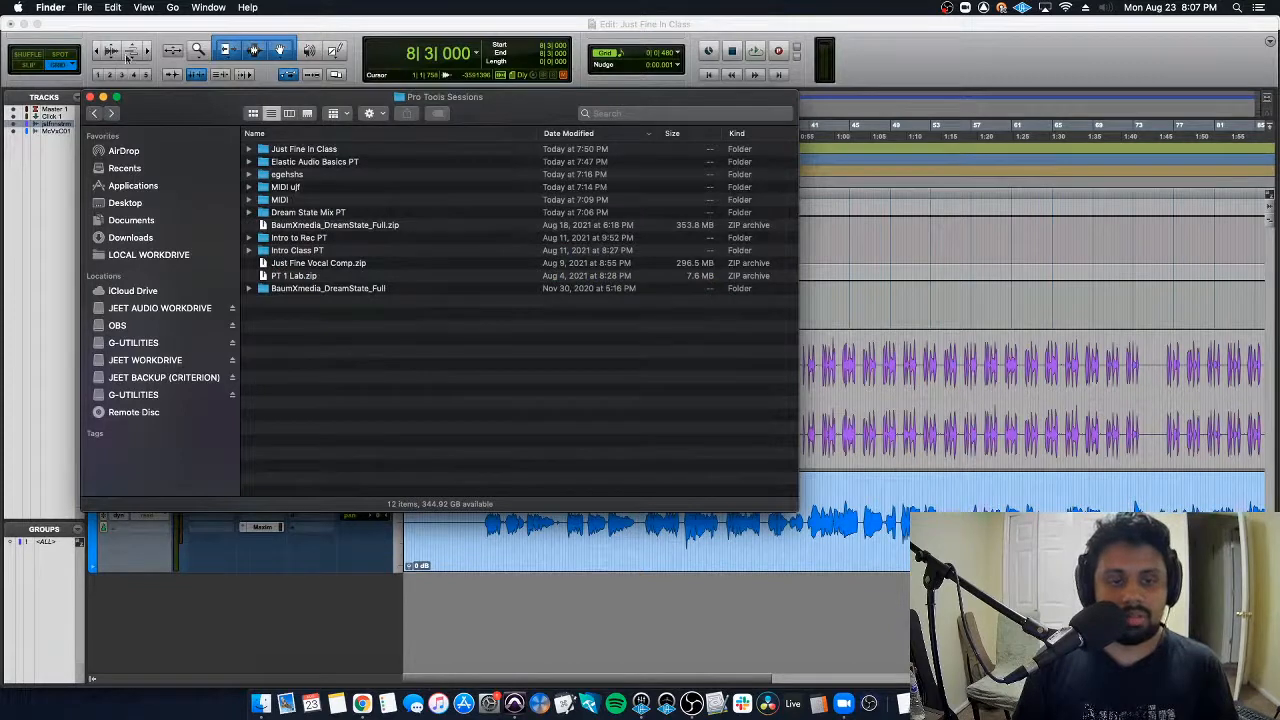
left_click(84, 7)
left_click(514, 30)
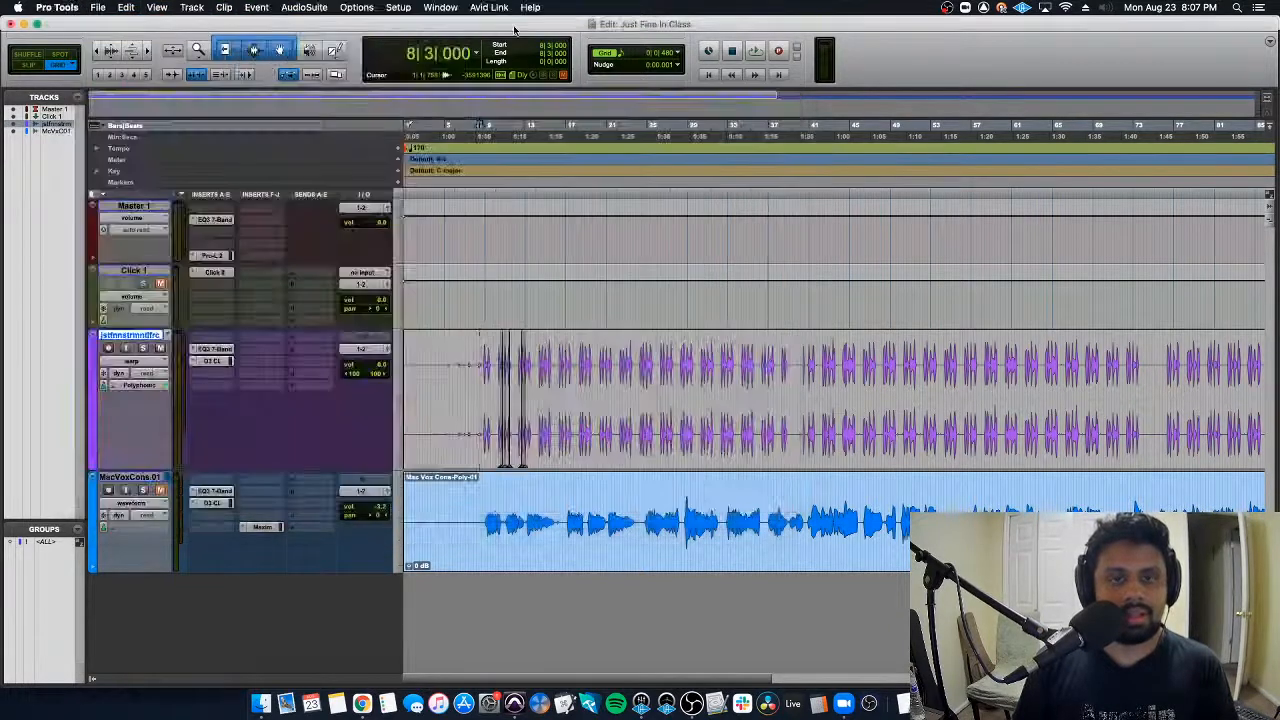
left_click(98, 7)
mouse_move(141, 65)
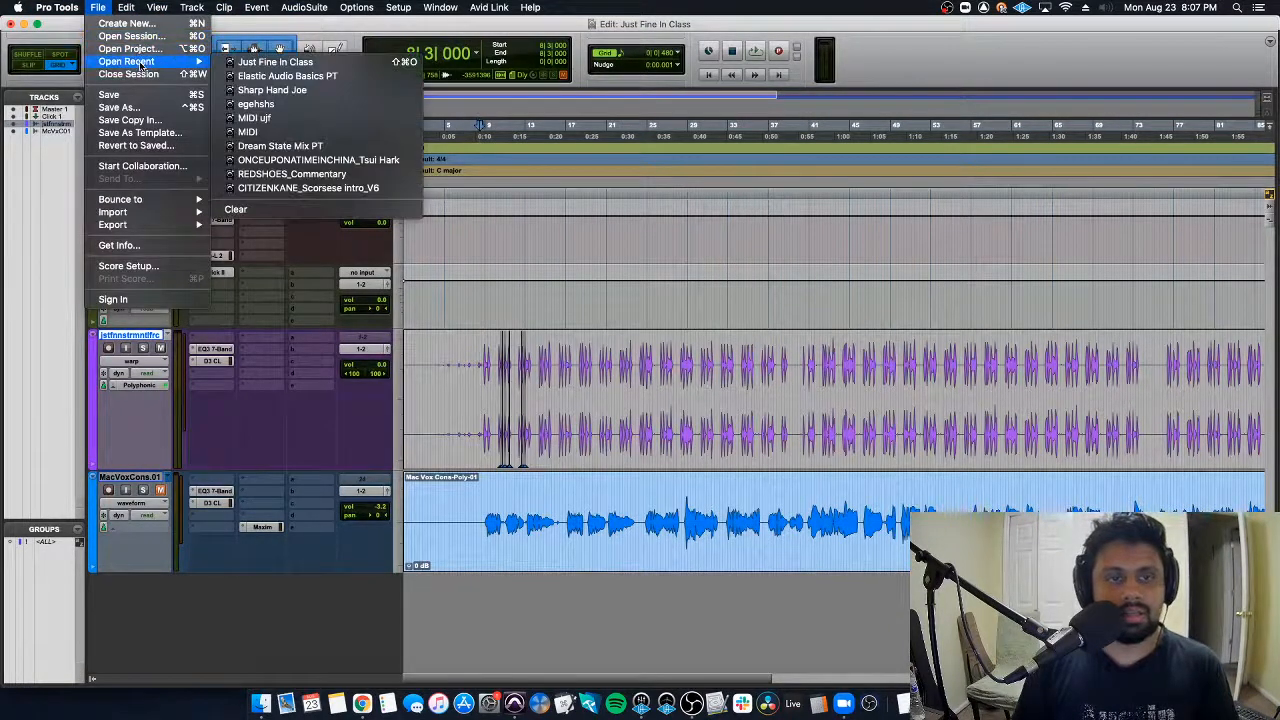
left_click(275, 62)
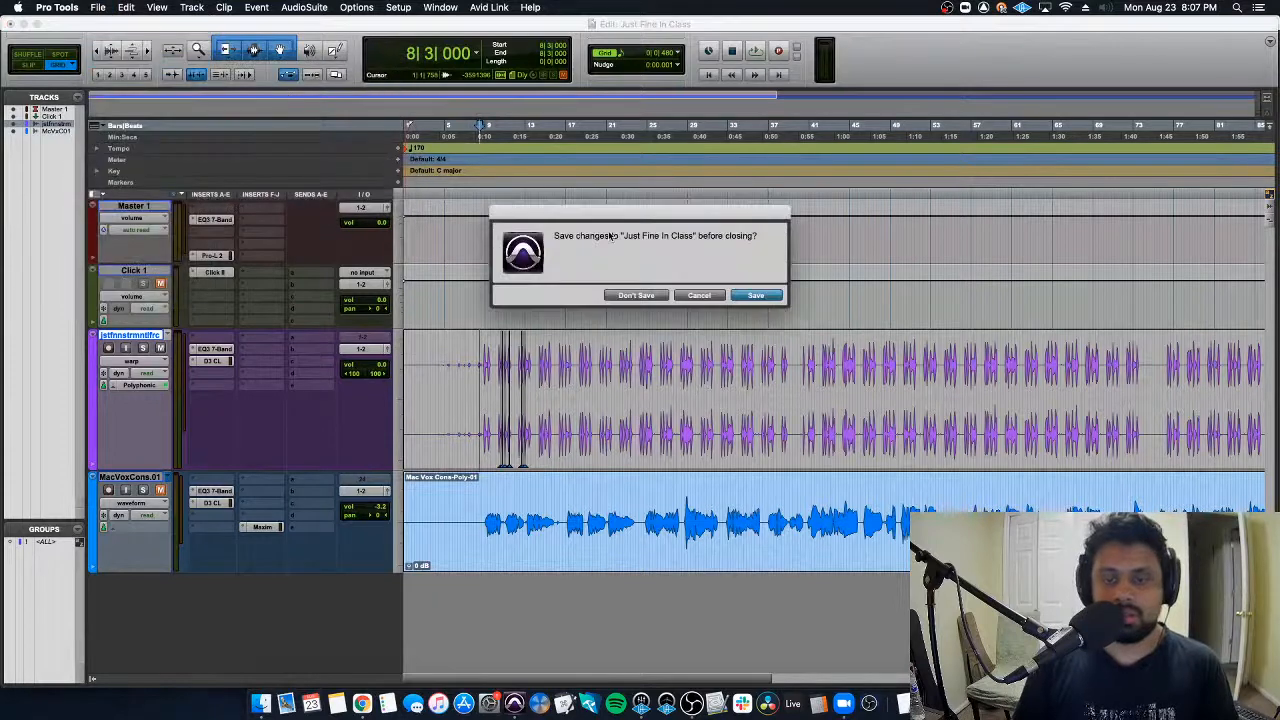
left_click(724, 296)
Step: Save the session and save a copy of it under the name Just Fine In Class_EA
left_click(96, 7)
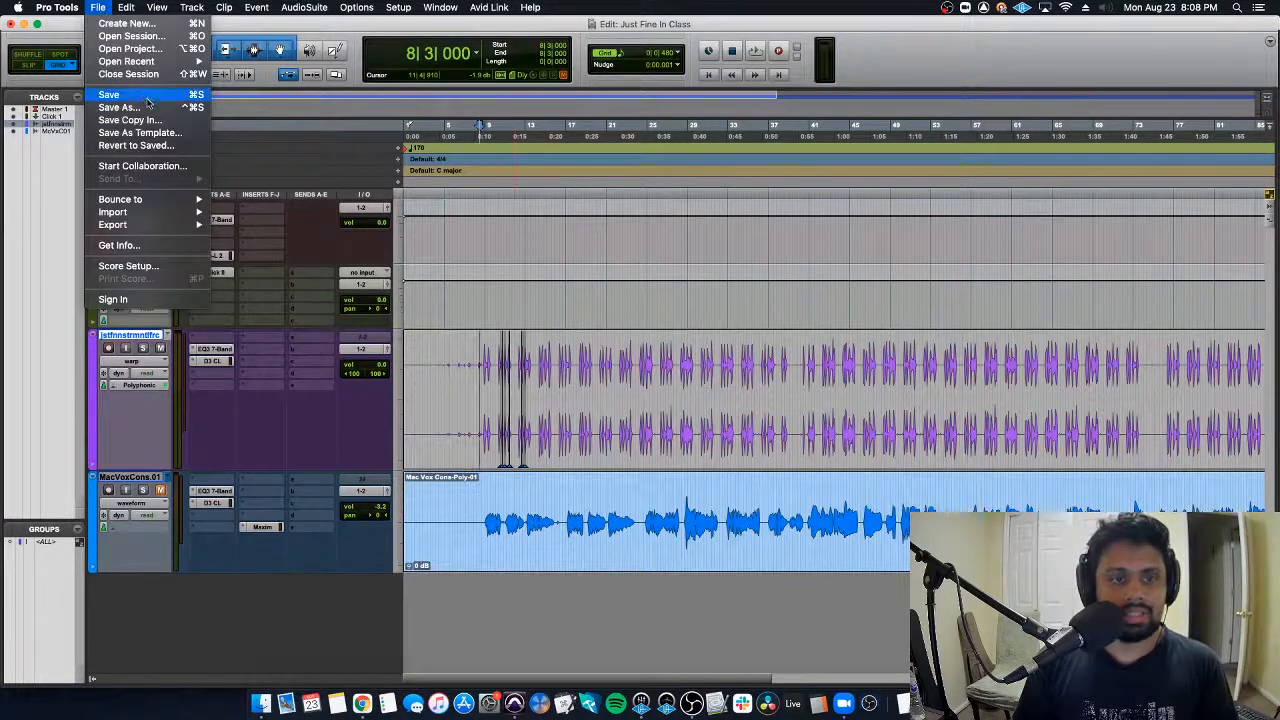
left_click(147, 95)
left_click(97, 7)
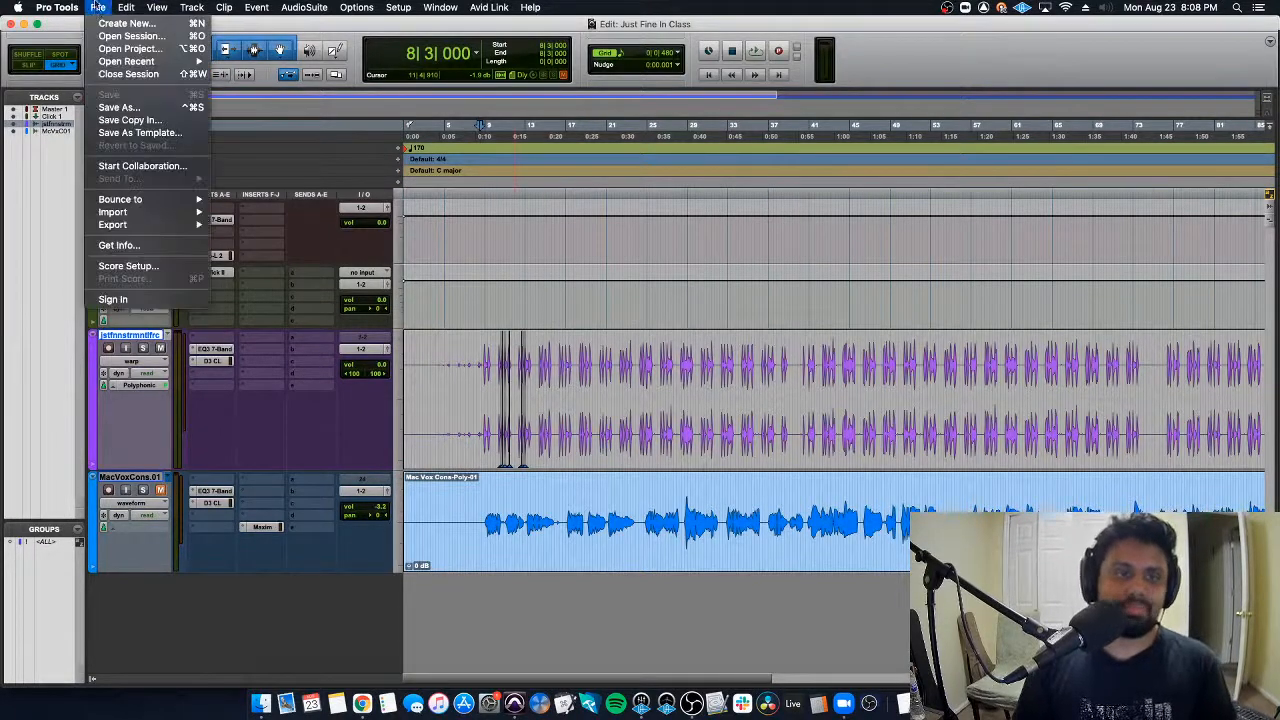
left_click(150, 108)
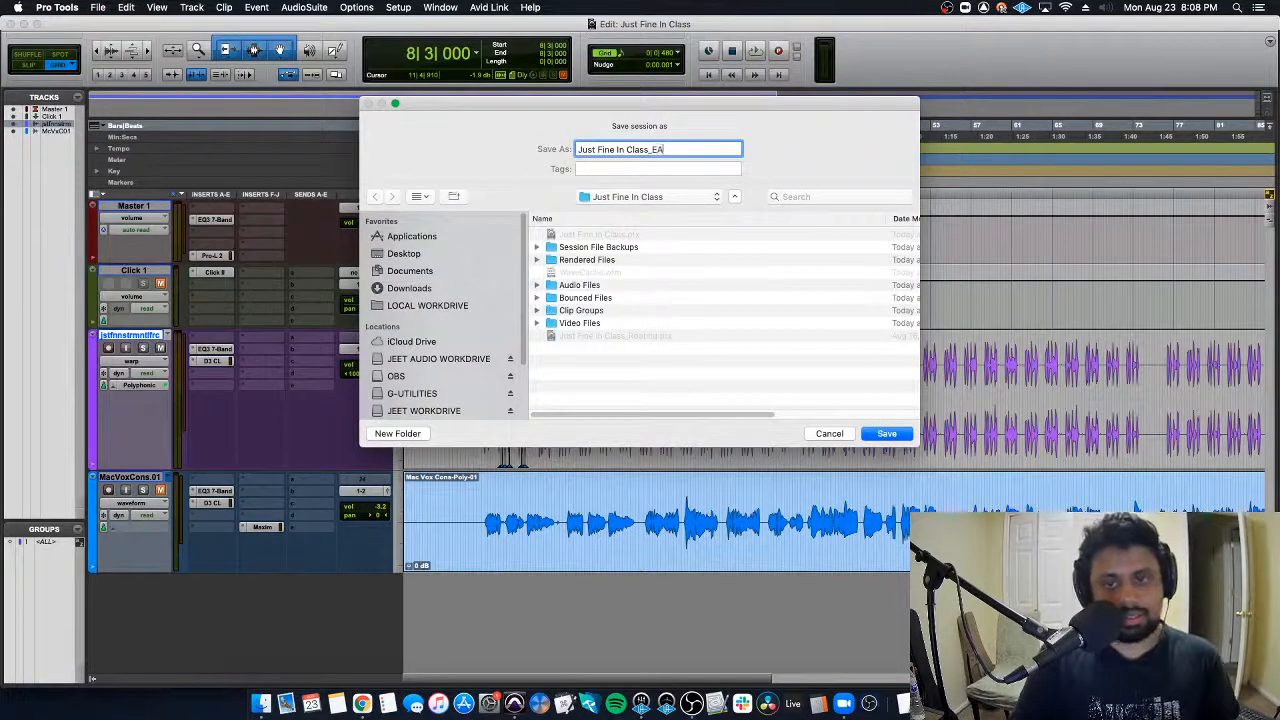
type("_EA")
key("Return")
Step: Open the recent session Sharp Hand Joe
left_click(97, 7)
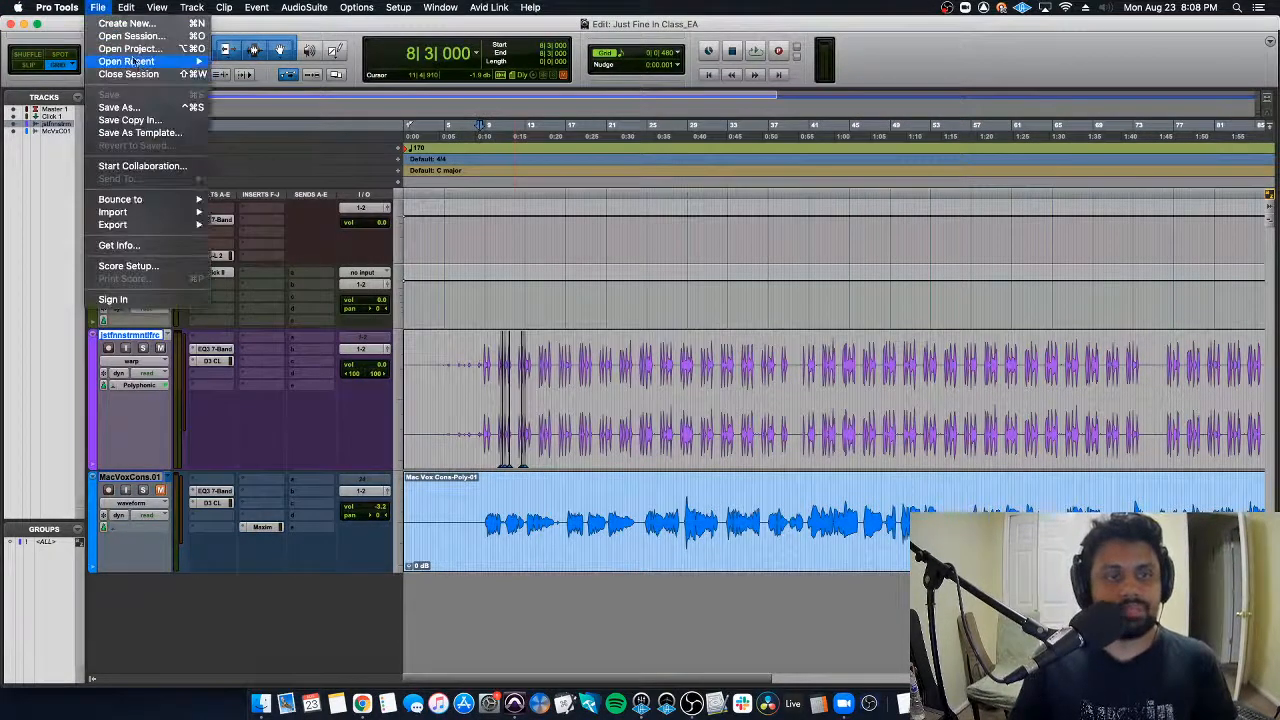
mouse_move(115, 48)
left_click(380, 146)
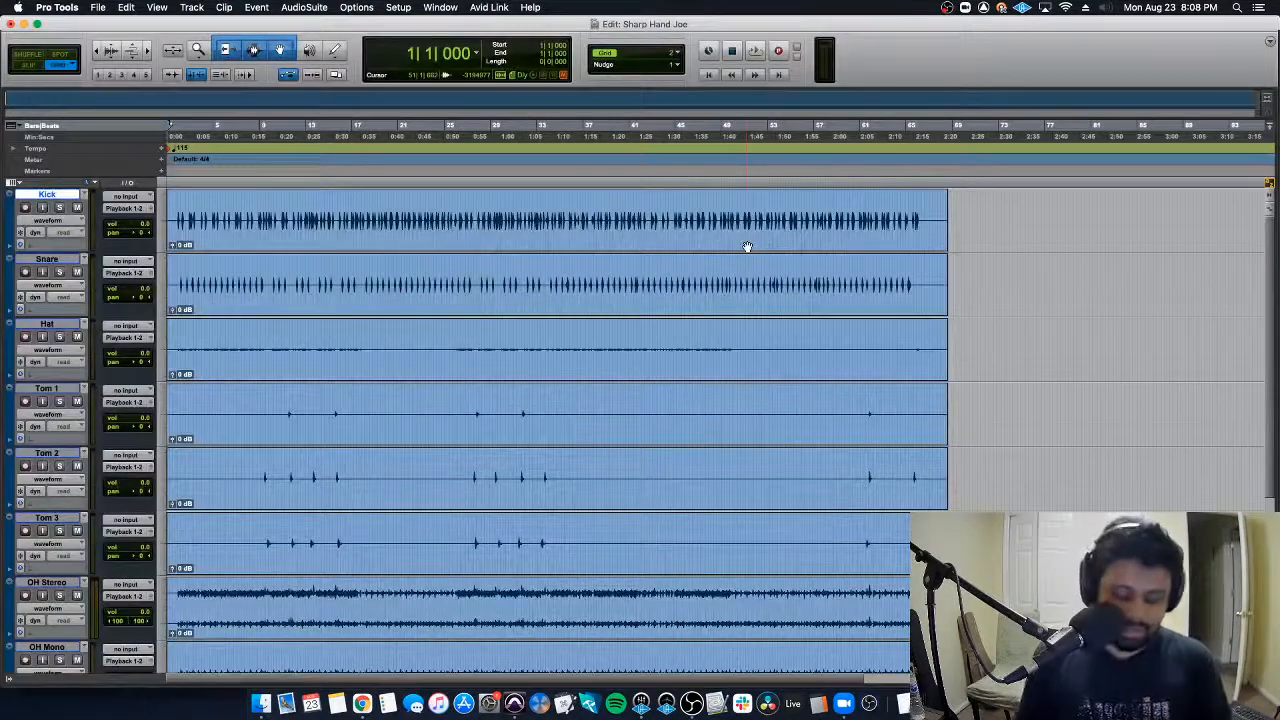
Step: Audition the drum tracks from 1|1|000 and look through the track list down to the Click track
left_click(697, 269)
key("Return")
key("t")
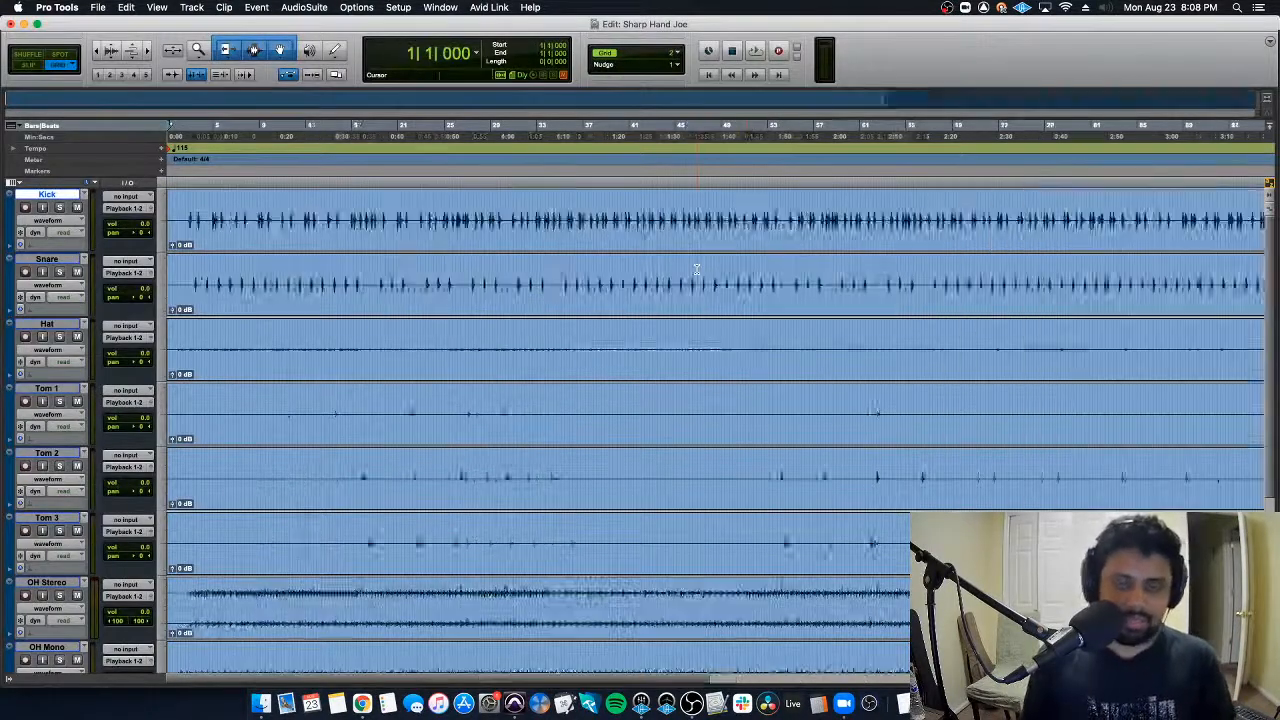
key("t")
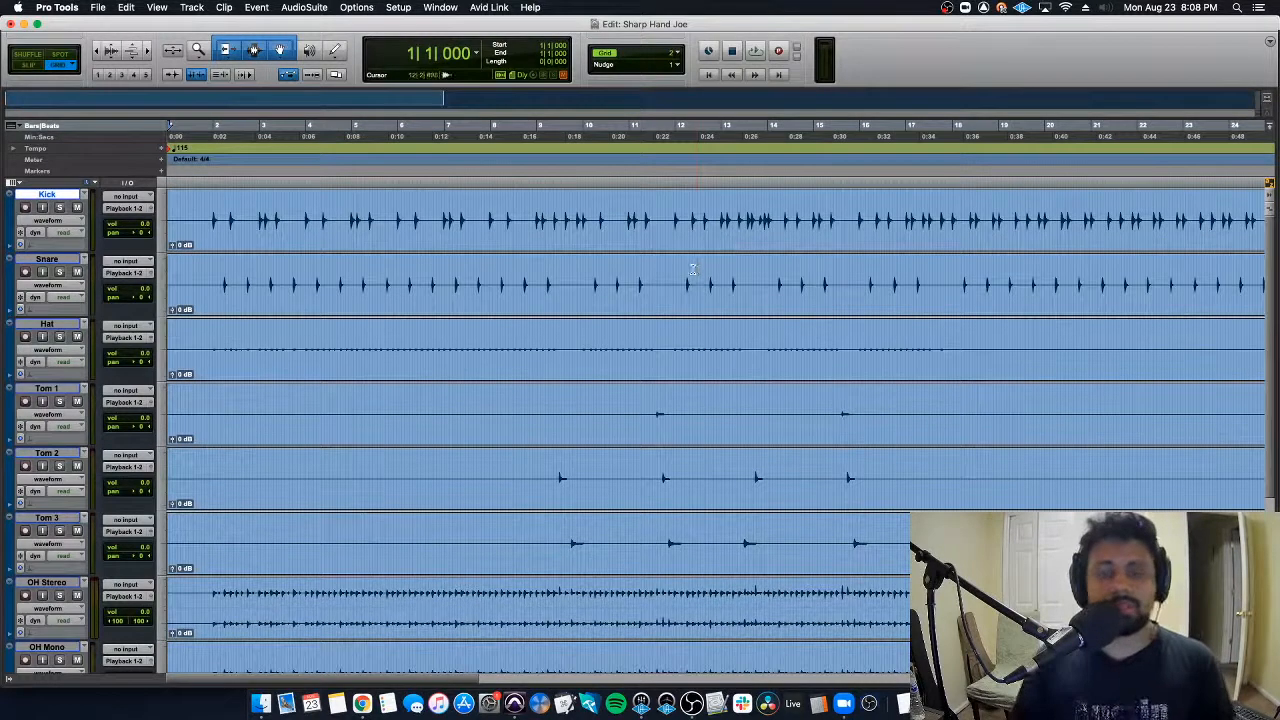
key("space")
scroll(615, 302, "down", 5)
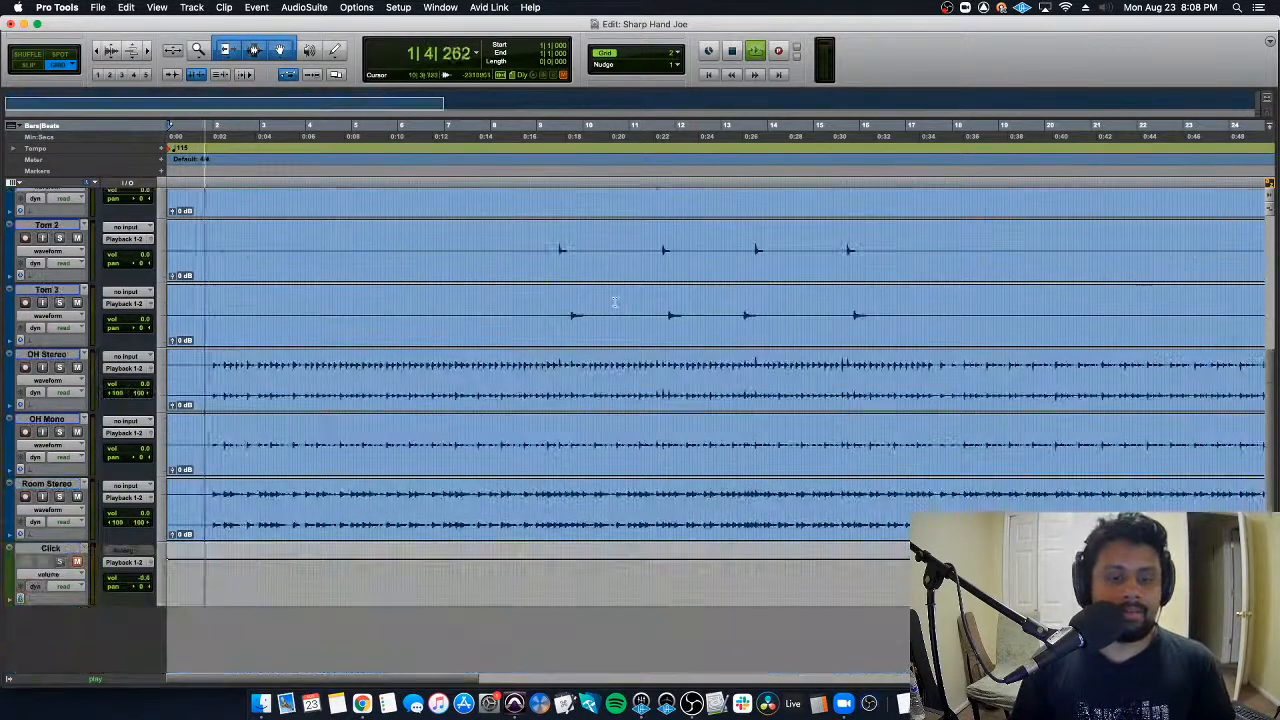
scroll(78, 566, "up", 1)
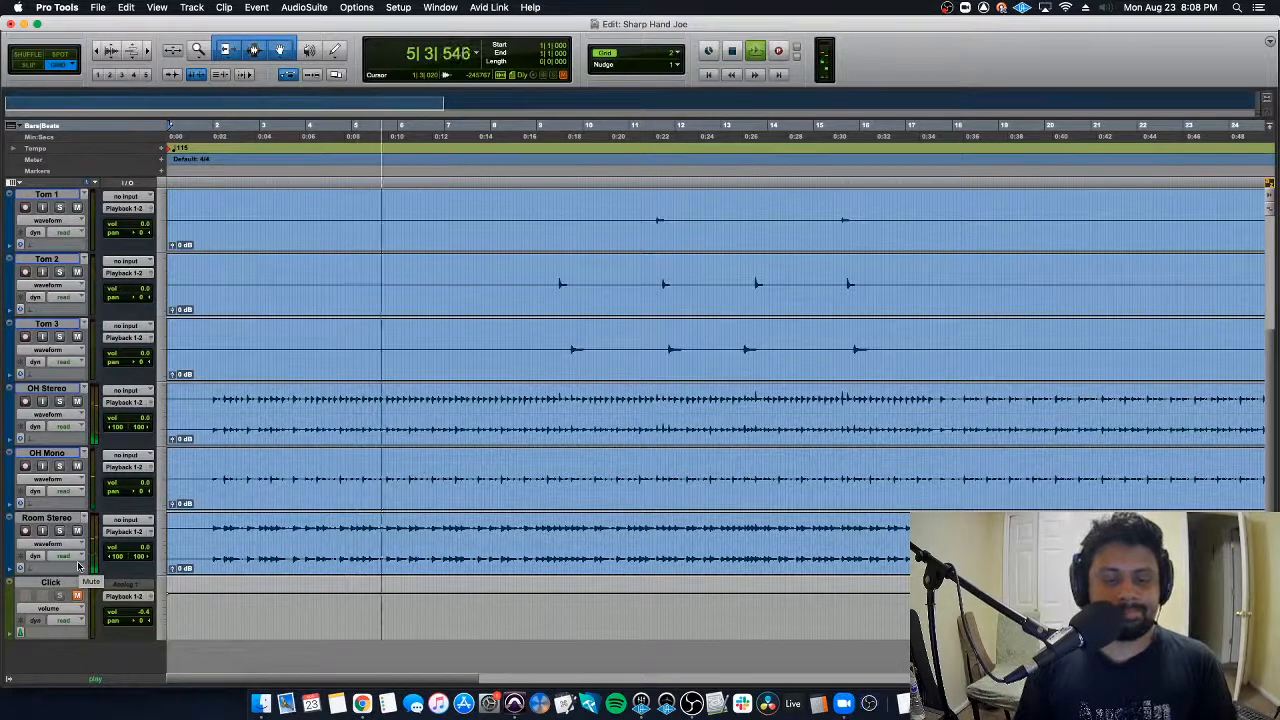
key("space")
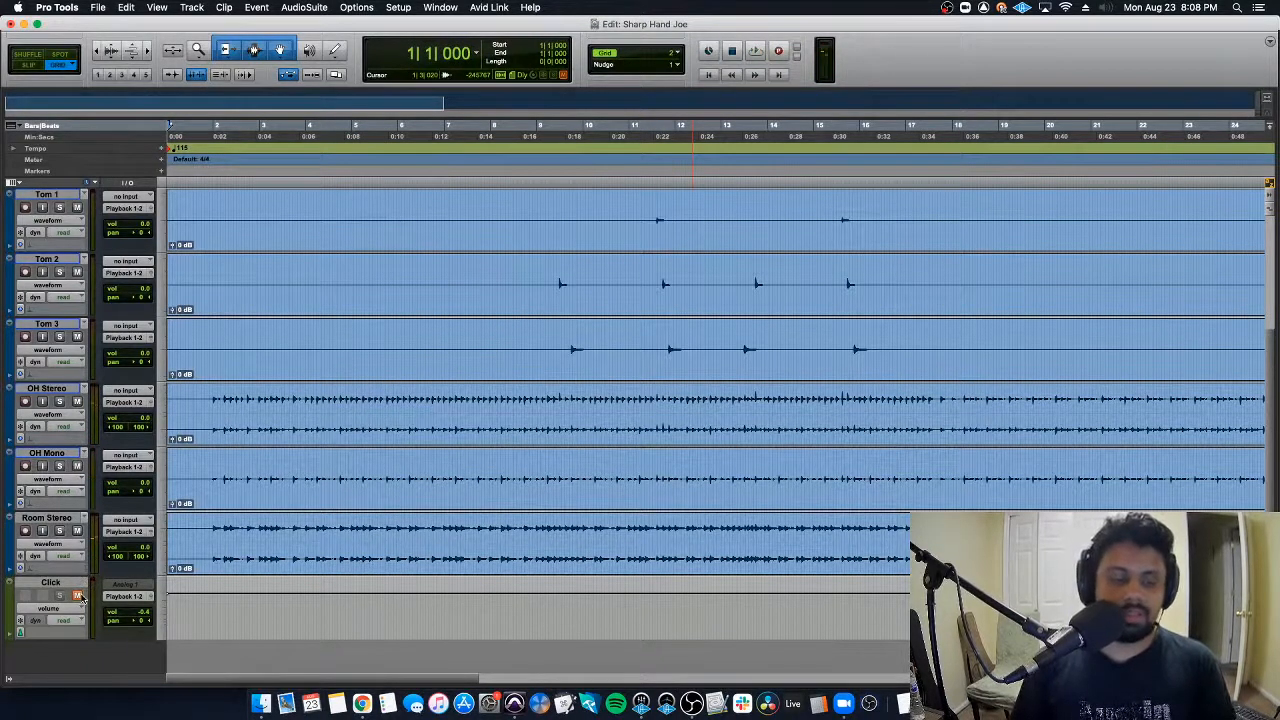
Step: Unmute the Click track and briefly play the session from 1|1|000
scroll(320, 620, "up", 1)
scroll(310, 608, "down", 1)
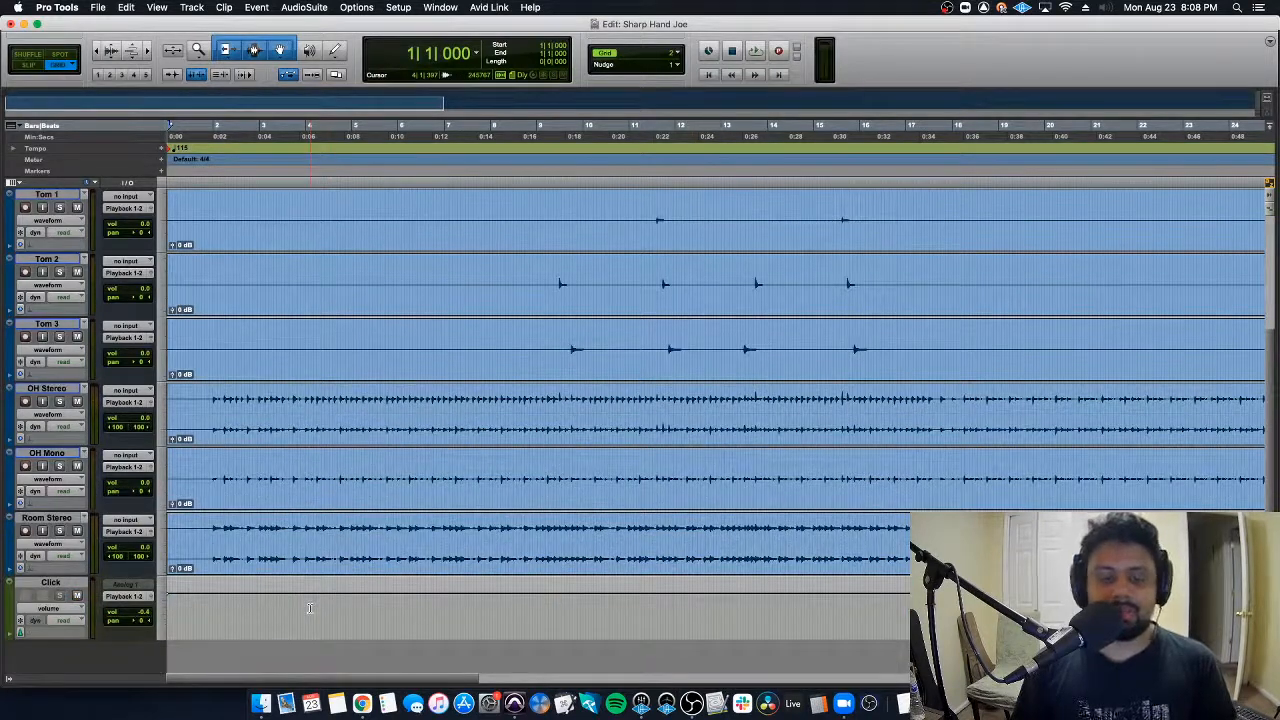
key("space")
key("space")
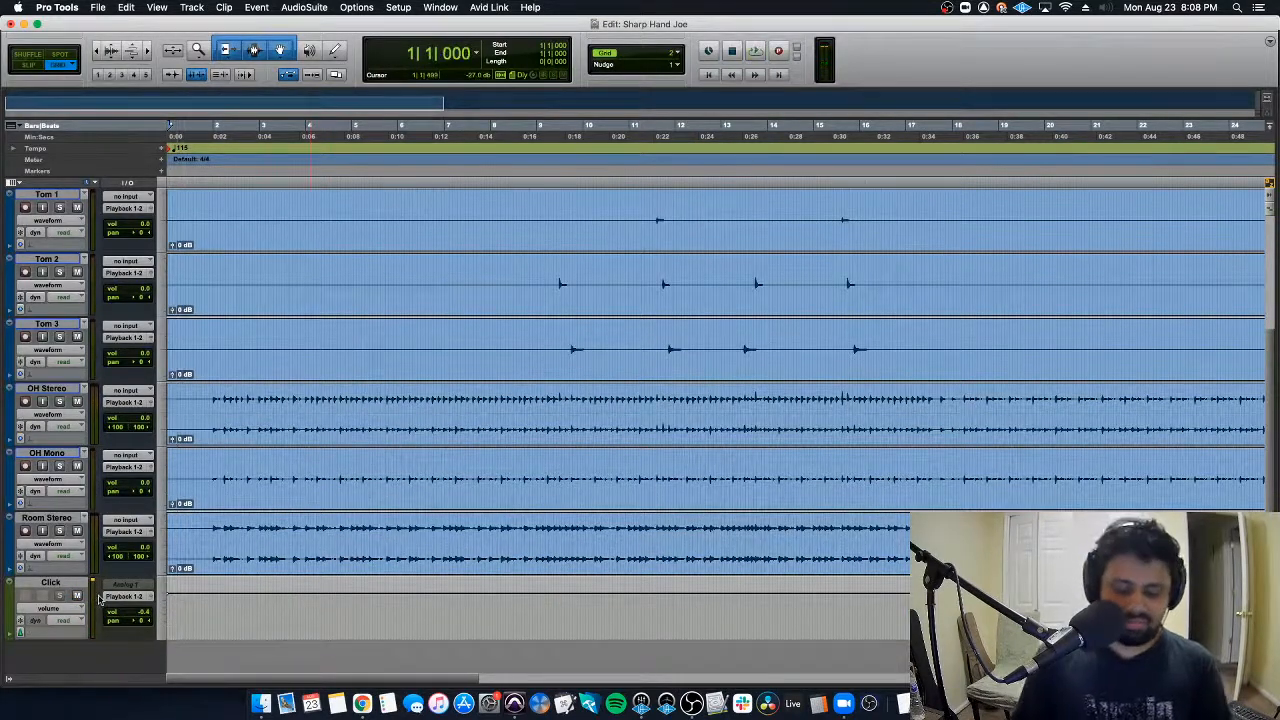
Step: Reset the Click track's Click II plug-in to the Classic Click Acc and Classic Click sounds and audition it with the drums
key("super+equal")
left_click(650, 115)
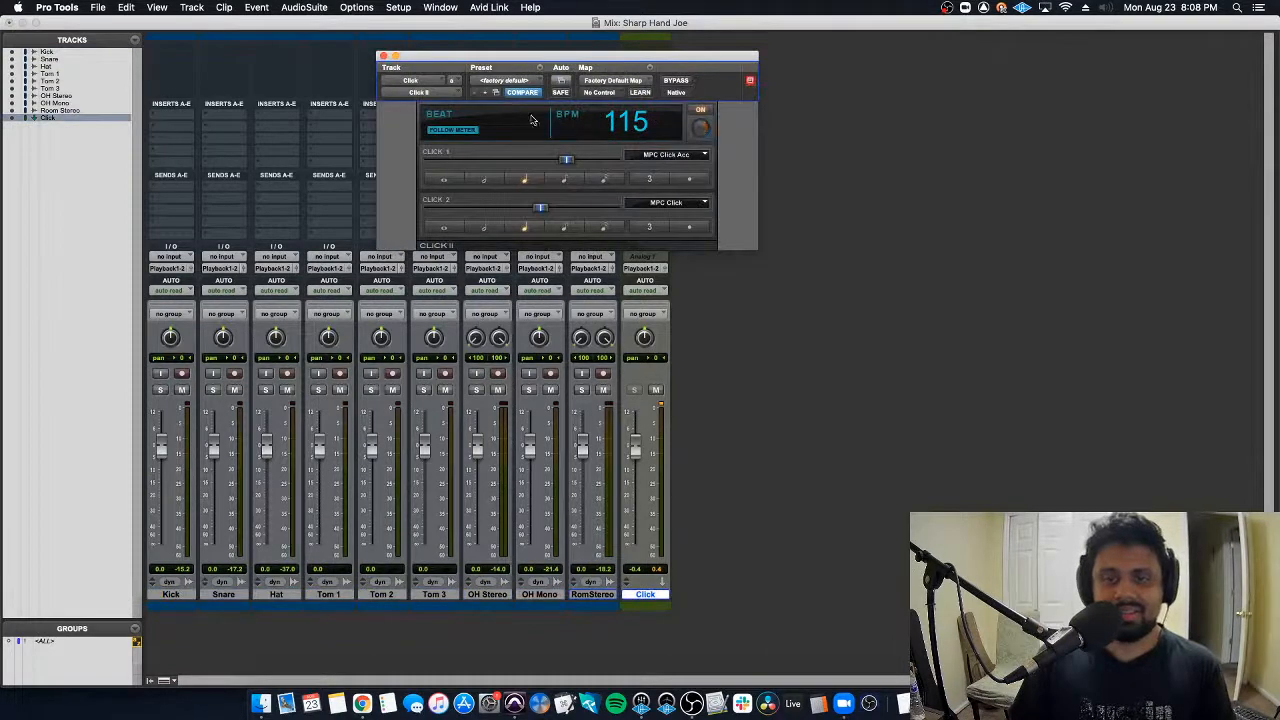
left_click(667, 156)
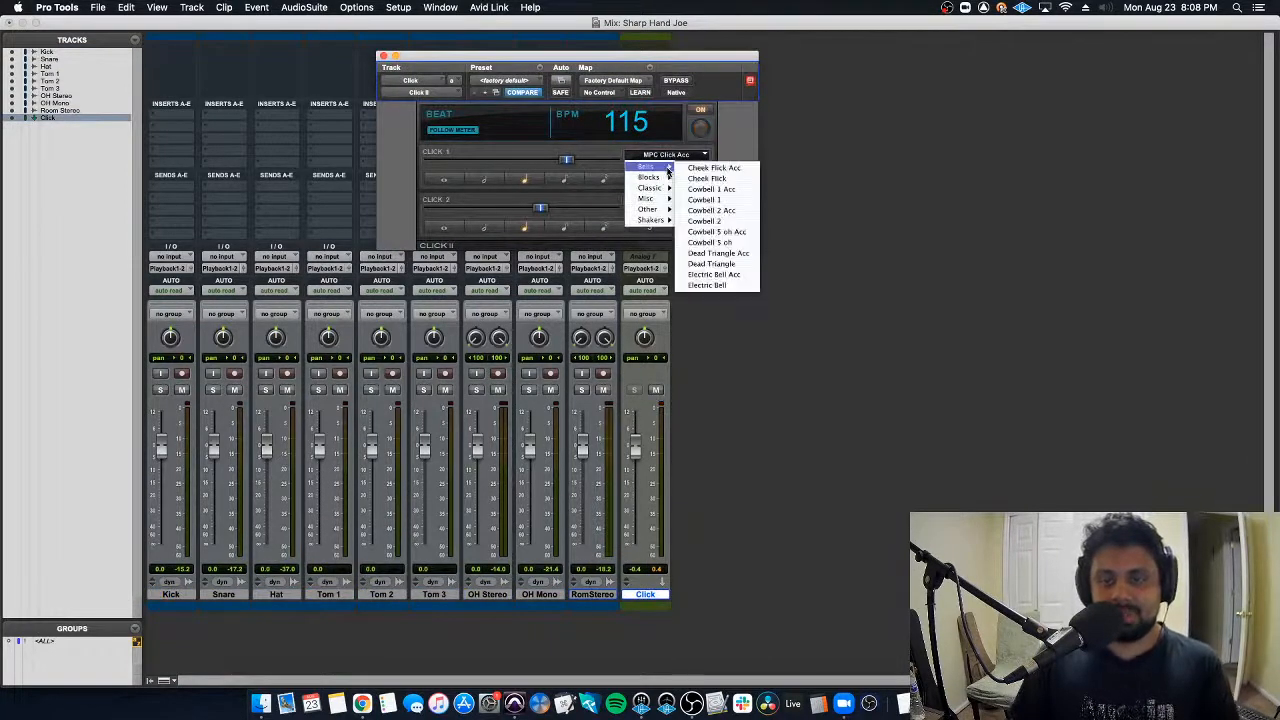
left_click(617, 84)
left_click(617, 84)
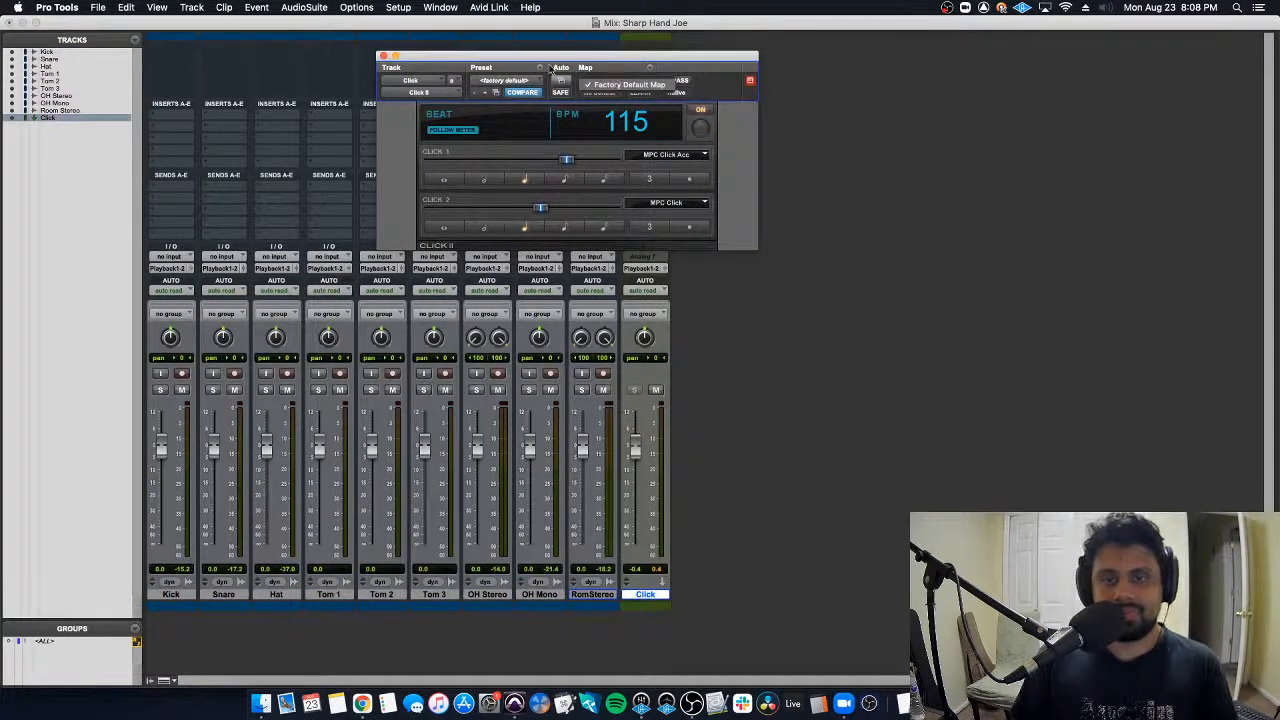
left_click(524, 81)
left_click(524, 81)
left_click(527, 92)
left_click(527, 92)
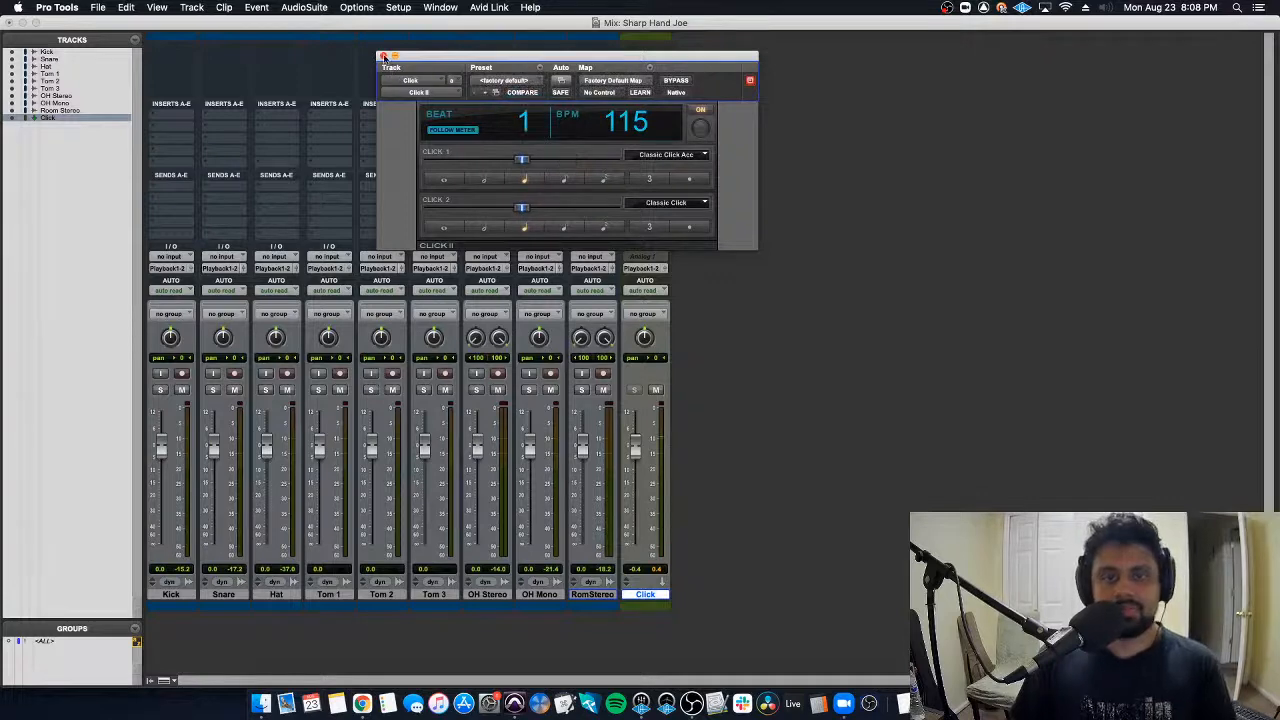
left_click(383, 57)
key("super+equal")
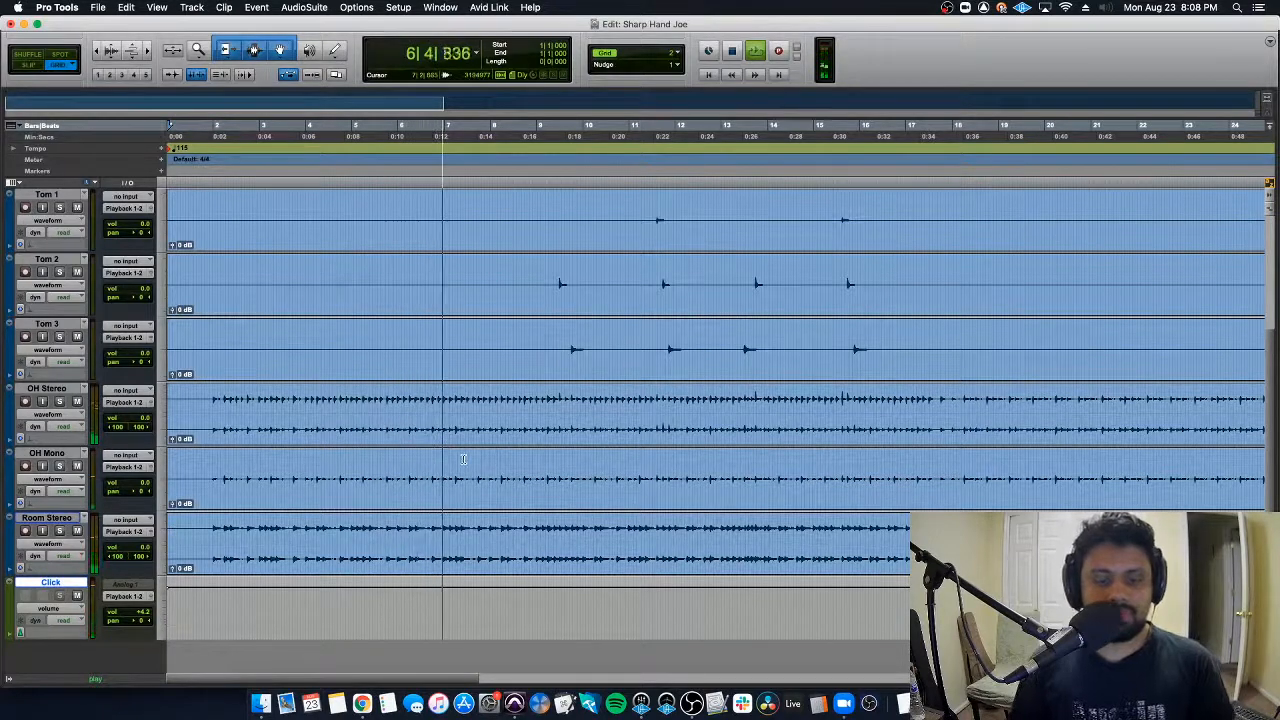
key("space")
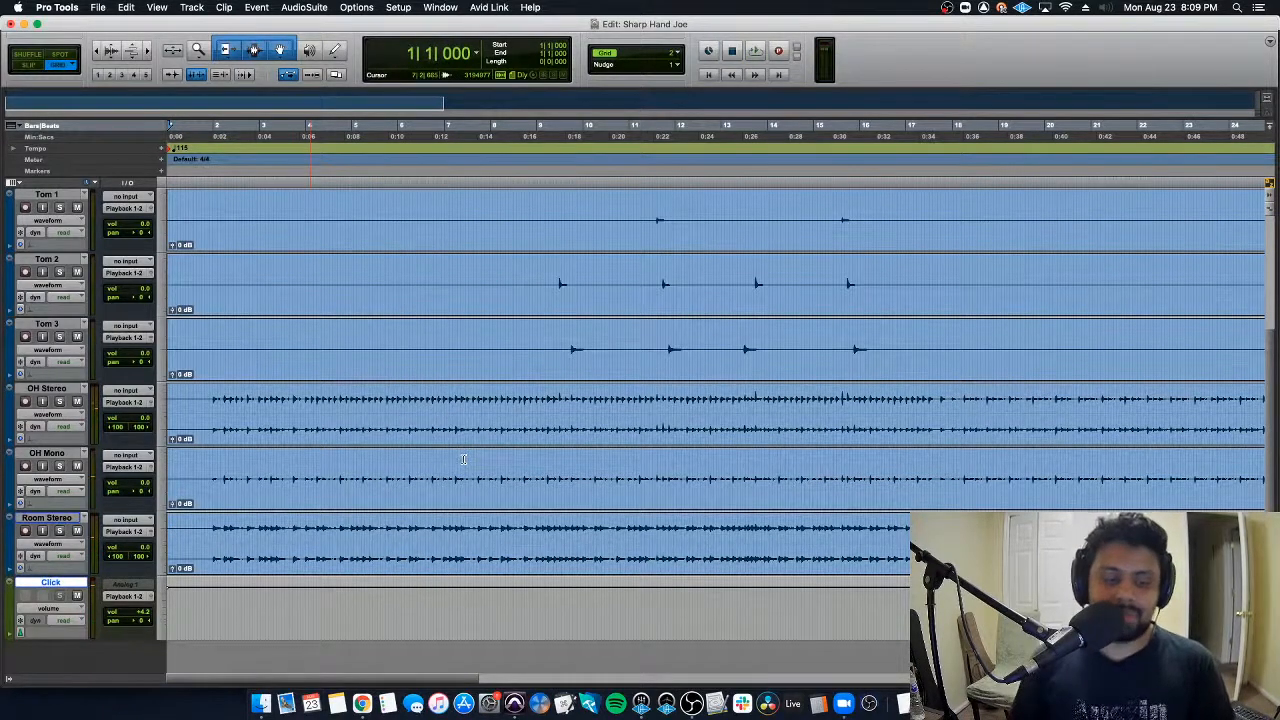
Step: Select the OH Stereo, OH Mono and Room Stereo tracks and mute all three
scroll(463, 459, "down", 2)
scroll(128, 580, "up", 5)
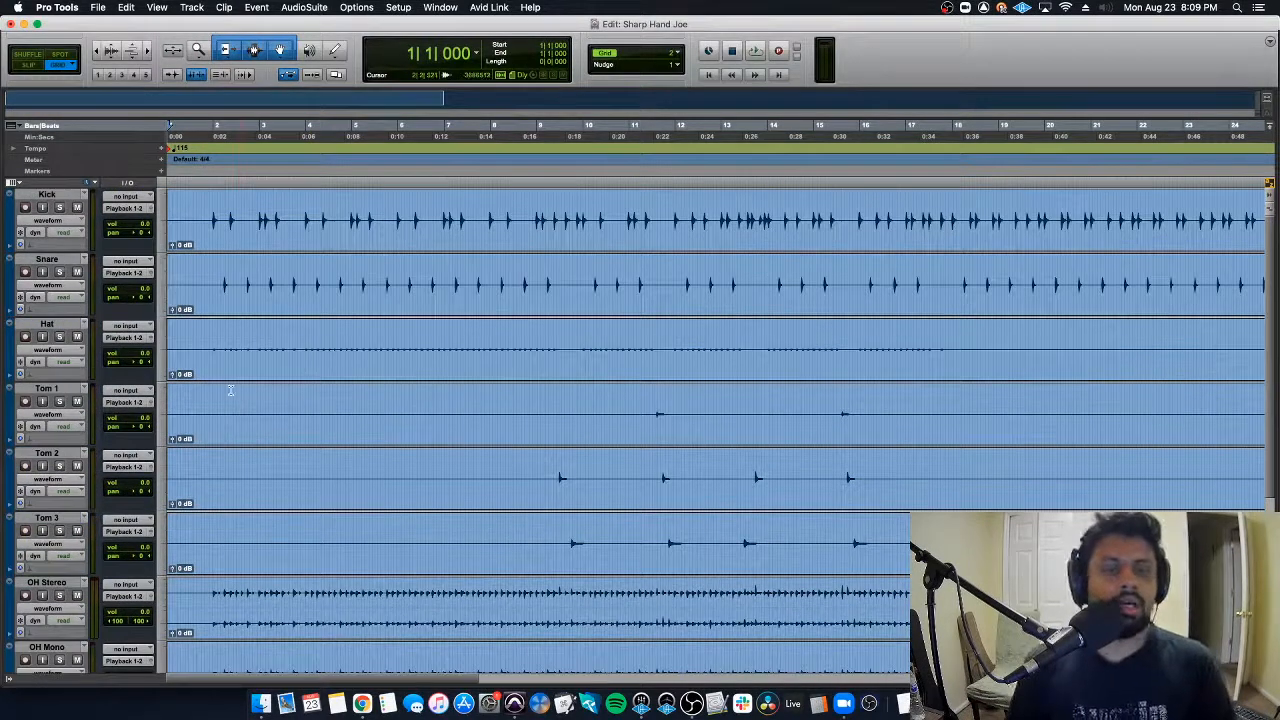
key("r")
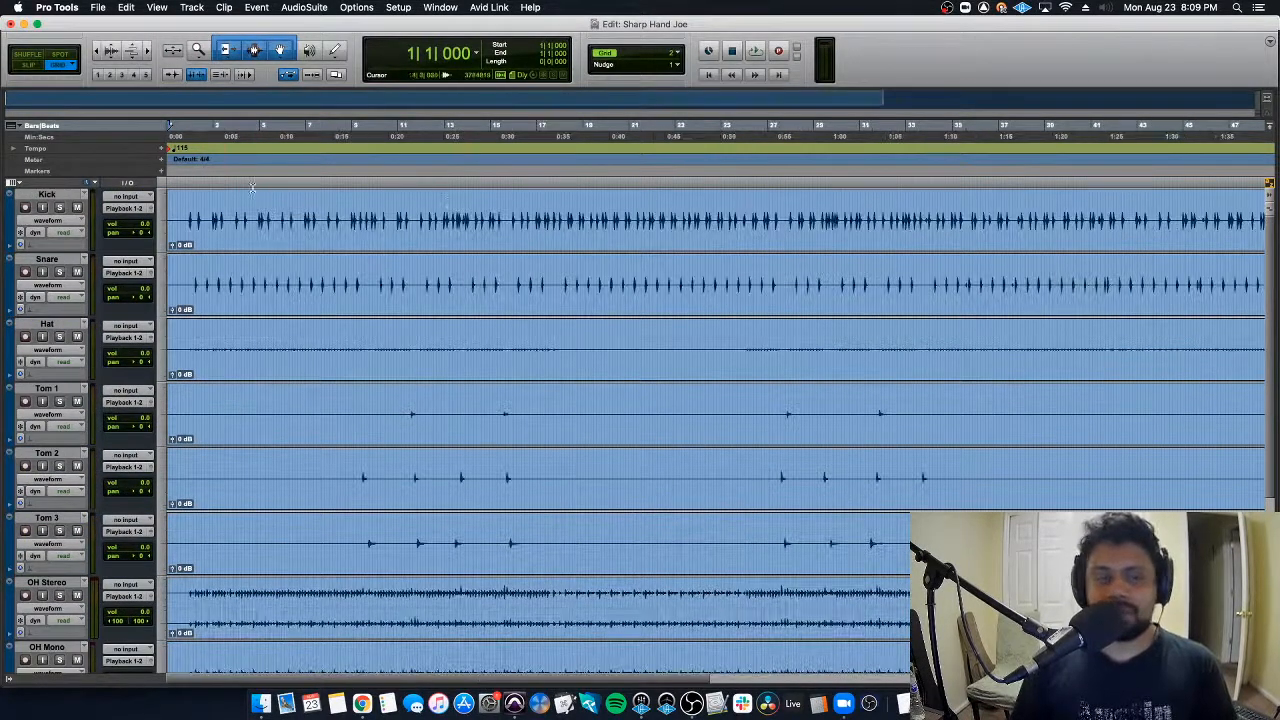
left_click(68, 195)
left_click(62, 264)
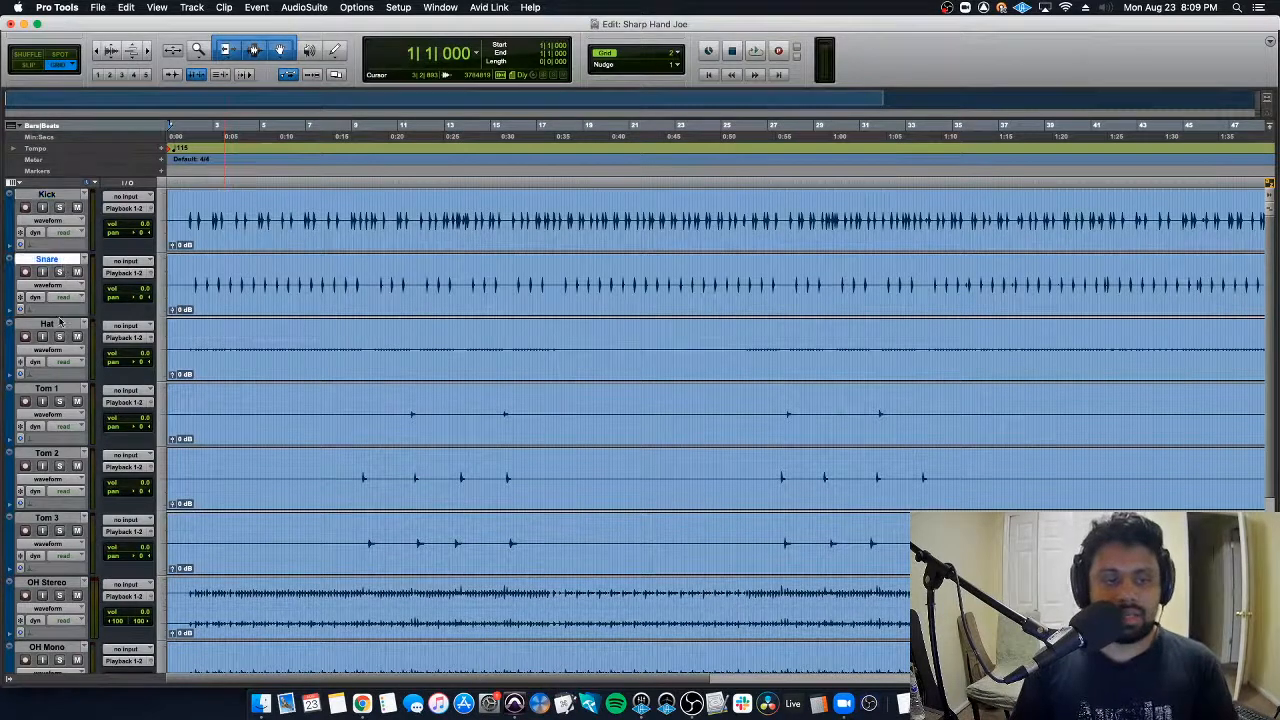
left_click(62, 324)
left_click(47, 583)
scroll(70, 530, "down", 3)
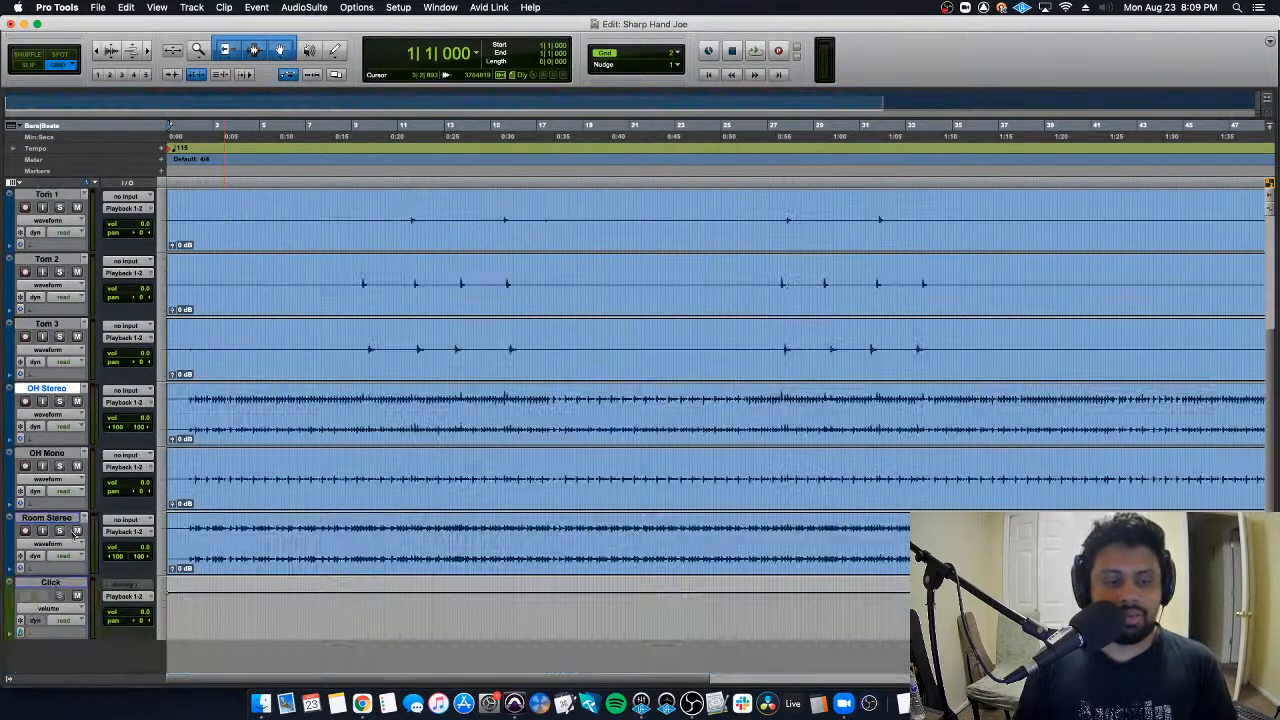
left_click(67, 519, "shift")
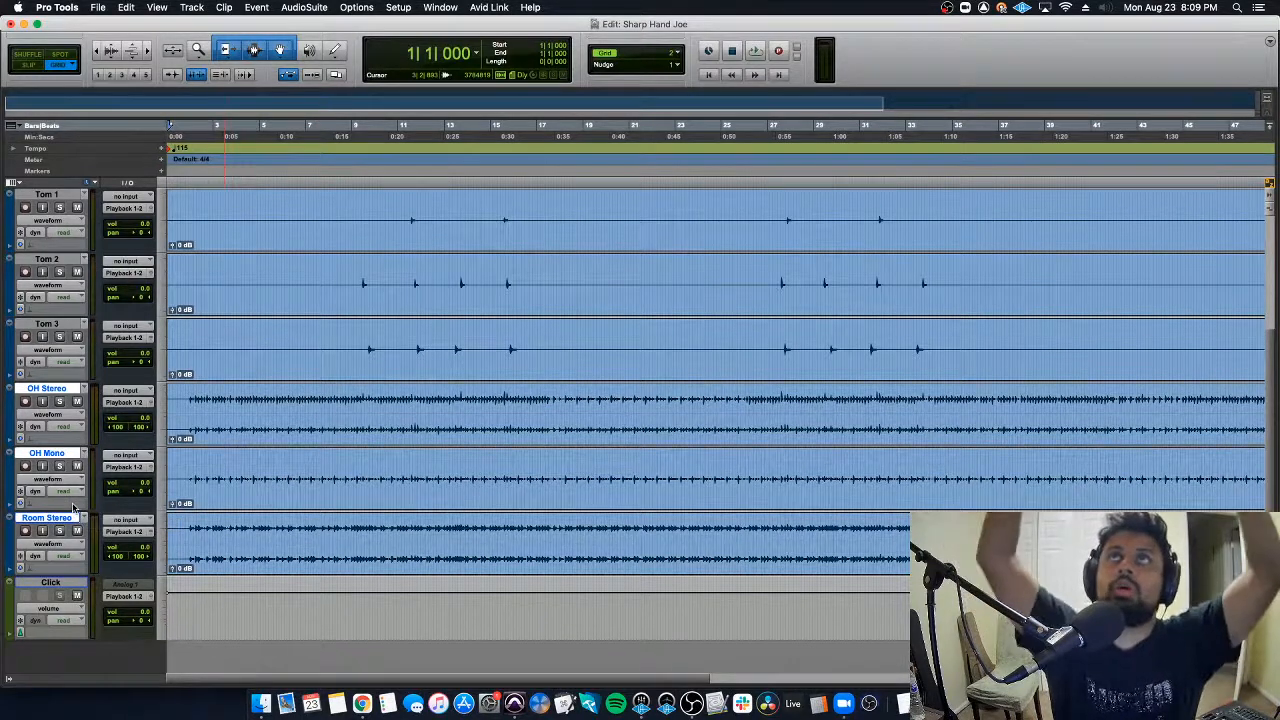
left_click(77, 401)
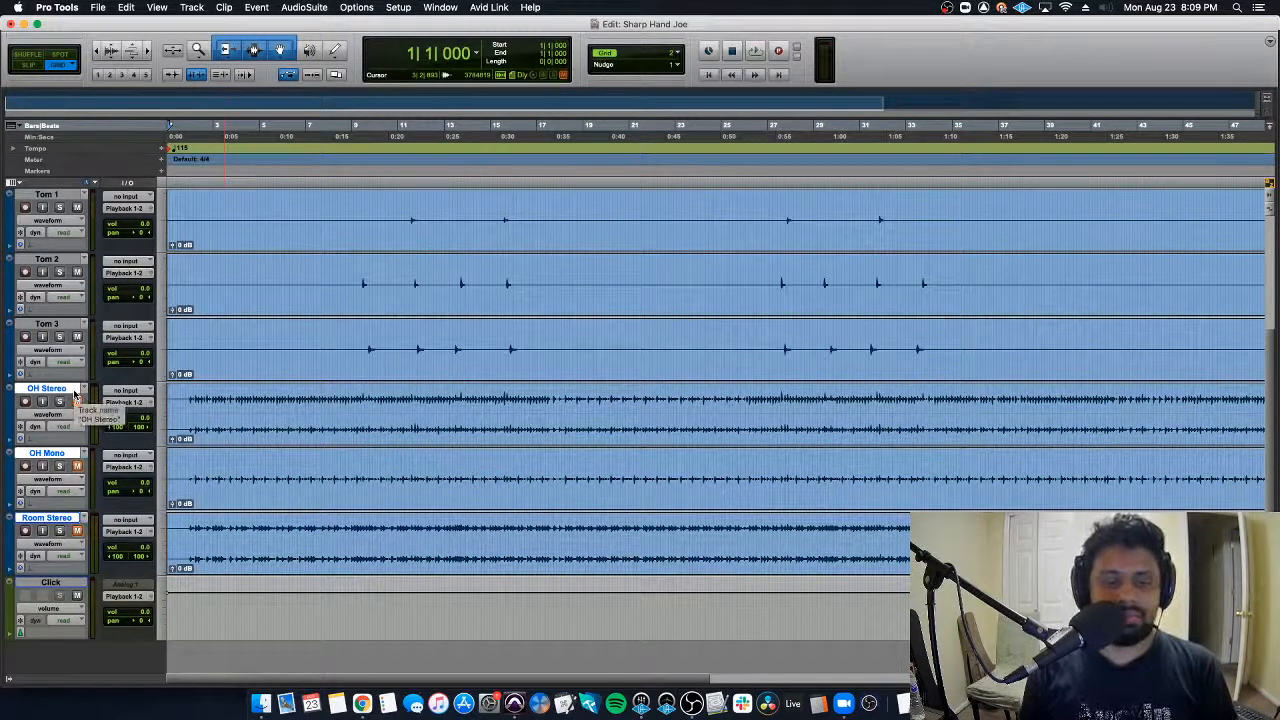
right_click(74, 395)
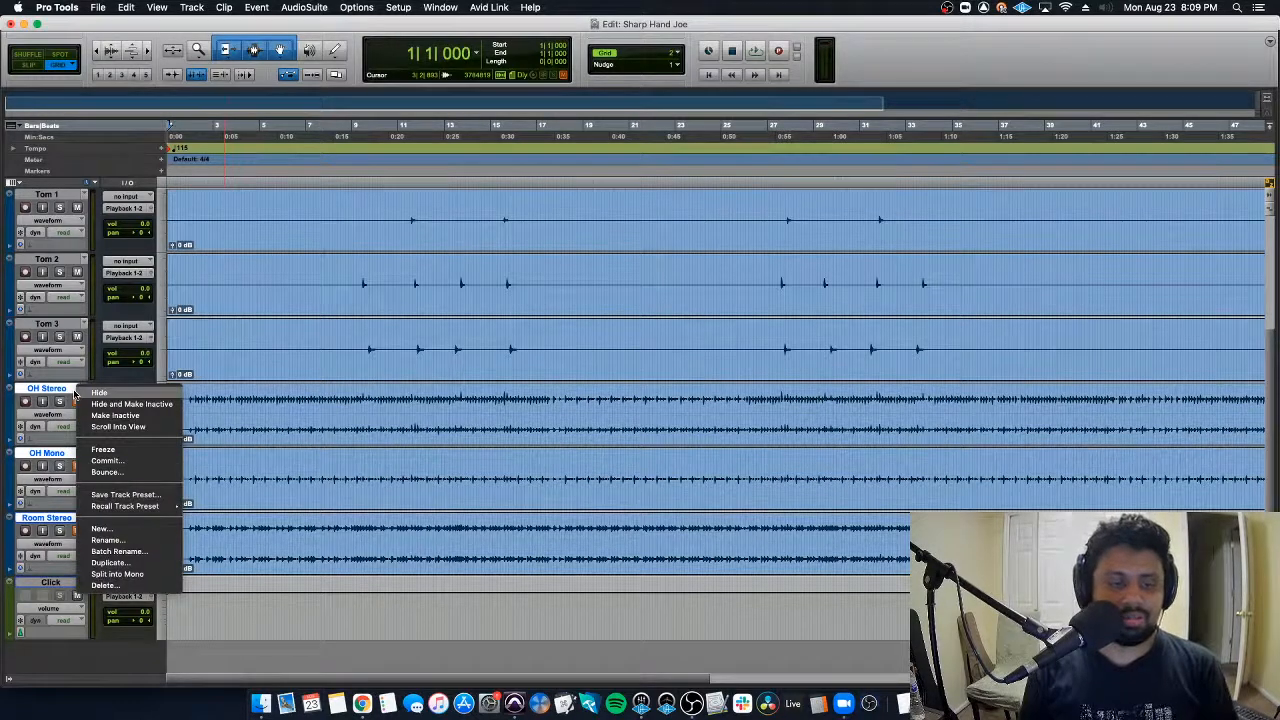
left_click(60, 389)
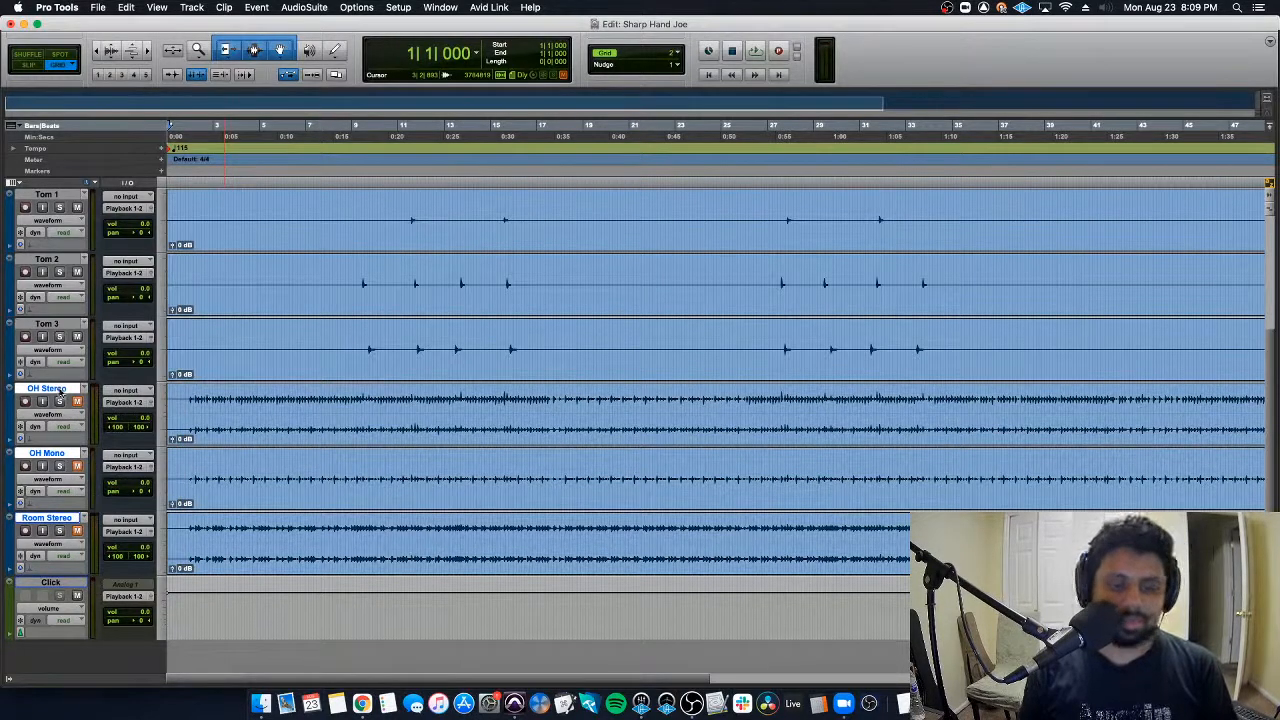
Step: Briefly play the session from 1|1|000 to check the click against the unmuted close-mic drum tracks
scroll(62, 398, "up", 3)
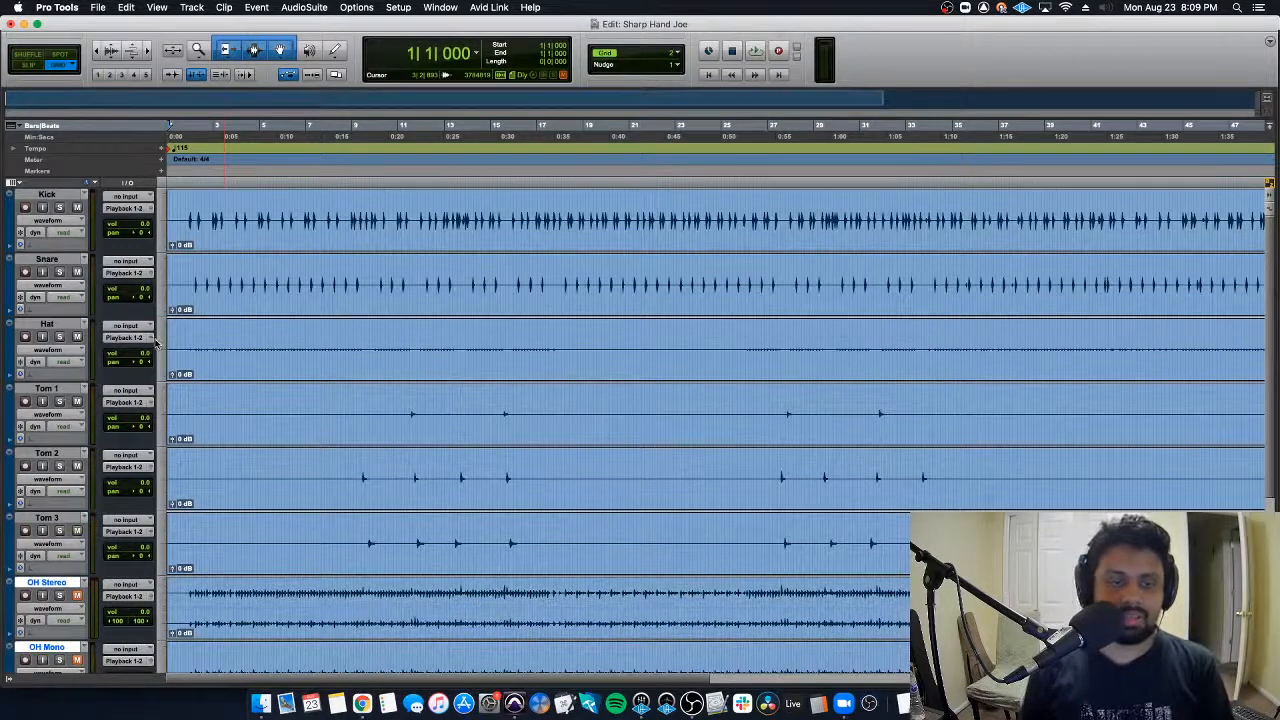
key("space")
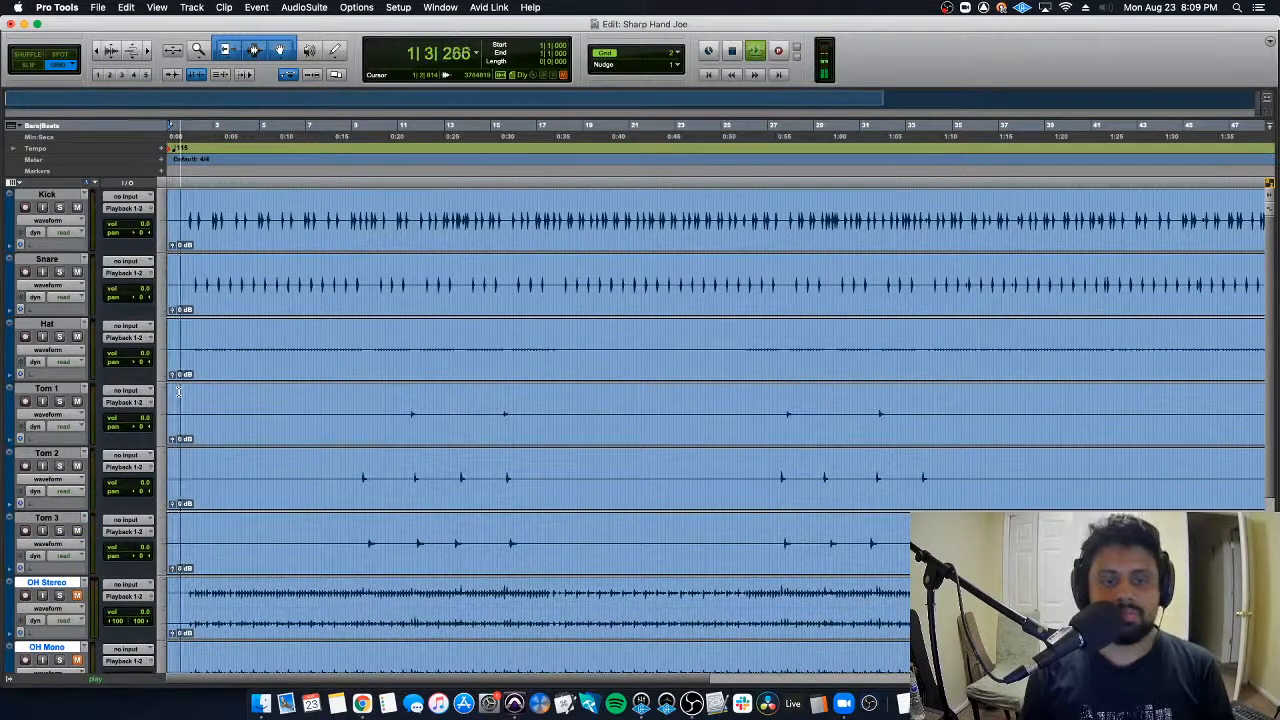
scroll(179, 393, "down", 3)
key("space")
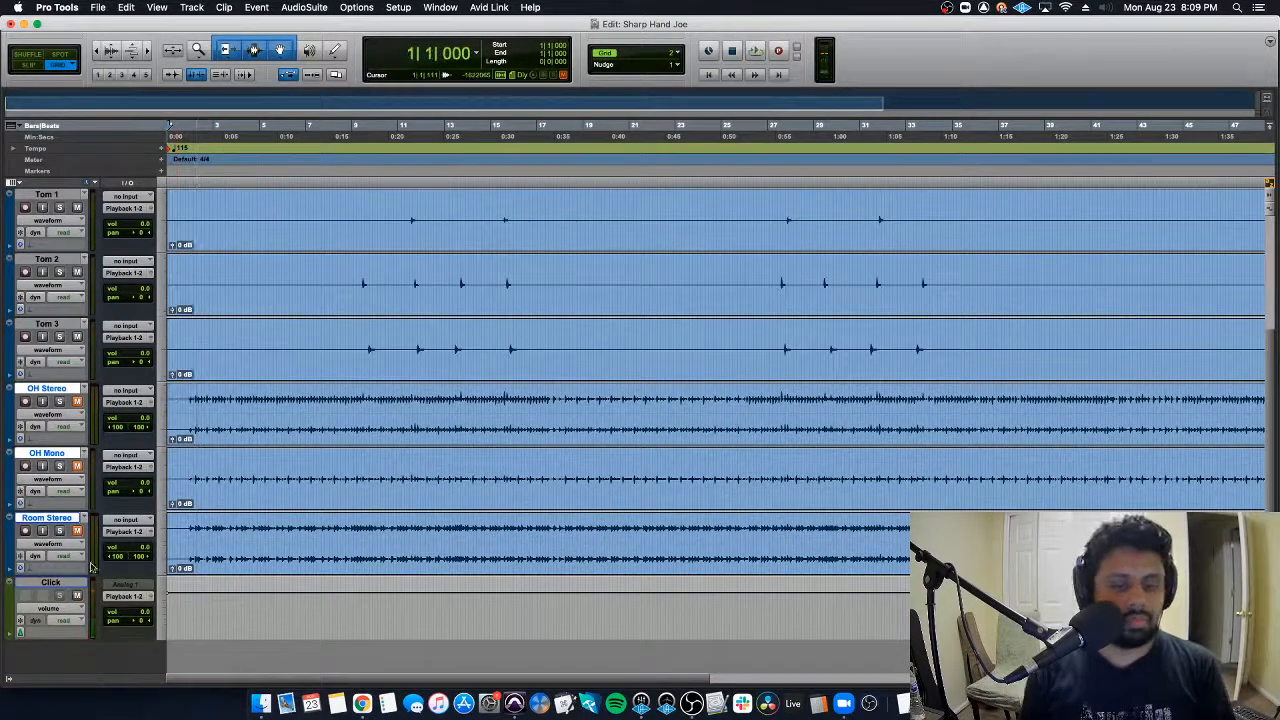
Step: Create one stereo Master Fader track and show the Inserts A-E column in the Edit window
key("super+shift+n")
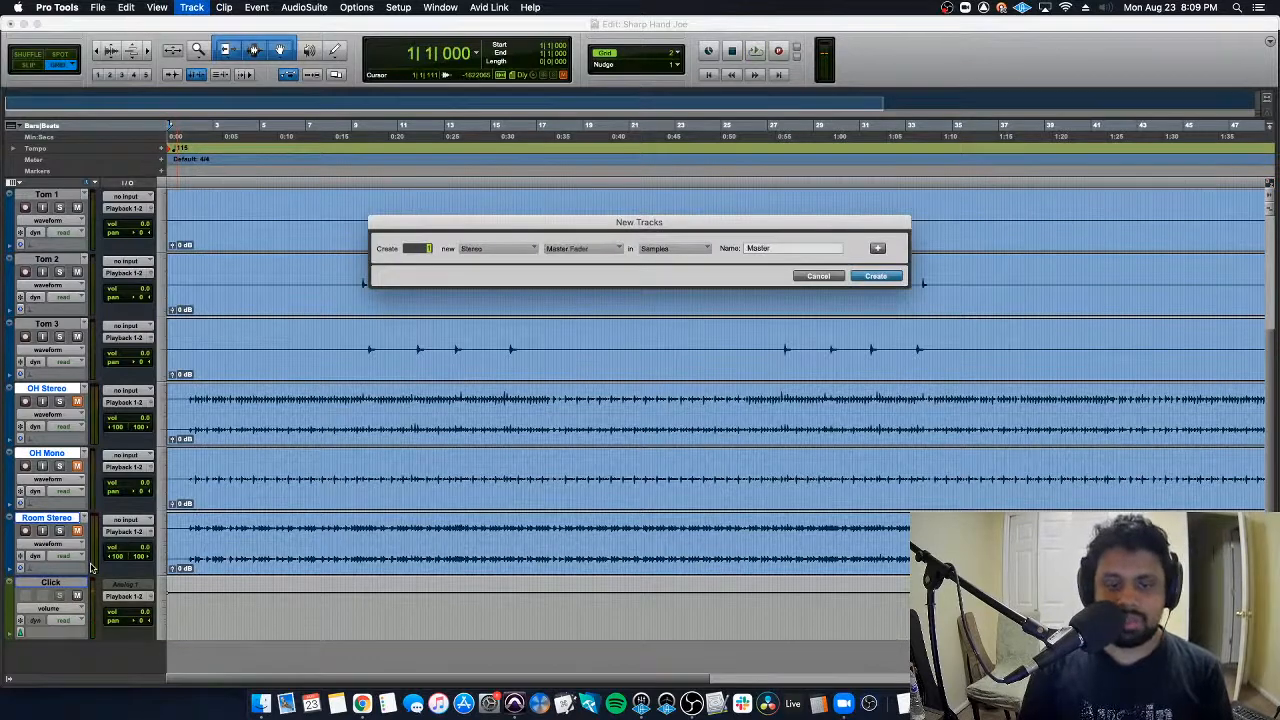
key("Return")
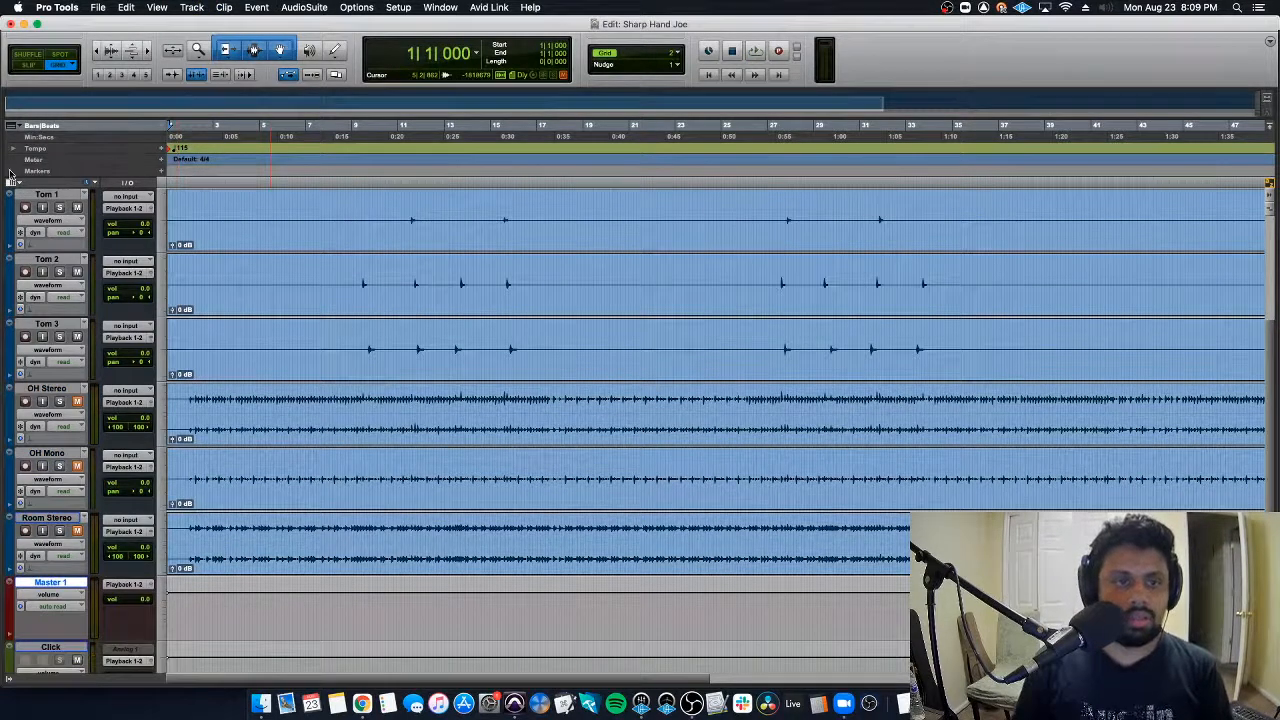
left_click(10, 181)
left_click(66, 196)
Step: Insert the stereo FabFilter Pro-L 2 limiter on the Master 1 track
scroll(128, 563, "down", 3)
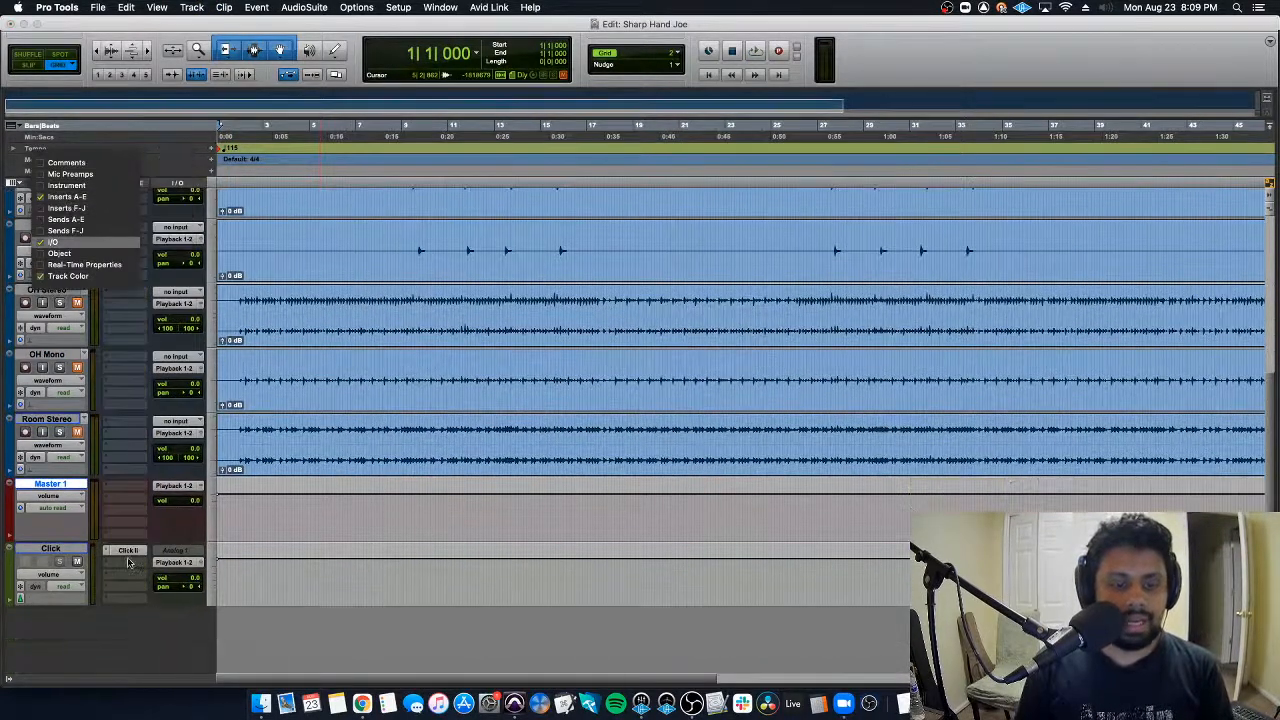
left_click(128, 563)
mouse_move(171, 538)
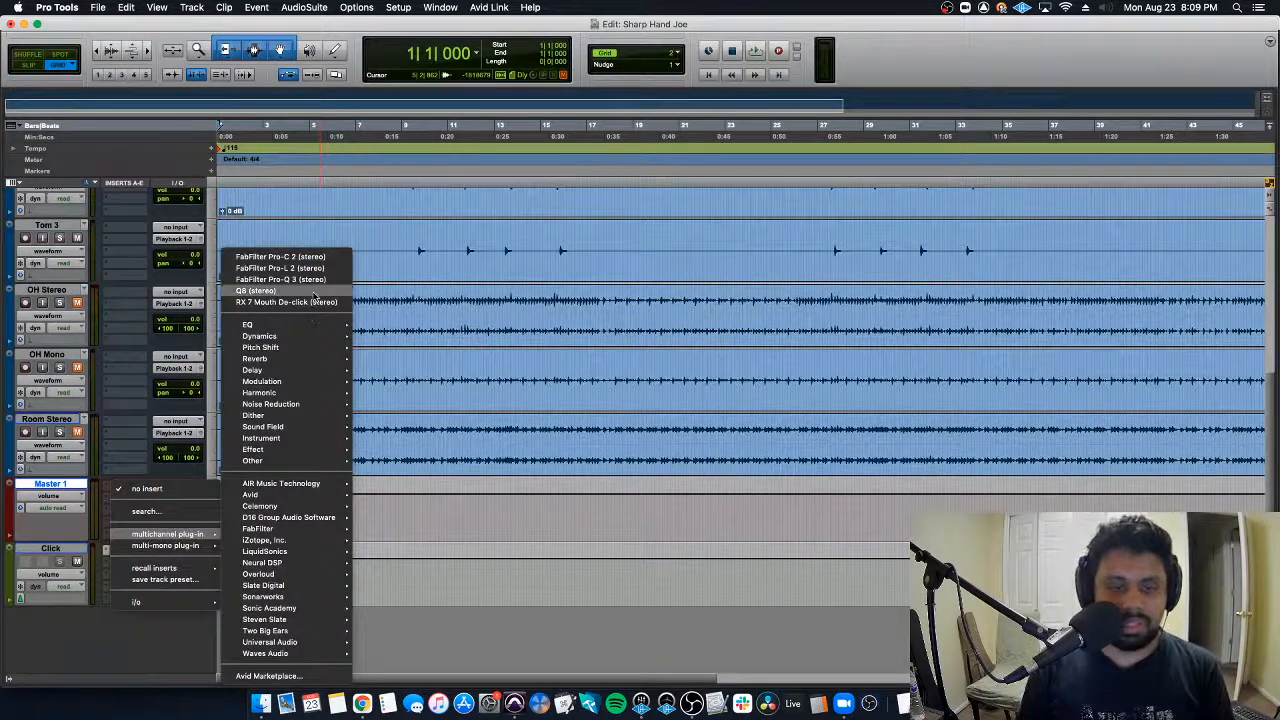
left_click(280, 268)
Step: During playback, raise the Pro-L 2 gain to about +14.9 dB and lower the Click track's volume to about -13 dB
key("space")
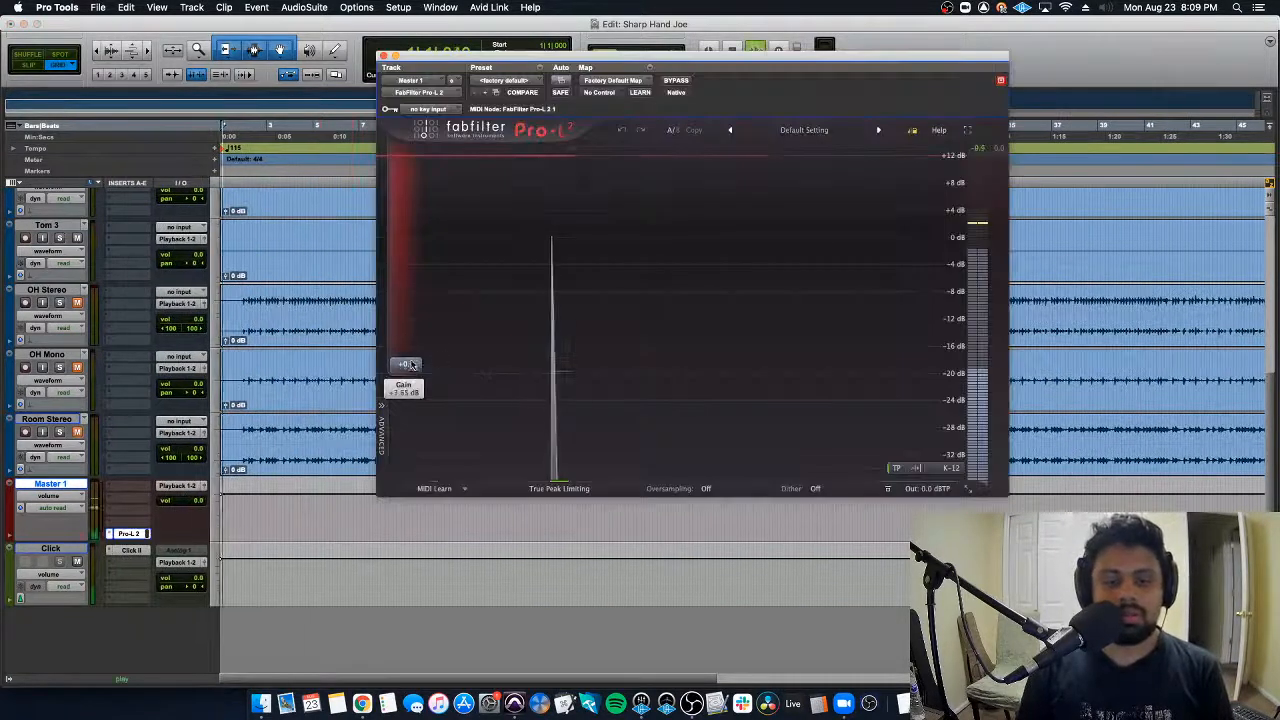
left_click_drag(411, 367, 411, 338)
left_click(195, 579)
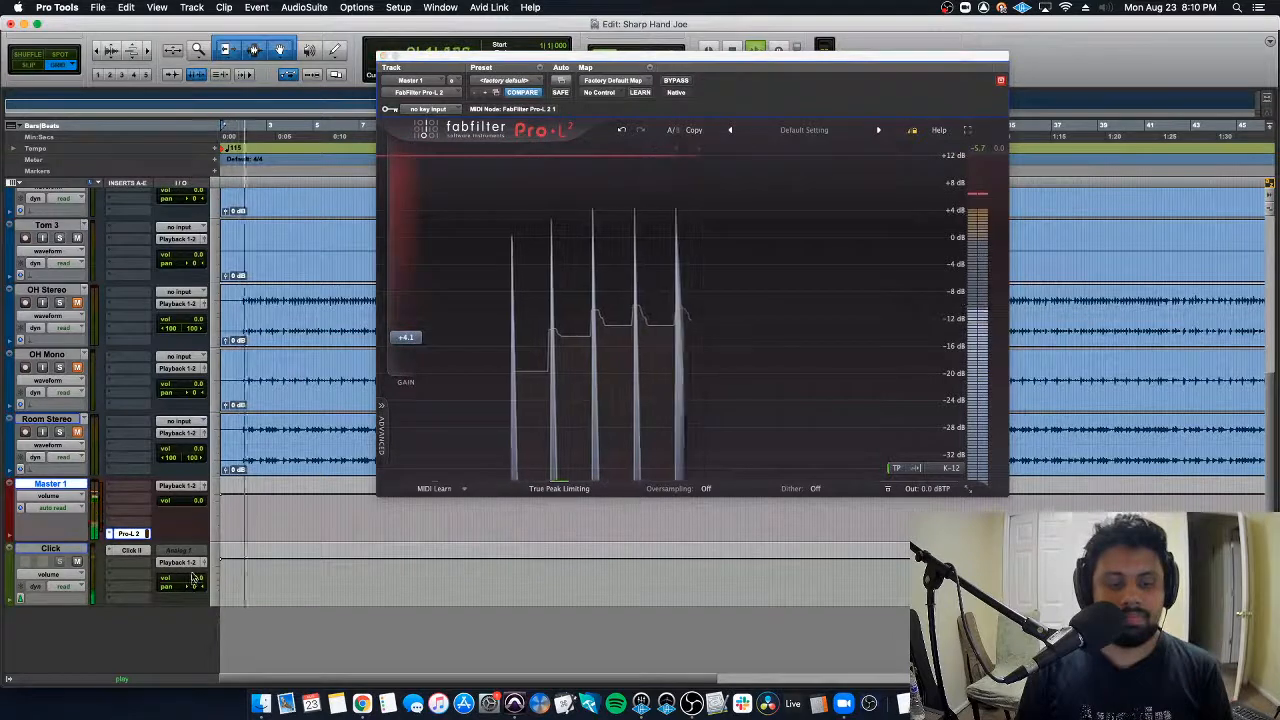
left_click_drag(406, 337, 406, 277)
left_click(384, 56)
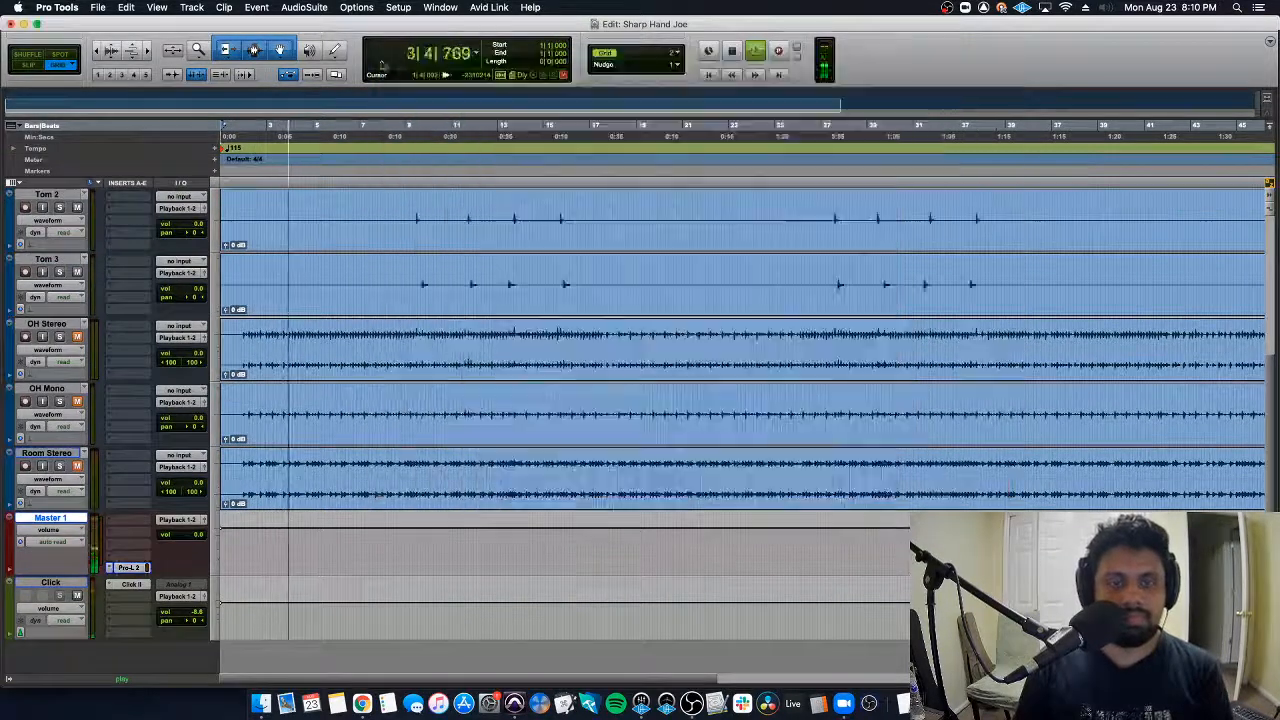
left_click_drag(195, 612, 195, 622)
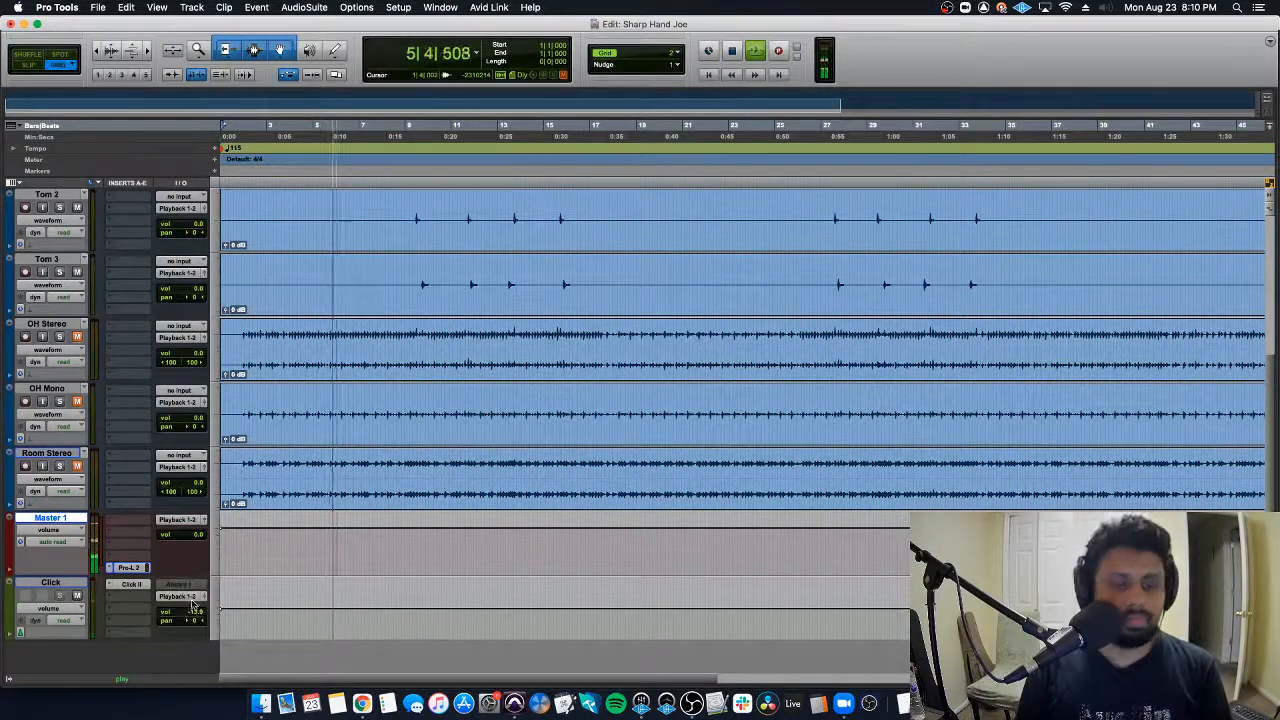
left_click(128, 567)
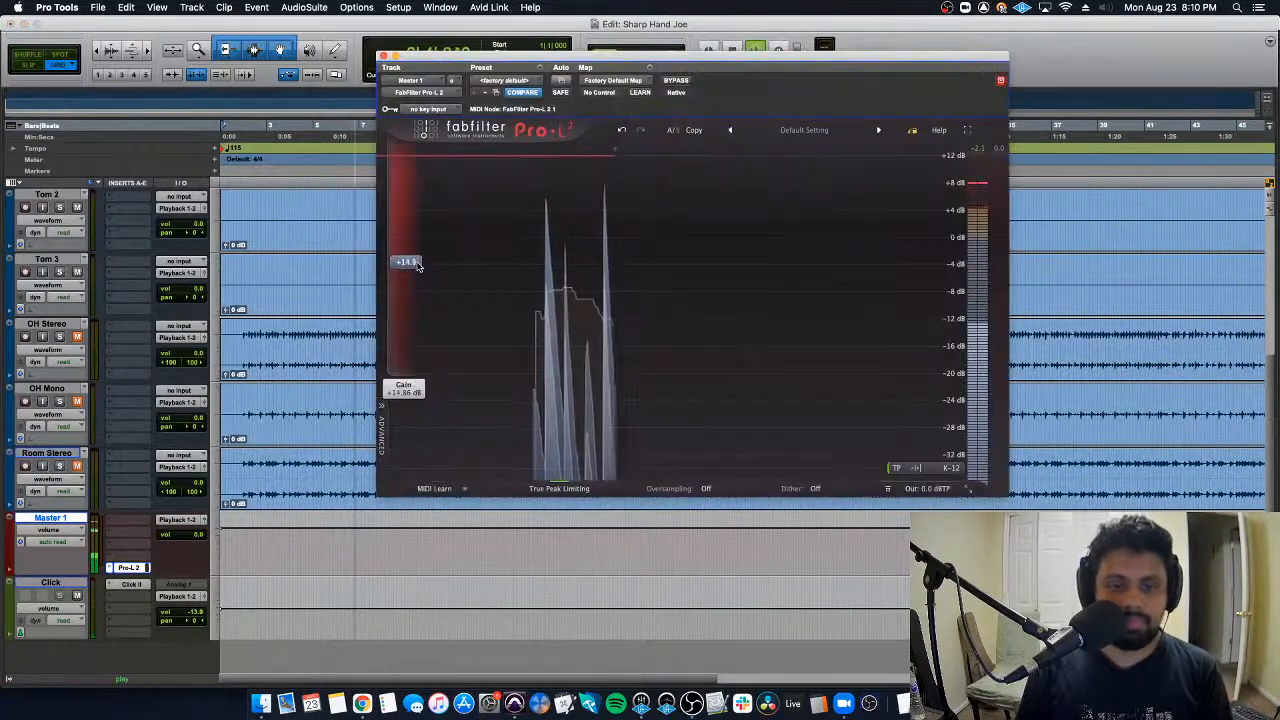
left_click(128, 567)
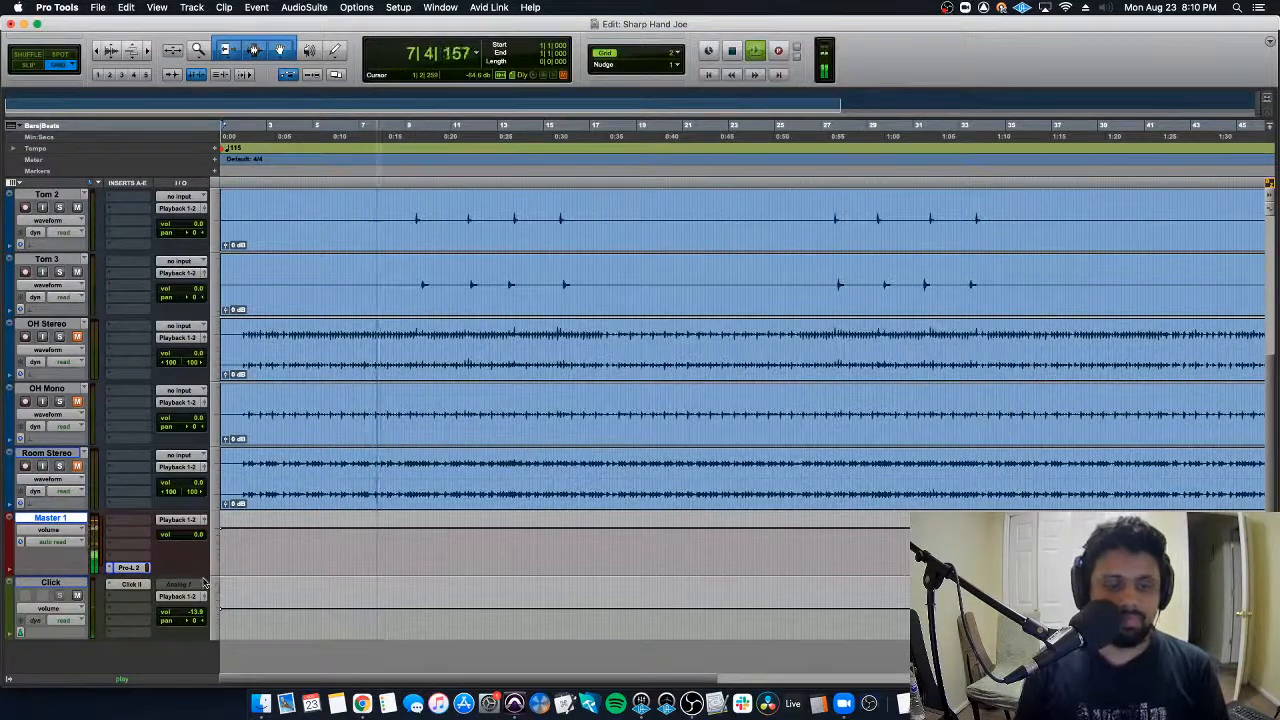
Step: Listen to the louder drum mix with the click, stop playback, and examine the hits from the Kick track down
scroll(298, 493, "up", 5)
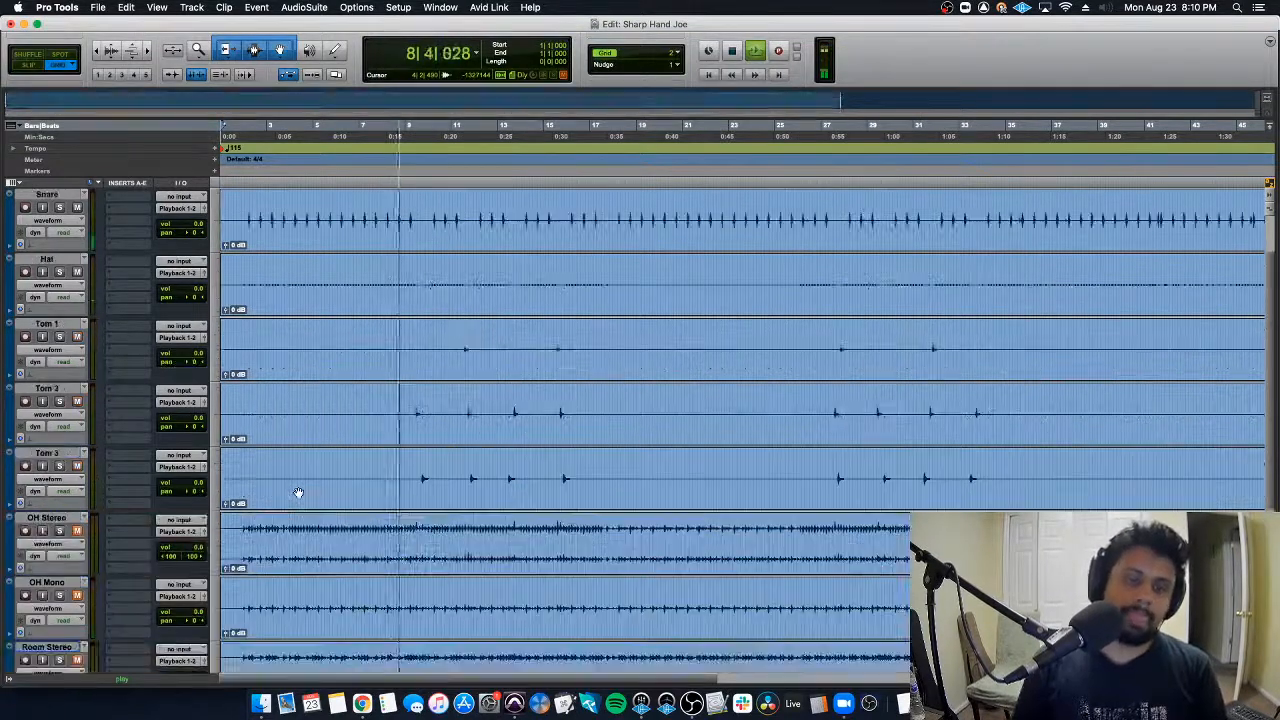
scroll(298, 493, "down", 6)
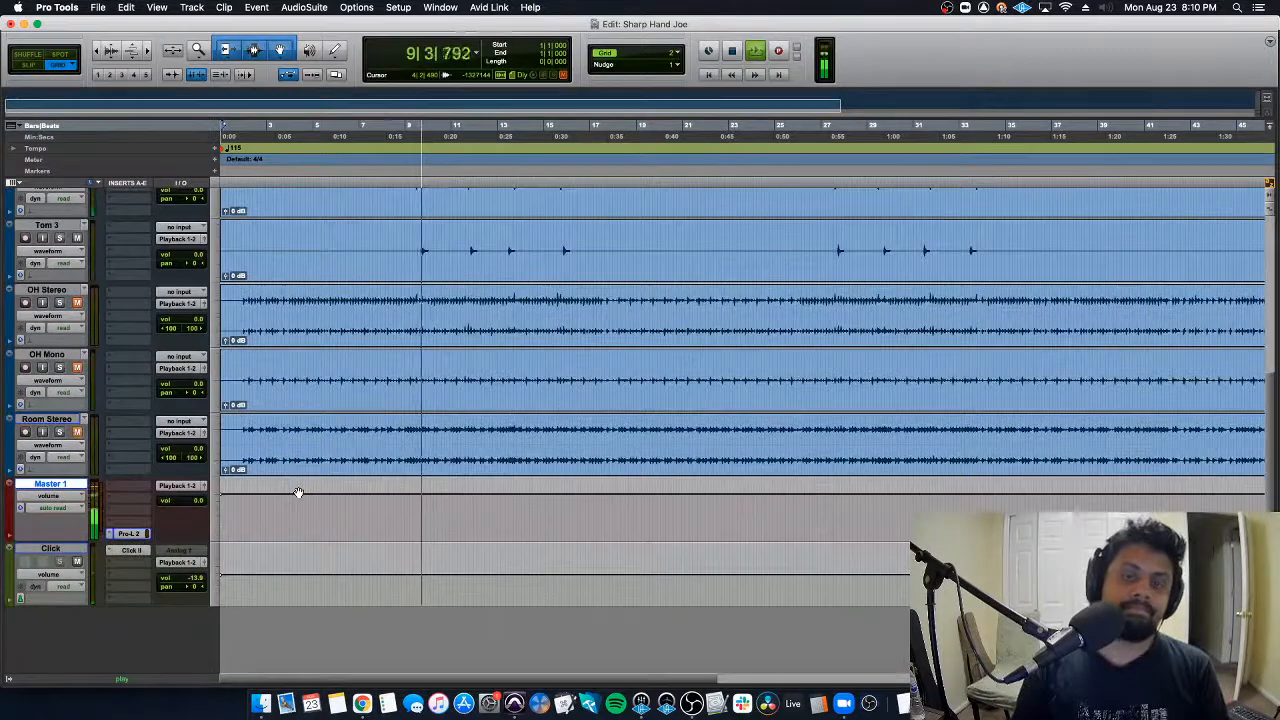
key("space")
scroll(486, 512, "up", 6)
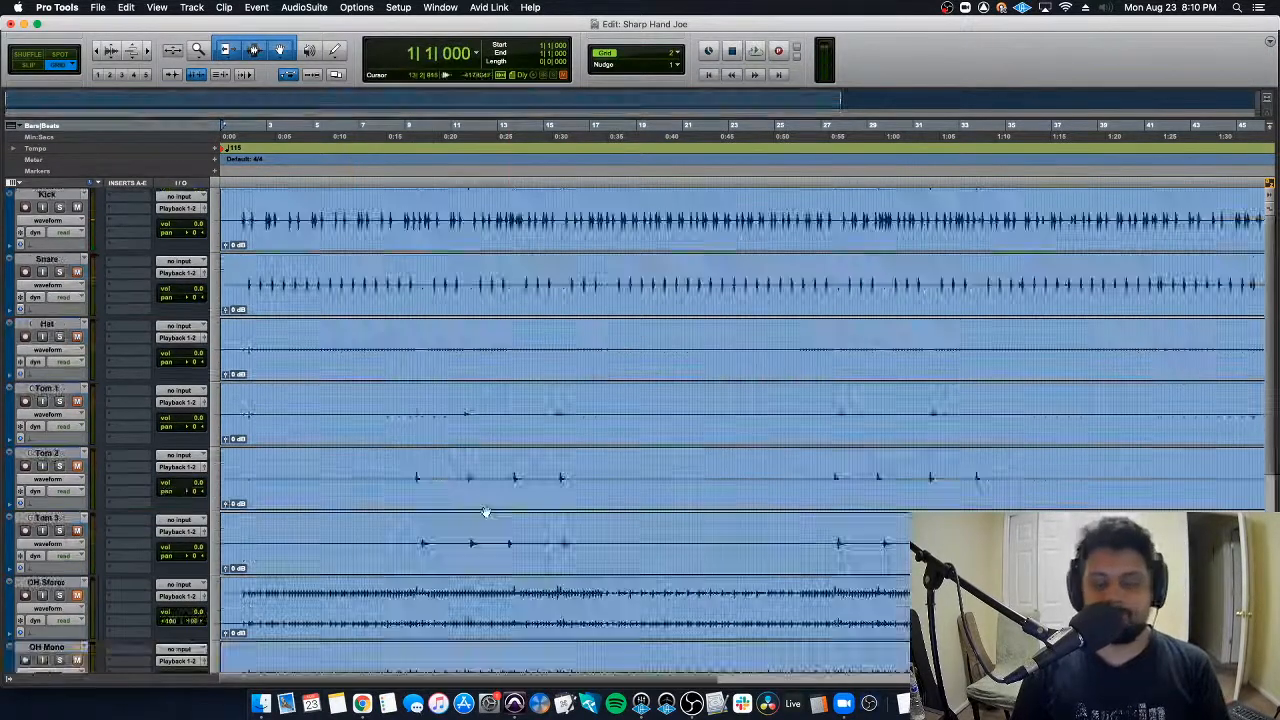
key("t")
key("t")
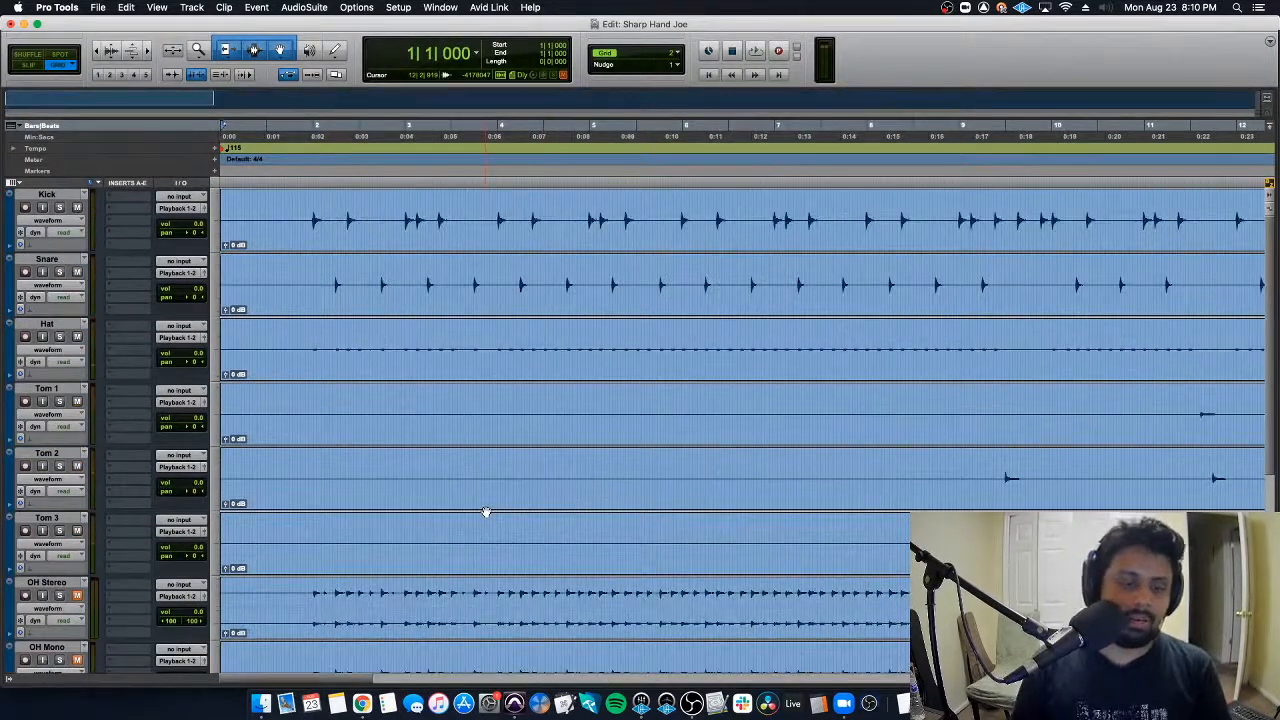
key("r")
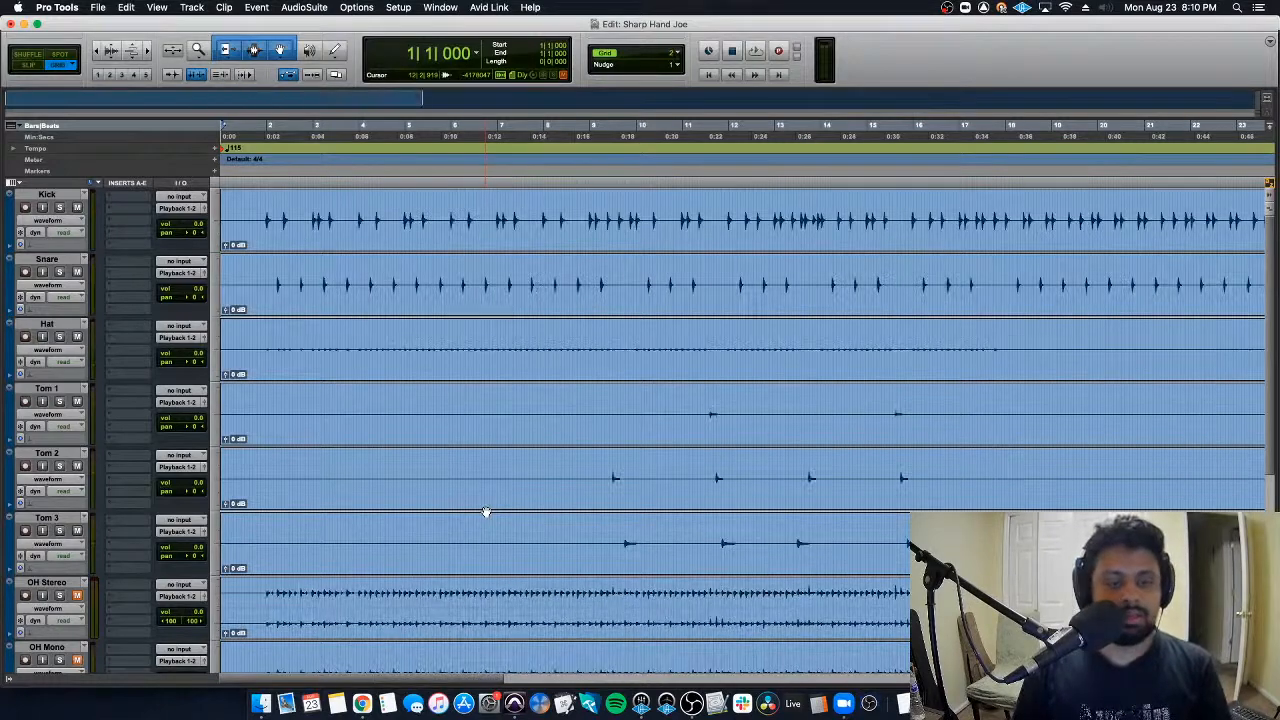
Step: Select the Room Stereo and OH Mono tracks in turn to review the muted overhead and room tracks
scroll(486, 512, "down", 3)
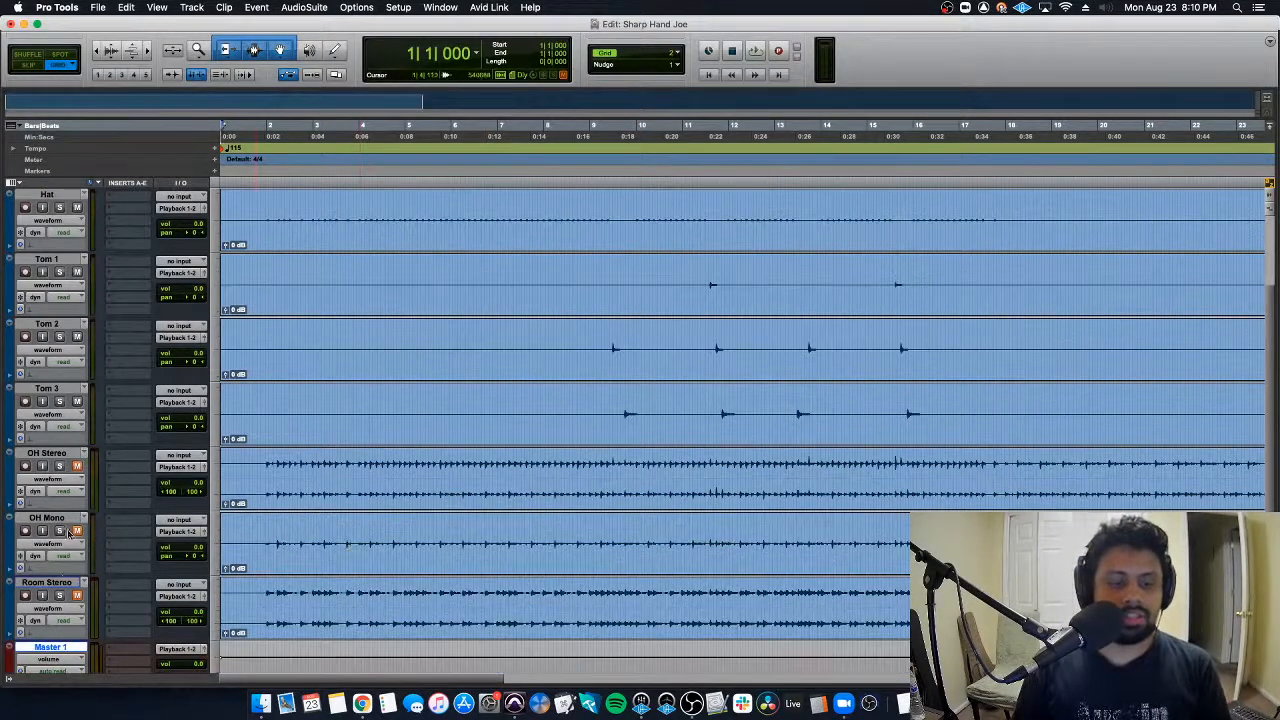
left_click(64, 582)
left_click(67, 522)
left_click(84, 454)
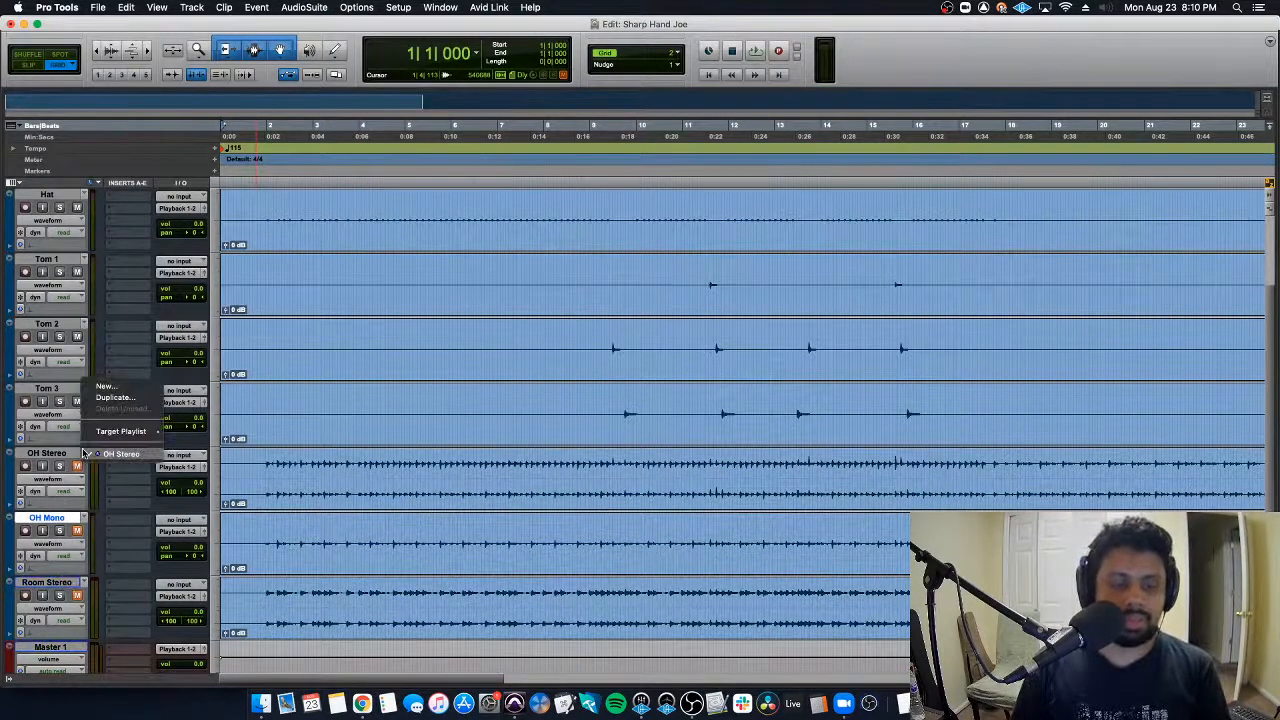
left_click(66, 468)
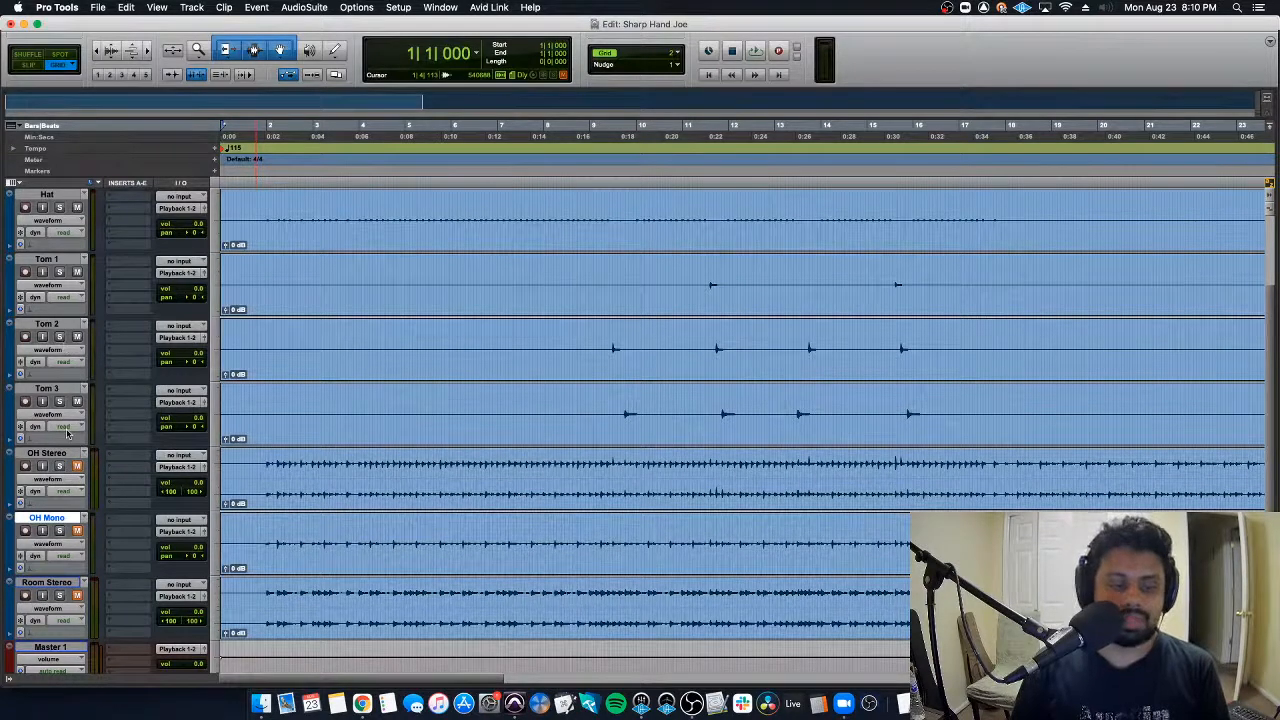
Step: Select the OH Stereo track and set the grid to Bars|Beats with a 1/4 note value
left_click(60, 455)
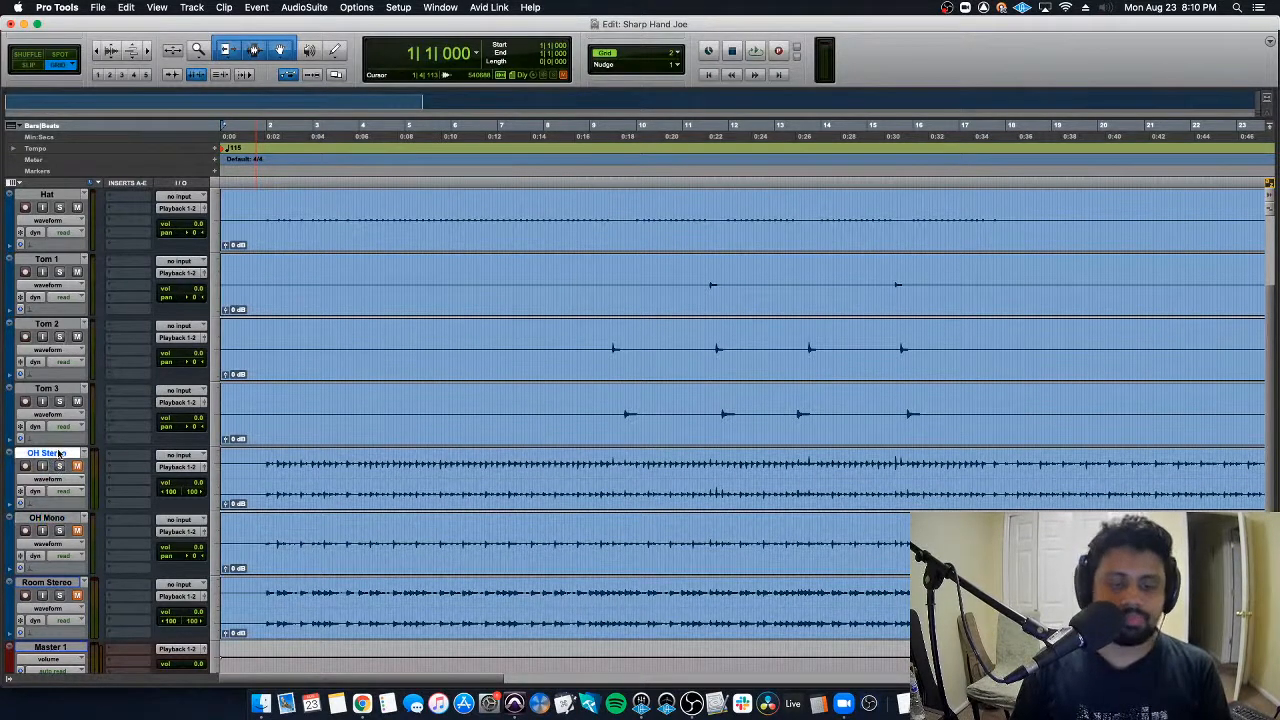
scroll(255, 330, "up", 2)
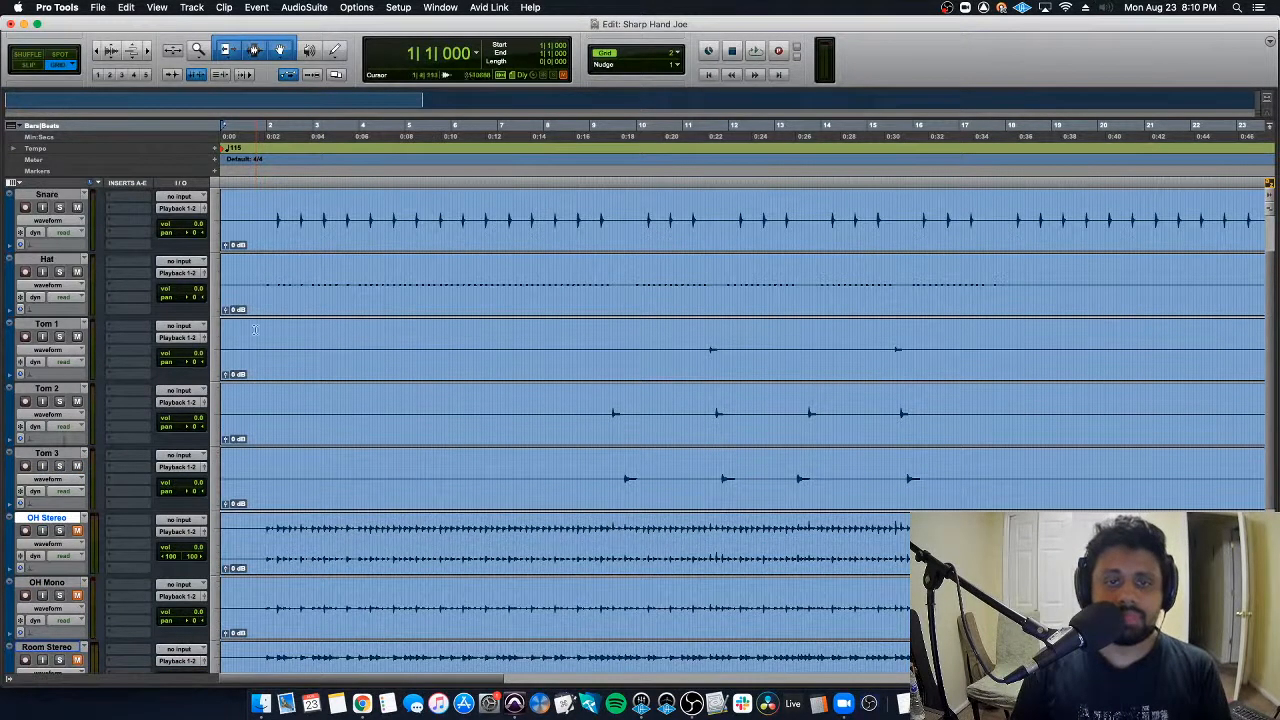
left_click(626, 56)
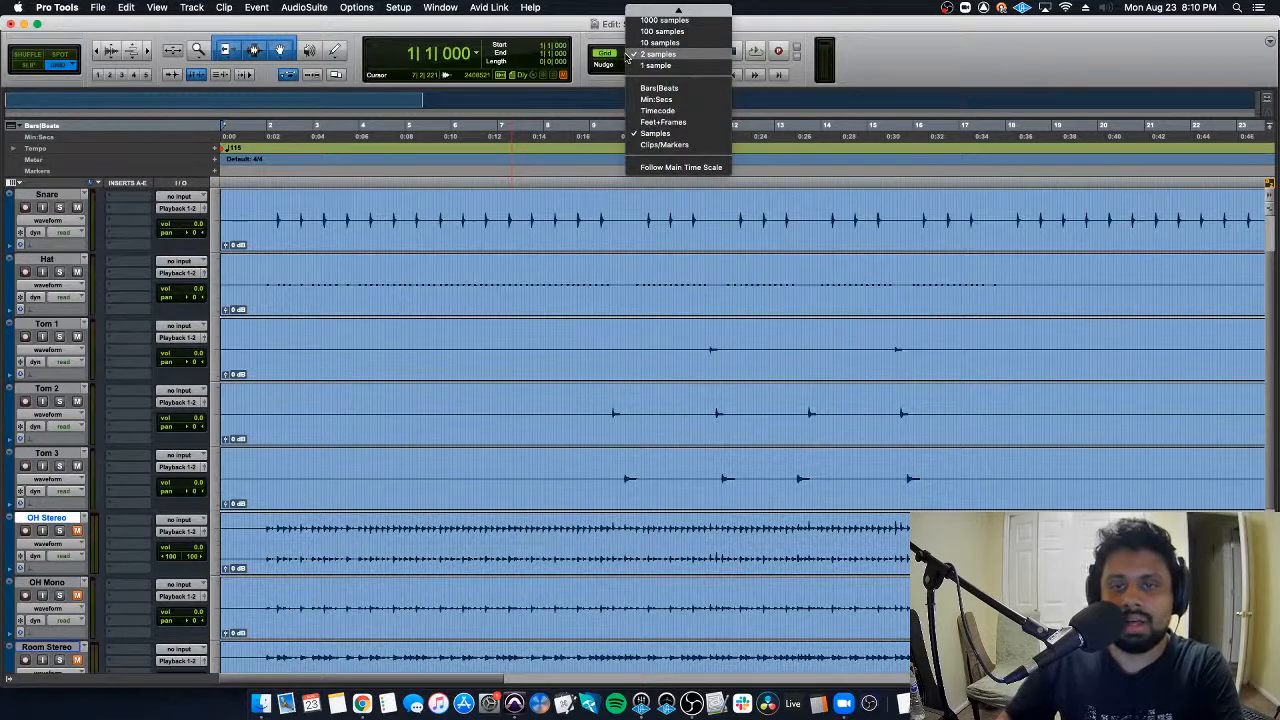
left_click(657, 99)
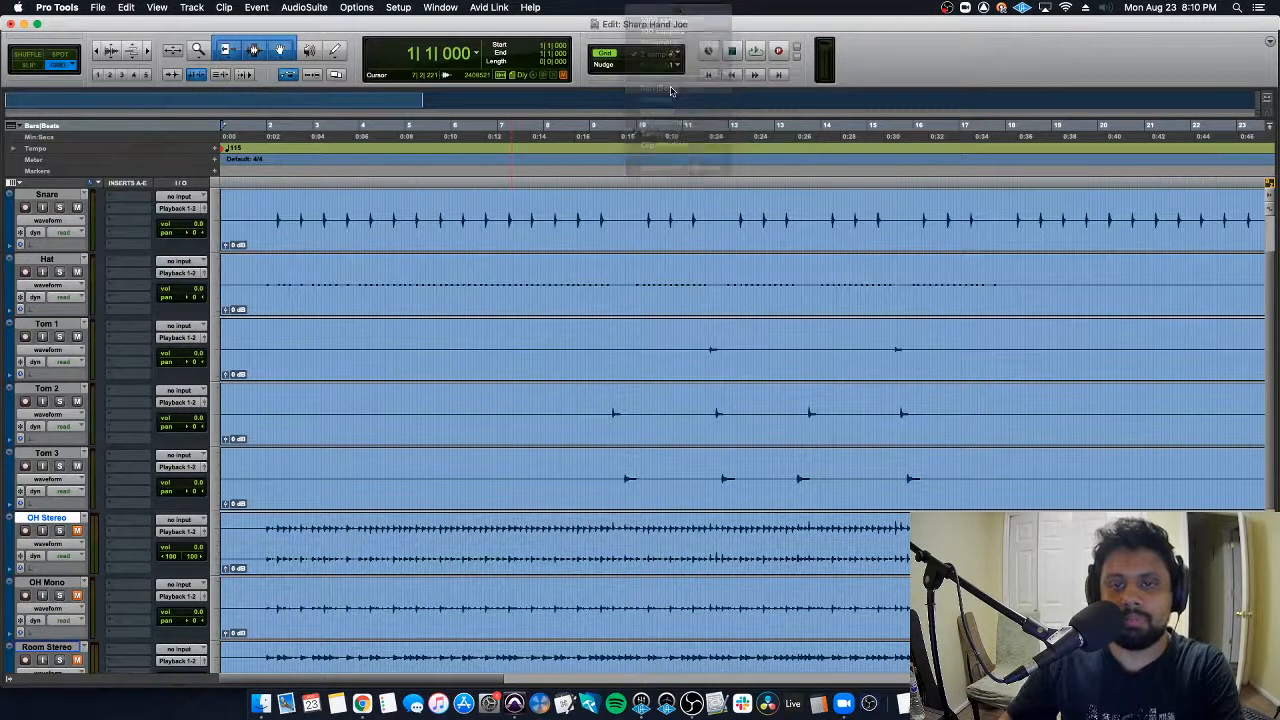
left_click(617, 55)
left_click(620, 55)
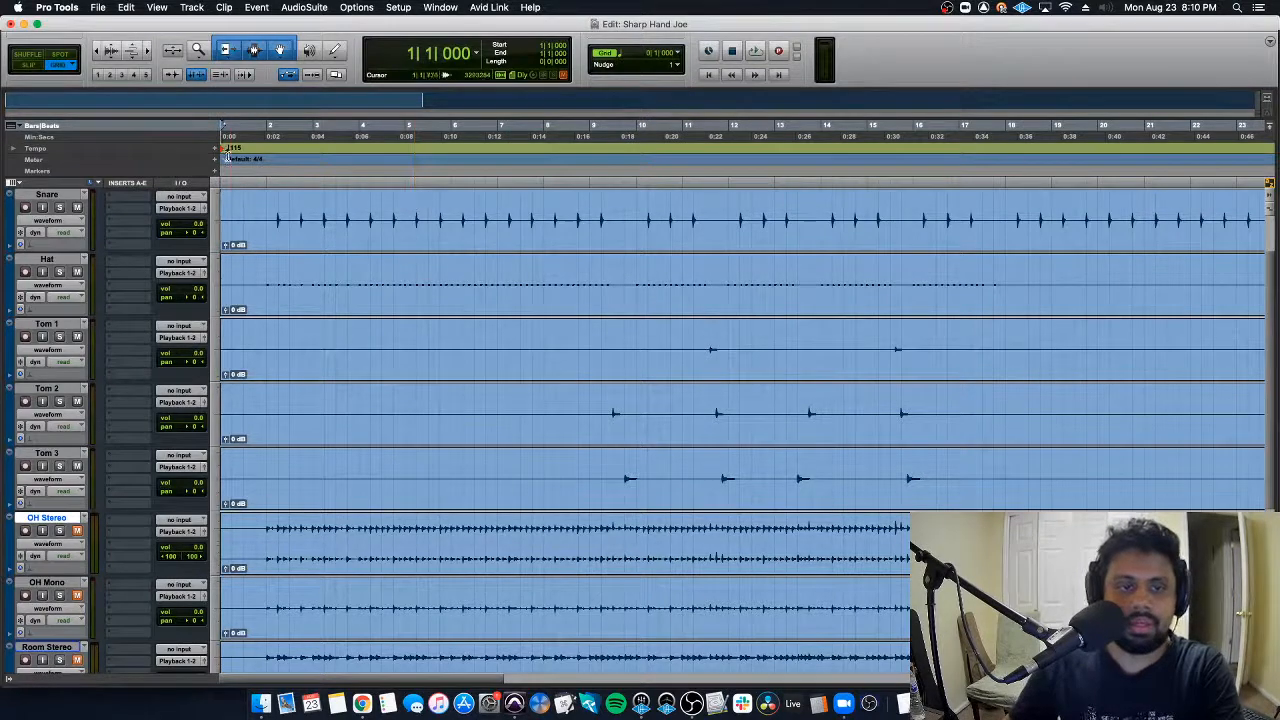
Step: Enlarge the waveform height of the audio tracks by two zoom steps and set the grid to 1/8 note
scroll(255, 240, "up", 1)
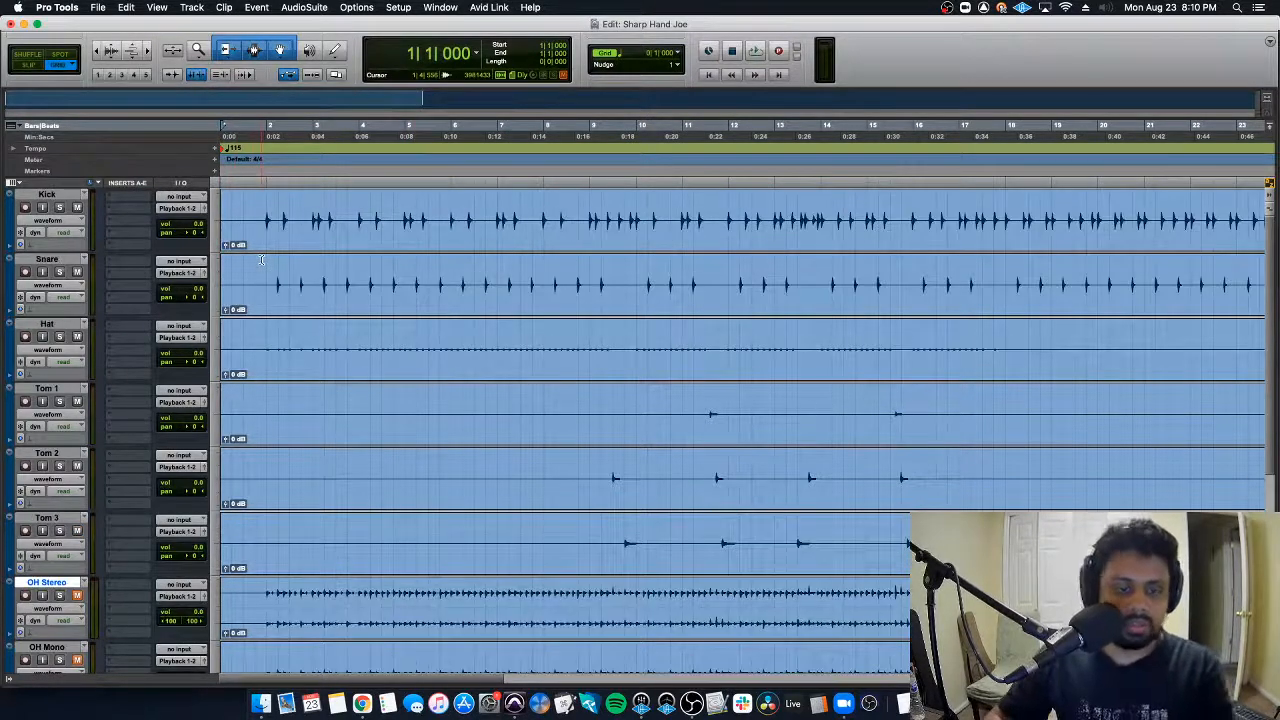
key("t")
key("t")
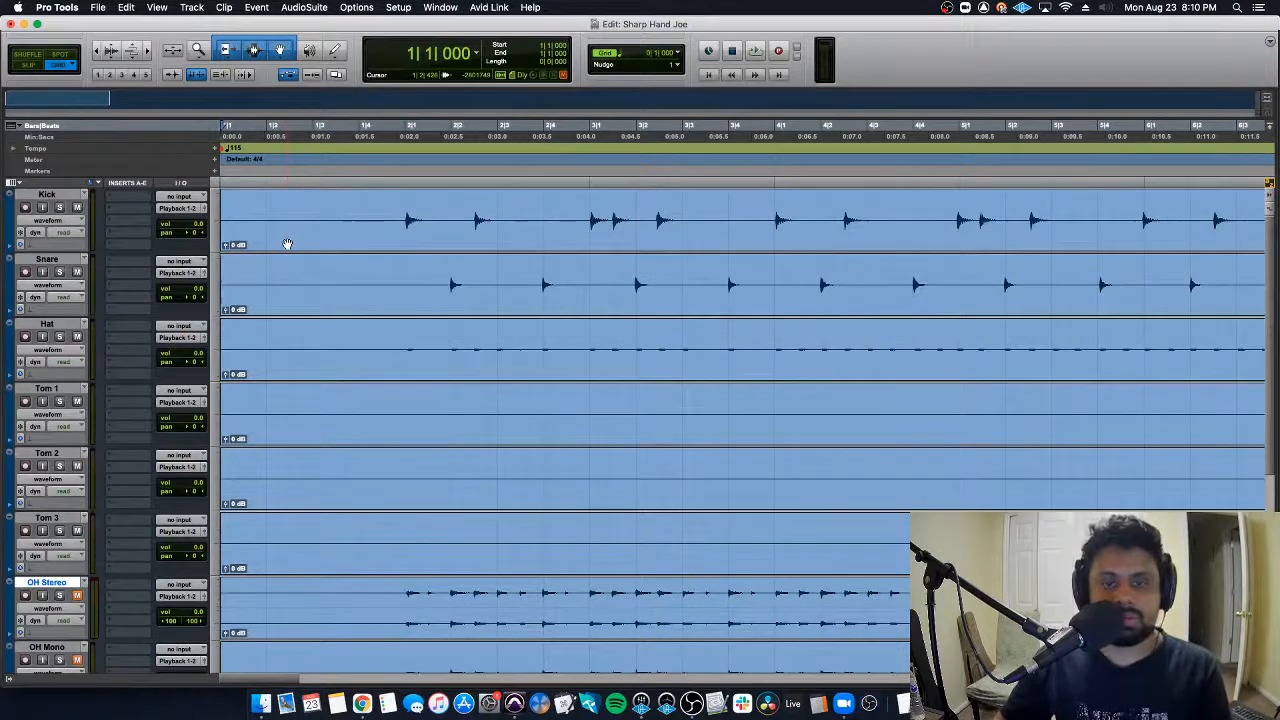
scroll(110, 52, "down", 1)
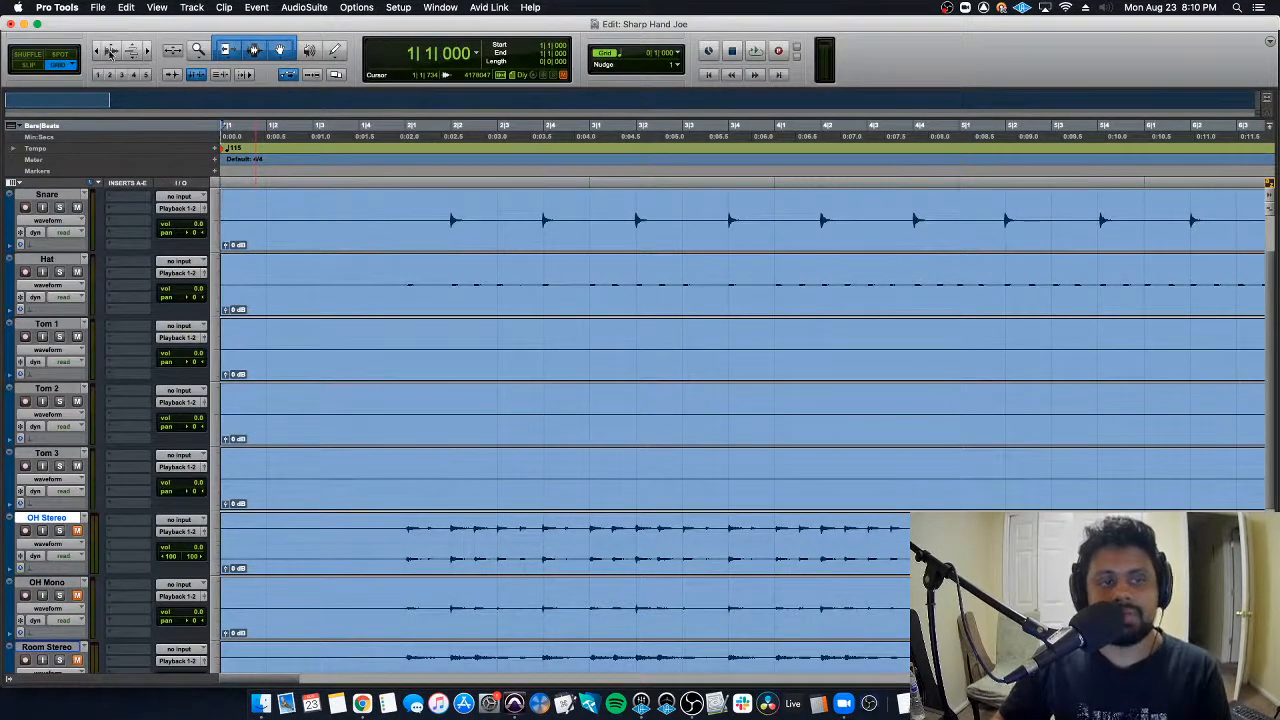
left_click(112, 48)
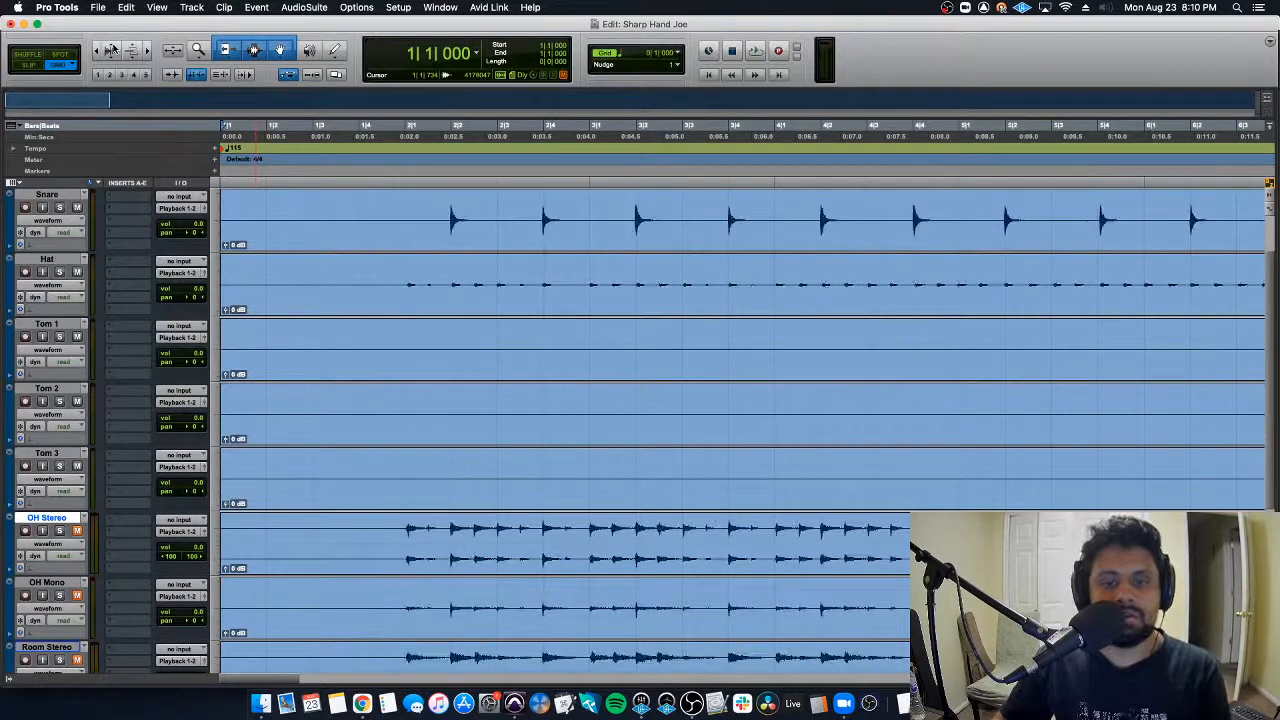
left_click(112, 48)
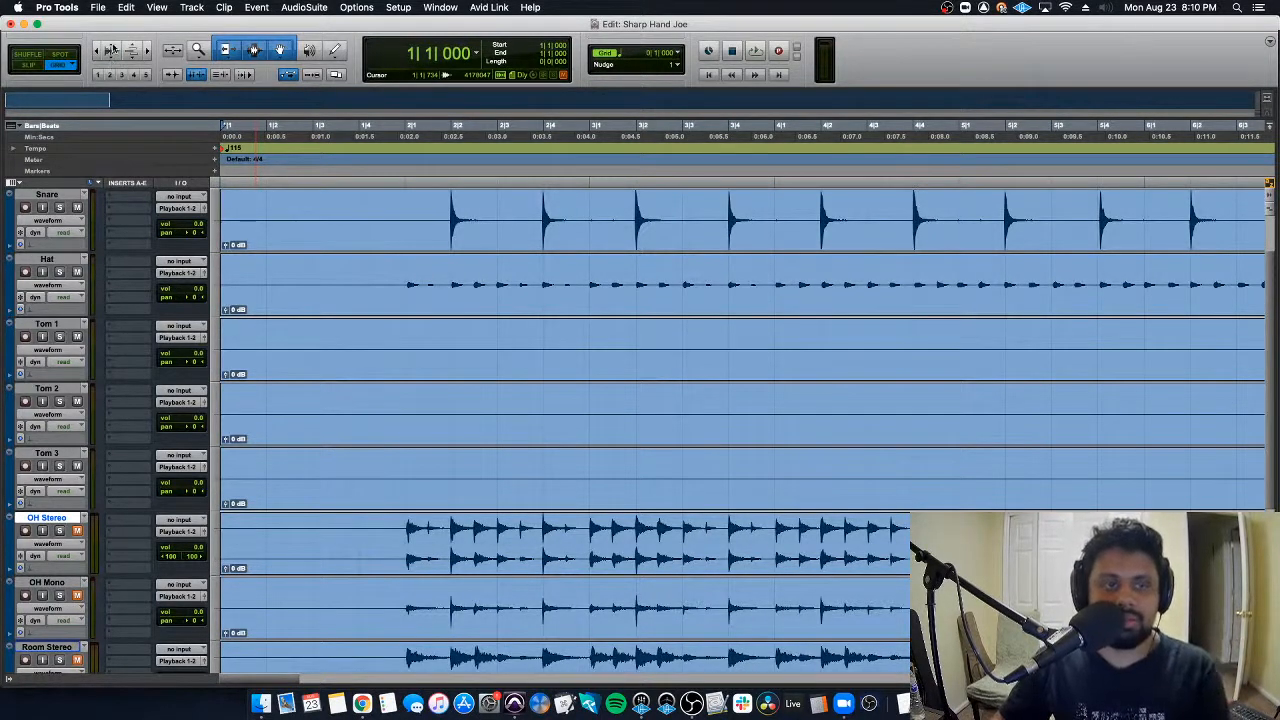
left_click(628, 65)
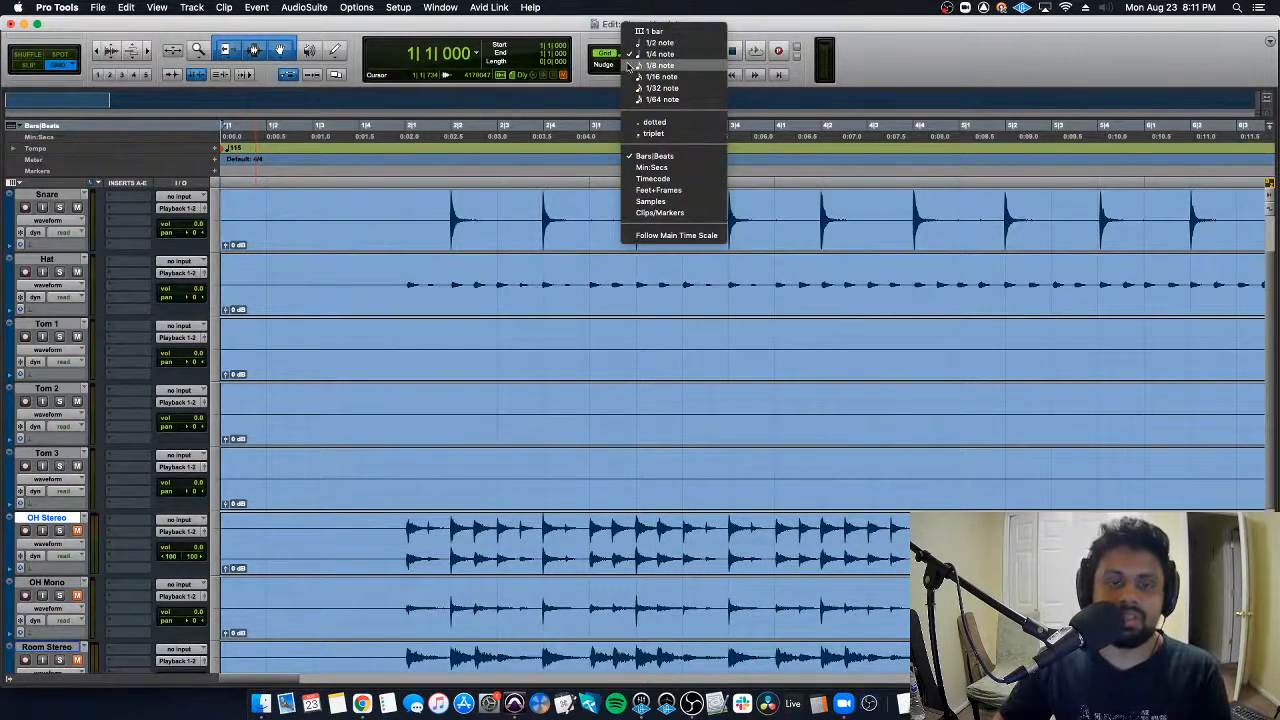
left_click(629, 66)
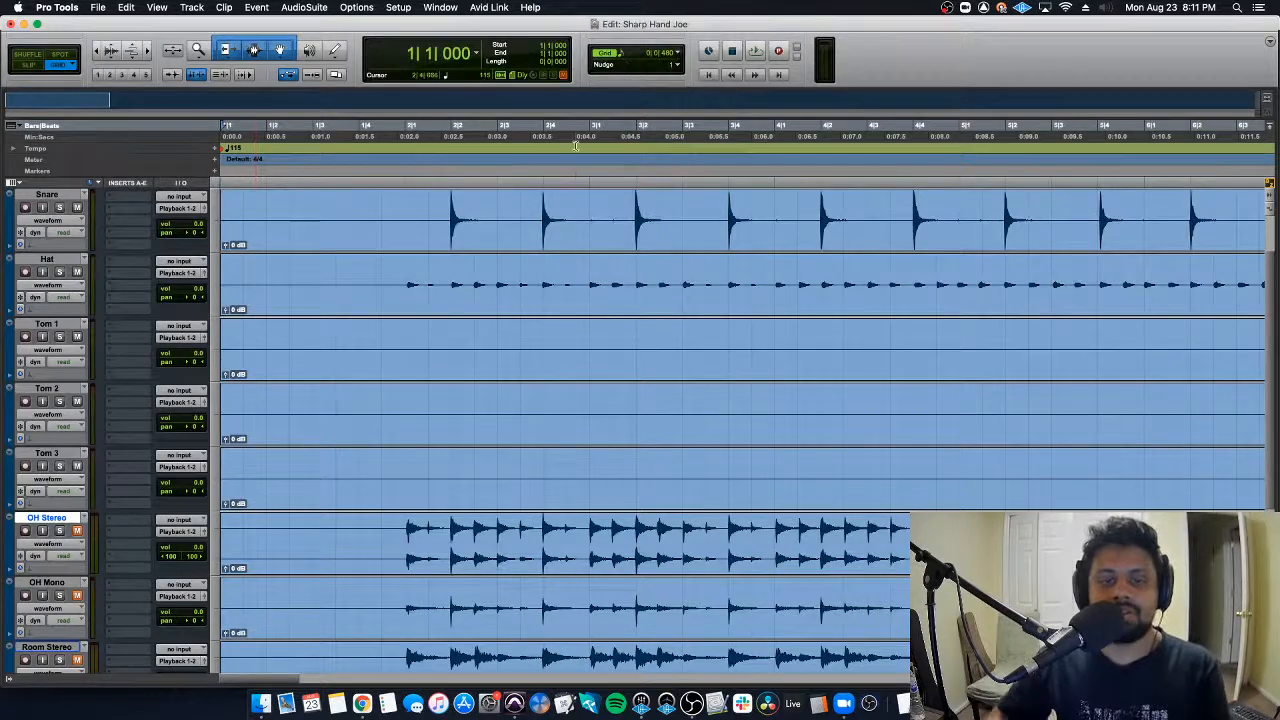
Step: Play the drums from bar 2 beat 1, review the tracks from Kick to Master 1, and stop playback
left_click(410, 274)
key("space")
scroll(433, 269, "down", 1)
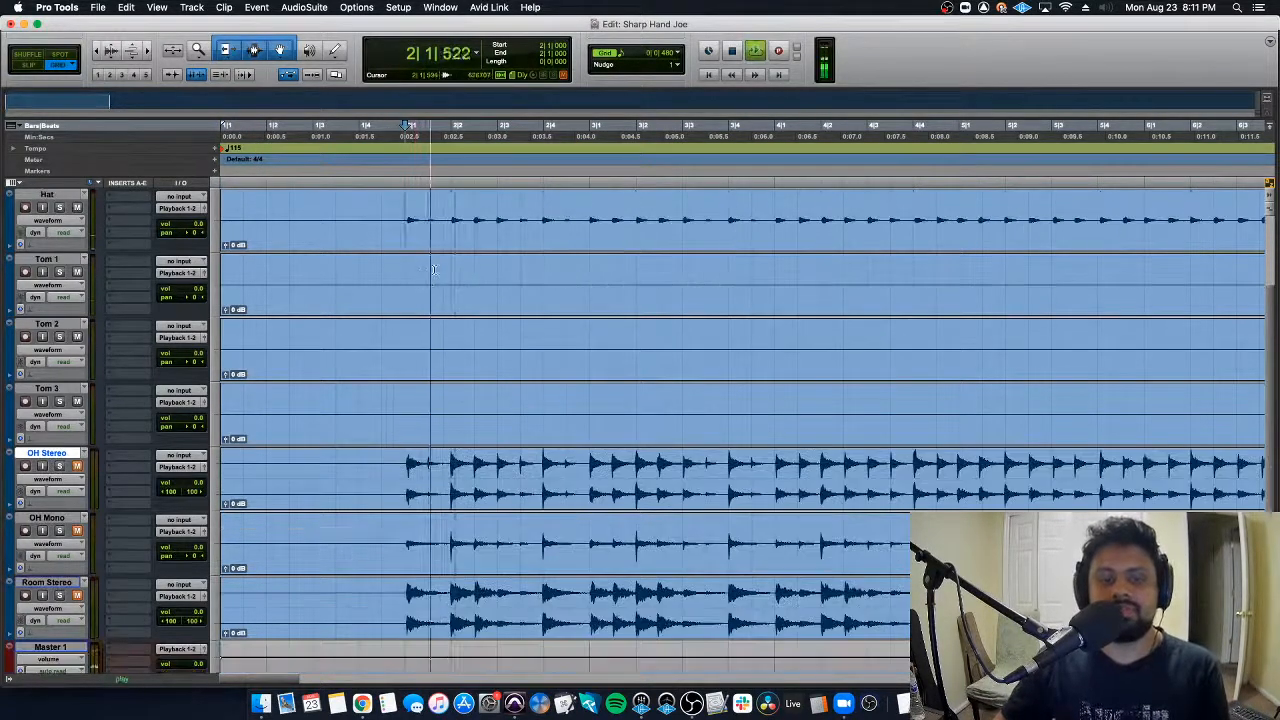
scroll(433, 269, "up", 2)
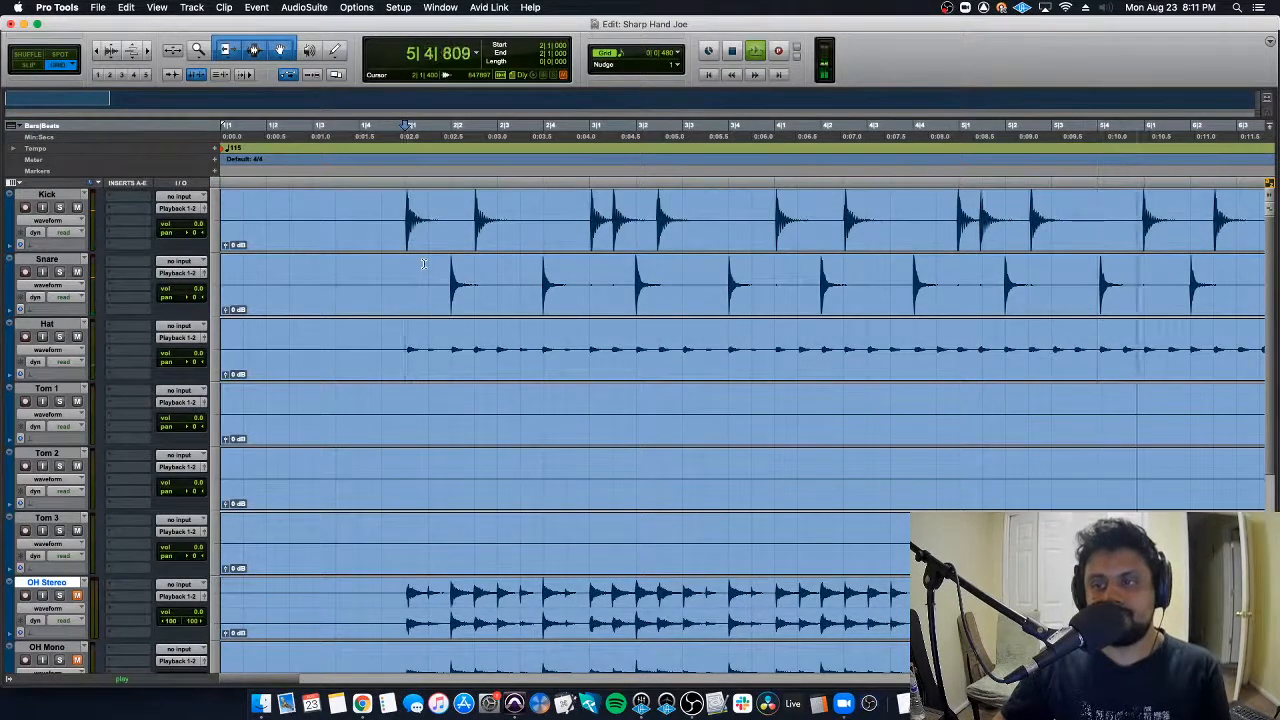
key("space")
Step: Select the hits from bar 2 to about bar 6 on the Kick, Snare and Hat tracks in turn to compare them
left_click_drag(405, 207, 1098, 215)
left_click_drag(405, 257, 1146, 274)
left_click_drag(401, 336, 1109, 322)
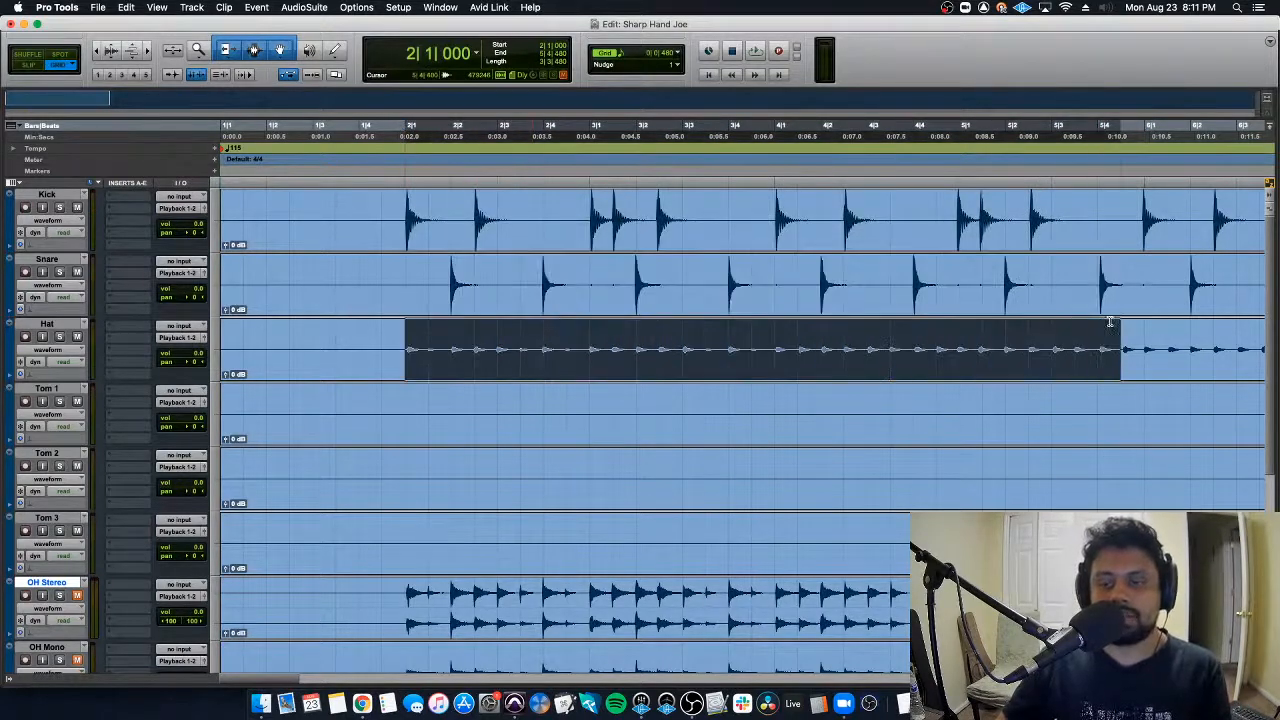
scroll(480, 220, "down", 2)
scroll(460, 216, "up", 2)
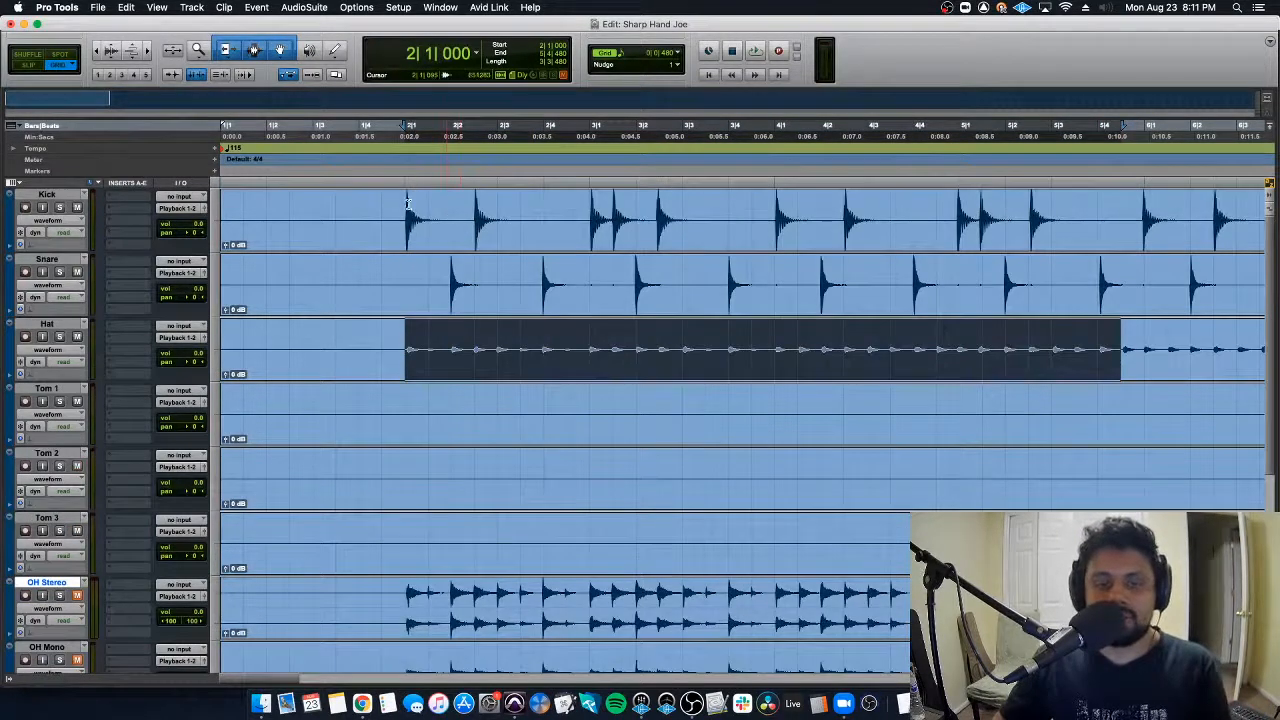
Step: Examine how far the first kick and hat hits sit from the grid line at 2|1|000
left_click(408, 204)
key("super+bracketright")
key("super+bracketright")
key("super+bracketright")
key("super+bracketright")
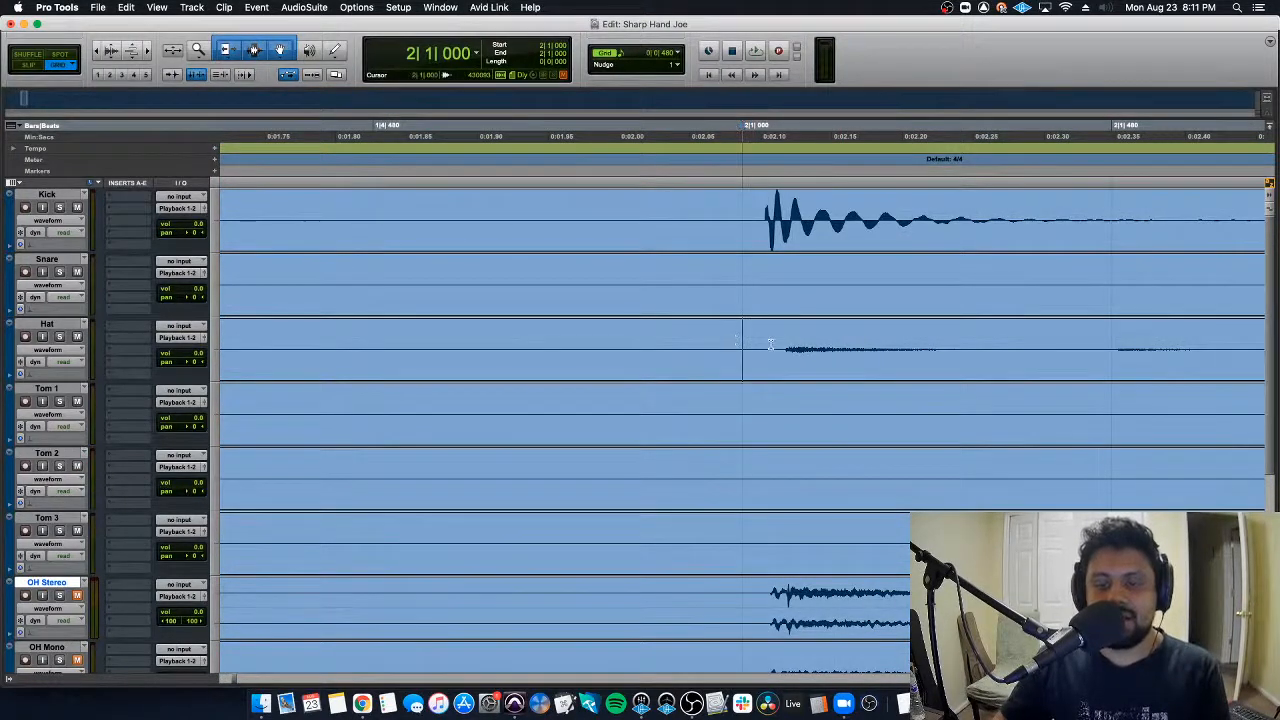
left_click_drag(743, 344, 783, 341)
left_click(760, 205)
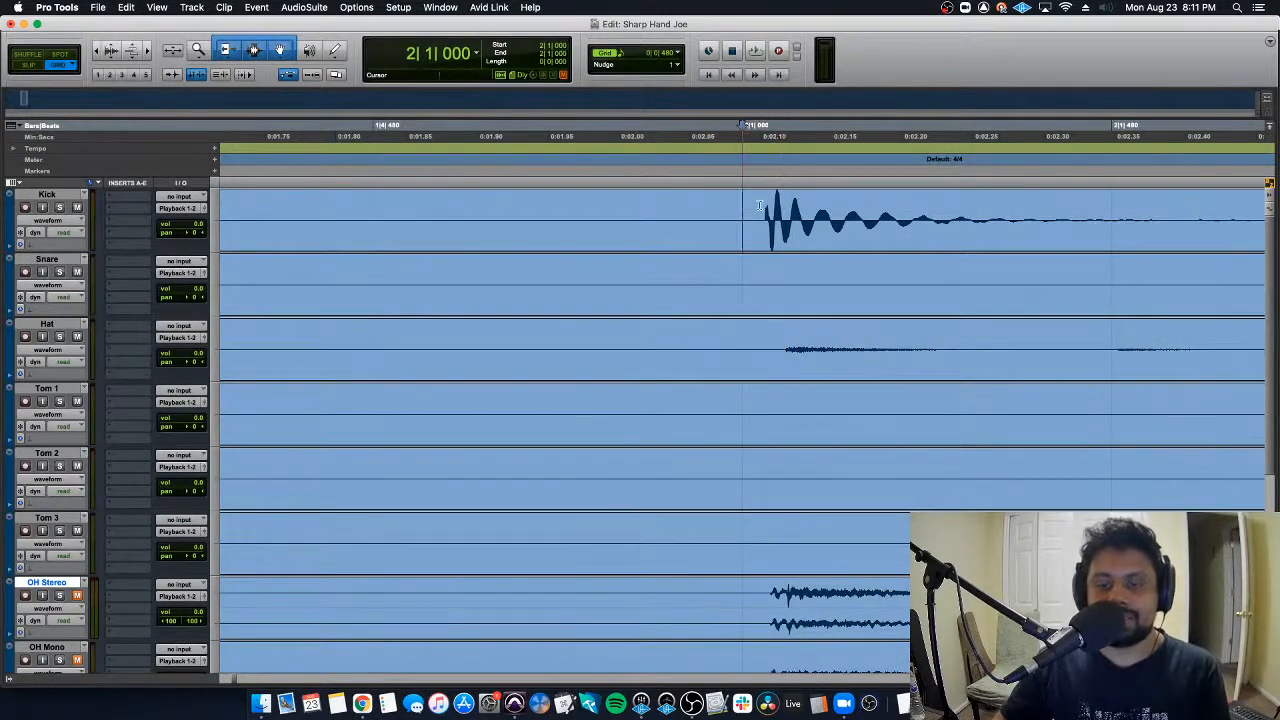
key("super+bracketleft")
key("super+bracketleft")
scroll(788, 243, "right", 1)
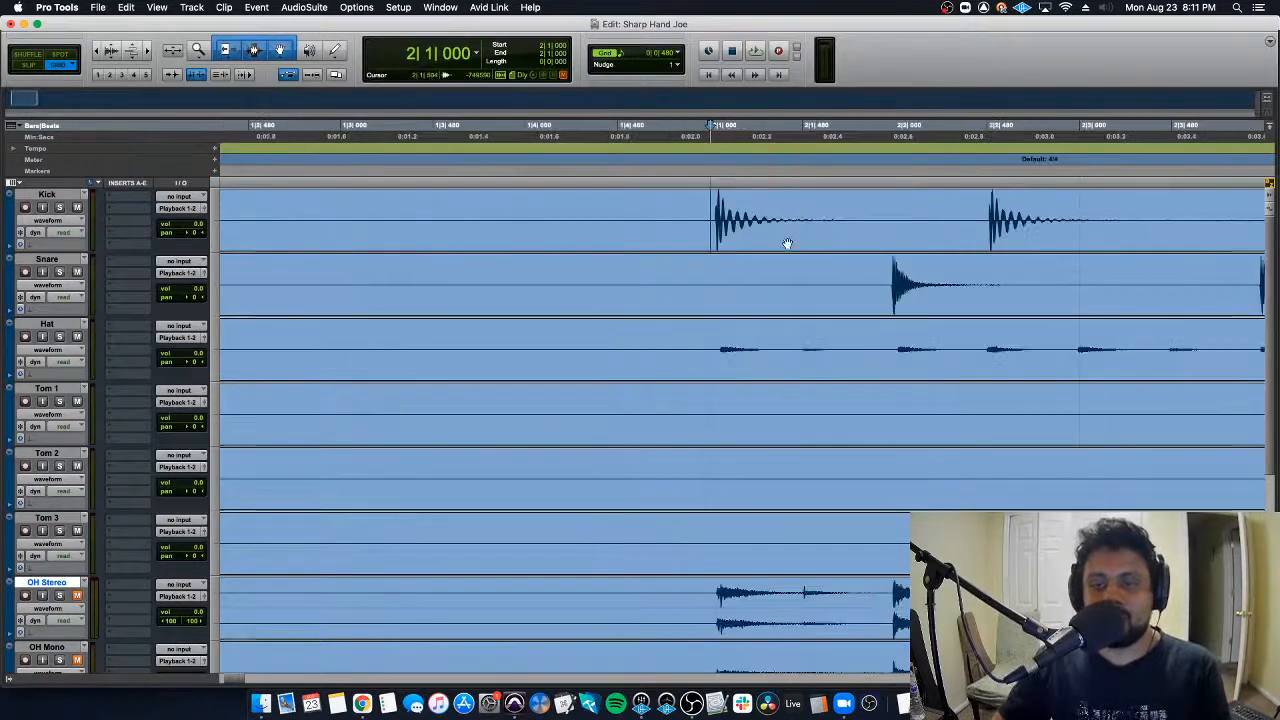
Step: Select the gap between the 2|2|480 grid line and the second kick hit to inspect its timing
left_click(991, 206)
key("super+bracketright")
key("super+bracketright")
key("super+bracketright")
key("super+bracketright")
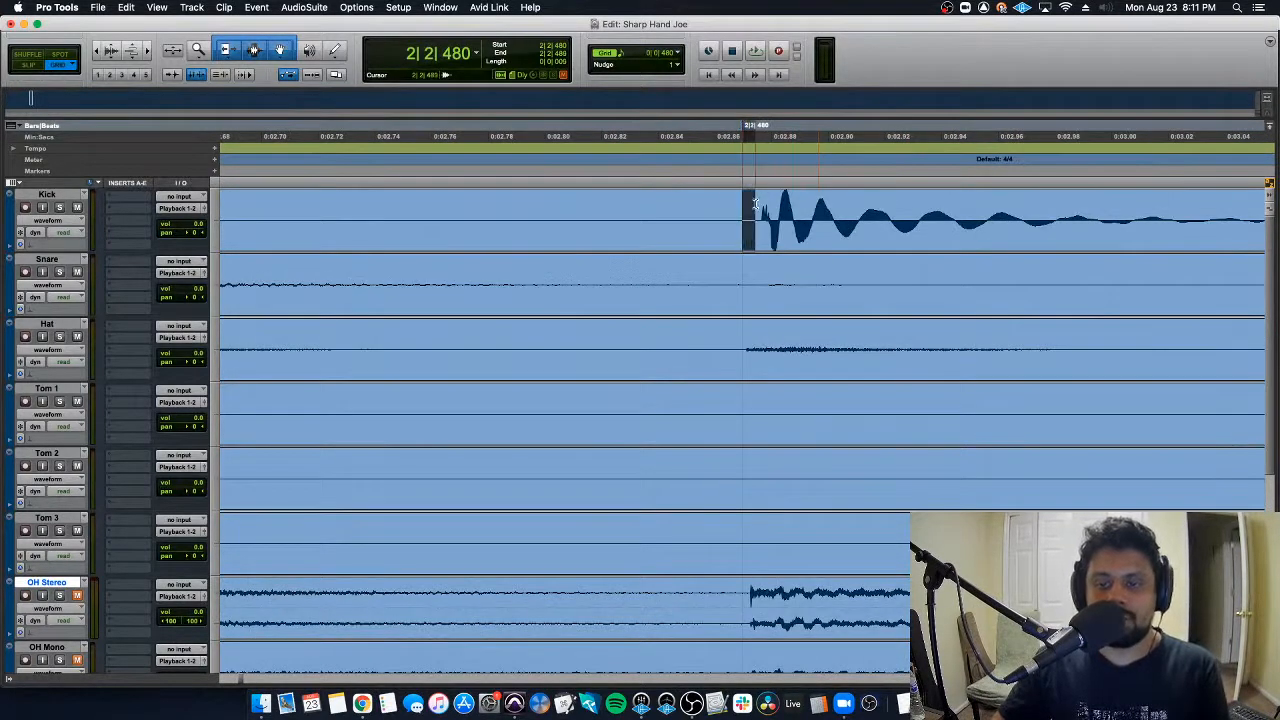
key("super+bracketleft")
key("super+bracketleft")
key("super+bracketleft")
Step: Inspect the first snare hit's timing against the 2|2|000 grid line by selecting around its start
left_click(651, 268)
key("super+bracketright")
key("super+bracketright")
key("super+bracketright")
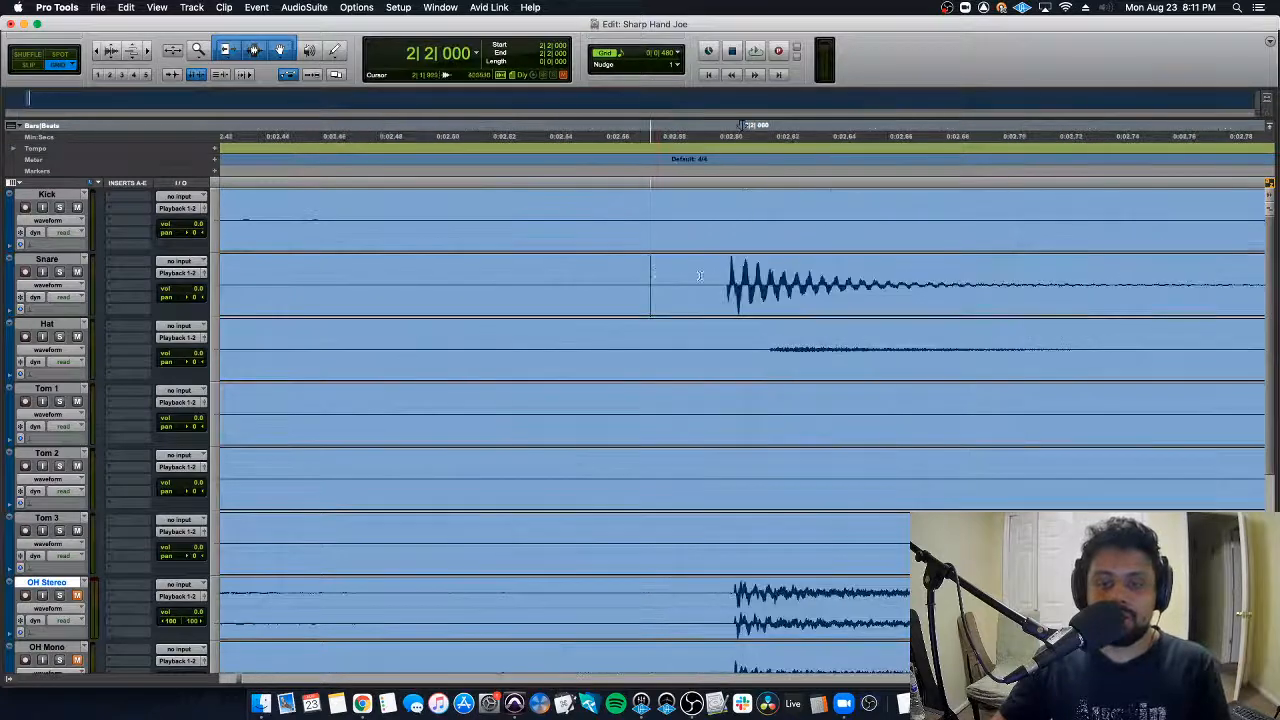
left_click_drag(736, 281, 725, 281)
key("super+bracketleft")
key("super+bracketleft")
key("super+bracketleft")
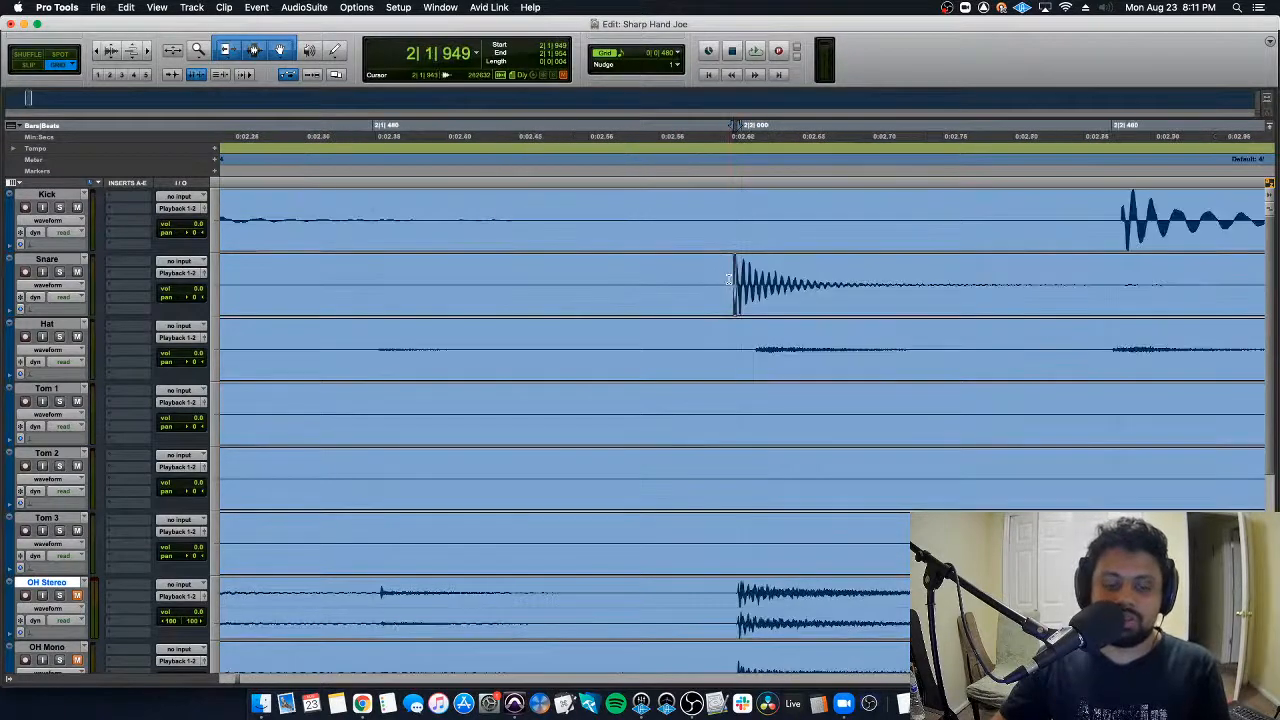
Step: Inspect the second snare hit's timing against the 2|4|000 grid line
left_click(1240, 268)
key("super+bracketright")
key("super+bracketright")
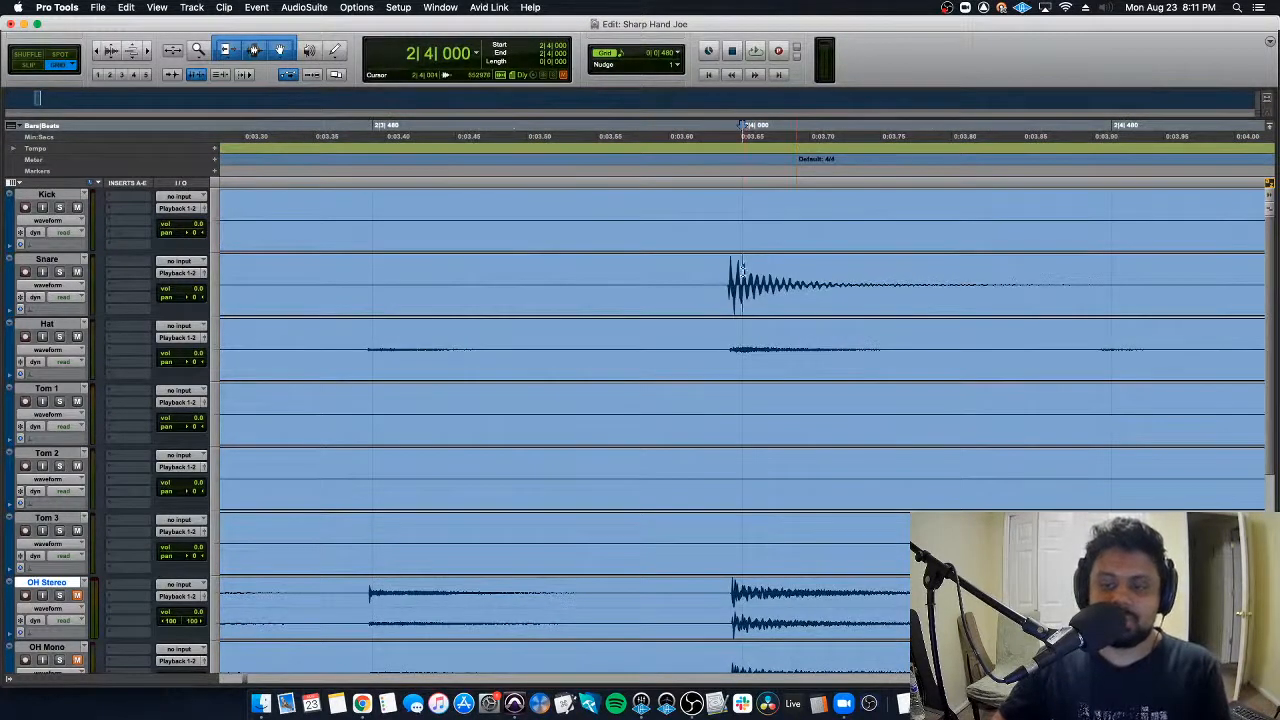
mouse_move(740, 272)
left_mouse_down()
mouse_move(727, 274)
mouse_move(738, 274)
left_mouse_up()
key("super+bracketleft")
key("super+bracketleft")
key("super+bracketleft")
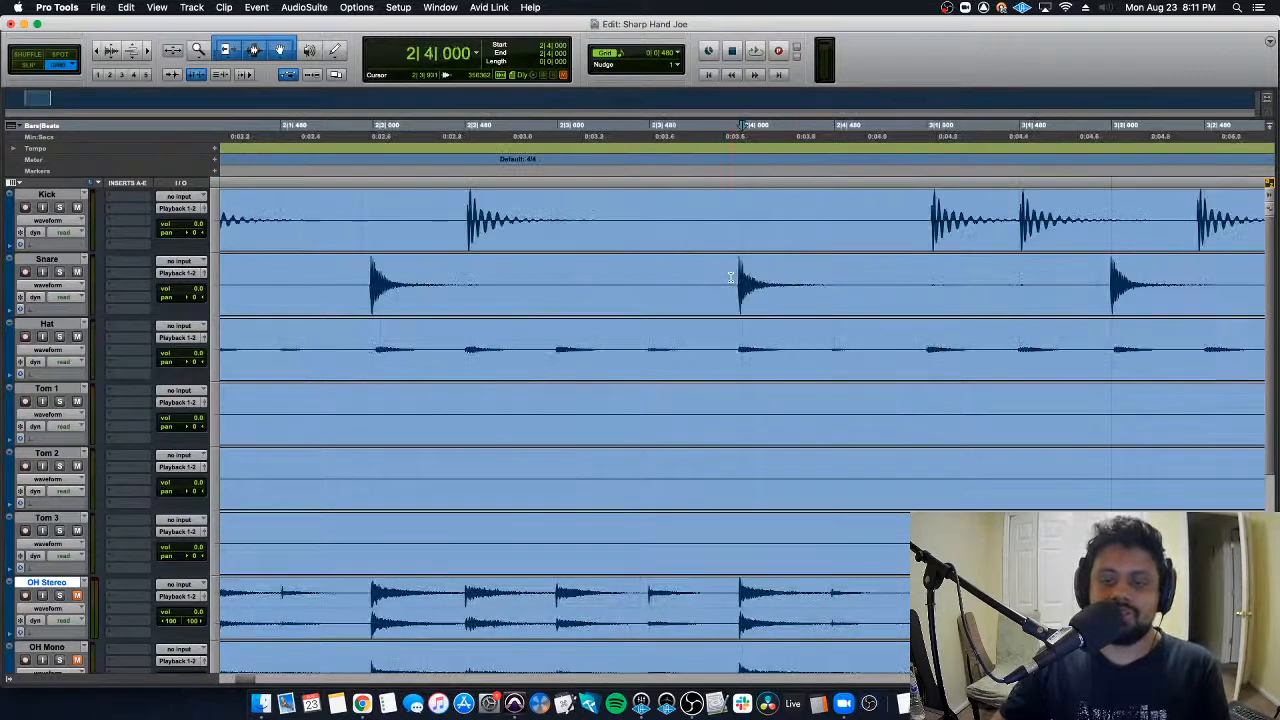
key("super+Tab")
key("super+Tab")
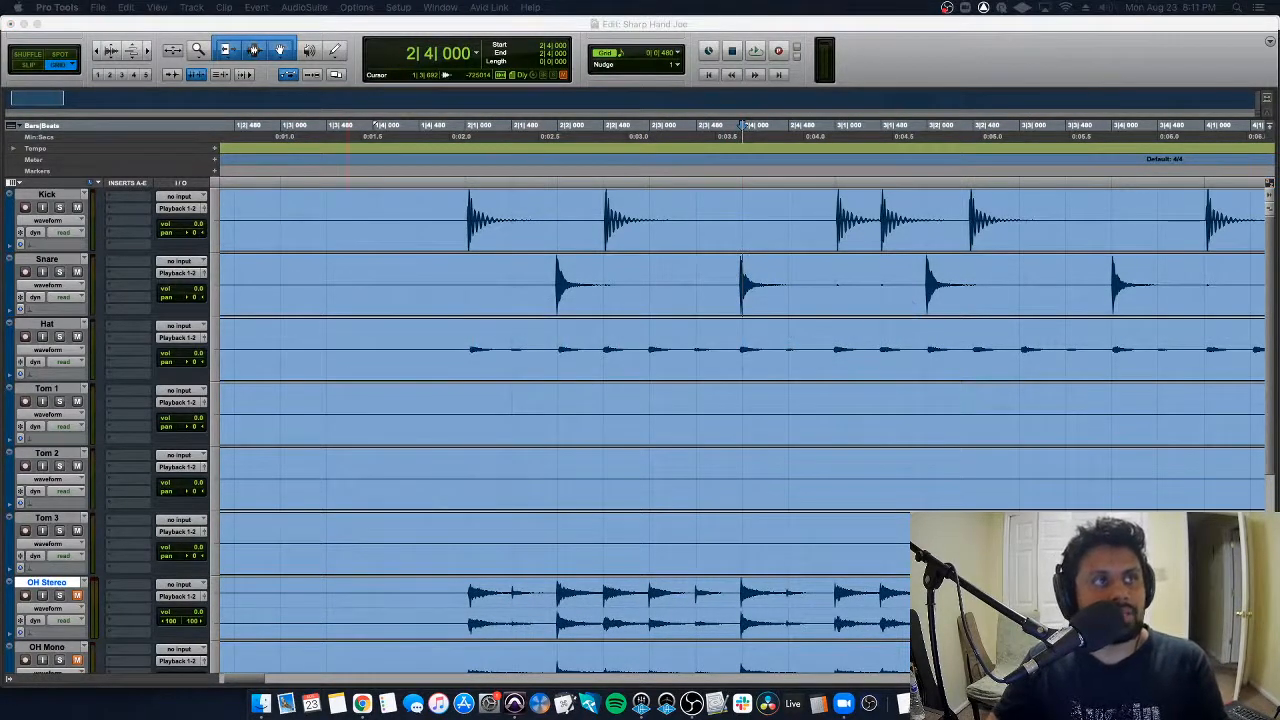
key("super+Tab")
key("super+Tab")
key("super+Tab")
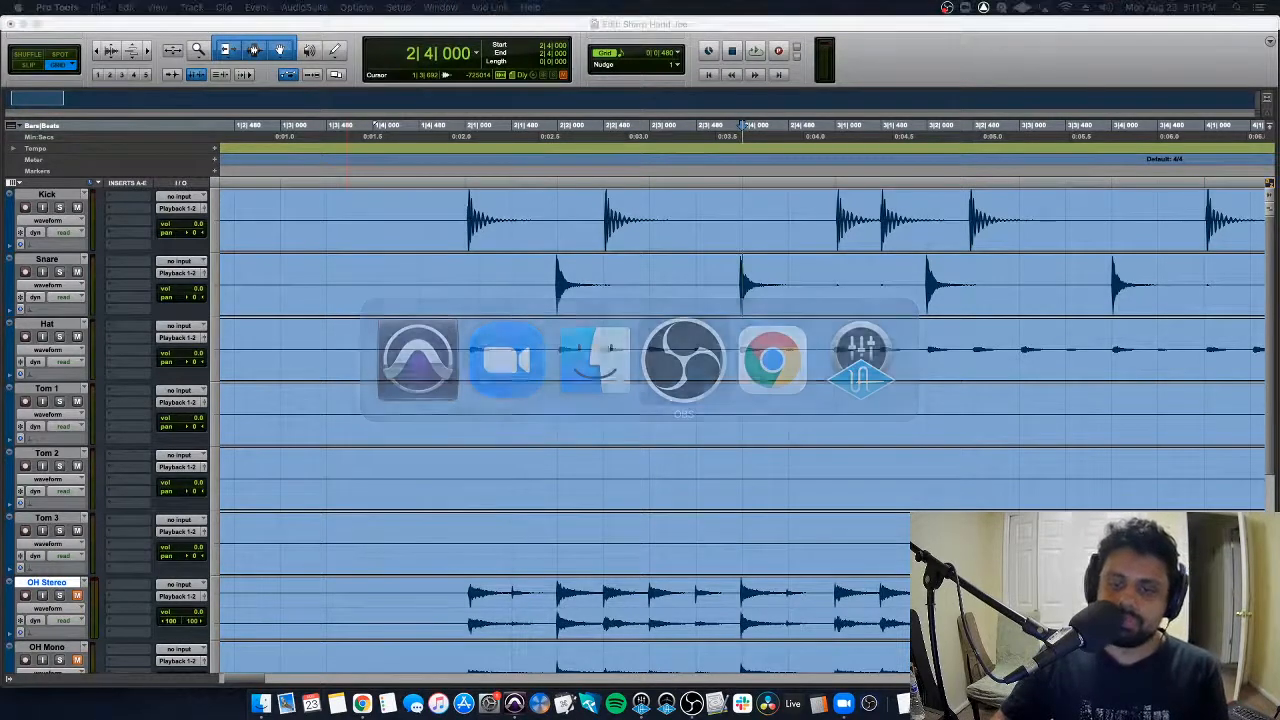
key("super+Tab")
key("super+Tab")
key("super+Tab")
key("super+Tab")
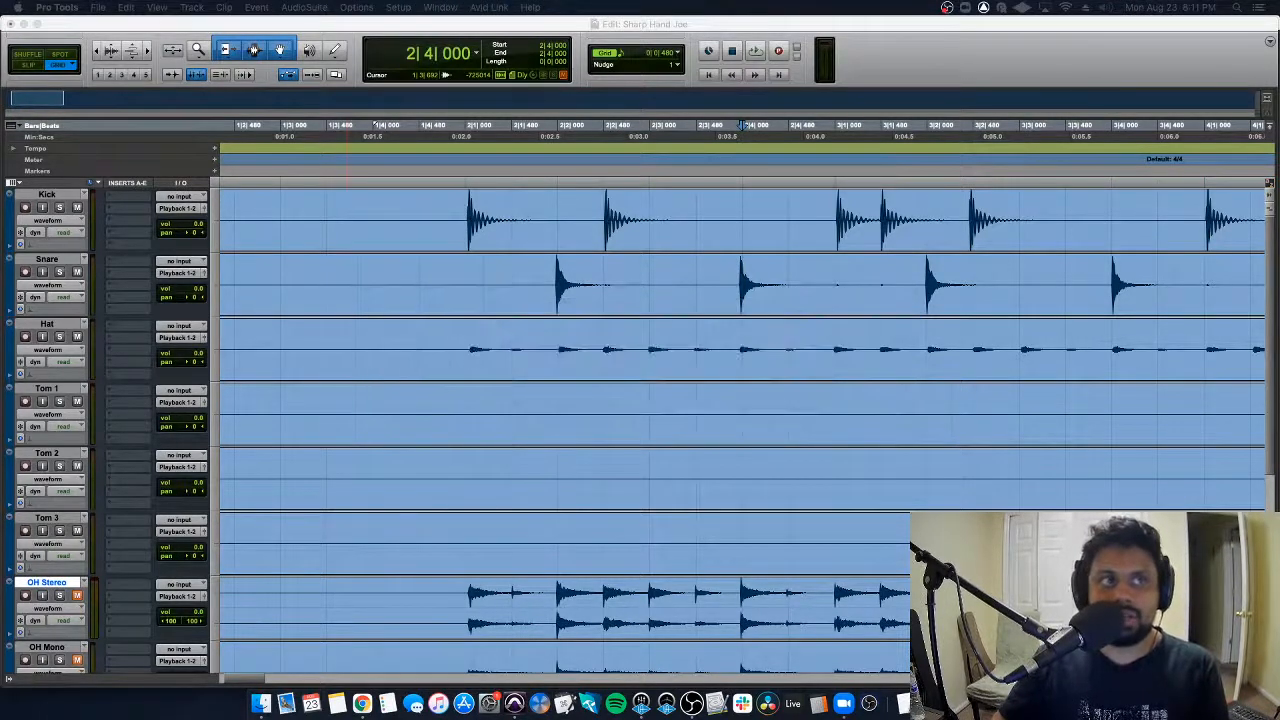
Step: Place the cursor at 2|1|000 on the Hat track and examine the hits from the Kick track down to the room mics
key("super+bracketleft")
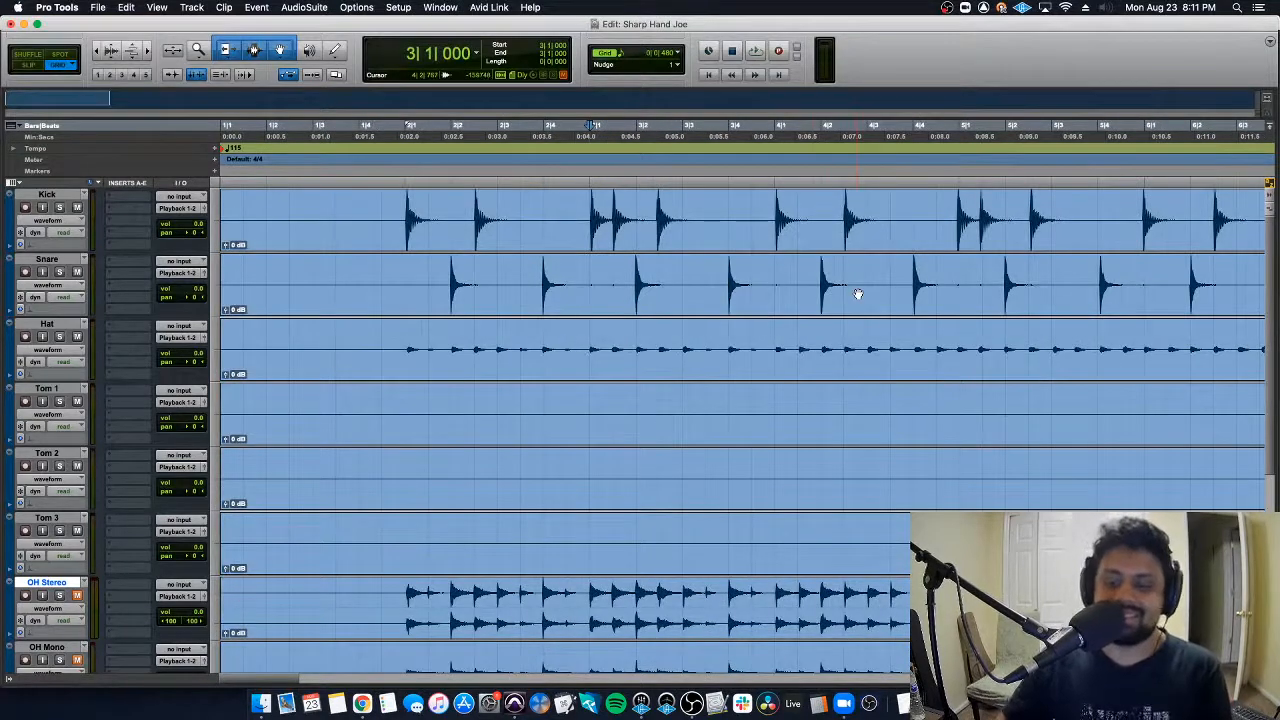
left_click(406, 335)
key("super+bracketright")
key("super+bracketleft")
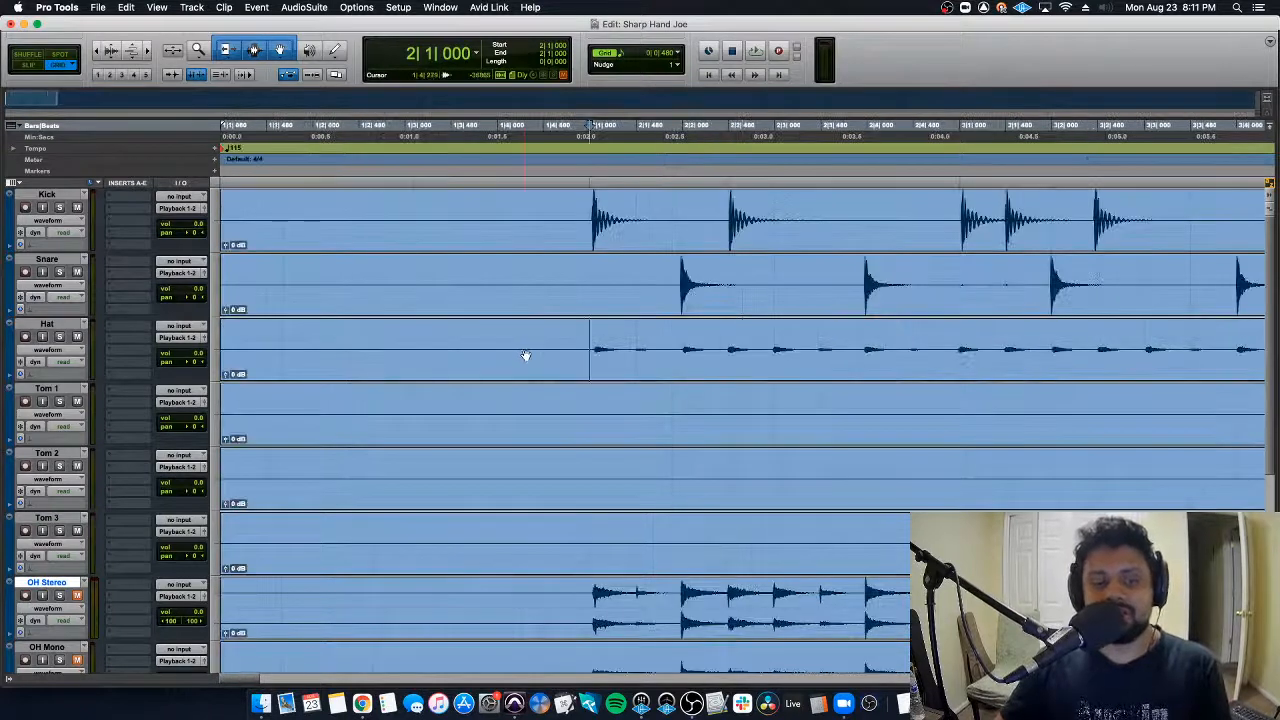
key("super+bracketleft")
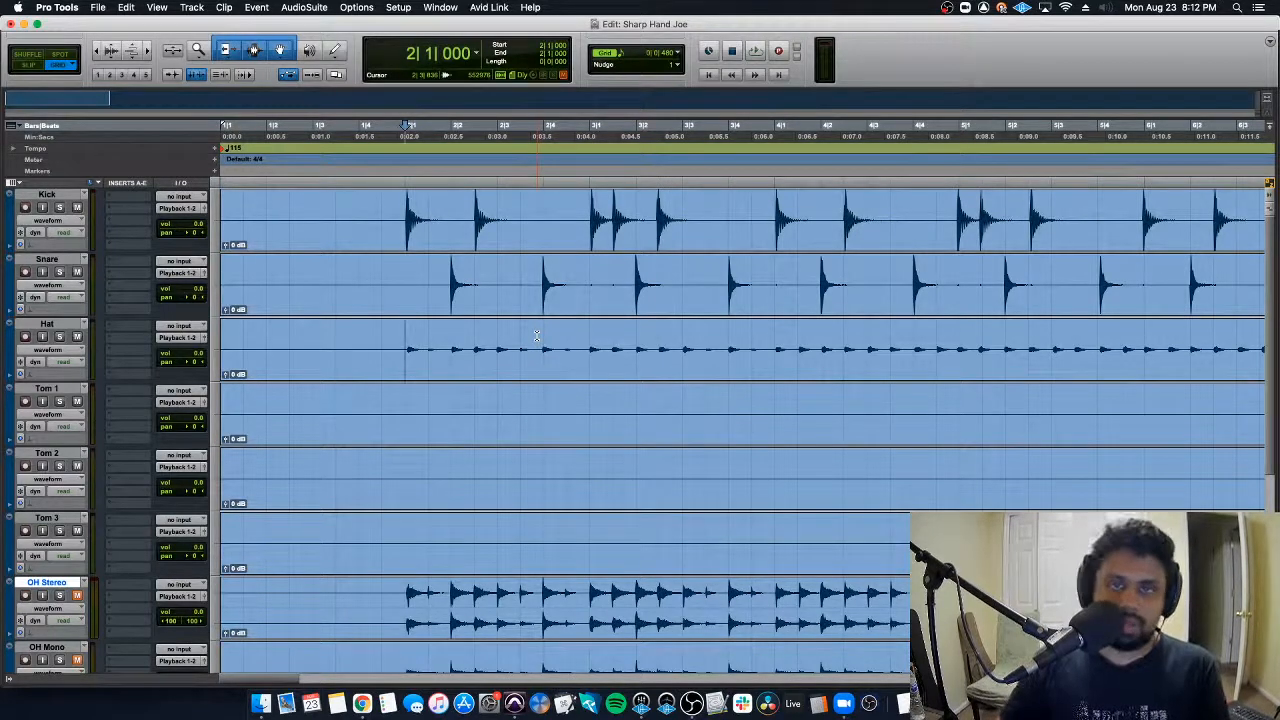
scroll(536, 336, "down", 2)
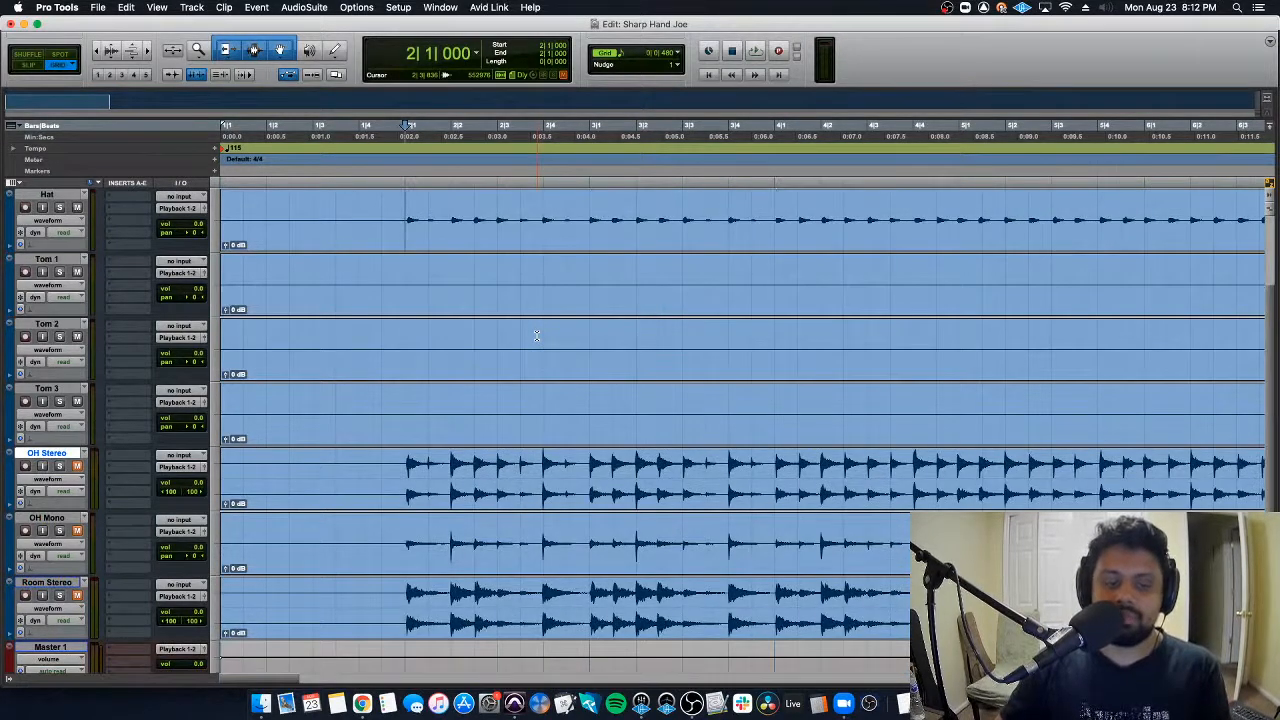
scroll(462, 492, "up", 2)
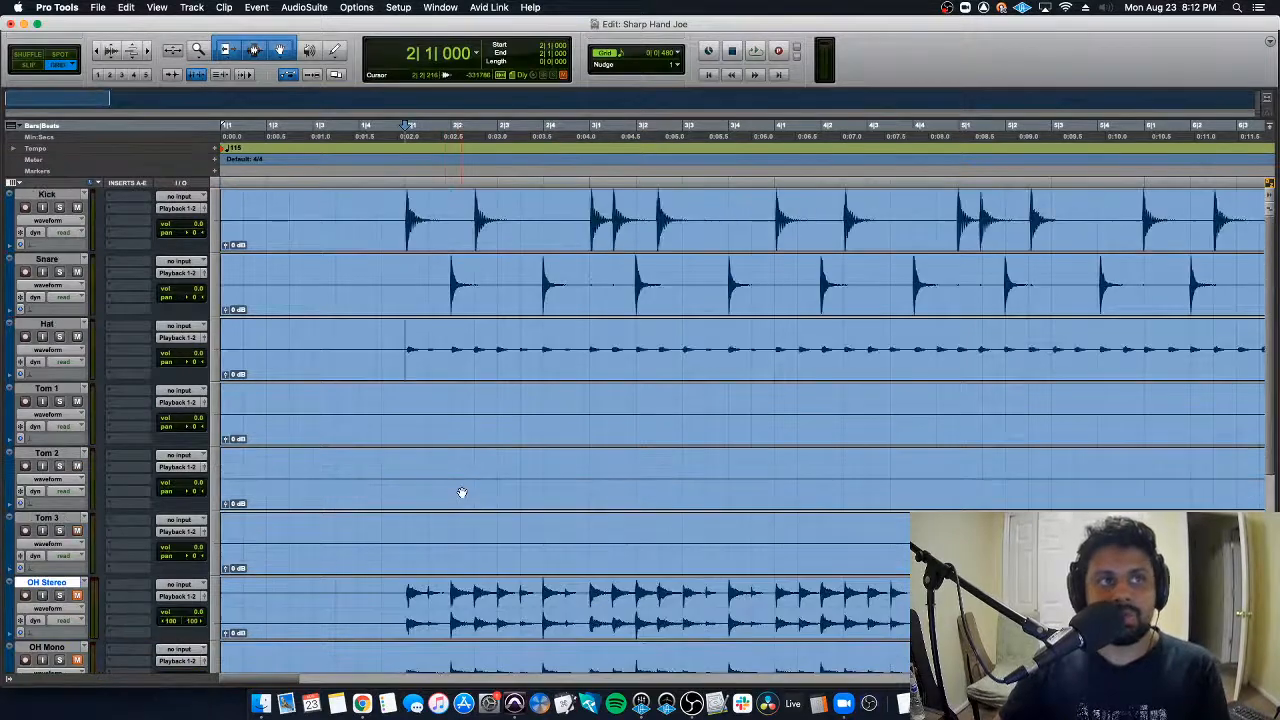
scroll(408, 351, "down", 1)
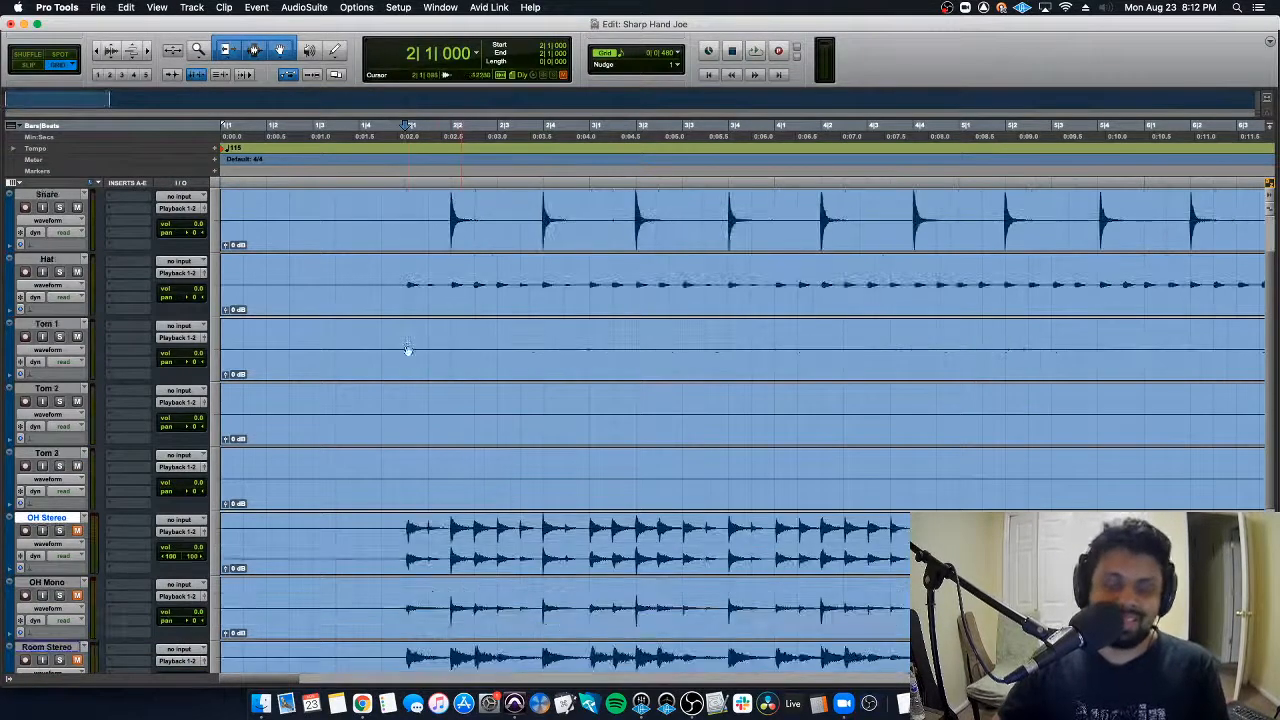
scroll(408, 357, "up", 1)
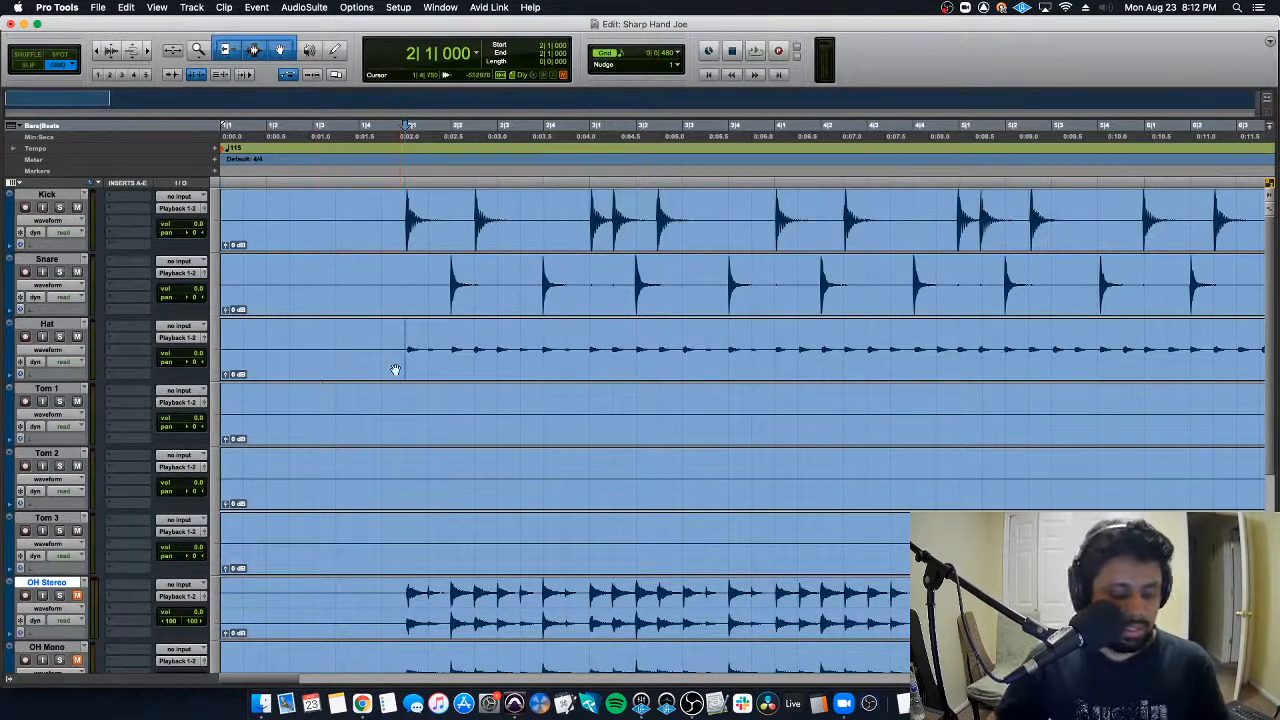
Step: Select the Hat, Snare and Kick tracks in turn, ending on Kick
left_click(72, 323)
left_click(66, 263)
left_click(66, 195)
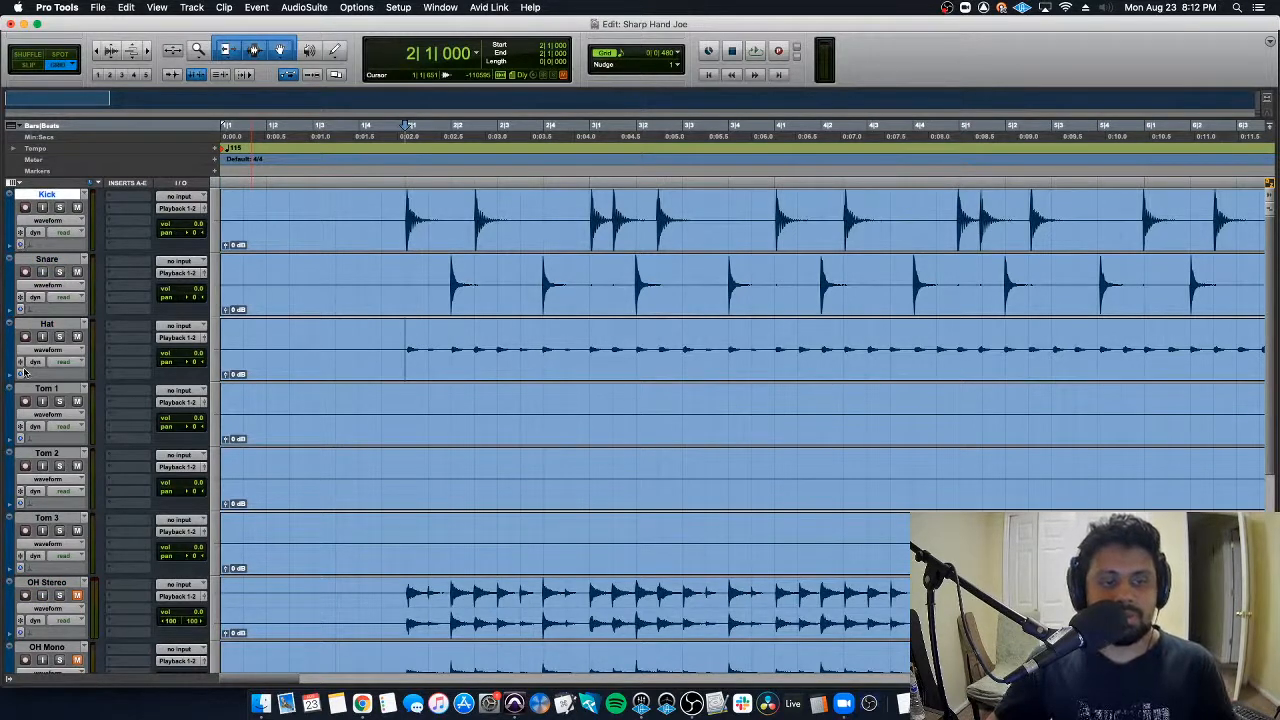
Step: Select the Kick, Snare and Hat tracks together and assign the mono input MON L/R.L to all three
left_click(51, 325, "shift")
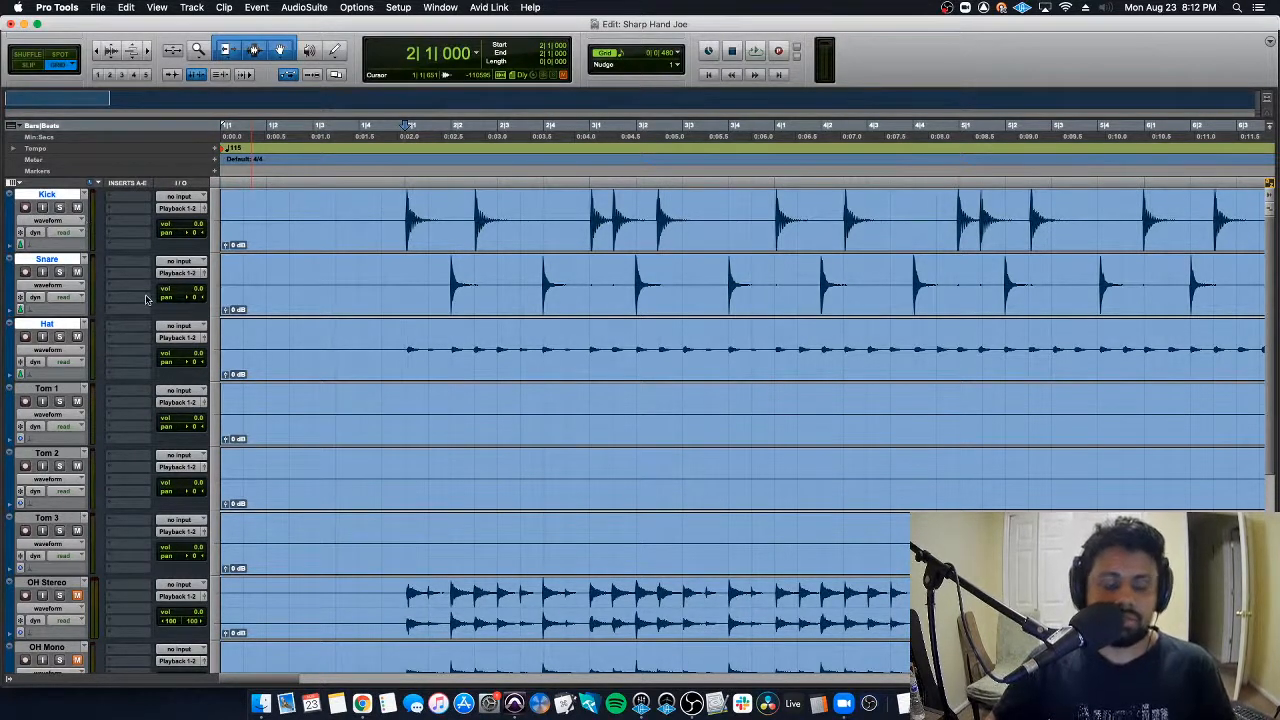
left_click(178, 272)
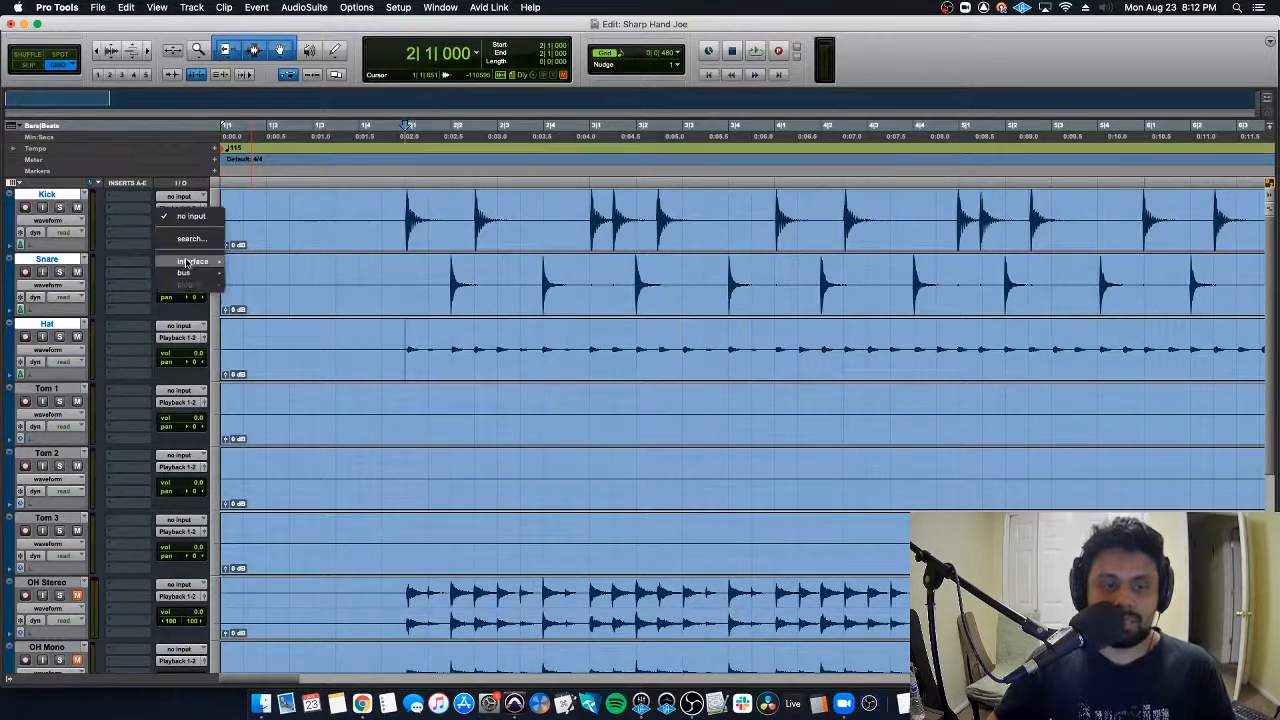
mouse_move(205, 260)
left_click(257, 271)
left_click(185, 261)
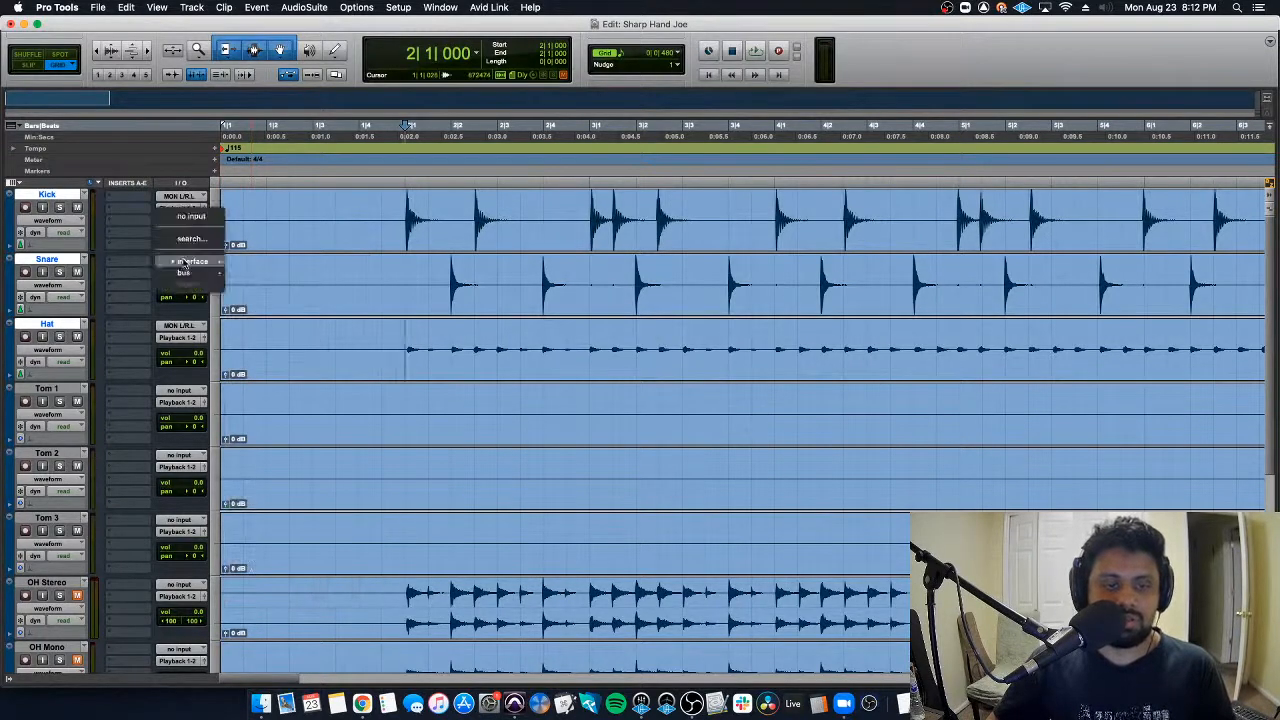
left_click(266, 321)
left_click(180, 261)
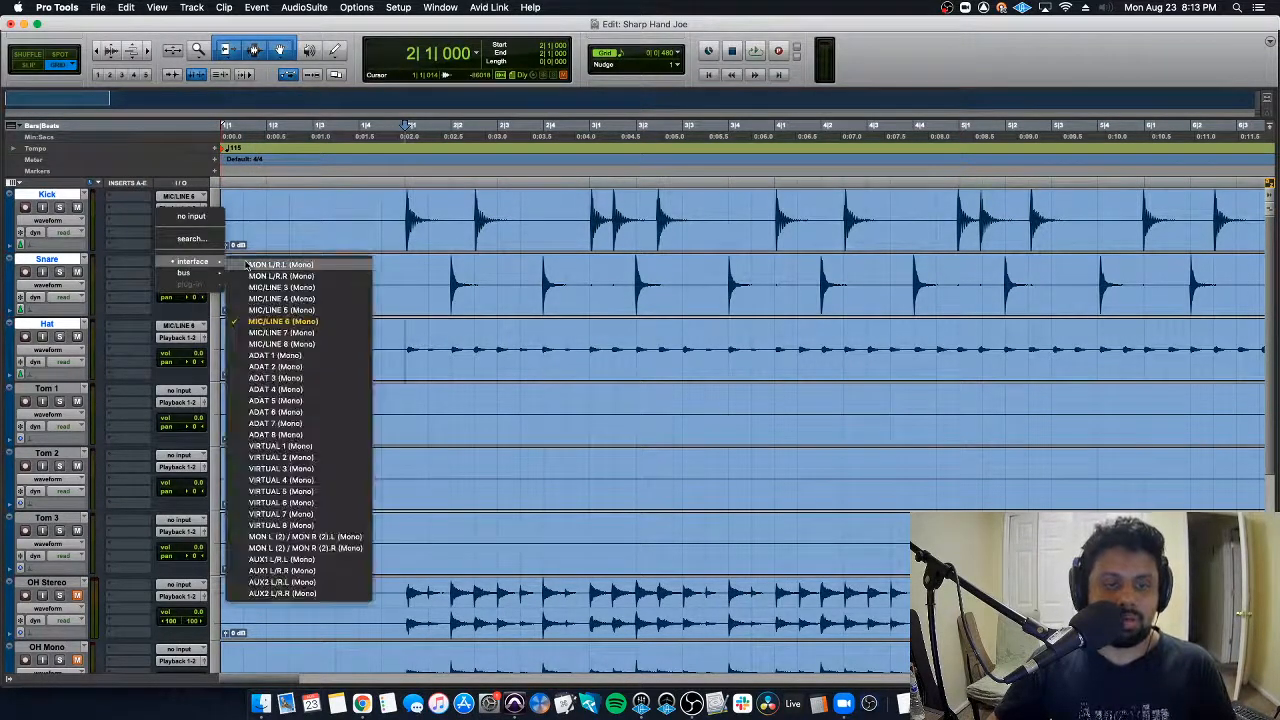
left_click(170, 265)
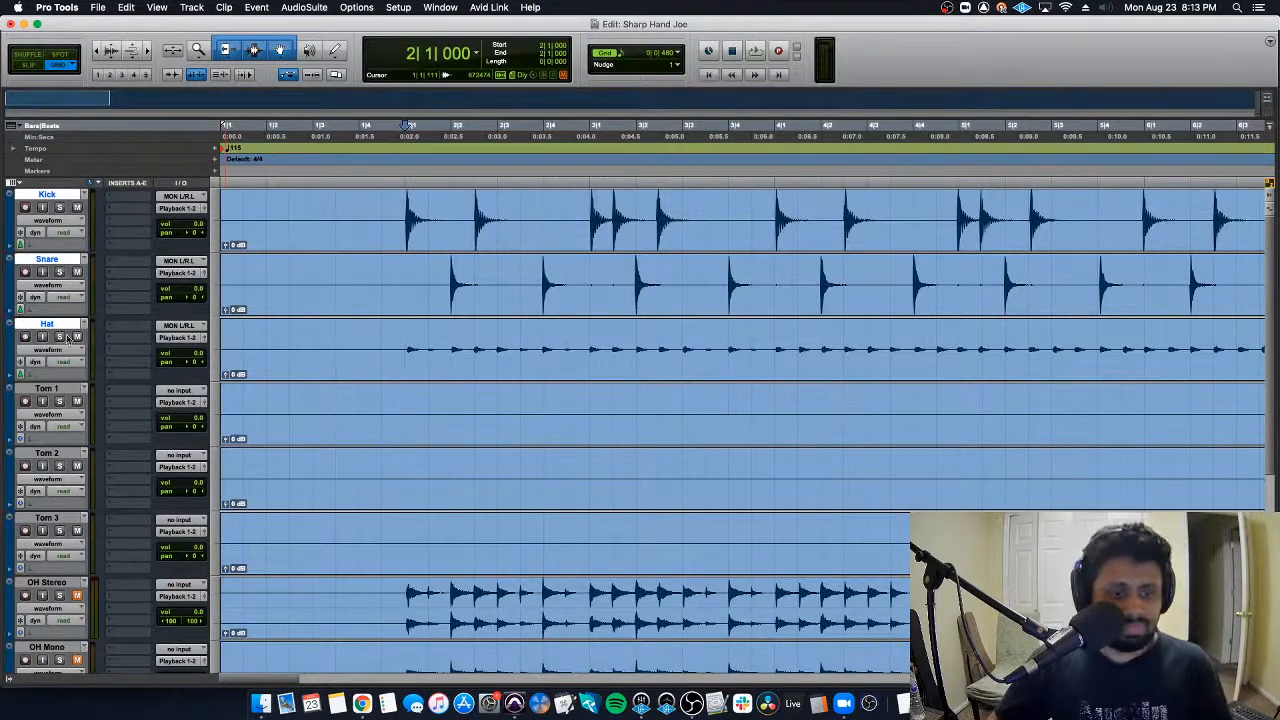
Step: Enable Rhythmic Elastic Audio on the Kick, Snare and Hat tracks and switch all three to warp view
left_click(52, 248)
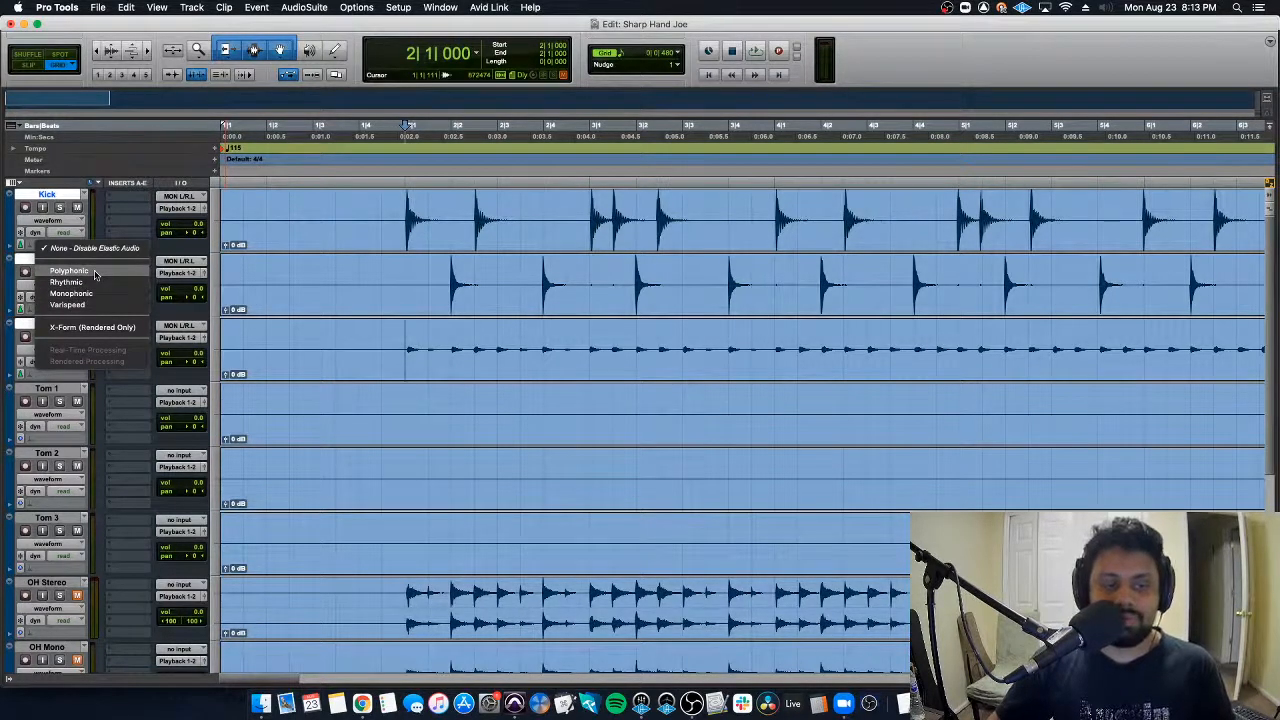
left_click(100, 283)
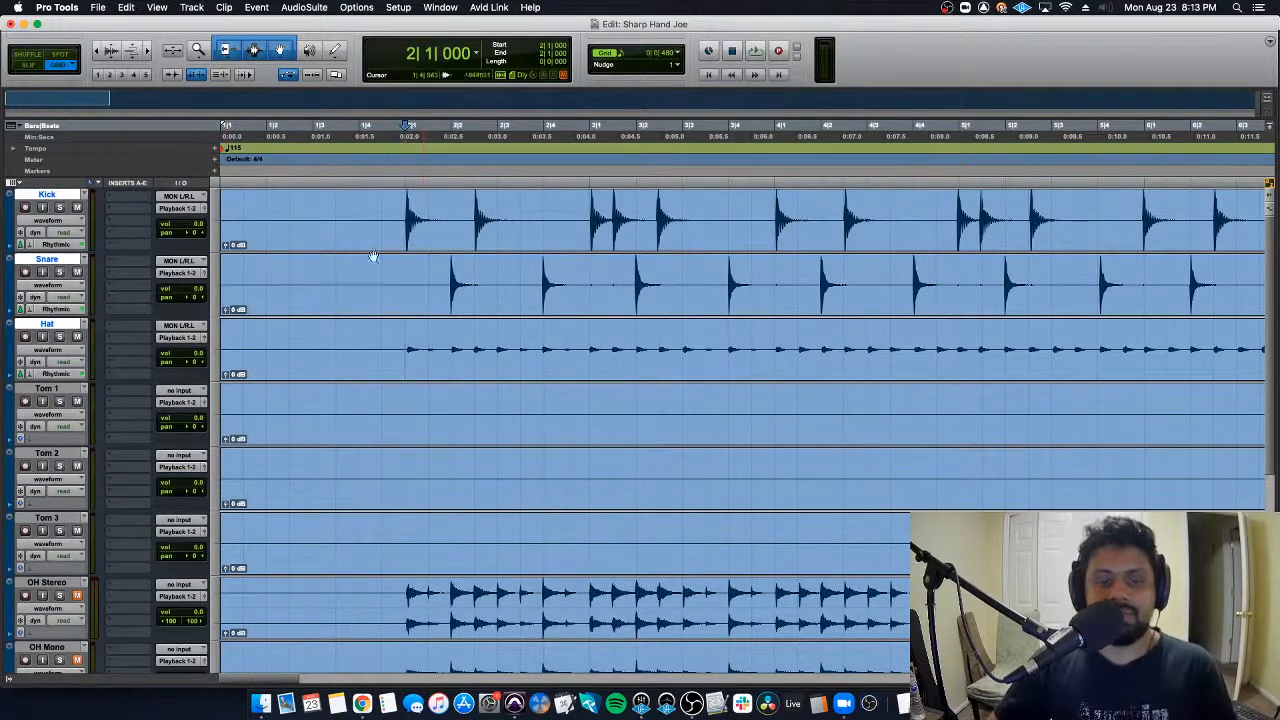
left_click(75, 220)
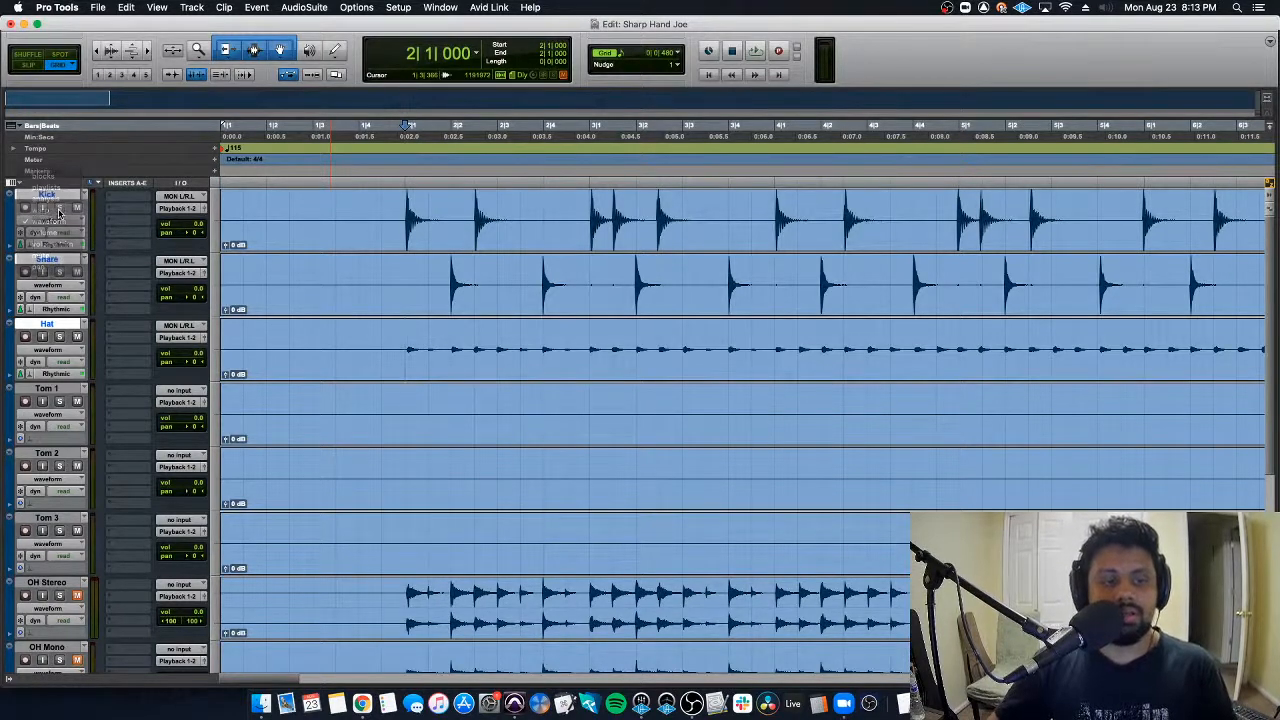
left_click(60, 254)
left_click(66, 285)
left_click(70, 275)
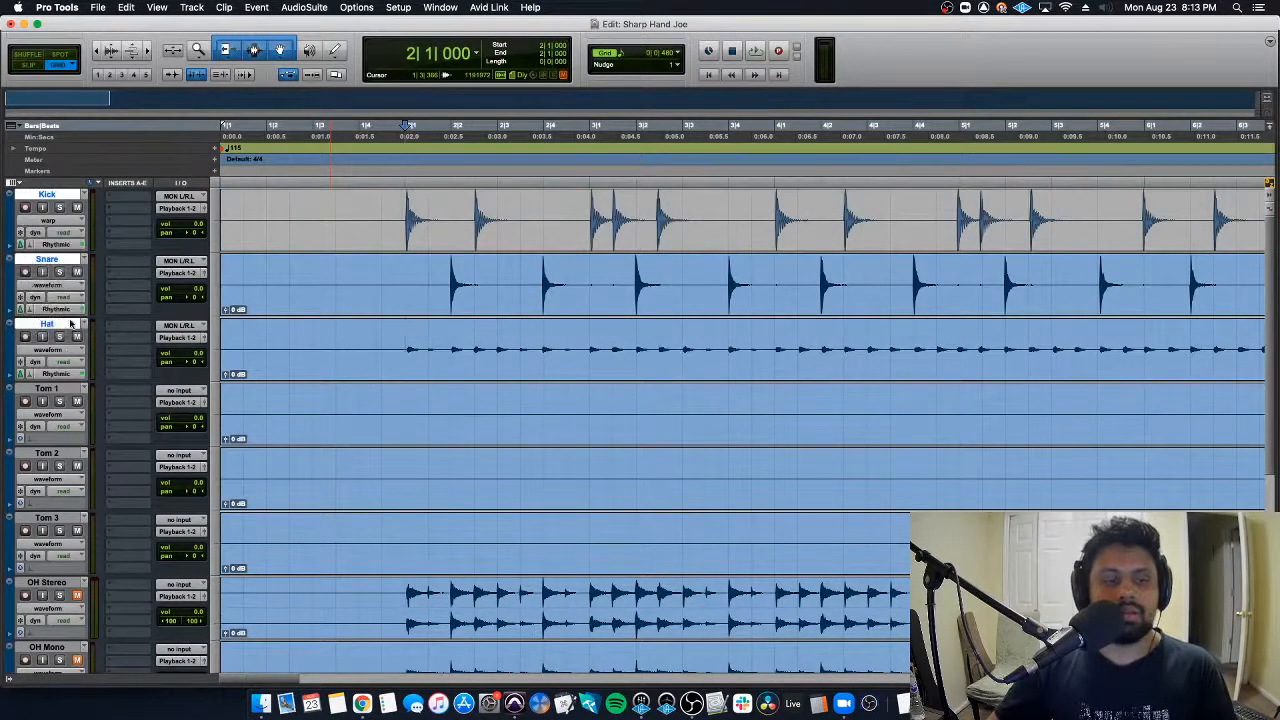
left_click(66, 350)
left_click(66, 340)
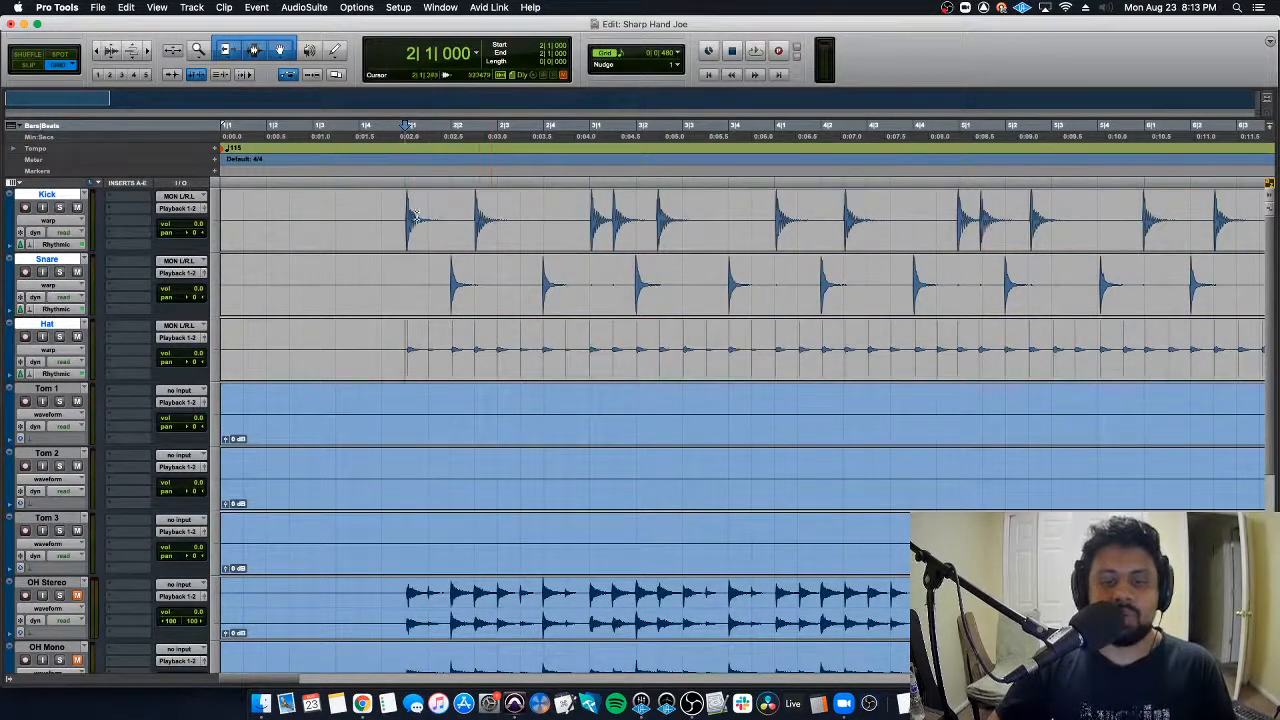
Step: Inspect the first kick and hat hits' timing against the 2|1|000 grid line
key("t")
key("t")
key("t")
key("t")
key("t")
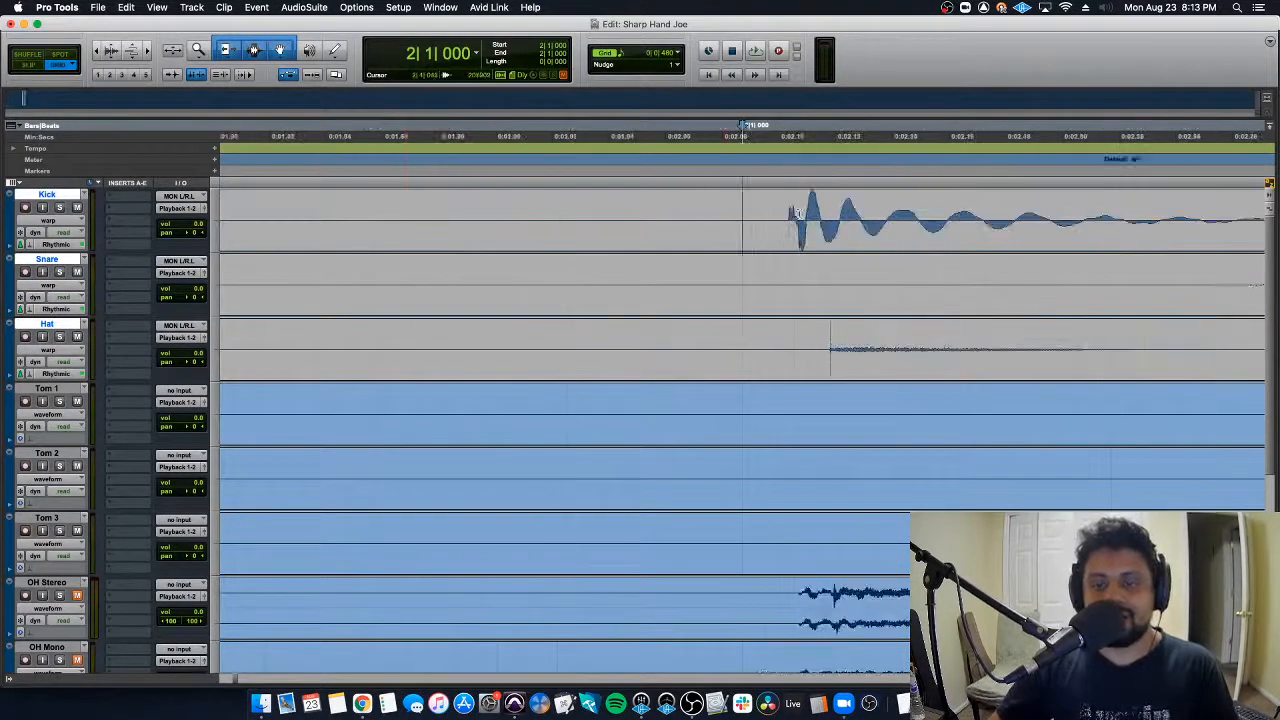
key("r")
key("r")
key("r")
key("r")
key("r")
key("r")
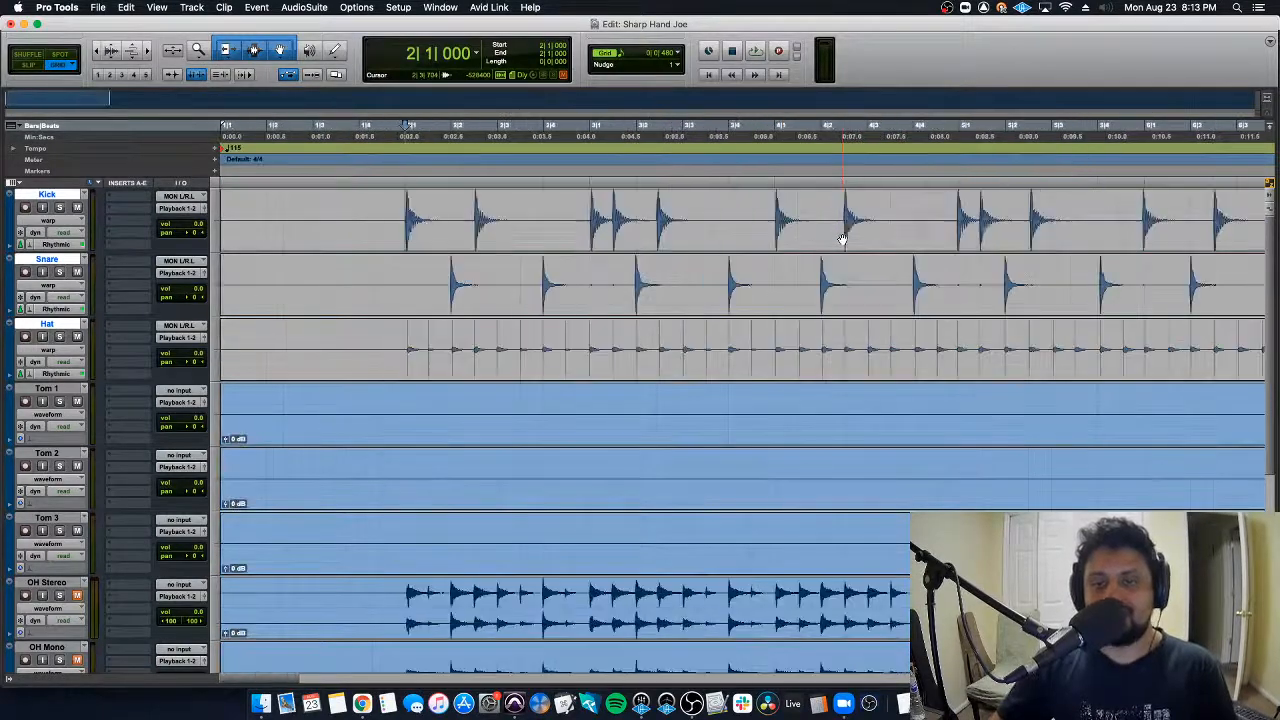
Step: Place the cursor at 3|1|000 on the Kick track and examine how the hits there line up with the grid
left_click(593, 210)
key("t")
key("t")
key("t")
key("t")
key("t")
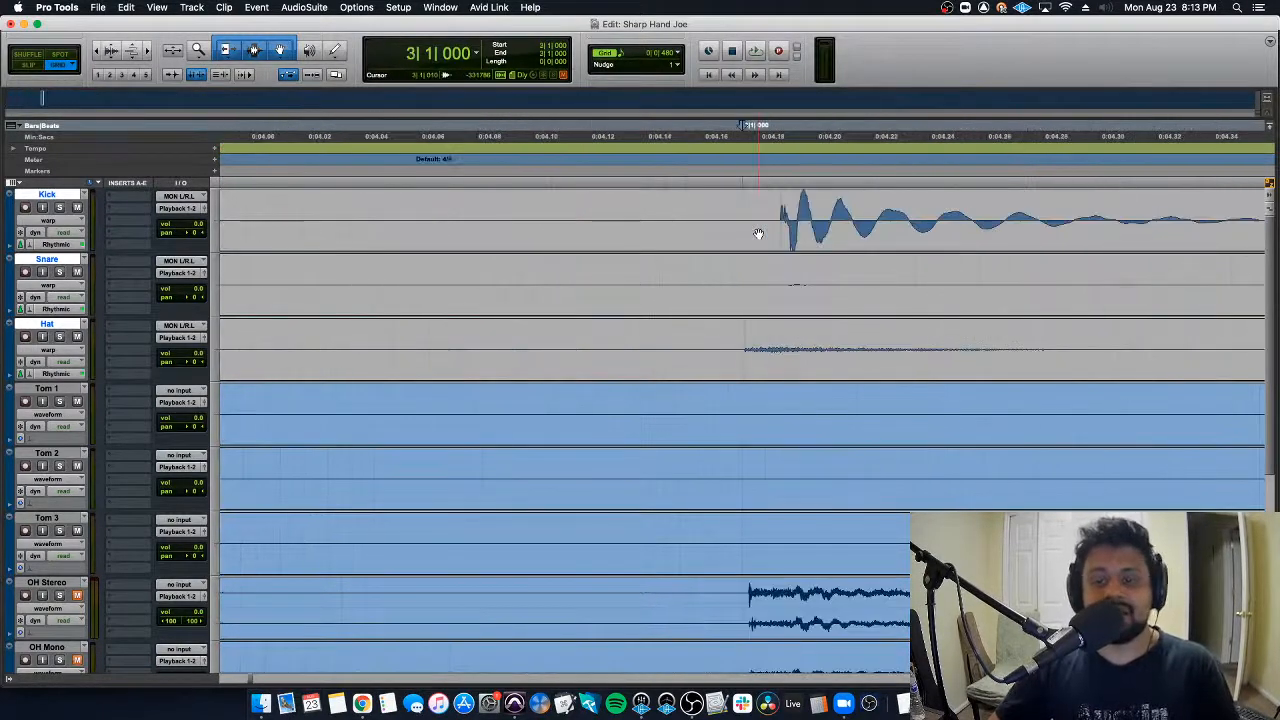
key("r")
key("r")
key("r")
key("r")
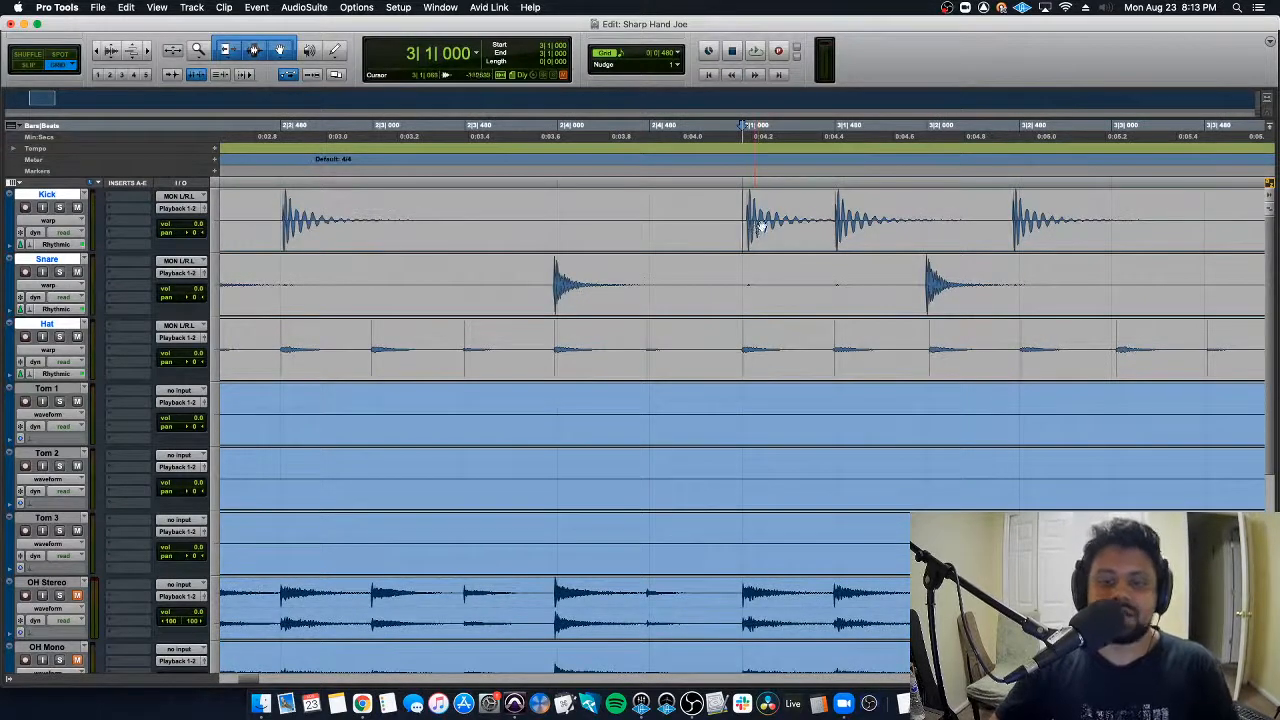
Step: Place the cursor at 3|1|480 and examine how the hits around it line up with the grid
left_click(836, 210)
key("t")
key("t")
key("t")
key("t")
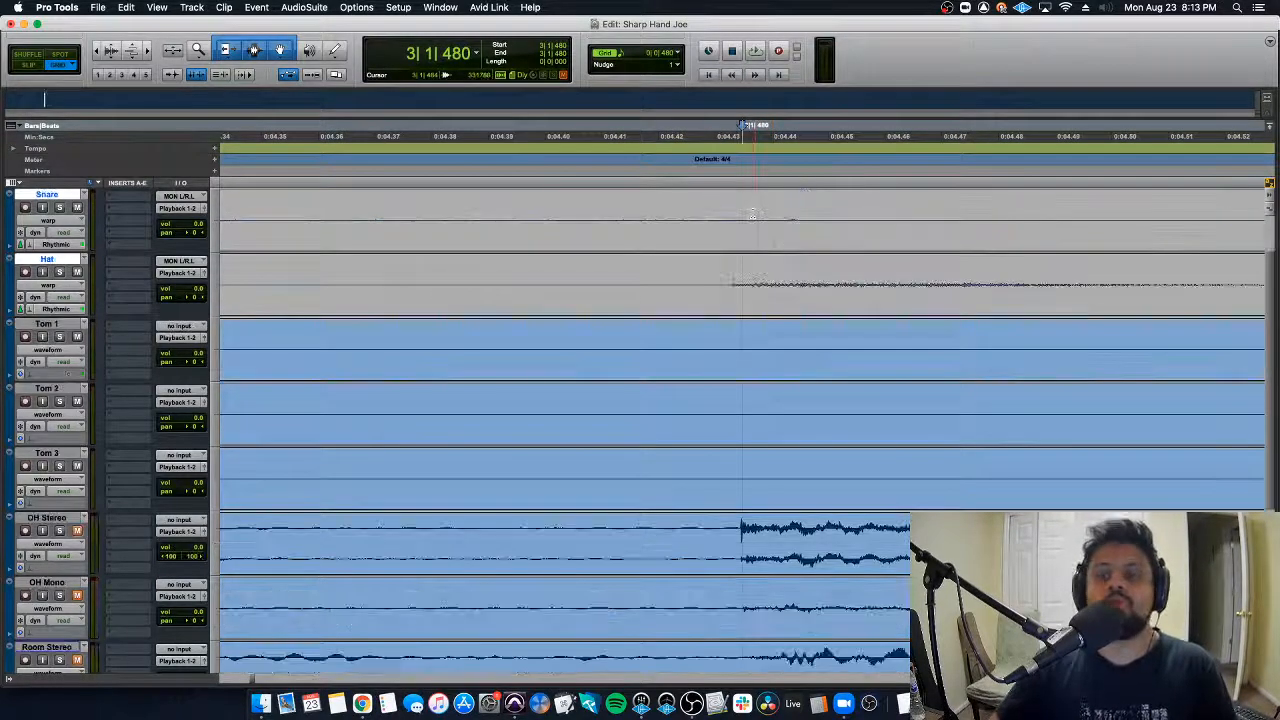
key("r")
key("r")
key("r")
key("r")
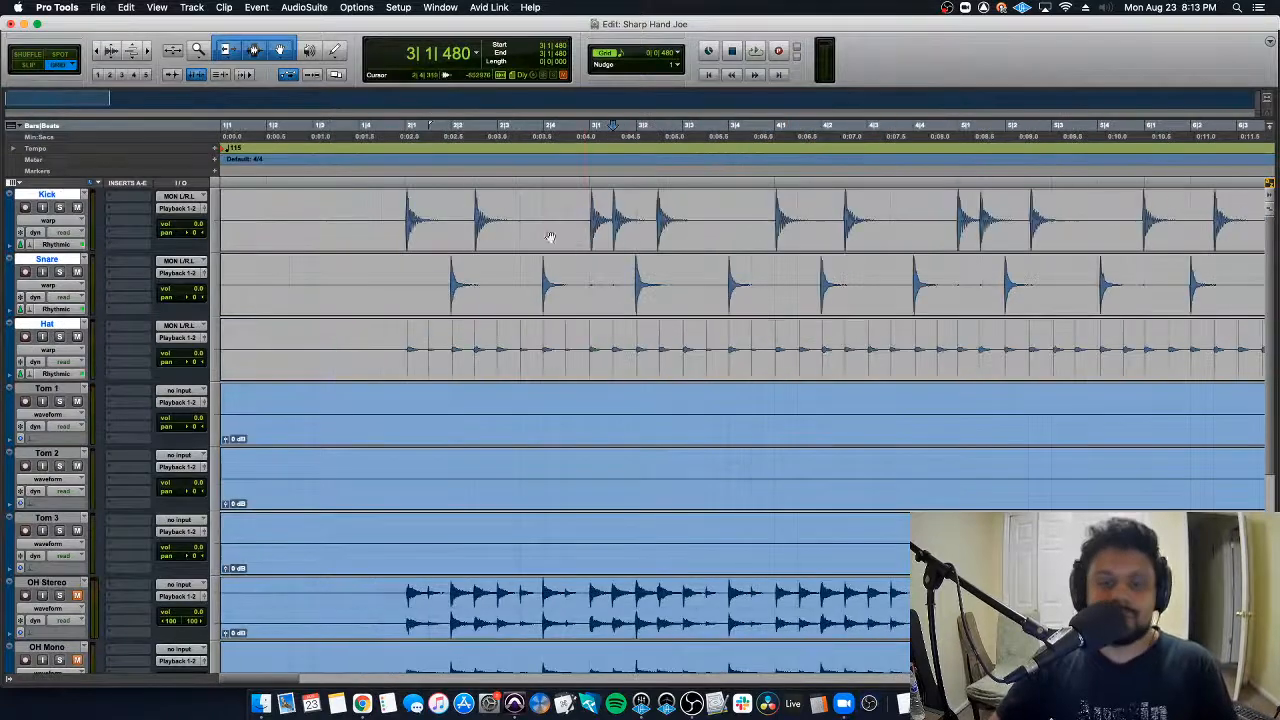
Step: Warp the first kick and hat hits onto 2|1|000 and the second hat hit onto 2|1|480
left_click(408, 205)
key("t")
key("t")
key("t")
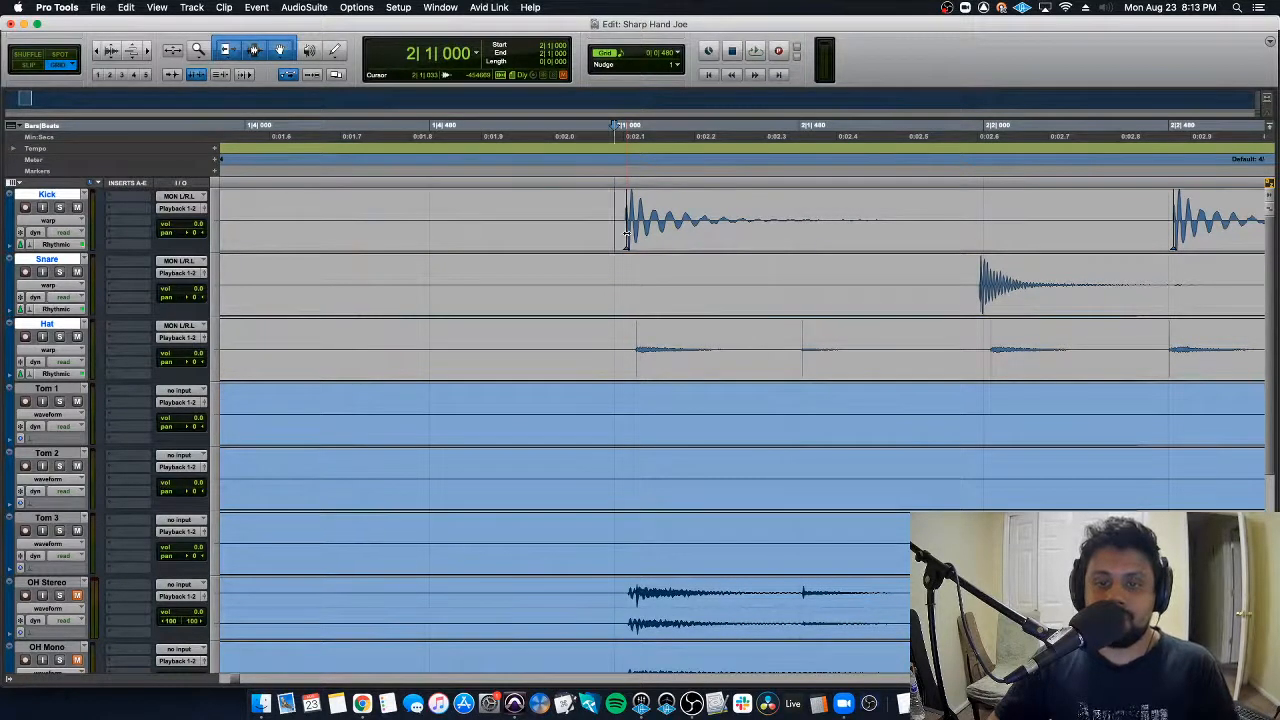
left_click_drag(626, 233, 613, 233)
left_click_drag(640, 357, 618, 358)
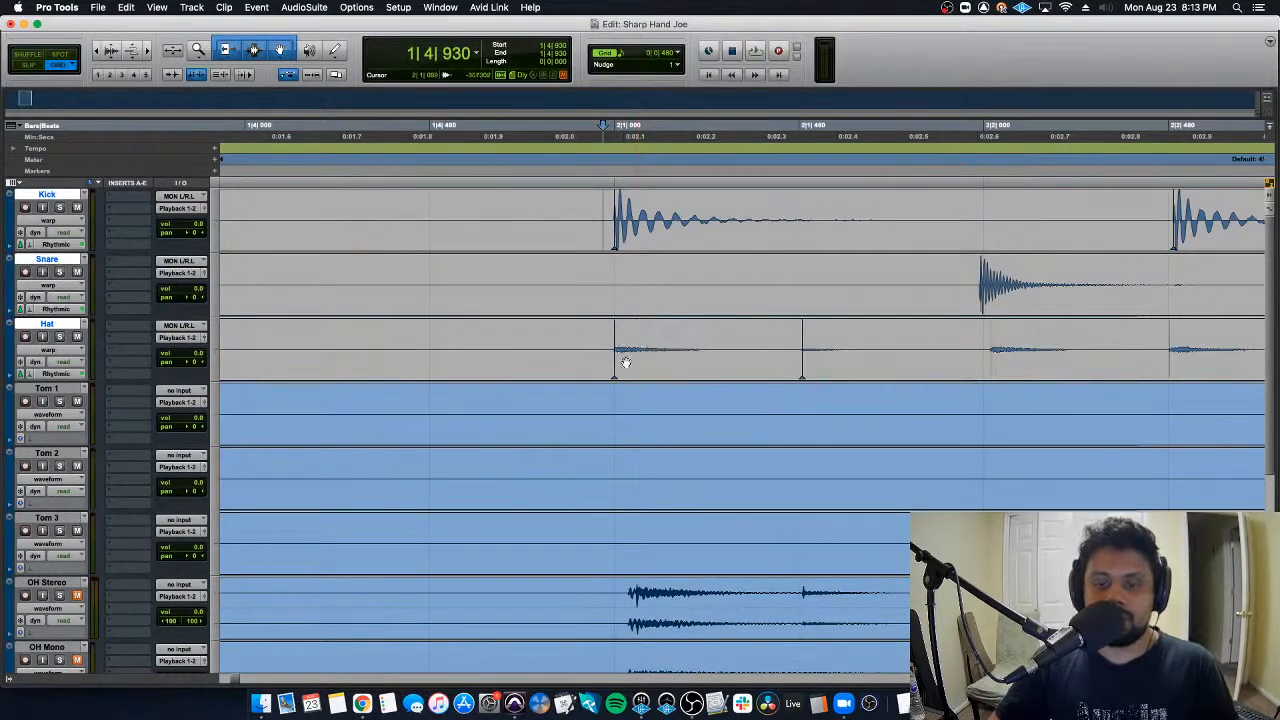
left_click_drag(804, 363, 799, 364)
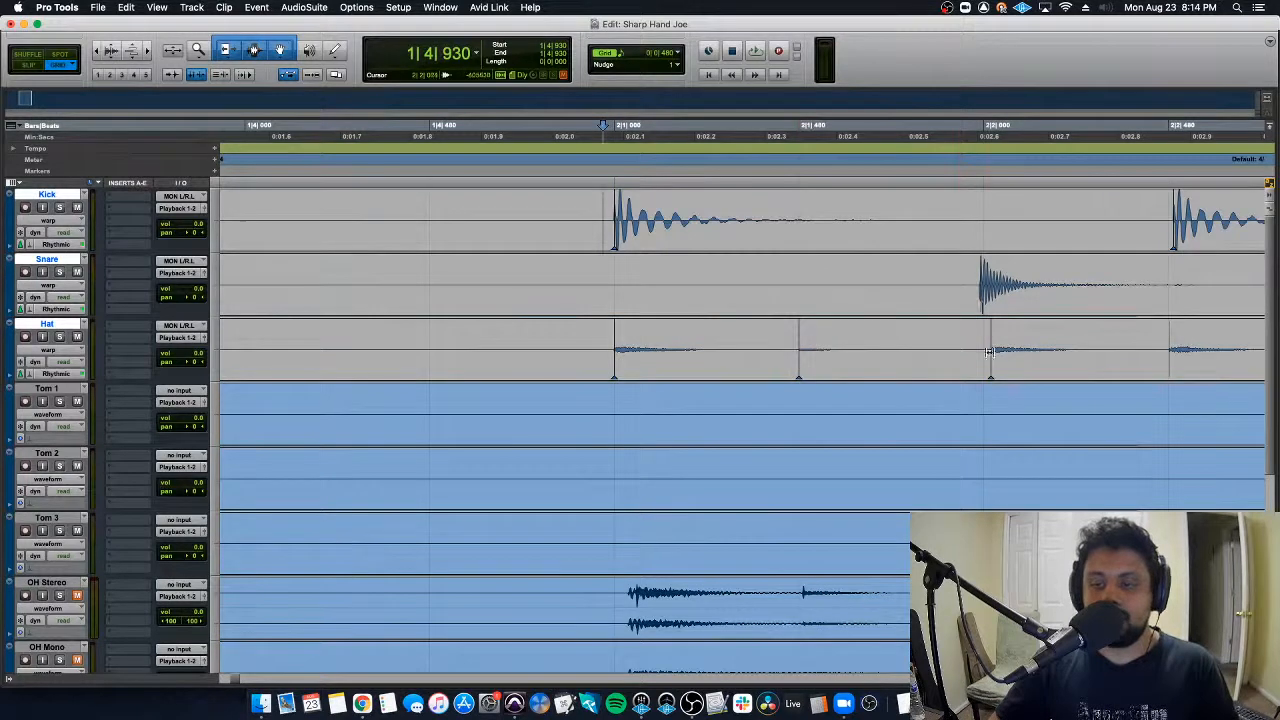
Step: Warp the third hat hit onto 2|2|000 and the second kick and fourth hat hits onto 2|2|480
left_click(983, 298)
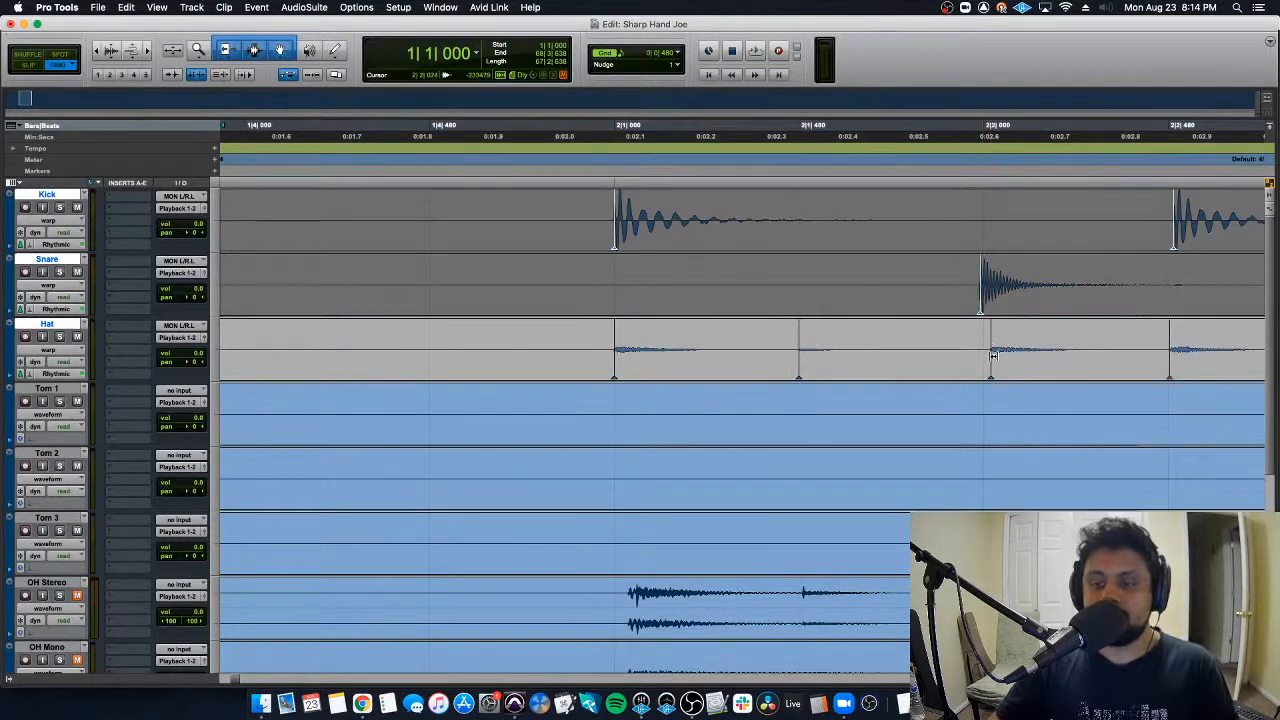
left_click_drag(991, 366, 983, 366)
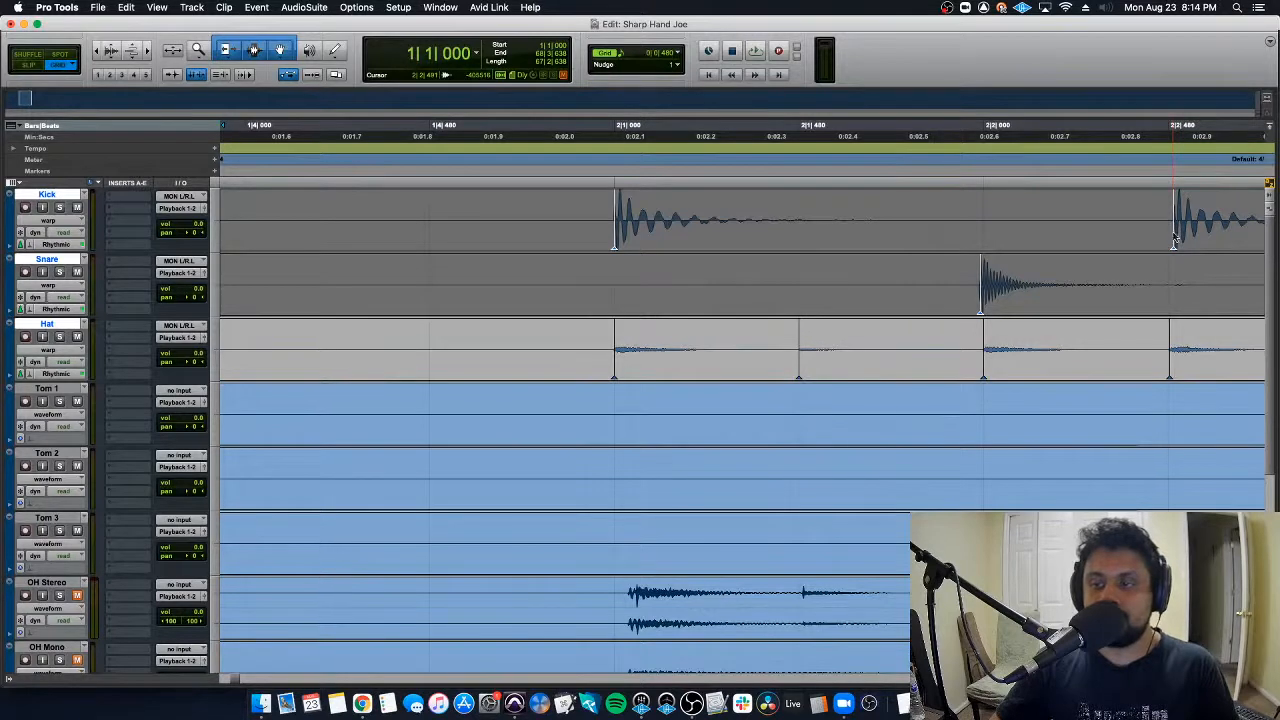
scroll(1090, 290, "right", 3)
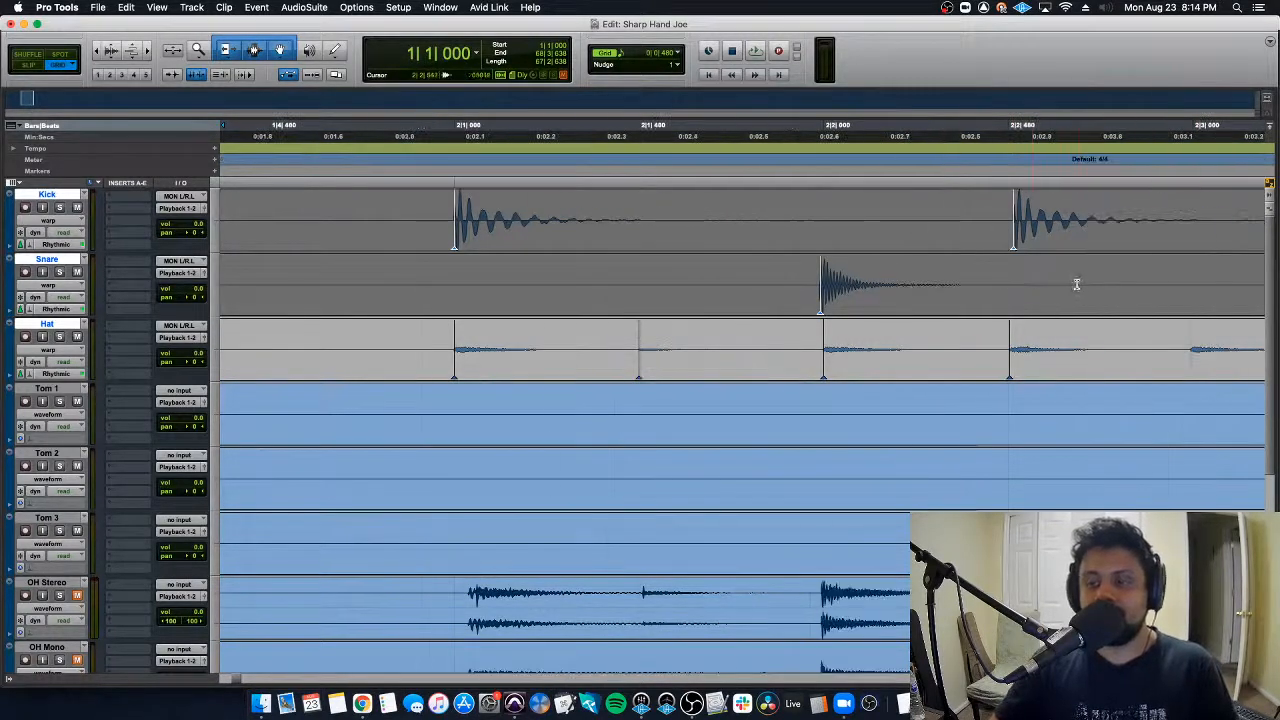
left_click(1010, 238)
left_click_drag(1014, 234, 1007, 234)
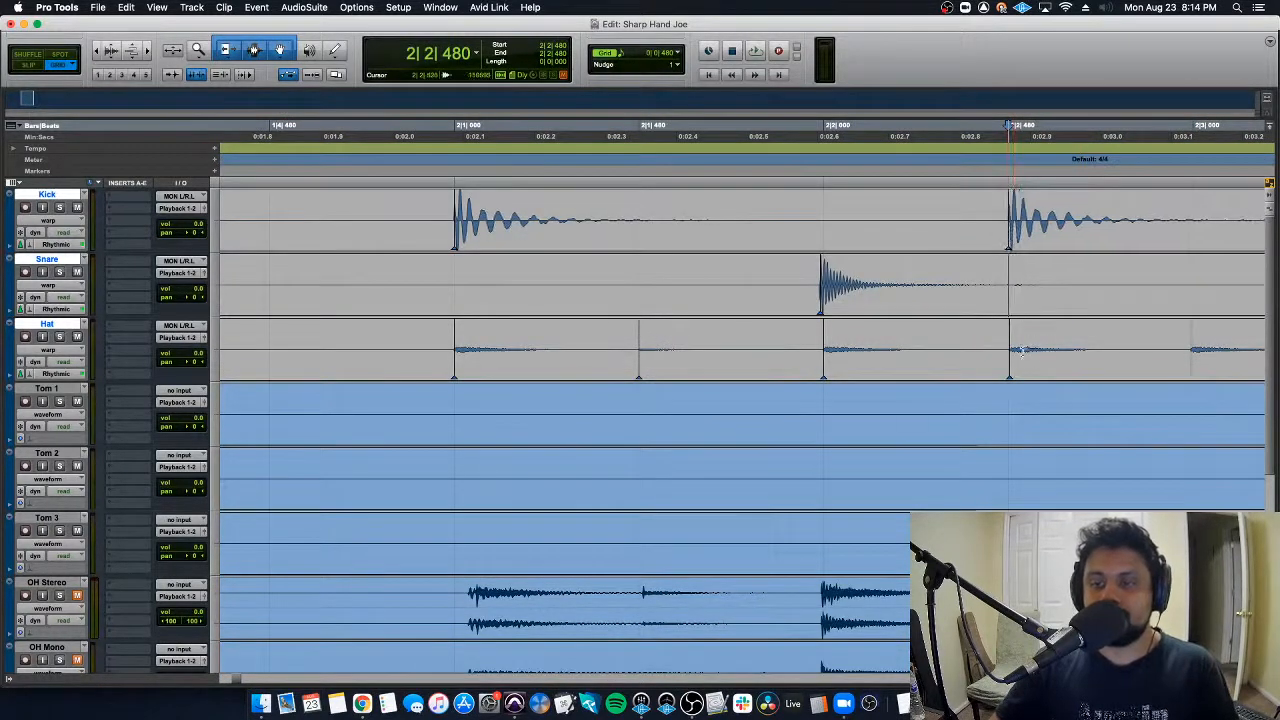
left_click_drag(1012, 357, 1010, 357)
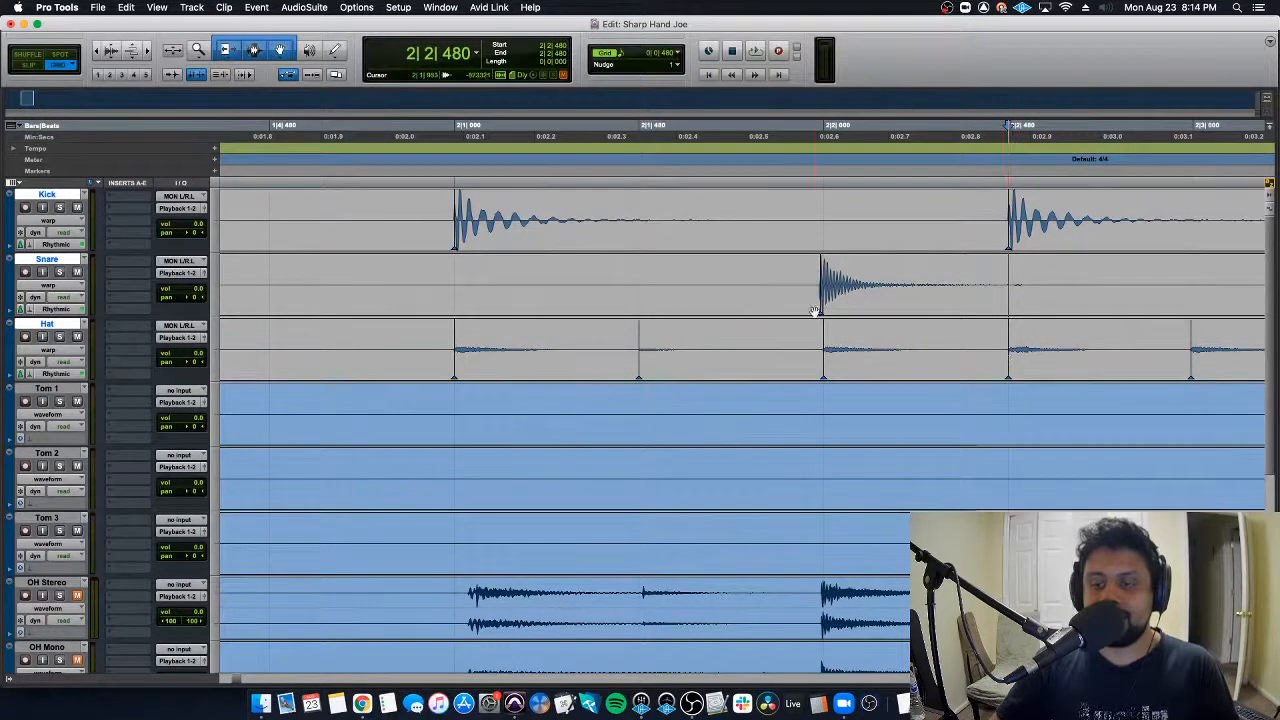
key("r")
key("r")
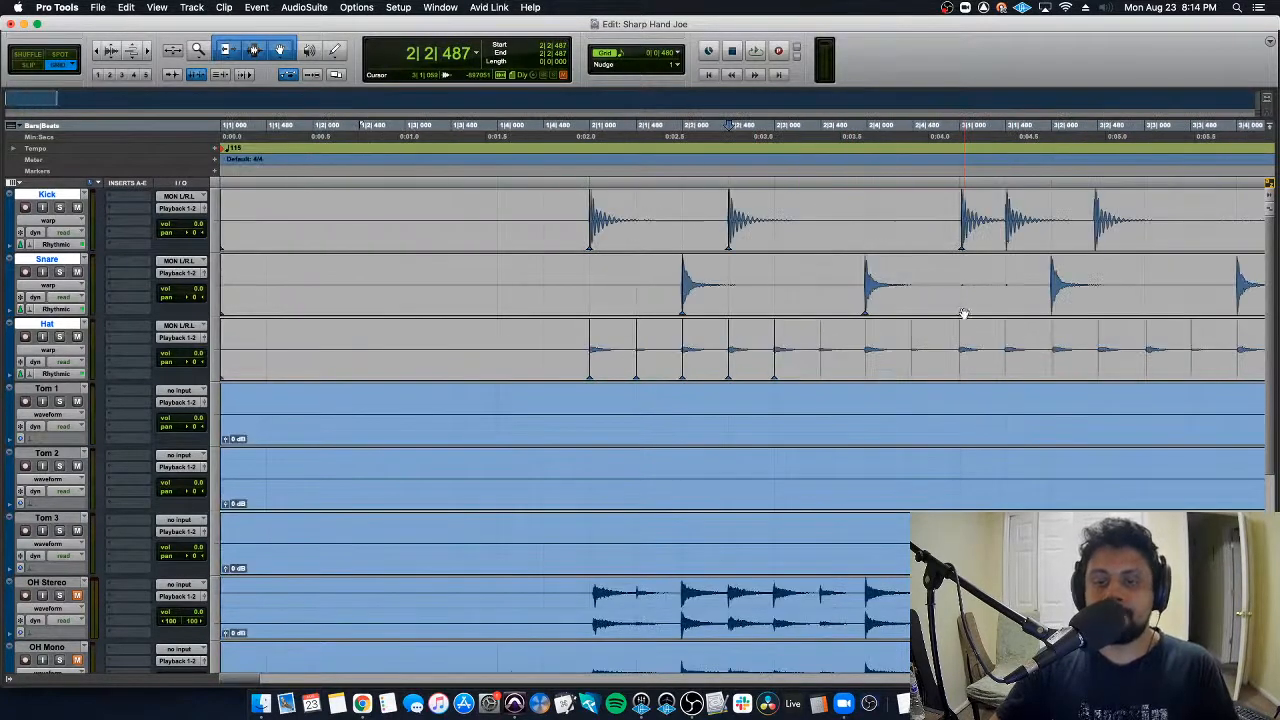
scroll(900, 318, "down", 1)
scroll(840, 322, "up", 1)
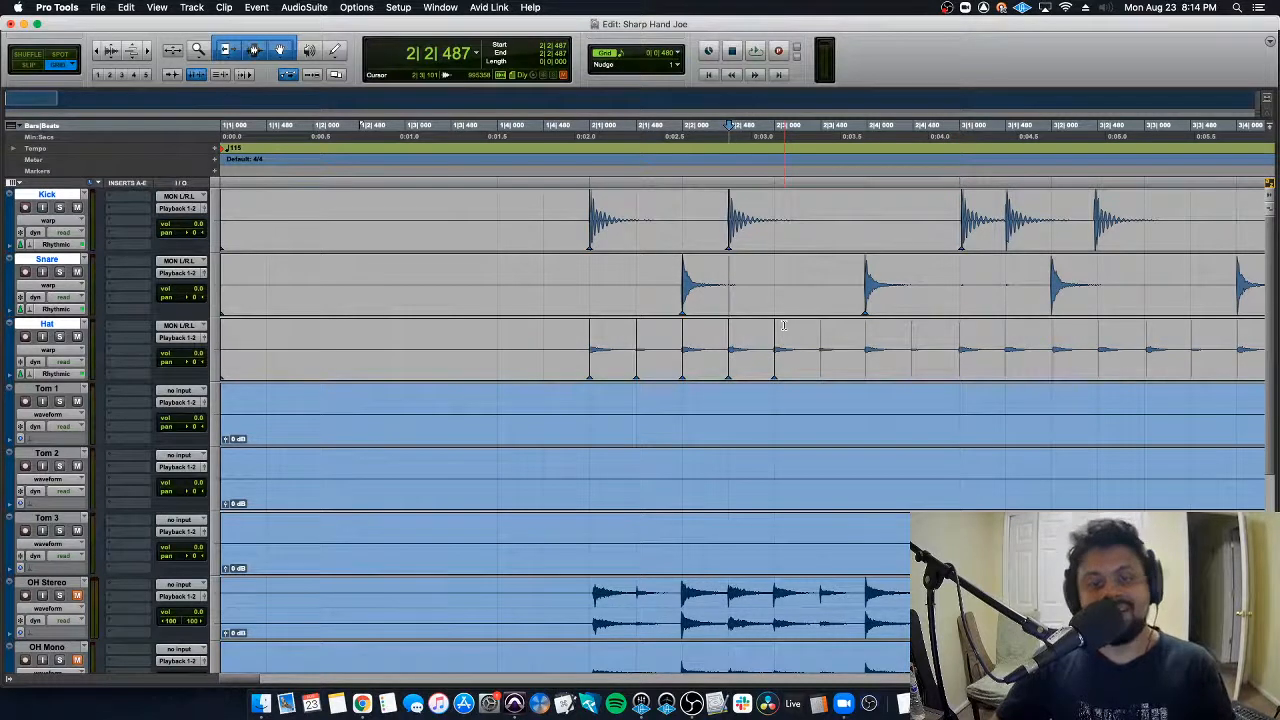
Step: Undo all the manual warp edits on the Kick, Snare and Hat tracks
key("super+z")
key("super+z")
key("super+z")
key("super+z")
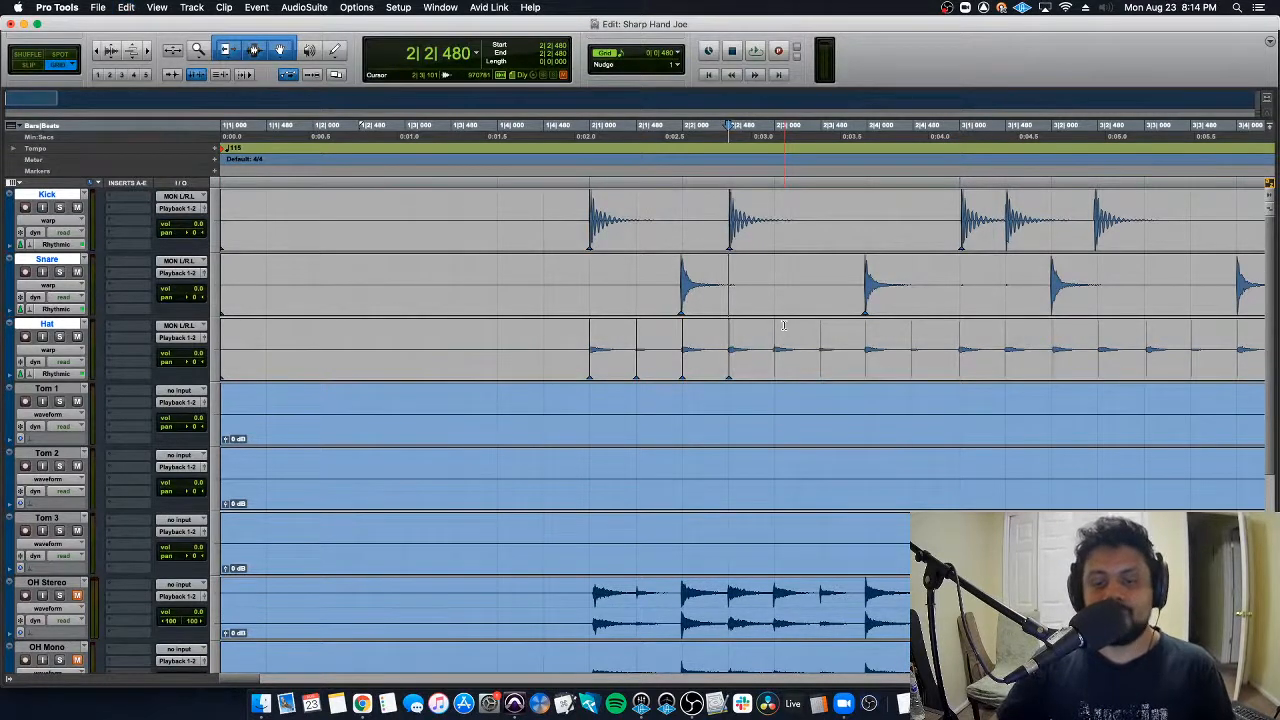
key("super+a")
key("super+z")
key("super+z")
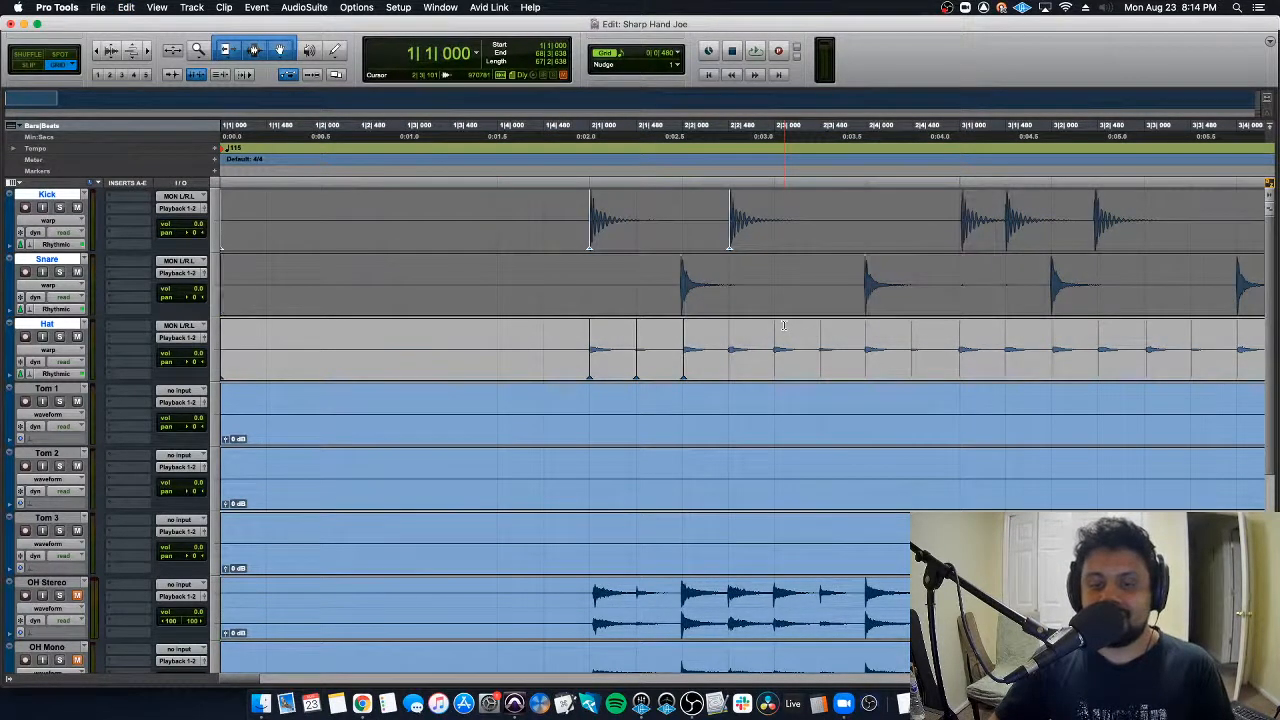
key("super+z")
key("super+z")
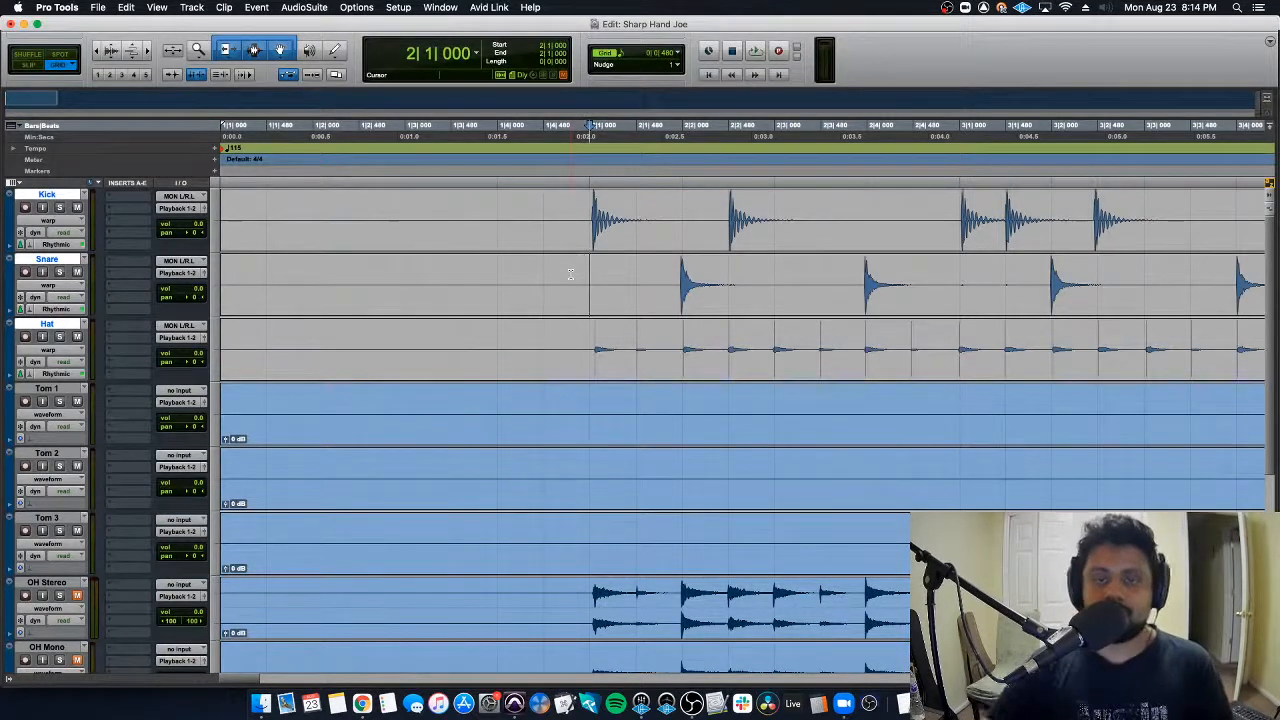
Step: Select the four bars from 2|1|000 to 6|1|000 across the Kick, Snare and Hat tracks
key("super+bracketleft")
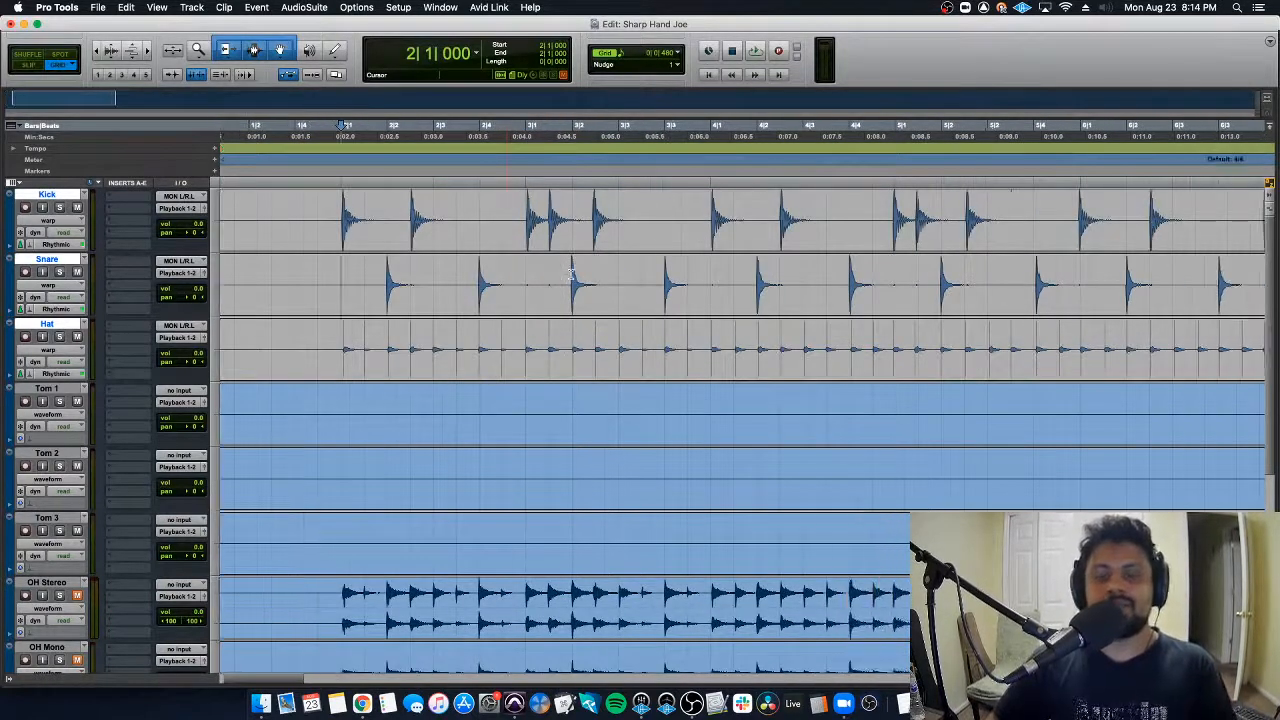
key("super+bracketleft")
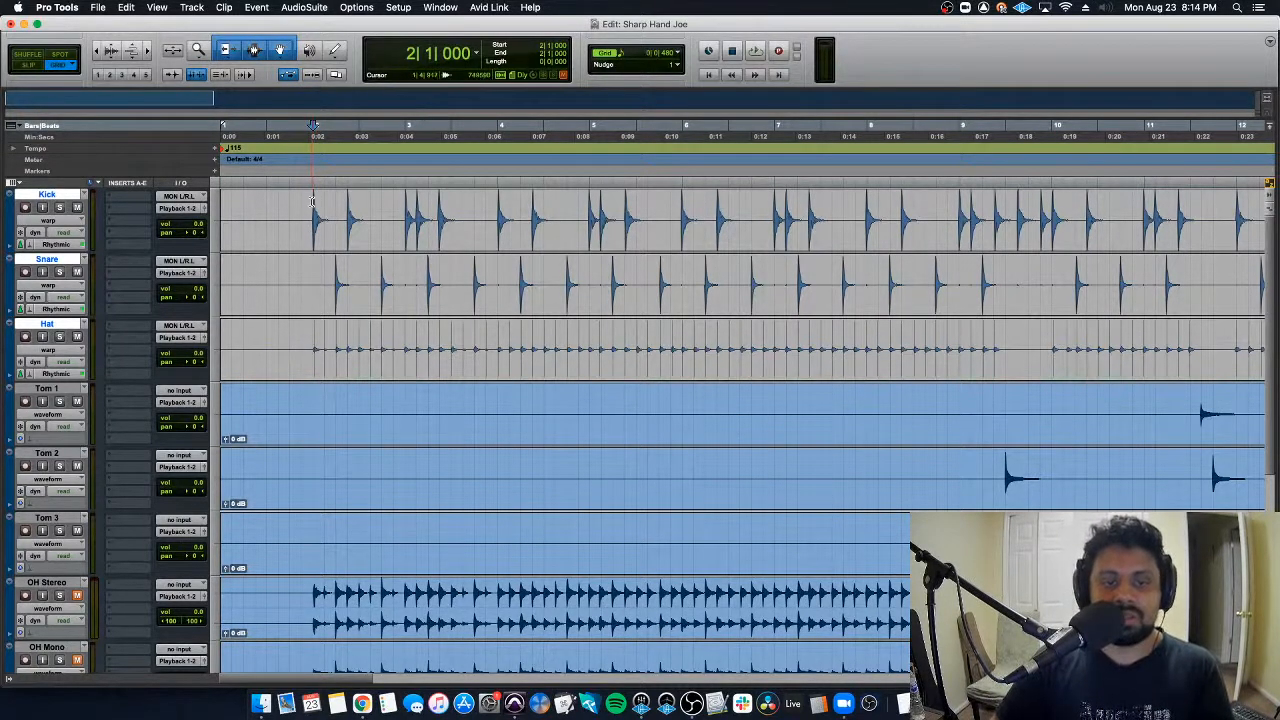
left_click_drag(313, 201, 638, 348)
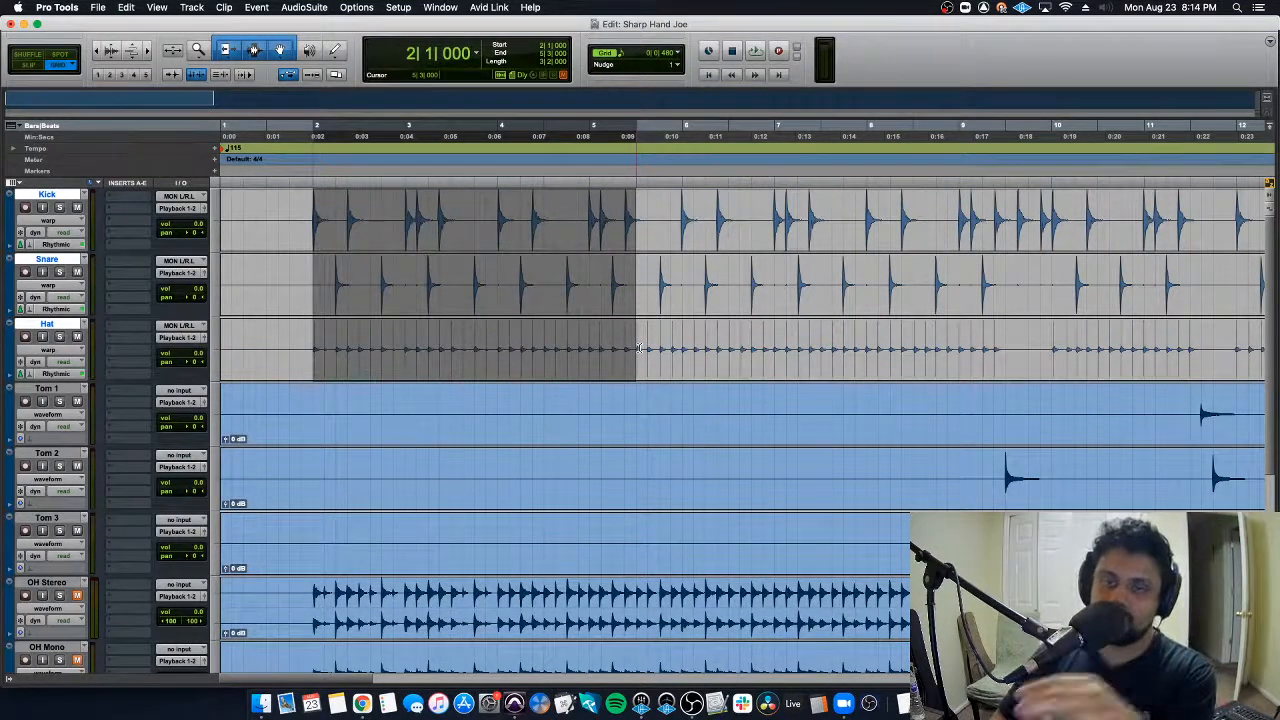
left_click_drag(639, 348, 682, 350)
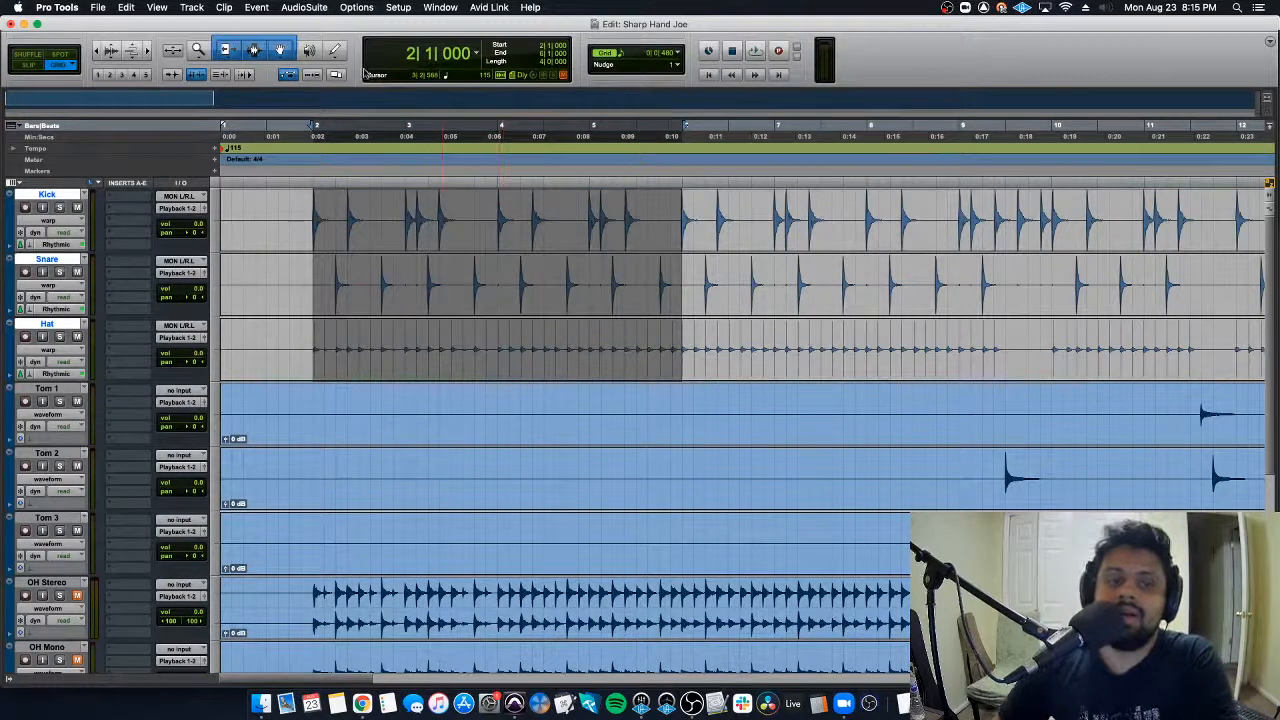
Step: Open the Quantize event operation, move its window off the selected bars, and keep Elastic Audio Events as the quantize target
left_click(257, 7)
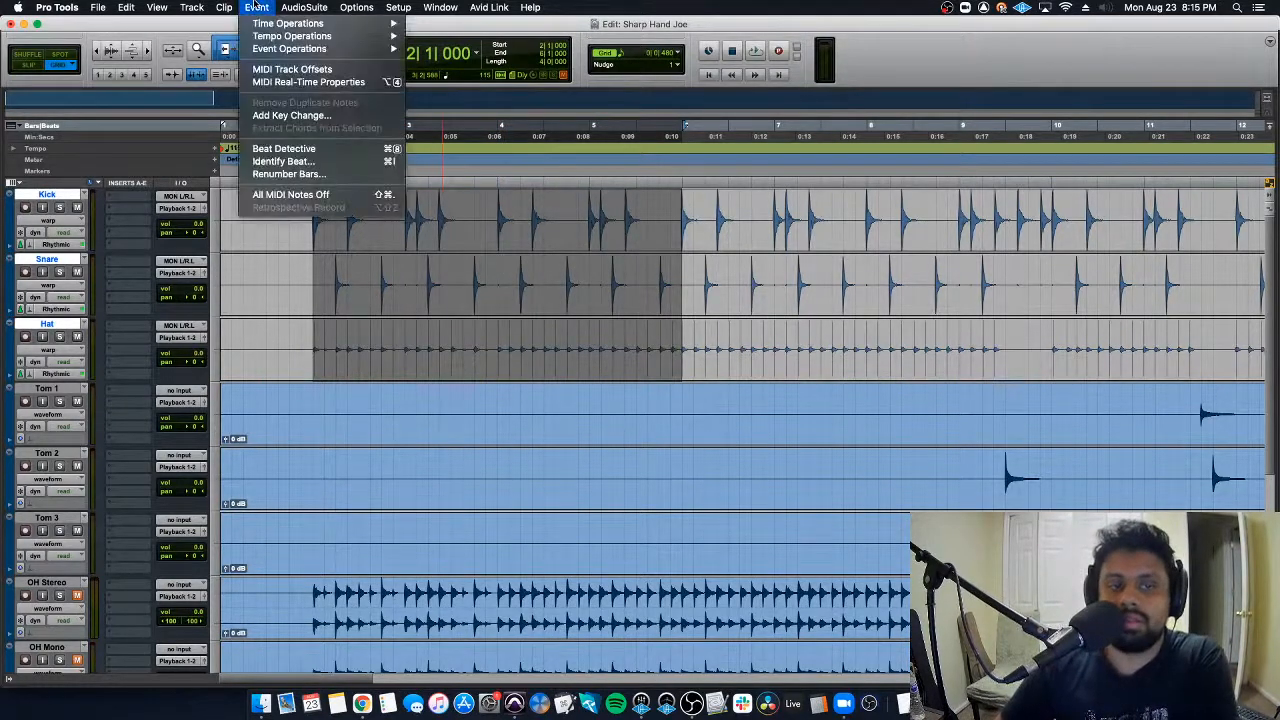
mouse_move(314, 55)
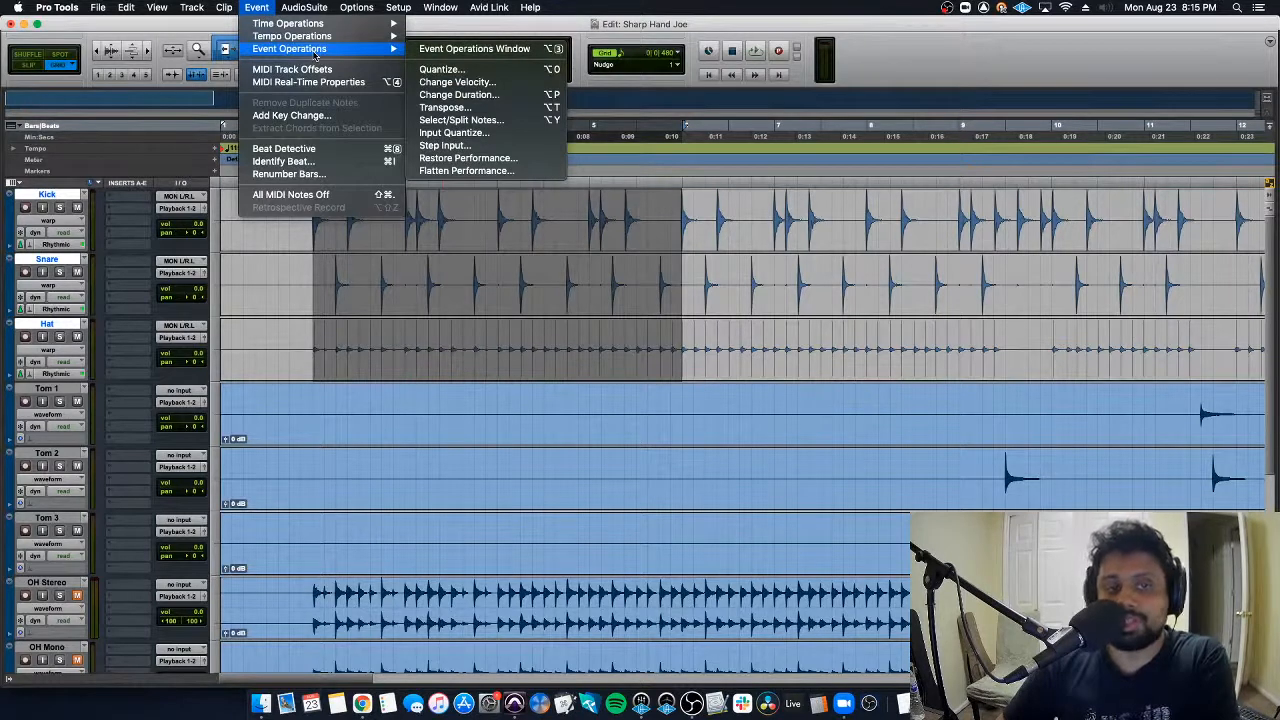
left_click(480, 72)
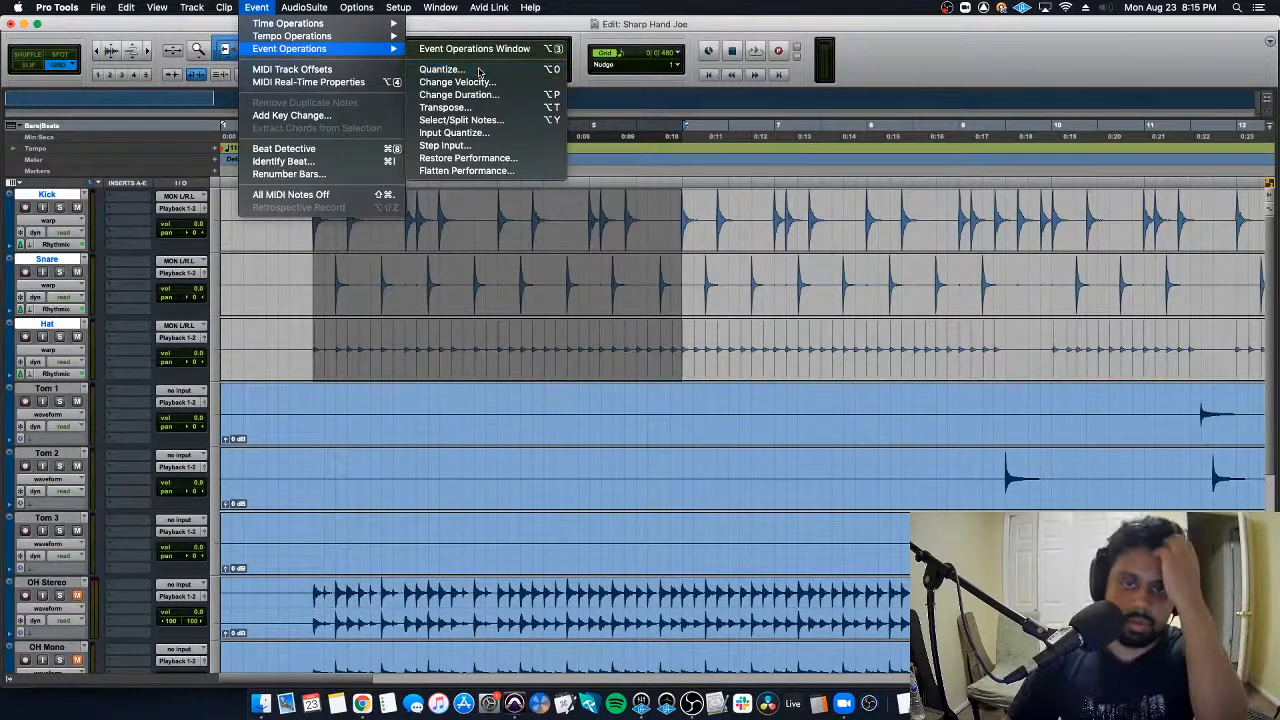
left_click_drag(586, 222, 853, 155)
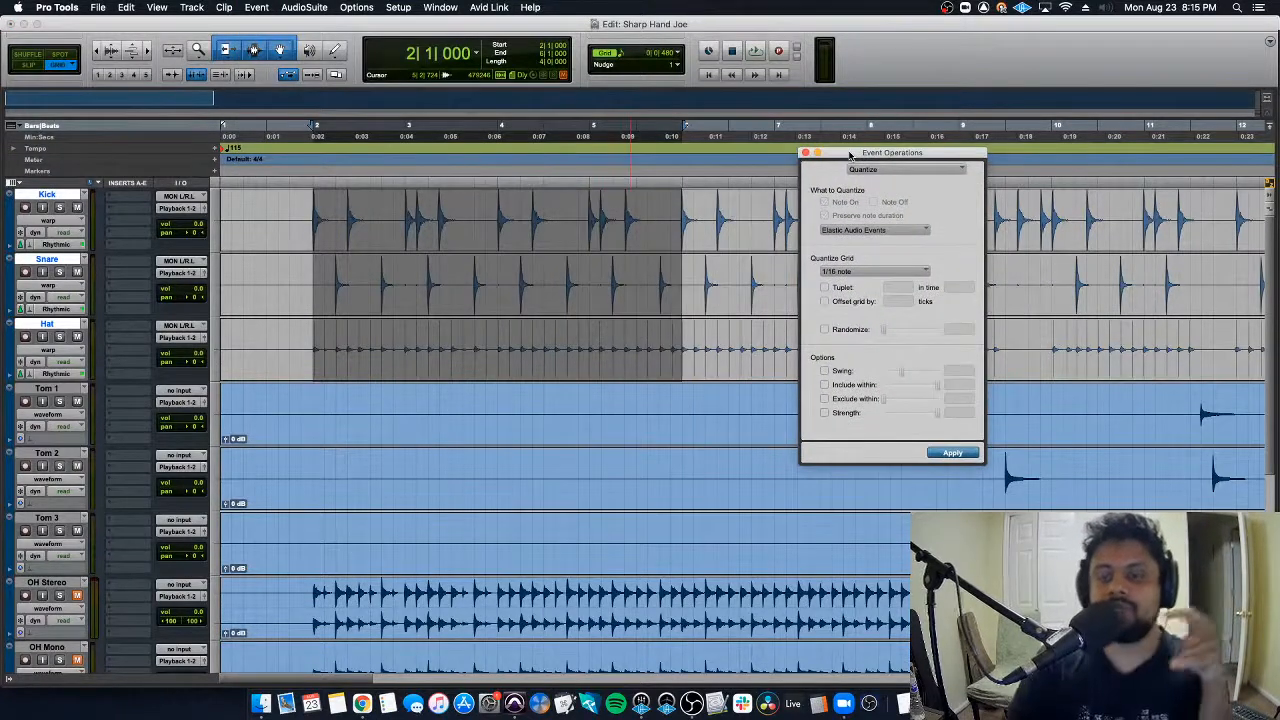
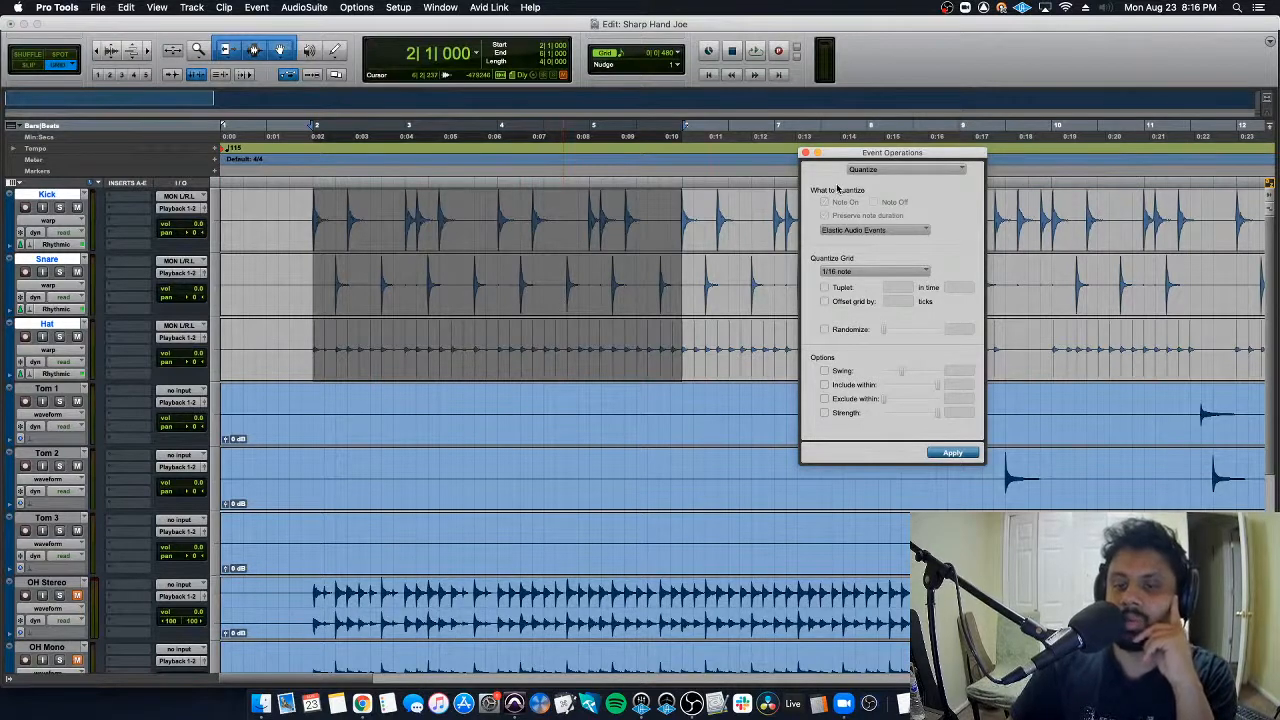
left_click(858, 230)
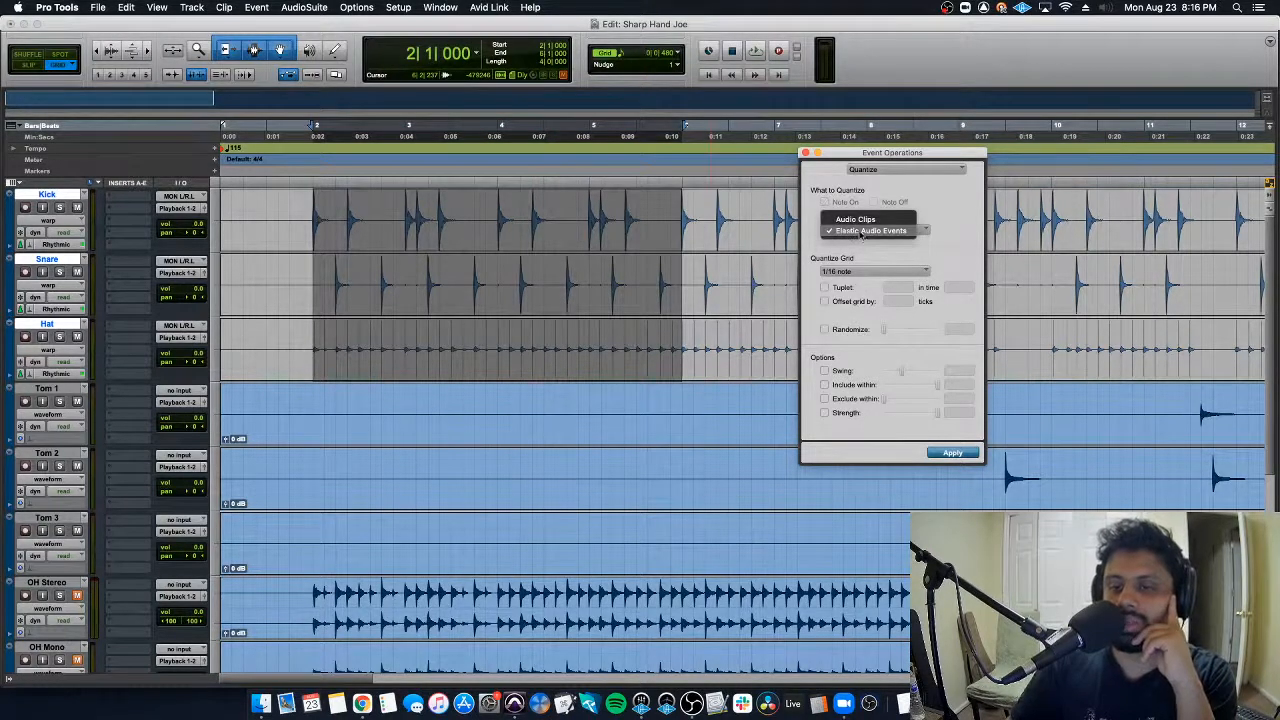
left_click(860, 231)
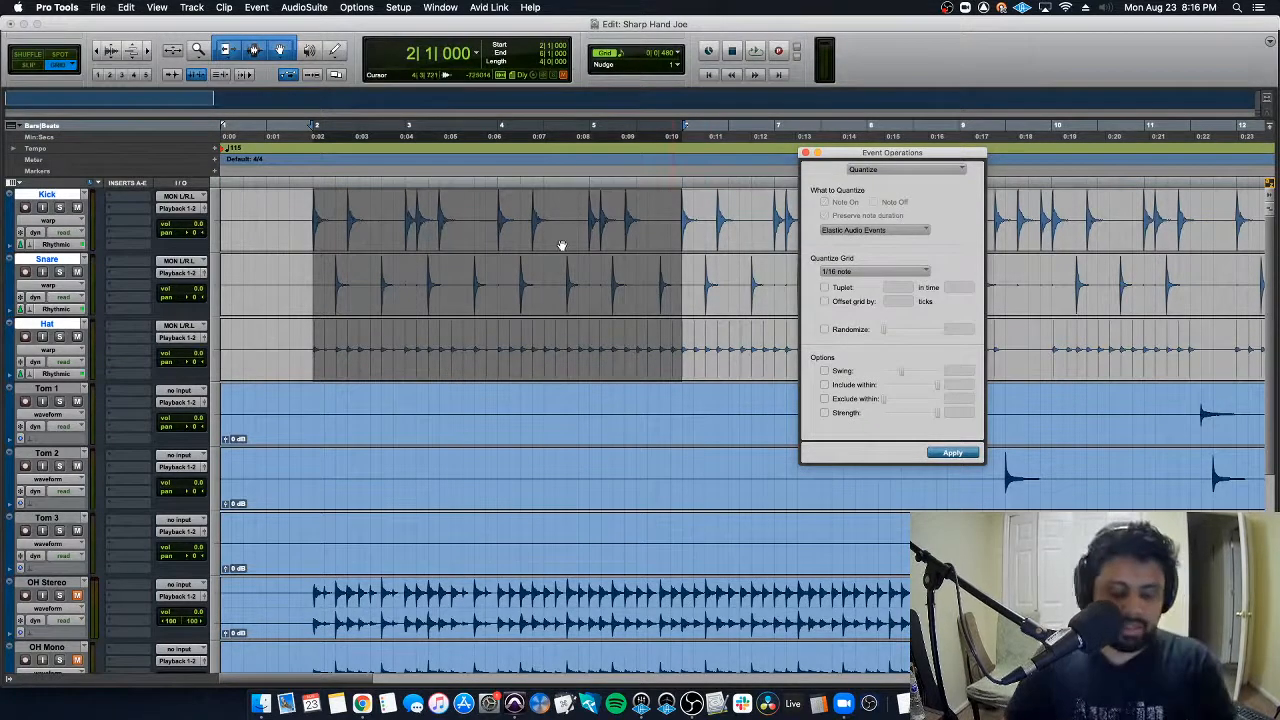
Step: Set the quantize grid to 1/8 note
key("super+bracketright")
key("super+bracketright")
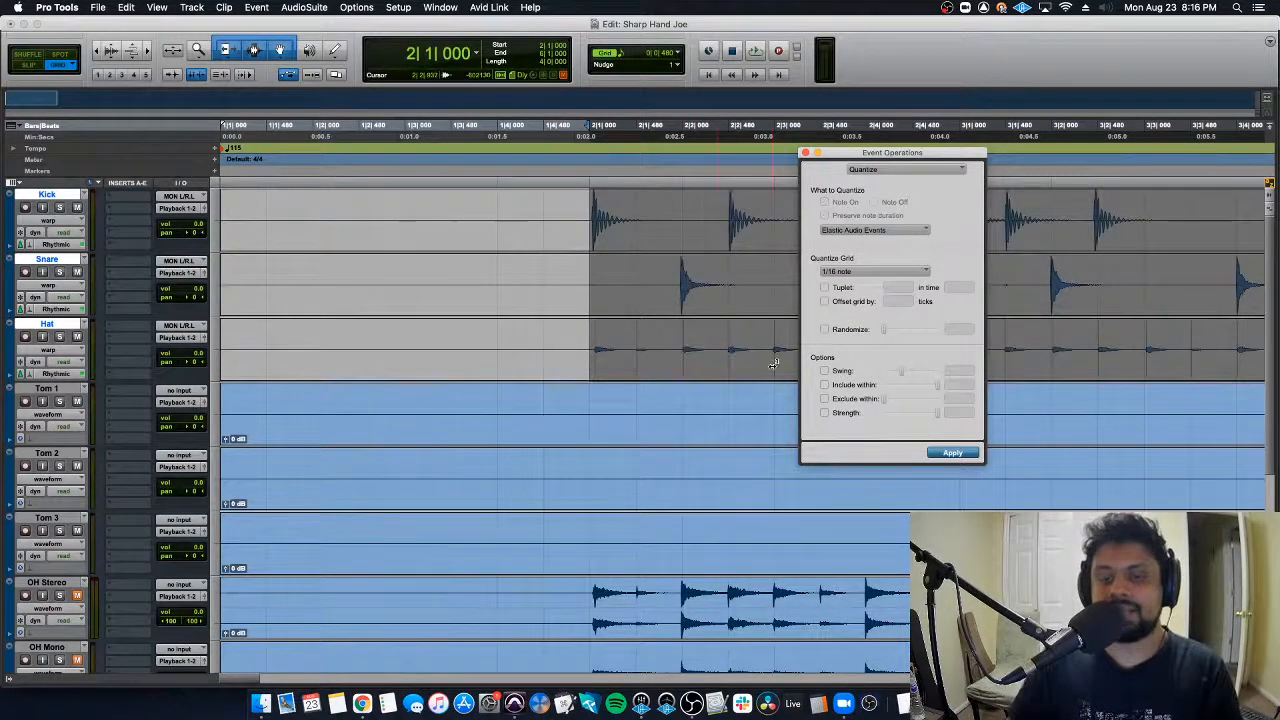
left_click(853, 272)
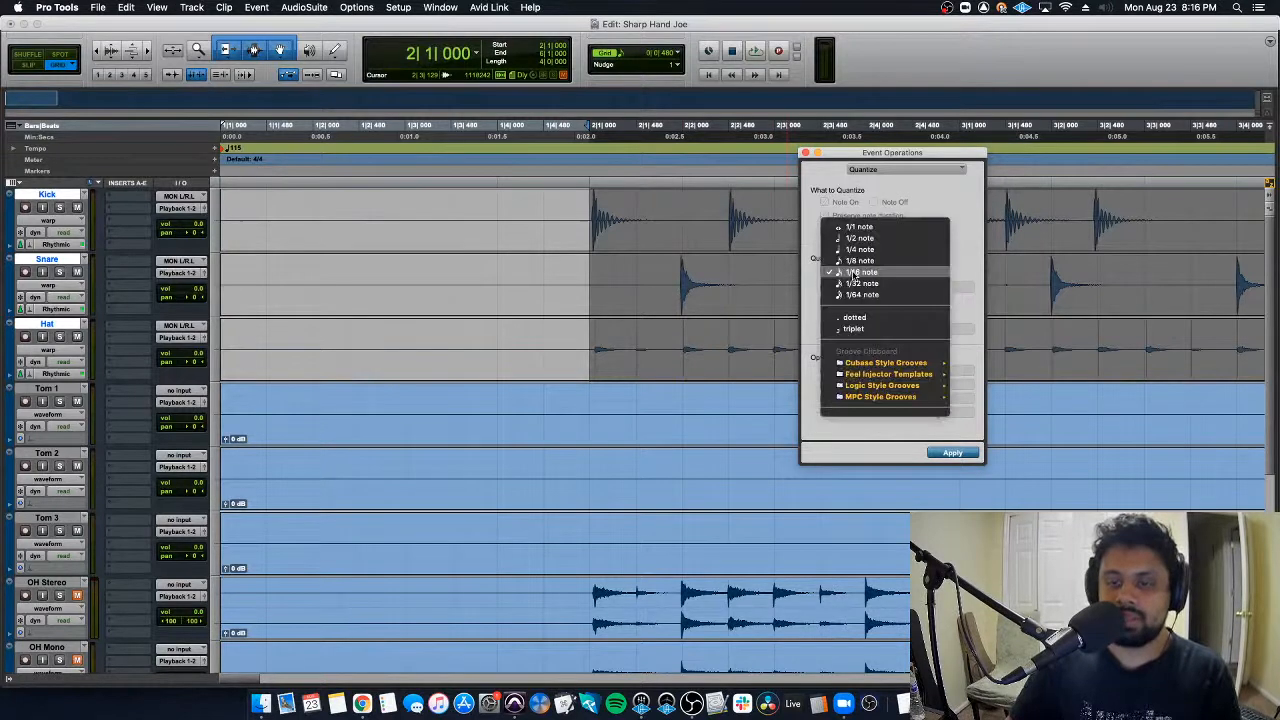
left_click(872, 262)
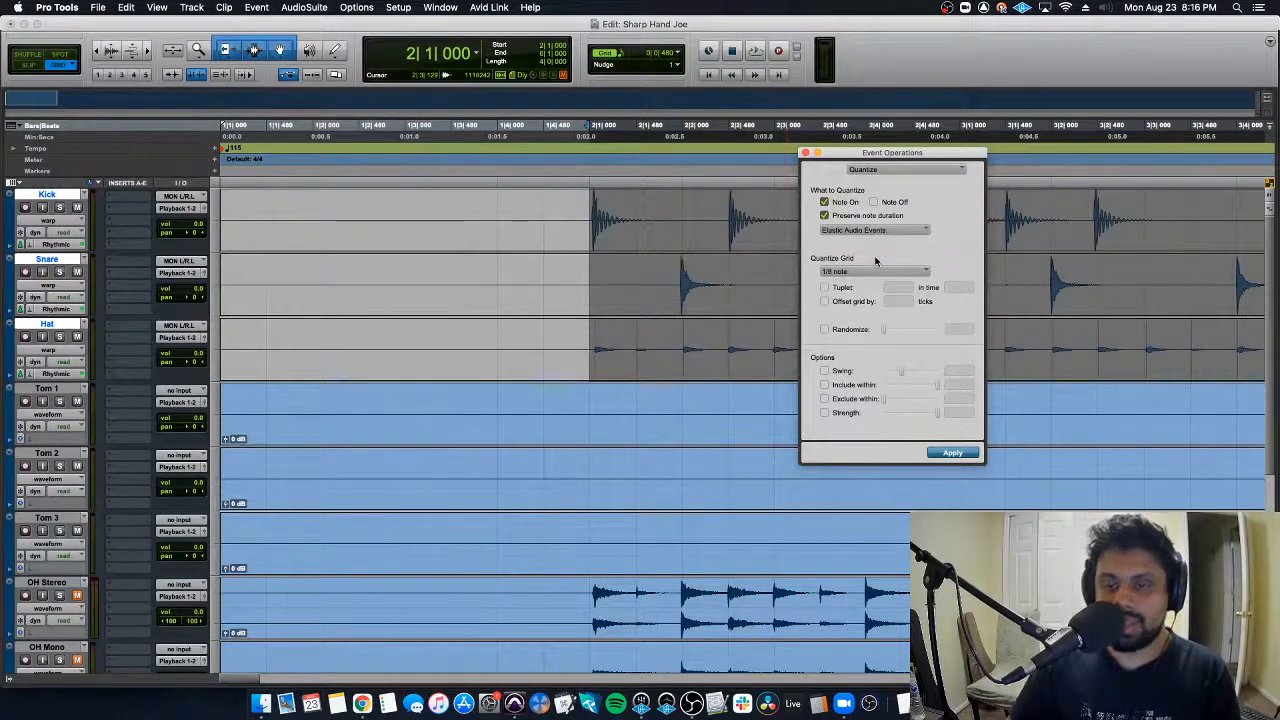
Step: Quantize the selected four bars on the Kick, Snare and Hat tracks to the 1/8-note grid
key("super+bracketleft")
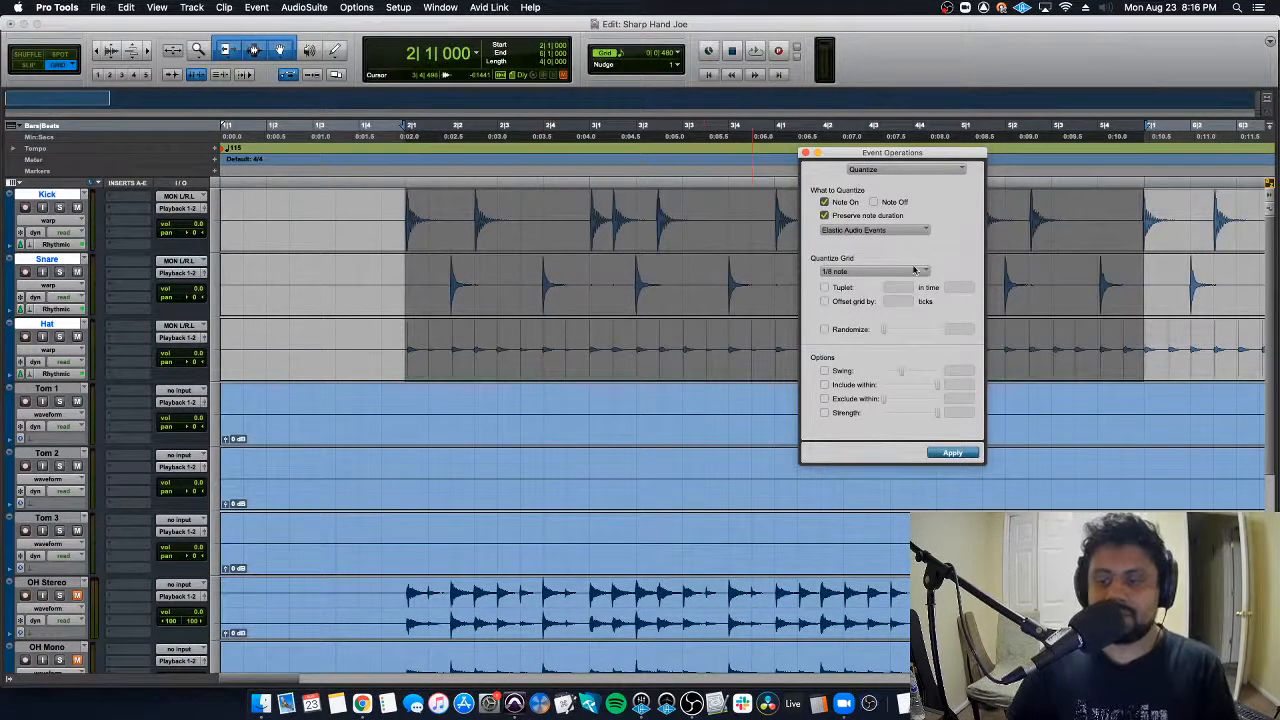
key("t")
key("t")
key("t")
scroll(600, 246, "right", 3)
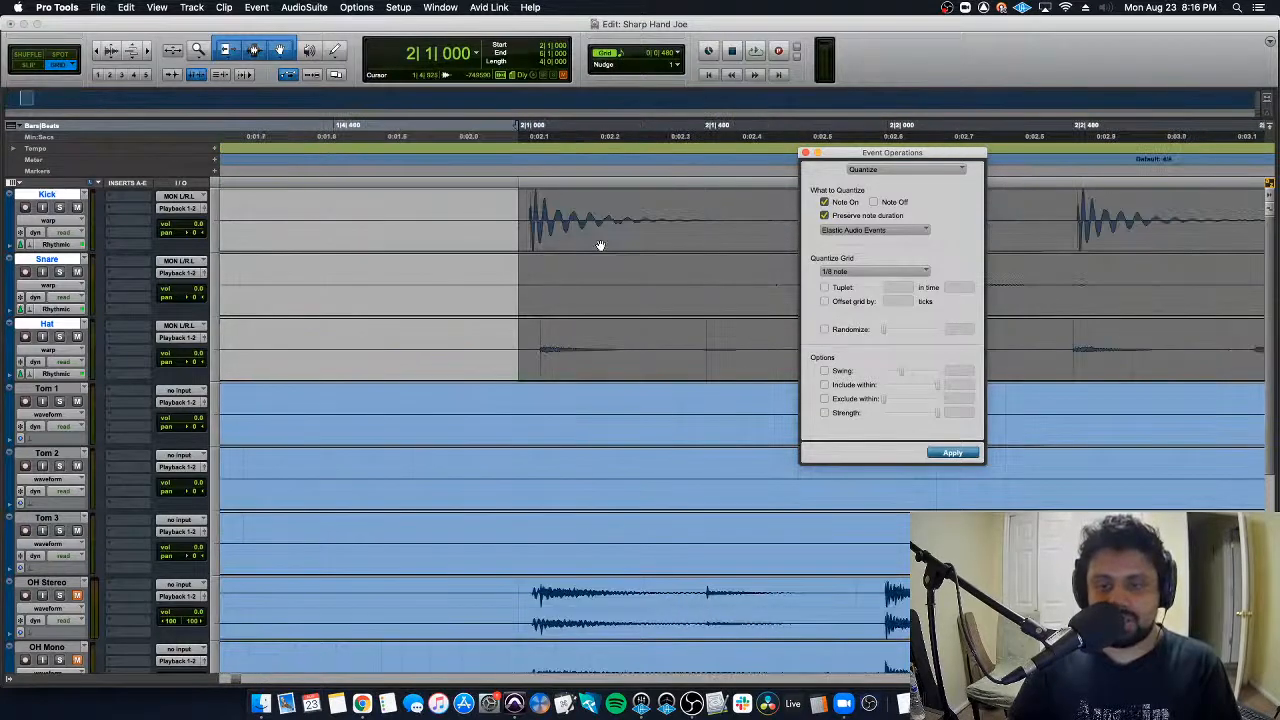
scroll(600, 246, "right", 5)
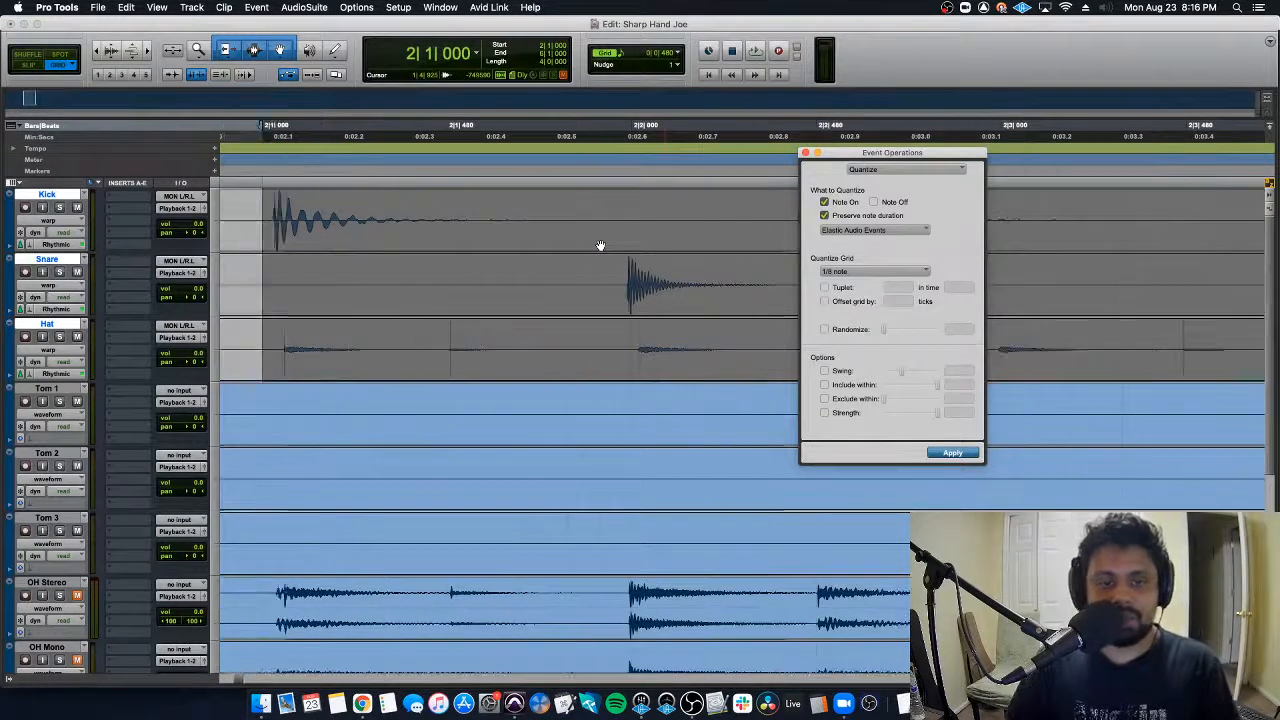
scroll(600, 246, "right", 1)
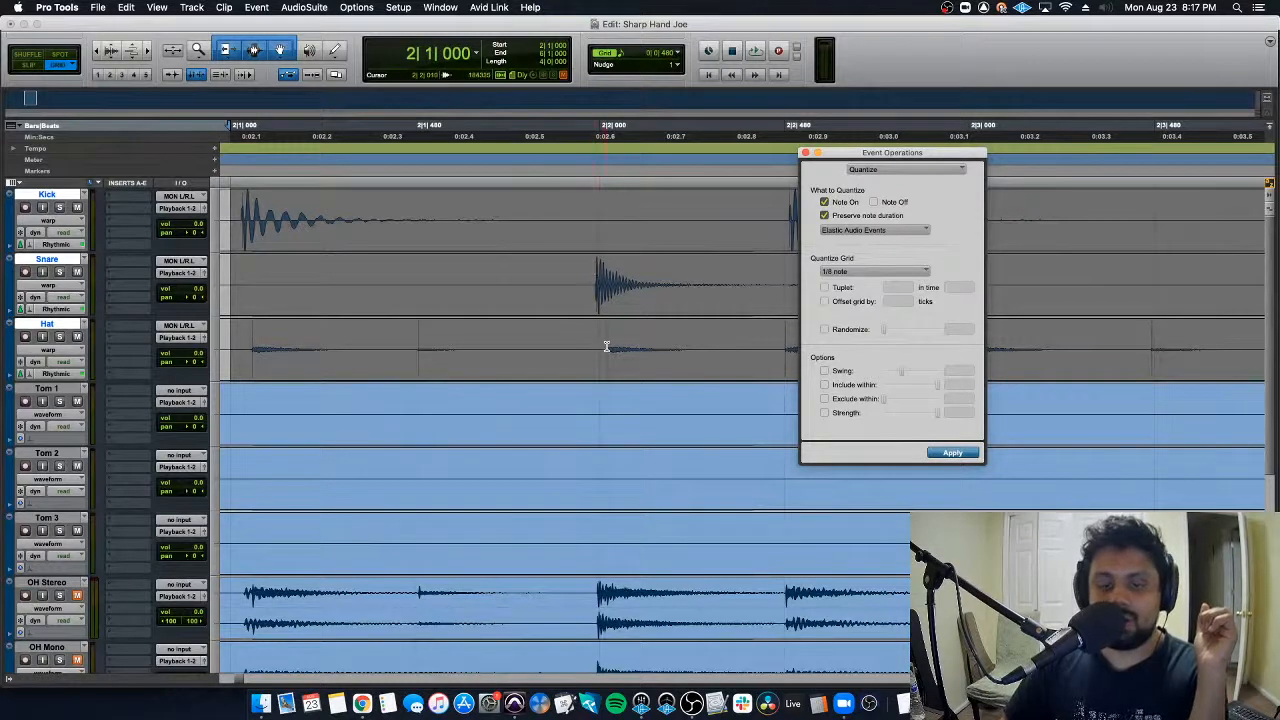
left_click_drag(920, 155, 1136, 157)
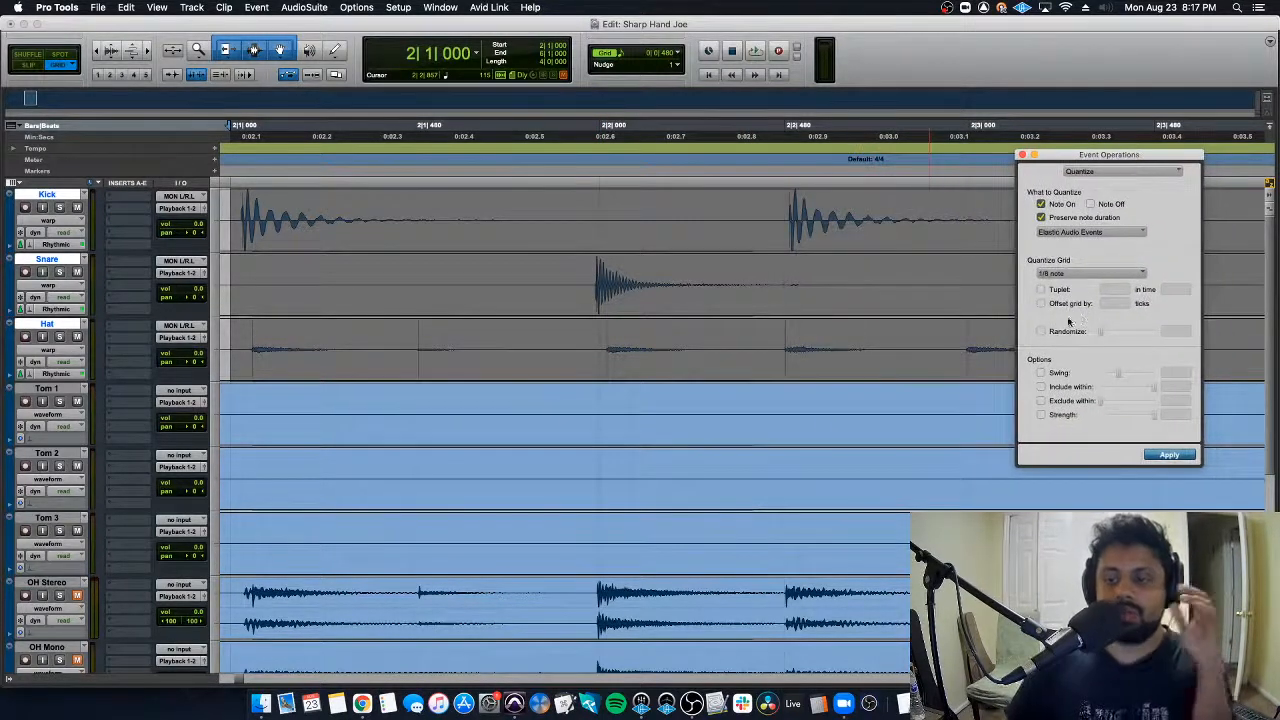
left_click(1170, 456)
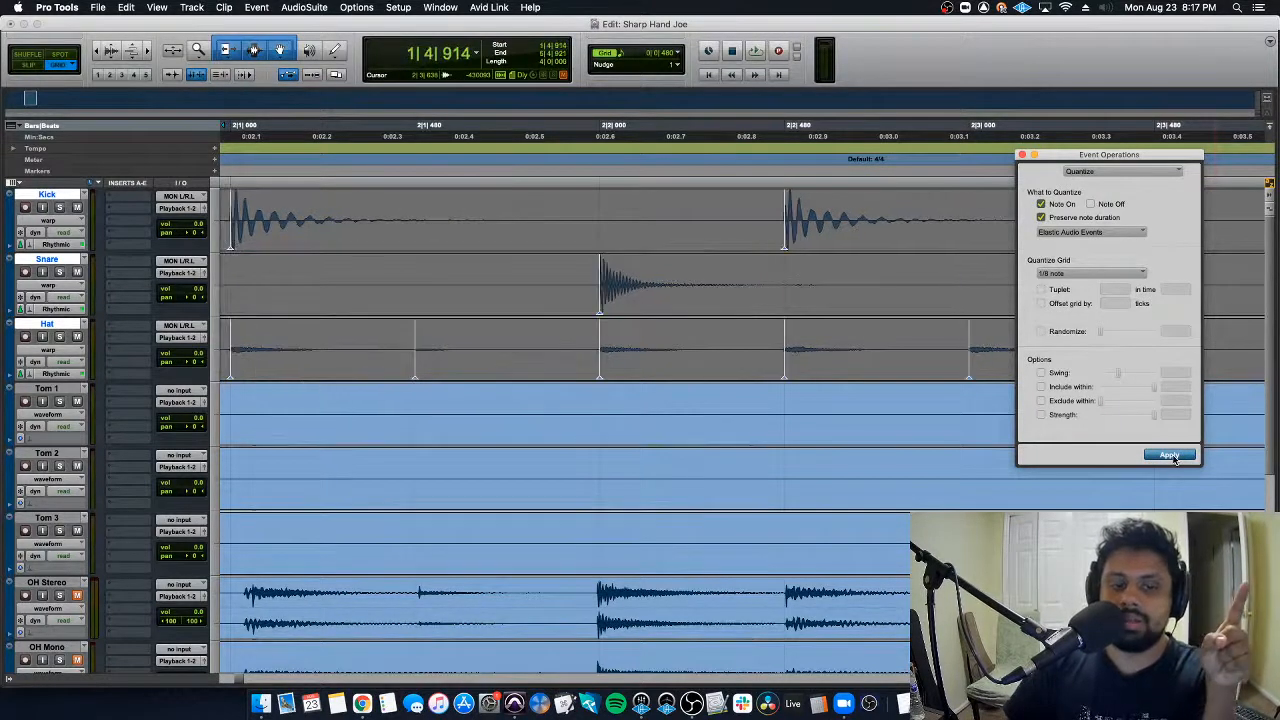
Step: Play back the quantized Kick, Snare and Hat bars from 1|4|480
key("super+bracketleft")
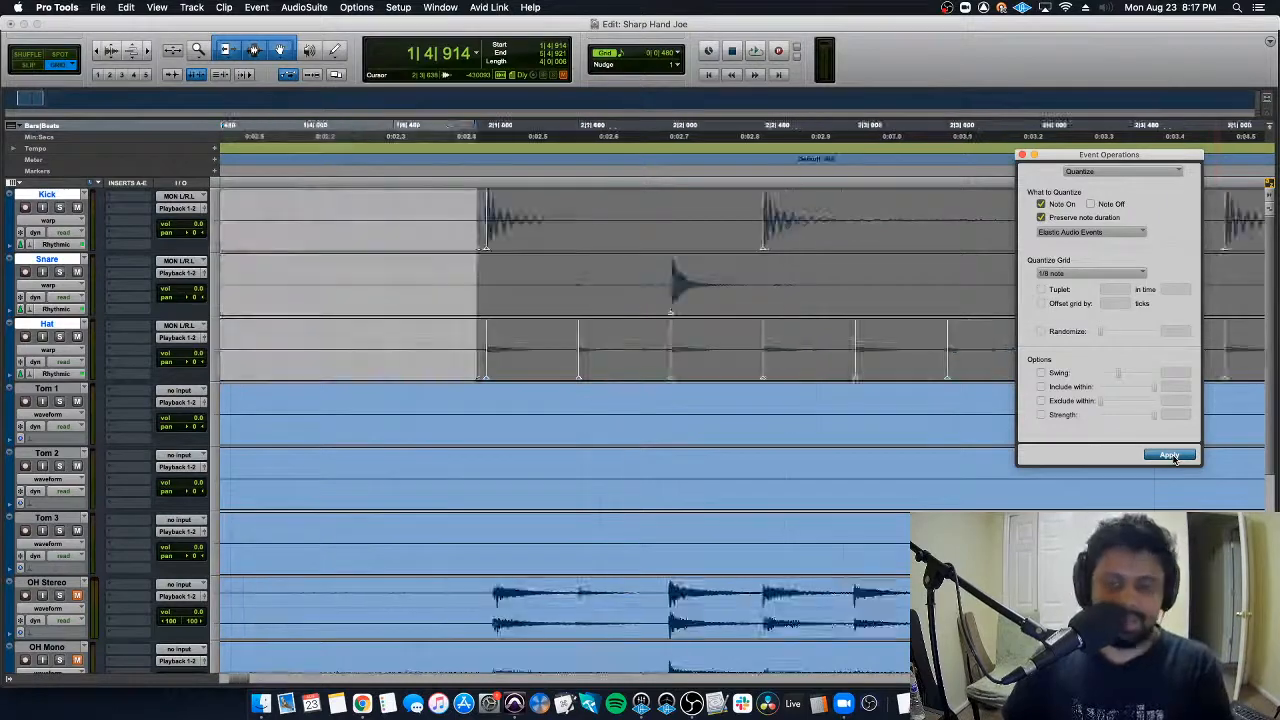
key("r")
key("r")
key("r")
left_click(305, 210)
key("space")
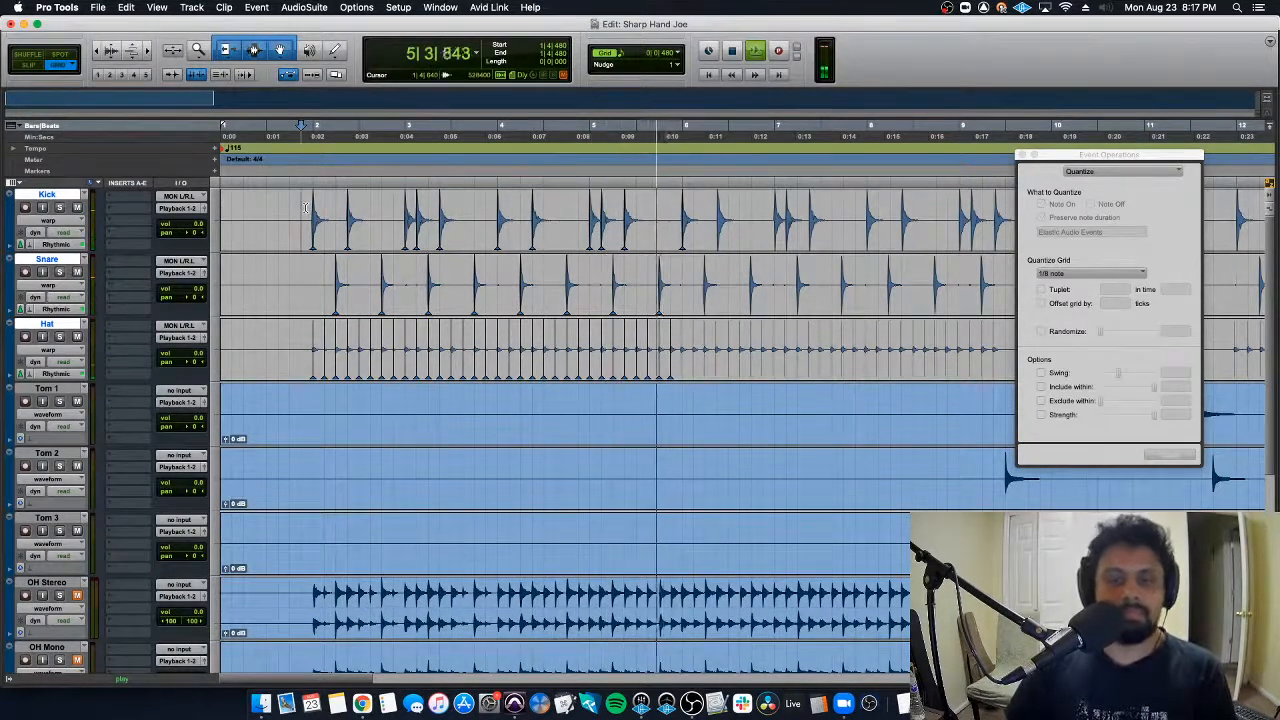
key("space")
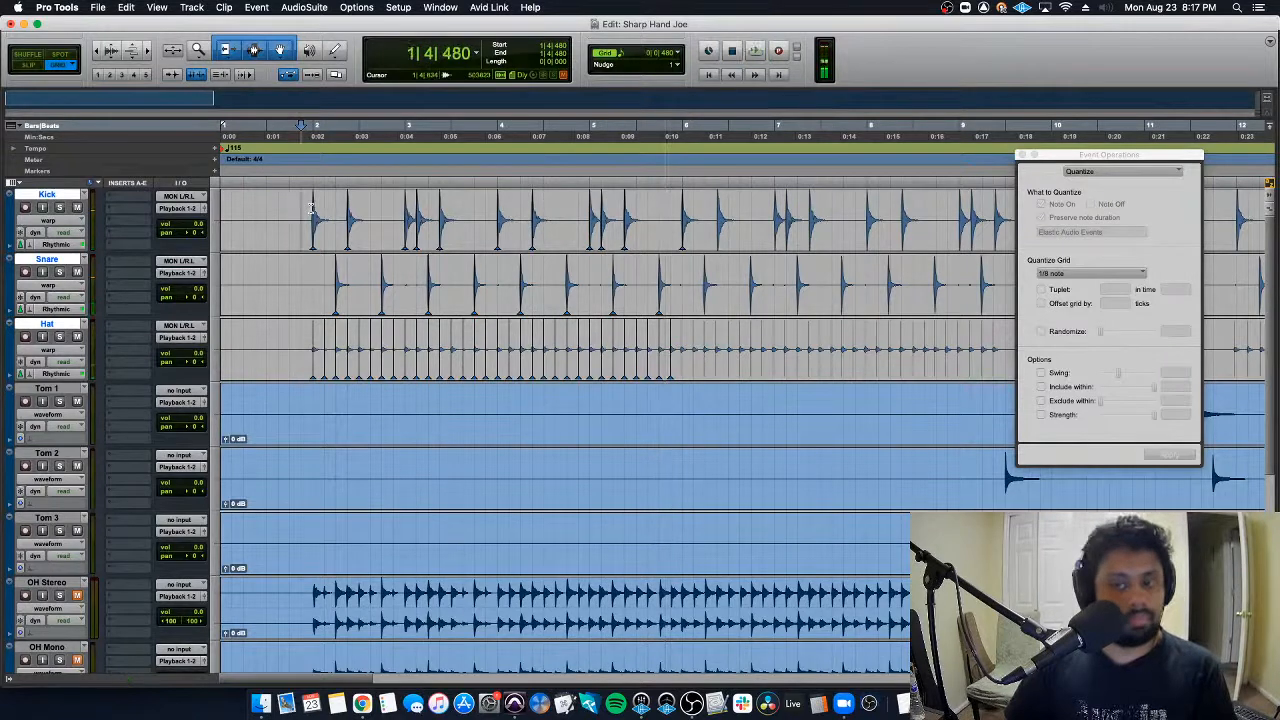
Step: Select from 6|1|000 to 10|1|480 across the Kick, Snare and Hat tracks
scroll(451, 226, "right", 5)
left_click(470, 215)
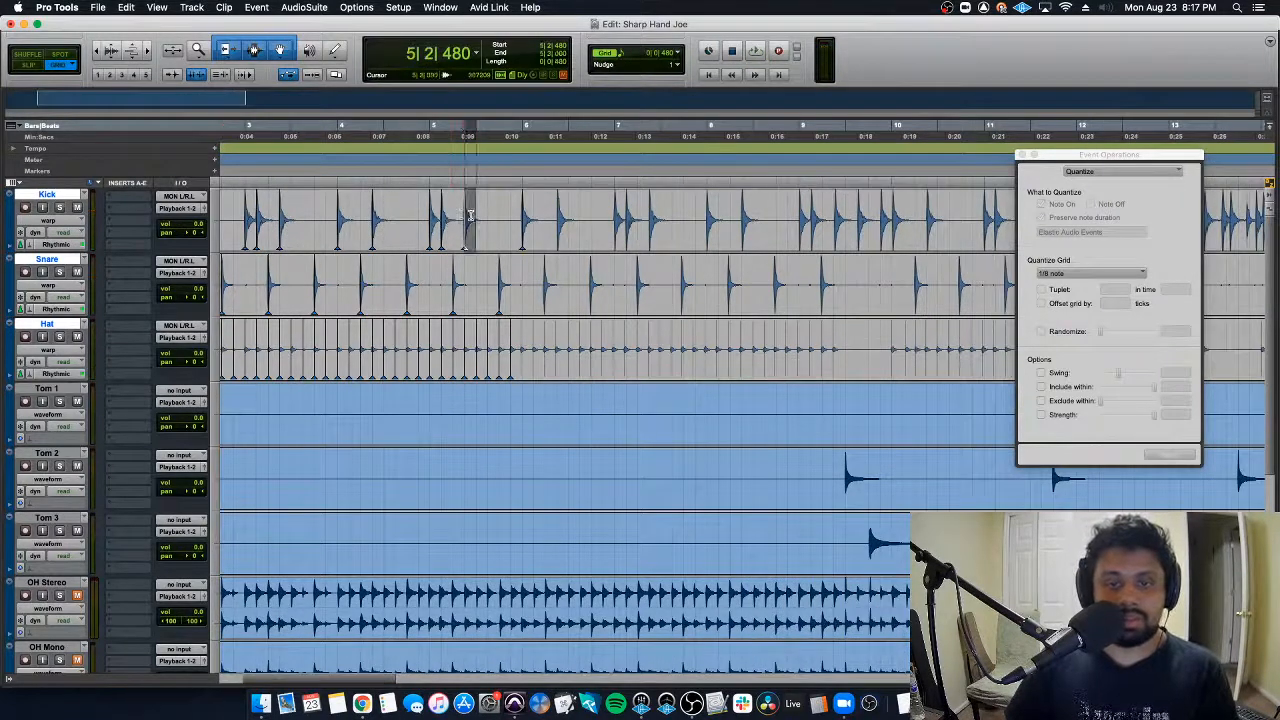
left_click_drag(470, 215, 557, 312)
left_click(522, 208)
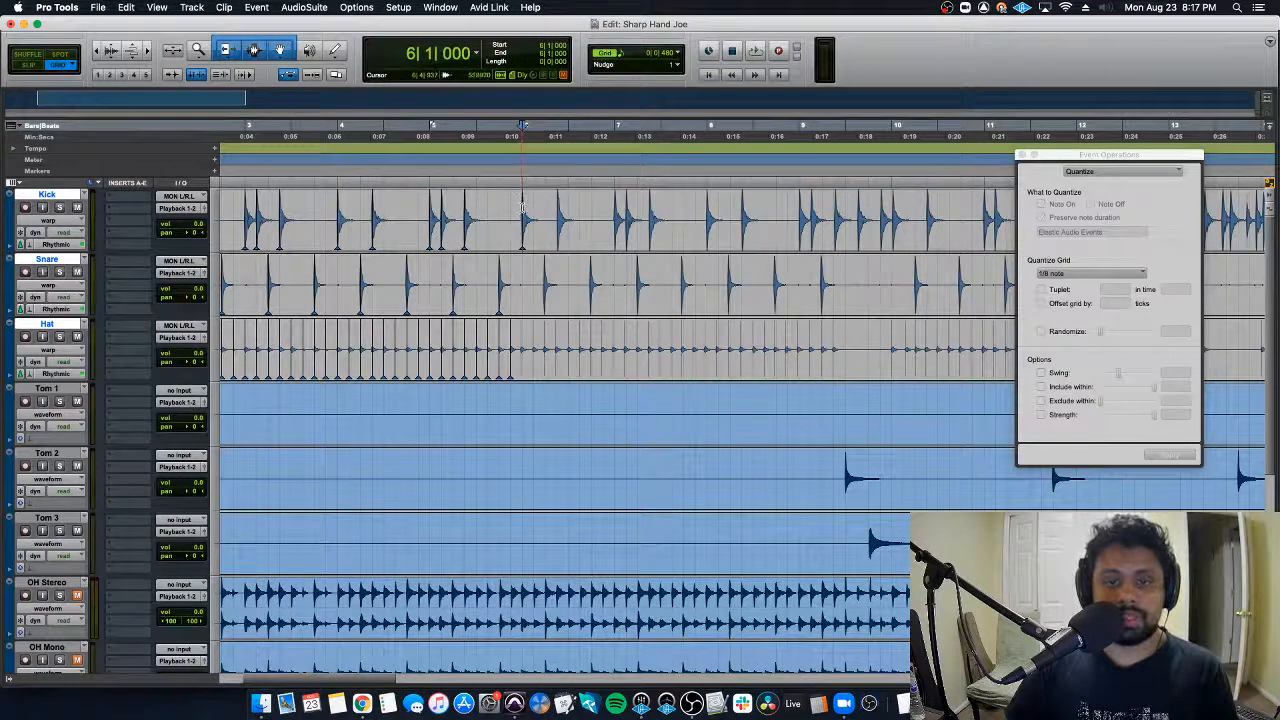
left_click_drag(522, 208, 901, 361)
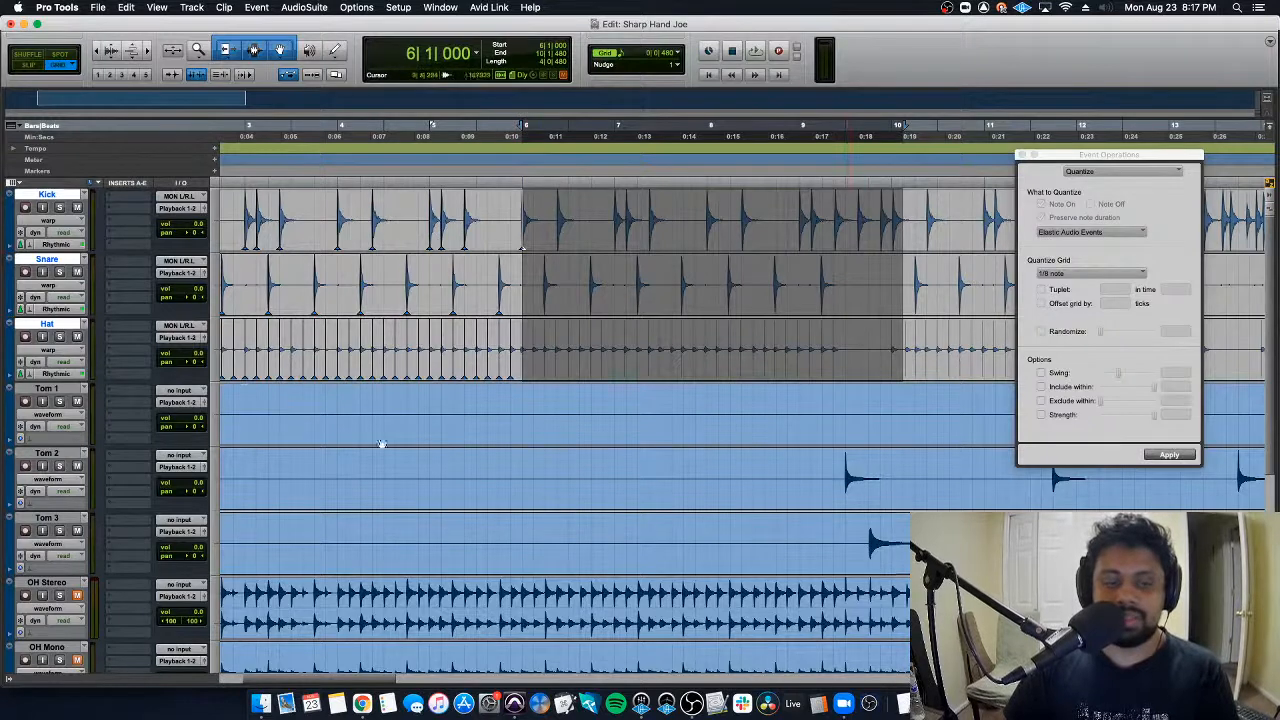
Step: Enable Rhythmic Elastic Audio on Tom 1, Tom 2 and Tom 3 and switch the three tracks to warp view
left_click(52, 389)
left_click(47, 517, "shift")
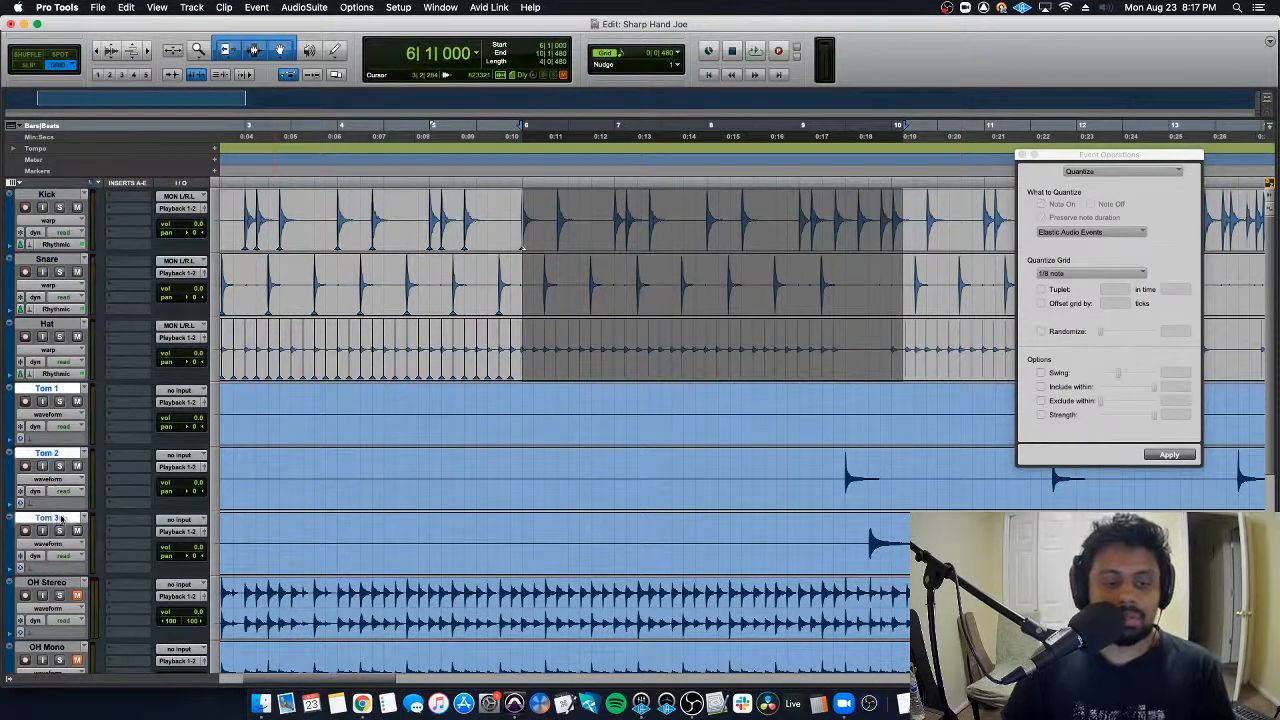
left_click(44, 574)
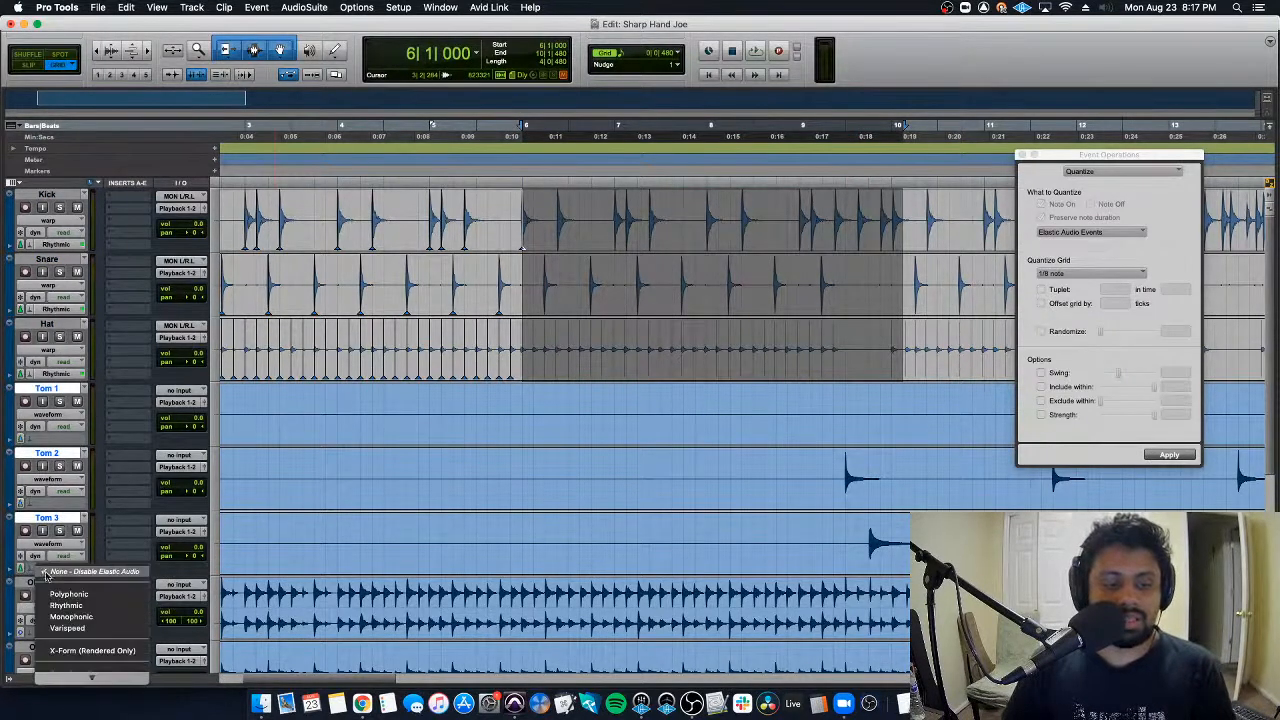
left_click(60, 610)
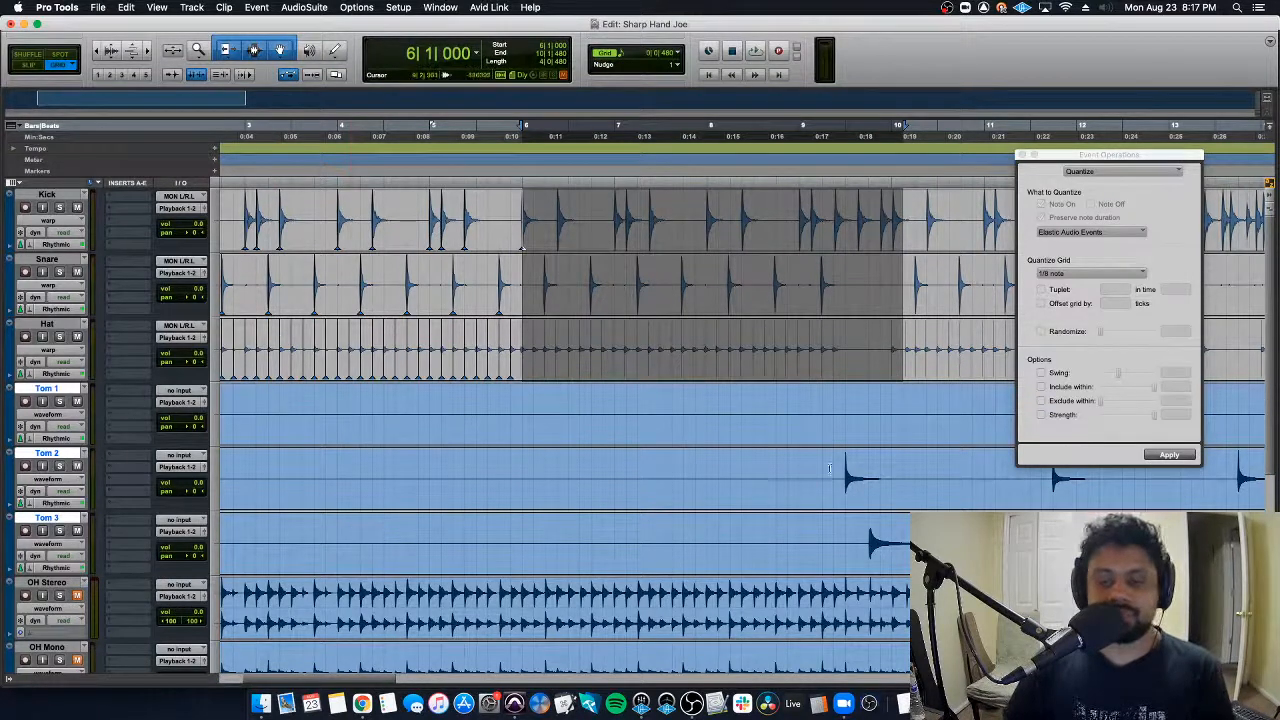
left_click(57, 415)
left_click(40, 404)
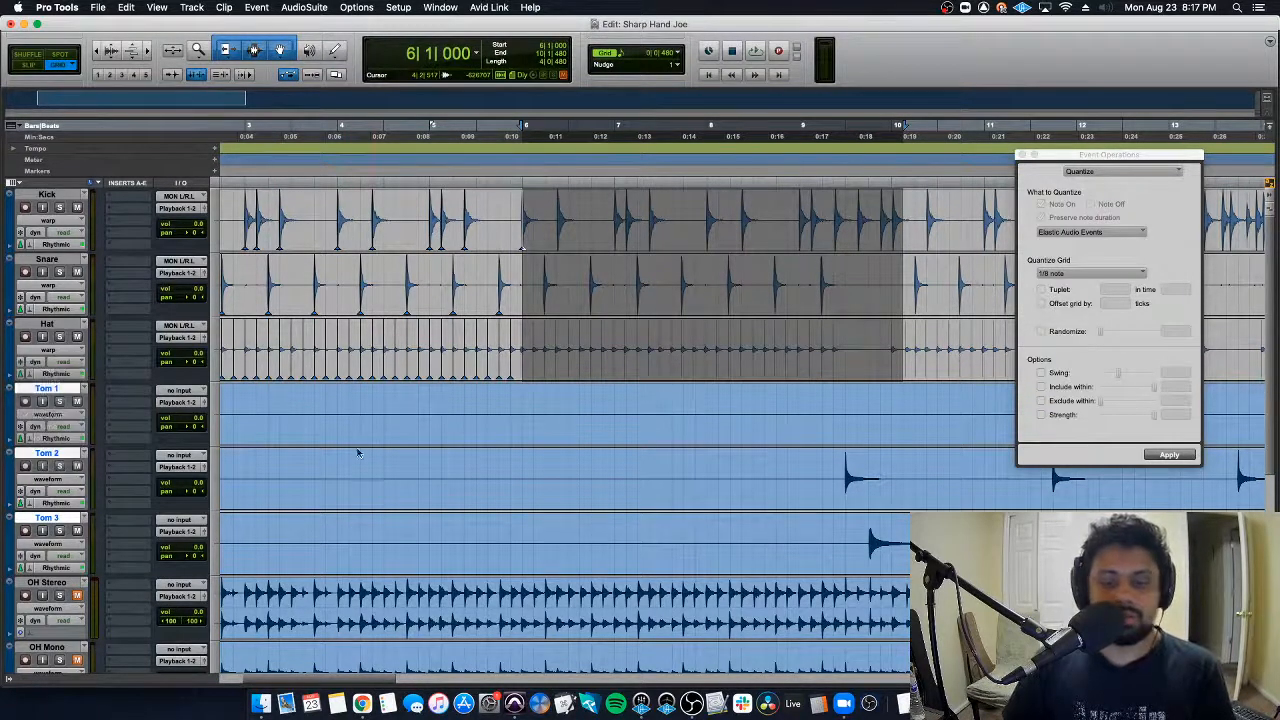
Step: Extend the selection through Tom 3, ending it at 10|1|000, and quantize its elastic audio events to the 1/8-note grid
left_click(892, 482, "shift")
left_click_drag(893, 485, 887, 530)
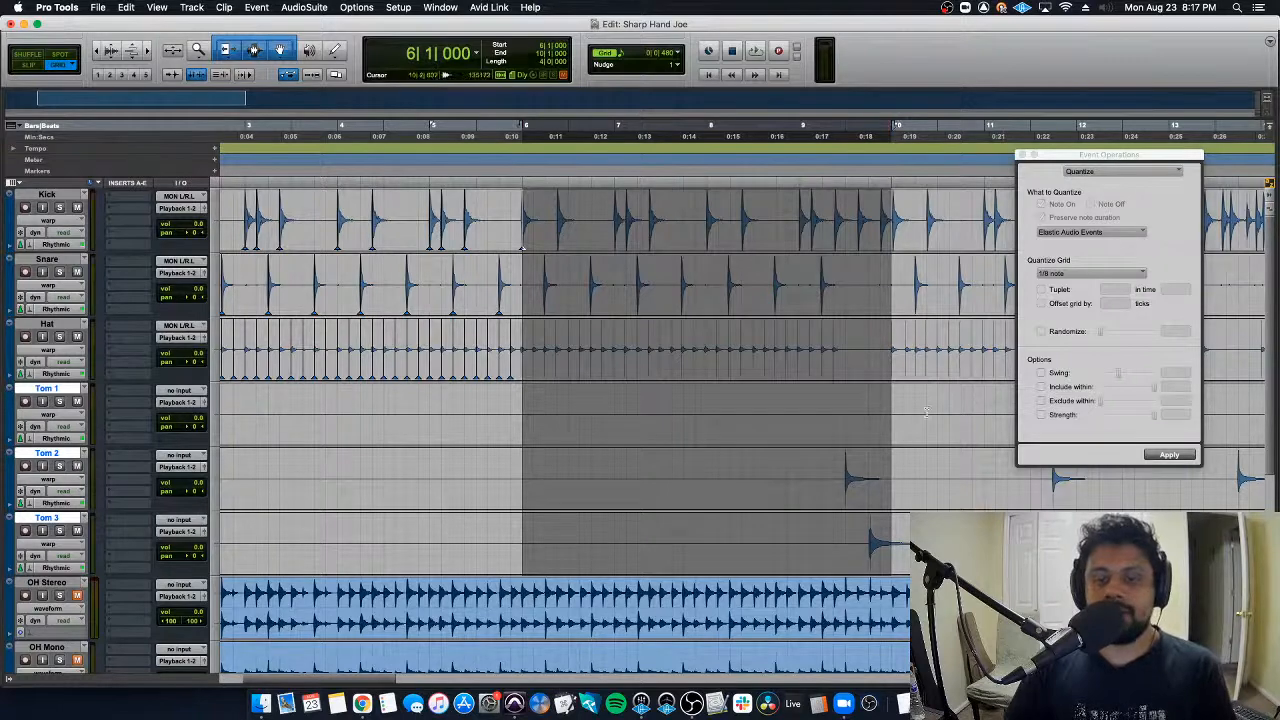
key("t")
key("t")
key("t")
scroll(863, 392, "right", 5)
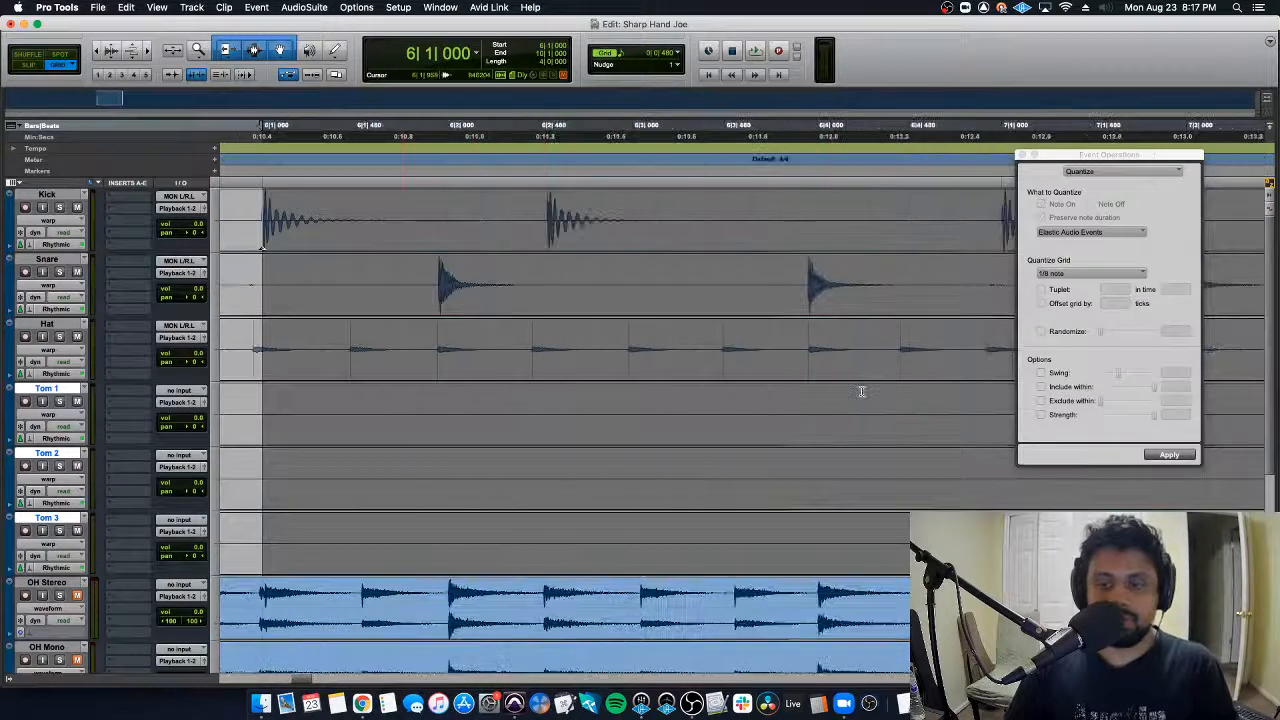
key("r")
scroll(863, 392, "right", 3)
key("r")
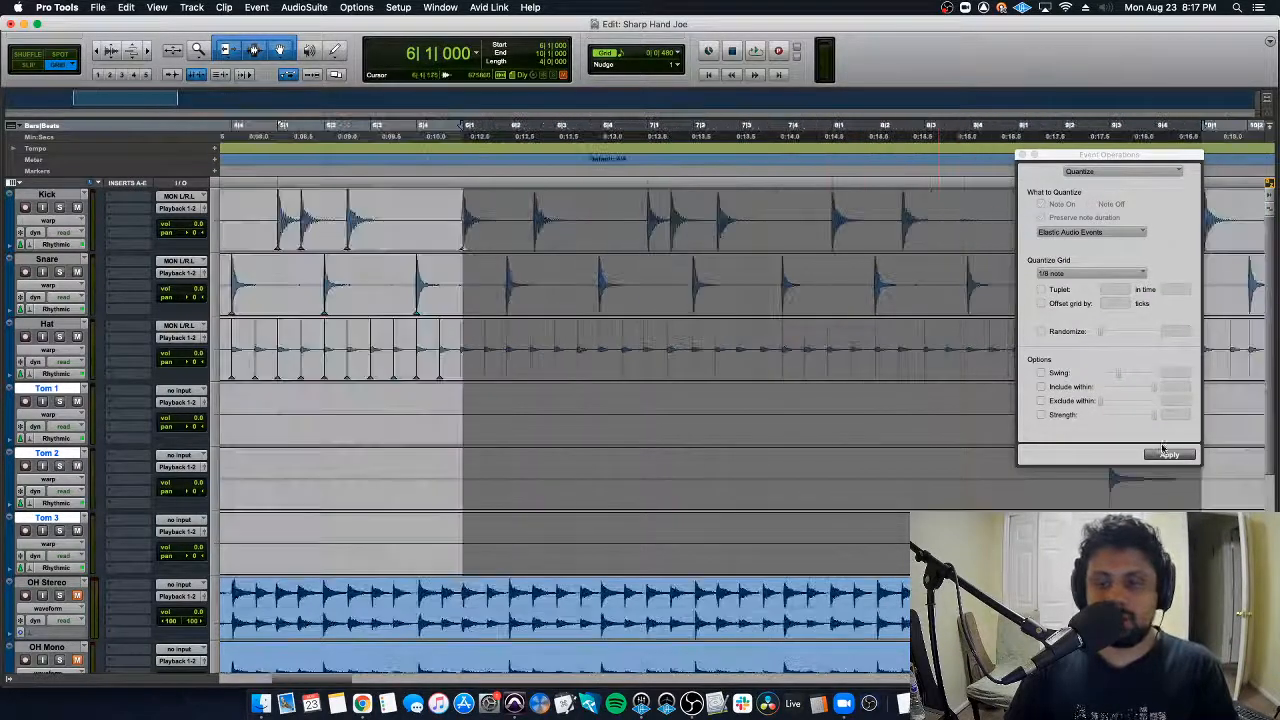
left_click(1168, 455)
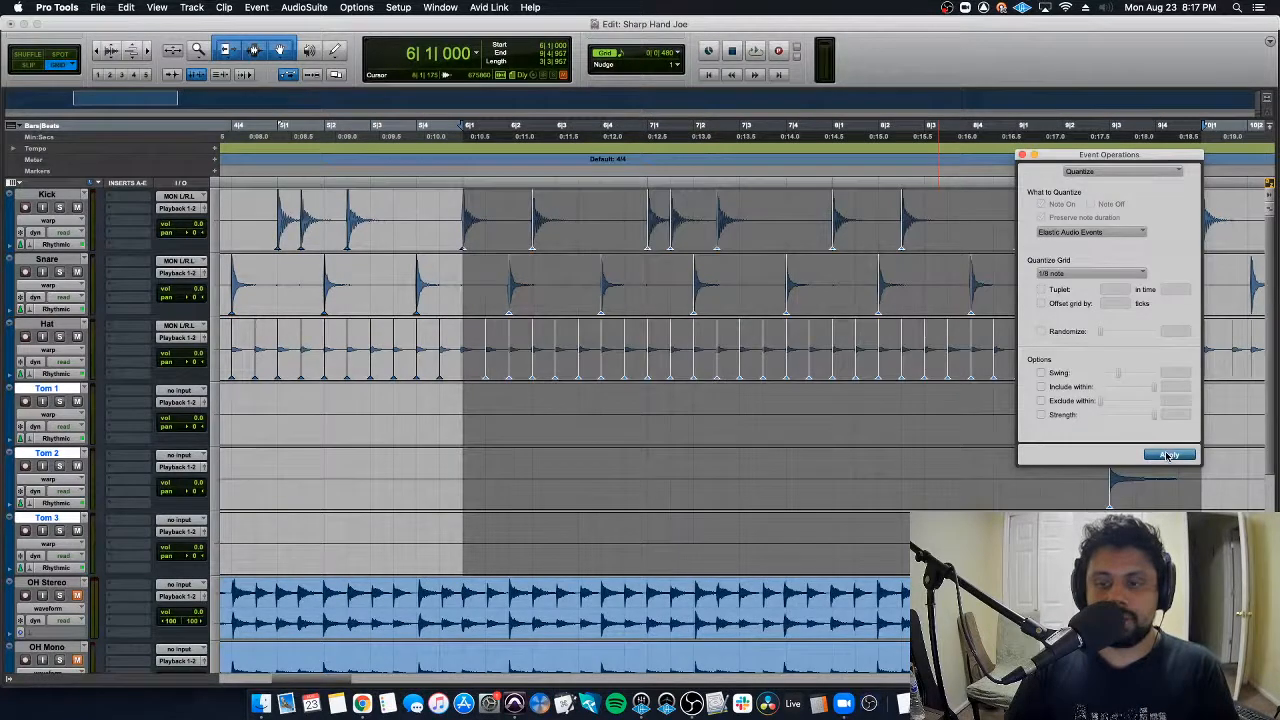
Step: Play back the quantized drums and tom fill from just before bar 6, and place the cursor at 10|1|000
key("r")
left_click(511, 230)
key("space")
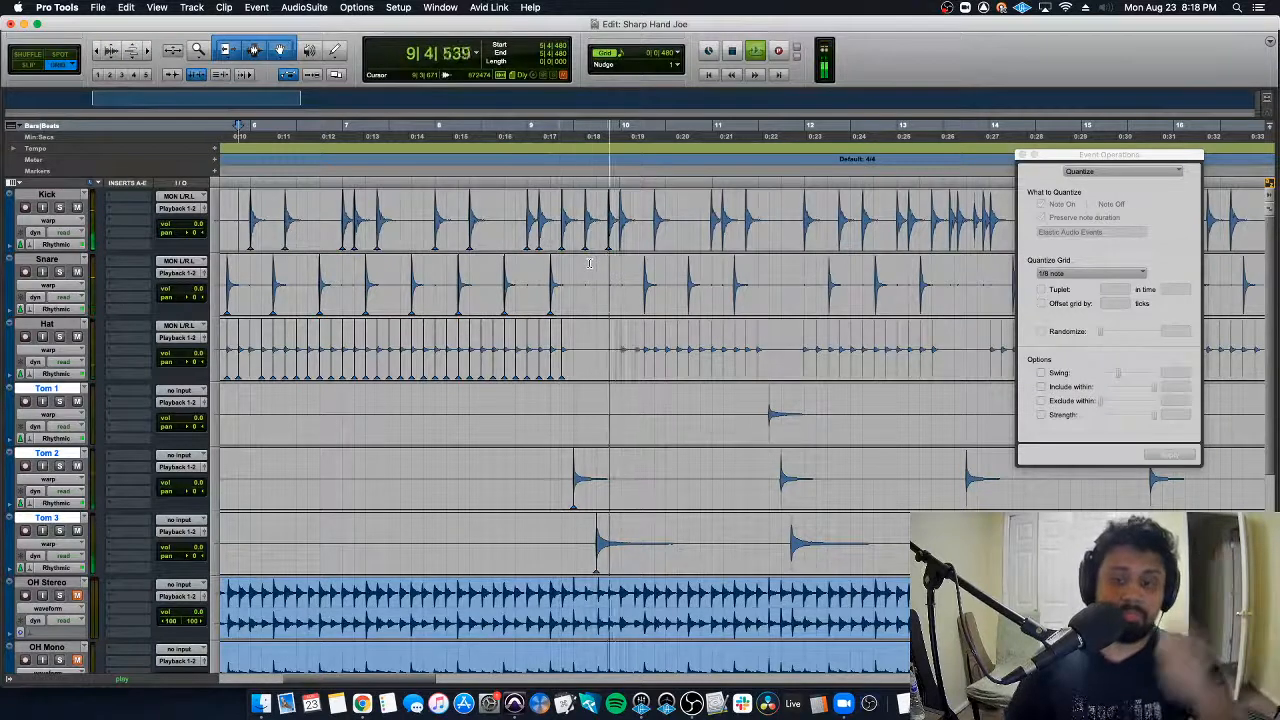
key("space")
left_click(617, 207)
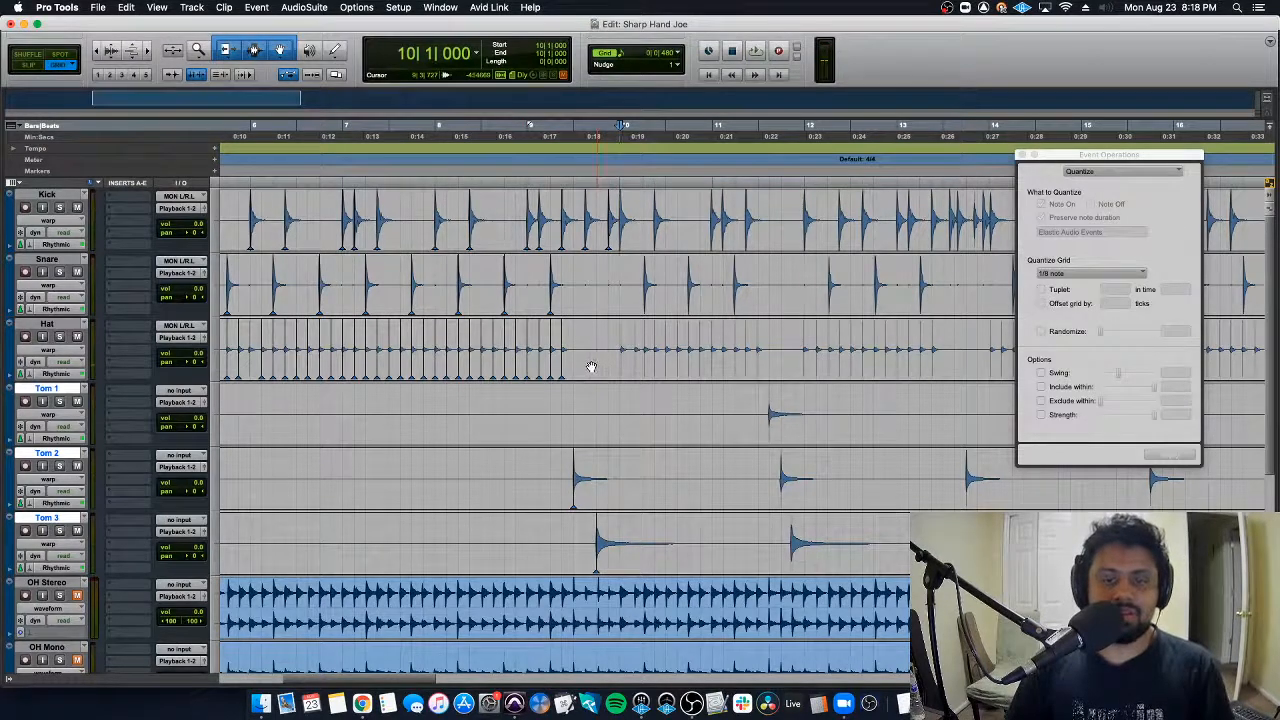
Step: Compare with the unquantized performance by undoing the last quantize, playing from 6|1|000, and restoring the quantize
key("super+z")
left_click(248, 394)
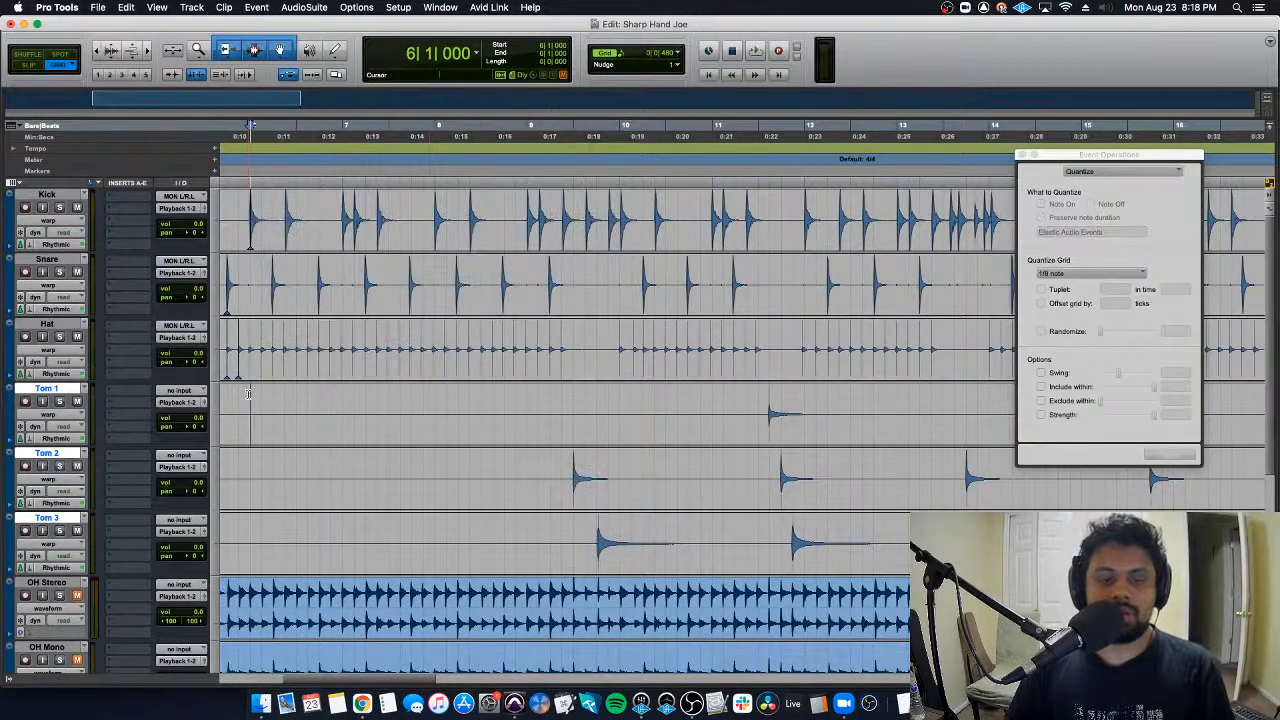
key("space")
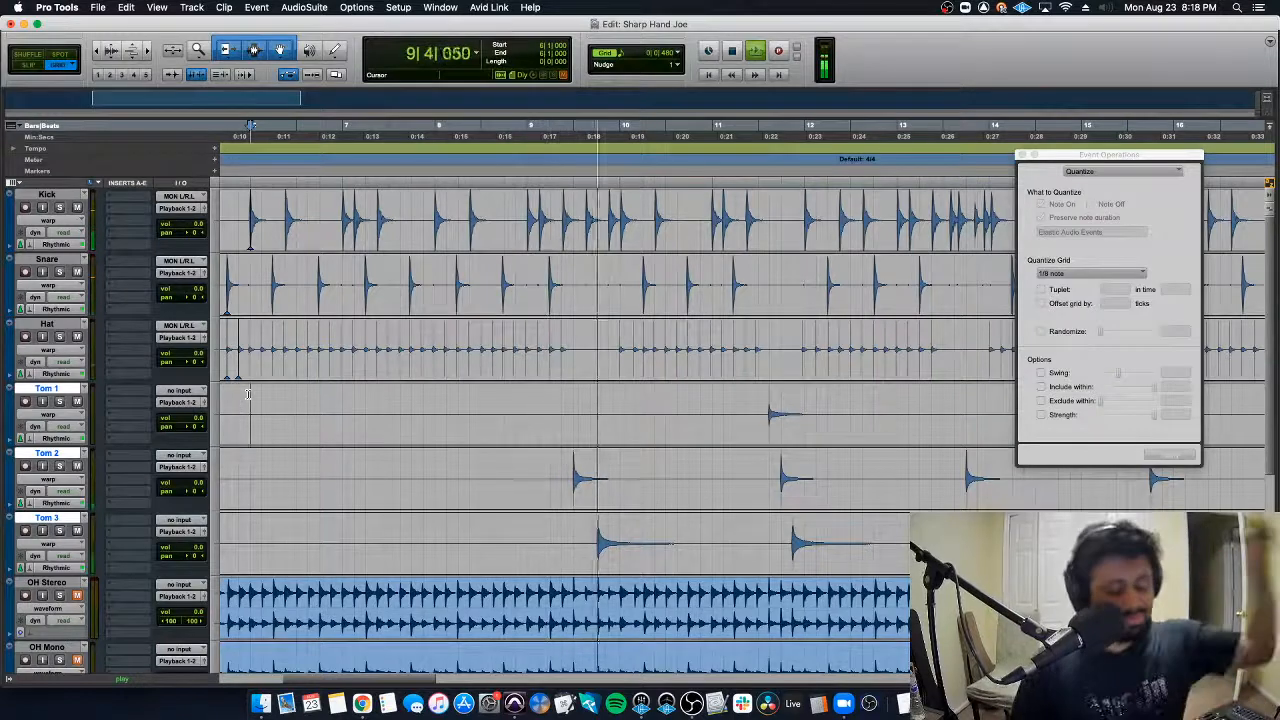
key("space")
key("super+shift+z")
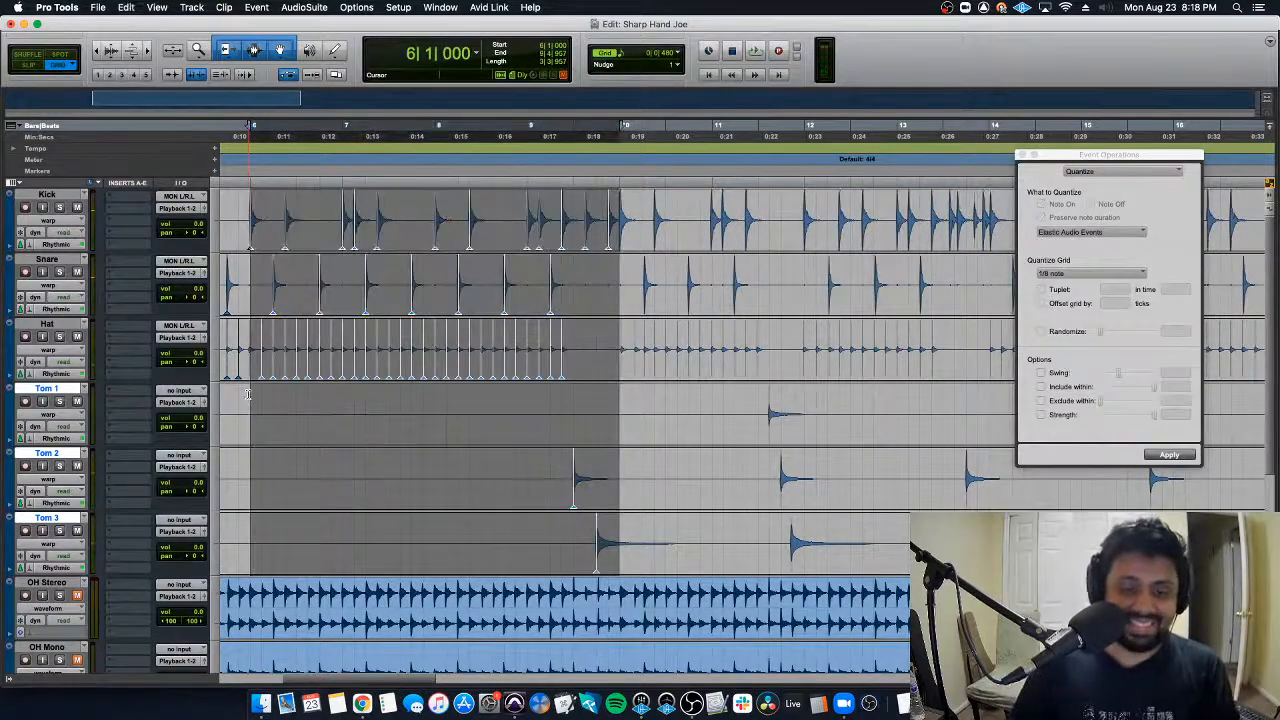
Step: Play back the quantized drums and tom fill from 6|1|000
left_click(248, 394)
key("space")
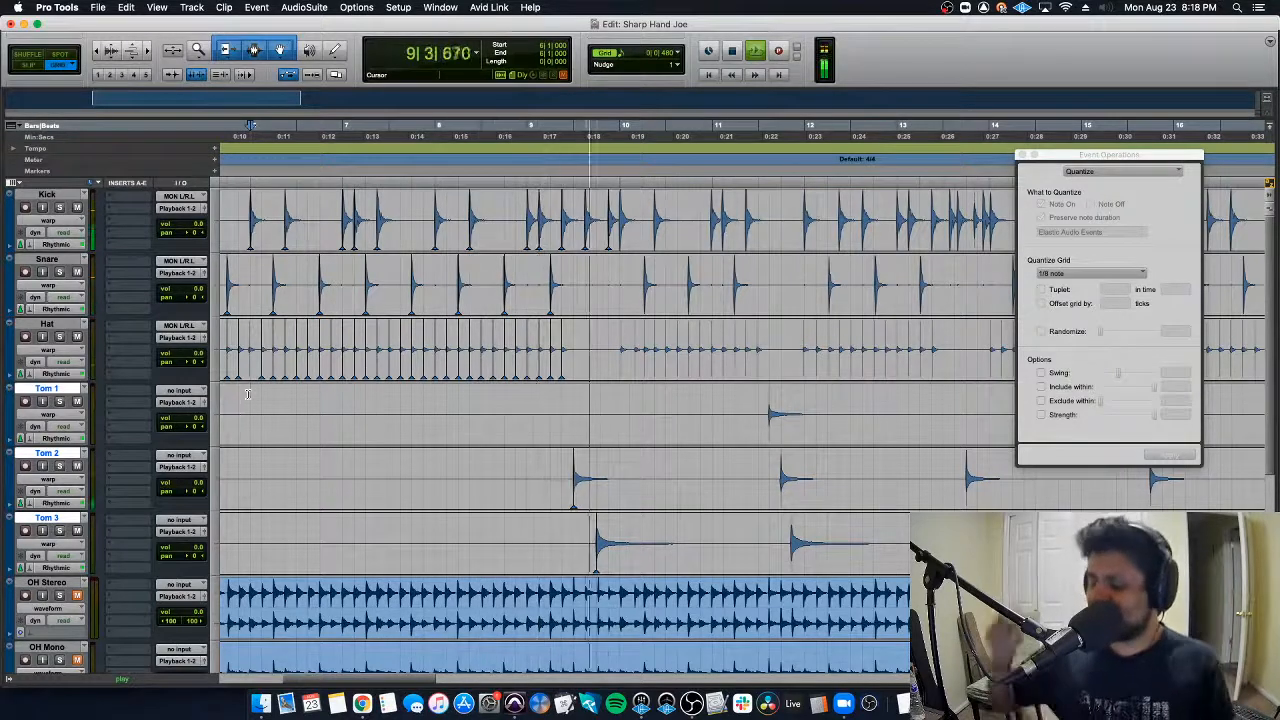
key("space")
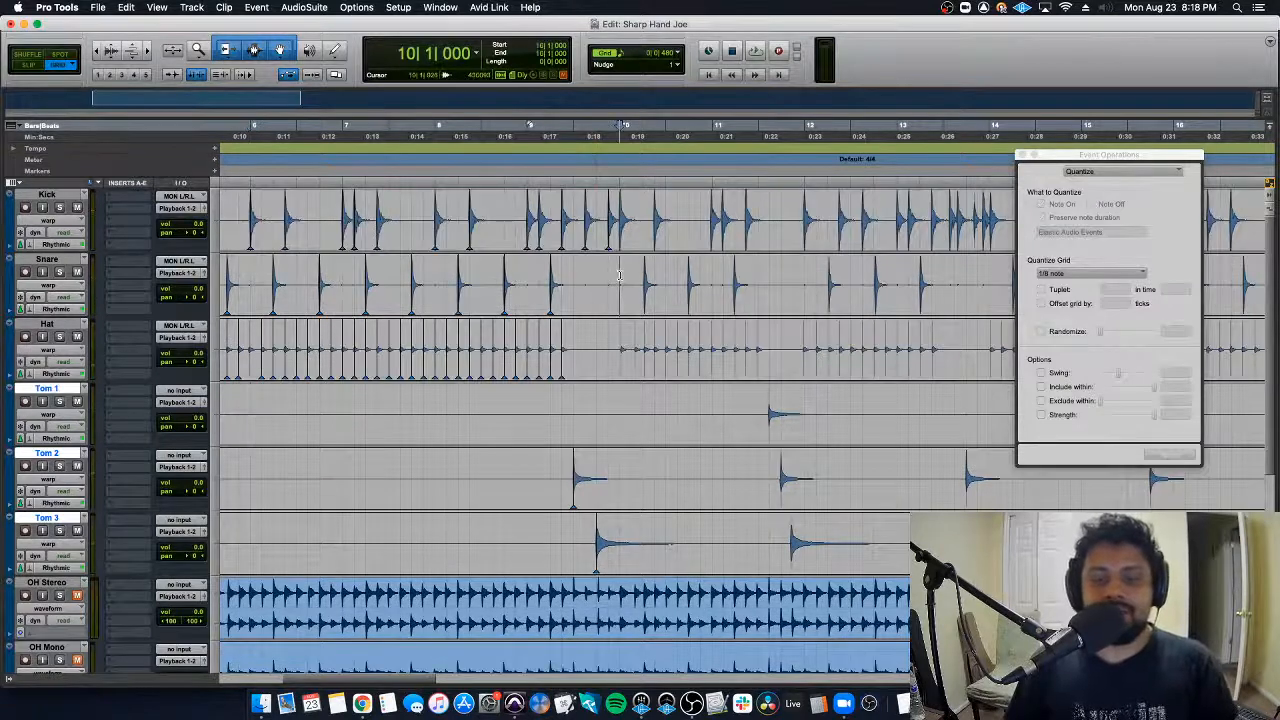
Step: Play the drums from 10|1|000 to check the timing of the bars following the quantized section
key("super+bracketright")
key("super+bracketright")
key("space")
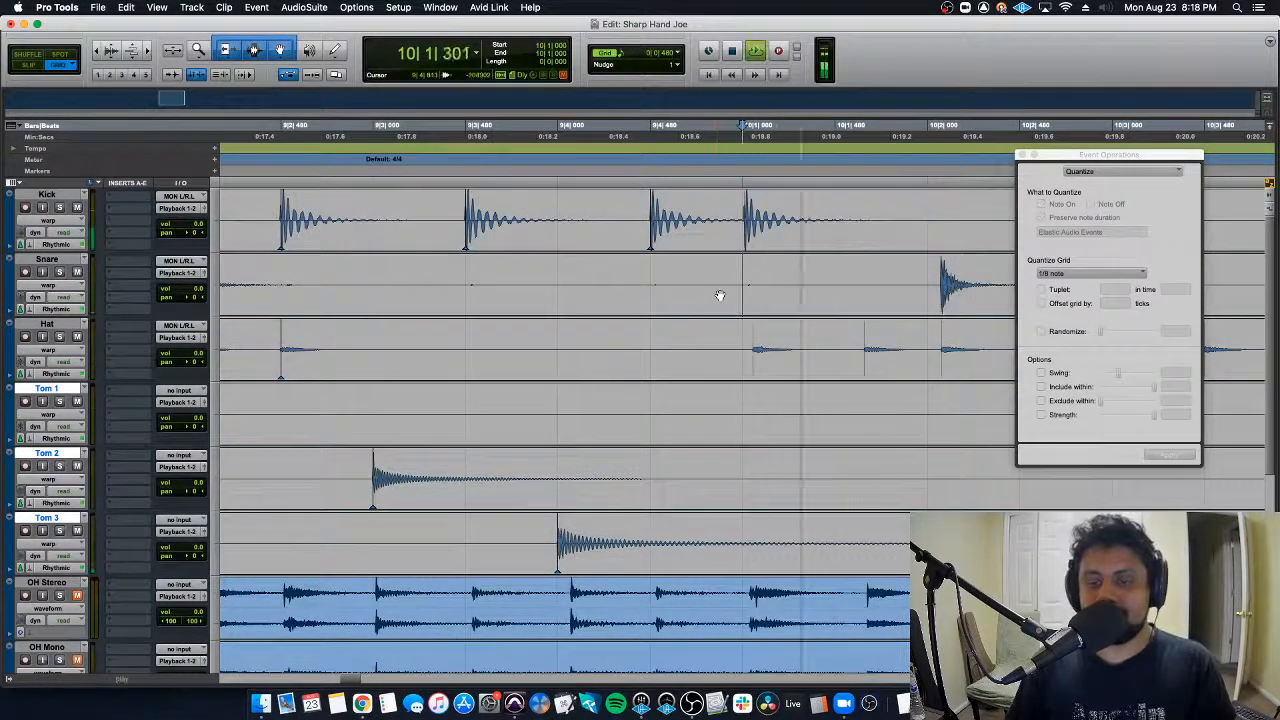
key("space")
key("super+bracketleft")
scroll(870, 343, "right", 5)
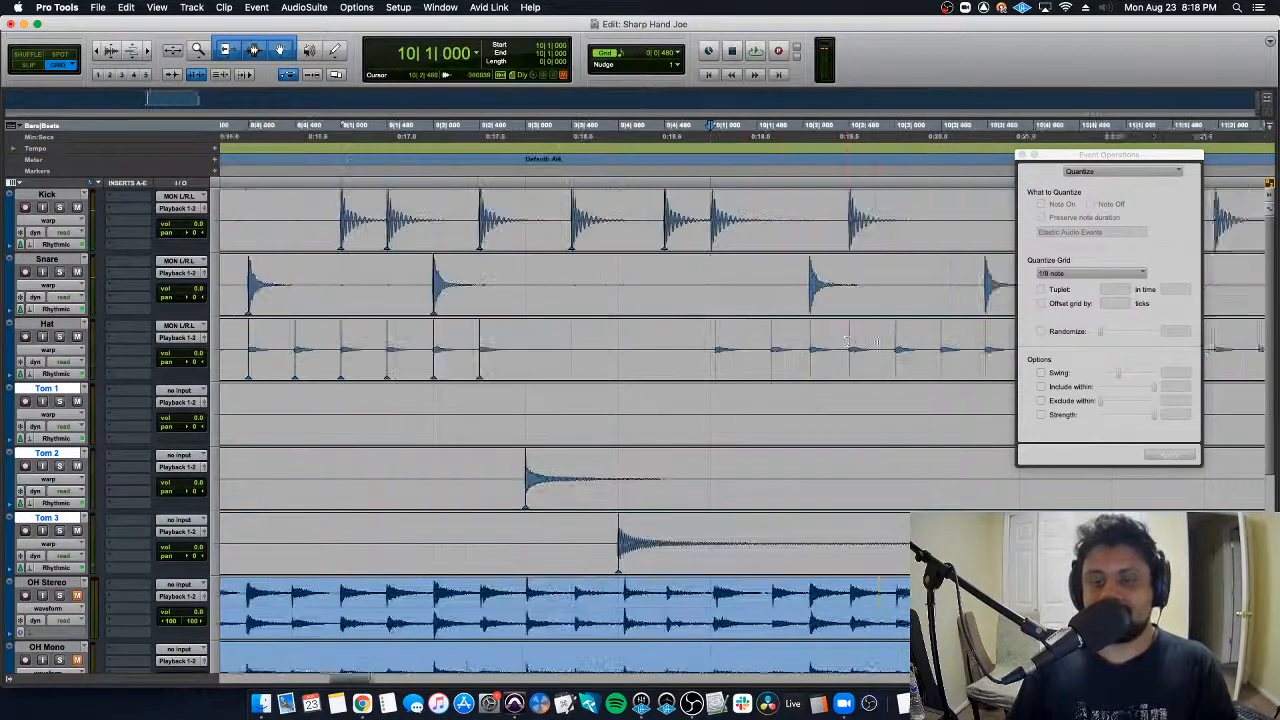
key("super+bracketleft")
key("super+bracketleft")
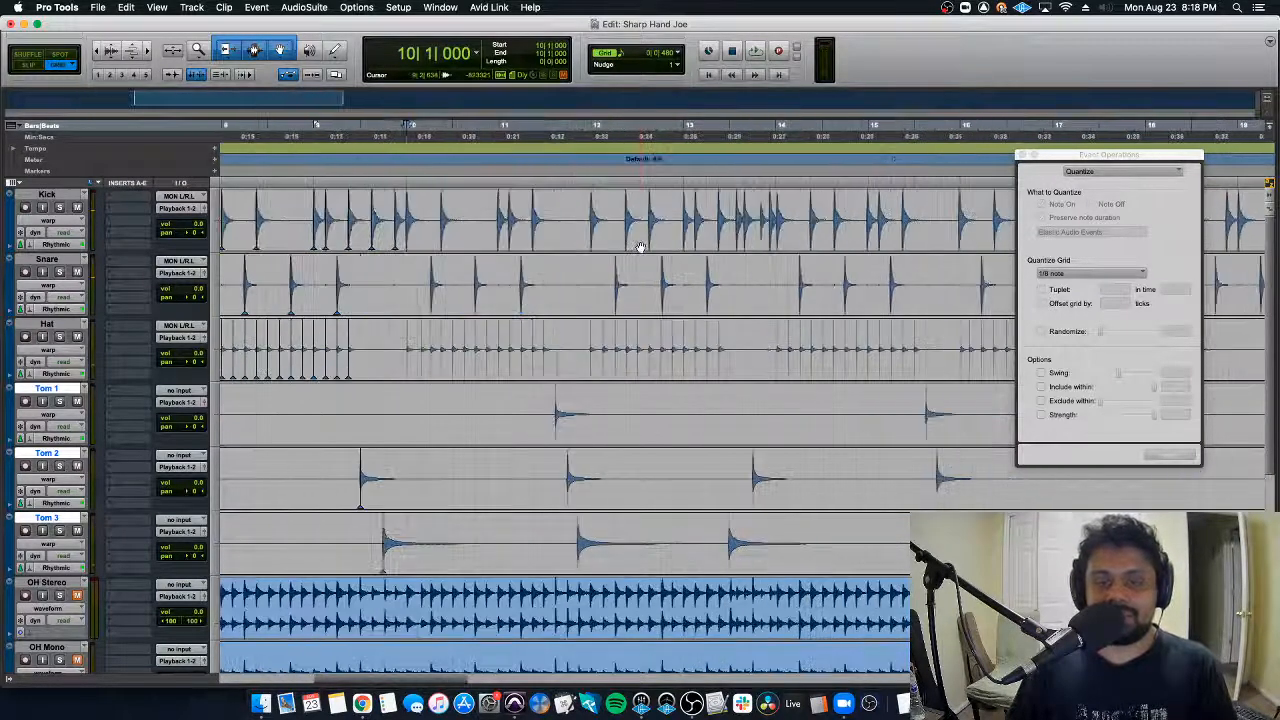
key("space")
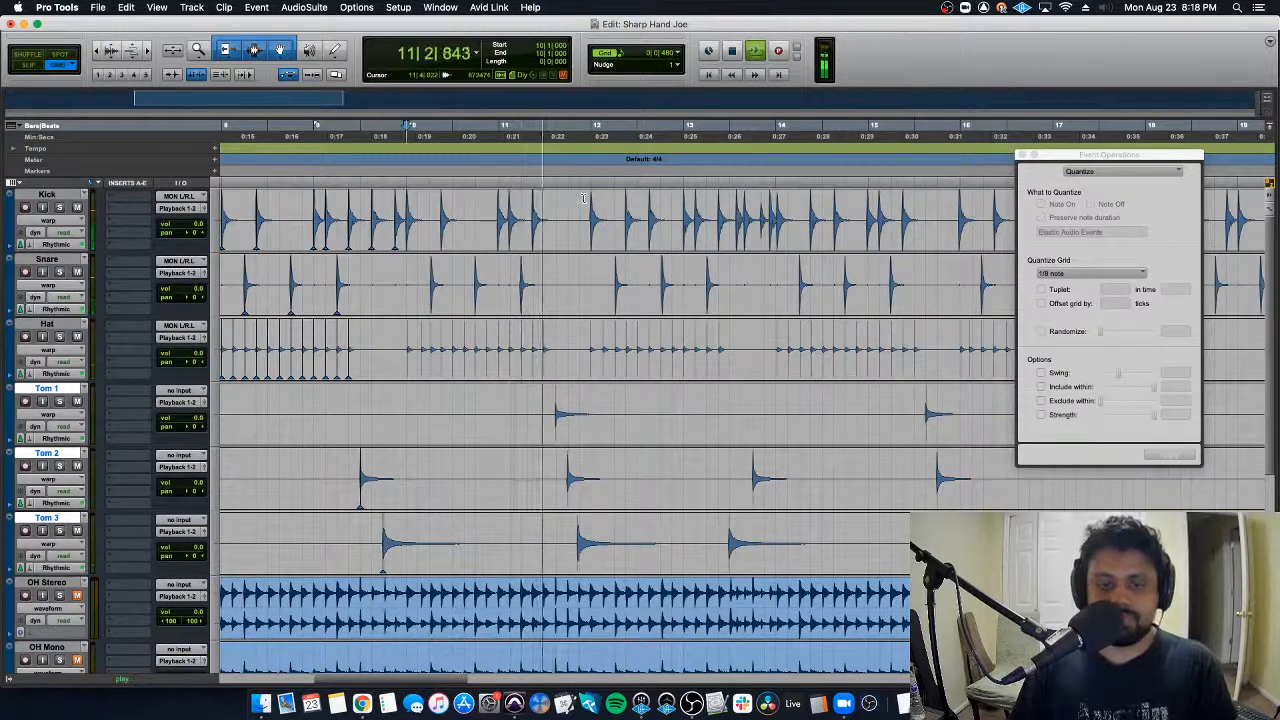
key("space")
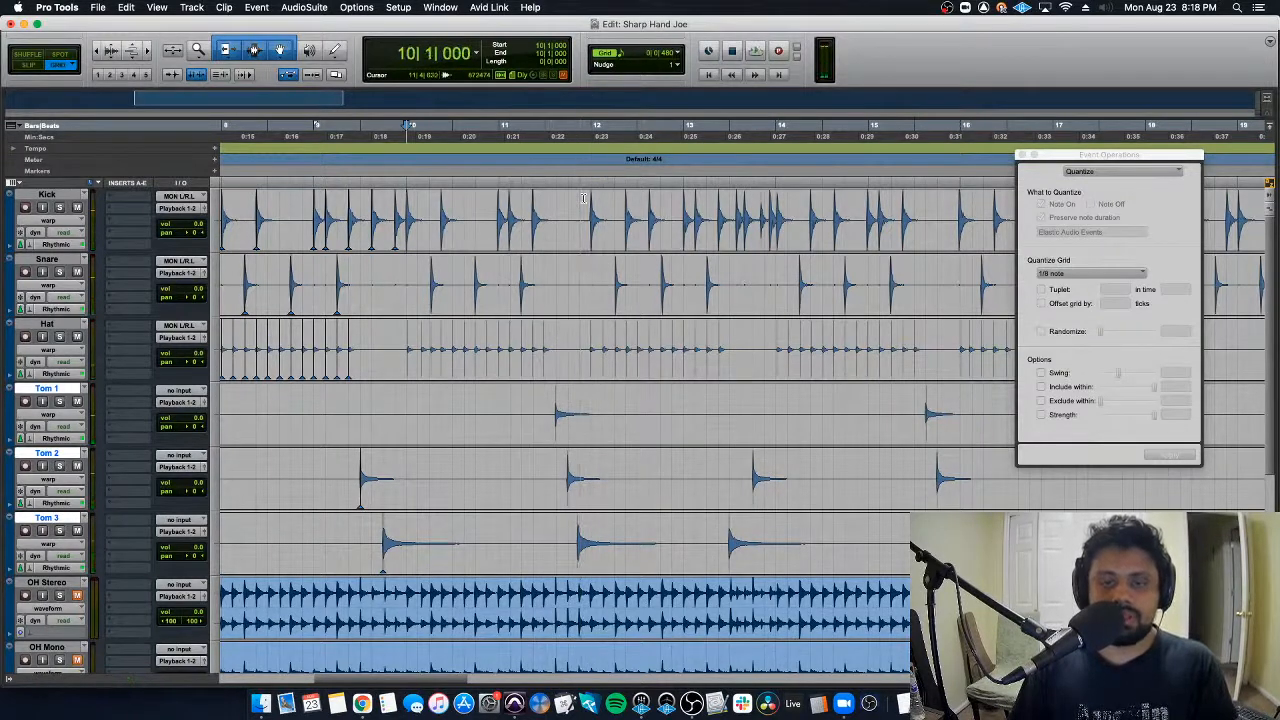
Step: Quantize the elastic audio events on Kick through Tom 3 from 10|1|000 to 12|1|000 to the 1/8-note grid and play them back
left_click_drag(580, 200, 588, 545)
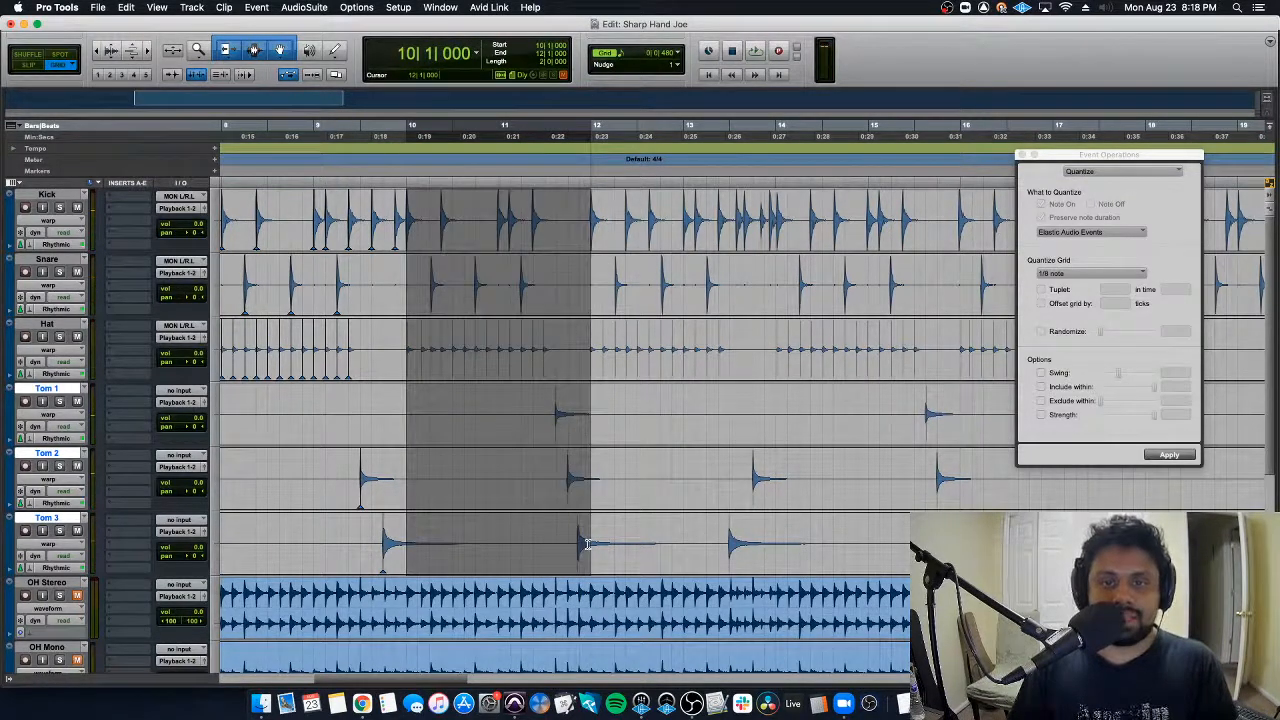
left_click(1176, 458)
key("t")
key("t")
scroll(554, 296, "right", 3)
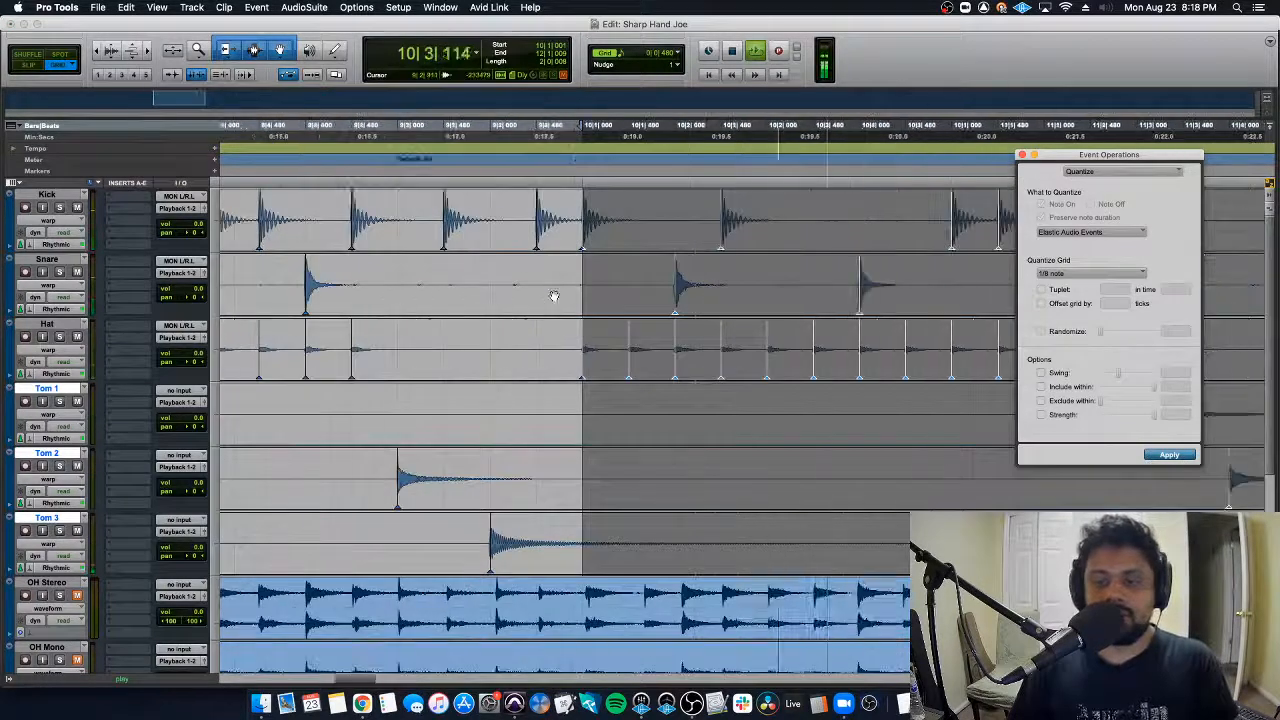
key("r")
scroll(554, 296, "right", 3)
scroll(554, 296, "right", 2)
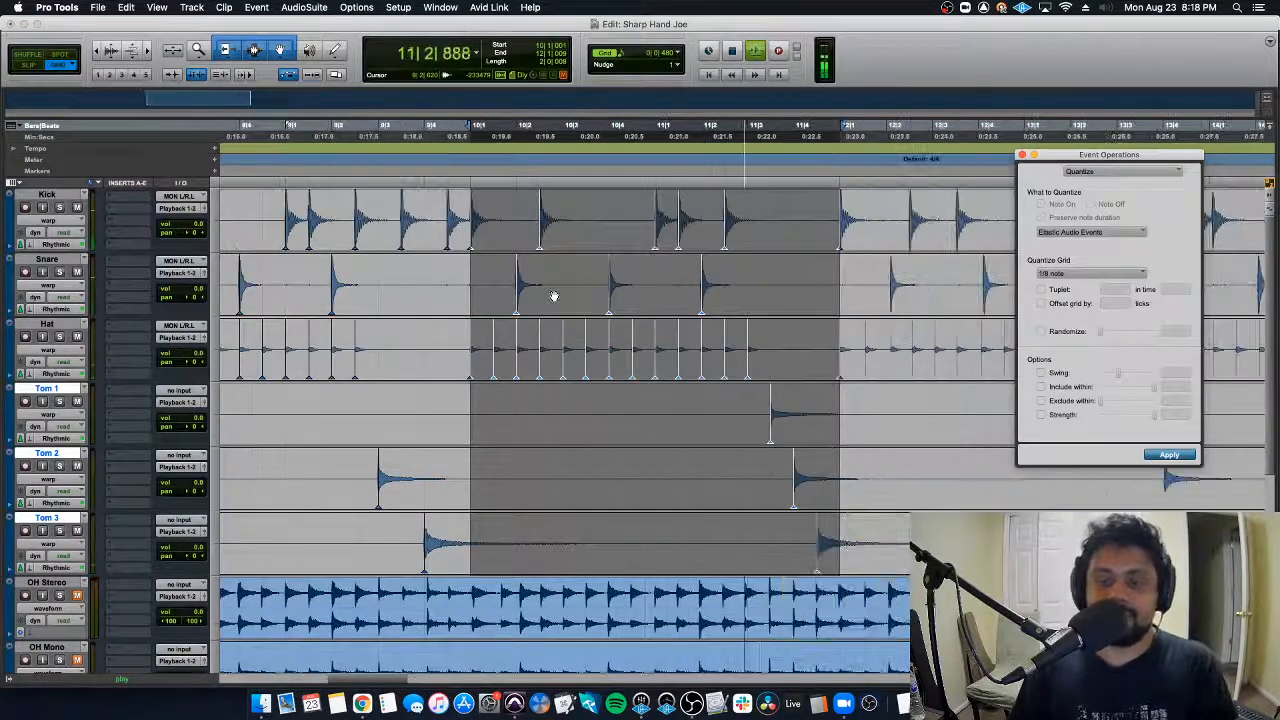
key("space")
scroll(554, 296, "right", 4)
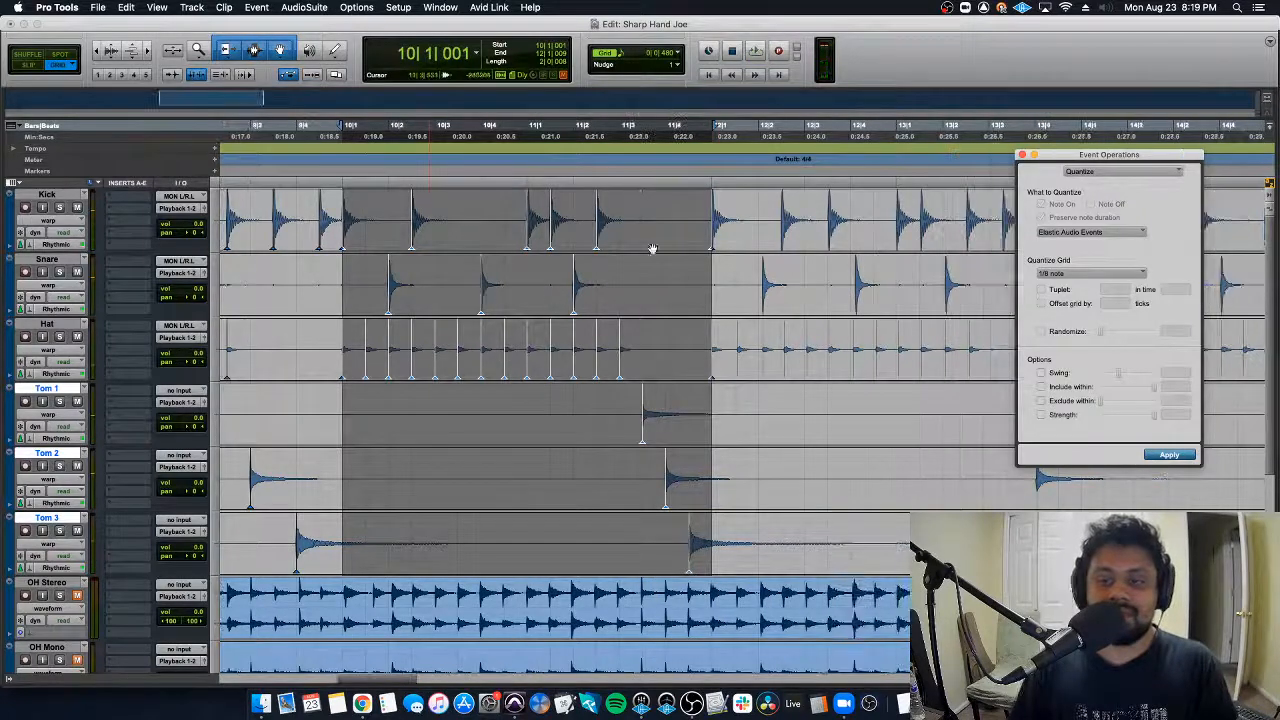
Step: Try quantizing Kick through Tom 3 from 12|1|000 to 20|1|000 to the 1/8-note grid and play the result through the bar 13 fill
left_click(694, 211)
scroll(694, 211, "right", 2)
key("r")
left_click(700, 216)
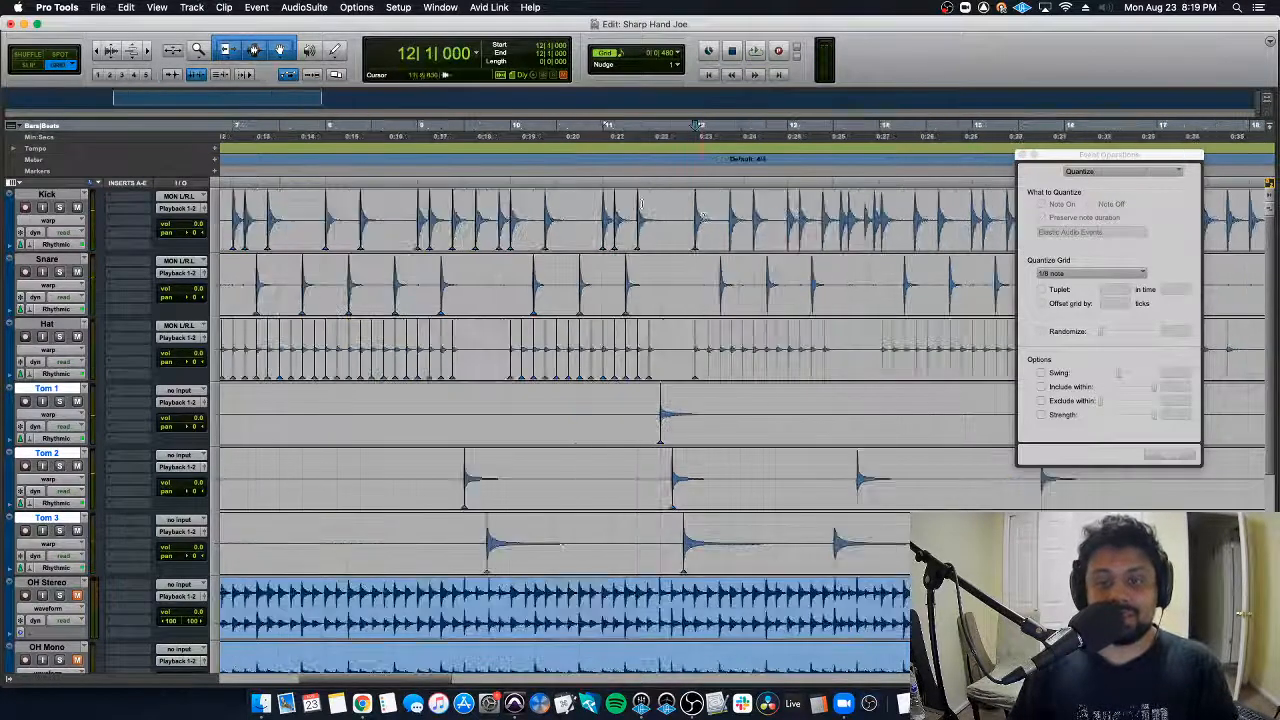
scroll(704, 217, "right", 2)
key("r")
left_click_drag(668, 211, 1058, 545)
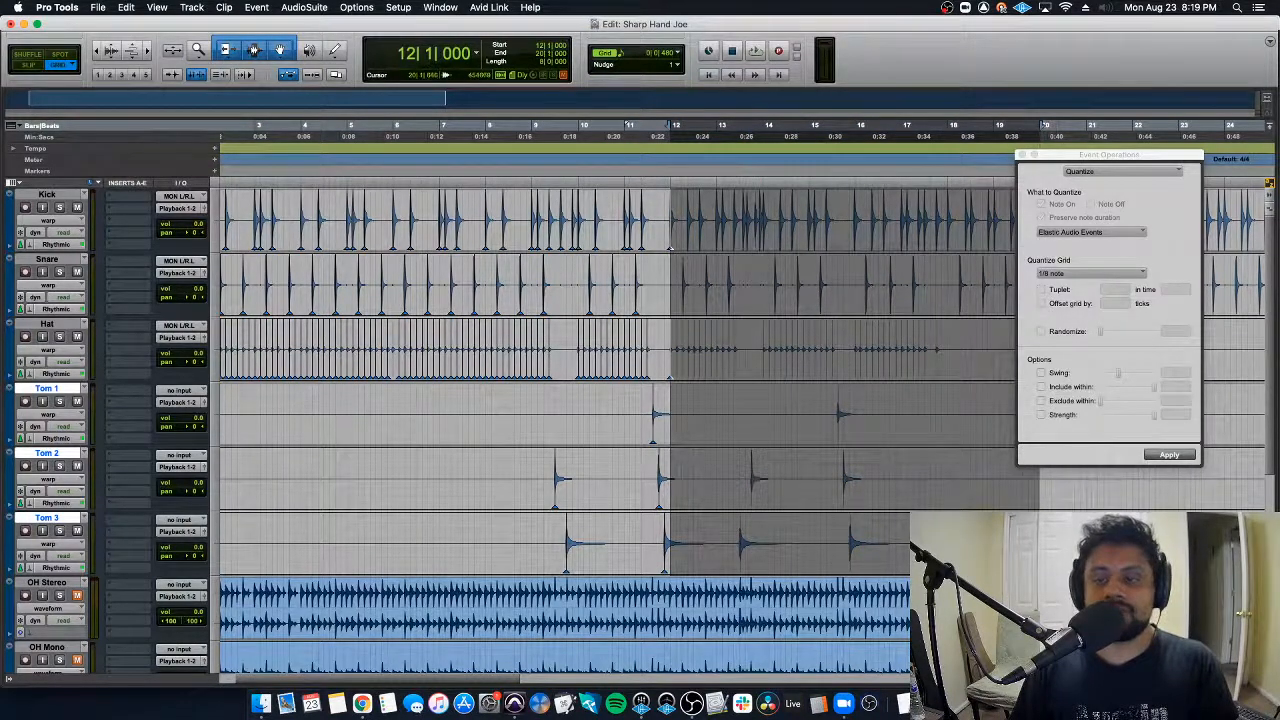
left_click(1166, 455)
left_click(614, 202)
key("t")
key("space")
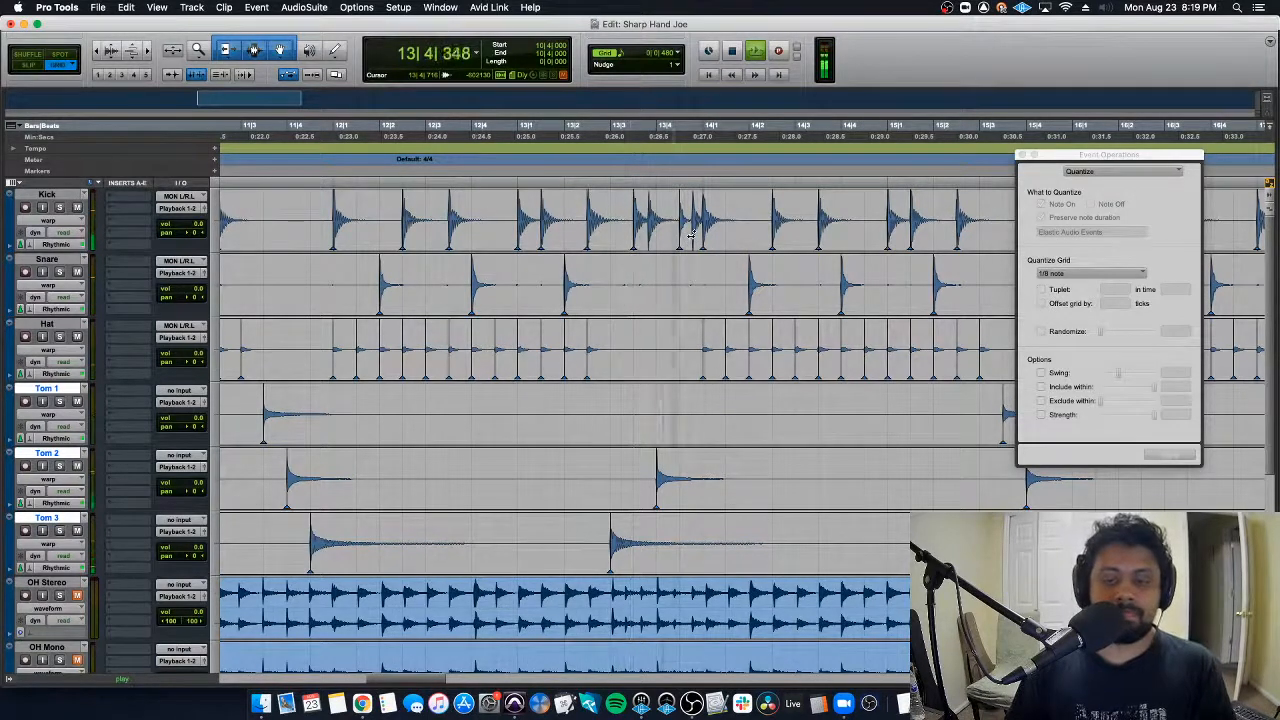
key("space")
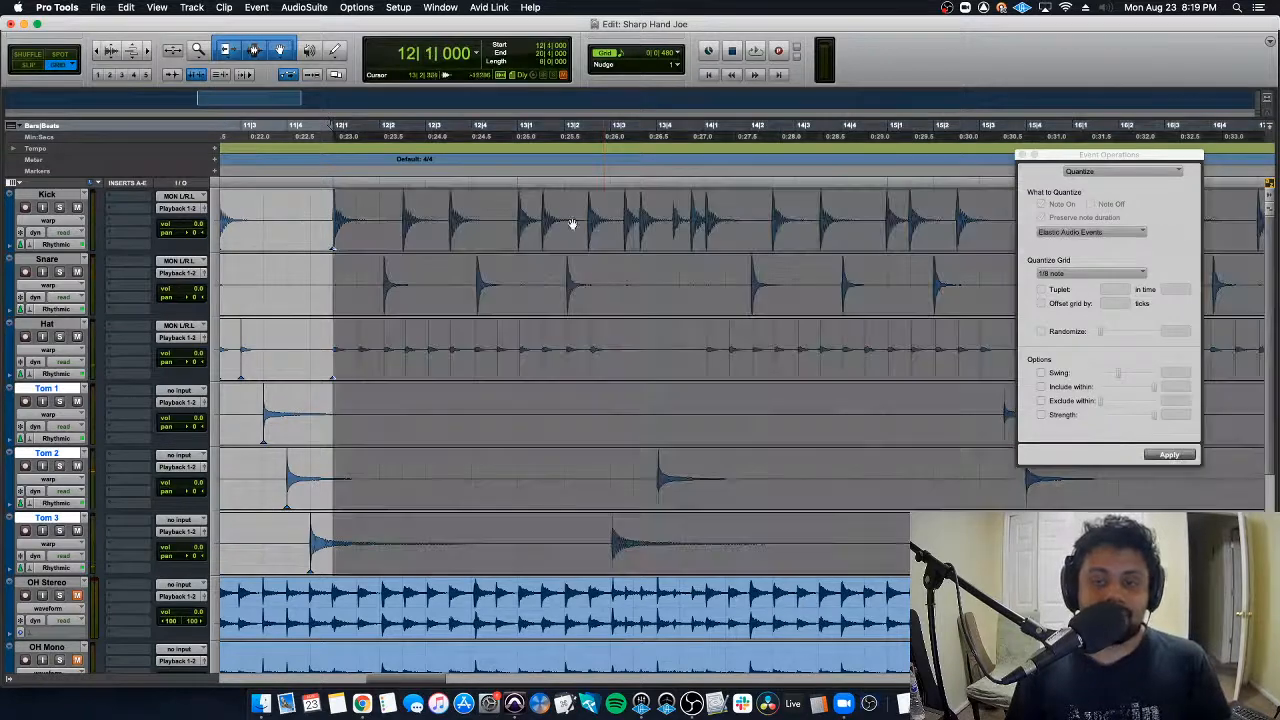
Step: Play back the unquantized drums from 13|1|000
left_click(518, 200)
key("space")
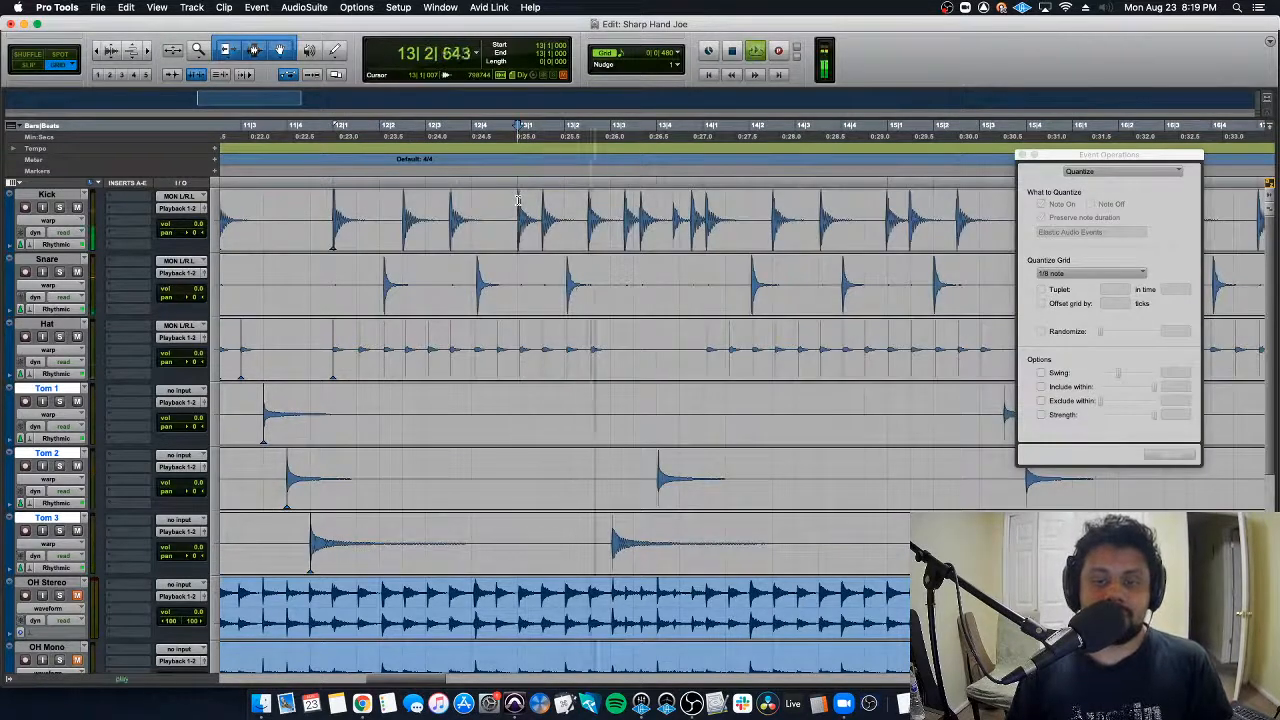
key("space")
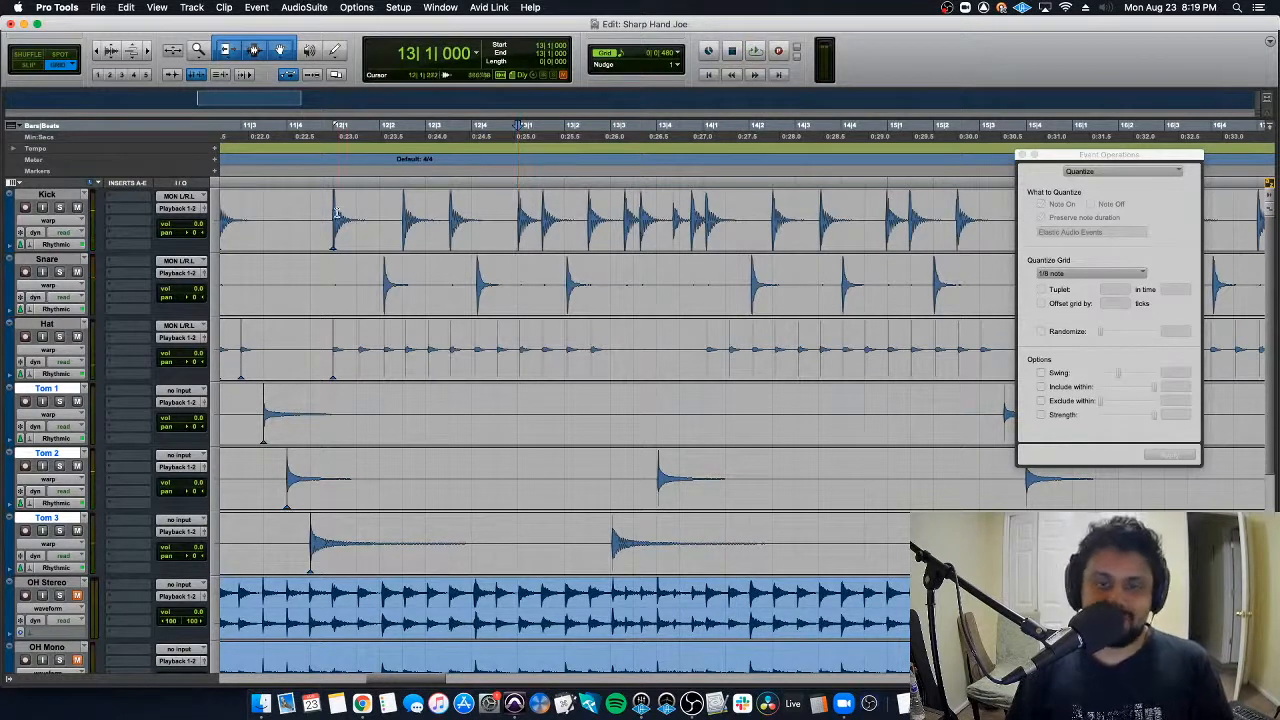
Step: Quantize Kick through Tom 3 from 12|1|000 to 13|1|000 to the 1/8-note grid and play back from 11|4|480
left_click_drag(337, 207, 522, 538)
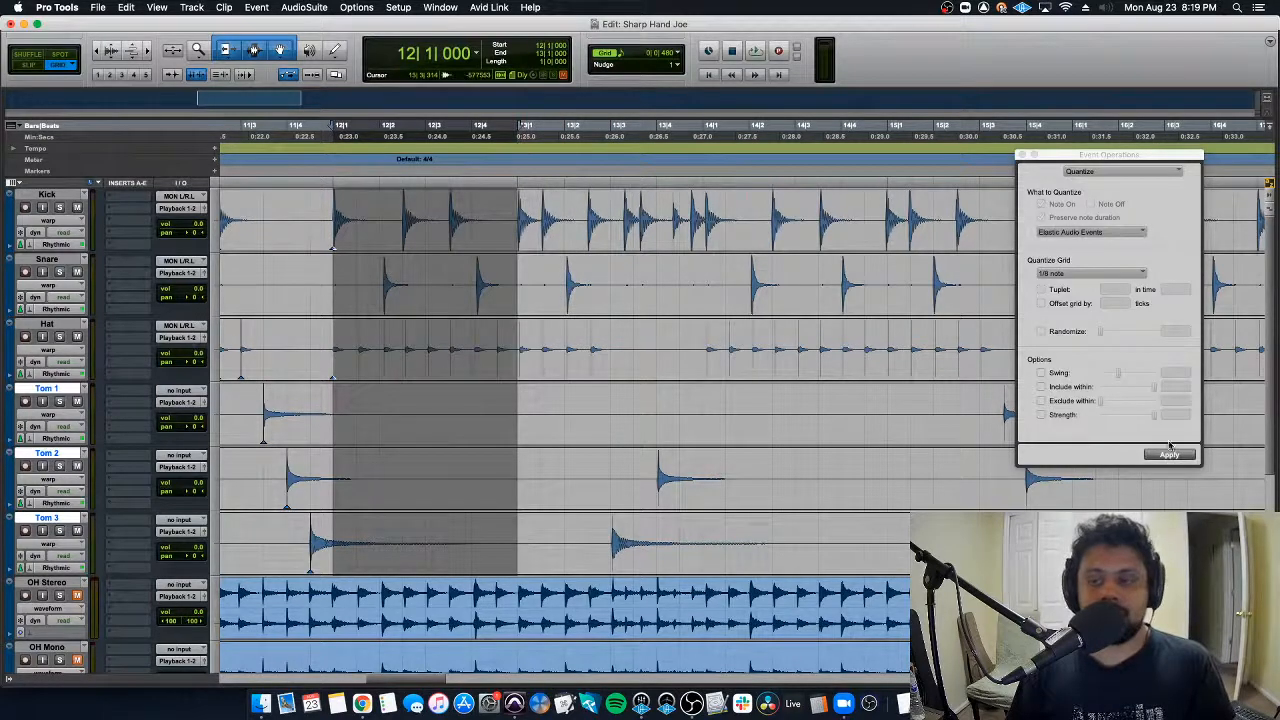
left_click(1170, 458)
key("space")
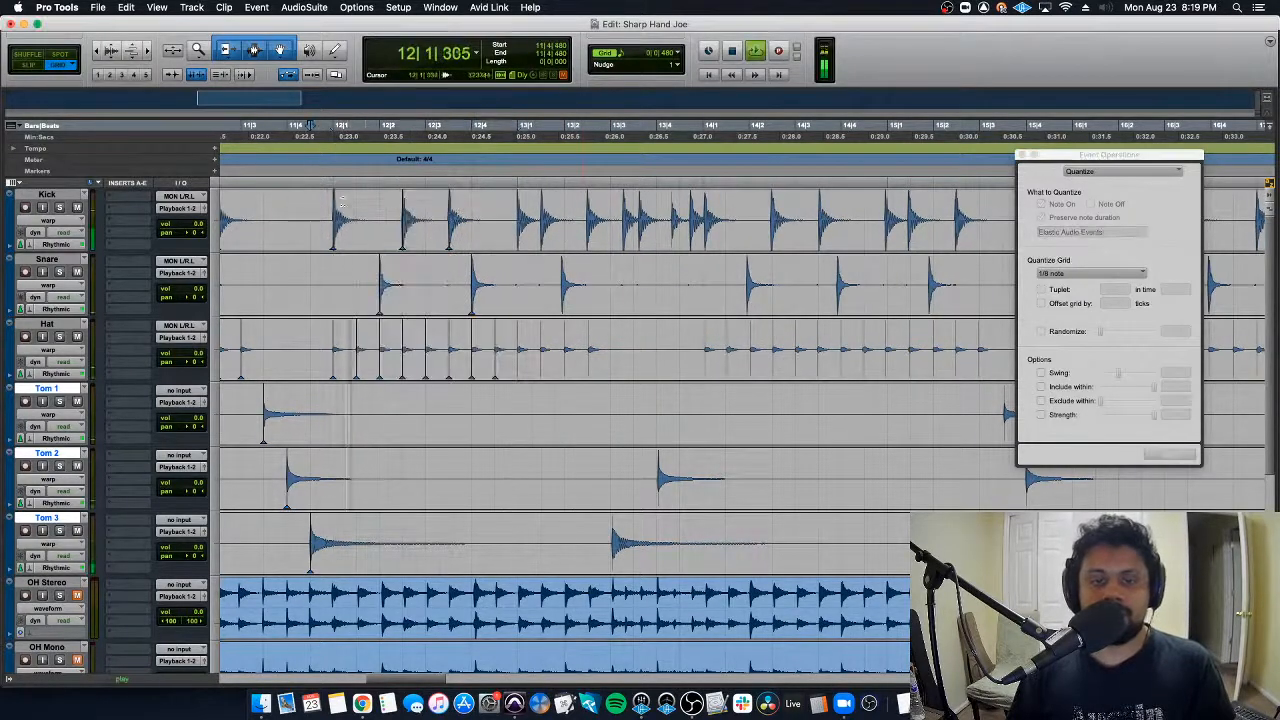
scroll(551, 229, "down", 2)
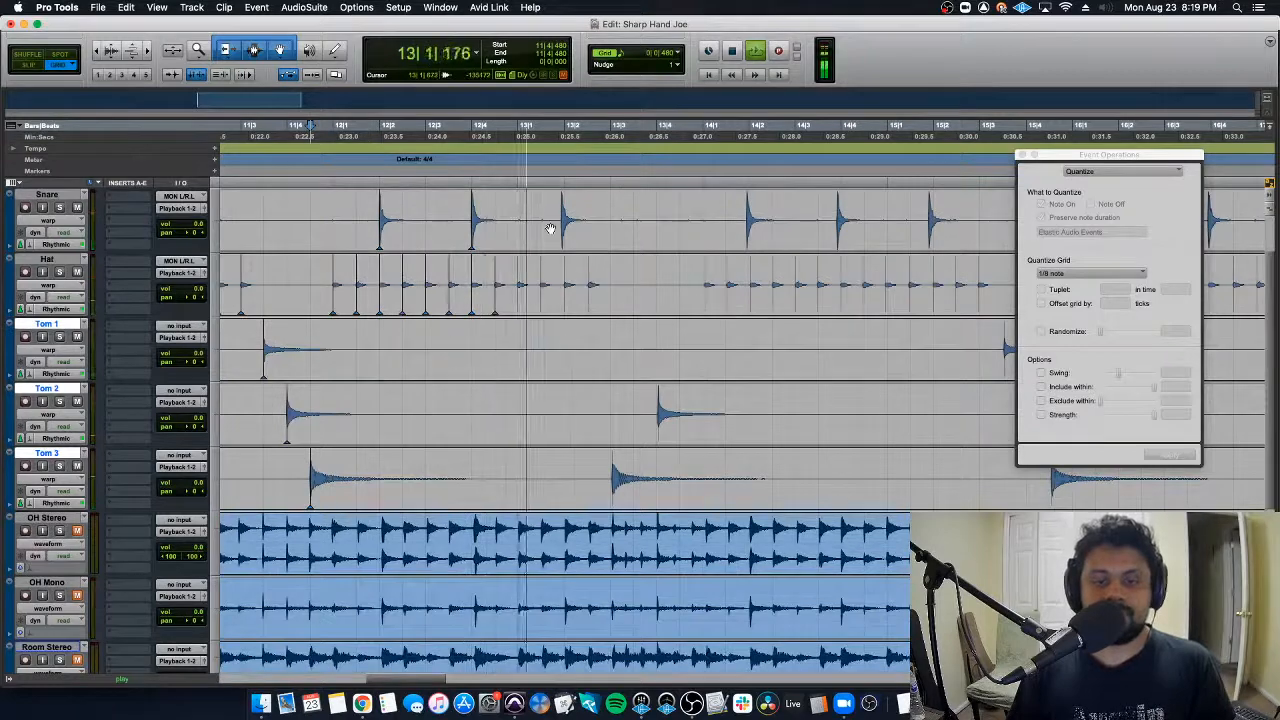
scroll(551, 229, "down", 2)
scroll(551, 229, "up", 6)
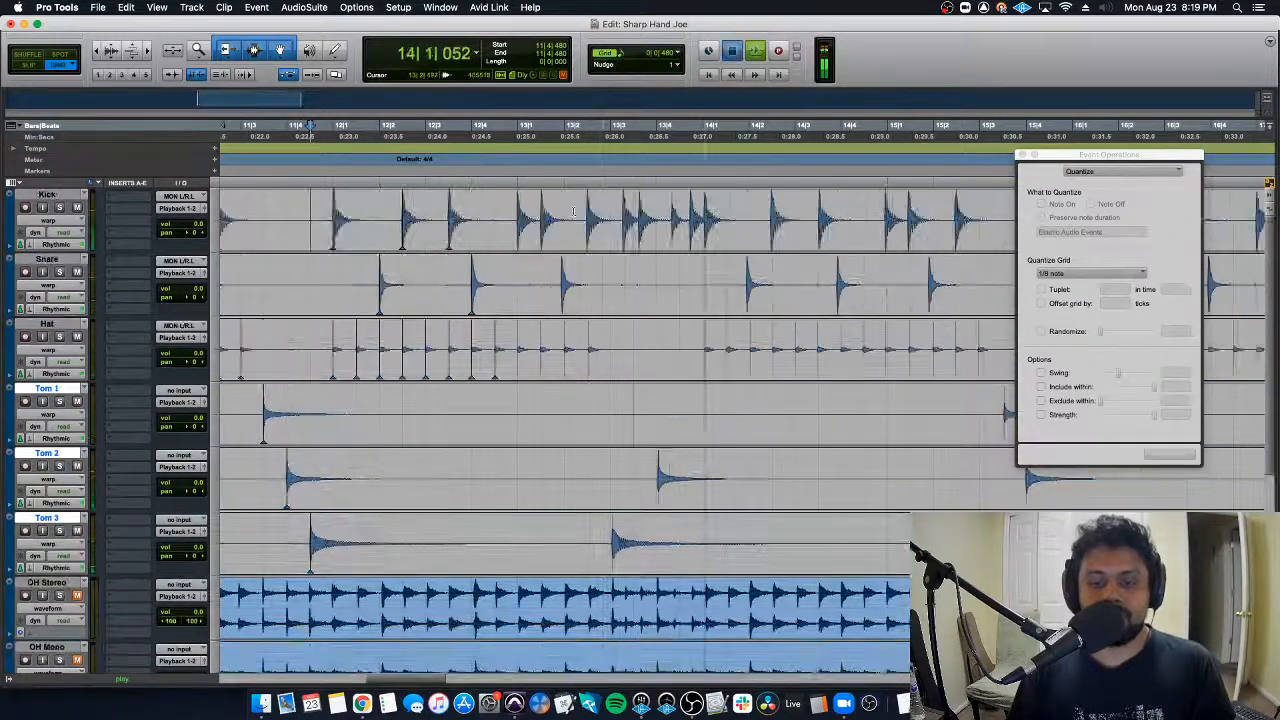
key("space")
Step: Audition the fill from 13|2|480 and select Kick through Tom 3 from 13|3|000 to 14|2|000
left_click(590, 204)
key("space")
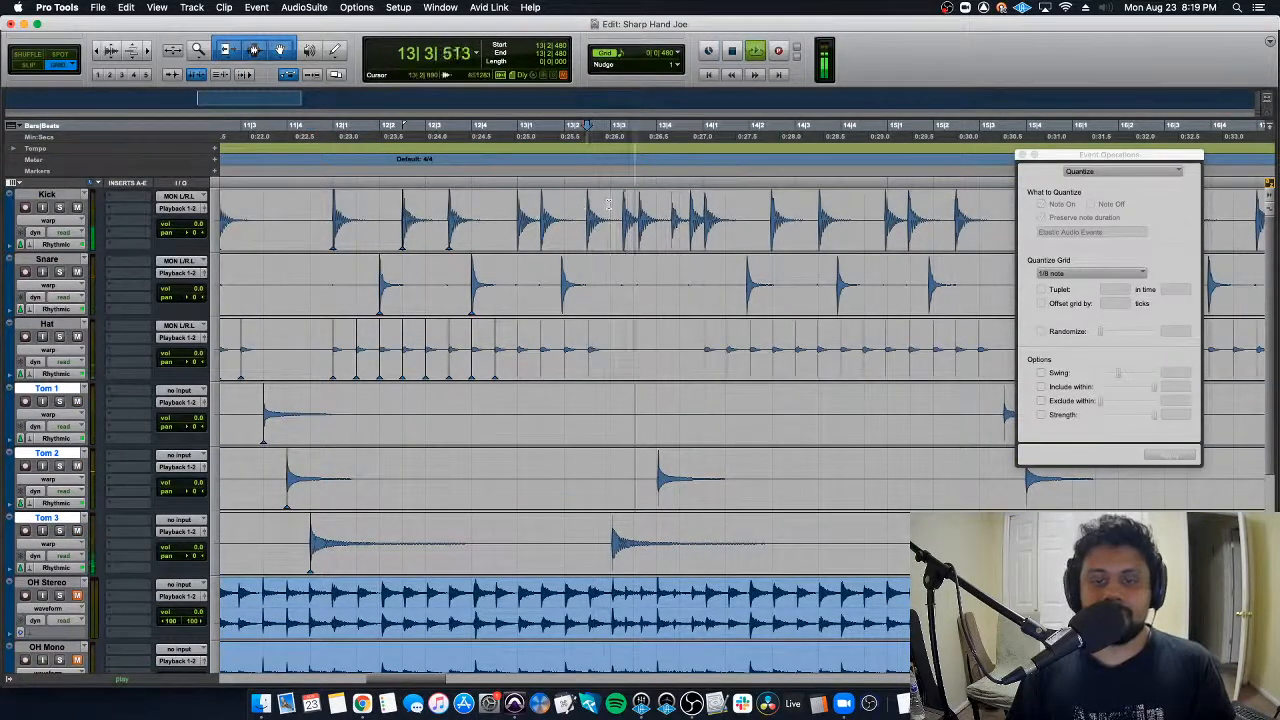
left_click_drag(608, 204, 748, 535)
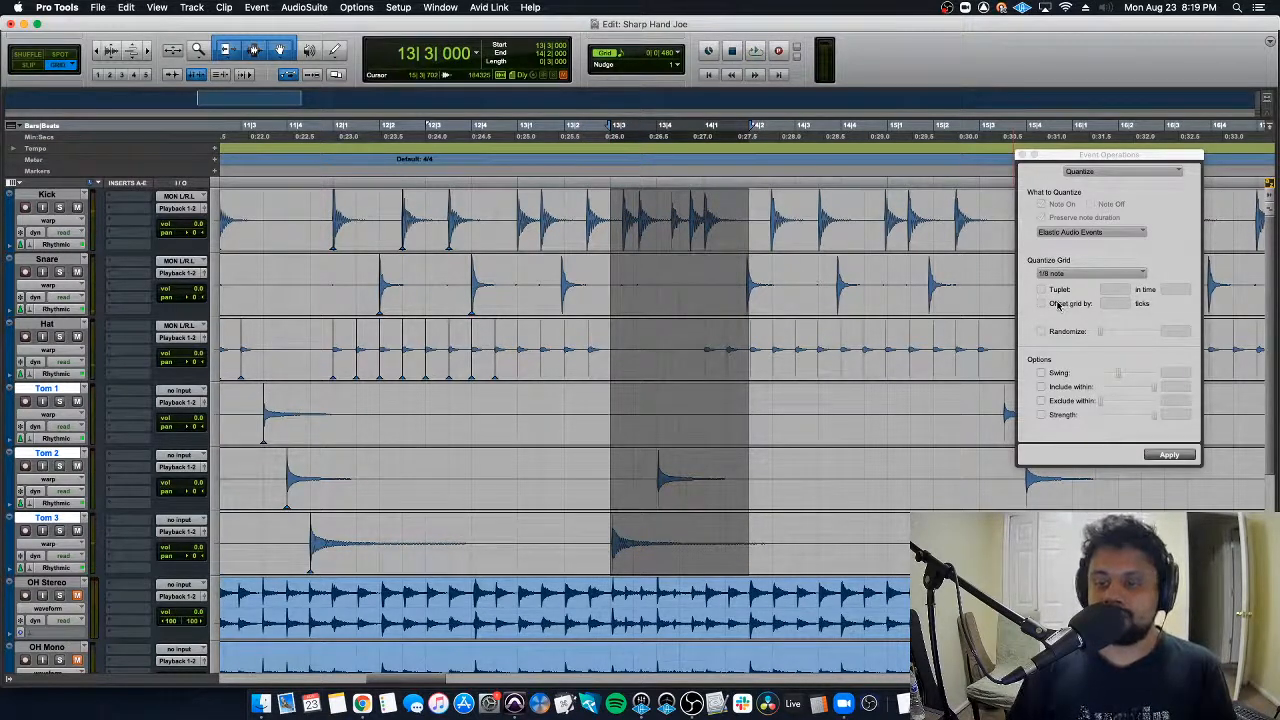
left_click(1065, 278)
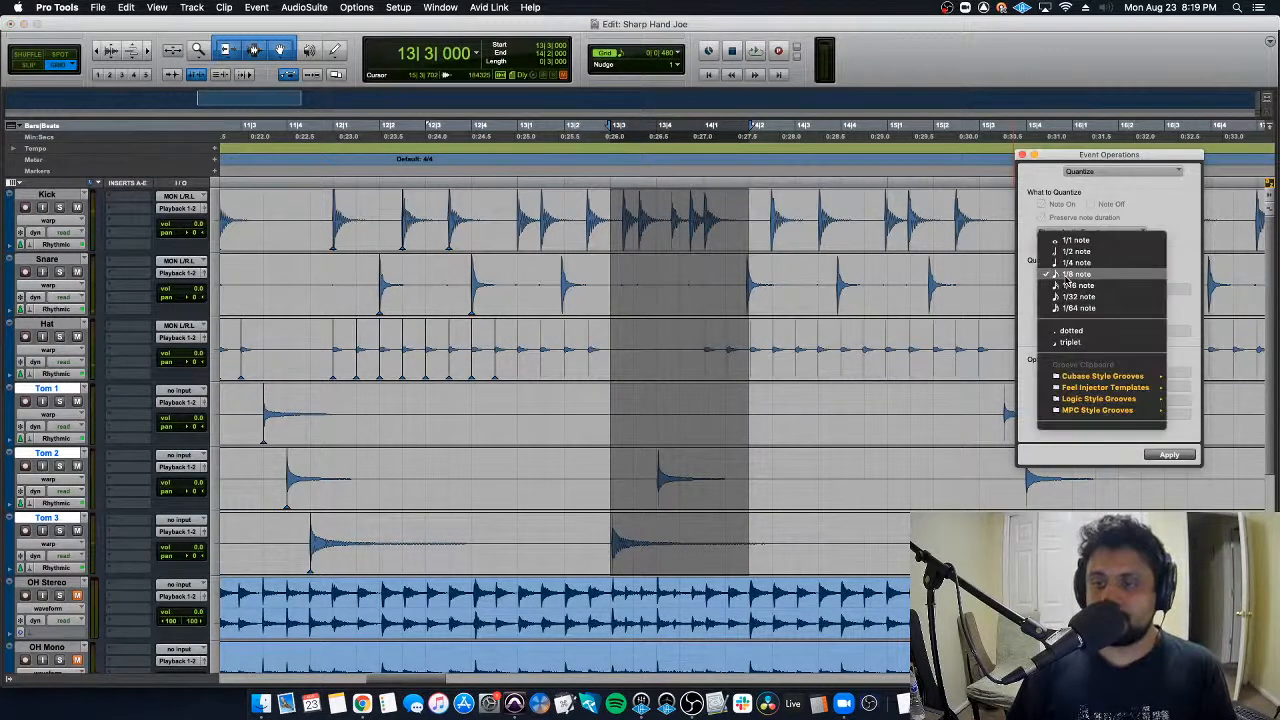
left_click(1089, 333)
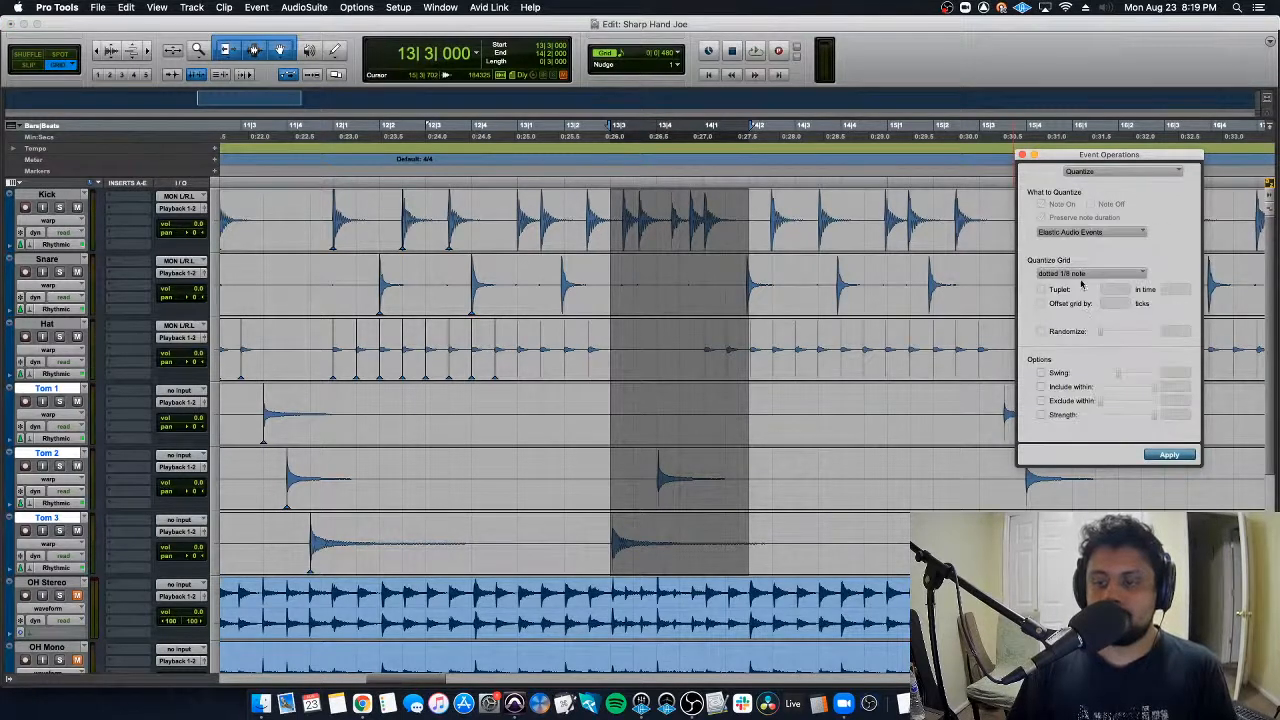
left_click(1082, 274)
left_click(1071, 331)
Step: Set the quantize grid to 1/8-note triplet and apply it to the selected fill
left_click(1082, 274)
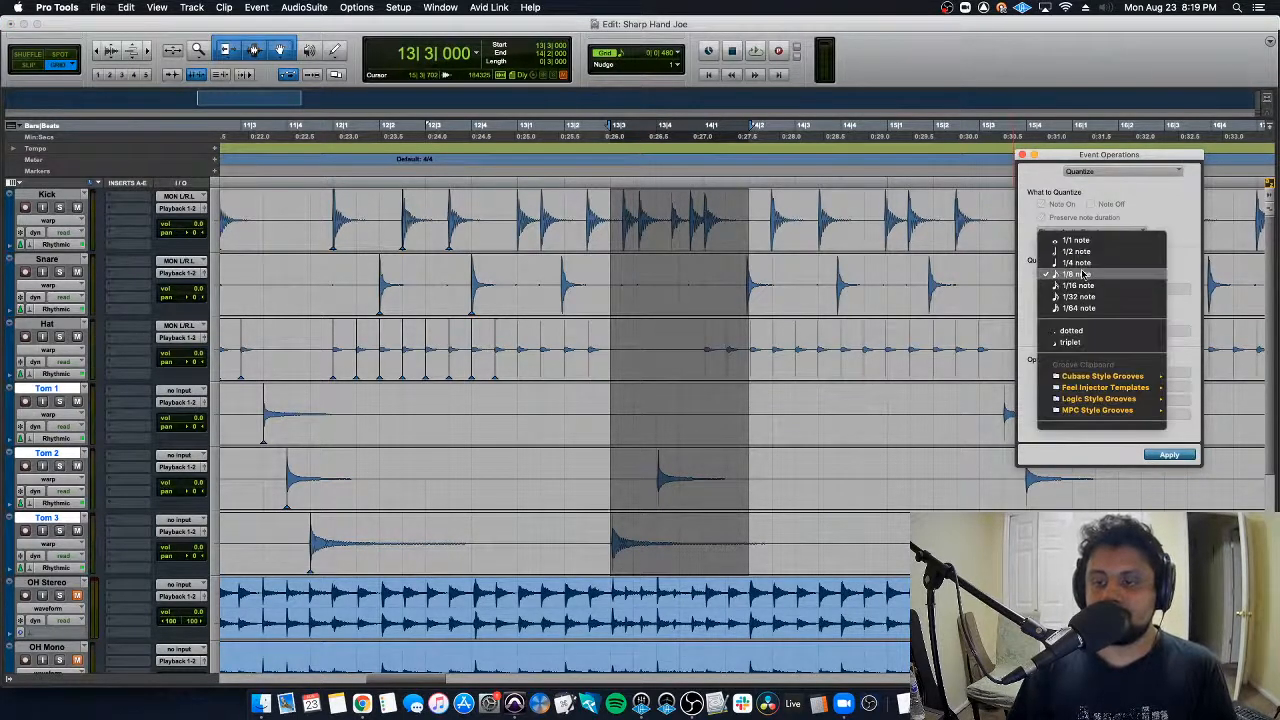
left_click(1090, 341)
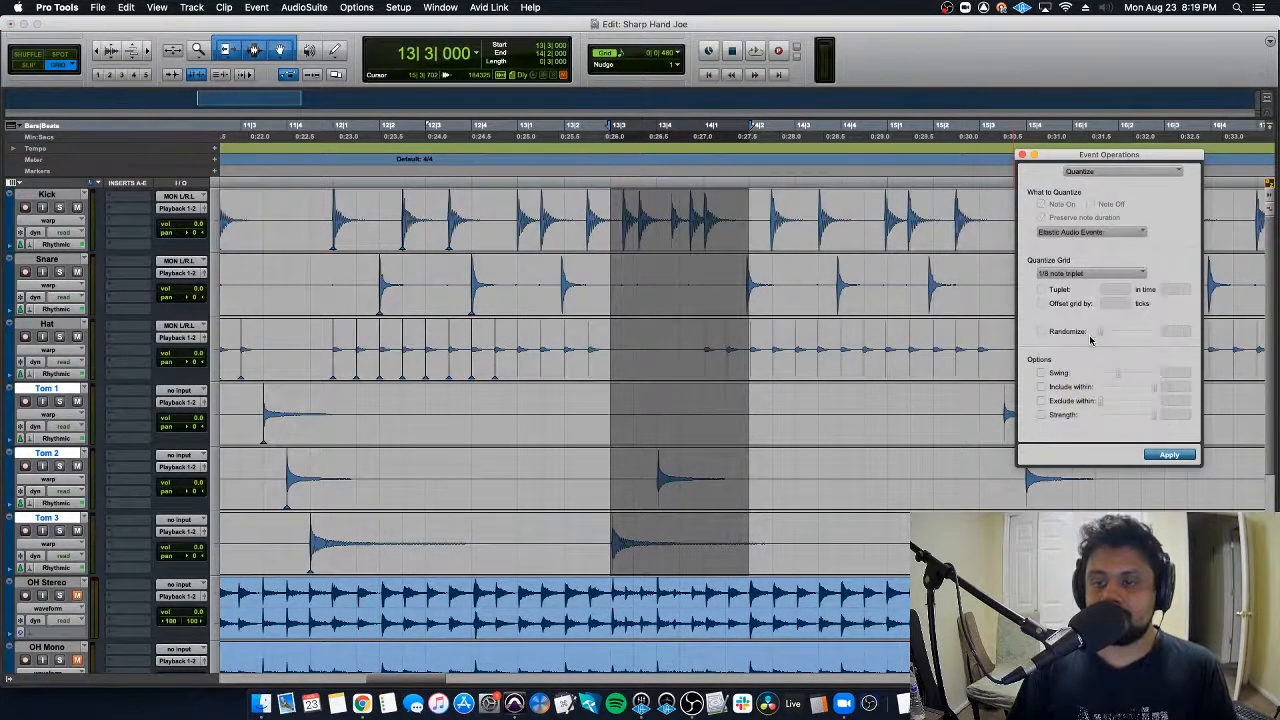
left_click(1170, 456)
Step: Play back the triplet-quantized fill from 13|2|000 and again from 12|1|000
left_click(572, 210)
key("space")
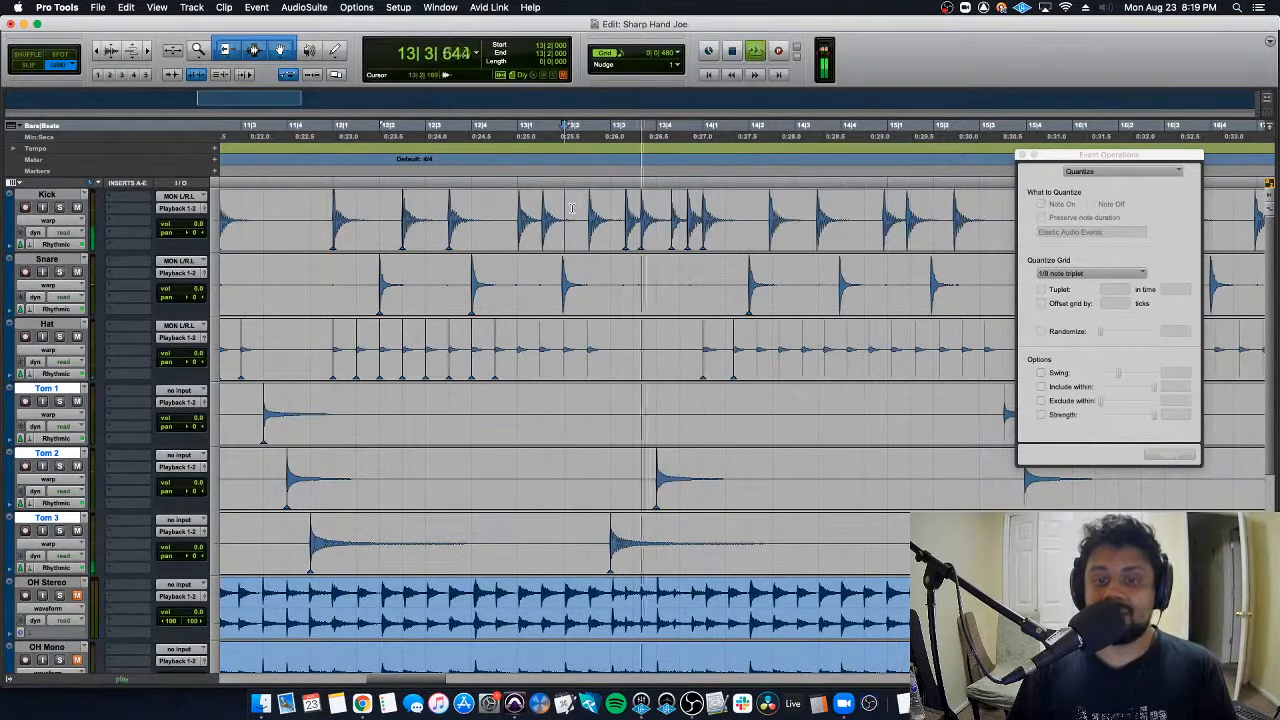
key("space")
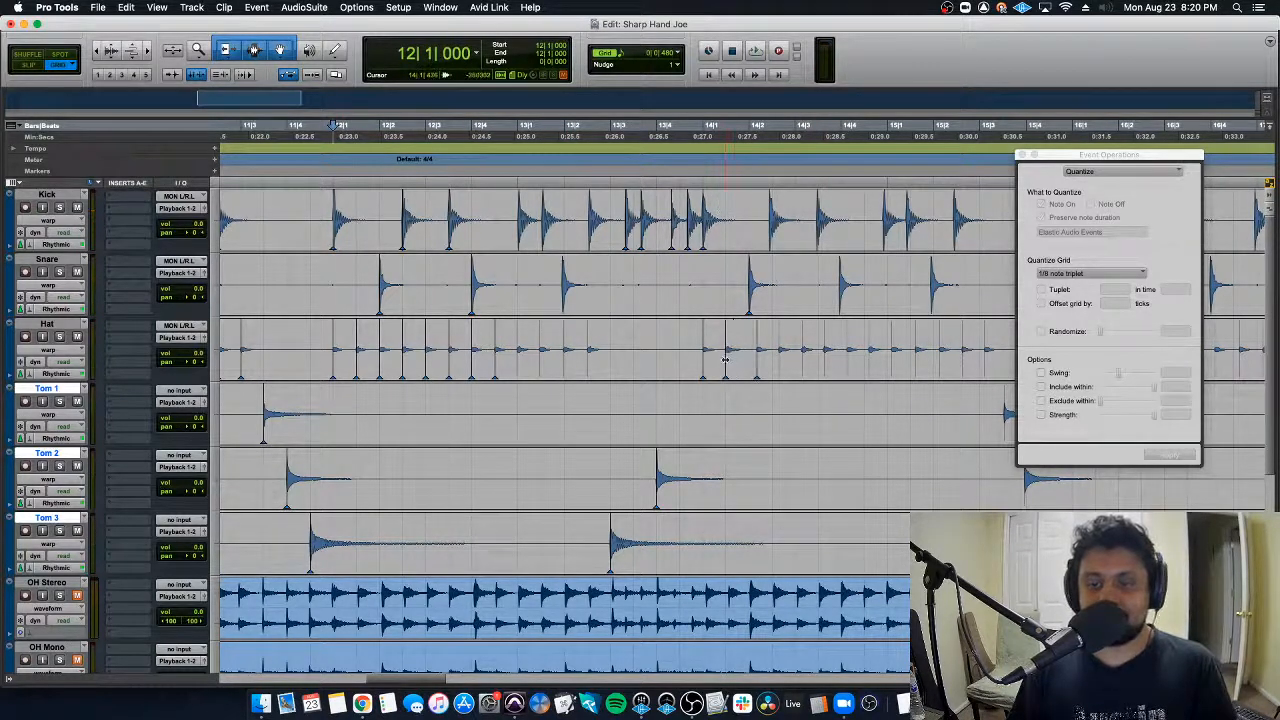
key("space")
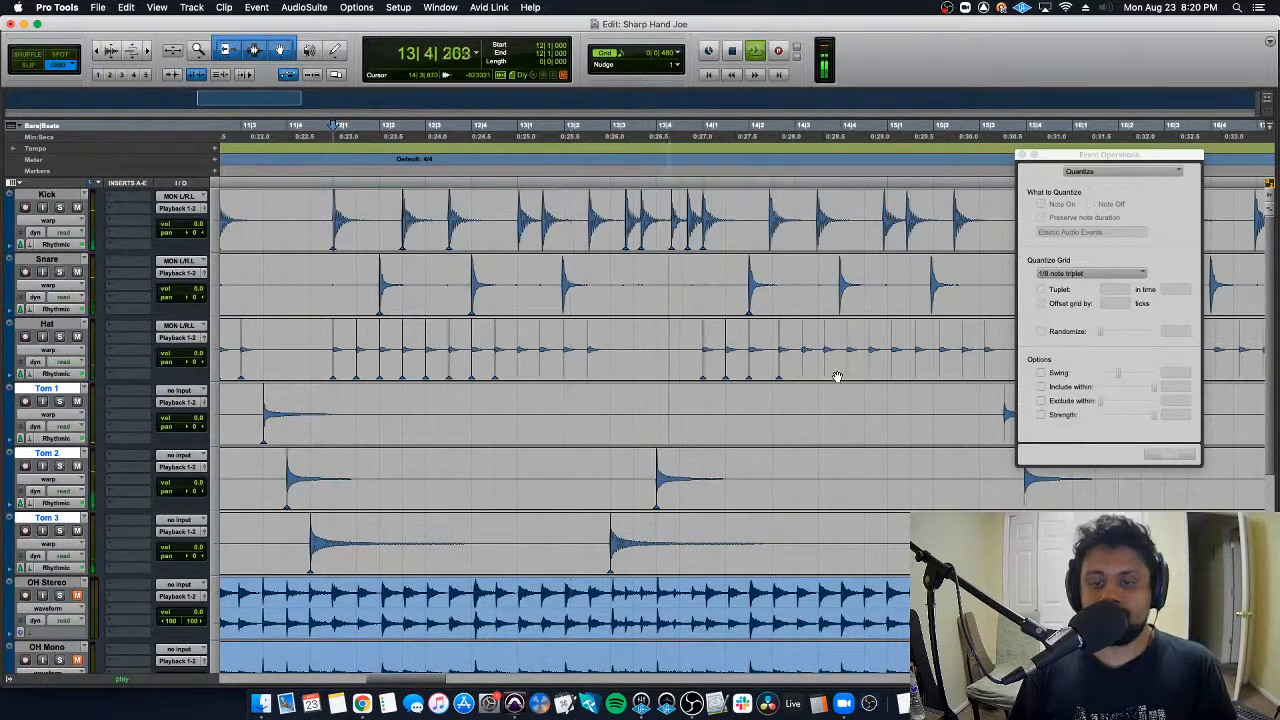
key("space")
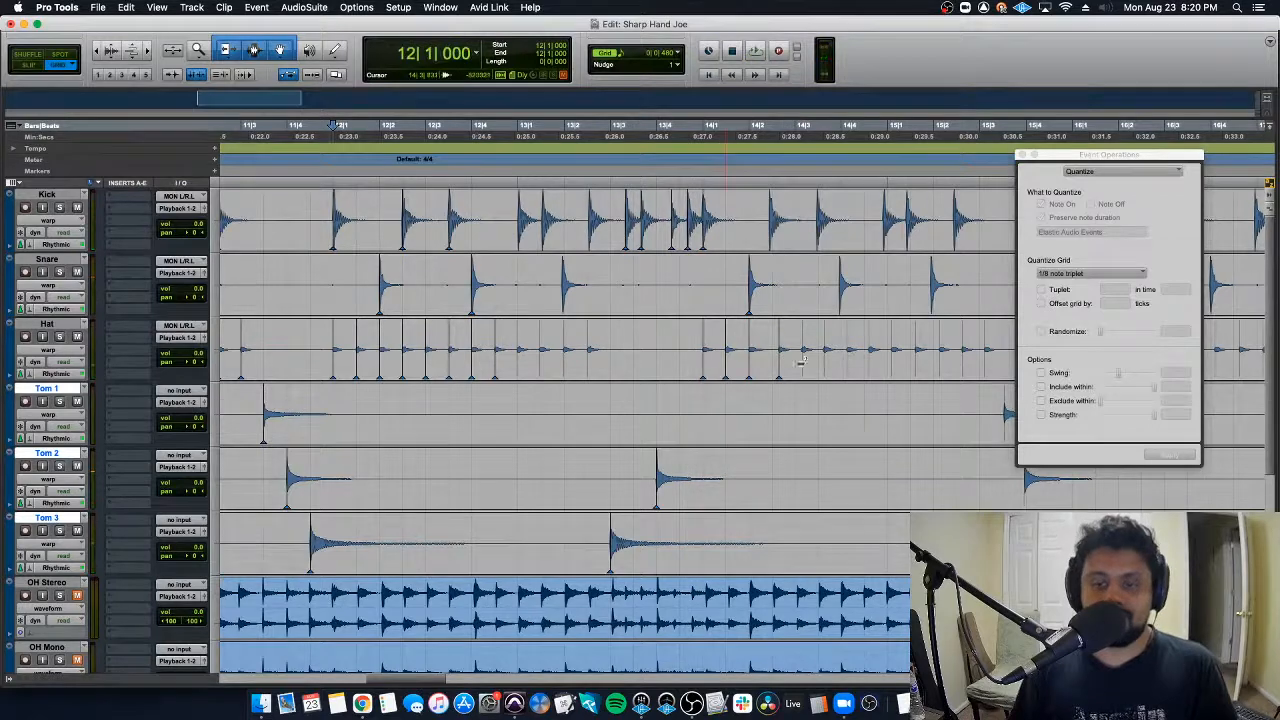
Step: Select Kick through Tom 3 from 14|1|000 to 18|1|000 and quantize them to the 1/8-note grid
scroll(757, 221, "right", 2)
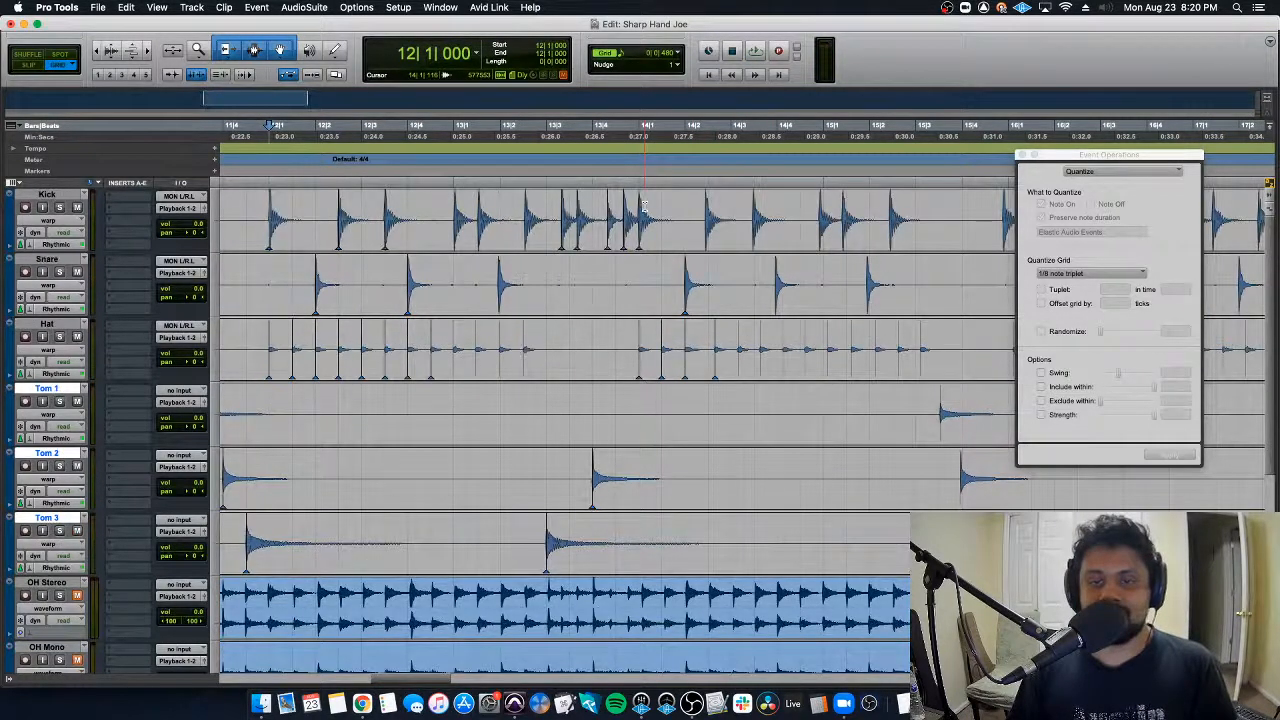
left_click_drag(645, 207, 997, 546)
key("r")
scroll(761, 313, "right", 2)
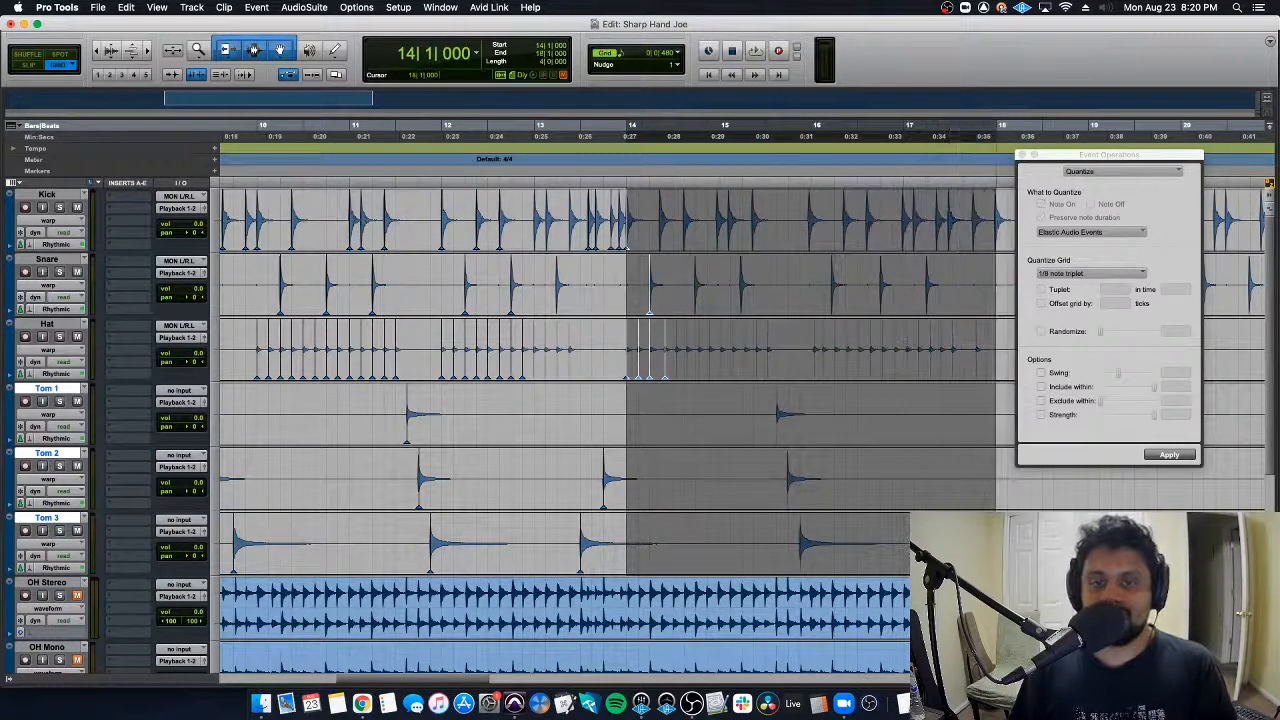
scroll(782, 345, "right", 2)
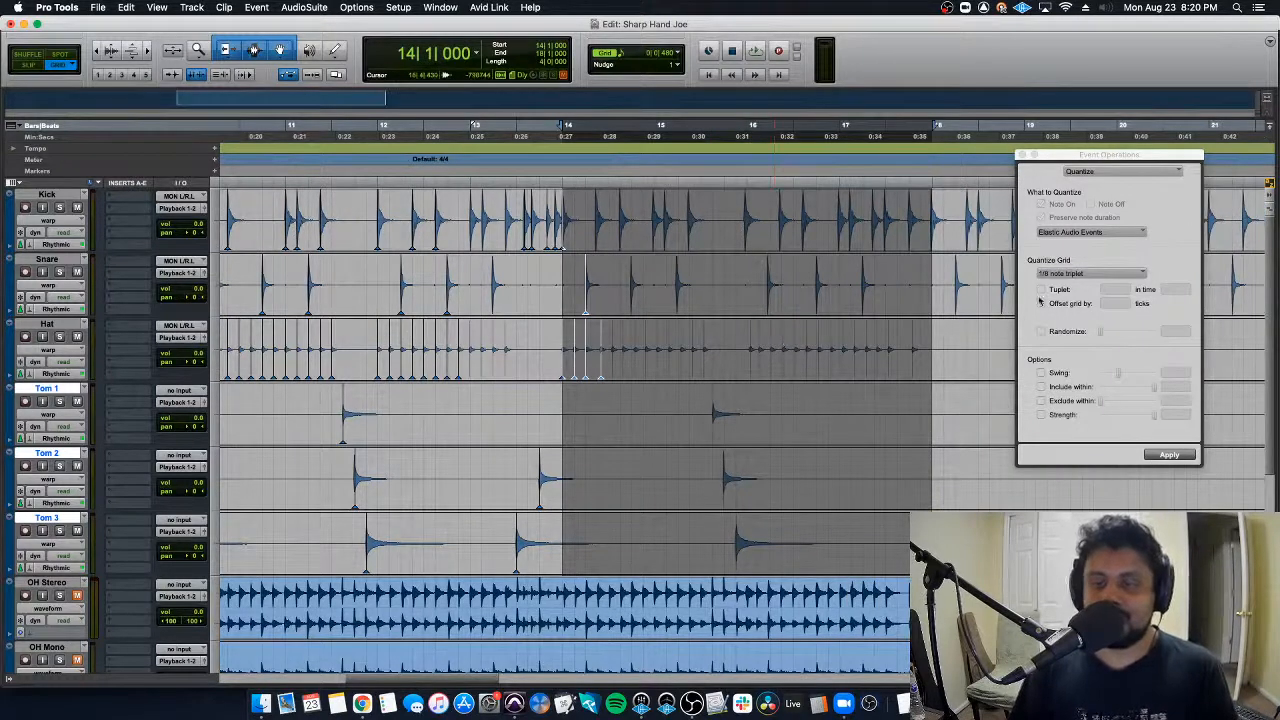
left_click(1072, 275)
left_click(1065, 336)
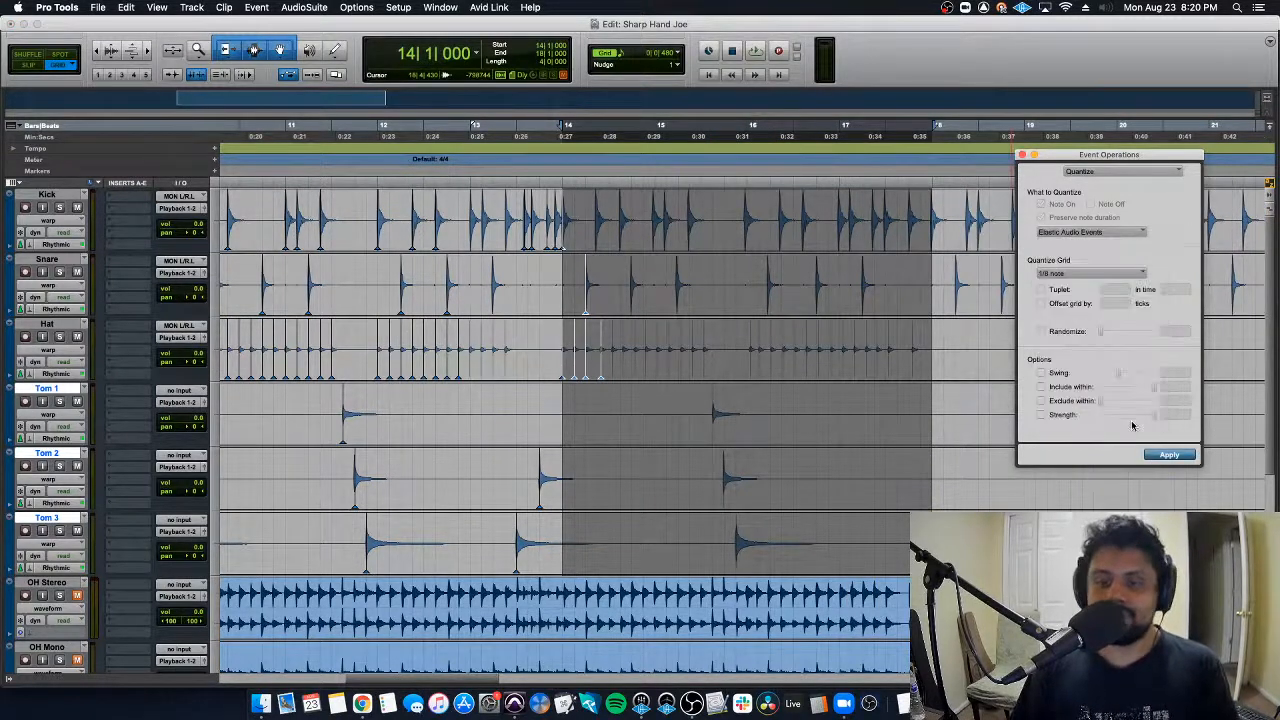
left_click(1167, 456)
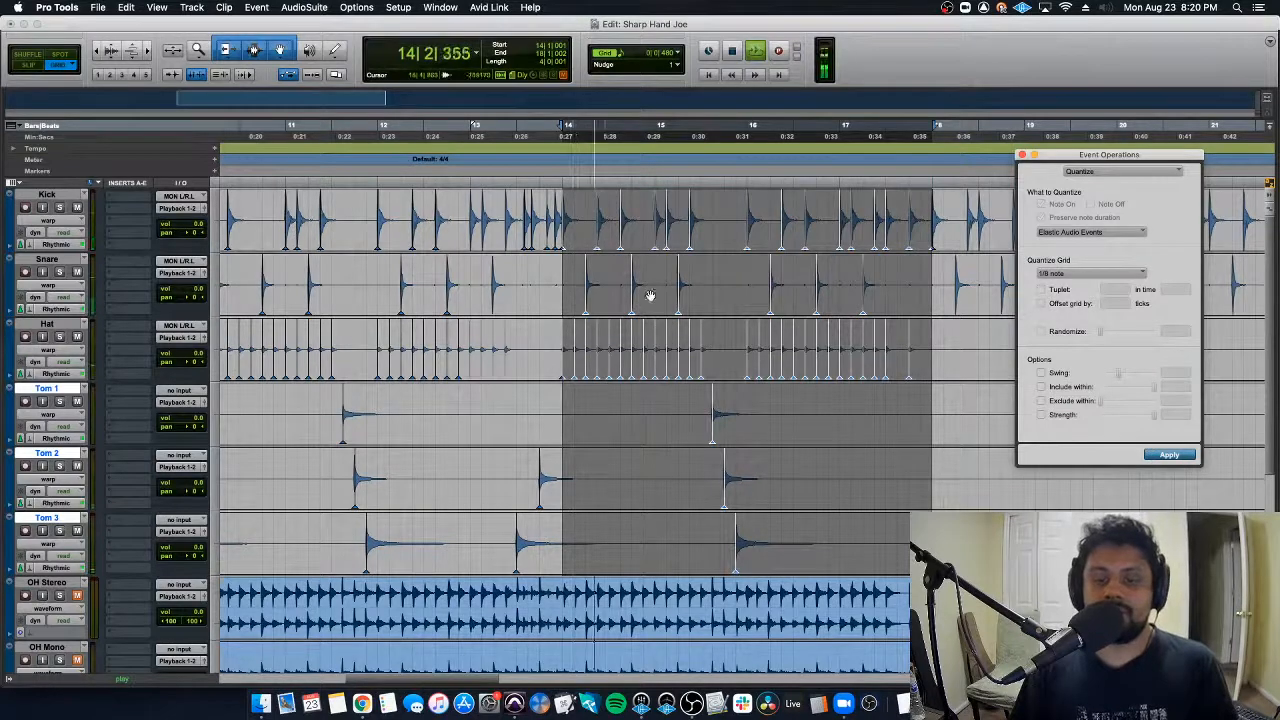
Step: Play back the newly quantized bars from 14|1|000 and inspect the hits around 15|2|480
left_click(690, 344)
key("t")
key("t")
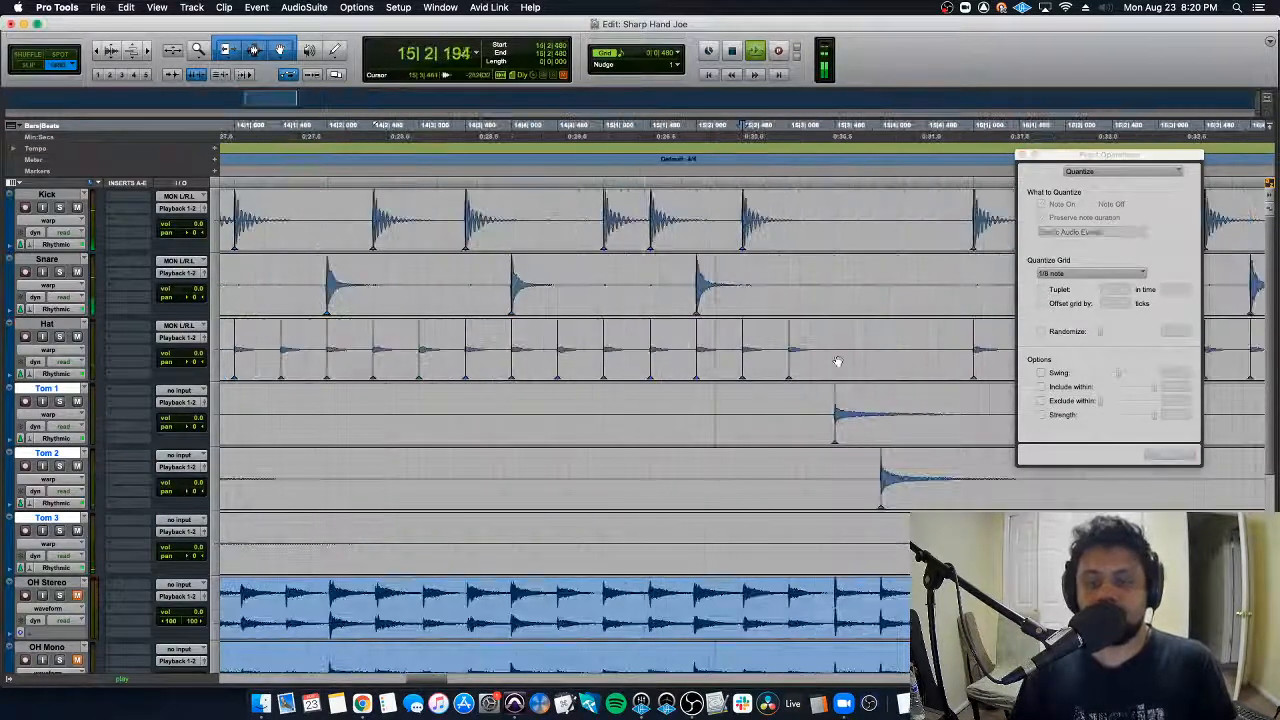
key("r")
key("space")
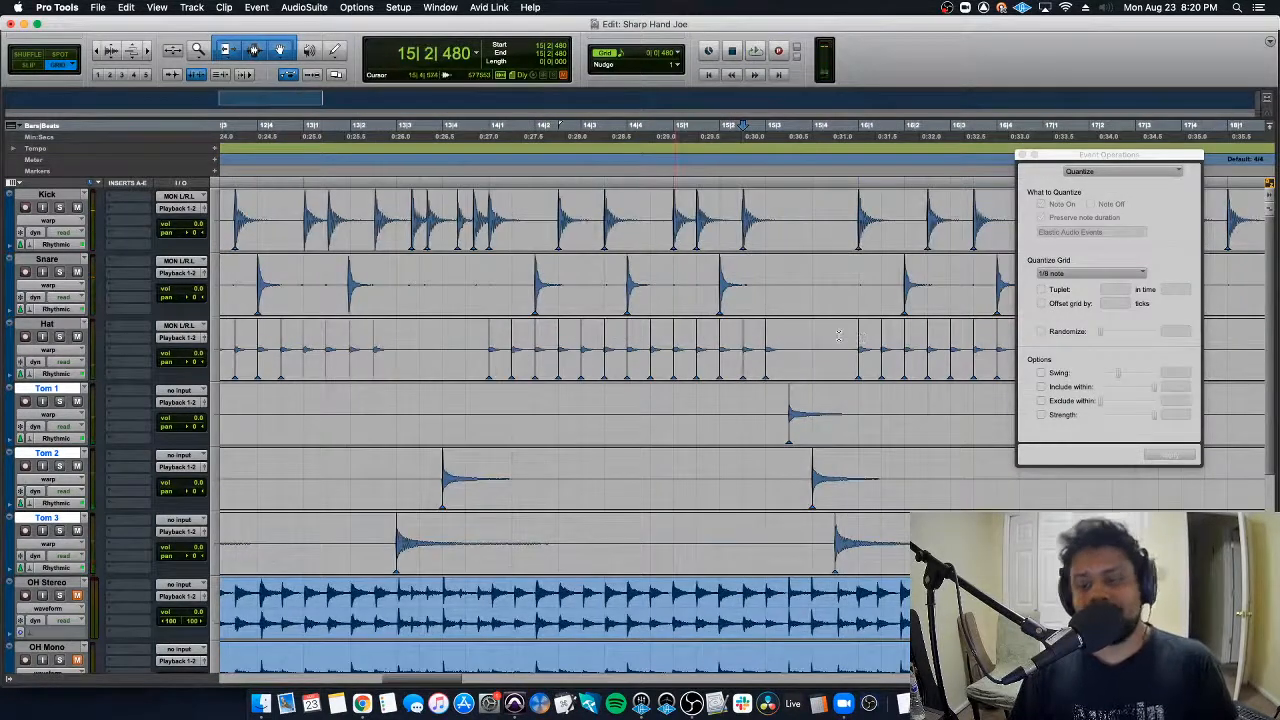
Step: Examine the Hat hit near 16|1|480 against the grid up close
scroll(838, 336, "right", 5)
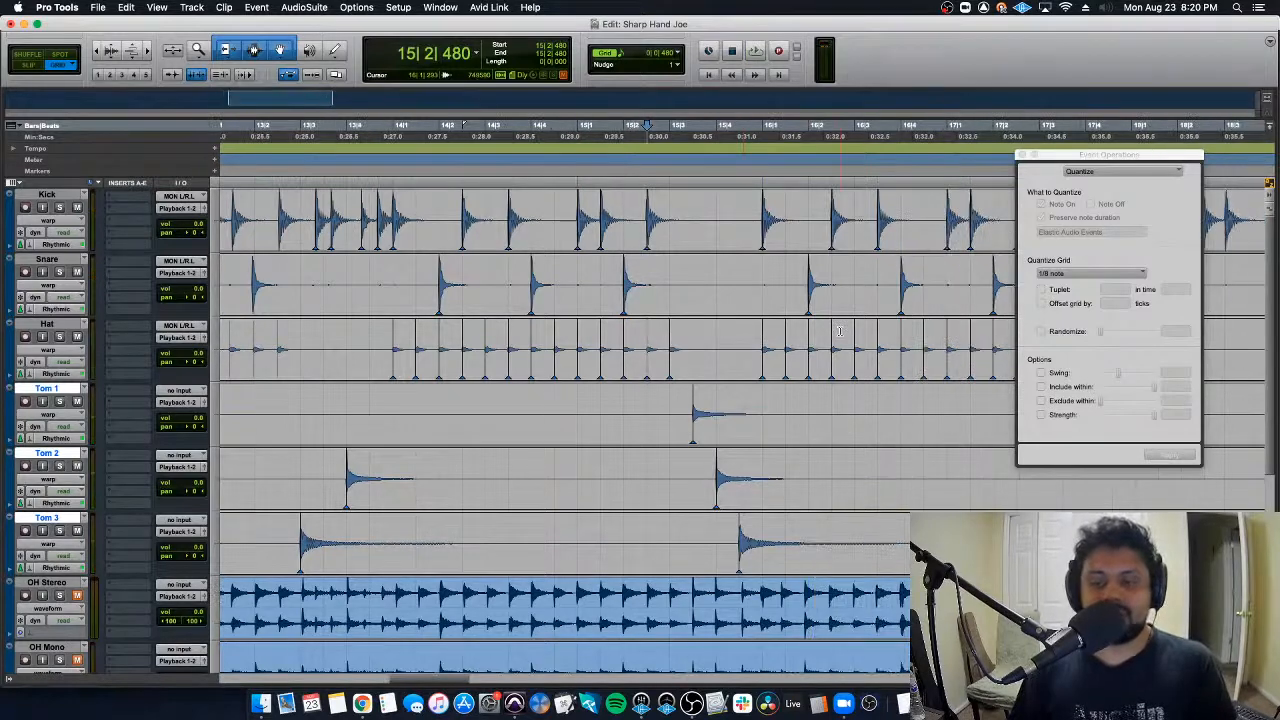
key("t")
key("t")
key("t")
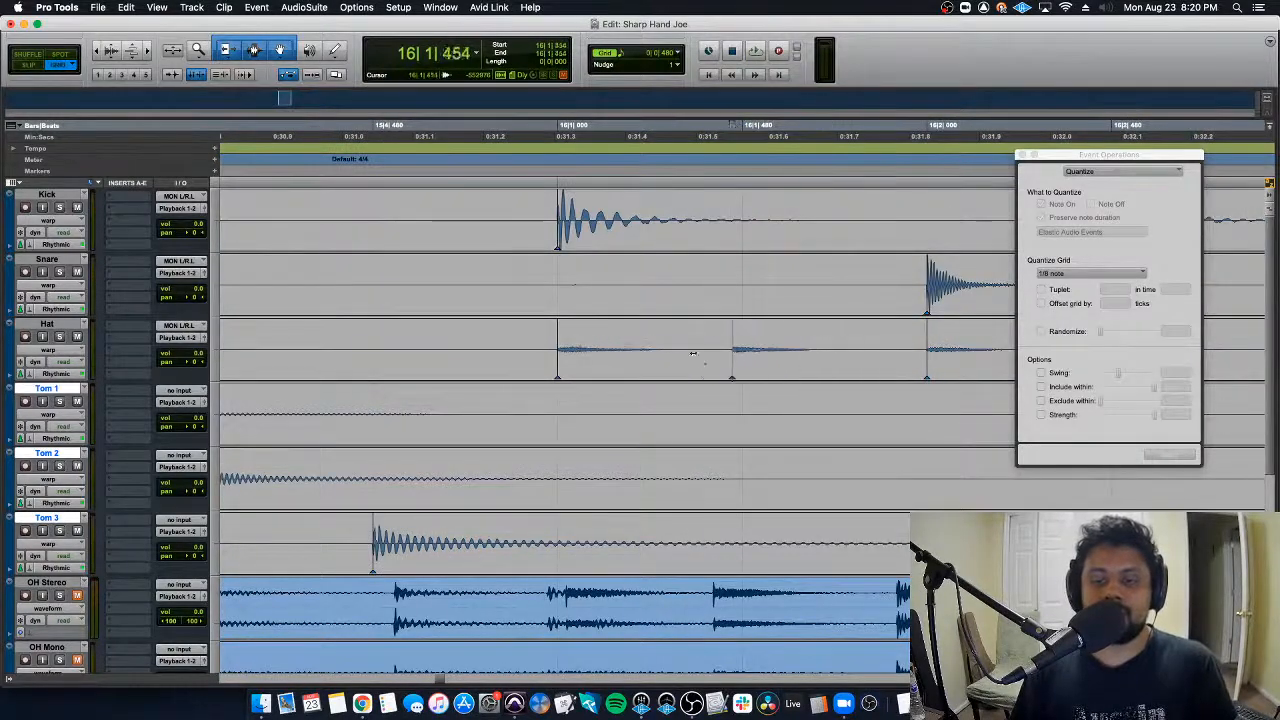
key("r")
key("r")
key("r")
key("r")
key("r")
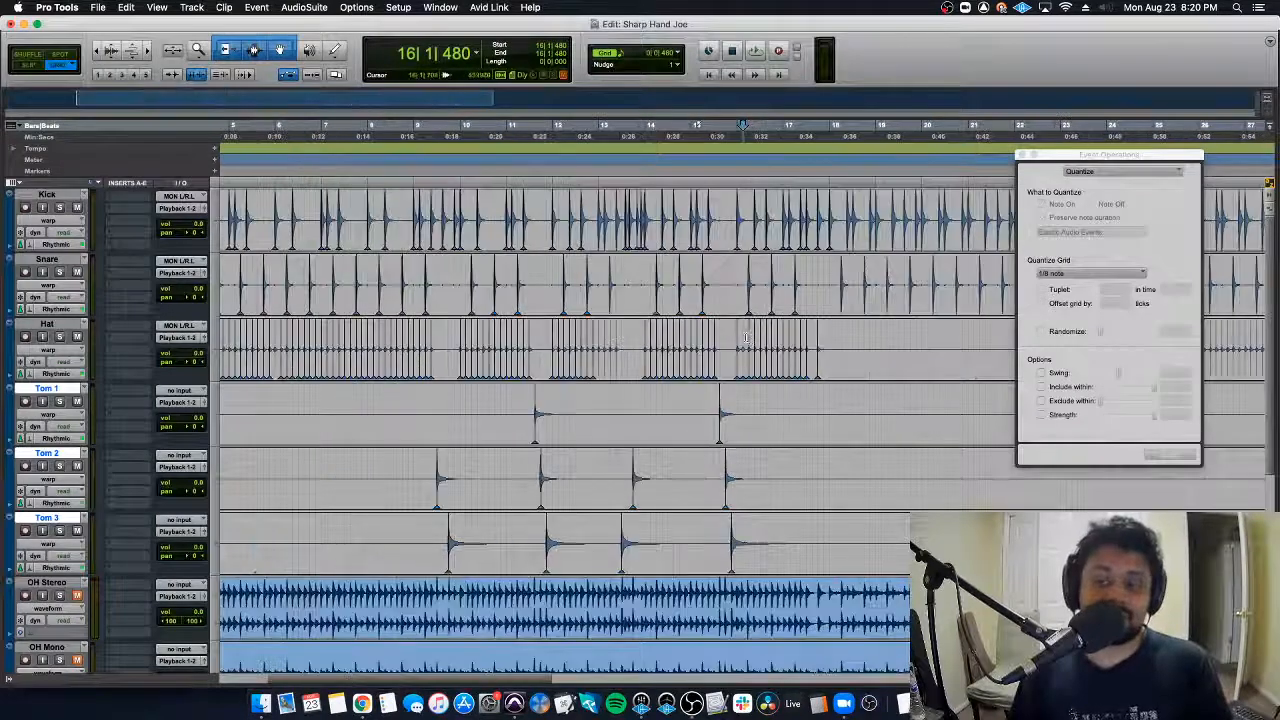
Step: Play back the quantized drums from 8|1|000 into bar 13
left_click(243, 205)
key("space")
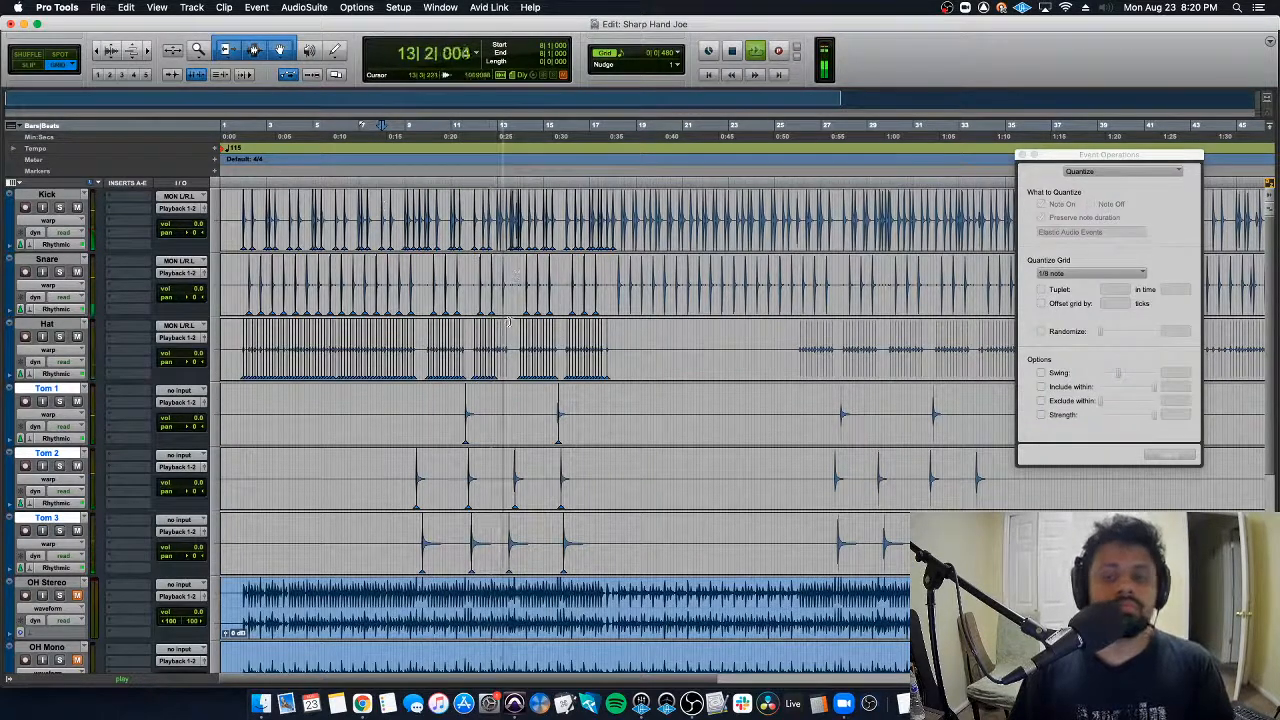
key("space")
Step: Select the Hat hits from 12|4|480 to 13|3|000 and quantize them to the 1/8-note grid
left_click(505, 338)
key("t")
key("t")
key("t")
key("t")
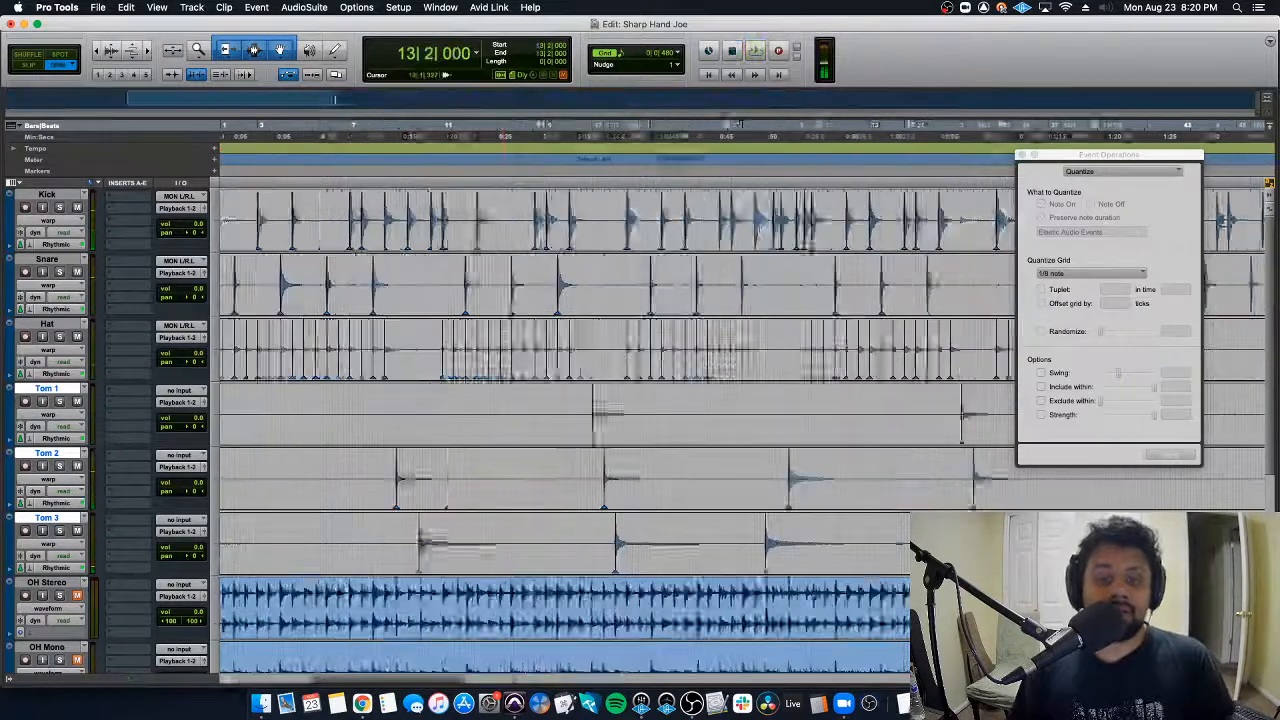
left_click_drag(833, 340, 625, 332)
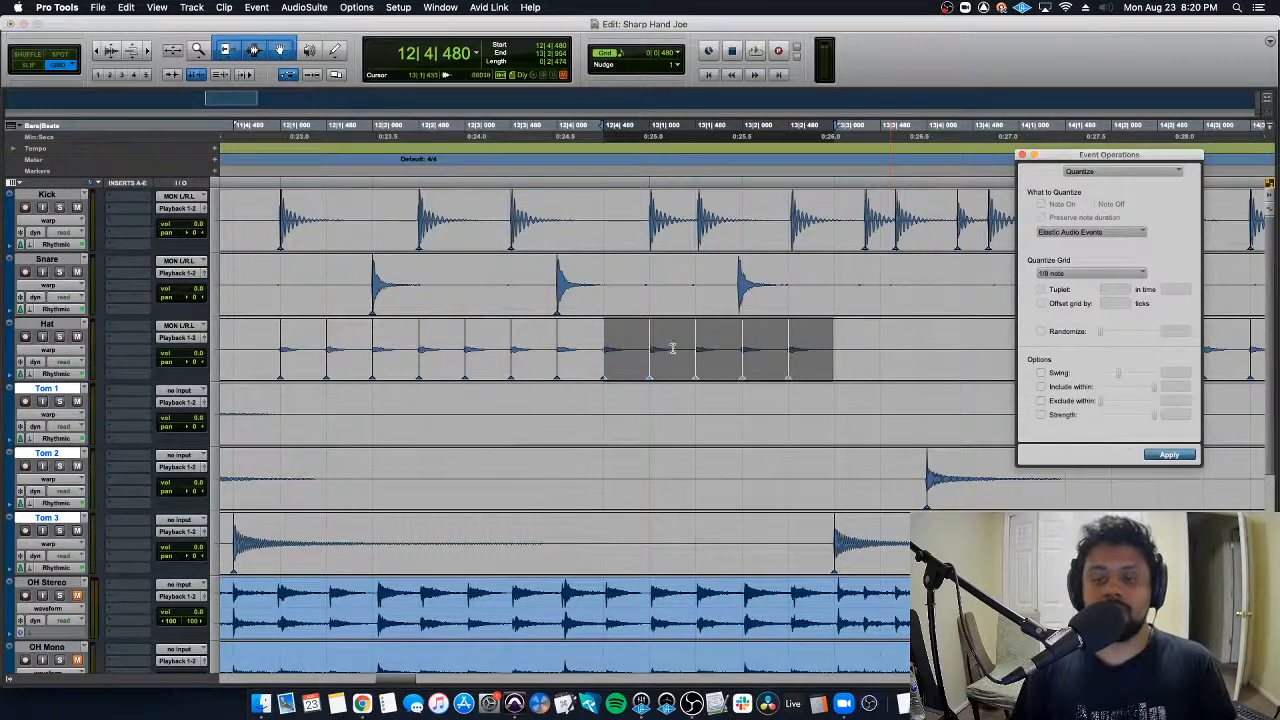
Step: Play back the corrected Hat passage together with the fill from 12|3|000
key("space")
key("r")
key("r")
key("r")
key("r")
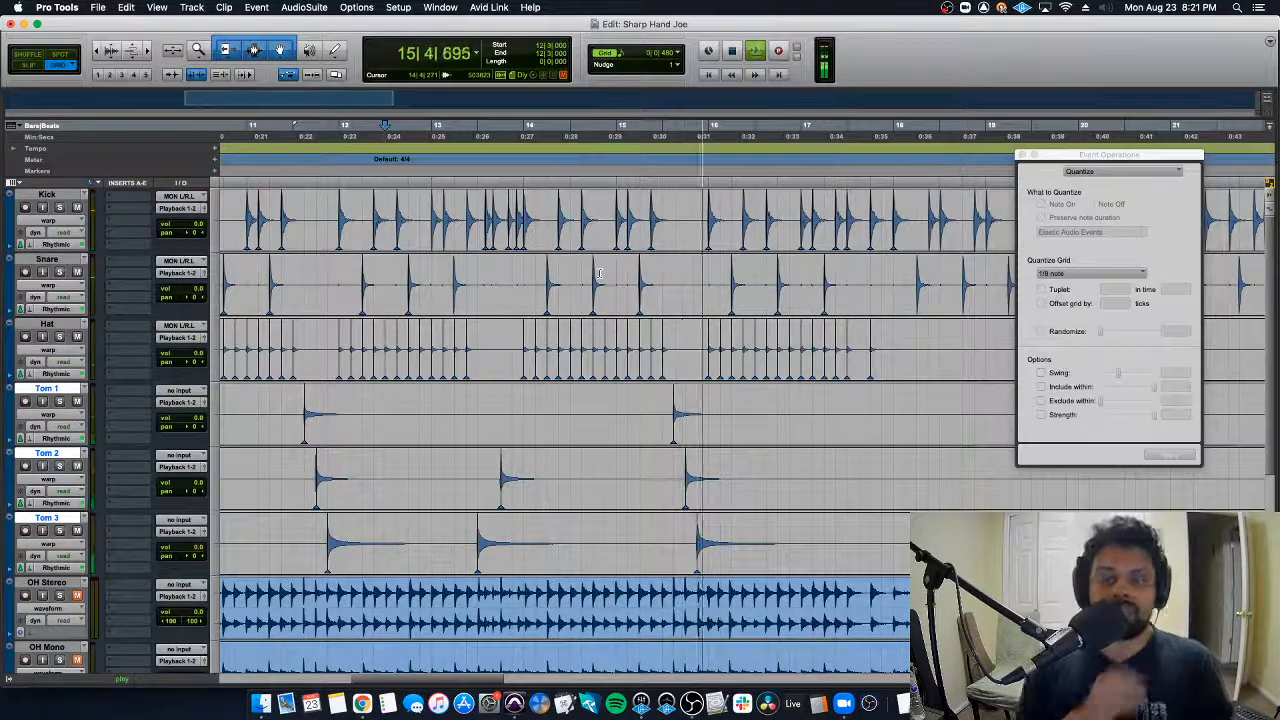
key("r")
key("space")
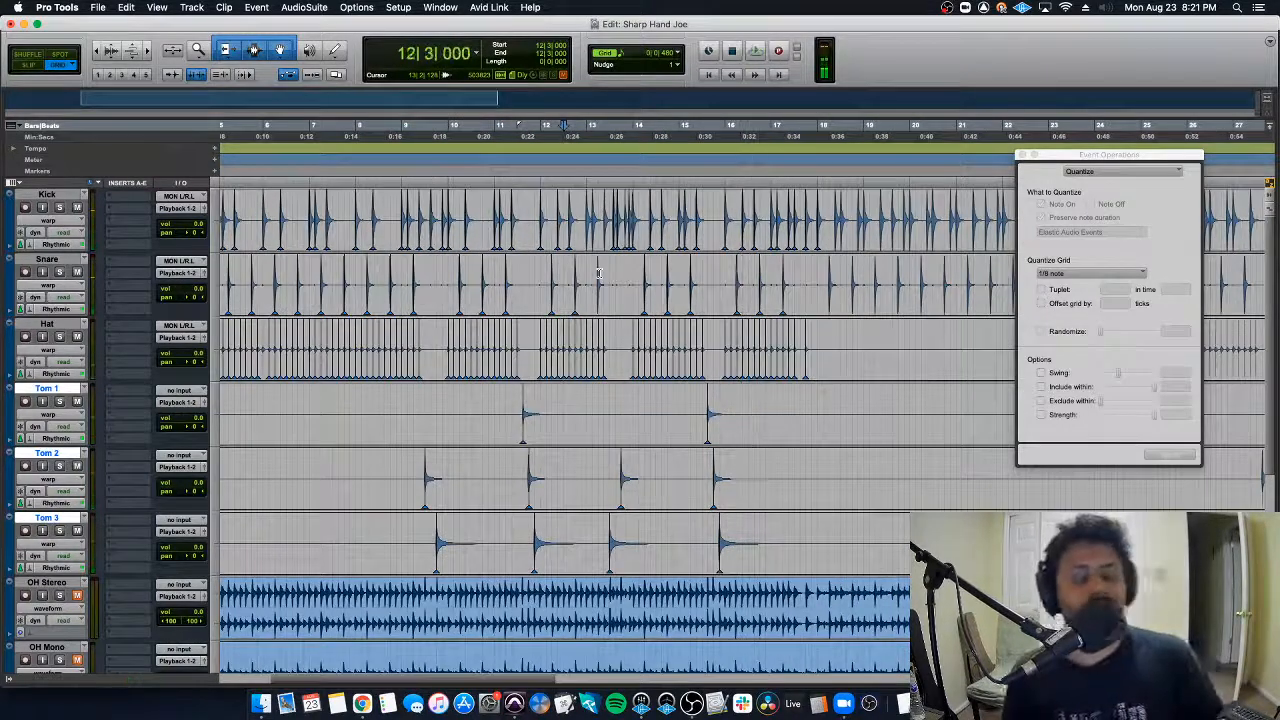
key("r")
key("r")
key("r")
key("t")
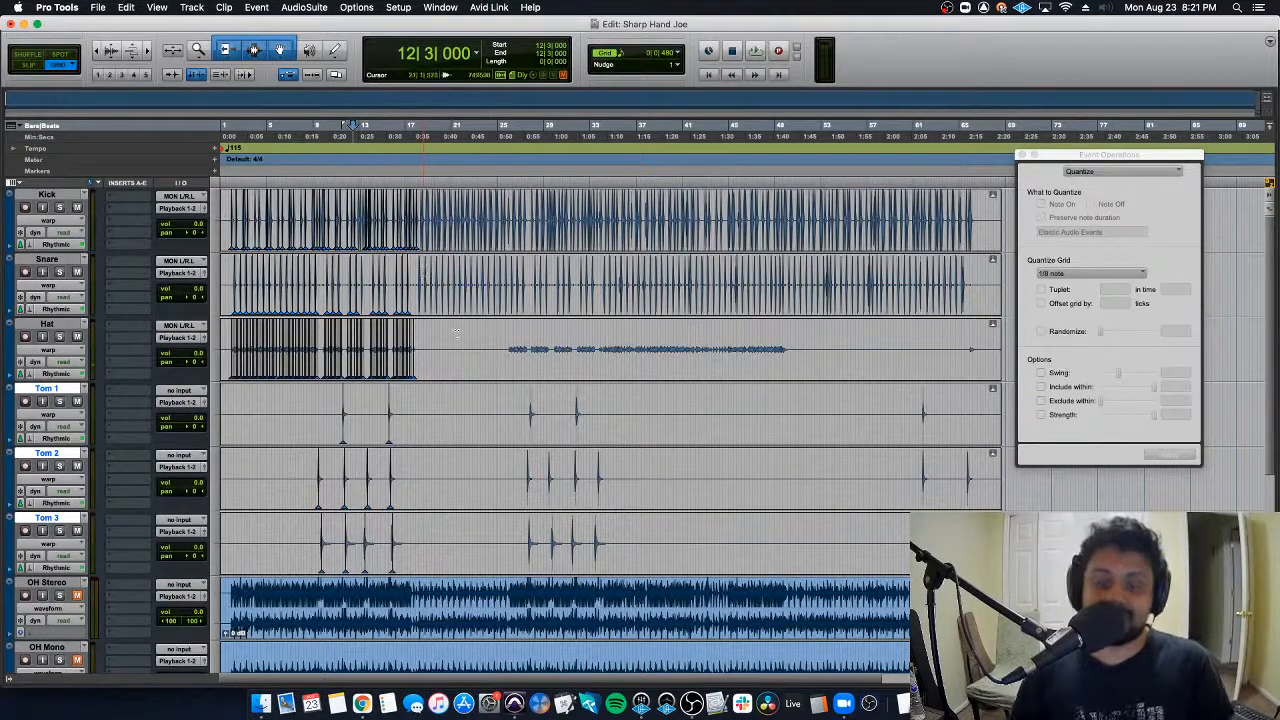
left_click(456, 334)
key("t")
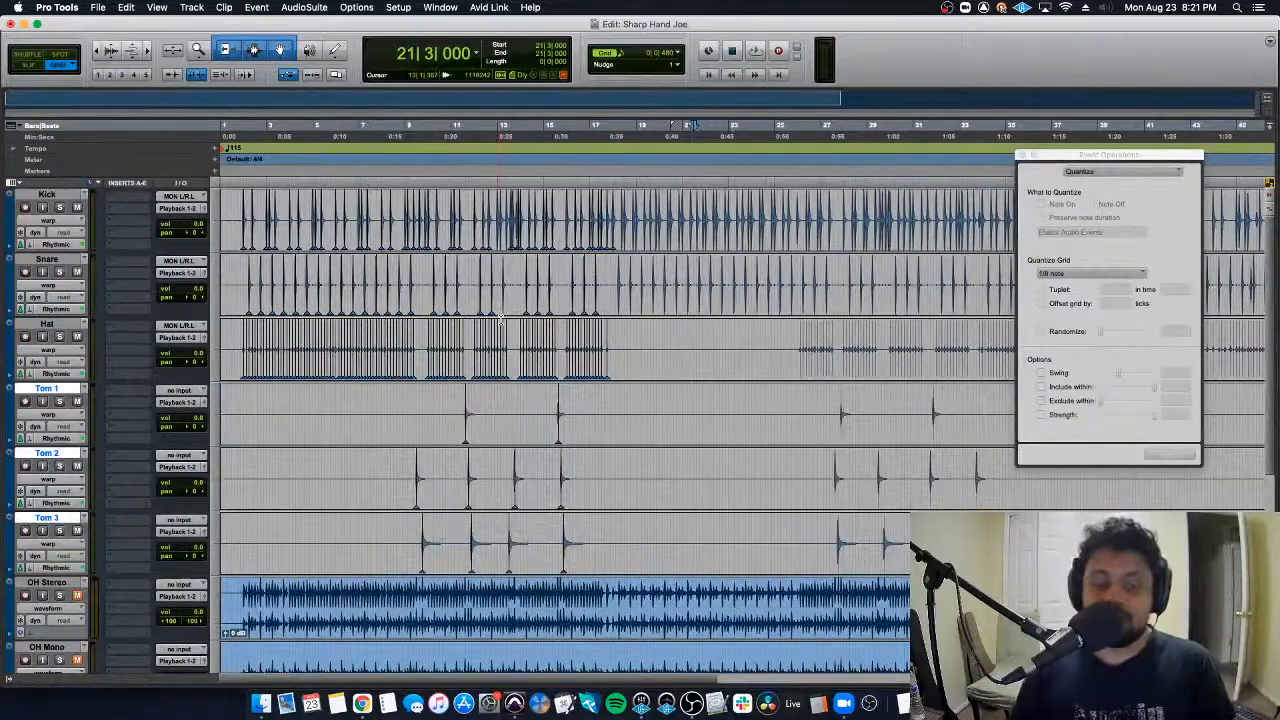
key("r")
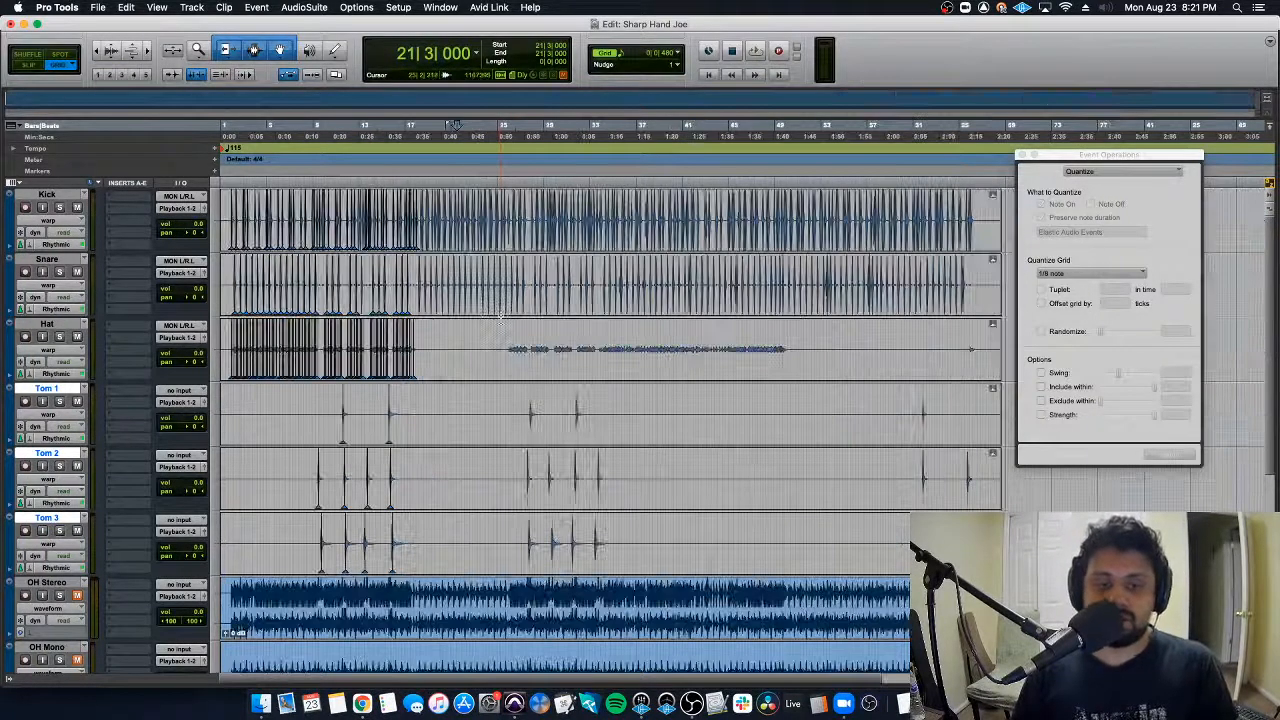
Step: Select the OH Stereo, OH Mono and Room Stereo tracks in place of the close-mic tracks
left_click(241, 271)
key("t")
key("t")
key("t")
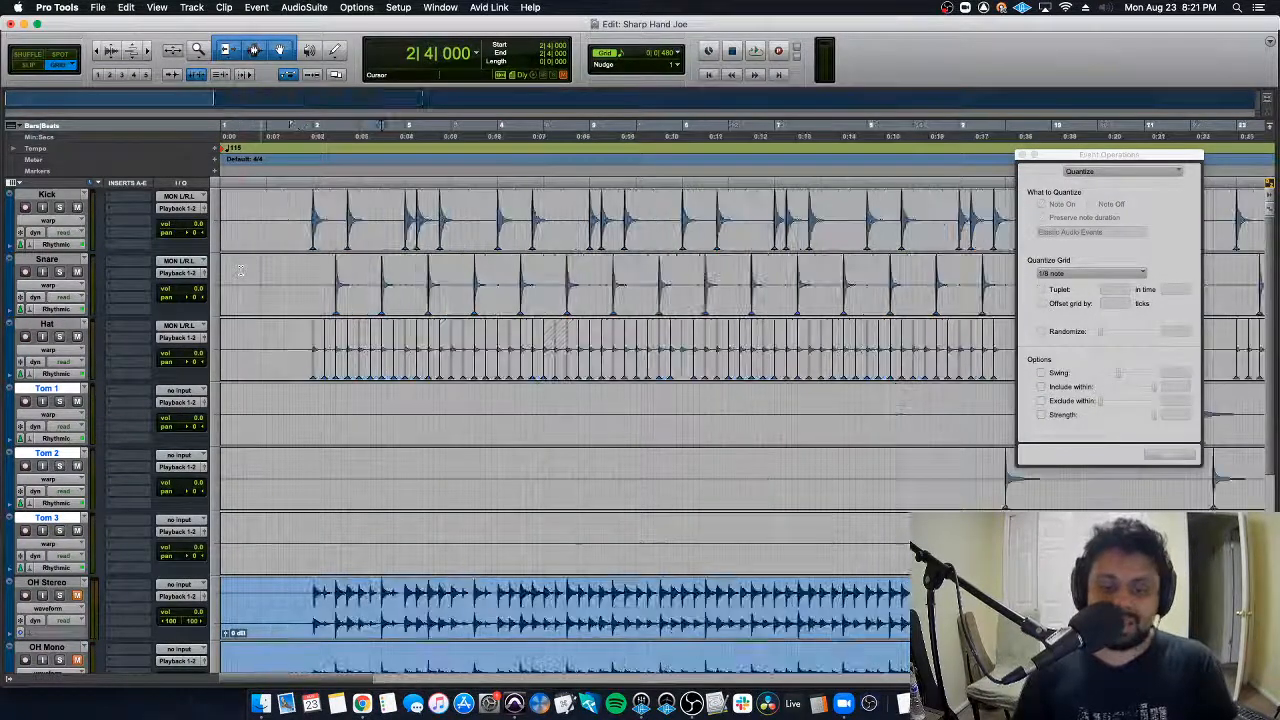
key("r")
key("r")
scroll(261, 511, "down", 3)
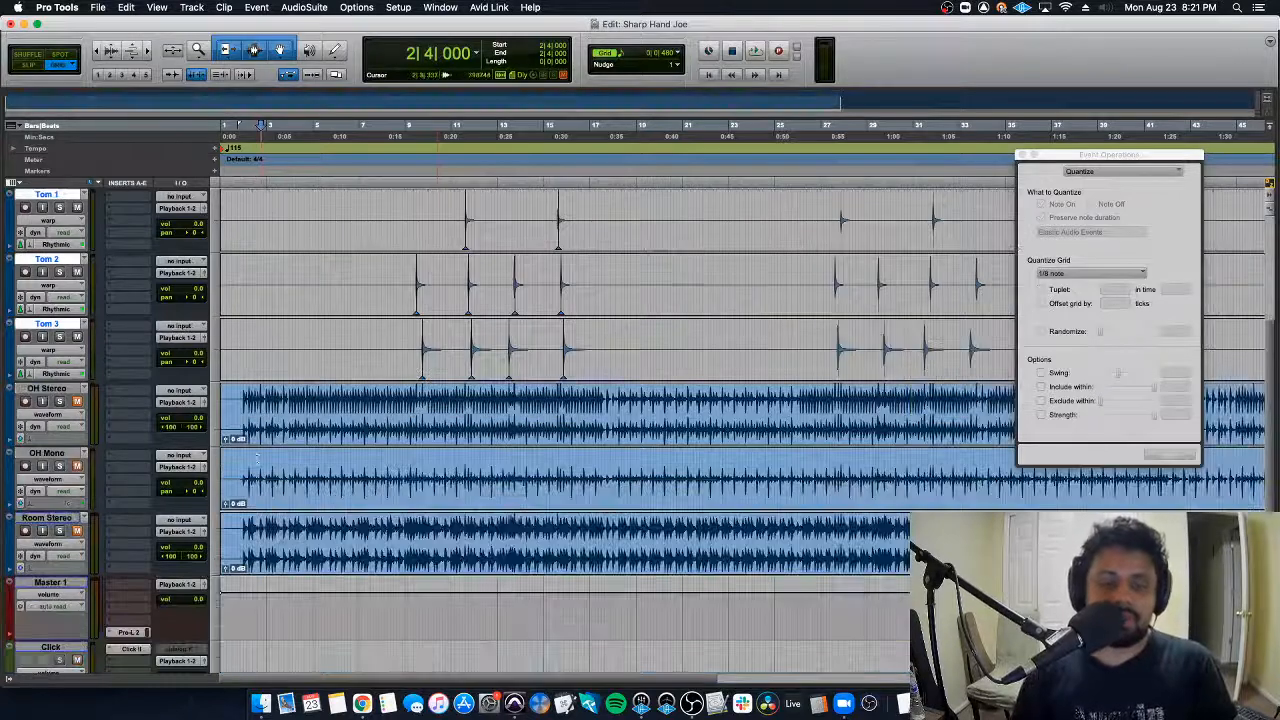
left_click(62, 388)
scroll(58, 455, "down", 1)
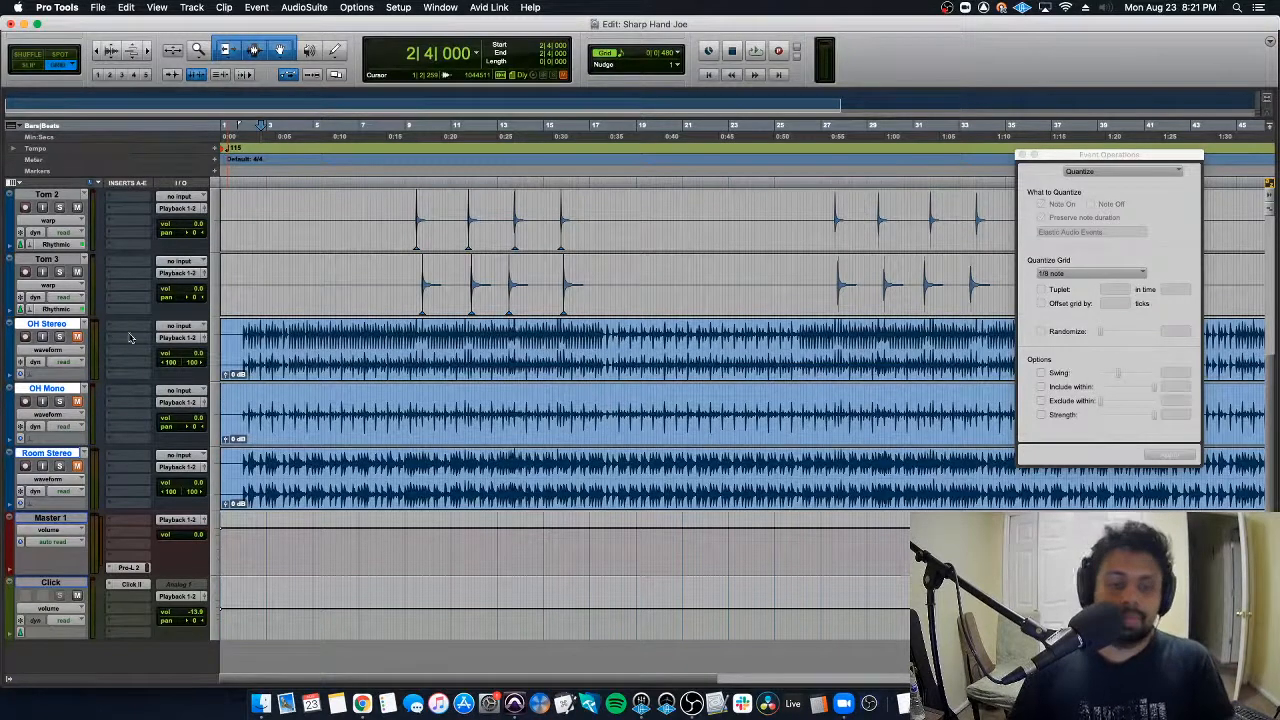
Step: Enable Elastic Audio with the Rhythmic algorithm on the OH Stereo track
left_click(255, 333)
key("t")
key("t")
key("t")
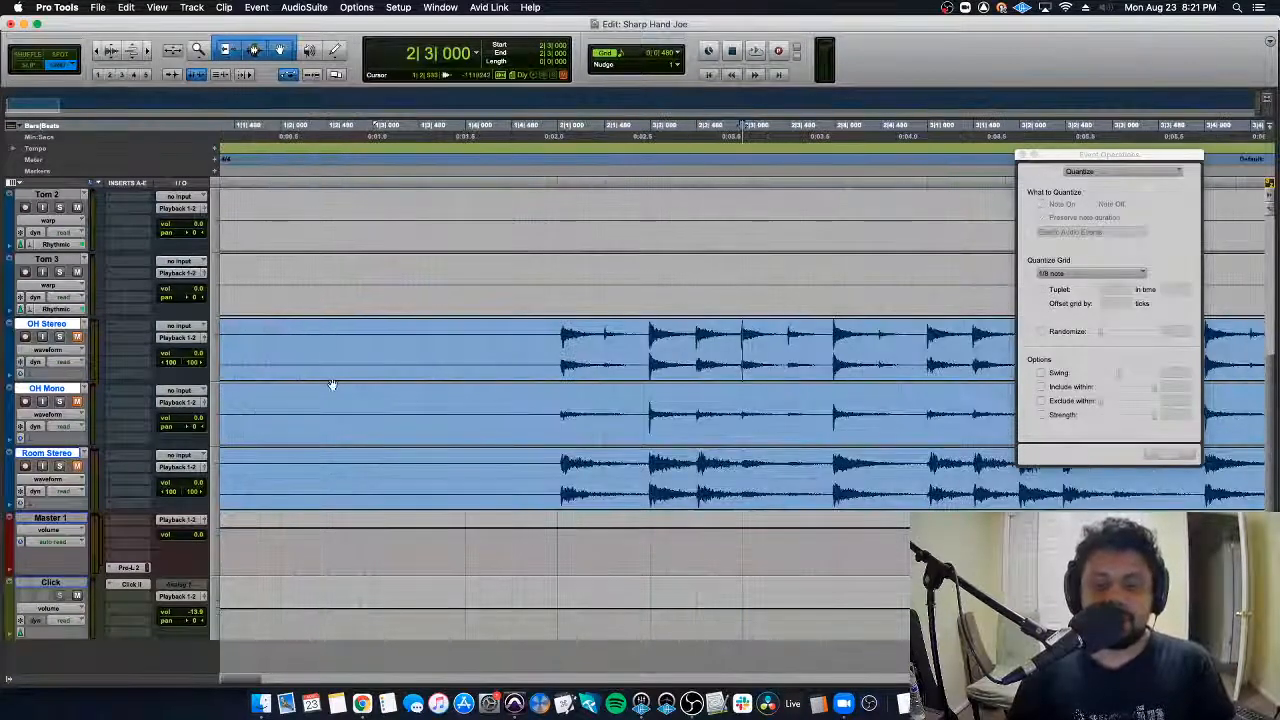
key("r")
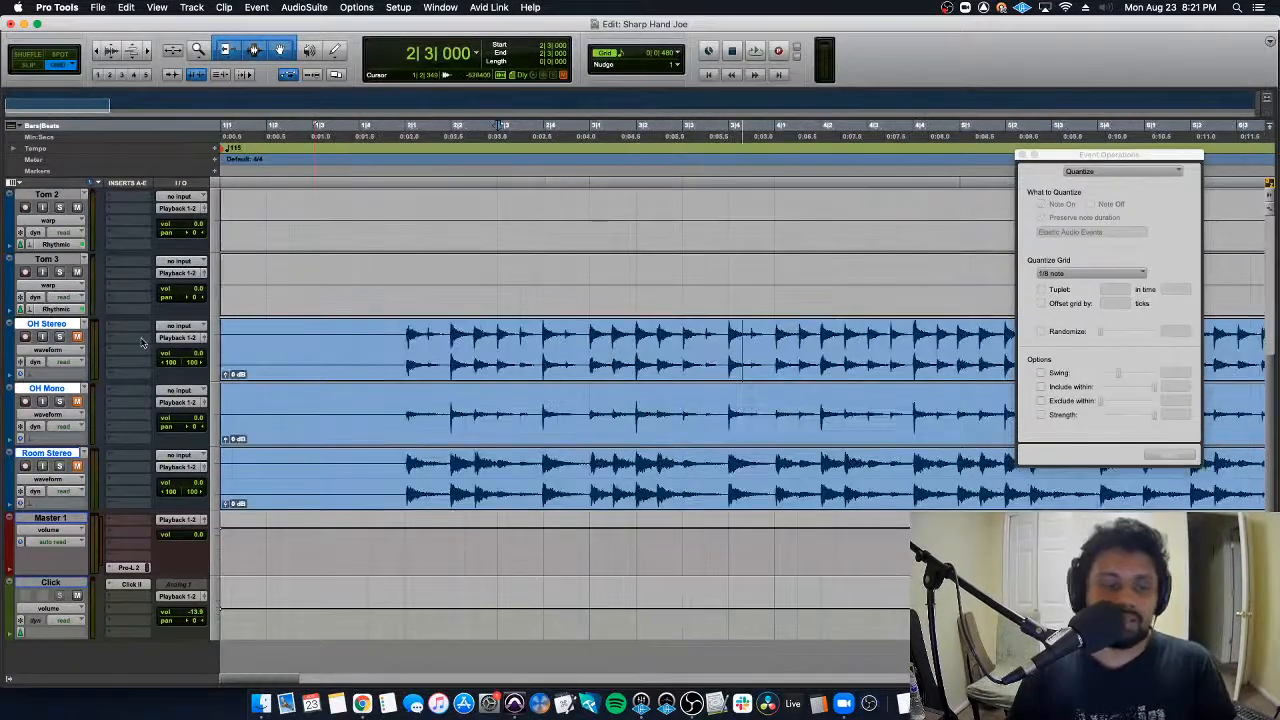
left_click(43, 376)
left_click(66, 411)
key("r")
key("r")
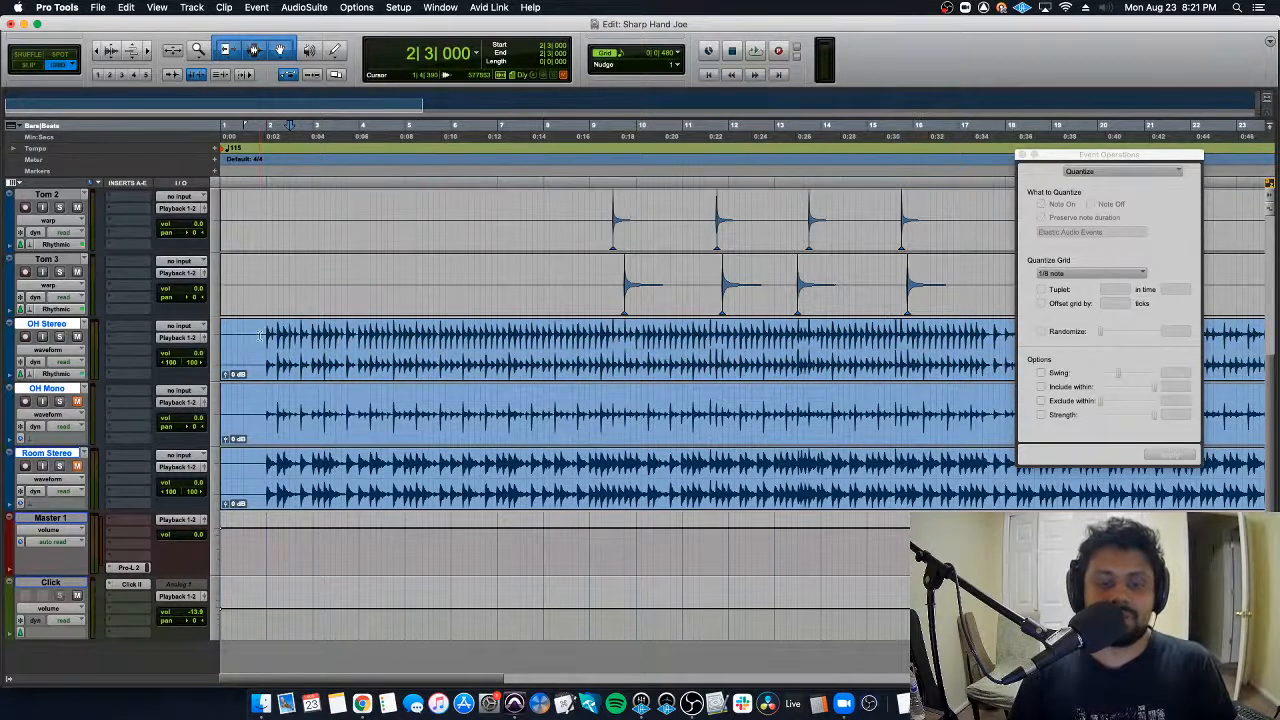
Step: Select OH Stereo from 2|1|000 to 9|4|000, switch it to warp view and quantize it to the 1/8-note grid
left_click_drag(268, 335, 622, 345)
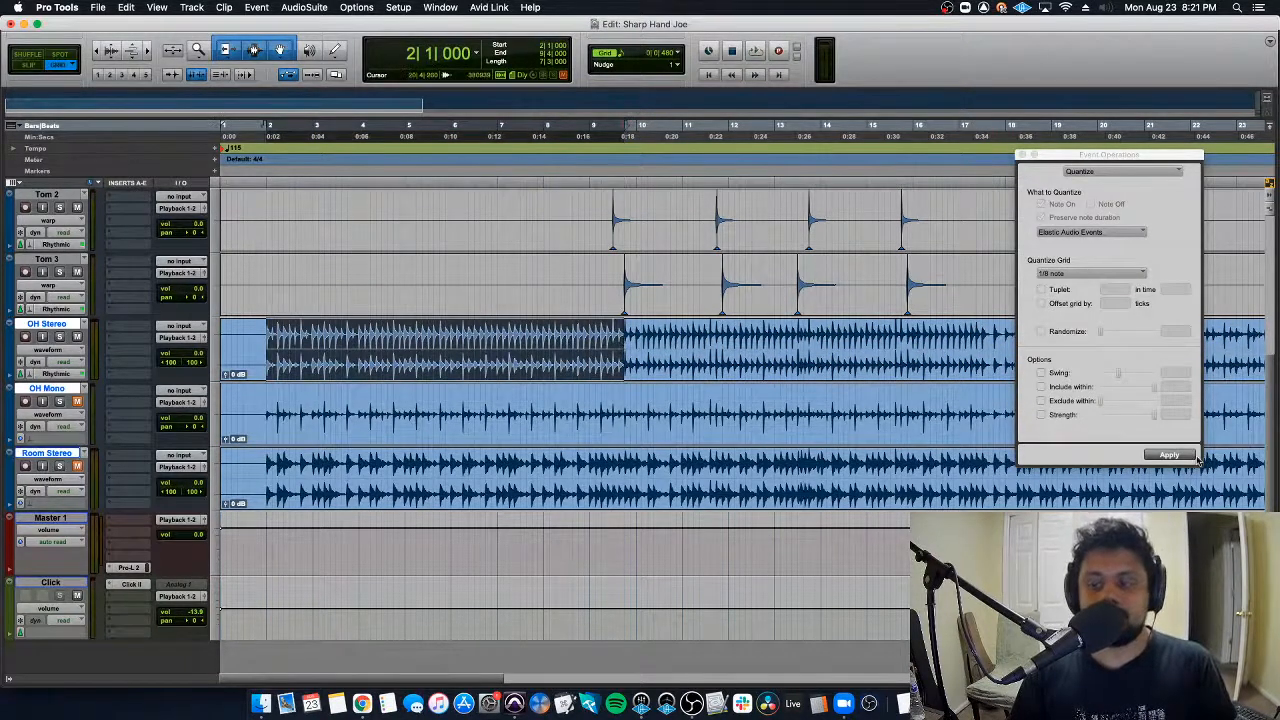
left_click(64, 352)
left_click(56, 339)
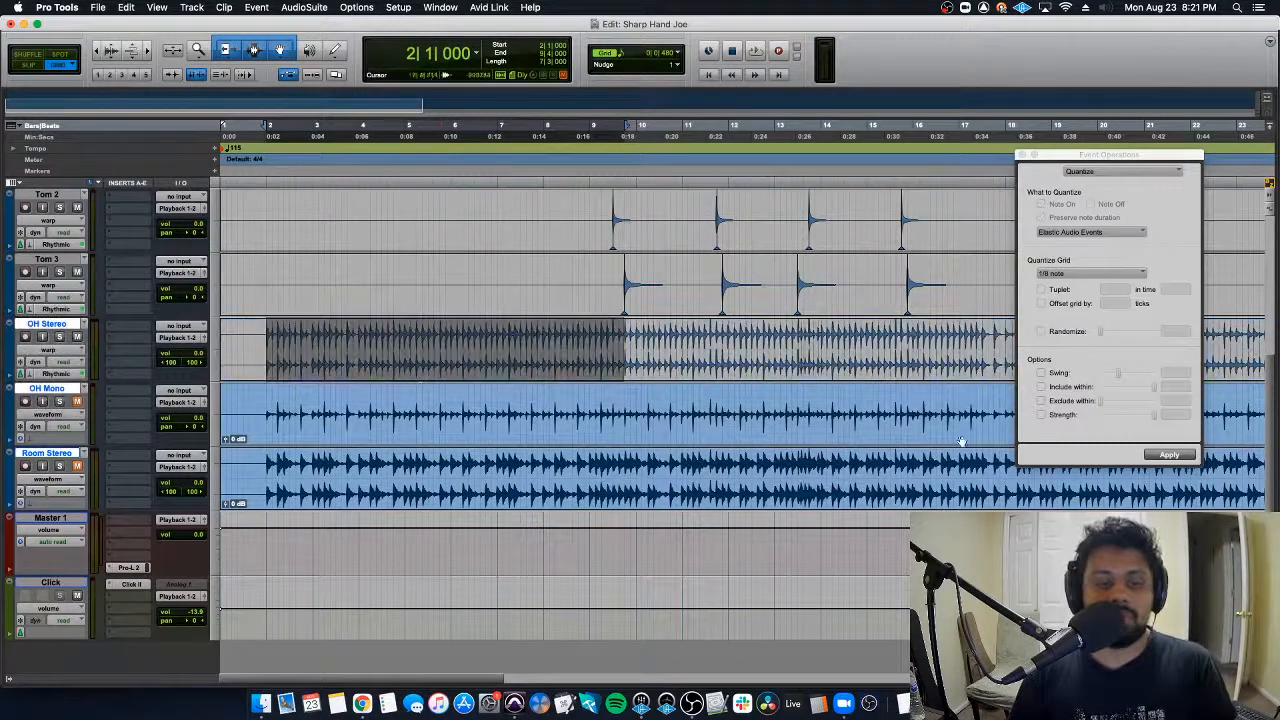
left_click(1158, 455)
Step: Play back the quantized overheads, lower the OH Stereo volume to -6.6 dB and return the edit cursor to 1|3|000
key("space")
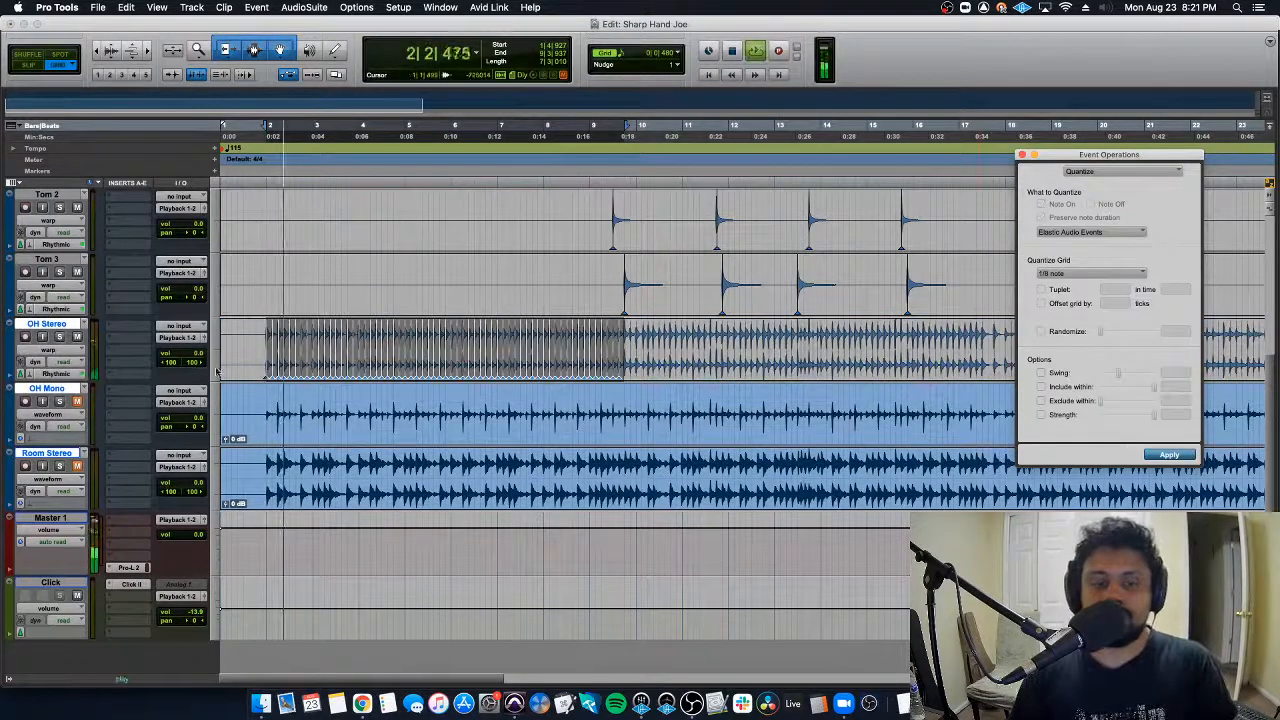
left_click(185, 356)
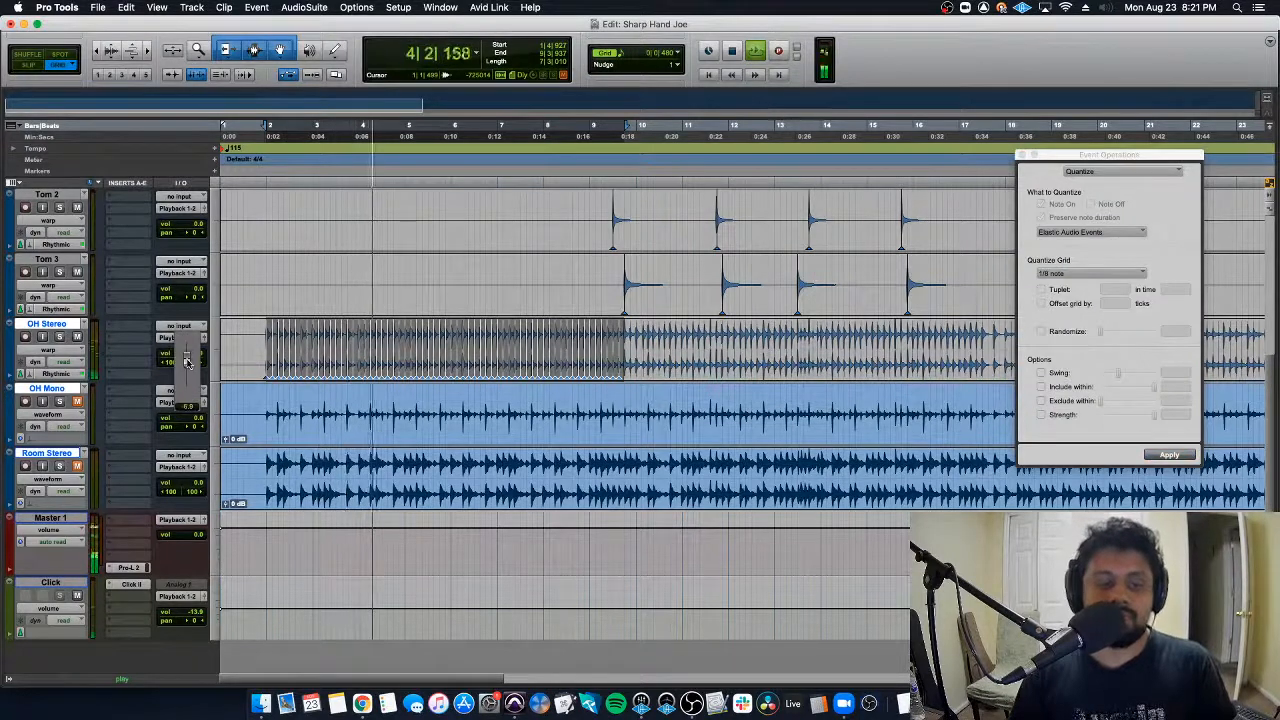
left_click_drag(187, 362, 187, 362)
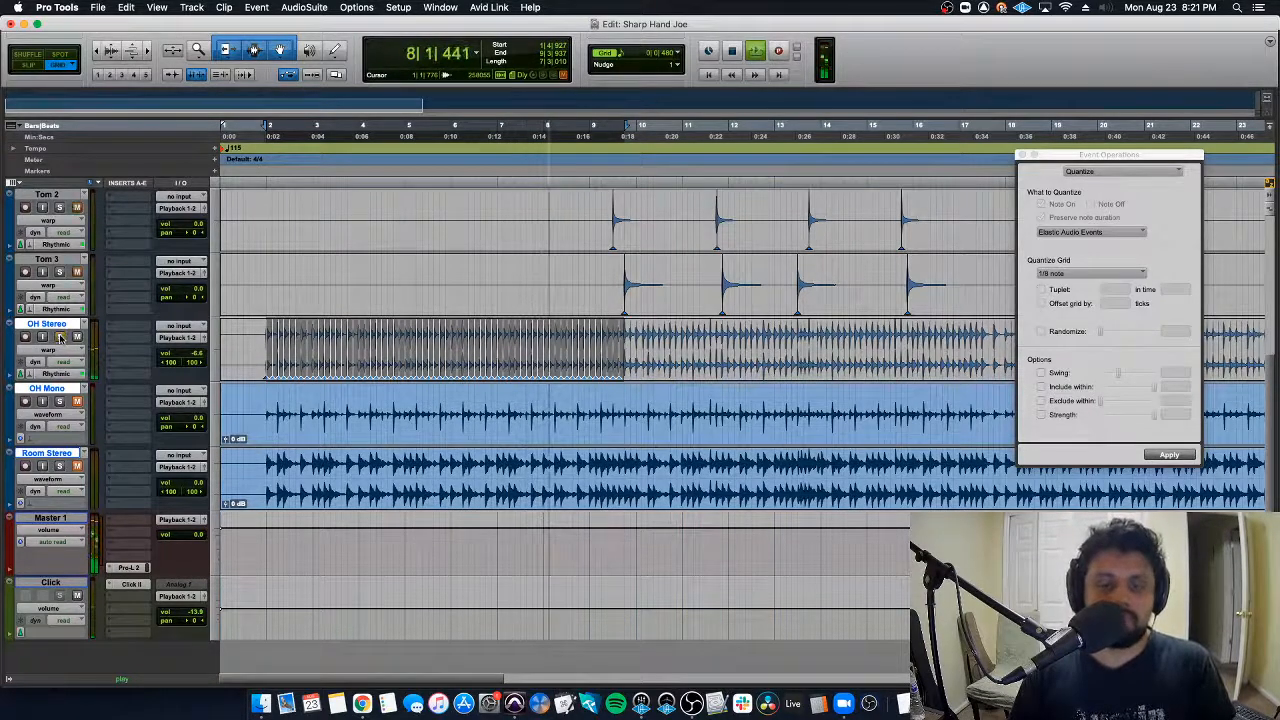
left_click(244, 345)
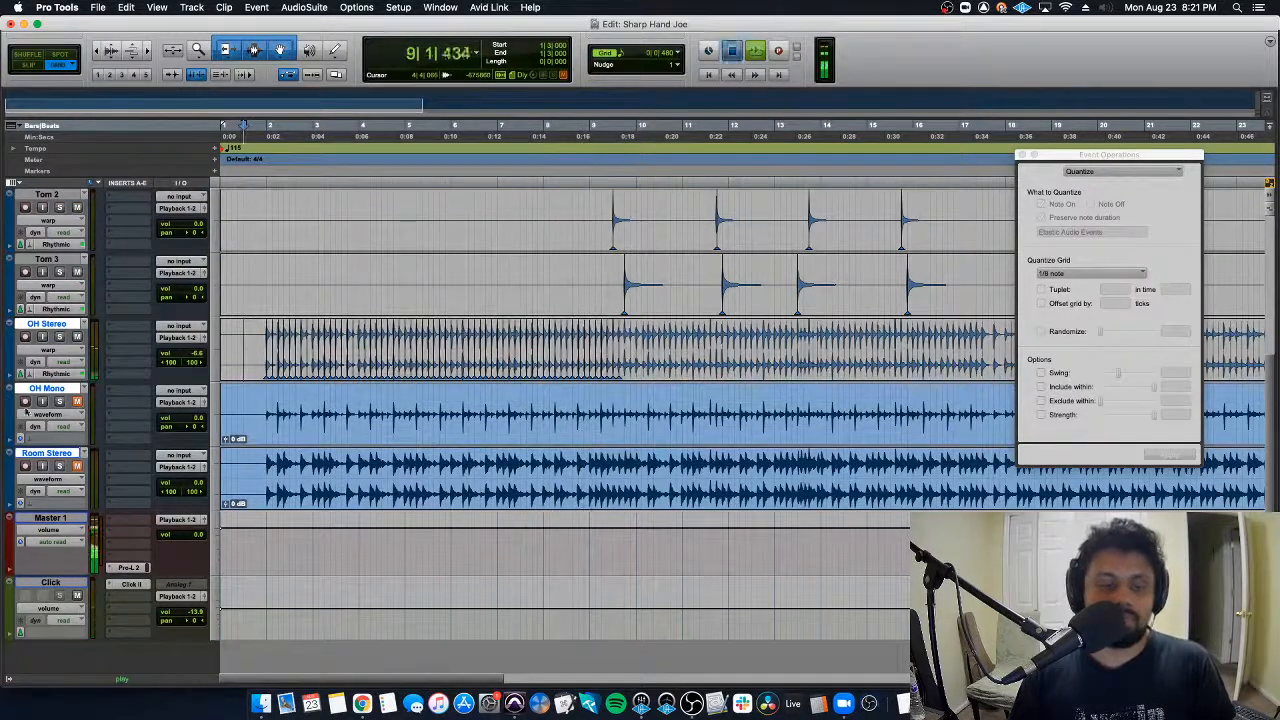
key("space")
left_click(59, 401)
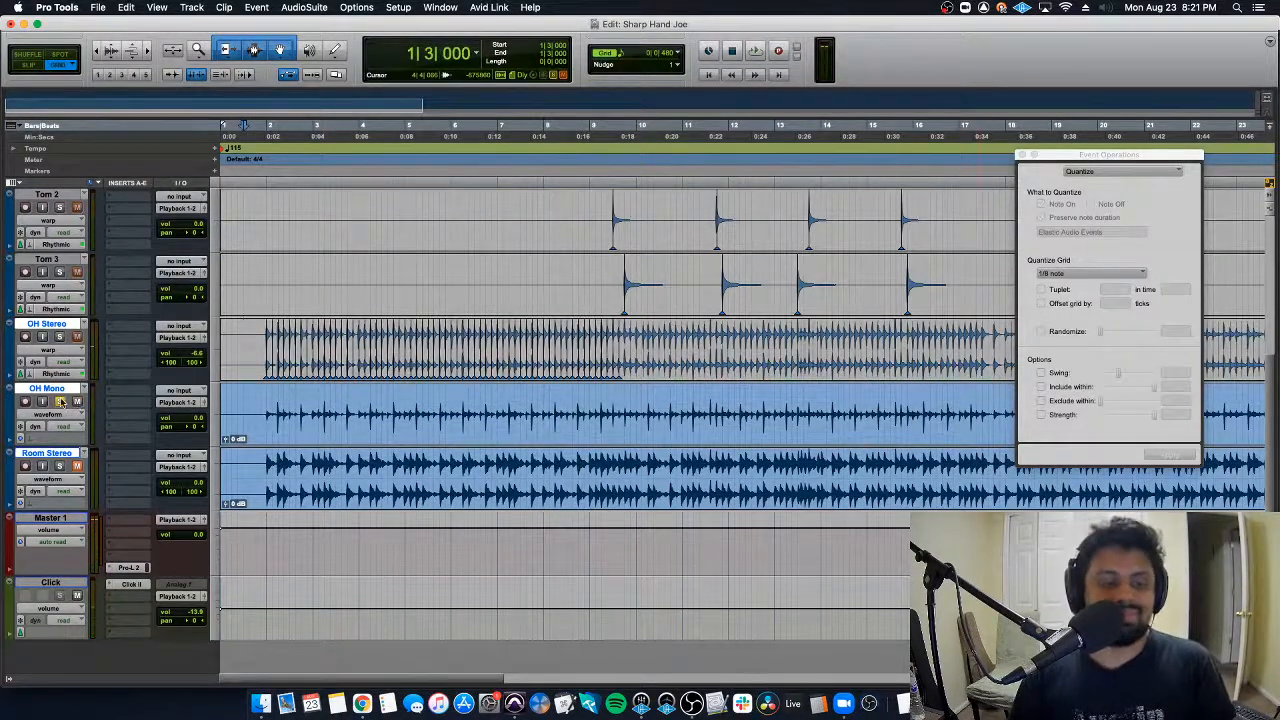
left_click(72, 352)
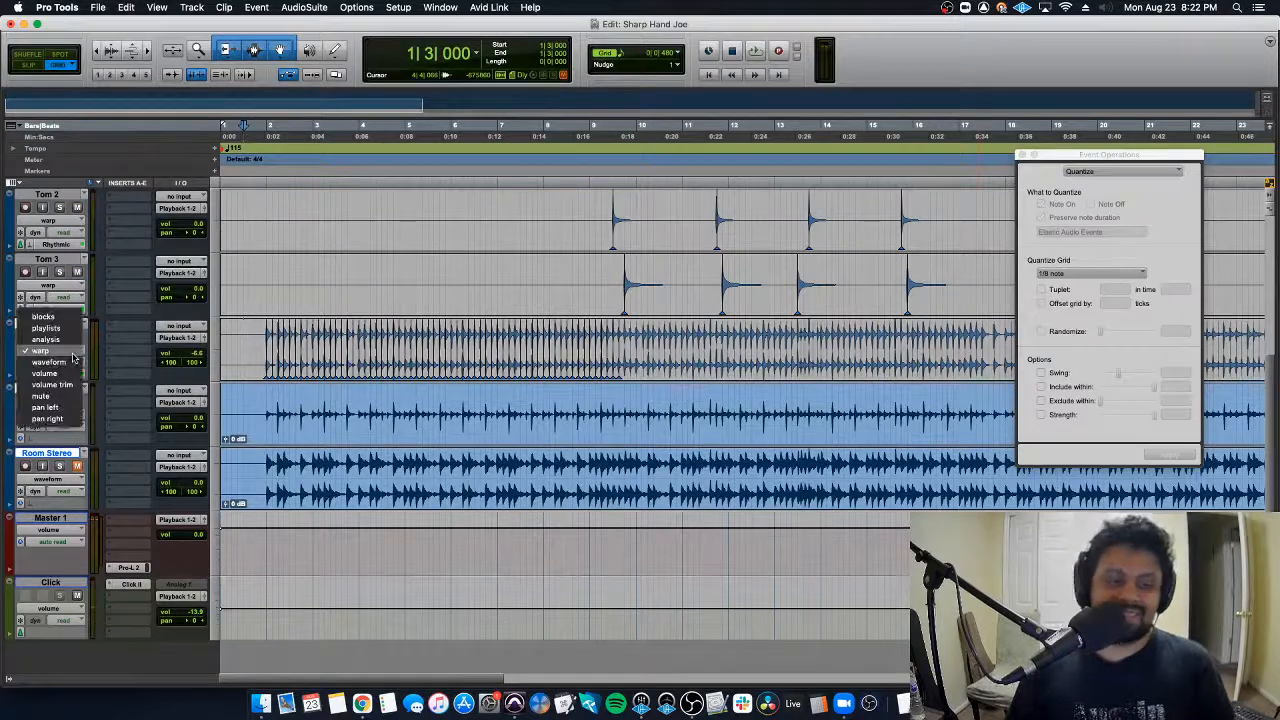
left_click(103, 336)
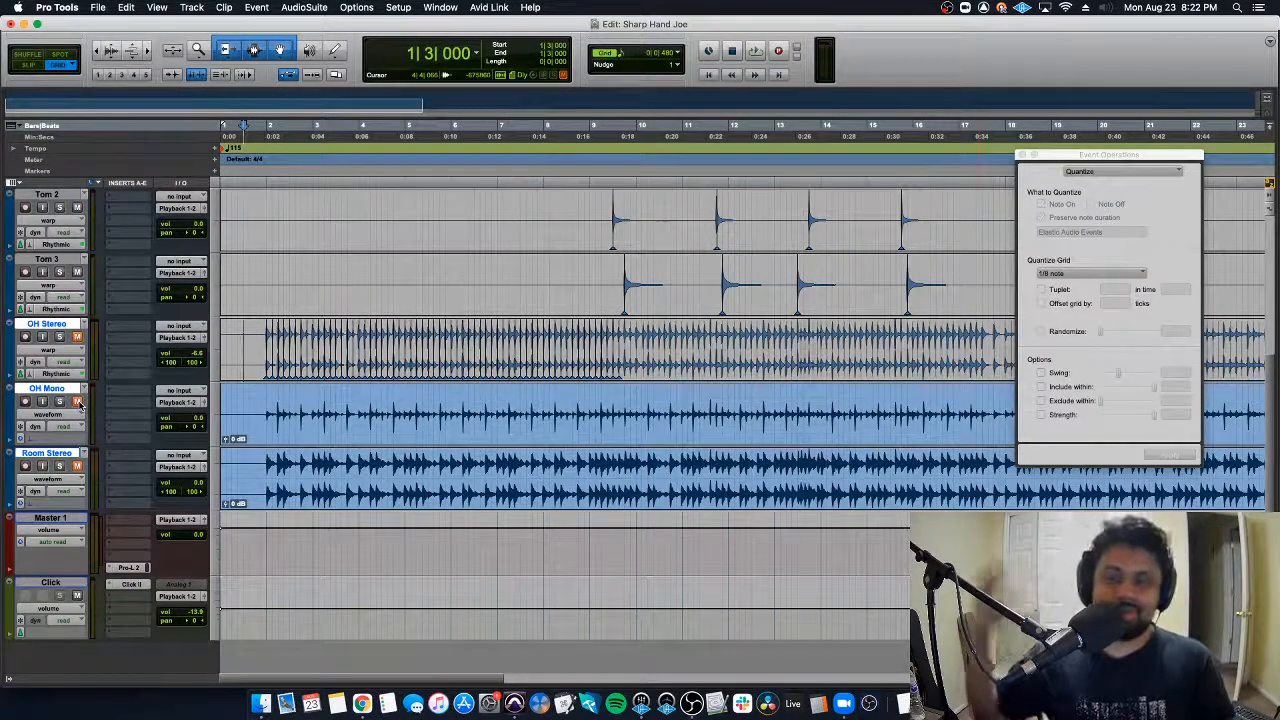
Step: Select the Kick through Tom 3 tracks and recolor them dark brown
key("r")
key("r")
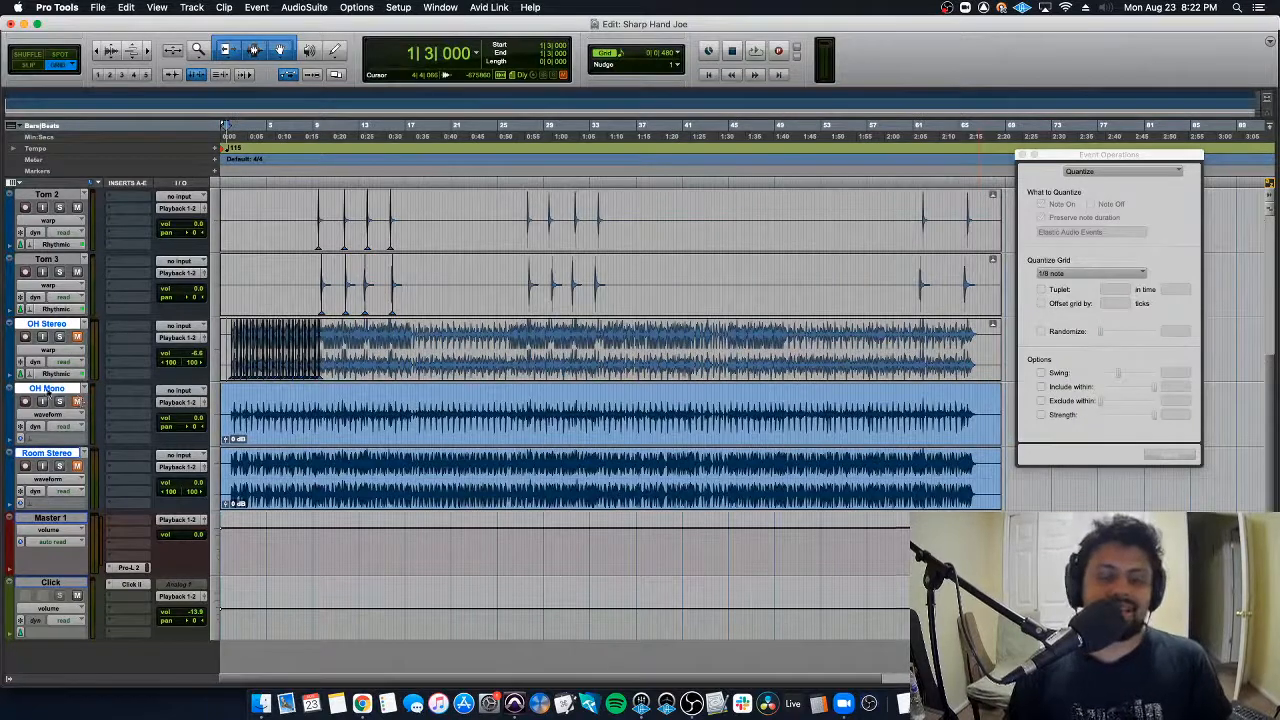
scroll(50, 388, "up", 5)
left_click(54, 455)
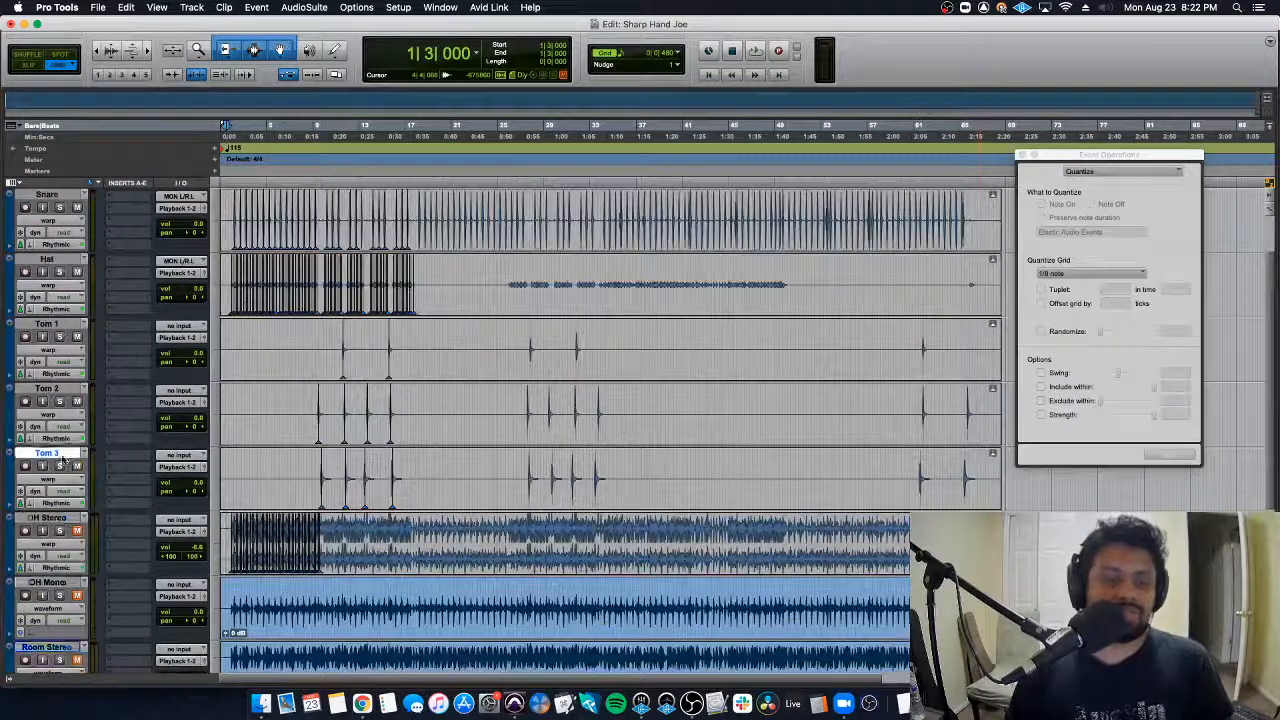
scroll(62, 456, "up", 2)
left_click(55, 197, "shift")
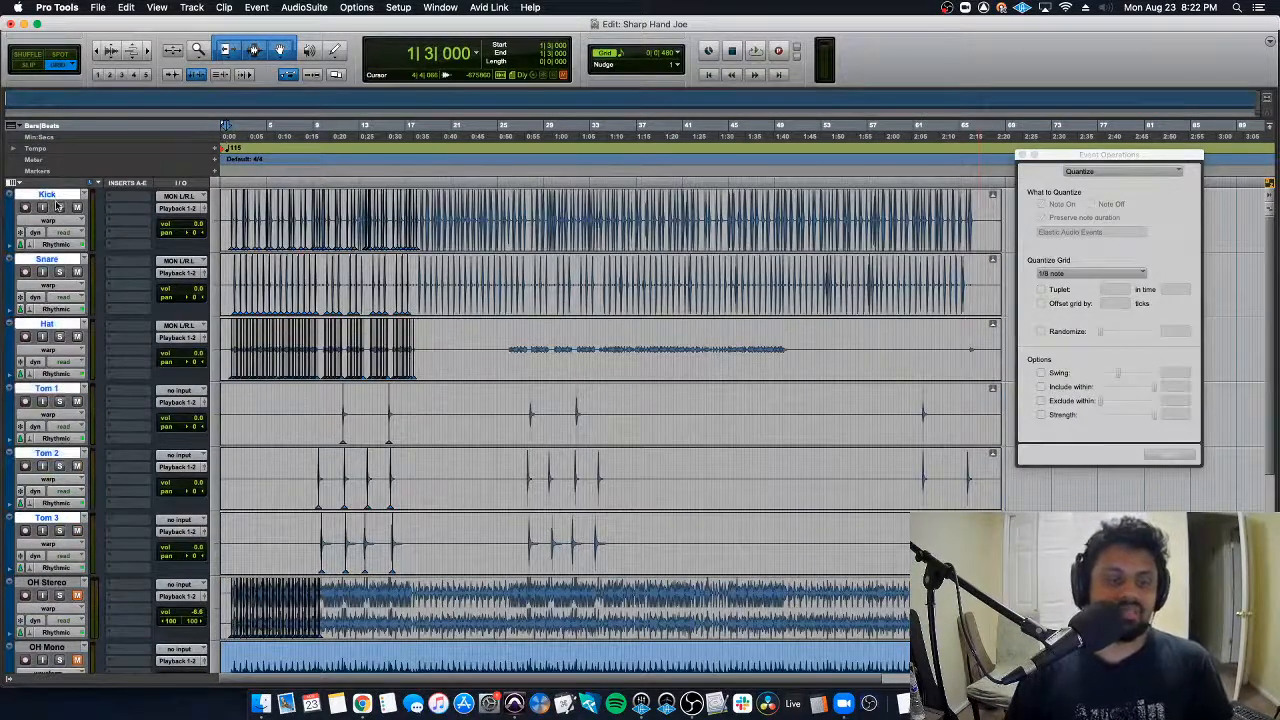
double_click(16, 291)
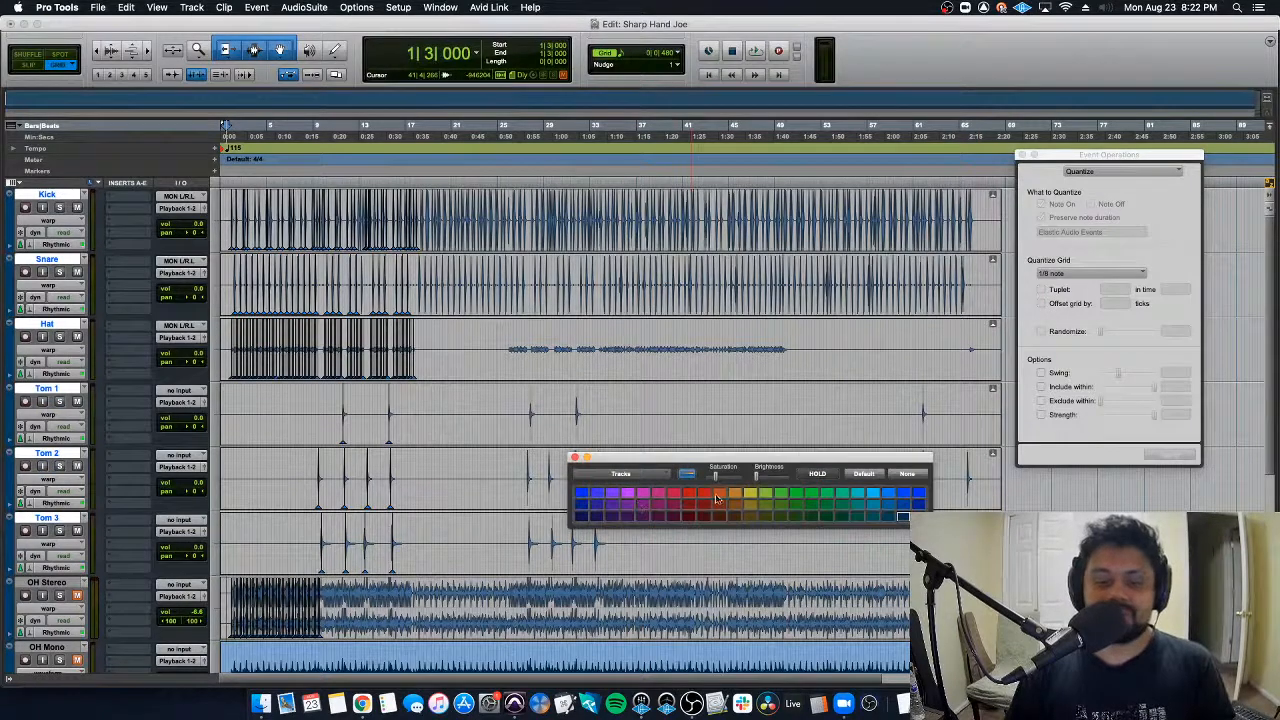
left_click(734, 517)
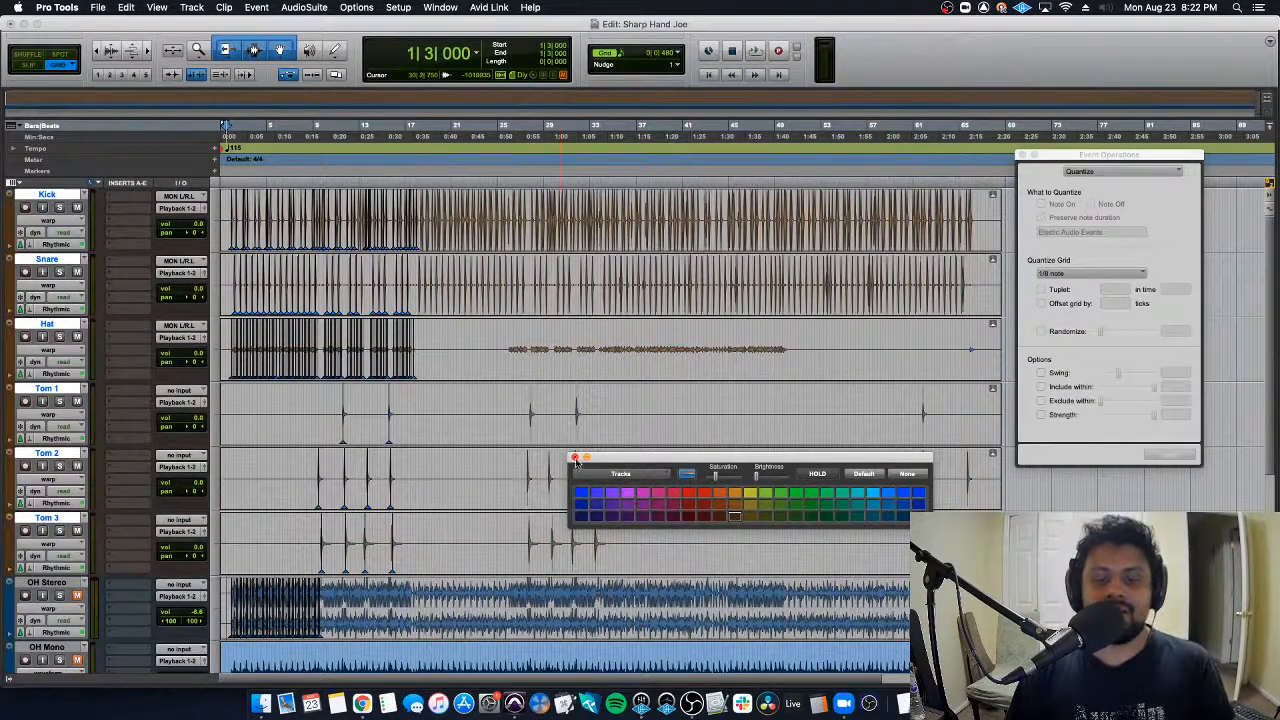
left_click(575, 458)
Step: Close the Event Operations window and place the edit cursor at 14|4|480
left_click(1021, 155)
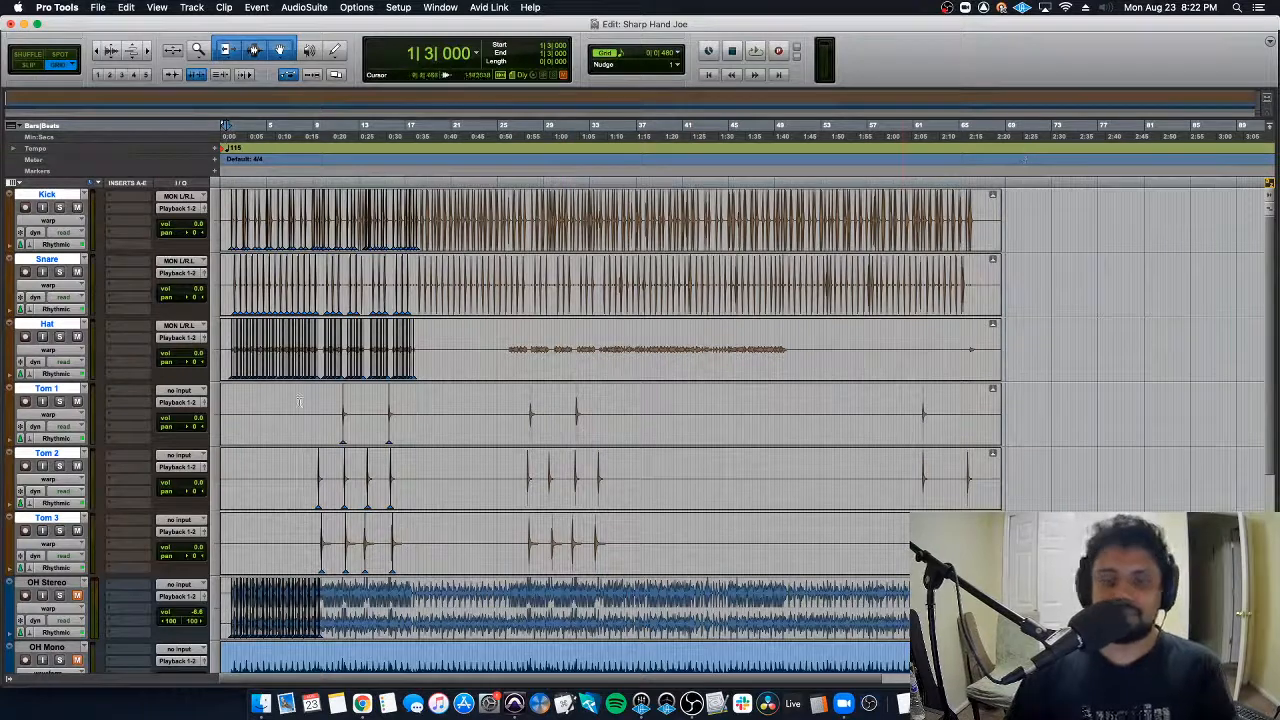
left_click(379, 409)
key("super+bracketright")
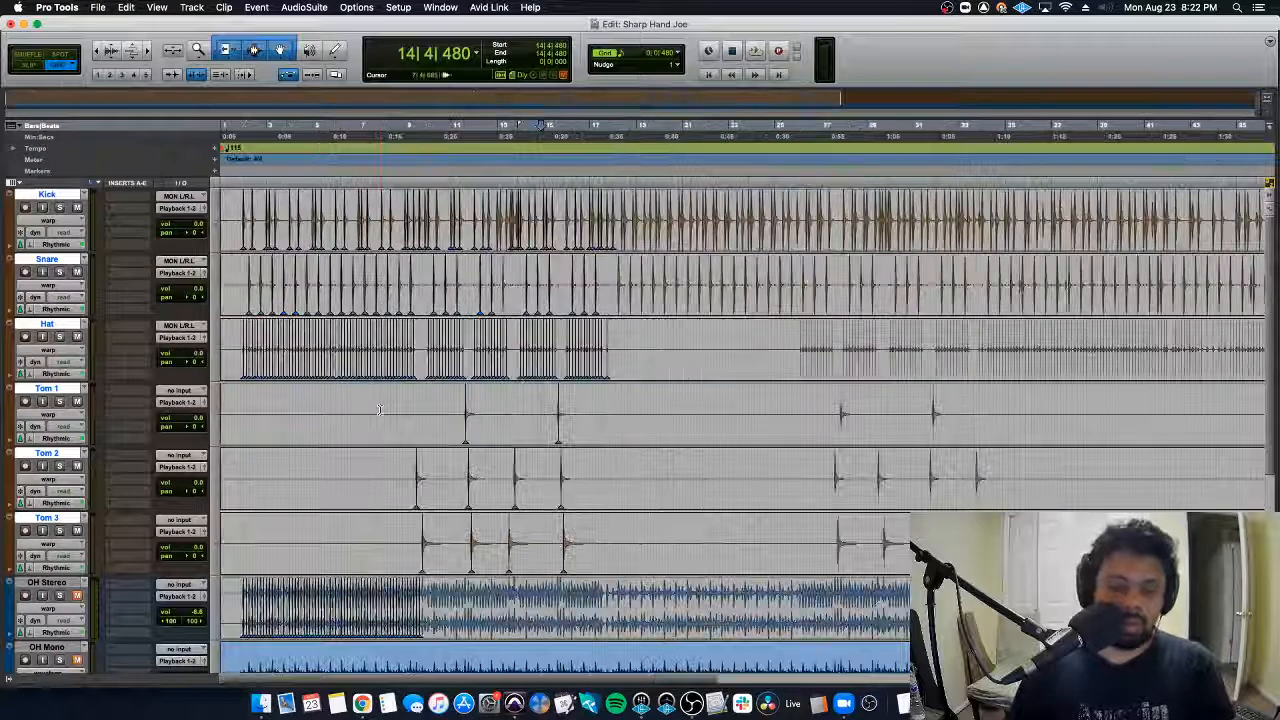